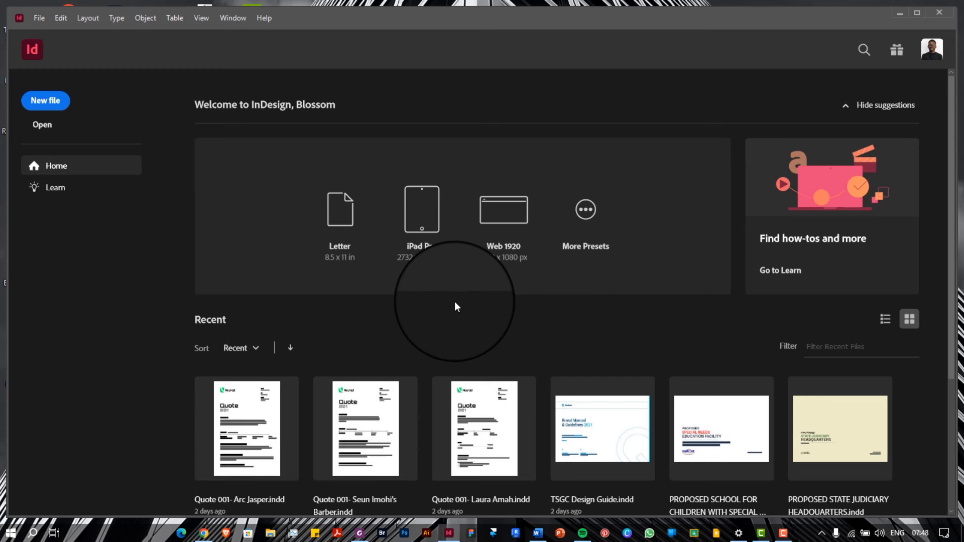
Maximize the InDesign window and bring up the File > New submenu
{"action": "double_click", "coordinate": [361, 23]}
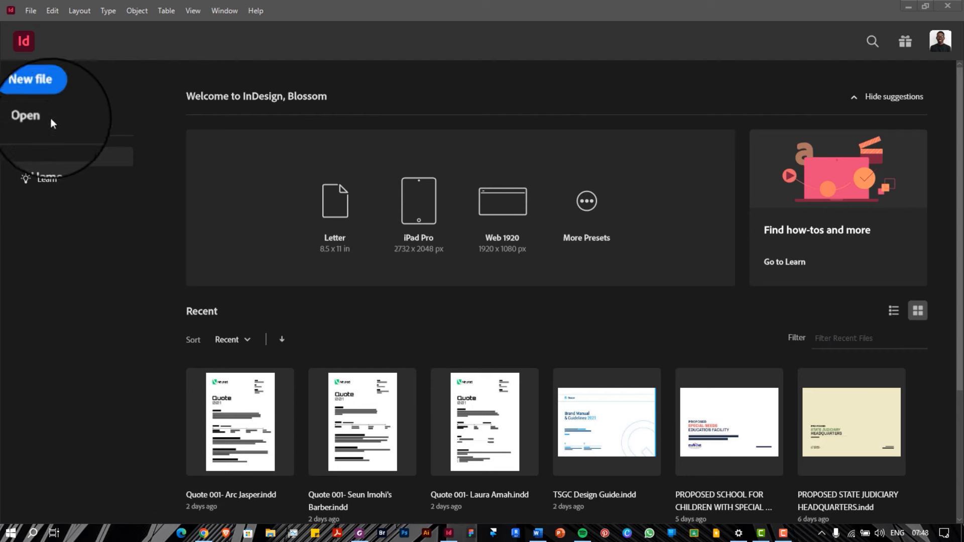
{"action": "left_click", "coordinate": [32, 11]}
{"action": "mouse_move", "coordinate": [78, 28]}
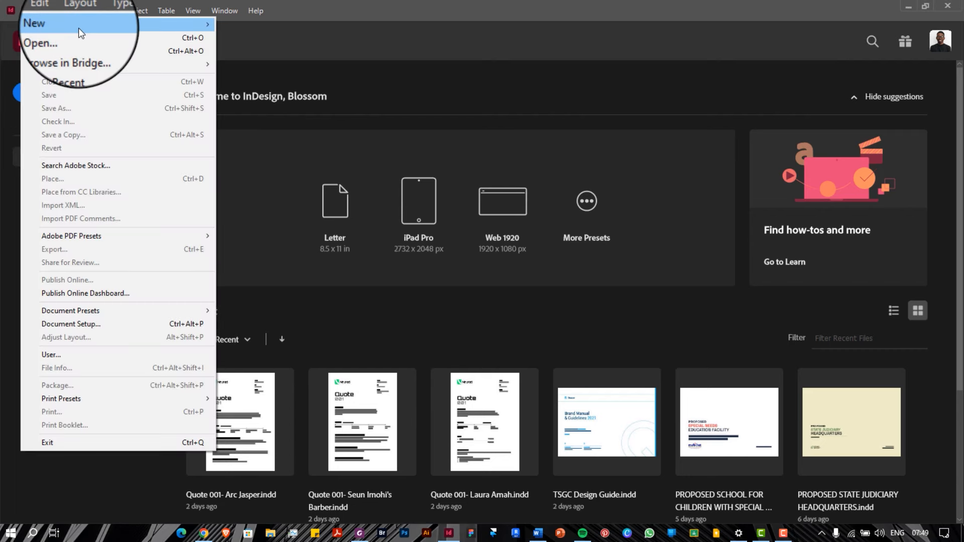
{"action": "left_click", "coordinate": [439, 351]}
{"action": "scroll", "coordinate": [439, 352], "scroll_direction": "down", "scroll_amount": 3}
{"action": "scroll", "coordinate": [439, 348], "scroll_direction": "up", "scroll_amount": 3}
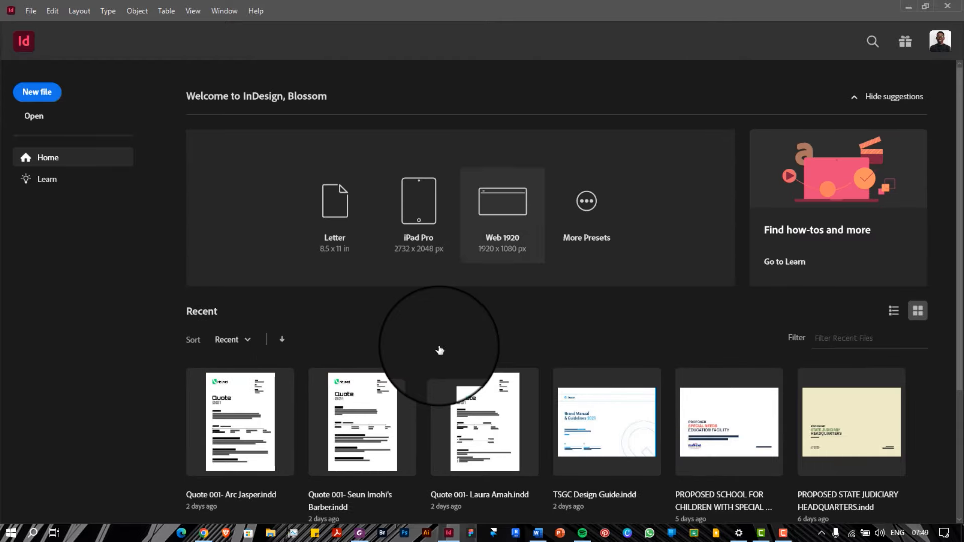
{"action": "left_click", "coordinate": [37, 14]}
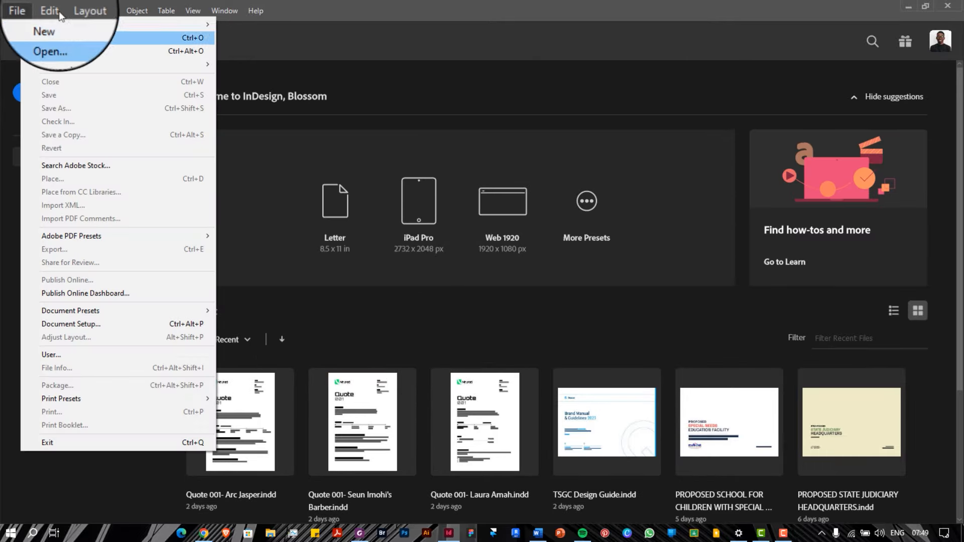
Start a new document and list all eleven blank Print presets
{"action": "mouse_move", "coordinate": [191, 24]}
{"action": "left_click", "coordinate": [237, 26]}
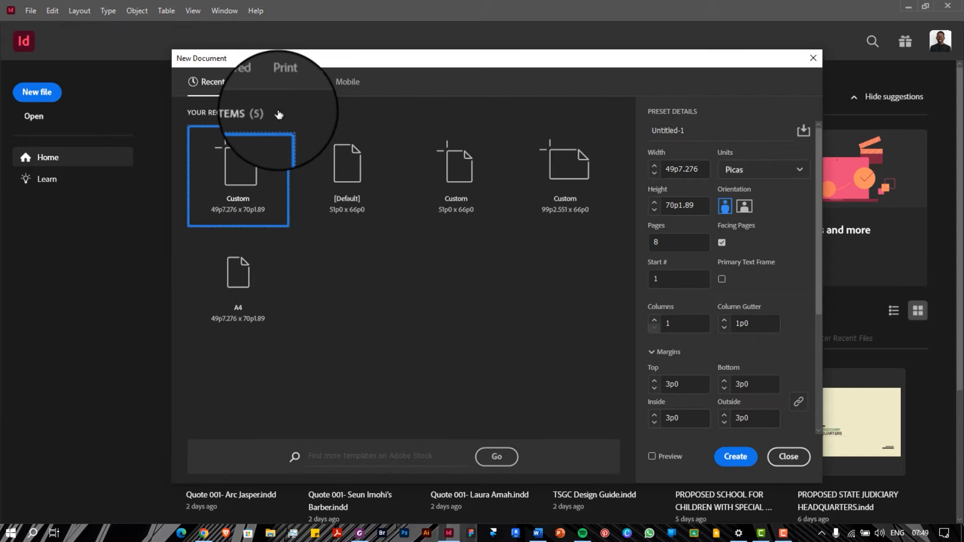
{"action": "left_click", "coordinate": [255, 85]}
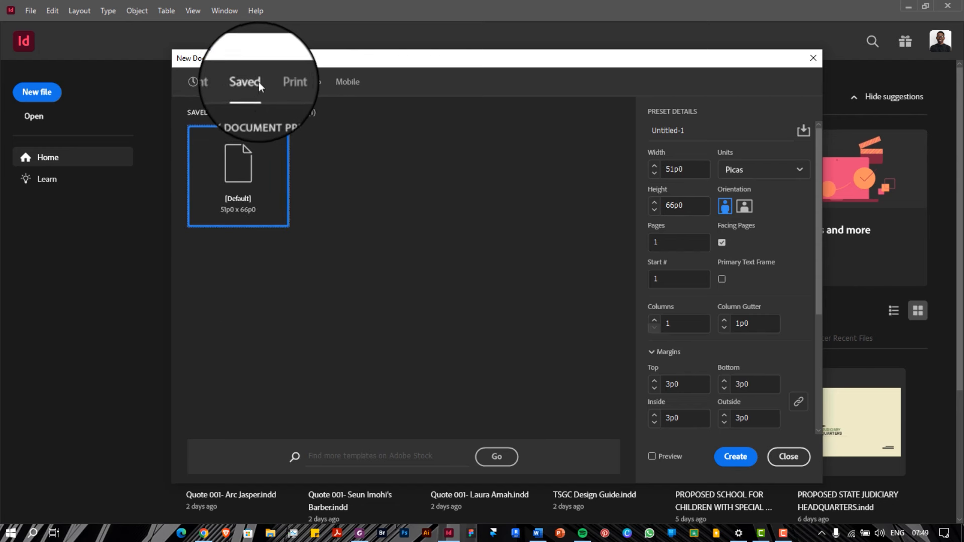
{"action": "left_click", "coordinate": [301, 86]}
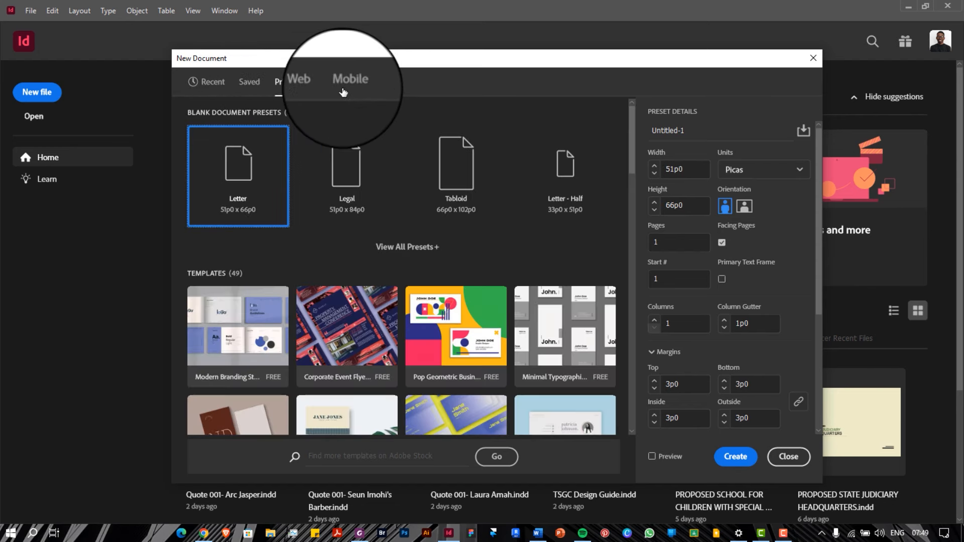
{"action": "left_click", "coordinate": [409, 247]}
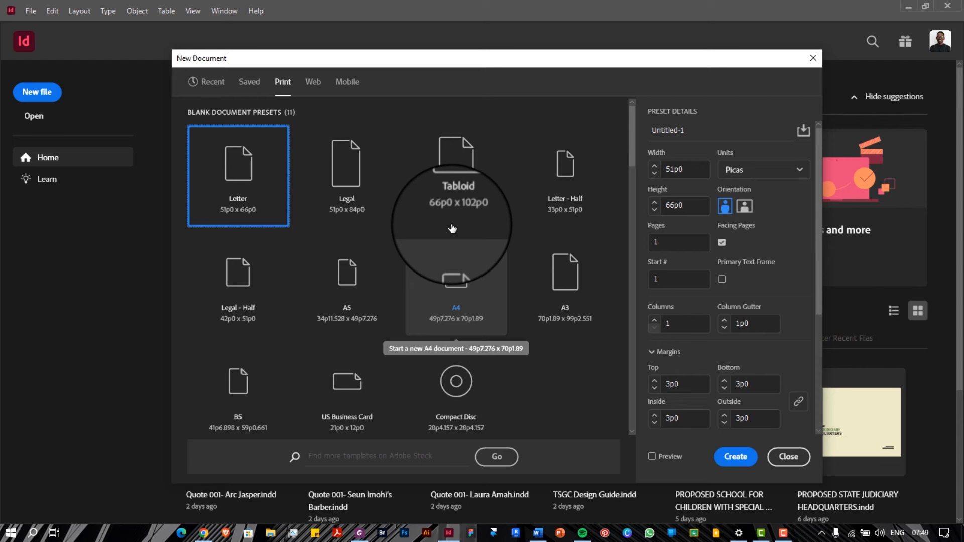
Choose the A4 preset measured in millimetres and set the page count to 8
{"action": "left_click", "coordinate": [735, 169]}
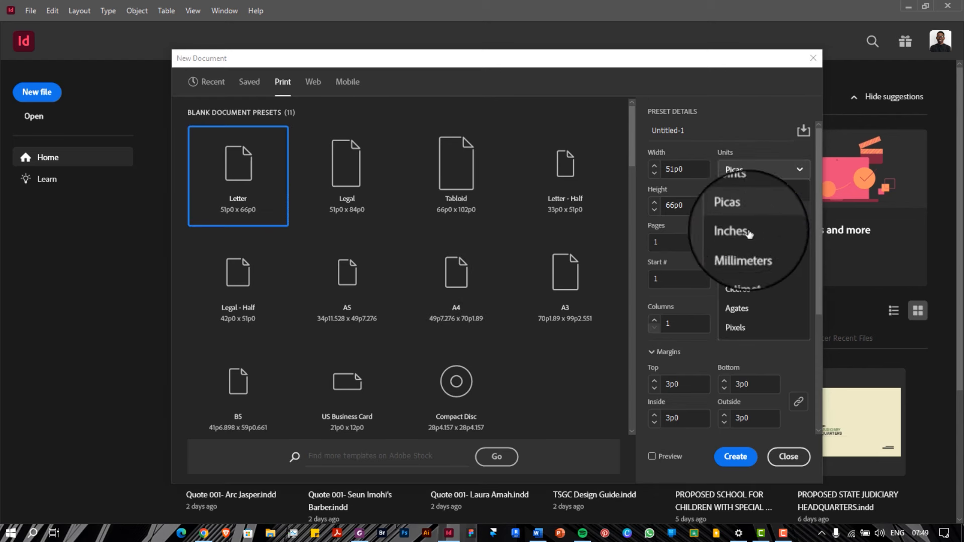
{"action": "left_click", "coordinate": [748, 252]}
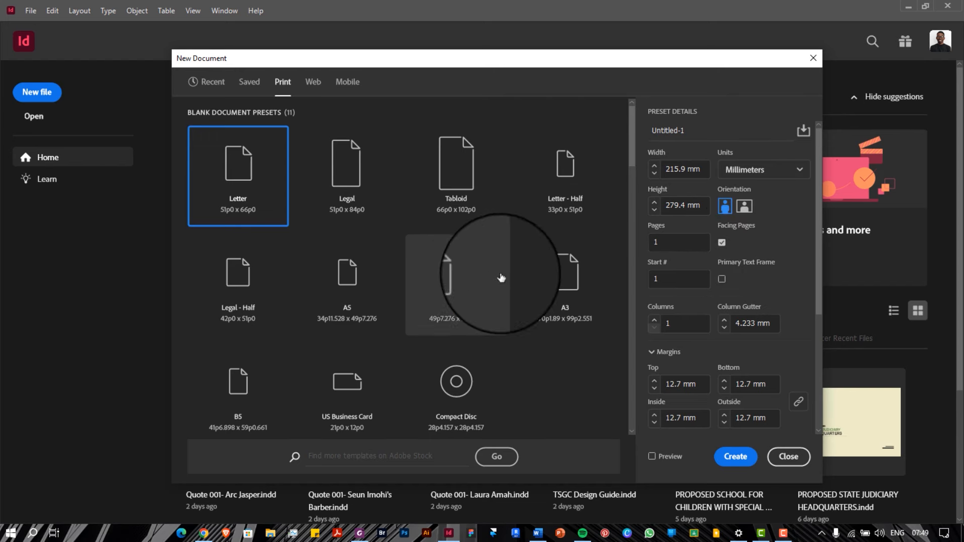
{"action": "left_click", "coordinate": [467, 277]}
{"action": "left_click", "coordinate": [753, 170]}
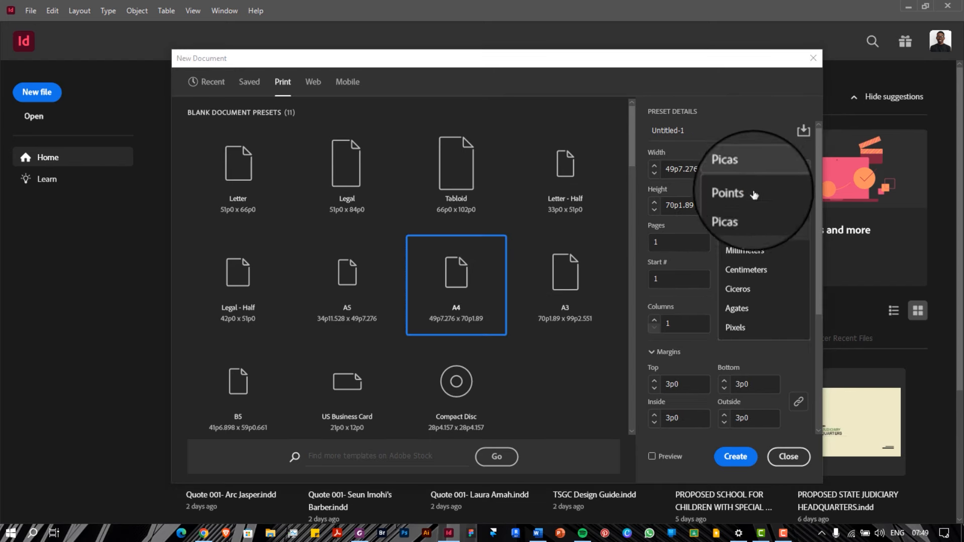
{"action": "left_click", "coordinate": [748, 250]}
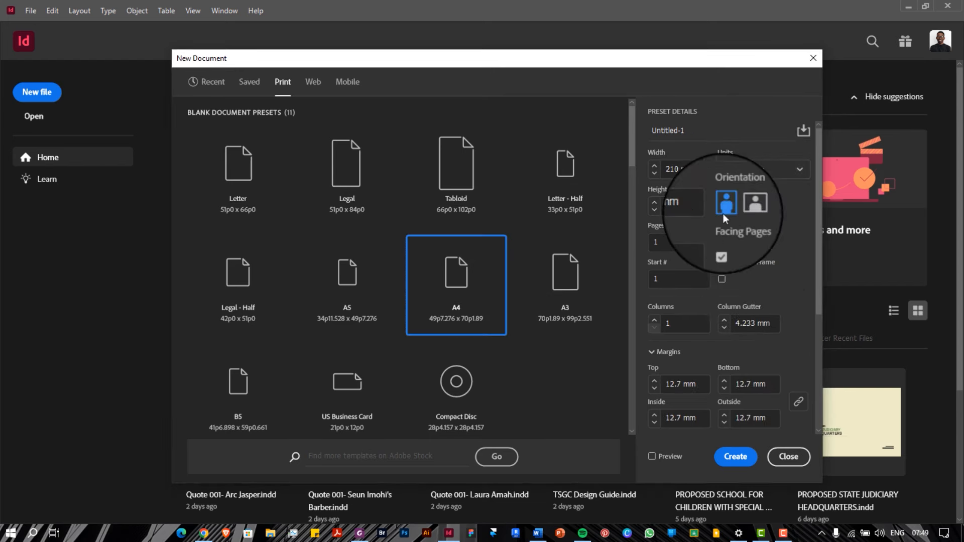
{"action": "double_click", "coordinate": [690, 244]}
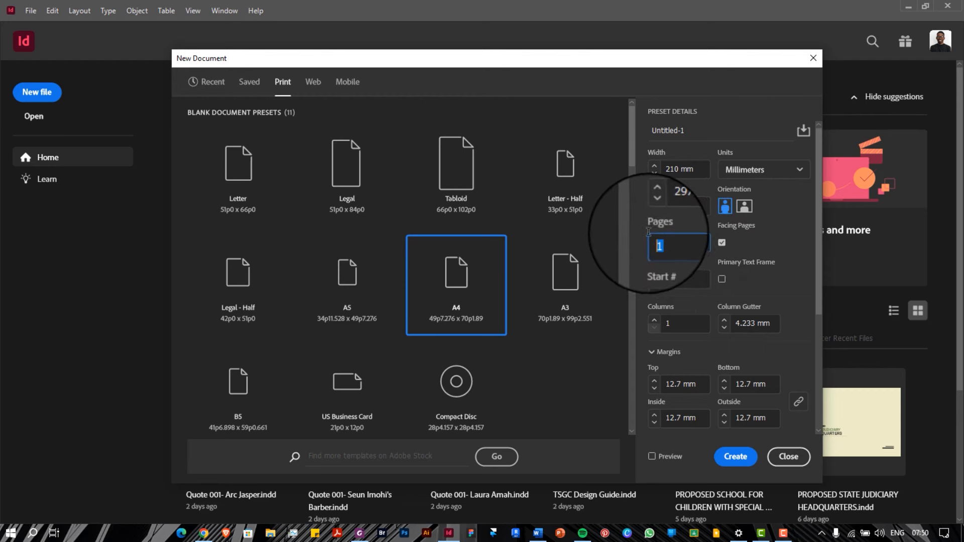
{"action": "type", "text": "8"}
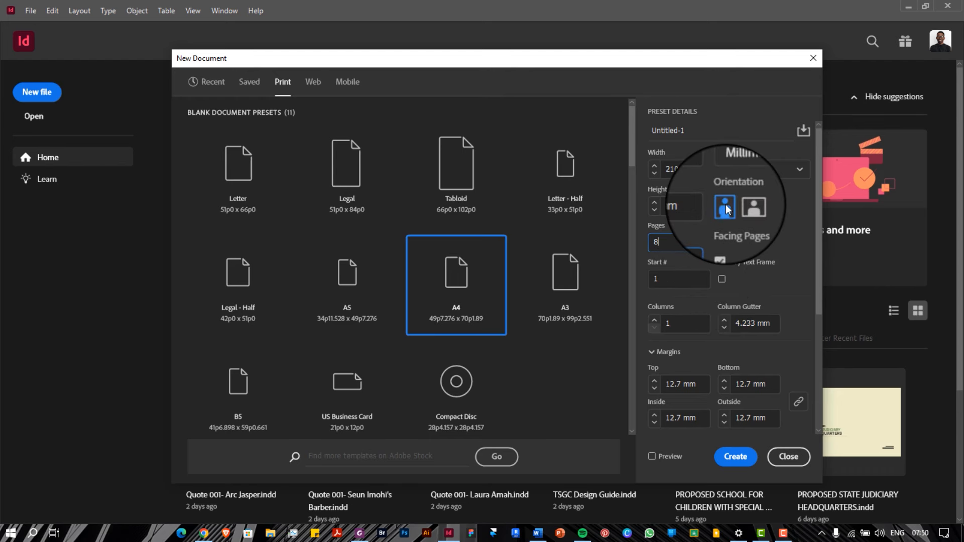
Review the 12.7 mm margins and 0 mm bleed, then create the 8-page A4 document
{"action": "left_click_drag", "start_coordinate": [496, 62], "coordinate": [517, 57]}
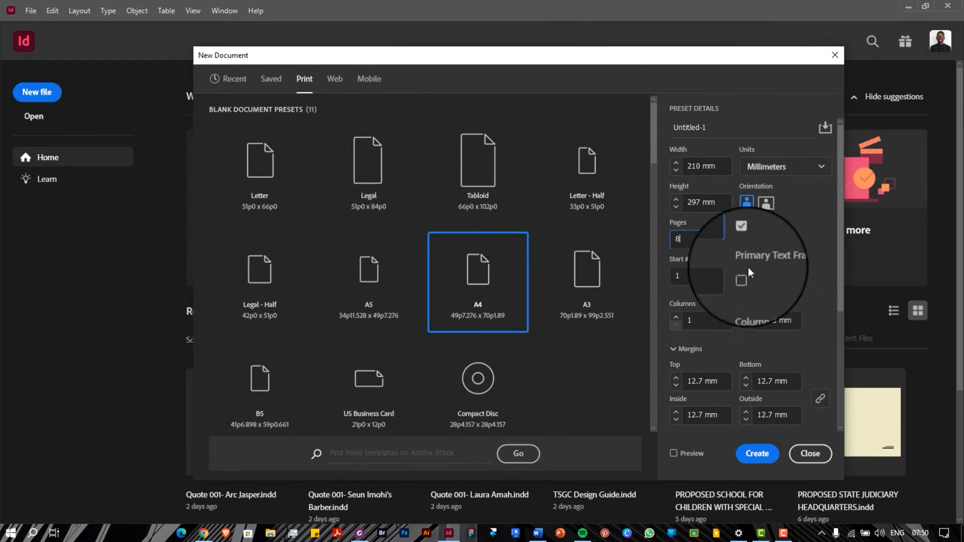
{"action": "scroll", "coordinate": [761, 279], "scroll_direction": "down", "scroll_amount": 3}
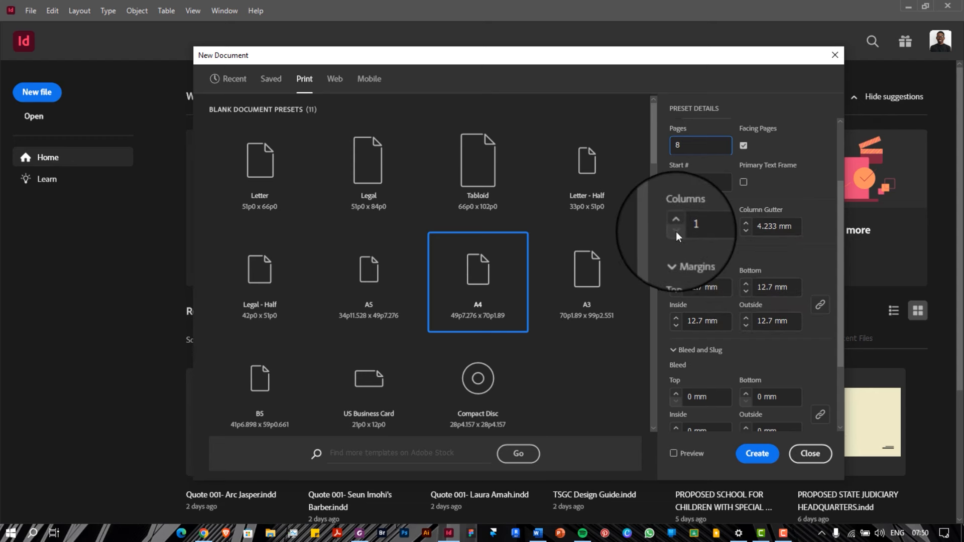
{"action": "left_click", "coordinate": [750, 220]}
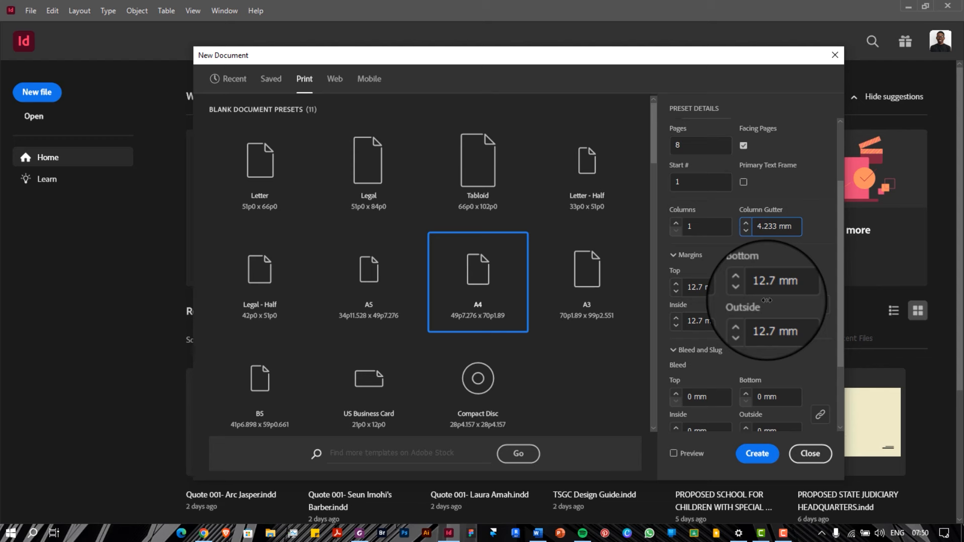
{"action": "scroll", "coordinate": [767, 301], "scroll_direction": "down", "scroll_amount": 2}
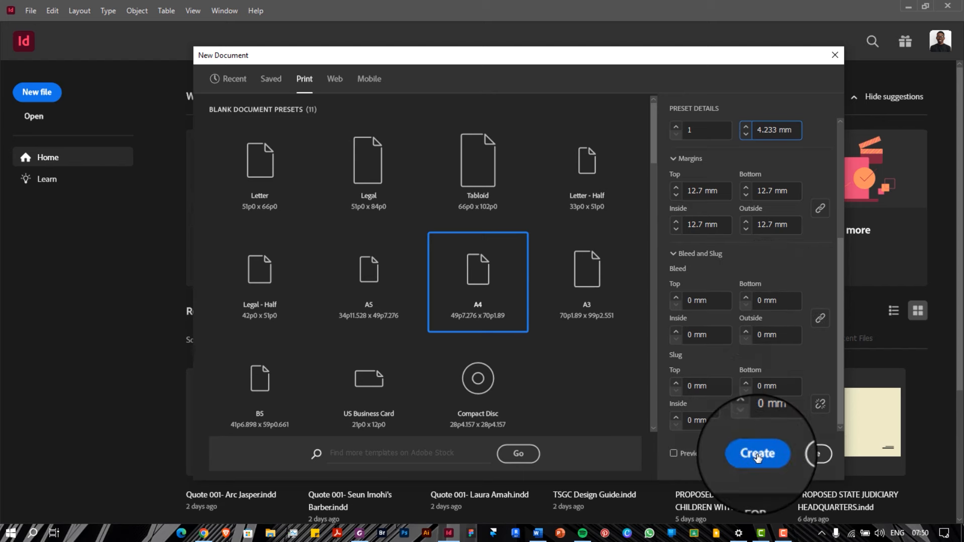
{"action": "left_click", "coordinate": [810, 453]}
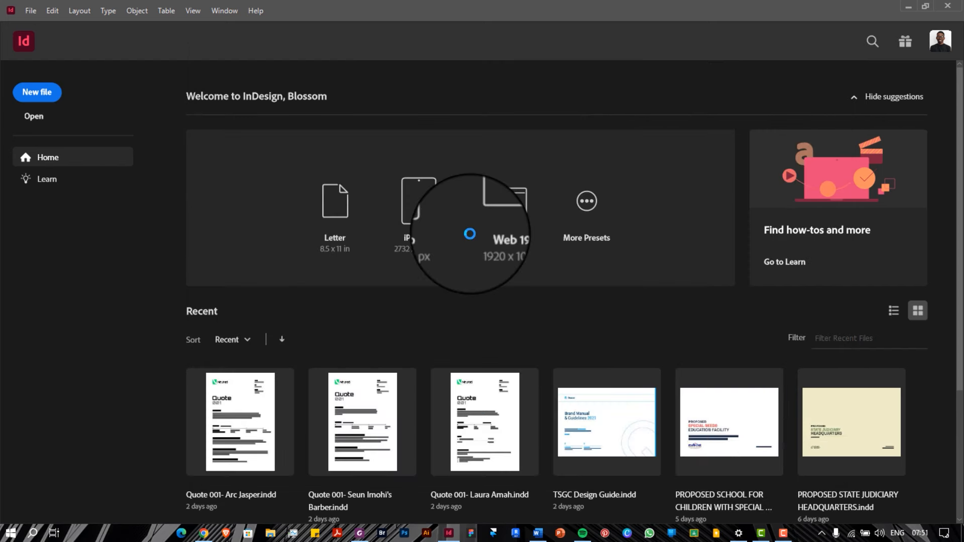
Scroll through page 1 and the page 2–3 spread of the new Untitled-1 document
{"action": "scroll", "coordinate": [435, 195], "scroll_direction": "down", "scroll_amount": 7}
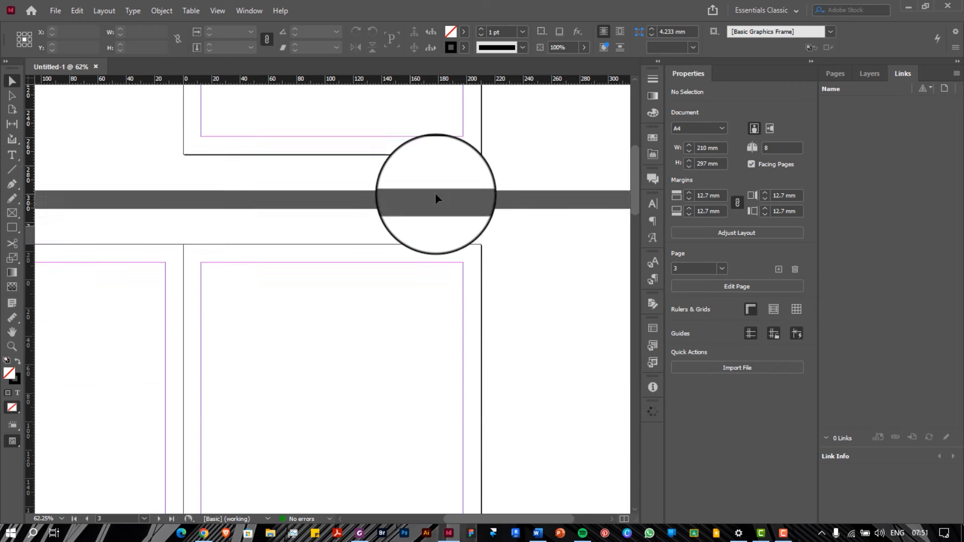
{"action": "scroll", "coordinate": [434, 199], "scroll_direction": "down", "scroll_amount": 1}
{"action": "left_click_drag", "start_coordinate": [518, 520], "coordinate": [501, 521]}
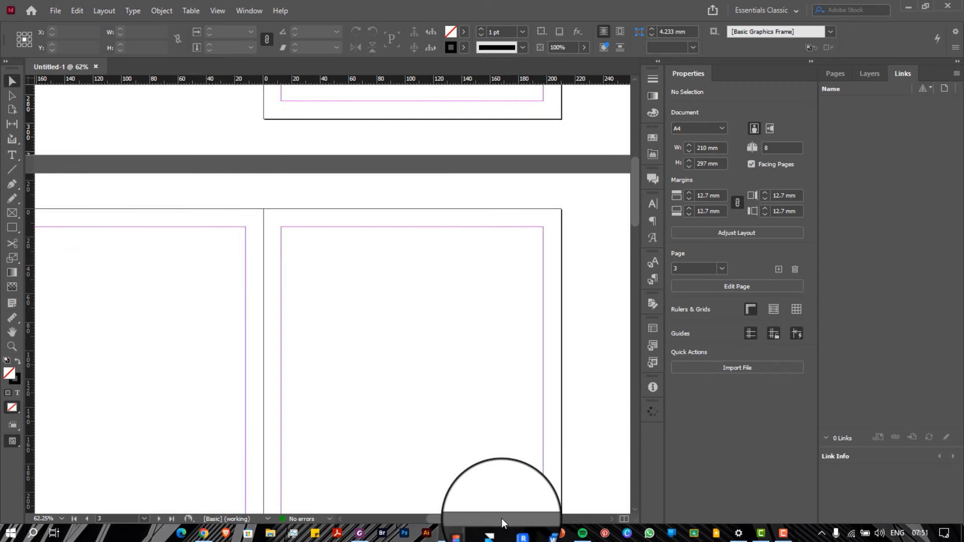
{"action": "scroll", "coordinate": [502, 522], "scroll_direction": "up", "scroll_amount": 8}
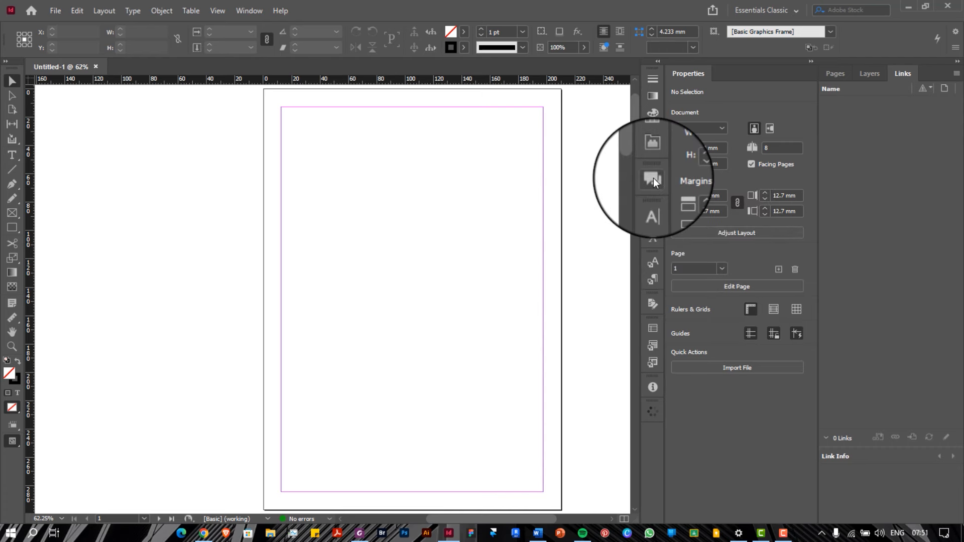
{"action": "scroll", "coordinate": [607, 174], "scroll_direction": "down", "scroll_amount": 4}
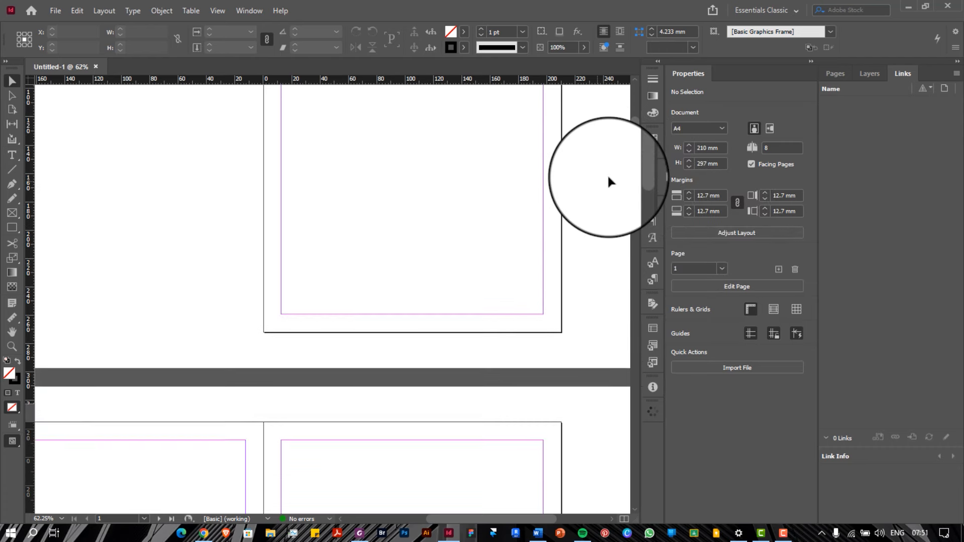
{"action": "scroll", "coordinate": [608, 174], "scroll_direction": "down", "scroll_amount": 3}
{"action": "scroll", "coordinate": [607, 174], "scroll_direction": "down", "scroll_amount": 12}
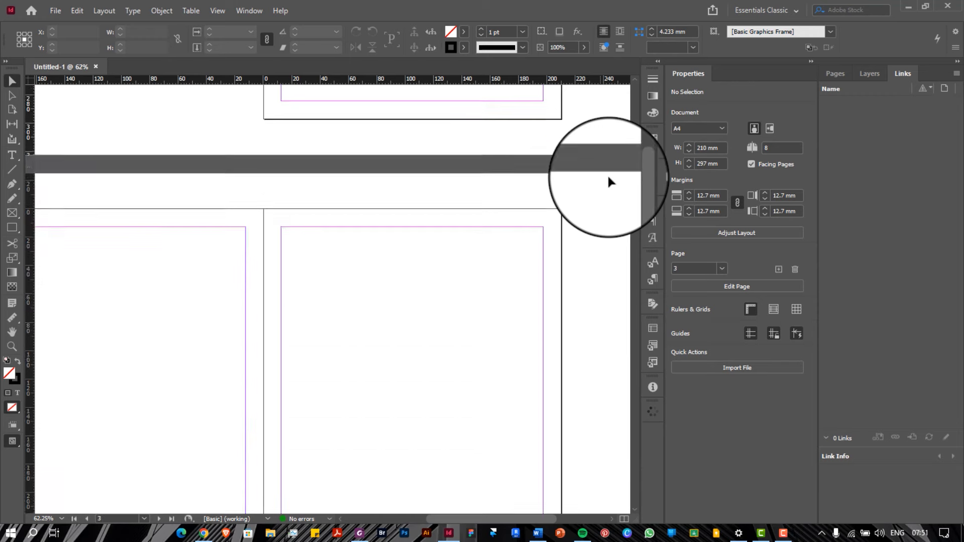
{"action": "scroll", "coordinate": [609, 179], "scroll_direction": "down", "scroll_amount": 2}
{"action": "scroll", "coordinate": [524, 528], "scroll_direction": "left", "scroll_amount": 2}
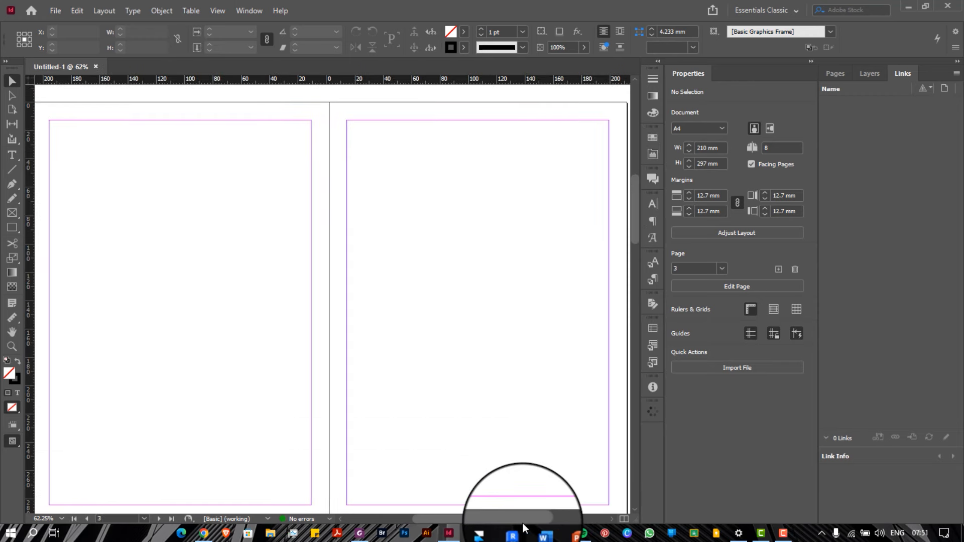
{"action": "scroll", "coordinate": [523, 525], "scroll_direction": "left", "scroll_amount": 1}
{"action": "scroll", "coordinate": [523, 525], "scroll_direction": "up", "scroll_amount": 9}
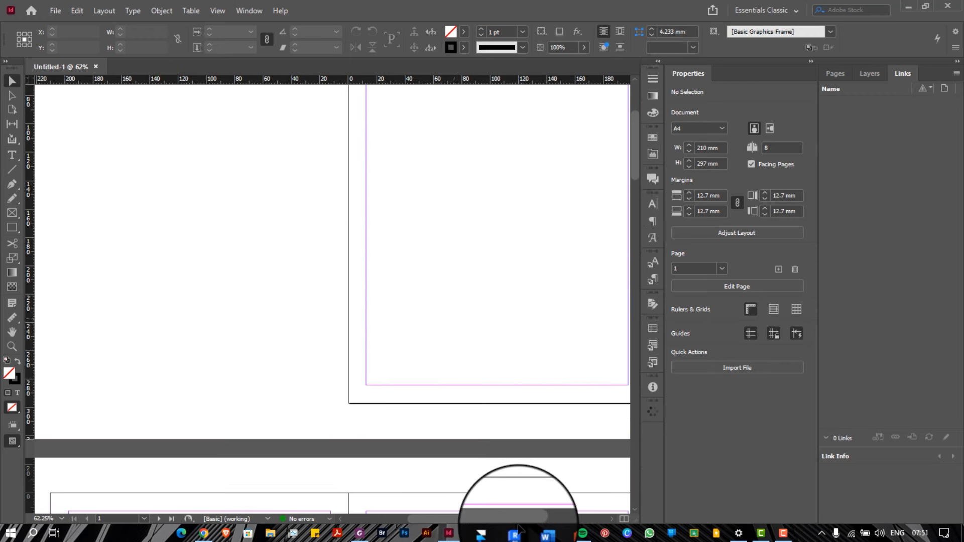
{"action": "scroll", "coordinate": [519, 528], "scroll_direction": "up", "scroll_amount": 3}
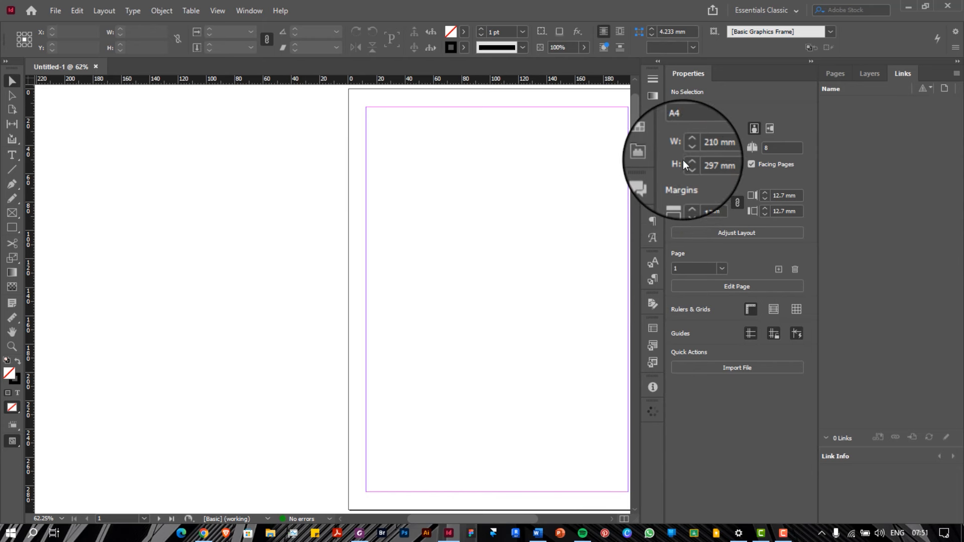
{"action": "scroll", "coordinate": [502, 202], "scroll_direction": "down", "scroll_amount": 7}
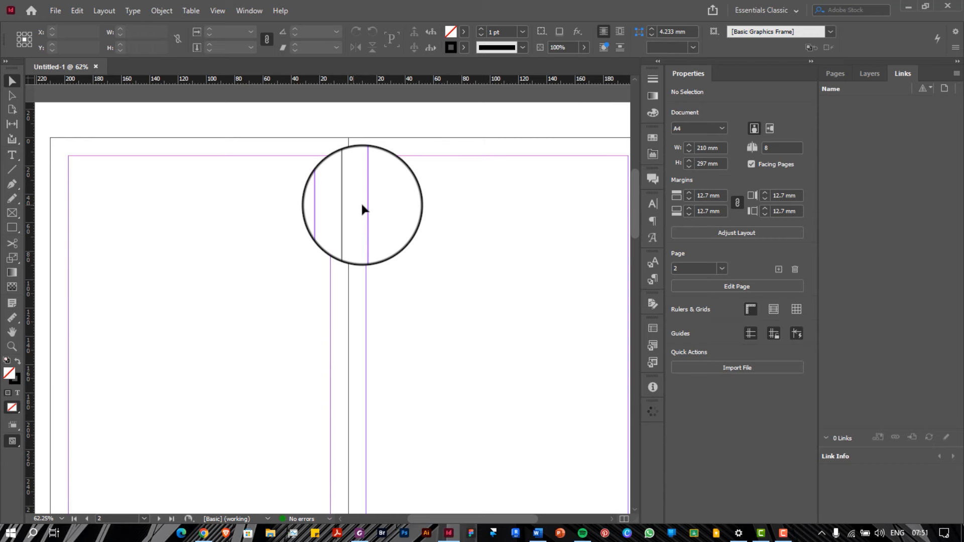
Show the Pages panel thumbnails and adjust the panel's width
{"action": "left_click", "coordinate": [835, 74]}
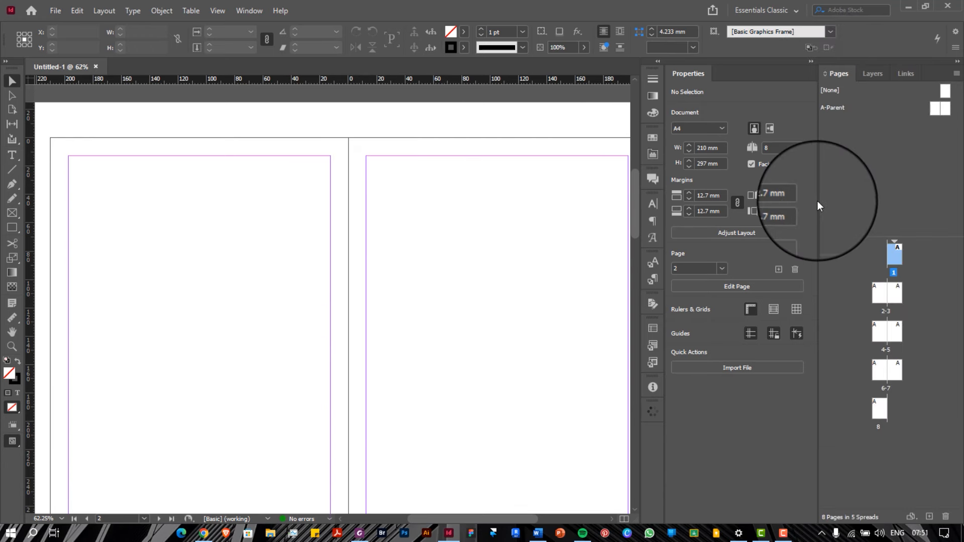
{"action": "left_click_drag", "start_coordinate": [818, 201], "coordinate": [892, 208]}
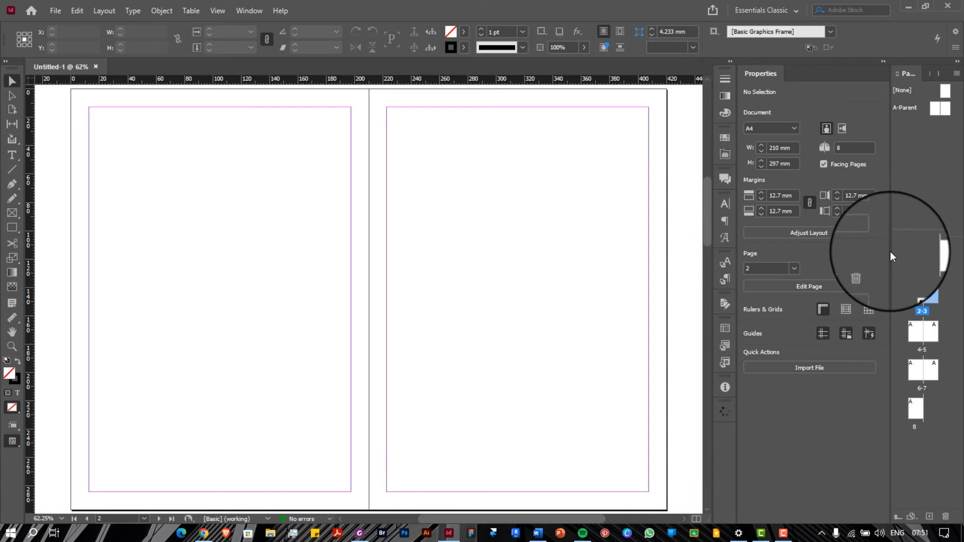
{"action": "left_click_drag", "start_coordinate": [890, 251], "coordinate": [876, 249]}
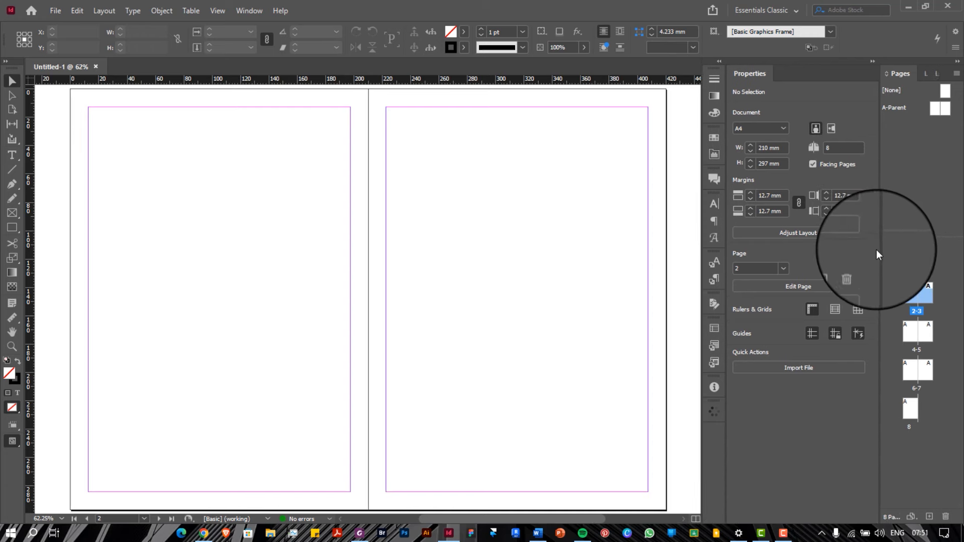
Switch the workspace to Essentials, then back to Essentials Classic
{"action": "left_click", "coordinate": [793, 10]}
{"action": "left_click", "coordinate": [785, 71]}
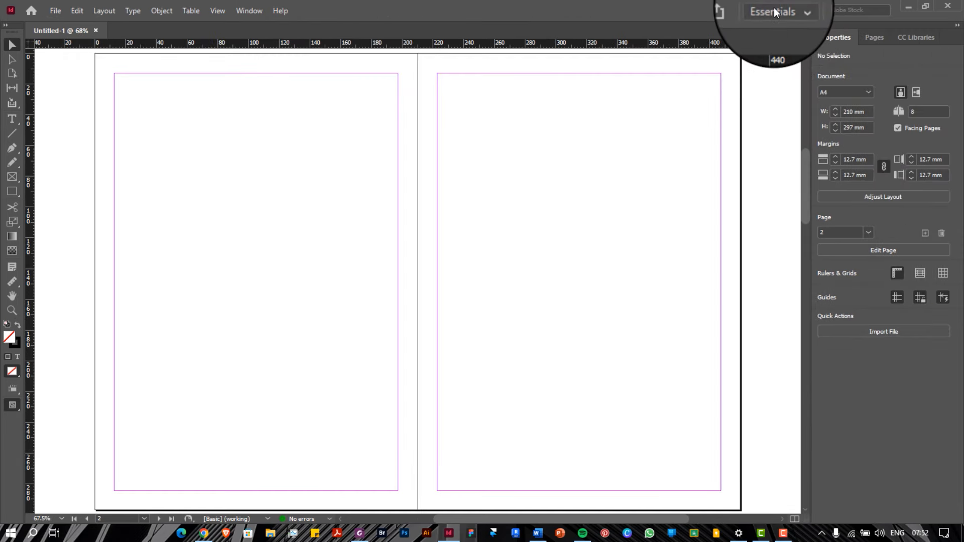
{"action": "left_click", "coordinate": [778, 10]}
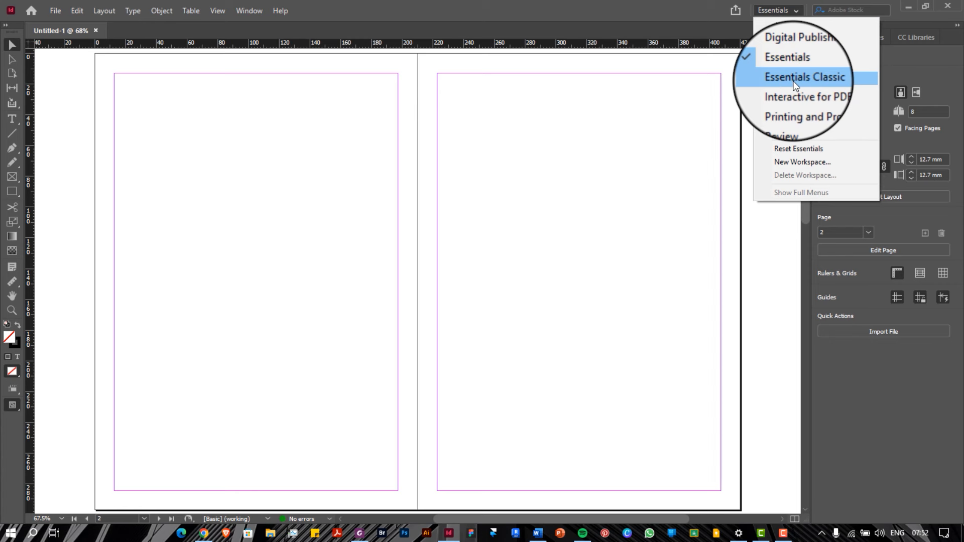
{"action": "left_click", "coordinate": [793, 80]}
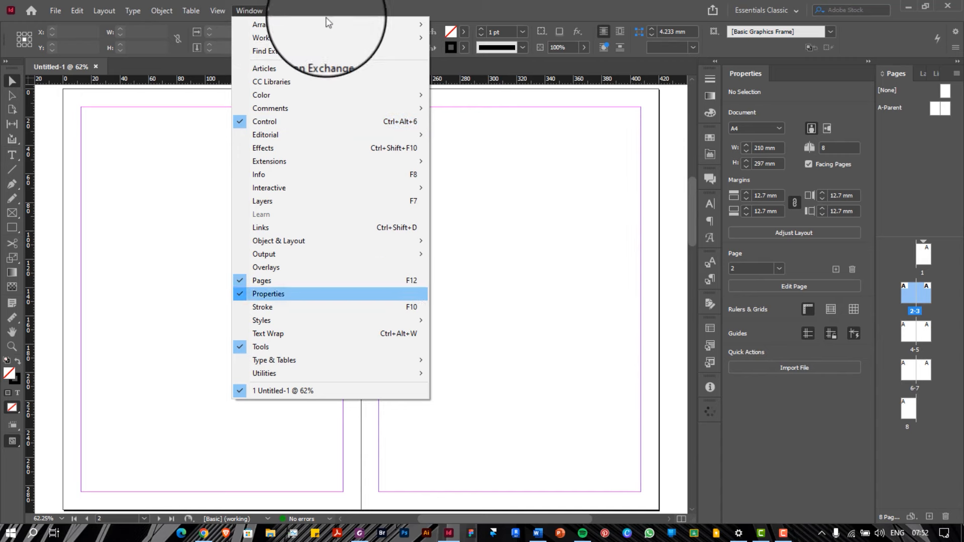
Widen the Pages panel and close the Properties panel group
{"action": "left_click", "coordinate": [794, 75]}
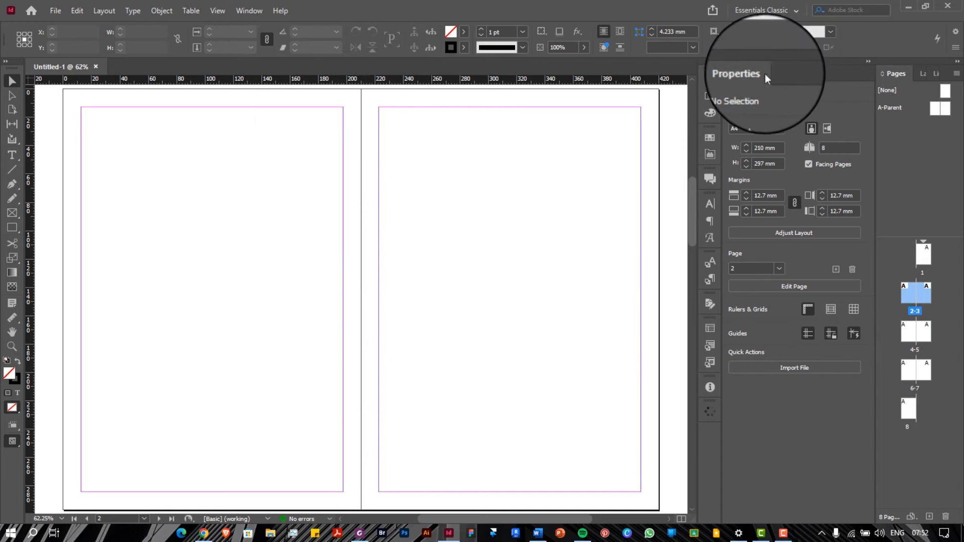
{"action": "left_click_drag", "start_coordinate": [875, 110], "coordinate": [843, 112]}
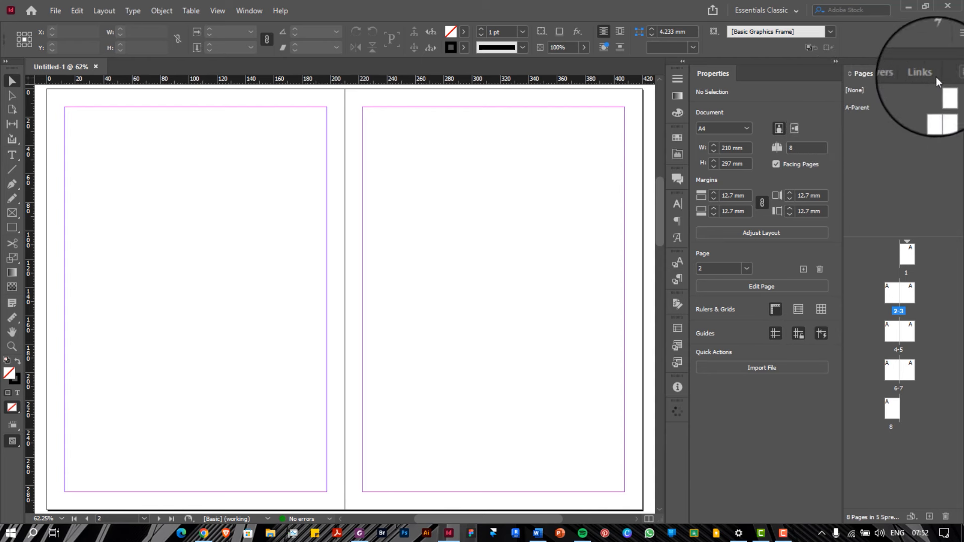
{"action": "right_click", "coordinate": [833, 63]}
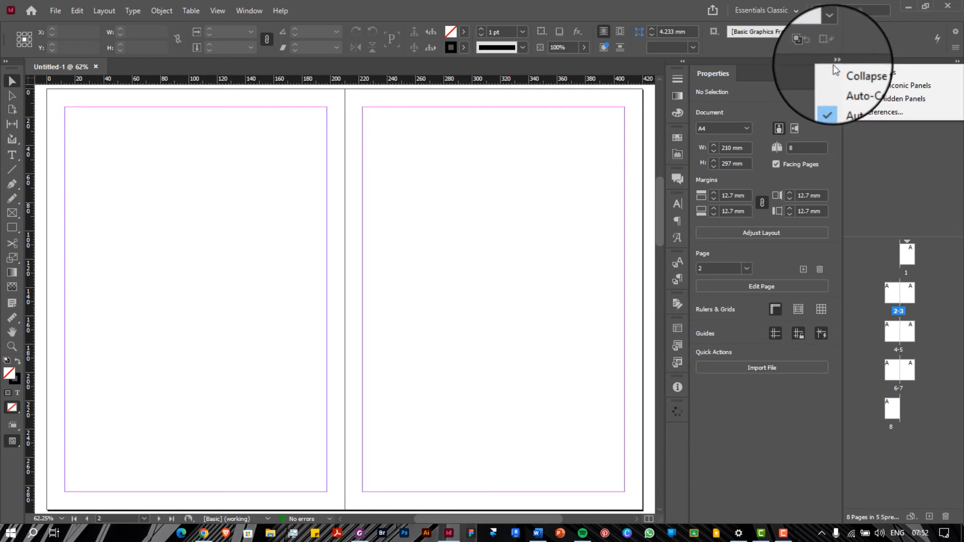
{"action": "right_click", "coordinate": [797, 77]}
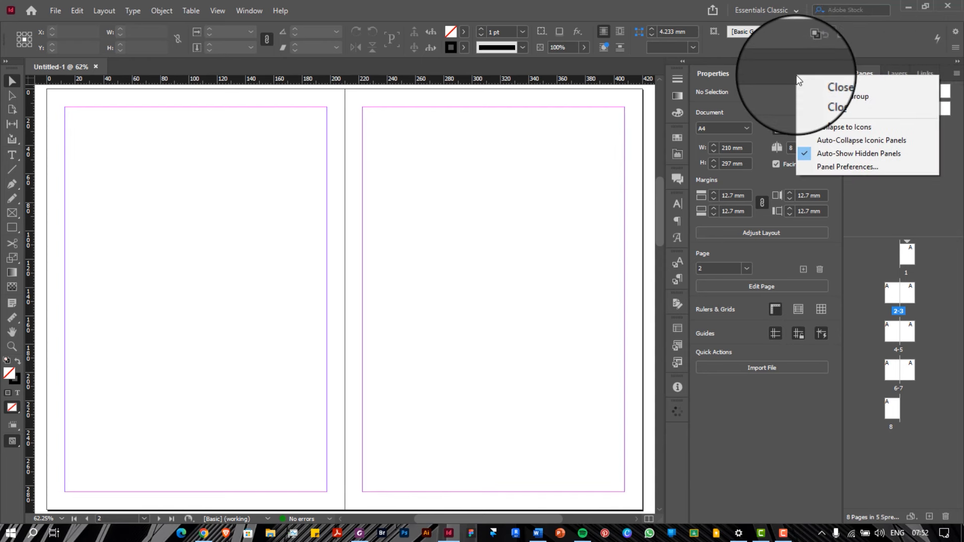
{"action": "left_click", "coordinate": [819, 95]}
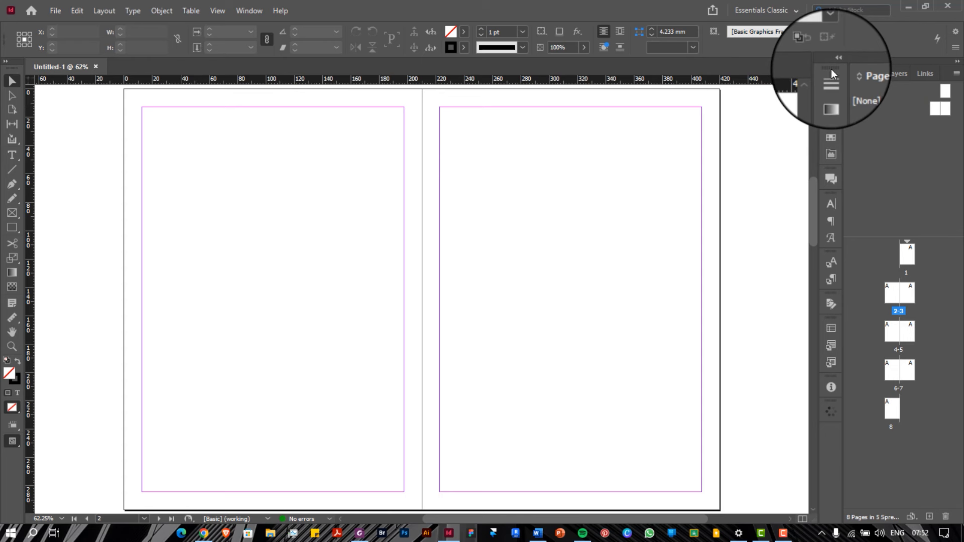
Close the icon panel group and toggle the dock between expanded and icon view
{"action": "right_click", "coordinate": [830, 69]}
{"action": "left_click", "coordinate": [828, 67]}
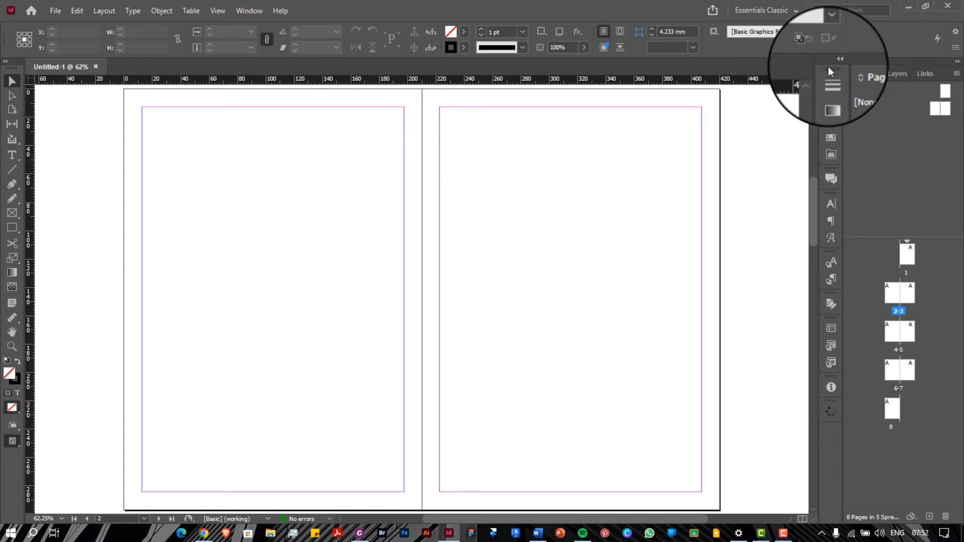
{"action": "right_click", "coordinate": [830, 71]}
{"action": "left_click", "coordinate": [839, 89]}
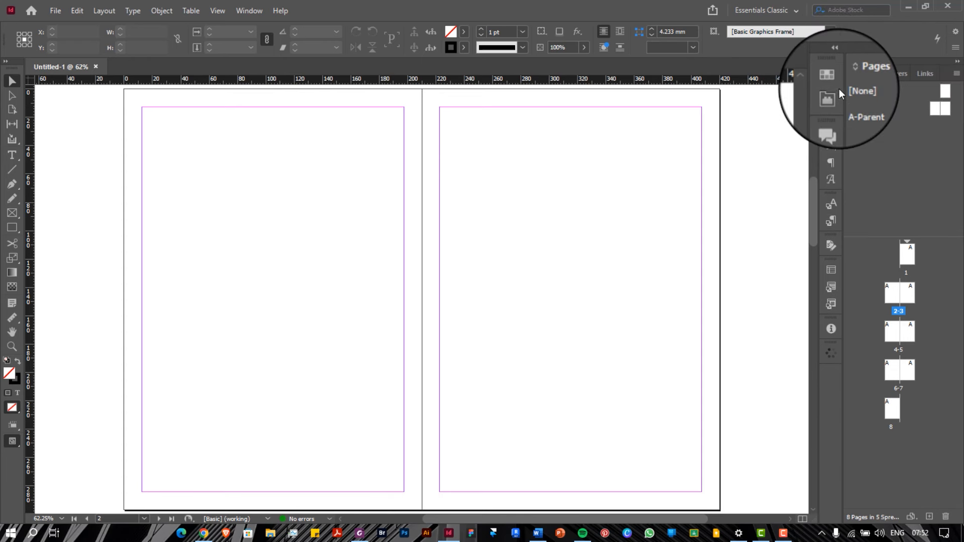
{"action": "right_click", "coordinate": [839, 69]}
{"action": "left_click", "coordinate": [837, 64]}
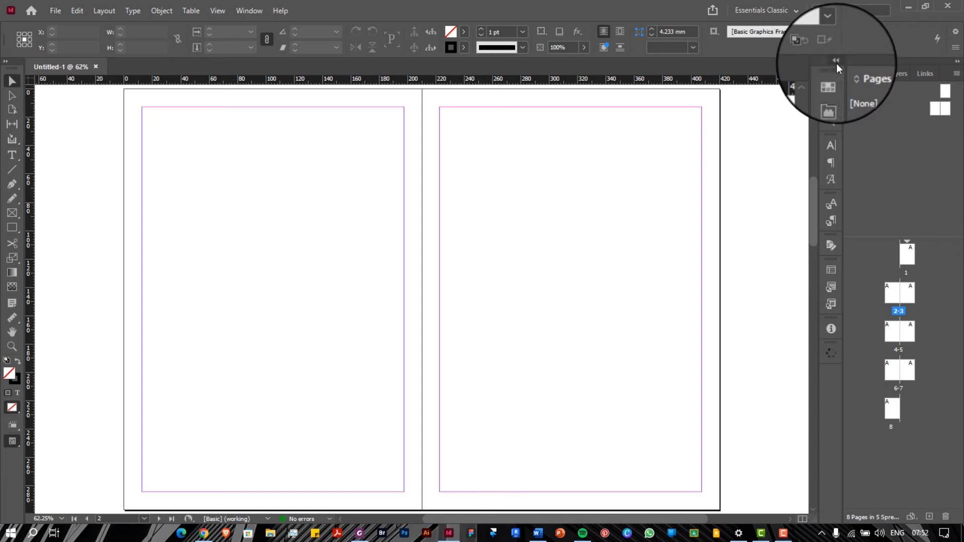
{"action": "left_click", "coordinate": [835, 63]}
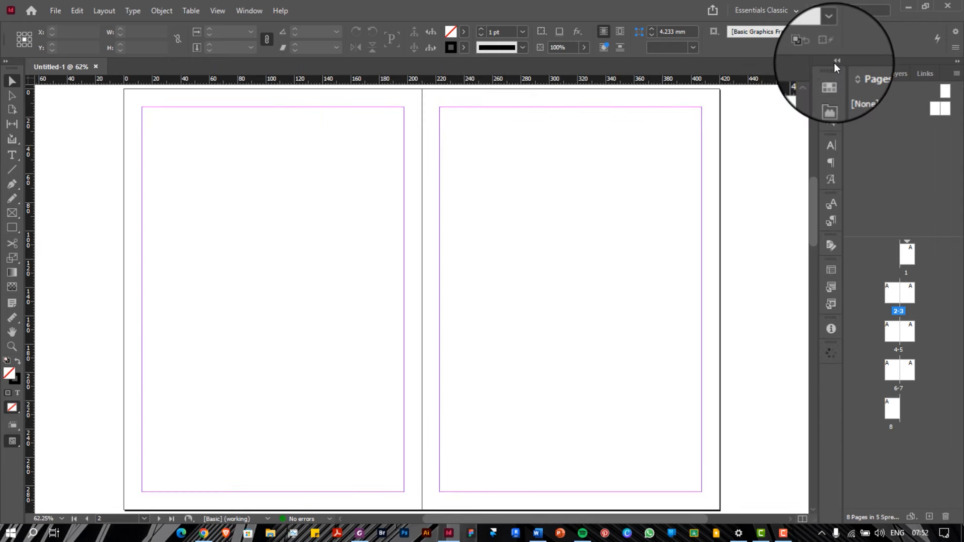
Reopen the Properties panel via Window and collapse the floating CC Libraries panel
{"action": "left_click", "coordinate": [251, 11]}
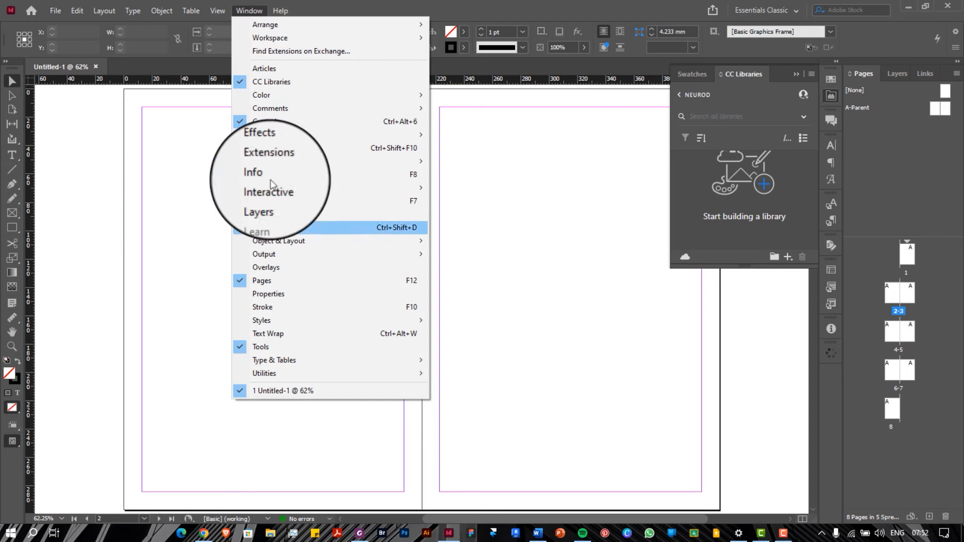
{"action": "left_click", "coordinate": [276, 293]}
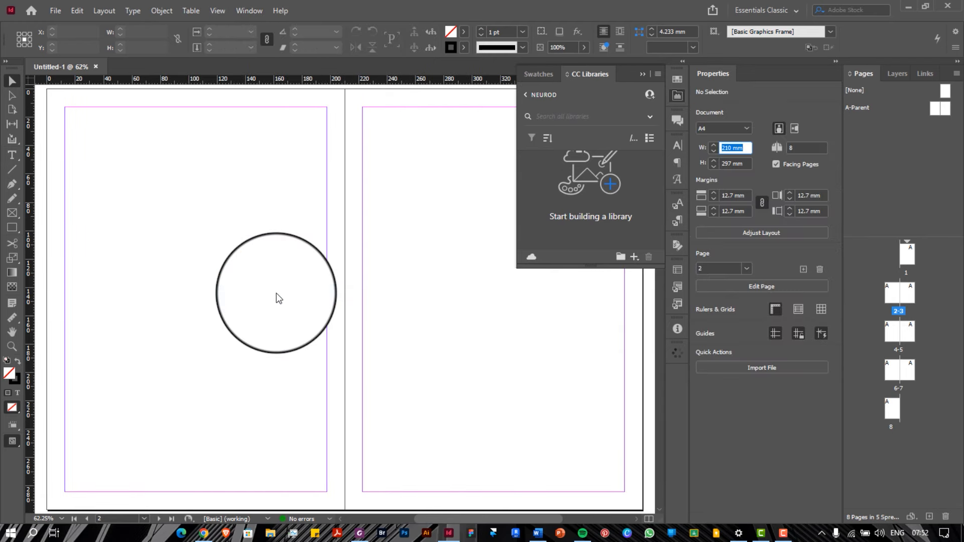
{"action": "left_click", "coordinate": [644, 73]}
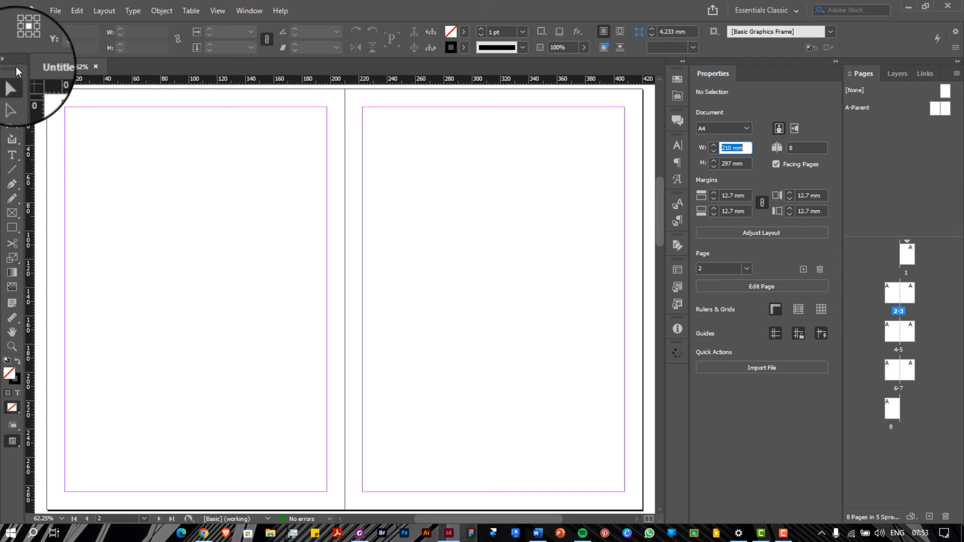
Hide and re-show the Control and Tools panels from the Window menu
{"action": "key", "text": "f"}
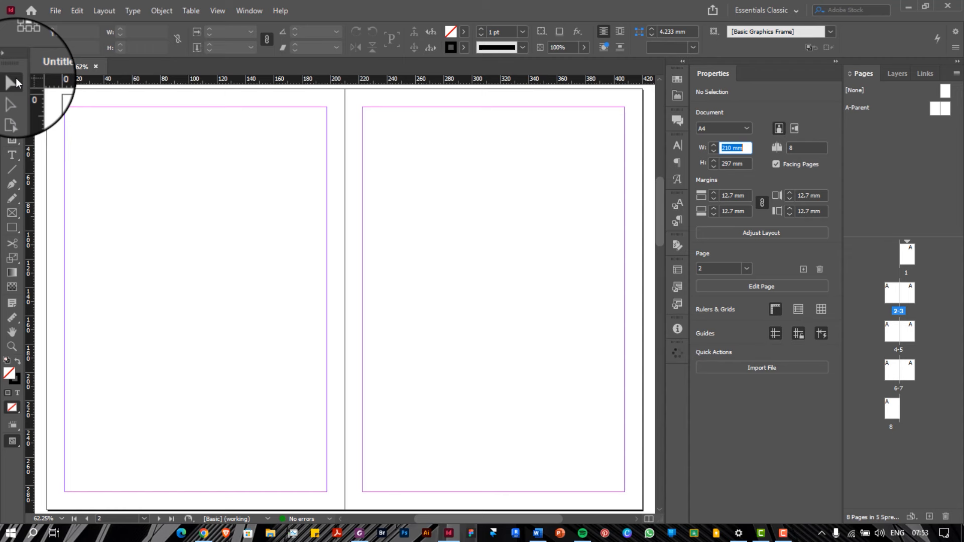
{"action": "left_click", "coordinate": [248, 10]}
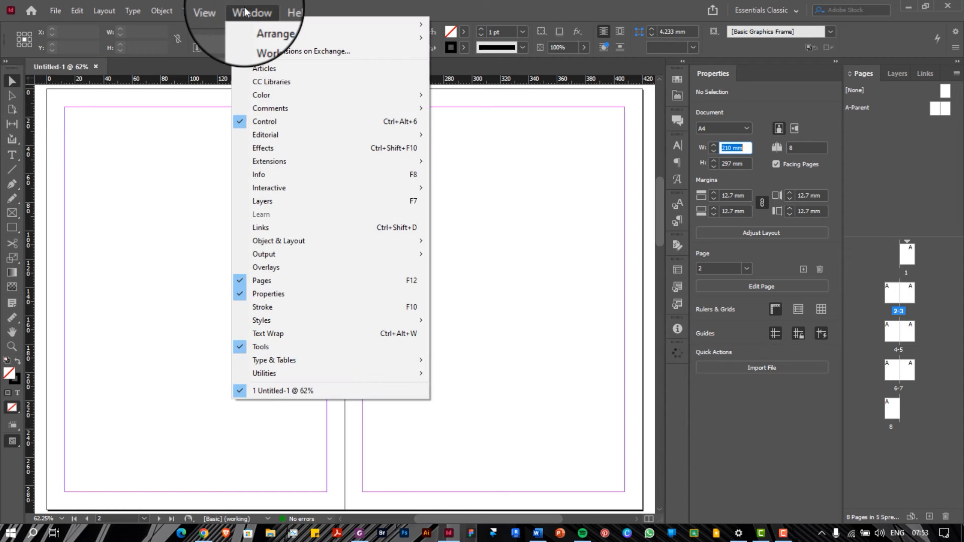
{"action": "left_click", "coordinate": [256, 121]}
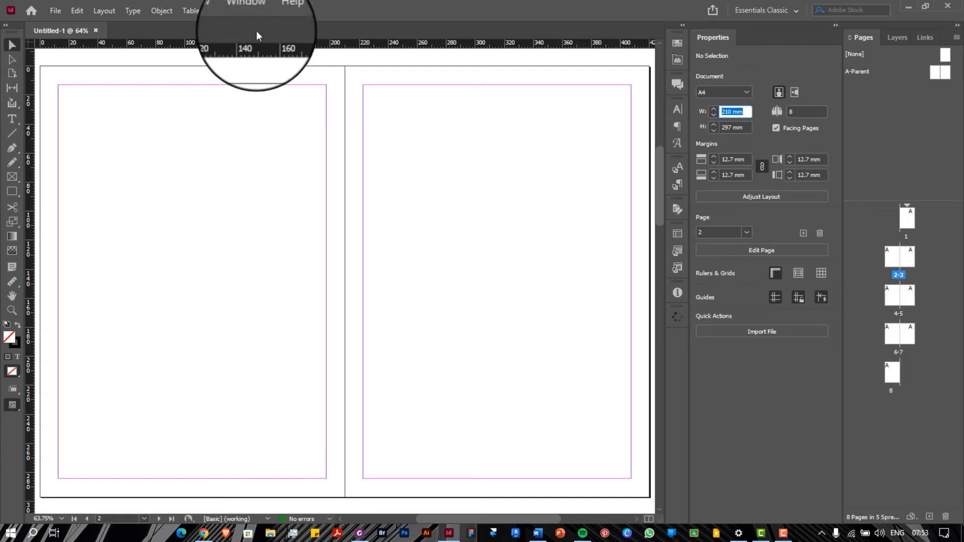
{"action": "left_click", "coordinate": [251, 10]}
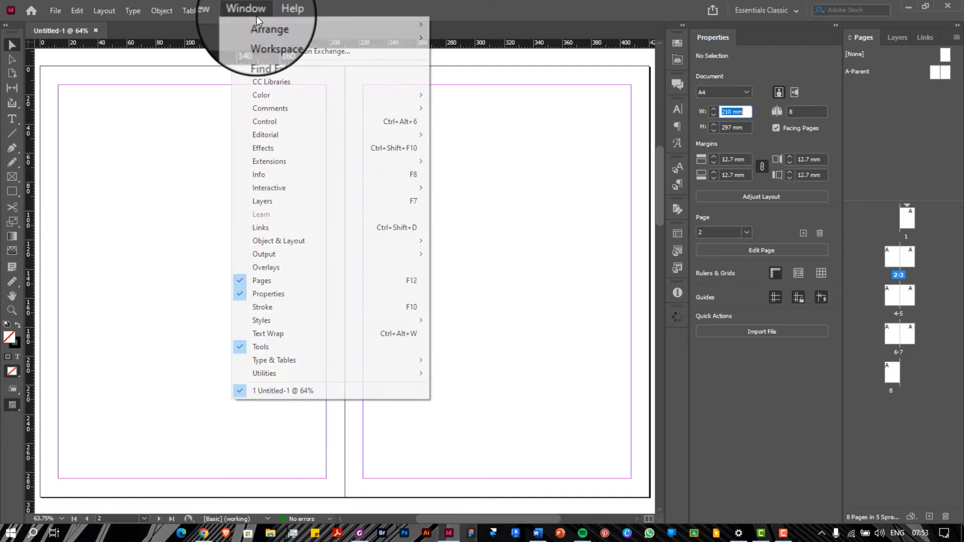
{"action": "left_click", "coordinate": [265, 121]}
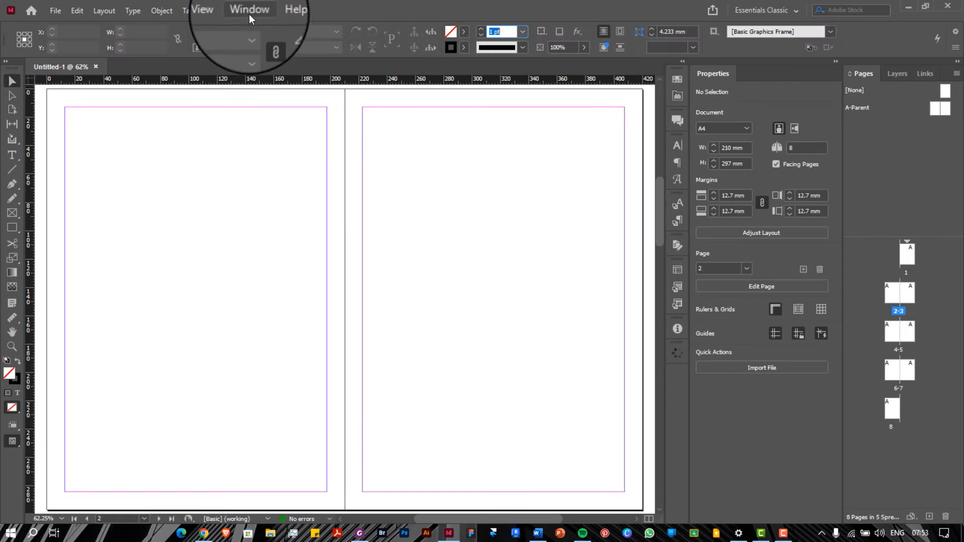
{"action": "left_click", "coordinate": [250, 10]}
{"action": "left_click", "coordinate": [283, 347]}
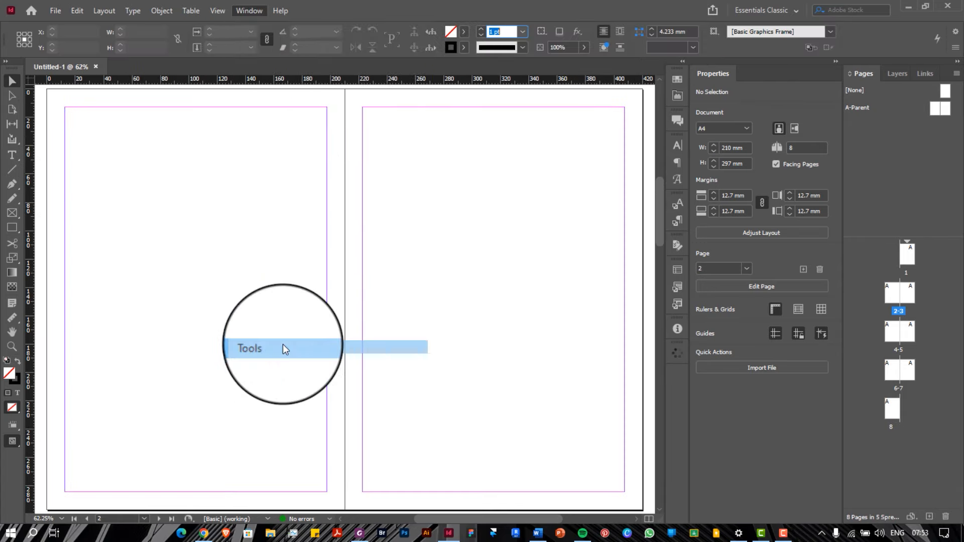
{"action": "left_click", "coordinate": [246, 11]}
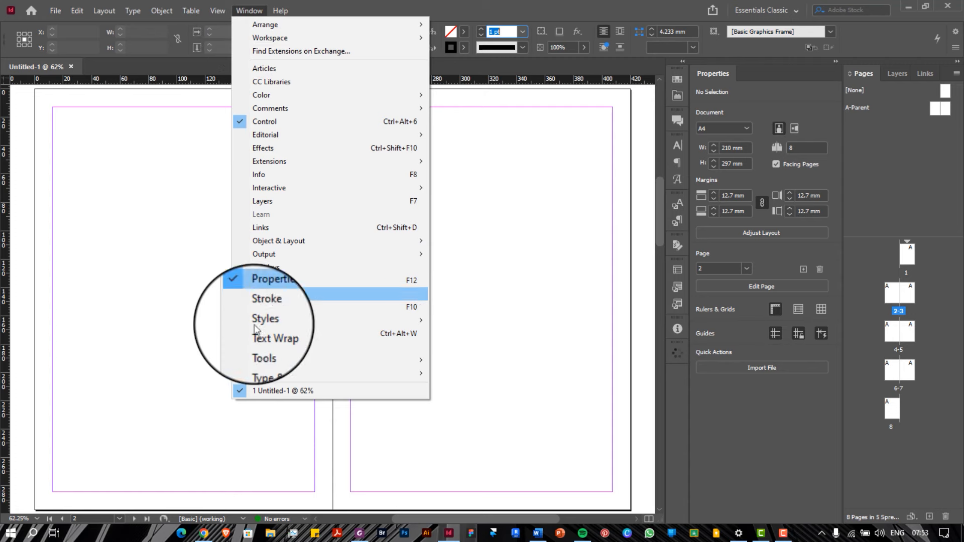
{"action": "left_click", "coordinate": [261, 347]}
Toggle the Control panel off and on again, then dismiss the Window menu
{"action": "left_click", "coordinate": [249, 11]}
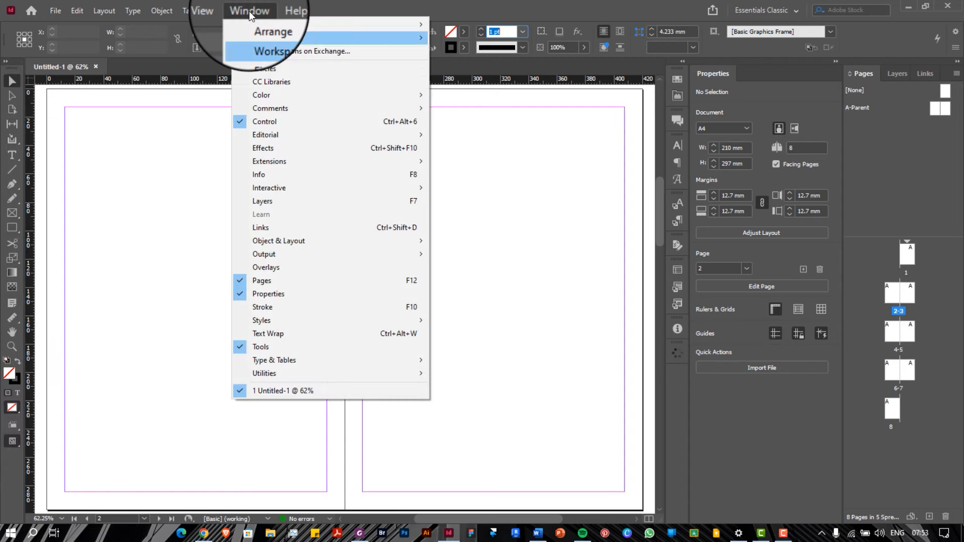
{"action": "left_click", "coordinate": [264, 123]}
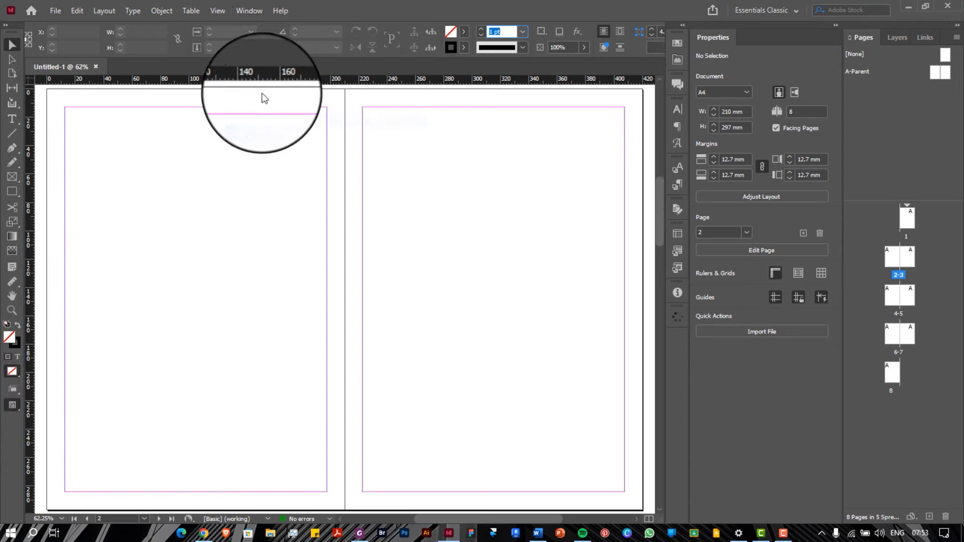
{"action": "left_click", "coordinate": [251, 11]}
{"action": "left_click", "coordinate": [269, 123]}
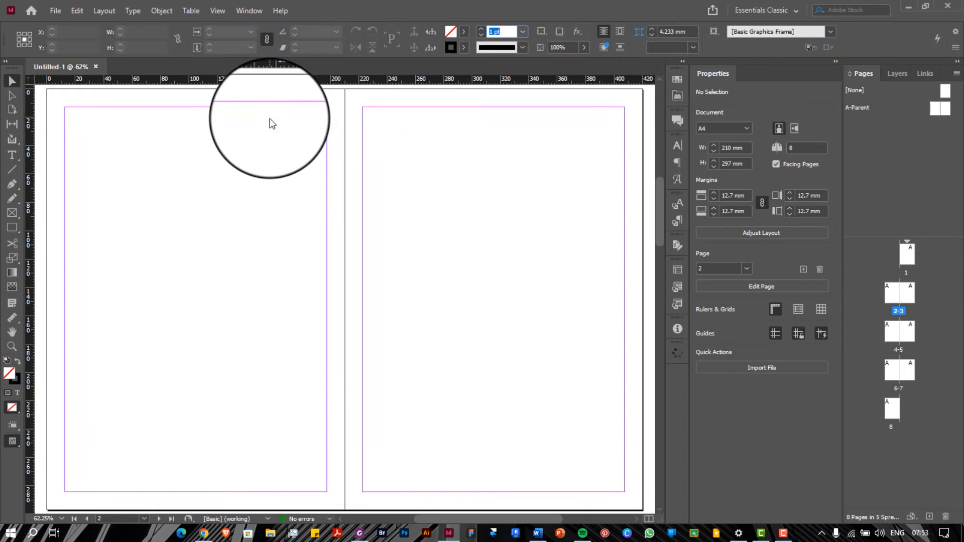
{"action": "left_click", "coordinate": [248, 11]}
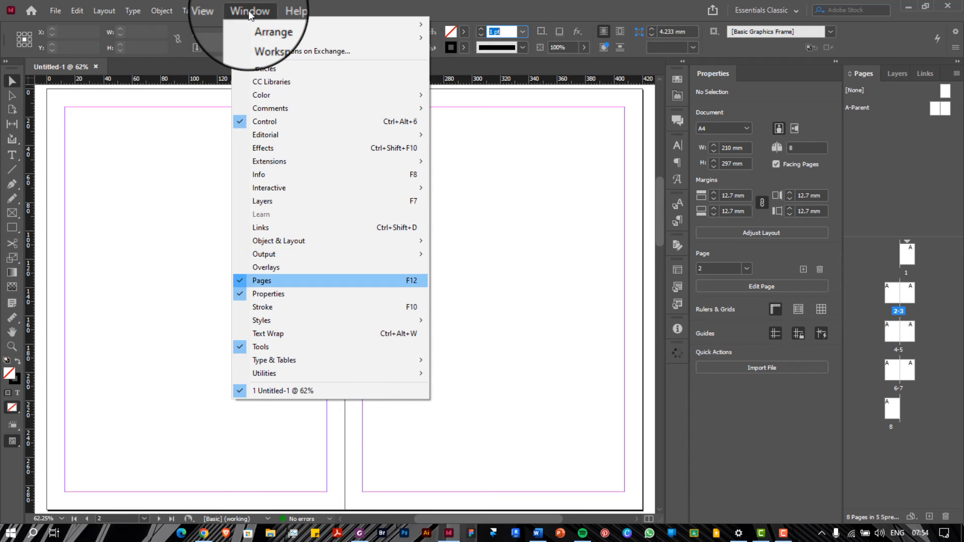
{"action": "left_click", "coordinate": [335, 6]}
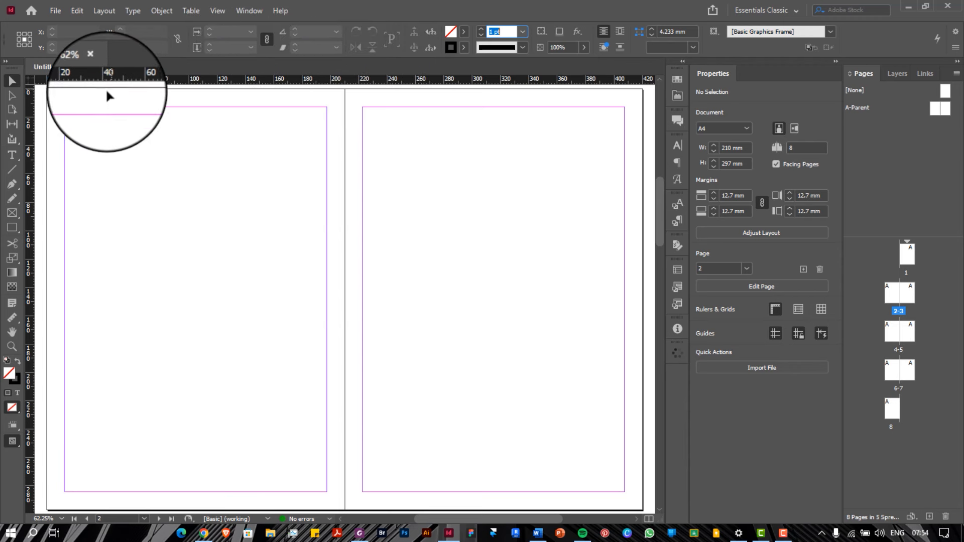
{"action": "scroll", "coordinate": [372, 163], "scroll_direction": "up", "scroll_amount": 5}
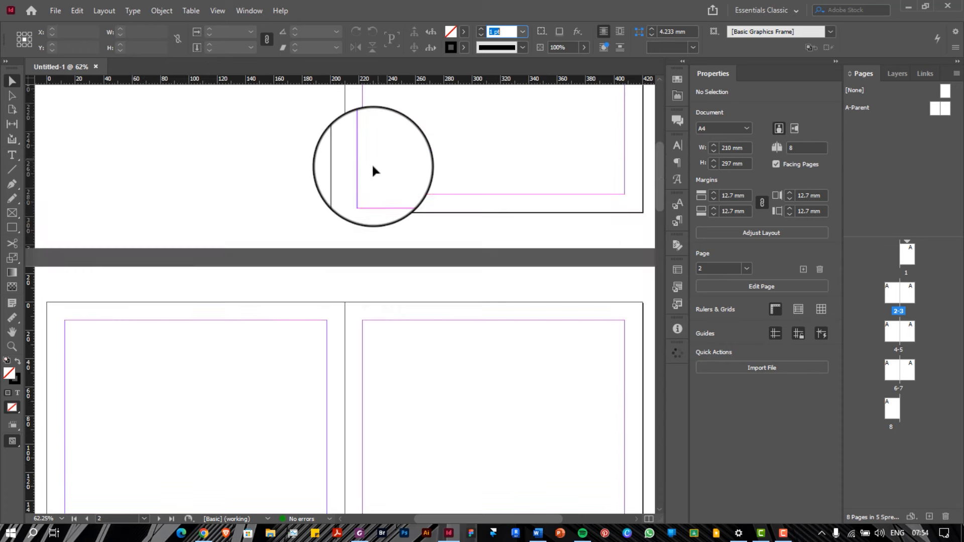
{"action": "scroll", "coordinate": [373, 167], "scroll_direction": "down", "scroll_amount": 3}
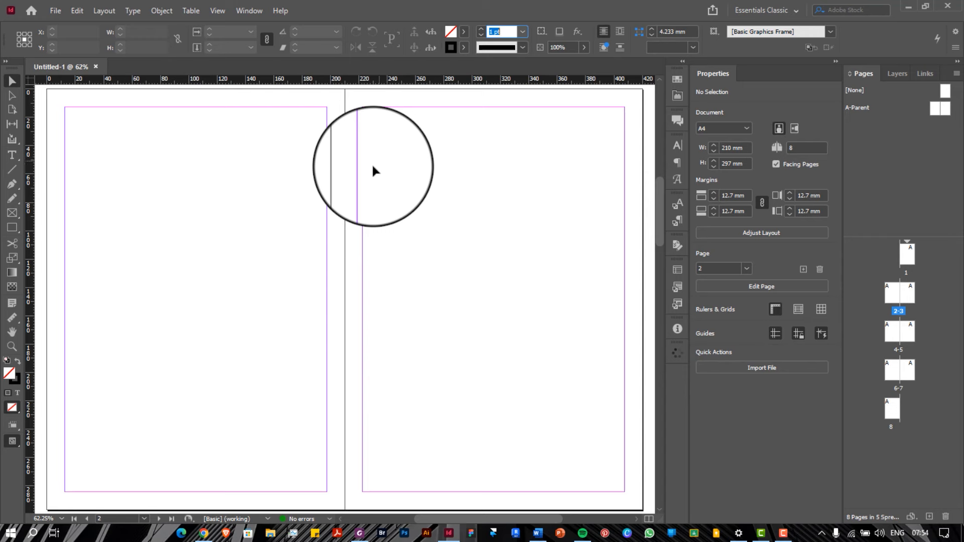
{"action": "scroll", "coordinate": [372, 168], "scroll_direction": "down", "scroll_amount": 7}
{"action": "scroll", "coordinate": [372, 167], "scroll_direction": "up", "scroll_amount": 6}
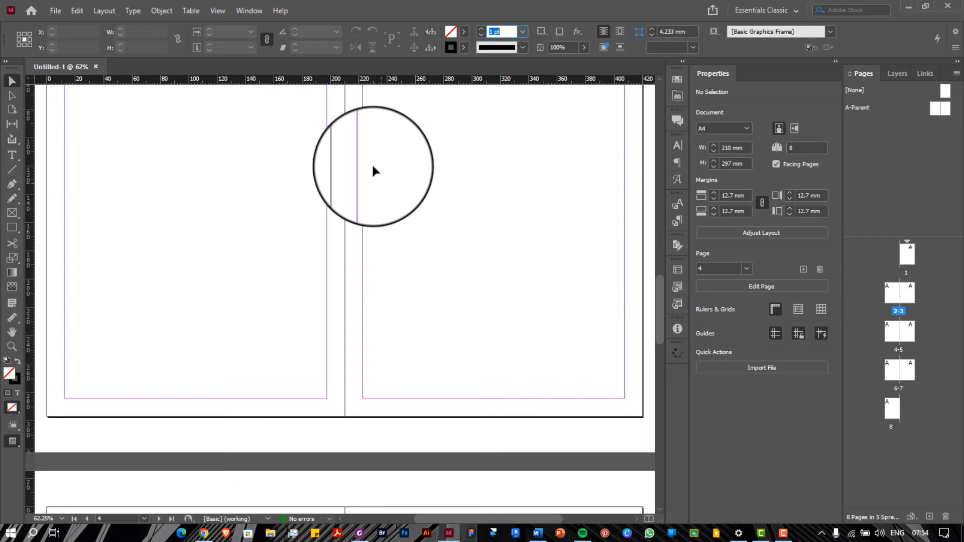
{"action": "scroll", "coordinate": [373, 168], "scroll_direction": "up", "scroll_amount": 2}
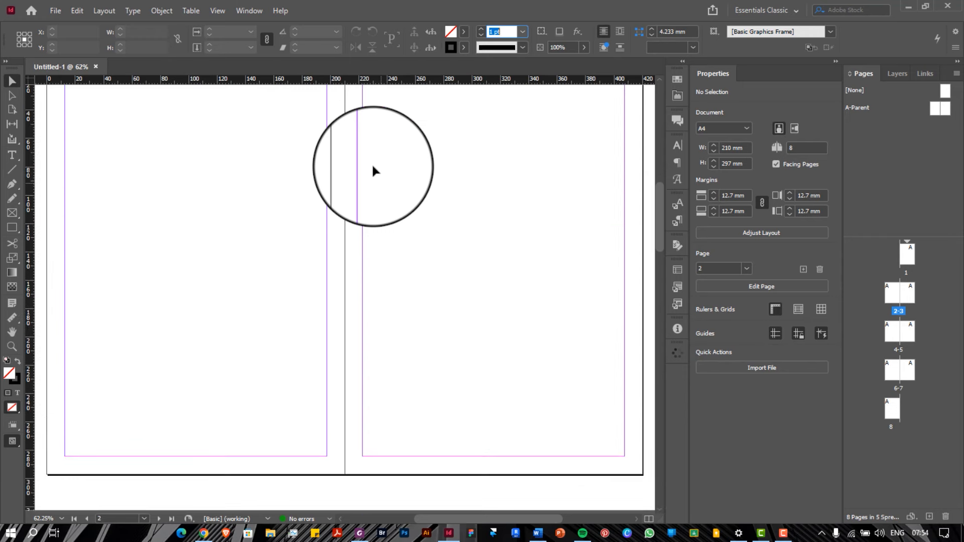
{"action": "scroll", "coordinate": [373, 167], "scroll_direction": "up", "scroll_amount": 1}
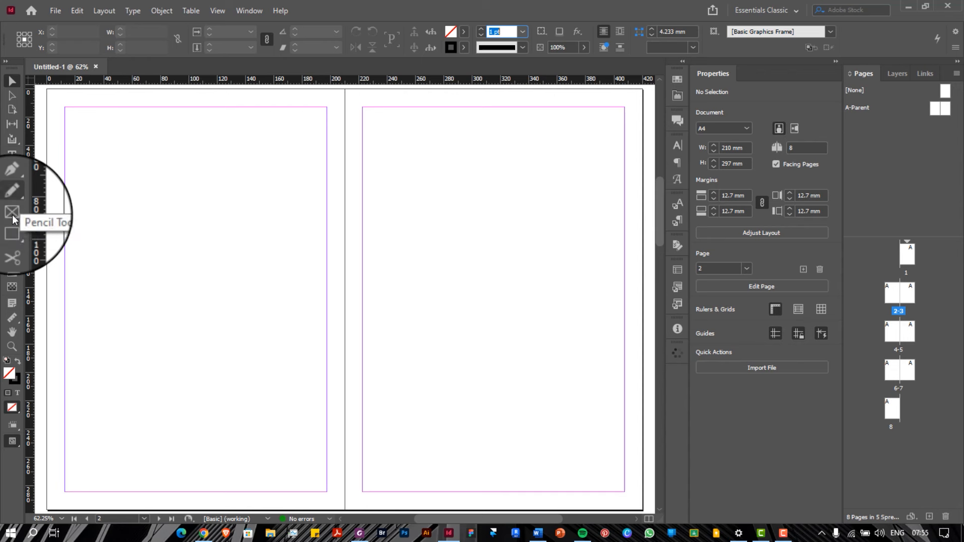
{"action": "left_click", "coordinate": [12, 81]}
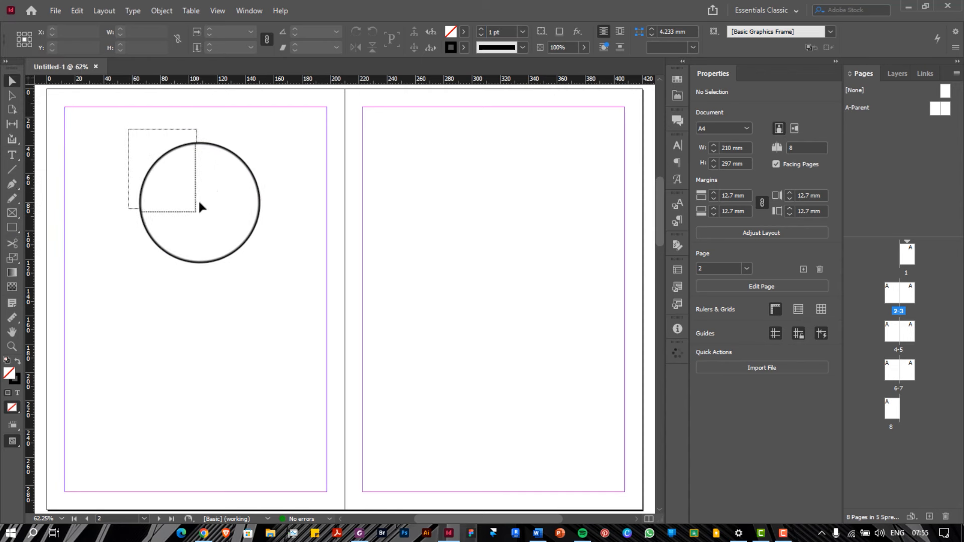
{"action": "left_click_drag", "start_coordinate": [109, 129], "coordinate": [430, 384]}
{"action": "left_click_drag", "start_coordinate": [110, 129], "coordinate": [303, 444]}
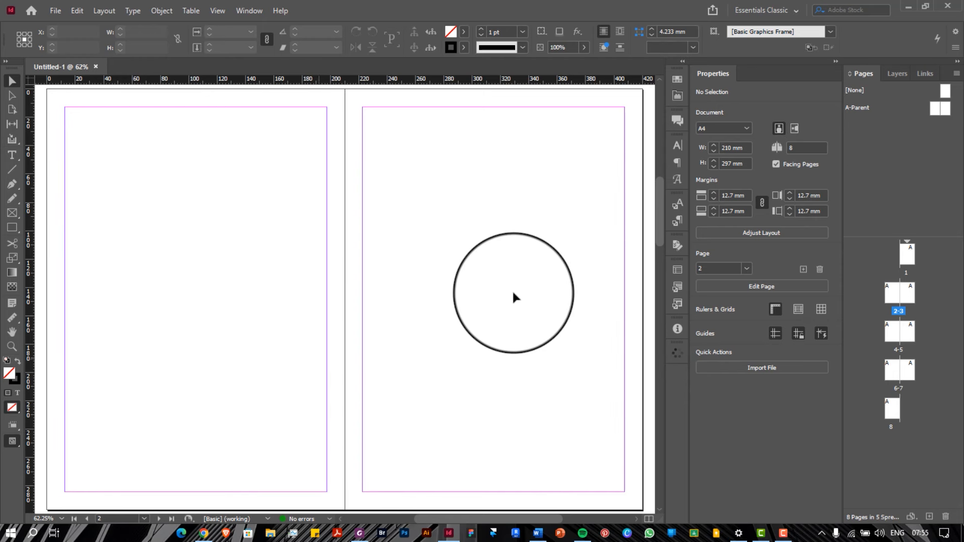
{"action": "scroll", "coordinate": [513, 293], "scroll_direction": "up", "scroll_amount": 1}
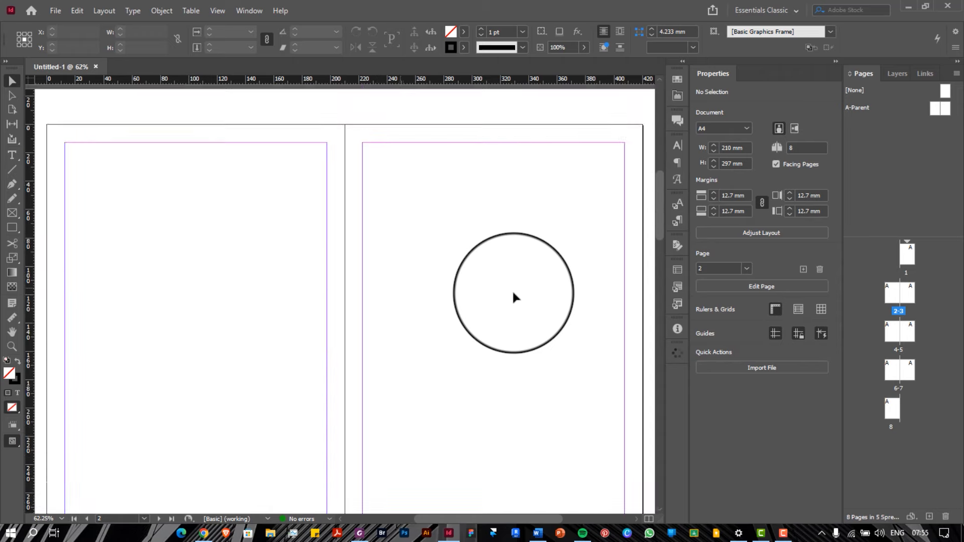
{"action": "scroll", "coordinate": [514, 294], "scroll_direction": "down", "scroll_amount": 14}
{"action": "scroll", "coordinate": [513, 294], "scroll_direction": "up", "scroll_amount": 14}
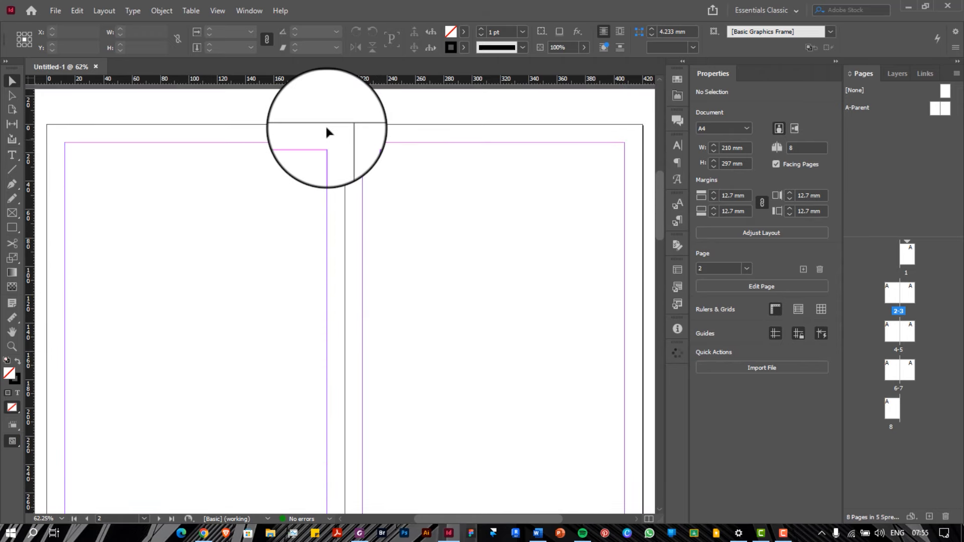
{"action": "scroll", "coordinate": [322, 176], "scroll_direction": "down", "scroll_amount": 3}
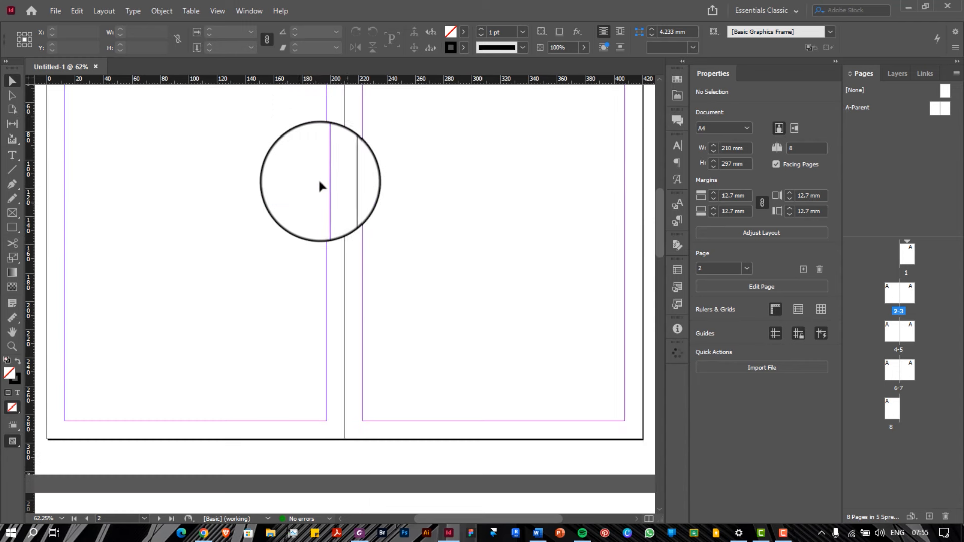
{"action": "scroll", "coordinate": [317, 203], "scroll_direction": "up", "scroll_amount": 2}
{"action": "left_click", "coordinate": [12, 227]}
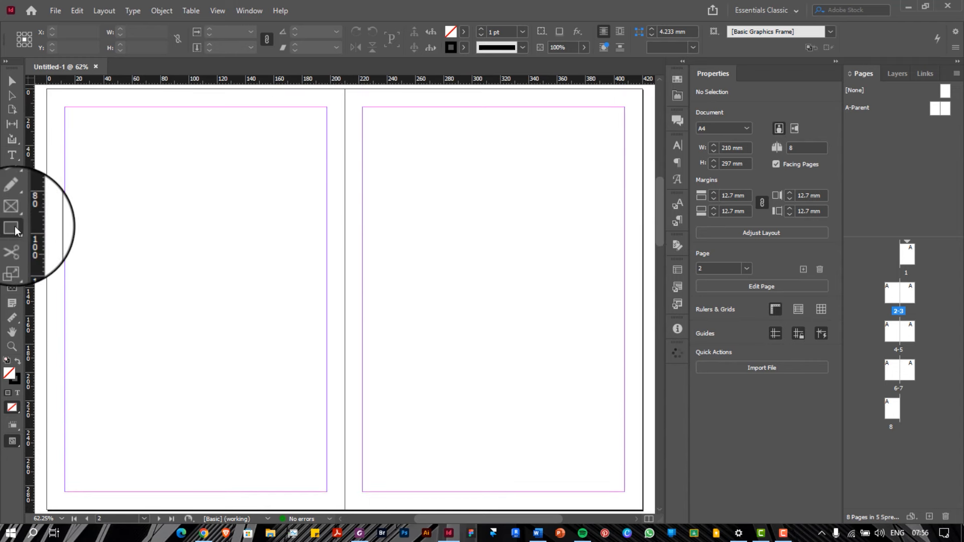
{"action": "left_click_drag", "start_coordinate": [214, 159], "coordinate": [498, 289]}
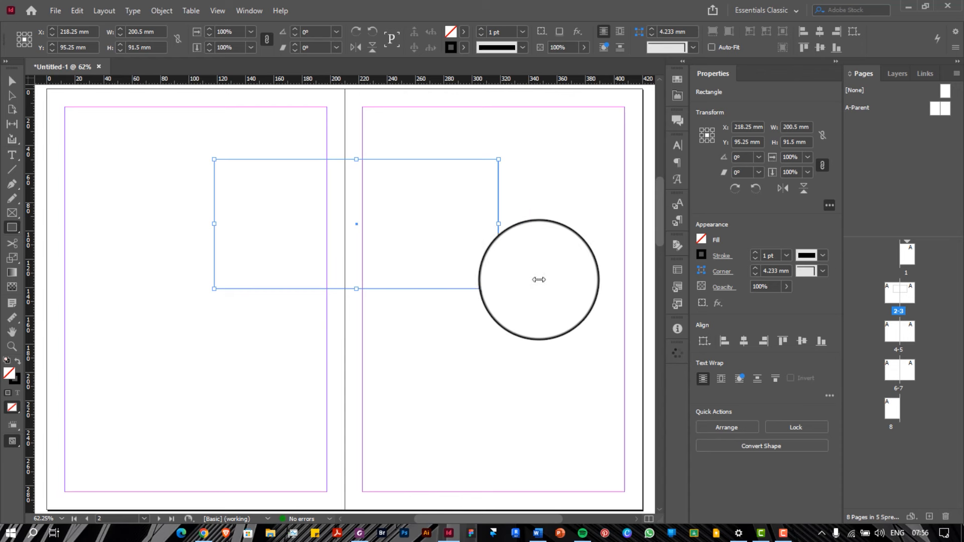
{"action": "left_click", "coordinate": [701, 240]}
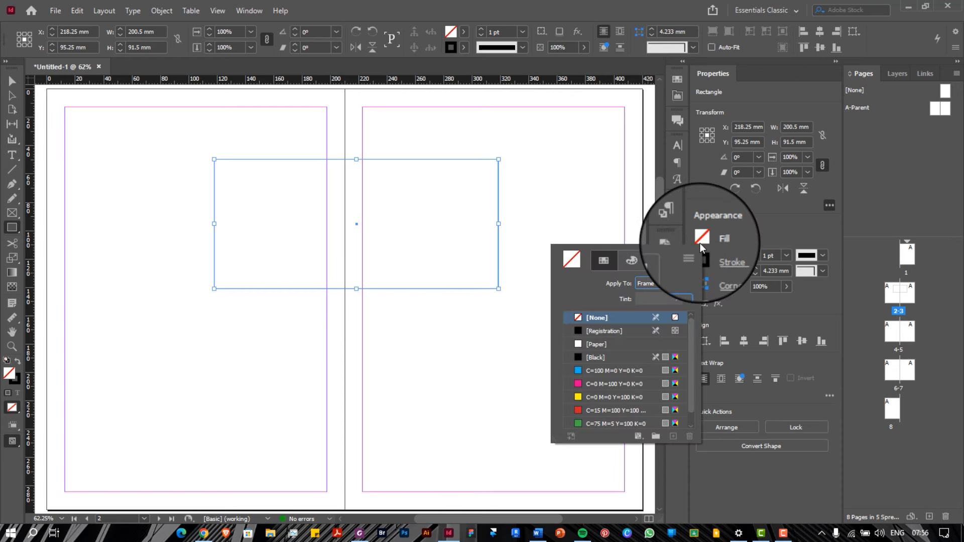
{"action": "left_click", "coordinate": [607, 331]}
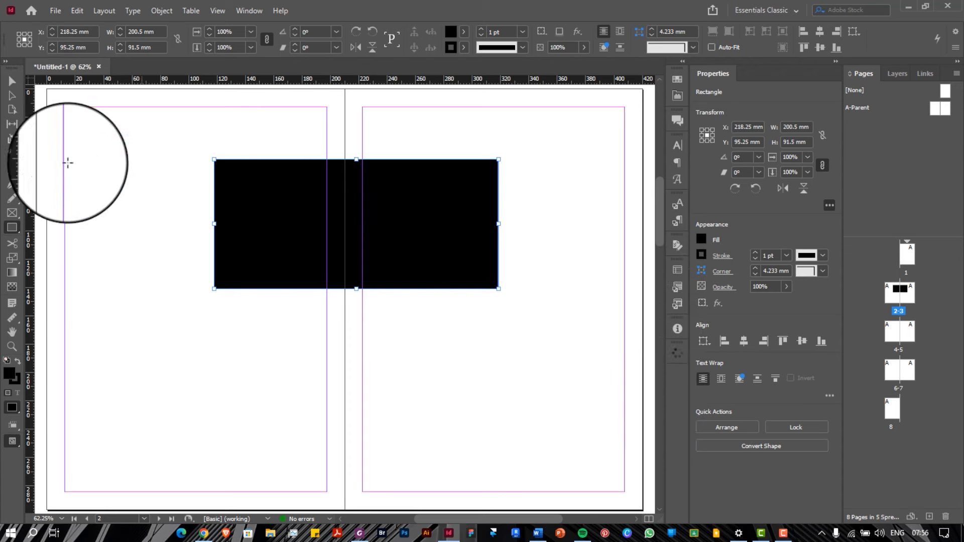
{"action": "left_click", "coordinate": [154, 299]}
{"action": "left_click", "coordinate": [537, 273]}
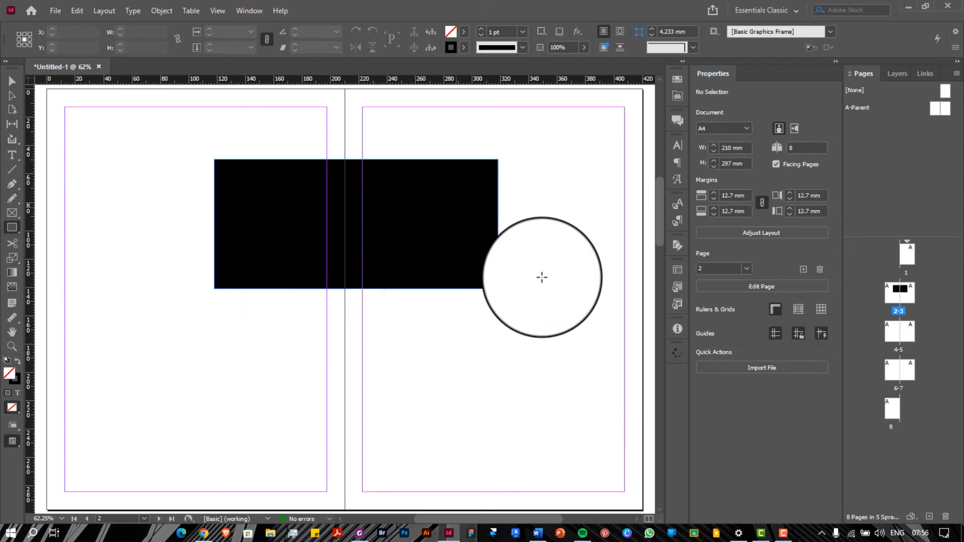
{"action": "scroll", "coordinate": [542, 277], "scroll_direction": "up", "scroll_amount": 3}
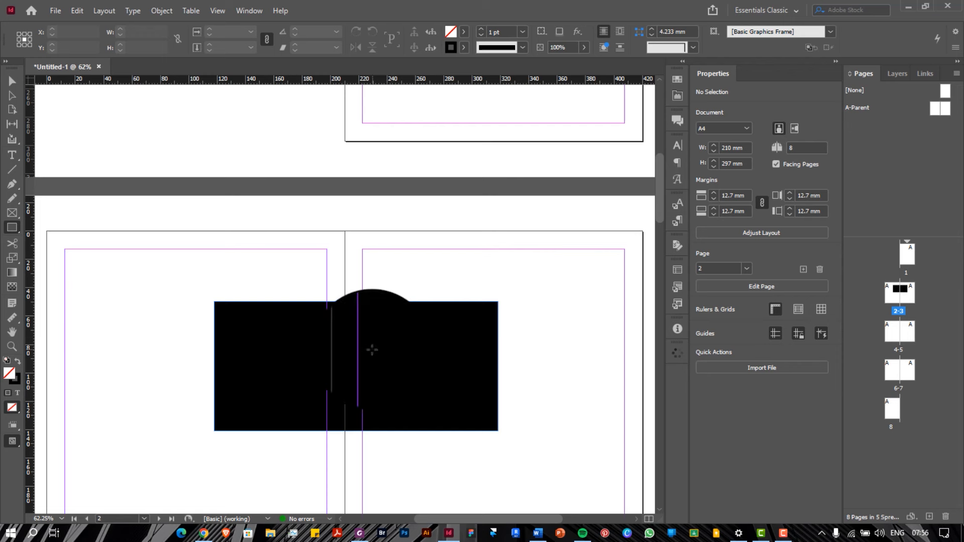
{"action": "key", "text": "v"}
{"action": "left_click", "coordinate": [373, 352]}
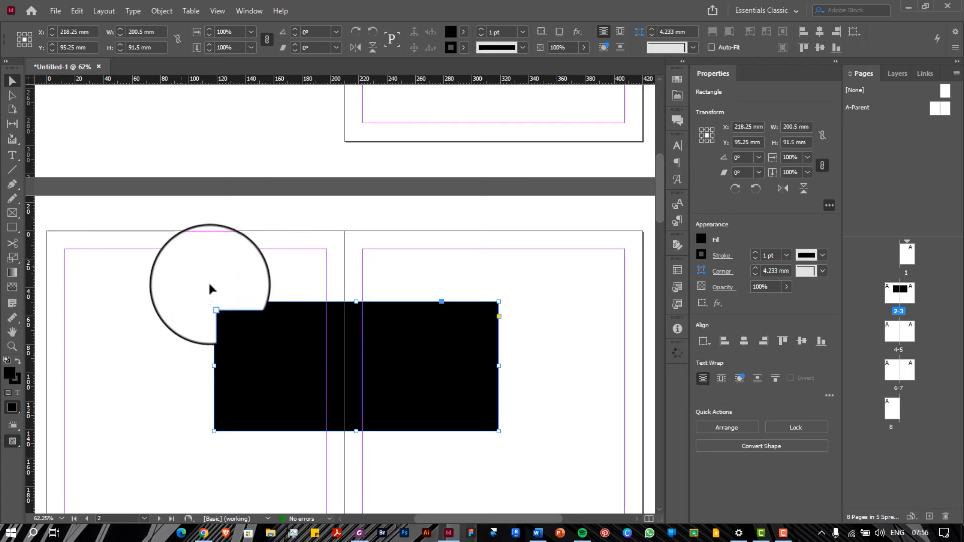
{"action": "left_click", "coordinate": [197, 277]}
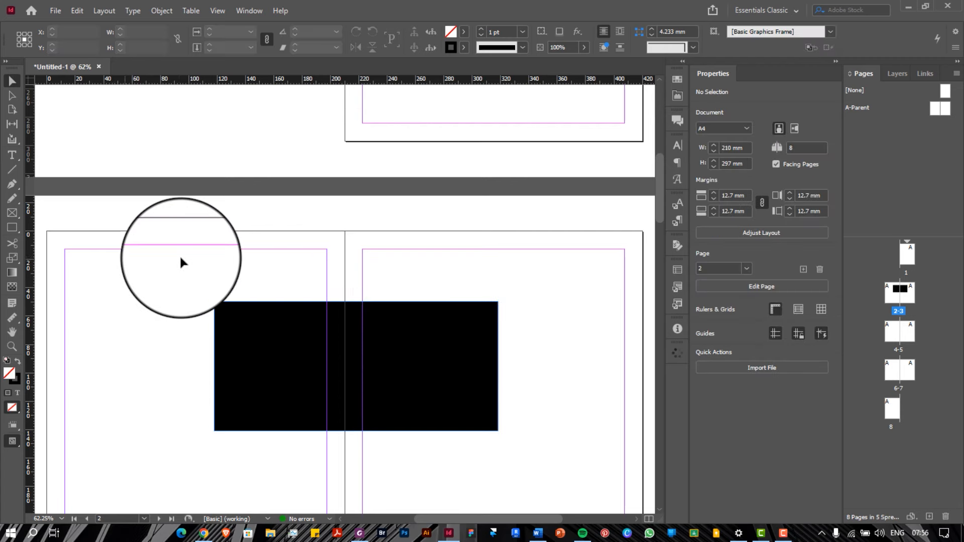
{"action": "left_click", "coordinate": [12, 184]}
{"action": "left_click", "coordinate": [12, 185]}
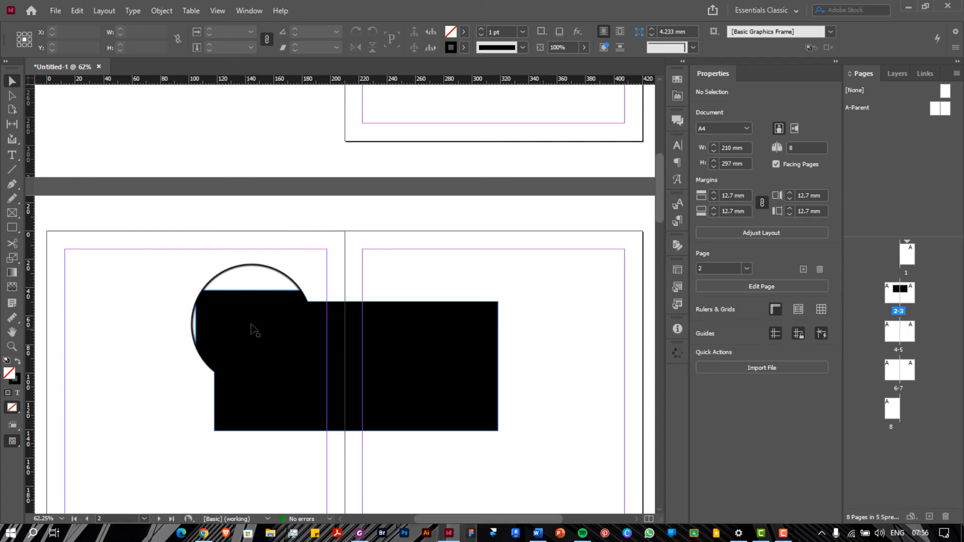
{"action": "mouse_move", "coordinate": [251, 329]}
{"action": "left_mouse_down"}
{"action": "mouse_move", "coordinate": [267, 338]}
{"action": "mouse_move", "coordinate": [252, 267]}
{"action": "mouse_move", "coordinate": [274, 437]}
{"action": "mouse_move", "coordinate": [267, 336]}
{"action": "left_mouse_up"}
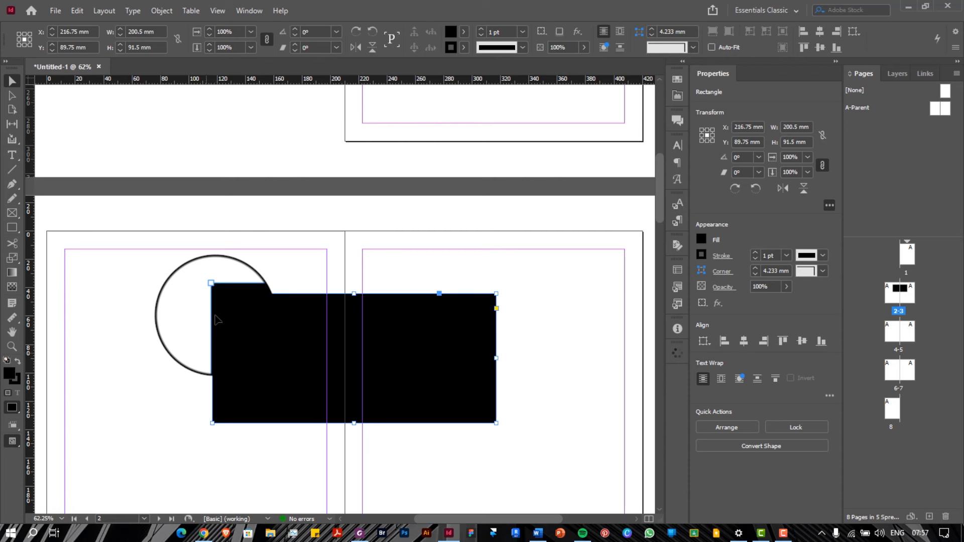
{"action": "key", "text": "Delete"}
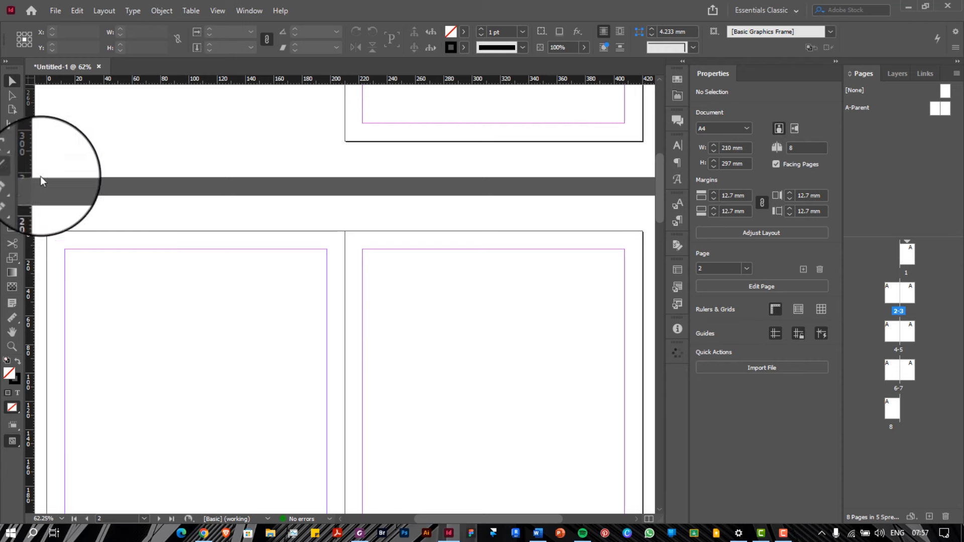
Draw a text frame on page 2 and type 'Architectural Portfolio' into it
{"action": "left_click", "coordinate": [12, 155]}
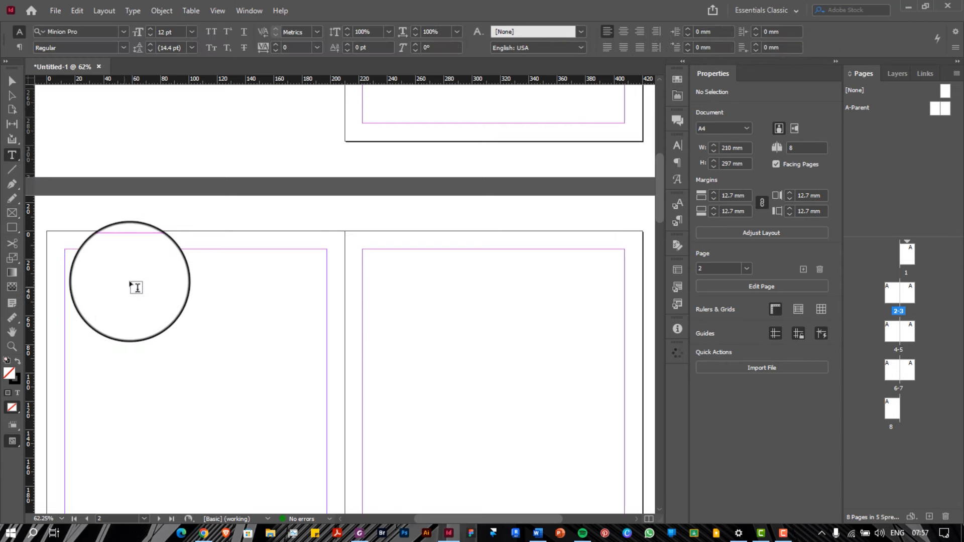
{"action": "scroll", "coordinate": [134, 287], "scroll_direction": "down", "scroll_amount": 3}
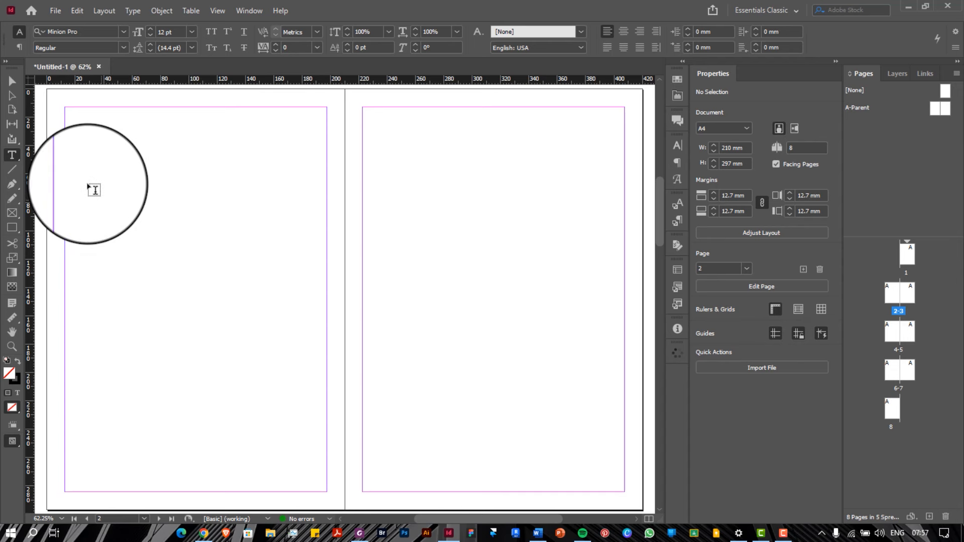
{"action": "left_click_drag", "start_coordinate": [87, 185], "coordinate": [314, 275]}
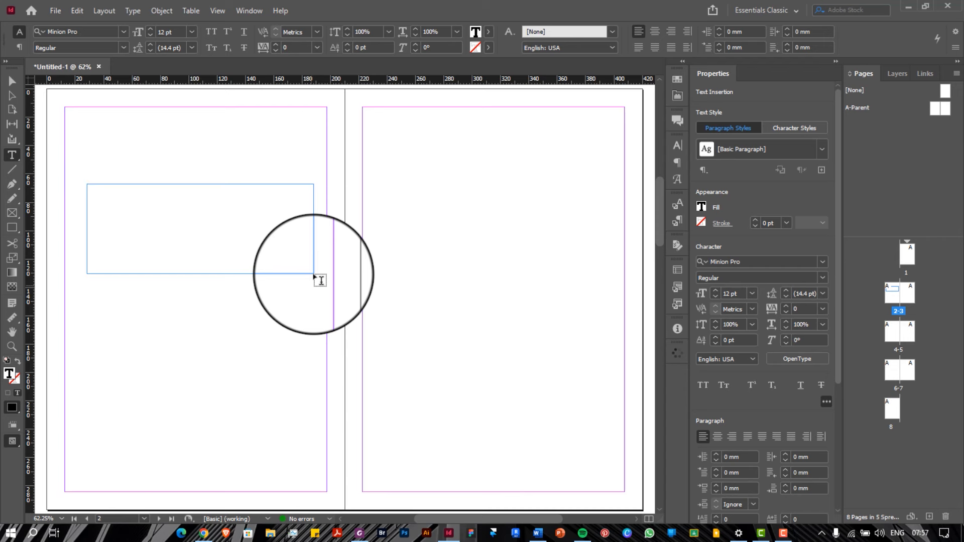
{"action": "type", "text": "Architectural Port"}
{"action": "key", "text": "BackSpace"}
{"action": "key", "text": "BackSpace"}
{"action": "type", "text": "oli"}
{"action": "key", "text": "Escape"}
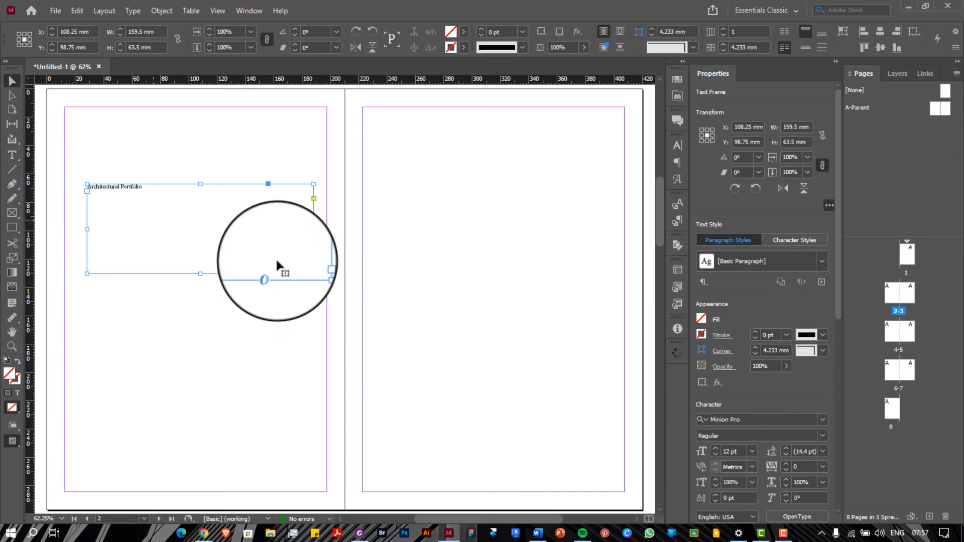
{"action": "scroll", "coordinate": [150, 221], "scroll_direction": "down", "scroll_amount": 1}
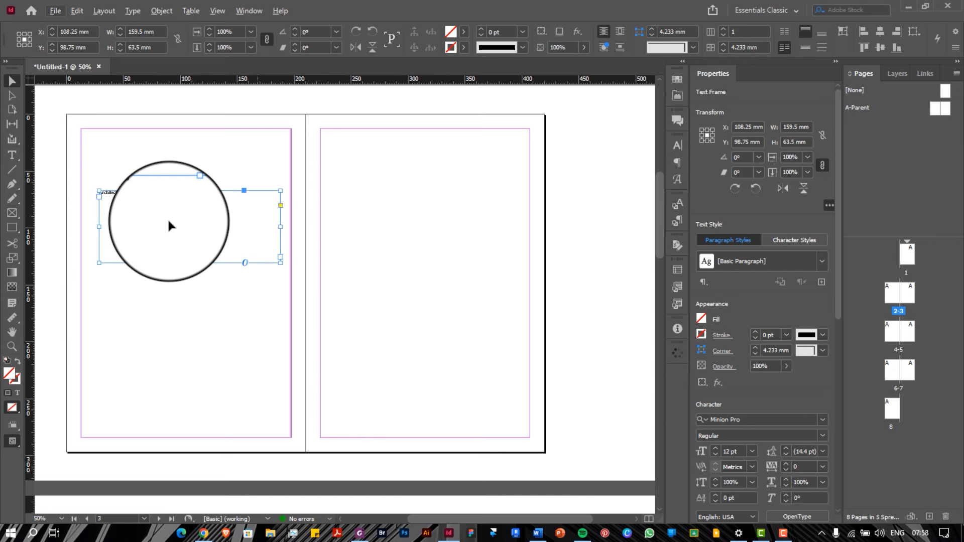
Open the Character panel from Window > Type & Tables, then detach and close its group
{"action": "scroll", "coordinate": [170, 221], "scroll_direction": "down", "scroll_amount": 3}
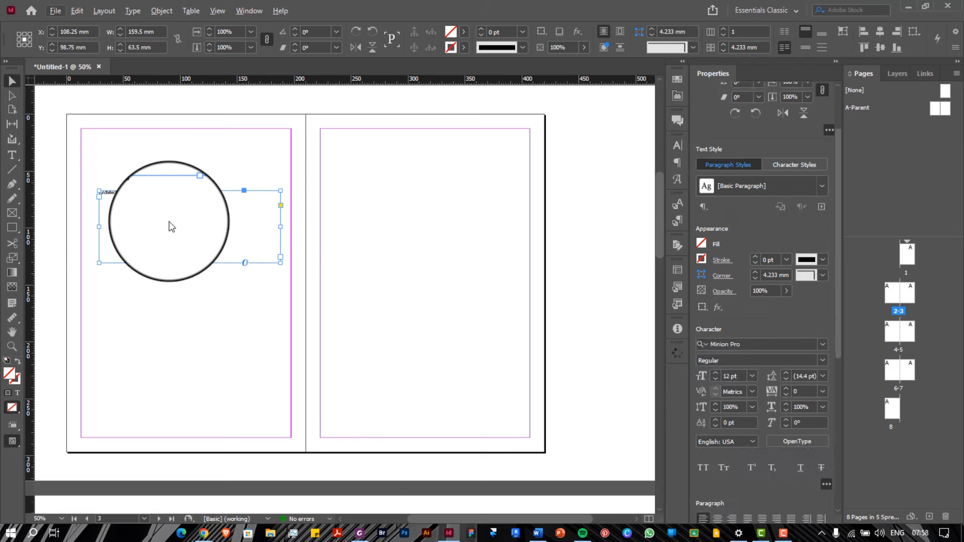
{"action": "left_click", "coordinate": [257, 10]}
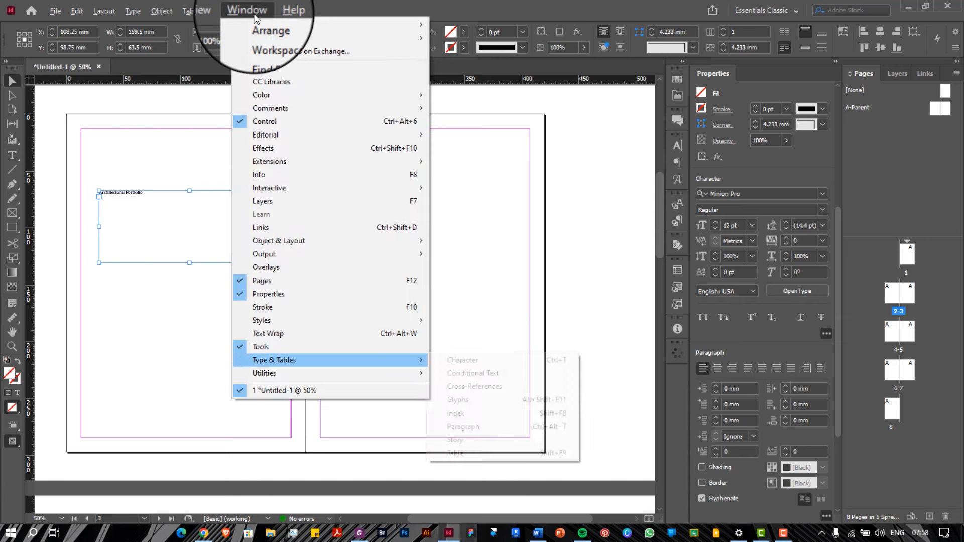
{"action": "mouse_move", "coordinate": [289, 362]}
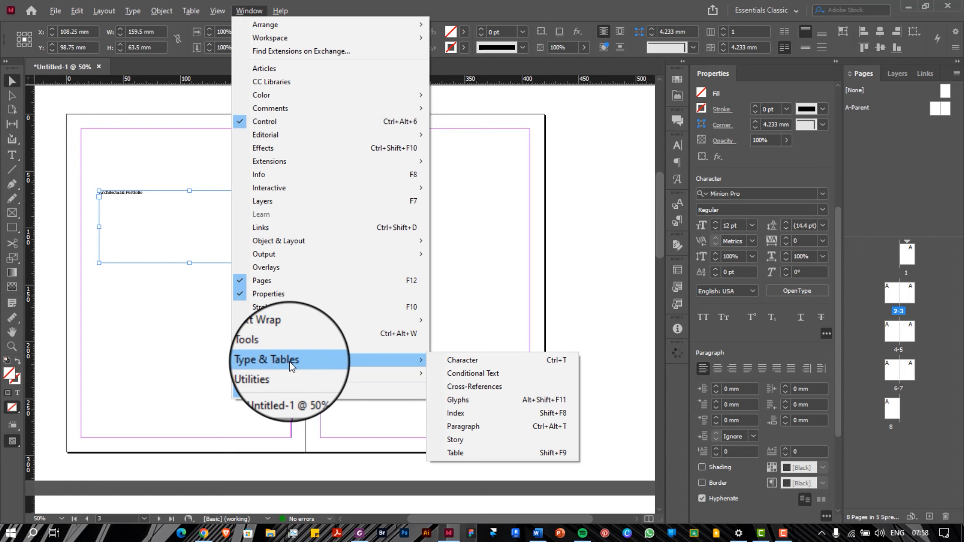
{"action": "left_click", "coordinate": [439, 361]}
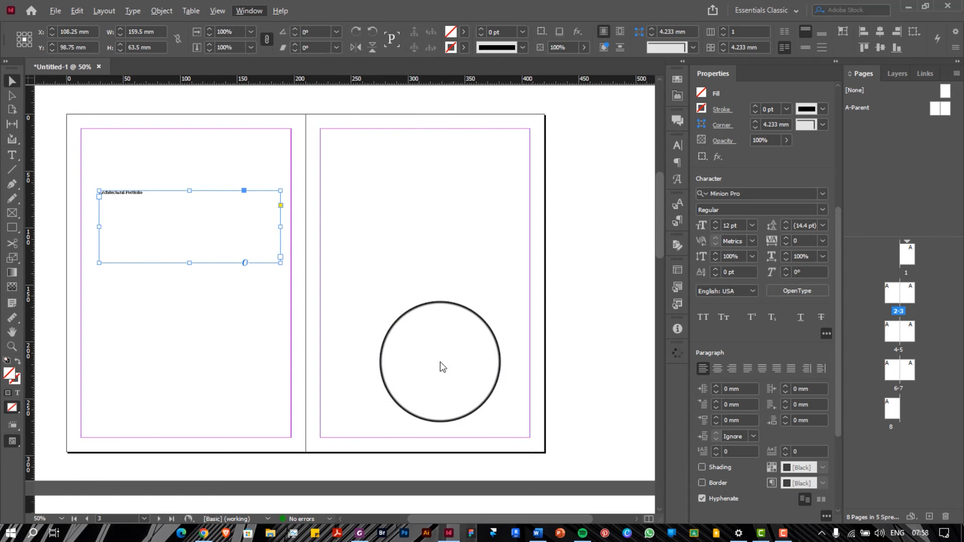
{"action": "right_click", "coordinate": [677, 134]}
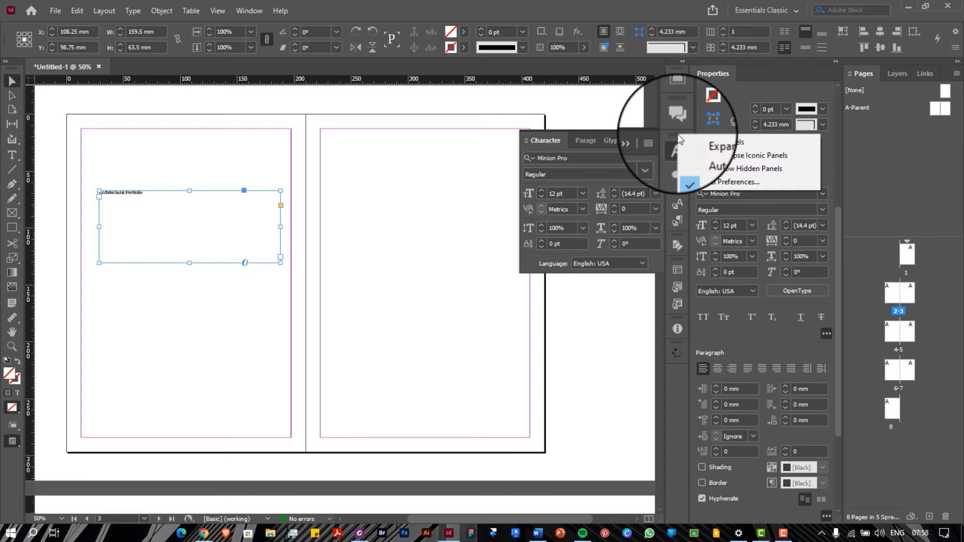
{"action": "left_click", "coordinate": [657, 140]}
{"action": "left_click", "coordinate": [644, 139]}
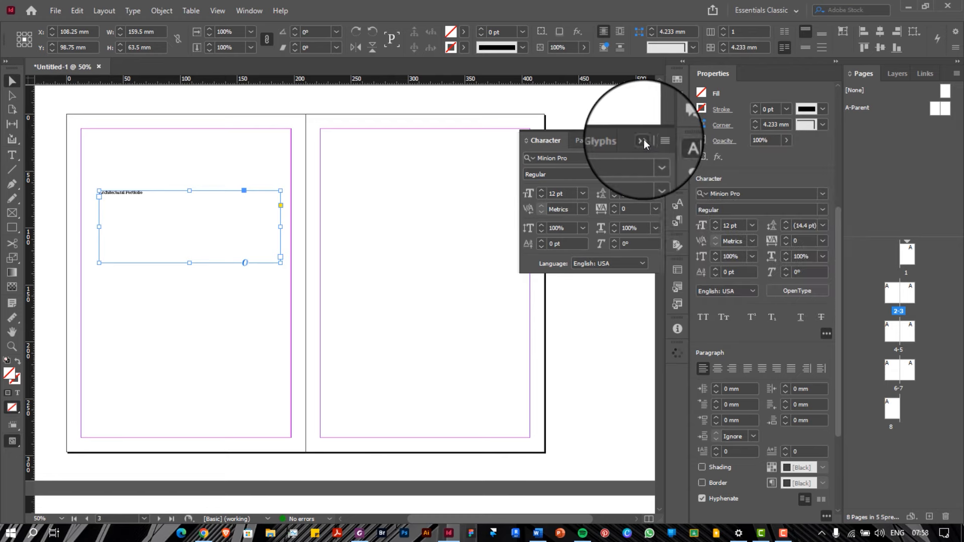
{"action": "left_click_drag", "start_coordinate": [677, 136], "coordinate": [625, 155]}
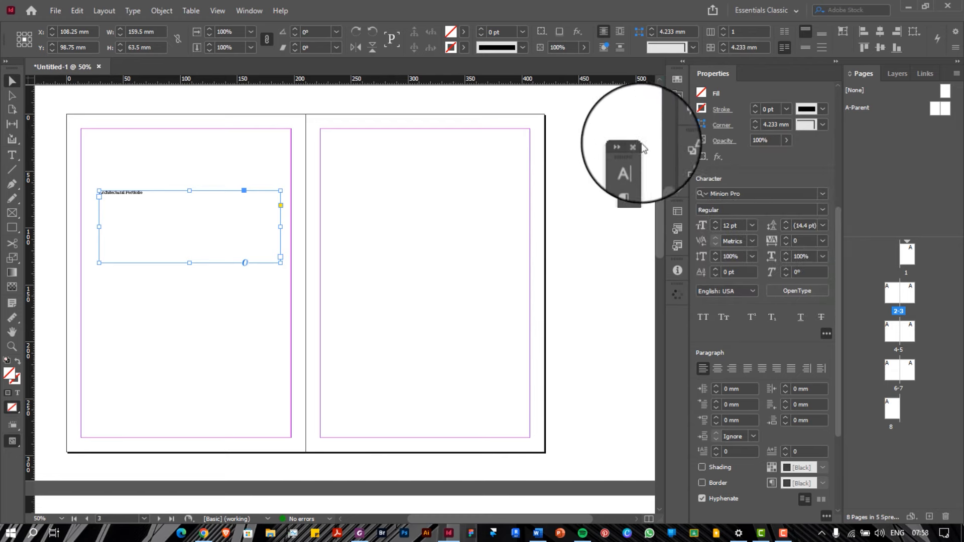
{"action": "left_click", "coordinate": [635, 144]}
Reopen the Character panel and dock its group with the right-hand panels
{"action": "left_click", "coordinate": [249, 11]}
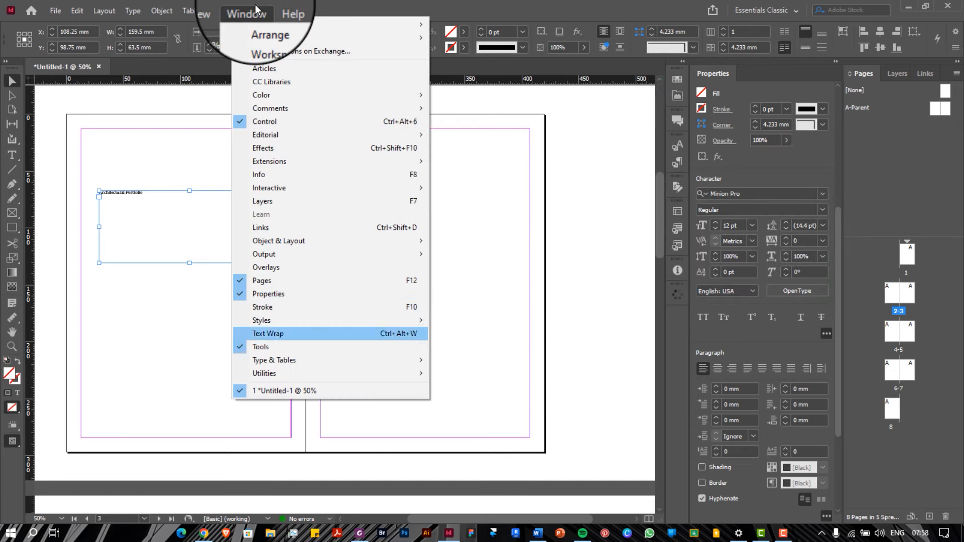
{"action": "mouse_move", "coordinate": [391, 360]}
{"action": "left_click", "coordinate": [457, 363]}
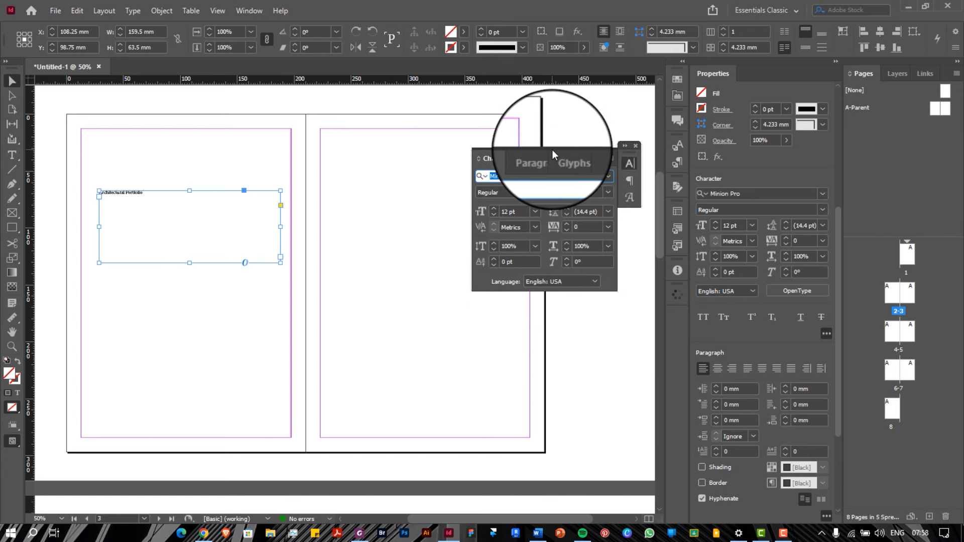
{"action": "left_click_drag", "start_coordinate": [629, 150], "coordinate": [677, 131]}
{"action": "left_click", "coordinate": [677, 147]}
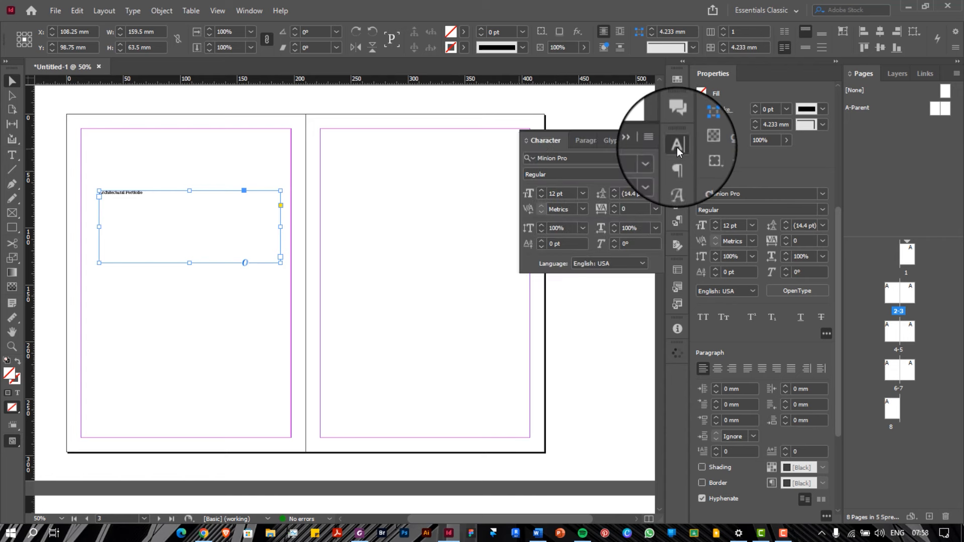
Switch back and forth between the Character and Paragraph settings for the title
{"action": "left_click", "coordinate": [550, 139]}
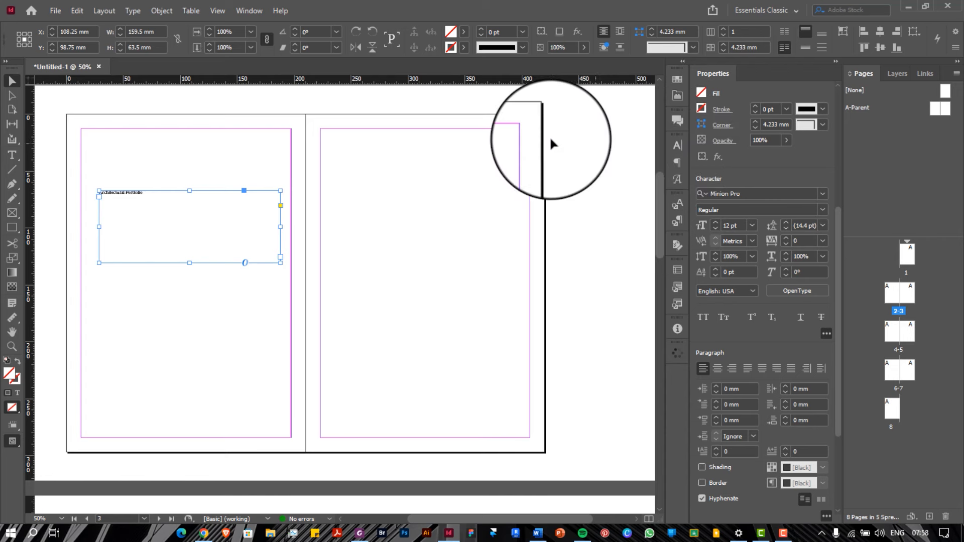
{"action": "left_click", "coordinate": [675, 145]}
{"action": "left_click", "coordinate": [589, 140]}
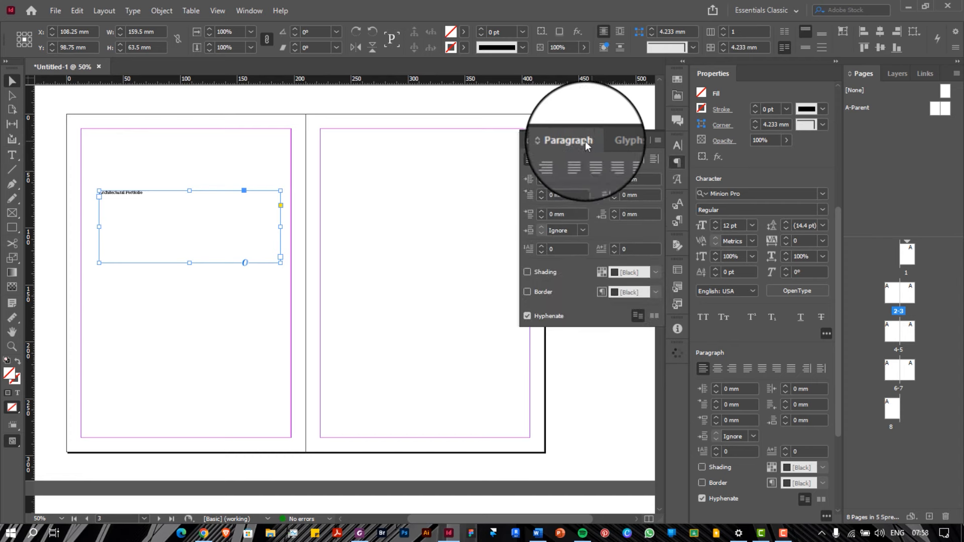
{"action": "left_click", "coordinate": [541, 141]}
{"action": "left_click", "coordinate": [574, 140]}
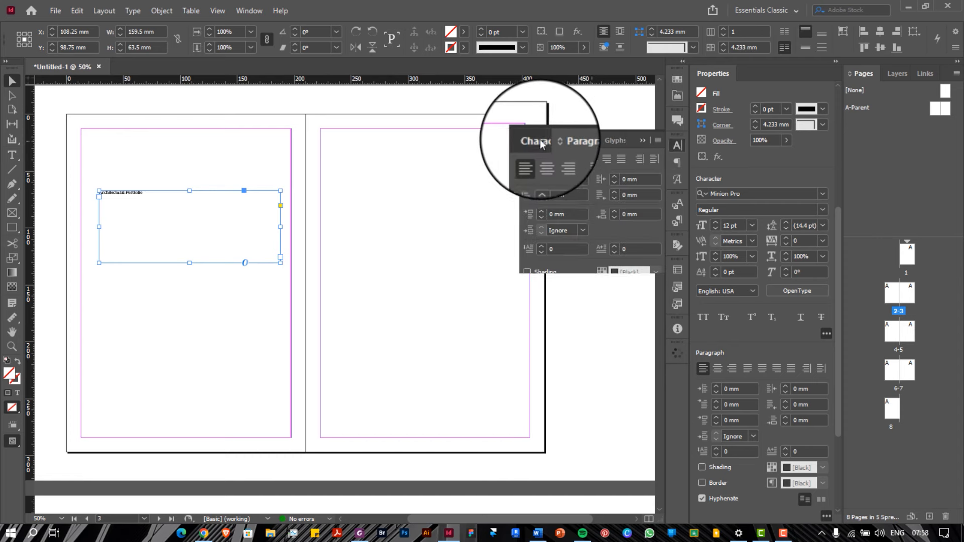
{"action": "left_click", "coordinate": [540, 140]}
{"action": "left_click", "coordinate": [579, 140]}
{"action": "left_click", "coordinate": [540, 140]}
{"action": "left_click", "coordinate": [577, 144]}
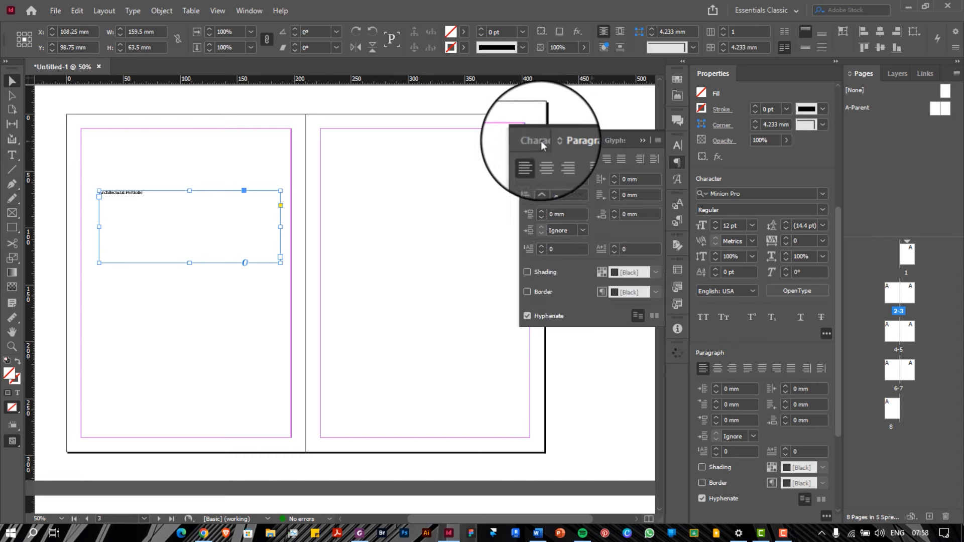
{"action": "left_click", "coordinate": [536, 145]}
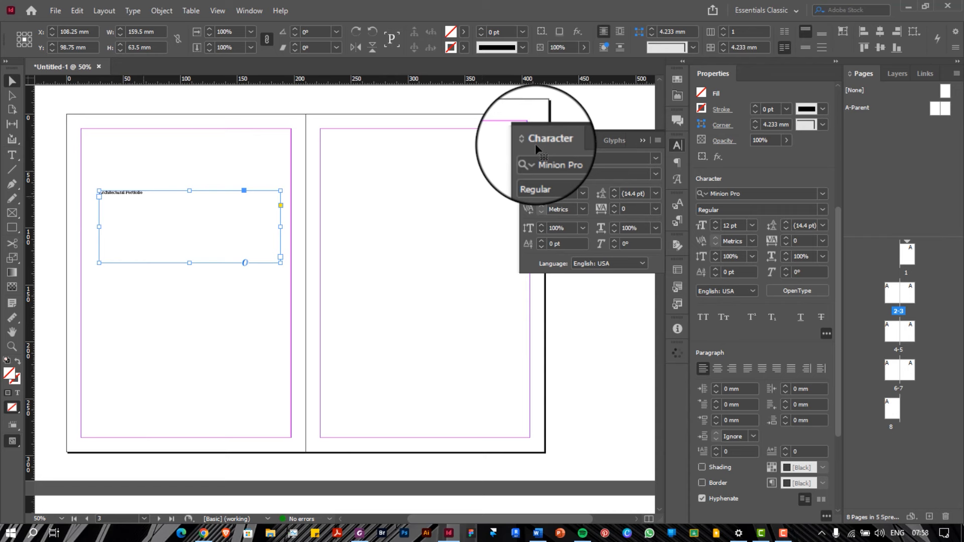
Change the title's font to Space Grotesk Bold
{"action": "left_click", "coordinate": [629, 157]}
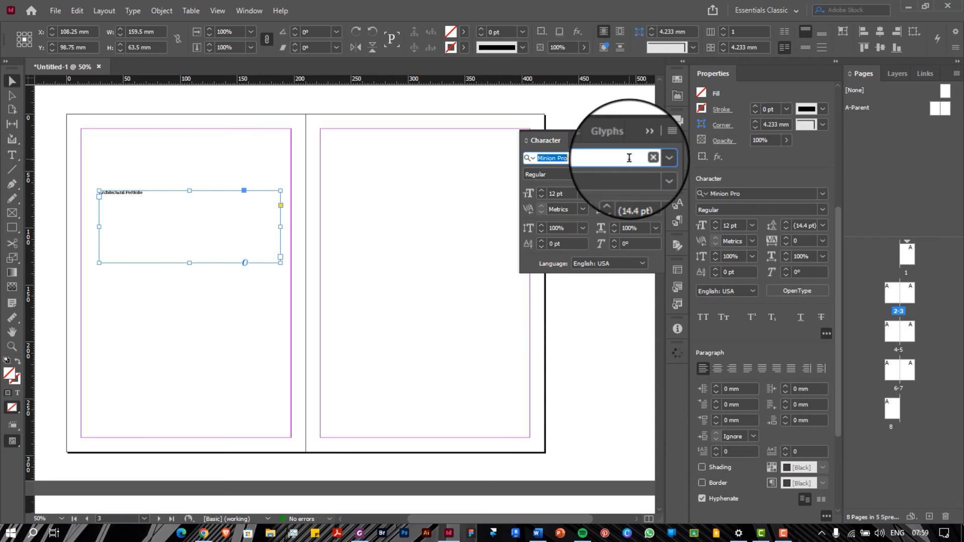
{"action": "type", "text": "space"}
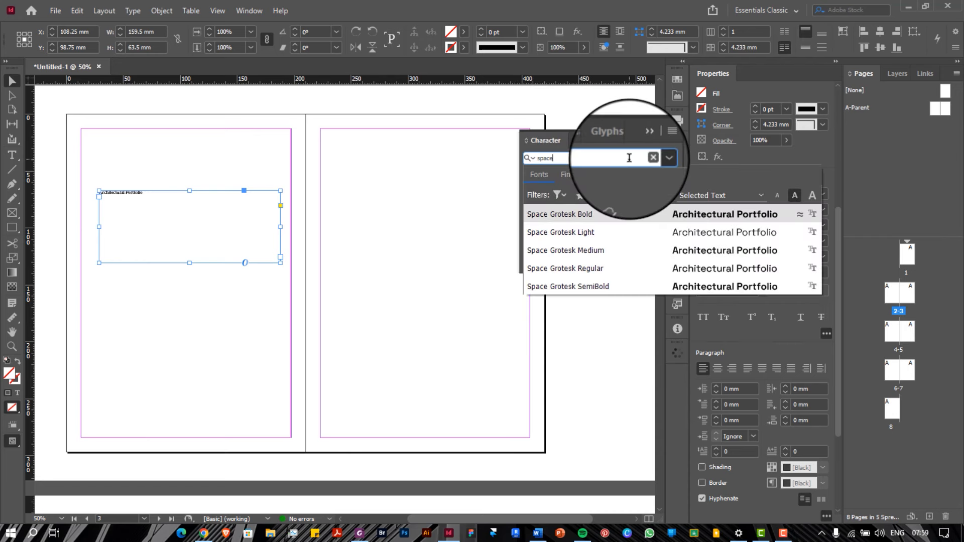
{"action": "left_click", "coordinate": [654, 213]}
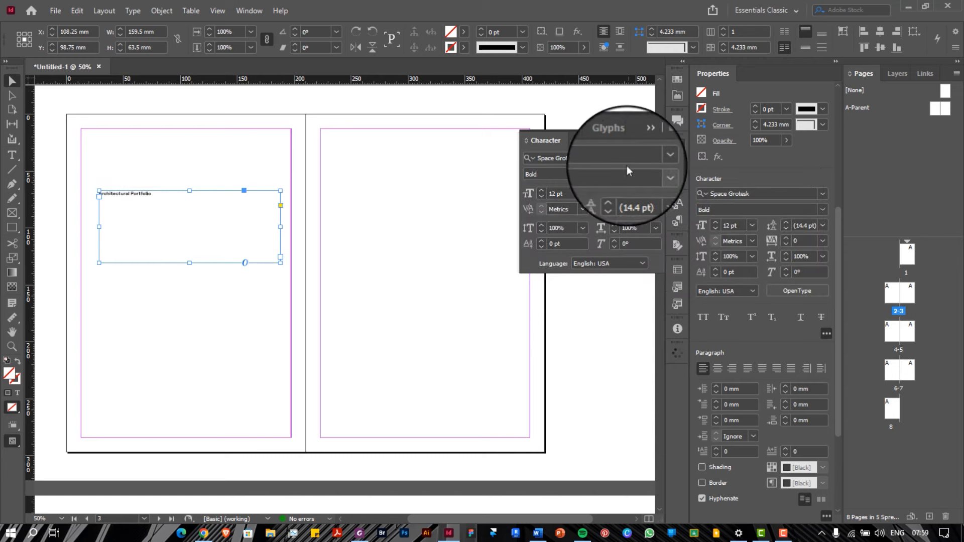
{"action": "left_click", "coordinate": [593, 158]}
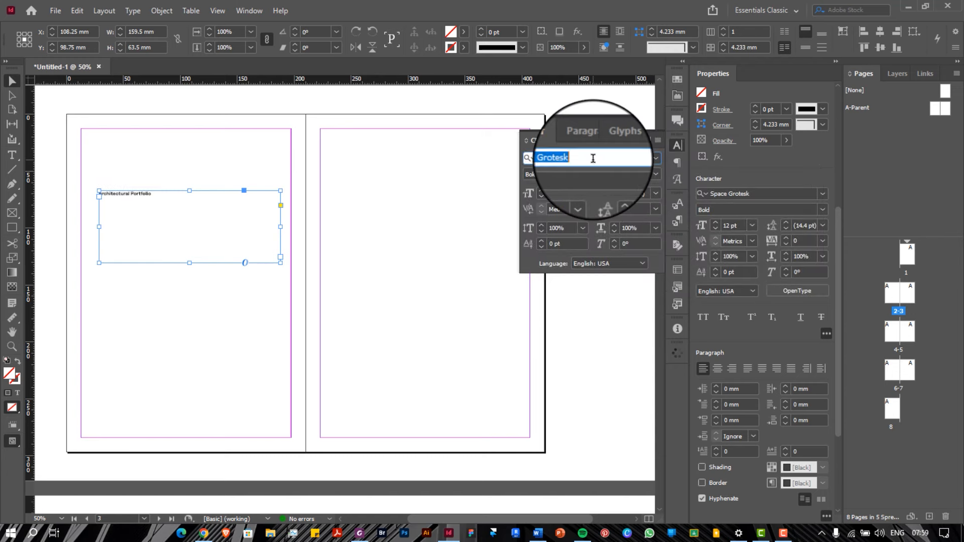
Try 48 pt, then 60 pt, as the title's font size
{"action": "left_click", "coordinate": [583, 193]}
{"action": "left_click", "coordinate": [572, 361]}
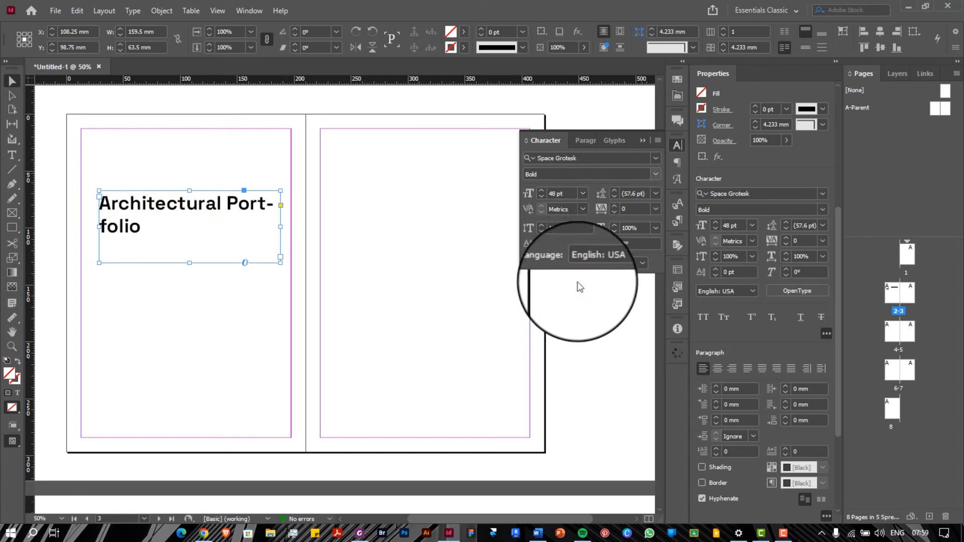
{"action": "left_click", "coordinate": [583, 195]}
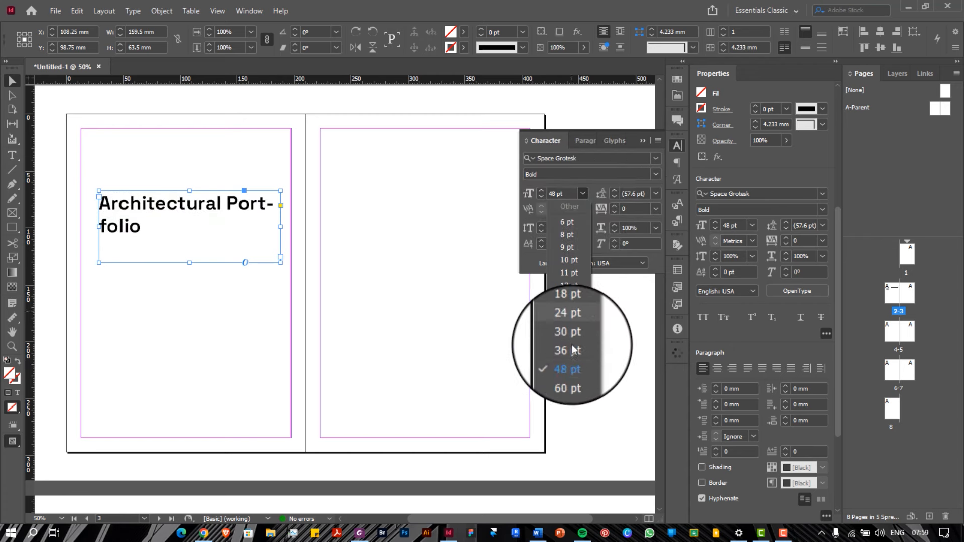
{"action": "left_click", "coordinate": [570, 372]}
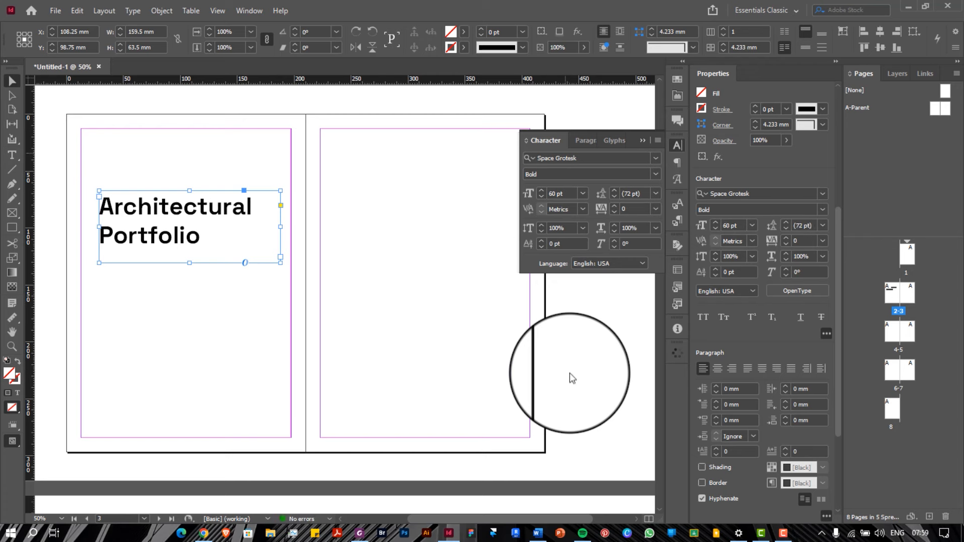
{"action": "left_click", "coordinate": [582, 193]}
Set the title back to 48 pt and uncheck Hyphenate so 'Portfolio' stays unbroken
{"action": "left_click", "coordinate": [568, 359]}
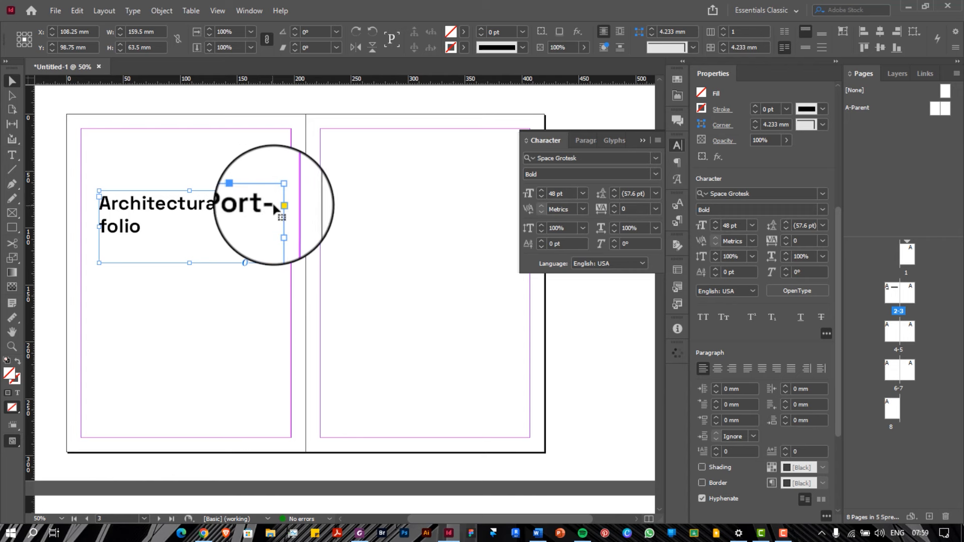
{"action": "left_click", "coordinate": [585, 140]}
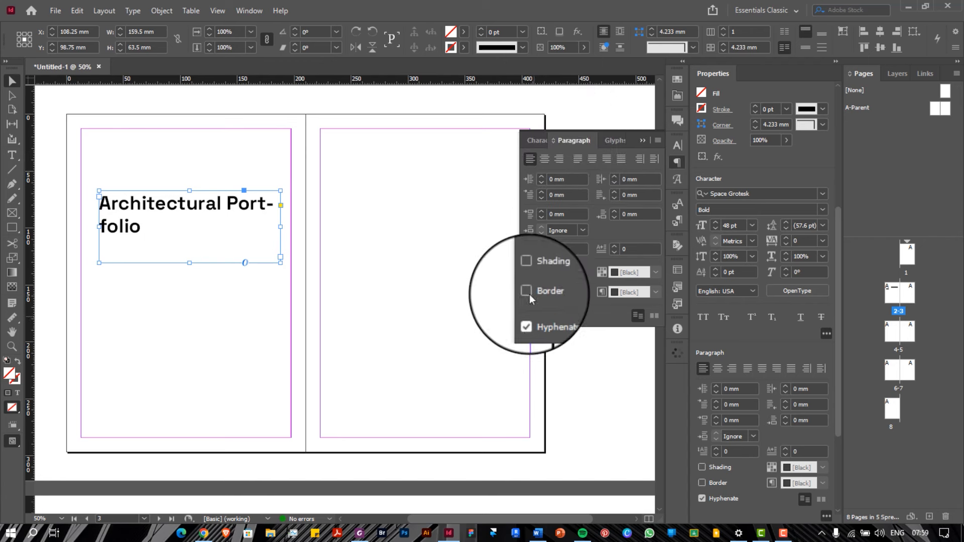
{"action": "left_click", "coordinate": [527, 316]}
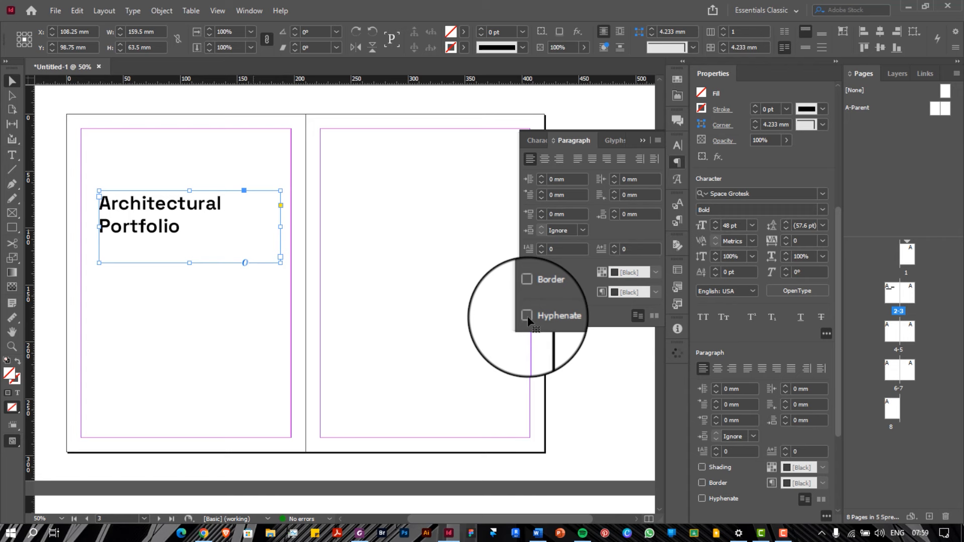
{"action": "left_click", "coordinate": [534, 141]}
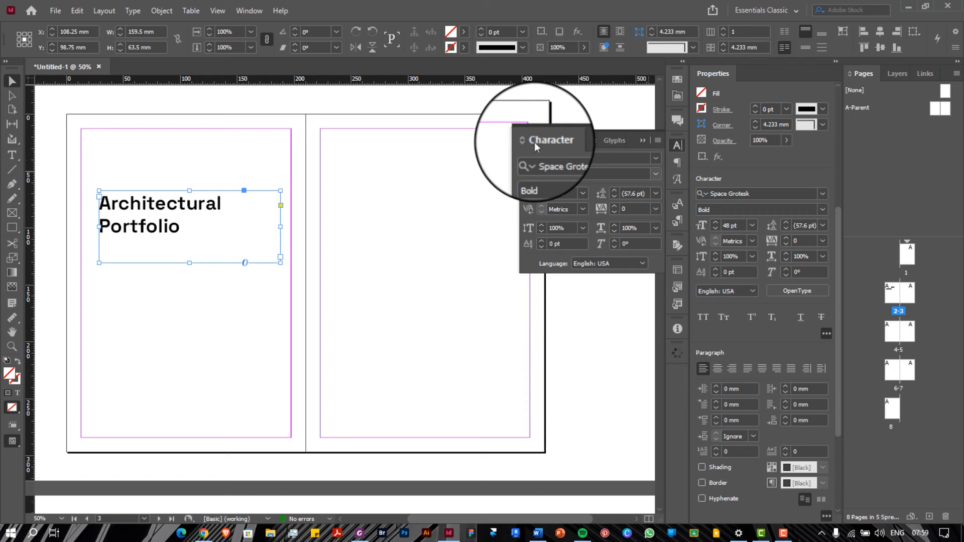
Keep the title at 48 pt and try leading values of 30, 24, Auto and 18 pt
{"action": "left_click", "coordinate": [583, 193]}
{"action": "left_click", "coordinate": [583, 193]}
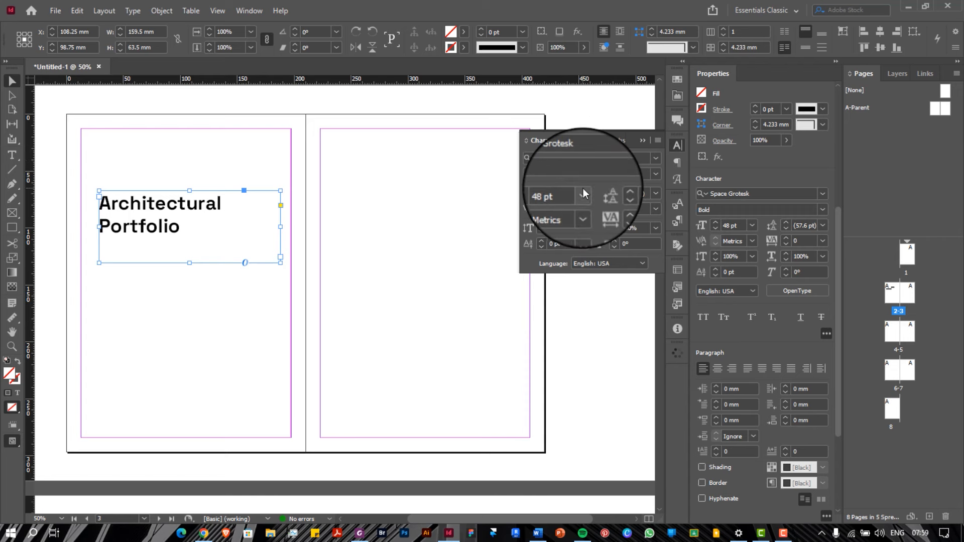
{"action": "left_click", "coordinate": [656, 193]}
{"action": "left_click", "coordinate": [637, 336]}
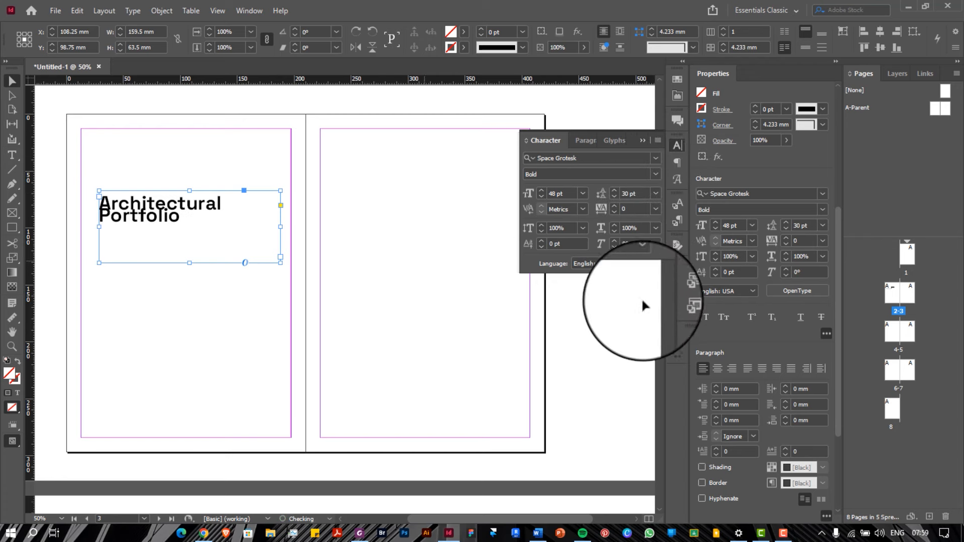
{"action": "left_click", "coordinate": [655, 193]}
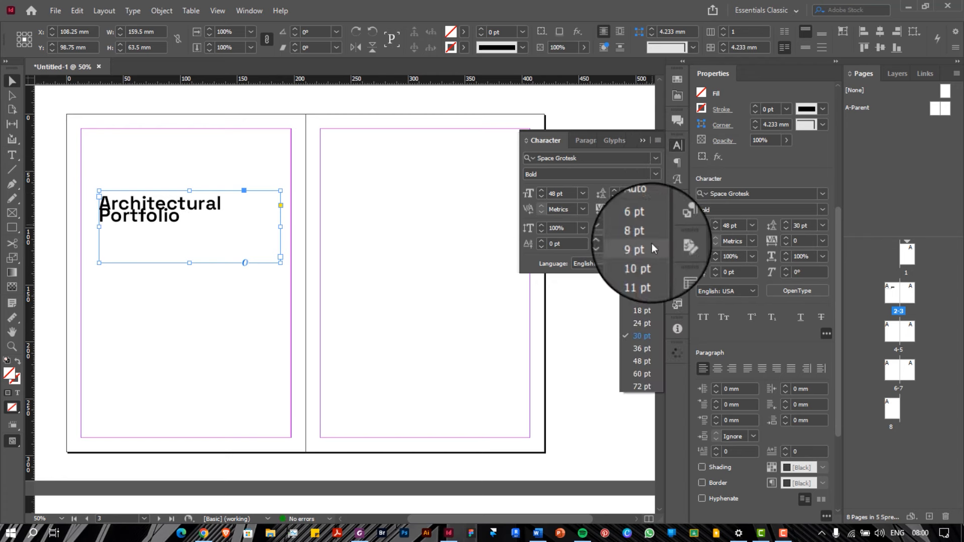
{"action": "left_click", "coordinate": [643, 325]}
{"action": "left_click", "coordinate": [656, 194]}
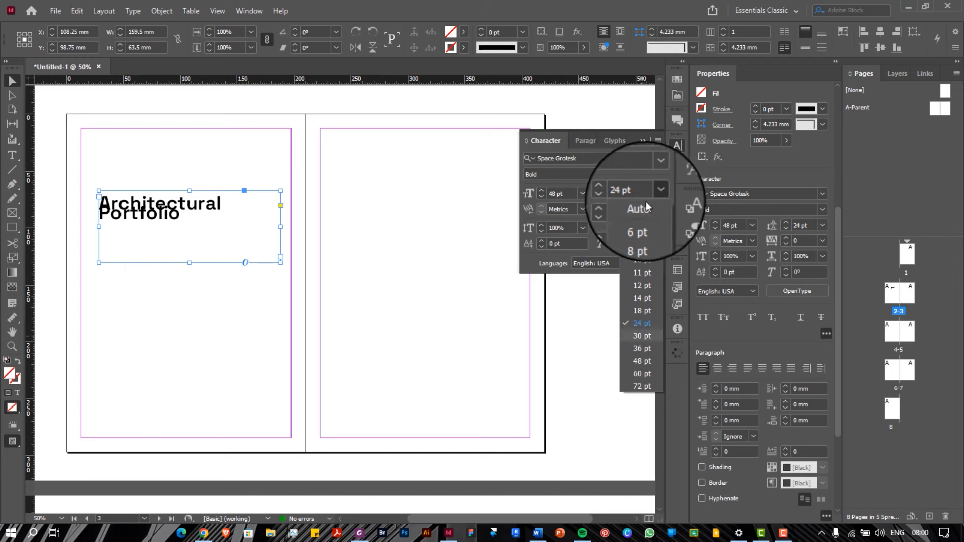
{"action": "left_click", "coordinate": [635, 207]}
{"action": "left_click", "coordinate": [655, 193]}
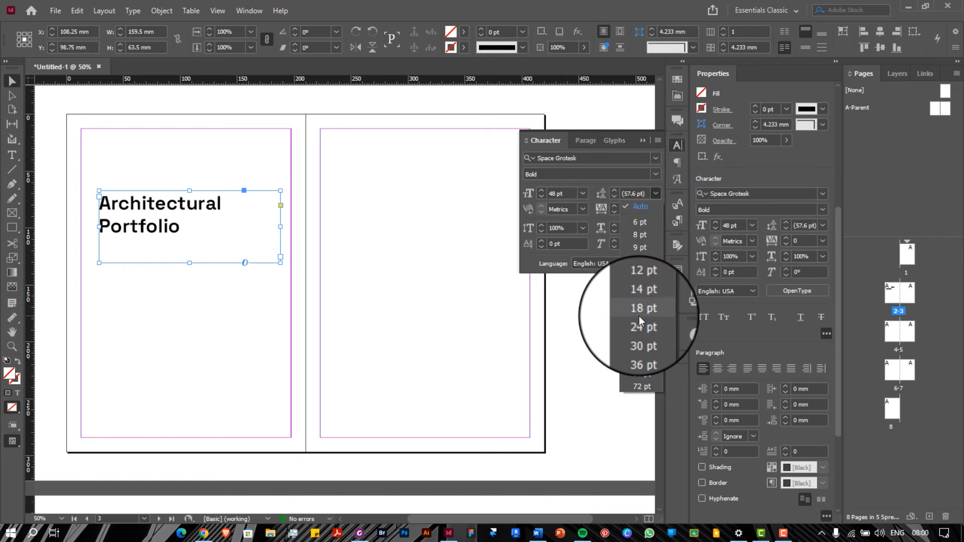
{"action": "left_click", "coordinate": [638, 316]}
Test 36, 72 and 48 pt leading, then settle on Auto (57.6 pt)
{"action": "left_click", "coordinate": [655, 195]}
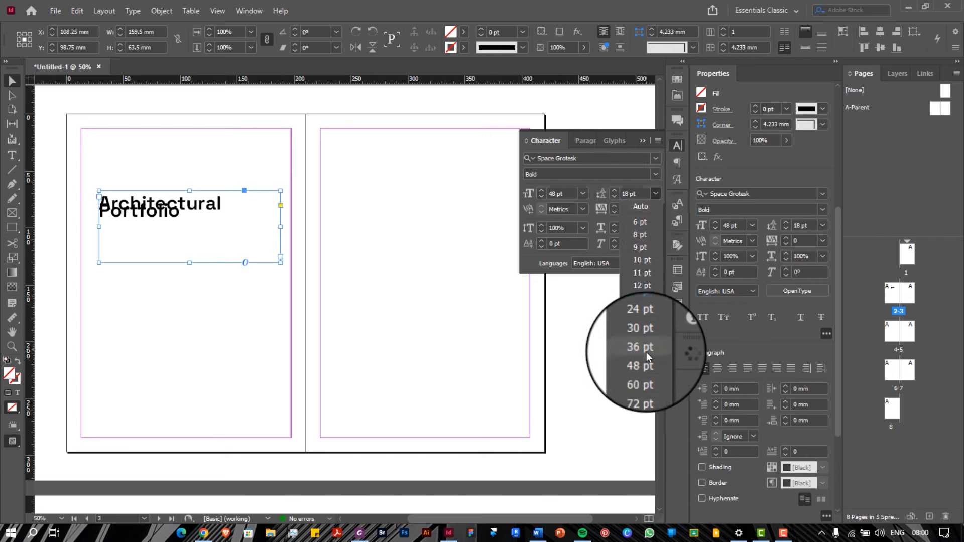
{"action": "left_click", "coordinate": [647, 352]}
{"action": "left_click", "coordinate": [655, 193]}
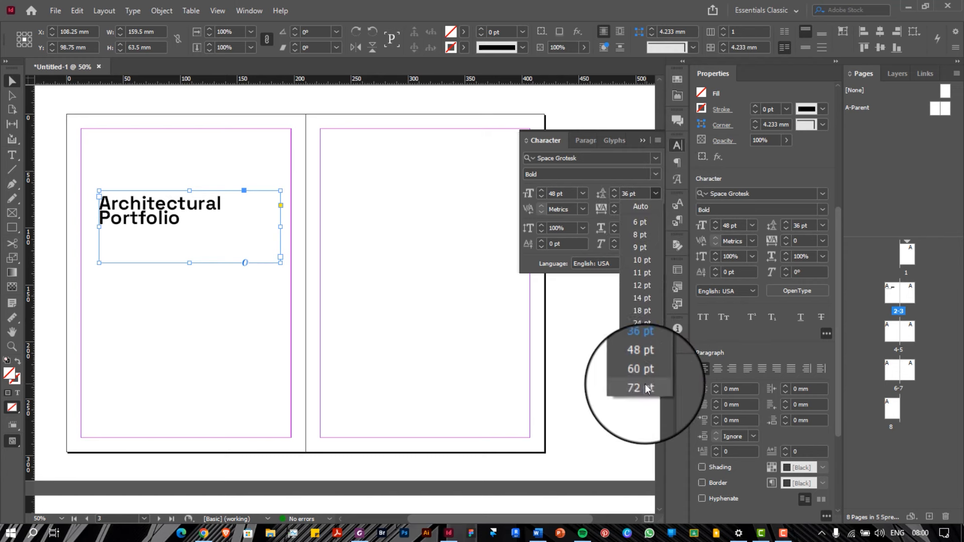
{"action": "left_click", "coordinate": [645, 386]}
{"action": "left_click", "coordinate": [656, 194]}
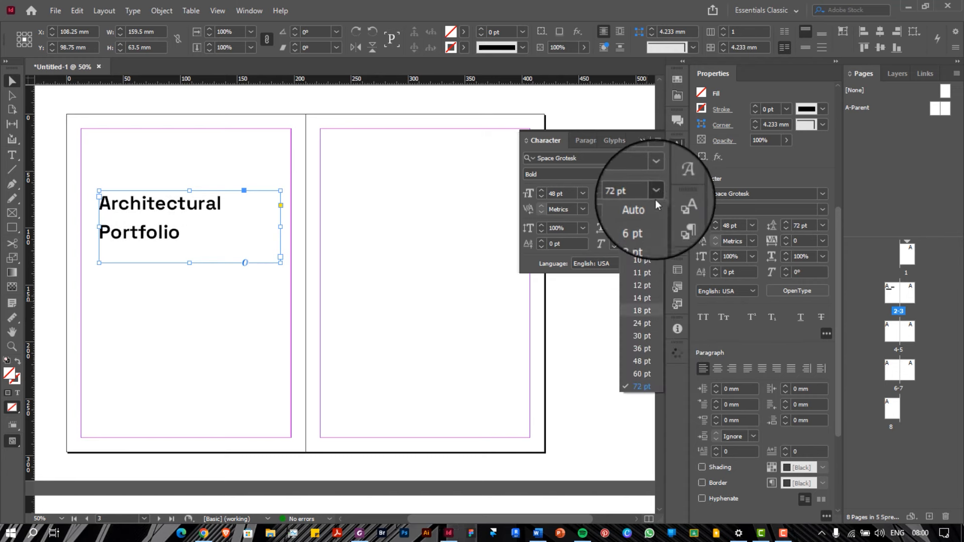
{"action": "left_click", "coordinate": [642, 361]}
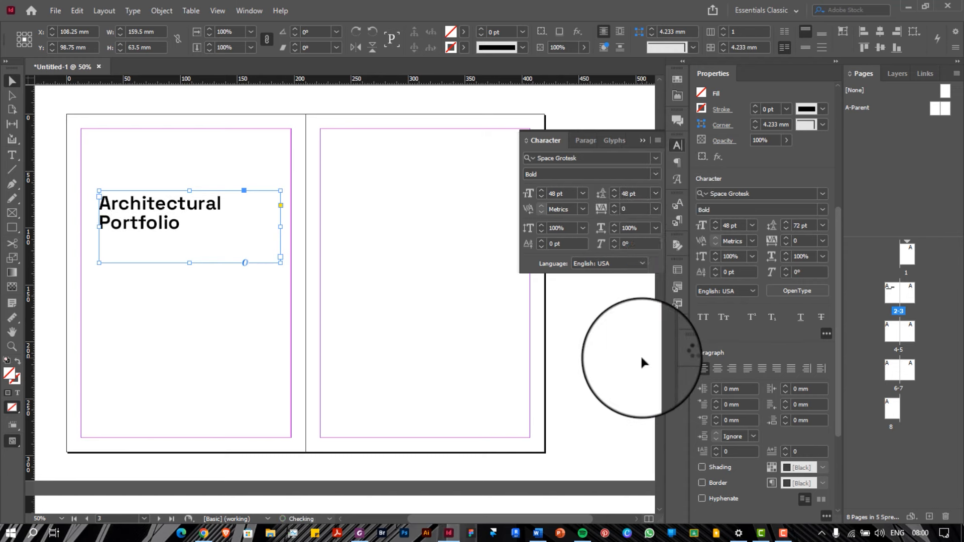
{"action": "left_click", "coordinate": [658, 194]}
{"action": "left_click", "coordinate": [648, 205]}
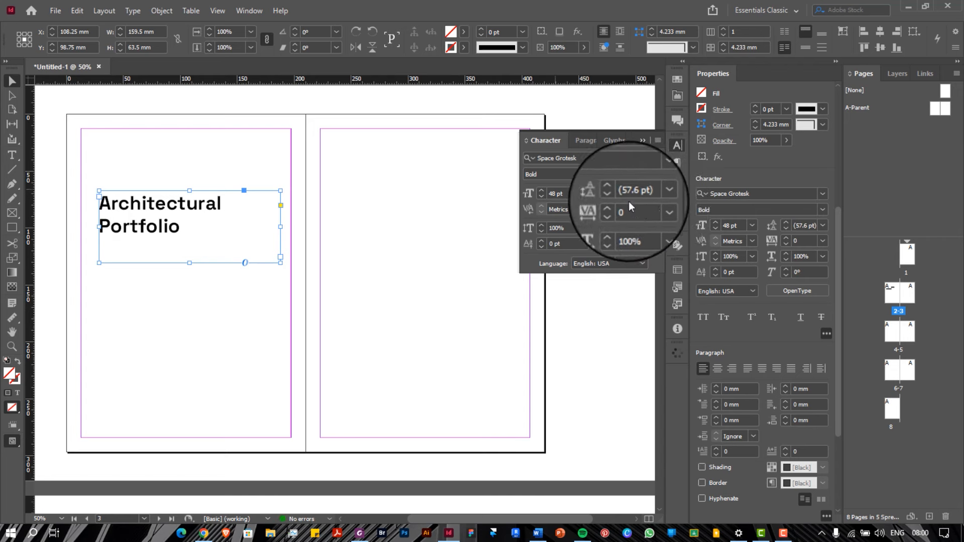
{"action": "left_click", "coordinate": [586, 140]}
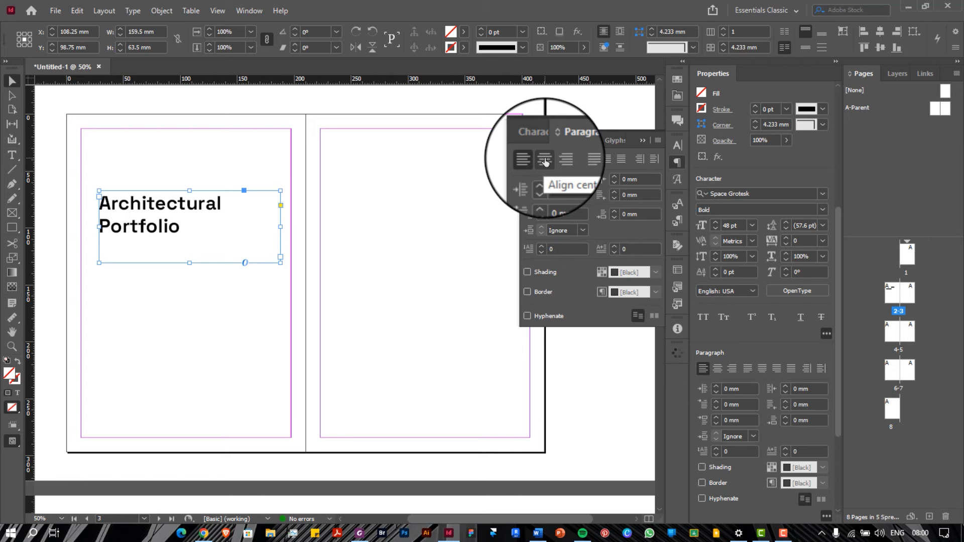
Try center and right alignment on the title, then return it to left alignment
{"action": "left_click", "coordinate": [545, 160]}
{"action": "left_click", "coordinate": [558, 159]}
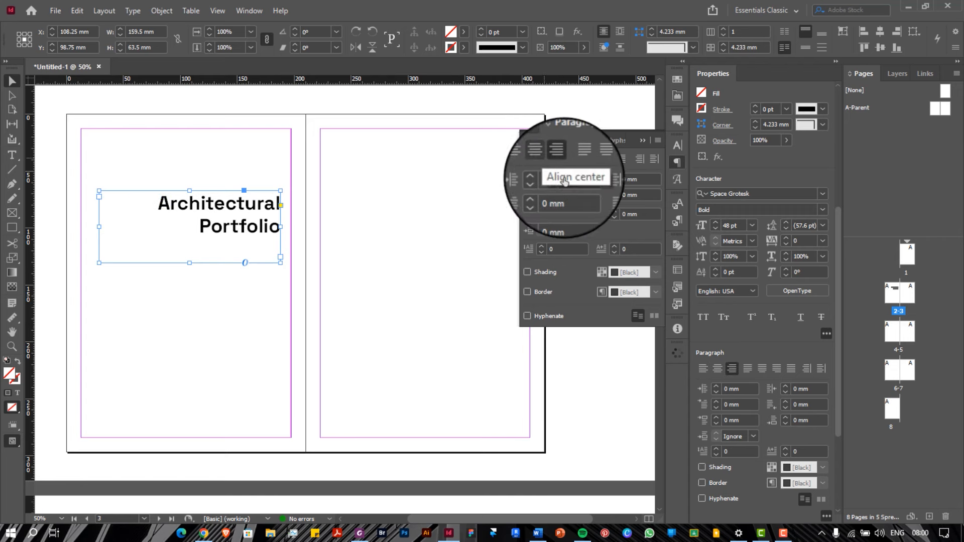
{"action": "left_click", "coordinate": [532, 159]}
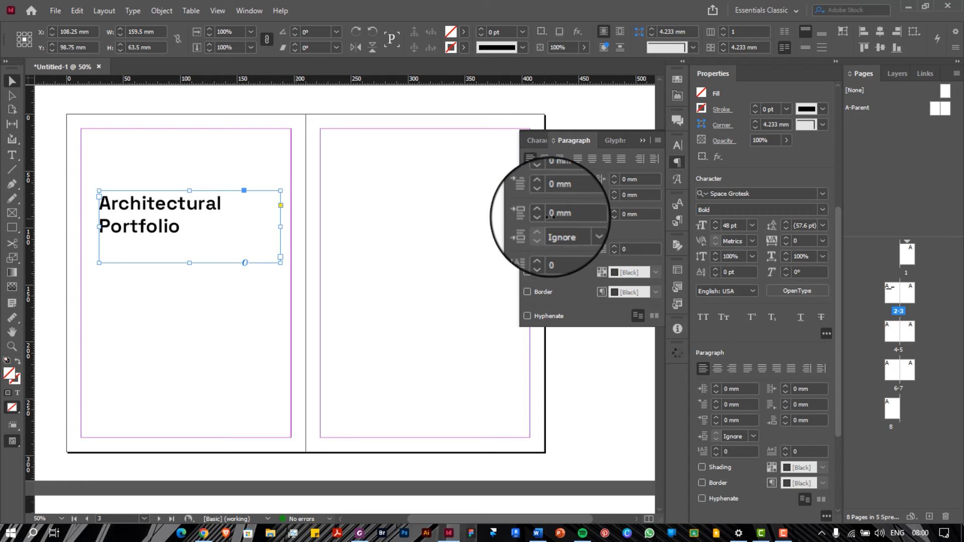
Nudge the left indent up and back to 0 mm, try justify, and restore Align Left
{"action": "left_click", "coordinate": [542, 176]}
{"action": "left_click", "coordinate": [542, 175]}
{"action": "left_click", "coordinate": [541, 175]}
{"action": "left_click", "coordinate": [542, 176]}
{"action": "left_click", "coordinate": [542, 176]}
{"action": "left_click", "coordinate": [542, 182]}
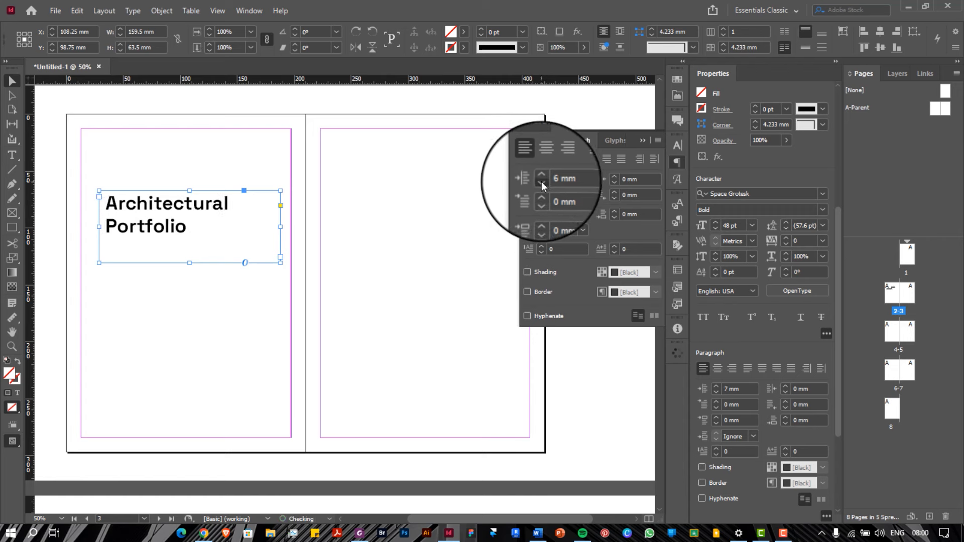
{"action": "left_click", "coordinate": [542, 182]}
{"action": "left_click", "coordinate": [542, 181]}
{"action": "left_click", "coordinate": [541, 182]}
{"action": "left_click", "coordinate": [541, 182]}
{"action": "left_click", "coordinate": [541, 182]}
{"action": "left_click", "coordinate": [578, 160]}
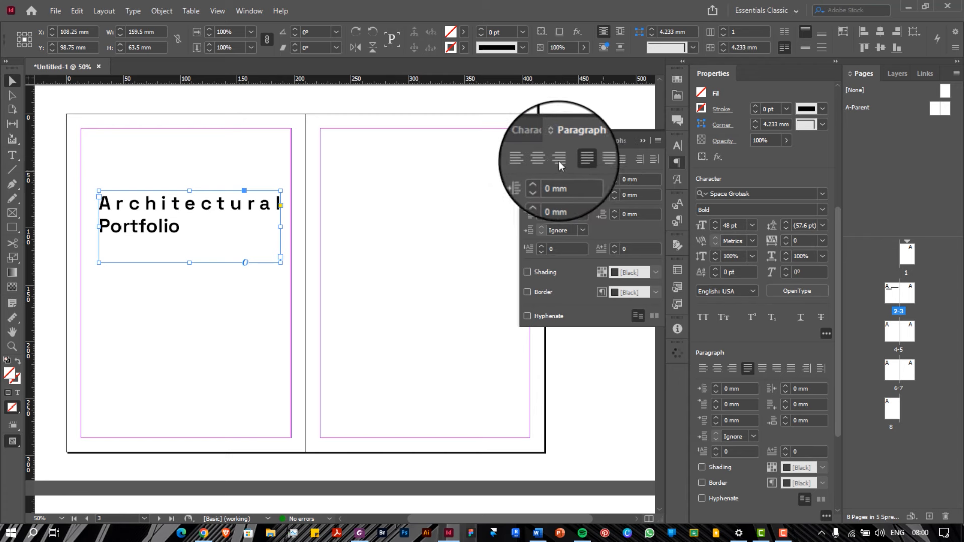
{"action": "left_click", "coordinate": [528, 158]}
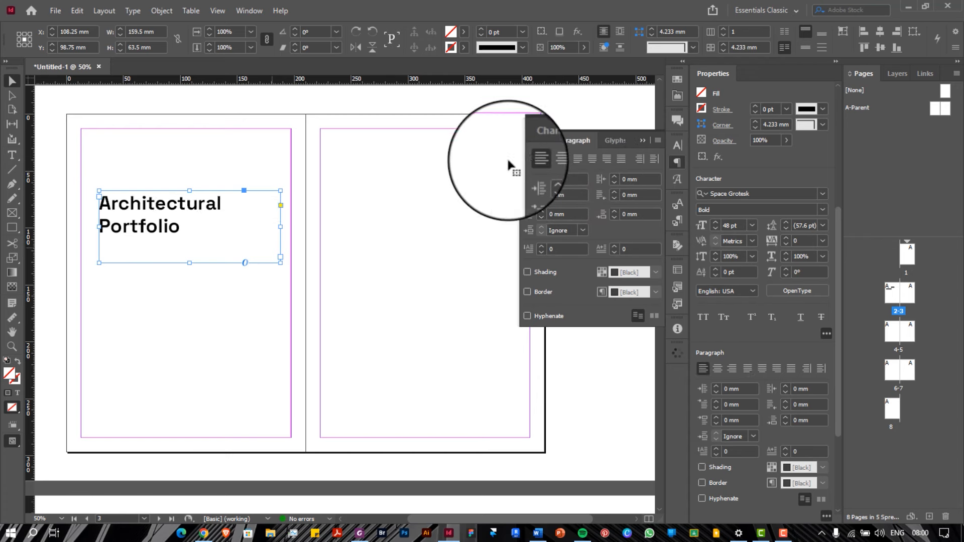
Move the title frame to the top-left margin and stretch it to 184.6 x 271.6 mm
{"action": "mouse_move", "coordinate": [133, 206]}
{"action": "left_mouse_down"}
{"action": "mouse_move", "coordinate": [139, 238]}
{"action": "mouse_move", "coordinate": [129, 180]}
{"action": "mouse_move", "coordinate": [134, 216]}
{"action": "mouse_move", "coordinate": [129, 192]}
{"action": "left_mouse_up"}
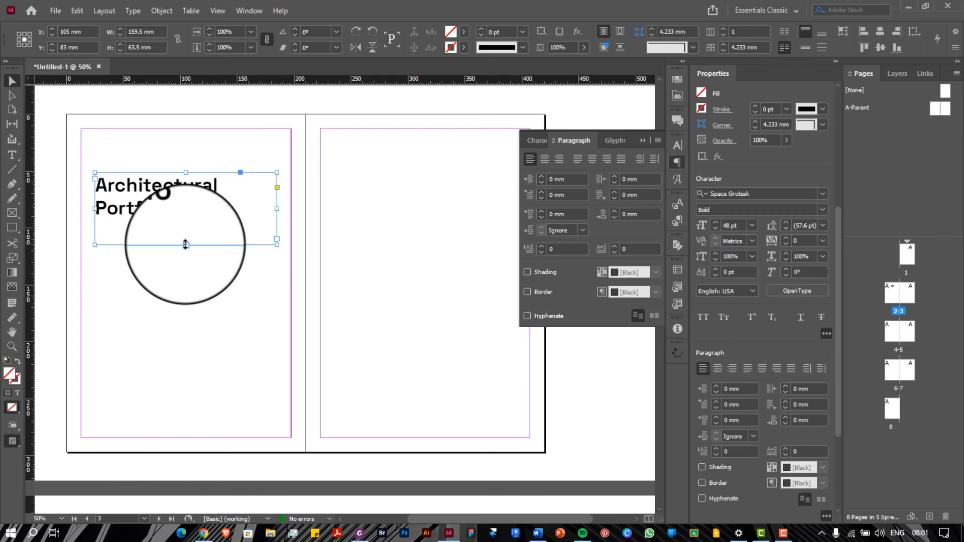
{"action": "left_click_drag", "start_coordinate": [186, 244], "coordinate": [186, 346]}
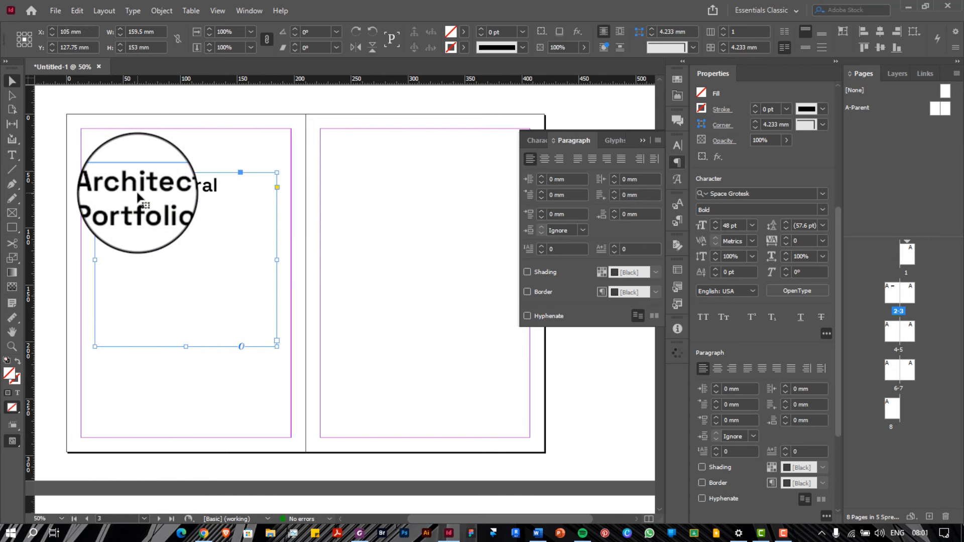
{"action": "left_click_drag", "start_coordinate": [132, 193], "coordinate": [126, 157]}
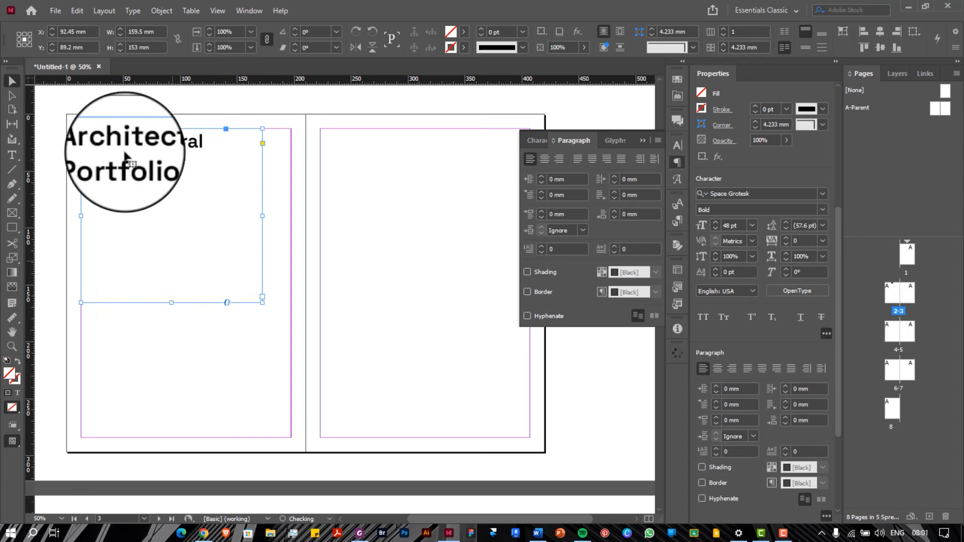
{"action": "left_click_drag", "start_coordinate": [172, 302], "coordinate": [161, 438]}
{"action": "left_click_drag", "start_coordinate": [262, 284], "coordinate": [292, 285]}
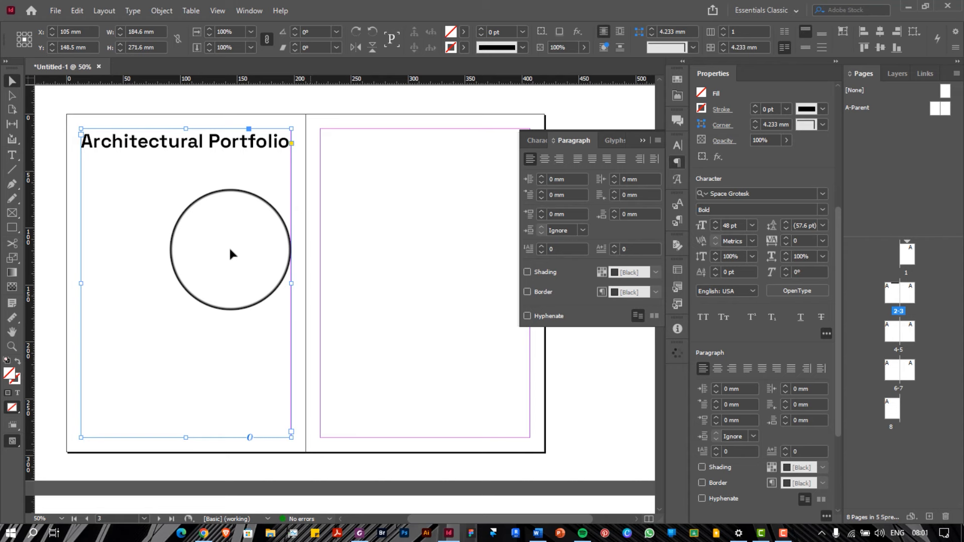
Select the 'Architectural Portfolio' line, then exit text editing to select its frame
{"action": "scroll", "coordinate": [189, 235], "scroll_direction": "right", "scroll_amount": 3}
{"action": "scroll", "coordinate": [189, 235], "scroll_direction": "left", "scroll_amount": 3}
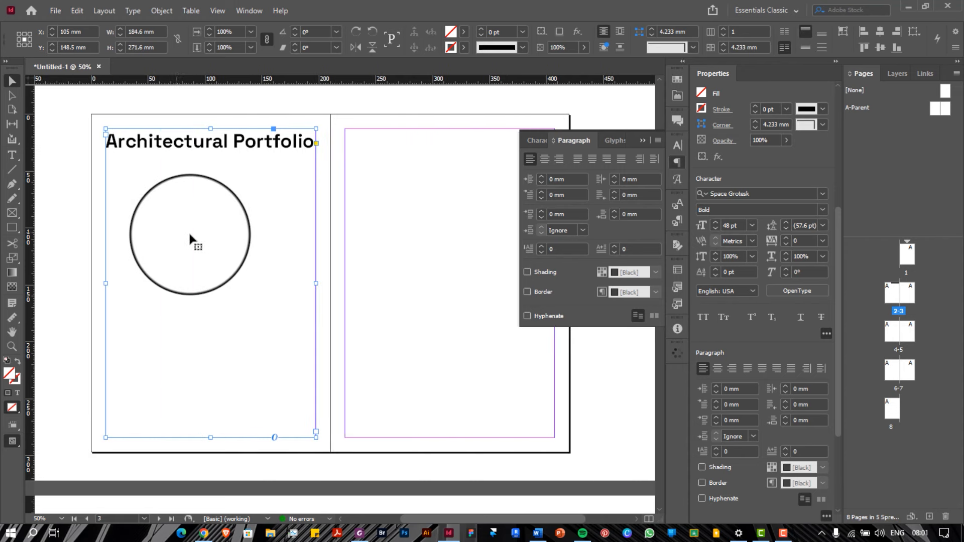
{"action": "scroll", "coordinate": [190, 234], "scroll_direction": "down", "scroll_amount": 1}
{"action": "scroll", "coordinate": [284, 259], "scroll_direction": "up", "scroll_amount": 1}
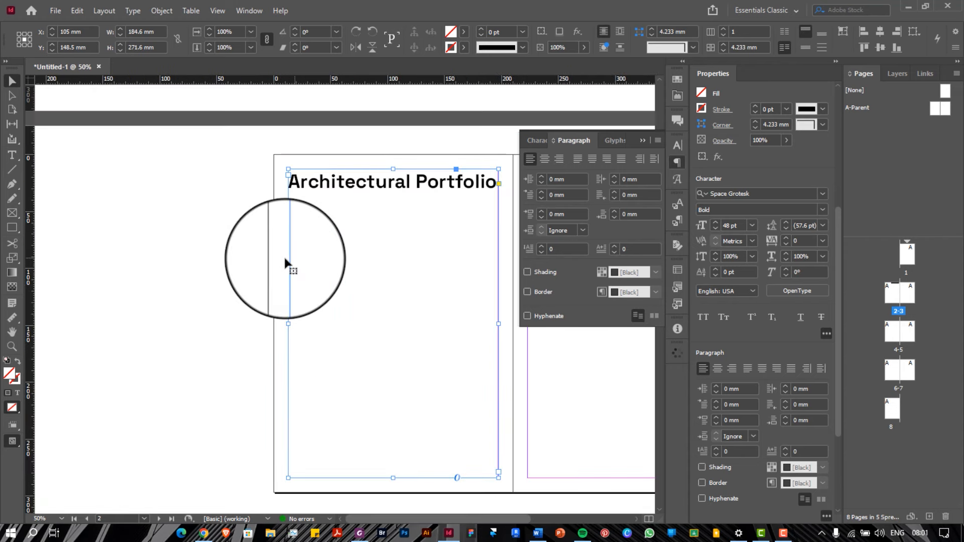
{"action": "scroll", "coordinate": [284, 255], "scroll_direction": "right", "scroll_amount": 4}
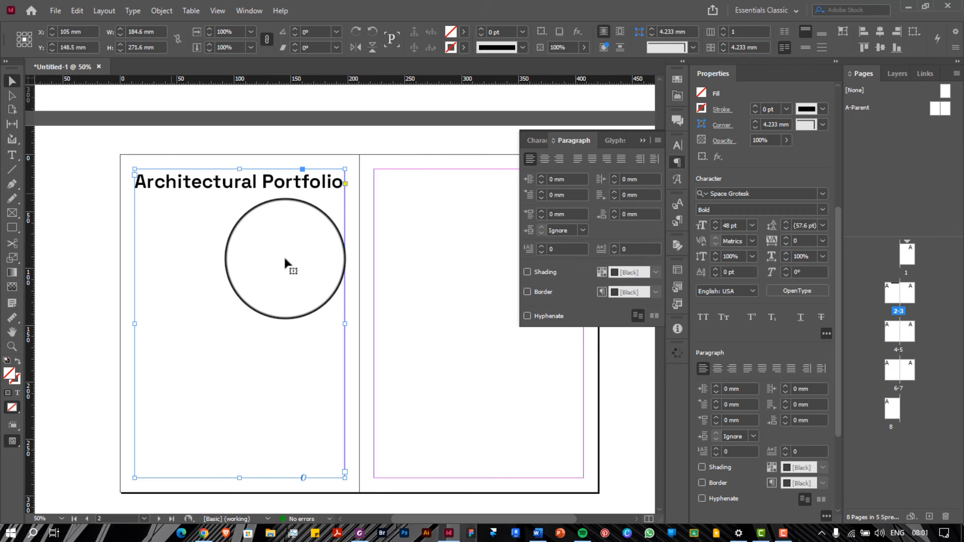
{"action": "triple_click", "coordinate": [262, 185]}
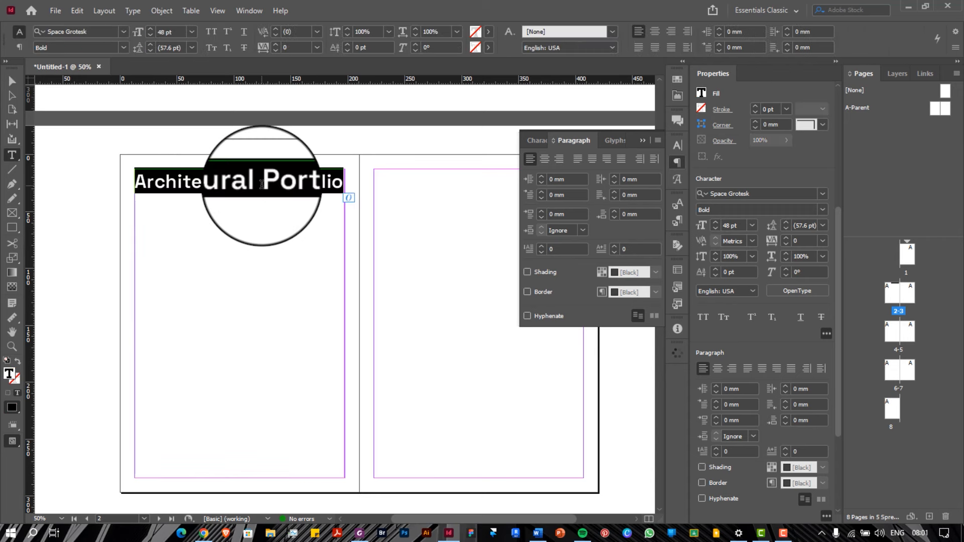
{"action": "key", "text": "Escape"}
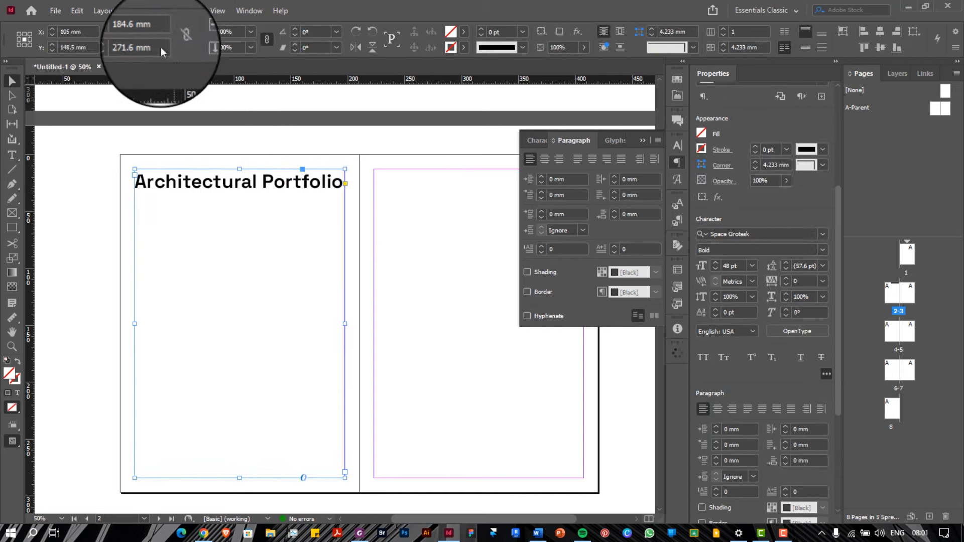
Fill the title frame with placeholder text using Type > Fill with Placeholder Text
{"action": "left_click", "coordinate": [133, 11]}
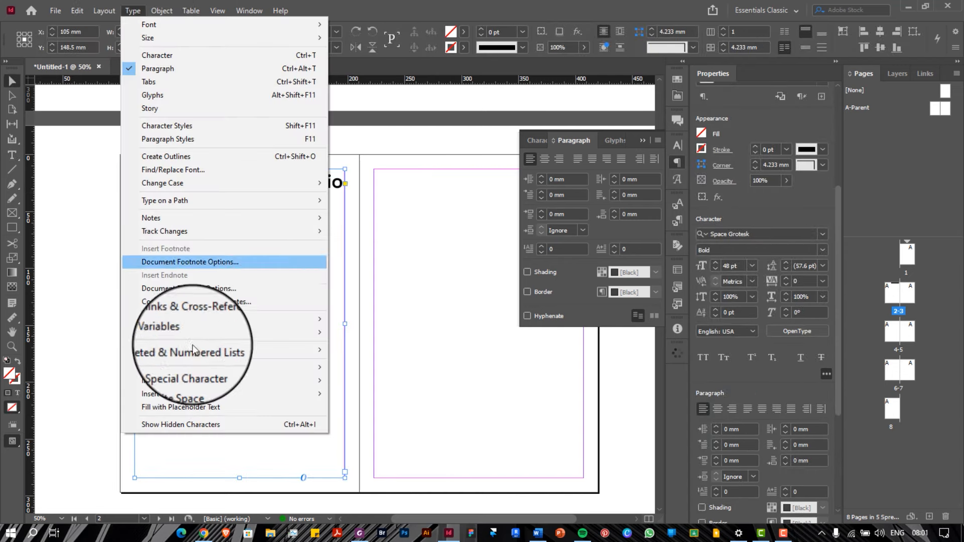
{"action": "left_click", "coordinate": [204, 405]}
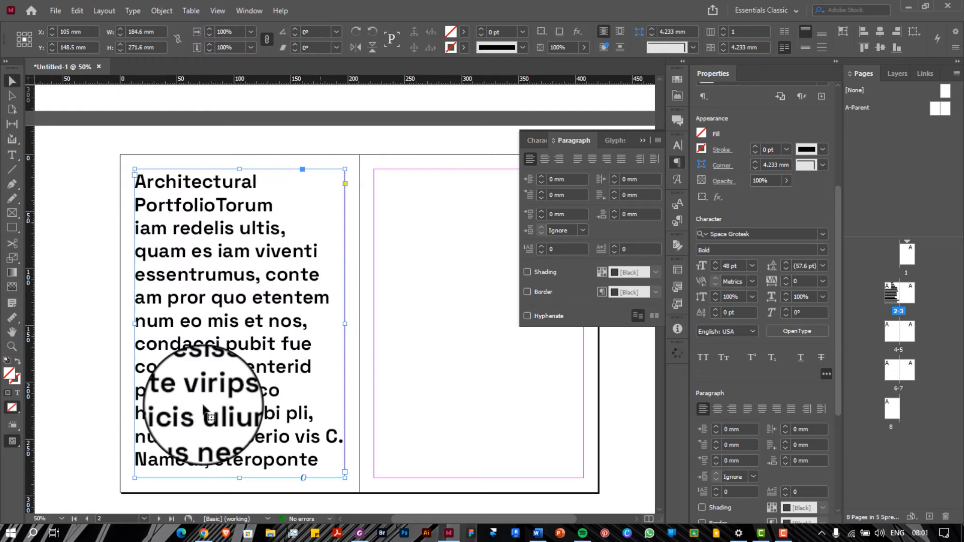
{"action": "left_click", "coordinate": [133, 11]}
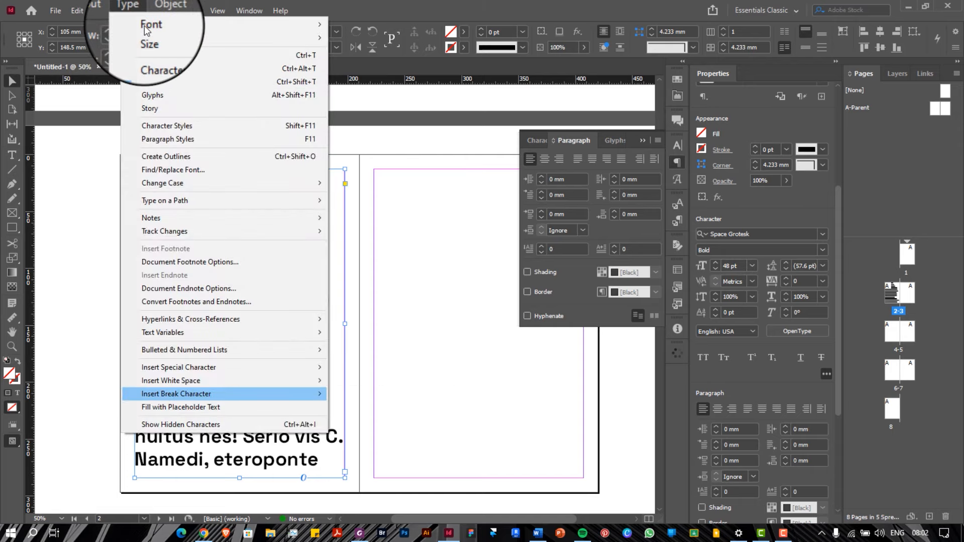
{"action": "left_click", "coordinate": [204, 407]}
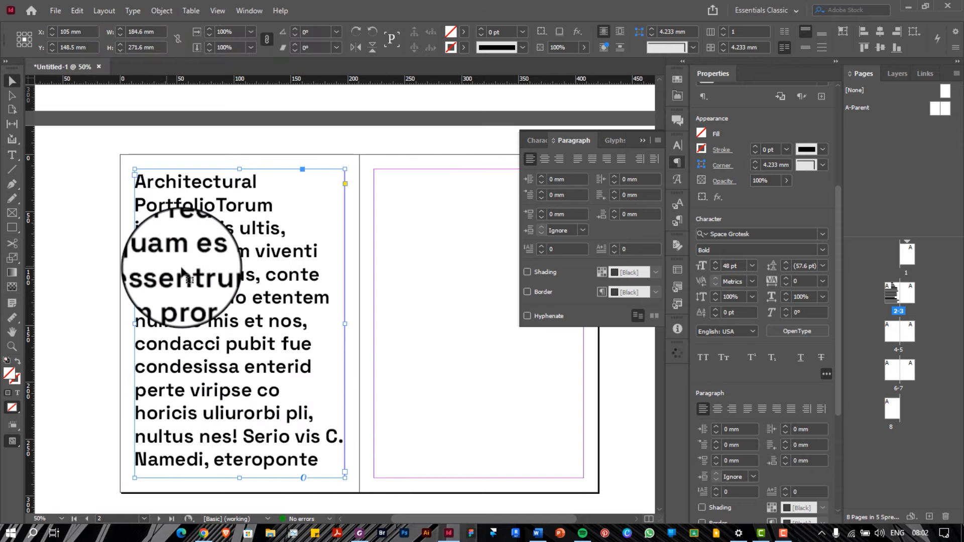
{"action": "scroll", "coordinate": [183, 274], "scroll_direction": "right", "scroll_amount": 2}
{"action": "scroll", "coordinate": [182, 271], "scroll_direction": "left", "scroll_amount": 2}
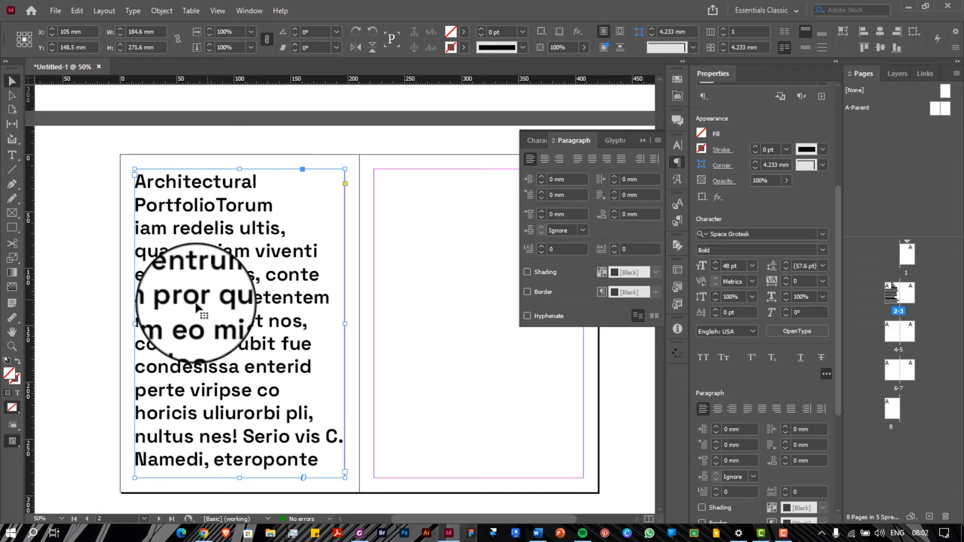
{"action": "left_click", "coordinate": [538, 140]}
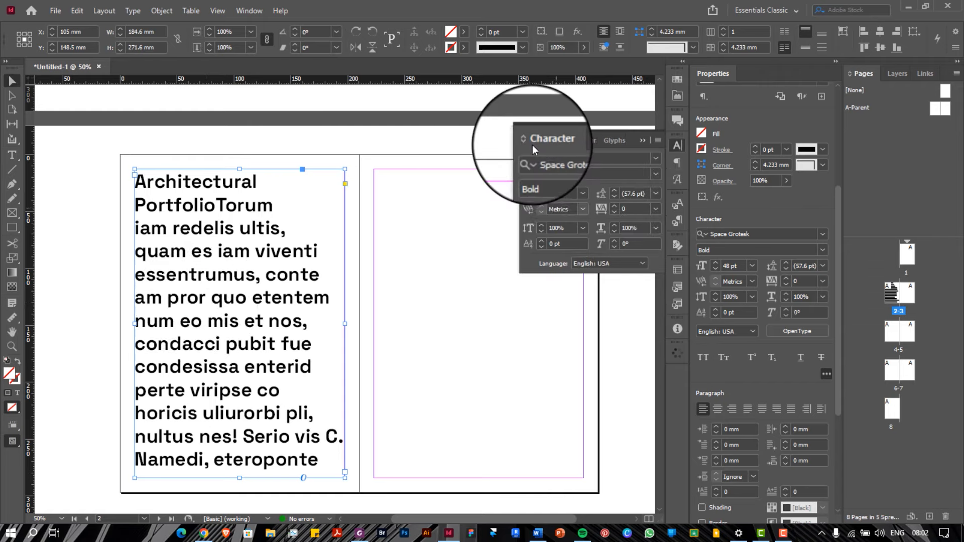
Shrink the frame's text to 30 pt and fill it with more placeholder text
{"action": "left_click", "coordinate": [581, 193]}
{"action": "left_click", "coordinate": [579, 334]}
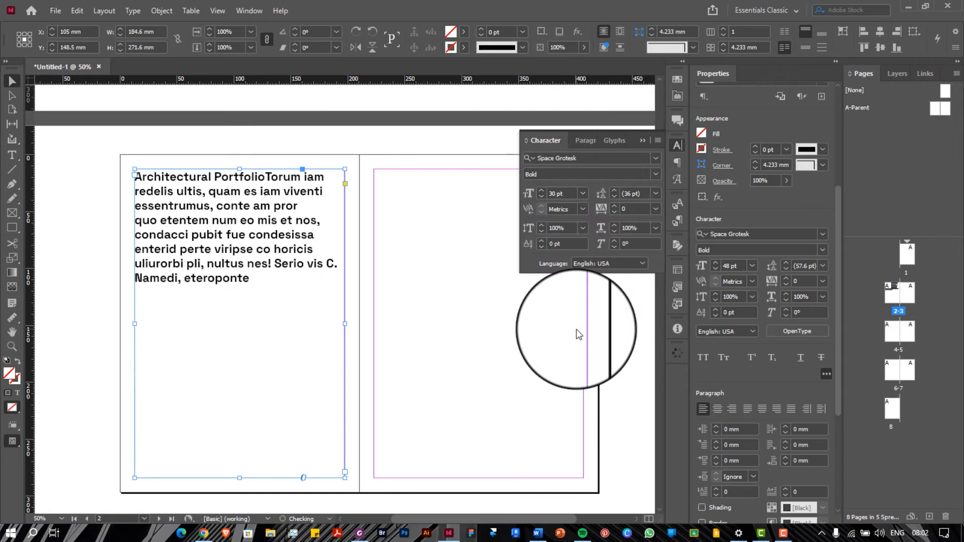
{"action": "left_click", "coordinate": [132, 10]}
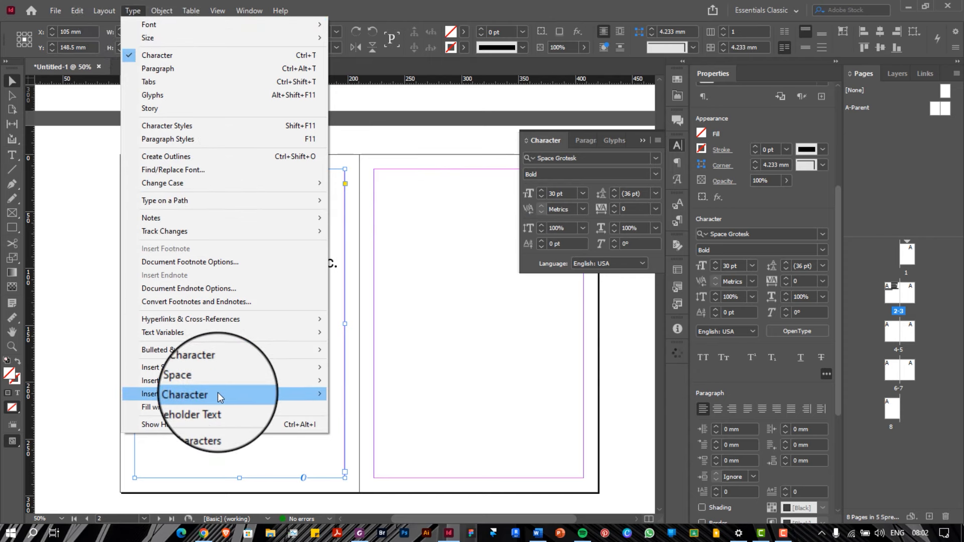
{"action": "left_click", "coordinate": [285, 405]}
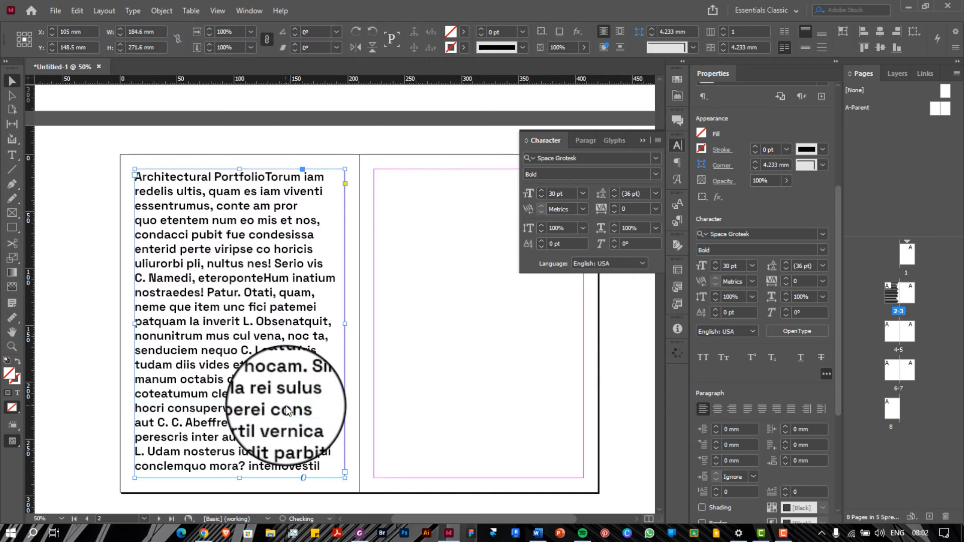
Set the text to 36 pt, revert to 30 pt, then apply 36 pt again
{"action": "left_click", "coordinate": [583, 193]}
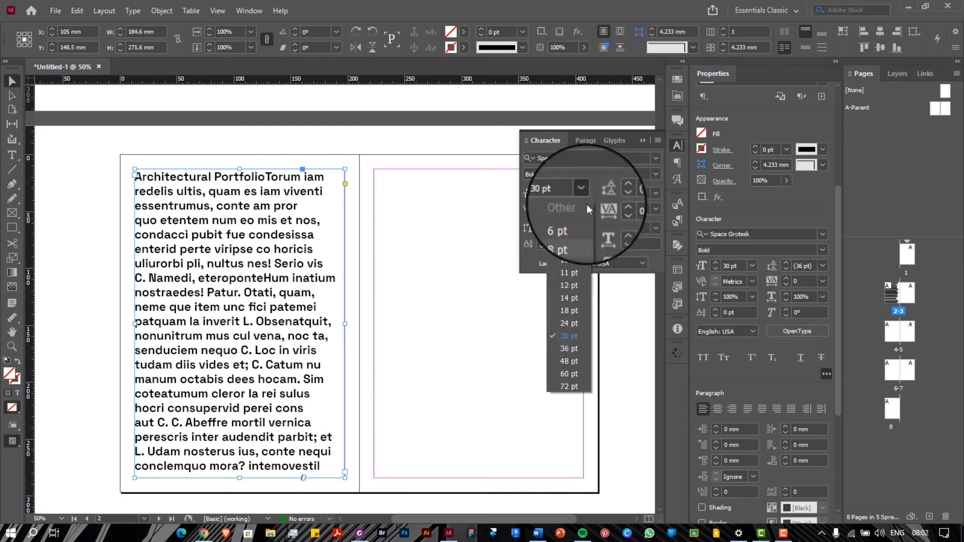
{"action": "left_click", "coordinate": [569, 346]}
{"action": "scroll", "coordinate": [568, 343], "scroll_direction": "down", "scroll_amount": 1}
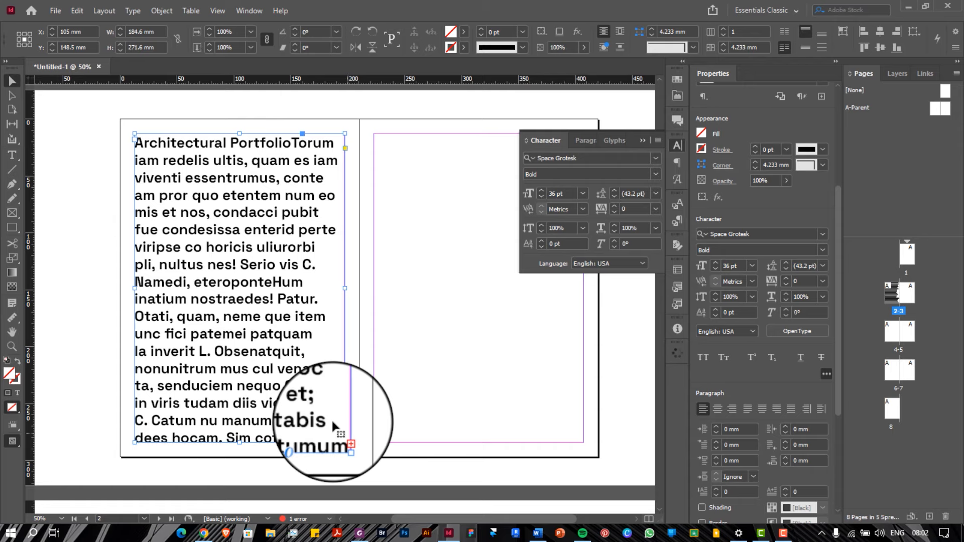
{"action": "key", "text": "ctrl+shift+comma"}
{"action": "key", "text": "ctrl+shift+comma"}
{"action": "key", "text": "ctrl+shift+comma"}
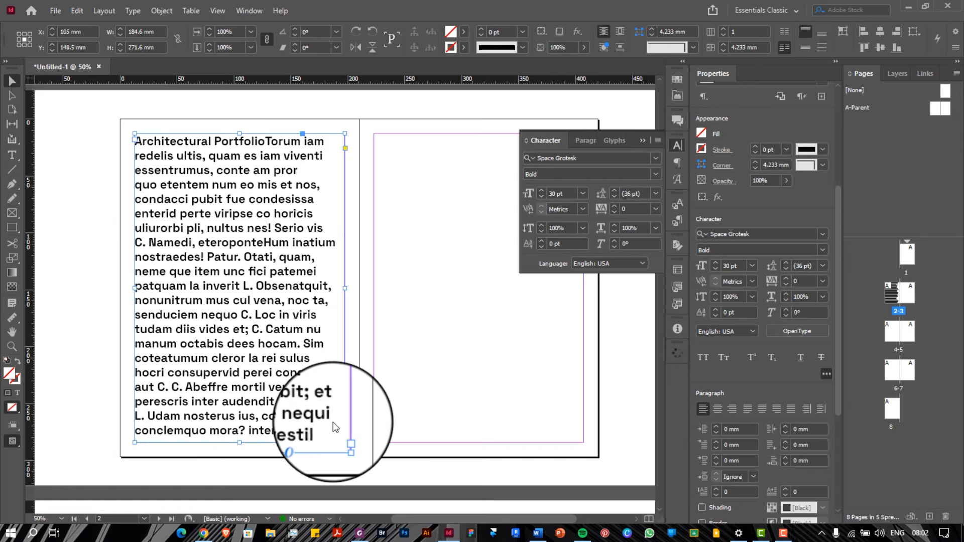
{"action": "left_click", "coordinate": [582, 194]}
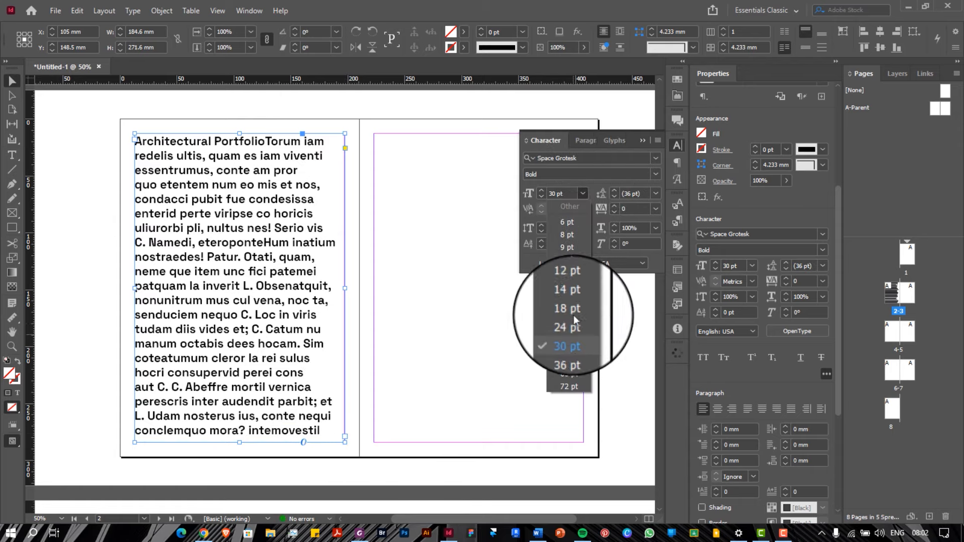
{"action": "left_click", "coordinate": [572, 346]}
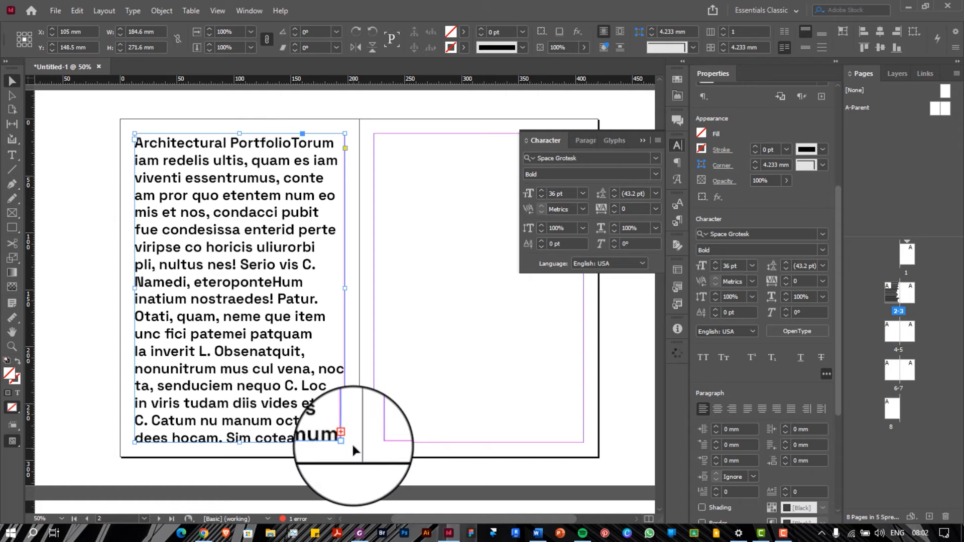
{"action": "scroll", "coordinate": [352, 442], "scroll_direction": "up", "scroll_amount": 4}
{"action": "scroll", "coordinate": [352, 442], "scroll_direction": "up", "scroll_amount": 1}
{"action": "scroll", "coordinate": [318, 387], "scroll_direction": "down", "scroll_amount": 5}
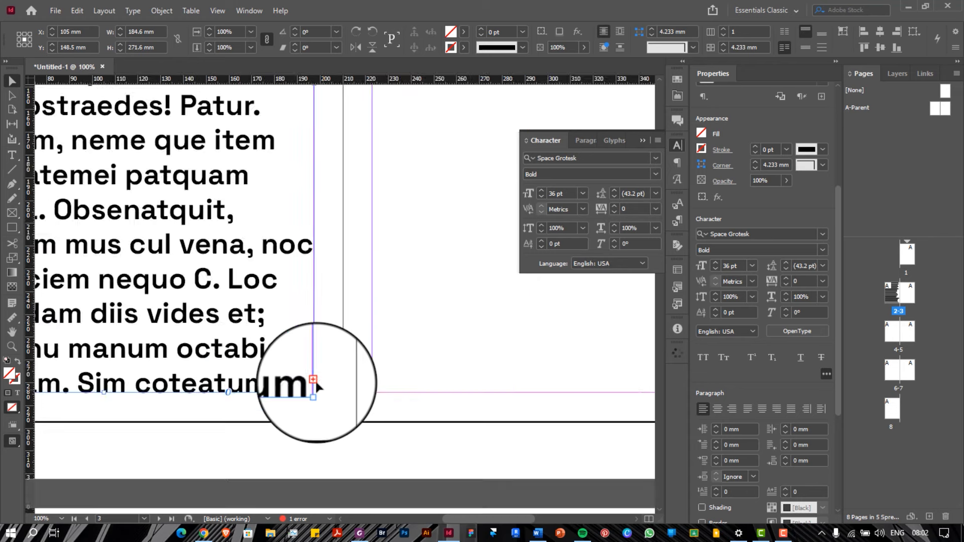
{"action": "scroll", "coordinate": [319, 387], "scroll_direction": "up", "scroll_amount": 2}
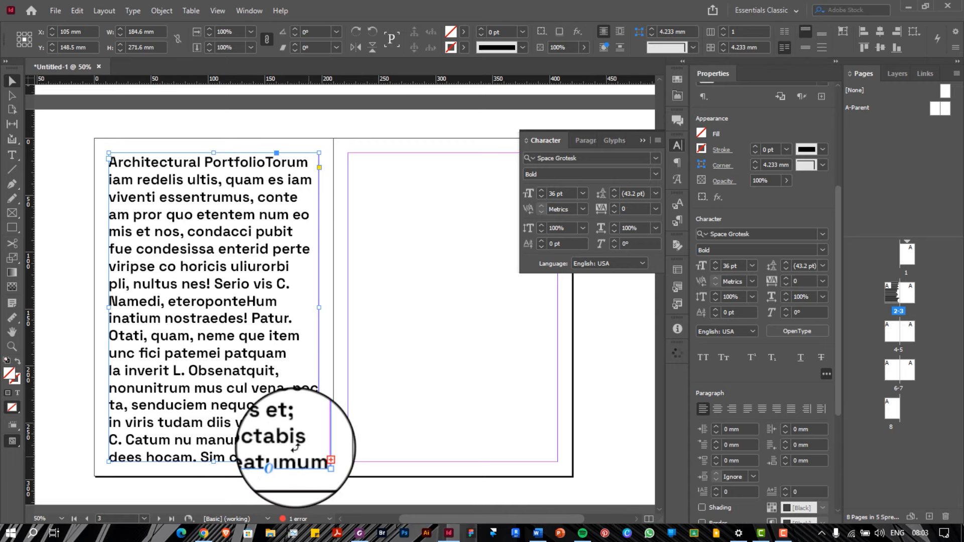
{"action": "scroll", "coordinate": [190, 322], "scroll_direction": "right", "scroll_amount": 2}
{"action": "scroll", "coordinate": [166, 311], "scroll_direction": "left", "scroll_amount": 1}
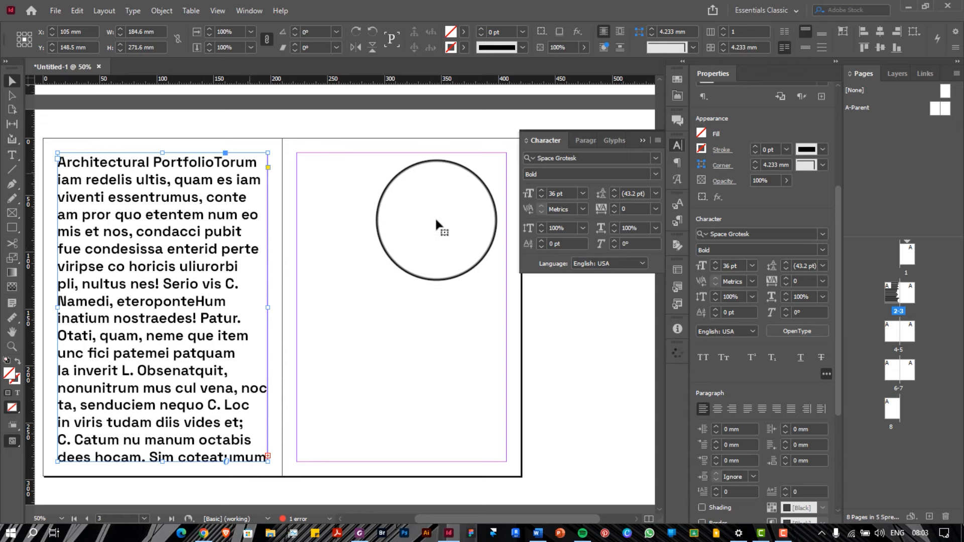
{"action": "left_click_drag", "start_coordinate": [437, 225], "coordinate": [394, 221]}
Draw a 184.6 x 271.6 mm text frame spanning the right page's margins
{"action": "key", "text": "ctrl+shift+a"}
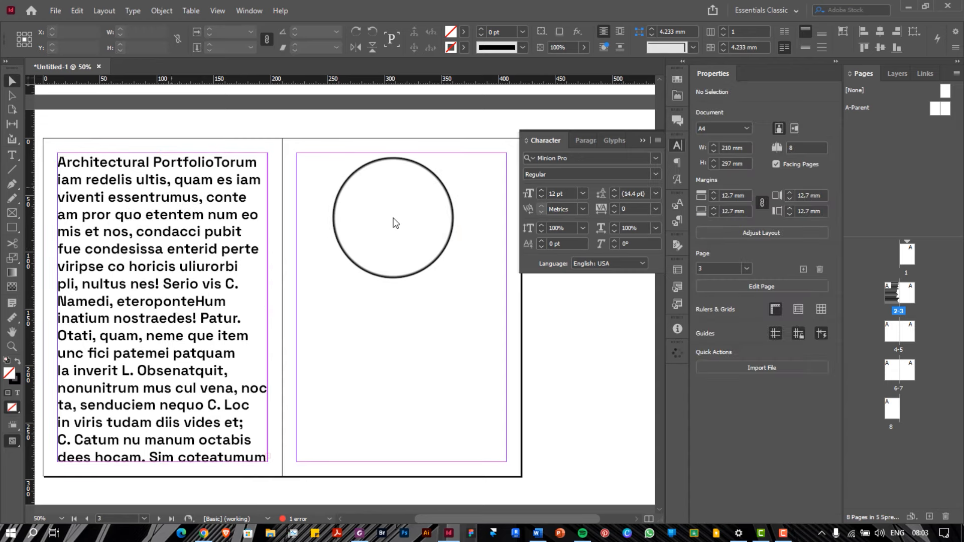
{"action": "left_click", "coordinate": [12, 155]}
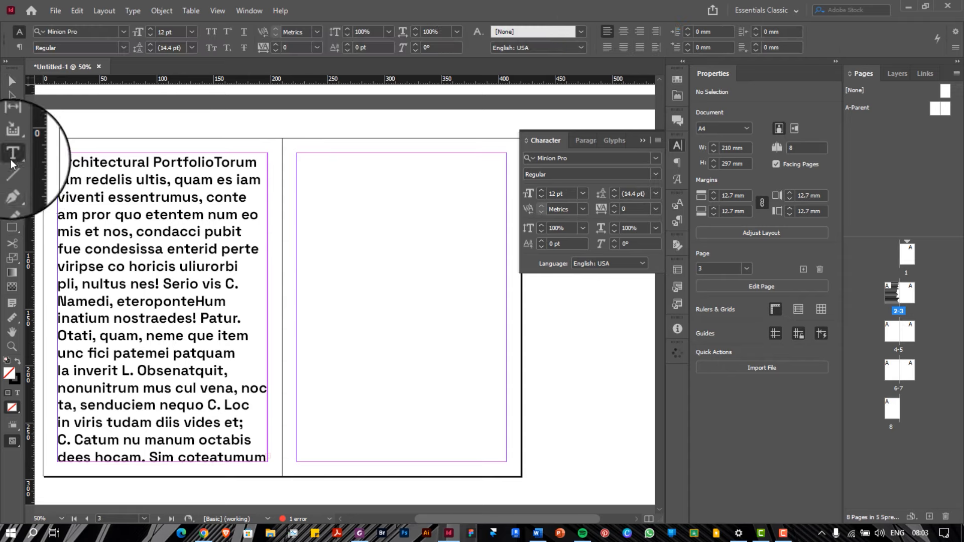
{"action": "left_click_drag", "start_coordinate": [299, 154], "coordinate": [506, 461]}
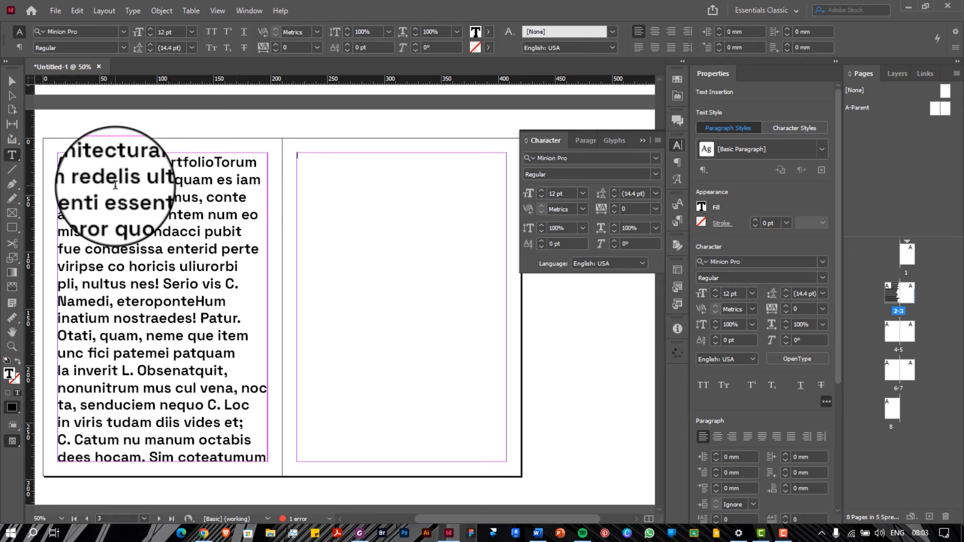
{"action": "left_click", "coordinate": [85, 207]}
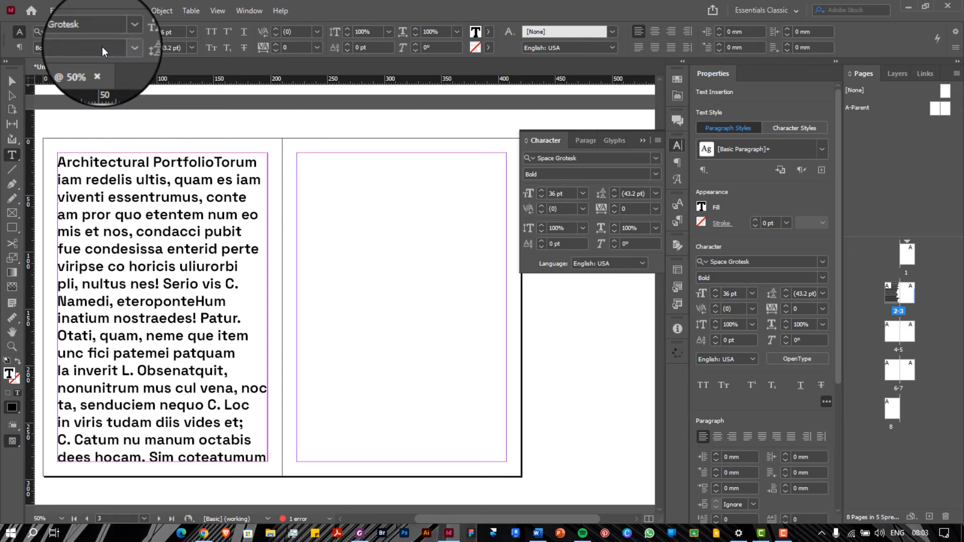
{"action": "type", "text": "v"}
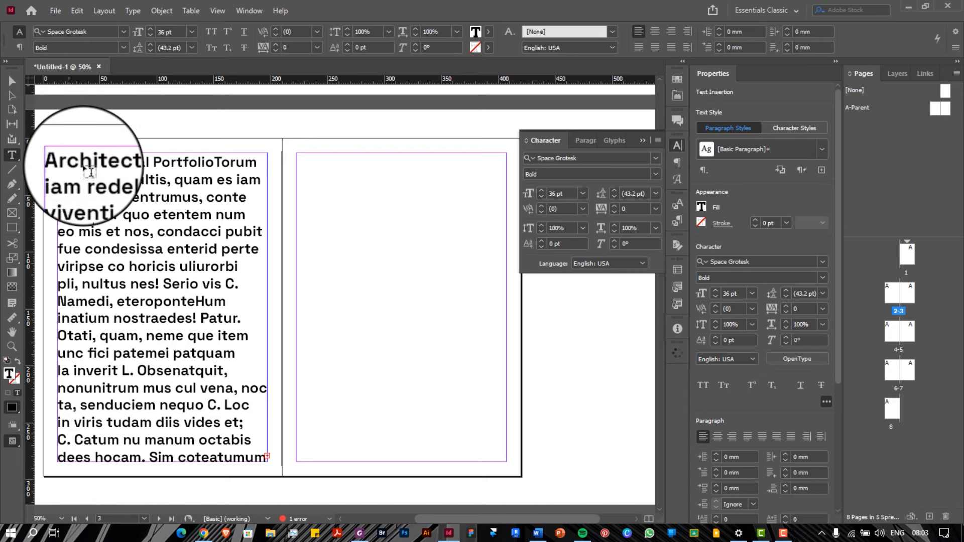
{"action": "key", "text": "Escape"}
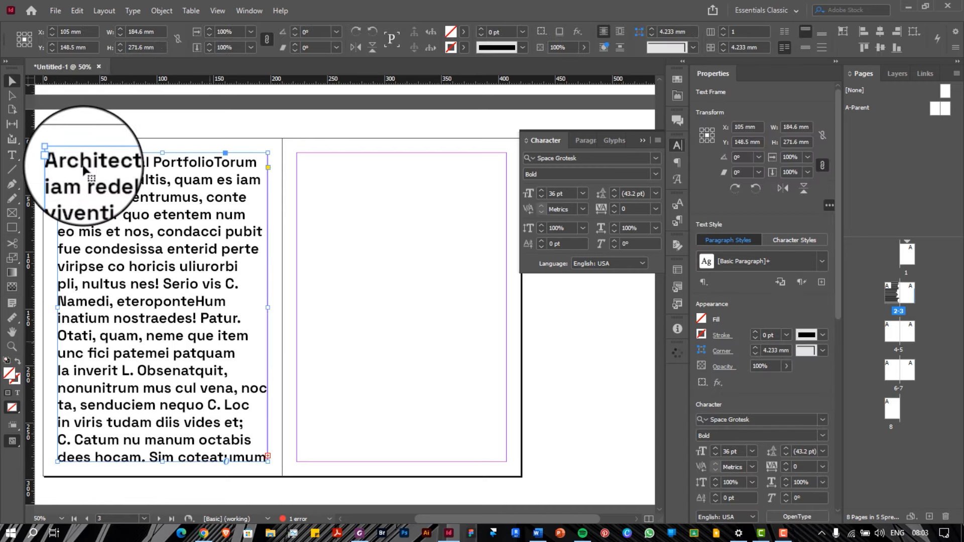
{"action": "left_click", "coordinate": [313, 267]}
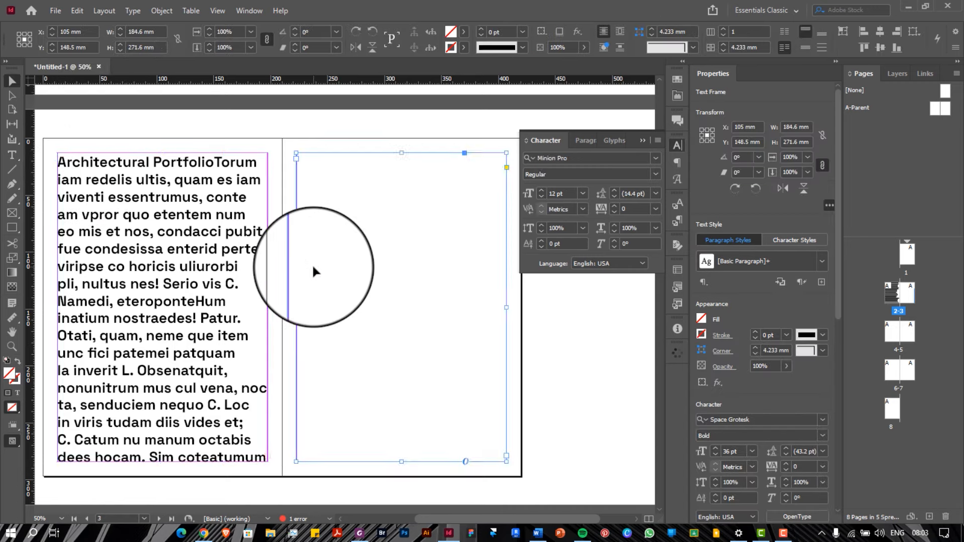
{"action": "left_click", "coordinate": [196, 246]}
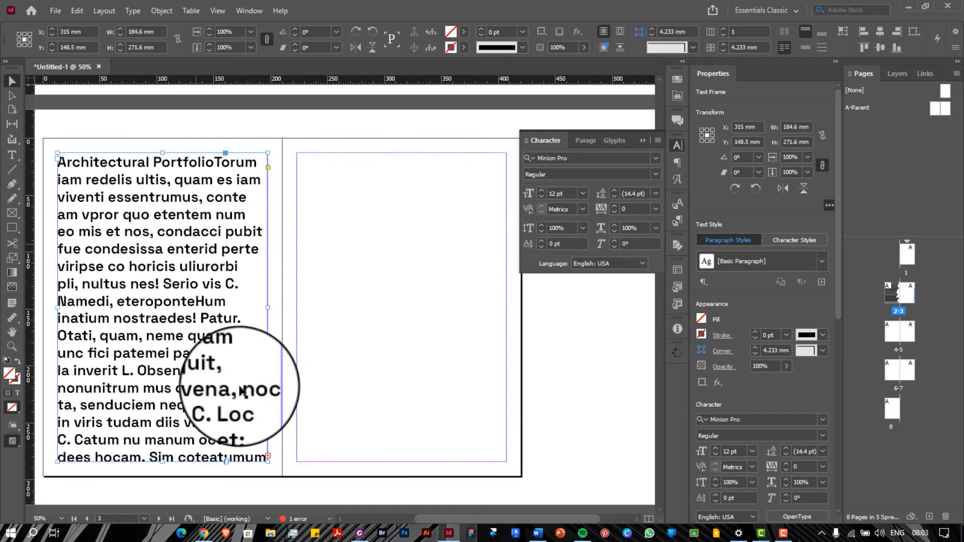
{"action": "scroll", "coordinate": [270, 455], "scroll_direction": "up", "scroll_amount": 5}
{"action": "left_click", "coordinate": [260, 456]}
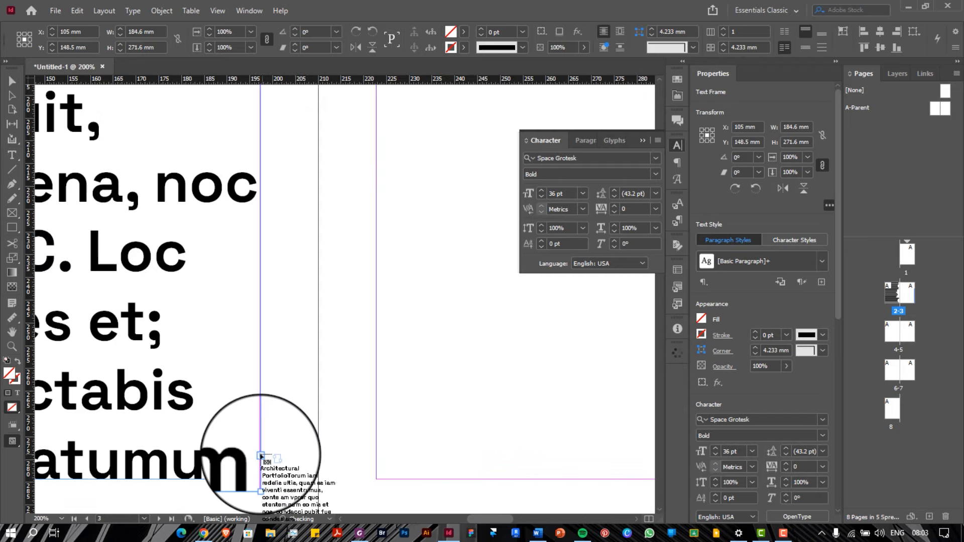
{"action": "scroll", "coordinate": [276, 394], "scroll_direction": "down", "scroll_amount": 2}
{"action": "scroll", "coordinate": [276, 398], "scroll_direction": "down", "scroll_amount": 2}
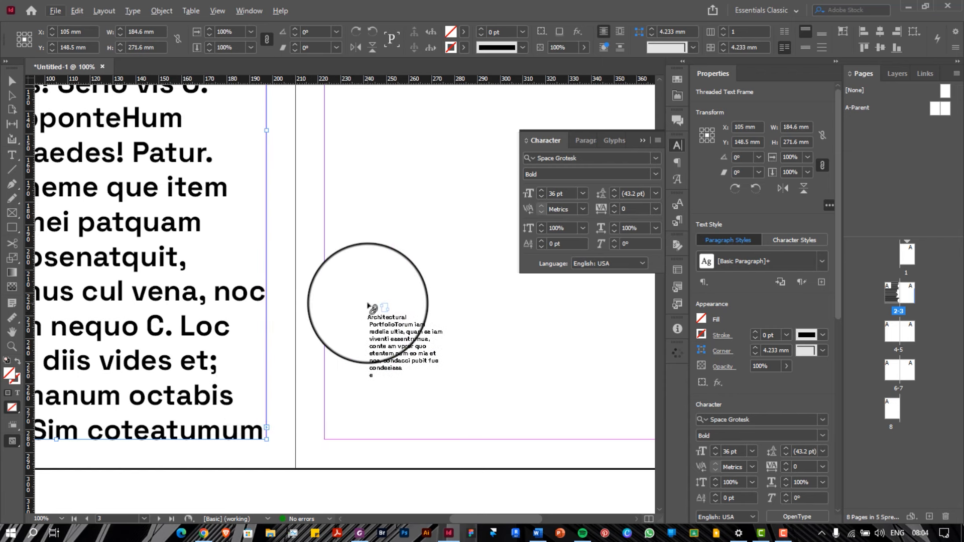
{"action": "left_click", "coordinate": [370, 308]}
{"action": "scroll", "coordinate": [351, 358], "scroll_direction": "right", "scroll_amount": 3}
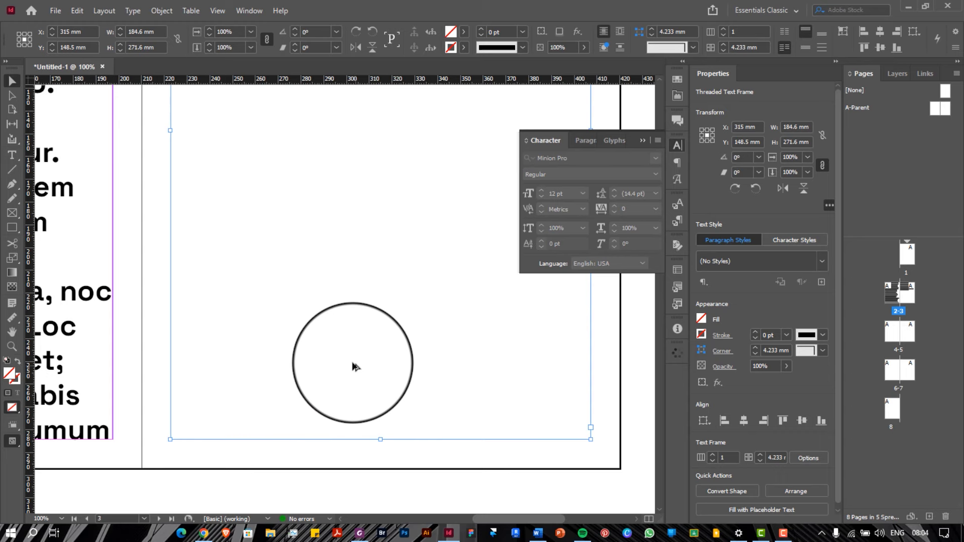
{"action": "key", "text": "ctrl+minus"}
{"action": "scroll", "coordinate": [352, 364], "scroll_direction": "left", "scroll_amount": 1}
{"action": "scroll", "coordinate": [352, 364], "scroll_direction": "up", "scroll_amount": 1}
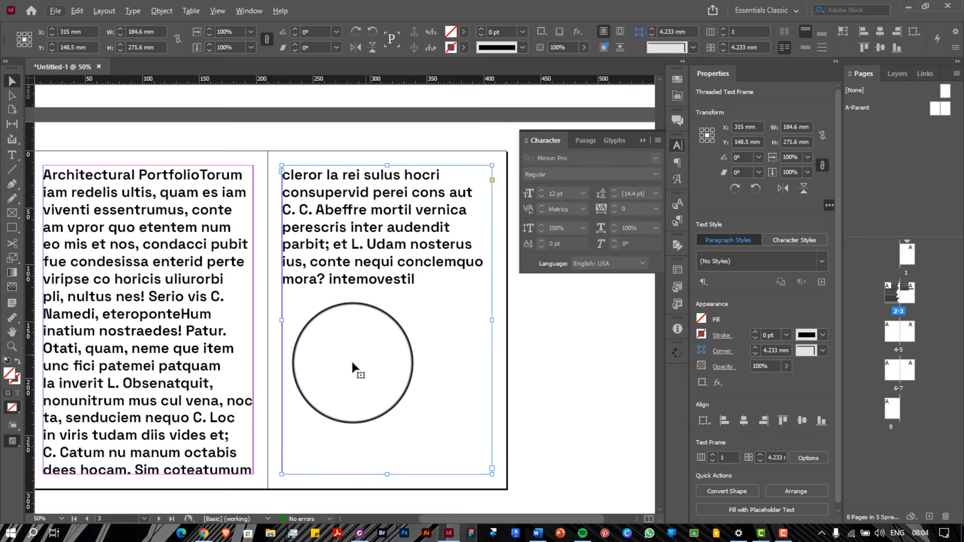
{"action": "key", "text": "Delete"}
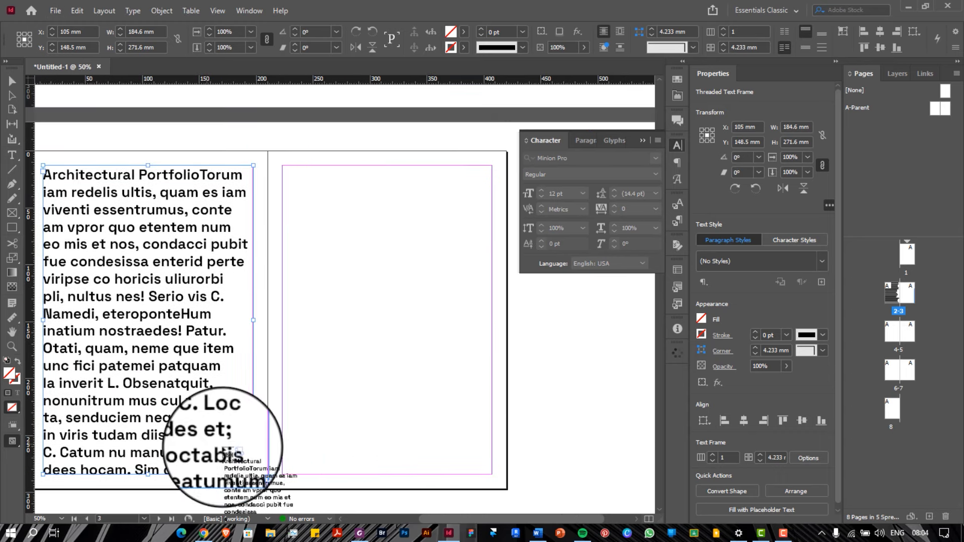
{"action": "key", "text": "Escape"}
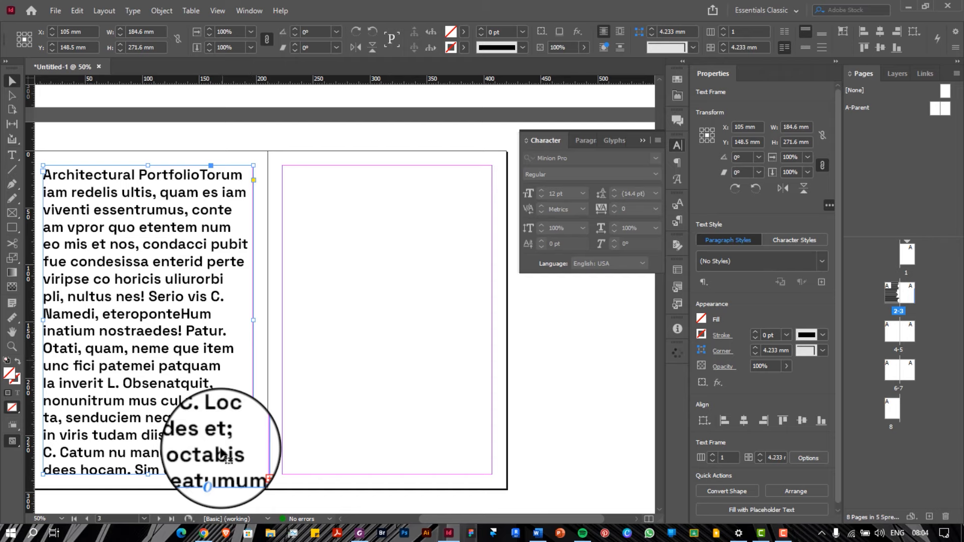
{"action": "scroll", "coordinate": [221, 455], "scroll_direction": "left", "scroll_amount": 1}
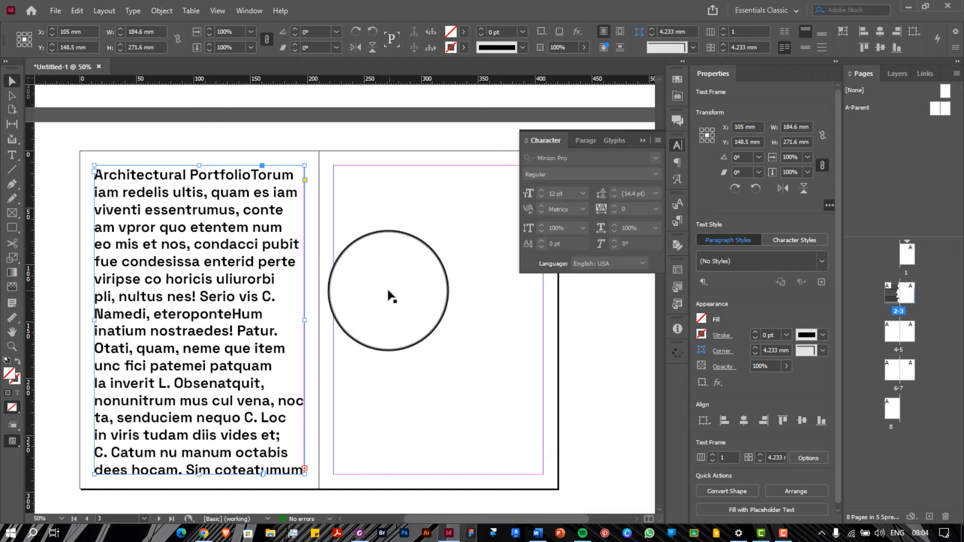
{"action": "key", "text": "ctrl+z"}
{"action": "left_click", "coordinate": [230, 291]}
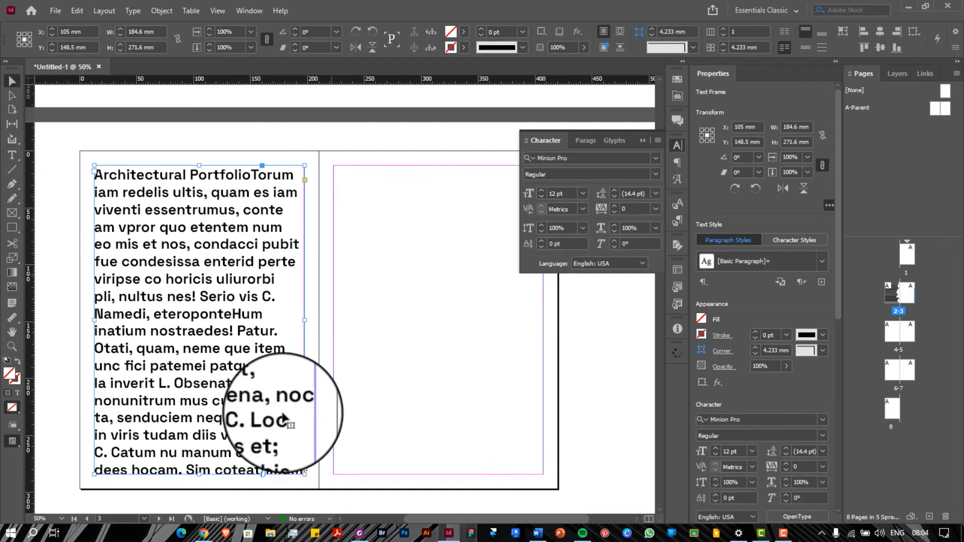
{"action": "left_click", "coordinate": [305, 469]}
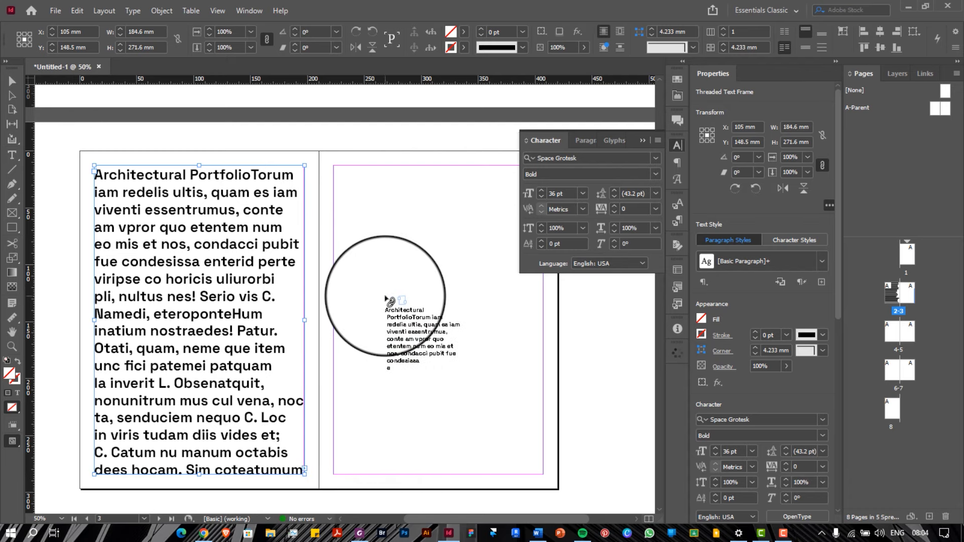
{"action": "left_click", "coordinate": [386, 299]}
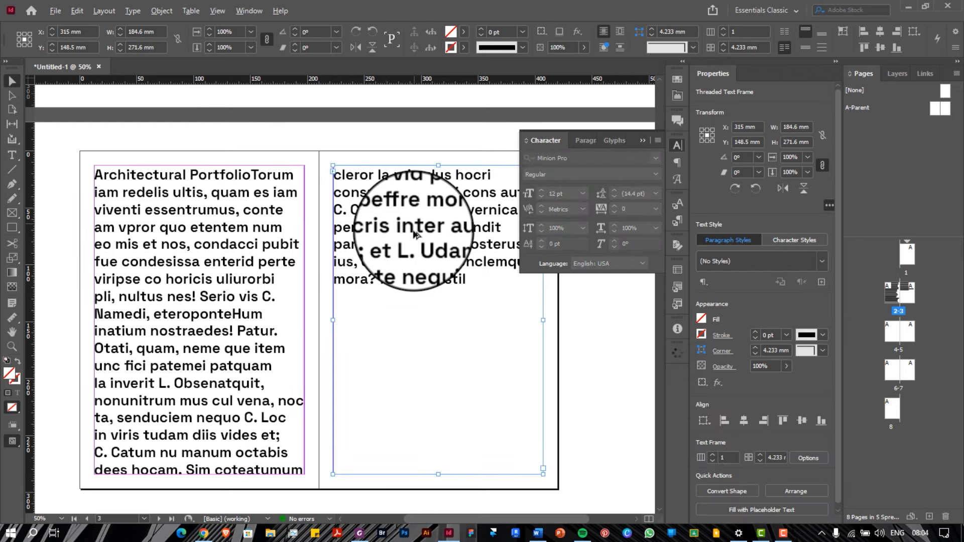
{"action": "scroll", "coordinate": [413, 232], "scroll_direction": "down", "scroll_amount": 2}
{"action": "scroll", "coordinate": [413, 234], "scroll_direction": "down", "scroll_amount": 6}
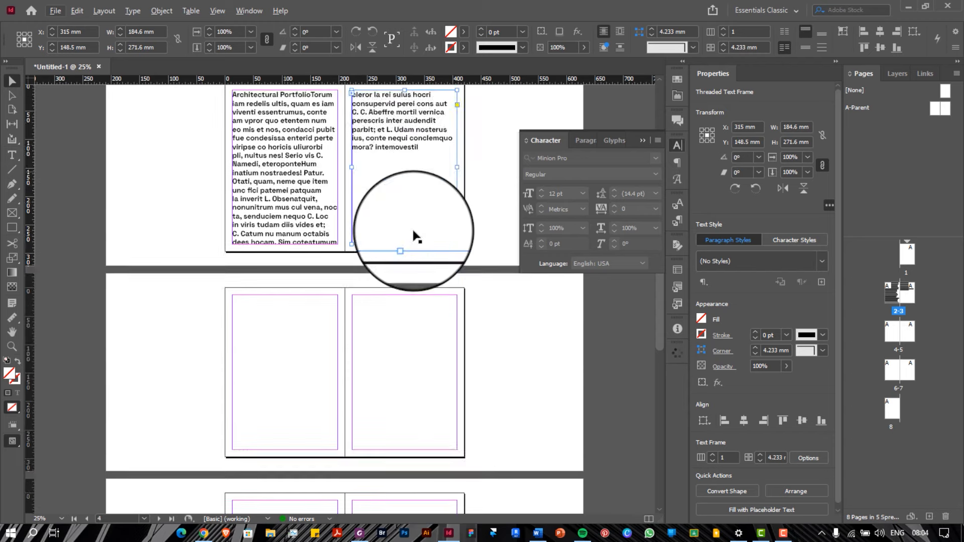
{"action": "scroll", "coordinate": [349, 281], "scroll_direction": "up", "scroll_amount": 6}
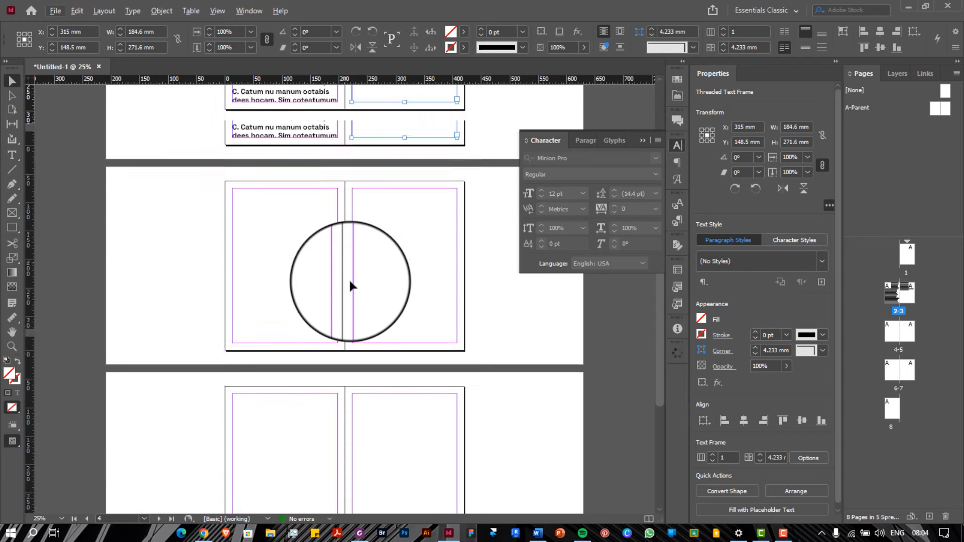
{"action": "scroll", "coordinate": [294, 270], "scroll_direction": "up", "scroll_amount": 2}
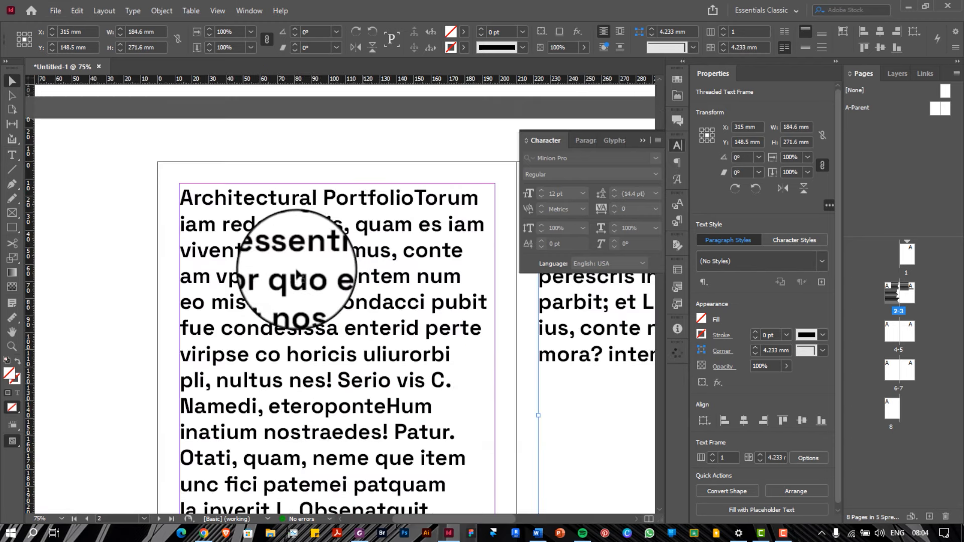
{"action": "scroll", "coordinate": [293, 270], "scroll_direction": "down", "scroll_amount": 1}
{"action": "scroll", "coordinate": [293, 269], "scroll_direction": "right", "scroll_amount": 2}
{"action": "scroll", "coordinate": [271, 261], "scroll_direction": "down", "scroll_amount": 3}
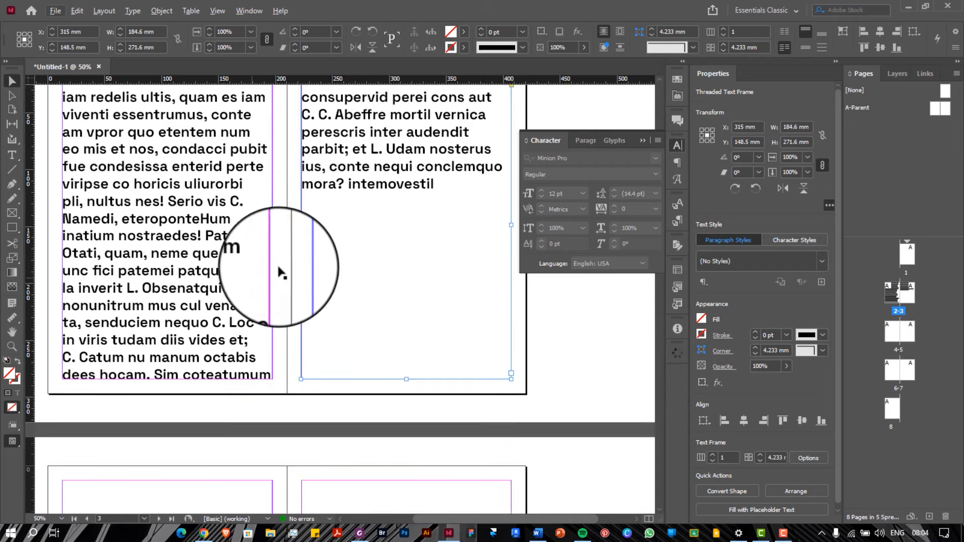
{"action": "left_click", "coordinate": [200, 264]}
{"action": "scroll", "coordinate": [197, 260], "scroll_direction": "up", "scroll_amount": 3}
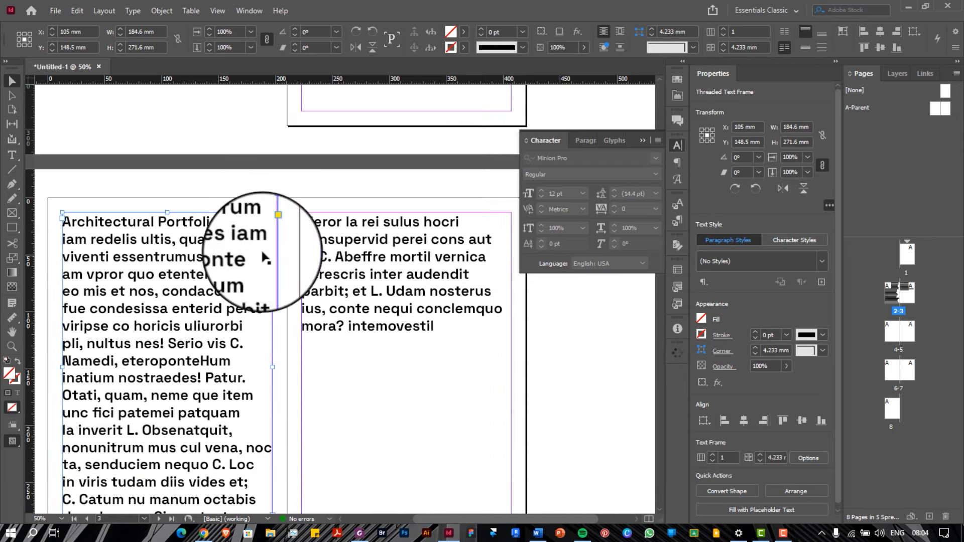
{"action": "left_click", "coordinate": [344, 236]}
{"action": "left_click", "coordinate": [155, 243]}
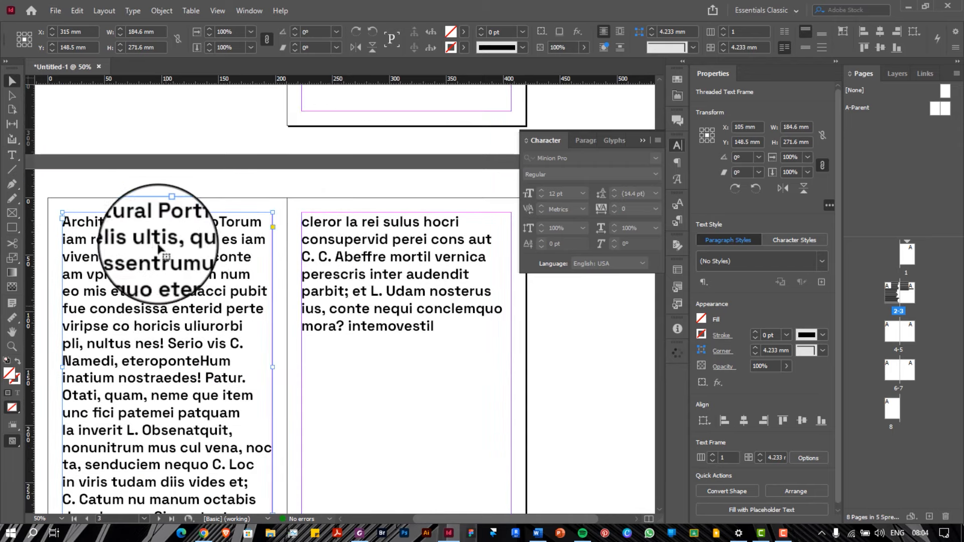
{"action": "scroll", "coordinate": [281, 370], "scroll_direction": "down", "scroll_amount": 3}
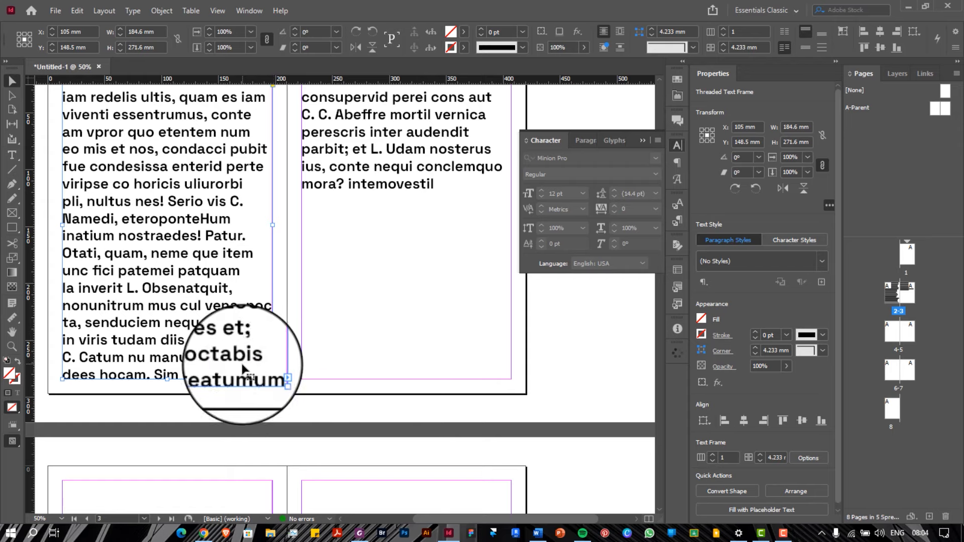
{"action": "scroll", "coordinate": [284, 371], "scroll_direction": "up", "scroll_amount": 2}
{"action": "left_click", "coordinate": [352, 199]}
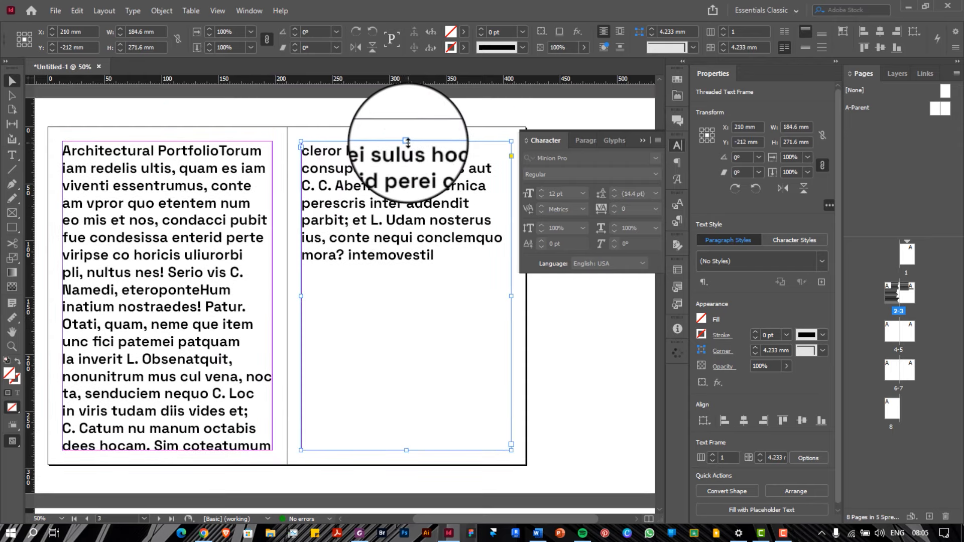
Shorten both text frames and draw a 184.6 x 105 mm image frame between them
{"action": "left_click", "coordinate": [171, 296]}
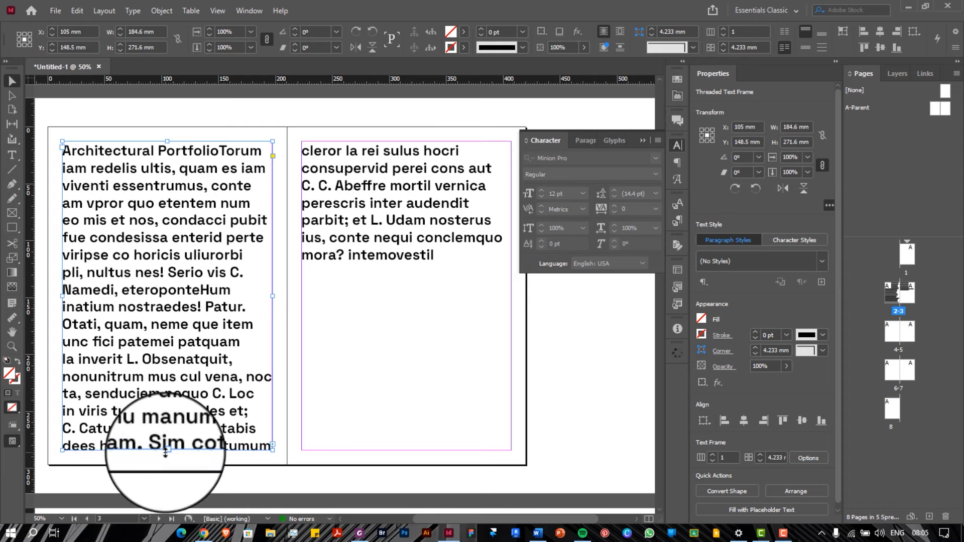
{"action": "left_click_drag", "start_coordinate": [166, 452], "coordinate": [165, 233]}
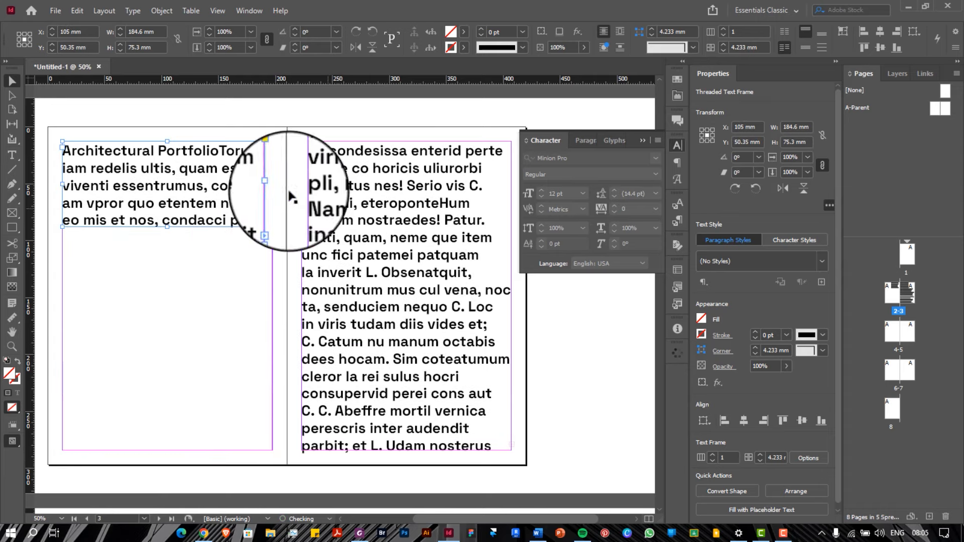
{"action": "left_click", "coordinate": [399, 150]}
{"action": "left_click_drag", "start_coordinate": [406, 141], "coordinate": [150, 394]}
{"action": "left_click", "coordinate": [12, 212]}
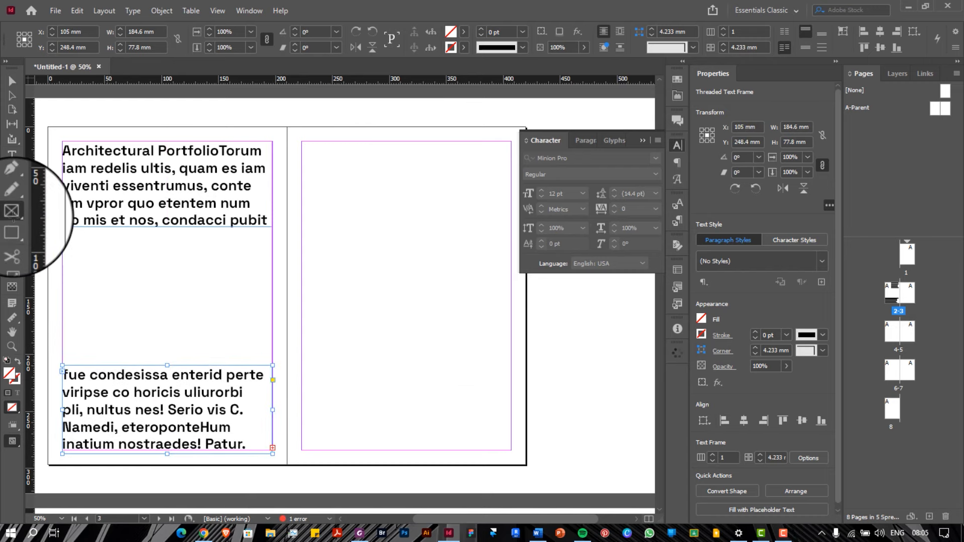
{"action": "left_click_drag", "start_coordinate": [62, 237], "coordinate": [271, 357]}
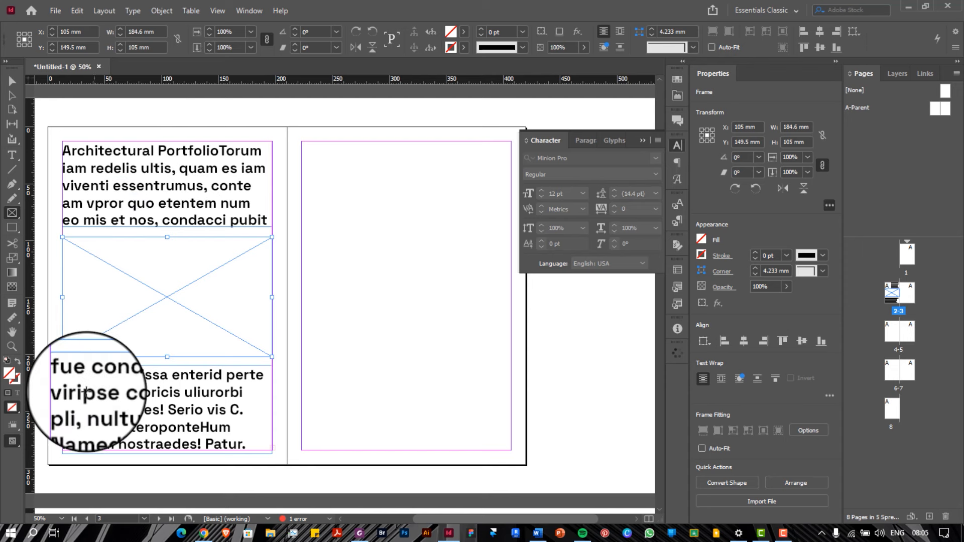
Inspect the top and lower threaded text frames with the Selection tool
{"action": "left_click", "coordinate": [12, 81]}
{"action": "left_click", "coordinate": [92, 178]}
{"action": "left_click", "coordinate": [149, 416]}
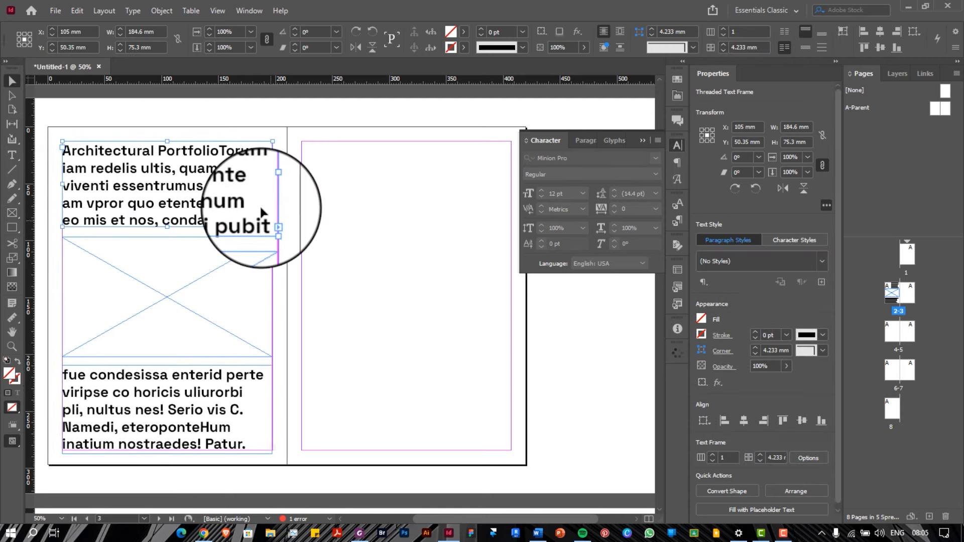
{"action": "scroll", "coordinate": [261, 207], "scroll_direction": "left", "scroll_amount": 3}
{"action": "scroll", "coordinate": [261, 205], "scroll_direction": "right", "scroll_amount": 4}
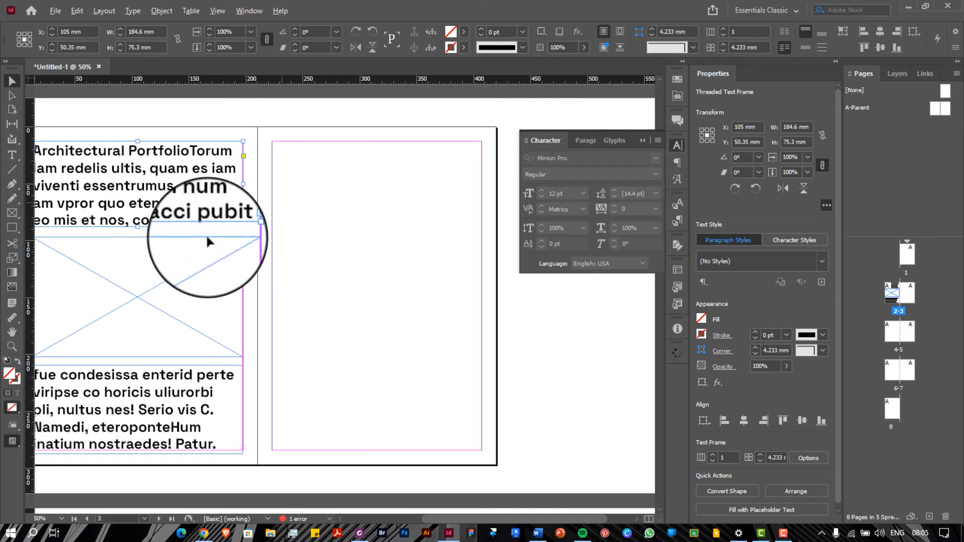
{"action": "scroll", "coordinate": [206, 234], "scroll_direction": "up", "scroll_amount": 4}
{"action": "scroll", "coordinate": [174, 258], "scroll_direction": "up", "scroll_amount": 2}
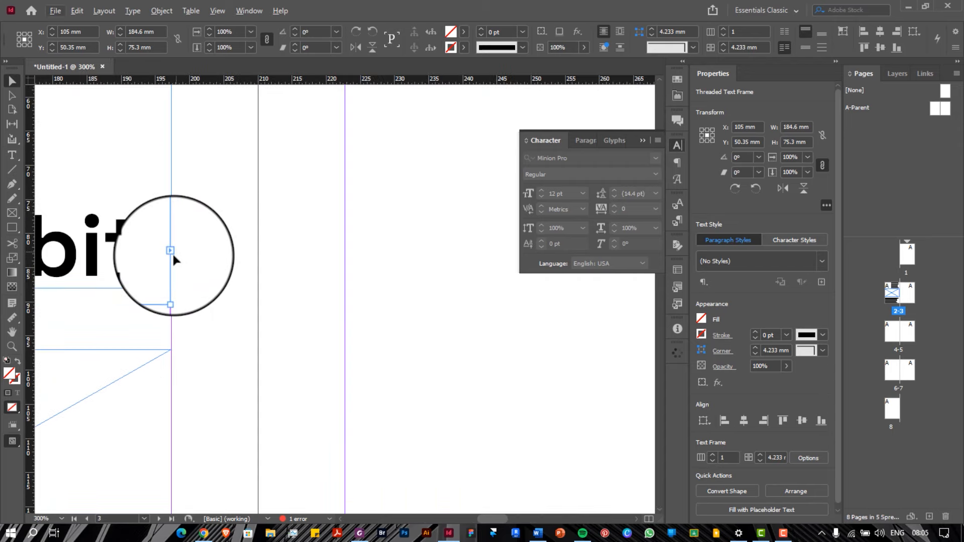
{"action": "scroll", "coordinate": [173, 252], "scroll_direction": "down", "scroll_amount": 7}
{"action": "scroll", "coordinate": [261, 359], "scroll_direction": "up", "scroll_amount": 4}
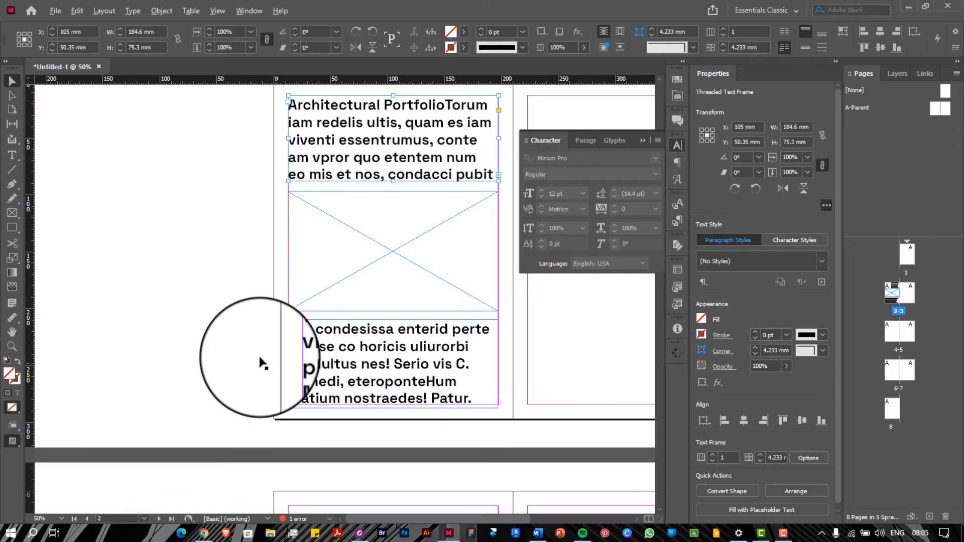
{"action": "left_click", "coordinate": [281, 337]}
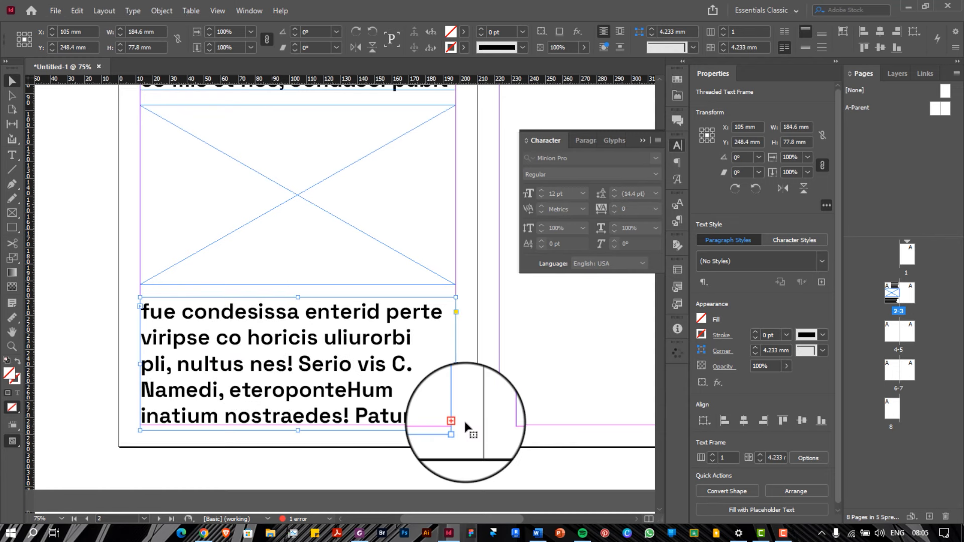
Select the empty image placeholder frame and delete it
{"action": "scroll", "coordinate": [254, 399], "scroll_direction": "down", "scroll_amount": 1}
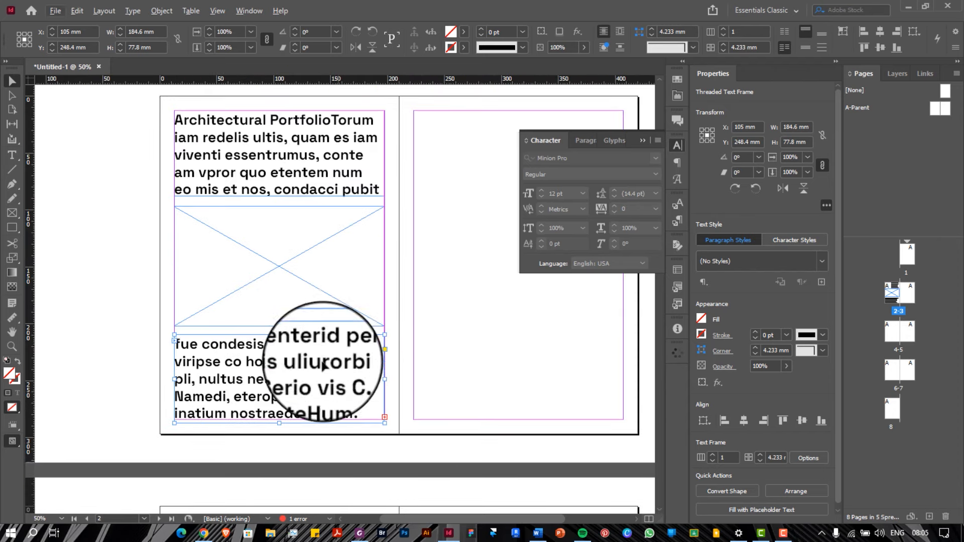
{"action": "scroll", "coordinate": [316, 468], "scroll_direction": "down", "scroll_amount": 1}
{"action": "scroll", "coordinate": [321, 459], "scroll_direction": "up", "scroll_amount": 1}
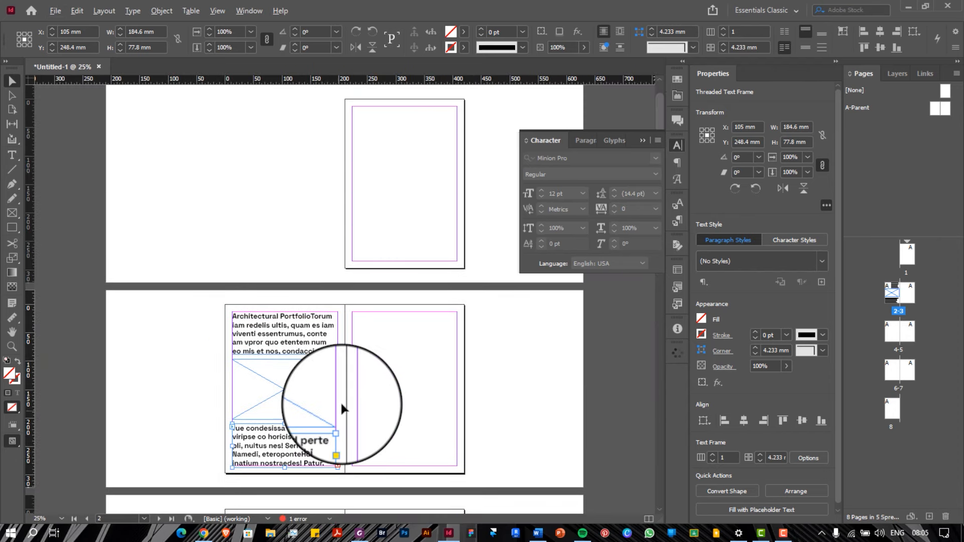
{"action": "scroll", "coordinate": [341, 405], "scroll_direction": "up", "scroll_amount": 1}
{"action": "scroll", "coordinate": [286, 334], "scroll_direction": "down", "scroll_amount": 1}
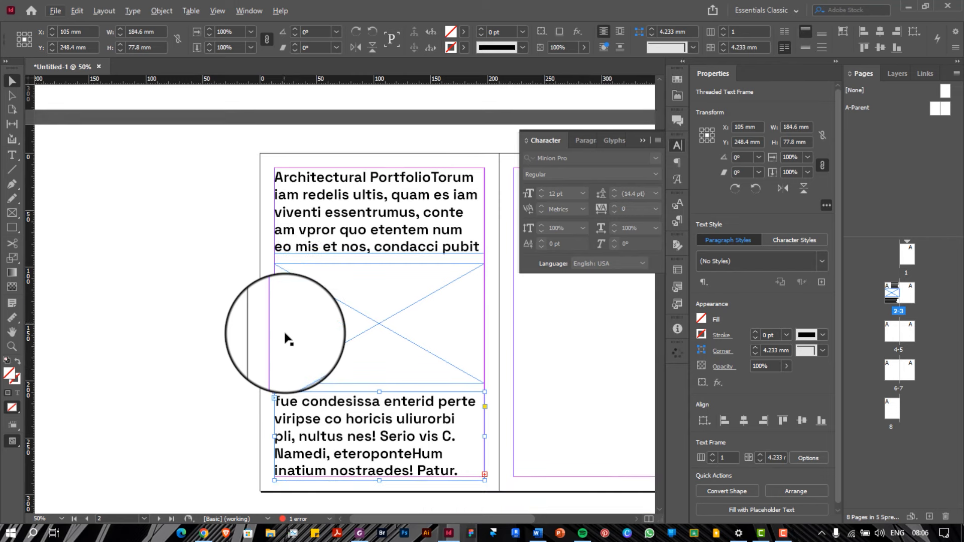
{"action": "scroll", "coordinate": [286, 334], "scroll_direction": "right", "scroll_amount": 3}
{"action": "scroll", "coordinate": [285, 334], "scroll_direction": "right", "scroll_amount": 1}
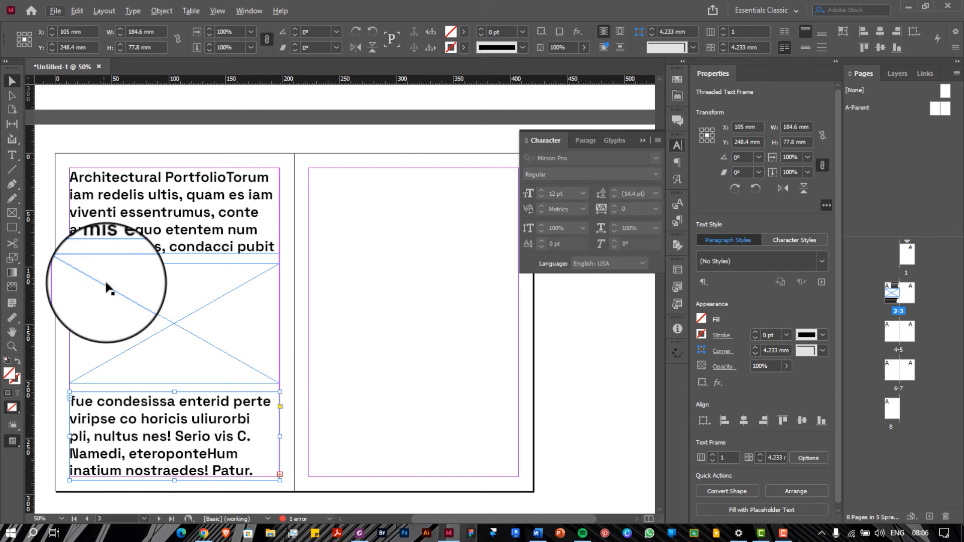
{"action": "left_click_drag", "start_coordinate": [107, 289], "coordinate": [175, 303]}
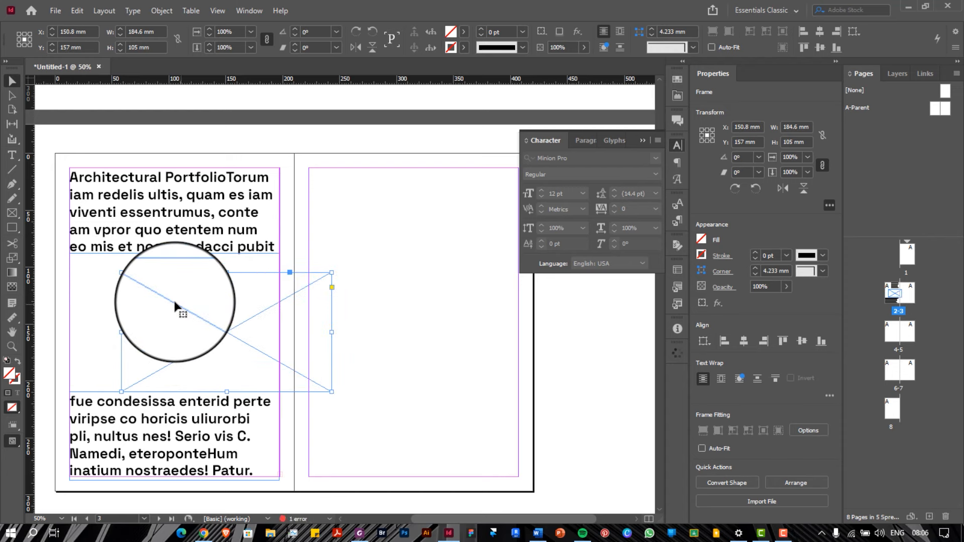
{"action": "key", "text": "Delete"}
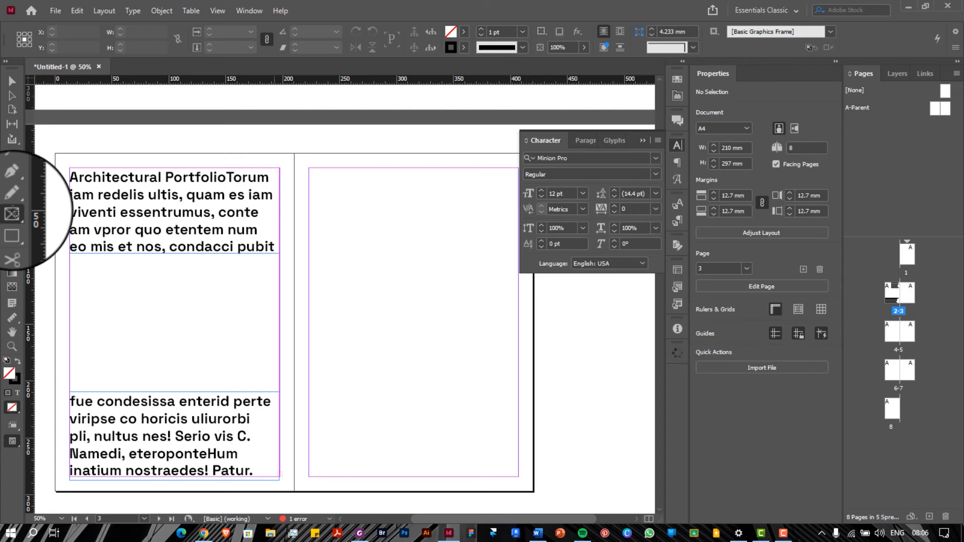
Draw two empty image frames on the right page, snapping one to the top margin
{"action": "scroll", "coordinate": [13, 213], "scroll_direction": "right", "scroll_amount": 3}
{"action": "mouse_move", "coordinate": [206, 186]}
{"action": "left_mouse_down"}
{"action": "mouse_move", "coordinate": [304, 272]}
{"action": "mouse_move", "coordinate": [296, 355]}
{"action": "left_mouse_up"}
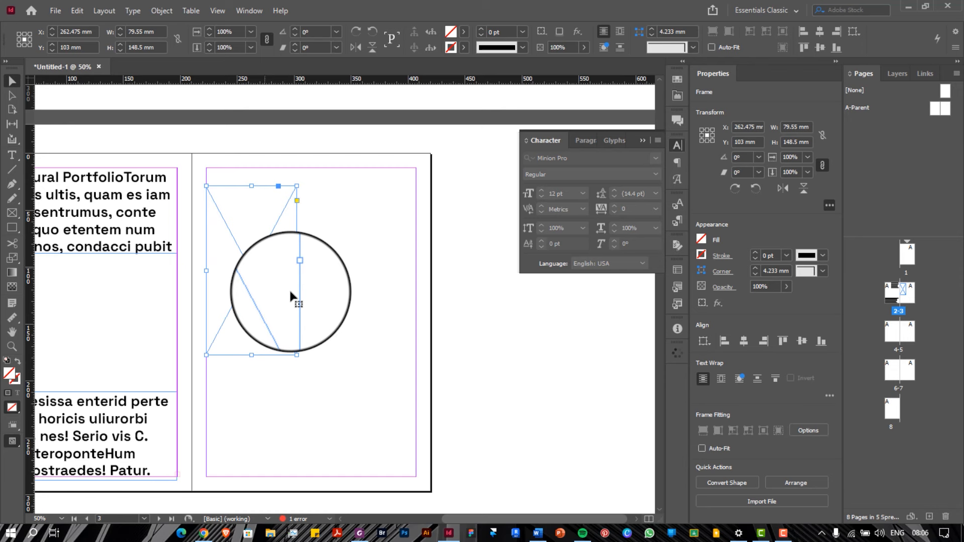
{"action": "left_click_drag", "start_coordinate": [291, 293], "coordinate": [383, 357]}
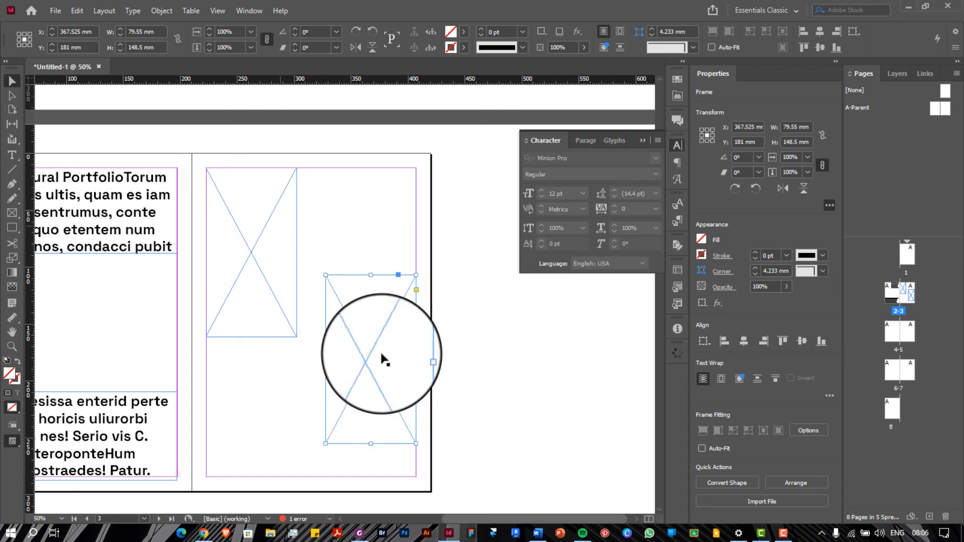
Resize the second frame with its handles, making it shorter and wider
{"action": "left_click_drag", "start_coordinate": [371, 275], "coordinate": [367, 368]}
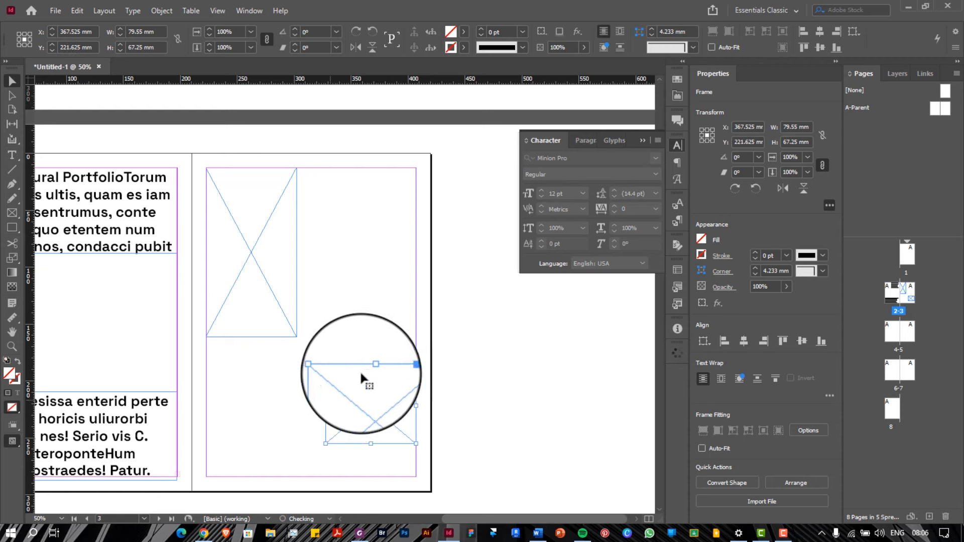
{"action": "left_click_drag", "start_coordinate": [326, 405], "coordinate": [299, 397]}
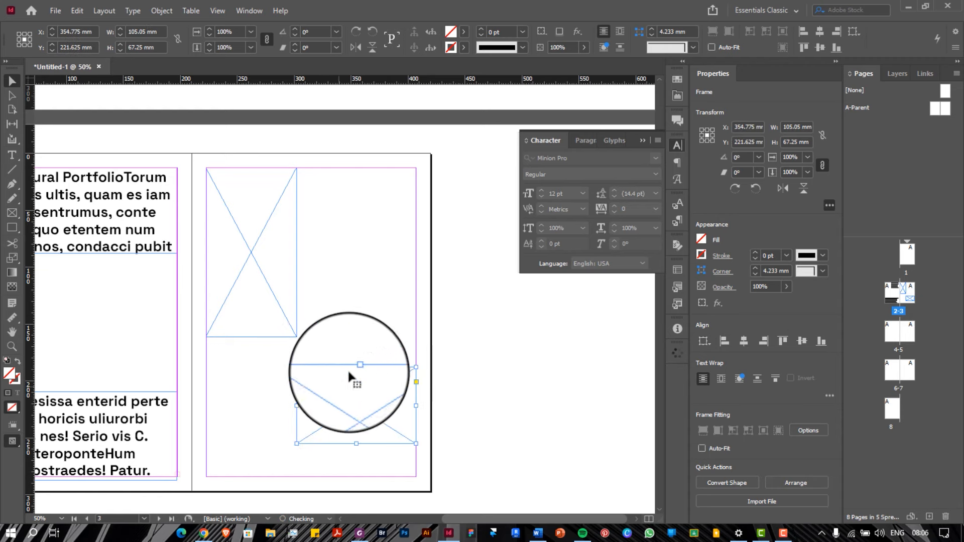
{"action": "left_click_drag", "start_coordinate": [356, 369], "coordinate": [355, 374]}
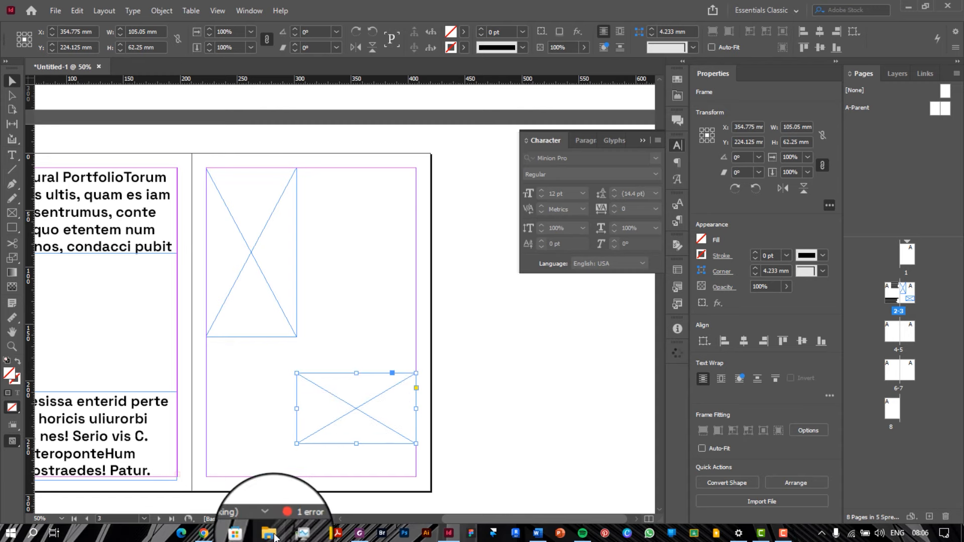
{"action": "left_click", "coordinate": [275, 537]}
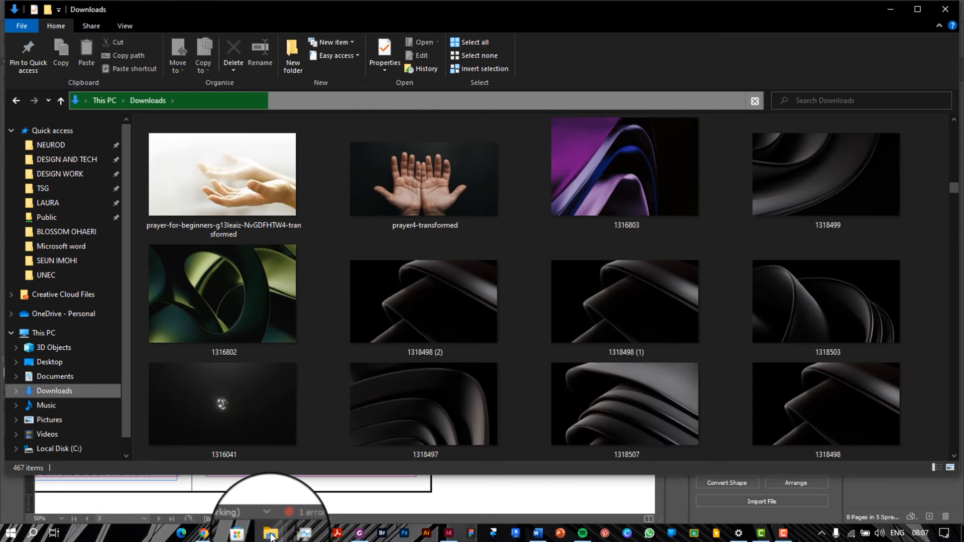
Pick image 1318497 in Downloads and minimize both Explorer windows
{"action": "left_click", "coordinate": [467, 403]}
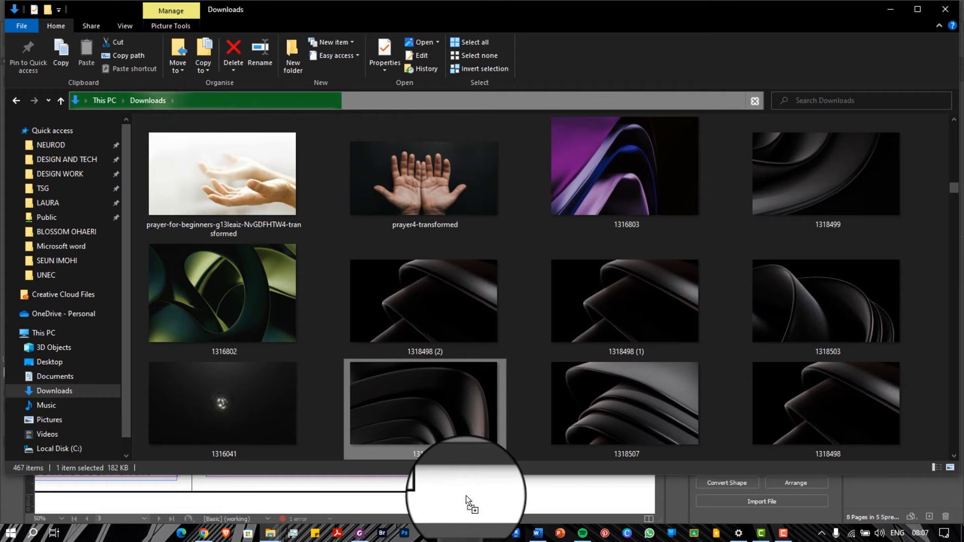
{"action": "left_click", "coordinate": [890, 12]}
{"action": "left_click", "coordinate": [892, 11]}
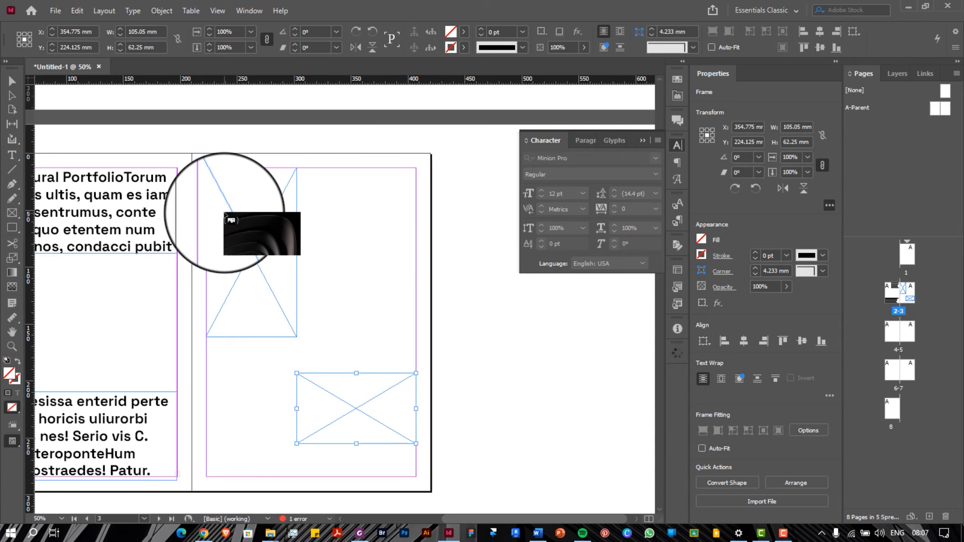
Place image 1318497 in the tall frame and nudge it upward within the frame
{"action": "left_click", "coordinate": [226, 216]}
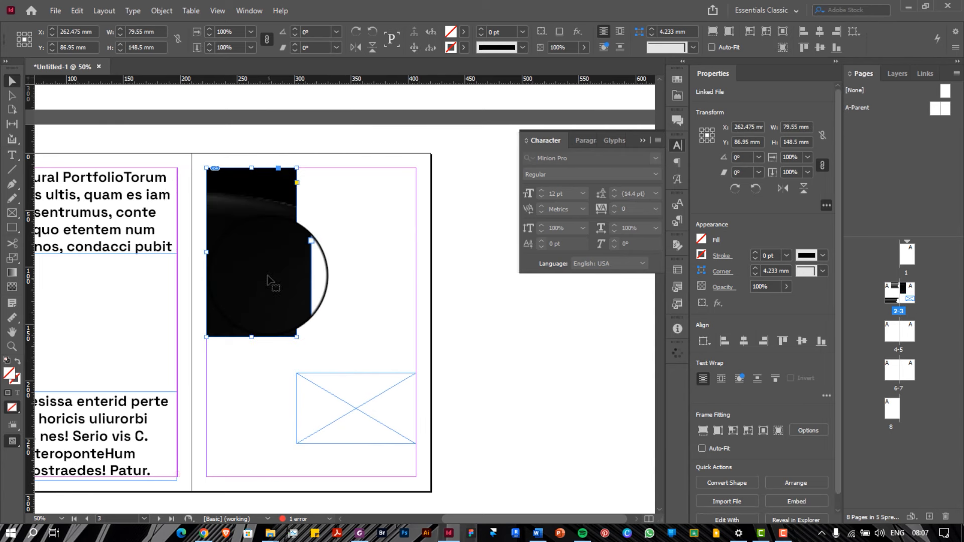
{"action": "left_click_drag", "start_coordinate": [267, 274], "coordinate": [258, 256]}
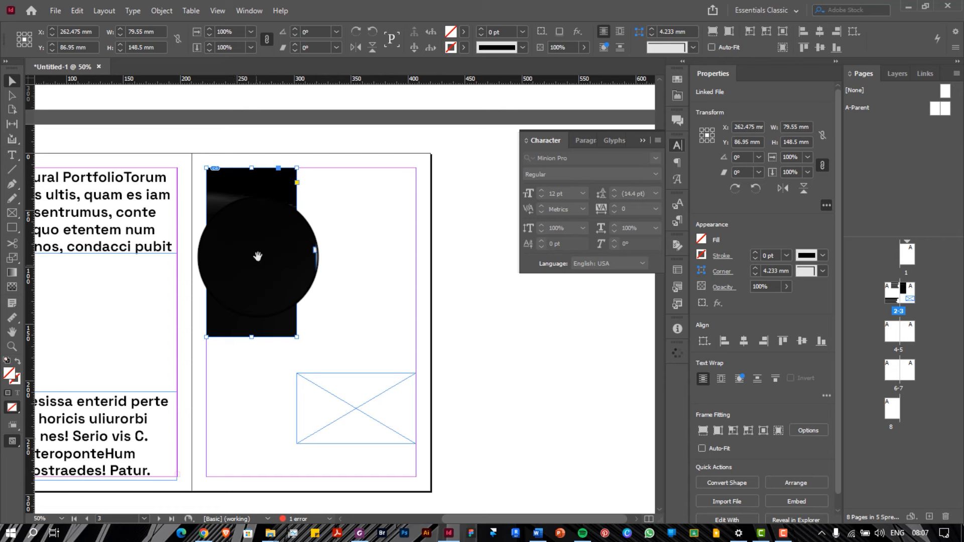
{"action": "mouse_move", "coordinate": [258, 260]}
{"action": "left_mouse_down"}
{"action": "mouse_move", "coordinate": [252, 254]}
{"action": "mouse_move", "coordinate": [340, 254]}
{"action": "mouse_move", "coordinate": [250, 244]}
{"action": "mouse_move", "coordinate": [338, 422]}
{"action": "mouse_move", "coordinate": [257, 284]}
{"action": "mouse_move", "coordinate": [257, 248]}
{"action": "left_mouse_up"}
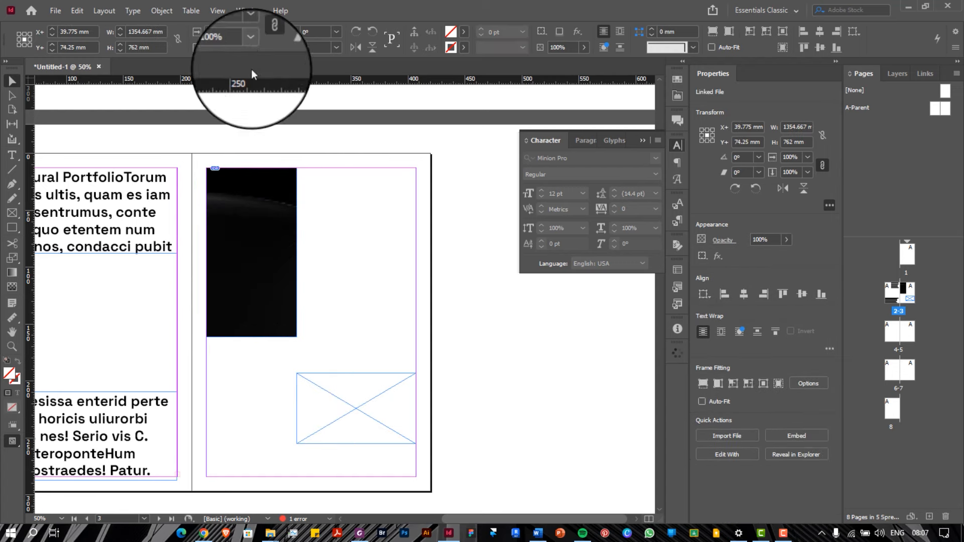
Scale the dark image to 25% and shrink it from its bottom and top edges
{"action": "left_click", "coordinate": [251, 48]}
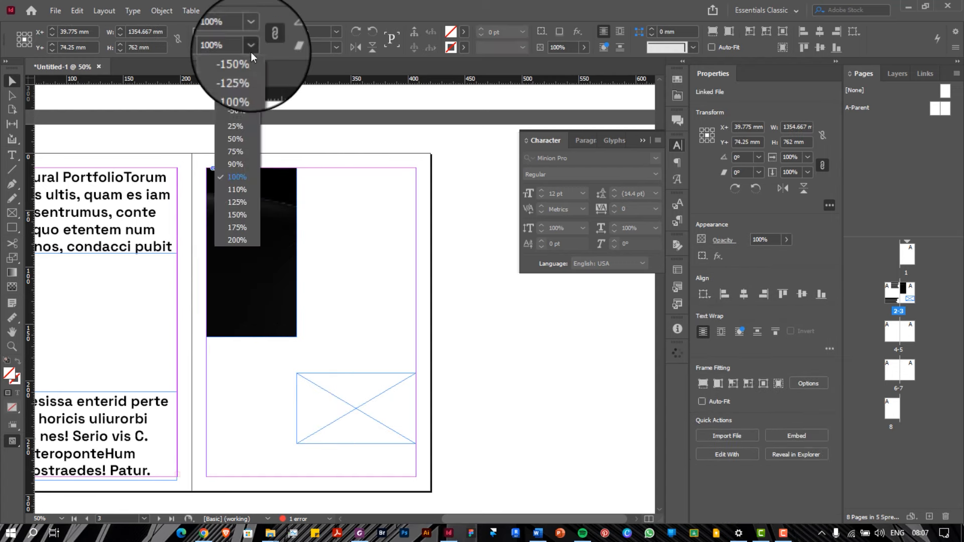
{"action": "left_click", "coordinate": [239, 126]}
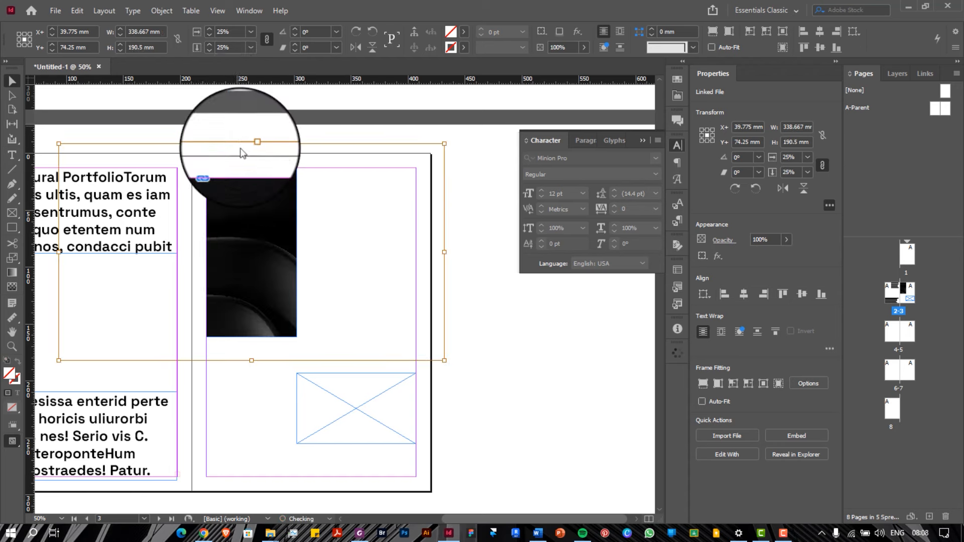
{"action": "left_click_drag", "start_coordinate": [252, 359], "coordinate": [252, 337]}
{"action": "left_click_drag", "start_coordinate": [252, 150], "coordinate": [254, 170]}
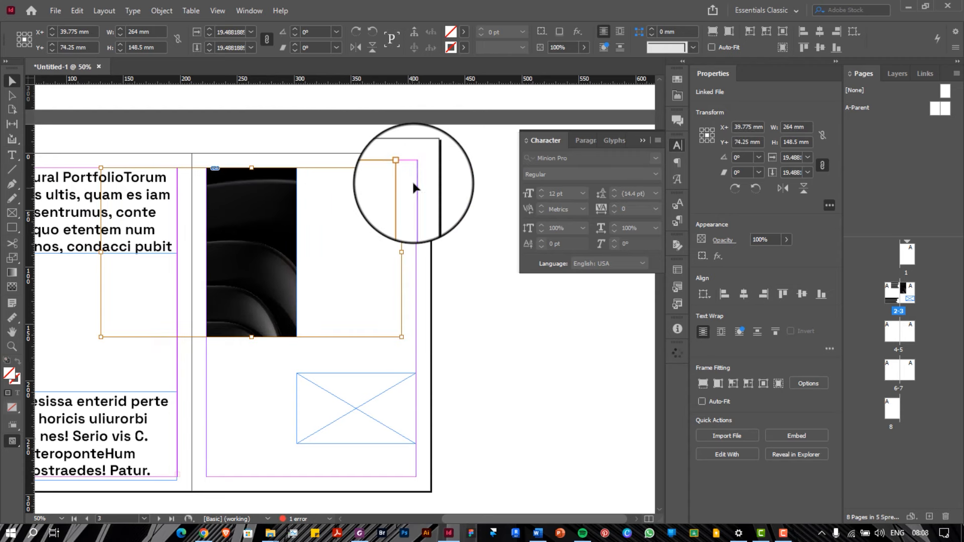
Rotate the dark image 90° and trim it from top and bottom to fit the frame
{"action": "left_click_drag", "start_coordinate": [411, 174], "coordinate": [185, 95]}
{"action": "left_click_drag", "start_coordinate": [251, 103], "coordinate": [248, 167]}
{"action": "left_click_drag", "start_coordinate": [251, 401], "coordinate": [253, 341]}
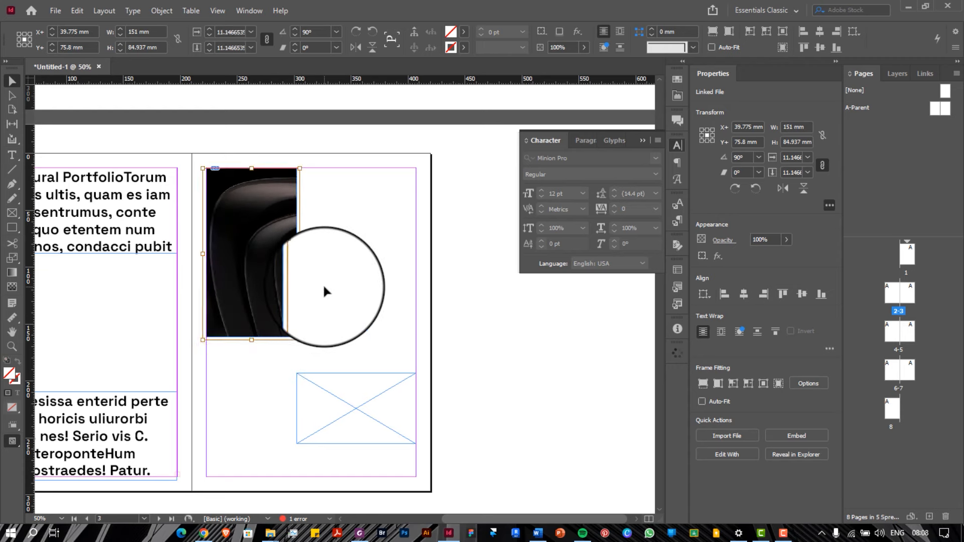
{"action": "left_click", "coordinate": [324, 283]}
{"action": "left_click", "coordinate": [326, 427]}
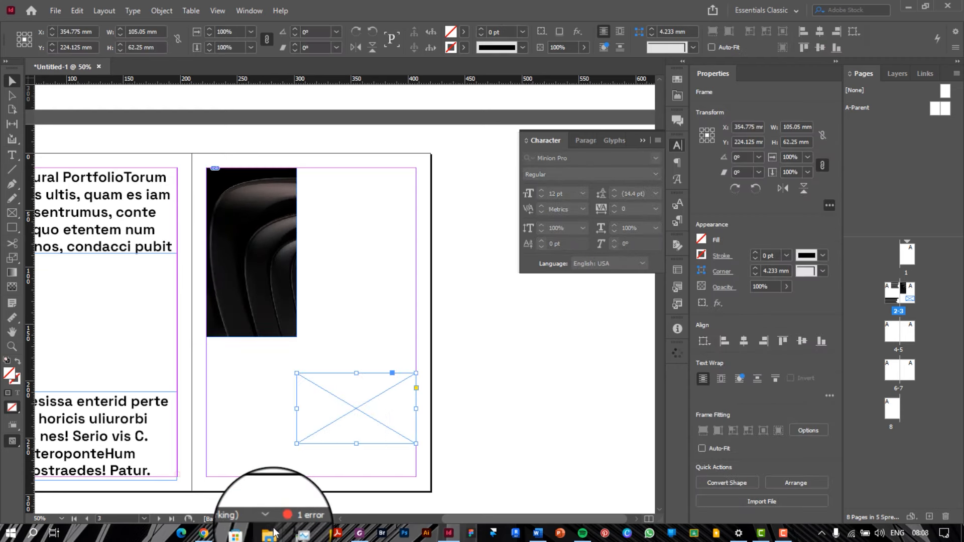
Drag the Hangzhou Marriott picture from Downloads into InDesign, then undo the misplaced drop
{"action": "mouse_move", "coordinate": [274, 532]}
{"action": "left_click", "coordinate": [336, 503]}
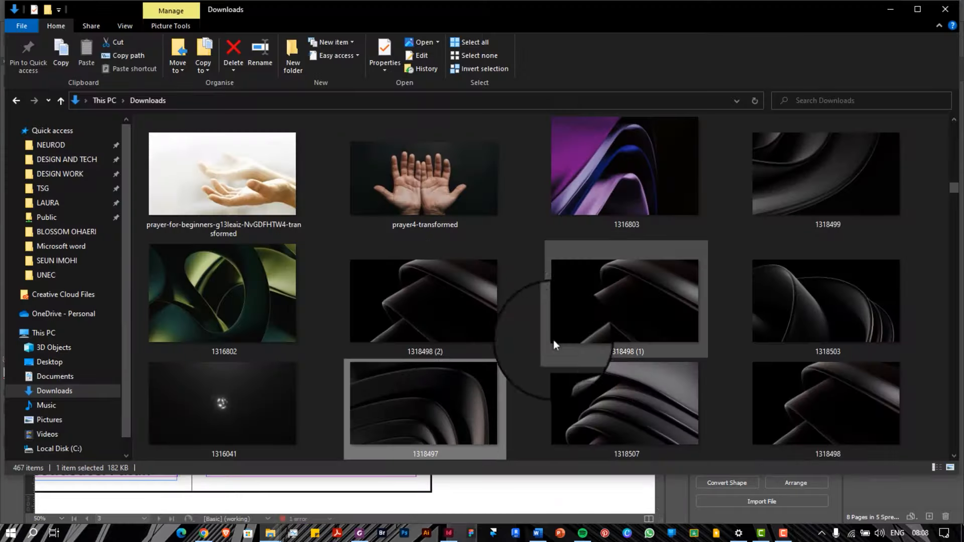
{"action": "scroll", "coordinate": [573, 325], "scroll_direction": "down", "scroll_amount": 5}
{"action": "scroll", "coordinate": [574, 324], "scroll_direction": "up", "scroll_amount": 8}
{"action": "left_click", "coordinate": [601, 221]}
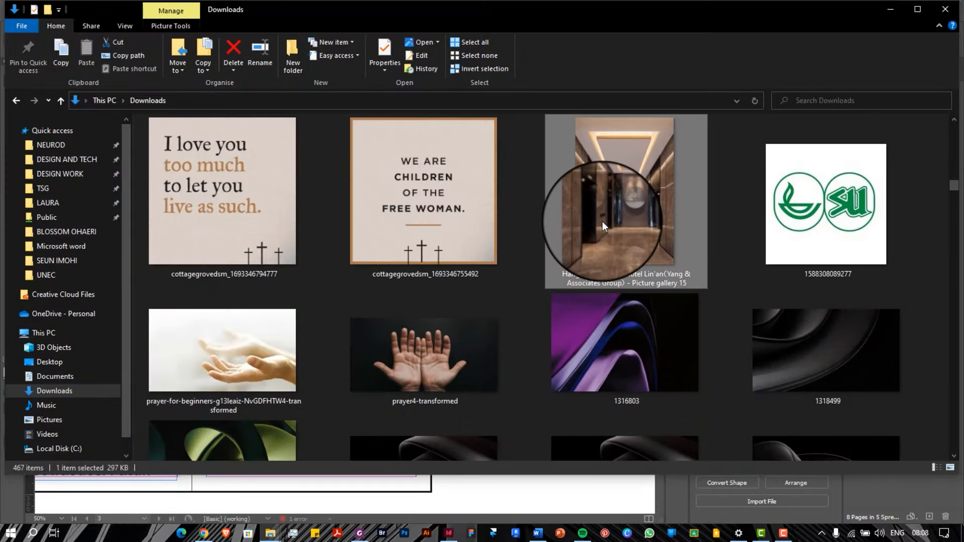
{"action": "scroll", "coordinate": [602, 221], "scroll_direction": "up", "scroll_amount": 3}
{"action": "scroll", "coordinate": [601, 222], "scroll_direction": "down", "scroll_amount": 2}
{"action": "left_click_drag", "start_coordinate": [607, 229], "coordinate": [362, 487]}
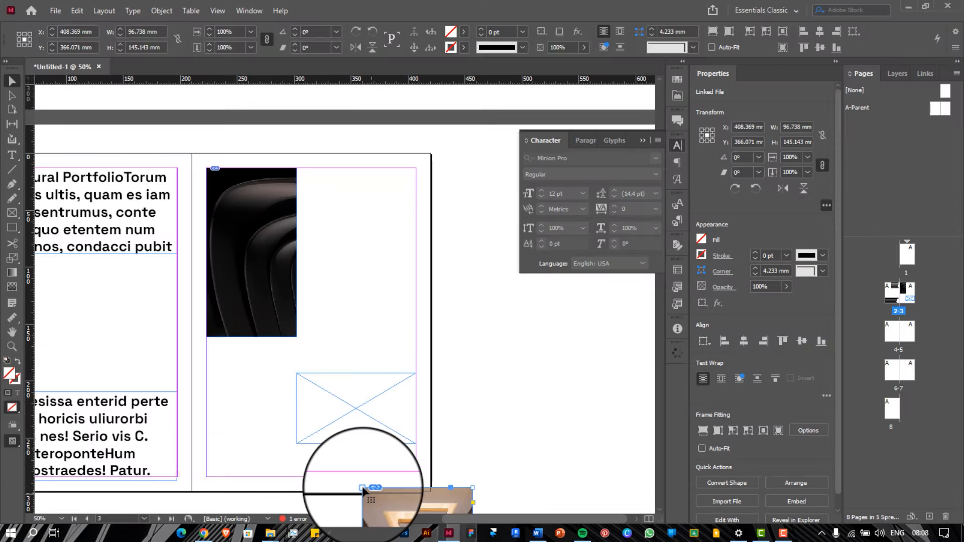
{"action": "key", "text": "ctrl+z"}
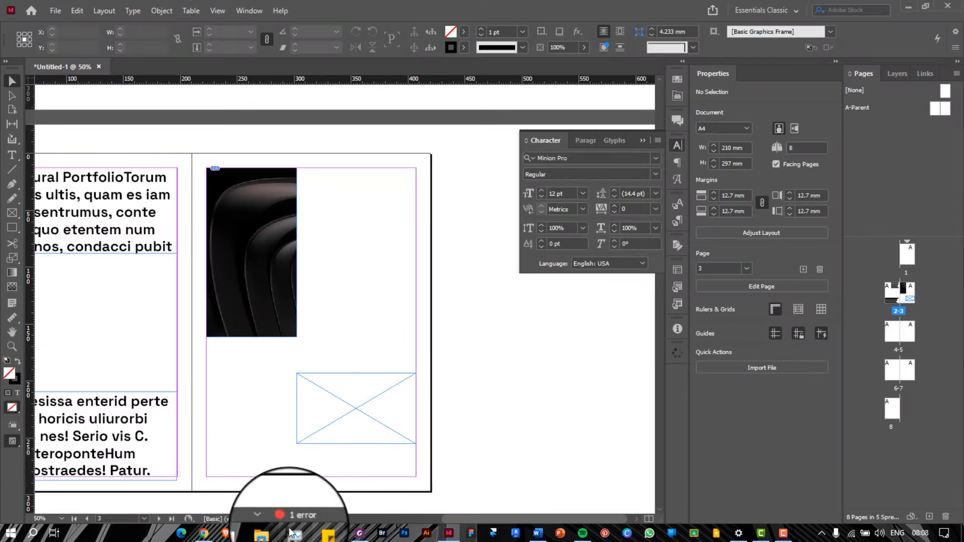
Snap the Downloads window to the right half and drag the hotel picture onto the lower-right frame
{"action": "mouse_move", "coordinate": [271, 536]}
{"action": "left_click", "coordinate": [300, 487]}
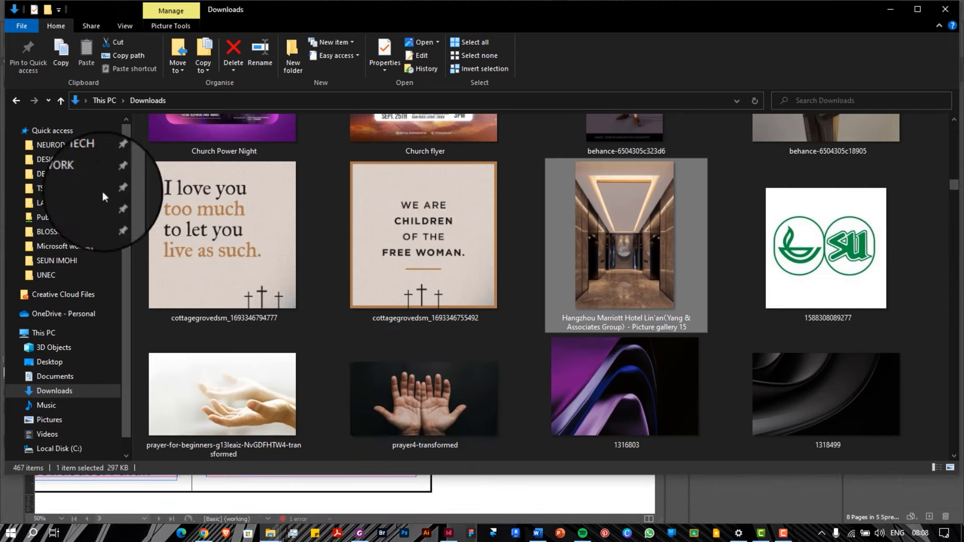
{"action": "key", "text": "super+Right"}
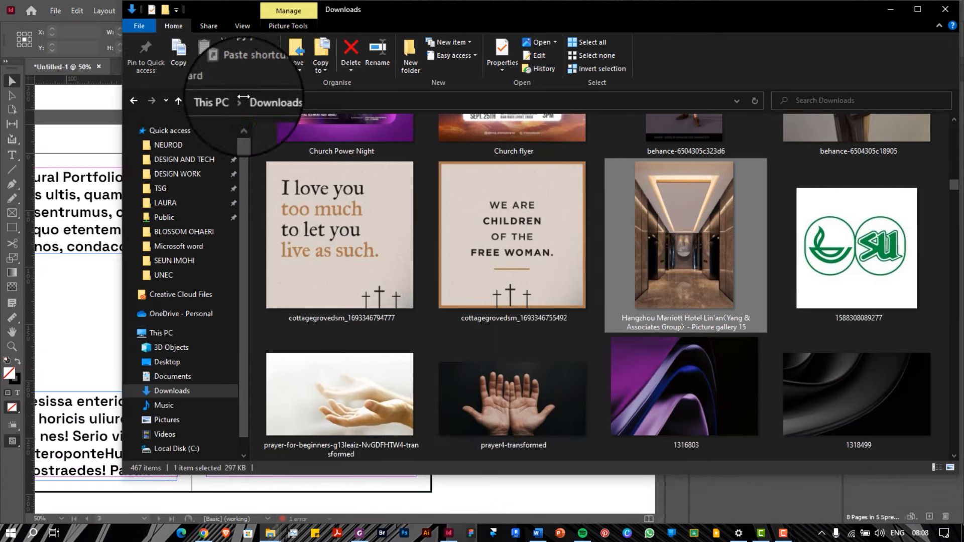
{"action": "scroll", "coordinate": [627, 284], "scroll_direction": "down", "scroll_amount": 5}
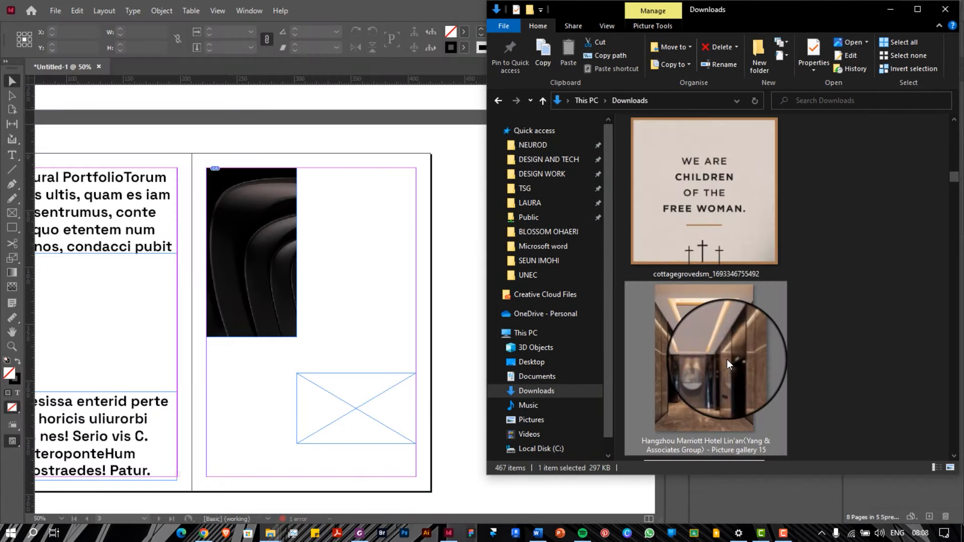
{"action": "left_click_drag", "start_coordinate": [727, 359], "coordinate": [299, 409]}
Drop the hotel picture into the lower-right frame, undo the stretch, and fit it to the frame
{"action": "left_click", "coordinate": [352, 411]}
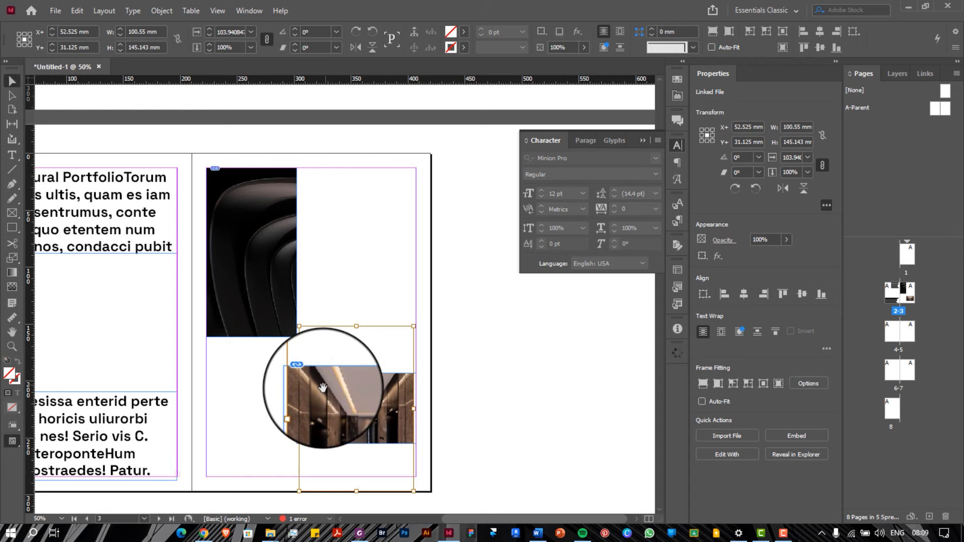
{"action": "key", "text": "ctrl+z"}
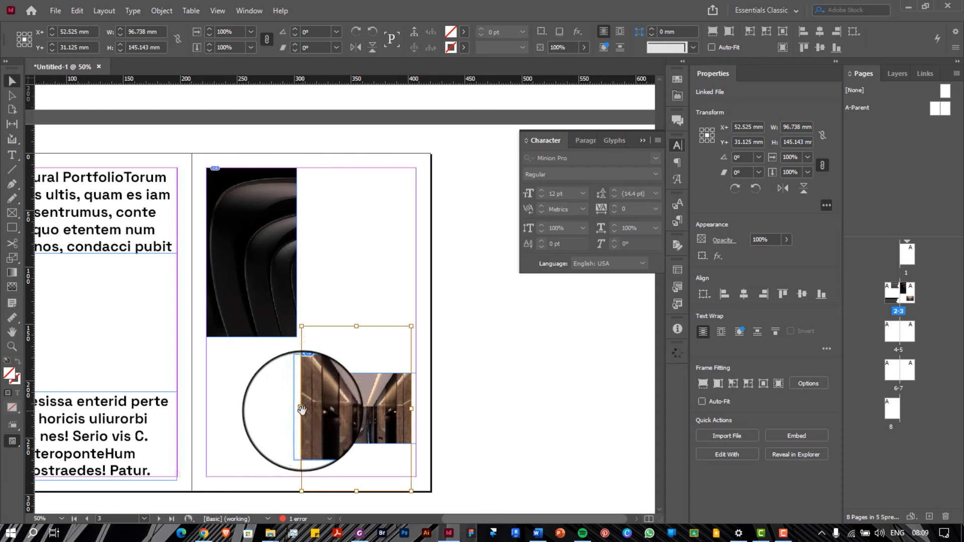
{"action": "left_click_drag", "start_coordinate": [301, 411], "coordinate": [297, 410]}
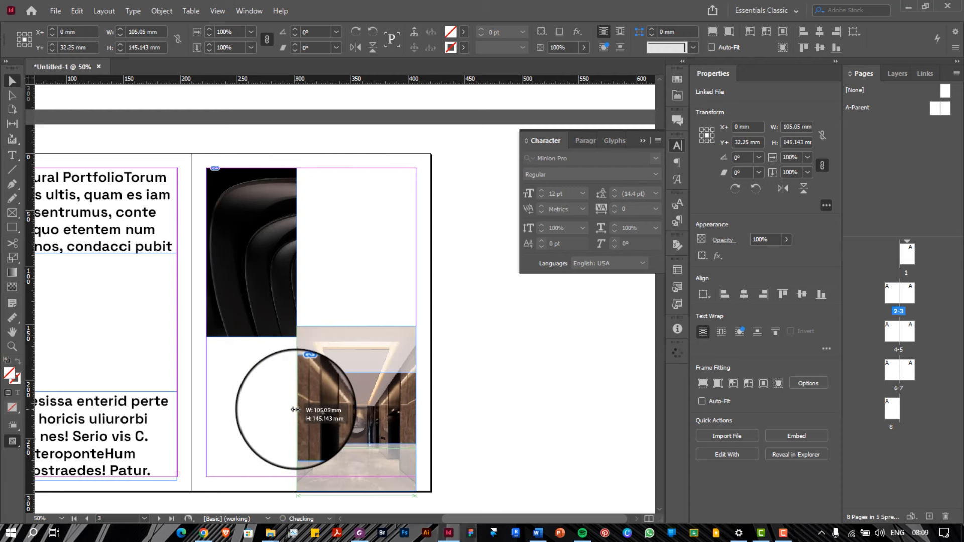
{"action": "left_click", "coordinate": [348, 272]}
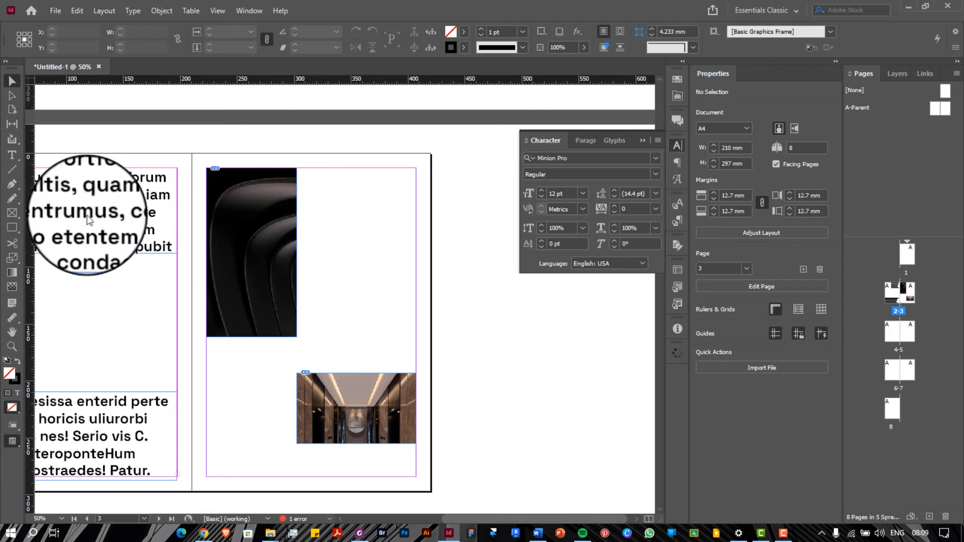
Draw a 73.5 × 69 mm empty frame beside the dark image, then scroll to spread 4–5
{"action": "left_click", "coordinate": [12, 212]}
{"action": "mouse_move", "coordinate": [328, 206]}
{"action": "left_mouse_down"}
{"action": "mouse_move", "coordinate": [390, 252]}
{"action": "mouse_move", "coordinate": [412, 284]}
{"action": "left_mouse_up"}
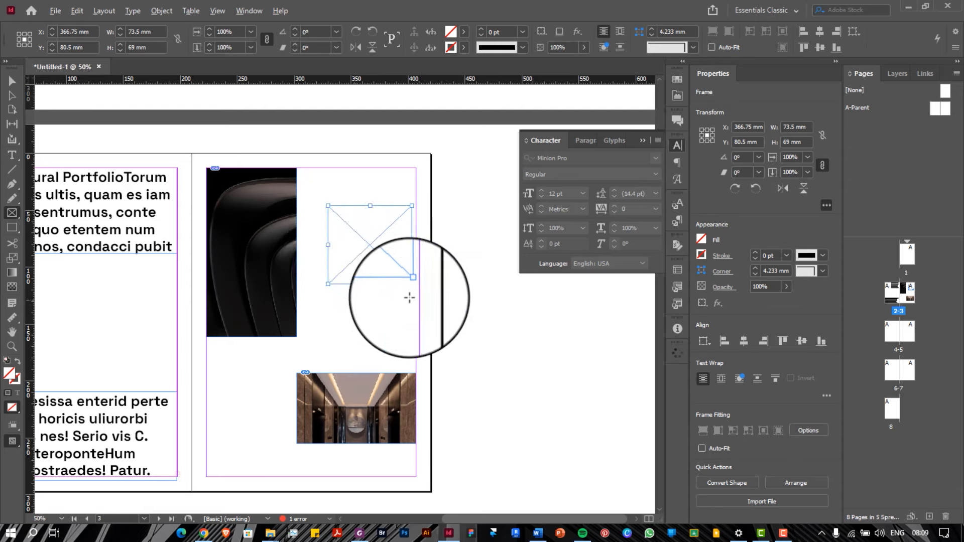
{"action": "scroll", "coordinate": [410, 298], "scroll_direction": "down", "scroll_amount": 1}
{"action": "scroll", "coordinate": [417, 304], "scroll_direction": "up", "scroll_amount": 2}
{"action": "scroll", "coordinate": [418, 304], "scroll_direction": "right", "scroll_amount": 5}
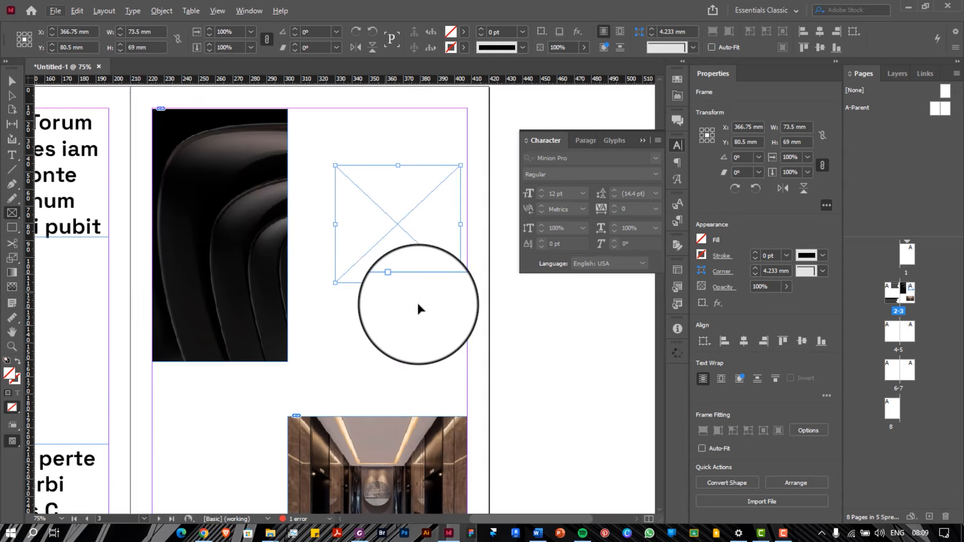
{"action": "scroll", "coordinate": [418, 304], "scroll_direction": "down", "scroll_amount": 1}
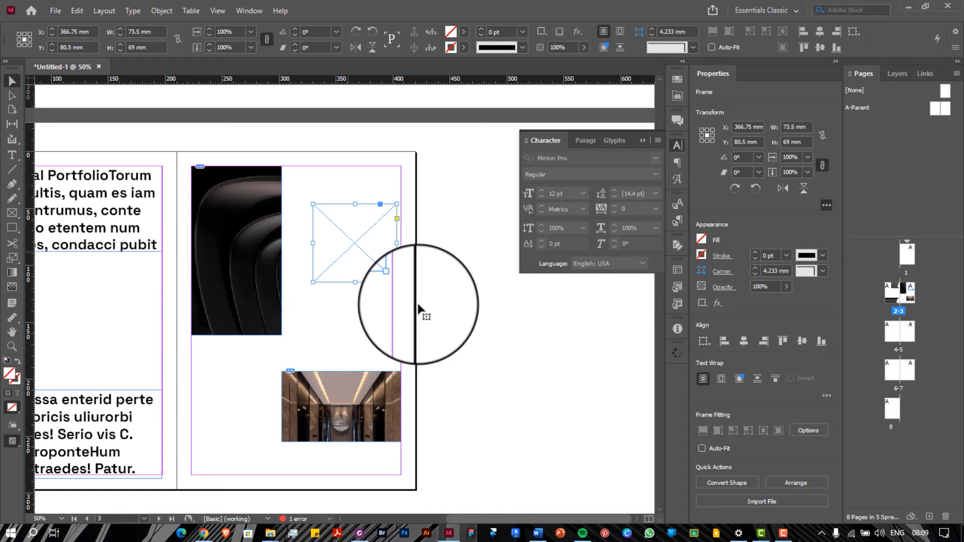
{"action": "scroll", "coordinate": [418, 308], "scroll_direction": "down", "scroll_amount": 3}
Draw a closed egg-shaped 116.792 × 126.845 mm Pen path on page 5 and select it
{"action": "scroll", "coordinate": [418, 305], "scroll_direction": "down", "scroll_amount": 3}
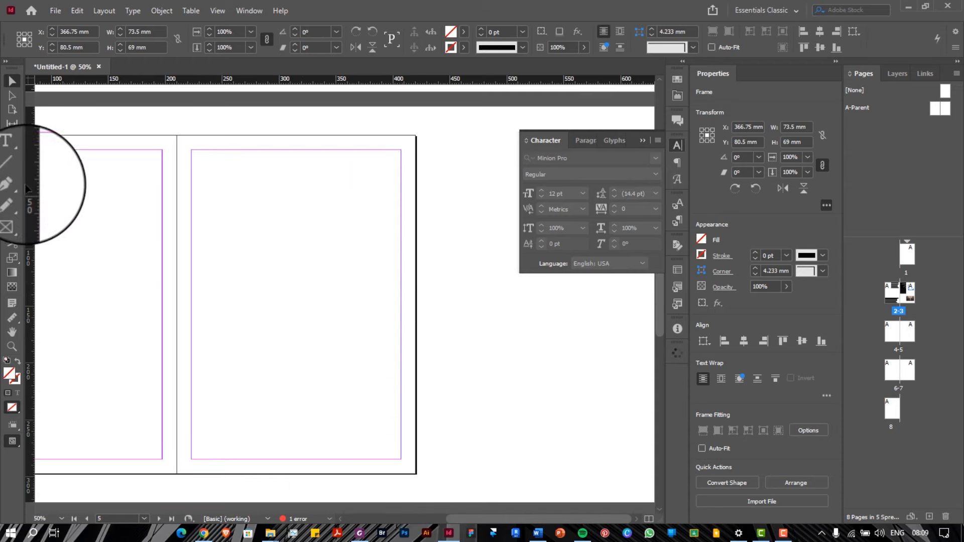
{"action": "left_click", "coordinate": [16, 182]}
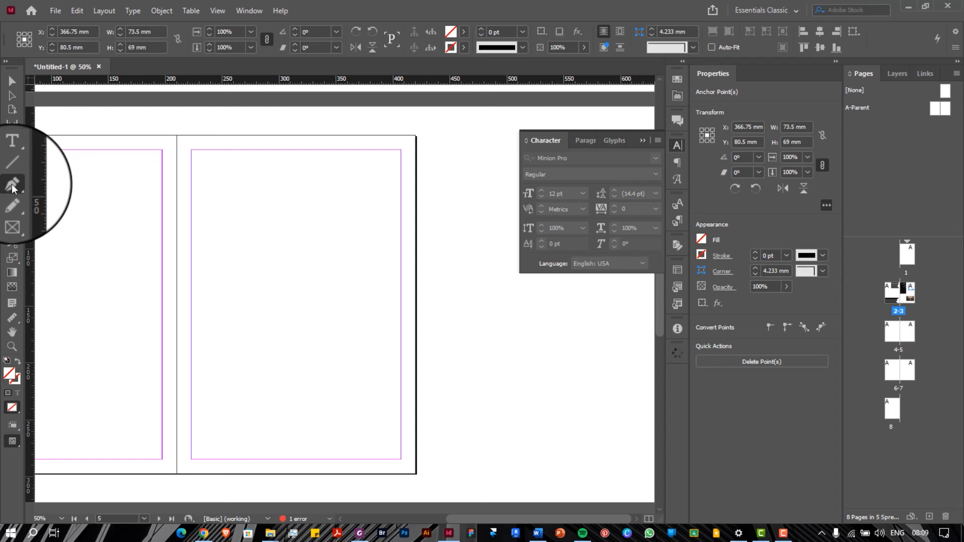
{"action": "scroll", "coordinate": [112, 219], "scroll_direction": "left", "scroll_amount": 3}
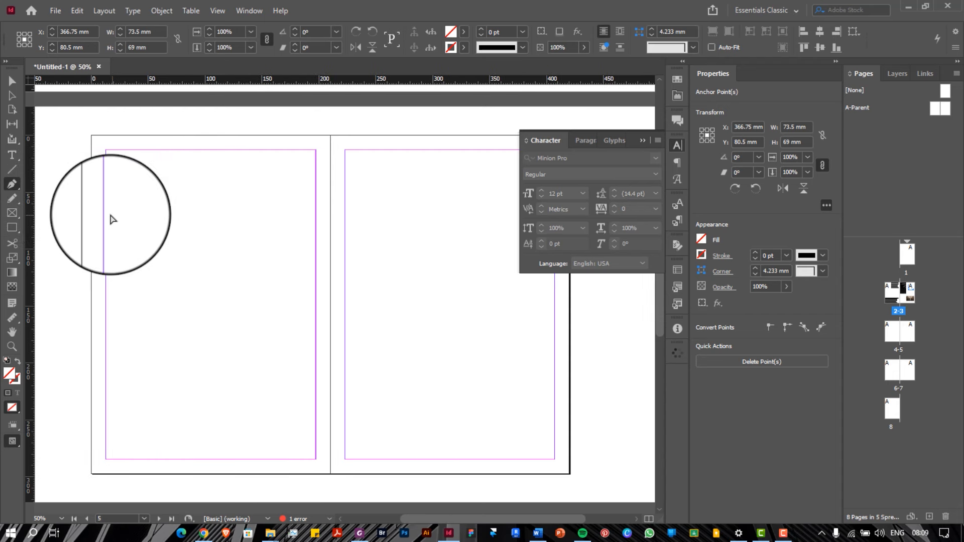
{"action": "scroll", "coordinate": [183, 230], "scroll_direction": "right", "scroll_amount": 1}
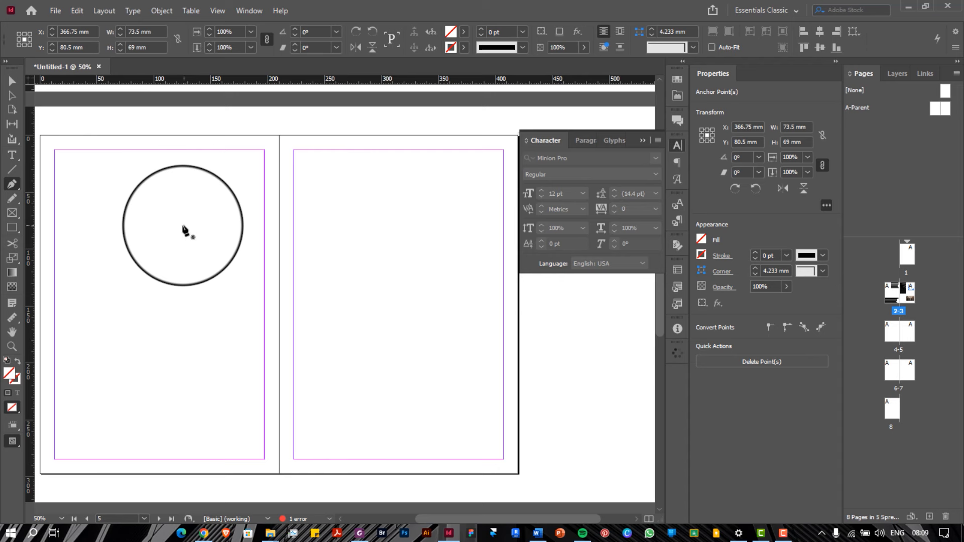
{"action": "scroll", "coordinate": [183, 230], "scroll_direction": "right", "scroll_amount": 2}
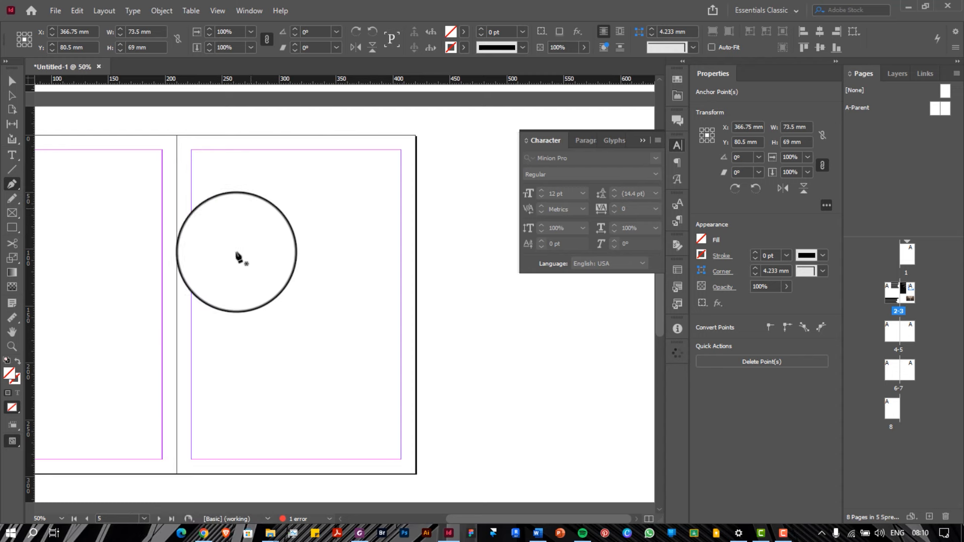
{"action": "left_click_drag", "start_coordinate": [247, 190], "coordinate": [212, 194]}
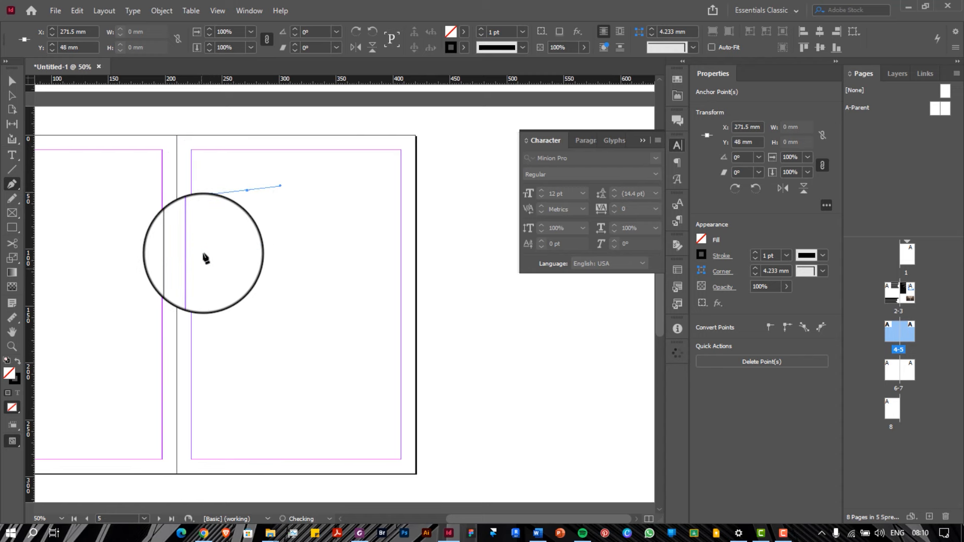
{"action": "left_click_drag", "start_coordinate": [203, 255], "coordinate": [213, 297]}
{"action": "left_click_drag", "start_coordinate": [284, 331], "coordinate": [336, 343]}
{"action": "left_click_drag", "start_coordinate": [334, 281], "coordinate": [329, 223]}
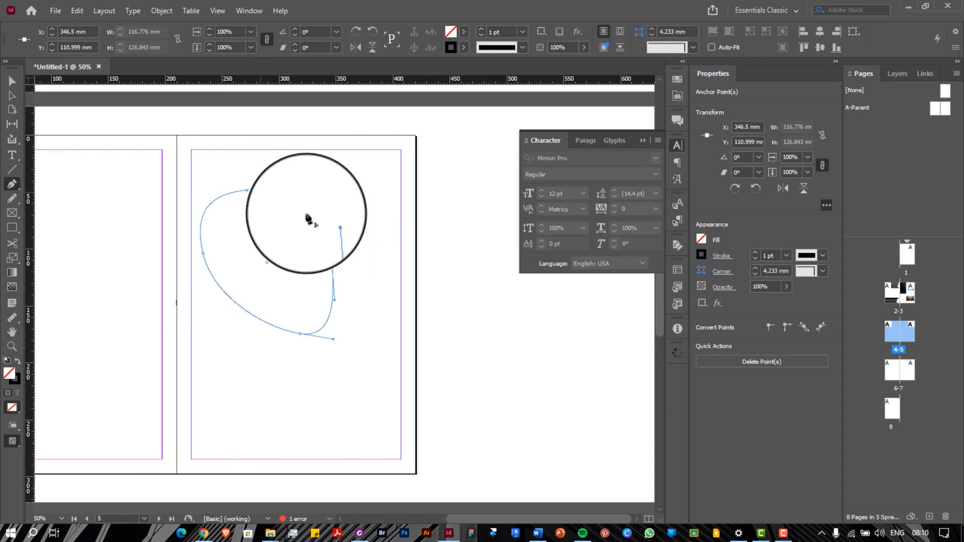
{"action": "left_click_drag", "start_coordinate": [243, 193], "coordinate": [275, 191]}
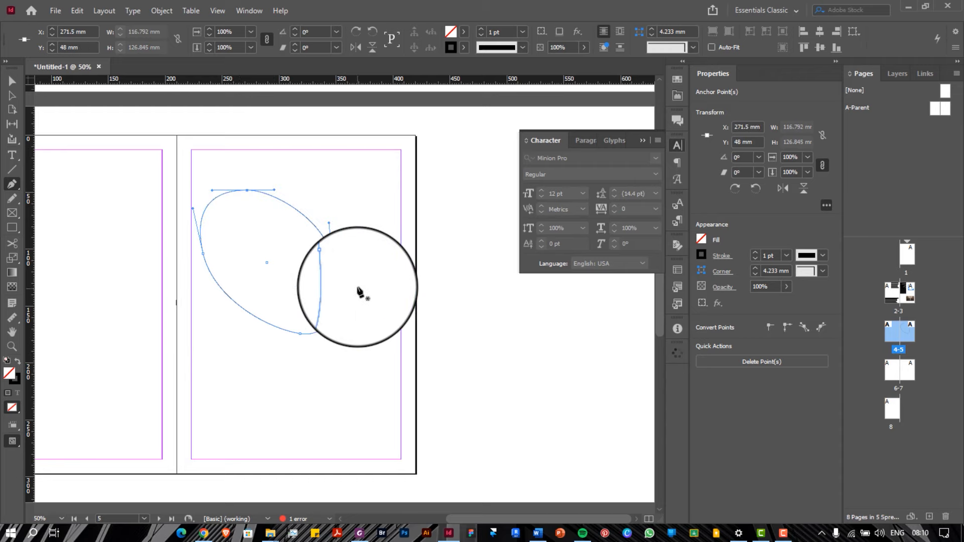
{"action": "mouse_move", "coordinate": [269, 535]}
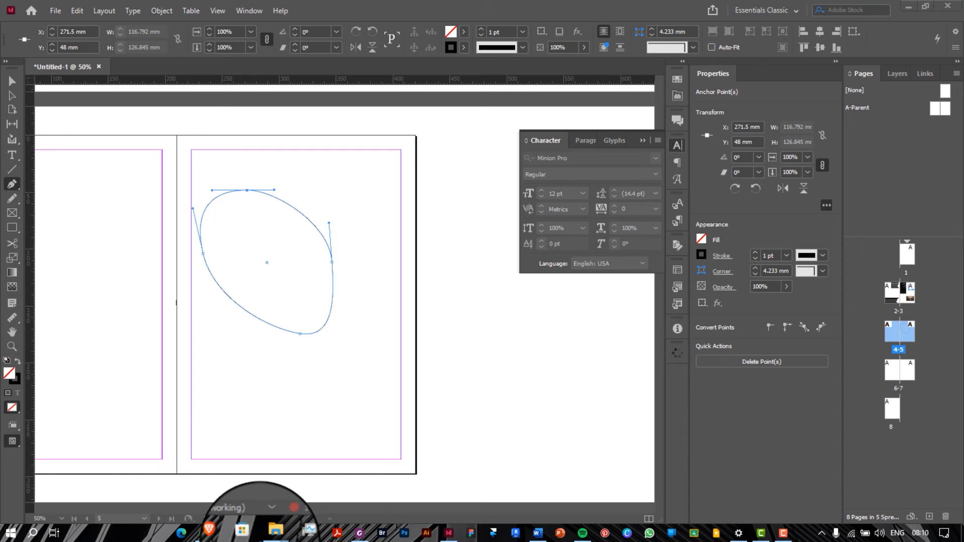
{"action": "left_click", "coordinate": [12, 81]}
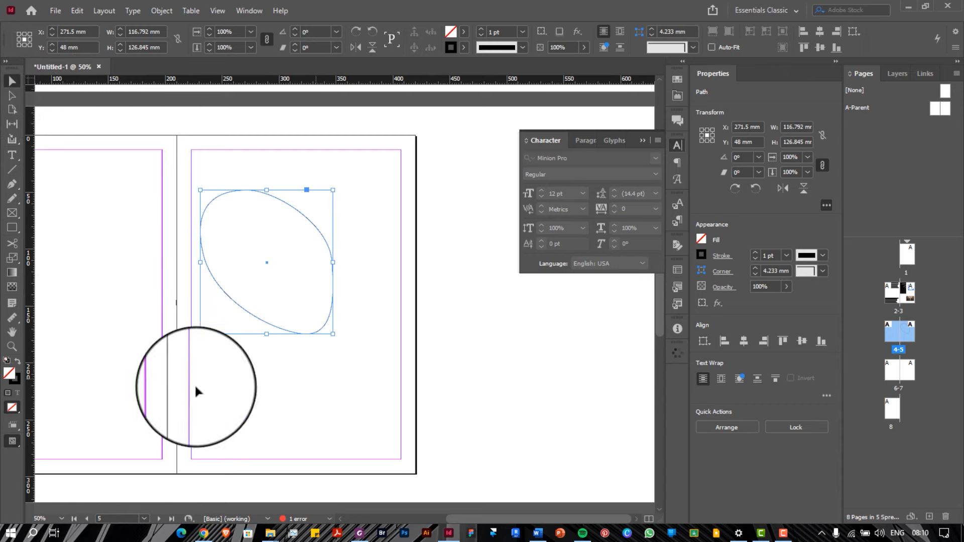
Place the hotel hallway photo into the egg-shaped path and enlarge it to cover the shape
{"action": "left_click", "coordinate": [334, 485]}
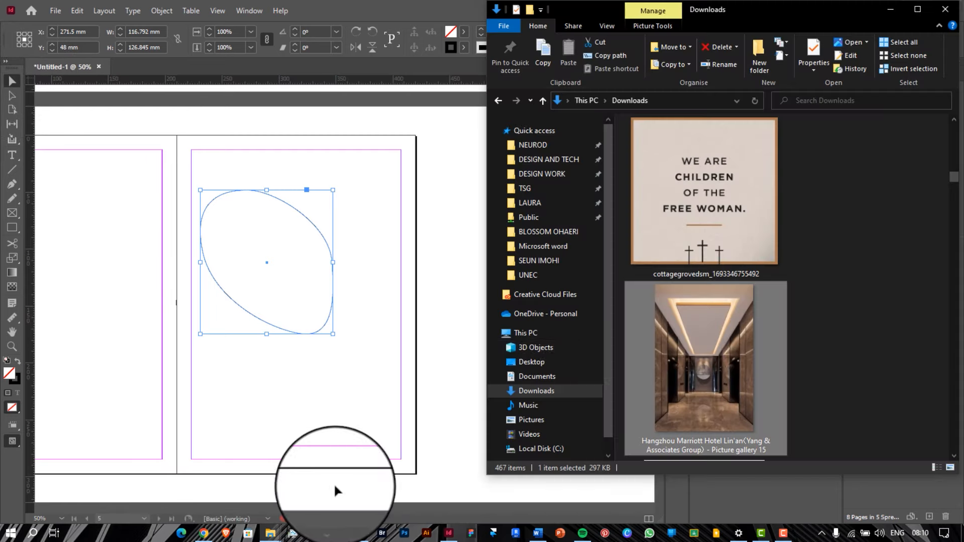
{"action": "left_click_drag", "start_coordinate": [685, 339], "coordinate": [267, 262]}
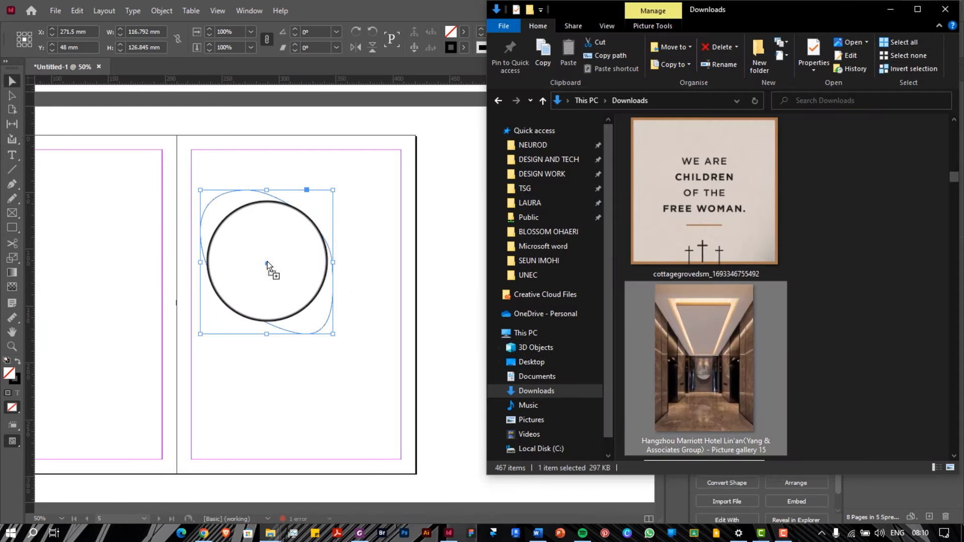
{"action": "left_click", "coordinate": [266, 260]}
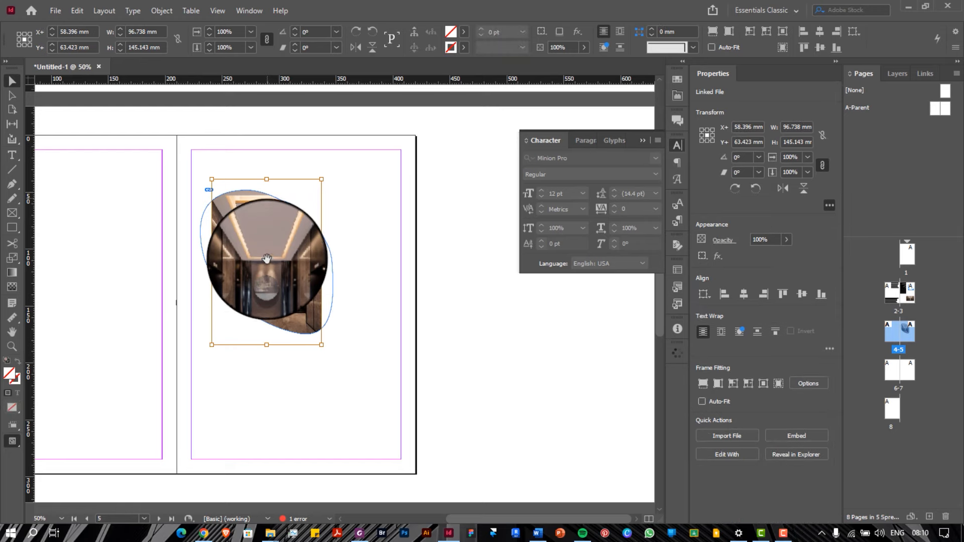
{"action": "left_click_drag", "start_coordinate": [266, 180], "coordinate": [266, 160]}
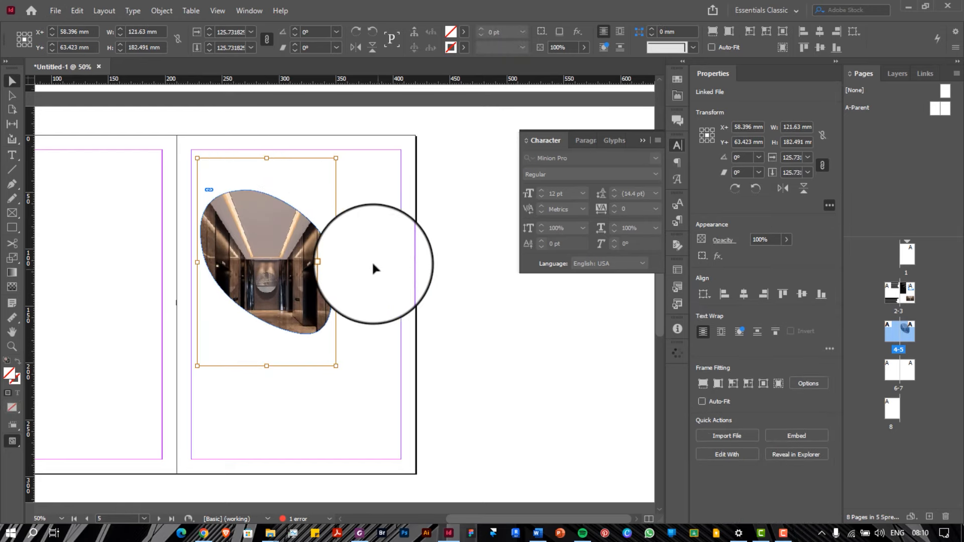
Select the shaped photo frame and scroll back to spread 2–3
{"action": "left_click", "coordinate": [372, 261]}
{"action": "left_click", "coordinate": [302, 285]}
{"action": "scroll", "coordinate": [301, 285], "scroll_direction": "up", "scroll_amount": 1}
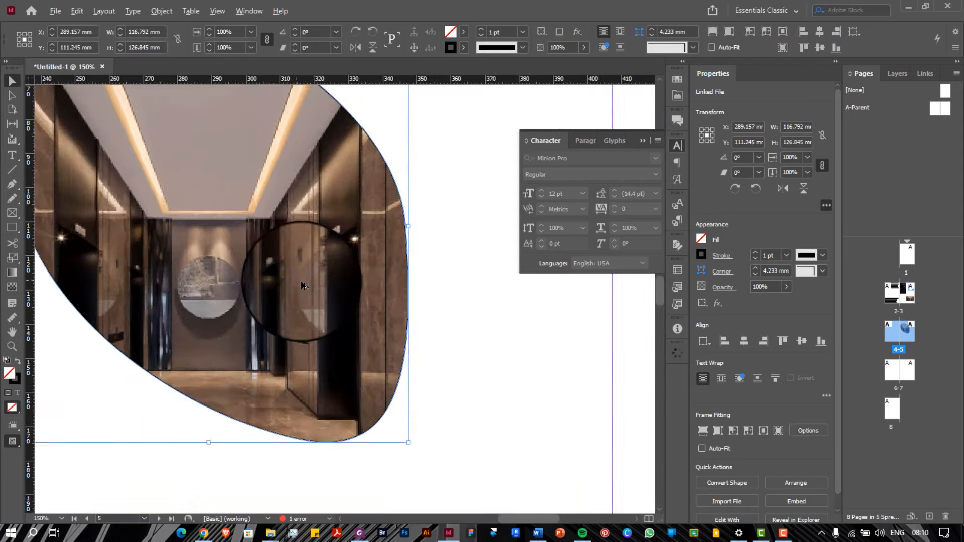
{"action": "scroll", "coordinate": [302, 283], "scroll_direction": "down", "scroll_amount": 2}
{"action": "scroll", "coordinate": [302, 283], "scroll_direction": "up", "scroll_amount": 2}
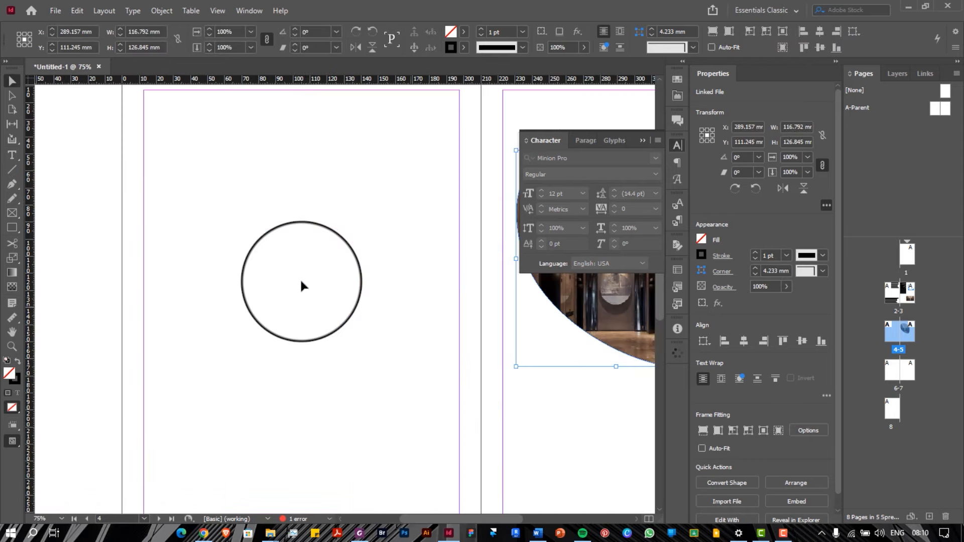
{"action": "scroll", "coordinate": [303, 283], "scroll_direction": "right", "scroll_amount": 5}
{"action": "scroll", "coordinate": [354, 284], "scroll_direction": "left", "scroll_amount": 4}
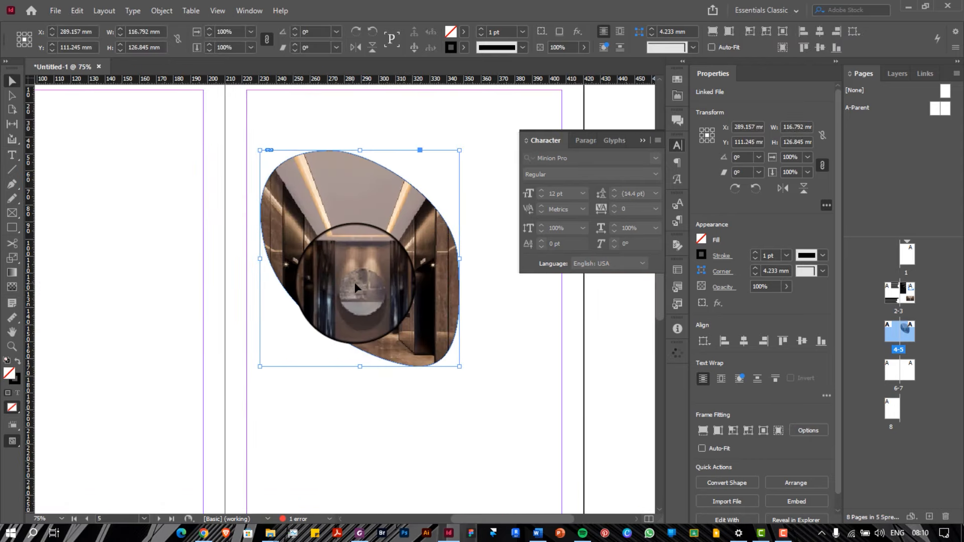
{"action": "scroll", "coordinate": [355, 286], "scroll_direction": "down", "scroll_amount": 1}
{"action": "scroll", "coordinate": [354, 284], "scroll_direction": "up", "scroll_amount": 12}
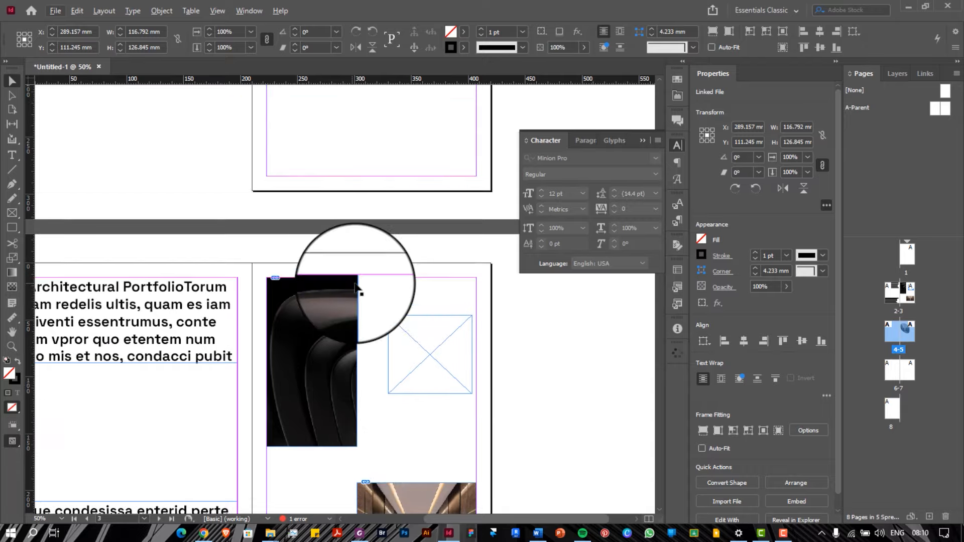
{"action": "scroll", "coordinate": [355, 287], "scroll_direction": "down", "scroll_amount": 5}
{"action": "scroll", "coordinate": [355, 287], "scroll_direction": "down", "scroll_amount": 1}
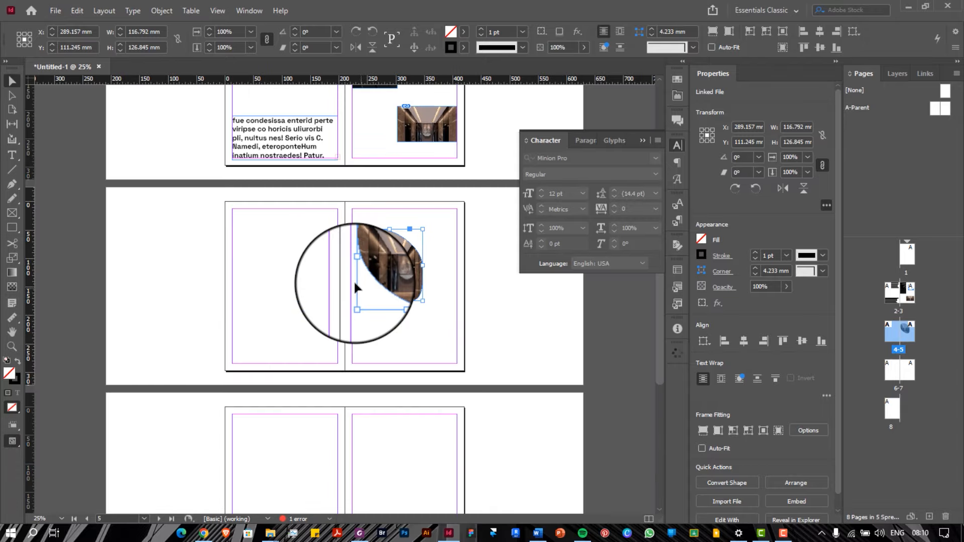
{"action": "scroll", "coordinate": [354, 286], "scroll_direction": "up", "scroll_amount": 6}
{"action": "scroll", "coordinate": [332, 291], "scroll_direction": "down", "scroll_amount": 2}
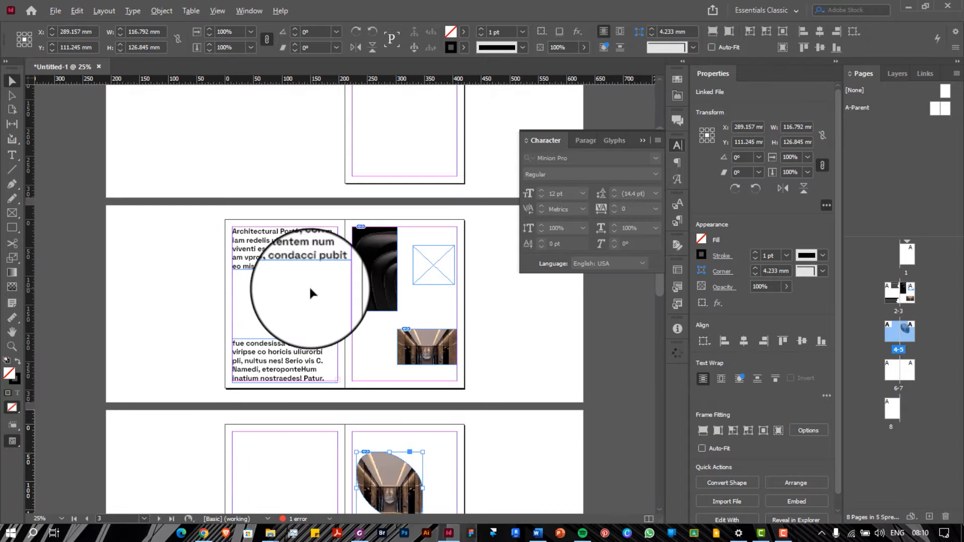
{"action": "scroll", "coordinate": [311, 289], "scroll_direction": "up", "scroll_amount": 1}
{"action": "scroll", "coordinate": [310, 290], "scroll_direction": "right", "scroll_amount": 3}
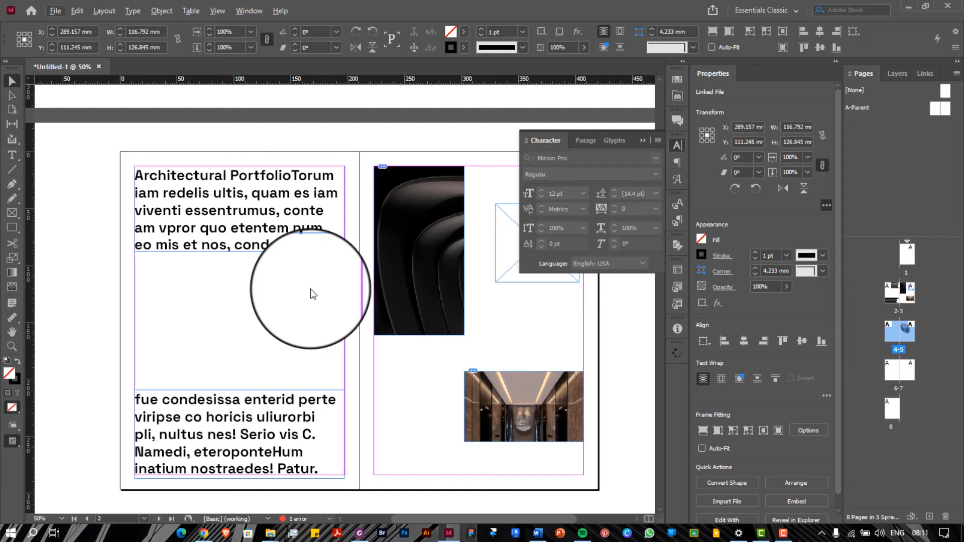
Nudge the page 2 frames and draw a new text frame between the two text blocks
{"action": "left_click", "coordinate": [186, 214]}
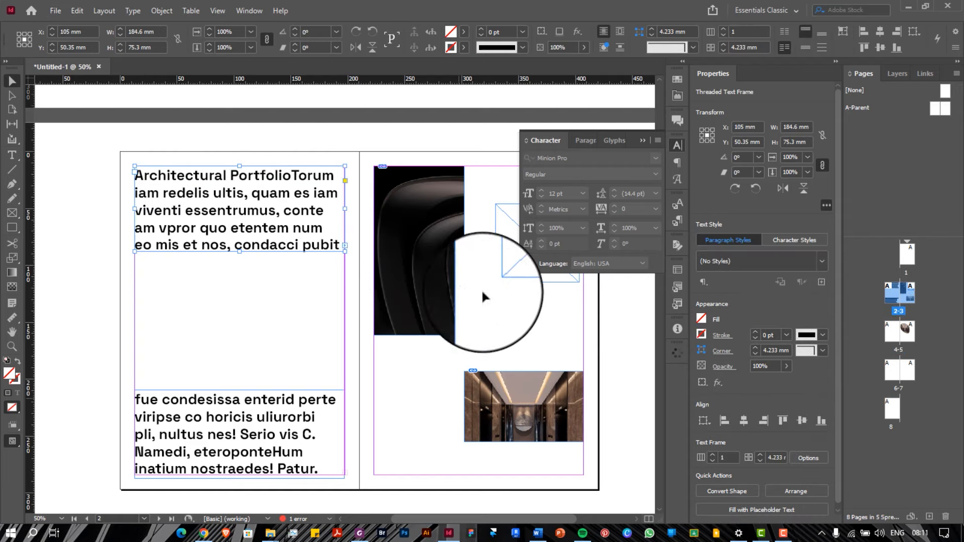
{"action": "left_click_drag", "start_coordinate": [531, 306], "coordinate": [130, 468]}
{"action": "mouse_move", "coordinate": [401, 292]}
{"action": "left_mouse_down"}
{"action": "mouse_move", "coordinate": [166, 295]}
{"action": "mouse_move", "coordinate": [251, 272]}
{"action": "mouse_move", "coordinate": [403, 300]}
{"action": "left_mouse_up"}
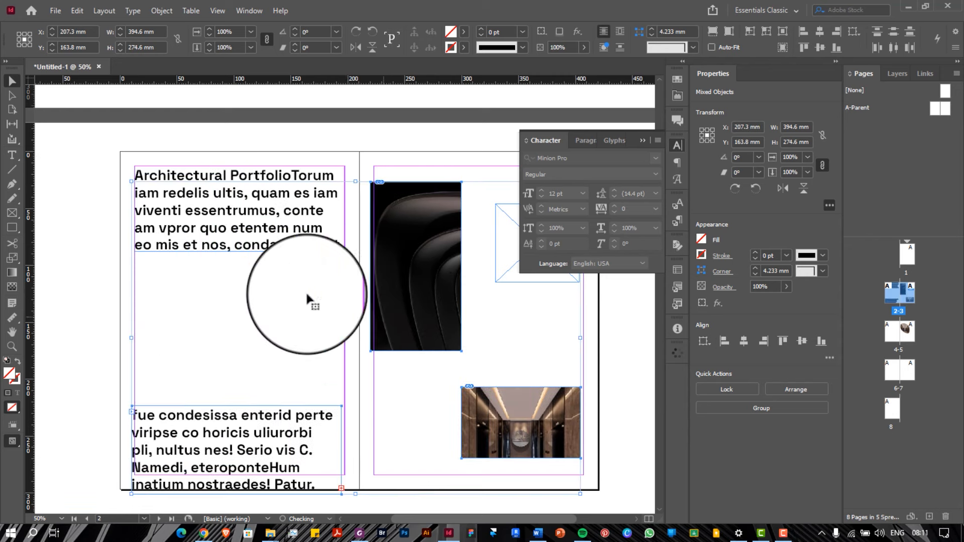
{"action": "left_click", "coordinate": [245, 291]}
{"action": "left_click", "coordinate": [12, 156]}
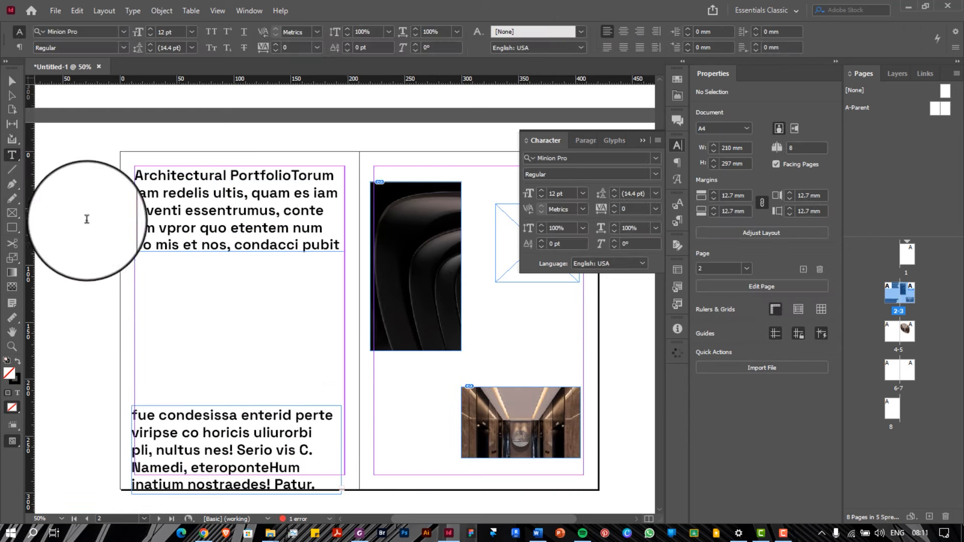
{"action": "left_click_drag", "start_coordinate": [143, 276], "coordinate": [294, 361]}
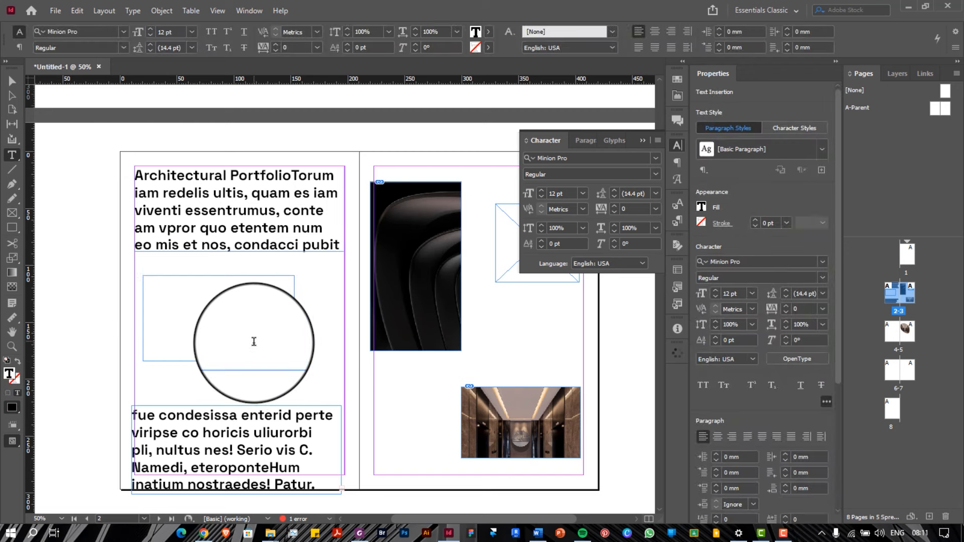
{"action": "key", "text": "Escape"}
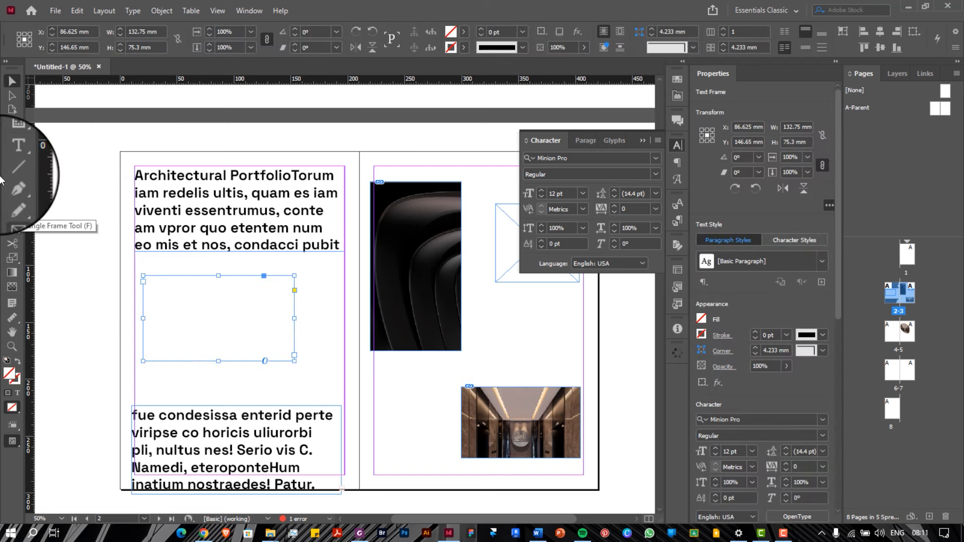
Move the empty placeholder frame and the hallway image up and left
{"action": "left_click", "coordinate": [17, 189]}
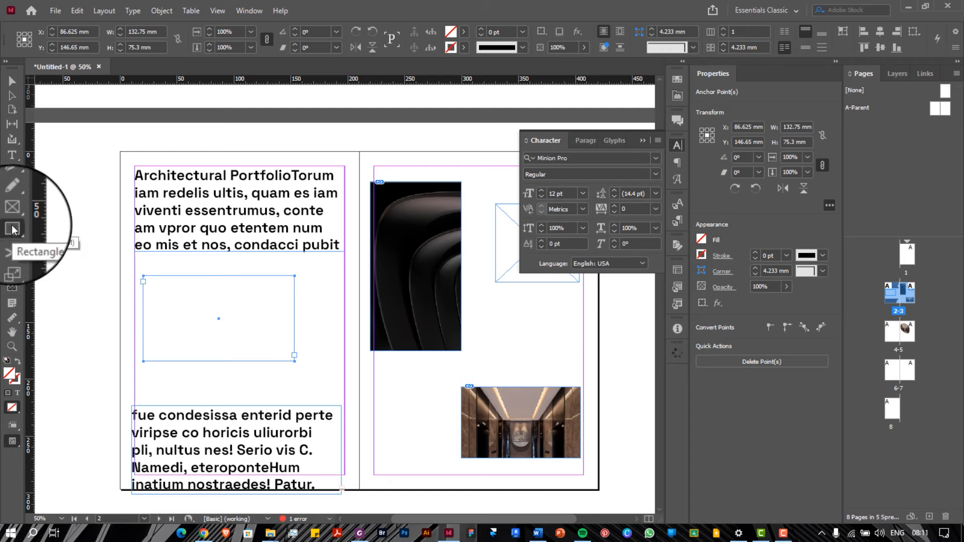
{"action": "left_click", "coordinate": [12, 229]}
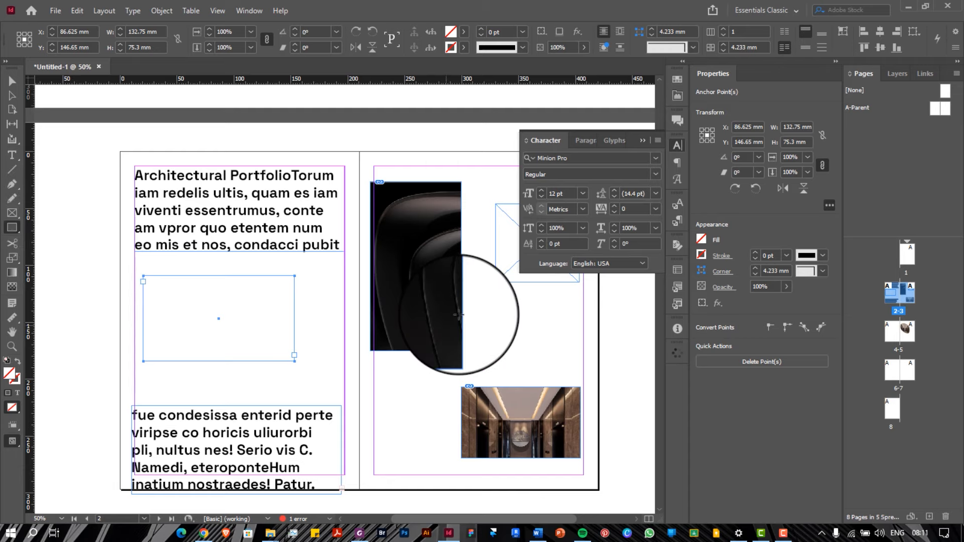
{"action": "key", "text": "v"}
{"action": "left_click_drag", "start_coordinate": [499, 269], "coordinate": [485, 334]}
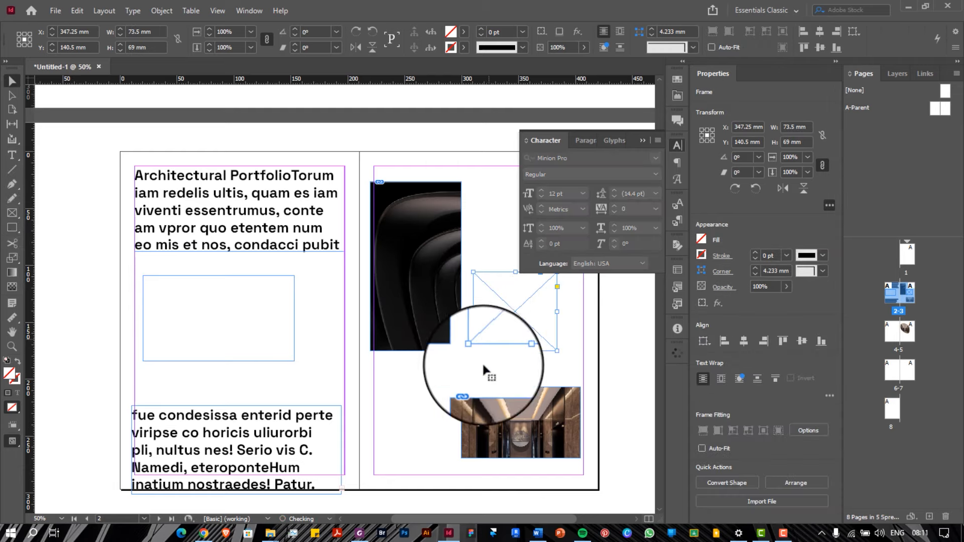
{"action": "left_click", "coordinate": [479, 387]}
{"action": "left_click_drag", "start_coordinate": [479, 387], "coordinate": [442, 349]}
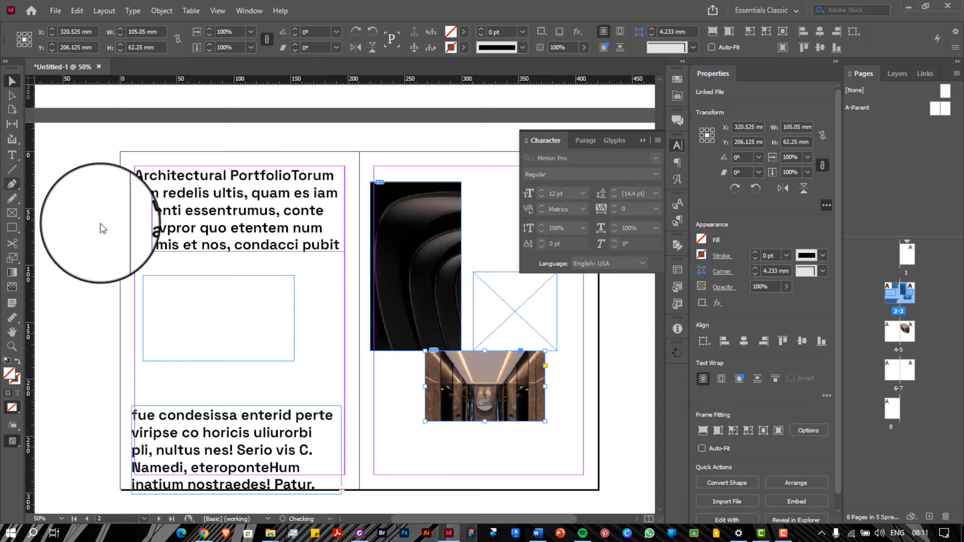
Marquee-select every frame on spread 2–3 and delete them
{"action": "left_click", "coordinate": [14, 185]}
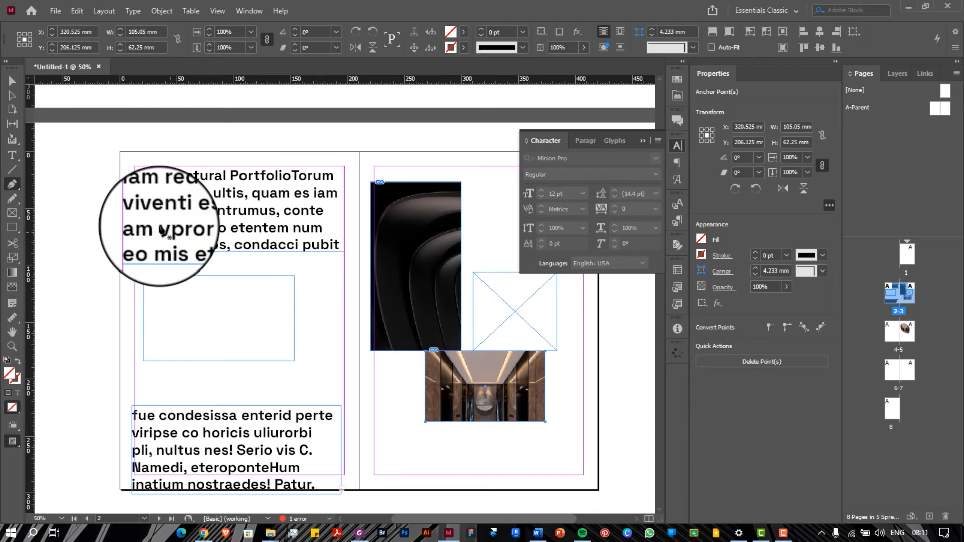
{"action": "key", "text": "v"}
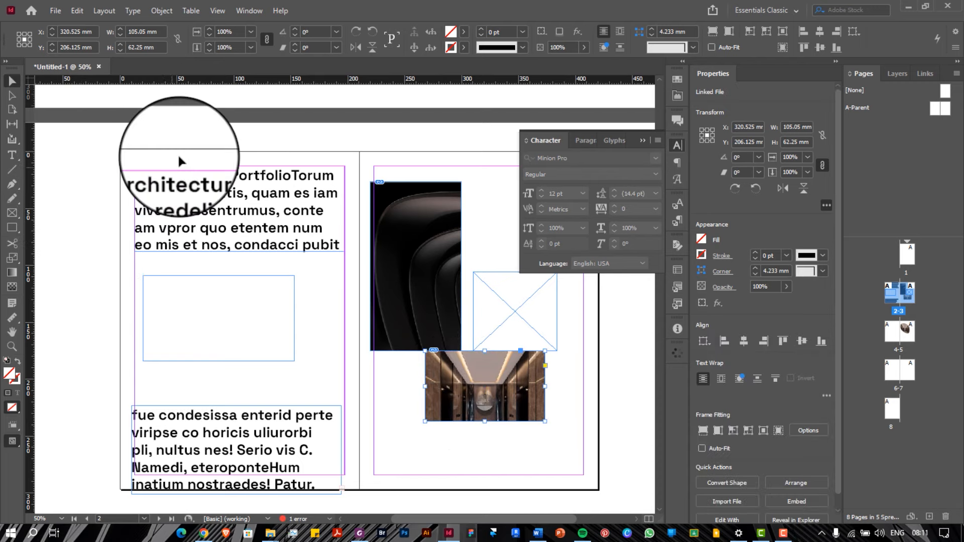
{"action": "left_click_drag", "start_coordinate": [100, 132], "coordinate": [580, 493]}
{"action": "key", "text": "Delete"}
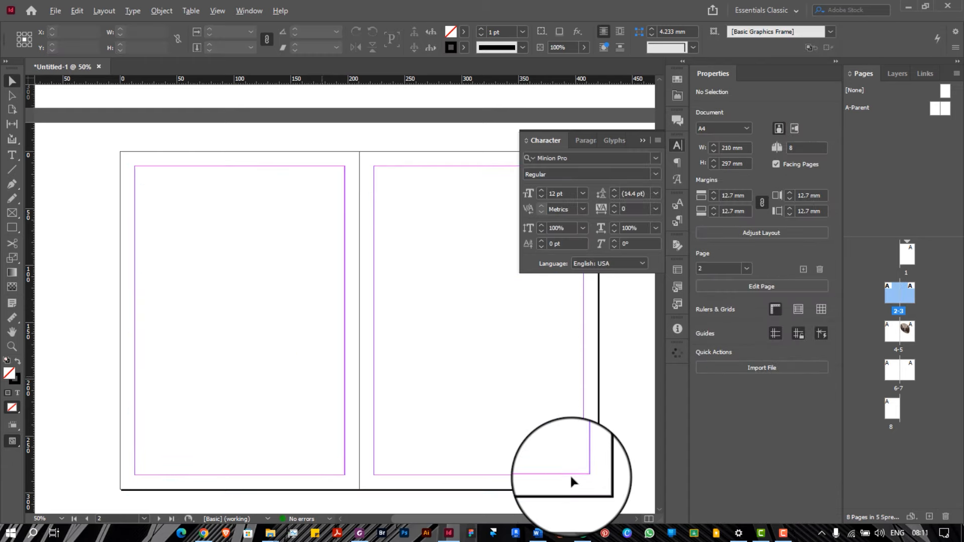
Zoom out and scroll around to survey the document's several spreads
{"action": "key", "text": "ctrl+minus"}
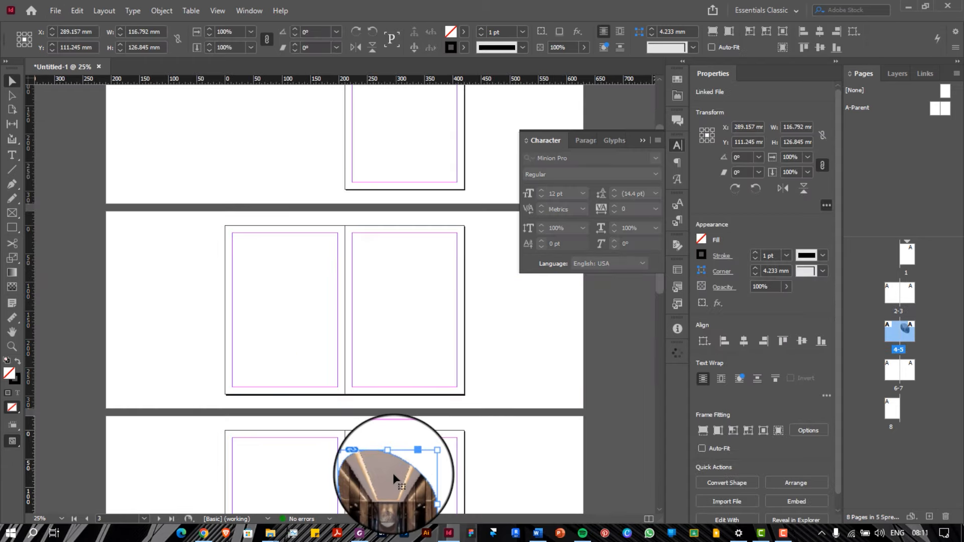
{"action": "scroll", "coordinate": [394, 427], "scroll_direction": "up", "scroll_amount": 3}
{"action": "scroll", "coordinate": [404, 183], "scroll_direction": "up", "scroll_amount": 1}
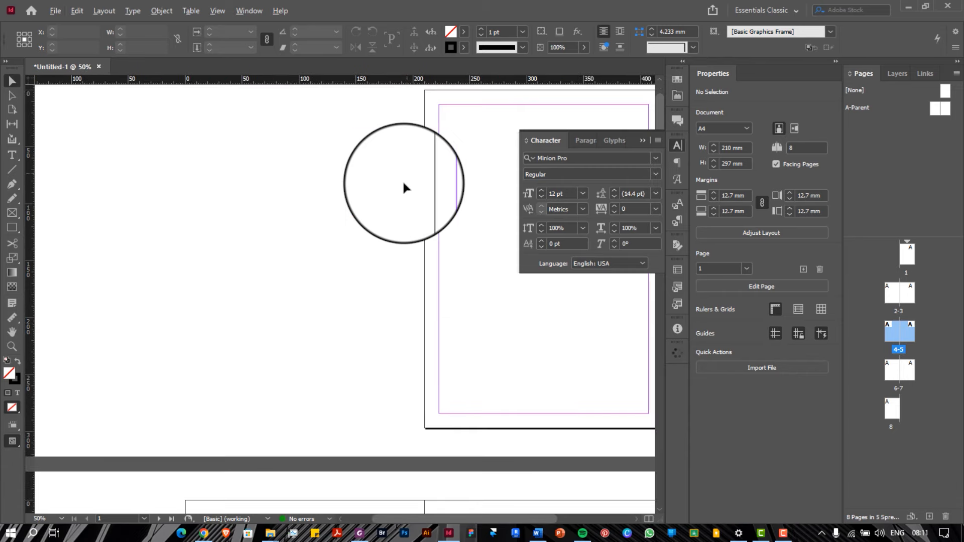
{"action": "scroll", "coordinate": [404, 183], "scroll_direction": "down", "scroll_amount": 1}
{"action": "scroll", "coordinate": [465, 190], "scroll_direction": "up", "scroll_amount": 1}
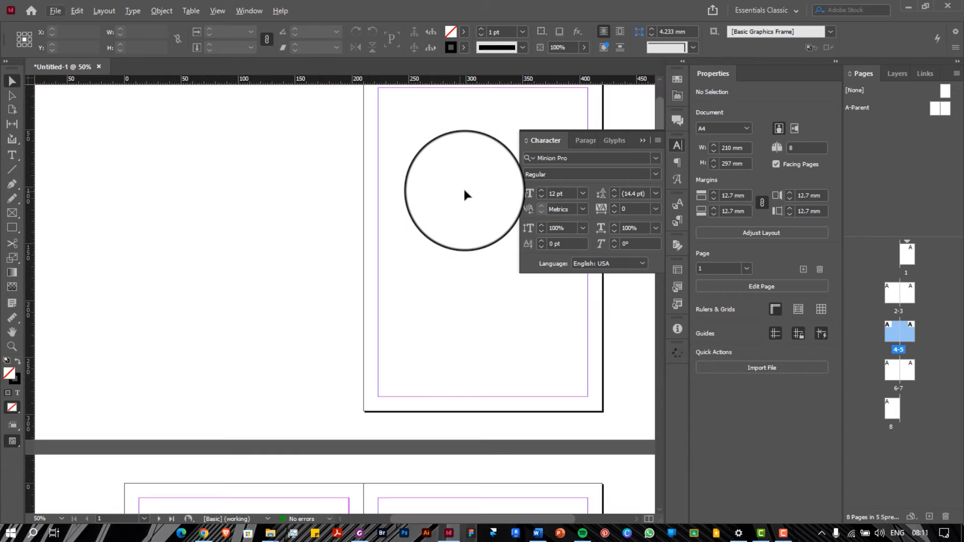
{"action": "scroll", "coordinate": [464, 190], "scroll_direction": "right", "scroll_amount": 1}
{"action": "scroll", "coordinate": [405, 203], "scroll_direction": "down", "scroll_amount": 6}
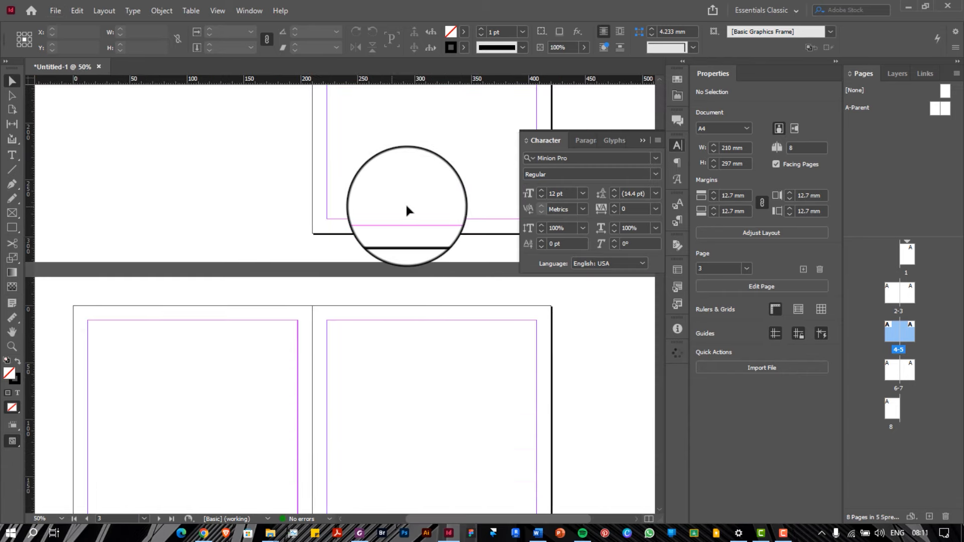
Leave Untitled-1 for the Home screen showing presets and recent documents
{"action": "left_click", "coordinate": [55, 10]}
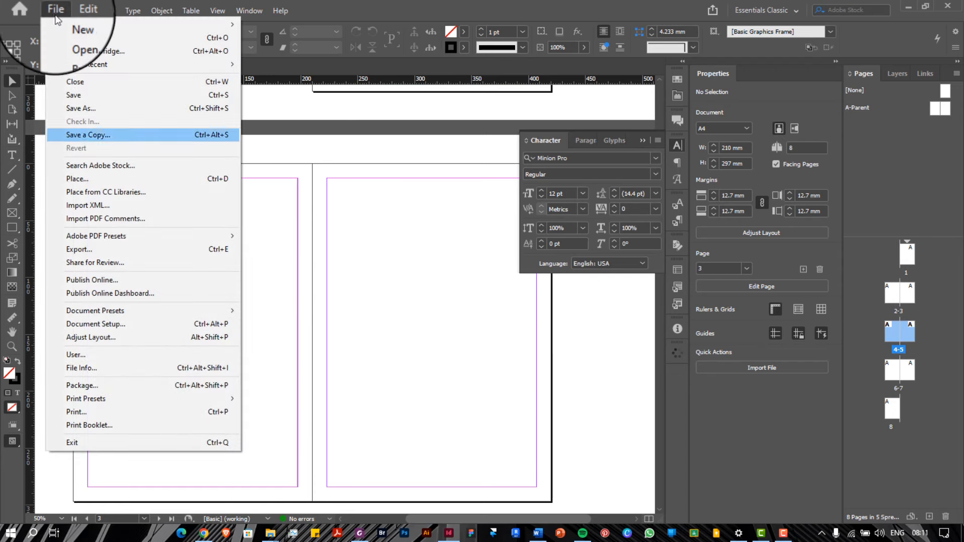
{"action": "left_click", "coordinate": [291, 193]}
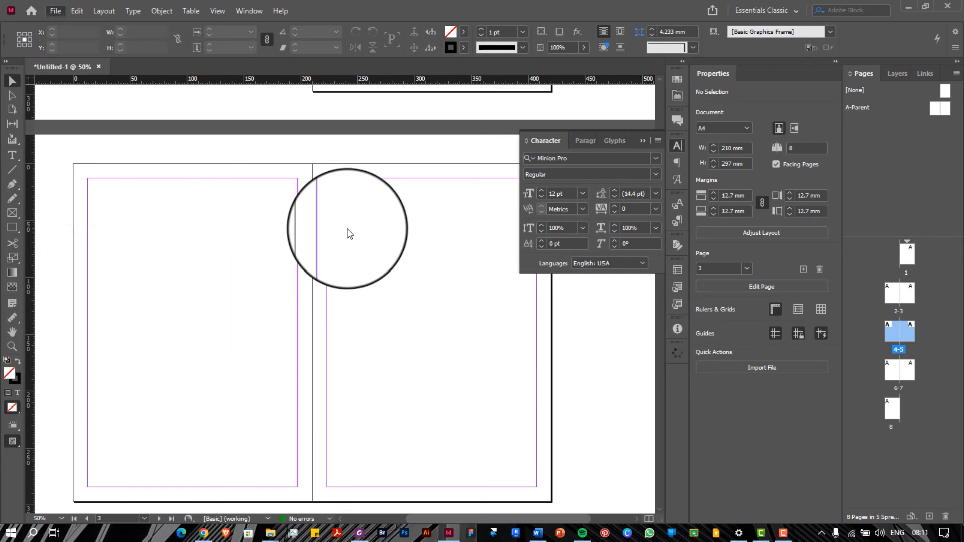
{"action": "left_click", "coordinate": [56, 12]}
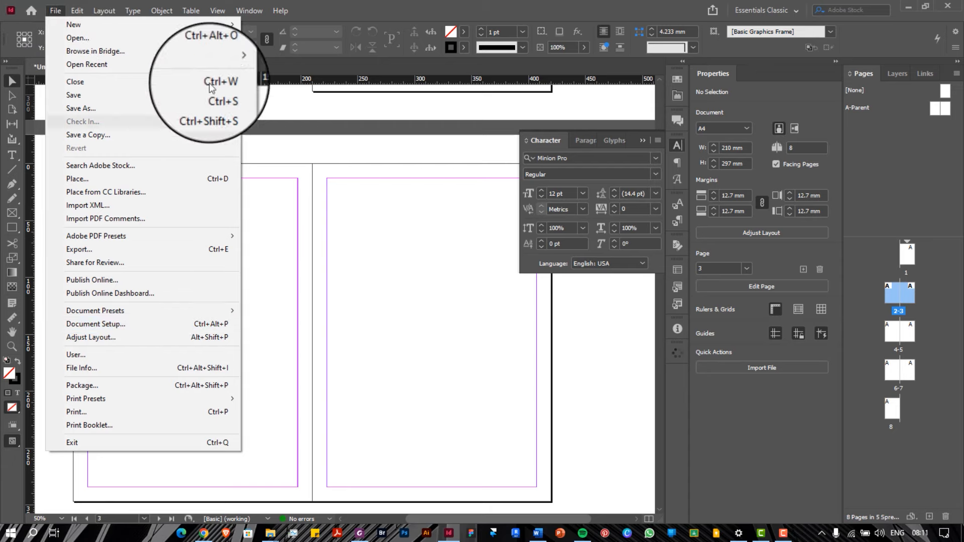
{"action": "left_click", "coordinate": [255, 109]}
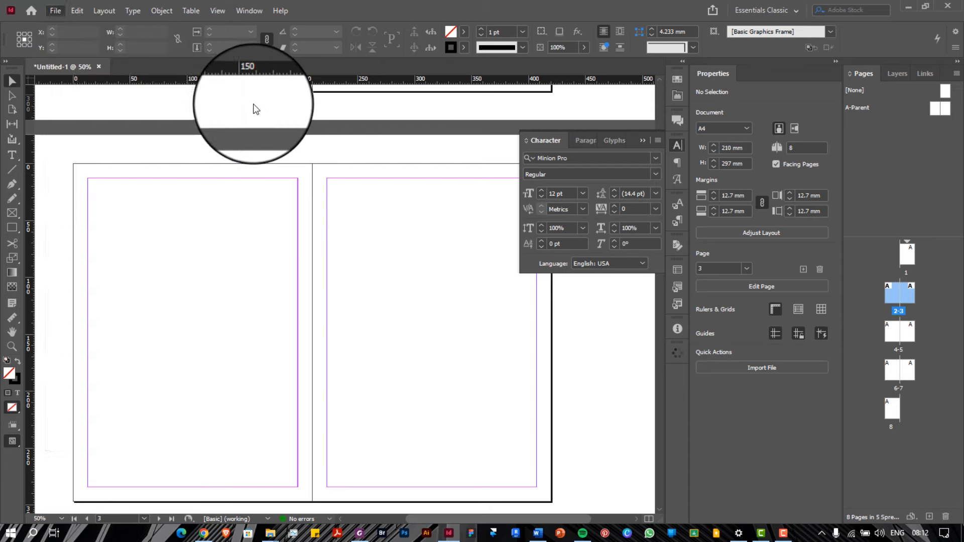
{"action": "left_click", "coordinate": [32, 13]}
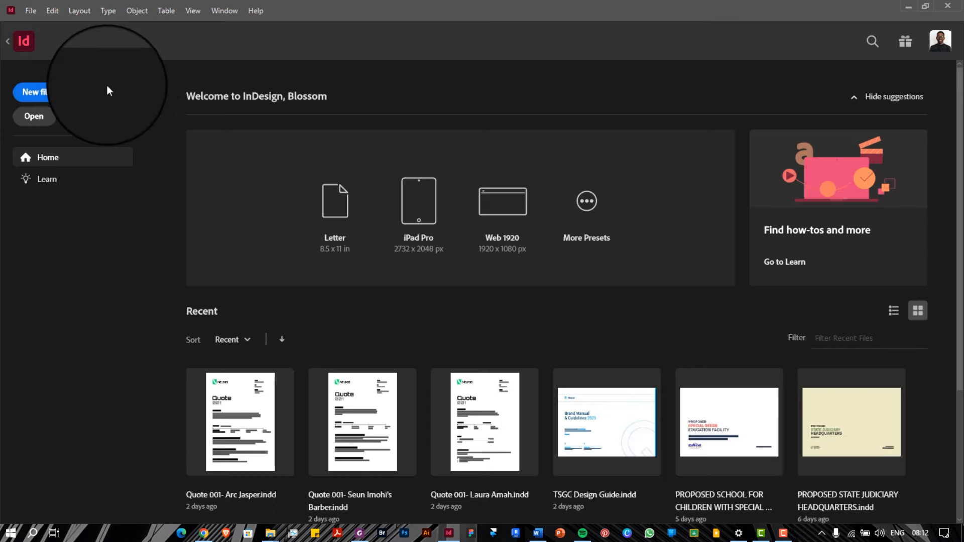
{"action": "left_click", "coordinate": [41, 92]}
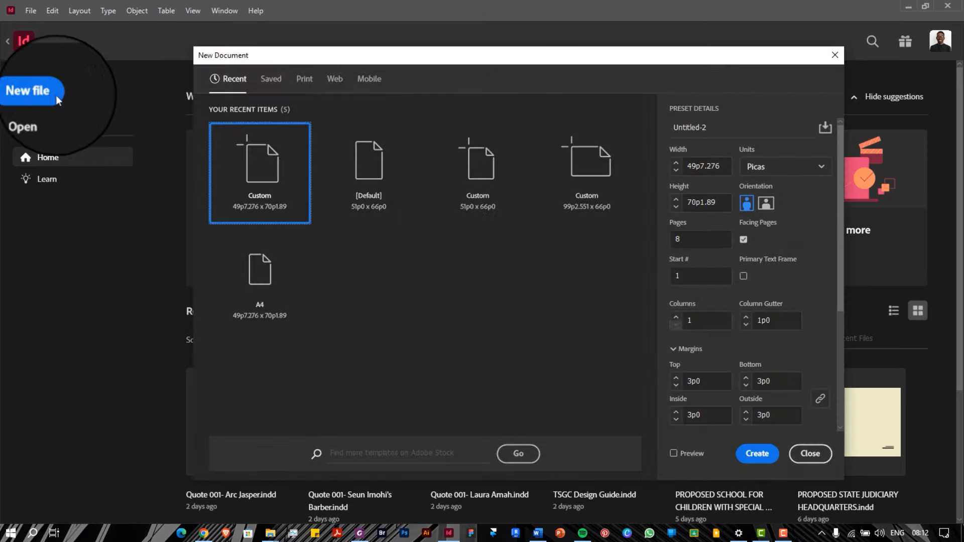
{"action": "left_click", "coordinate": [767, 203]}
{"action": "left_click", "coordinate": [786, 166]}
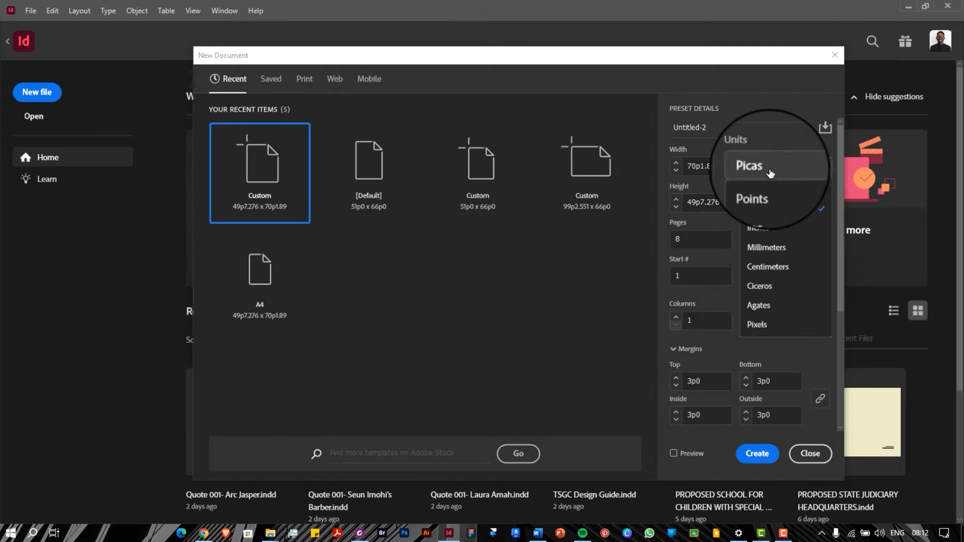
{"action": "left_click", "coordinate": [303, 79]}
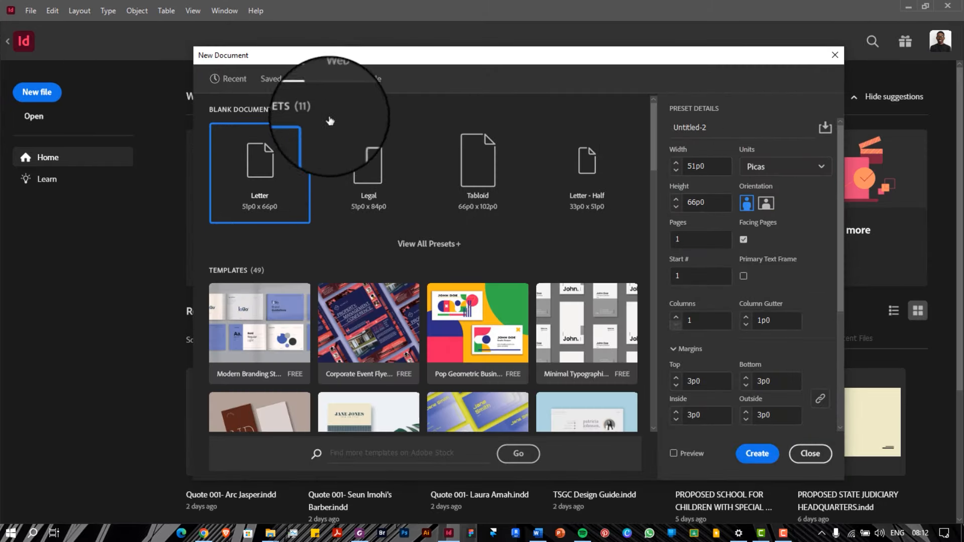
{"action": "left_click", "coordinate": [382, 243]}
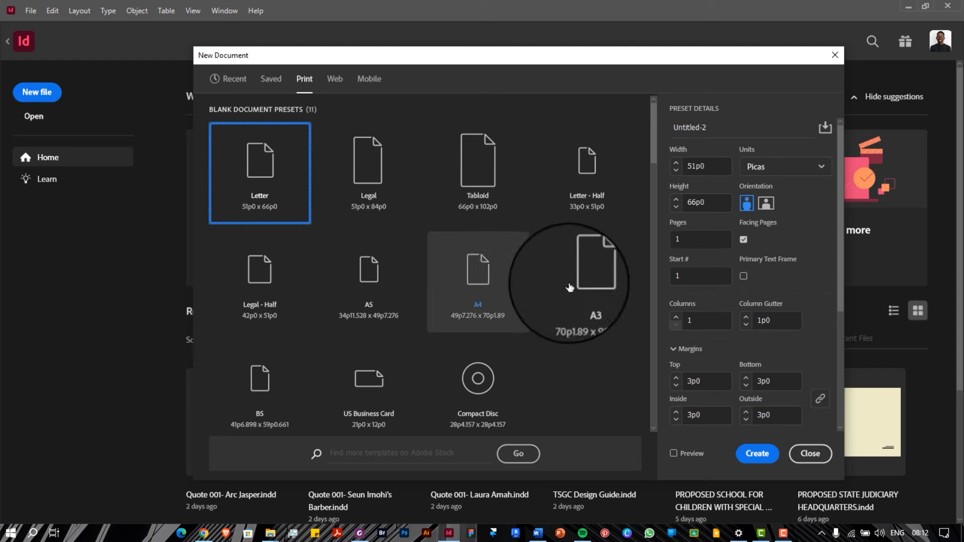
{"action": "left_click", "coordinate": [586, 273]}
{"action": "left_click", "coordinate": [763, 167]}
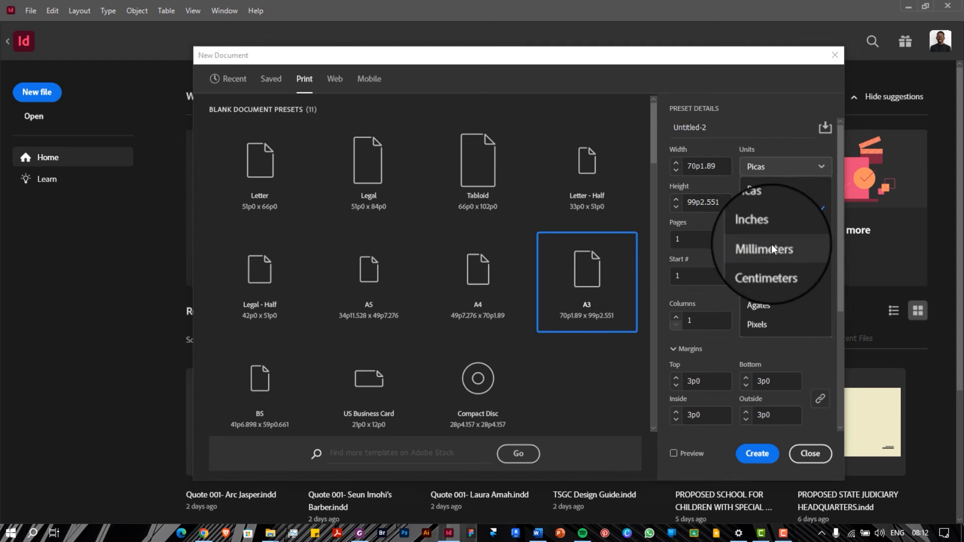
{"action": "left_click", "coordinate": [768, 246]}
{"action": "left_click", "coordinate": [766, 202]}
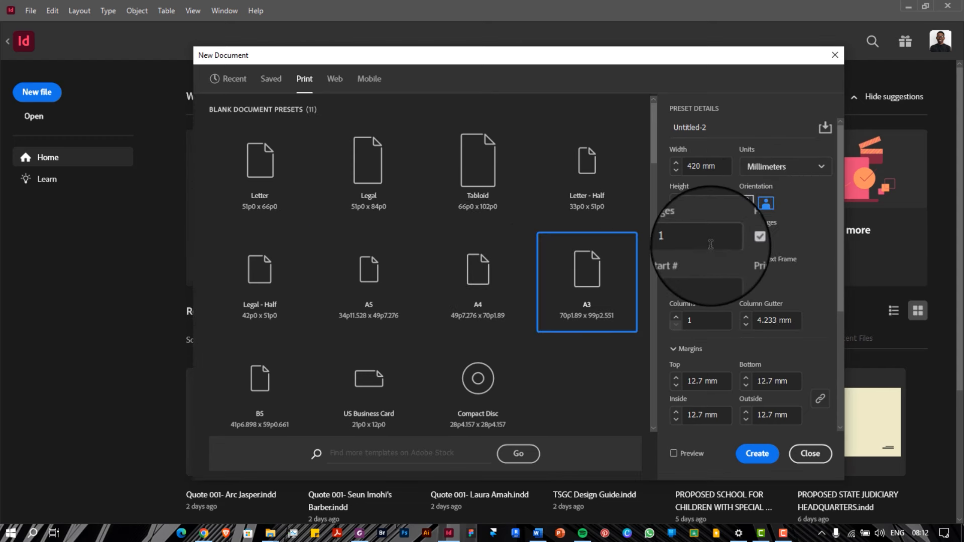
{"action": "double_click", "coordinate": [673, 239]}
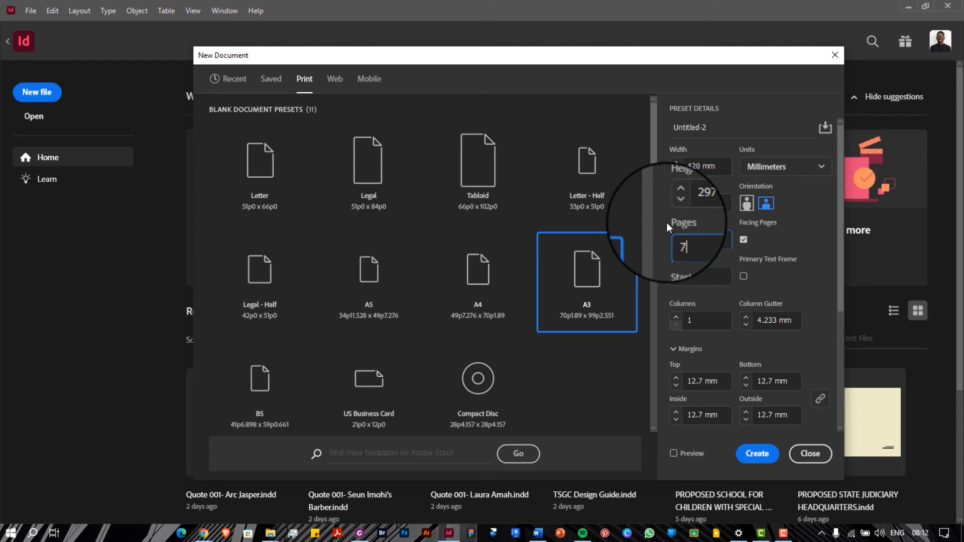
{"action": "left_click", "coordinate": [744, 238]}
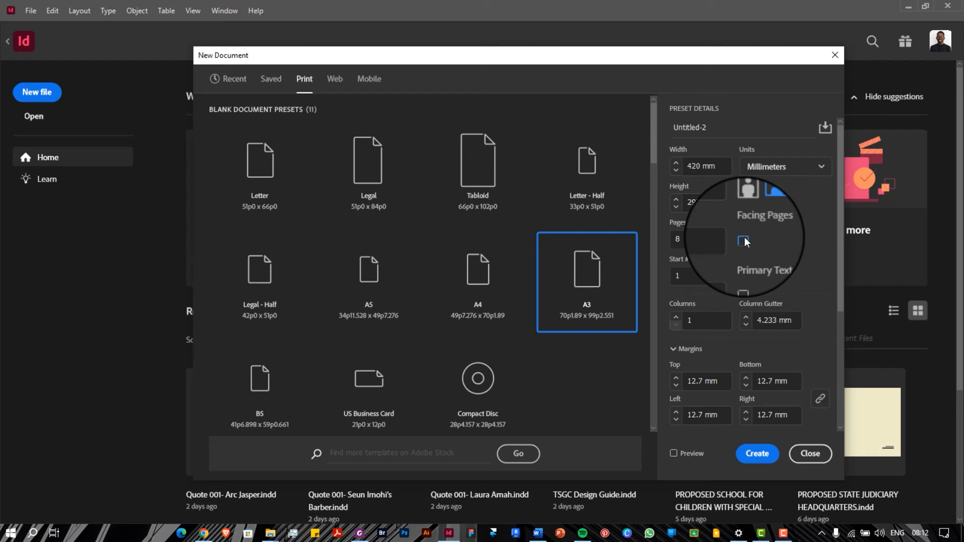
{"action": "left_click", "coordinate": [810, 454]}
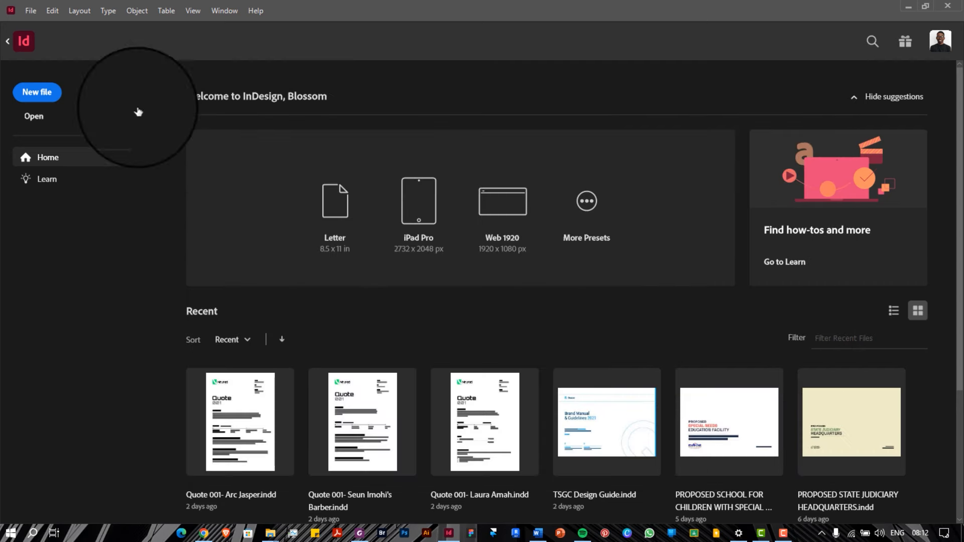
Back in Untitled-1, set Document Setup to A3 landscape with Facing Pages turned off
{"action": "left_click", "coordinate": [7, 39]}
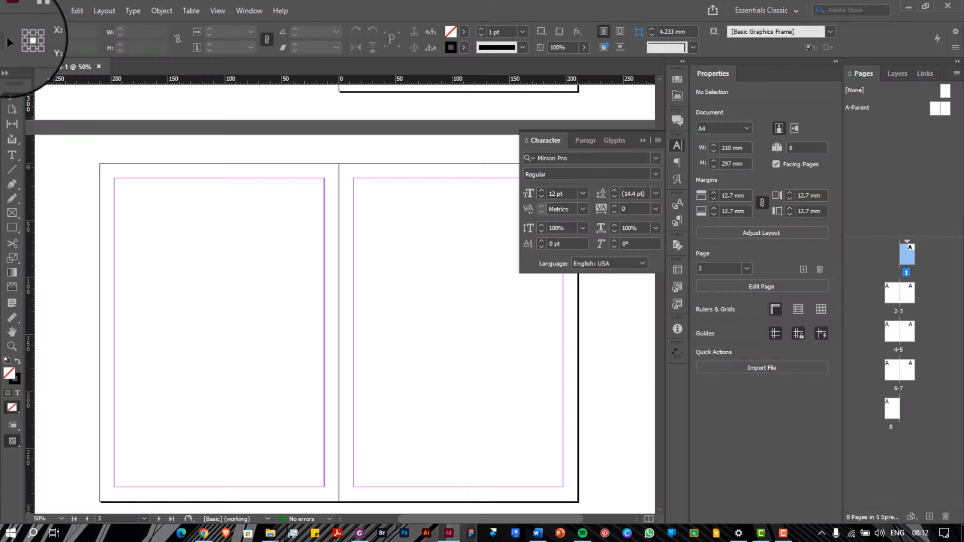
{"action": "left_click", "coordinate": [55, 11]}
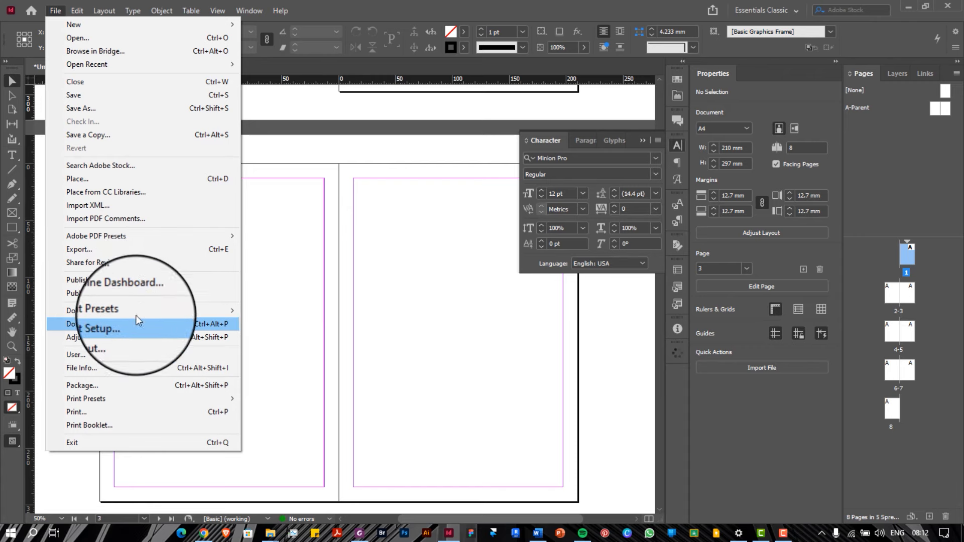
{"action": "left_click", "coordinate": [134, 324]}
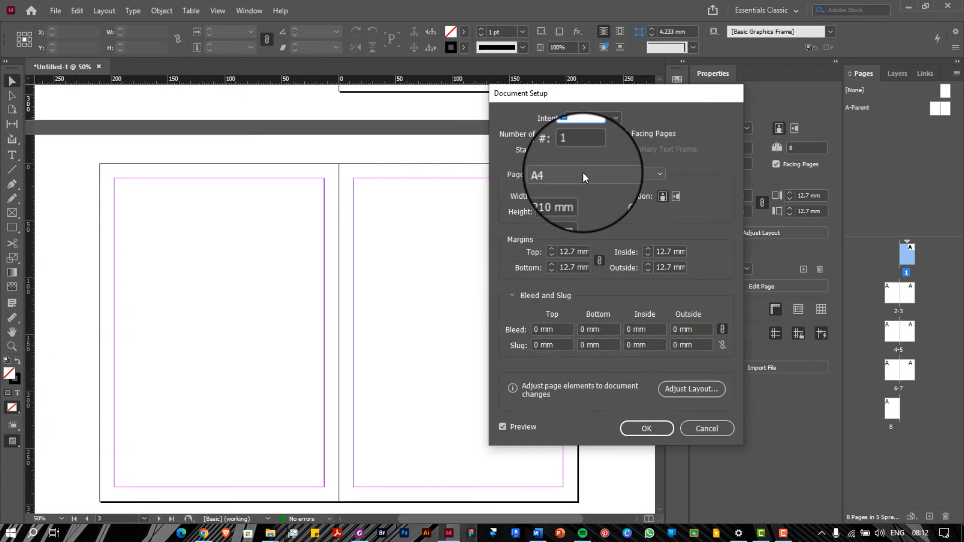
{"action": "left_click", "coordinate": [583, 173]}
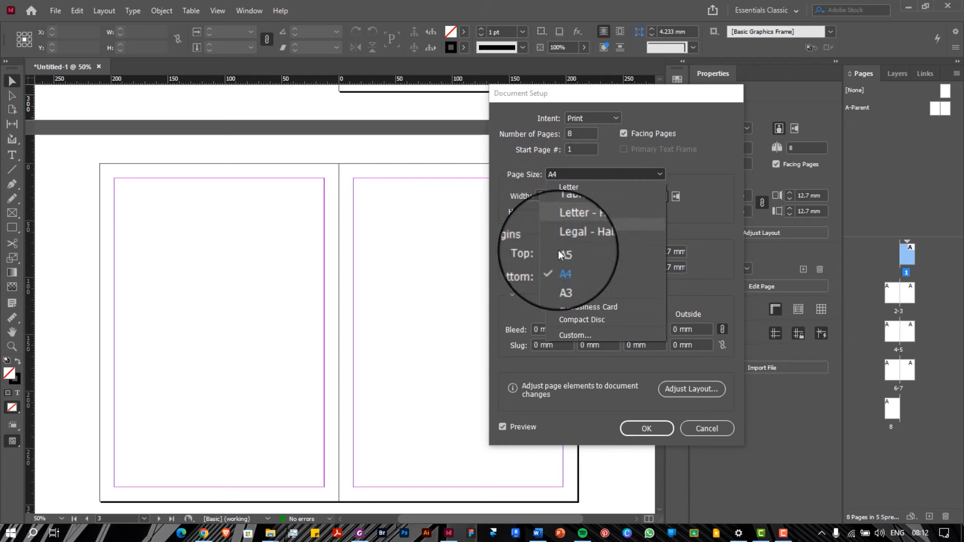
{"action": "left_click", "coordinate": [565, 279]}
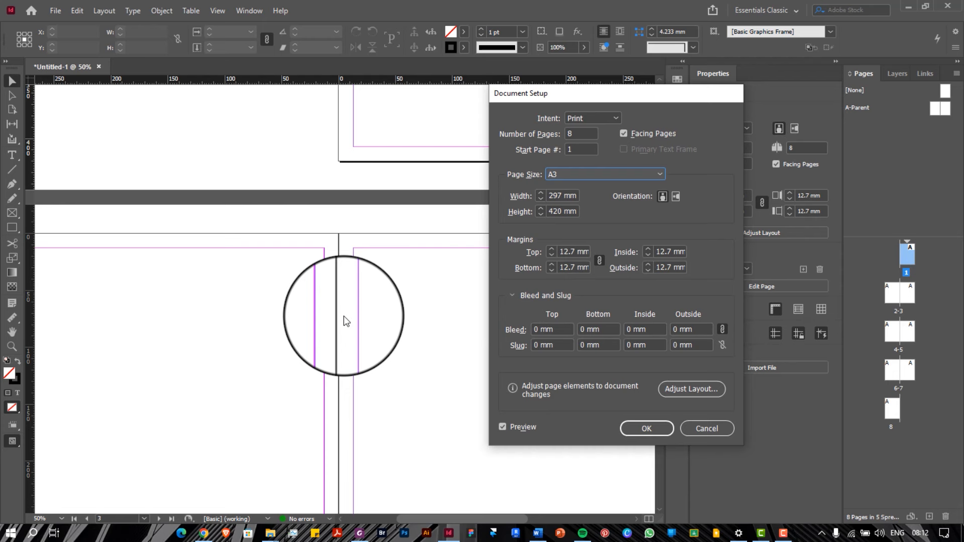
{"action": "left_click", "coordinate": [624, 133]}
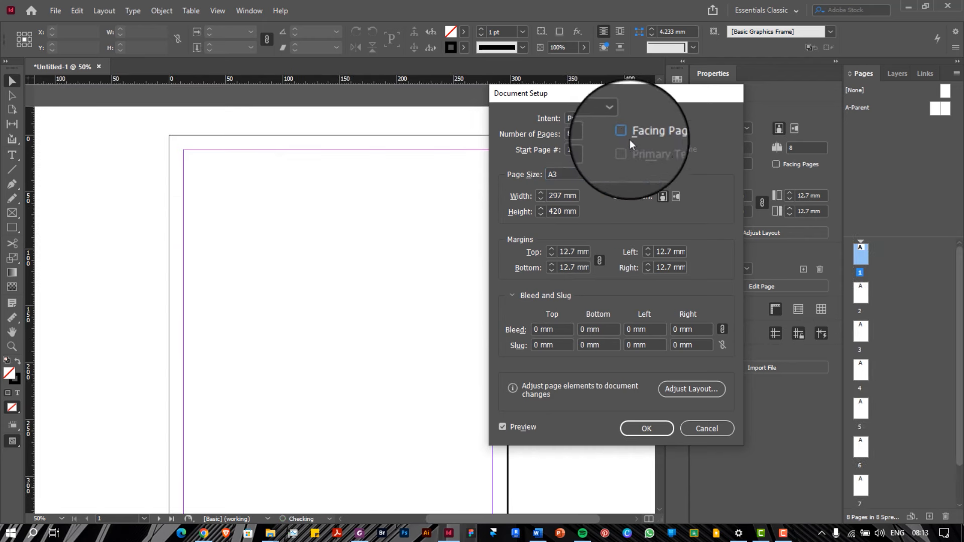
{"action": "left_click", "coordinate": [676, 199]}
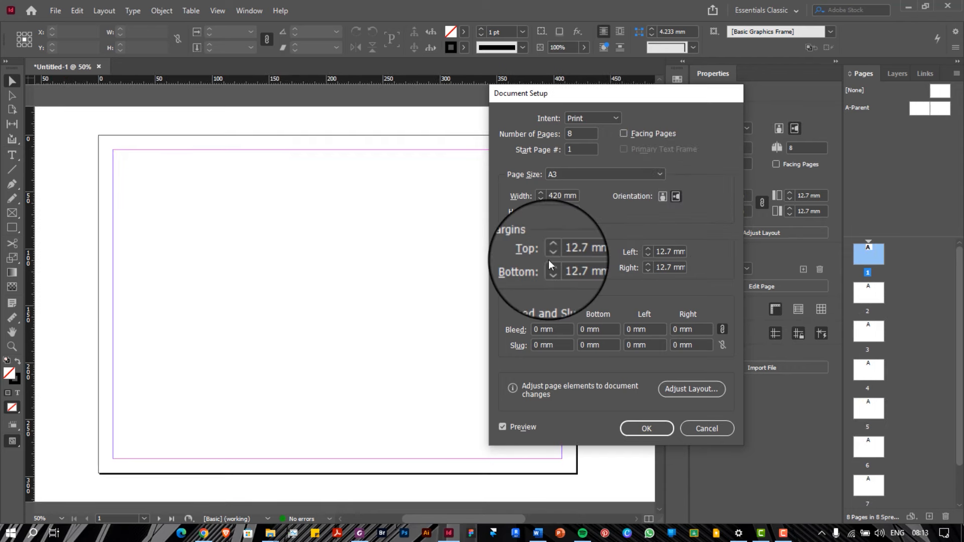
{"action": "left_click", "coordinate": [653, 430]}
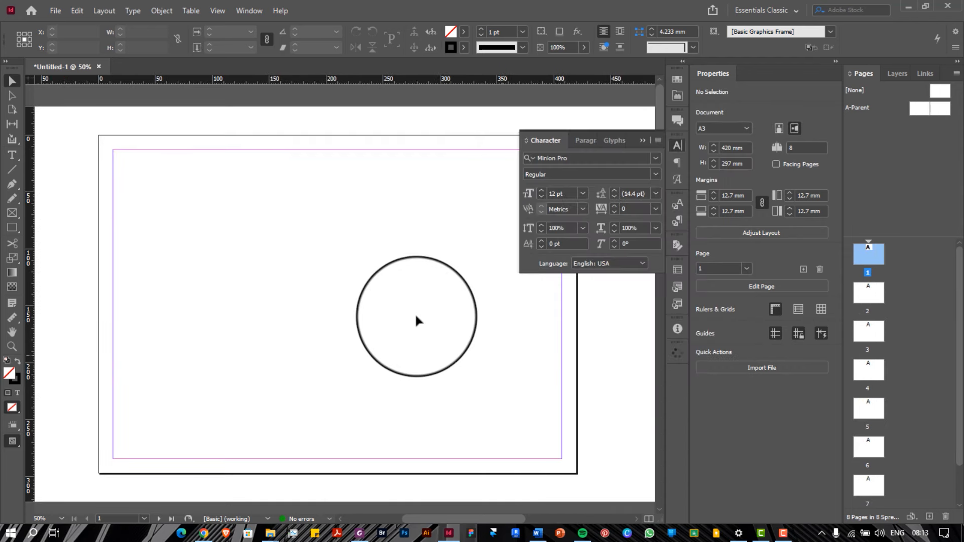
{"action": "scroll", "coordinate": [415, 320], "scroll_direction": "down", "scroll_amount": 10}
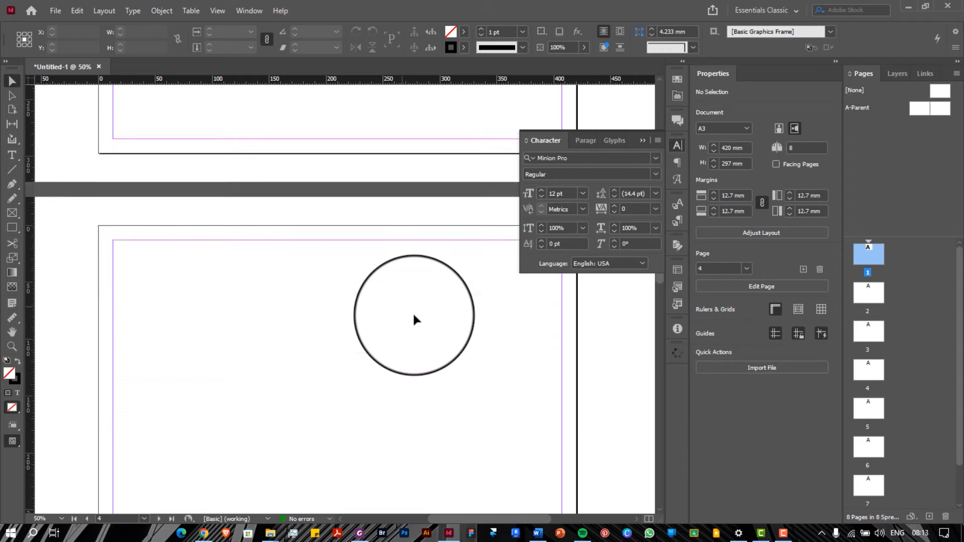
{"action": "scroll", "coordinate": [415, 316], "scroll_direction": "down", "scroll_amount": 12}
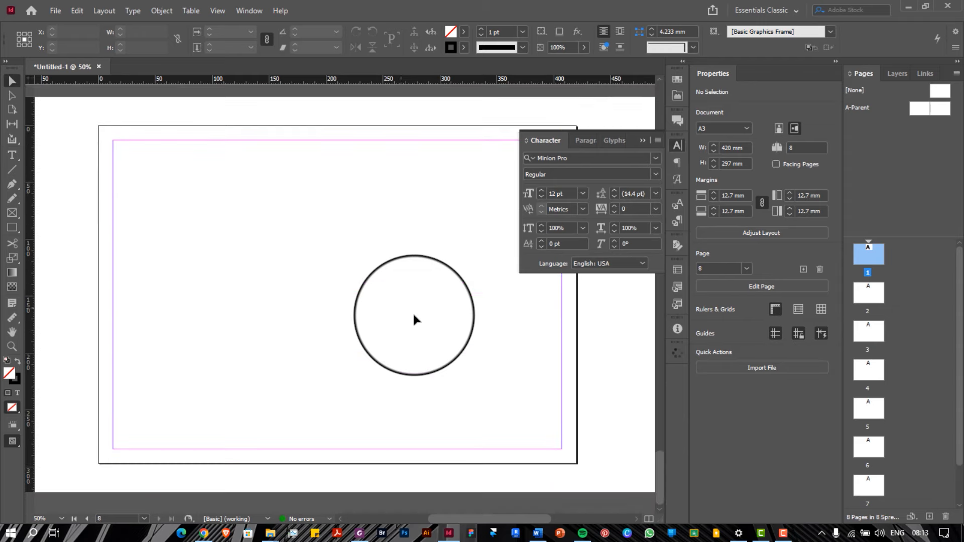
{"action": "scroll", "coordinate": [414, 317], "scroll_direction": "up", "scroll_amount": 12}
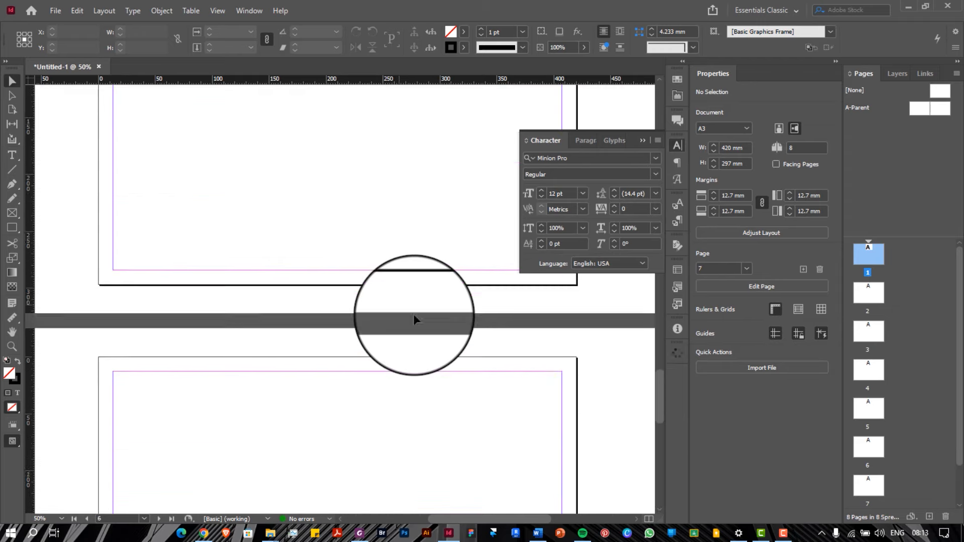
{"action": "scroll", "coordinate": [415, 316], "scroll_direction": "up", "scroll_amount": 9}
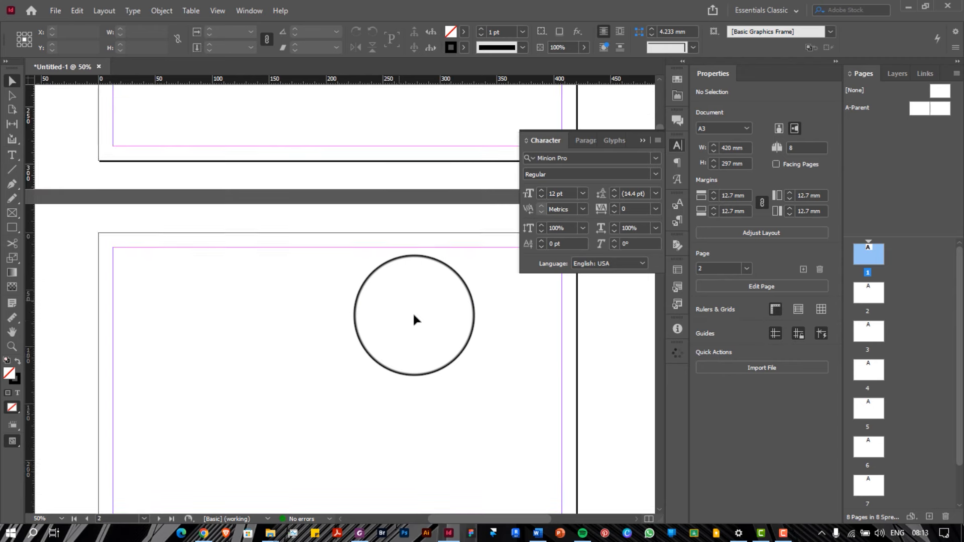
{"action": "scroll", "coordinate": [414, 316], "scroll_direction": "down", "scroll_amount": 12}
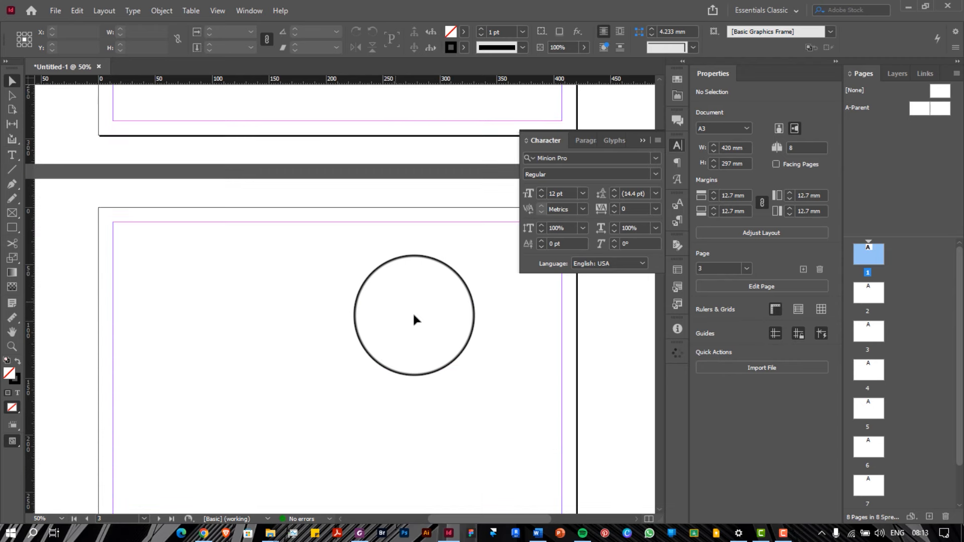
{"action": "scroll", "coordinate": [414, 317], "scroll_direction": "down", "scroll_amount": 9}
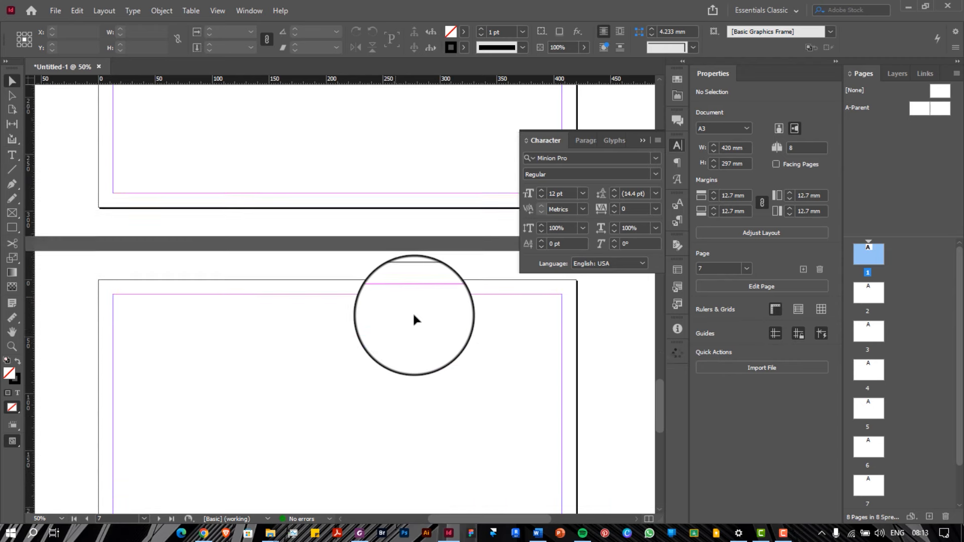
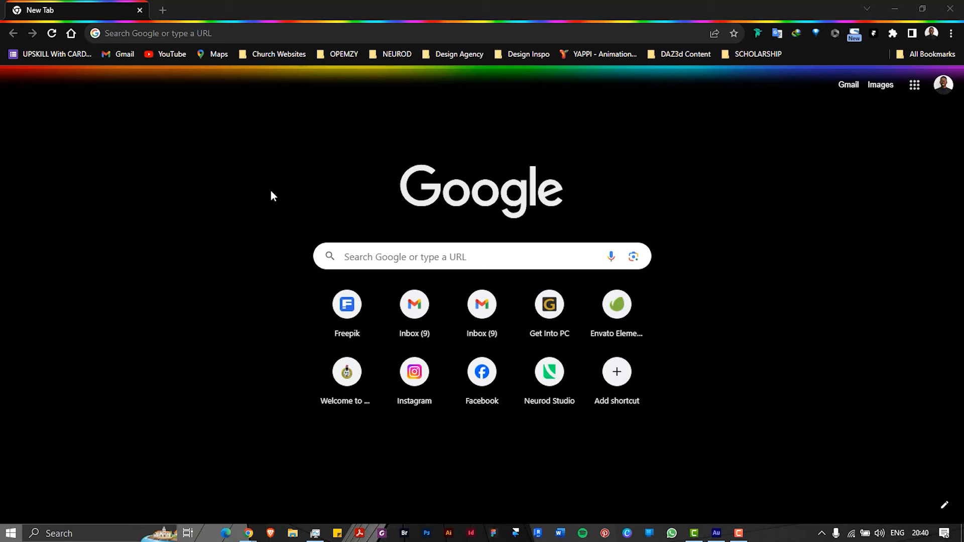
Go to the issuu.com home page
{"action": "left_click", "coordinate": [227, 34]}
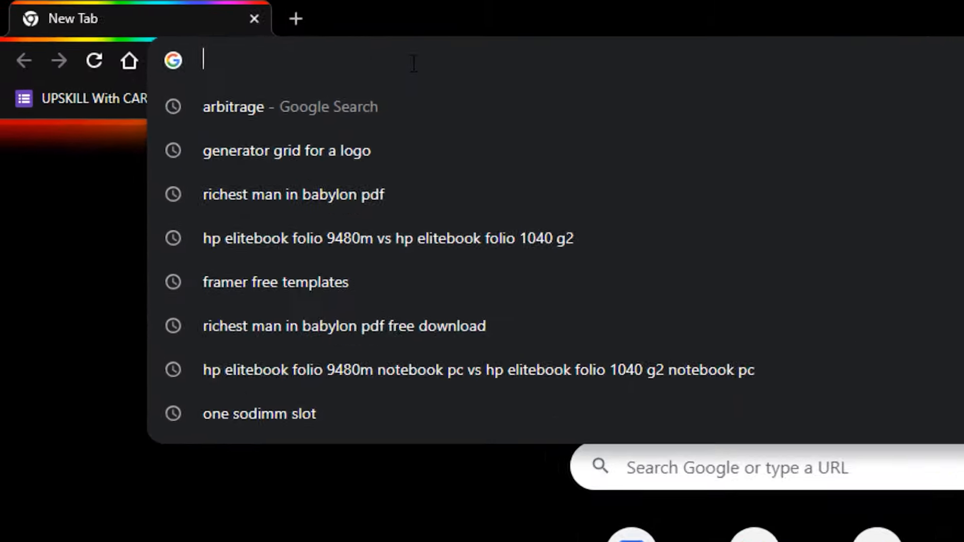
{"action": "type", "text": "ia"}
{"action": "key", "text": "BackSpace"}
{"action": "type", "text": "suu"}
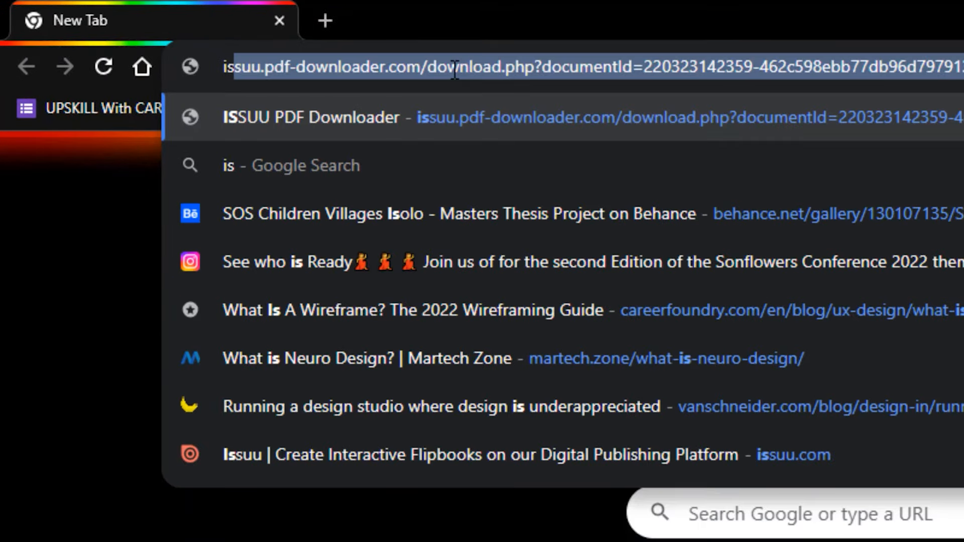
{"action": "key", "text": "BackSpace"}
{"action": "key", "text": "BackSpace"}
{"action": "type", "text": "suu"}
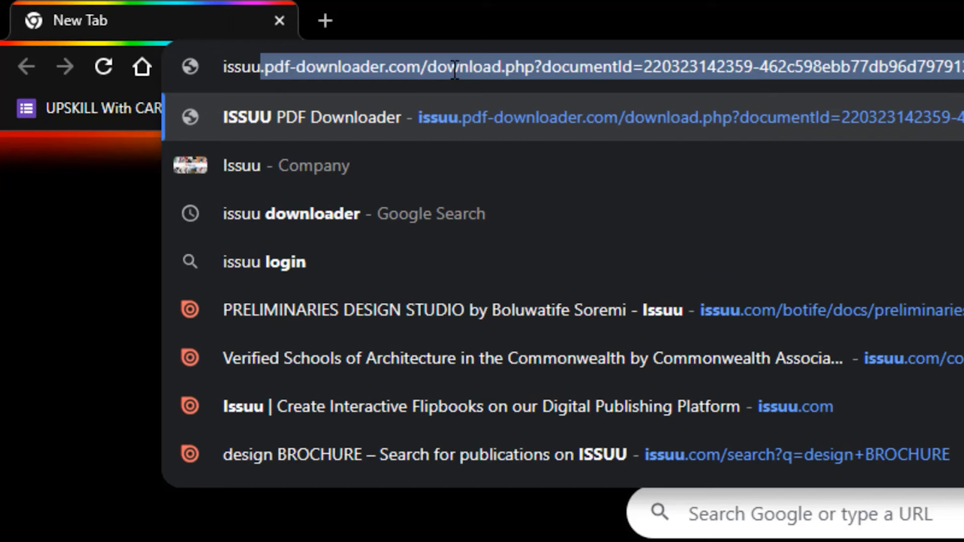
{"action": "key", "text": "BackSpace"}
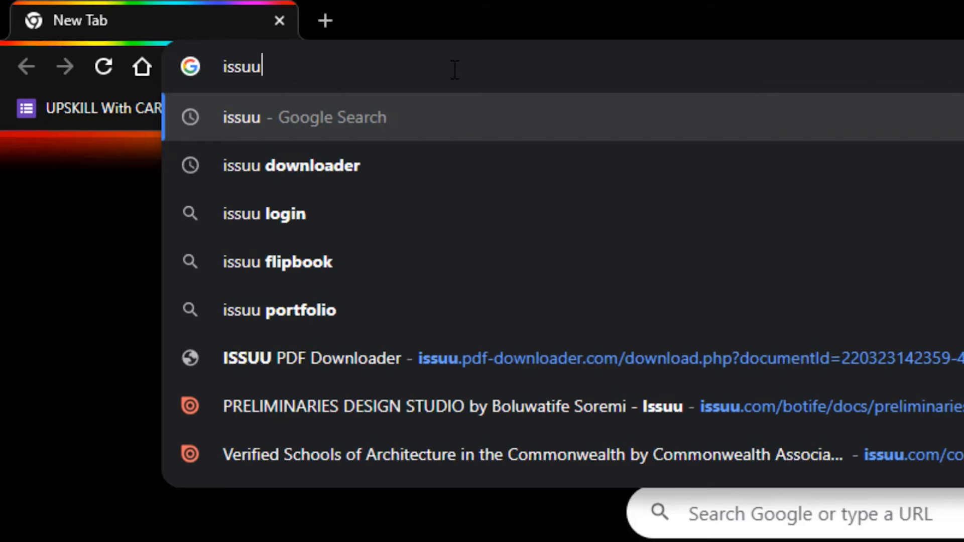
{"action": "type", "text": ".com"}
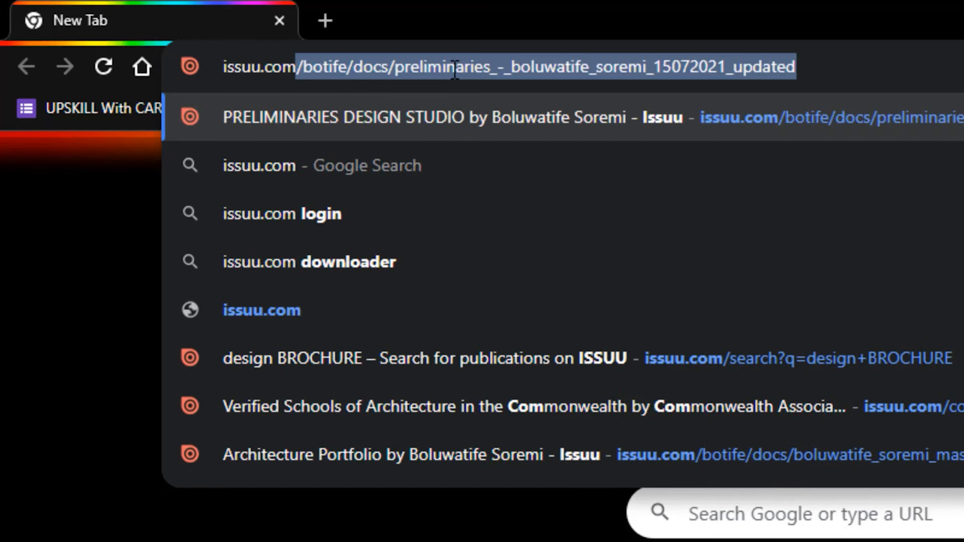
{"action": "key", "text": "BackSpace"}
{"action": "key", "text": "Return"}
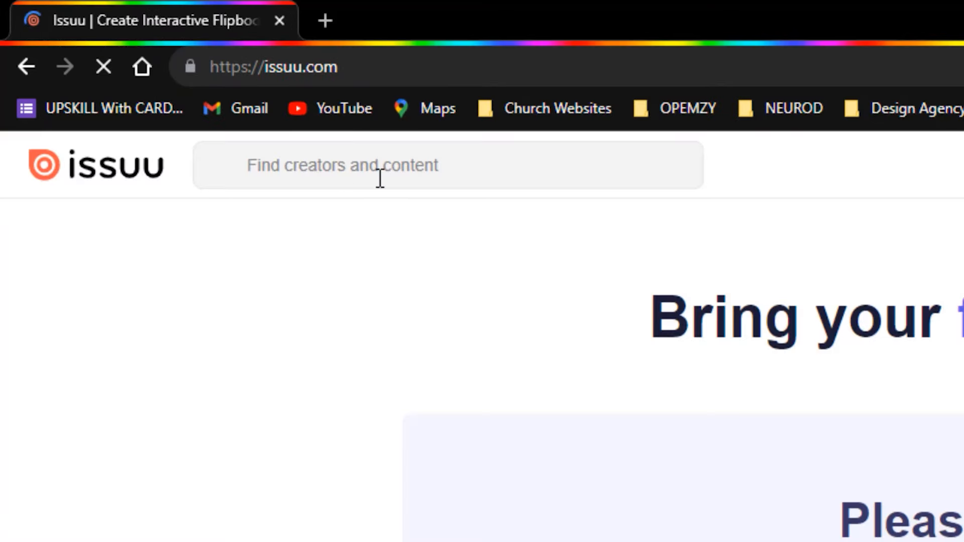
Search Issuu for 'architectural portfolio'
{"action": "left_click", "coordinate": [380, 169]}
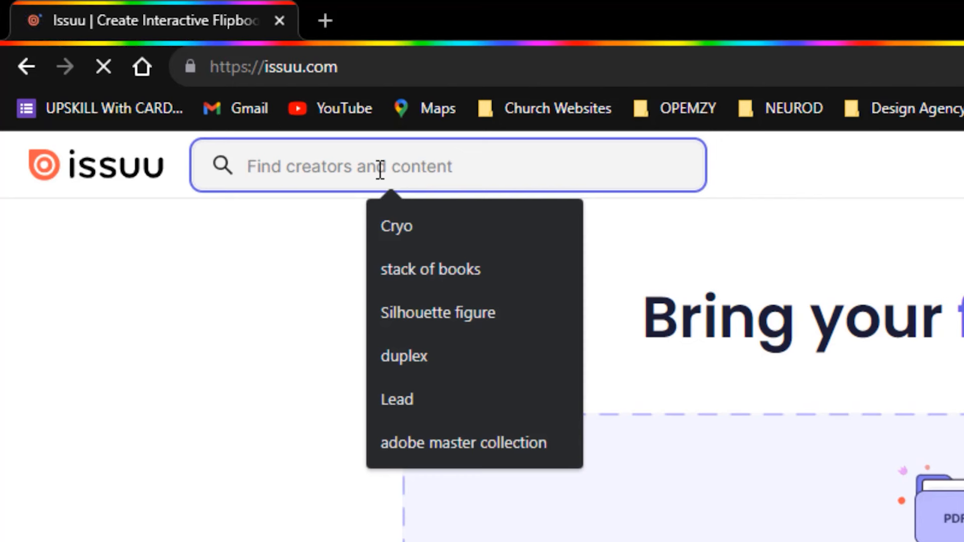
{"action": "type", "text": "arc"}
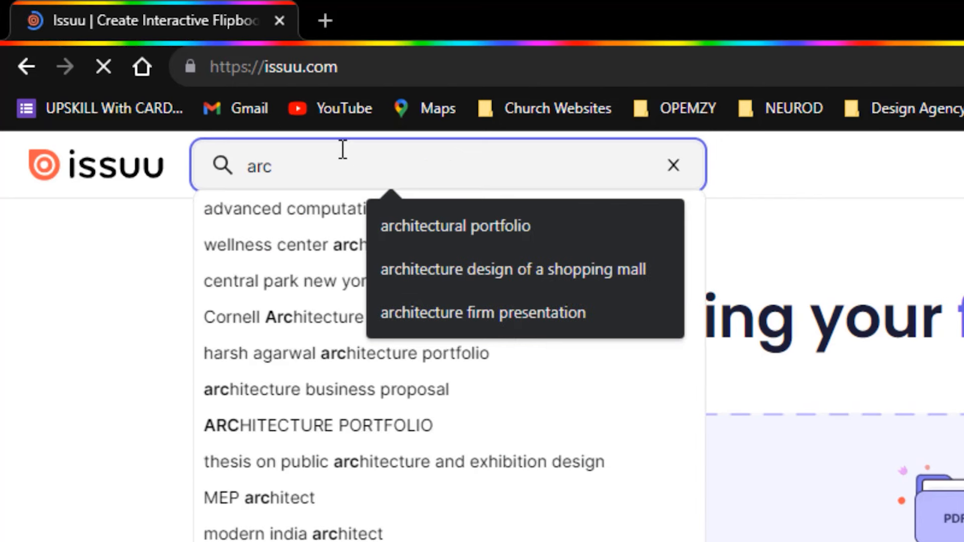
{"action": "left_click", "coordinate": [417, 231]}
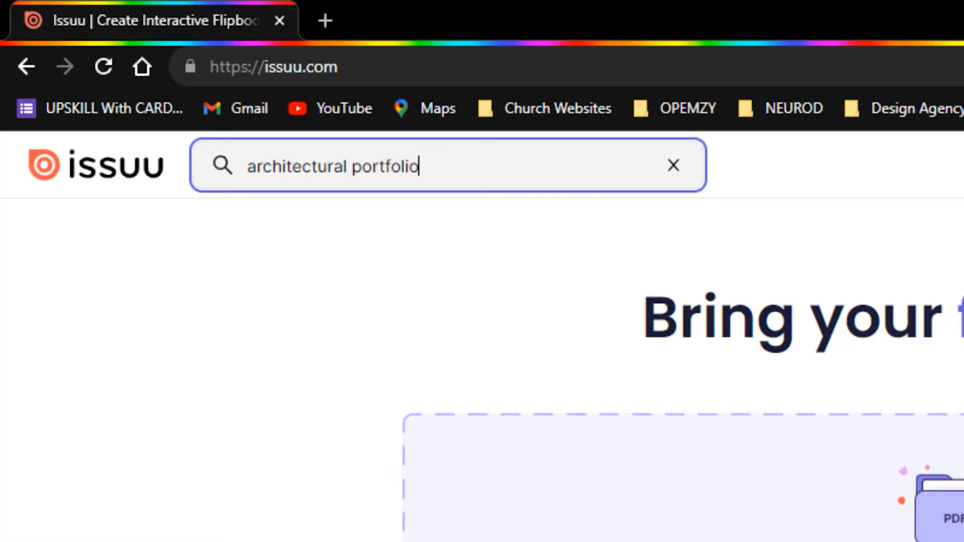
{"action": "key", "text": "Return"}
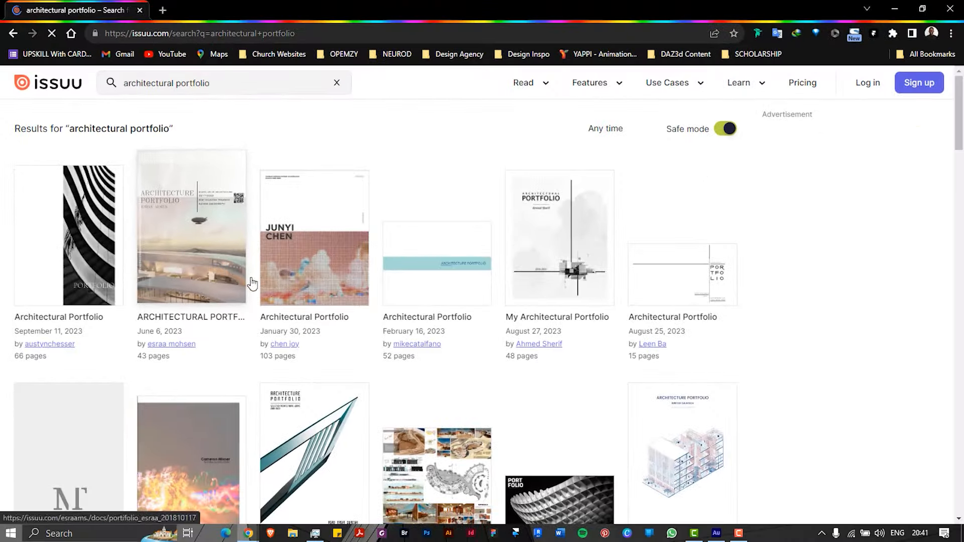
Open the 22/23 Architectural Portfolio result and select its web address
{"action": "scroll", "coordinate": [322, 393], "scroll_direction": "down", "scroll_amount": 5}
{"action": "scroll", "coordinate": [285, 306], "scroll_direction": "down", "scroll_amount": 15}
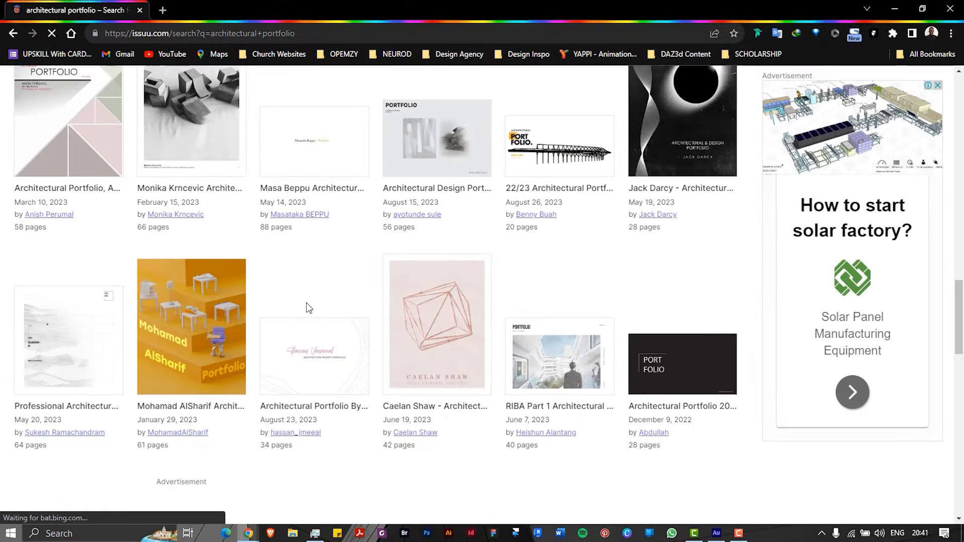
{"action": "scroll", "coordinate": [307, 303], "scroll_direction": "down", "scroll_amount": 7}
{"action": "scroll", "coordinate": [306, 303], "scroll_direction": "up", "scroll_amount": 9}
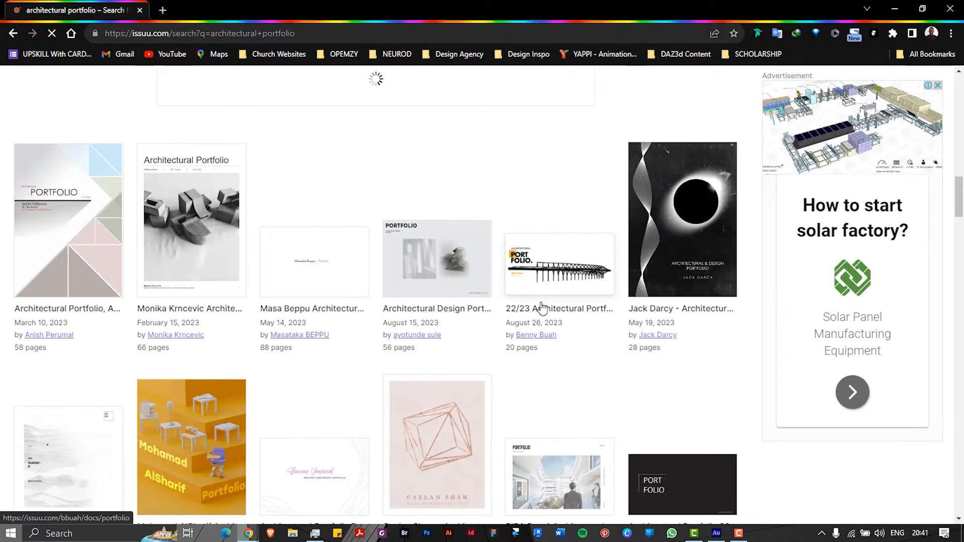
{"action": "left_click", "coordinate": [541, 305]}
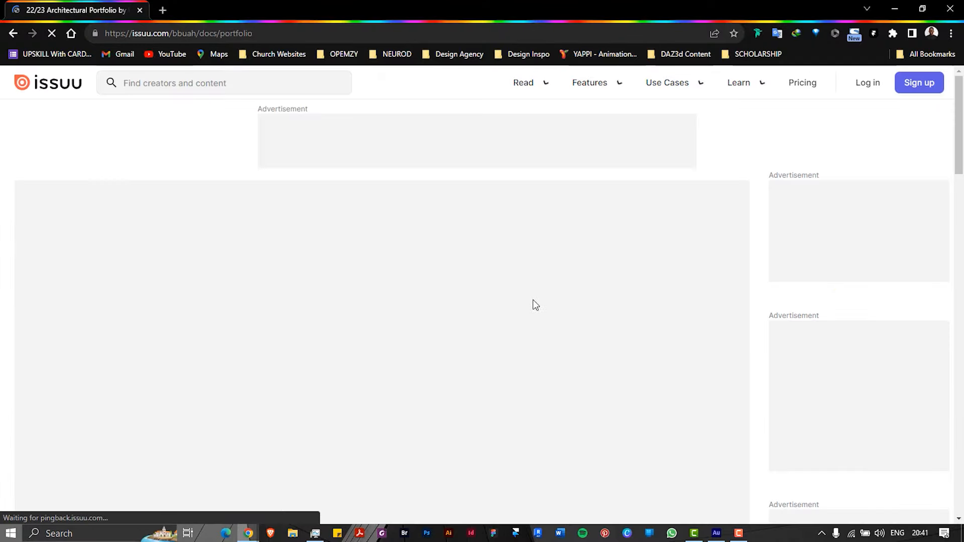
{"action": "left_click", "coordinate": [266, 34]}
{"action": "key", "text": "ctrl+c"}
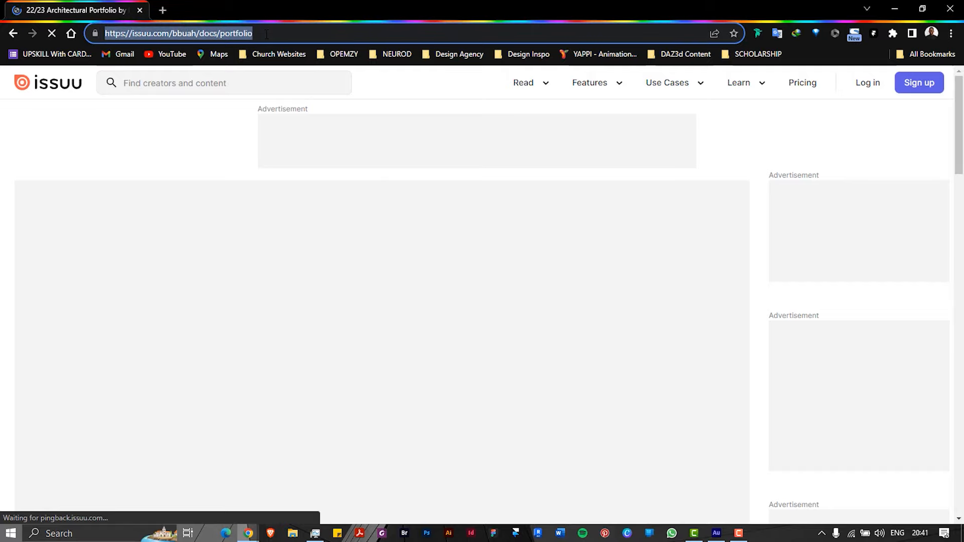
In a new tab, search for an issuu downloader and open ISSUU PDF Downloader
{"action": "left_click", "coordinate": [163, 11]}
{"action": "type", "text": "isuu"}
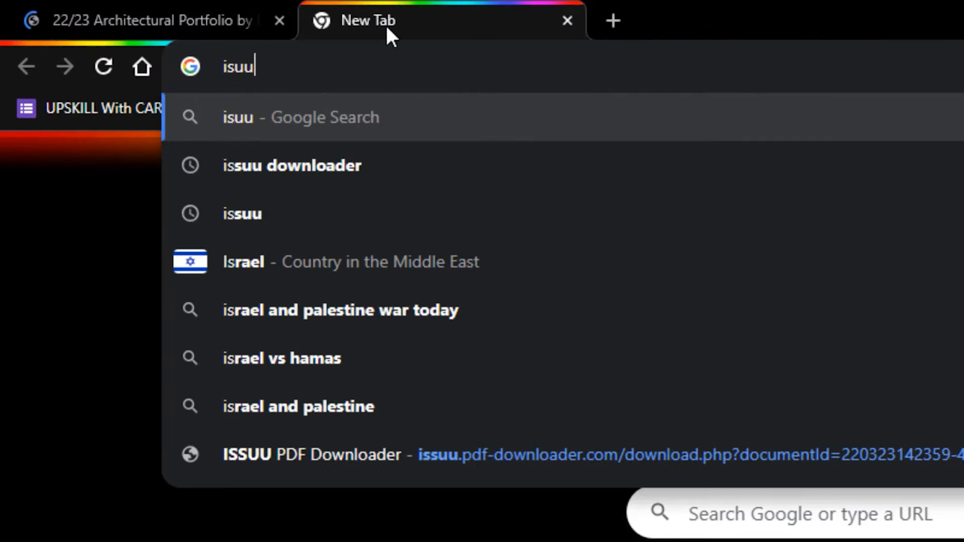
{"action": "left_click", "coordinate": [414, 262]}
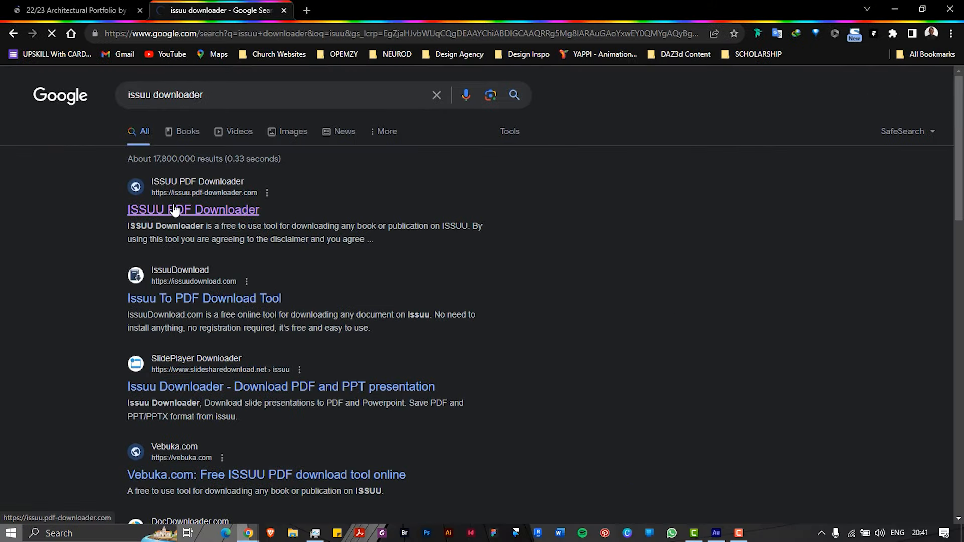
{"action": "left_click", "coordinate": [346, 414]}
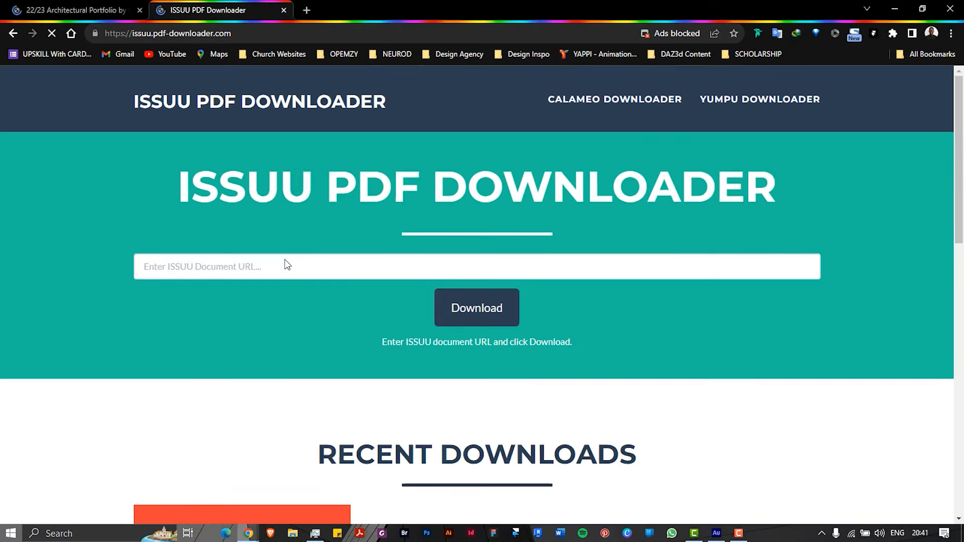
Paste the 22/23 Architectural Portfolio URL, fetch it and download as PDF
{"action": "left_click", "coordinate": [284, 265]}
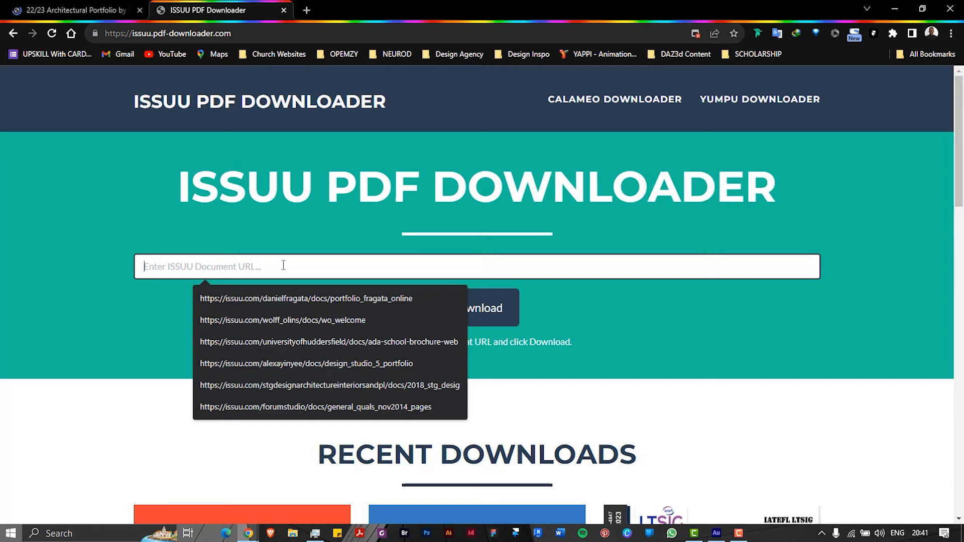
{"action": "key", "text": "ctrl+v"}
{"action": "left_click", "coordinate": [504, 316]}
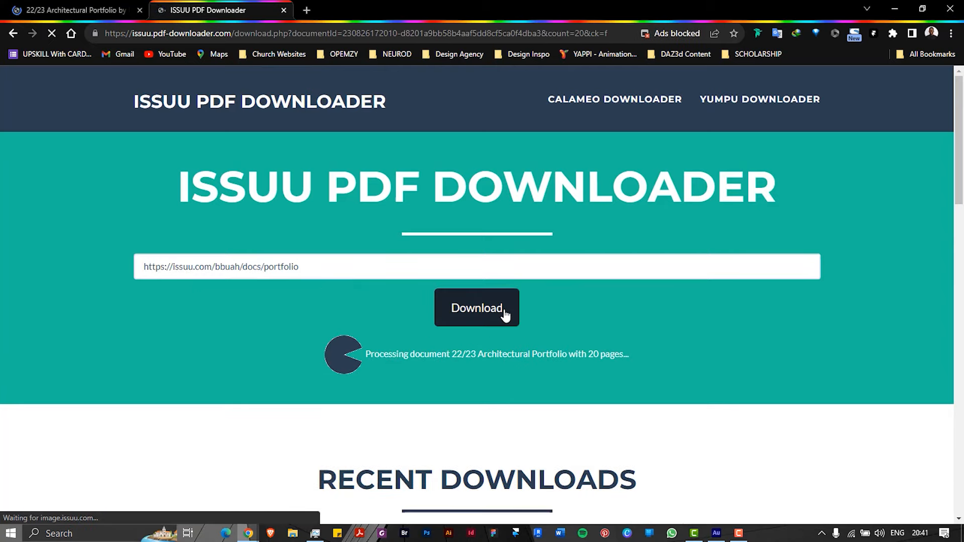
{"action": "scroll", "coordinate": [502, 308], "scroll_direction": "down", "scroll_amount": 7}
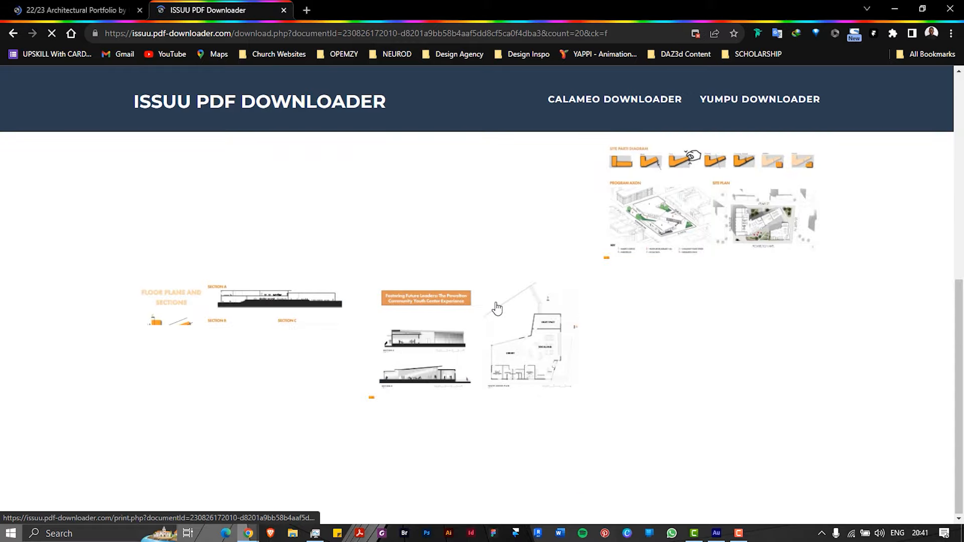
{"action": "scroll", "coordinate": [498, 304], "scroll_direction": "up", "scroll_amount": 6}
{"action": "scroll", "coordinate": [495, 291], "scroll_direction": "up", "scroll_amount": 1}
{"action": "left_click", "coordinate": [470, 174]}
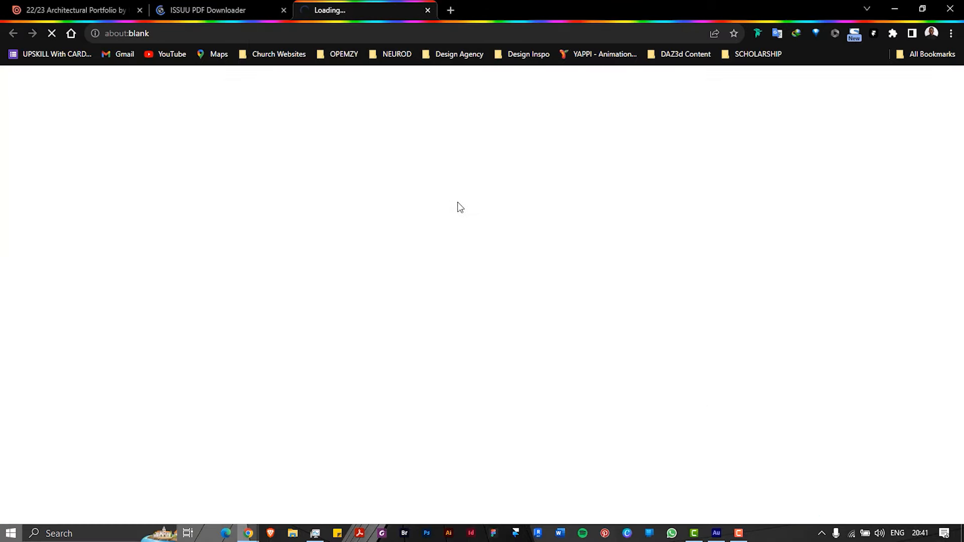
Check the downloader page and original Issuu portfolio tab while the PDF downloads
{"action": "left_click", "coordinate": [224, 2]}
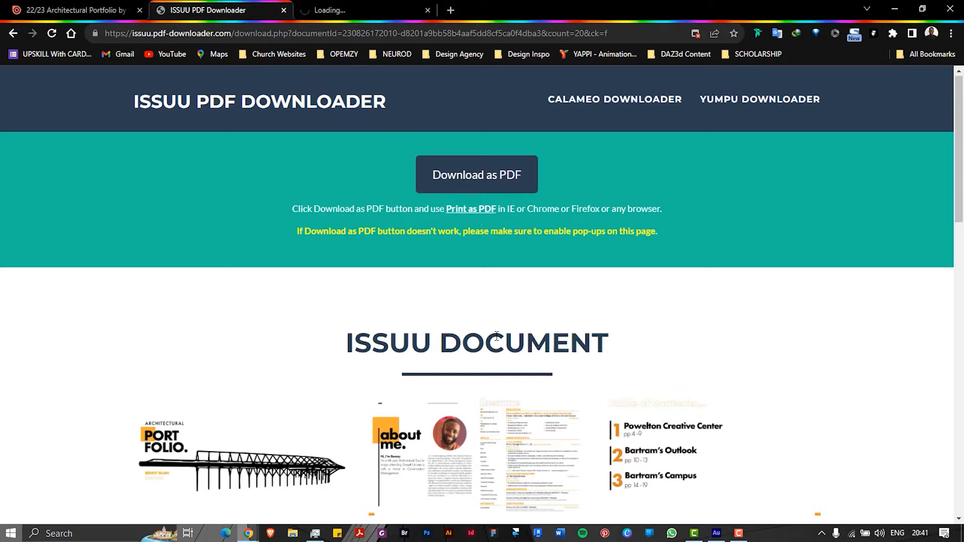
{"action": "scroll", "coordinate": [497, 342], "scroll_direction": "down", "scroll_amount": 10}
{"action": "scroll", "coordinate": [497, 340], "scroll_direction": "up", "scroll_amount": 2}
{"action": "scroll", "coordinate": [496, 339], "scroll_direction": "down", "scroll_amount": 9}
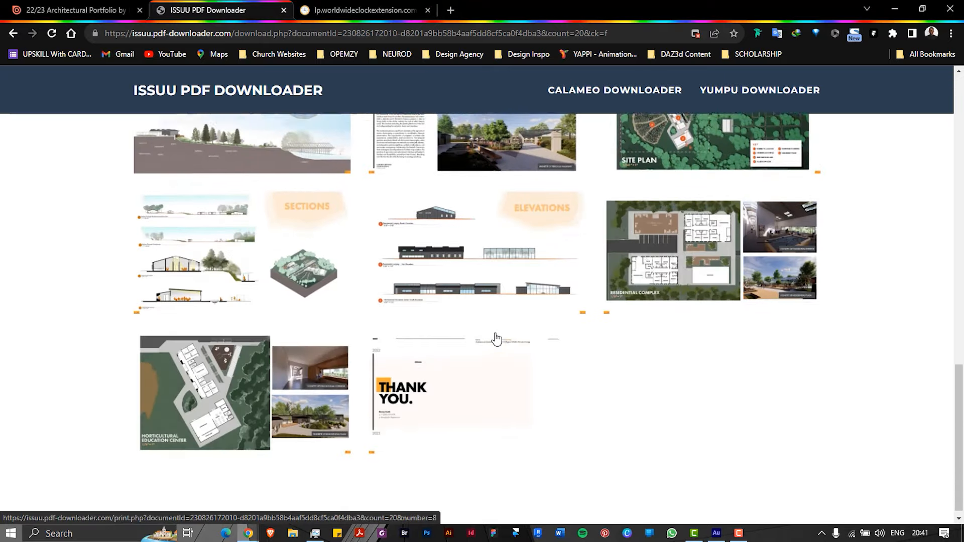
{"action": "scroll", "coordinate": [496, 339], "scroll_direction": "up", "scroll_amount": 15}
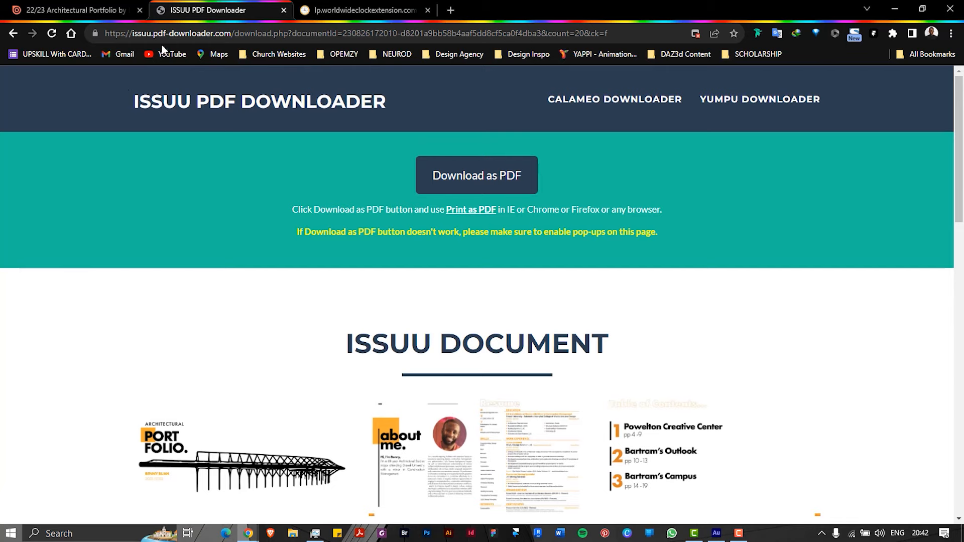
{"action": "scroll", "coordinate": [452, 387], "scroll_direction": "down", "scroll_amount": 12}
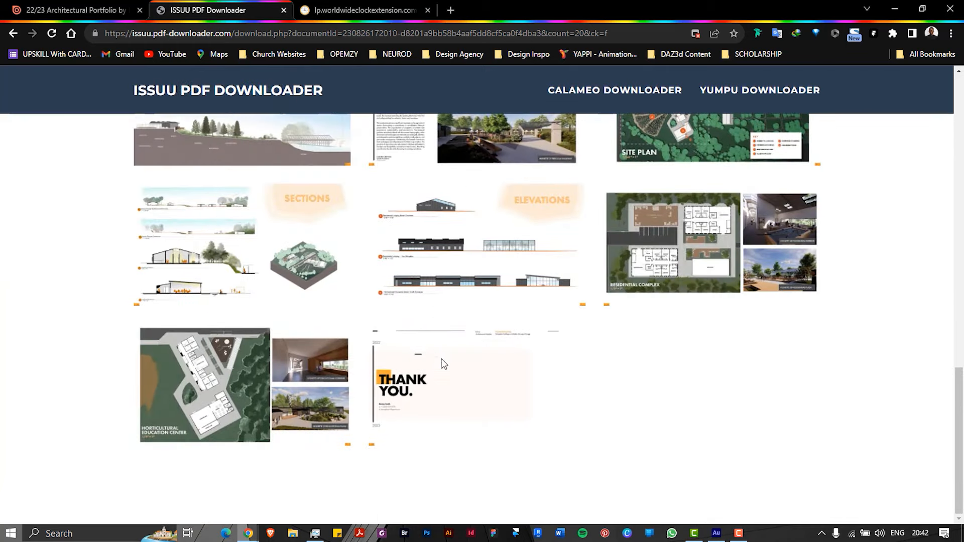
{"action": "left_click", "coordinate": [83, 6]}
{"action": "left_click", "coordinate": [253, 9]}
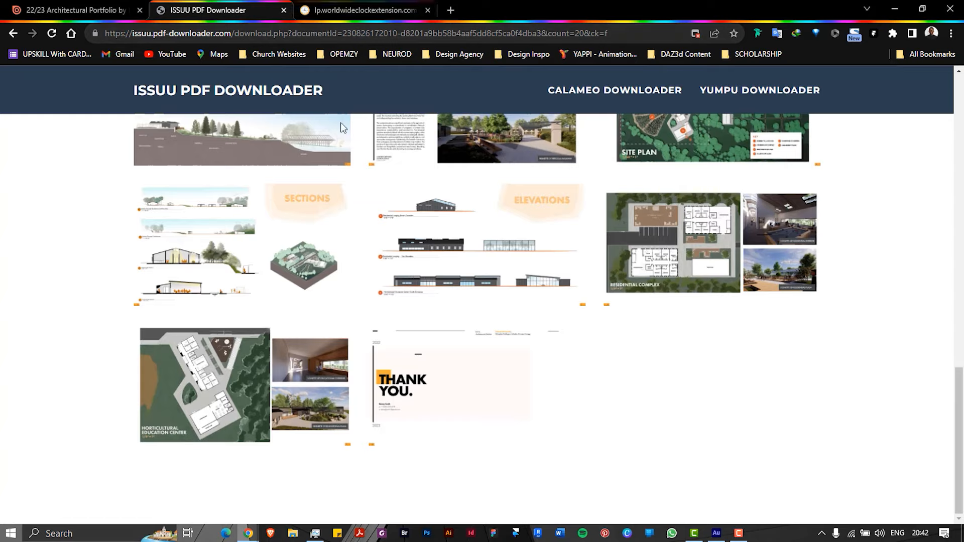
{"action": "left_click", "coordinate": [366, 16]}
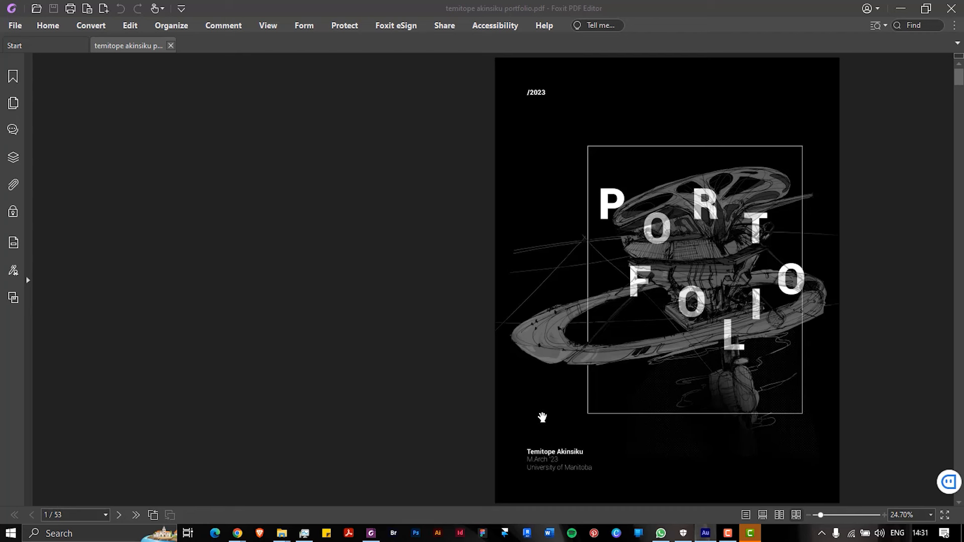
Switch the portfolio to Facing view and scroll to the page 6 Table of Contents
{"action": "scroll", "coordinate": [601, 356], "scroll_direction": "down", "scroll_amount": 4}
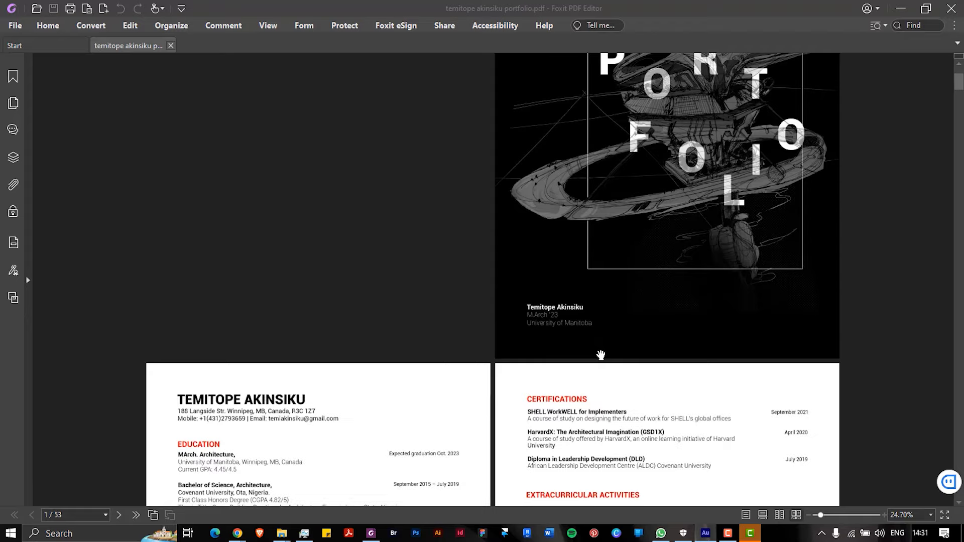
{"action": "scroll", "coordinate": [601, 356], "scroll_direction": "down", "scroll_amount": 9}
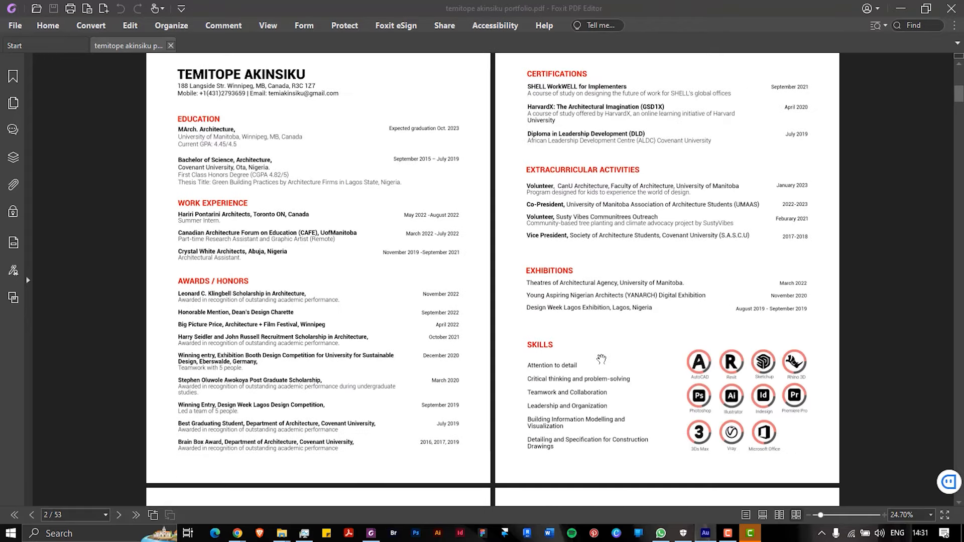
{"action": "scroll", "coordinate": [601, 358], "scroll_direction": "up", "scroll_amount": 1}
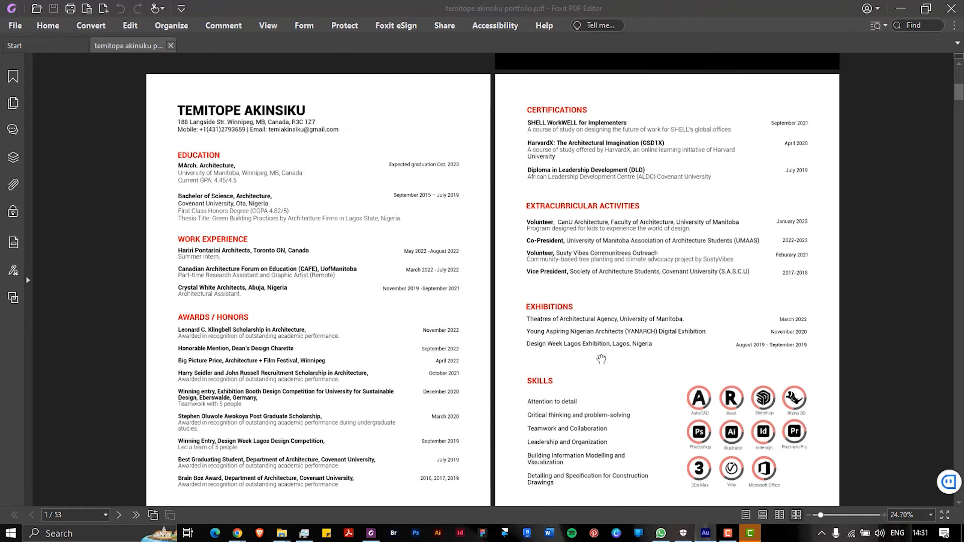
{"action": "left_click", "coordinate": [778, 517]}
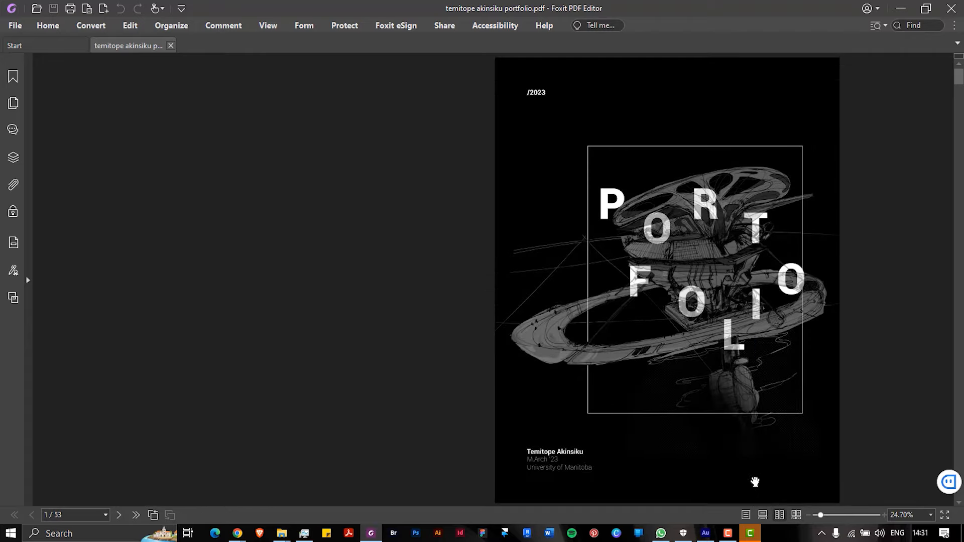
{"action": "scroll", "coordinate": [718, 393], "scroll_direction": "down", "scroll_amount": 1}
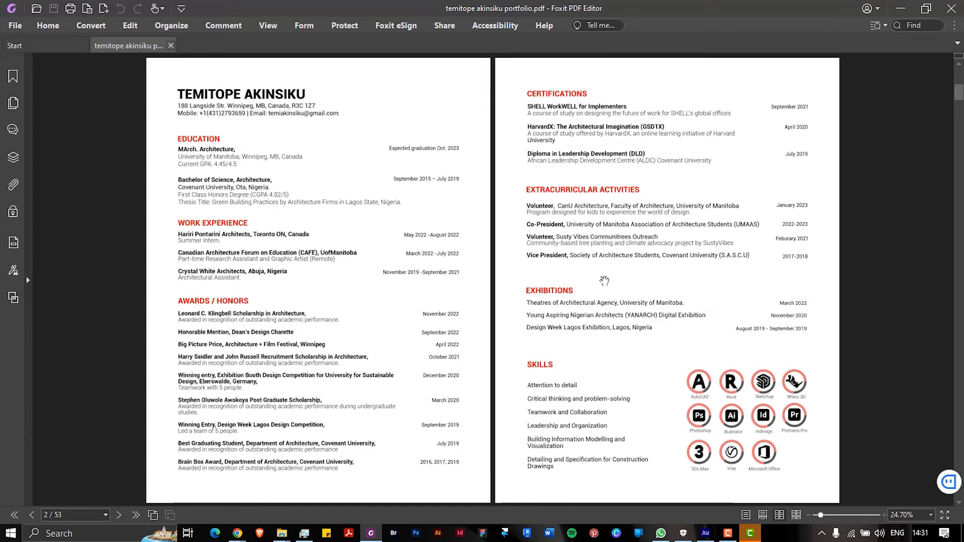
{"action": "scroll", "coordinate": [604, 281], "scroll_direction": "down", "scroll_amount": 2}
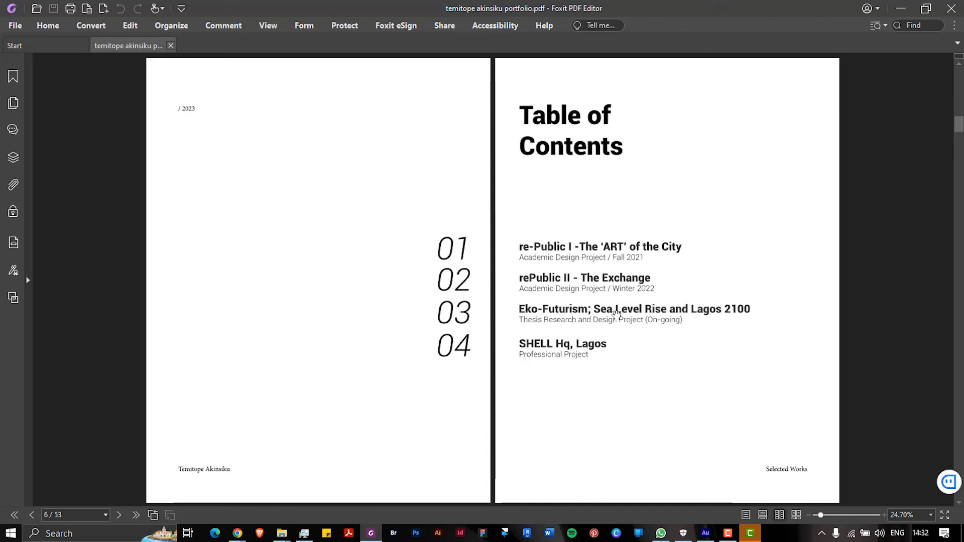
Scroll through the project spreads to the page 50–51 SHELL Hq, Lagos Office Layout Planning
{"action": "scroll", "coordinate": [615, 314], "scroll_direction": "down", "scroll_amount": 1}
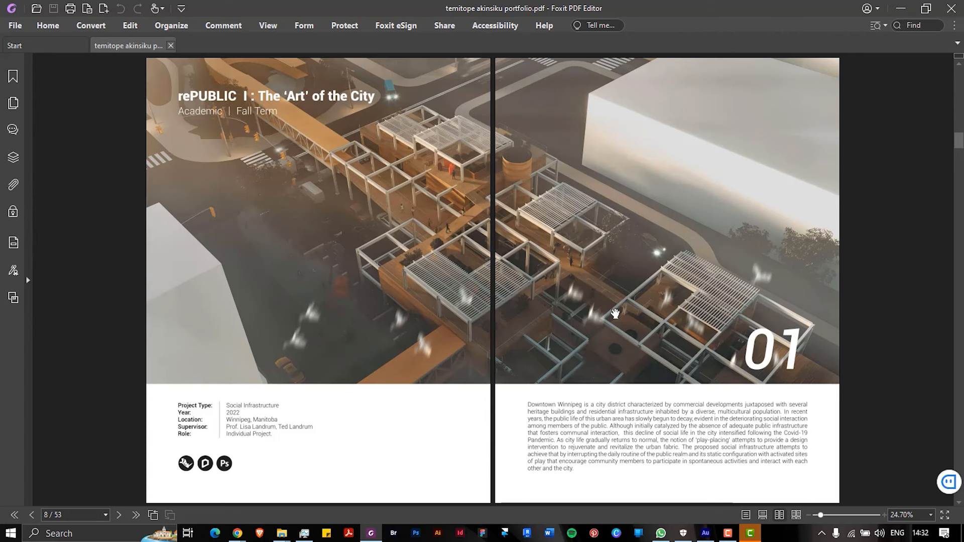
{"action": "scroll", "coordinate": [615, 314], "scroll_direction": "down", "scroll_amount": 3}
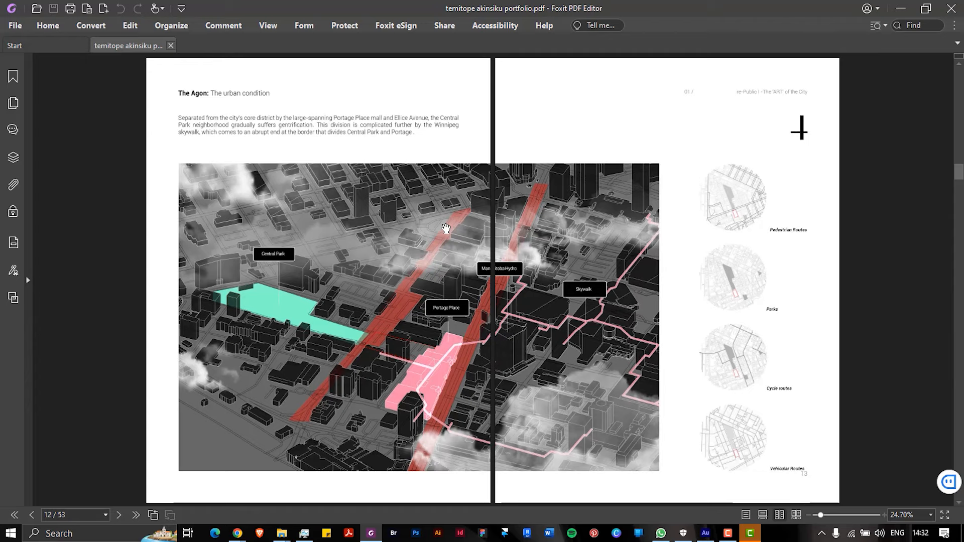
{"action": "scroll", "coordinate": [446, 229], "scroll_direction": "down", "scroll_amount": 1}
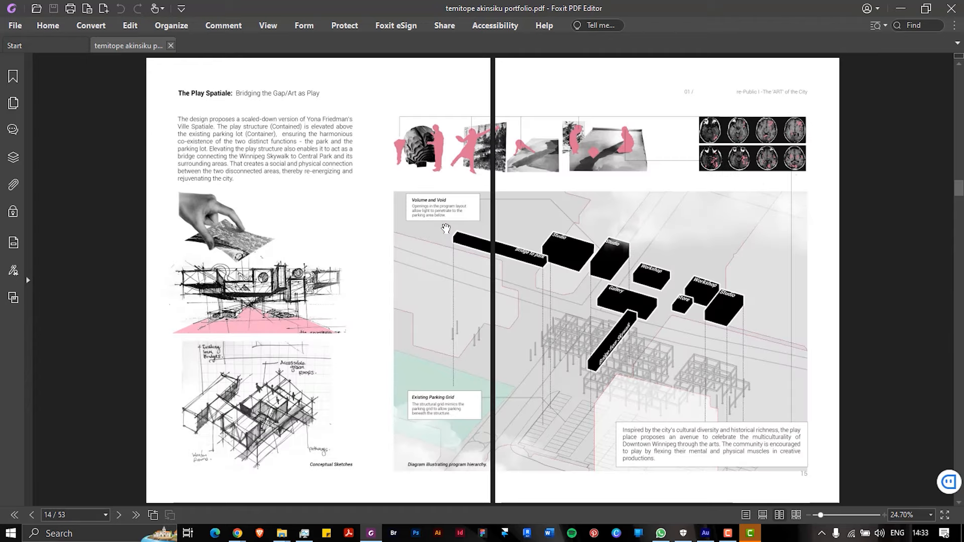
{"action": "scroll", "coordinate": [446, 229], "scroll_direction": "down", "scroll_amount": 3}
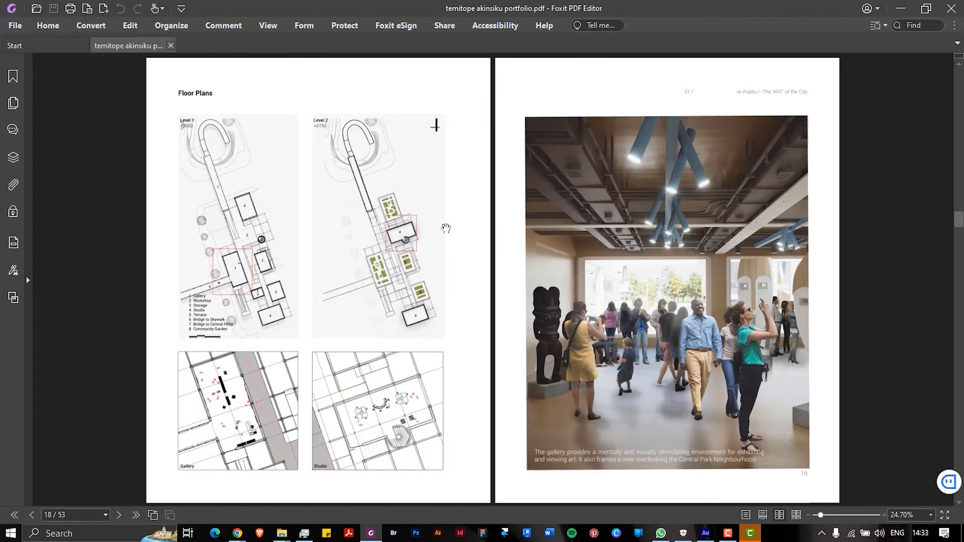
{"action": "scroll", "coordinate": [446, 229], "scroll_direction": "down", "scroll_amount": 1}
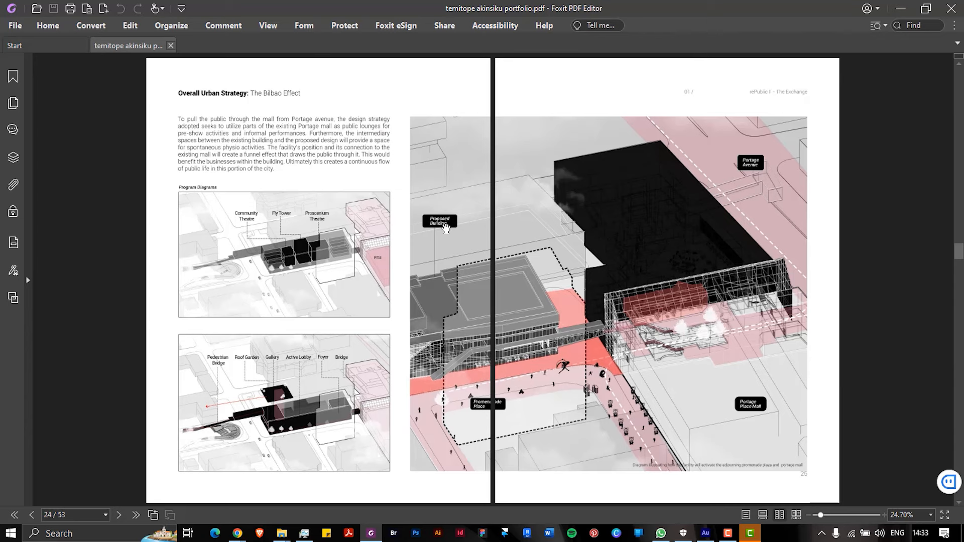
{"action": "scroll", "coordinate": [446, 229], "scroll_direction": "up", "scroll_amount": 1}
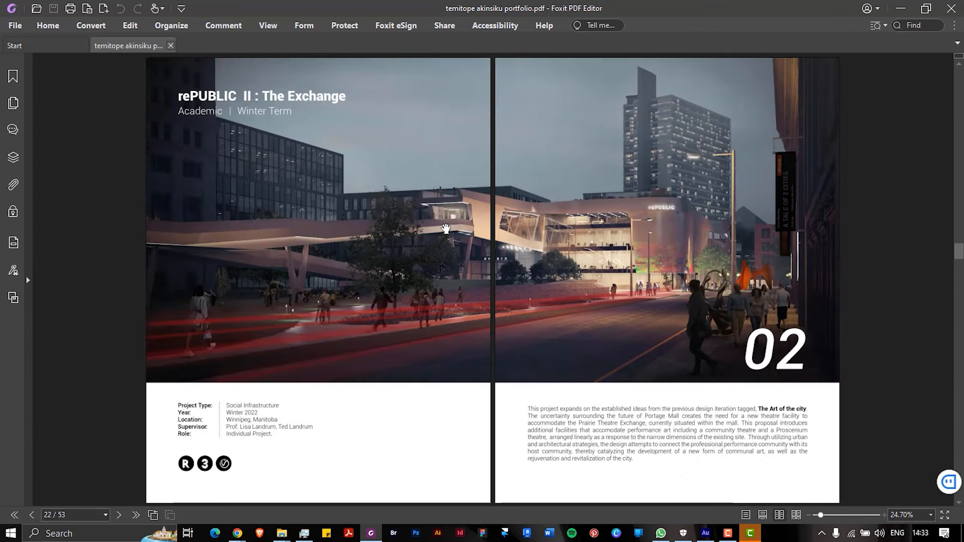
{"action": "scroll", "coordinate": [446, 229], "scroll_direction": "down", "scroll_amount": 1}
{"action": "scroll", "coordinate": [446, 229], "scroll_direction": "up", "scroll_amount": 1}
{"action": "scroll", "coordinate": [482, 392], "scroll_direction": "down", "scroll_amount": 1}
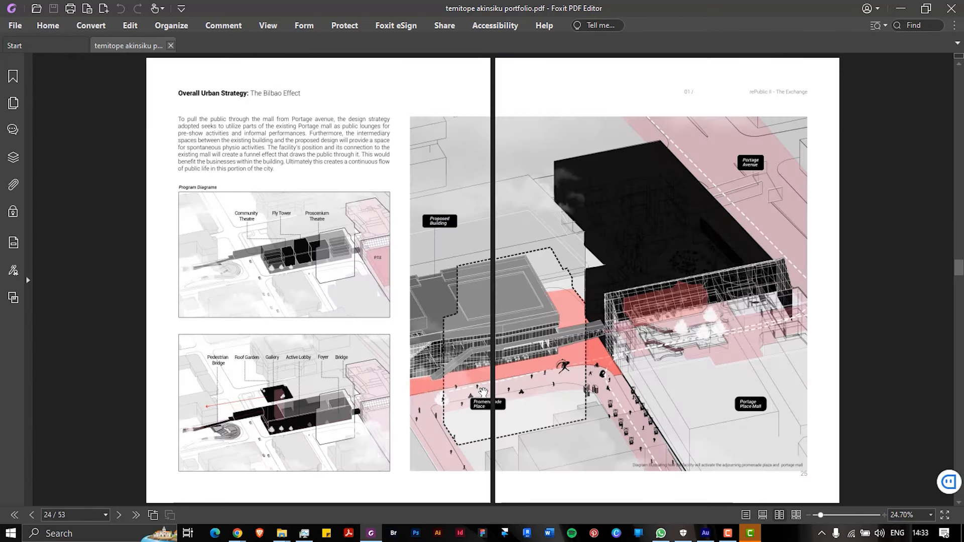
{"action": "scroll", "coordinate": [482, 394], "scroll_direction": "down", "scroll_amount": 1}
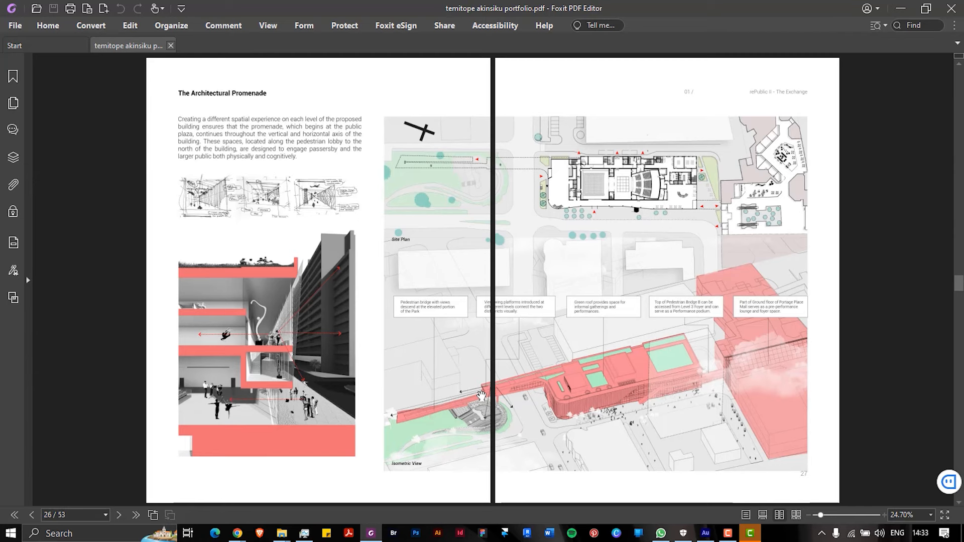
{"action": "scroll", "coordinate": [482, 396], "scroll_direction": "up", "scroll_amount": 1}
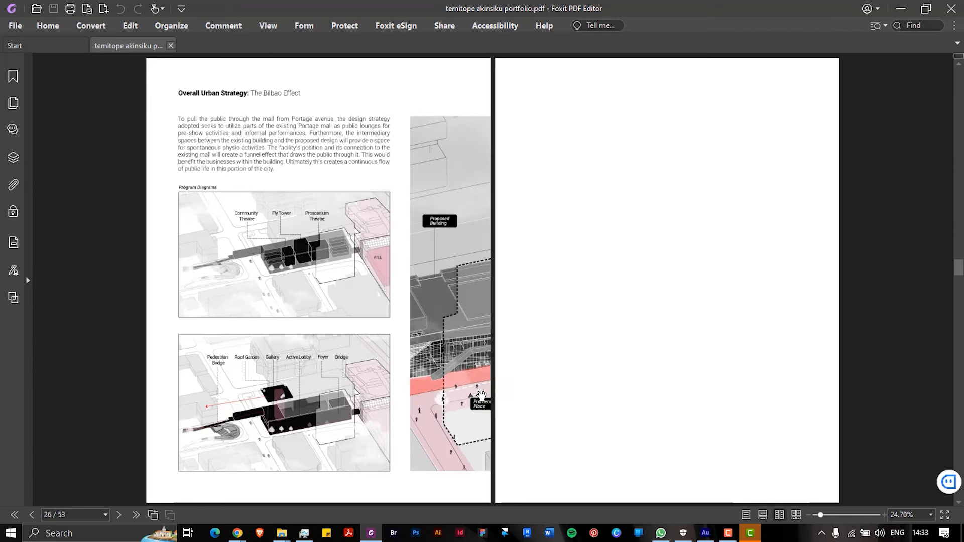
{"action": "scroll", "coordinate": [482, 396], "scroll_direction": "down", "scroll_amount": 1}
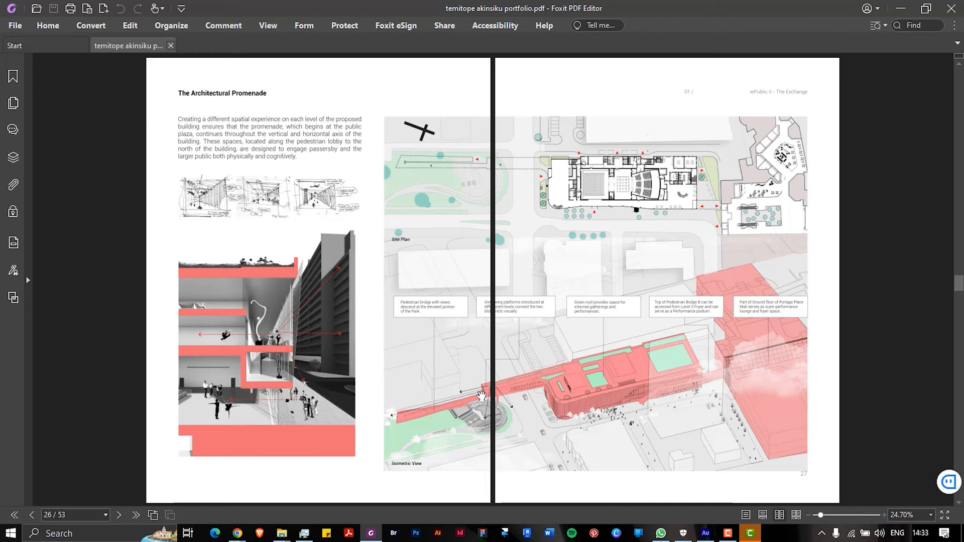
{"action": "scroll", "coordinate": [537, 378], "scroll_direction": "down", "scroll_amount": 2}
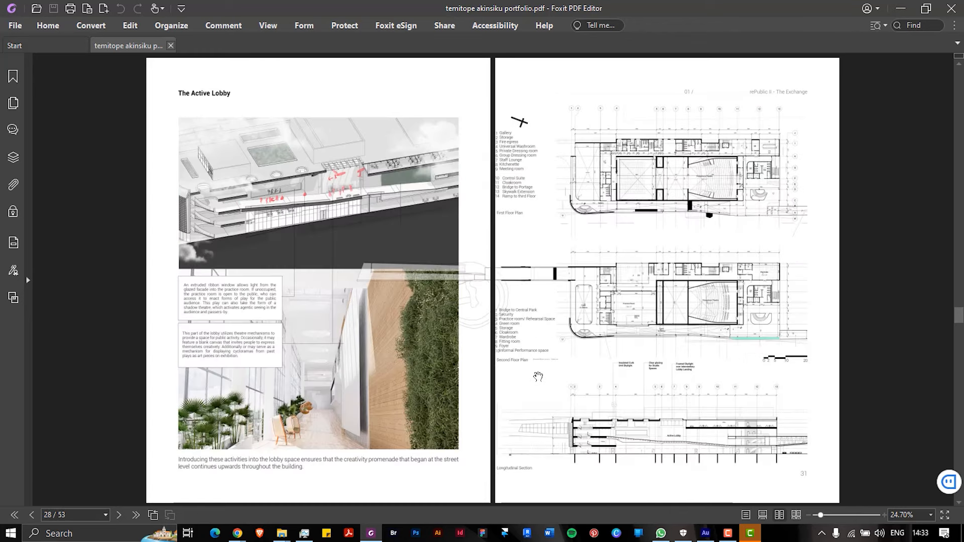
{"action": "scroll", "coordinate": [537, 377], "scroll_direction": "down", "scroll_amount": 2}
{"action": "scroll", "coordinate": [538, 377], "scroll_direction": "down", "scroll_amount": 1}
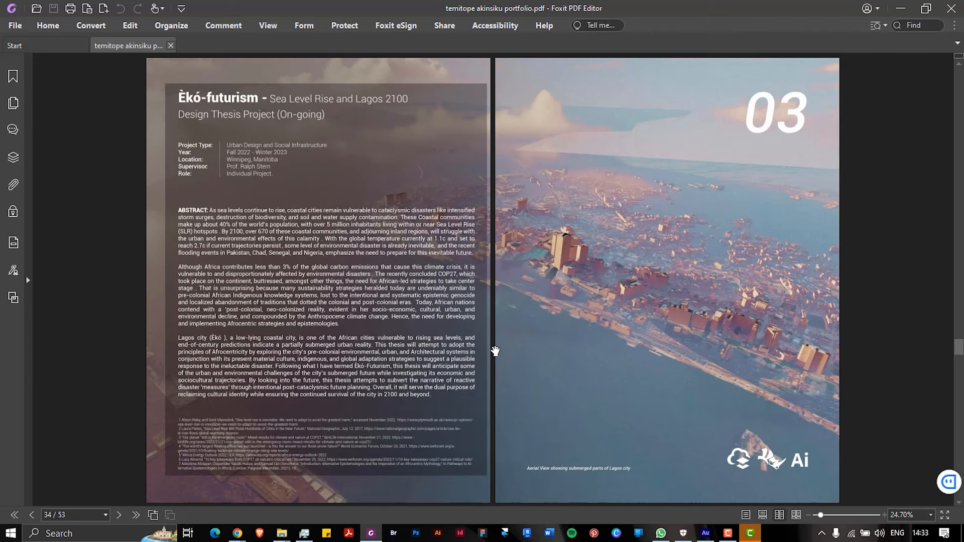
{"action": "scroll", "coordinate": [496, 351], "scroll_direction": "down", "scroll_amount": 1}
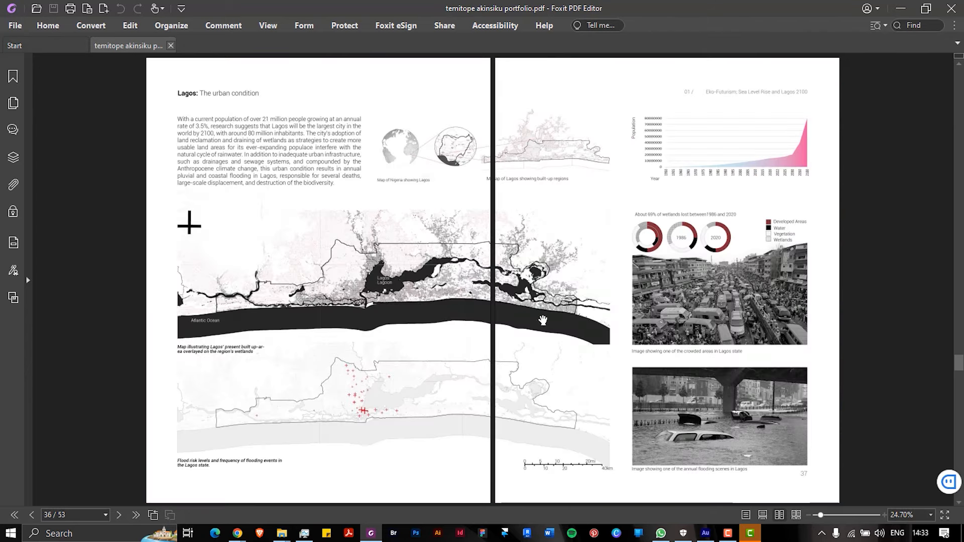
{"action": "scroll", "coordinate": [516, 330], "scroll_direction": "down", "scroll_amount": 1}
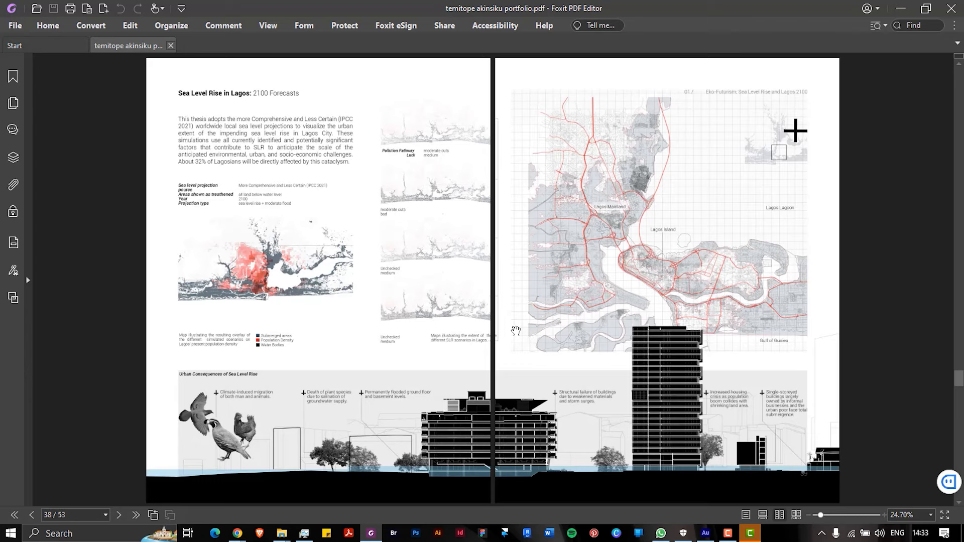
{"action": "scroll", "coordinate": [516, 332], "scroll_direction": "down", "scroll_amount": 1}
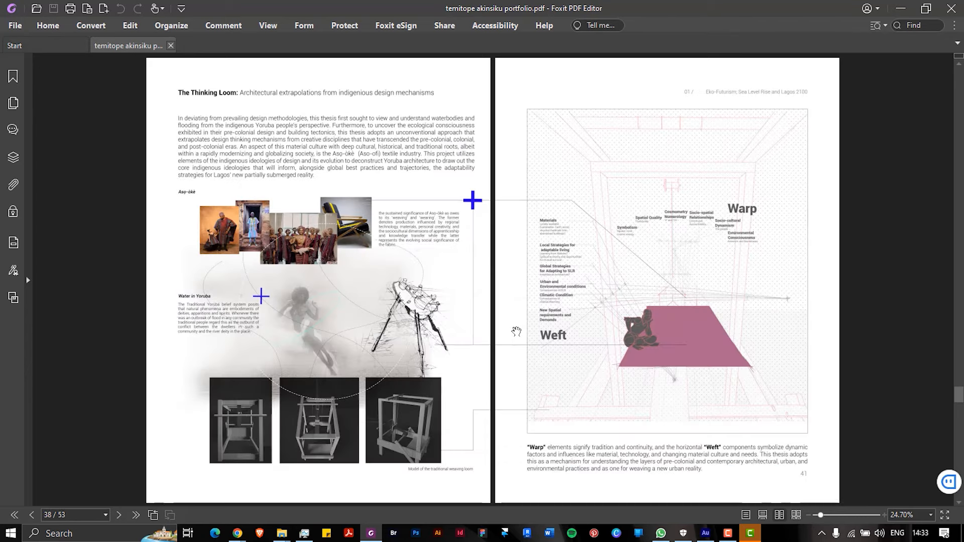
{"action": "scroll", "coordinate": [523, 327], "scroll_direction": "down", "scroll_amount": 1}
{"action": "scroll", "coordinate": [526, 325], "scroll_direction": "down", "scroll_amount": 1}
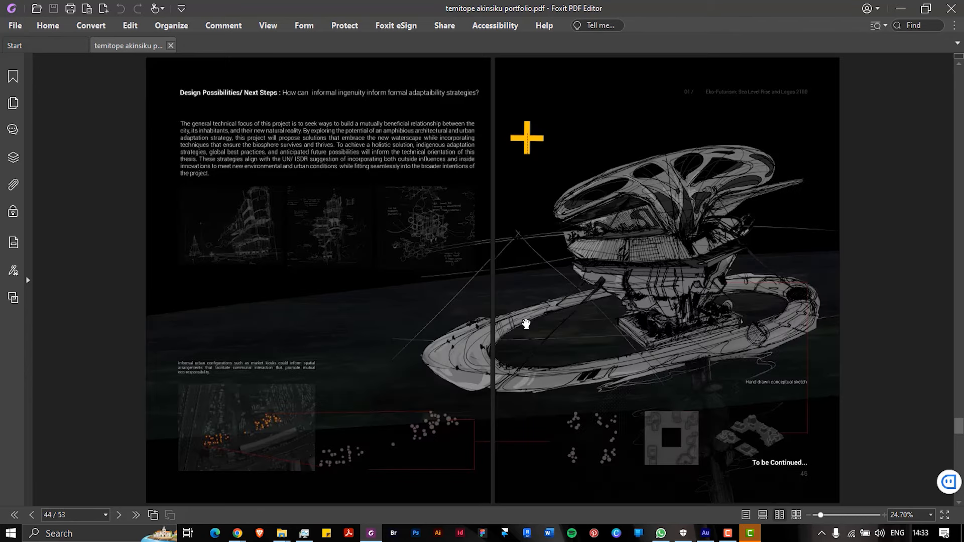
{"action": "scroll", "coordinate": [526, 324], "scroll_direction": "down", "scroll_amount": 1}
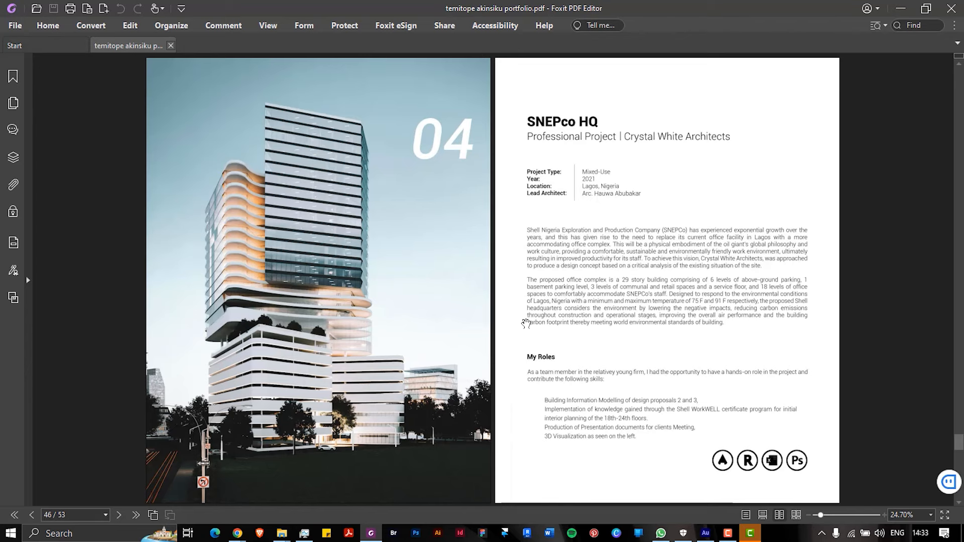
{"action": "scroll", "coordinate": [526, 324], "scroll_direction": "up", "scroll_amount": 1}
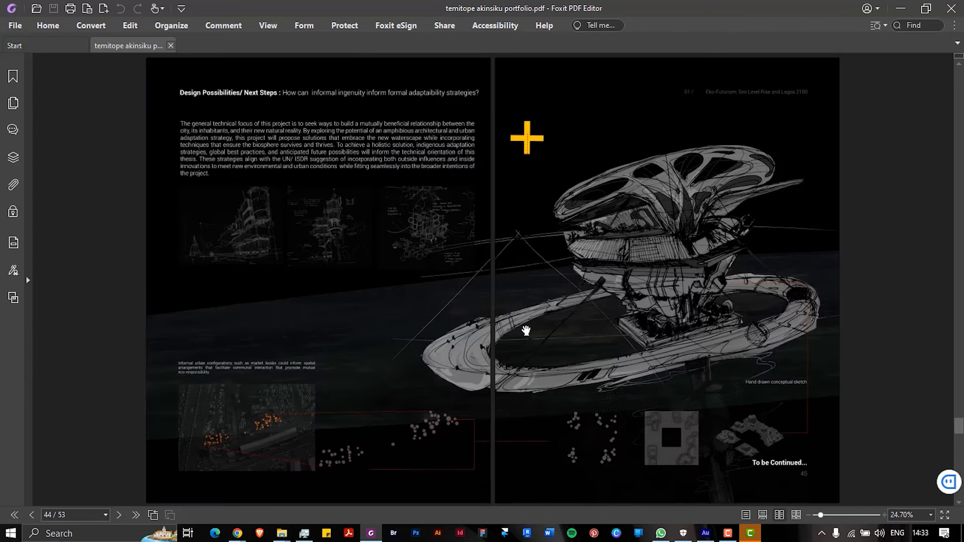
{"action": "scroll", "coordinate": [525, 330], "scroll_direction": "down", "scroll_amount": 1}
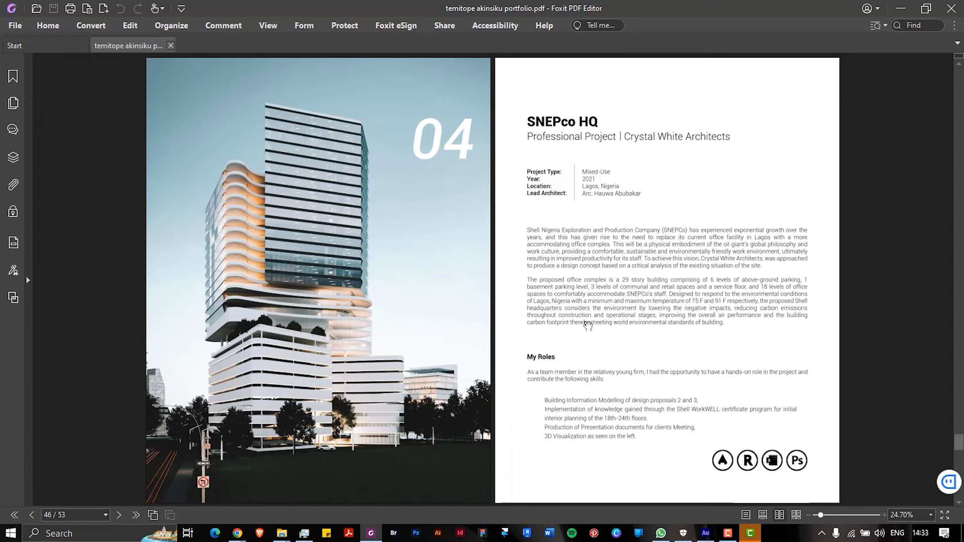
{"action": "scroll", "coordinate": [515, 324], "scroll_direction": "down", "scroll_amount": 1}
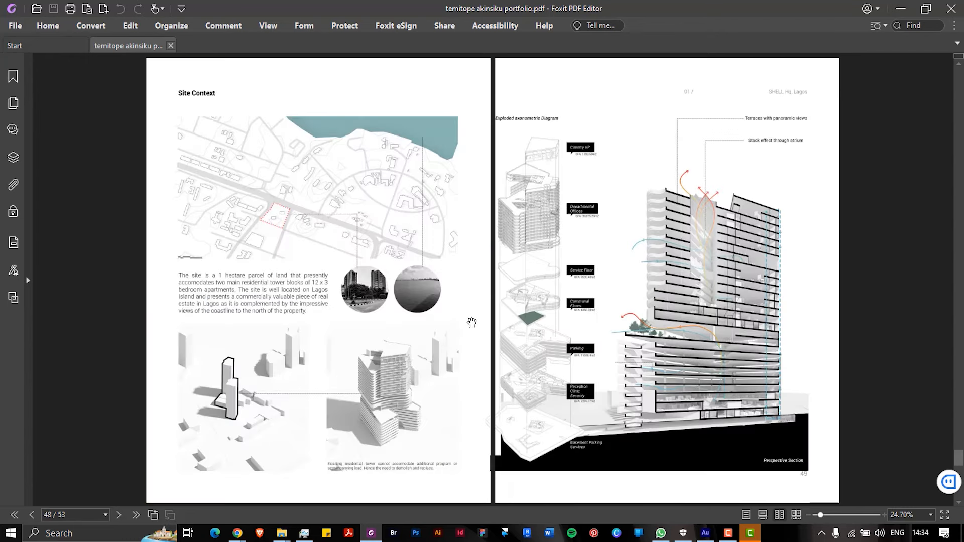
{"action": "scroll", "coordinate": [536, 322], "scroll_direction": "down", "scroll_amount": 2}
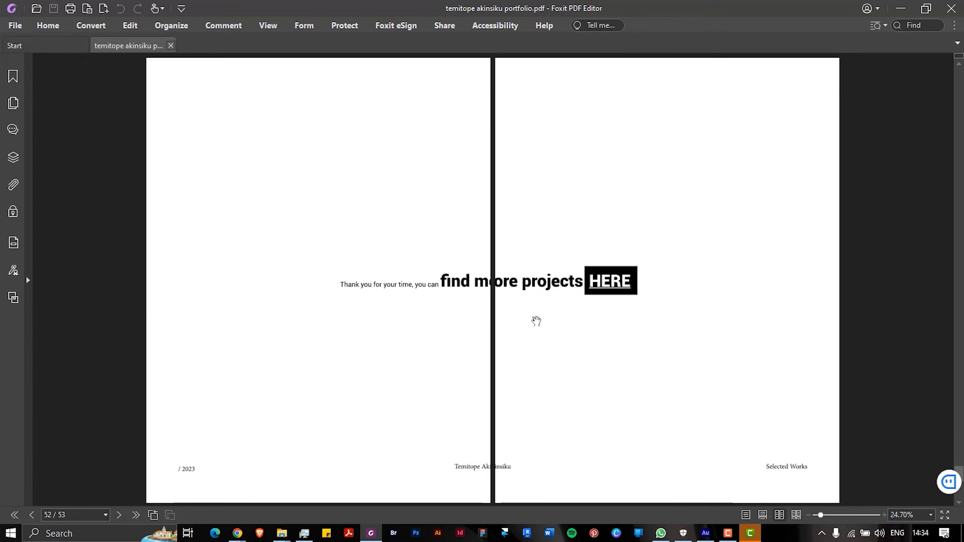
{"action": "scroll", "coordinate": [537, 322], "scroll_direction": "up", "scroll_amount": 1}
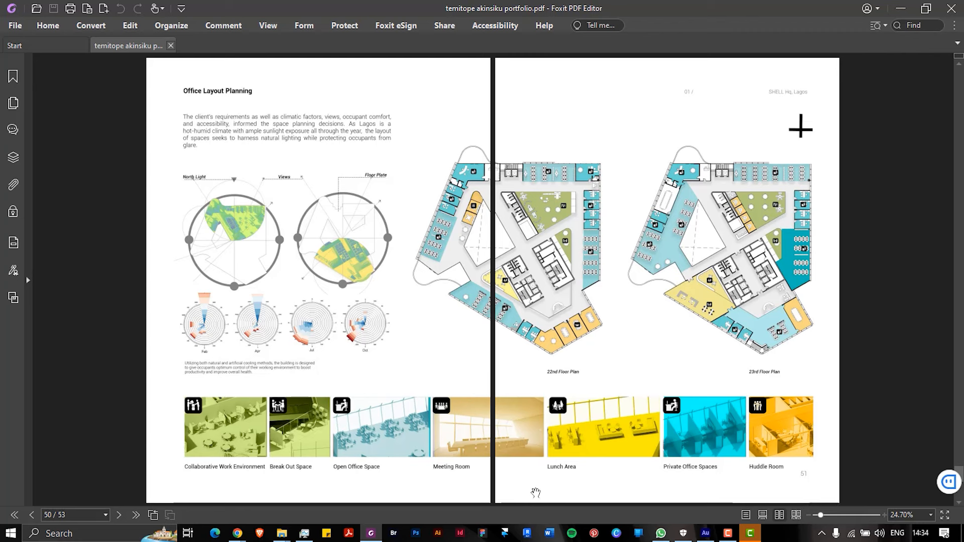
Show the 28-page second portfolio in Facing view and scroll to its page 4 Résumé spread
{"action": "mouse_move", "coordinate": [238, 538]}
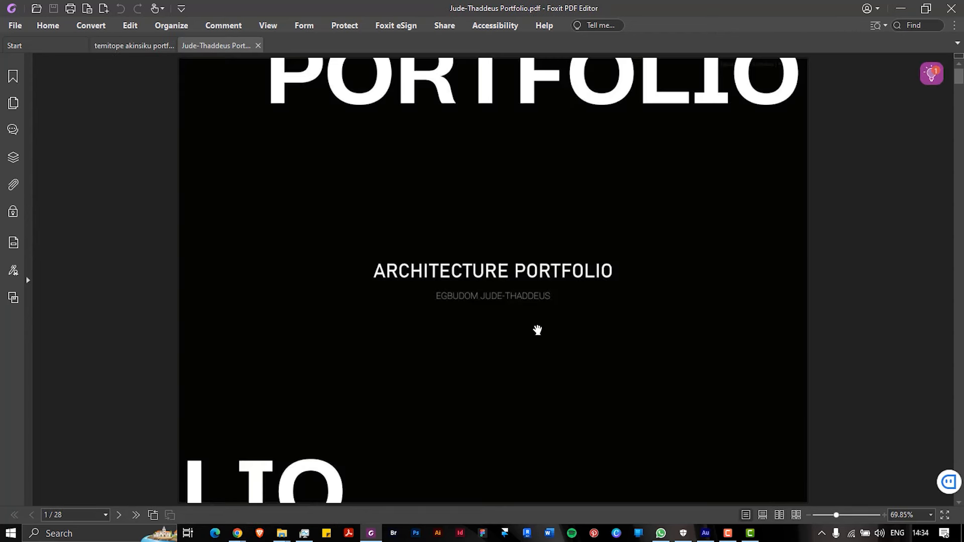
{"action": "left_click", "coordinate": [780, 514]}
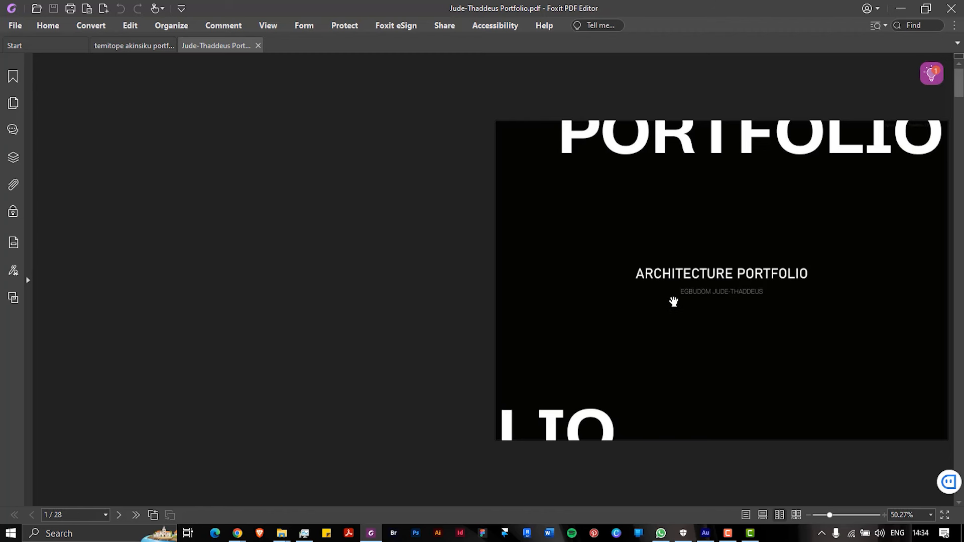
{"action": "scroll", "coordinate": [674, 301], "scroll_direction": "down", "scroll_amount": 1}
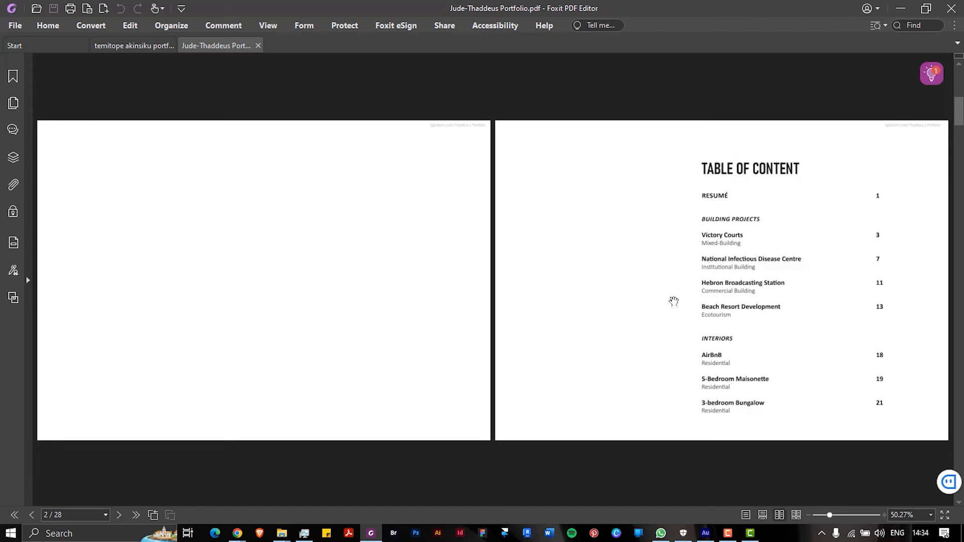
{"action": "scroll", "coordinate": [674, 304], "scroll_direction": "down", "scroll_amount": 1}
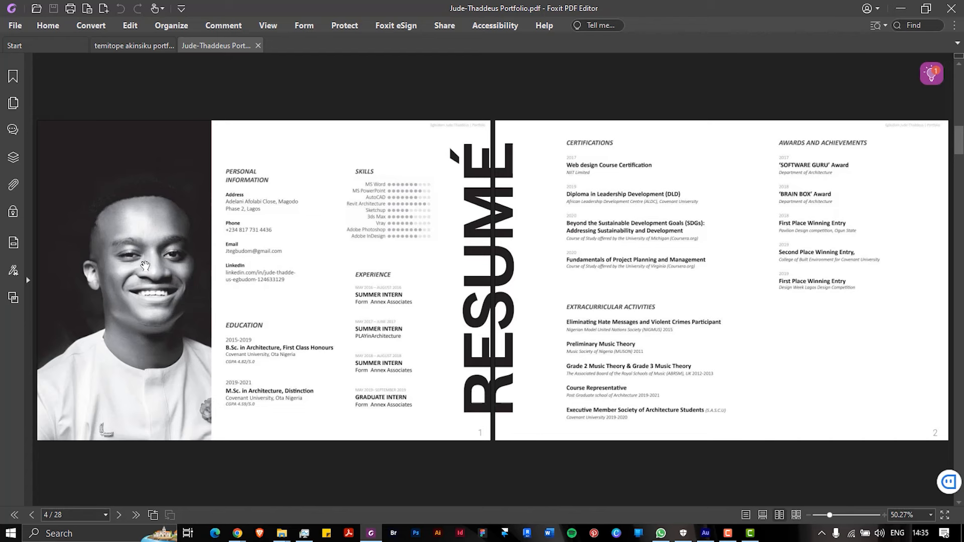
Scroll from page 6/28 through Victory Courts to the page 14 Hebron Broadcasting Station spread
{"action": "scroll", "coordinate": [146, 265], "scroll_direction": "down", "scroll_amount": 2}
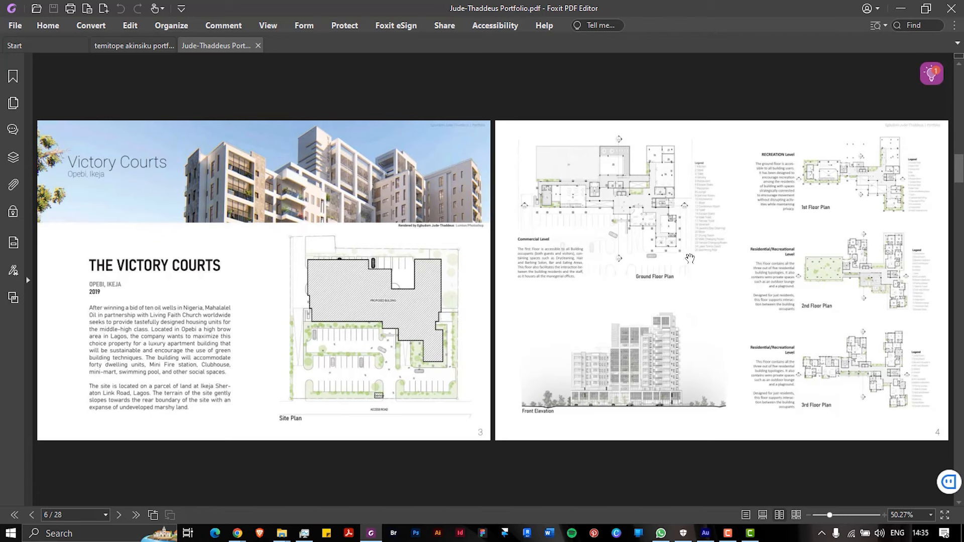
{"action": "scroll", "coordinate": [712, 256], "scroll_direction": "down", "scroll_amount": 2}
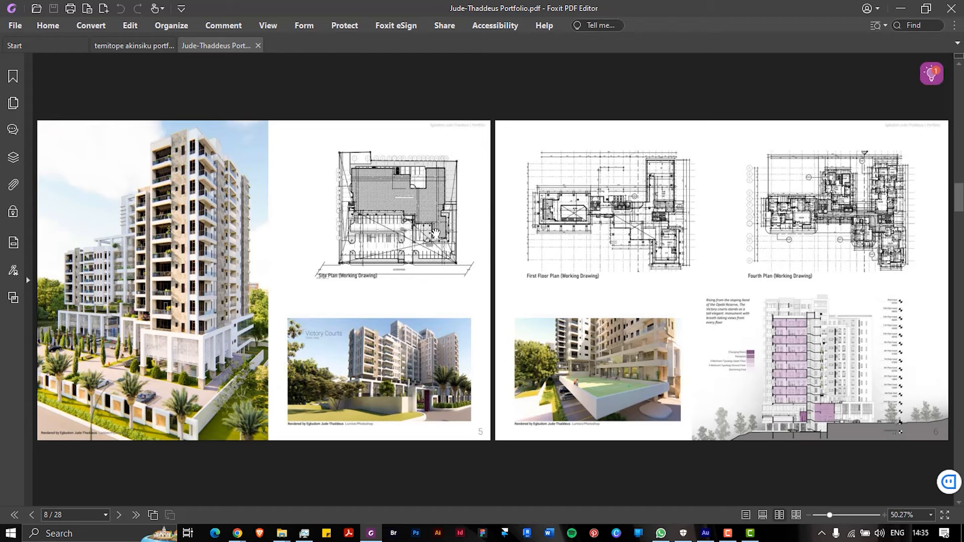
{"action": "scroll", "coordinate": [423, 300], "scroll_direction": "down", "scroll_amount": 1}
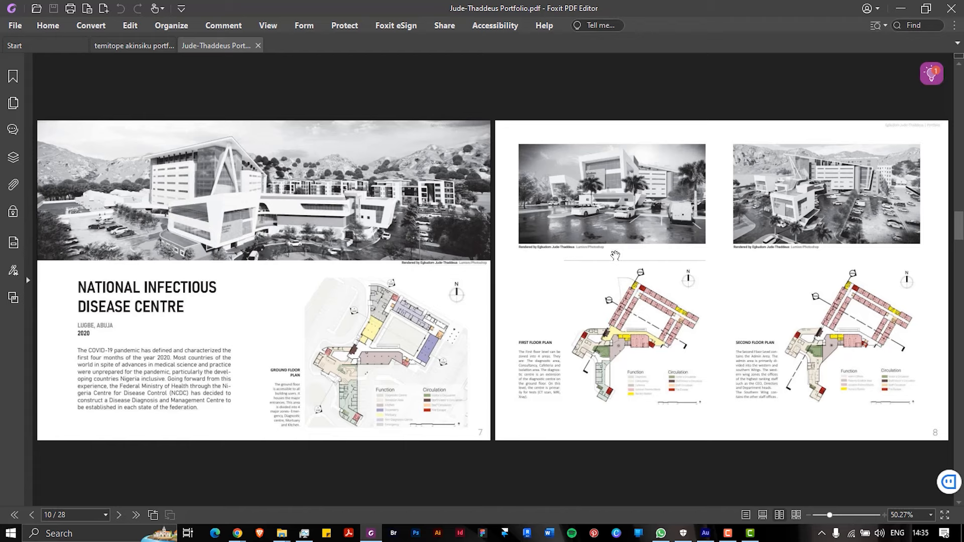
{"action": "scroll", "coordinate": [618, 261], "scroll_direction": "down", "scroll_amount": 1}
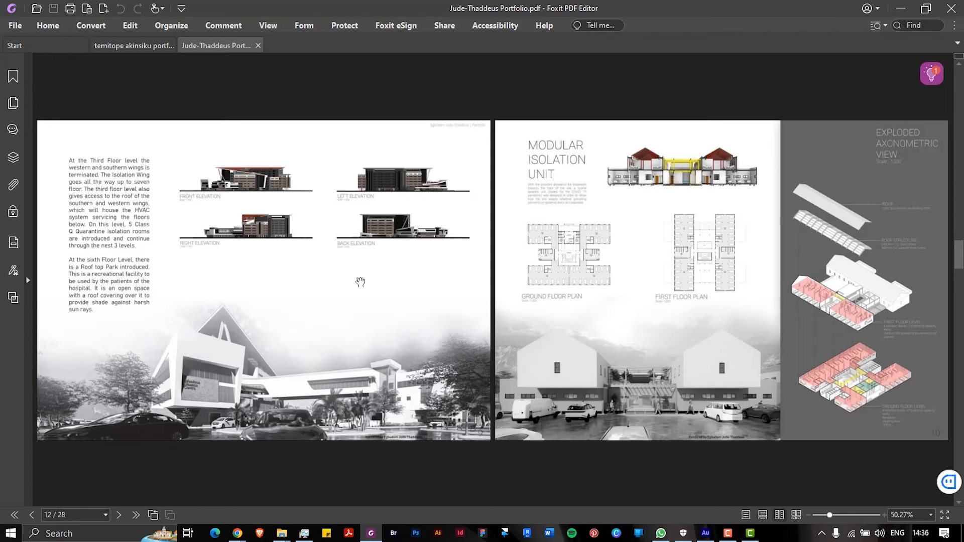
{"action": "scroll", "coordinate": [354, 278], "scroll_direction": "up", "scroll_amount": 1}
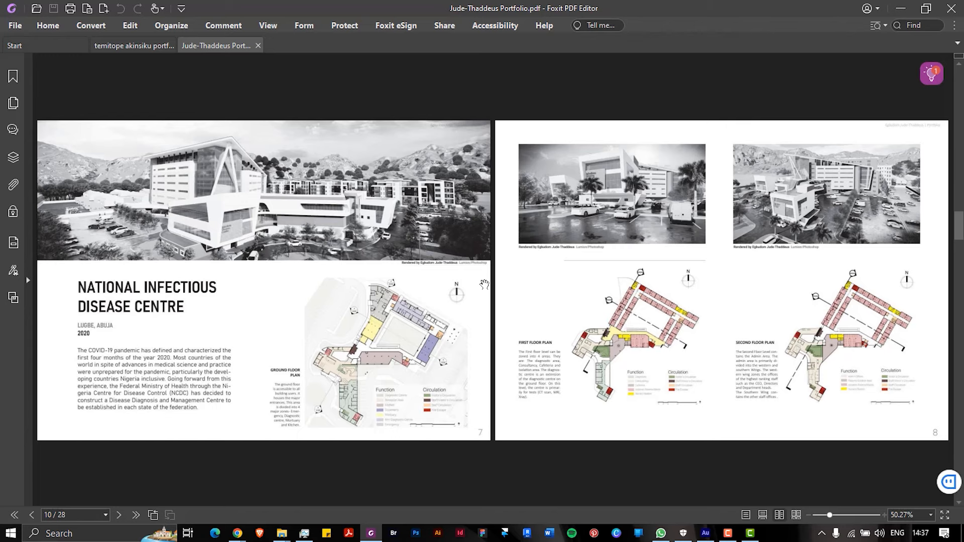
{"action": "scroll", "coordinate": [491, 287], "scroll_direction": "down", "scroll_amount": 1}
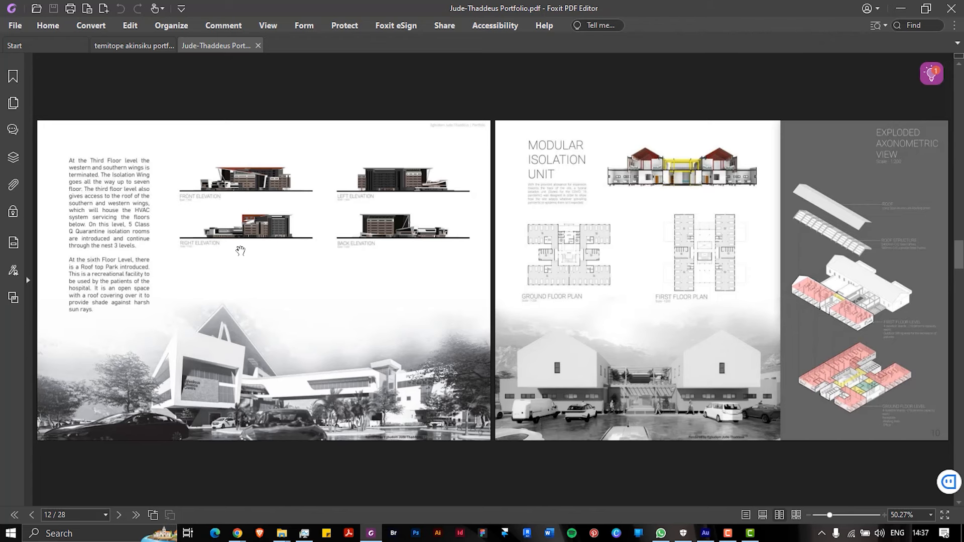
{"action": "scroll", "coordinate": [240, 251], "scroll_direction": "down", "scroll_amount": 2}
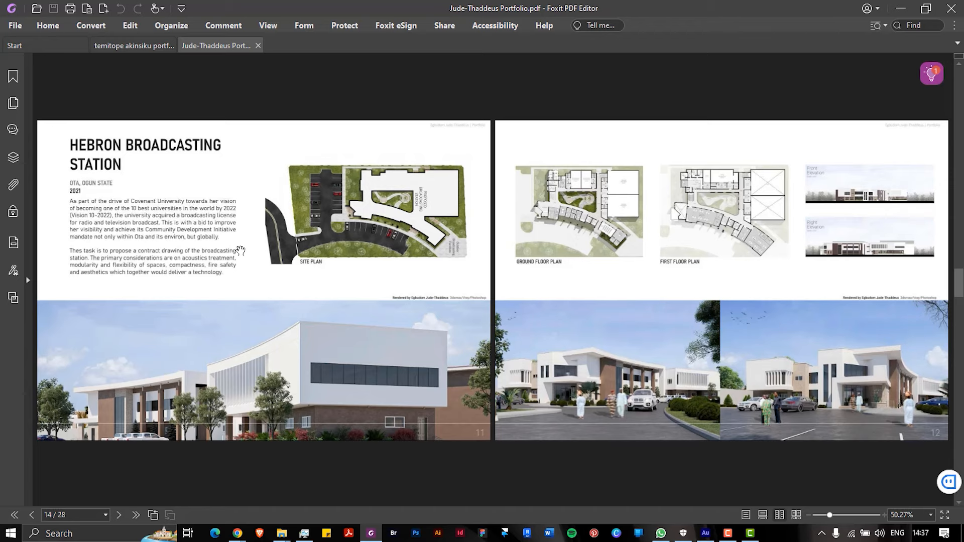
Scroll the remaining spreads, then bring up the 80-page portfolio at its PORTFOLIO cover
{"action": "scroll", "coordinate": [240, 250], "scroll_direction": "down", "scroll_amount": 2}
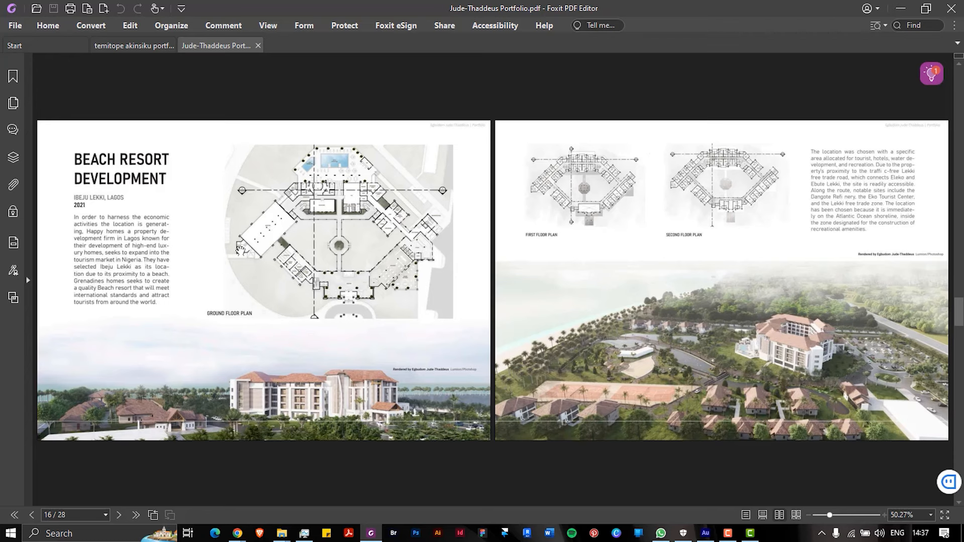
{"action": "scroll", "coordinate": [240, 250], "scroll_direction": "down", "scroll_amount": 1}
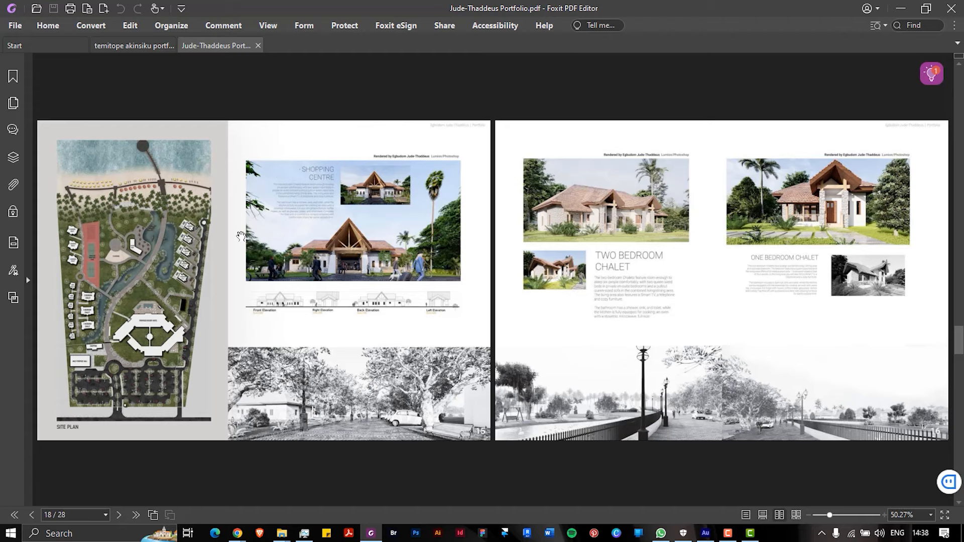
{"action": "scroll", "coordinate": [240, 236], "scroll_direction": "down", "scroll_amount": 1}
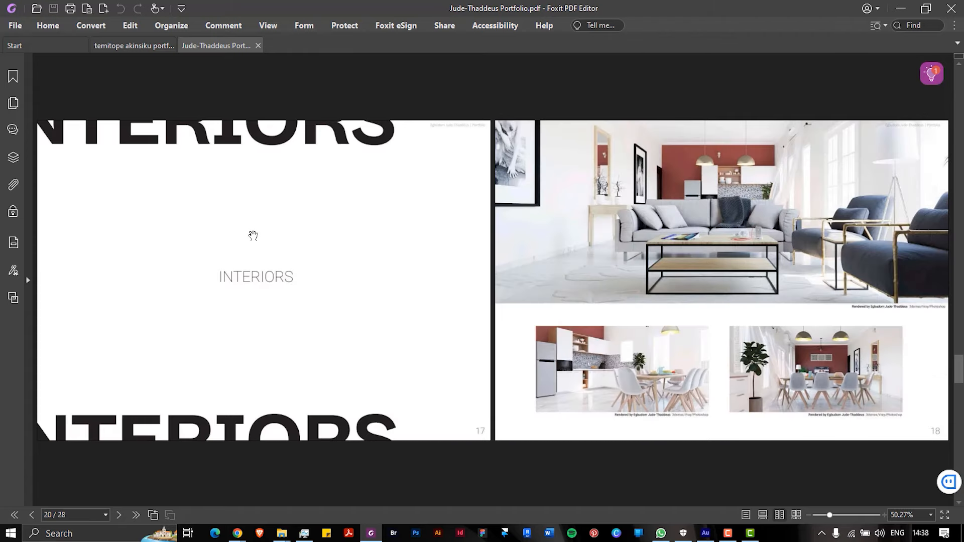
{"action": "scroll", "coordinate": [253, 235], "scroll_direction": "down", "scroll_amount": 1}
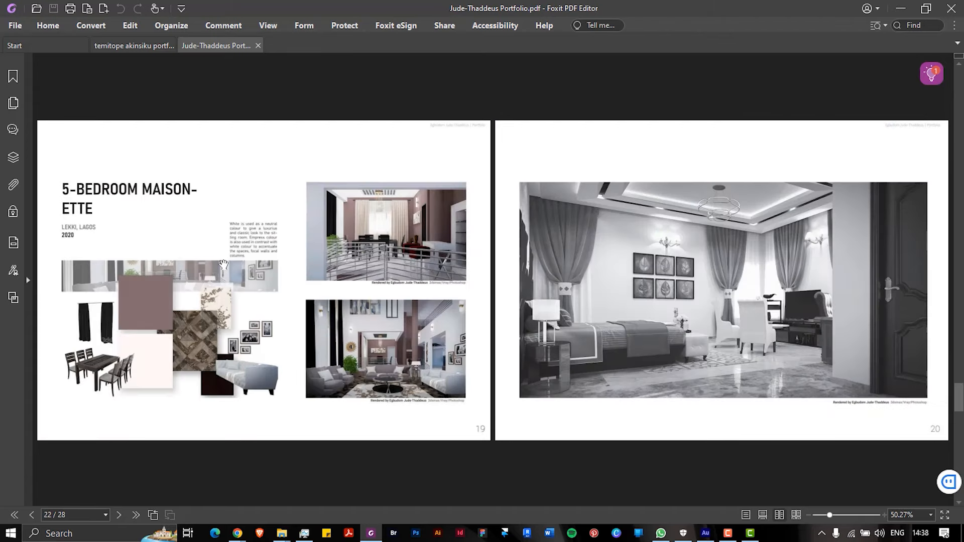
{"action": "scroll", "coordinate": [223, 265], "scroll_direction": "down", "scroll_amount": 1}
{"action": "scroll", "coordinate": [230, 262], "scroll_direction": "down", "scroll_amount": 1}
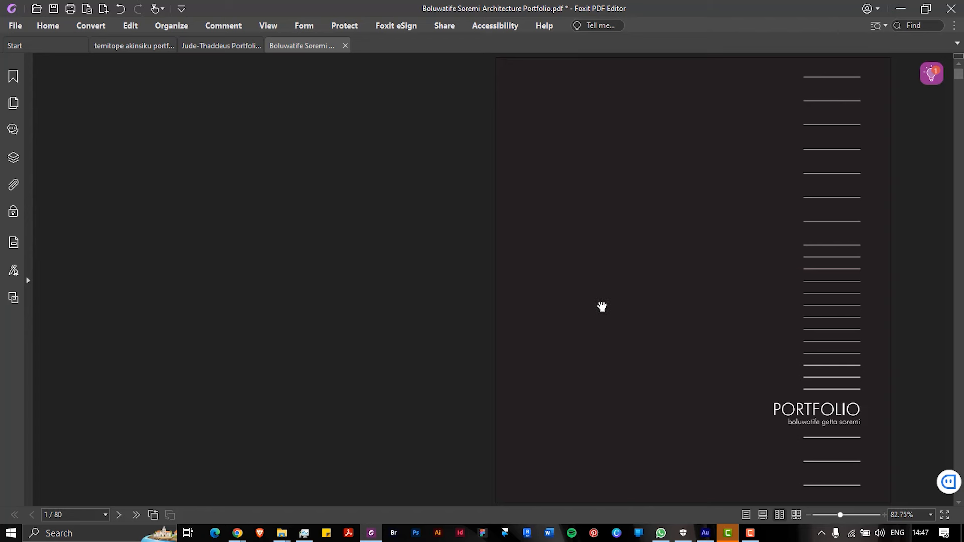
Scroll past the résumé and contents to page 6/80, the 01 Olusosun Resource Centre spread
{"action": "scroll", "coordinate": [602, 307], "scroll_direction": "down", "scroll_amount": 1}
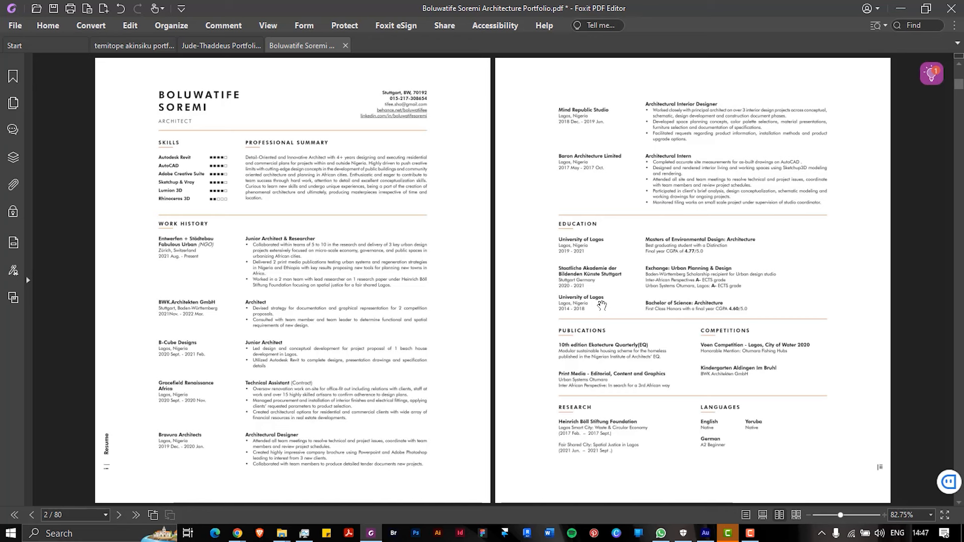
{"action": "scroll", "coordinate": [602, 305], "scroll_direction": "up", "scroll_amount": 1}
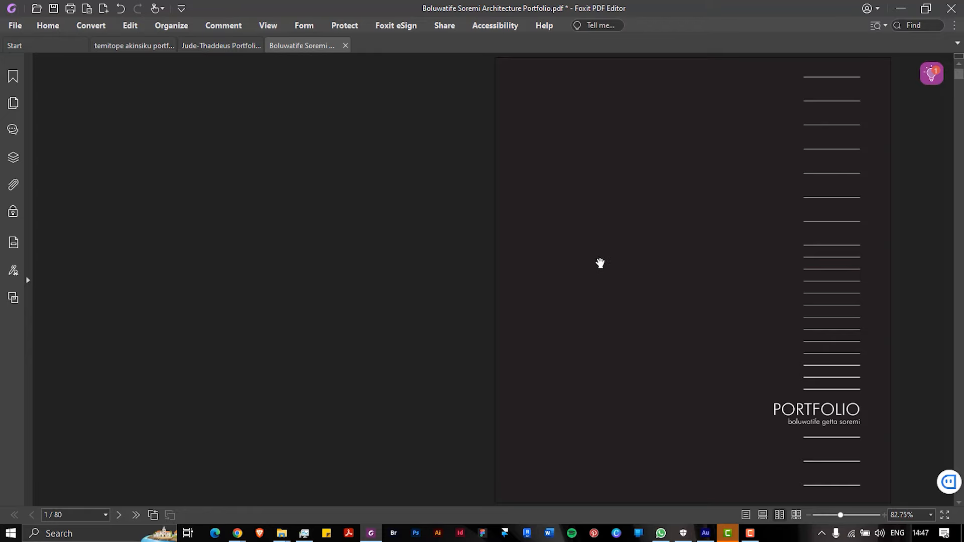
{"action": "scroll", "coordinate": [601, 267], "scroll_direction": "down", "scroll_amount": 3}
{"action": "scroll", "coordinate": [602, 266], "scroll_direction": "up", "scroll_amount": 2}
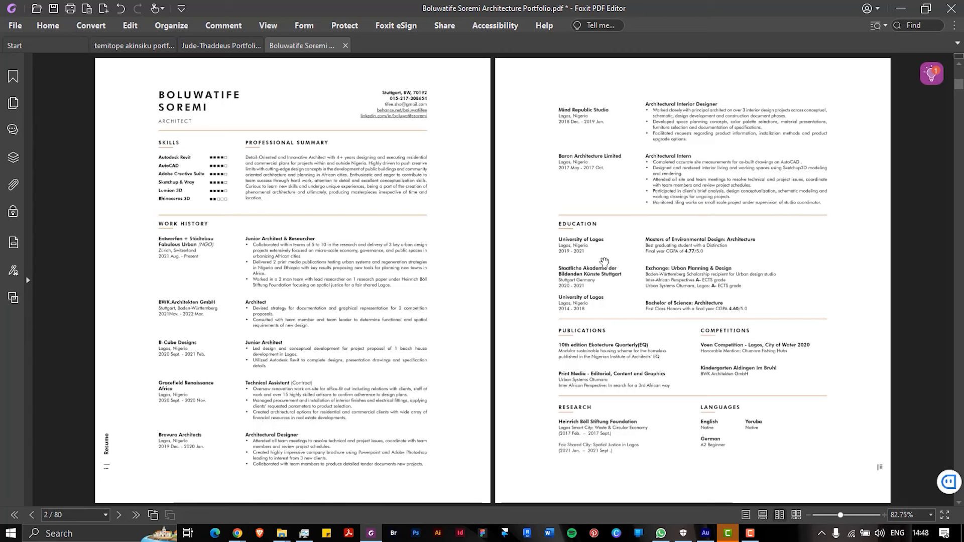
{"action": "scroll", "coordinate": [568, 260], "scroll_direction": "down", "scroll_amount": 1}
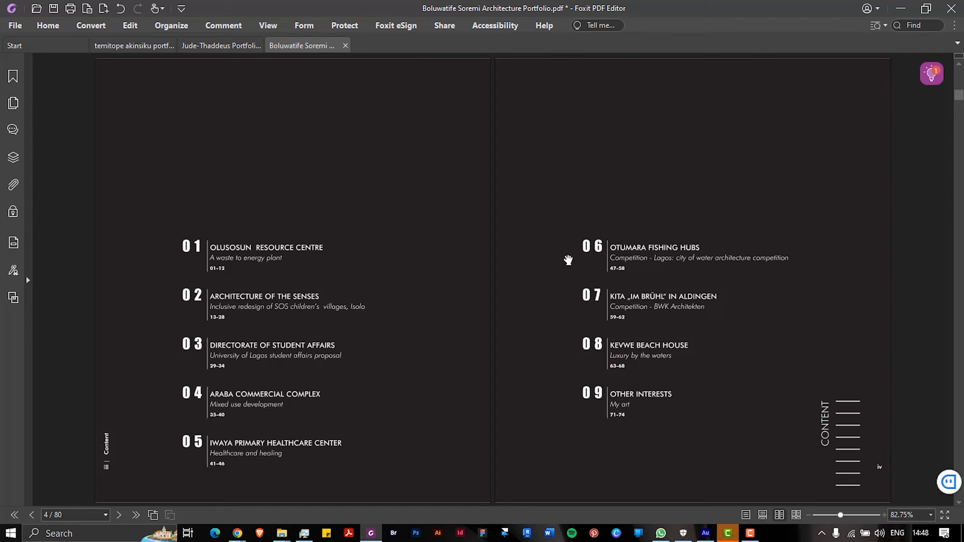
{"action": "scroll", "coordinate": [568, 261], "scroll_direction": "down", "scroll_amount": 1}
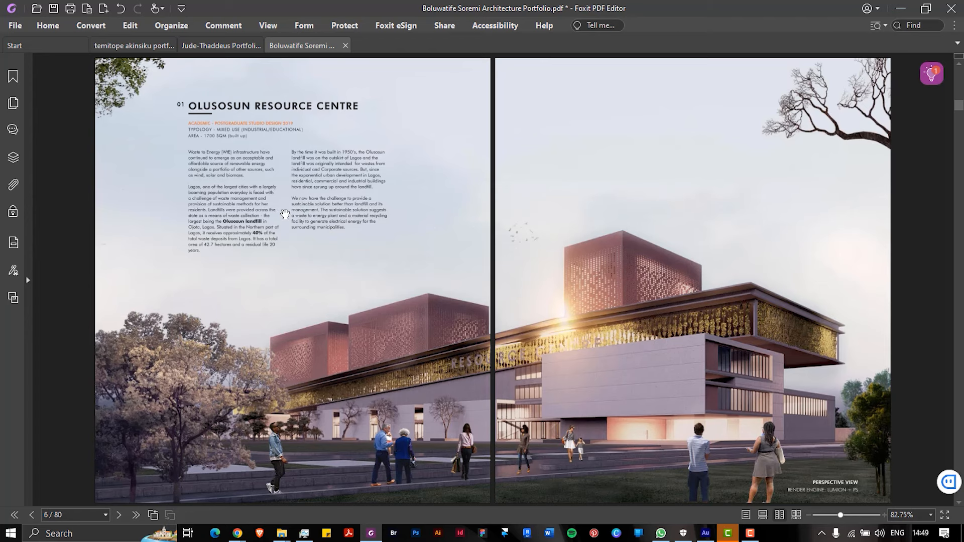
Scroll through the Olusosun pages to page 18/80, 02 Architecture of the Senses
{"action": "scroll", "coordinate": [285, 214], "scroll_direction": "down", "scroll_amount": 1}
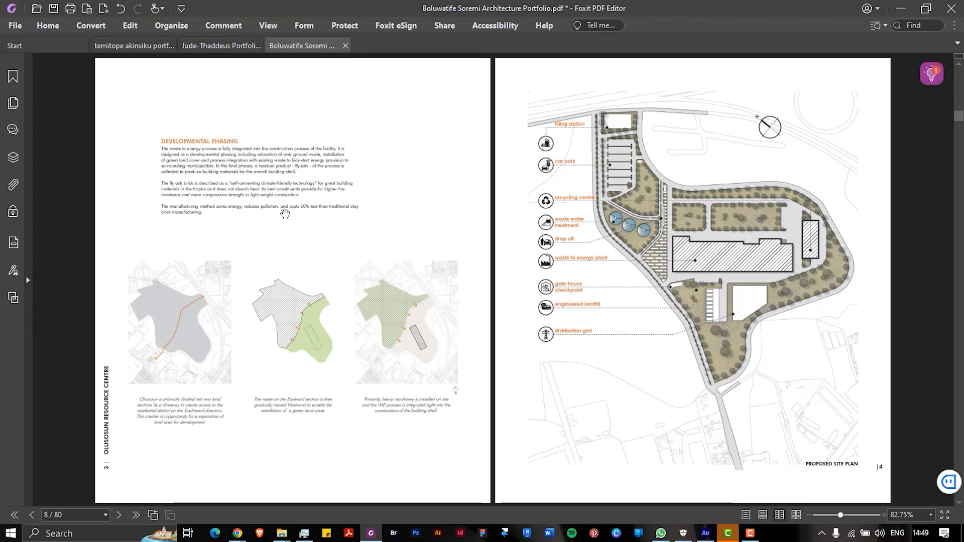
{"action": "scroll", "coordinate": [291, 215], "scroll_direction": "down", "scroll_amount": 3}
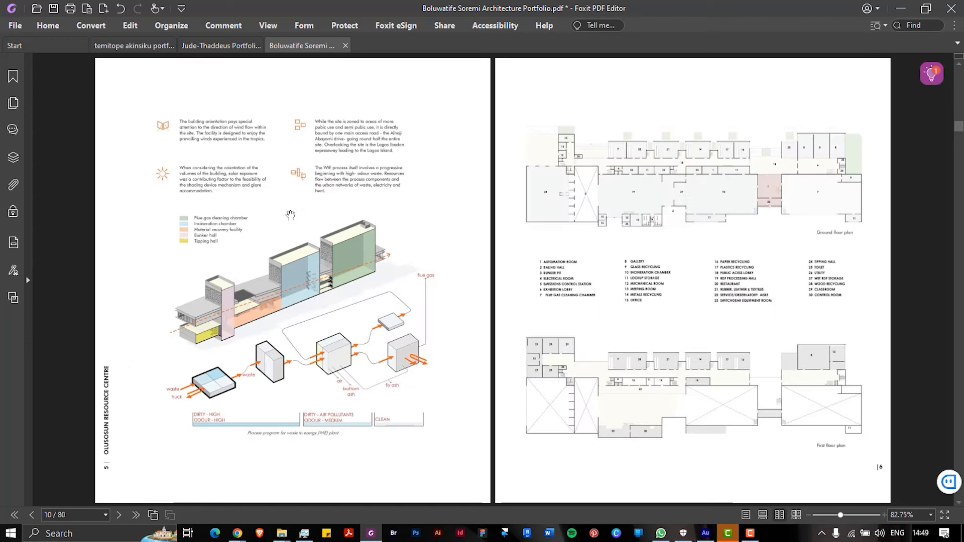
{"action": "scroll", "coordinate": [290, 215], "scroll_direction": "up", "scroll_amount": 3}
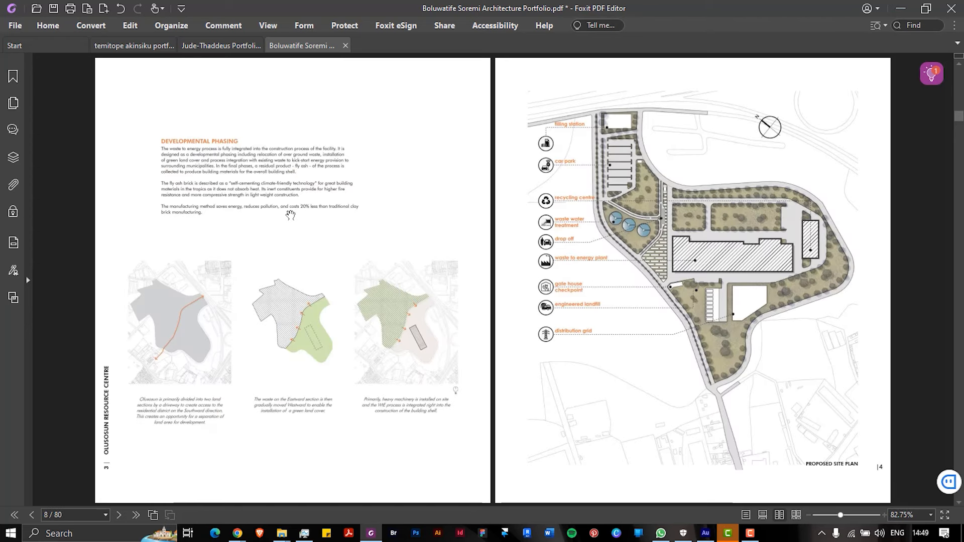
{"action": "scroll", "coordinate": [291, 215], "scroll_direction": "down", "scroll_amount": 3}
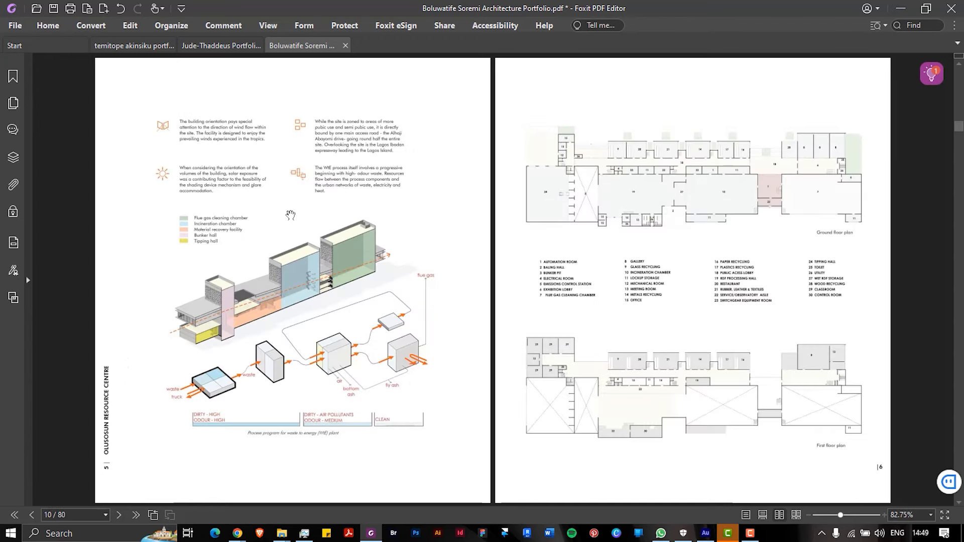
{"action": "scroll", "coordinate": [290, 215], "scroll_direction": "down", "scroll_amount": 3}
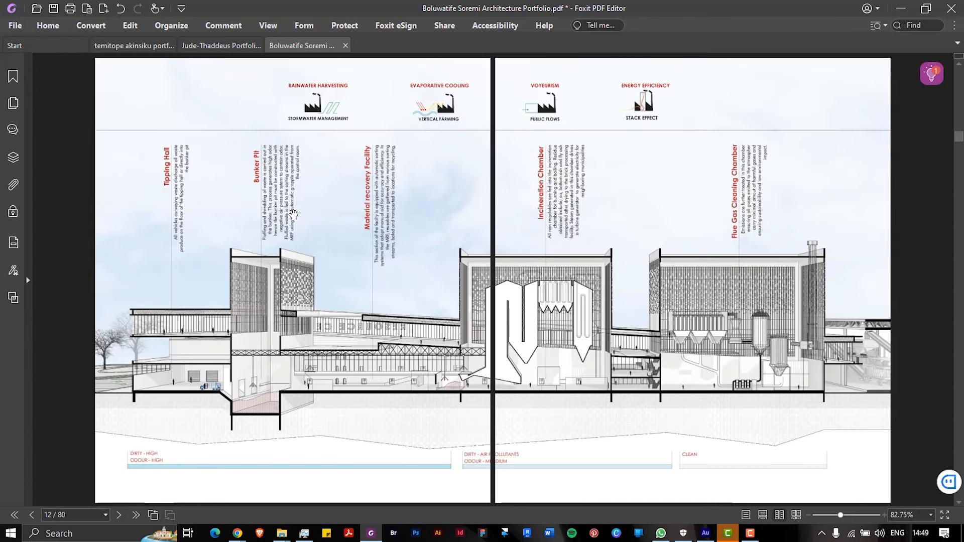
{"action": "scroll", "coordinate": [294, 215], "scroll_direction": "up", "scroll_amount": 3}
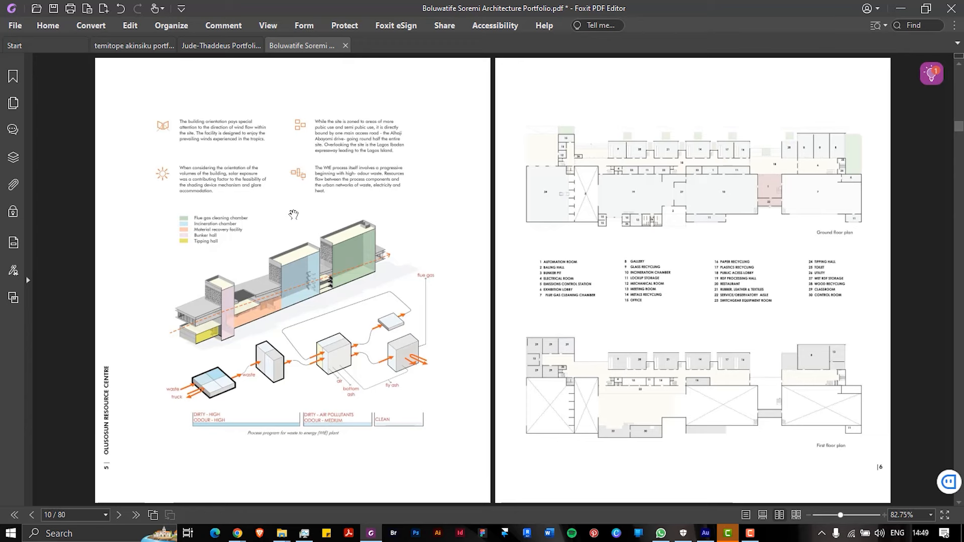
{"action": "scroll", "coordinate": [293, 214], "scroll_direction": "down", "scroll_amount": 3}
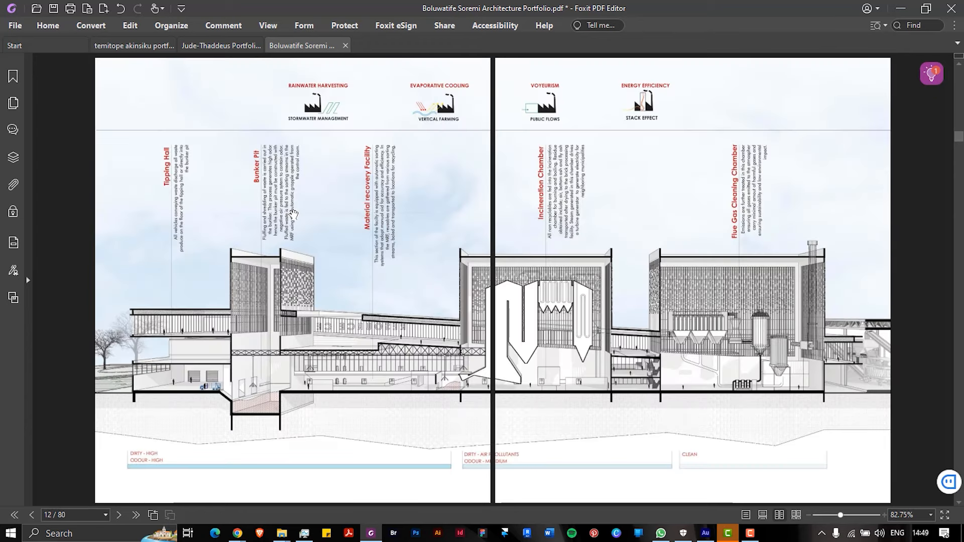
{"action": "scroll", "coordinate": [293, 214], "scroll_direction": "down", "scroll_amount": 3}
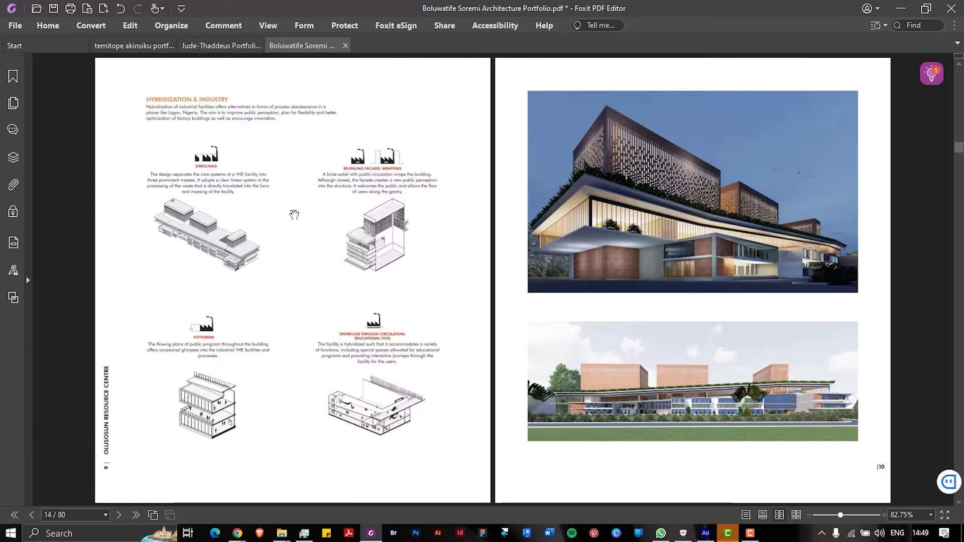
{"action": "scroll", "coordinate": [294, 214], "scroll_direction": "down", "scroll_amount": 3}
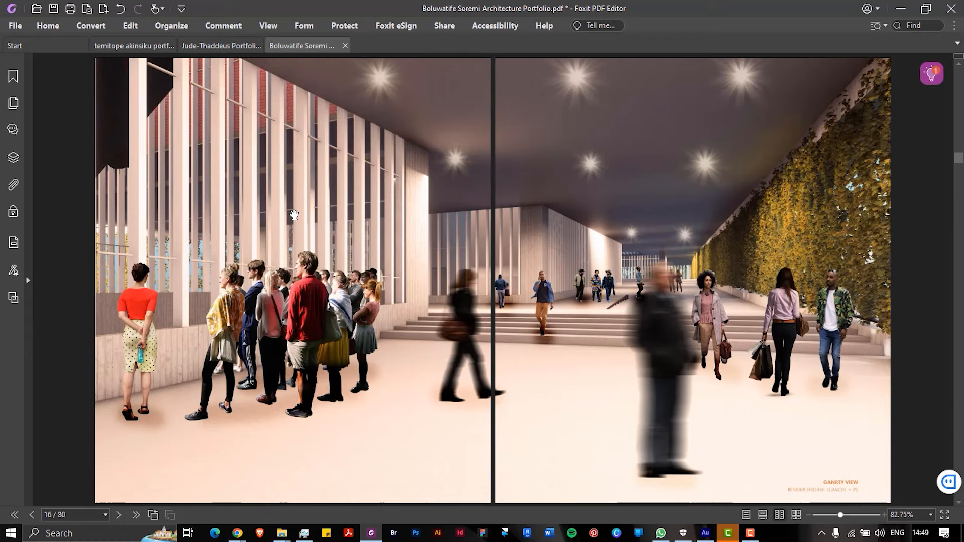
{"action": "scroll", "coordinate": [294, 214], "scroll_direction": "down", "scroll_amount": 3}
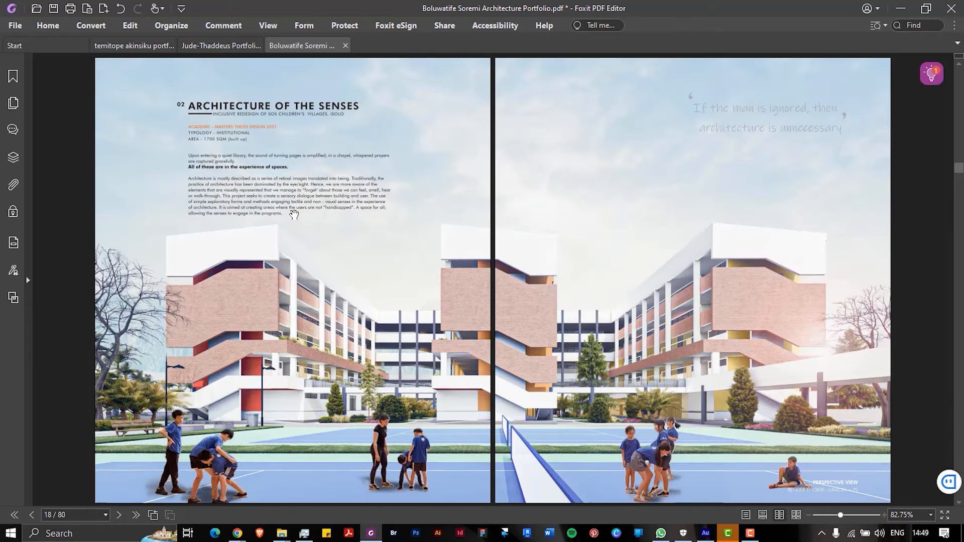
Browse the Architecture of the Senses pages and scroll back to its title spread
{"action": "scroll", "coordinate": [294, 215], "scroll_direction": "down", "scroll_amount": 3}
{"action": "scroll", "coordinate": [294, 215], "scroll_direction": "up", "scroll_amount": 3}
{"action": "scroll", "coordinate": [463, 206], "scroll_direction": "down", "scroll_amount": 3}
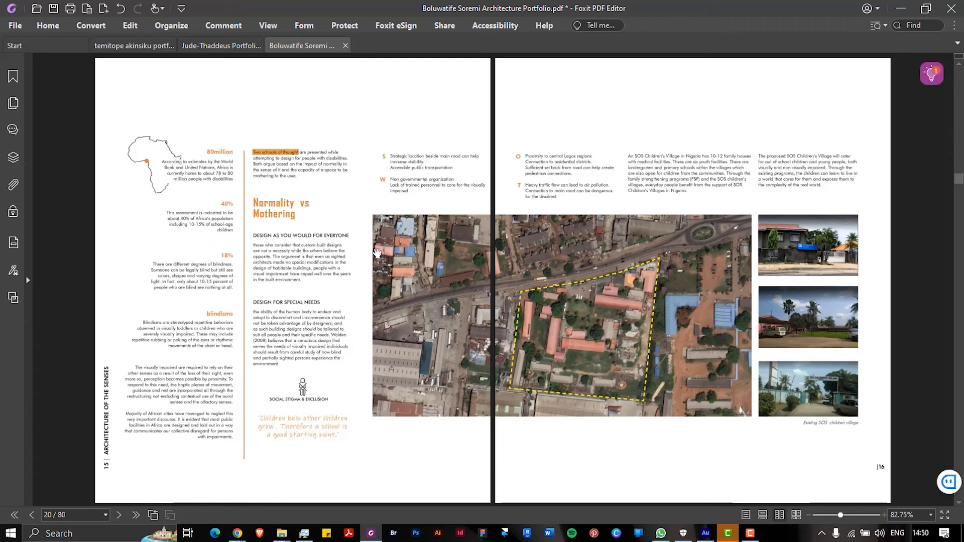
{"action": "scroll", "coordinate": [377, 254], "scroll_direction": "down", "scroll_amount": 2}
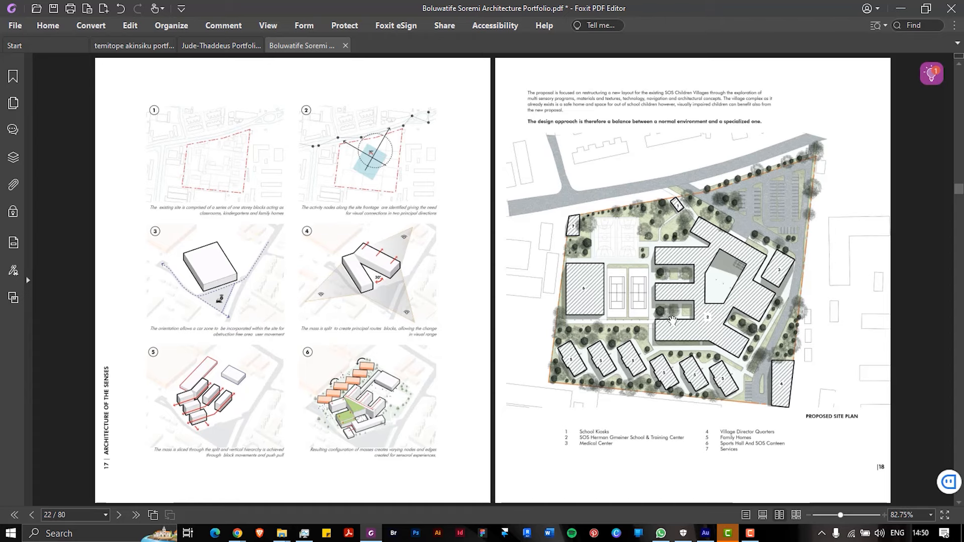
{"action": "scroll", "coordinate": [663, 319], "scroll_direction": "down", "scroll_amount": 2}
{"action": "scroll", "coordinate": [458, 314], "scroll_direction": "down", "scroll_amount": 2}
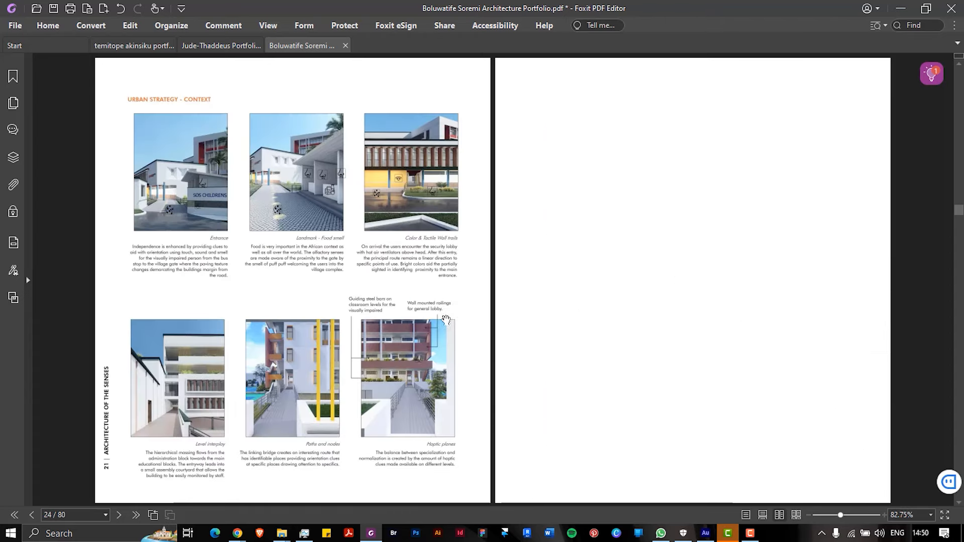
{"action": "scroll", "coordinate": [457, 327], "scroll_direction": "down", "scroll_amount": 2}
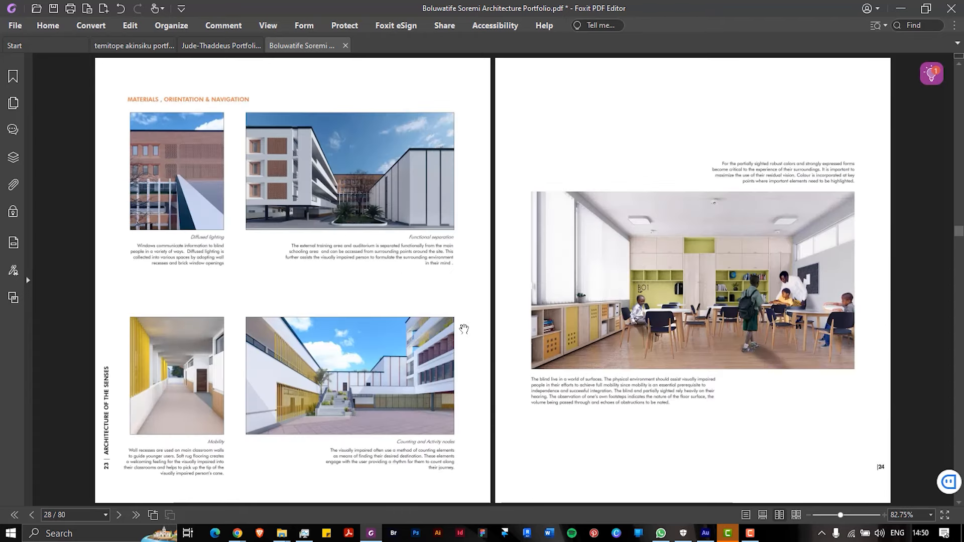
{"action": "scroll", "coordinate": [296, 272], "scroll_direction": "down", "scroll_amount": 2}
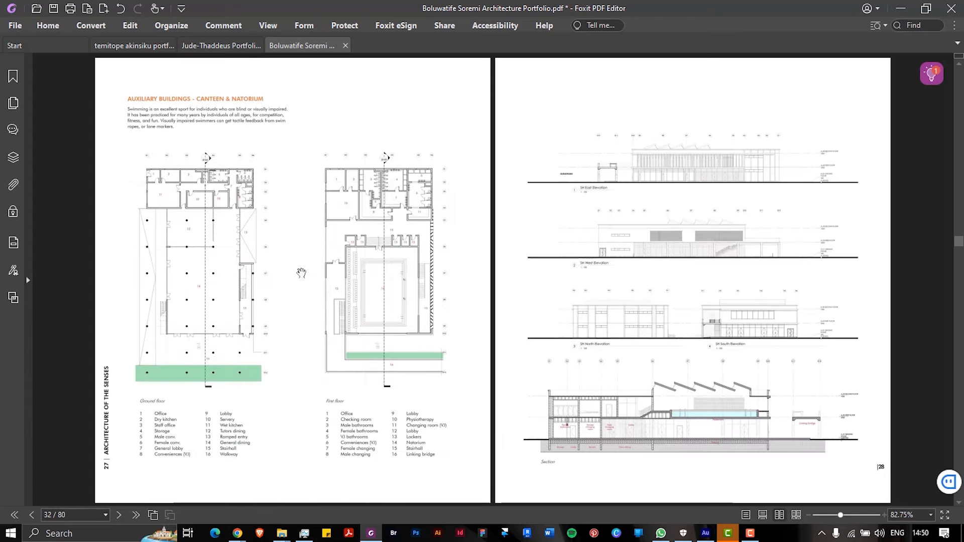
{"action": "scroll", "coordinate": [302, 273], "scroll_direction": "up", "scroll_amount": 2}
{"action": "scroll", "coordinate": [301, 273], "scroll_direction": "up", "scroll_amount": 2}
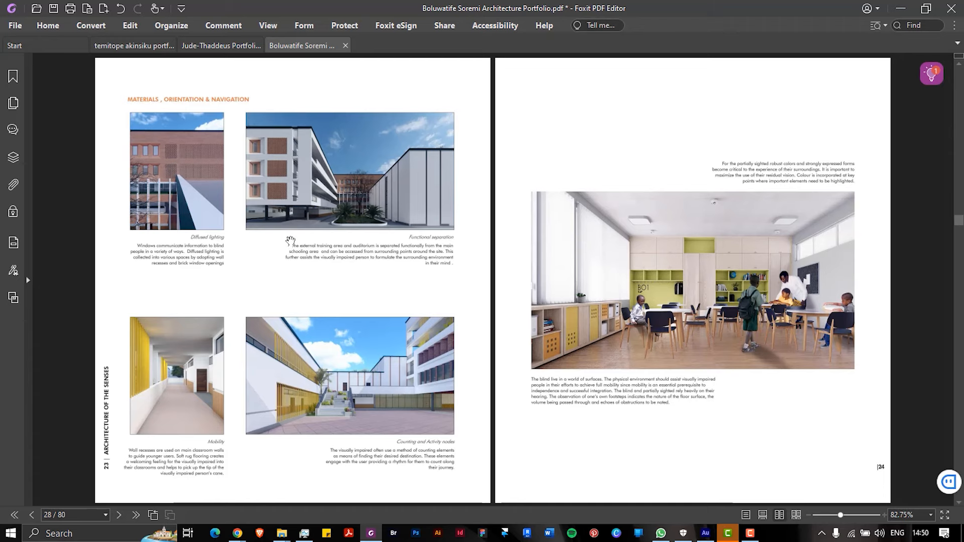
{"action": "scroll", "coordinate": [290, 242], "scroll_direction": "up", "scroll_amount": 3}
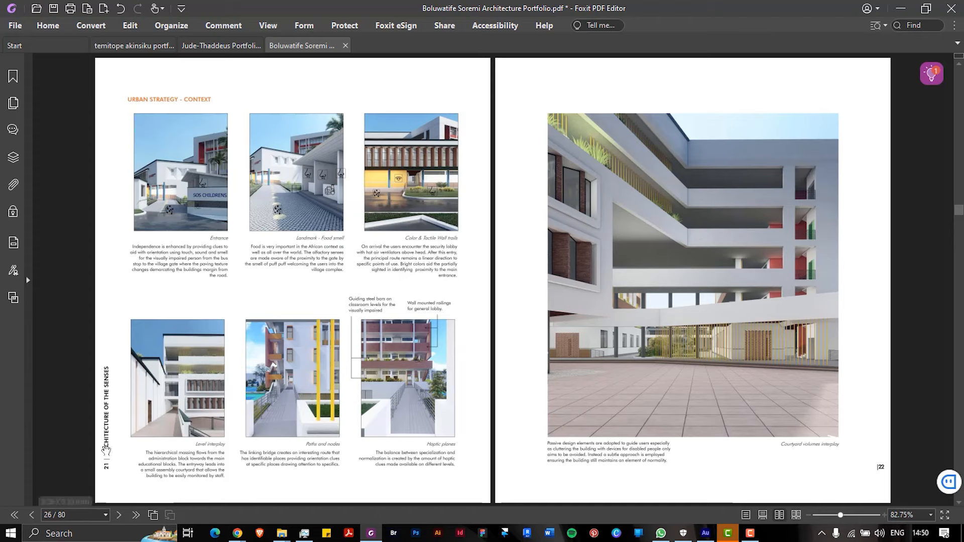
{"action": "scroll", "coordinate": [143, 369], "scroll_direction": "up", "scroll_amount": 3}
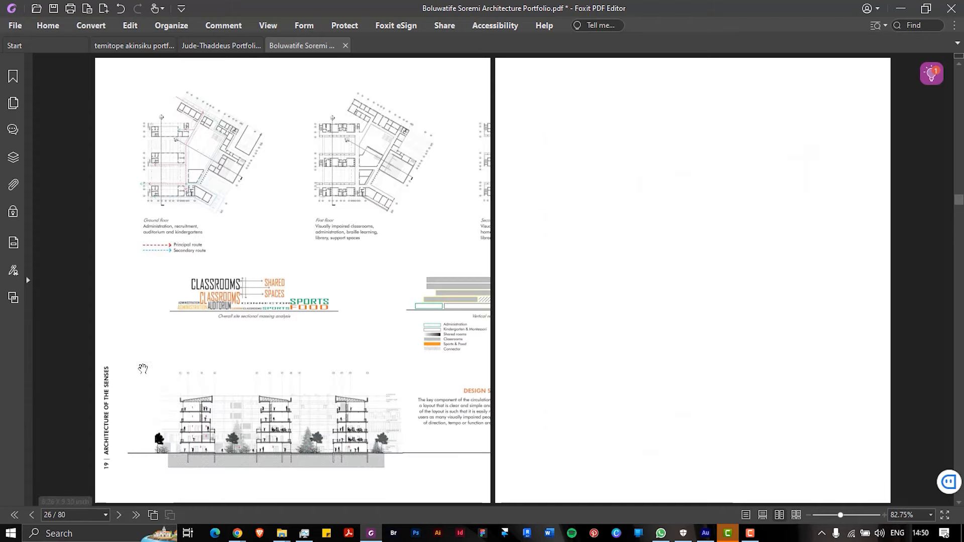
{"action": "scroll", "coordinate": [143, 370], "scroll_direction": "up", "scroll_amount": 10}
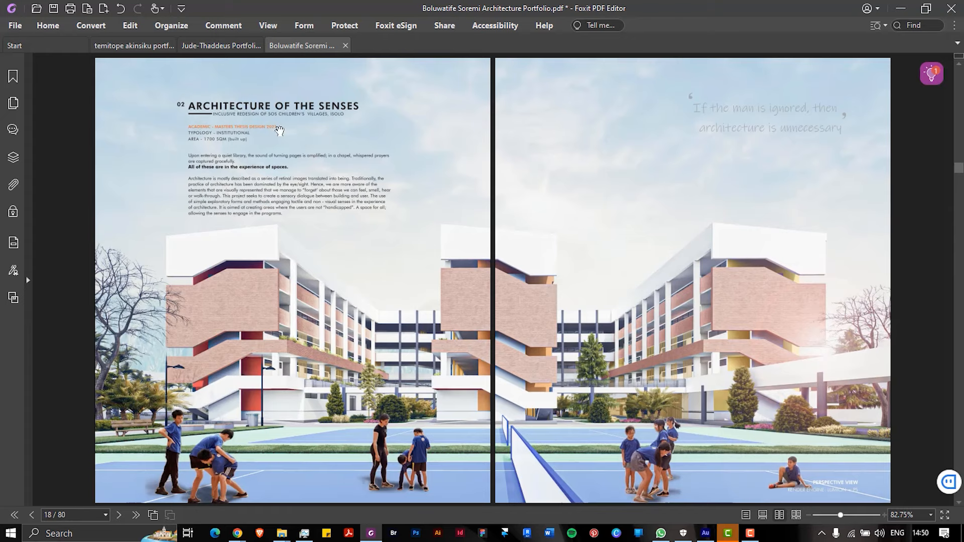
Scroll forward to page 34/80, the 03 Directorate of Student Affairs spread
{"action": "scroll", "coordinate": [359, 145], "scroll_direction": "down", "scroll_amount": 3}
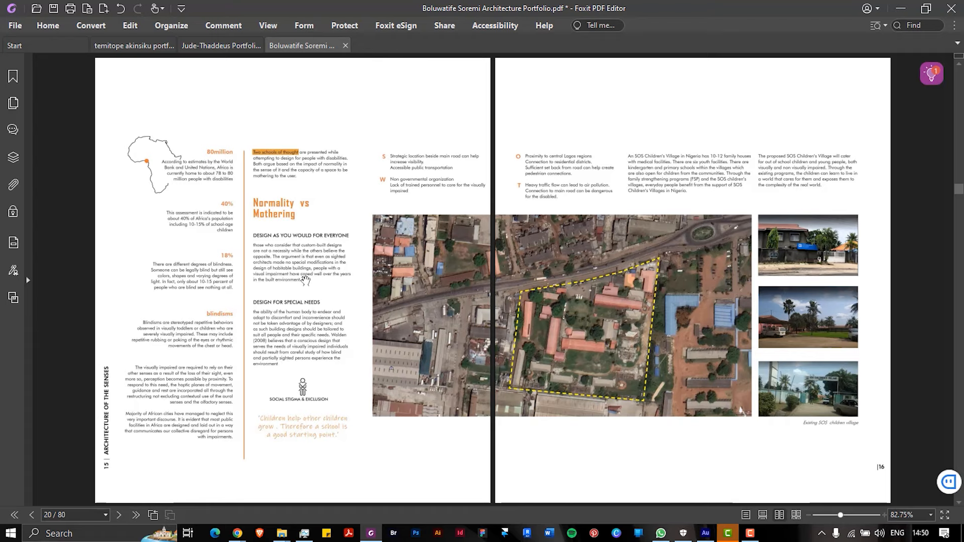
{"action": "scroll", "coordinate": [306, 280], "scroll_direction": "down", "scroll_amount": 9}
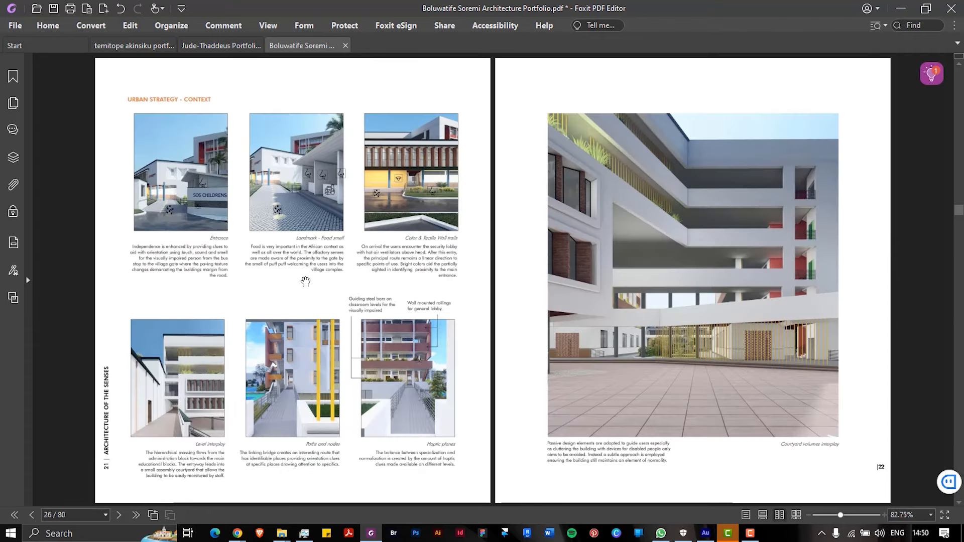
{"action": "scroll", "coordinate": [305, 281], "scroll_direction": "down", "scroll_amount": 9}
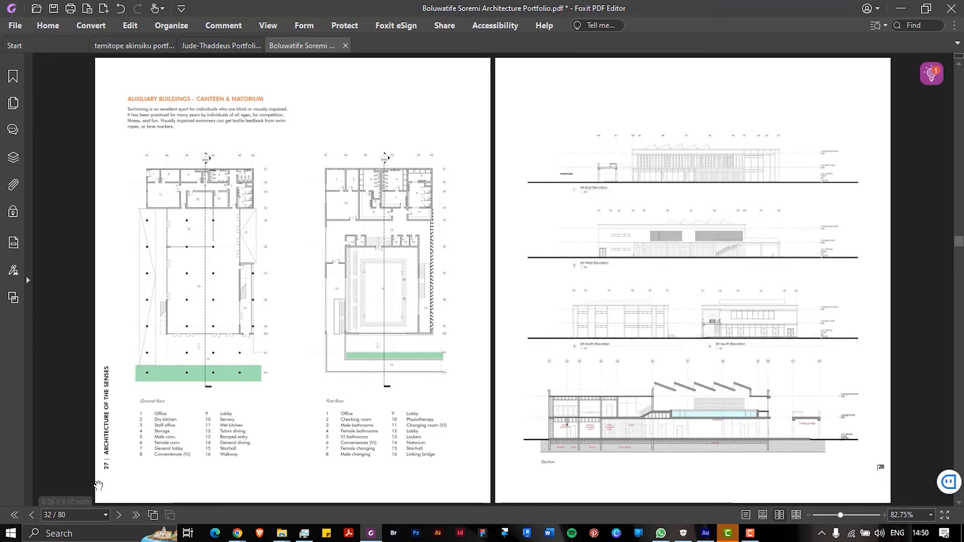
{"action": "scroll", "coordinate": [227, 330], "scroll_direction": "down", "scroll_amount": 3}
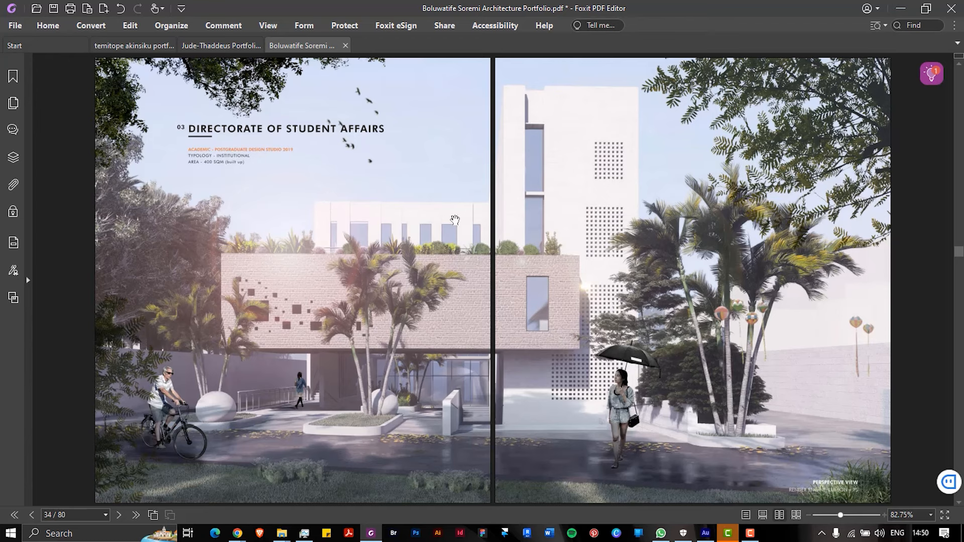
Scroll the reference portfolio from page 34 through the Student Affairs, Araba and Iwaya pages to page 50, Otumara Fish Market
{"action": "scroll", "coordinate": [351, 245], "scroll_direction": "down", "scroll_amount": 3}
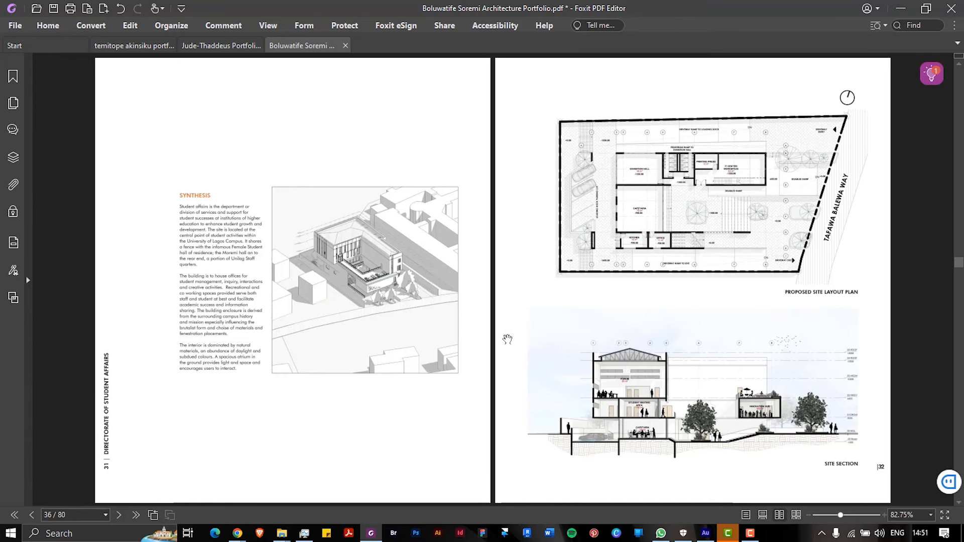
{"action": "scroll", "coordinate": [527, 342], "scroll_direction": "down", "scroll_amount": 3}
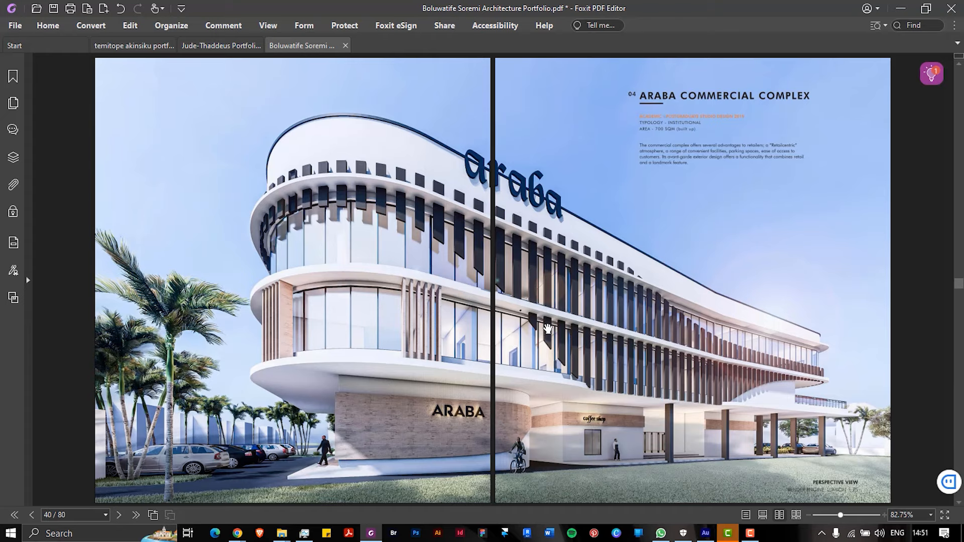
{"action": "scroll", "coordinate": [547, 330], "scroll_direction": "down", "scroll_amount": 3}
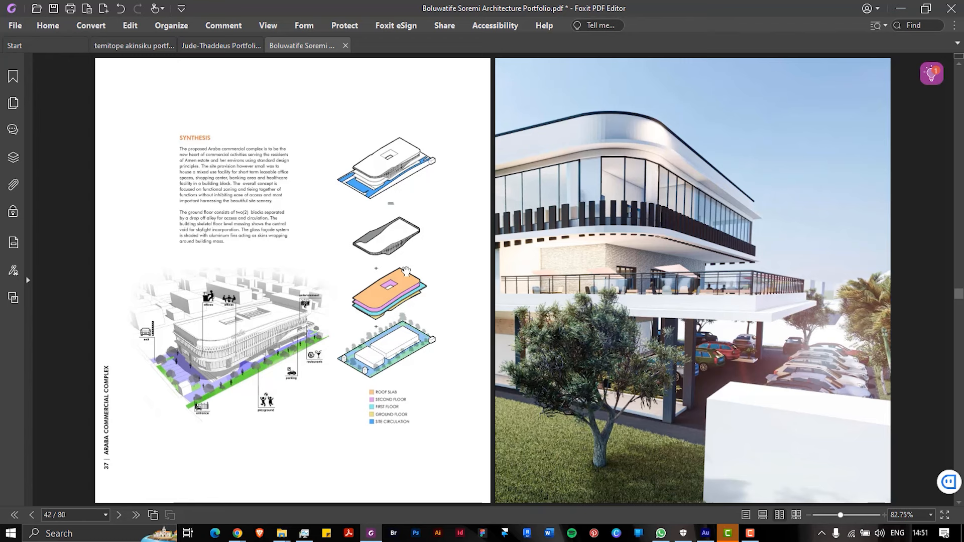
{"action": "scroll", "coordinate": [407, 235], "scroll_direction": "down", "scroll_amount": 2}
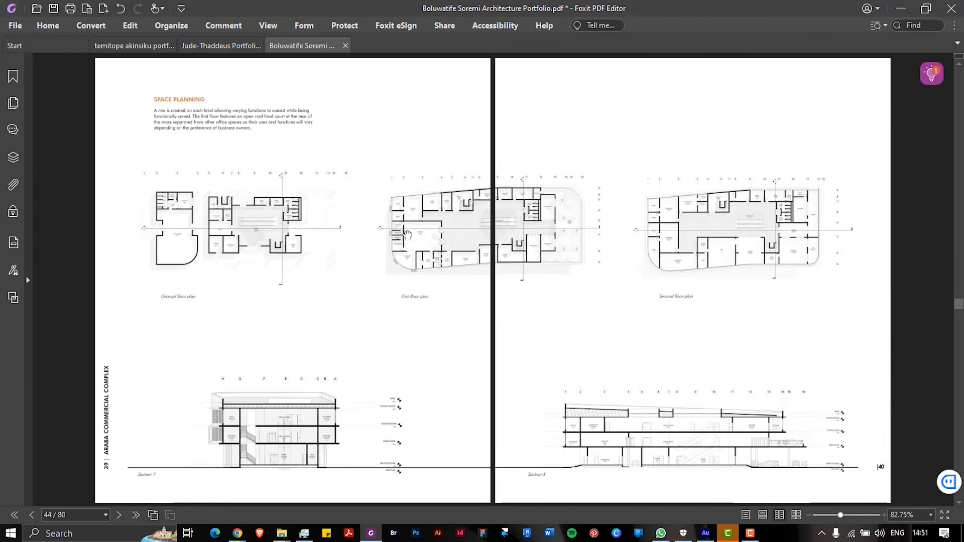
{"action": "scroll", "coordinate": [407, 235], "scroll_direction": "down", "scroll_amount": 2}
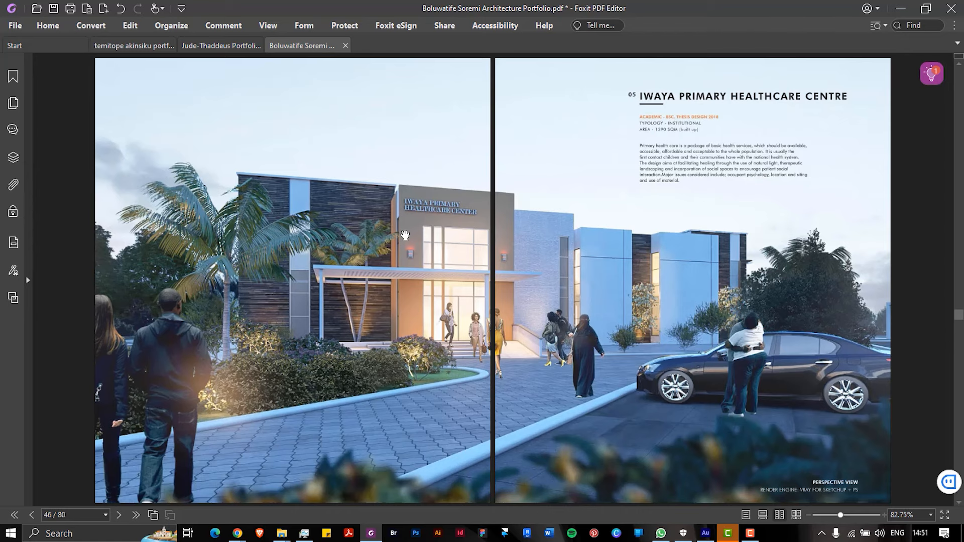
{"action": "scroll", "coordinate": [405, 234], "scroll_direction": "down", "scroll_amount": 2}
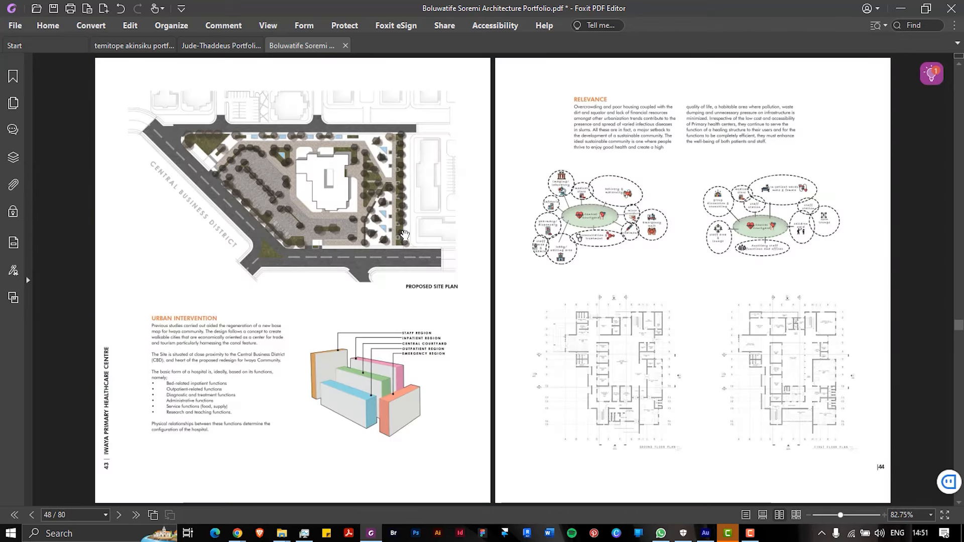
{"action": "scroll", "coordinate": [406, 233], "scroll_direction": "down", "scroll_amount": 8}
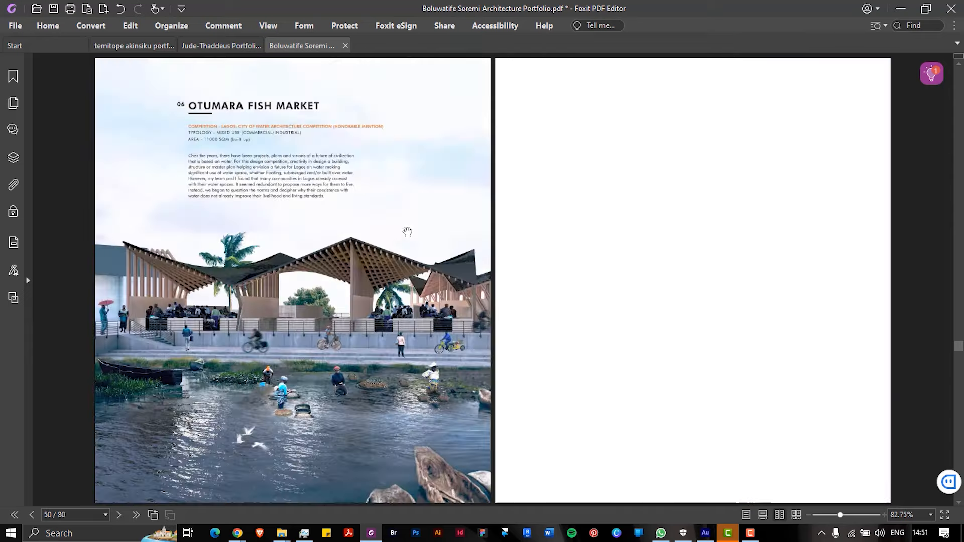
Scroll through the fish market, Kita and Kevwe Beach House spreads to page 74, the Other Interests divider
{"action": "scroll", "coordinate": [408, 232], "scroll_direction": "down", "scroll_amount": 2}
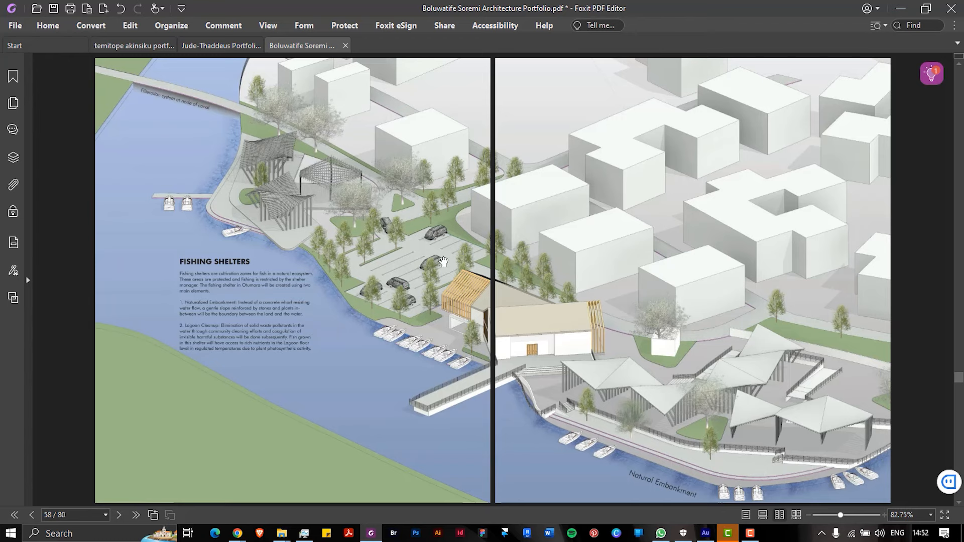
{"action": "scroll", "coordinate": [556, 433], "scroll_direction": "down", "scroll_amount": 2}
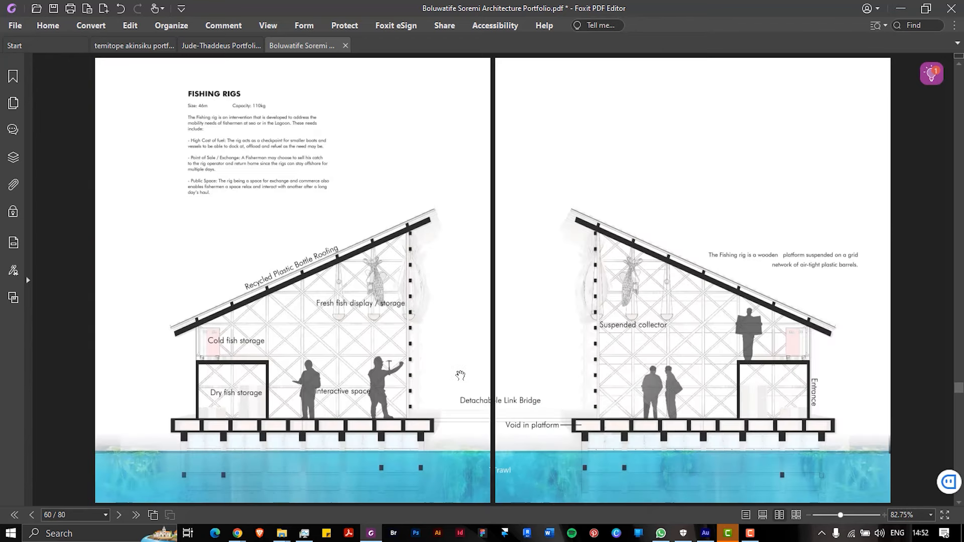
{"action": "scroll", "coordinate": [460, 374], "scroll_direction": "down", "scroll_amount": 2}
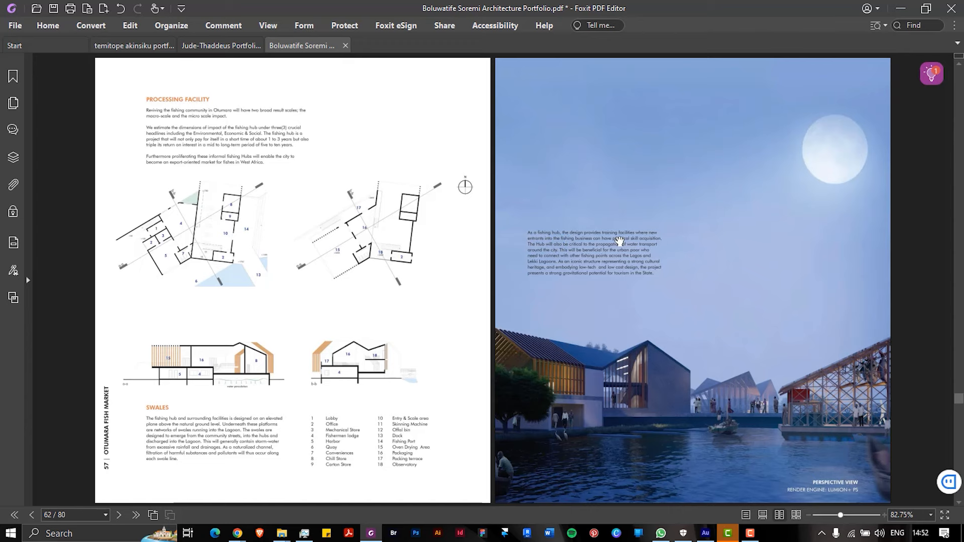
{"action": "scroll", "coordinate": [482, 359], "scroll_direction": "down", "scroll_amount": 1}
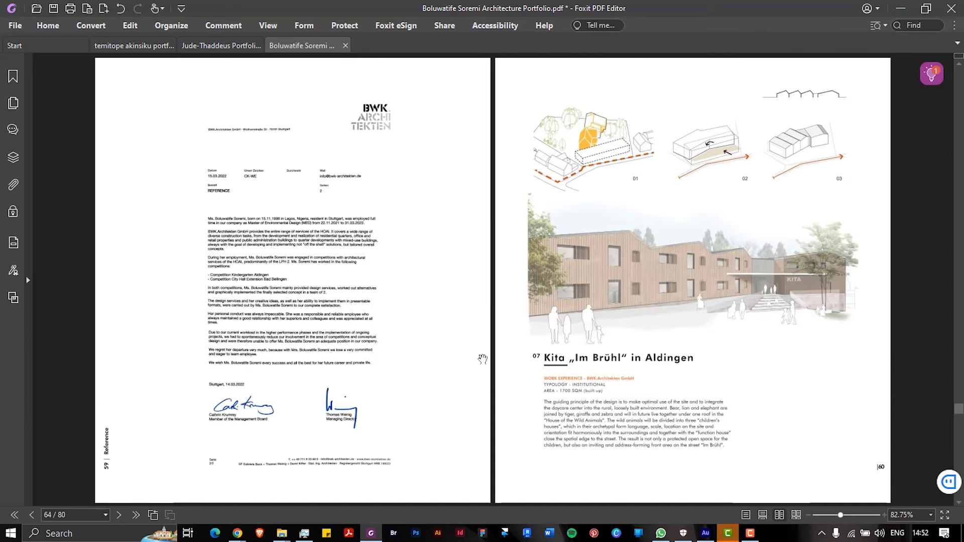
{"action": "scroll", "coordinate": [482, 359], "scroll_direction": "down", "scroll_amount": 1}
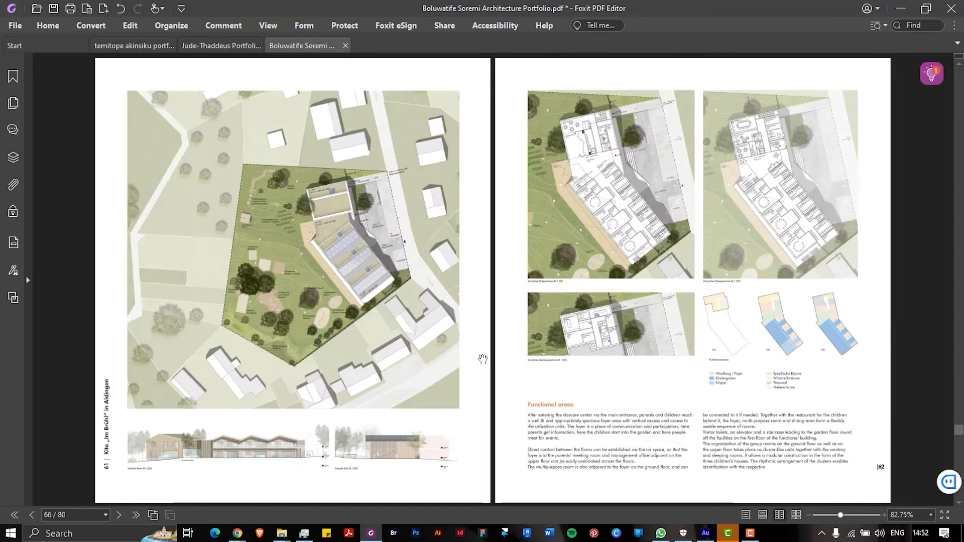
{"action": "scroll", "coordinate": [482, 359], "scroll_direction": "down", "scroll_amount": 1}
{"action": "scroll", "coordinate": [482, 359], "scroll_direction": "up", "scroll_amount": 1}
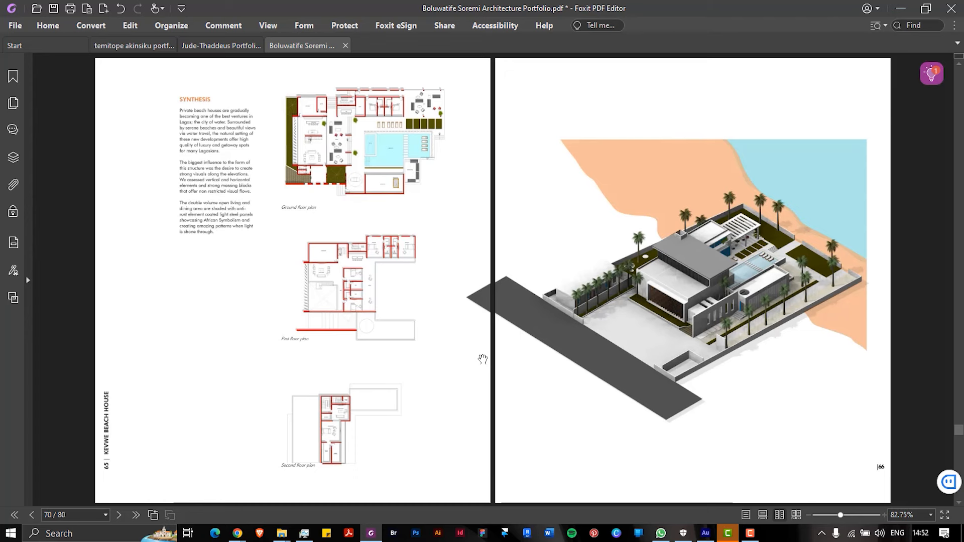
{"action": "scroll", "coordinate": [482, 359], "scroll_direction": "down", "scroll_amount": 1}
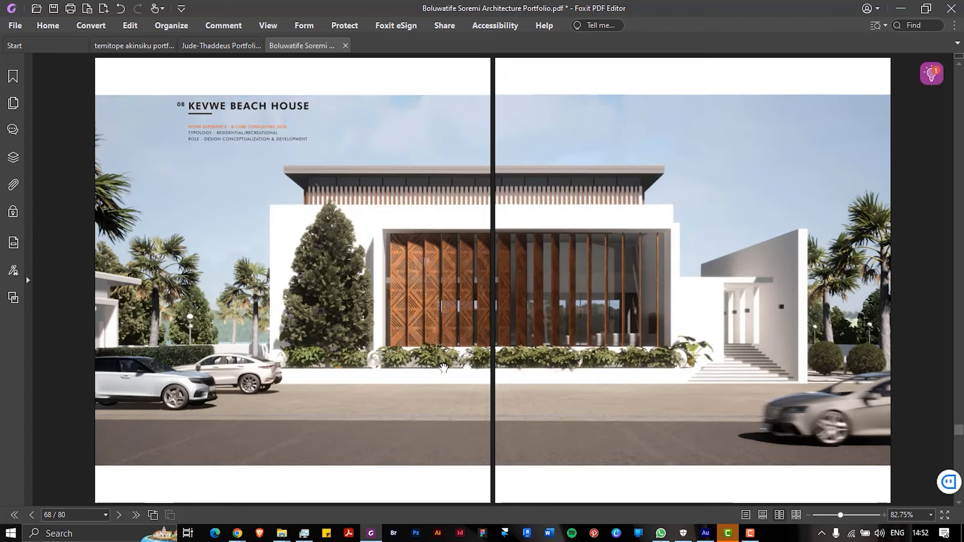
{"action": "scroll", "coordinate": [444, 368], "scroll_direction": "down", "scroll_amount": 1}
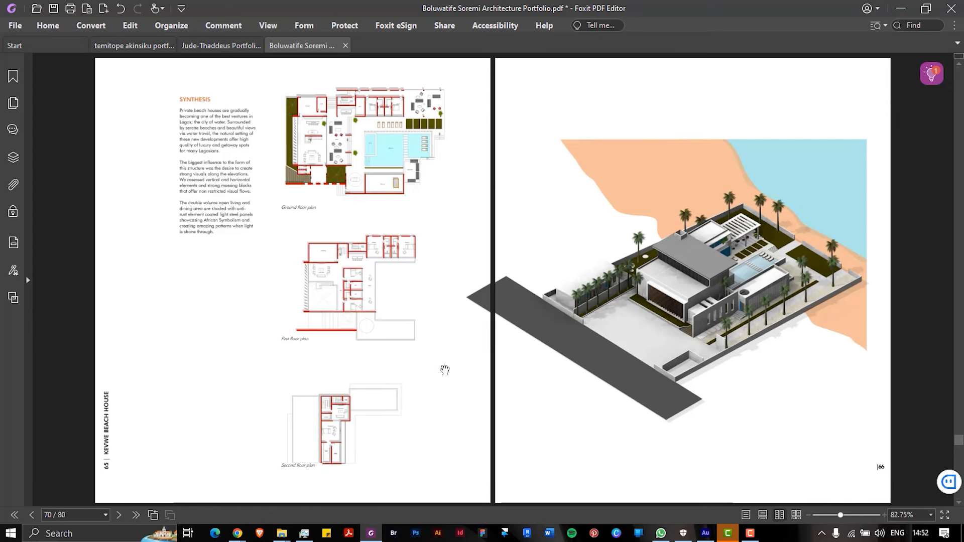
{"action": "scroll", "coordinate": [445, 370], "scroll_direction": "down", "scroll_amount": 1}
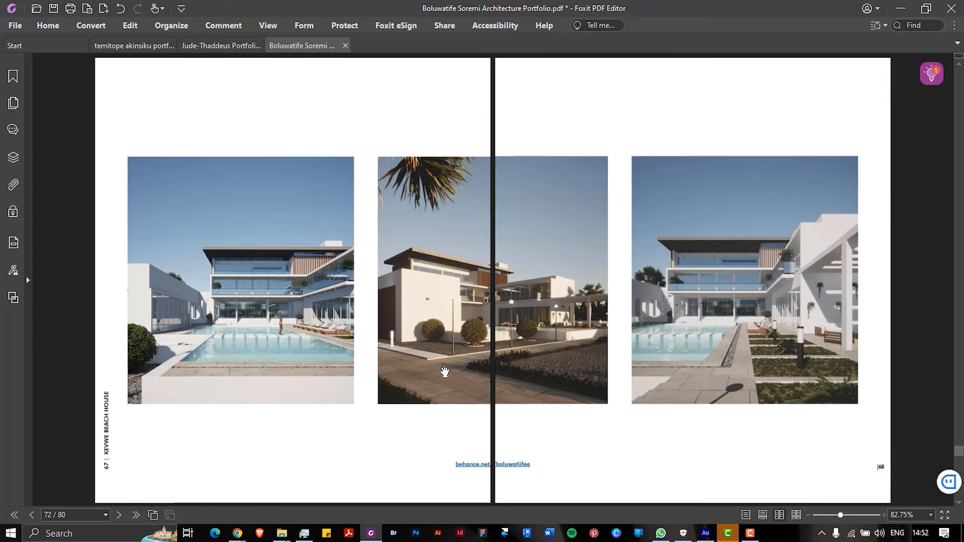
{"action": "scroll", "coordinate": [444, 371], "scroll_direction": "down", "scroll_amount": 1}
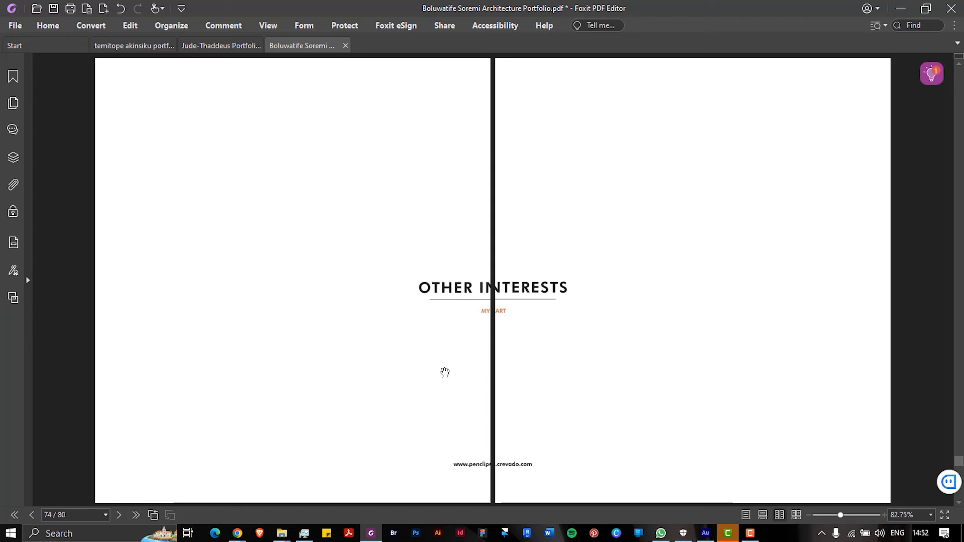
Glance back at the beach-house plans, then scroll ahead to page 76's ball-point portrait spread
{"action": "scroll", "coordinate": [445, 372], "scroll_direction": "up", "scroll_amount": 2}
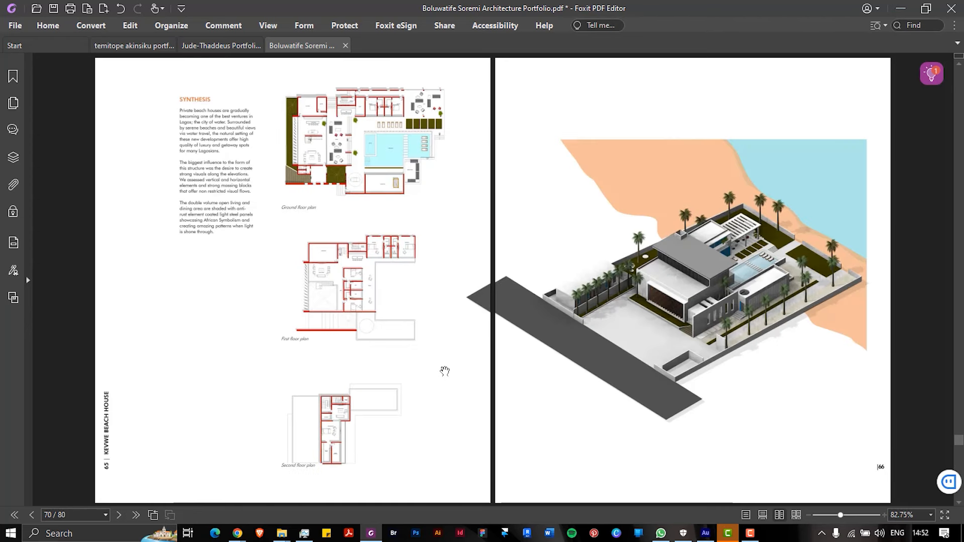
{"action": "scroll", "coordinate": [450, 362], "scroll_direction": "down", "scroll_amount": 4}
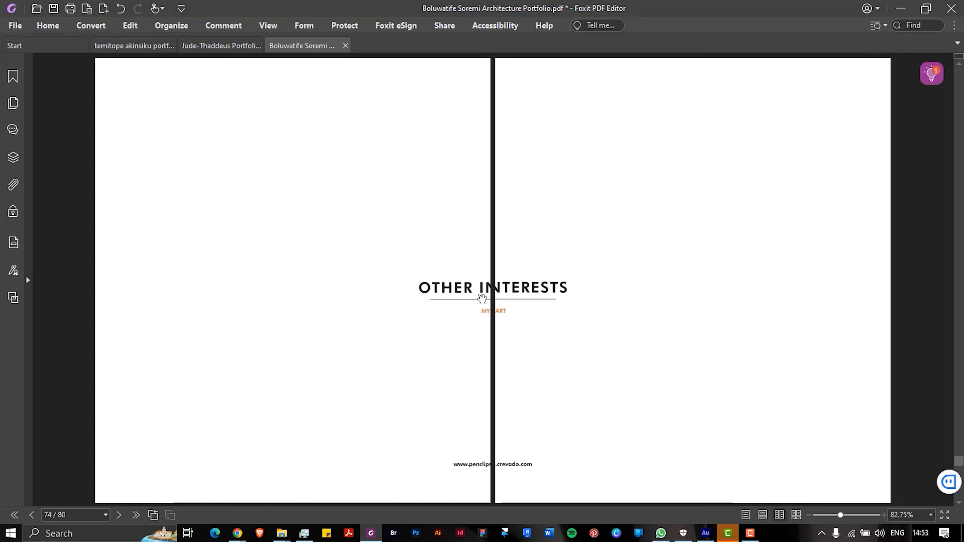
{"action": "scroll", "coordinate": [482, 299], "scroll_direction": "down", "scroll_amount": 2}
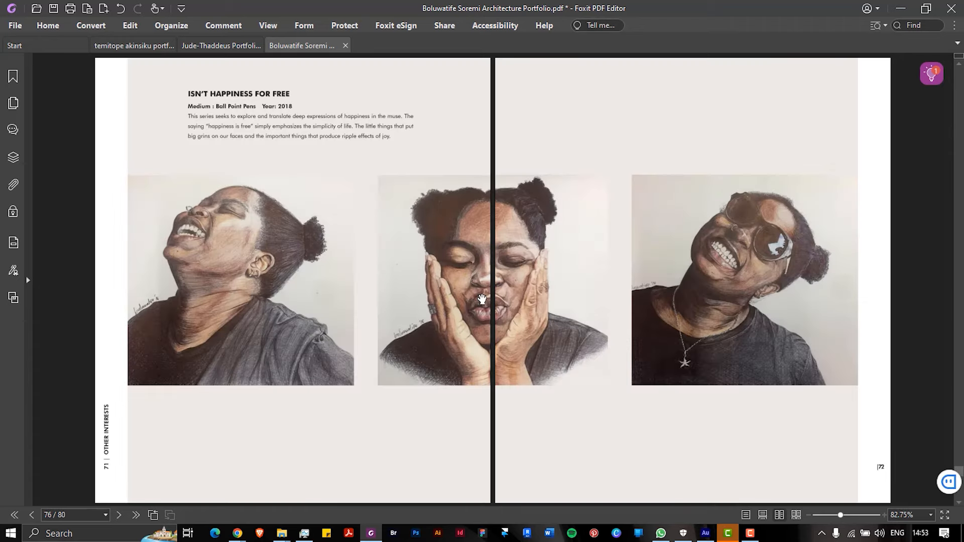
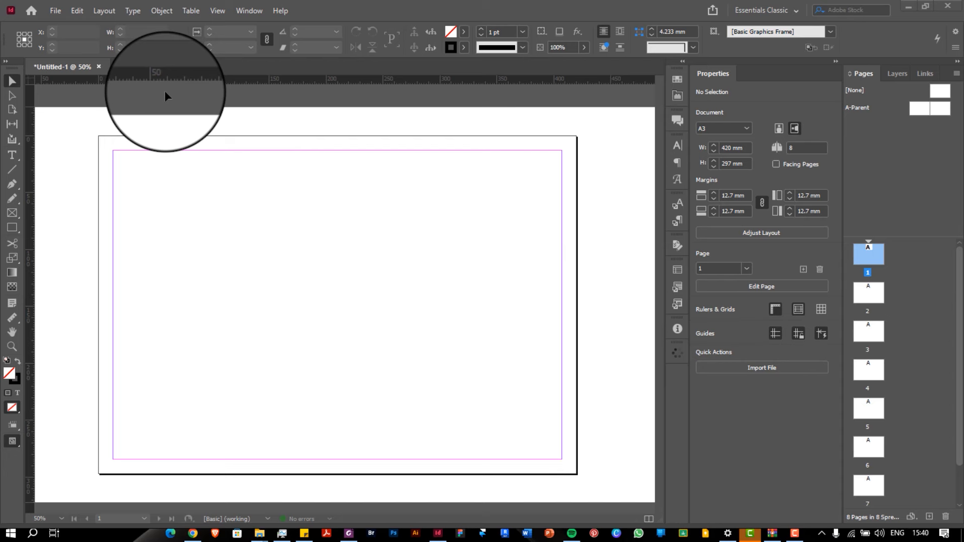
Start a new A3 landscape print document with units in millimetres
{"action": "left_click", "coordinate": [54, 10]}
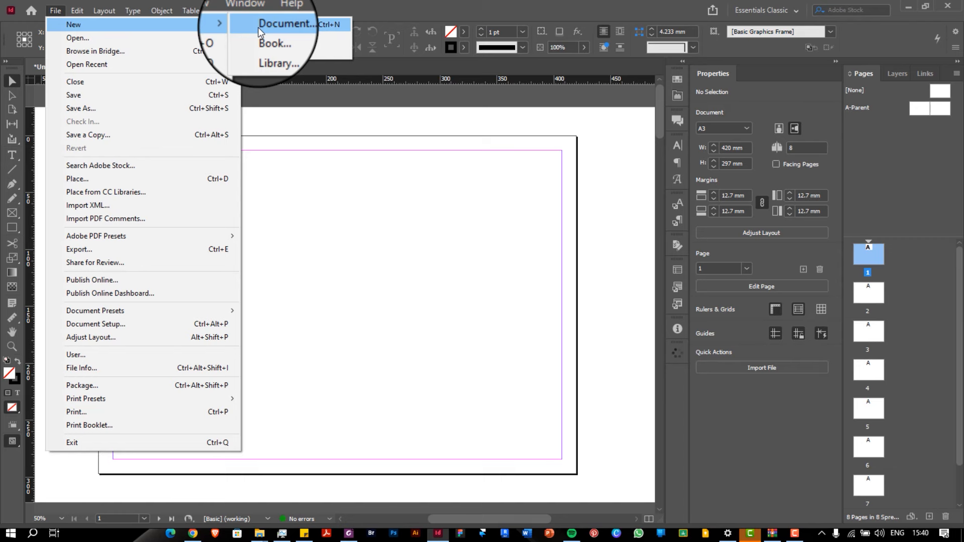
{"action": "left_click", "coordinate": [258, 27]}
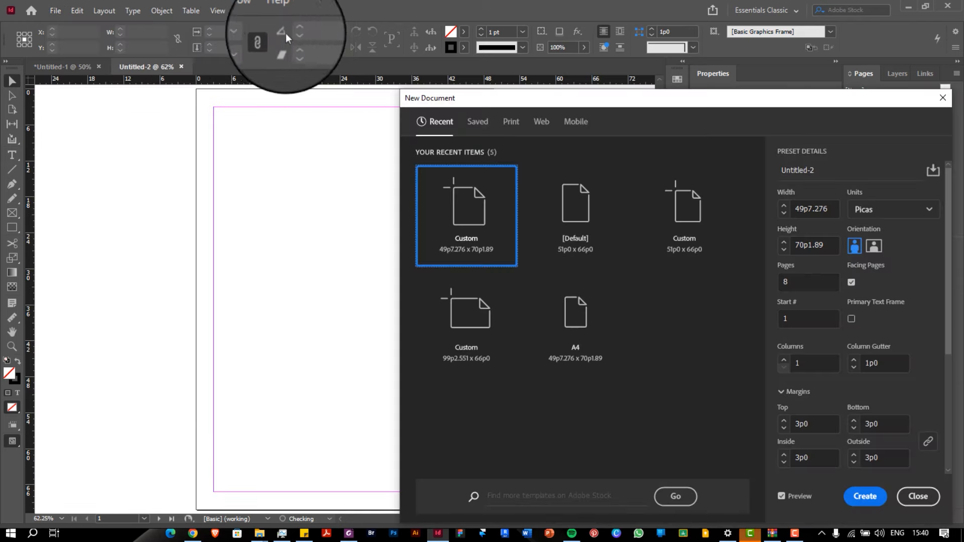
{"action": "left_click_drag", "start_coordinate": [589, 99], "coordinate": [563, 49]}
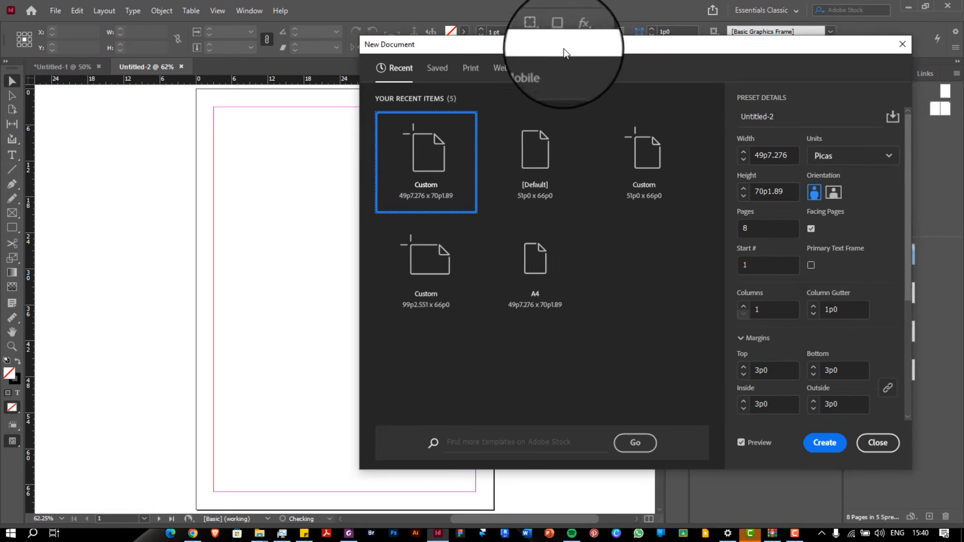
{"action": "left_click", "coordinate": [476, 71]}
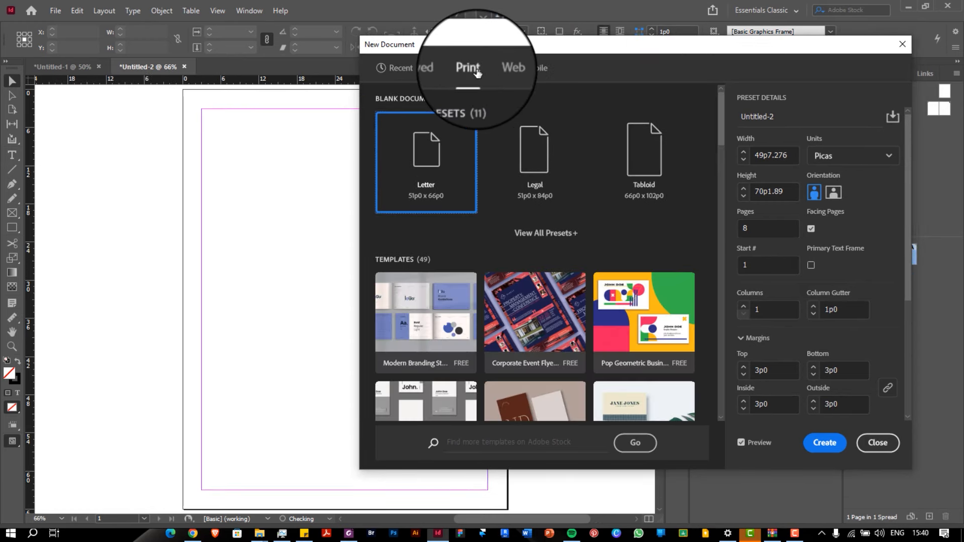
{"action": "left_click", "coordinate": [537, 241]}
{"action": "left_click", "coordinate": [517, 389]}
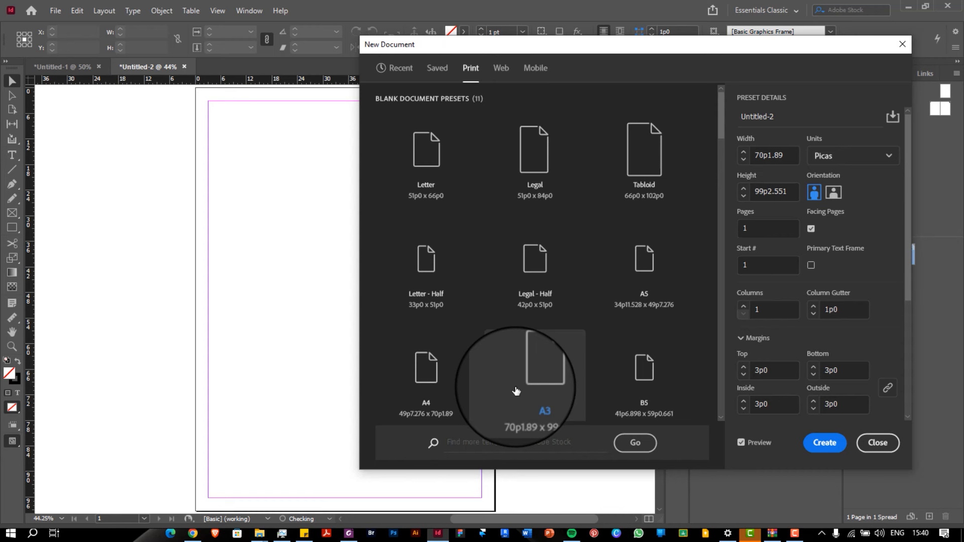
{"action": "left_click", "coordinate": [832, 157]}
{"action": "left_click", "coordinate": [848, 240]}
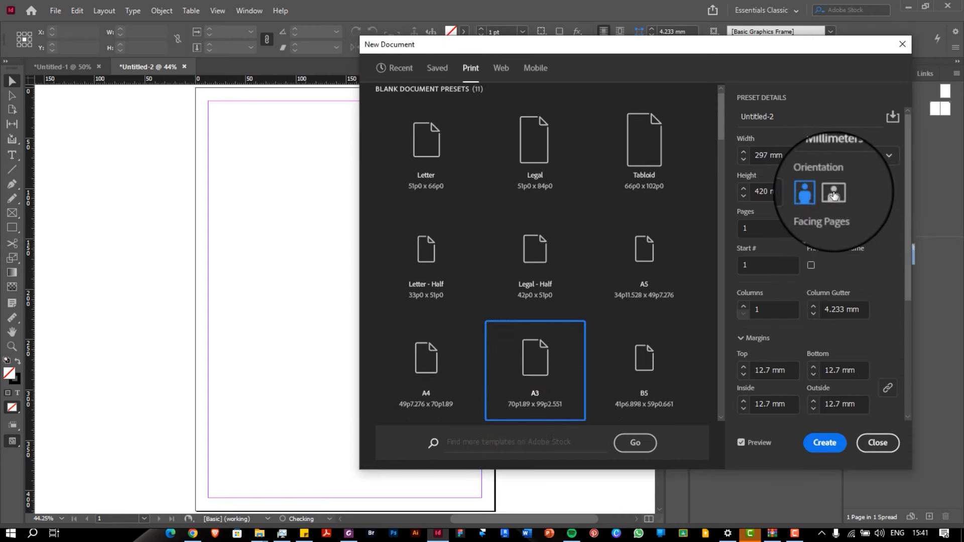
{"action": "left_click", "coordinate": [834, 196]}
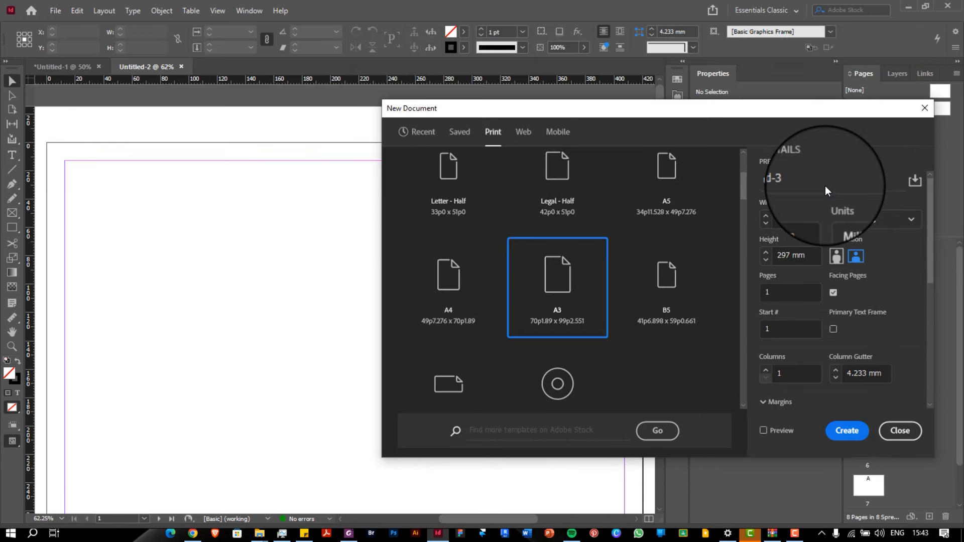
Set 4 columns, turn off facing pages, and preview the page on the canvas
{"action": "scroll", "coordinate": [818, 201], "scroll_direction": "down", "scroll_amount": 2}
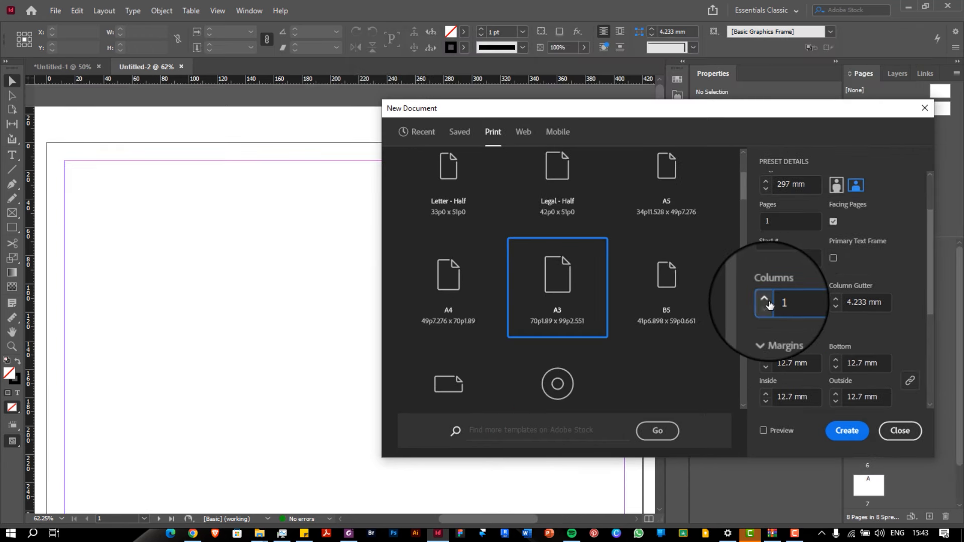
{"action": "left_click", "coordinate": [766, 300]}
{"action": "left_click", "coordinate": [766, 300]}
{"action": "left_click", "coordinate": [766, 301]}
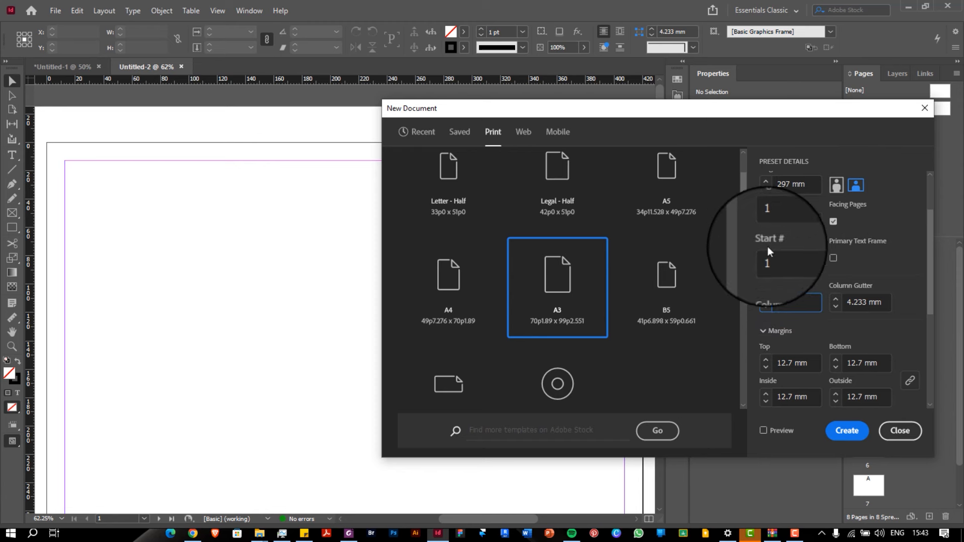
{"action": "left_click", "coordinate": [834, 221]}
{"action": "scroll", "coordinate": [824, 305], "scroll_direction": "down", "scroll_amount": 4}
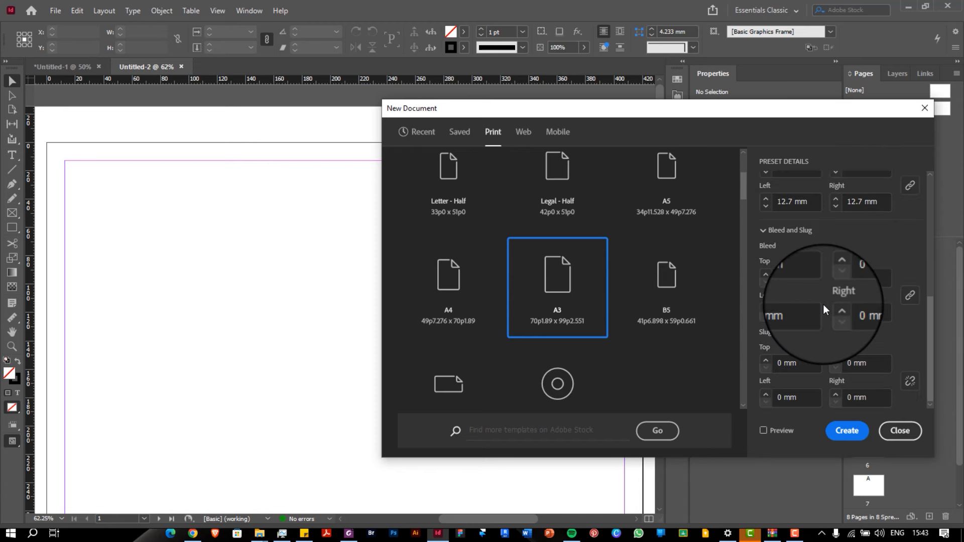
{"action": "scroll", "coordinate": [824, 304], "scroll_direction": "up", "scroll_amount": 5}
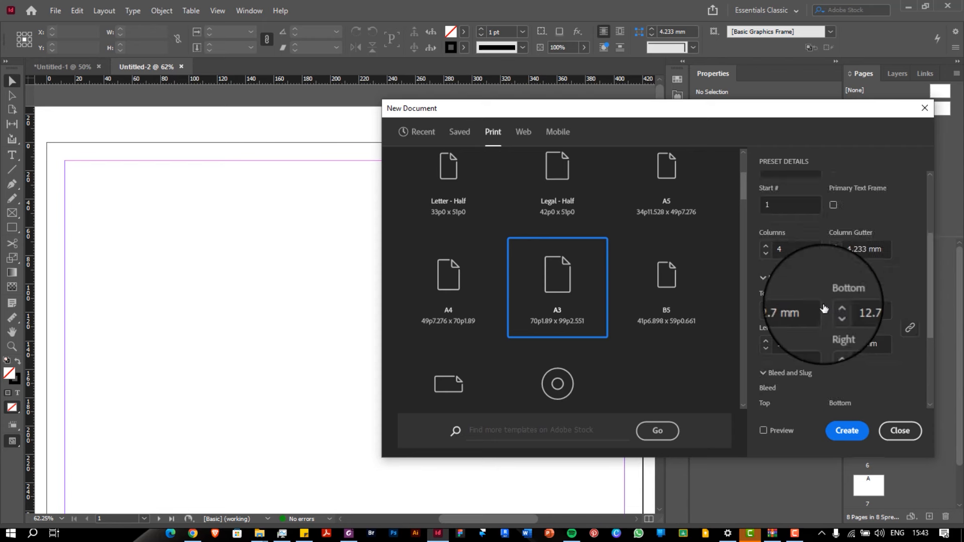
{"action": "scroll", "coordinate": [825, 308], "scroll_direction": "down", "scroll_amount": 3}
{"action": "scroll", "coordinate": [824, 307], "scroll_direction": "up", "scroll_amount": 3}
{"action": "scroll", "coordinate": [824, 307], "scroll_direction": "down", "scroll_amount": 3}
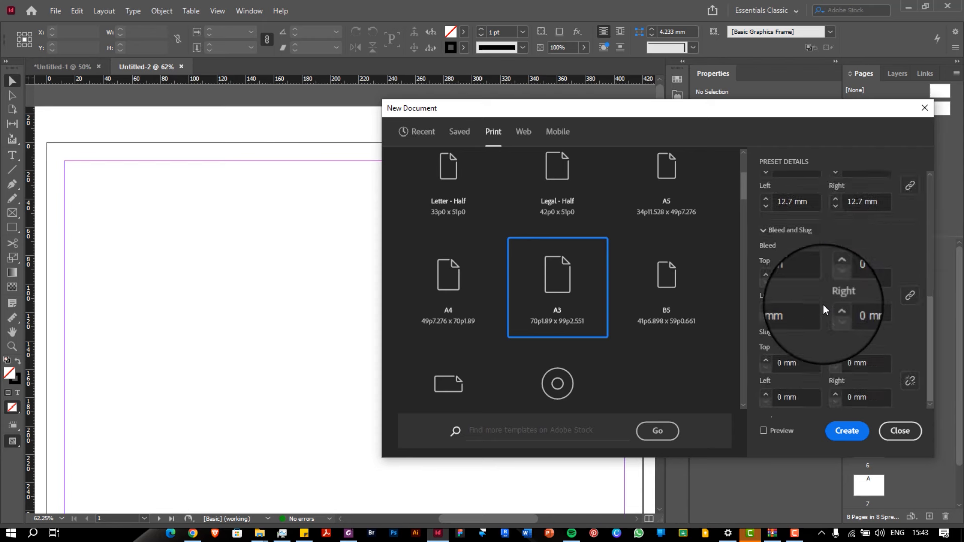
{"action": "scroll", "coordinate": [824, 307], "scroll_direction": "up", "scroll_amount": 5}
{"action": "left_click", "coordinate": [763, 431]}
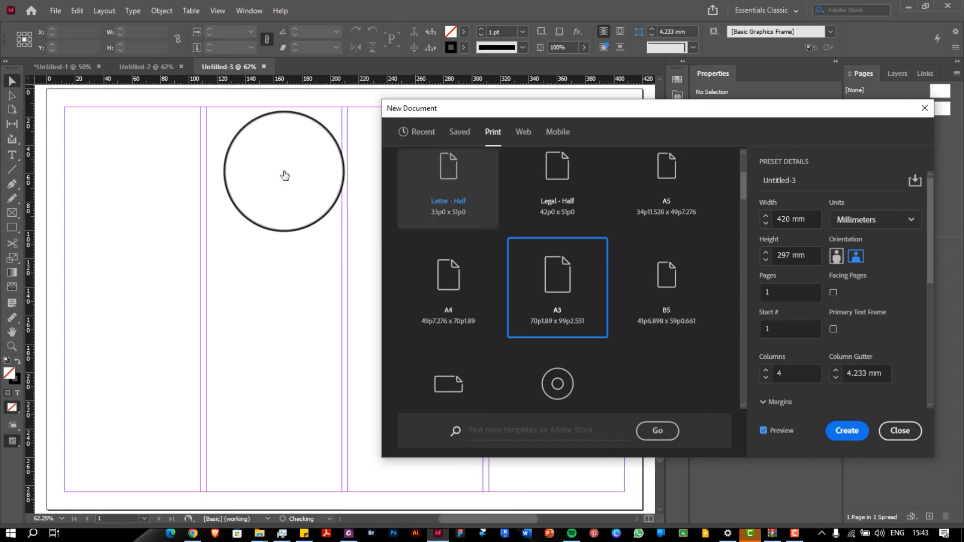
{"action": "left_click_drag", "start_coordinate": [381, 114], "coordinate": [555, 147]}
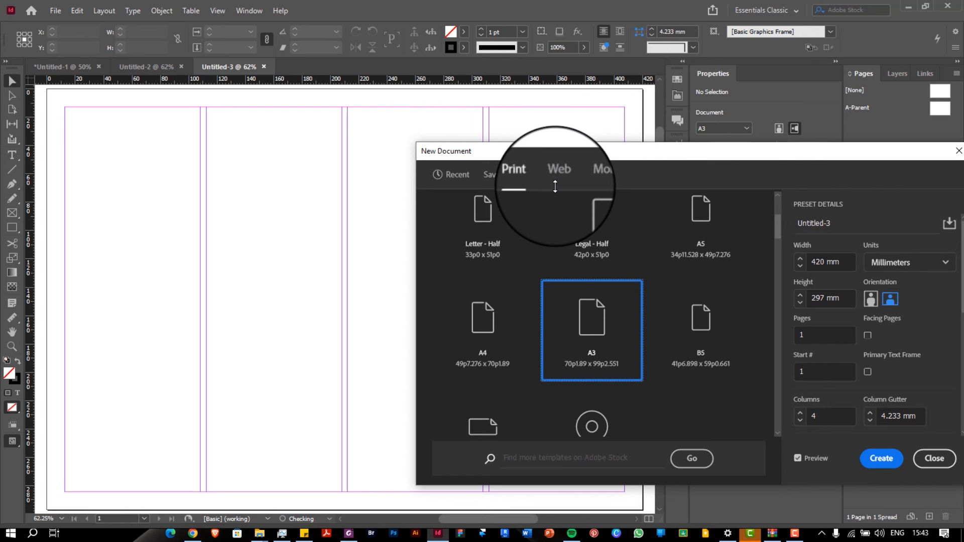
Set the page column count to 6
{"action": "left_click", "coordinate": [820, 413]}
{"action": "key", "text": "BackSpace"}
{"action": "type", "text": "3"}
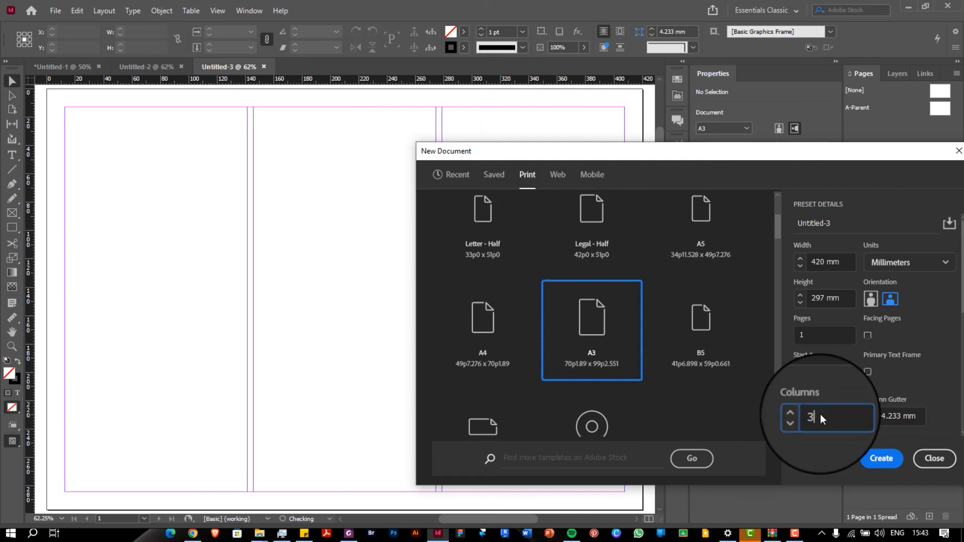
{"action": "key", "text": "BackSpace"}
{"action": "type", "text": "4"}
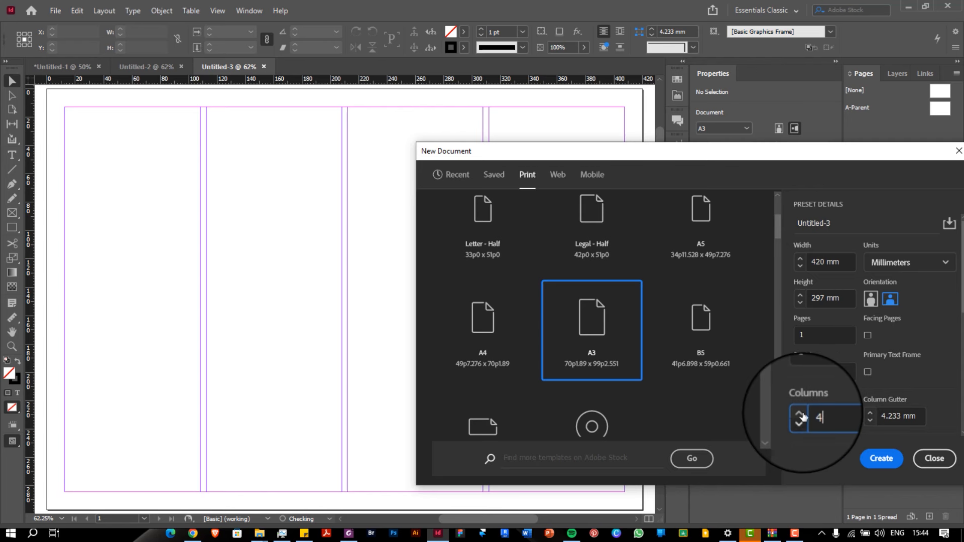
{"action": "left_click", "coordinate": [800, 413]}
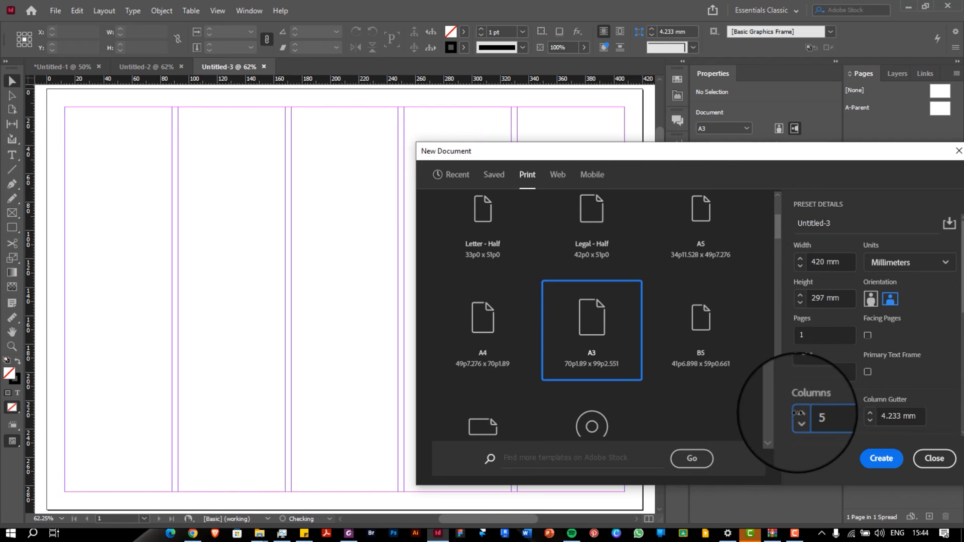
{"action": "left_click", "coordinate": [799, 412]}
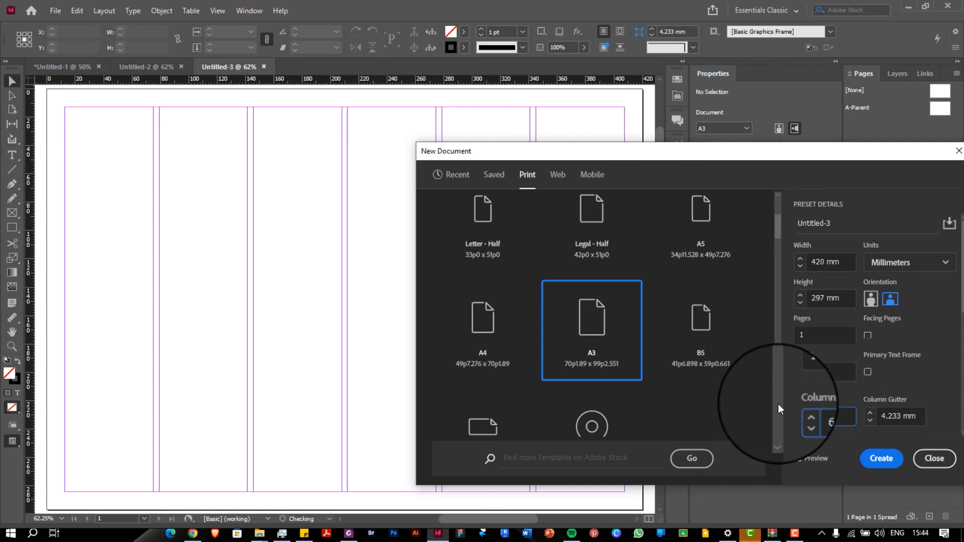
Set a 5 mm column gutter and 7 pages, then create the document
{"action": "left_click_drag", "start_coordinate": [917, 417], "coordinate": [873, 415]}
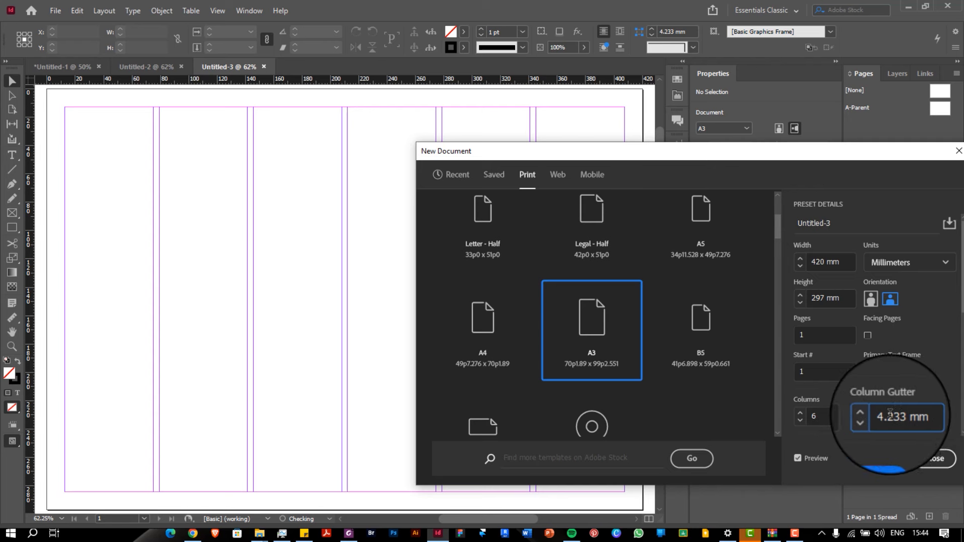
{"action": "double_click", "coordinate": [891, 414]}
{"action": "type", "text": "6"}
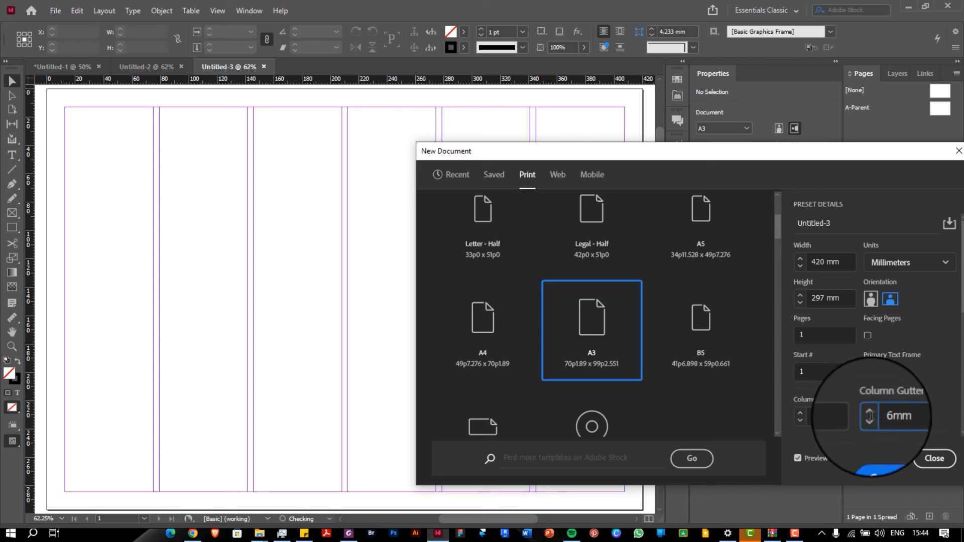
{"action": "left_click", "coordinate": [836, 373]}
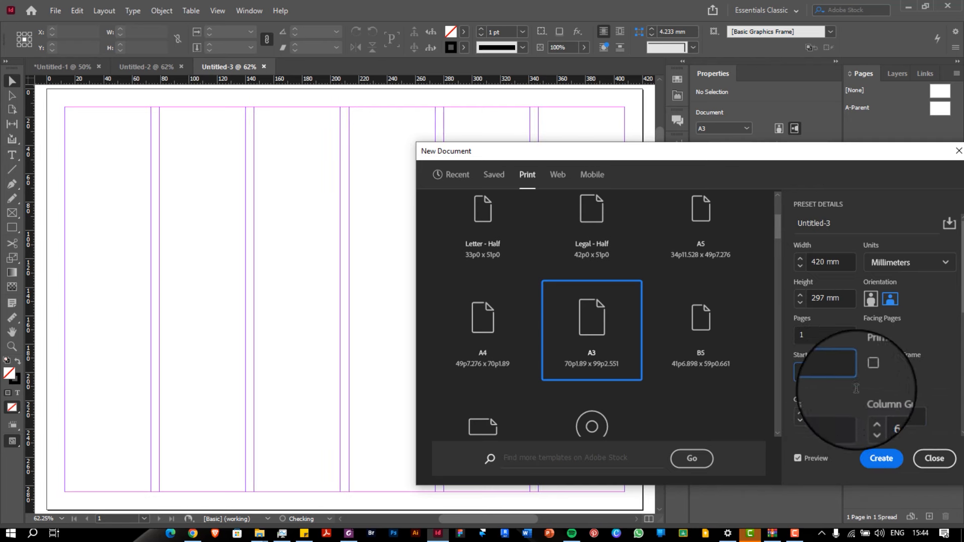
{"action": "double_click", "coordinate": [883, 416]}
{"action": "type", "text": "5mm"}
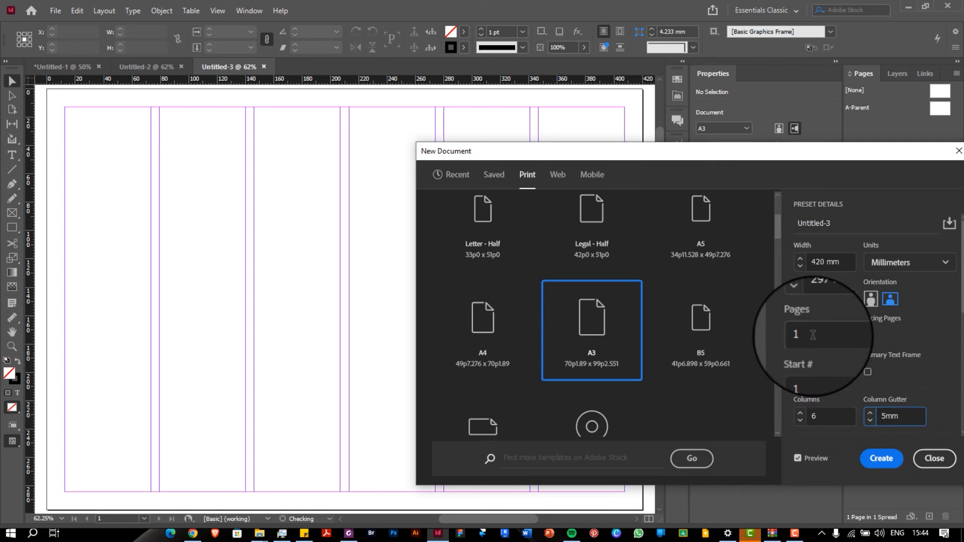
{"action": "left_click", "coordinate": [813, 335]}
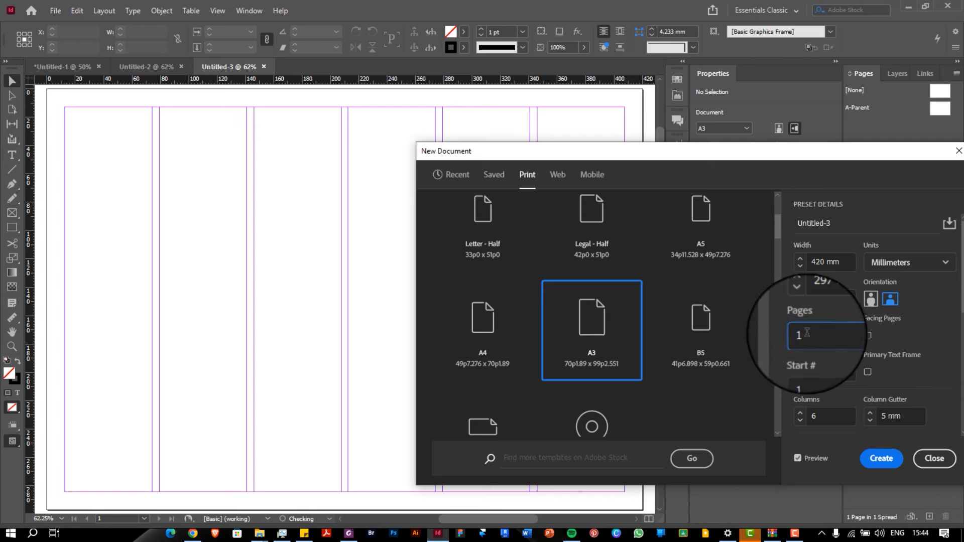
{"action": "double_click", "coordinate": [796, 332]}
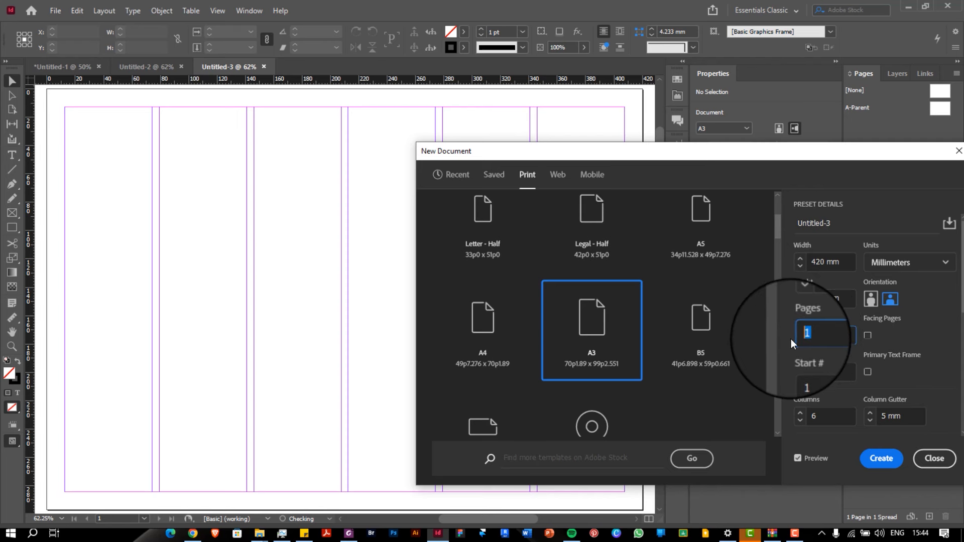
{"action": "type", "text": "7"}
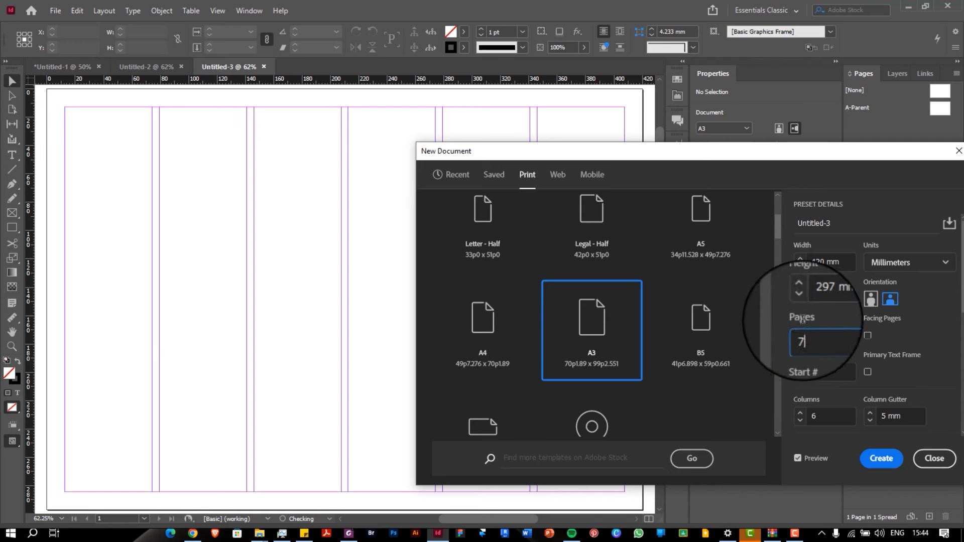
{"action": "left_click", "coordinate": [881, 459]}
Scroll back to page 1 and toggle the guides off and on to check the six columns
{"action": "scroll", "coordinate": [377, 190], "scroll_direction": "down", "scroll_amount": 15}
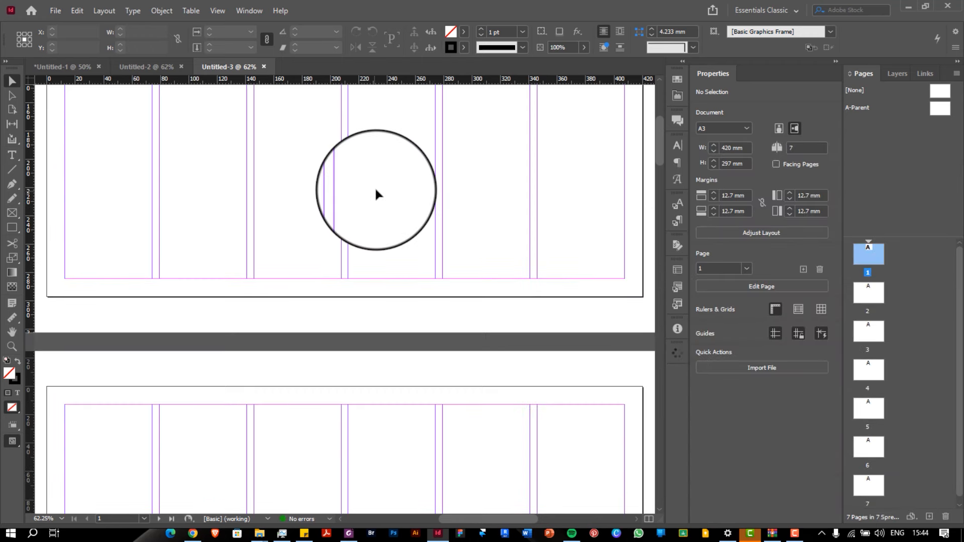
{"action": "scroll", "coordinate": [376, 191], "scroll_direction": "down", "scroll_amount": 20}
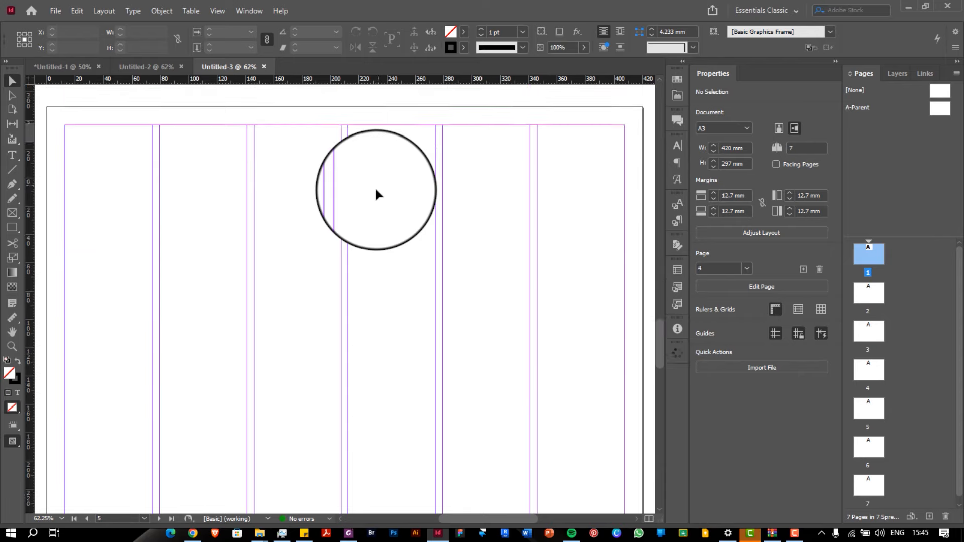
{"action": "scroll", "coordinate": [376, 191], "scroll_direction": "up", "scroll_amount": 12}
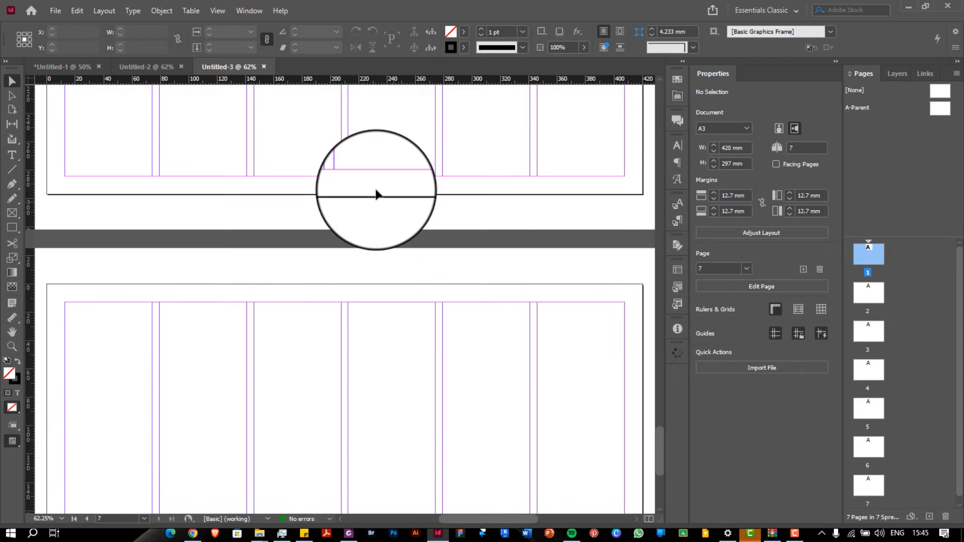
{"action": "scroll", "coordinate": [378, 193], "scroll_direction": "up", "scroll_amount": 18}
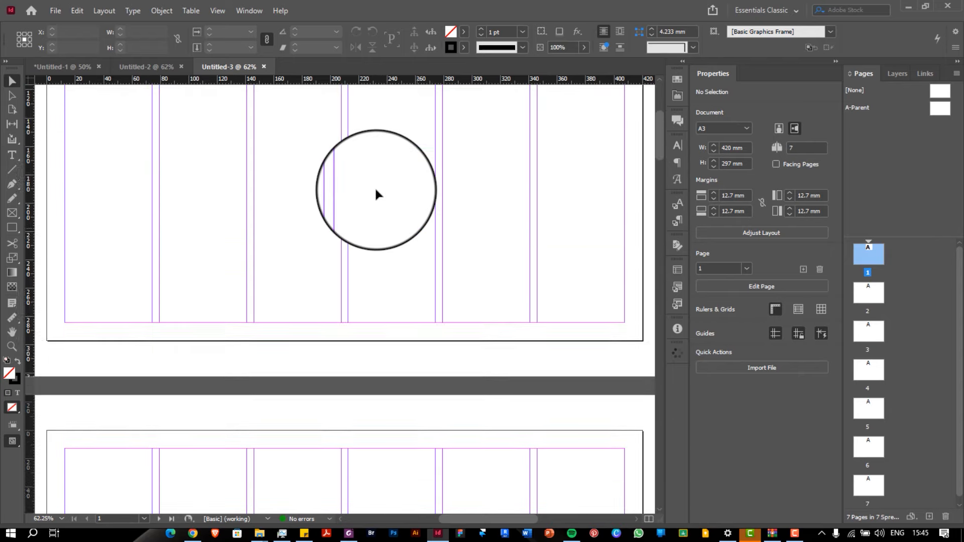
{"action": "scroll", "coordinate": [266, 118], "scroll_direction": "down", "scroll_amount": 3}
{"action": "scroll", "coordinate": [266, 118], "scroll_direction": "up", "scroll_amount": 3}
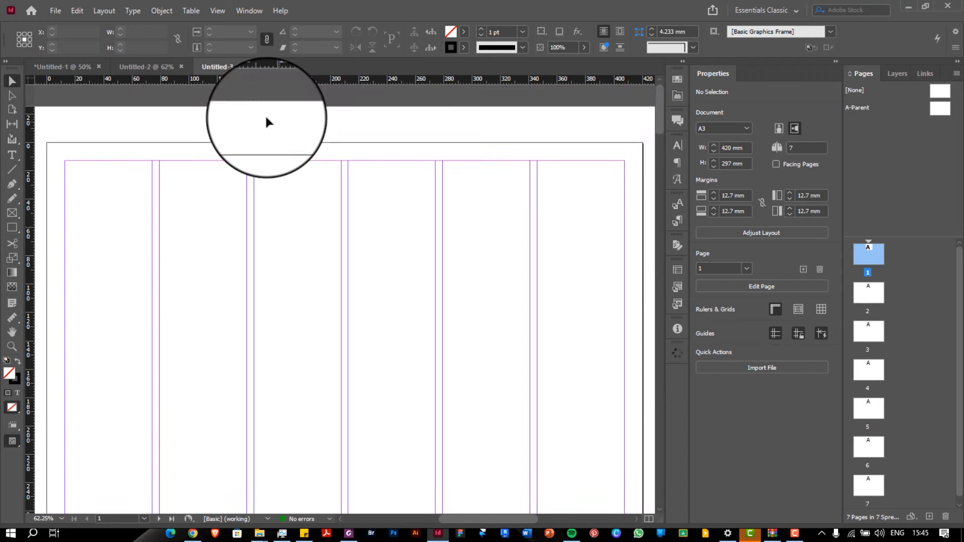
{"action": "scroll", "coordinate": [357, 142], "scroll_direction": "down", "scroll_amount": 1}
{"action": "scroll", "coordinate": [357, 145], "scroll_direction": "up", "scroll_amount": 1}
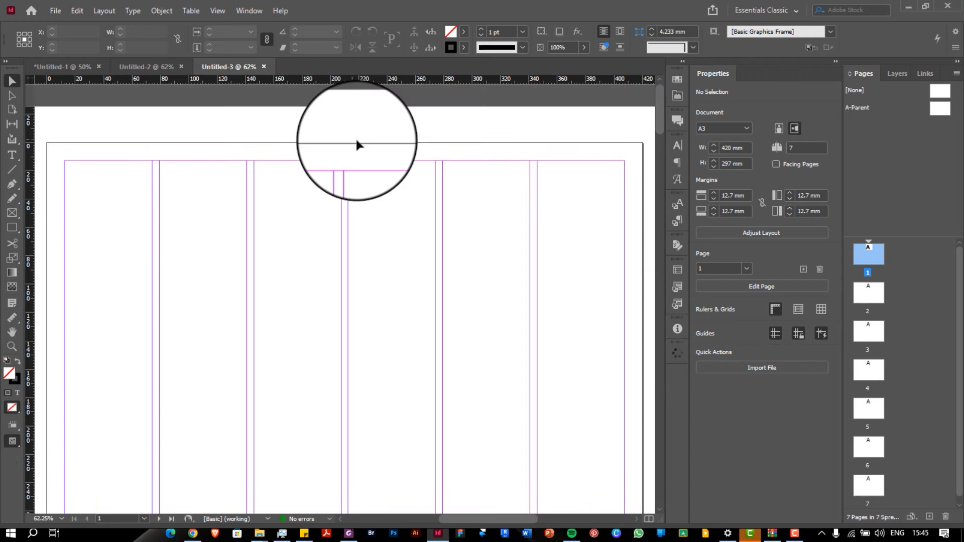
{"action": "scroll", "coordinate": [357, 144], "scroll_direction": "down", "scroll_amount": 1}
{"action": "scroll", "coordinate": [356, 142], "scroll_direction": "down", "scroll_amount": 1}
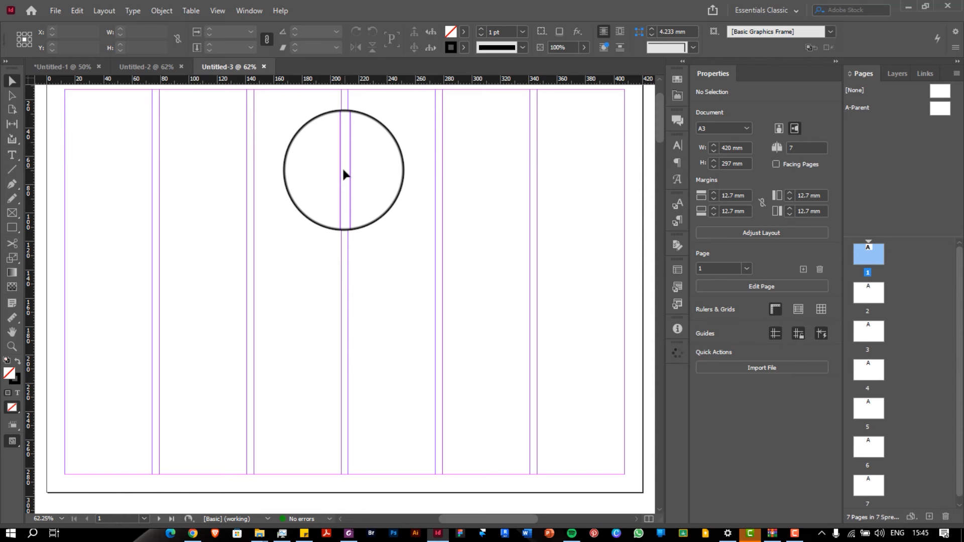
{"action": "key", "text": "ctrl+semicolon"}
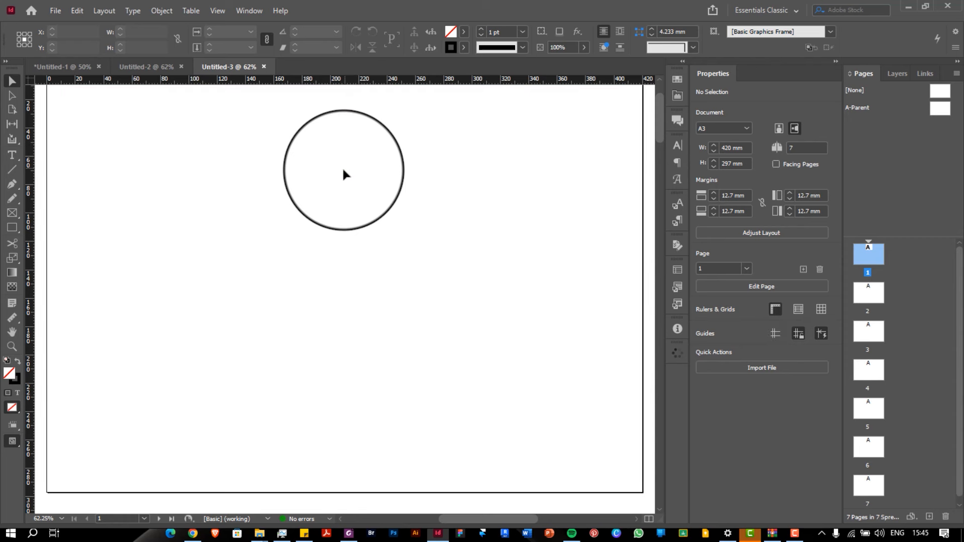
{"action": "key", "text": "ctrl+semicolon"}
{"action": "scroll", "coordinate": [344, 173], "scroll_direction": "up", "scroll_amount": 1}
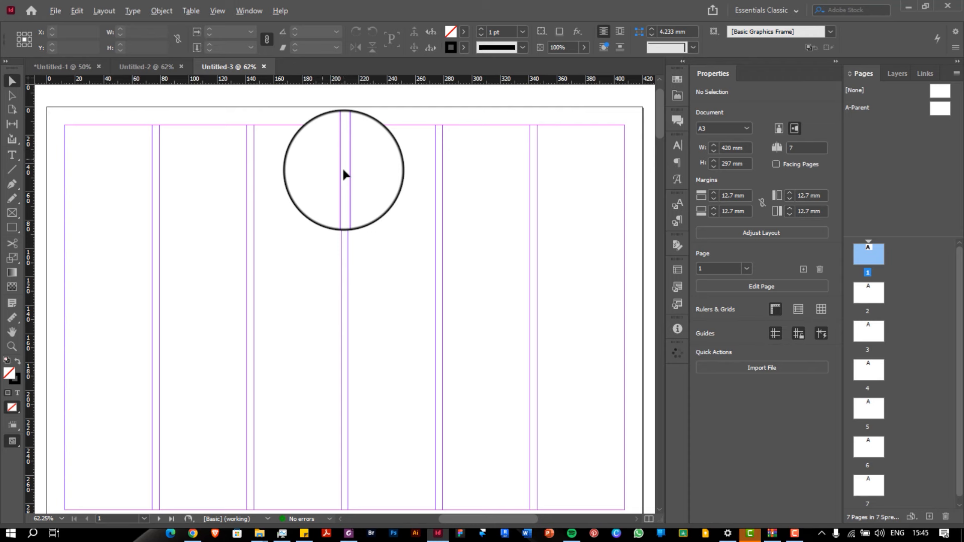
{"action": "scroll", "coordinate": [344, 173], "scroll_direction": "down", "scroll_amount": 1}
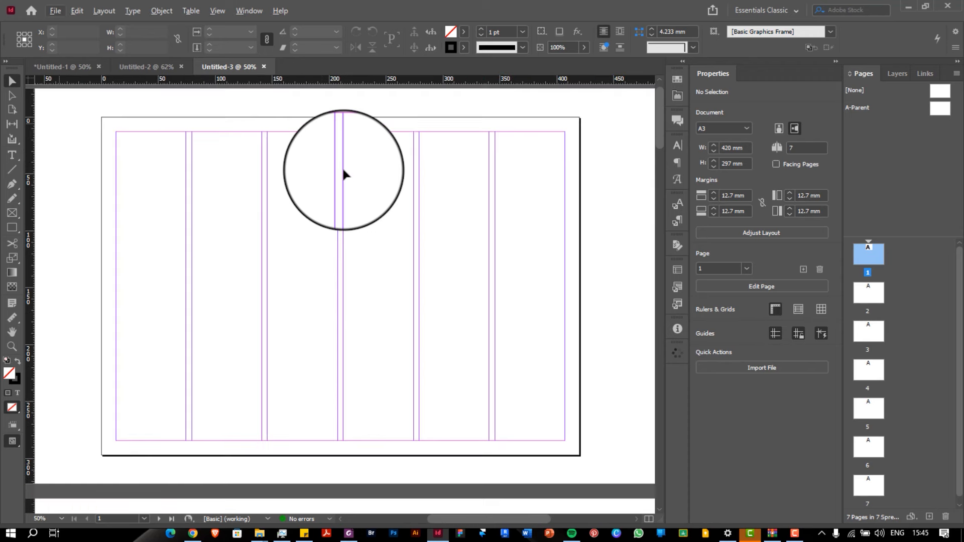
Draw a 420 × 297 mm rectangle over the whole page and fill it with Black
{"action": "left_click", "coordinate": [13, 229]}
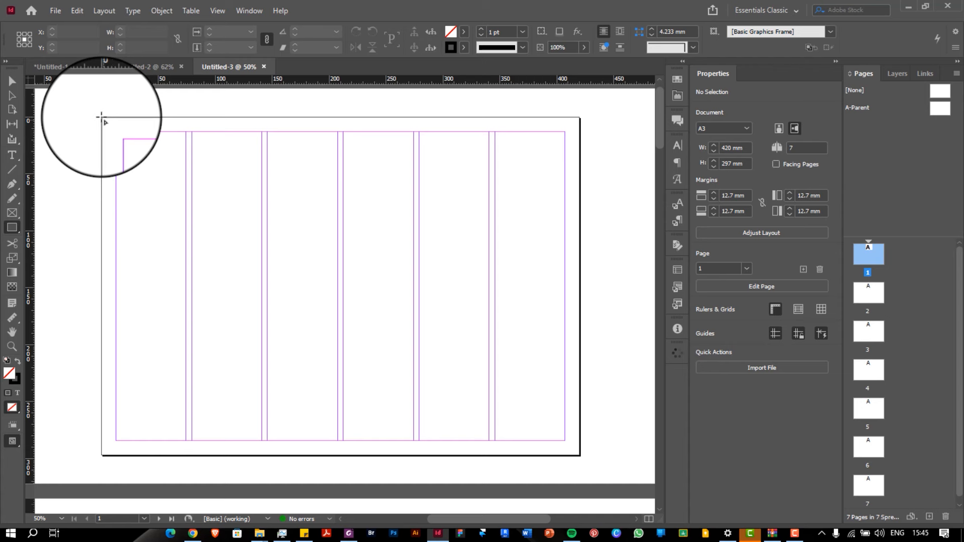
{"action": "left_click_drag", "start_coordinate": [101, 117], "coordinate": [582, 457]}
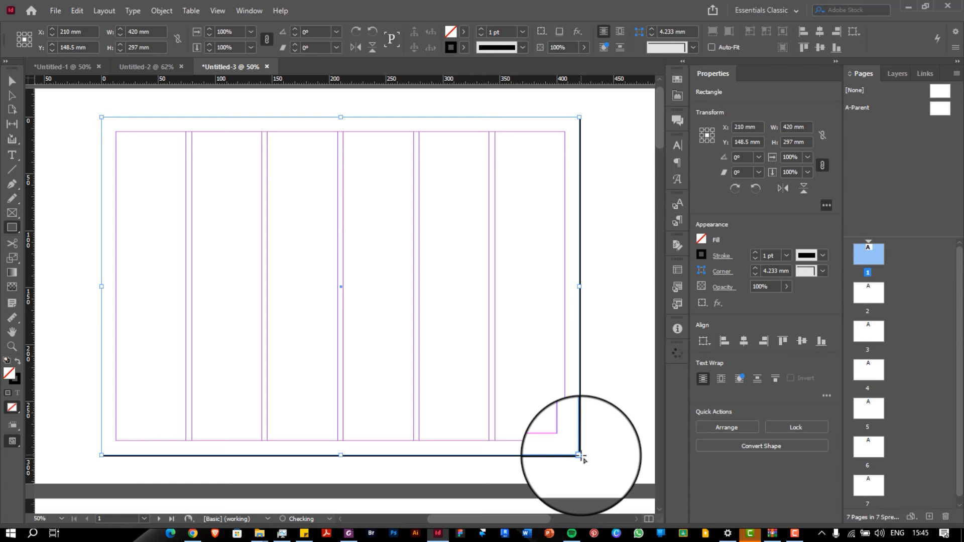
{"action": "left_click", "coordinate": [704, 242]}
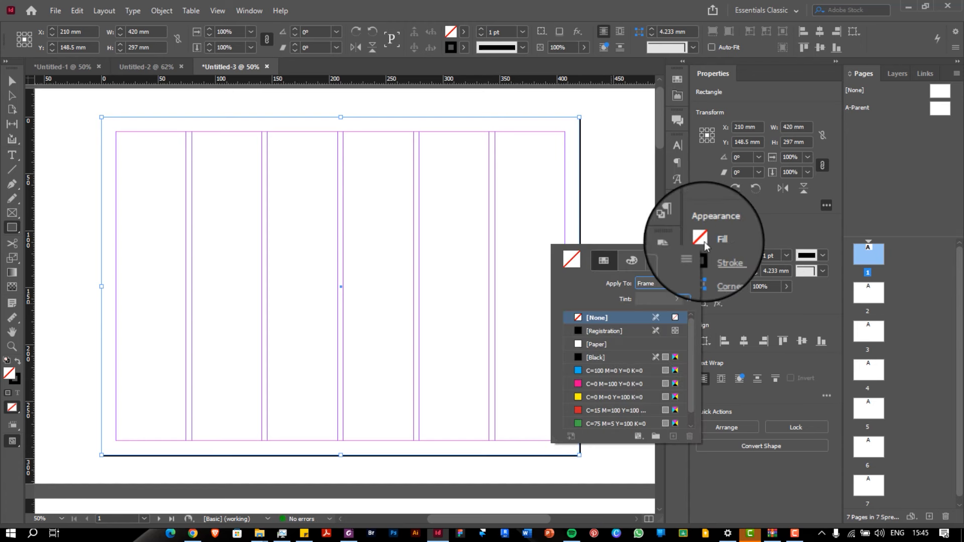
{"action": "left_click", "coordinate": [701, 240]}
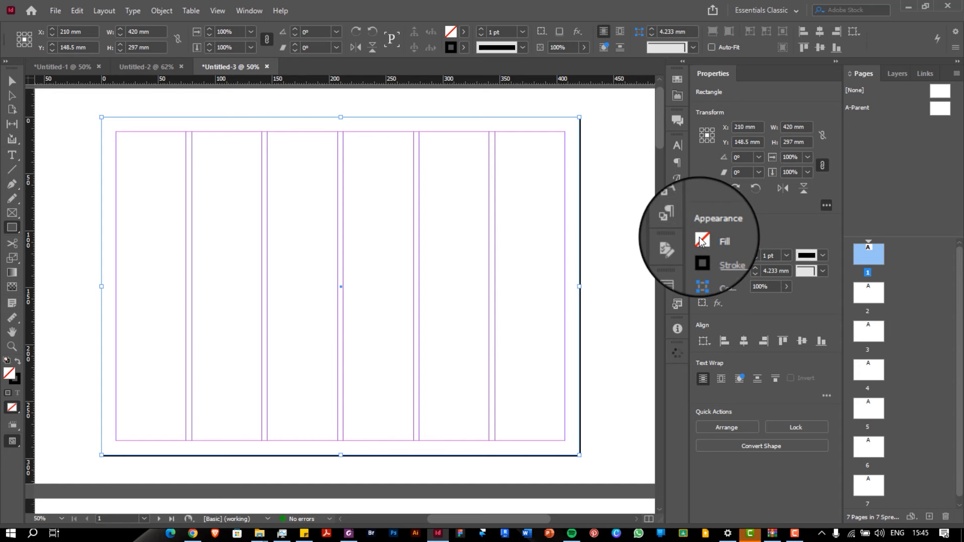
{"action": "left_click", "coordinate": [701, 241]}
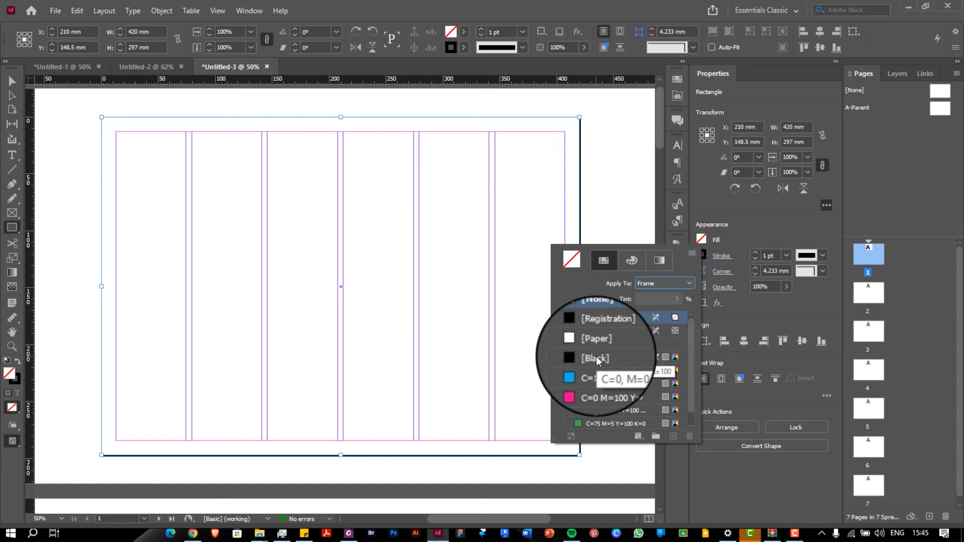
{"action": "left_click", "coordinate": [596, 357]}
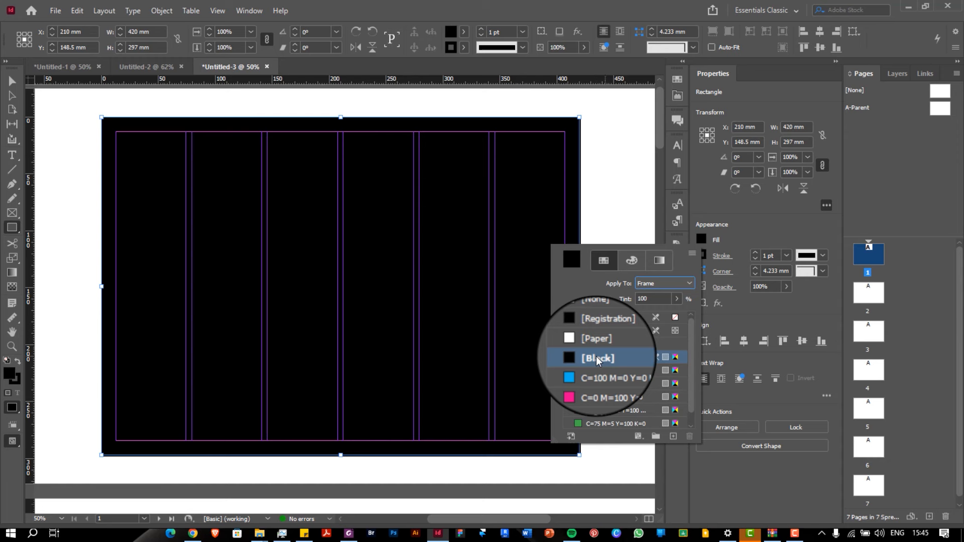
{"action": "left_click", "coordinate": [603, 424]}
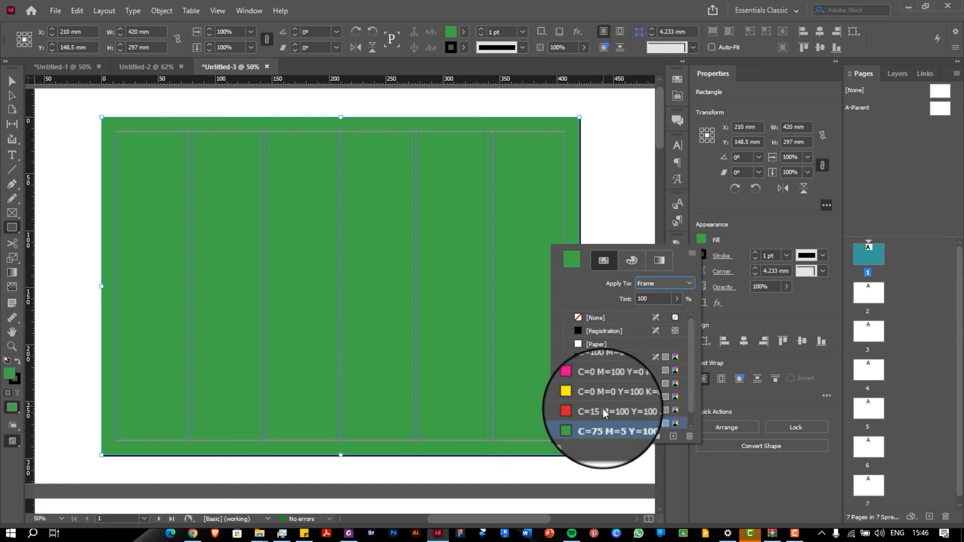
{"action": "scroll", "coordinate": [595, 397], "scroll_direction": "down", "scroll_amount": 1}
{"action": "left_click", "coordinate": [599, 344]}
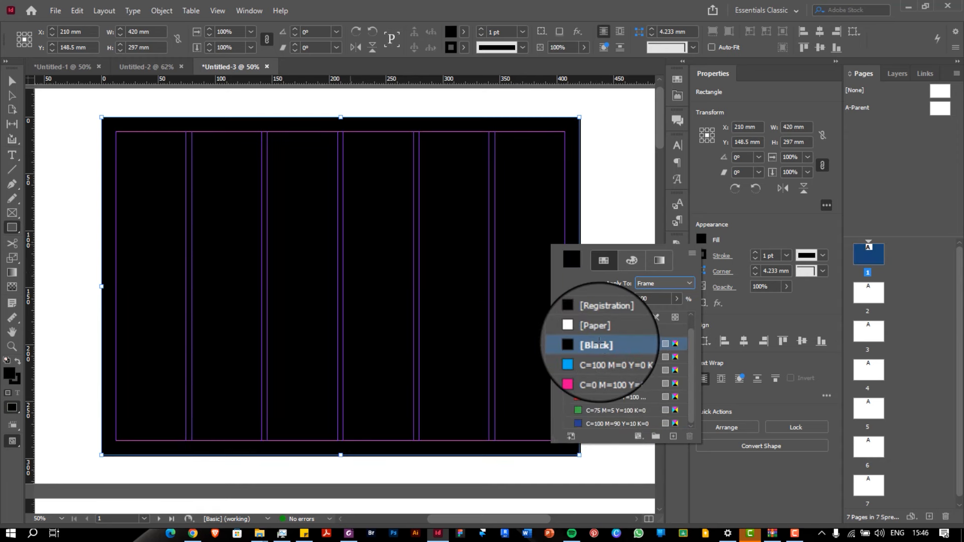
{"action": "left_click", "coordinate": [10, 78]}
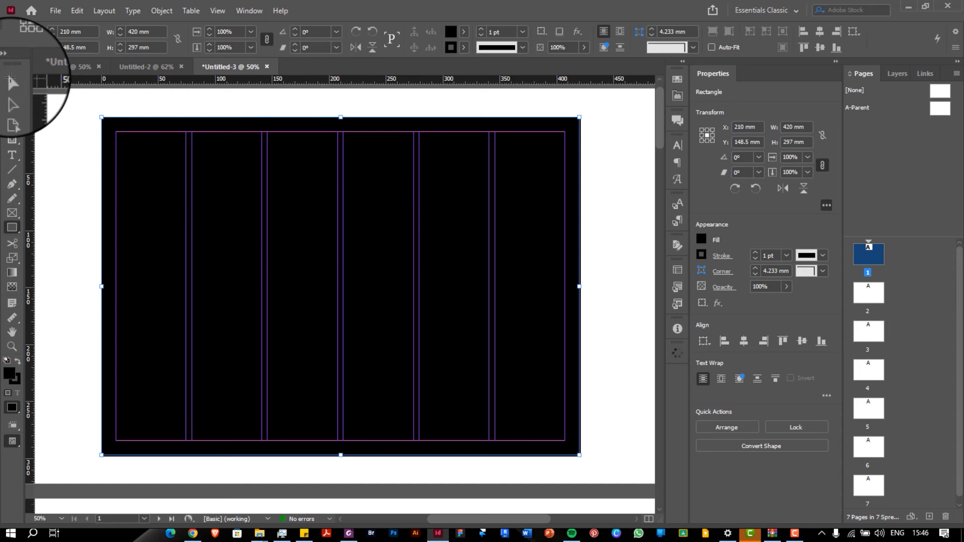
Draw an upper-left text frame with Paper text fill and Space Grotesk Bold font
{"action": "left_click", "coordinate": [12, 155]}
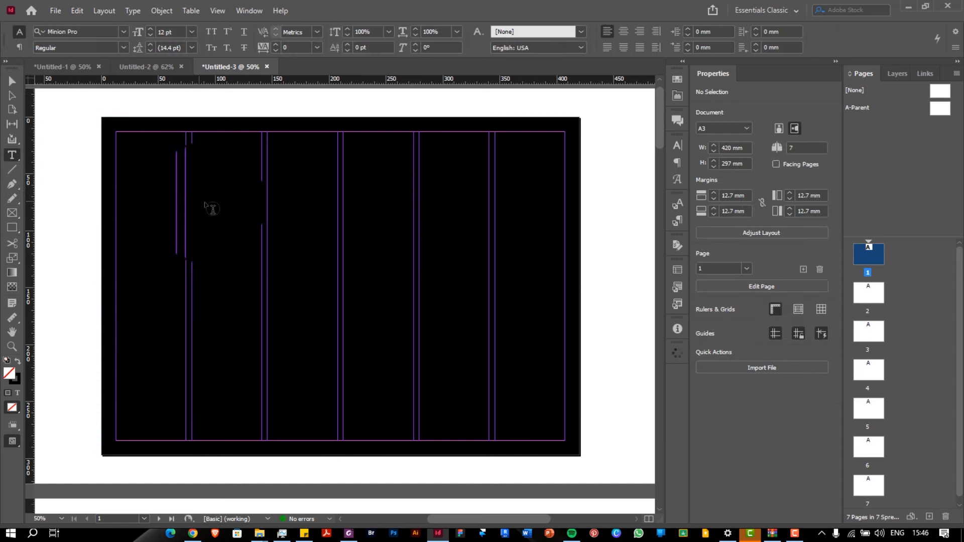
{"action": "left_click_drag", "start_coordinate": [204, 202], "coordinate": [433, 333]}
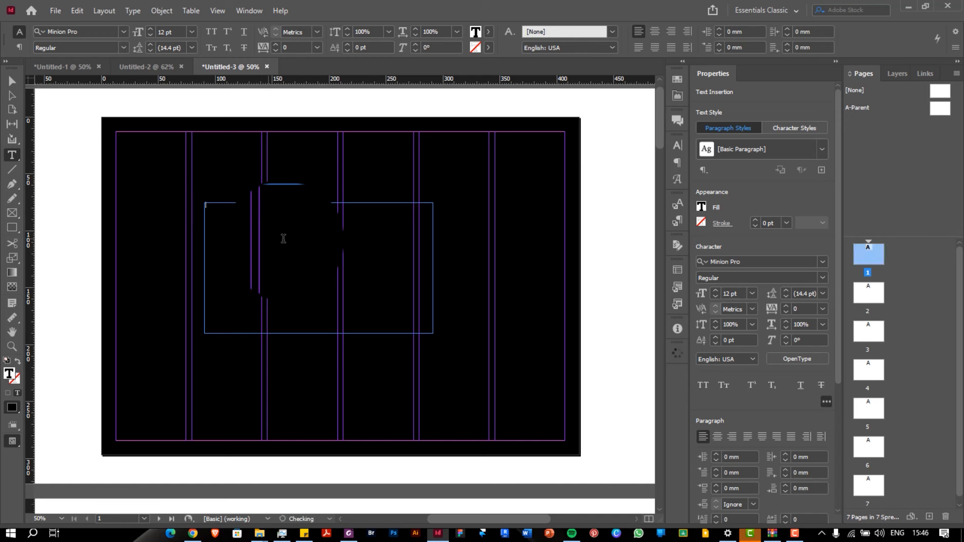
{"action": "left_click", "coordinate": [489, 33]}
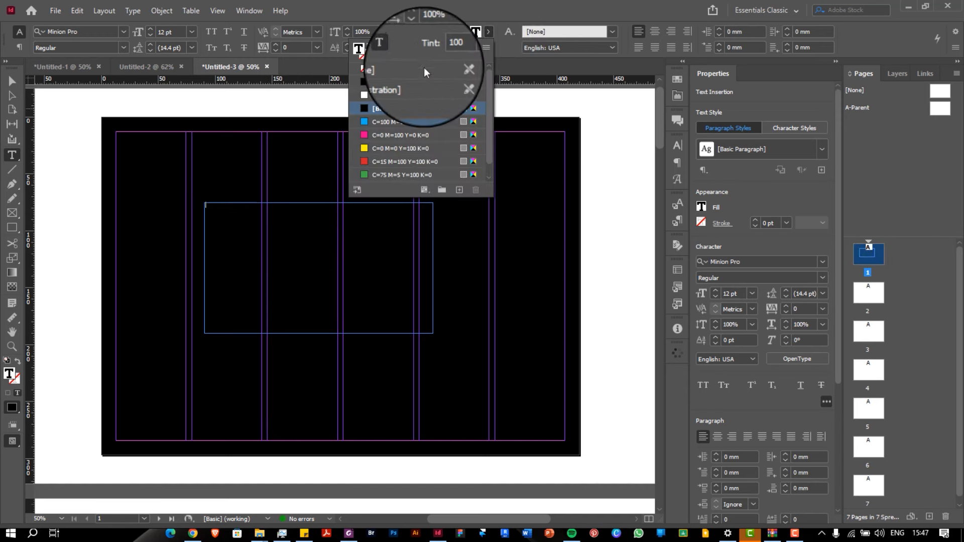
{"action": "left_click", "coordinate": [375, 96]}
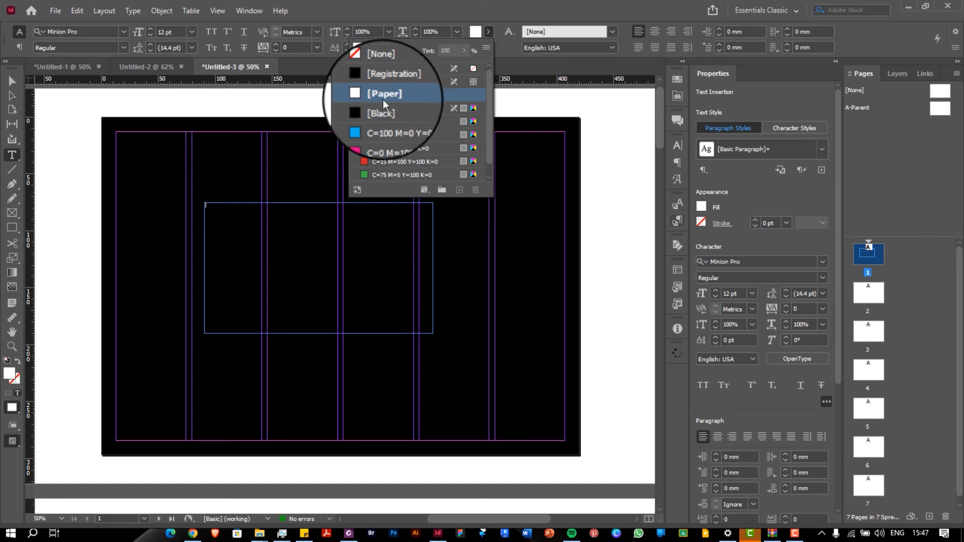
{"action": "left_click", "coordinate": [747, 261]}
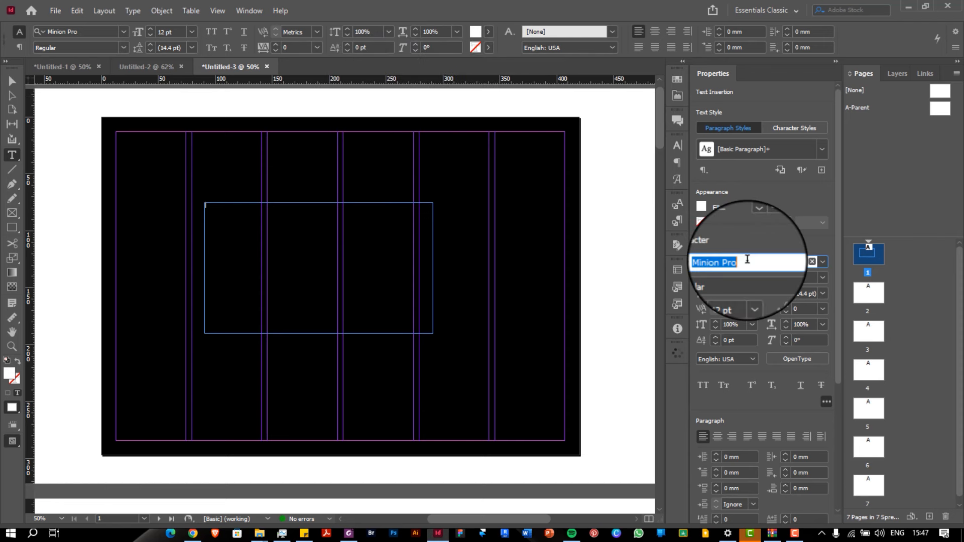
{"action": "type", "text": "space"}
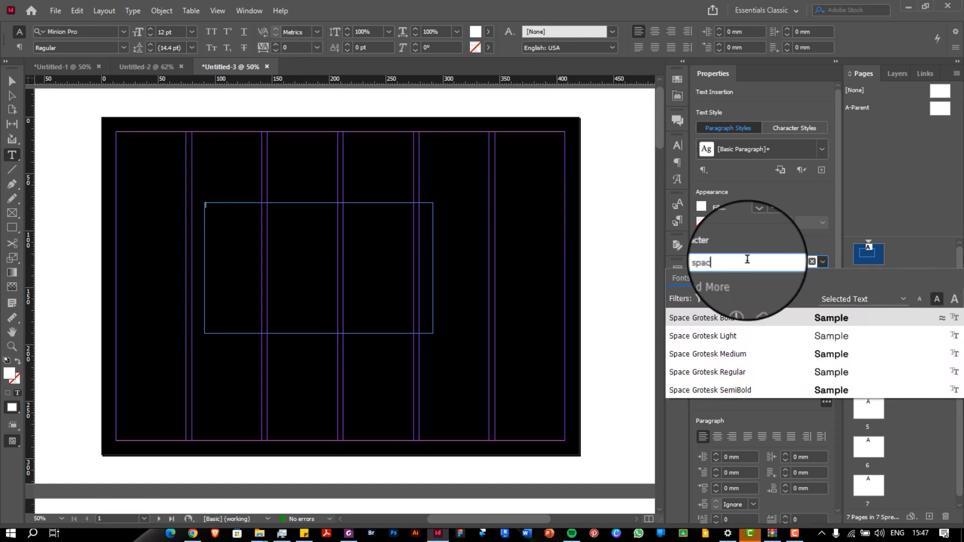
{"action": "left_click", "coordinate": [749, 317]}
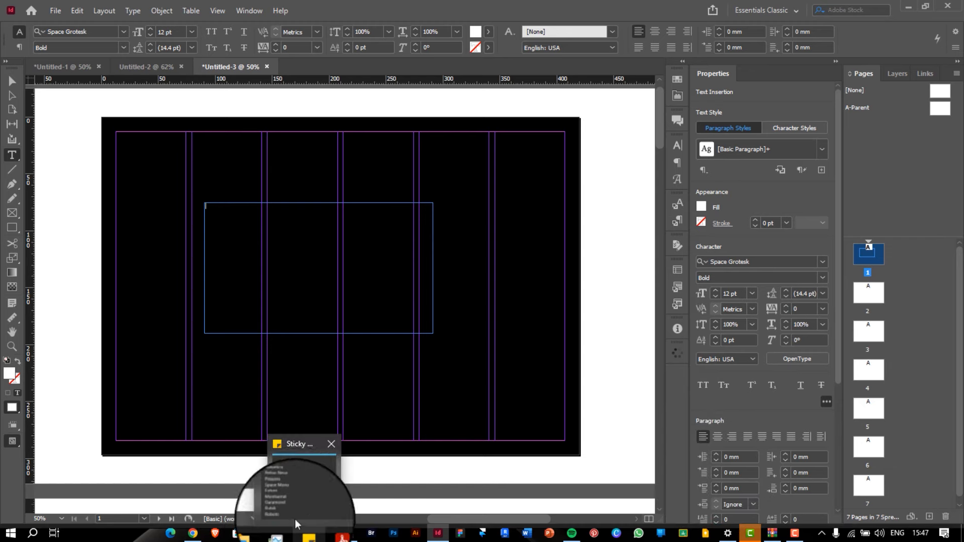
Open the FONTS sticky note and scroll its list of Helvetica, Futura, Montserrat, Roboto and more
{"action": "left_click", "coordinate": [302, 482]}
{"action": "scroll", "coordinate": [801, 170], "scroll_direction": "down", "scroll_amount": 1}
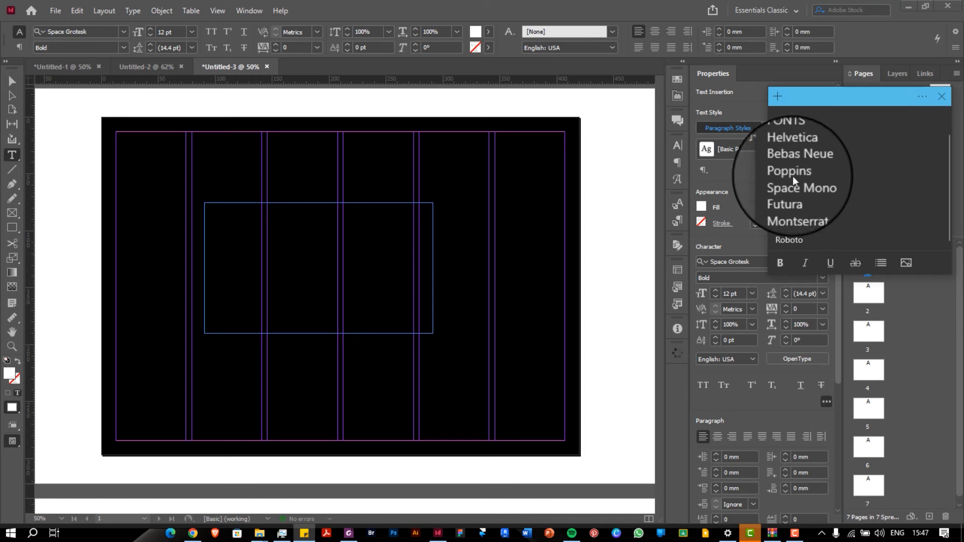
{"action": "scroll", "coordinate": [798, 176], "scroll_direction": "down", "scroll_amount": 2}
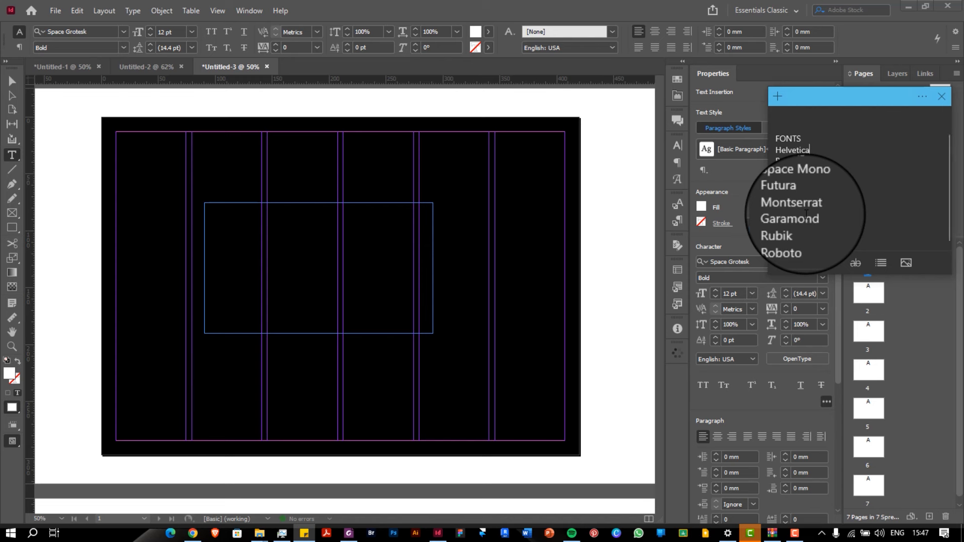
Give the new text Space Grotesk, white Paper fill and a larger point size
{"action": "left_click", "coordinate": [758, 117]}
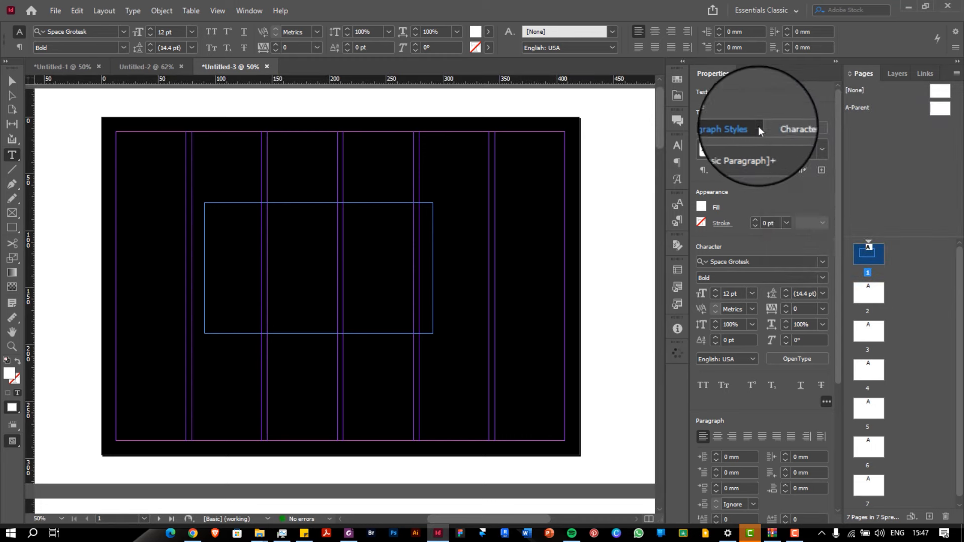
{"action": "left_click", "coordinate": [761, 260]}
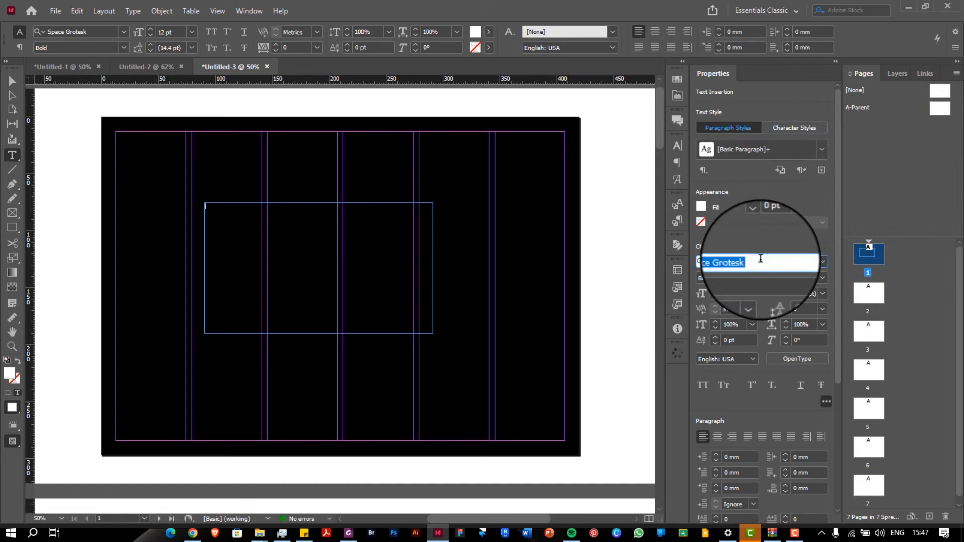
{"action": "left_click", "coordinate": [761, 260]}
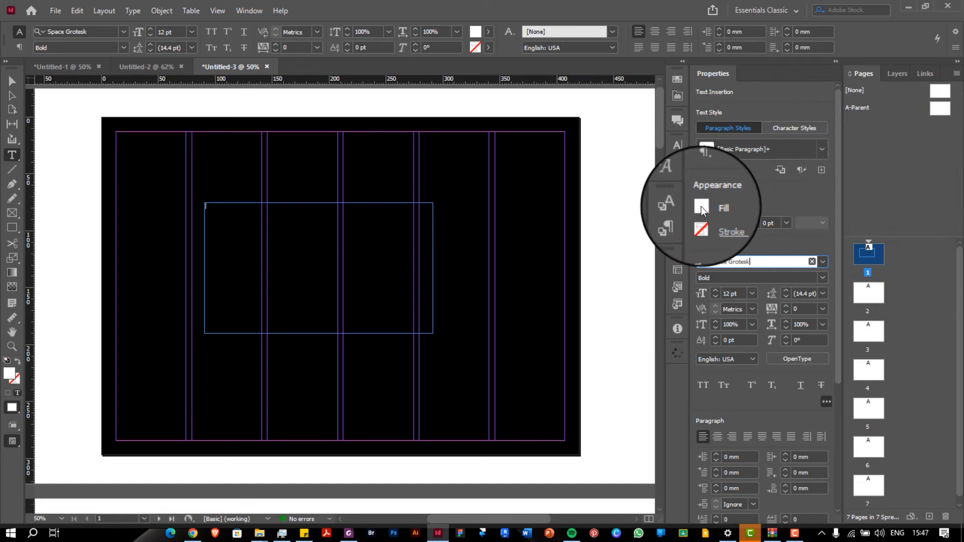
{"action": "left_click", "coordinate": [701, 206]}
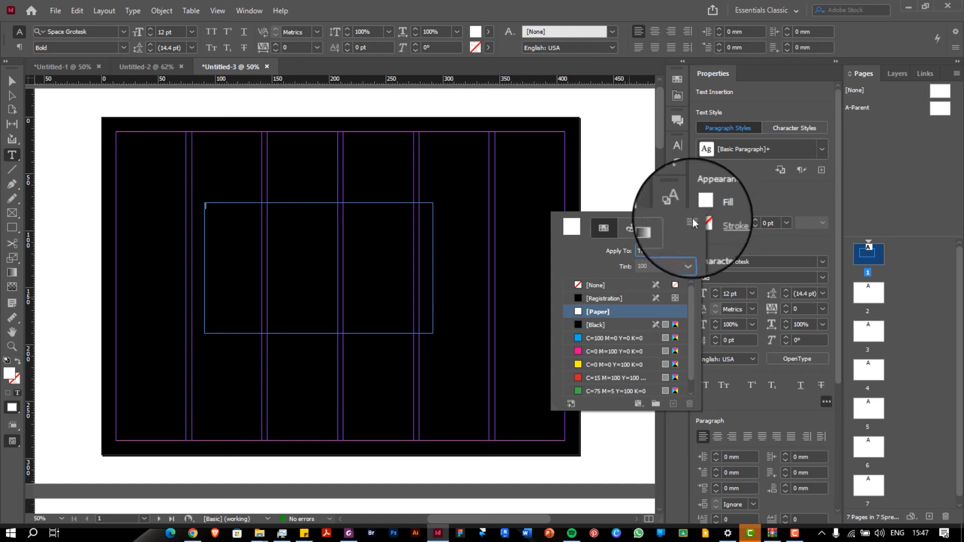
{"action": "left_click", "coordinate": [753, 293]}
{"action": "left_click", "coordinate": [753, 292]}
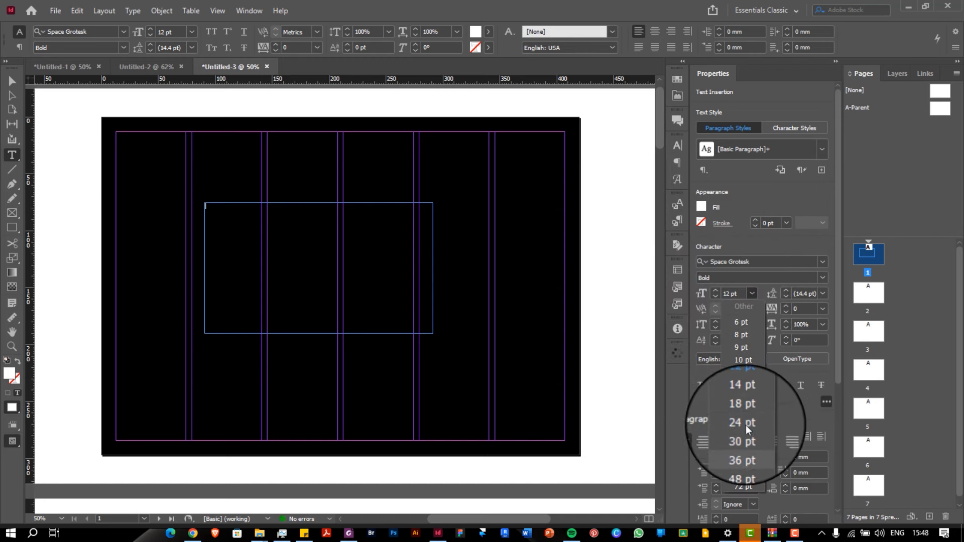
{"action": "left_click", "coordinate": [744, 447]}
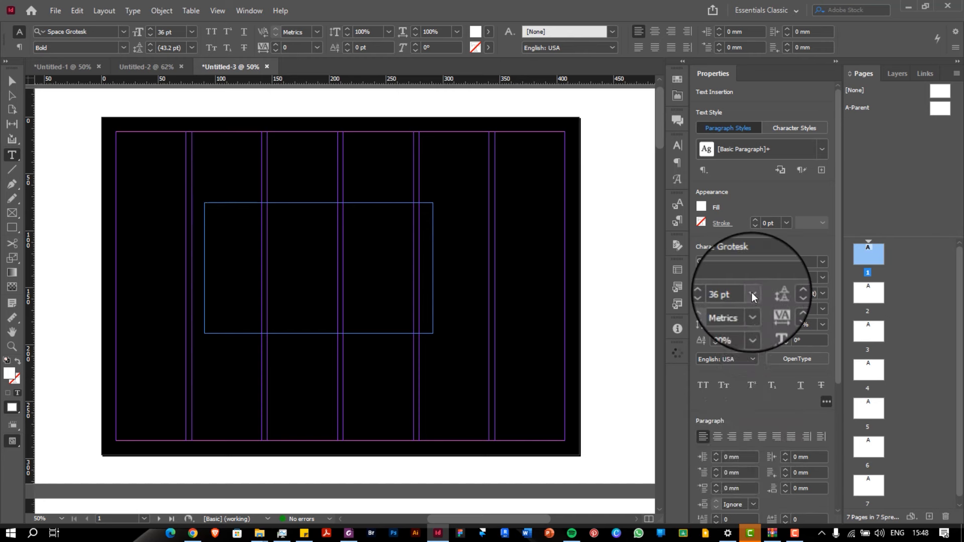
{"action": "left_click", "coordinate": [752, 293]}
{"action": "left_click", "coordinate": [755, 463]}
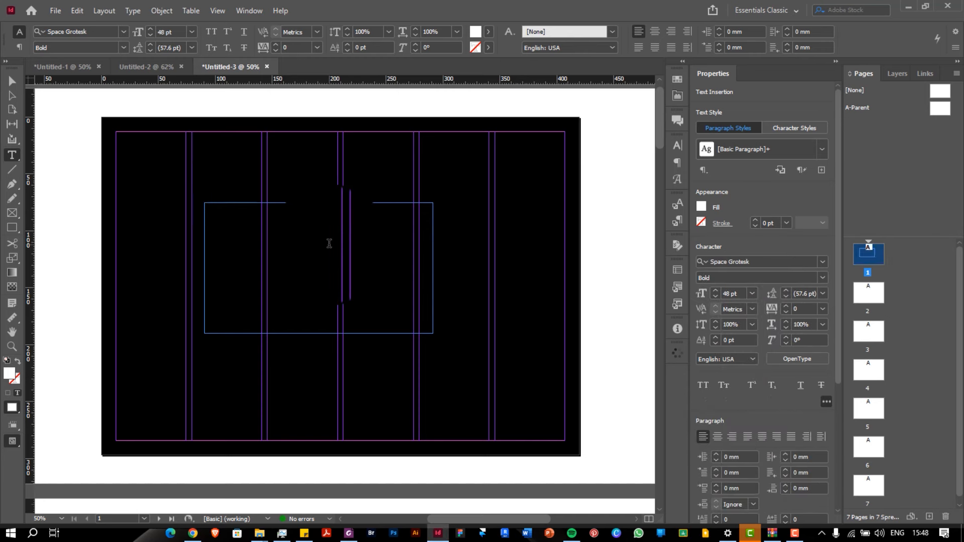
Type the title 'Architecture Portfolio' and nudge its frame slightly upward
{"action": "type", "text": "Ar"}
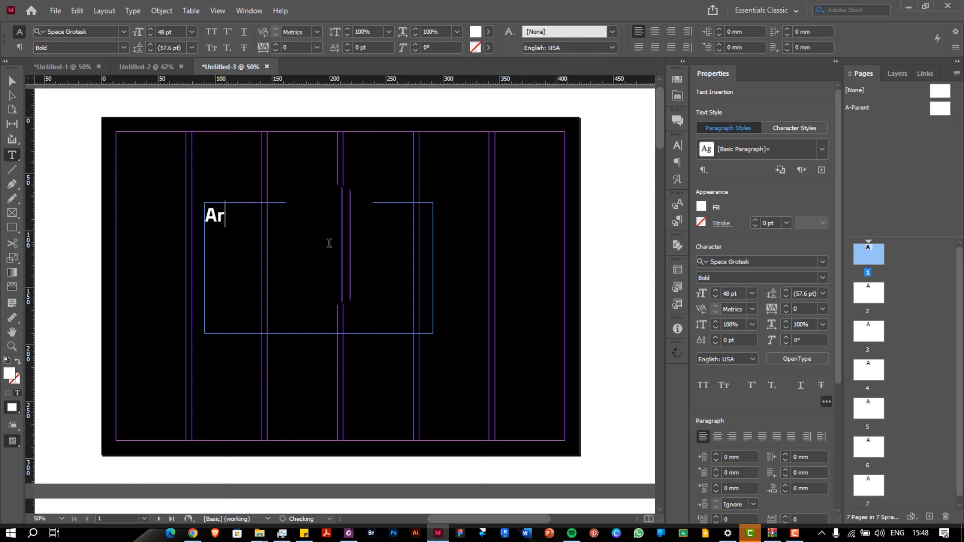
{"action": "type", "text": "chitec"}
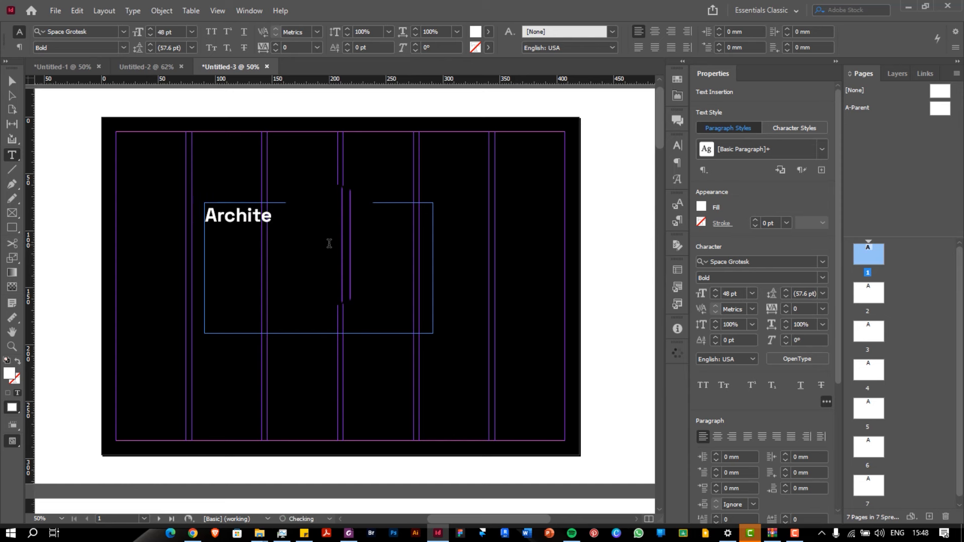
{"action": "type", "text": "ture Portfolio"}
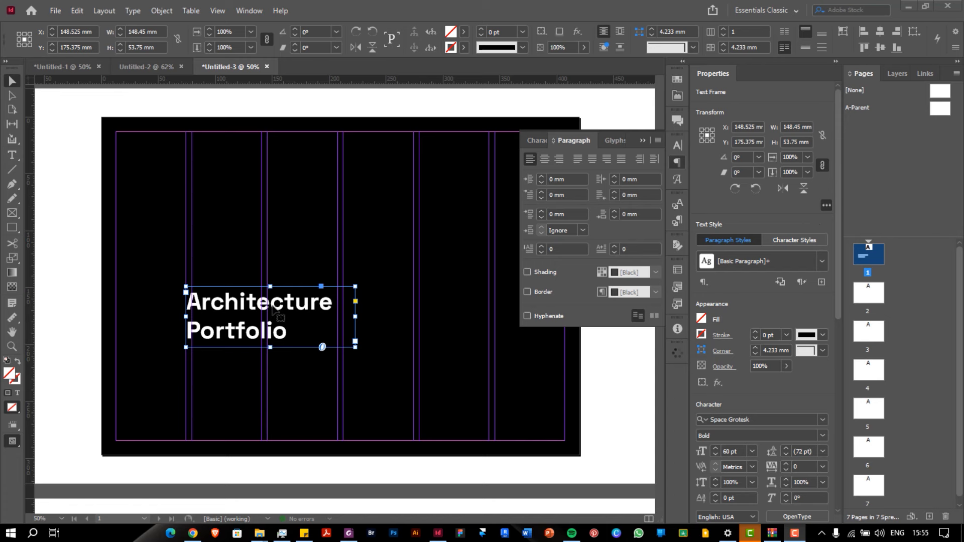
{"action": "double_click", "coordinate": [284, 321]}
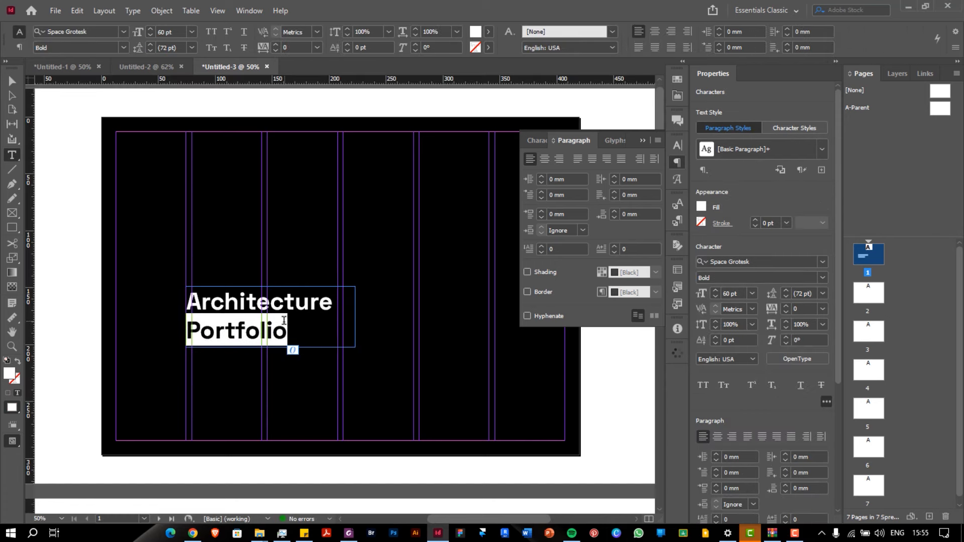
{"action": "key", "text": "Escape"}
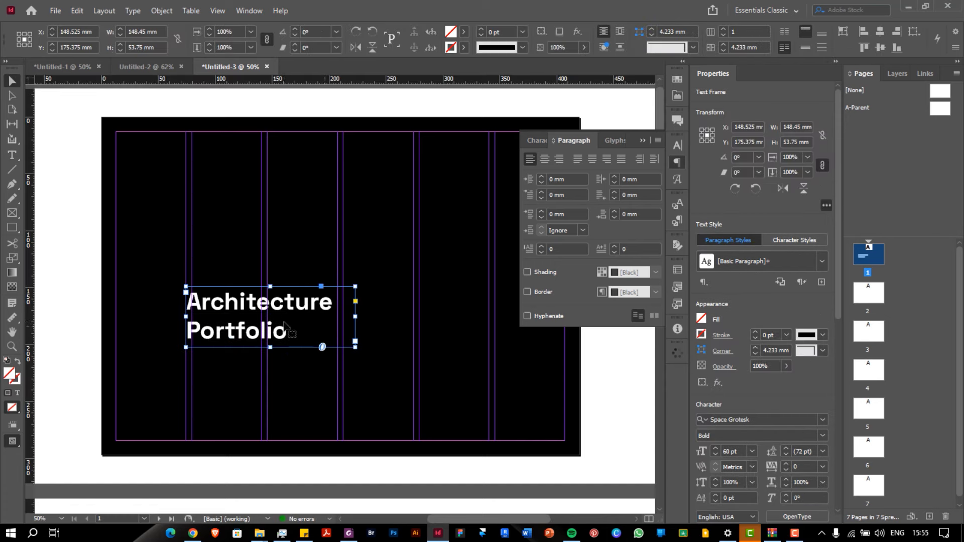
{"action": "left_click_drag", "start_coordinate": [237, 307], "coordinate": [235, 297]}
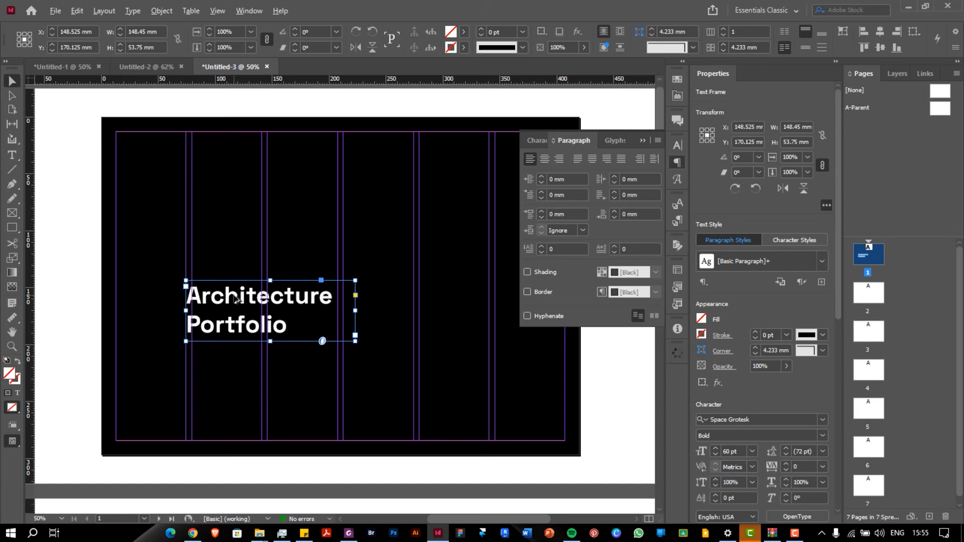
Duplicate the title frame just below the original, undoing a stray extra paste
{"action": "left_click_drag", "start_coordinate": [234, 301], "coordinate": [236, 376]}
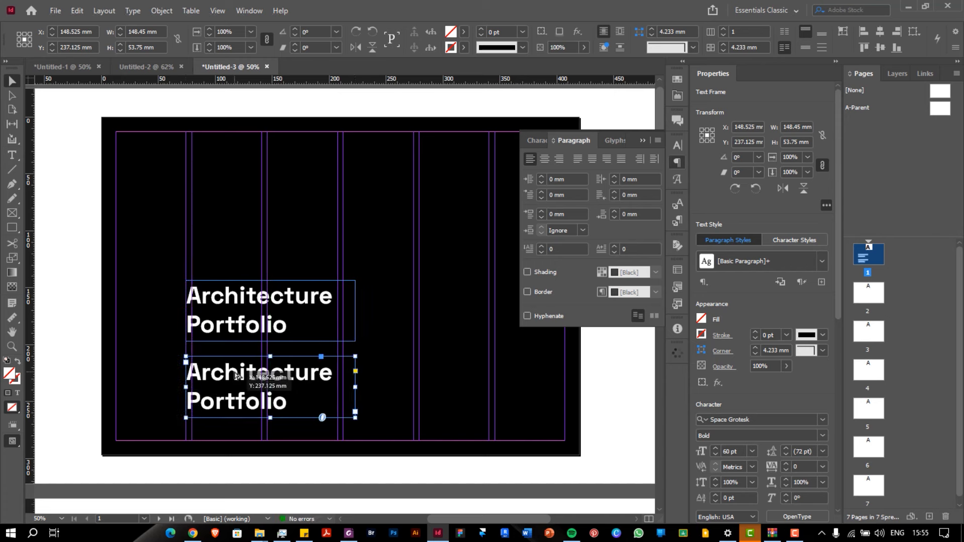
{"action": "left_click", "coordinate": [240, 329]}
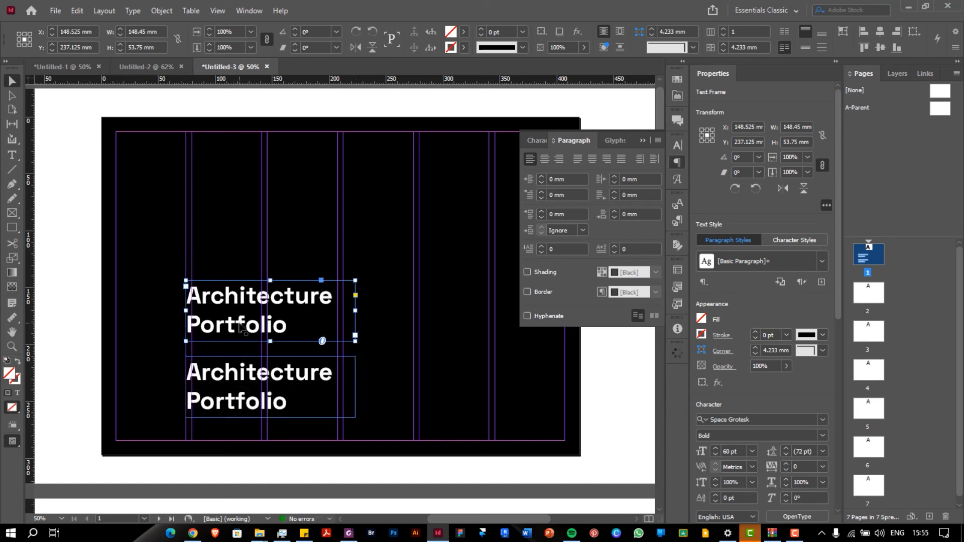
{"action": "right_click", "coordinate": [241, 328]}
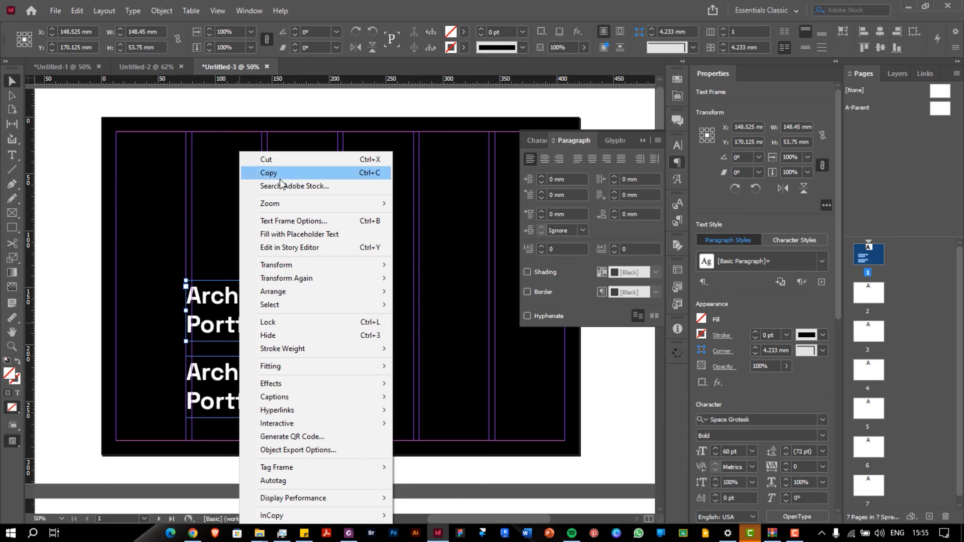
{"action": "left_click", "coordinate": [219, 332]}
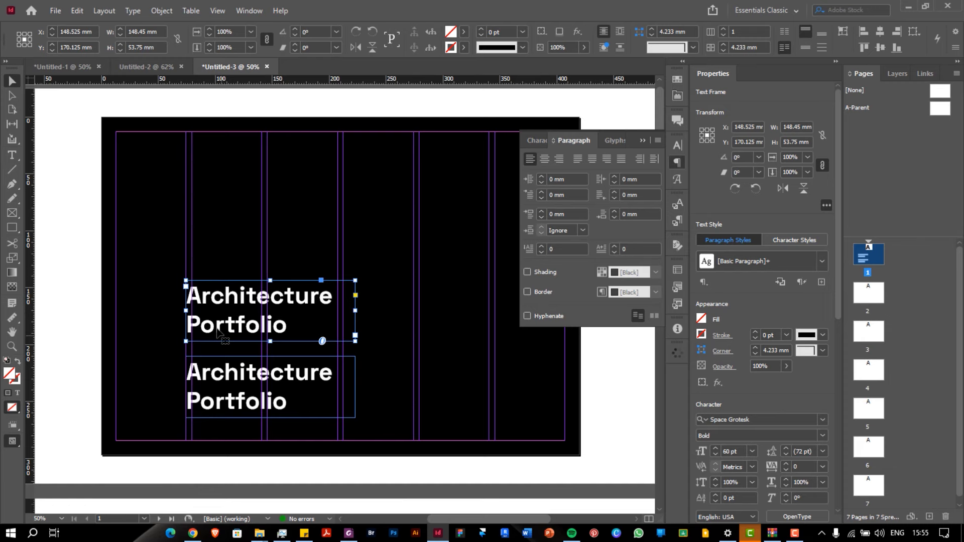
{"action": "key", "text": "ctrl+v"}
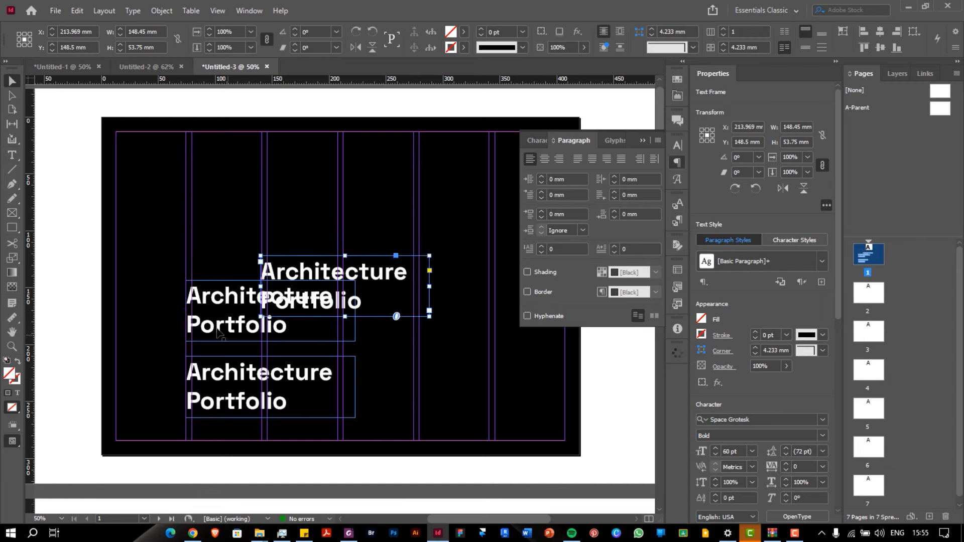
{"action": "key", "text": "ctrl+z"}
Replace the copy's text with the author's name in capitals
{"action": "left_click", "coordinate": [247, 372]}
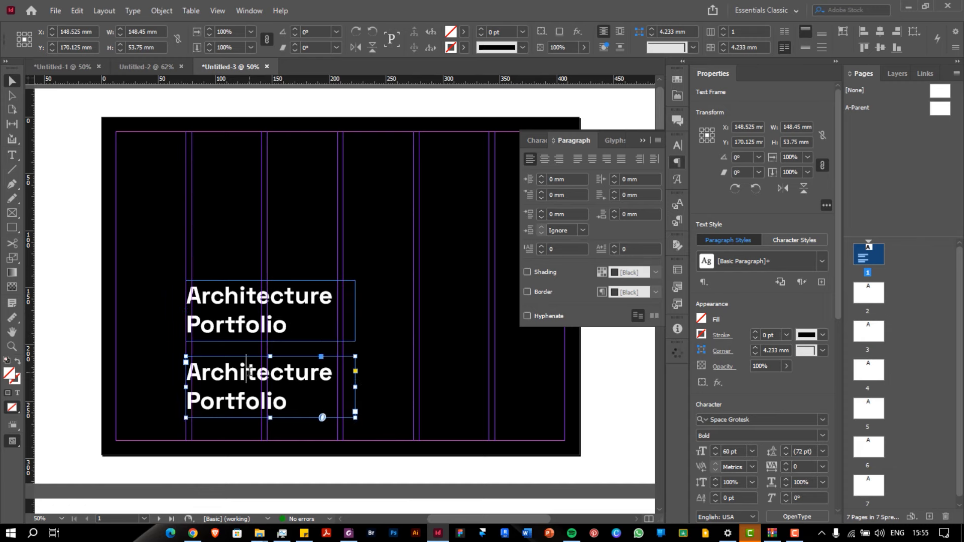
{"action": "double_click", "coordinate": [250, 372]}
{"action": "key", "text": "ctrl+a"}
{"action": "type", "text": "O"}
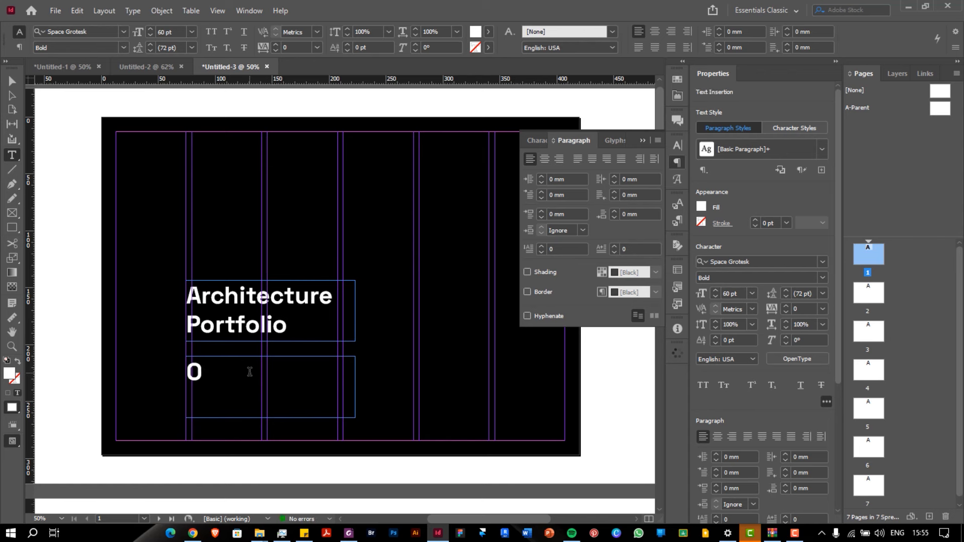
{"action": "type", "text": "h"}
{"action": "key", "text": "BackSpace"}
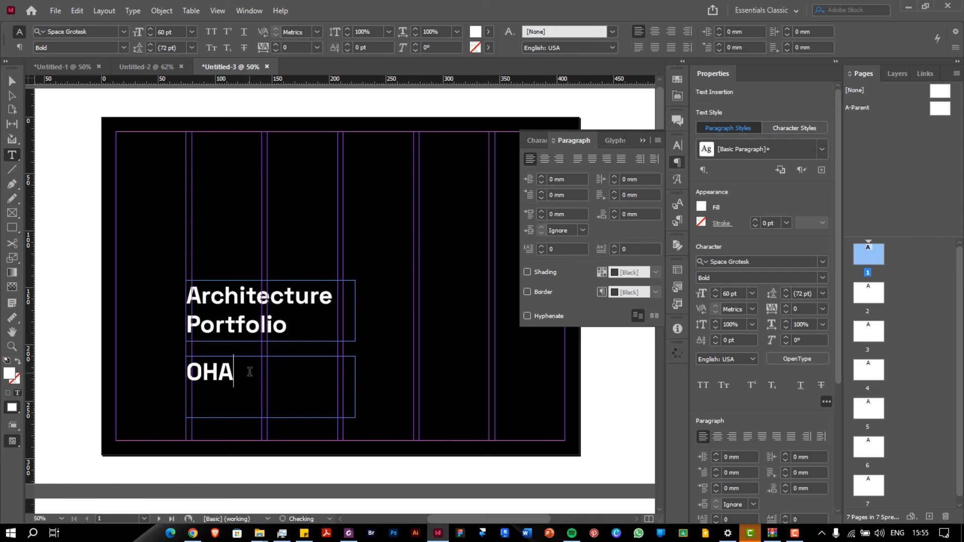
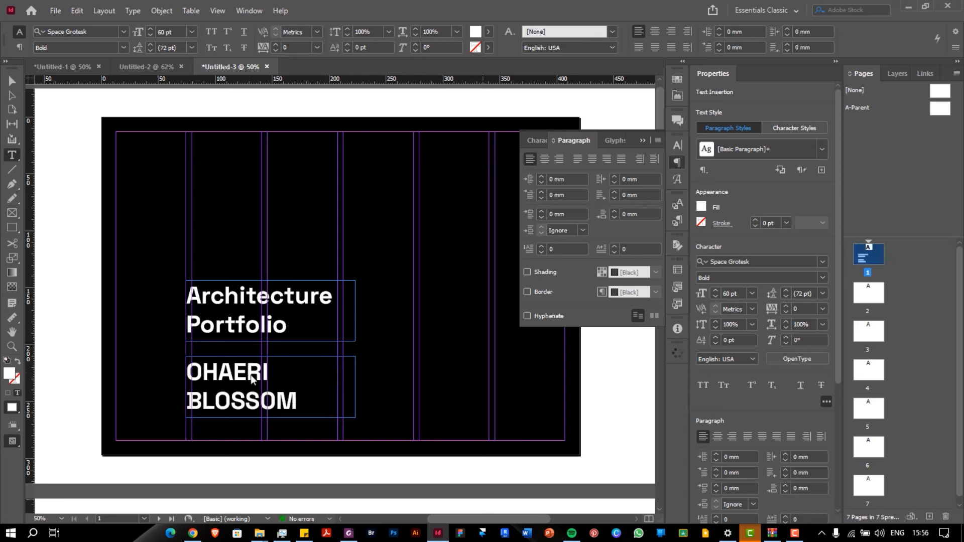
{"action": "left_click", "coordinate": [342, 527]}
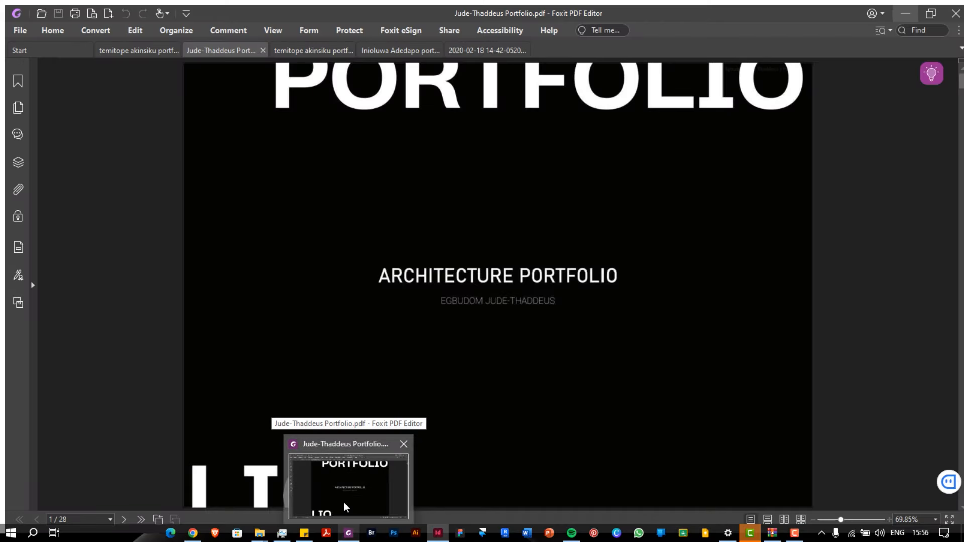
Flip through the reference portfolio tabs in Foxit to compare their covers, ending on a dark one
{"action": "left_click", "coordinate": [318, 40]}
{"action": "left_click", "coordinate": [377, 46]}
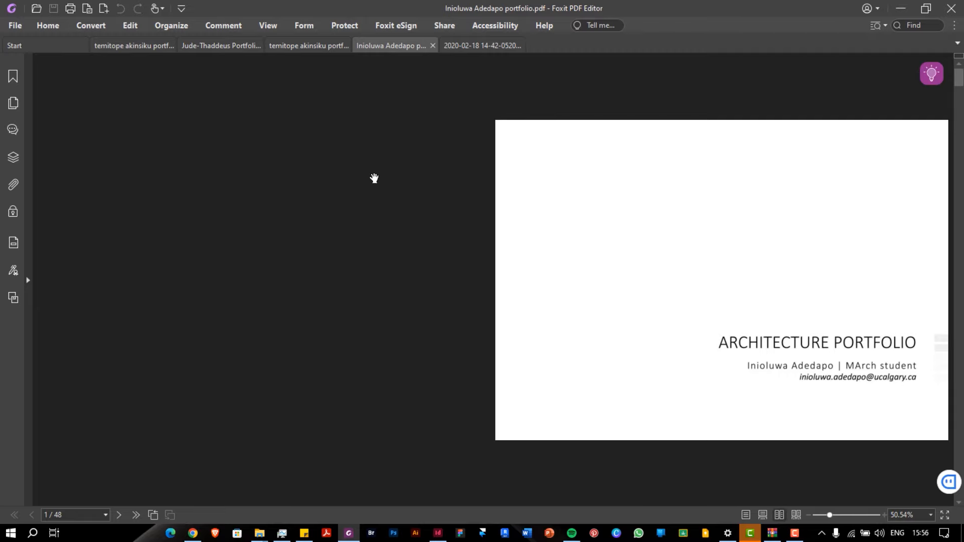
{"action": "scroll", "coordinate": [375, 178], "scroll_direction": "down", "scroll_amount": 2}
{"action": "scroll", "coordinate": [374, 178], "scroll_direction": "up", "scroll_amount": 2}
{"action": "scroll", "coordinate": [374, 178], "scroll_direction": "down", "scroll_amount": 1}
{"action": "scroll", "coordinate": [374, 178], "scroll_direction": "down", "scroll_amount": 3}
{"action": "scroll", "coordinate": [374, 178], "scroll_direction": "up", "scroll_amount": 3}
{"action": "scroll", "coordinate": [374, 178], "scroll_direction": "down", "scroll_amount": 1}
{"action": "left_click", "coordinate": [308, 46]}
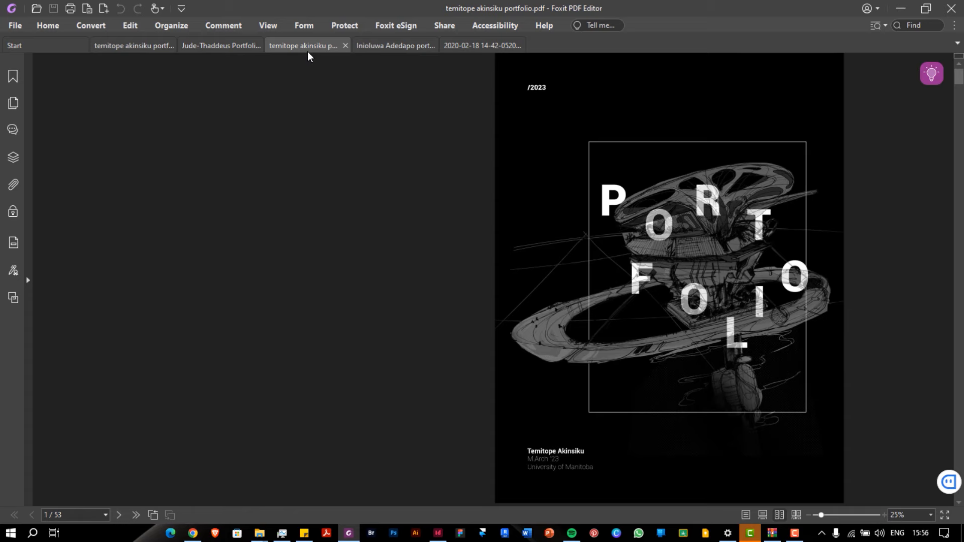
Set the name text to Space Grotesk Regular at 30 pt
{"action": "left_click", "coordinate": [900, 8]}
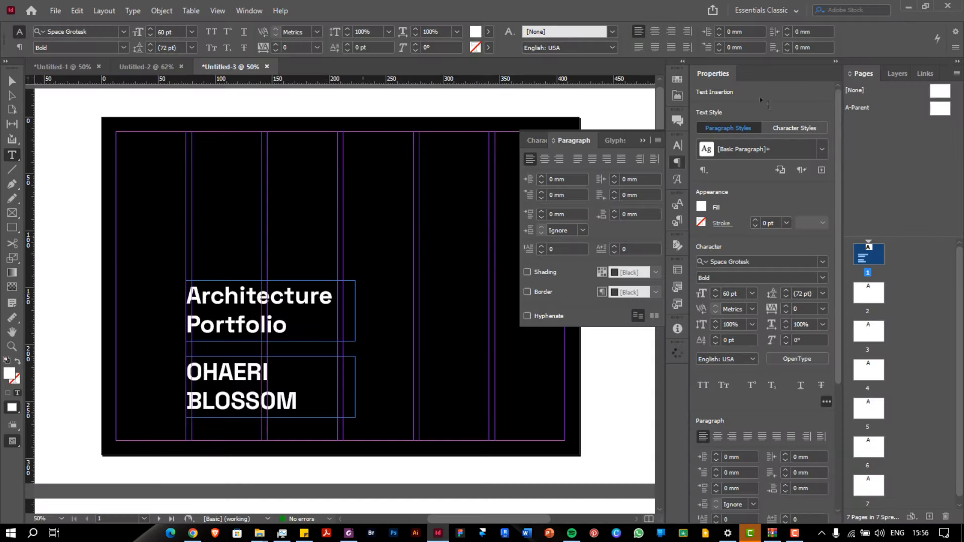
{"action": "left_click", "coordinate": [299, 395]}
{"action": "key", "text": "Escape"}
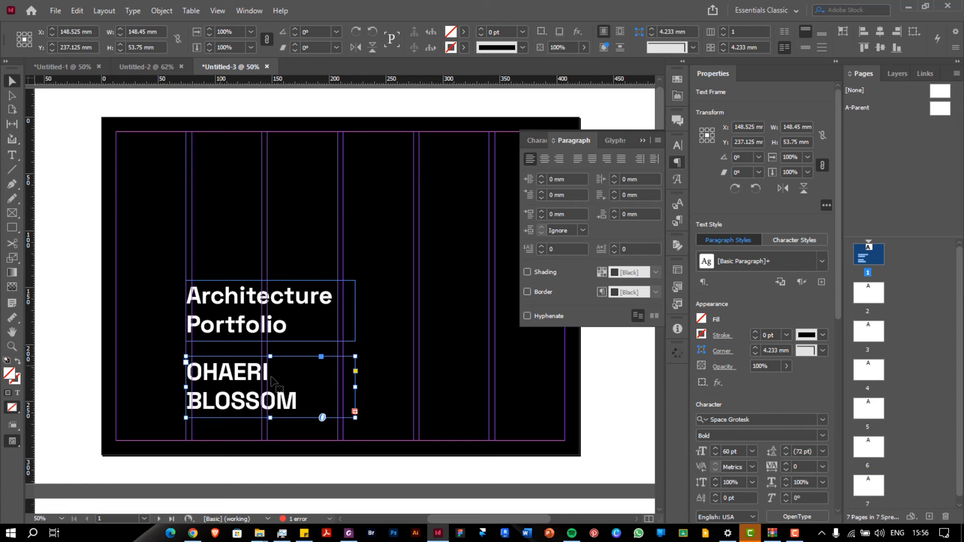
{"action": "left_click", "coordinate": [823, 436]}
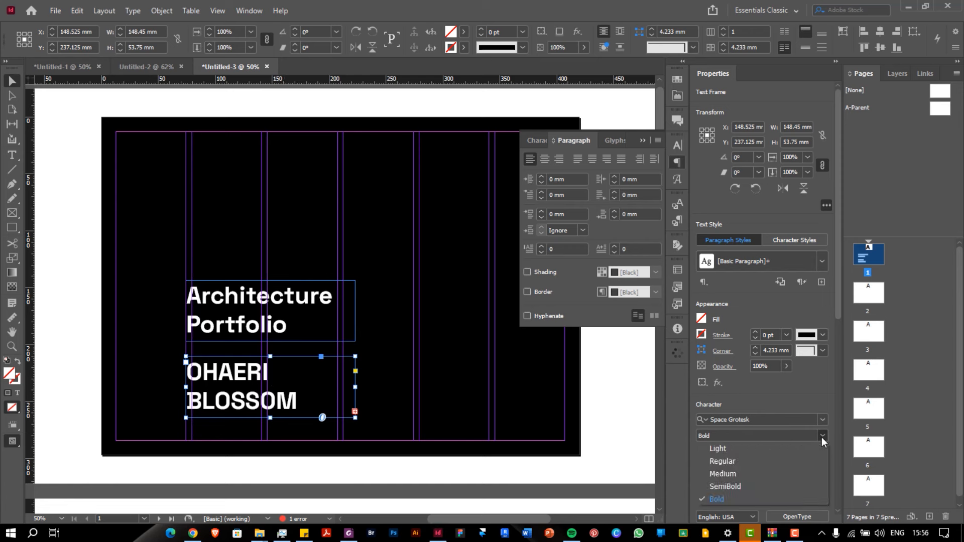
{"action": "left_click", "coordinate": [744, 462]}
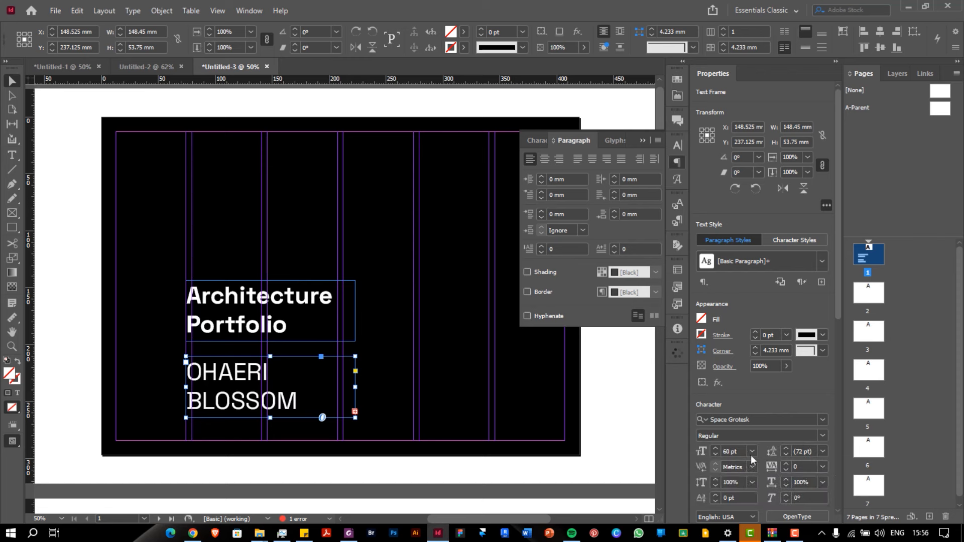
{"action": "left_click", "coordinate": [752, 453]}
{"action": "left_click", "coordinate": [738, 389]}
Nudge the name and year frame up and check the layout with guides hidden
{"action": "left_click", "coordinate": [397, 362]}
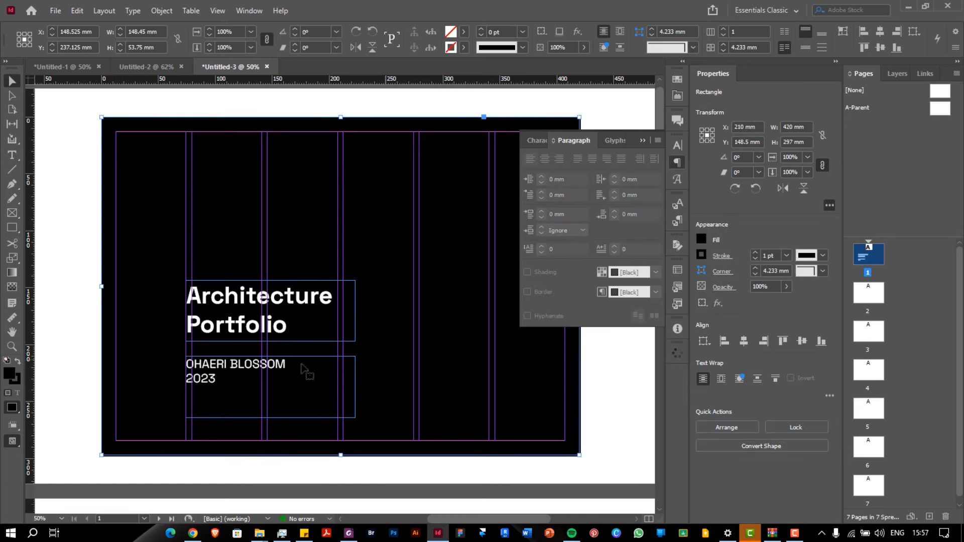
{"action": "left_click", "coordinate": [244, 364]}
{"action": "left_click_drag", "start_coordinate": [235, 359], "coordinate": [235, 362]}
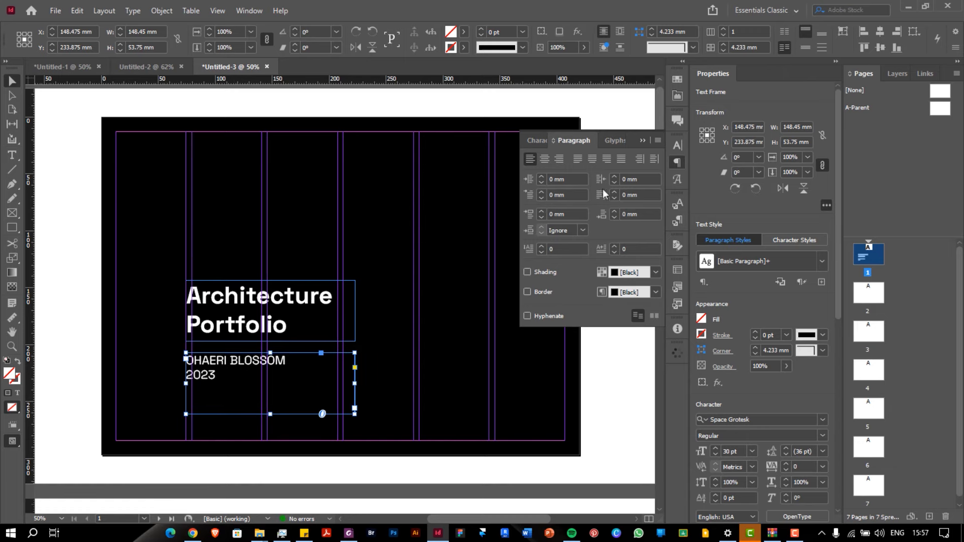
{"action": "left_click", "coordinate": [642, 142]}
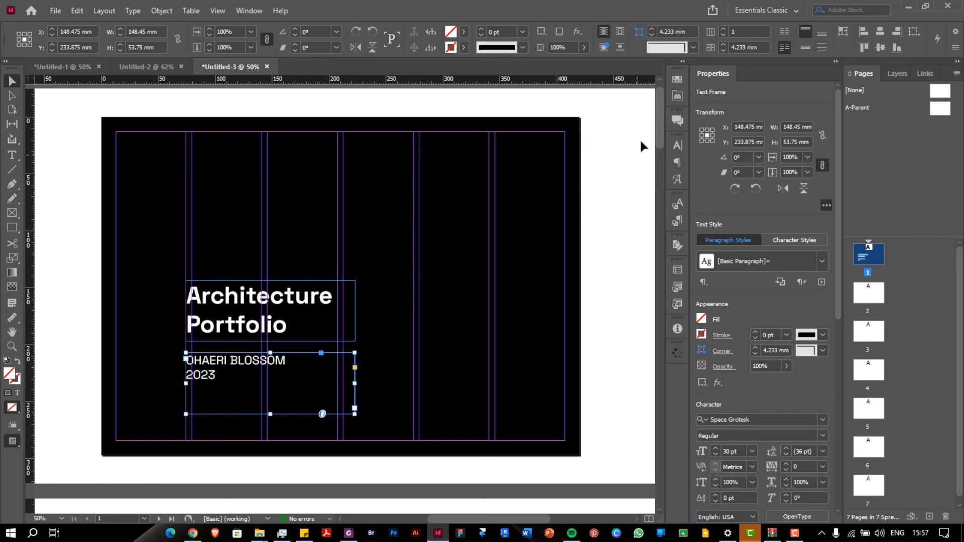
{"action": "key", "text": "ctrl+semicolon"}
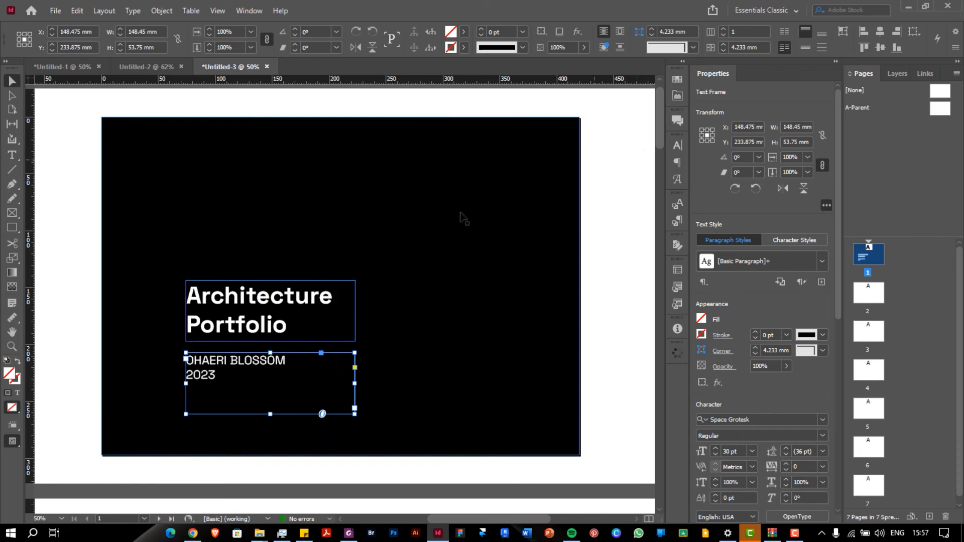
{"action": "key", "text": "ctrl+semicolon"}
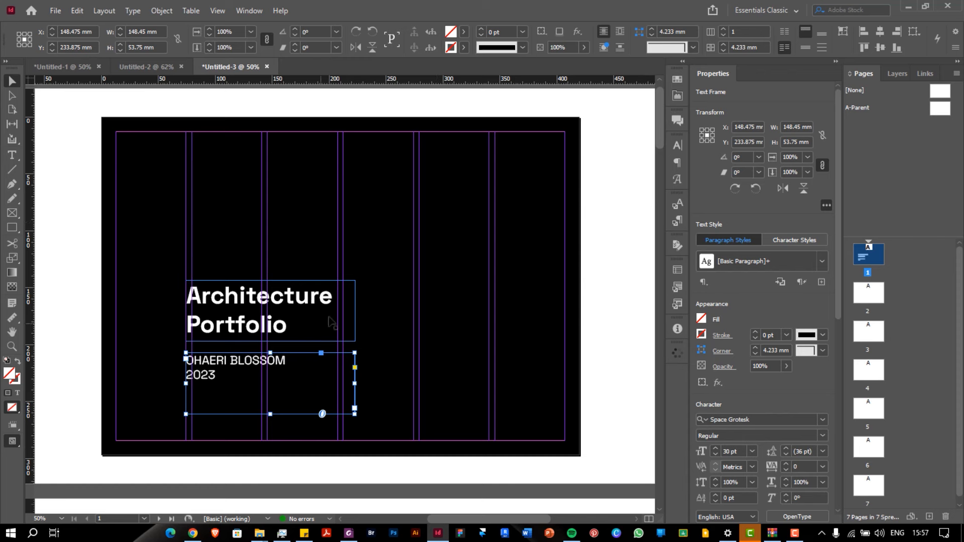
Narrow the title and name frames from their right edges to about 138 mm
{"action": "left_click", "coordinate": [329, 327]}
{"action": "left_click_drag", "start_coordinate": [353, 310], "coordinate": [344, 307]}
{"action": "left_click", "coordinate": [359, 382]}
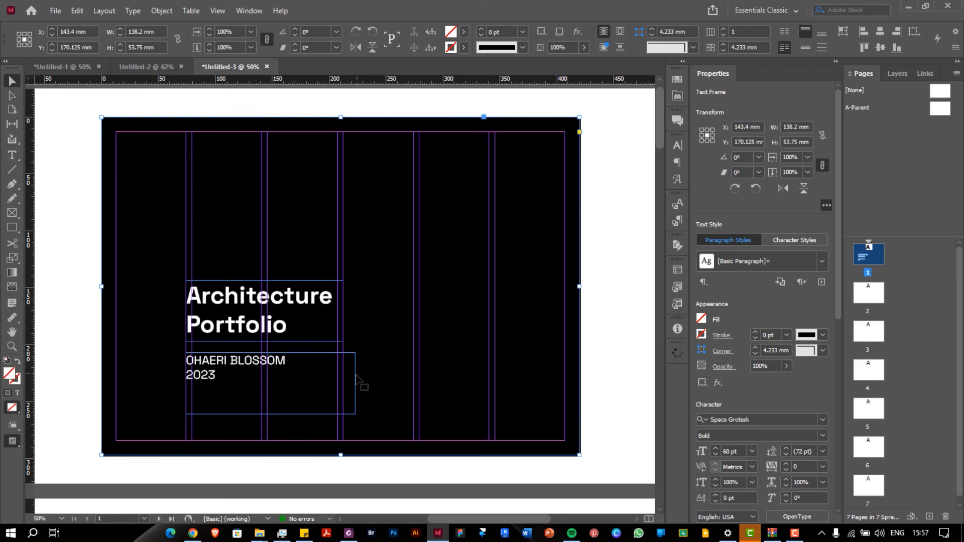
{"action": "left_click", "coordinate": [353, 383]}
{"action": "left_click_drag", "start_coordinate": [353, 384], "coordinate": [344, 384]}
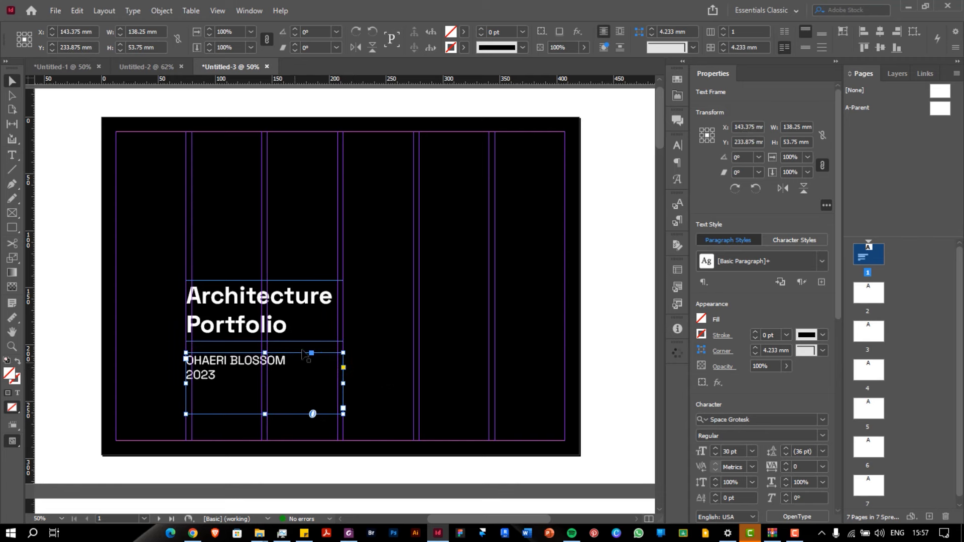
Nudge the title and name frames slightly upward and compare against the reference PDF
{"action": "left_click", "coordinate": [241, 303]}
{"action": "left_click", "coordinate": [236, 412]}
{"action": "left_click", "coordinate": [225, 337], "text": "shift"}
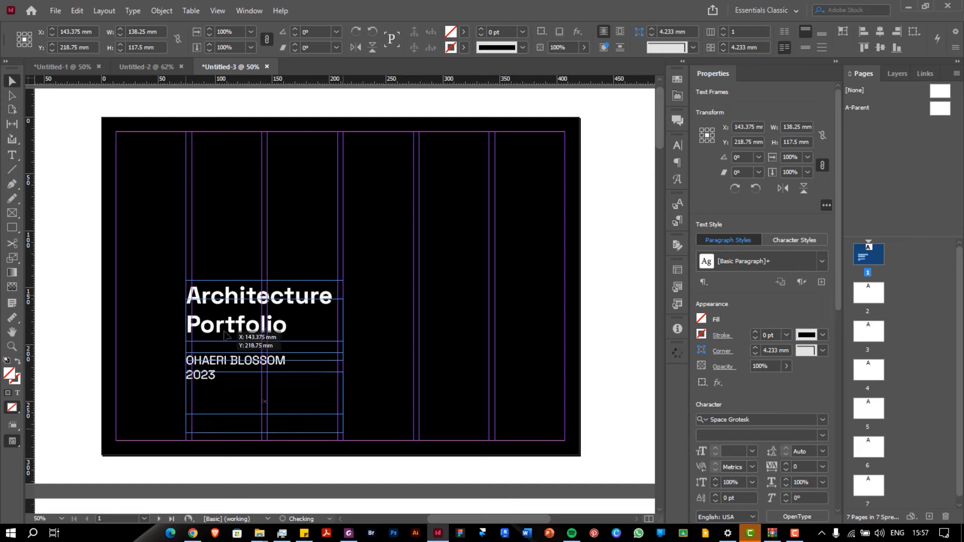
{"action": "key", "text": "ctrl+z"}
{"action": "left_click", "coordinate": [226, 286]}
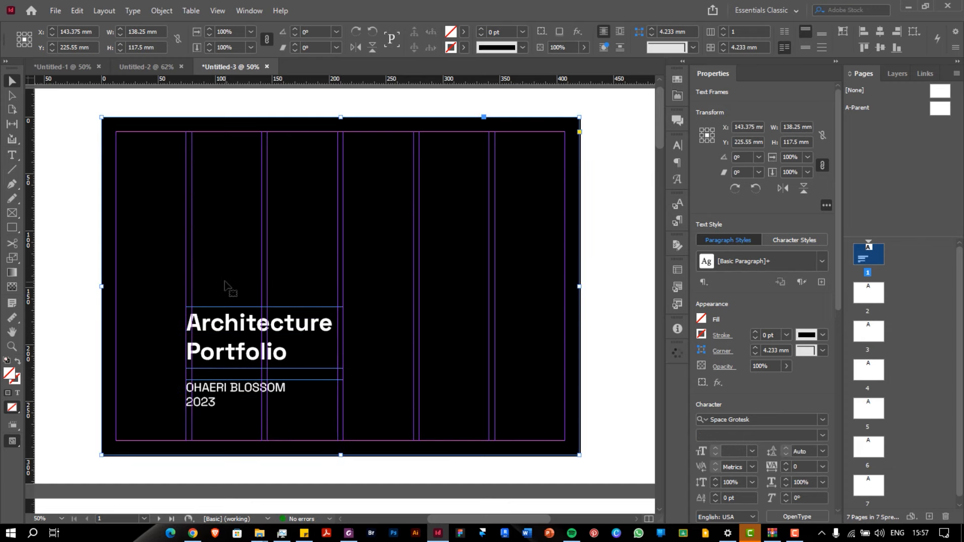
{"action": "left_click", "coordinate": [235, 330]}
{"action": "left_click_drag", "start_coordinate": [234, 329], "coordinate": [234, 322]}
{"action": "left_click_drag", "start_coordinate": [227, 388], "coordinate": [227, 383]}
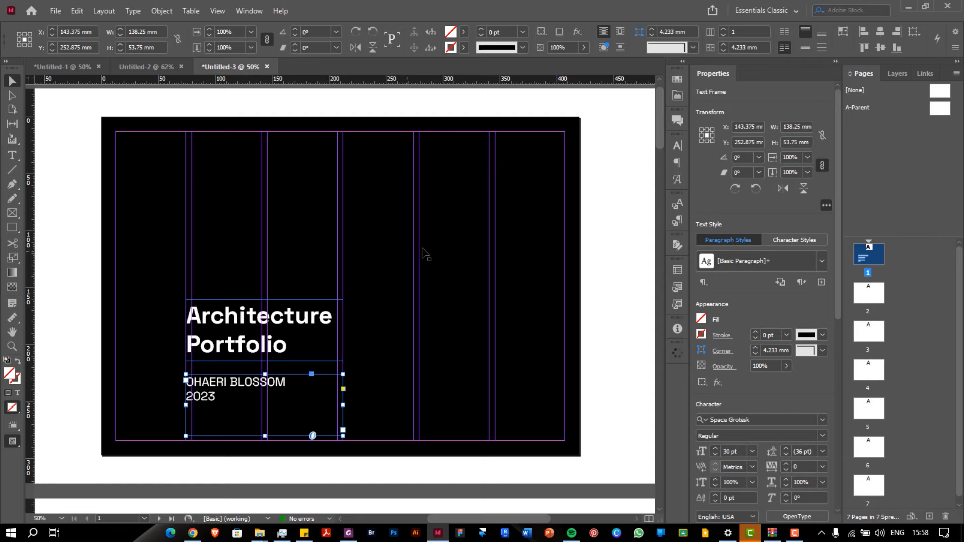
{"action": "left_click", "coordinate": [347, 535]}
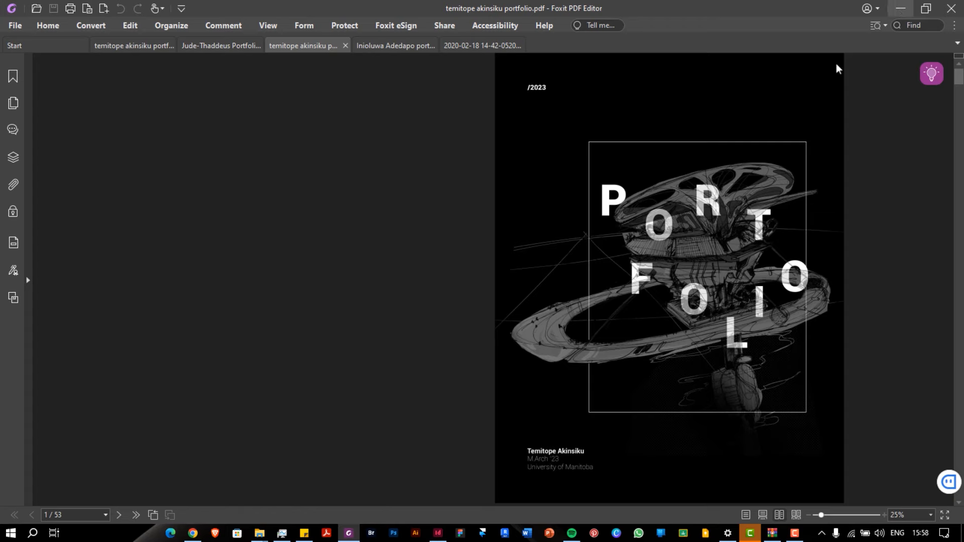
{"action": "left_click", "coordinate": [900, 8]}
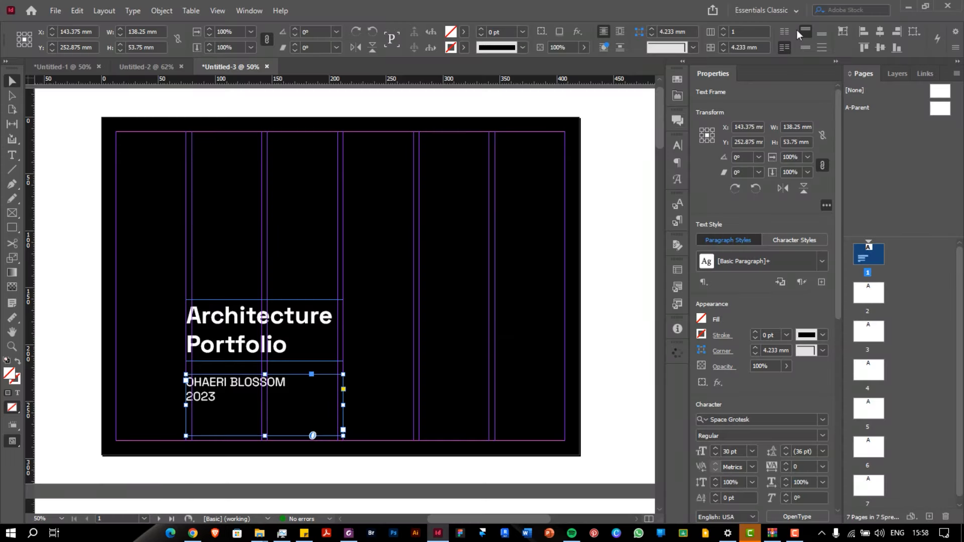
Draw a 146.65 × 301.5 mm rectangle frame over the right columns to the bleed, then adjust its left edge
{"action": "left_click", "coordinate": [11, 214]}
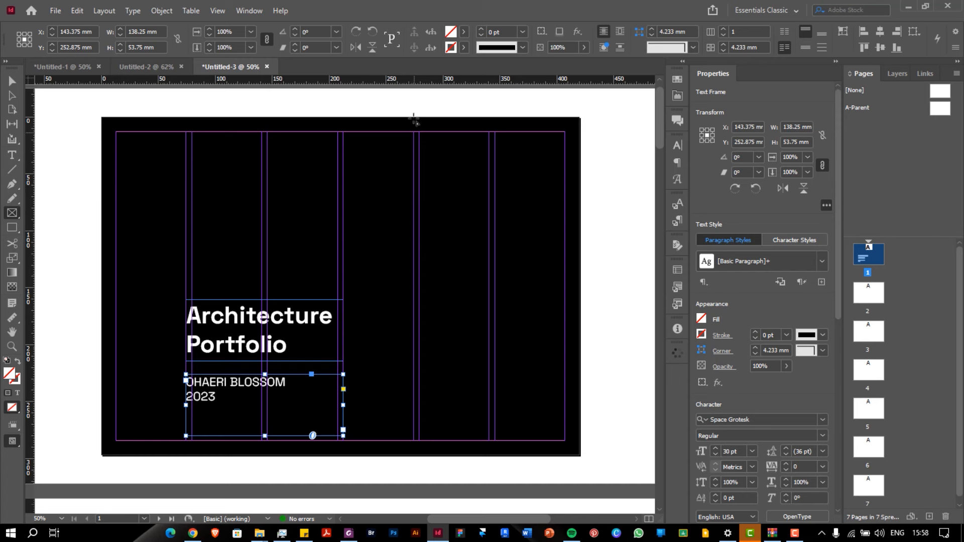
{"action": "left_click_drag", "start_coordinate": [413, 118], "coordinate": [581, 460]}
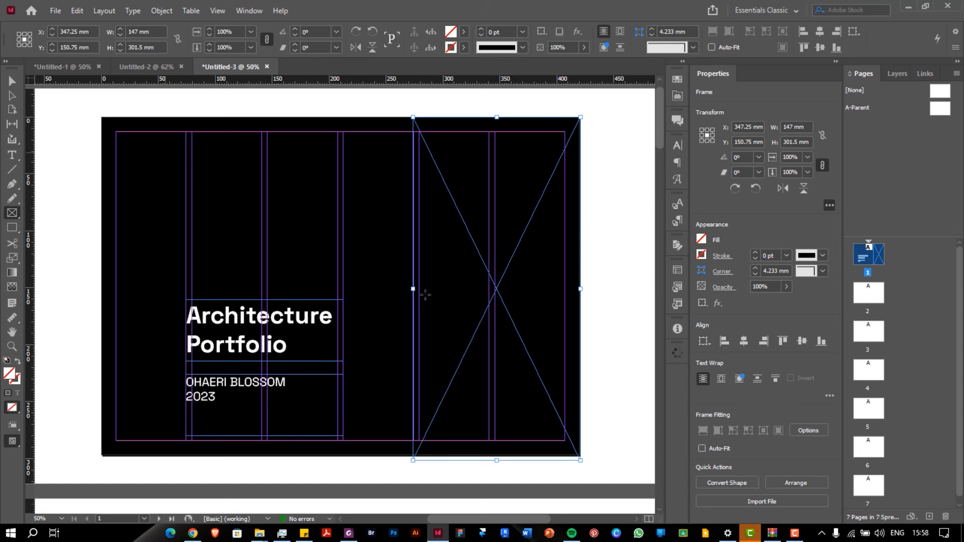
{"action": "key", "text": "v"}
{"action": "left_click_drag", "start_coordinate": [412, 289], "coordinate": [413, 291]}
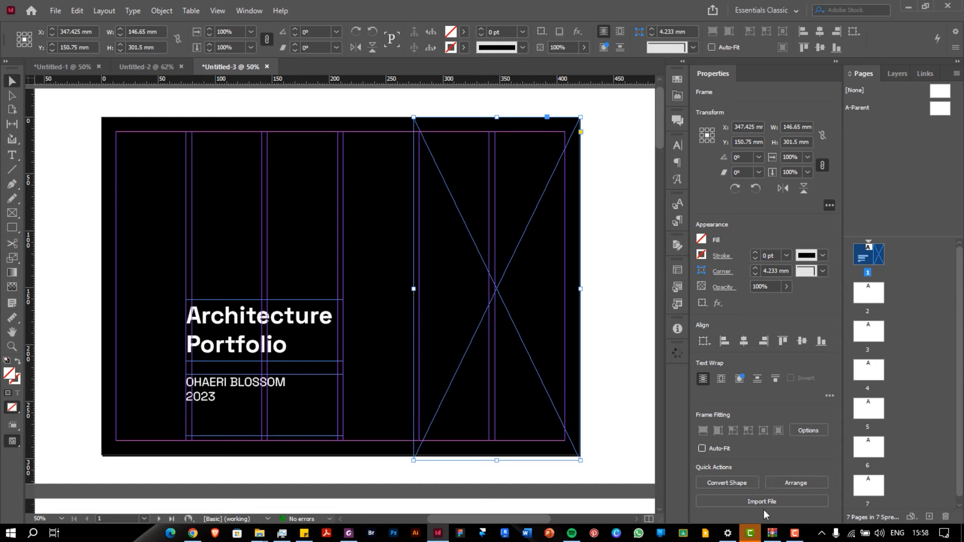
{"action": "mouse_move", "coordinate": [785, 527]}
{"action": "mouse_move", "coordinate": [268, 531]}
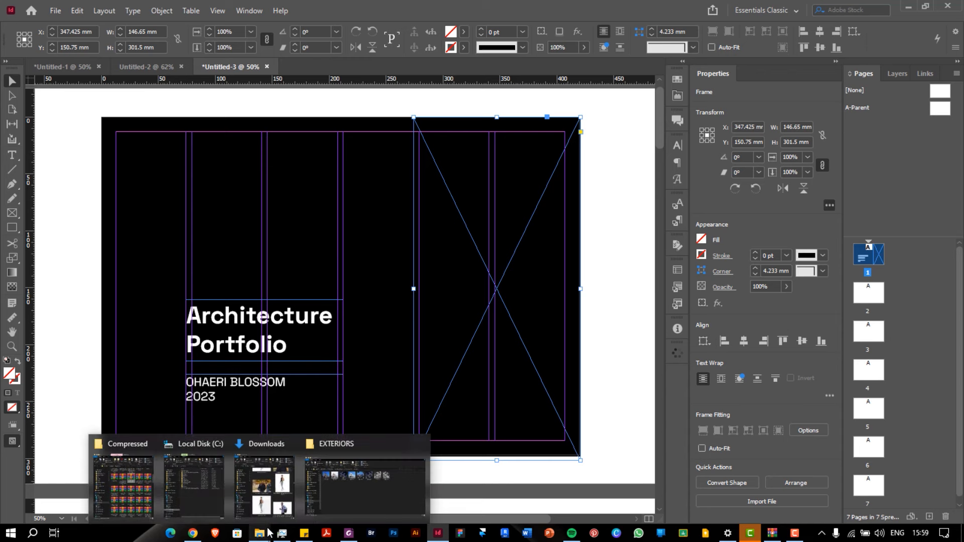
Drag the VIEW 2-91 render from the EXTERIORS folder into the empty right-hand frame
{"action": "left_click", "coordinate": [362, 504]}
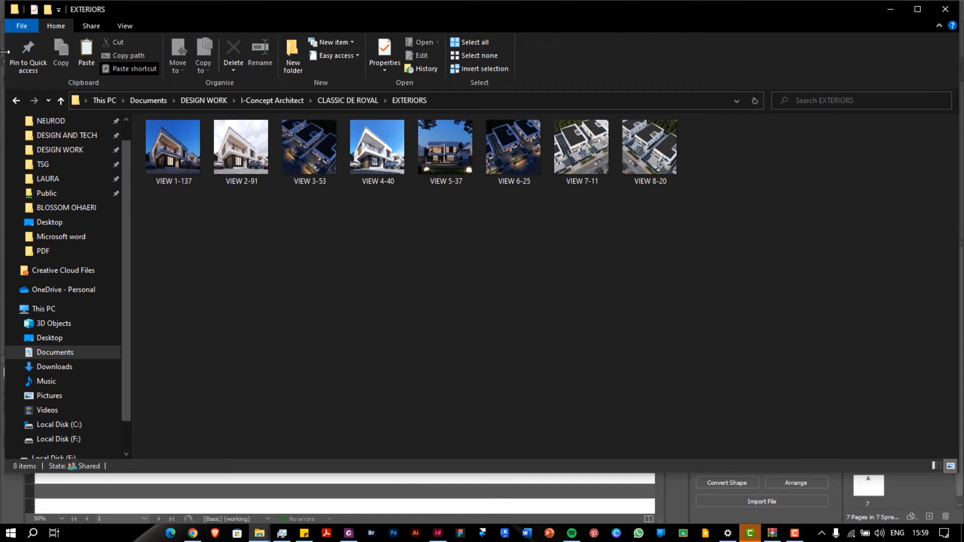
{"action": "left_click_drag", "start_coordinate": [5, 68], "coordinate": [647, 84]}
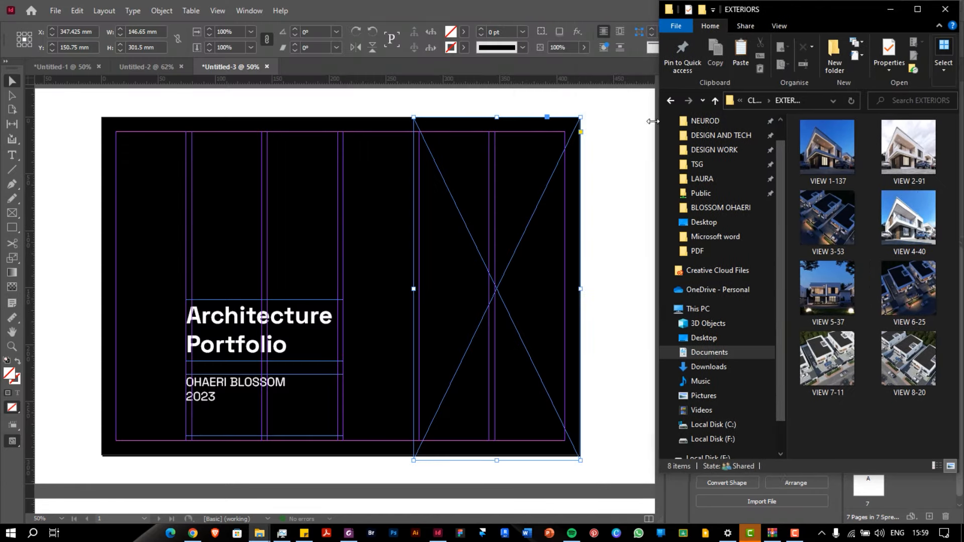
{"action": "left_click_drag", "start_coordinate": [900, 153], "coordinate": [516, 240]}
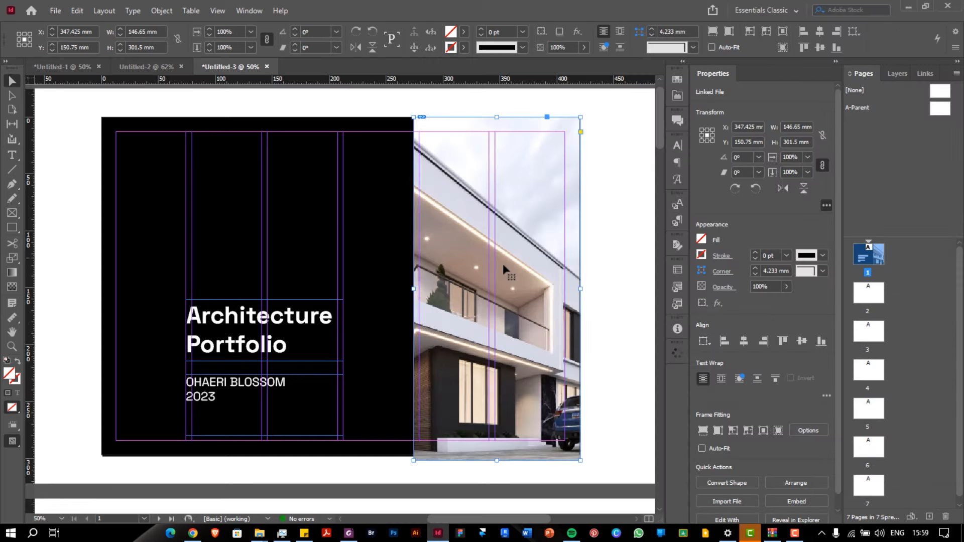
Place the render in the frame and nudge the photo inside it, undoing an accidental frame move
{"action": "left_click", "coordinate": [487, 290]}
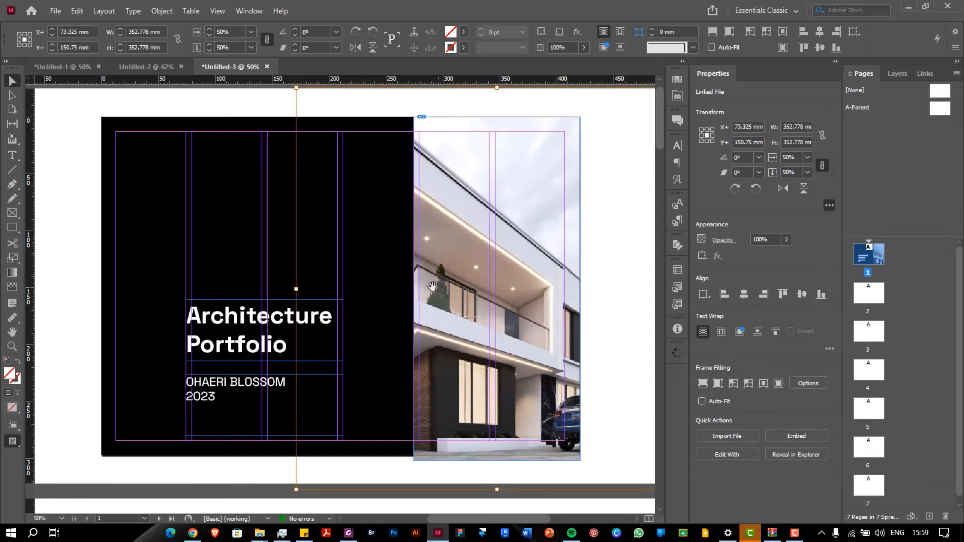
{"action": "key", "text": "ctrl+minus"}
{"action": "key", "text": "alt"}
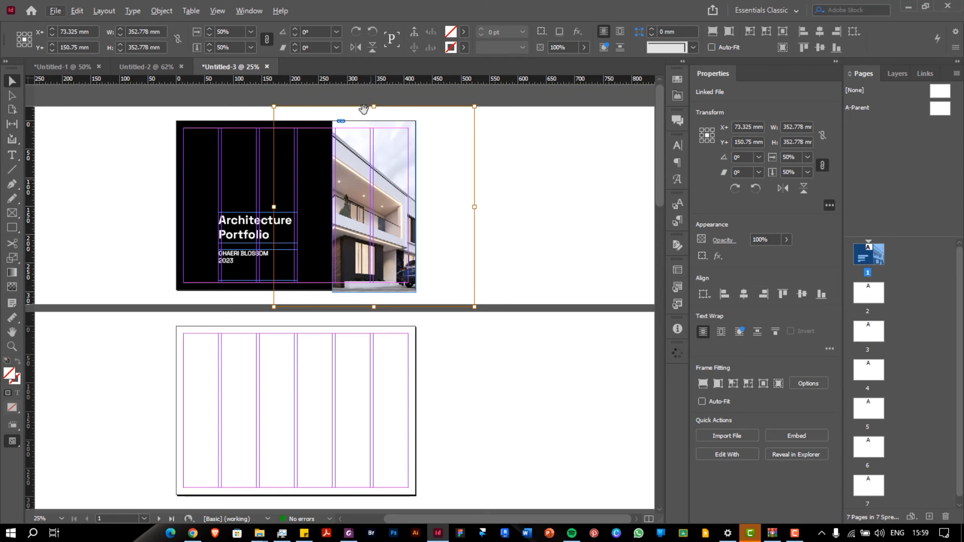
{"action": "left_click", "coordinate": [492, 147]}
{"action": "left_click", "coordinate": [375, 157]}
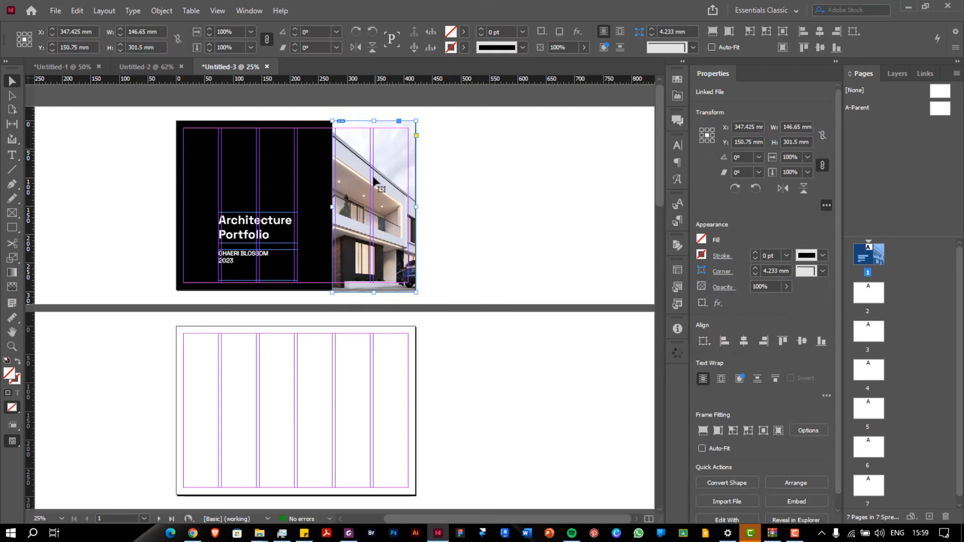
{"action": "left_click", "coordinate": [374, 182]}
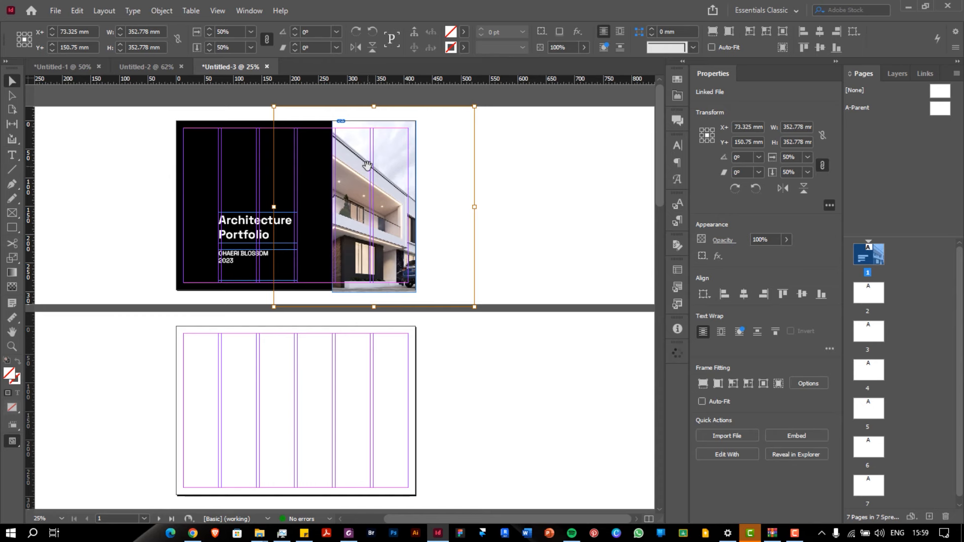
{"action": "mouse_move", "coordinate": [368, 168]}
{"action": "left_mouse_down"}
{"action": "mouse_move", "coordinate": [407, 168]}
{"action": "mouse_move", "coordinate": [412, 178]}
{"action": "mouse_move", "coordinate": [426, 167]}
{"action": "mouse_move", "coordinate": [332, 180]}
{"action": "mouse_move", "coordinate": [404, 176]}
{"action": "mouse_move", "coordinate": [387, 174]}
{"action": "mouse_move", "coordinate": [405, 190]}
{"action": "mouse_move", "coordinate": [383, 196]}
{"action": "mouse_move", "coordinate": [368, 174]}
{"action": "left_mouse_up"}
{"action": "left_click", "coordinate": [521, 170]}
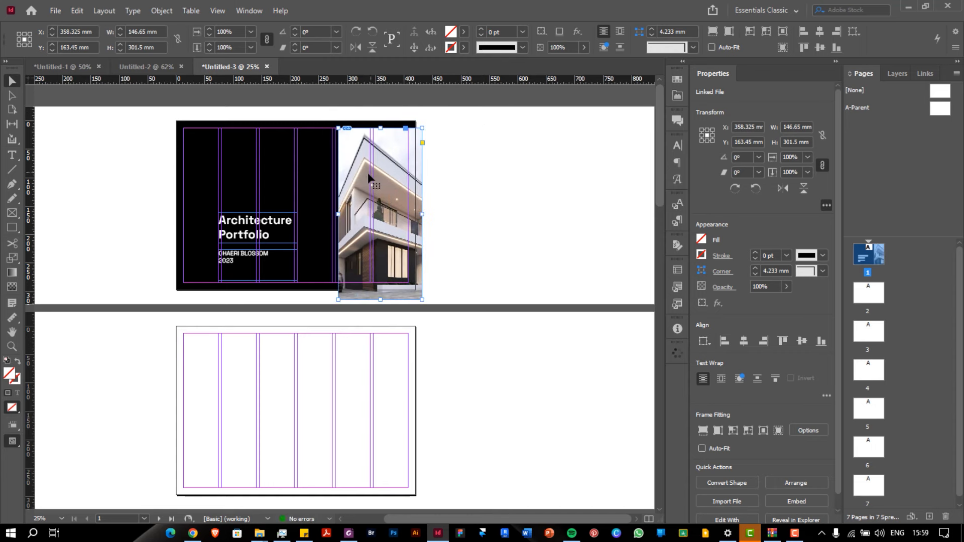
{"action": "key", "text": "ctrl+z"}
{"action": "key", "text": "ctrl+z"}
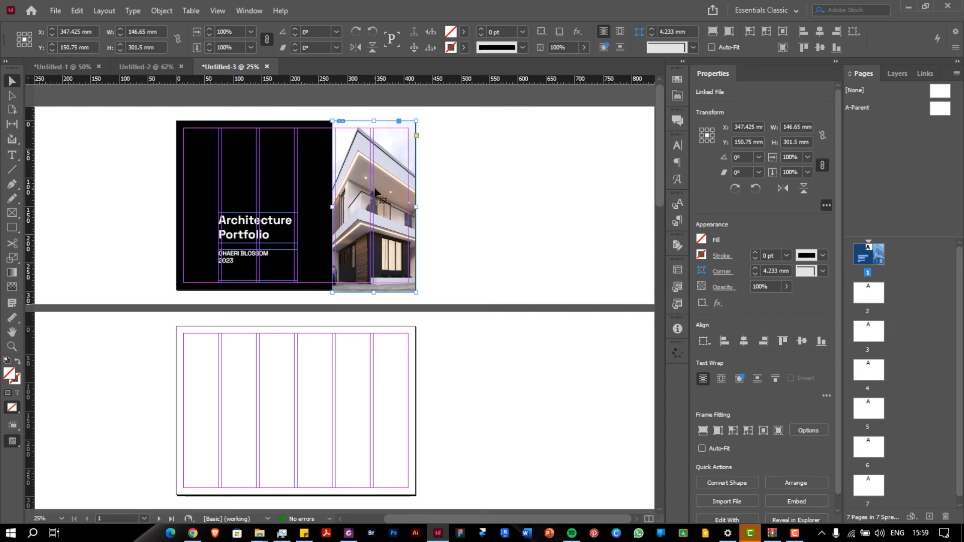
{"action": "left_click", "coordinate": [370, 195]}
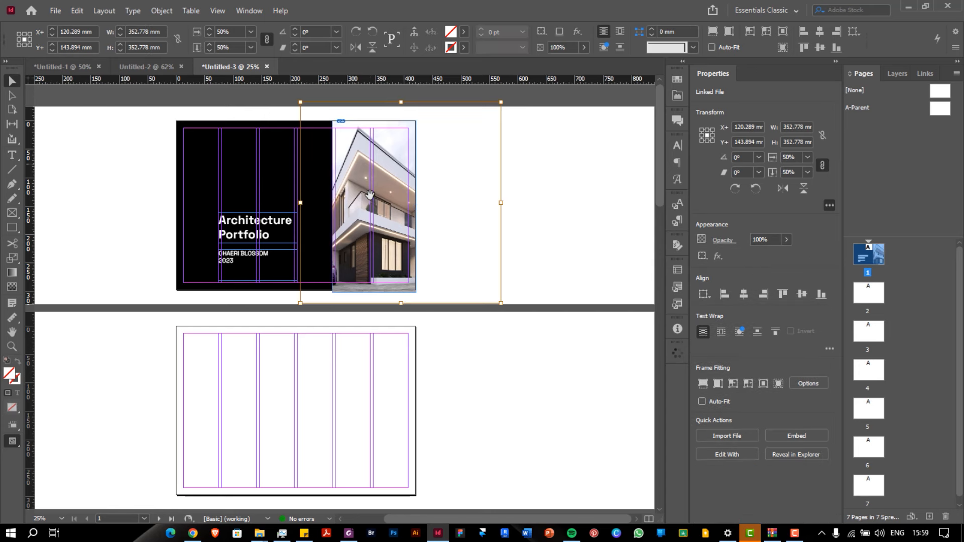
{"action": "left_click", "coordinate": [538, 149]}
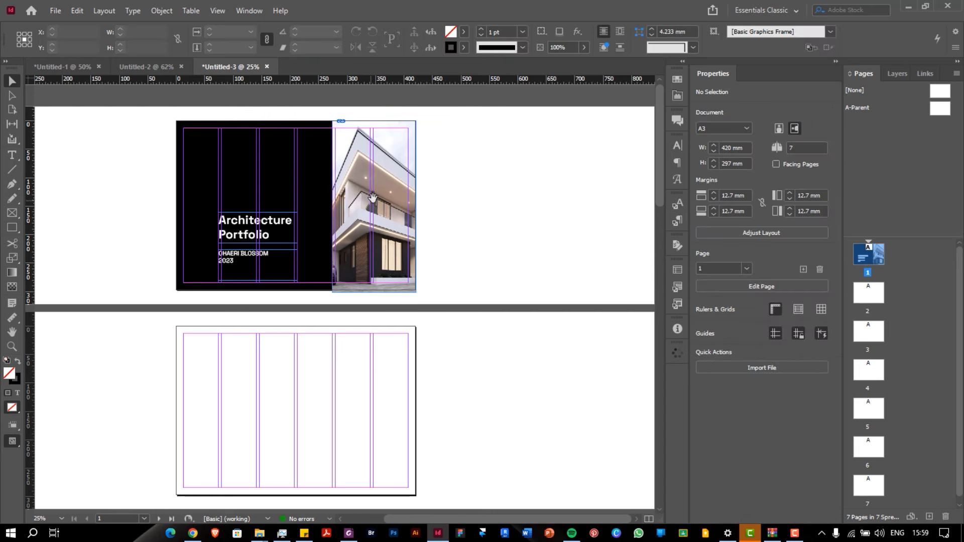
{"action": "scroll", "coordinate": [372, 197], "scroll_direction": "up", "scroll_amount": 3}
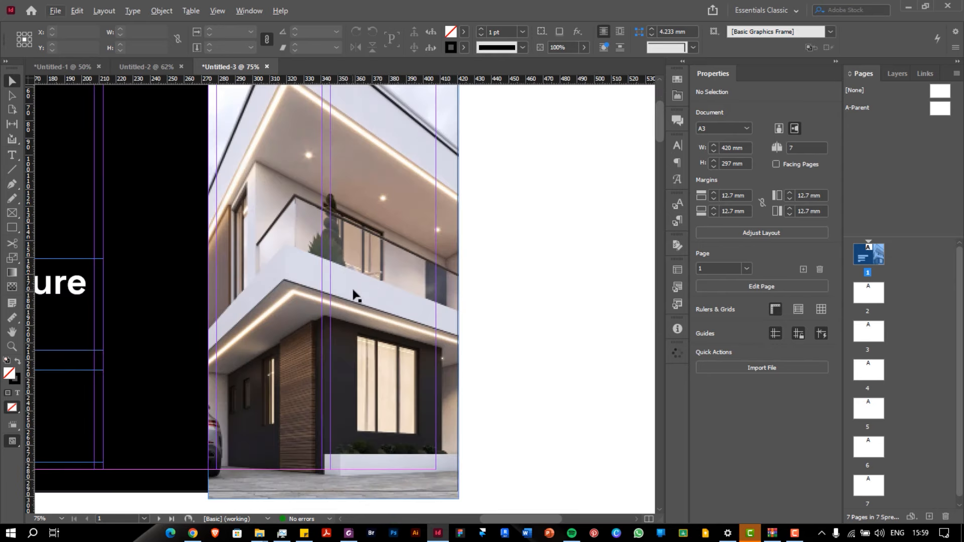
{"action": "scroll", "coordinate": [354, 295], "scroll_direction": "down", "scroll_amount": 2}
{"action": "scroll", "coordinate": [378, 242], "scroll_direction": "up", "scroll_amount": 2}
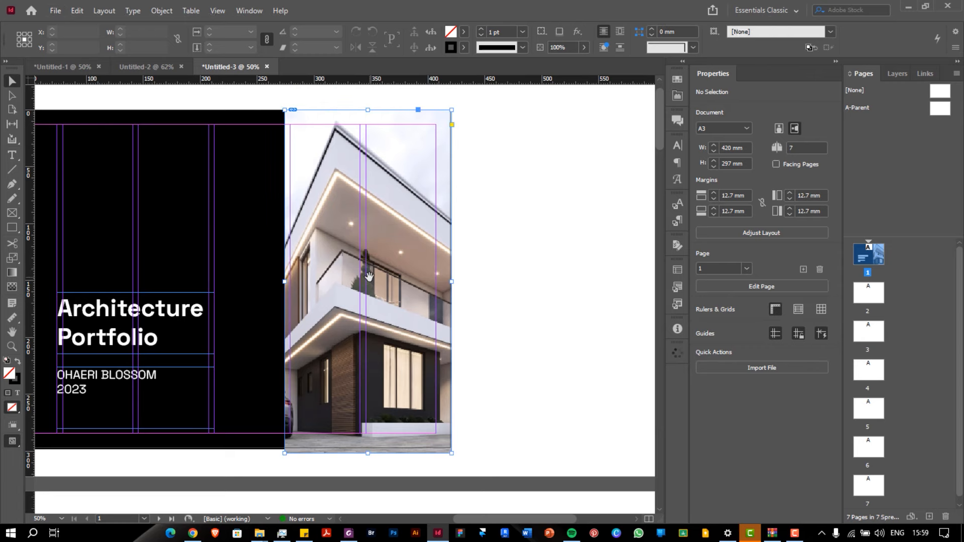
Scale the house photo down to the 297 mm page height and slide it left
{"action": "left_click", "coordinate": [365, 296]}
{"action": "scroll", "coordinate": [365, 295], "scroll_direction": "down", "scroll_amount": 2}
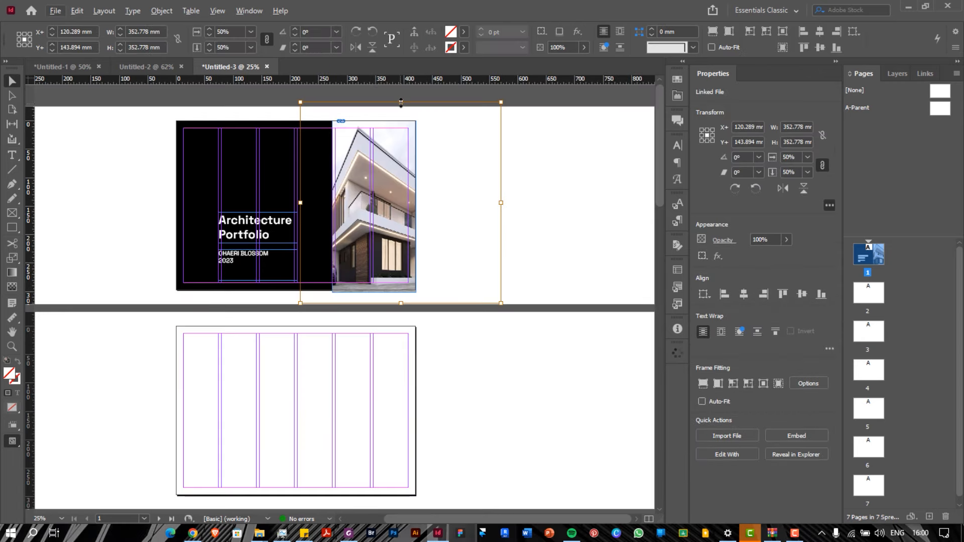
{"action": "left_click_drag", "start_coordinate": [400, 102], "coordinate": [401, 121]}
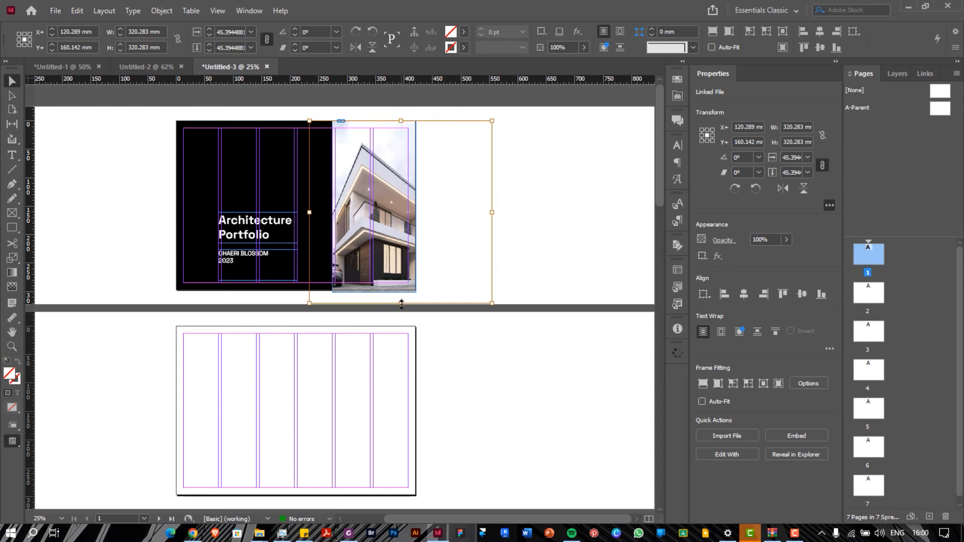
{"action": "mouse_move", "coordinate": [401, 303]}
{"action": "left_mouse_down"}
{"action": "mouse_move", "coordinate": [401, 288]}
{"action": "mouse_move", "coordinate": [401, 409]}
{"action": "mouse_move", "coordinate": [391, 294]}
{"action": "left_mouse_up"}
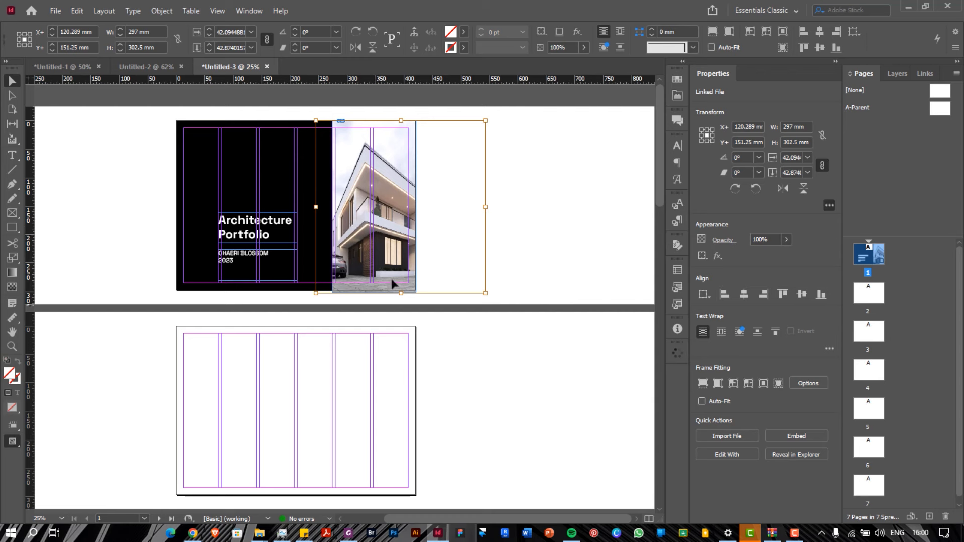
{"action": "mouse_move", "coordinate": [400, 295]}
{"action": "left_mouse_down"}
{"action": "mouse_move", "coordinate": [397, 307]}
{"action": "mouse_move", "coordinate": [397, 291]}
{"action": "left_mouse_up"}
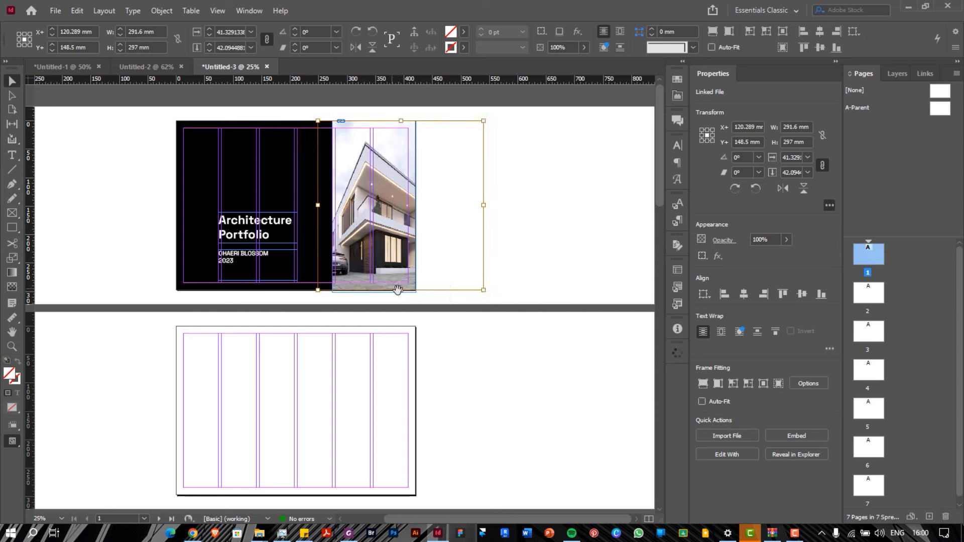
{"action": "left_click_drag", "start_coordinate": [396, 189], "coordinate": [388, 192]}
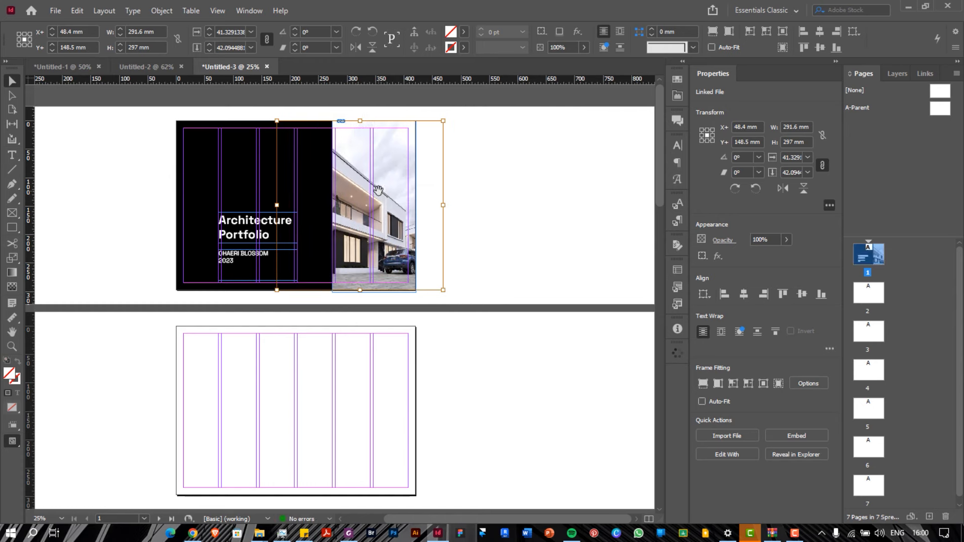
Narrow the image frame from its right edge, leaving a thin black band at the page edge
{"action": "left_click", "coordinate": [442, 196]}
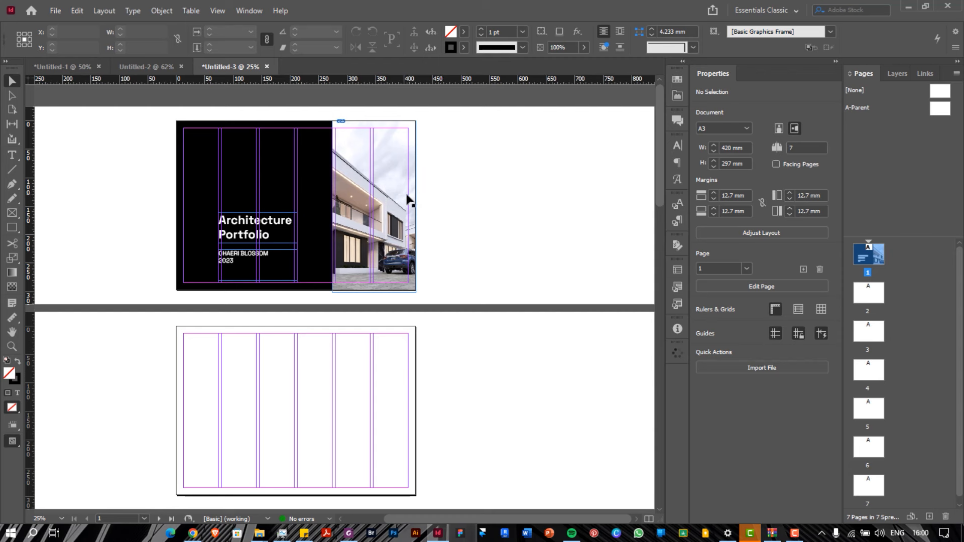
{"action": "left_click", "coordinate": [408, 200]}
{"action": "left_click_drag", "start_coordinate": [412, 207], "coordinate": [409, 208]}
{"action": "left_click", "coordinate": [429, 192]}
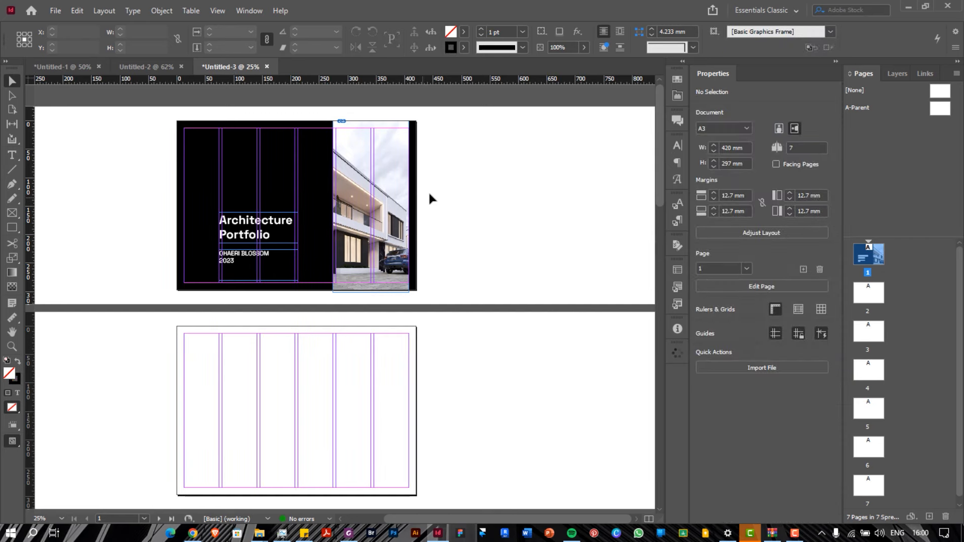
{"action": "scroll", "coordinate": [363, 193], "scroll_direction": "up", "scroll_amount": 2}
{"action": "scroll", "coordinate": [166, 249], "scroll_direction": "down", "scroll_amount": 1}
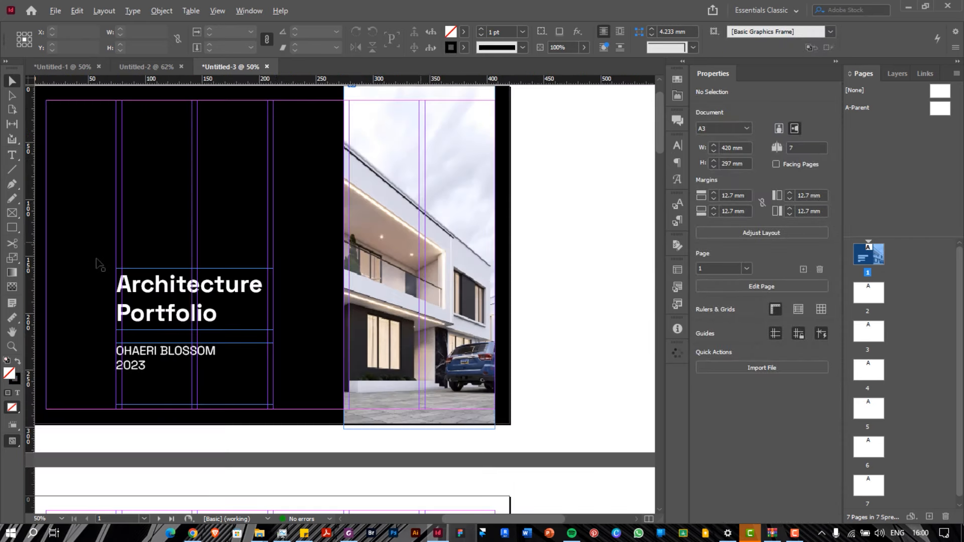
{"action": "scroll", "coordinate": [98, 261], "scroll_direction": "left", "scroll_amount": 1}
{"action": "scroll", "coordinate": [98, 261], "scroll_direction": "up", "scroll_amount": 1}
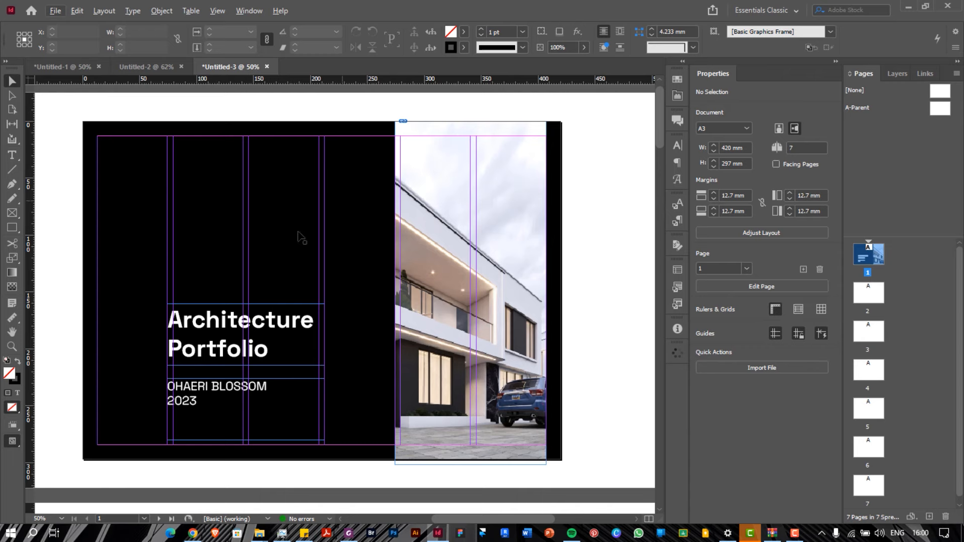
{"action": "left_click", "coordinate": [335, 185]}
{"action": "scroll", "coordinate": [335, 183], "scroll_direction": "down", "scroll_amount": 1}
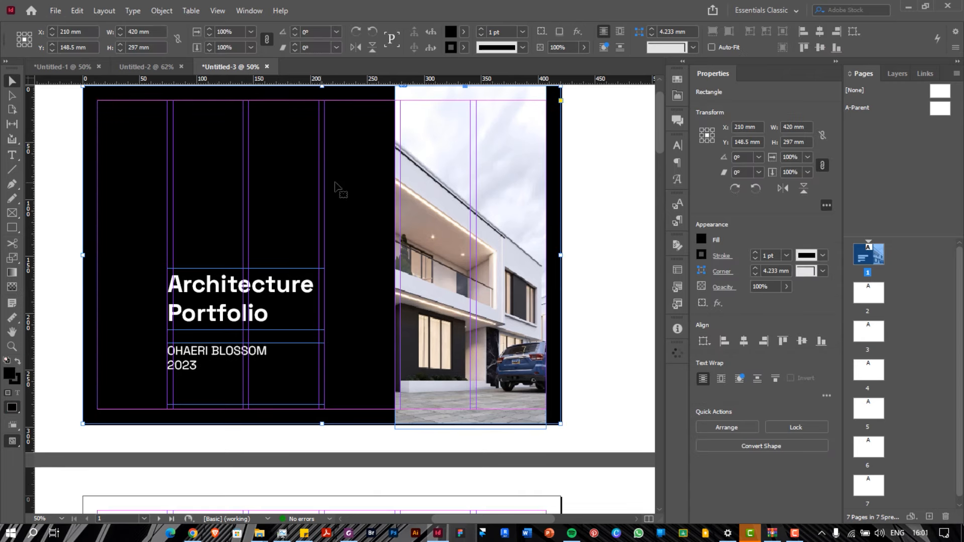
{"action": "scroll", "coordinate": [335, 185], "scroll_direction": "down", "scroll_amount": 1}
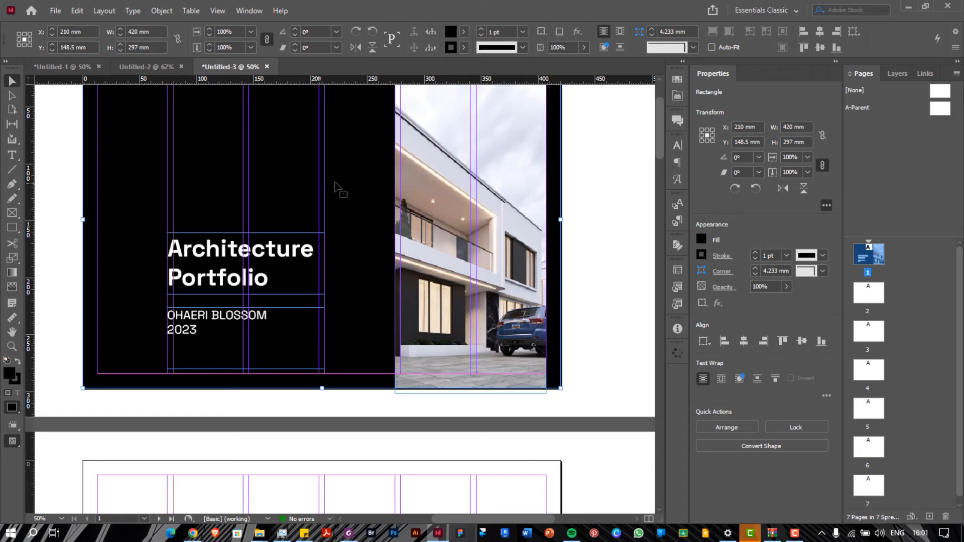
{"action": "scroll", "coordinate": [336, 185], "scroll_direction": "up", "scroll_amount": 2}
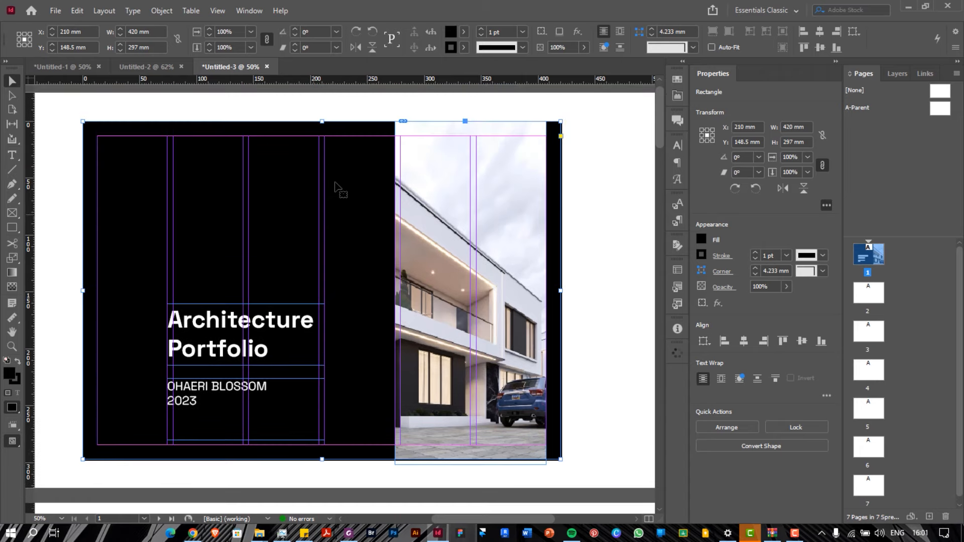
{"action": "left_click", "coordinate": [249, 10]}
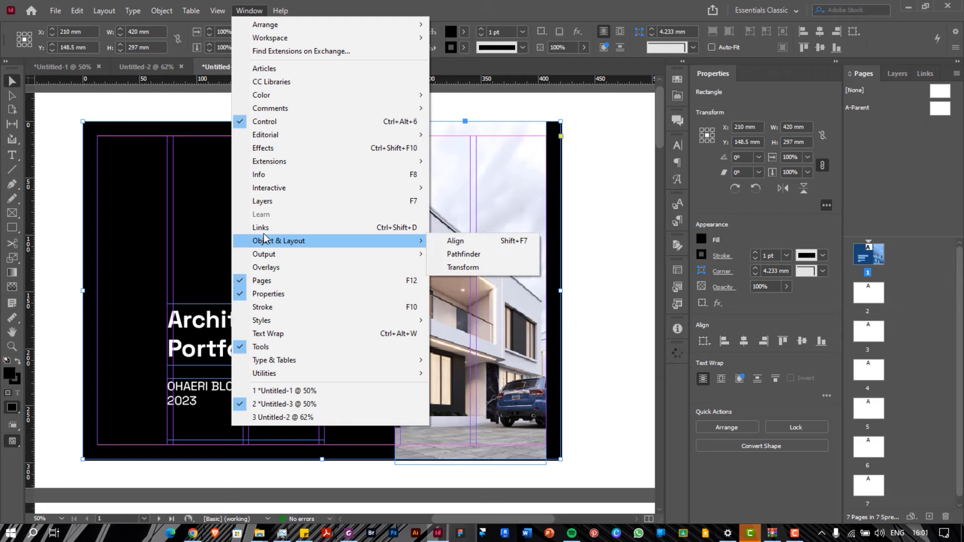
{"action": "mouse_move", "coordinate": [218, 10]}
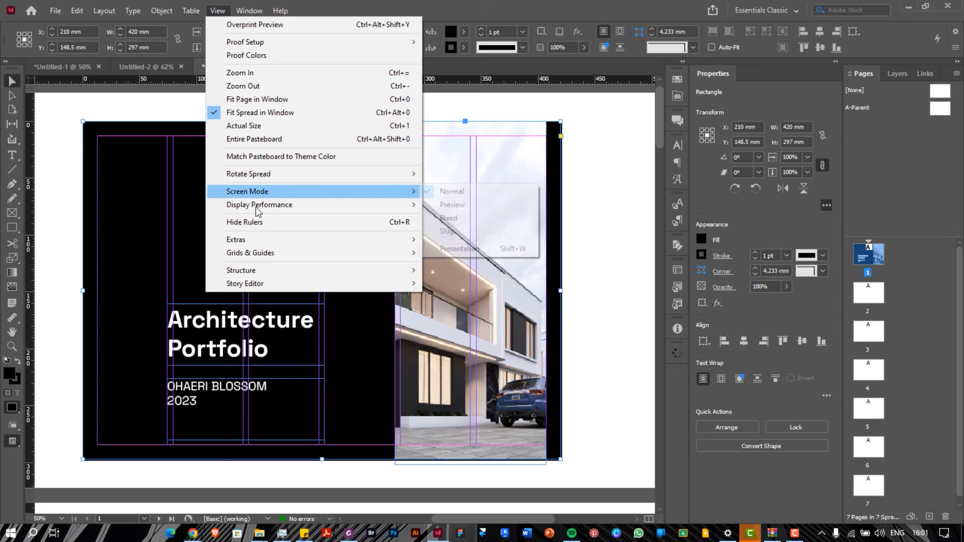
{"action": "mouse_move", "coordinate": [248, 191]}
{"action": "key", "text": "Down"}
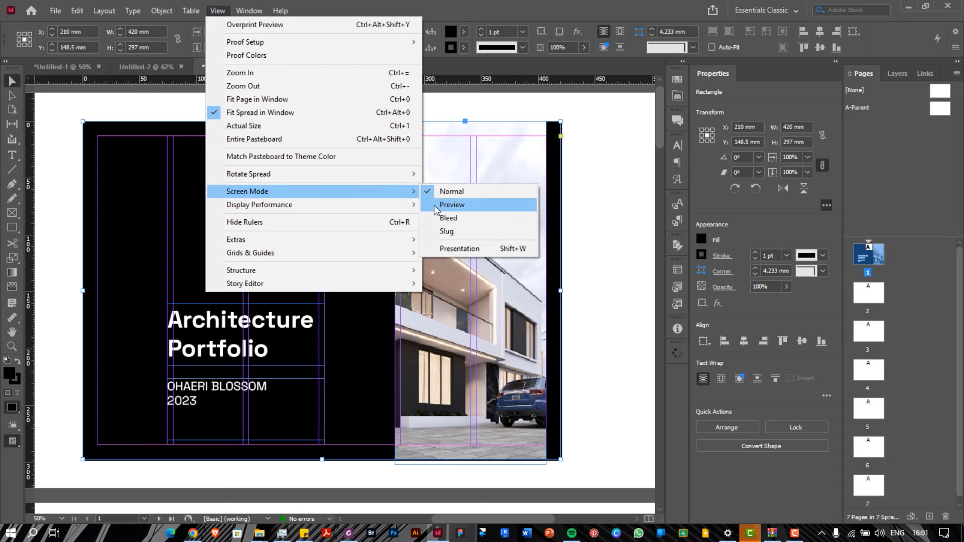
{"action": "left_click", "coordinate": [437, 206]}
{"action": "left_click", "coordinate": [607, 208]}
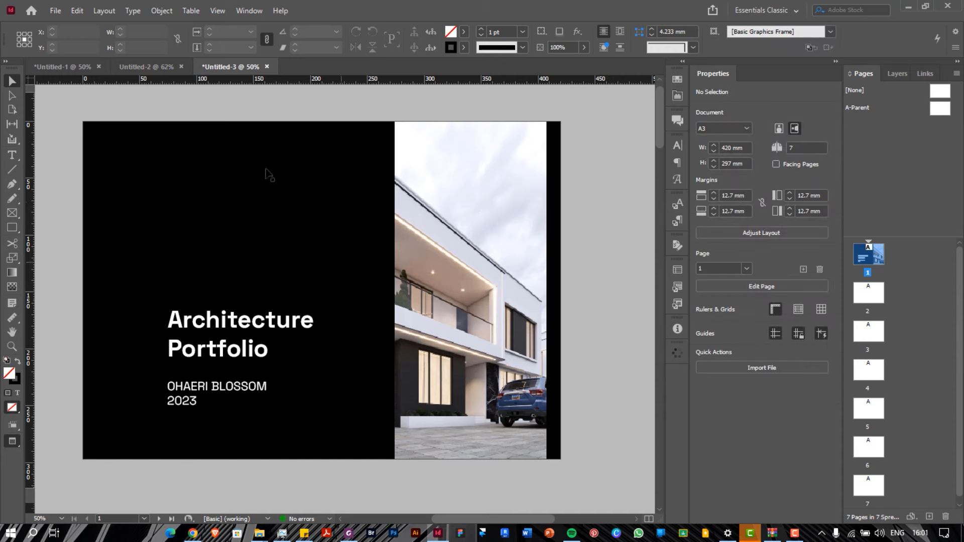
{"action": "left_click", "coordinate": [218, 10]}
{"action": "mouse_move", "coordinate": [412, 191]}
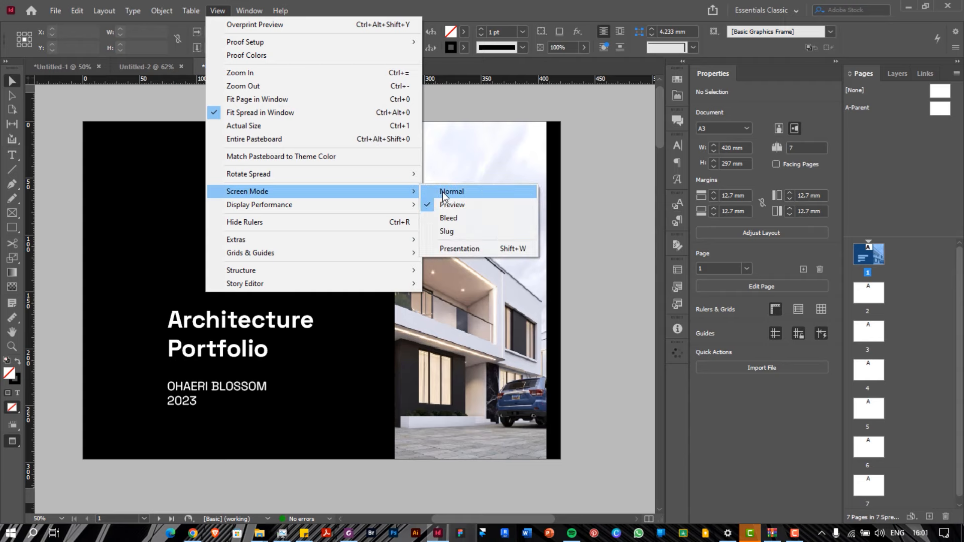
{"action": "left_click", "coordinate": [442, 192]}
{"action": "left_click", "coordinate": [243, 11]}
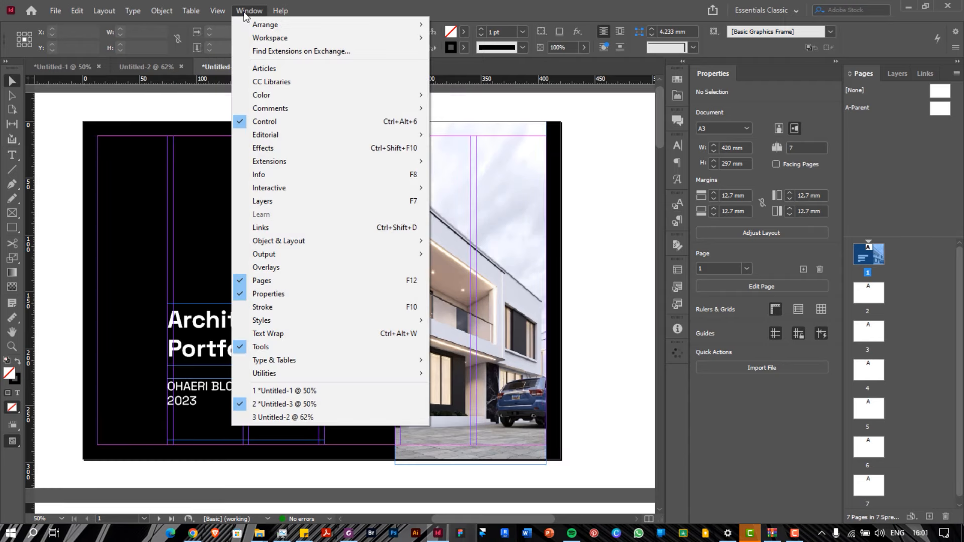
{"action": "left_click", "coordinate": [243, 11]}
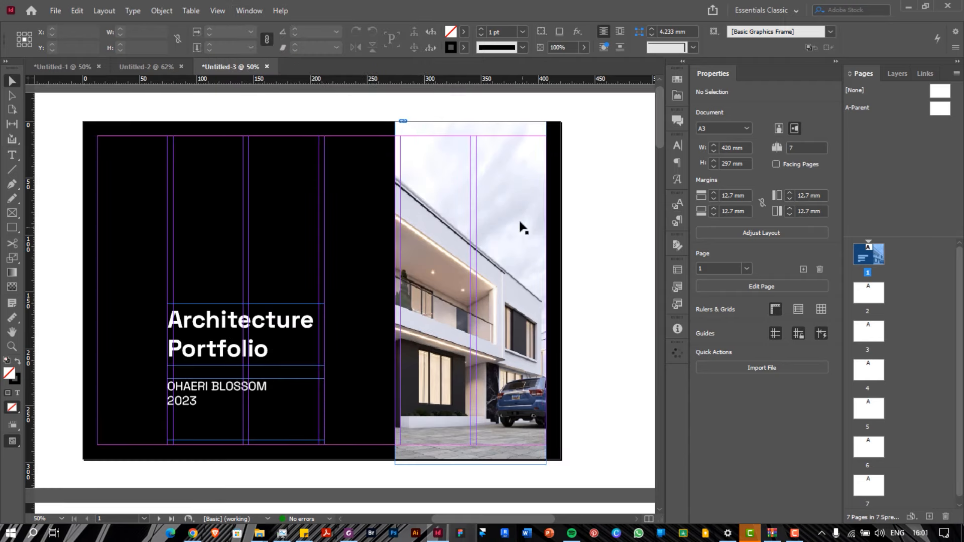
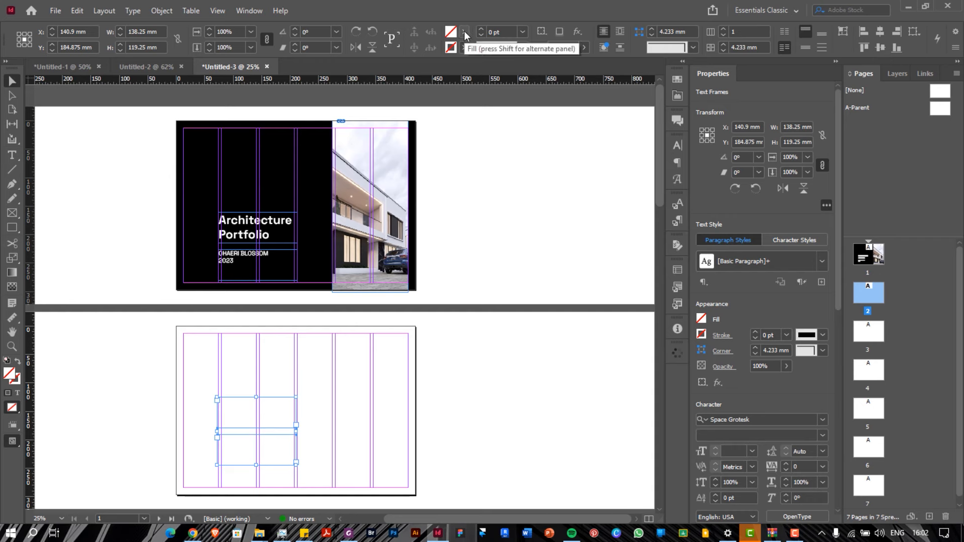
Set the page 2 title and name text colour to [Black]
{"action": "left_click", "coordinate": [464, 31]}
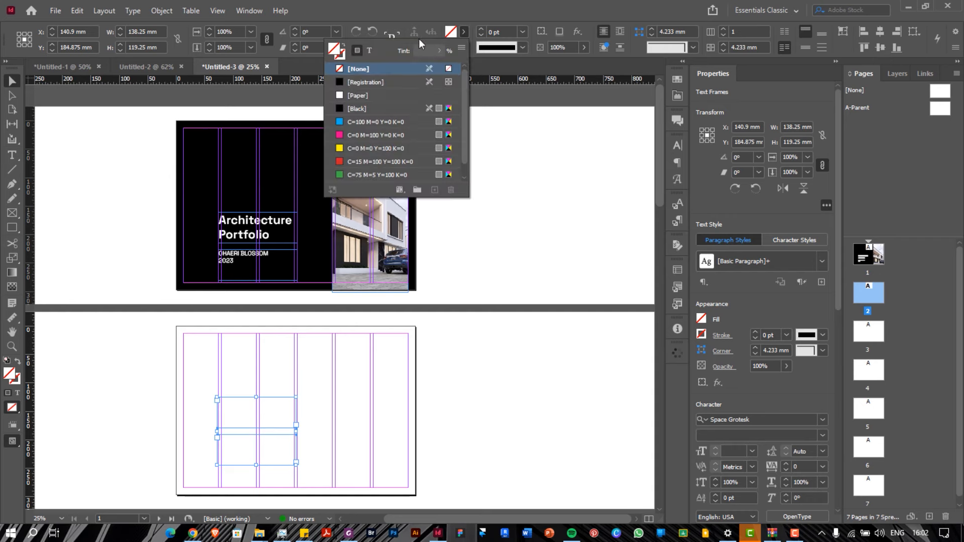
{"action": "left_click", "coordinate": [371, 51]}
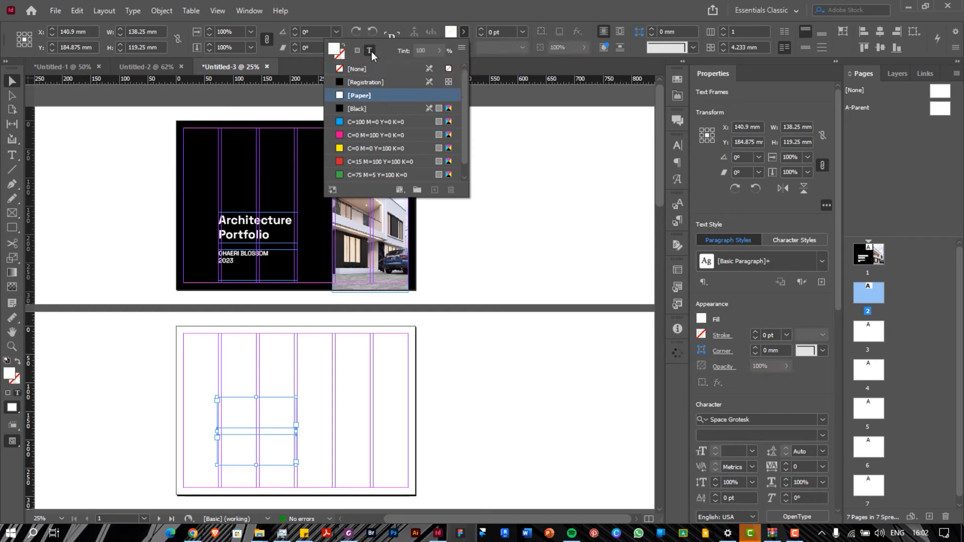
{"action": "left_click", "coordinate": [362, 109]}
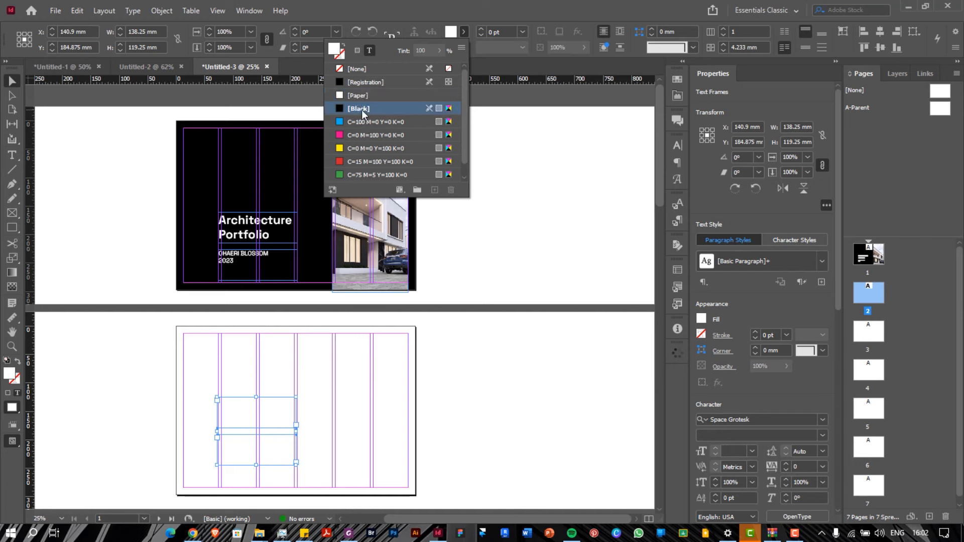
Test black, cyan, magenta, yellow and red frame fills, then return the frames to [None]
{"action": "left_click", "coordinate": [358, 50]}
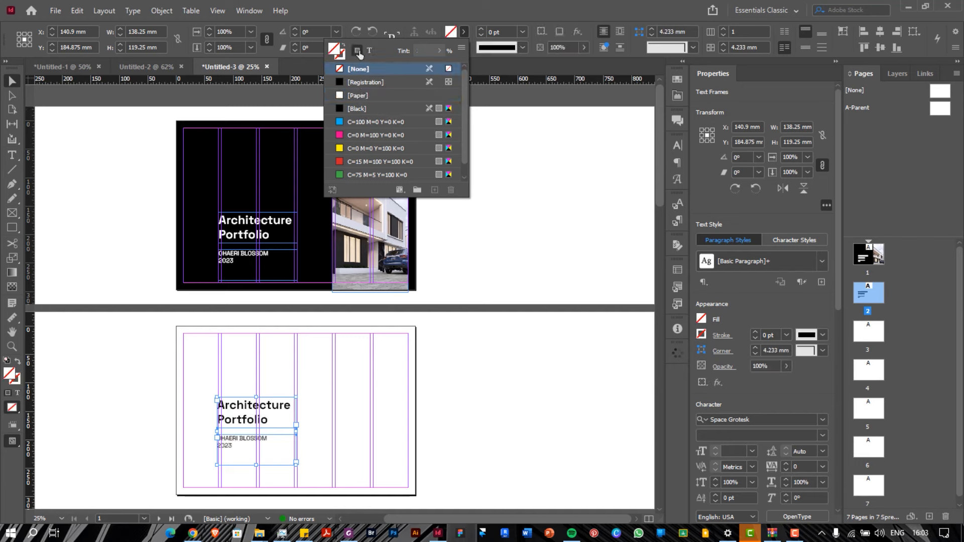
{"action": "left_click", "coordinate": [355, 108]}
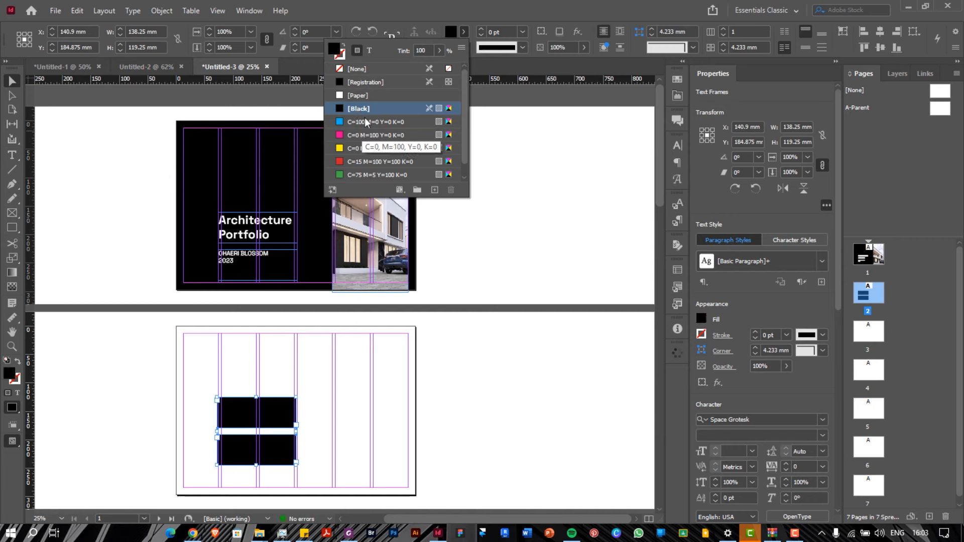
{"action": "left_click", "coordinate": [365, 119]}
{"action": "left_click", "coordinate": [366, 132]}
{"action": "left_click", "coordinate": [368, 149]}
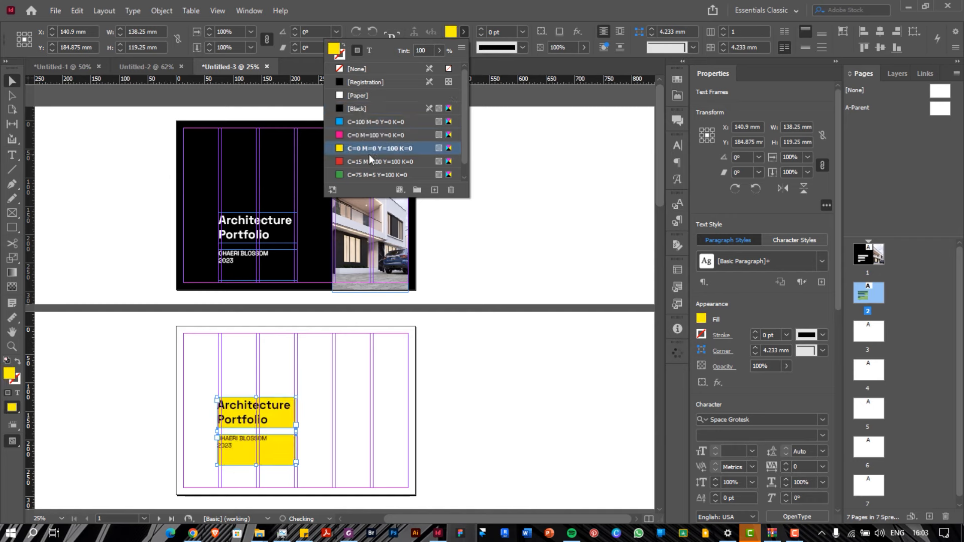
{"action": "left_click", "coordinate": [371, 160]}
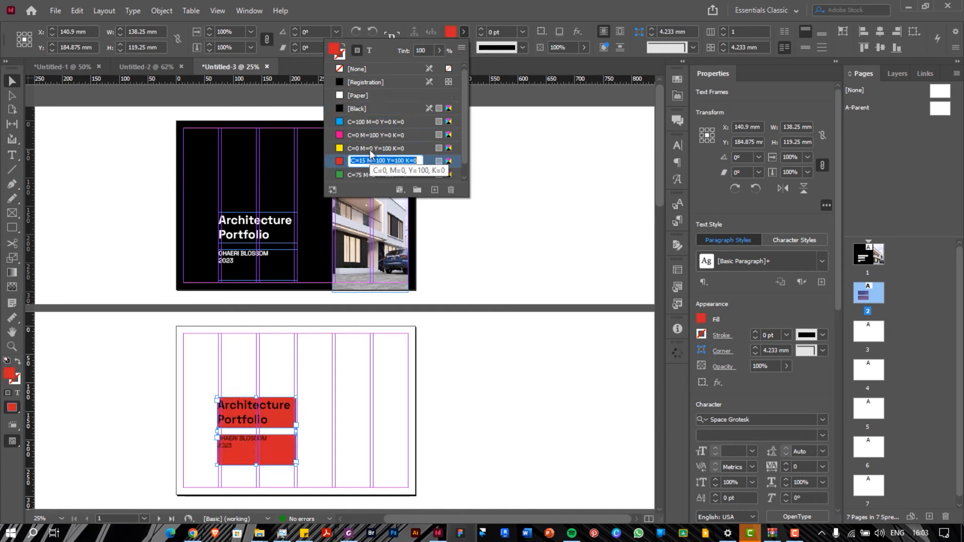
{"action": "scroll", "coordinate": [370, 150], "scroll_direction": "down", "scroll_amount": 1}
{"action": "double_click", "coordinate": [370, 131]}
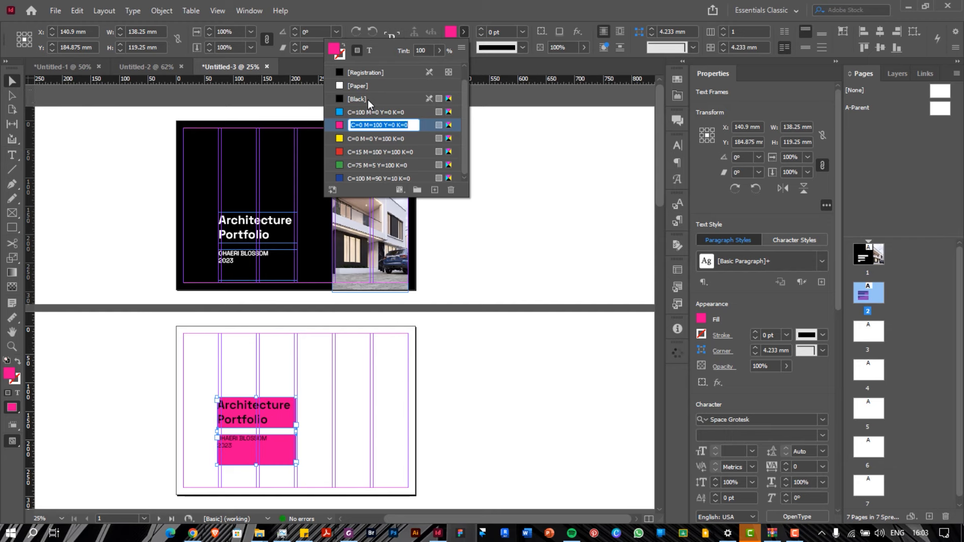
{"action": "scroll", "coordinate": [367, 99], "scroll_direction": "up", "scroll_amount": 1}
{"action": "key", "text": "Escape"}
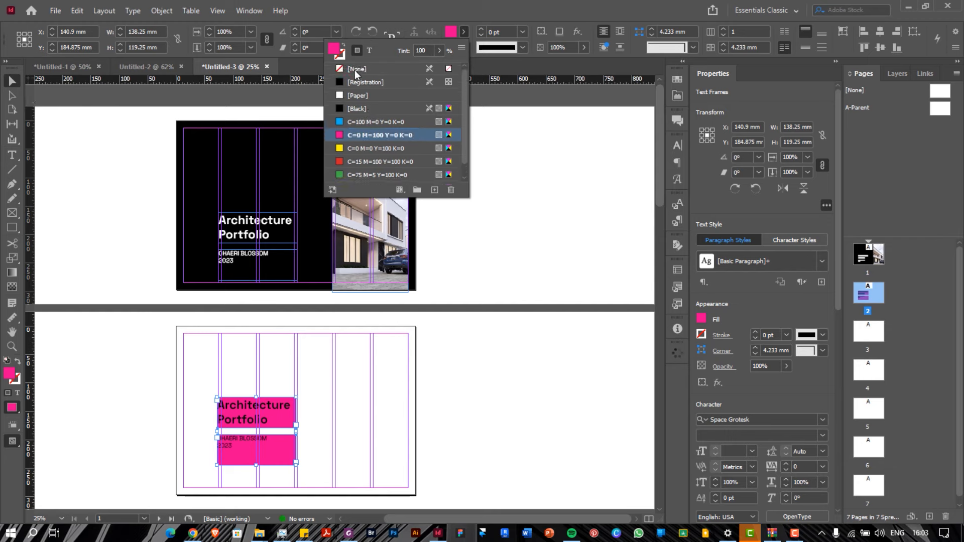
{"action": "left_click", "coordinate": [355, 70]}
{"action": "left_click", "coordinate": [369, 51]}
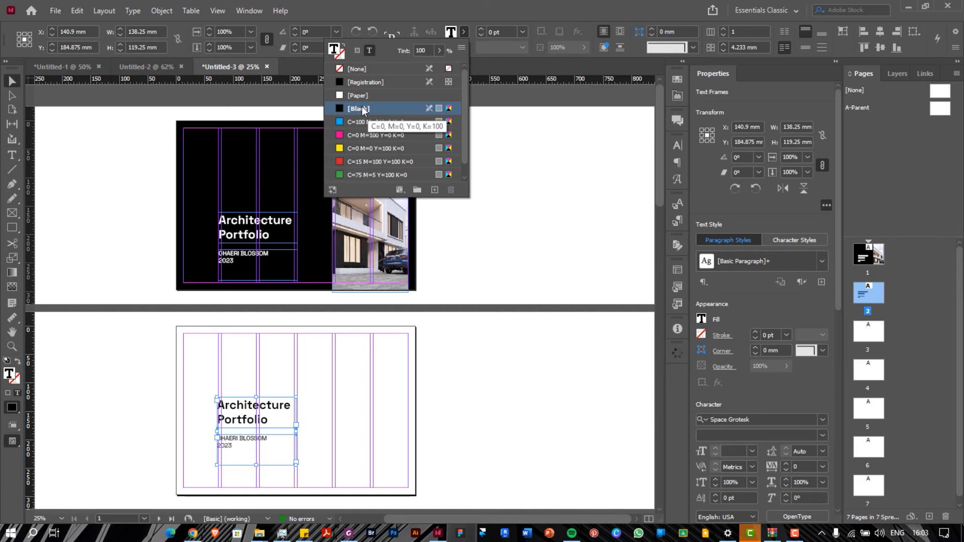
{"action": "left_click", "coordinate": [264, 394]}
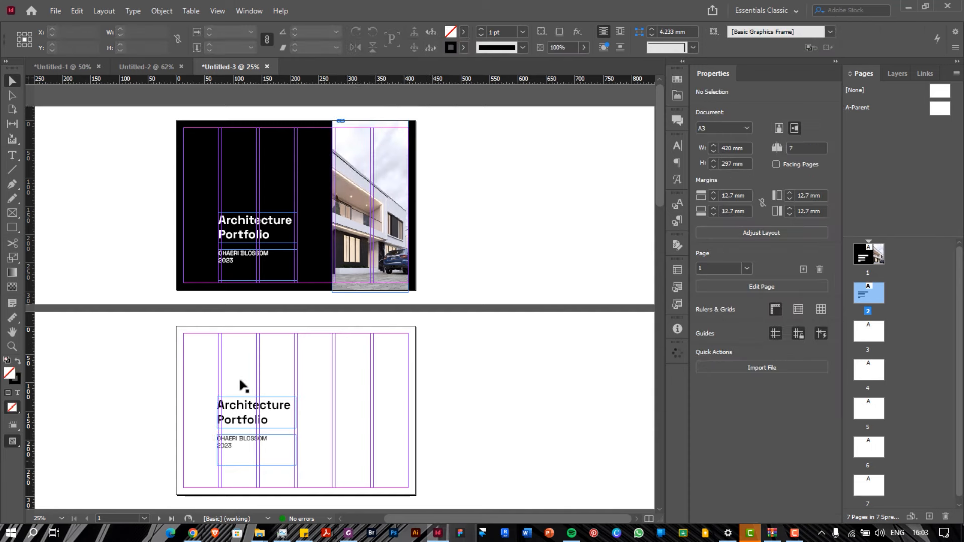
Move the title and name text frames to page 2's lower right
{"action": "left_click", "coordinate": [241, 416]}
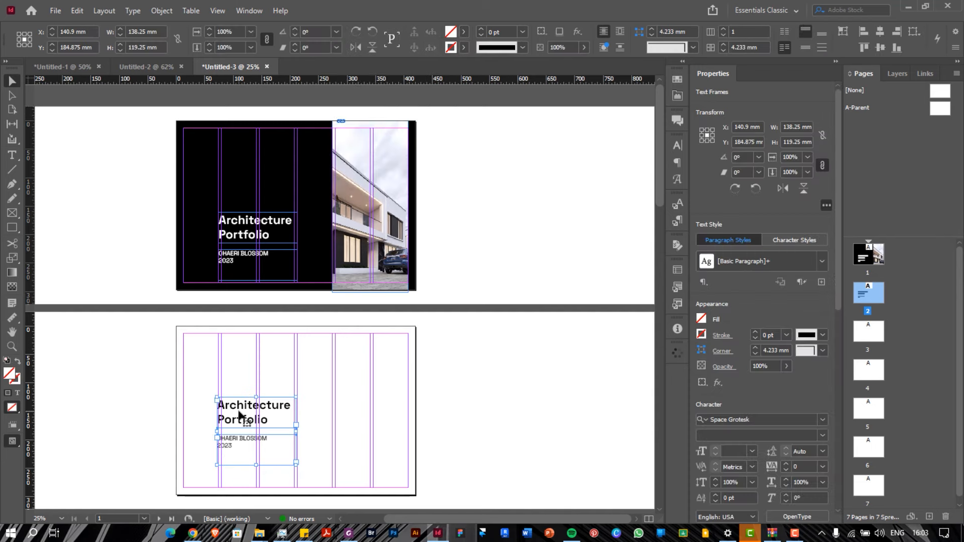
{"action": "left_click_drag", "start_coordinate": [240, 415], "coordinate": [351, 439]}
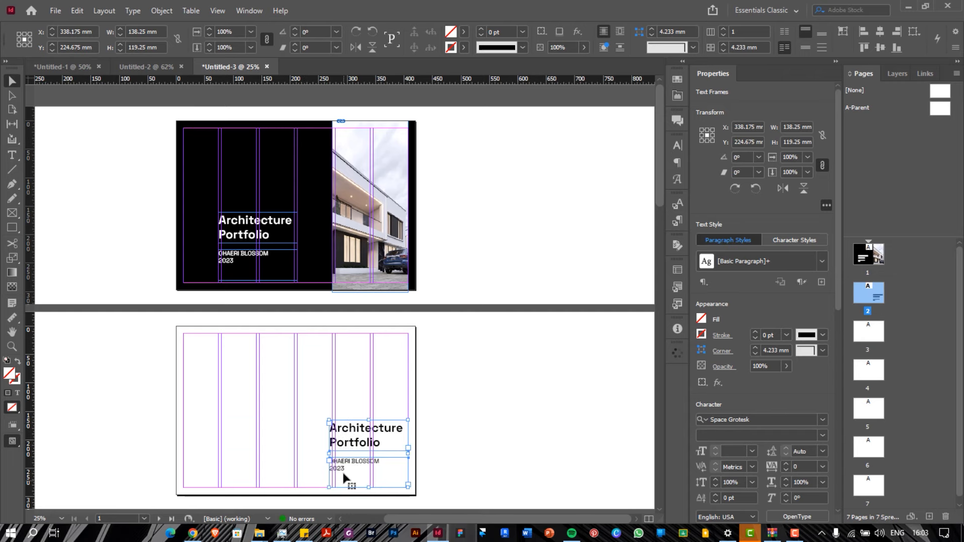
{"action": "scroll", "coordinate": [342, 471], "scroll_direction": "up", "scroll_amount": 1}
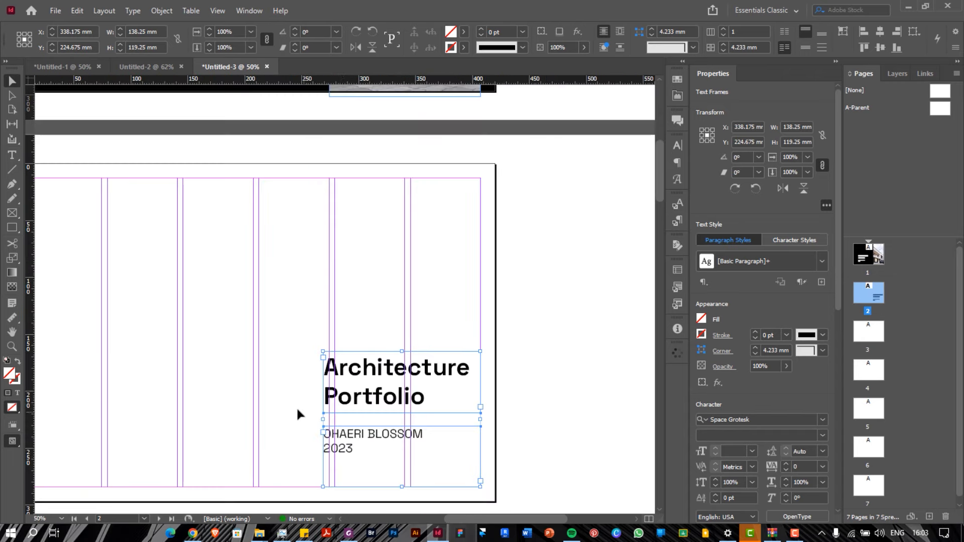
{"action": "left_click", "coordinate": [297, 409]}
{"action": "scroll", "coordinate": [379, 341], "scroll_direction": "down", "scroll_amount": 1}
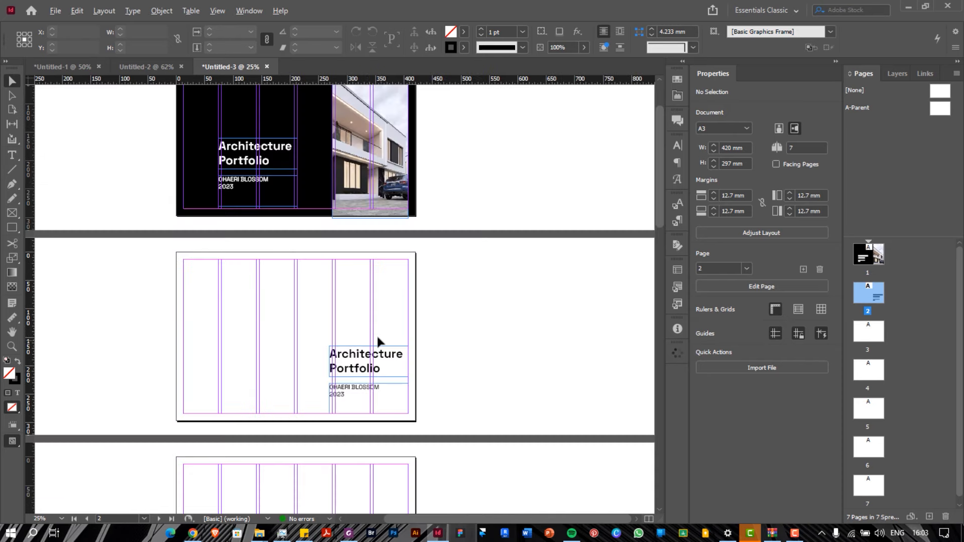
{"action": "scroll", "coordinate": [379, 342], "scroll_direction": "up", "scroll_amount": 1}
{"action": "scroll", "coordinate": [379, 341], "scroll_direction": "down", "scroll_amount": 1}
Set the Architecture Portfolio title leading to 60 pt, keeping its 60 pt size
{"action": "left_click", "coordinate": [354, 360]}
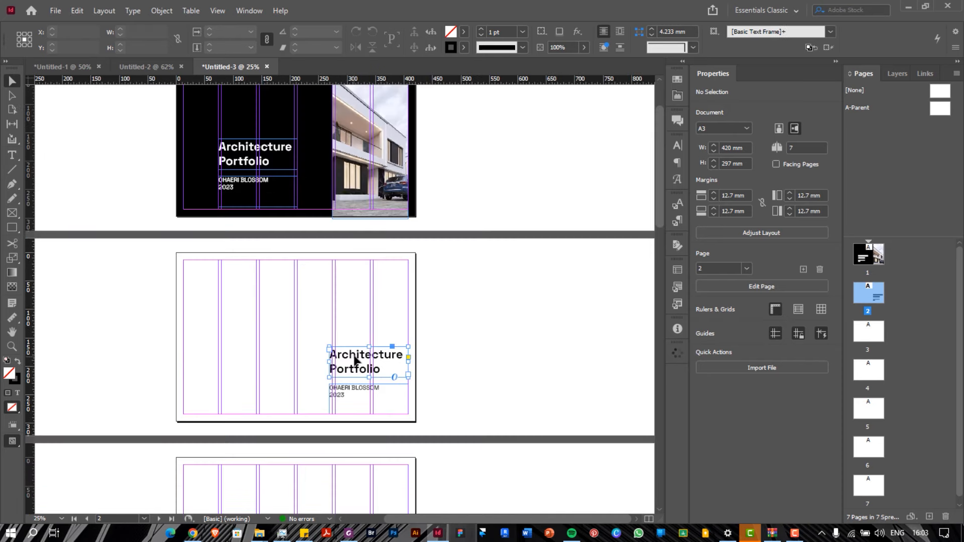
{"action": "left_click", "coordinate": [676, 145]}
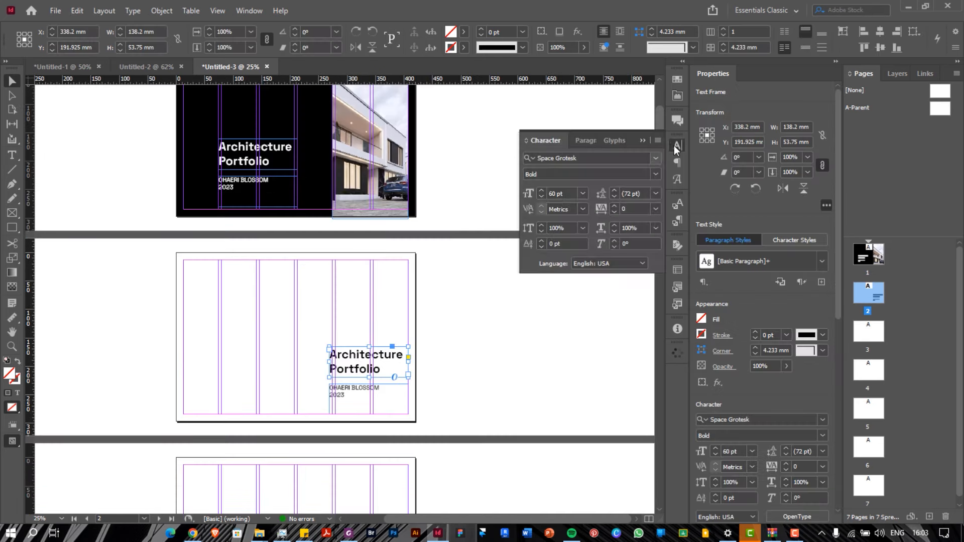
{"action": "left_click", "coordinate": [656, 194]}
{"action": "left_click", "coordinate": [638, 374]}
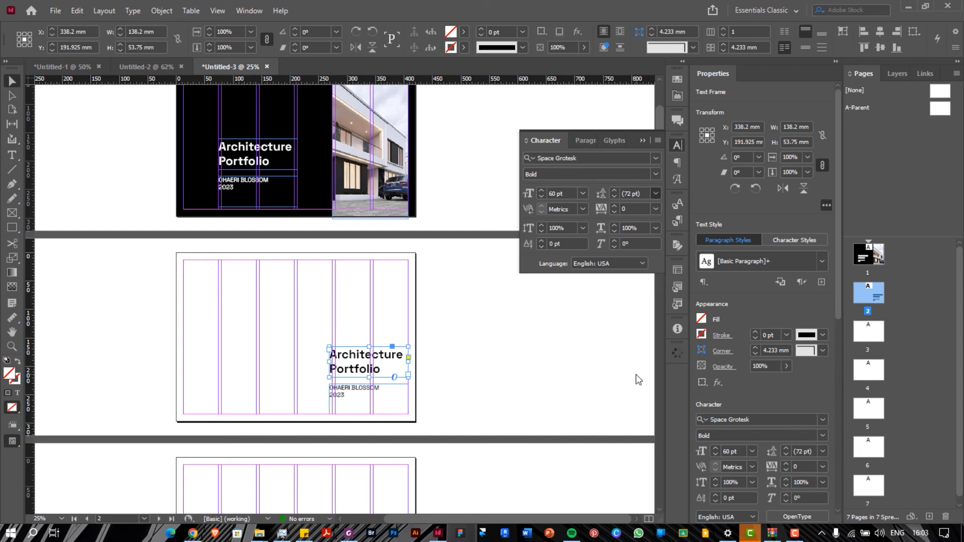
{"action": "left_click", "coordinate": [582, 193]}
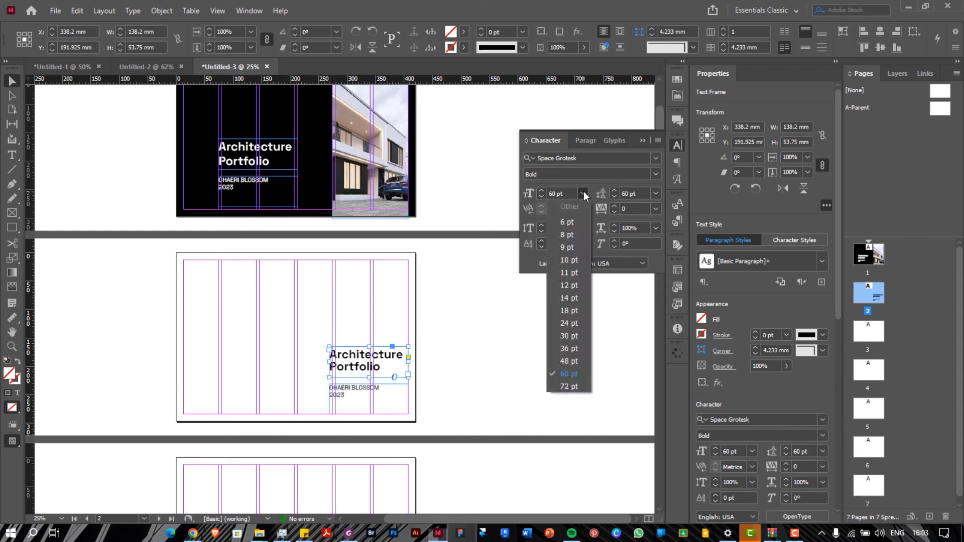
{"action": "left_click", "coordinate": [574, 374]}
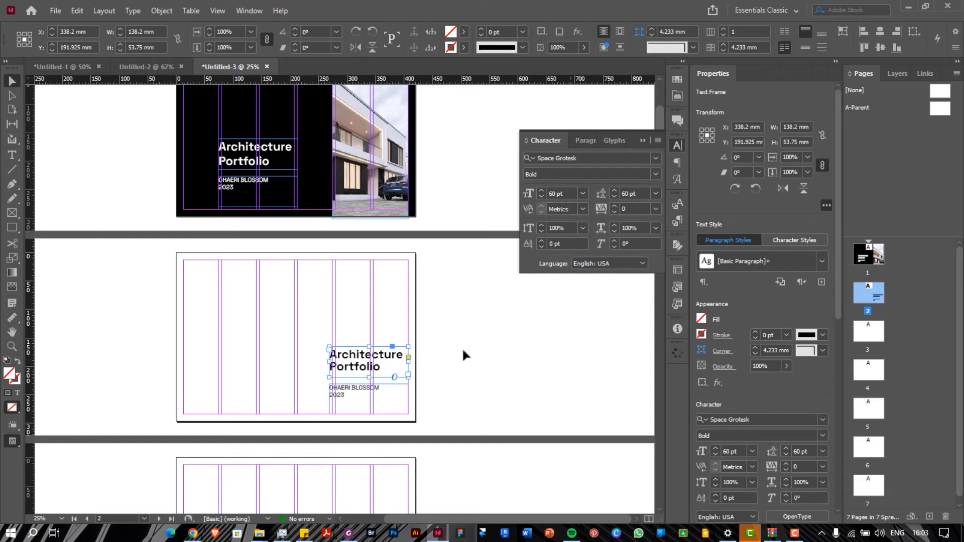
{"action": "left_click", "coordinate": [362, 326]}
{"action": "scroll", "coordinate": [371, 378], "scroll_direction": "up", "scroll_amount": 1}
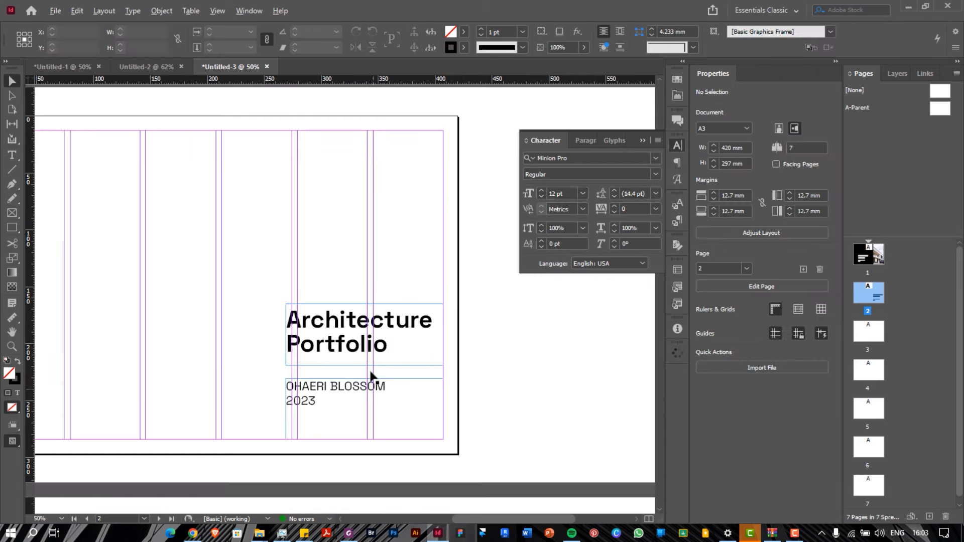
Trim both text frames to 133.2 mm wide and fit them to their text on the column guide
{"action": "left_click_drag", "start_coordinate": [311, 262], "coordinate": [266, 437]}
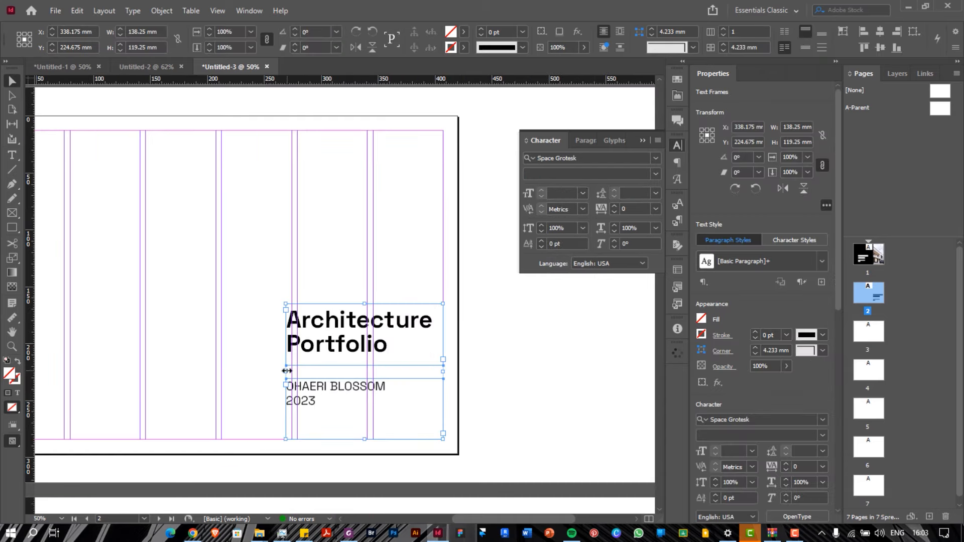
{"action": "left_click_drag", "start_coordinate": [286, 372], "coordinate": [290, 372]}
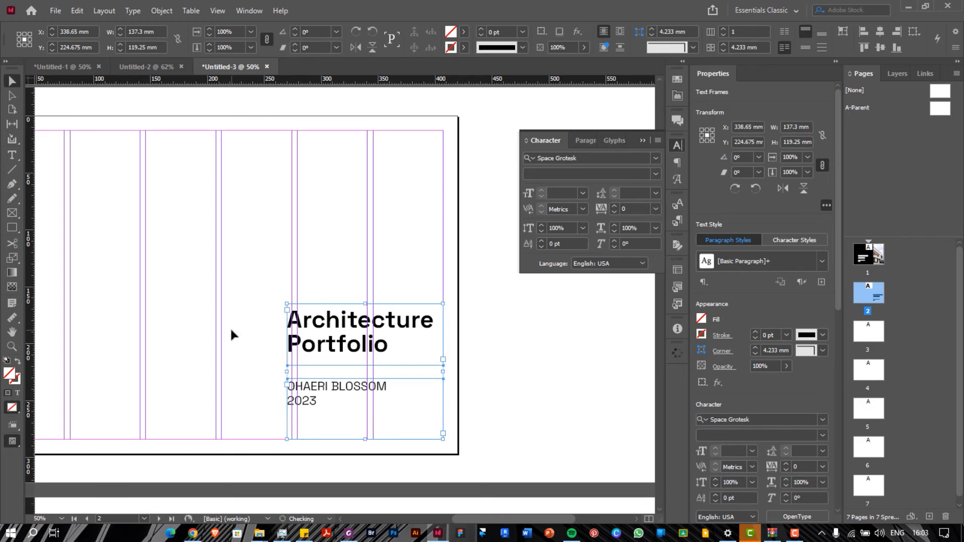
{"action": "left_click", "coordinate": [230, 326]}
{"action": "left_click_drag", "start_coordinate": [365, 439], "coordinate": [365, 407]}
{"action": "left_click_drag", "start_coordinate": [311, 296], "coordinate": [278, 390]}
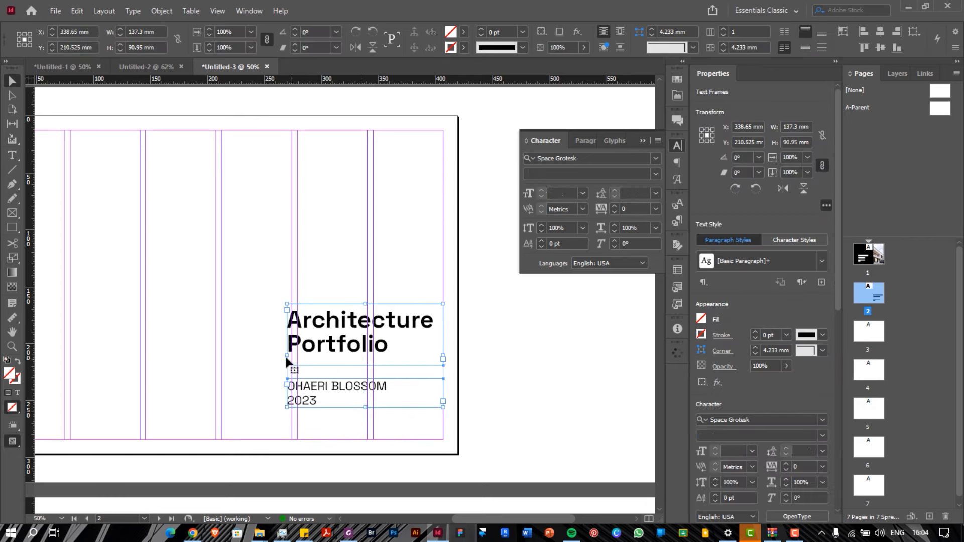
{"action": "left_click_drag", "start_coordinate": [286, 357], "coordinate": [322, 363]}
{"action": "key", "text": "ctrl+minus"}
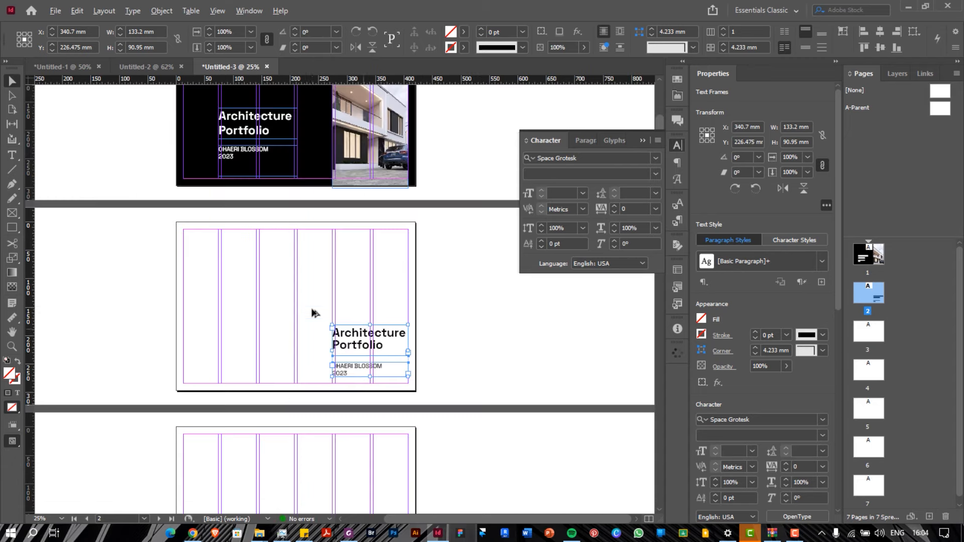
{"action": "scroll", "coordinate": [312, 307], "scroll_direction": "up", "scroll_amount": 1}
{"action": "scroll", "coordinate": [312, 308], "scroll_direction": "down", "scroll_amount": 1}
{"action": "scroll", "coordinate": [311, 308], "scroll_direction": "up", "scroll_amount": 1}
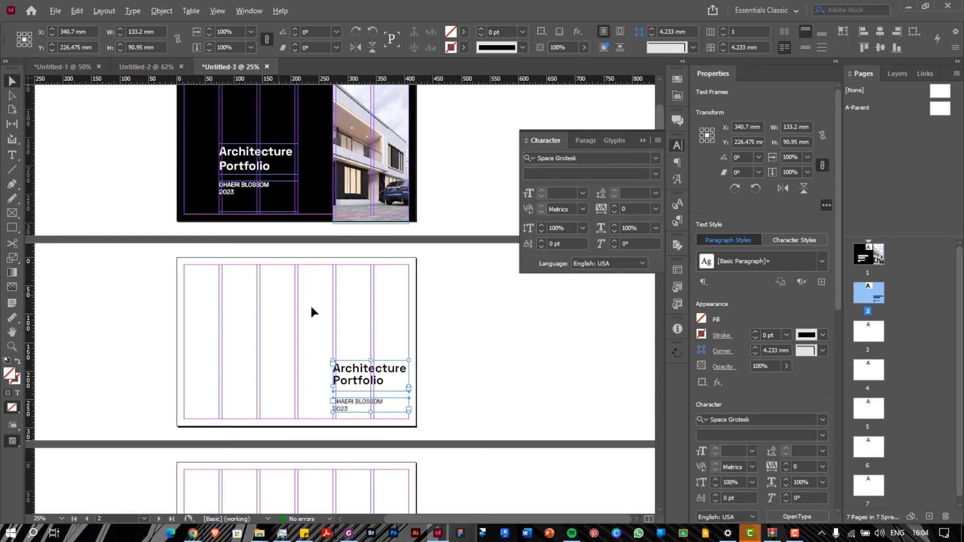
{"action": "left_click", "coordinate": [12, 213]}
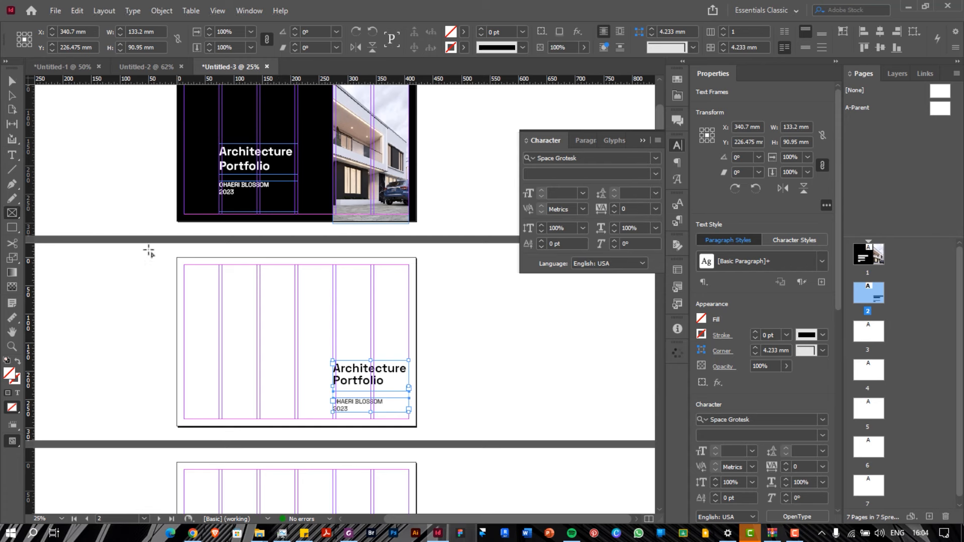
Draw a placeholder frame across the top of page 2
{"action": "left_click_drag", "start_coordinate": [177, 257], "coordinate": [418, 351]}
{"action": "scroll", "coordinate": [285, 325], "scroll_direction": "up", "scroll_amount": 1}
{"action": "scroll", "coordinate": [284, 325], "scroll_direction": "down", "scroll_amount": 1}
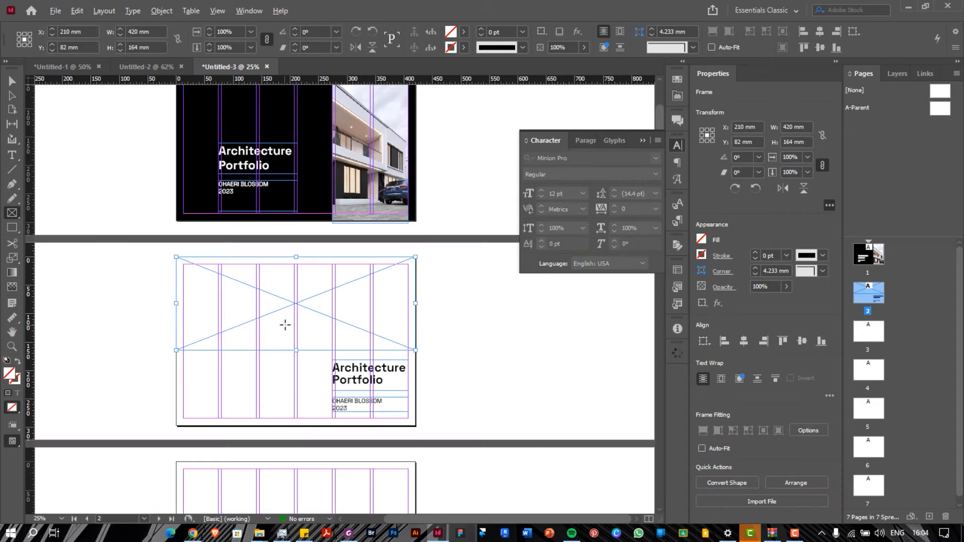
{"action": "scroll", "coordinate": [284, 325], "scroll_direction": "up", "scroll_amount": 1}
{"action": "scroll", "coordinate": [284, 325], "scroll_direction": "down", "scroll_amount": 1}
{"action": "scroll", "coordinate": [285, 325], "scroll_direction": "up", "scroll_amount": 1}
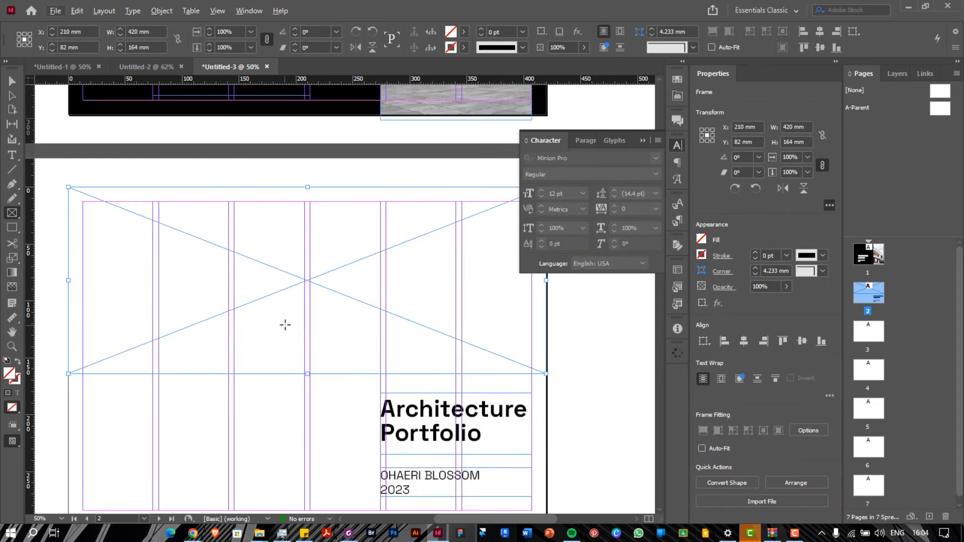
{"action": "scroll", "coordinate": [307, 391], "scroll_direction": "down", "scroll_amount": 1}
{"action": "scroll", "coordinate": [307, 390], "scroll_direction": "up", "scroll_amount": 1}
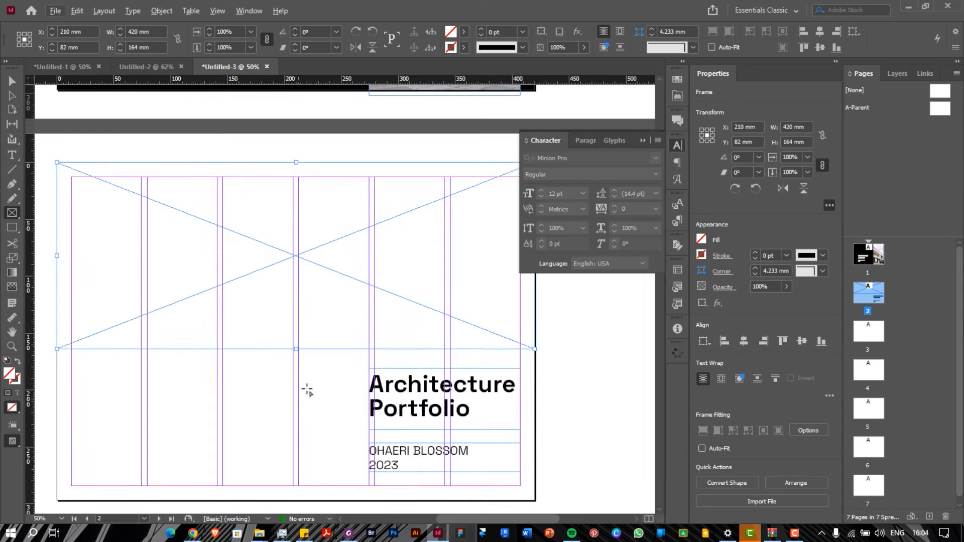
Dismiss the stray Rectangle prompt and stretch the placeholder frame down to 217 mm tall
{"action": "key", "text": "v"}
{"action": "left_click", "coordinate": [295, 349]}
{"action": "type", "text": "v"}
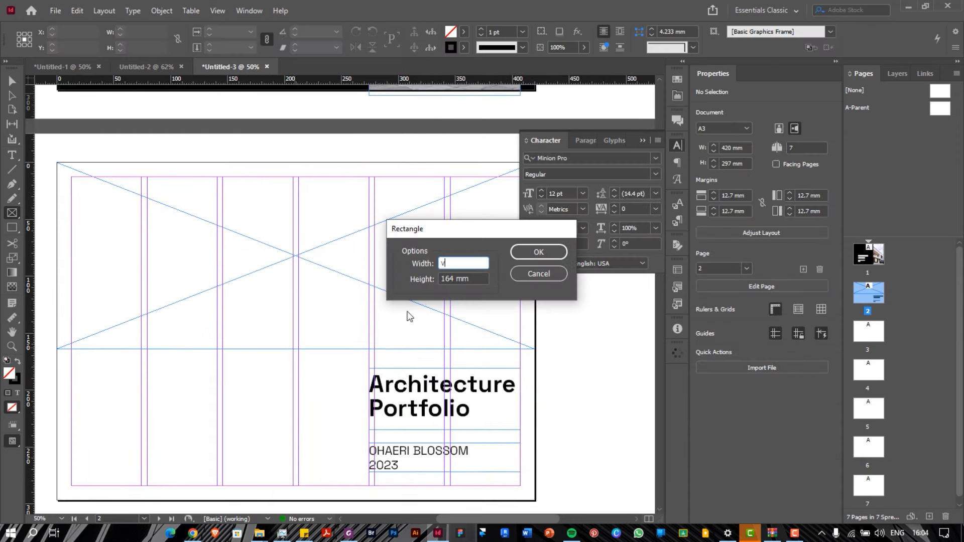
{"action": "left_click", "coordinate": [531, 275]}
{"action": "key", "text": "v"}
{"action": "left_click", "coordinate": [300, 350]}
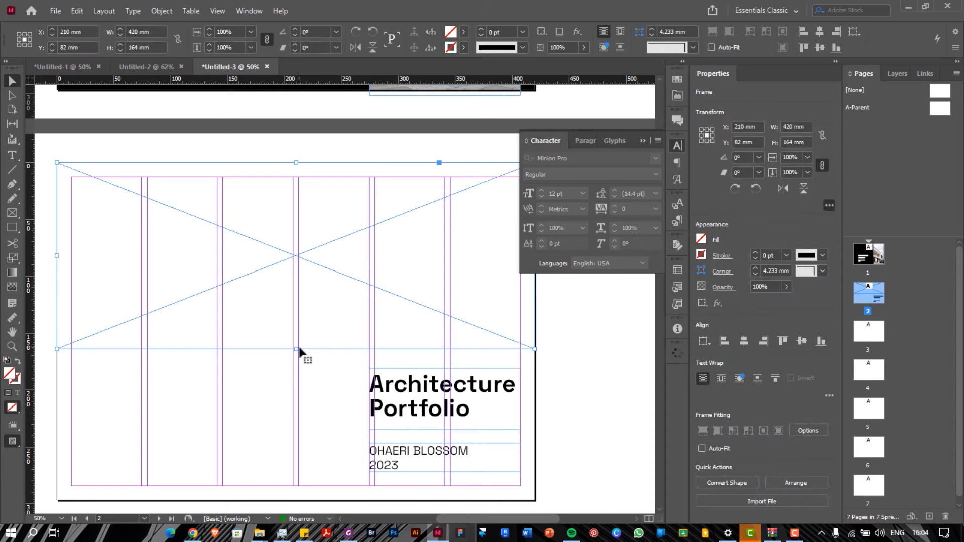
{"action": "left_click_drag", "start_coordinate": [294, 350], "coordinate": [289, 413]}
Move the heading to the lower left and delete 'Architecture', leaving only Portfolio
{"action": "left_click", "coordinate": [408, 428]}
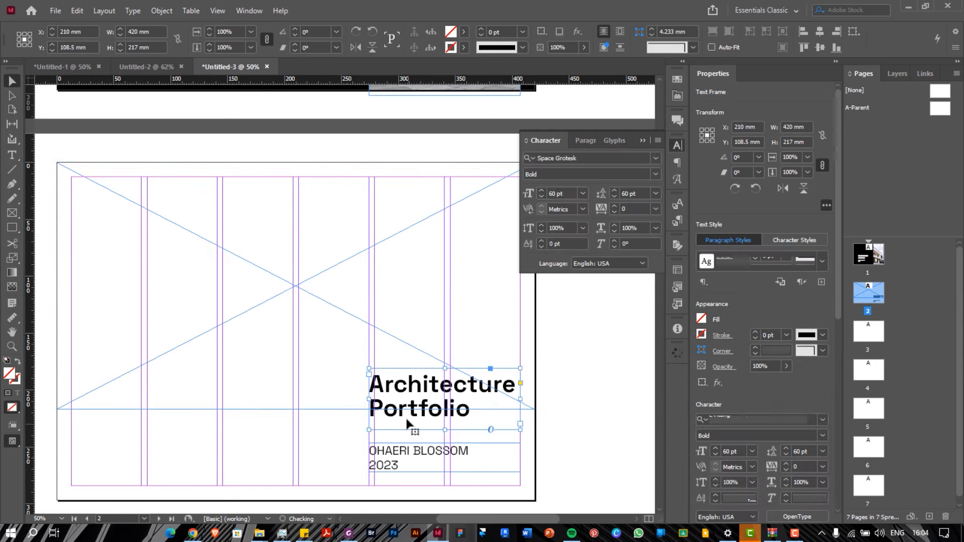
{"action": "left_click_drag", "start_coordinate": [407, 424], "coordinate": [261, 482]}
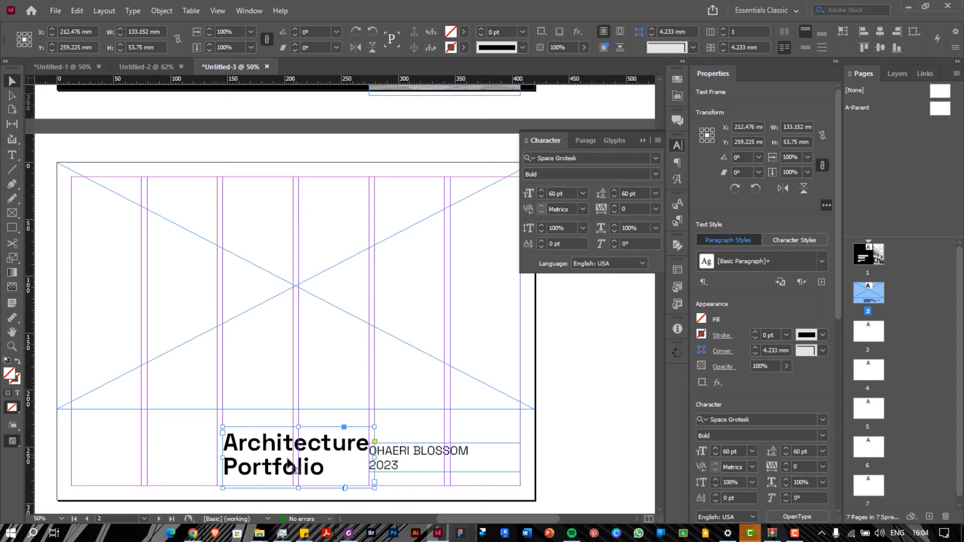
{"action": "left_click_drag", "start_coordinate": [305, 459], "coordinate": [277, 447]}
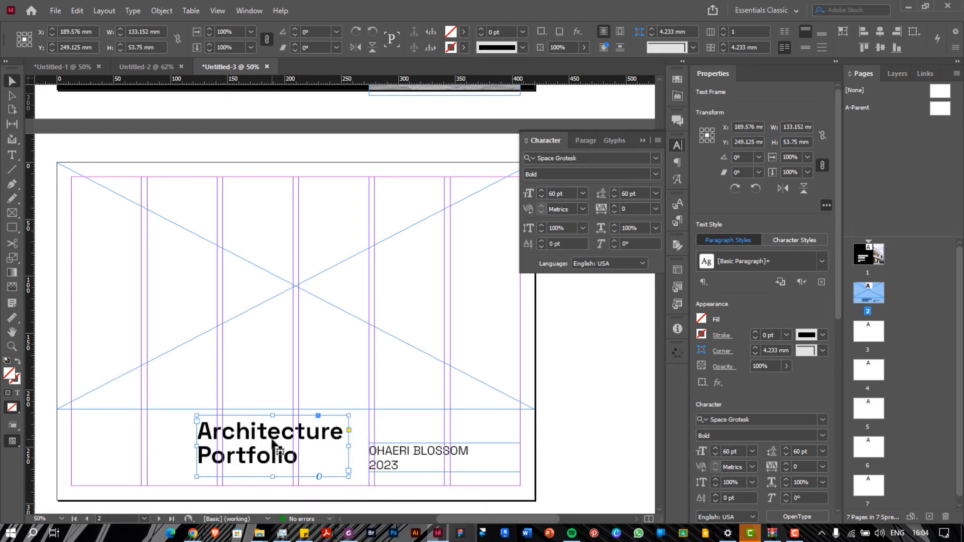
{"action": "double_click", "coordinate": [278, 447]}
{"action": "triple_click", "coordinate": [267, 432]}
{"action": "key", "text": "BackSpace"}
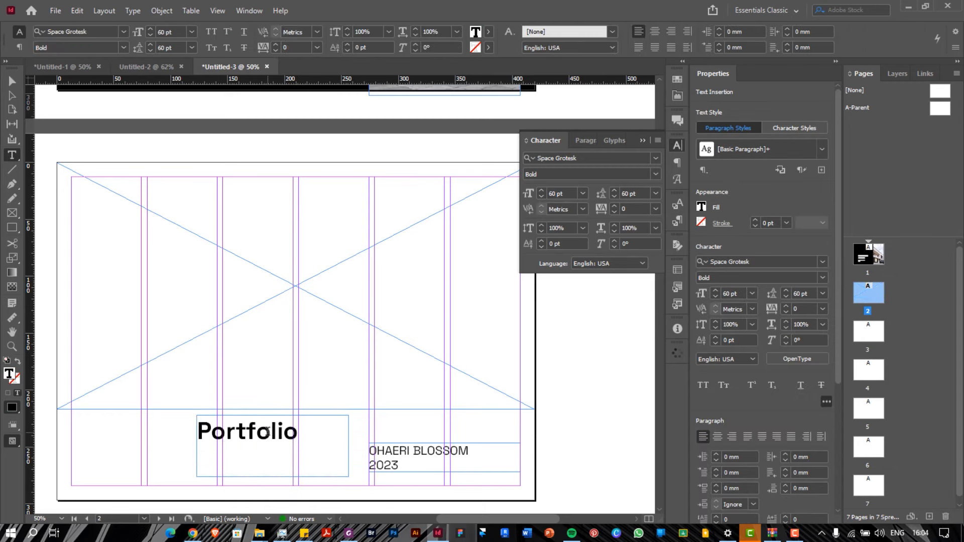
{"action": "key", "text": "Escape"}
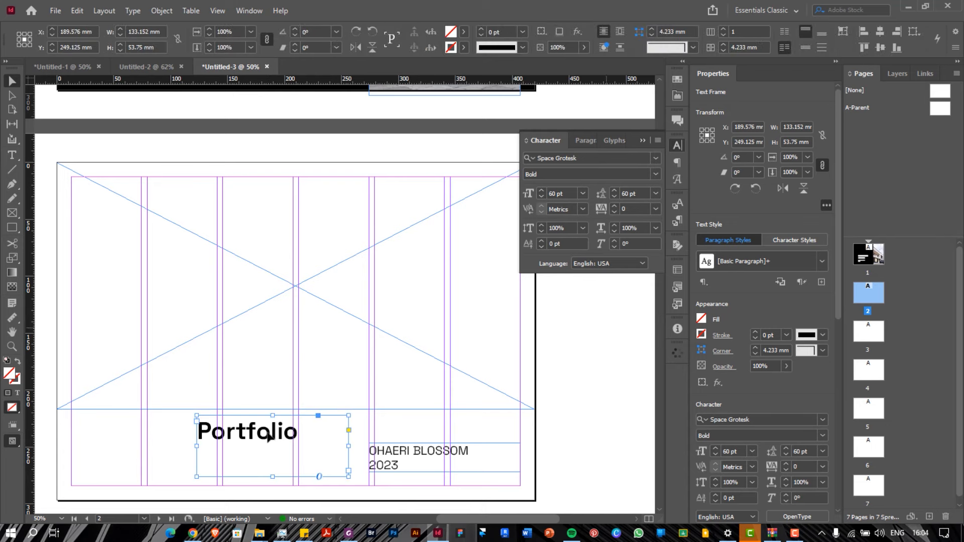
Tighten Portfolio's tracking to -75, try larger sizes, and move it beside the name
{"action": "left_click", "coordinate": [583, 194]}
{"action": "left_click", "coordinate": [567, 387]}
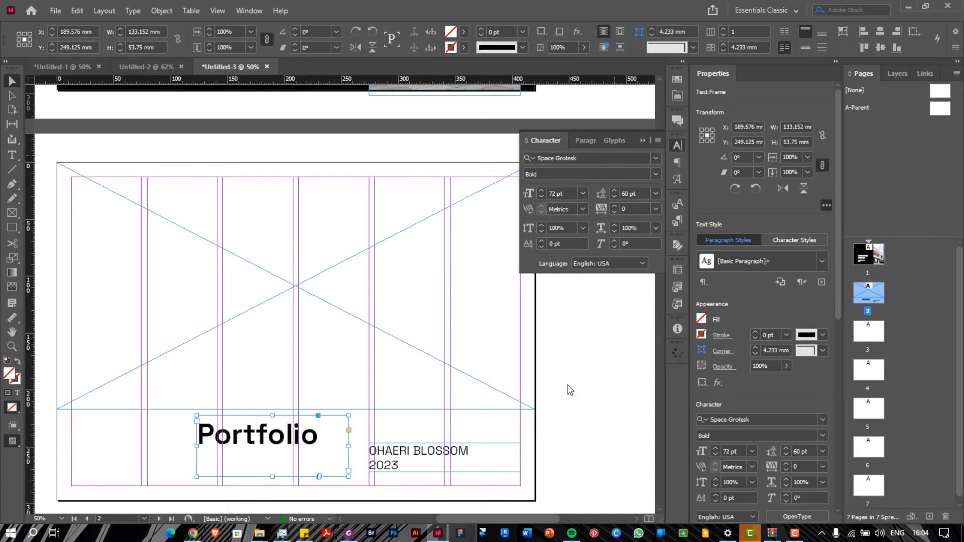
{"action": "left_click", "coordinate": [655, 209]}
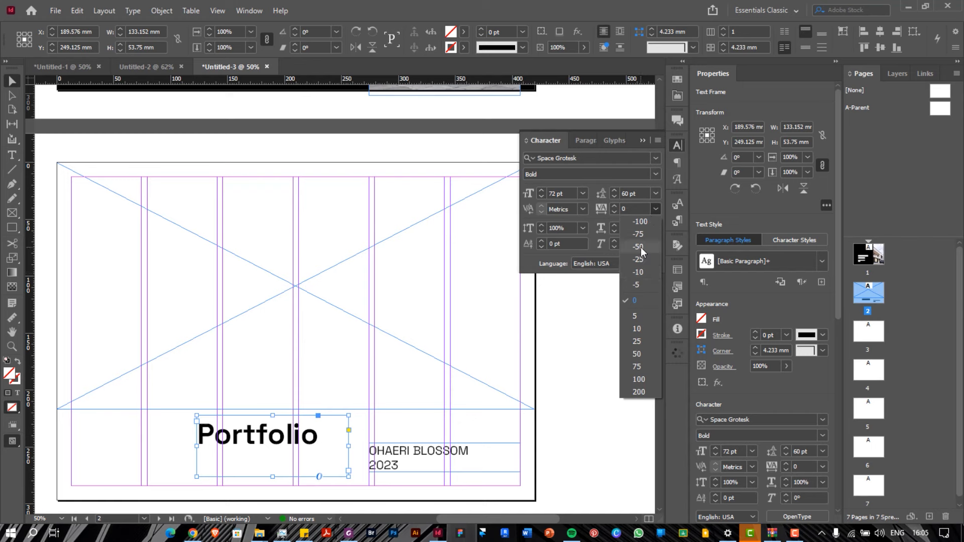
{"action": "left_click", "coordinate": [639, 247]}
{"action": "left_click", "coordinate": [654, 209]}
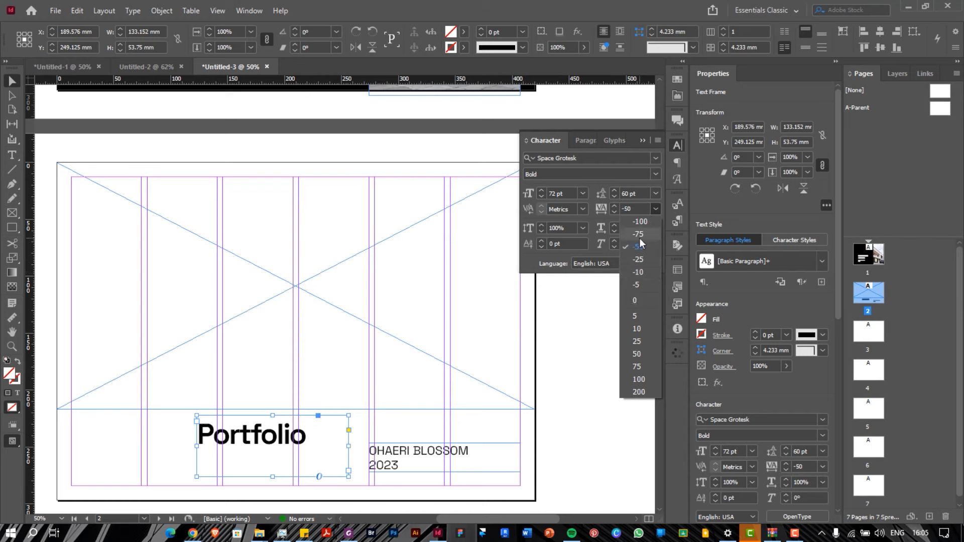
{"action": "left_click", "coordinate": [640, 238]}
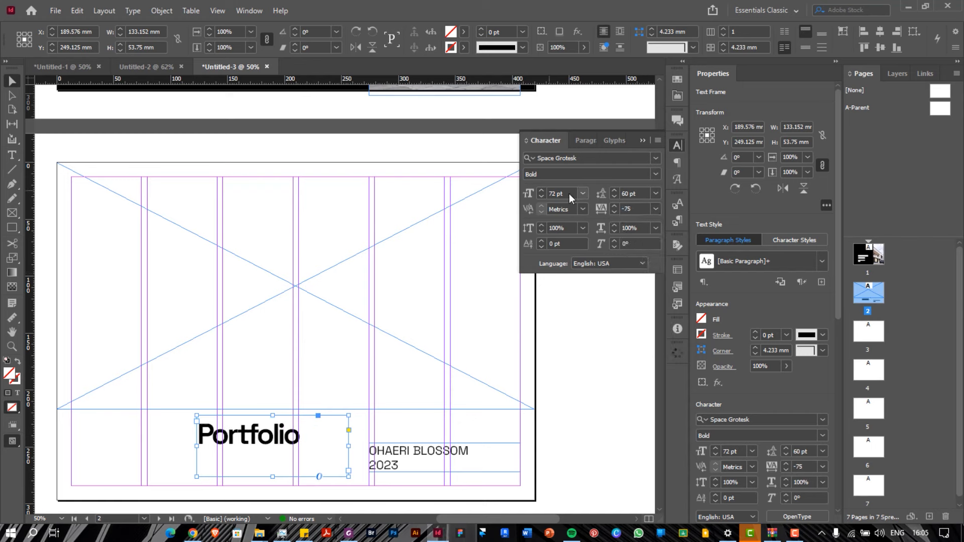
{"action": "left_click_drag", "start_coordinate": [568, 193], "coordinate": [548, 193]}
{"action": "key", "text": "Return"}
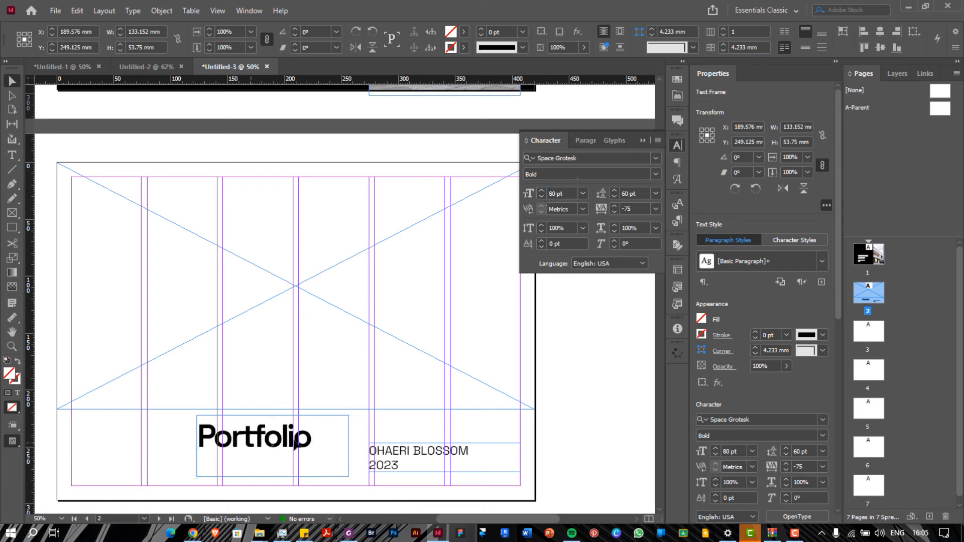
{"action": "left_click_drag", "start_coordinate": [296, 442], "coordinate": [414, 442]}
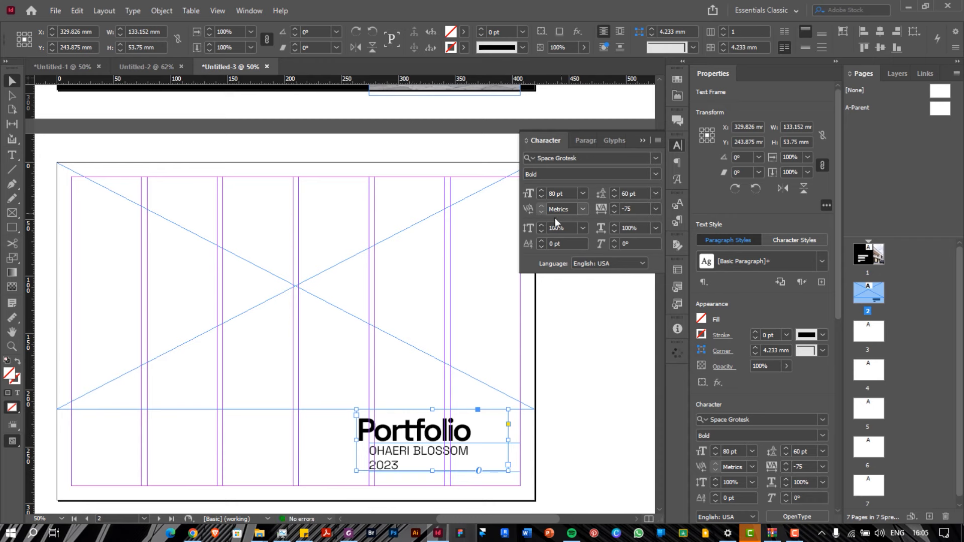
Set Portfolio to 100 pt and stack the name and 2023 block beneath it
{"action": "left_click", "coordinate": [544, 194]}
{"action": "type", "text": "100"}
{"action": "key", "text": "Return"}
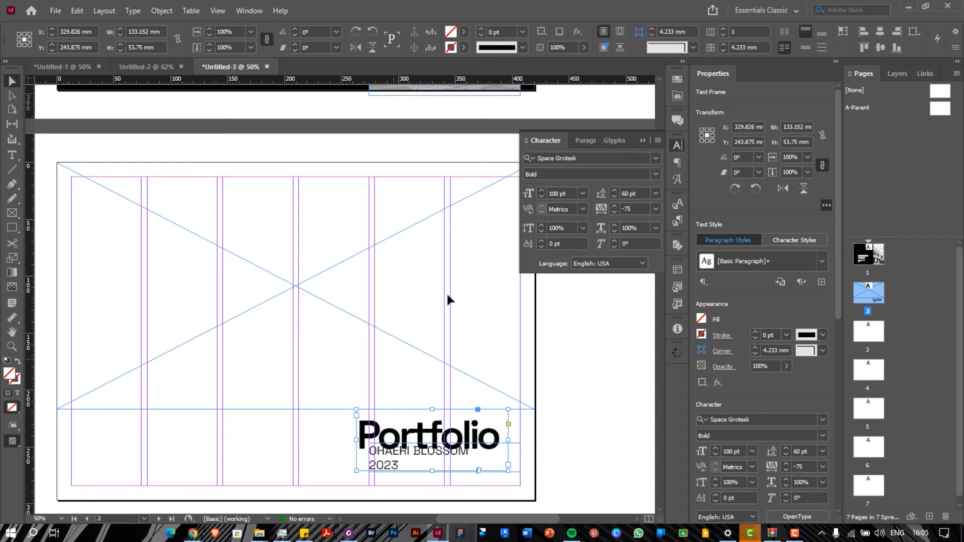
{"action": "left_click", "coordinate": [314, 429]}
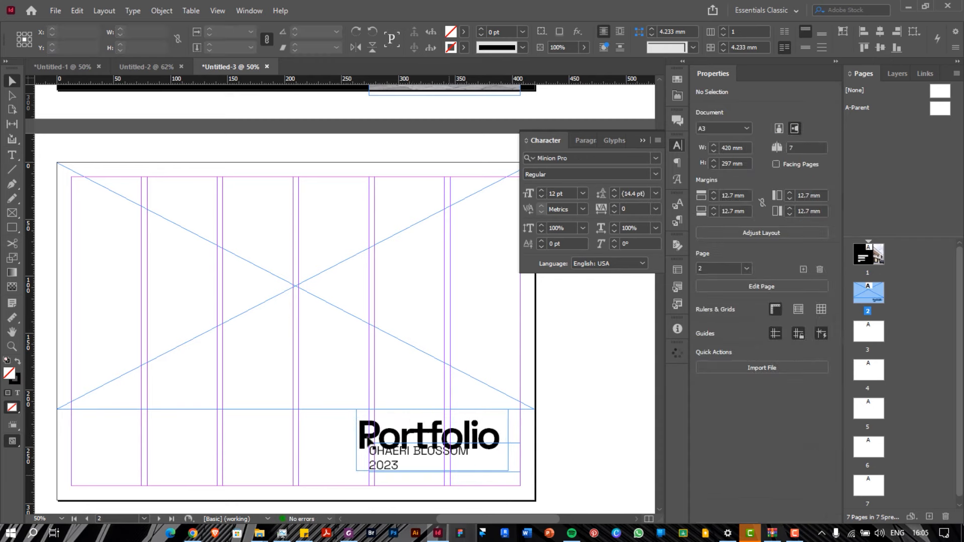
{"action": "left_click", "coordinate": [514, 466]}
{"action": "left_click_drag", "start_coordinate": [515, 466], "coordinate": [511, 463]}
{"action": "left_click", "coordinate": [502, 438]}
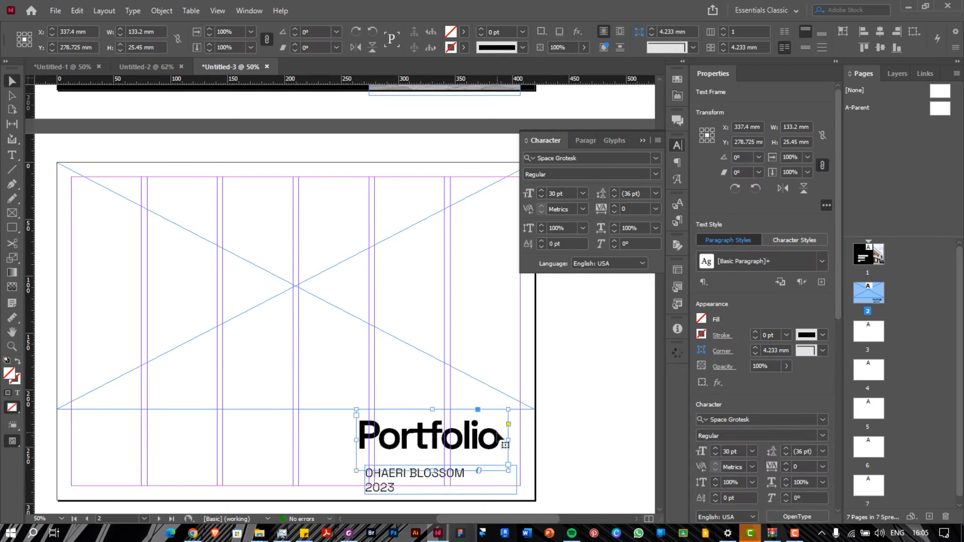
{"action": "left_click_drag", "start_coordinate": [432, 465], "coordinate": [386, 461]}
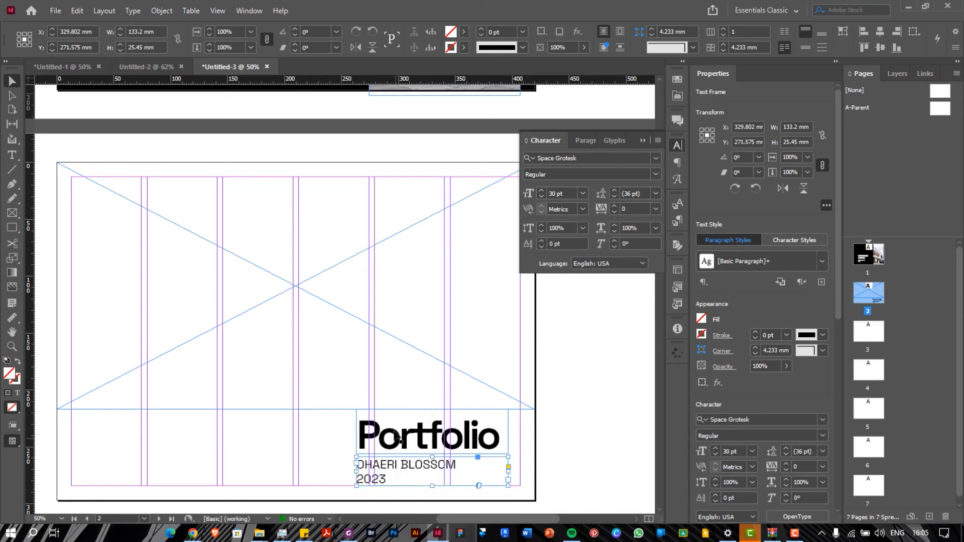
{"action": "left_click", "coordinate": [398, 439]}
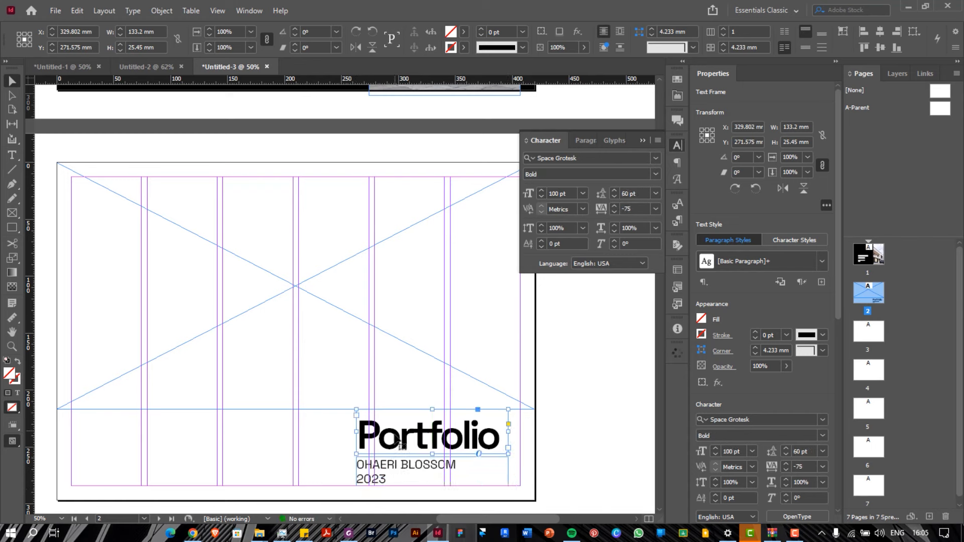
Shift the Portfolio and name text frames together slightly to the right
{"action": "left_click", "coordinate": [409, 472]}
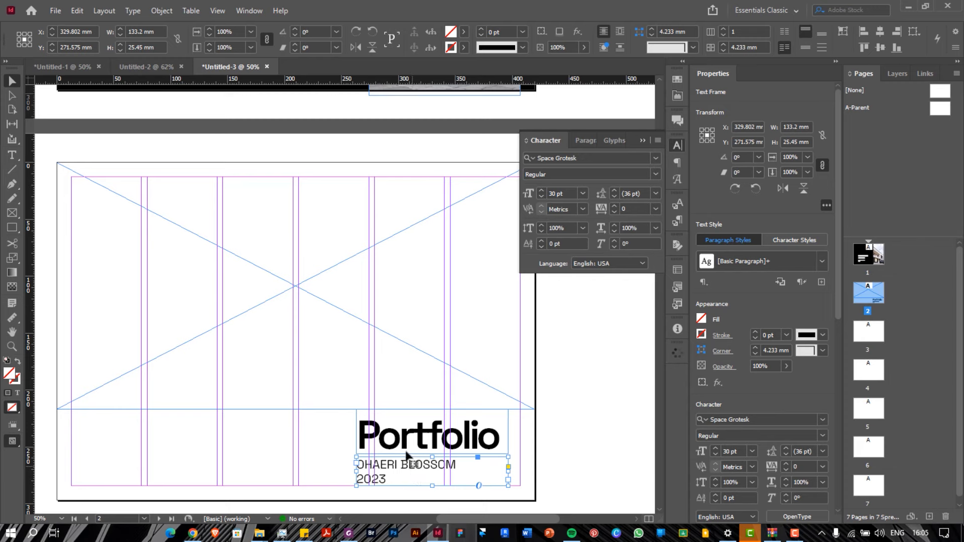
{"action": "left_click", "coordinate": [406, 435], "text": "shift"}
{"action": "left_click_drag", "start_coordinate": [406, 435], "coordinate": [424, 433]}
{"action": "left_click", "coordinate": [339, 447]}
Make the name line SemiBold, leaving 2023 Regular, and nudge its frame two steps right
{"action": "double_click", "coordinate": [392, 478]}
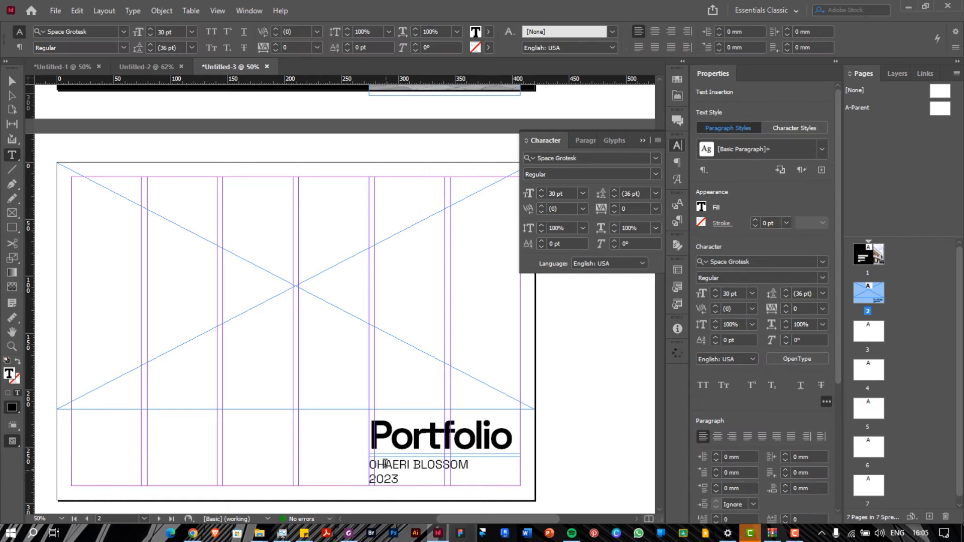
{"action": "triple_click", "coordinate": [385, 463]}
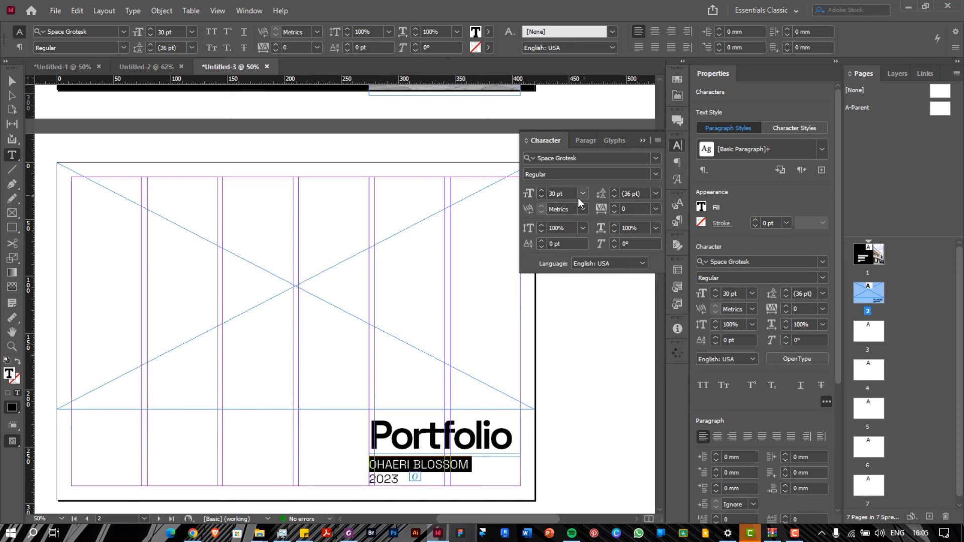
{"action": "left_click", "coordinate": [655, 175]}
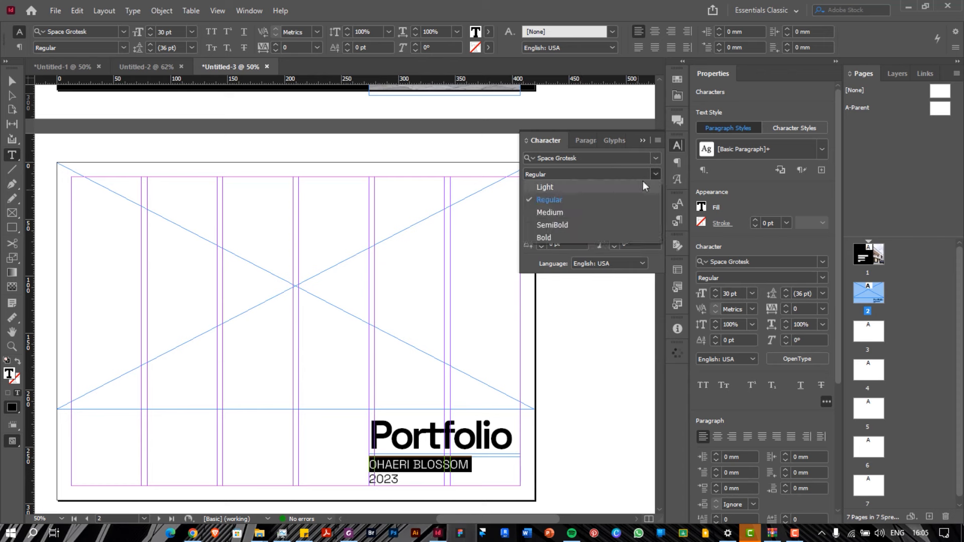
{"action": "left_click", "coordinate": [567, 225]}
{"action": "left_click", "coordinate": [578, 158]}
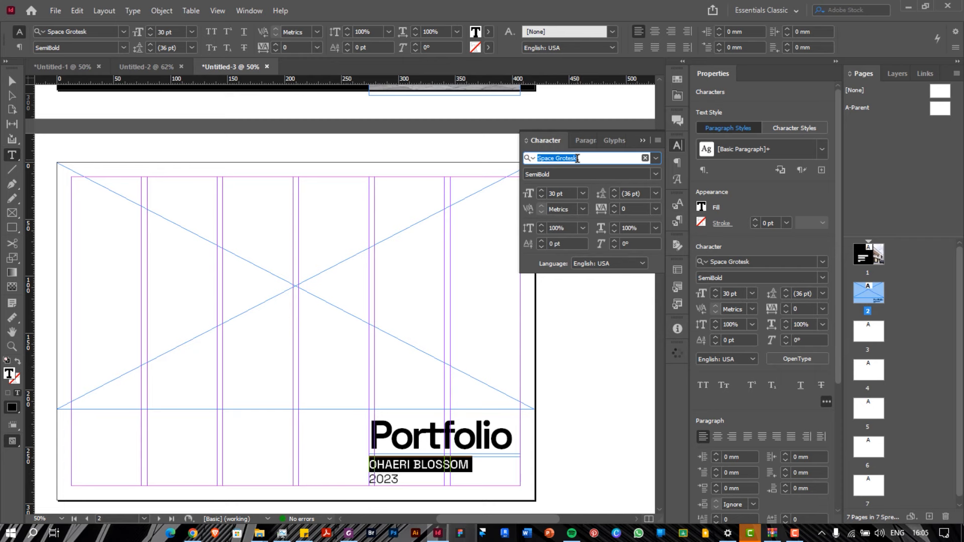
{"action": "left_click", "coordinate": [416, 488]}
{"action": "key", "text": "Escape"}
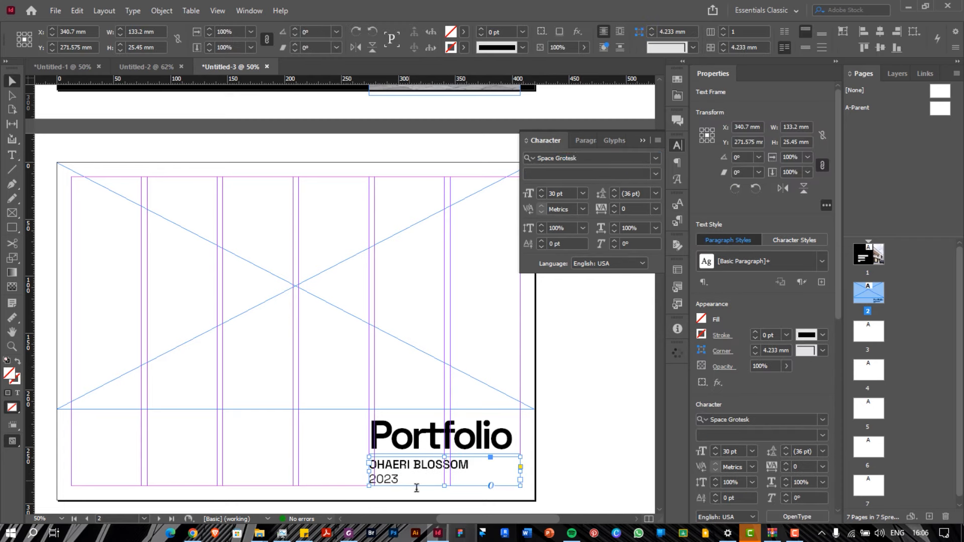
{"action": "key", "text": "Right"}
{"action": "key", "text": "Right"}
{"action": "key", "text": "Right"}
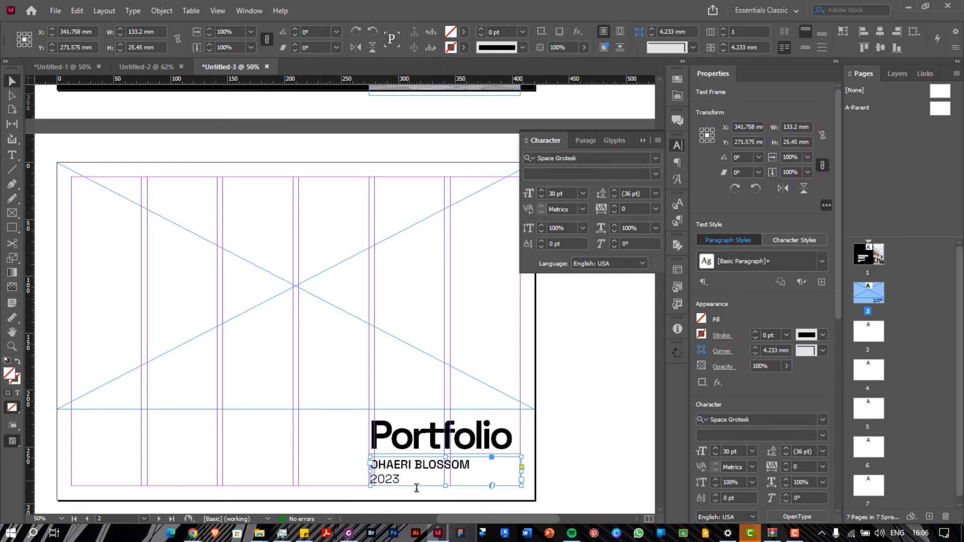
{"action": "key", "text": "Right"}
{"action": "left_click", "coordinate": [261, 300]}
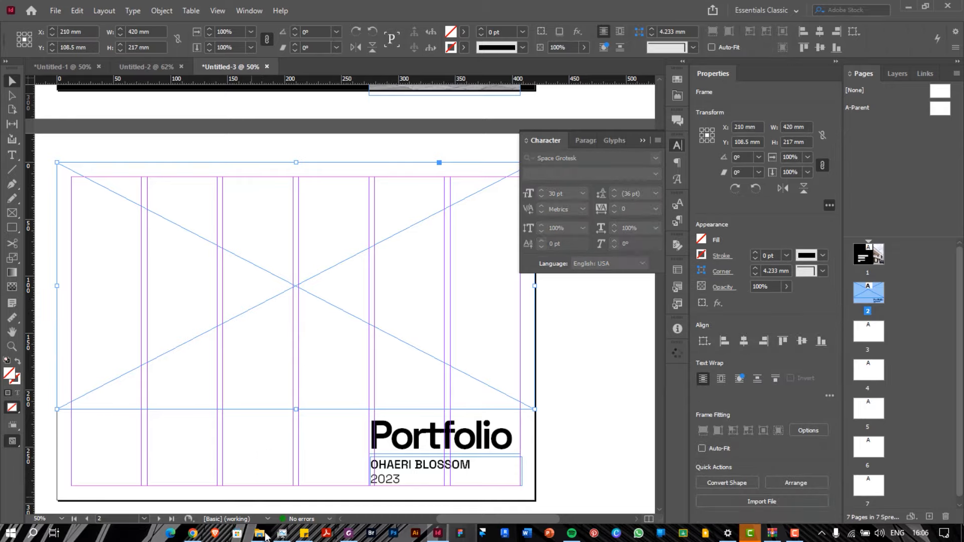
Browse the VILLA, TERRACE and CLASSIC DE ROYAL project folders looking for a suitable render
{"action": "mouse_move", "coordinate": [265, 536]}
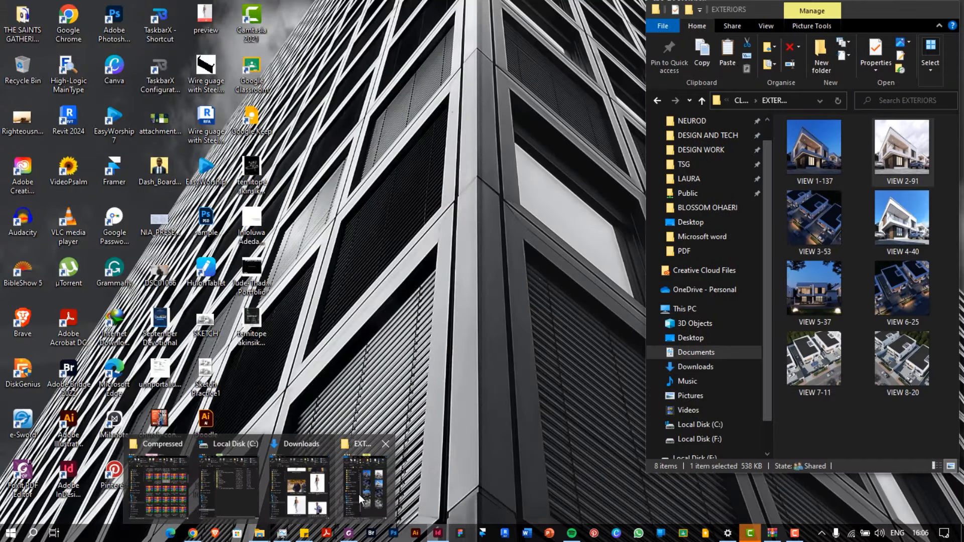
{"action": "left_click", "coordinate": [358, 494]}
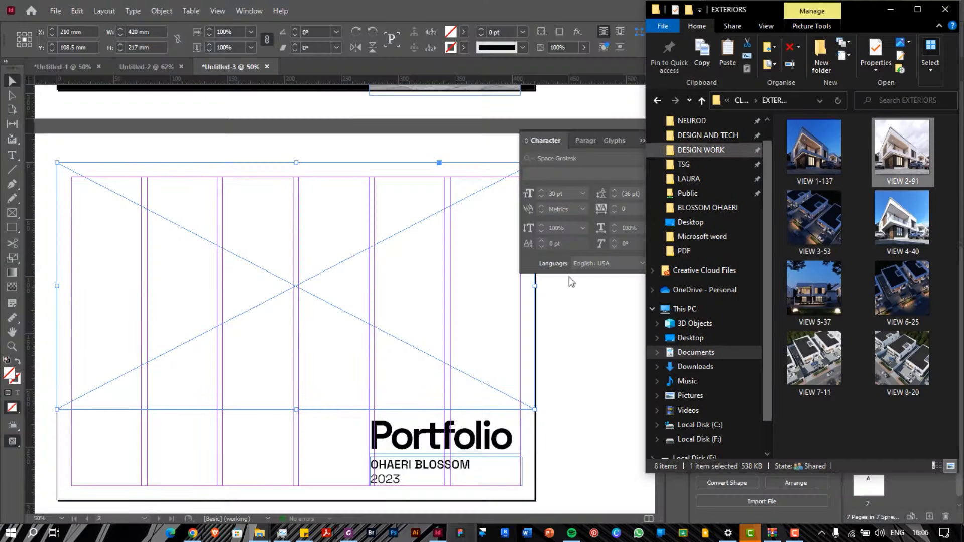
{"action": "left_click", "coordinate": [738, 101]}
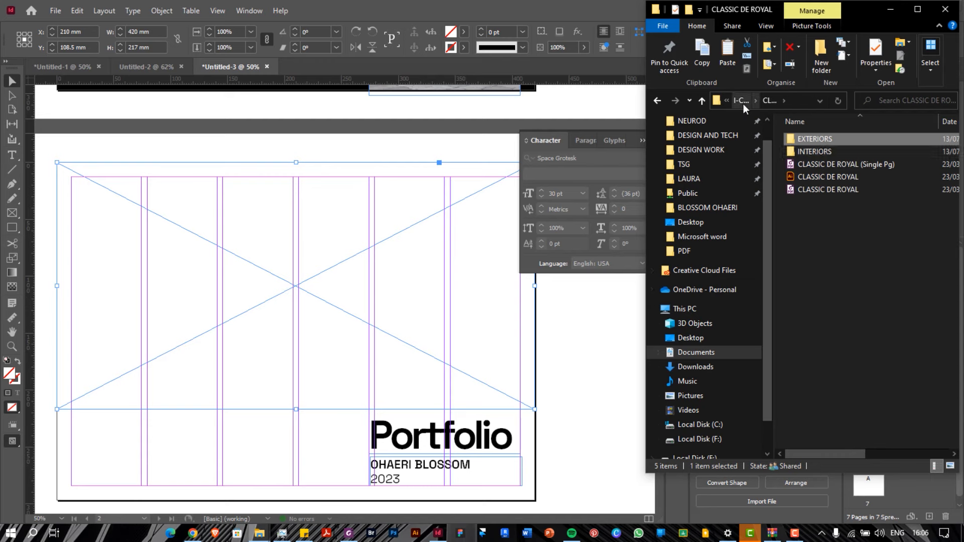
{"action": "left_click", "coordinate": [743, 104]}
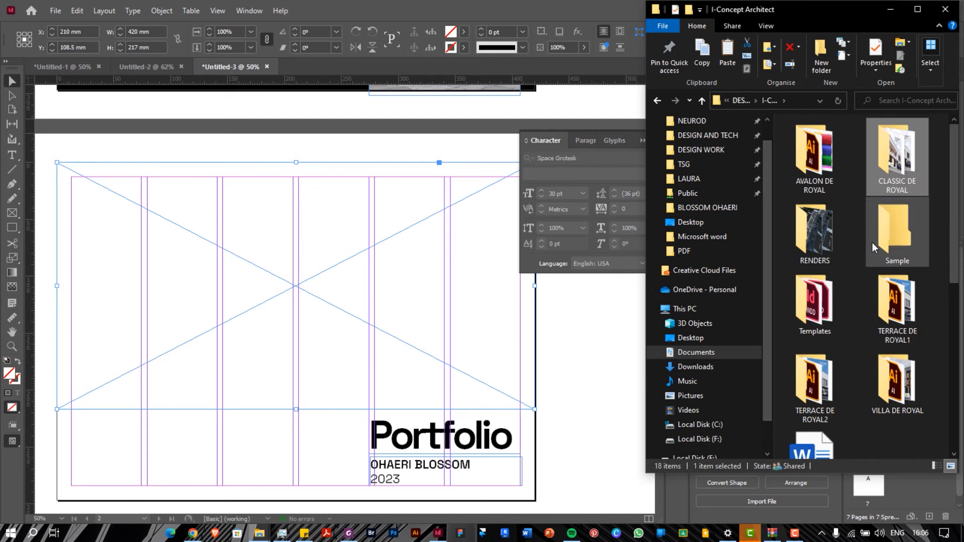
{"action": "double_click", "coordinate": [908, 373]}
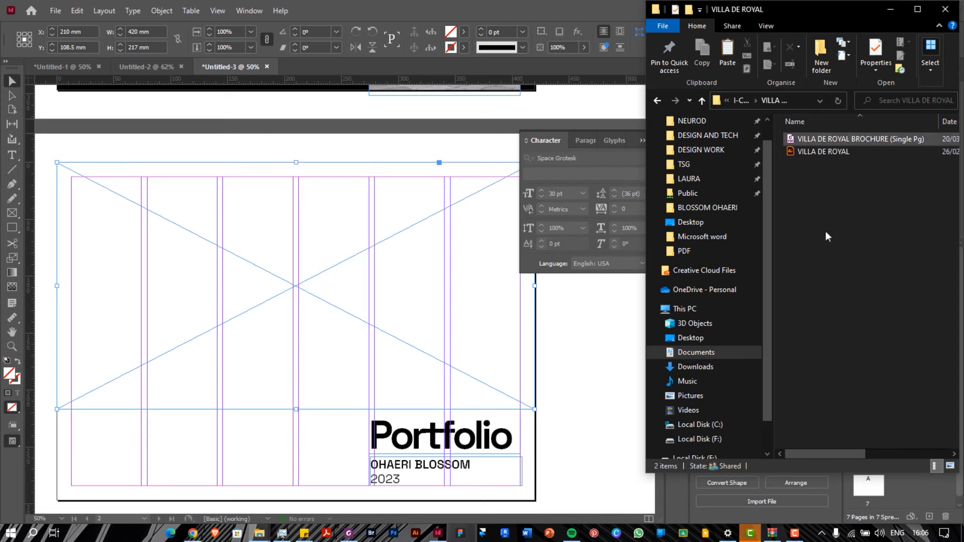
{"action": "left_click", "coordinate": [749, 98]}
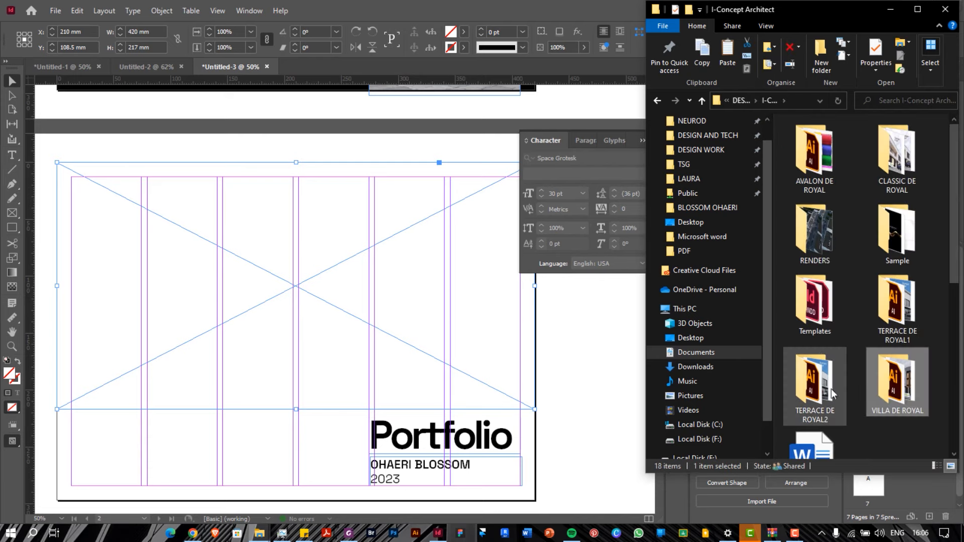
{"action": "double_click", "coordinate": [814, 386]}
{"action": "left_click", "coordinate": [742, 100]}
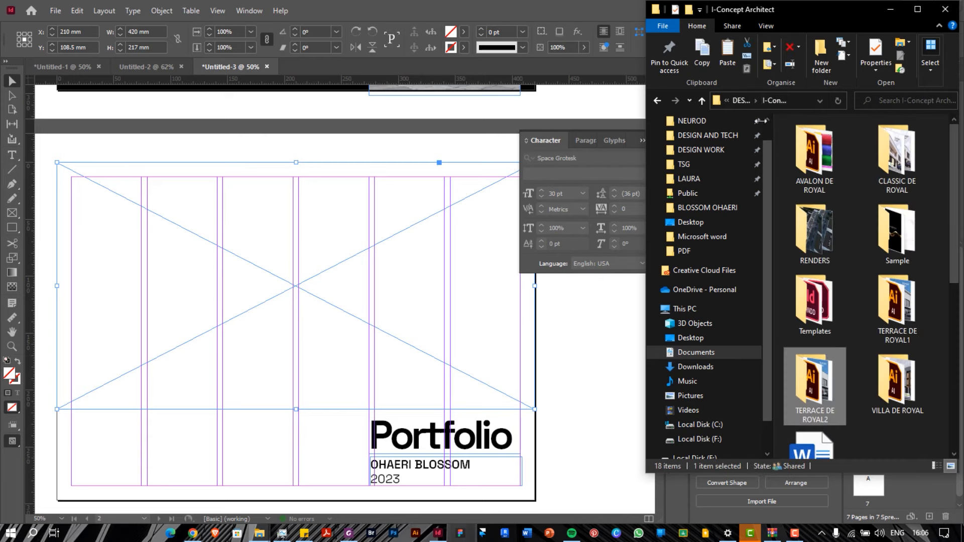
{"action": "double_click", "coordinate": [919, 307]}
{"action": "left_click", "coordinate": [743, 99]}
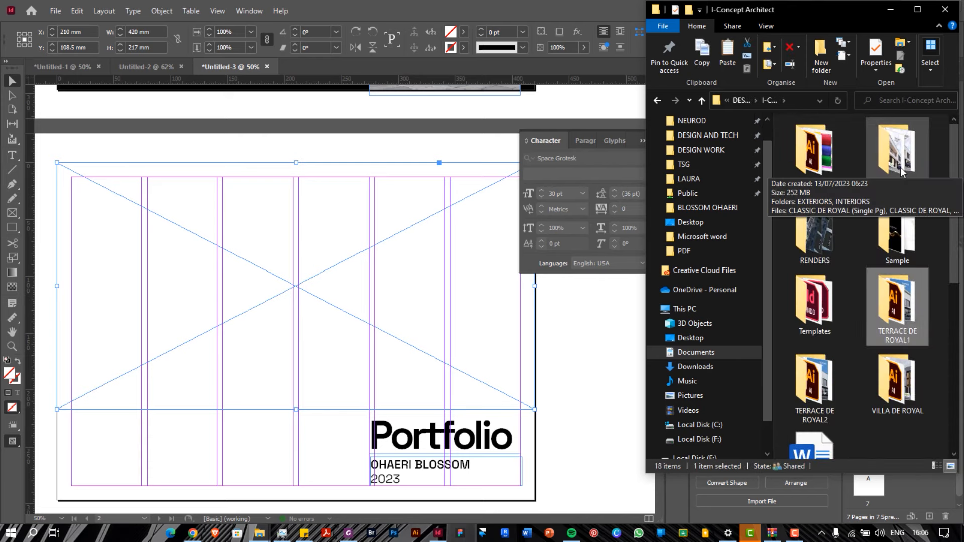
{"action": "double_click", "coordinate": [900, 167]}
{"action": "double_click", "coordinate": [816, 140]}
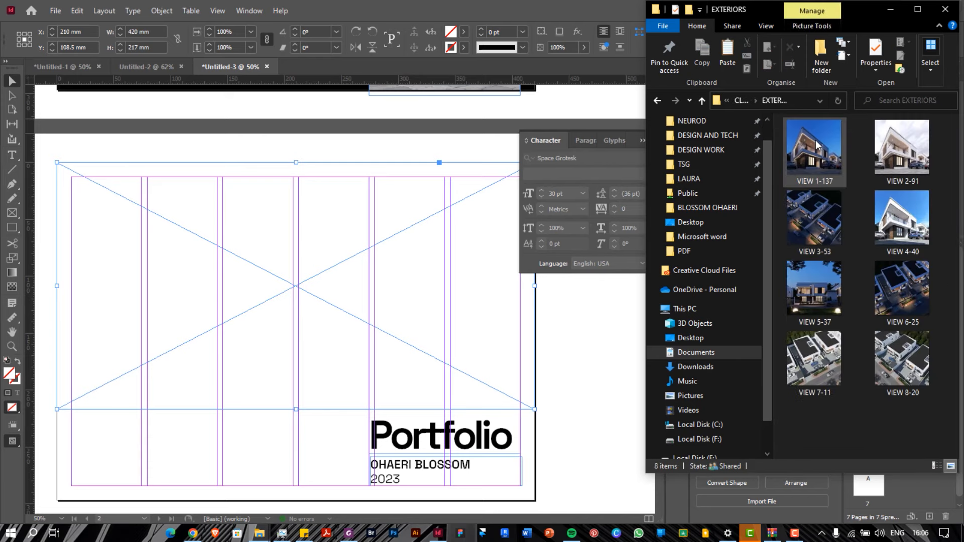
{"action": "left_click", "coordinate": [748, 100]}
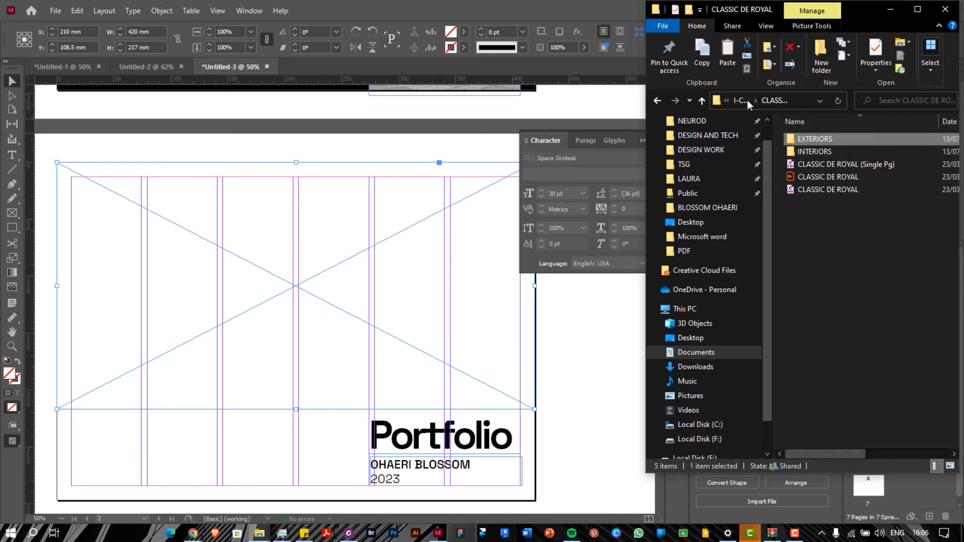
{"action": "left_click", "coordinate": [746, 101]}
Drag VIEW 5-46 from AVALON DE ROYAL into the picture frame and close Explorer
{"action": "double_click", "coordinate": [827, 170]}
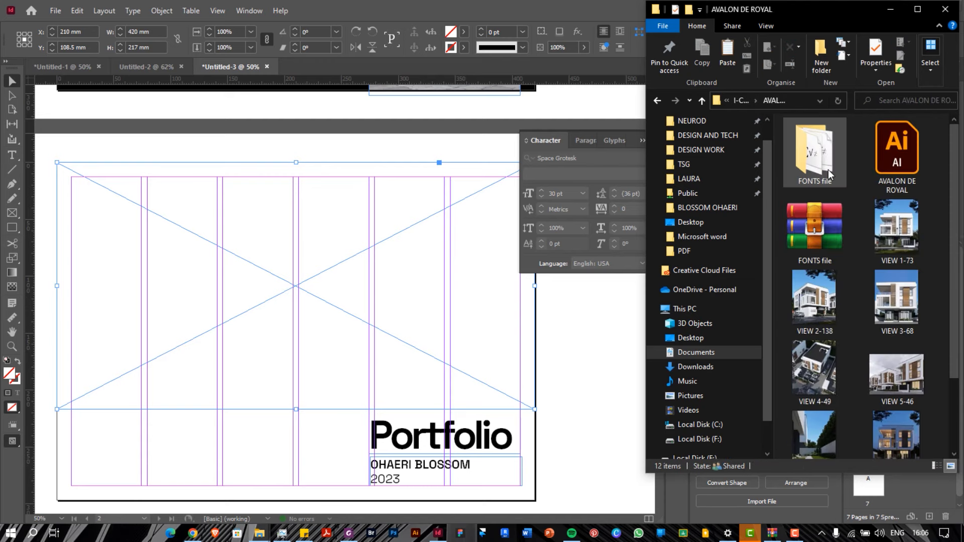
{"action": "scroll", "coordinate": [855, 213], "scroll_direction": "down", "scroll_amount": 2}
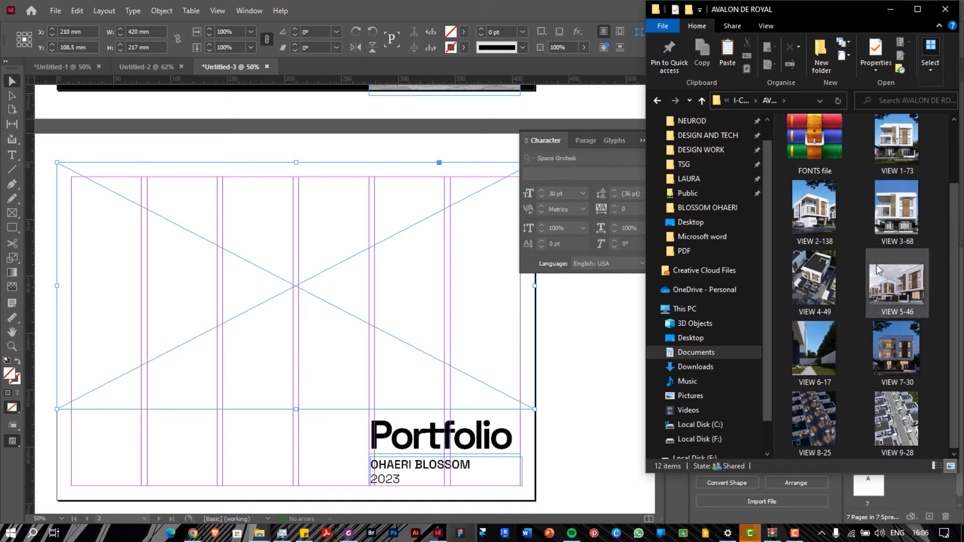
{"action": "left_click_drag", "start_coordinate": [887, 281], "coordinate": [229, 304]}
{"action": "left_click", "coordinate": [256, 295]}
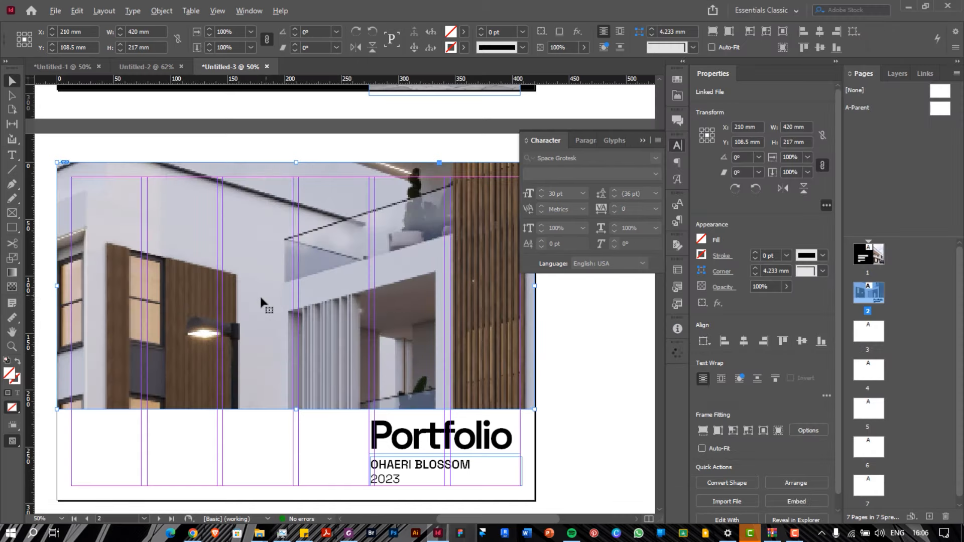
Shrink the placed render from its top and bottom edges inside the frame
{"action": "scroll", "coordinate": [260, 298], "scroll_direction": "down", "scroll_amount": 1}
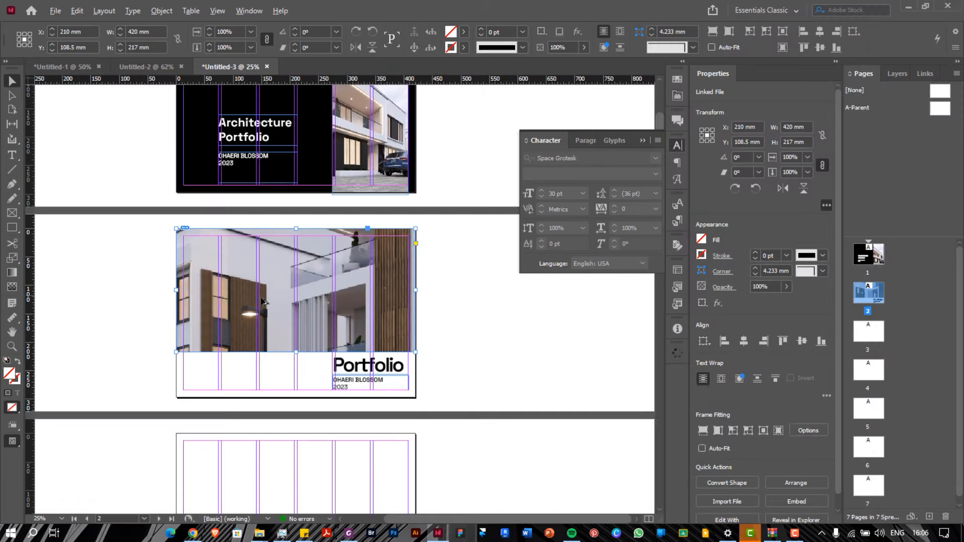
{"action": "left_click", "coordinate": [290, 284]}
{"action": "scroll", "coordinate": [290, 283], "scroll_direction": "down", "scroll_amount": 1}
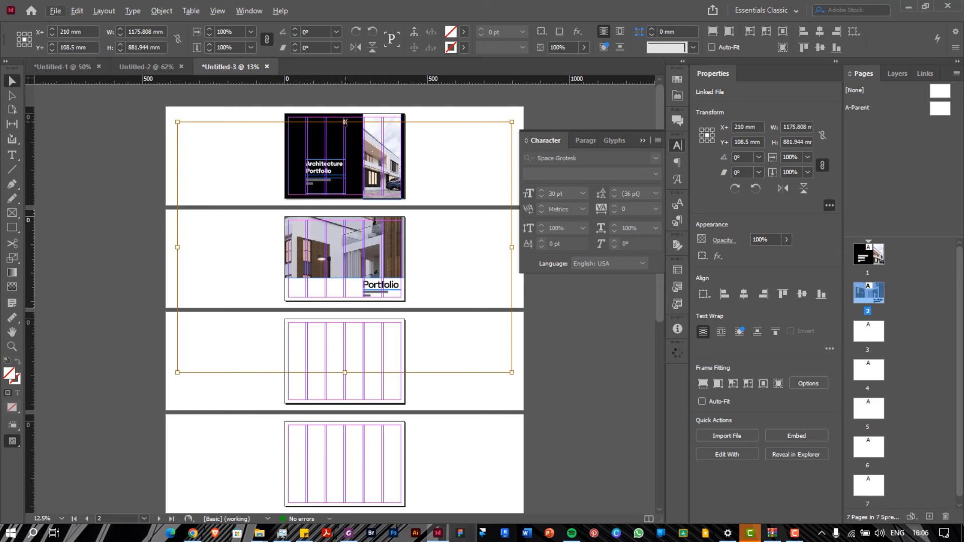
{"action": "left_click_drag", "start_coordinate": [345, 122], "coordinate": [348, 216]}
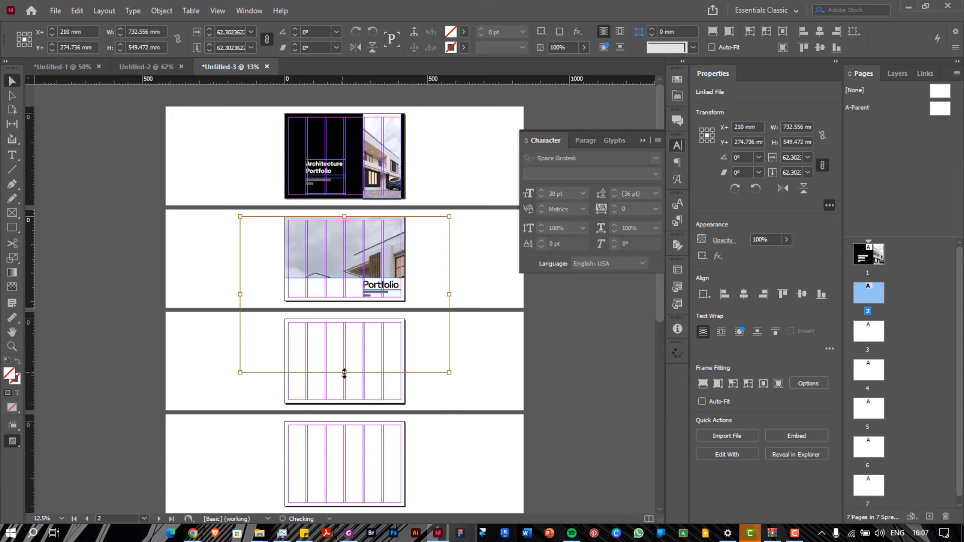
{"action": "left_click_drag", "start_coordinate": [344, 372], "coordinate": [341, 308]}
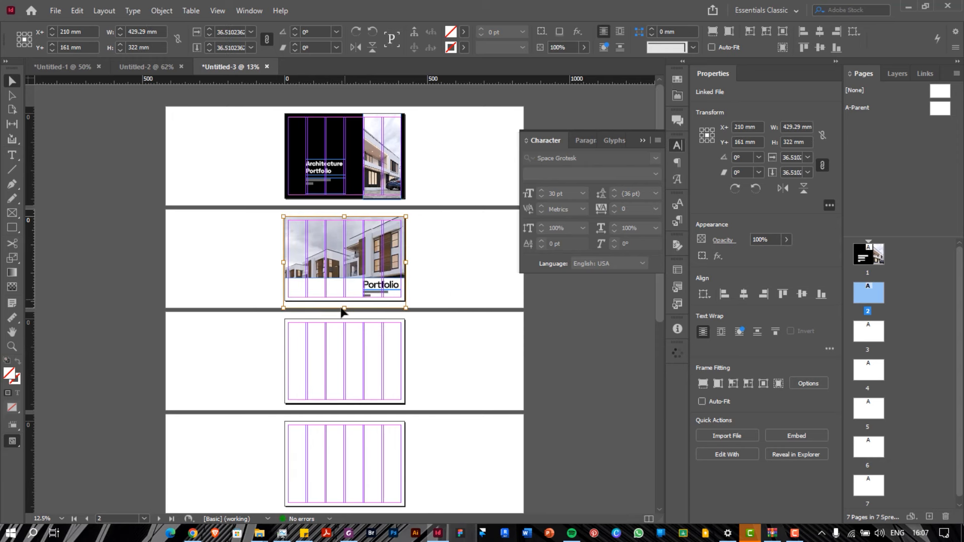
Slide the render up inside the frame to reveal the buildings down to street level
{"action": "key", "text": "ctrl+5"}
{"action": "key", "text": "ctrl+minus"}
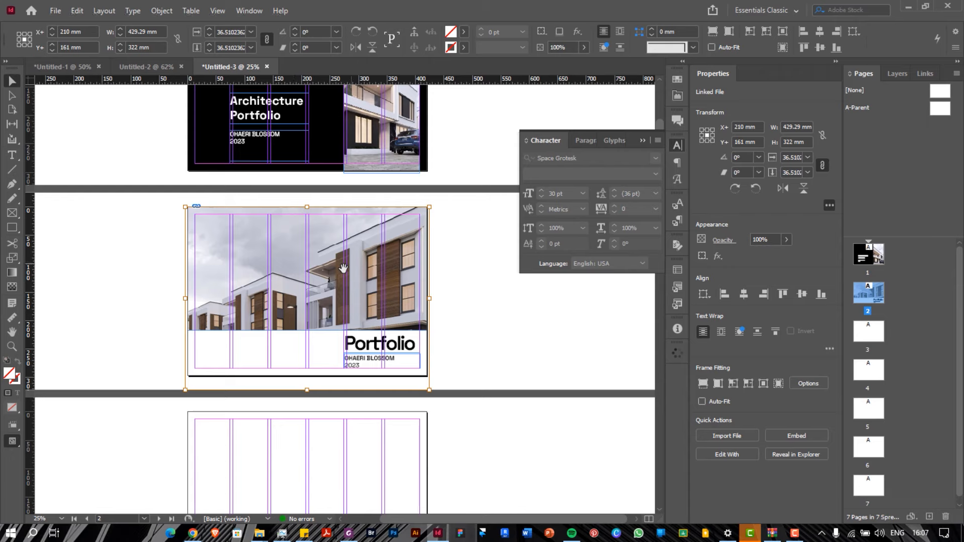
{"action": "key", "text": "ctrl+equal"}
{"action": "key", "text": "ctrl+minus"}
{"action": "left_click_drag", "start_coordinate": [280, 269], "coordinate": [280, 252]}
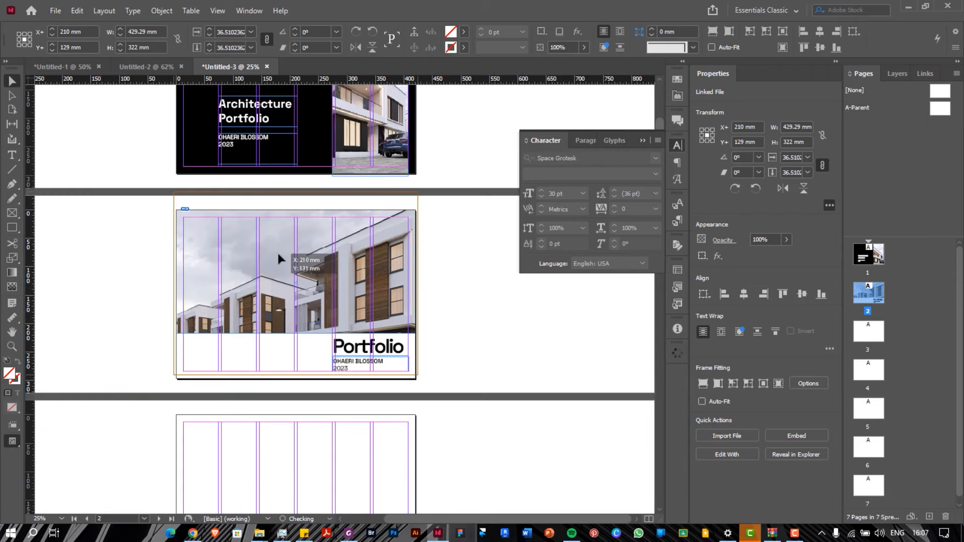
{"action": "mouse_move", "coordinate": [281, 286]}
{"action": "left_mouse_down"}
{"action": "mouse_move", "coordinate": [283, 259]}
{"action": "mouse_move", "coordinate": [288, 277]}
{"action": "left_mouse_up"}
{"action": "left_click", "coordinate": [468, 289]}
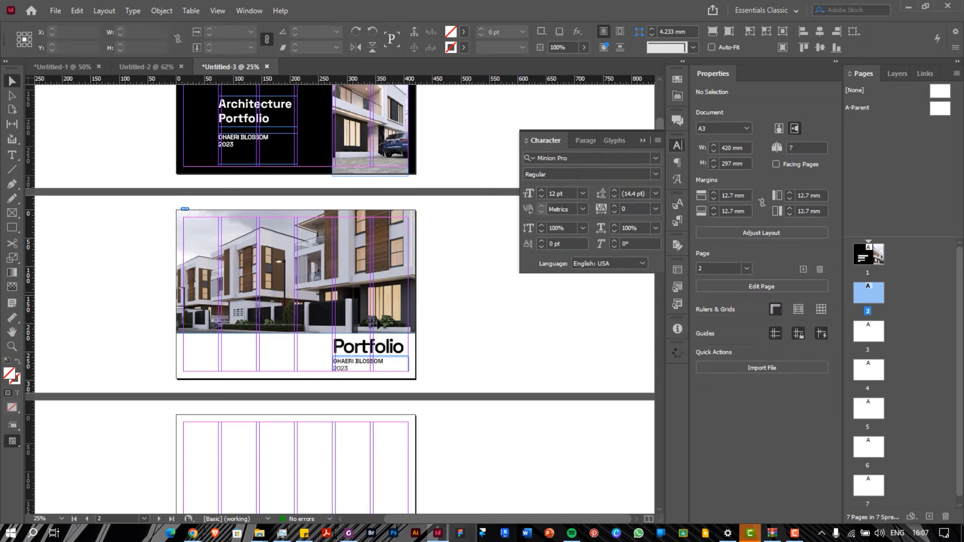
{"action": "scroll", "coordinate": [295, 339], "scroll_direction": "up", "scroll_amount": 2}
{"action": "scroll", "coordinate": [296, 339], "scroll_direction": "down", "scroll_amount": 2}
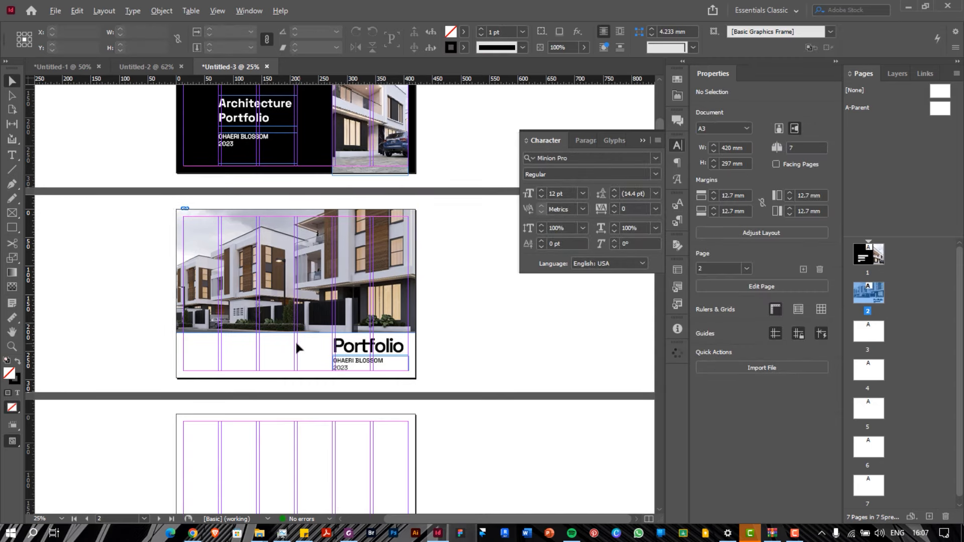
{"action": "scroll", "coordinate": [296, 339], "scroll_direction": "up", "scroll_amount": 2}
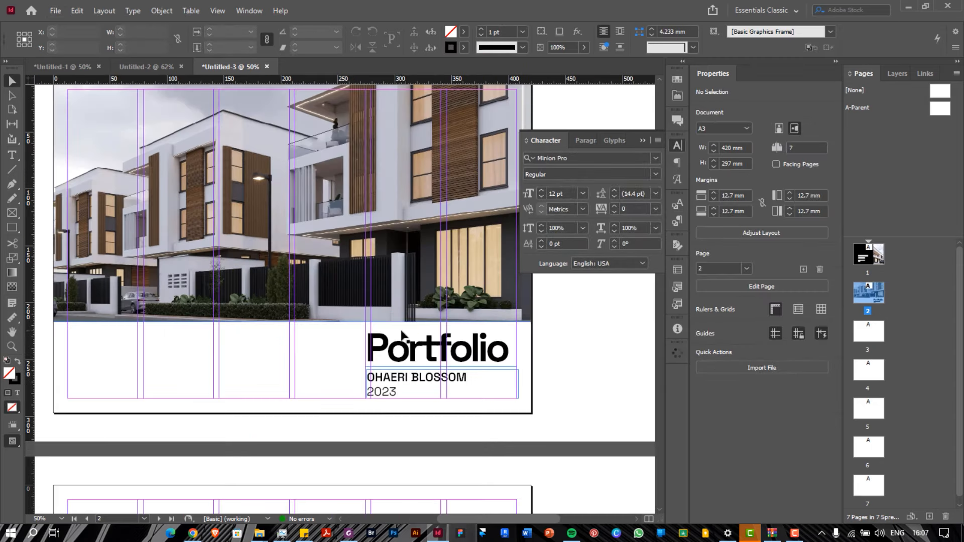
{"action": "left_click", "coordinate": [401, 350]}
{"action": "left_click_drag", "start_coordinate": [400, 350], "coordinate": [396, 284]}
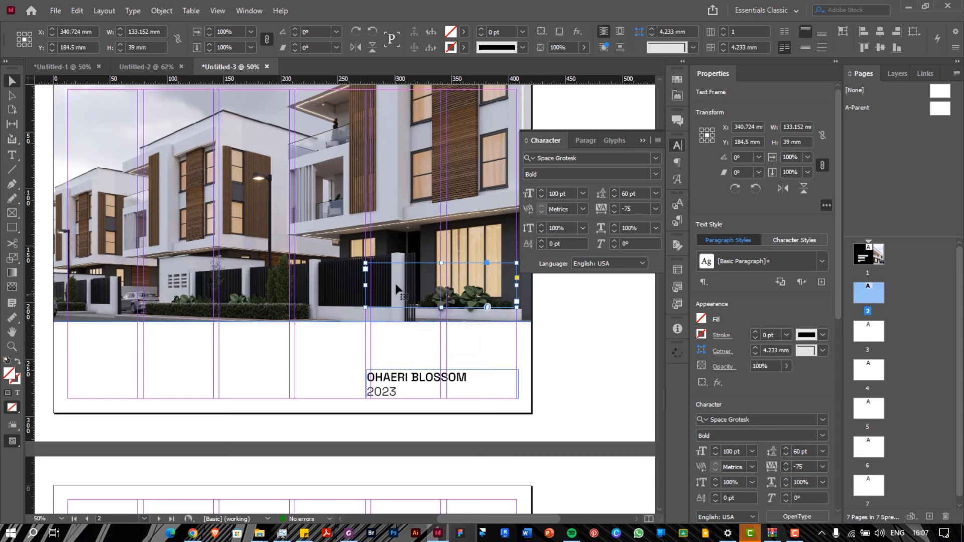
{"action": "key", "text": "ctrl+z"}
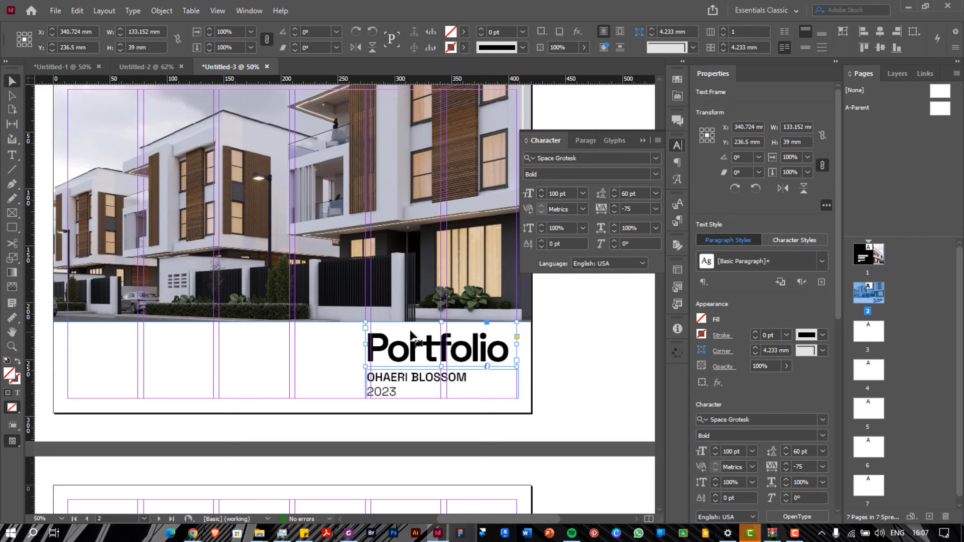
{"action": "scroll", "coordinate": [411, 336], "scroll_direction": "up", "scroll_amount": 3}
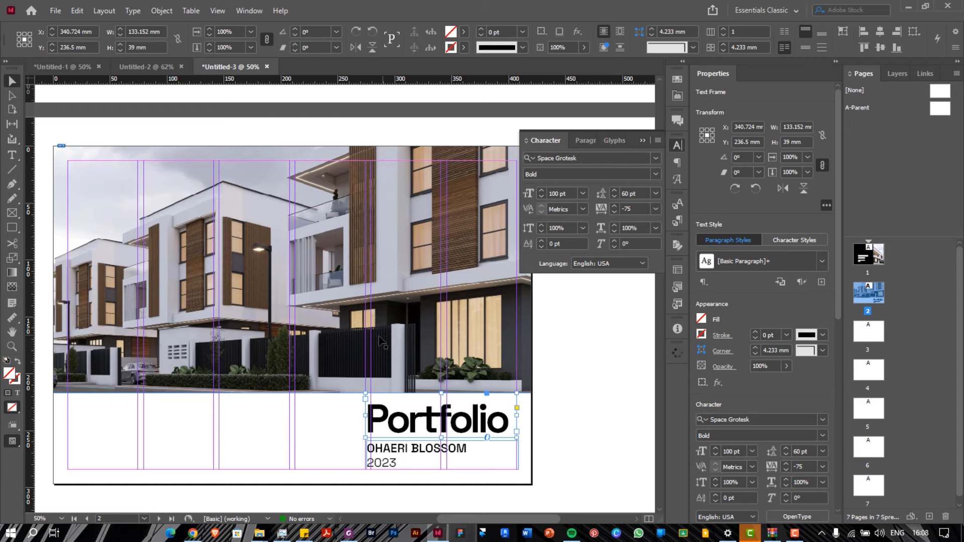
{"action": "scroll", "coordinate": [381, 343], "scroll_direction": "up", "scroll_amount": 2}
Raise the photo frame's bottom edge so it measures 420 × 214 mm
{"action": "left_click", "coordinate": [336, 361]}
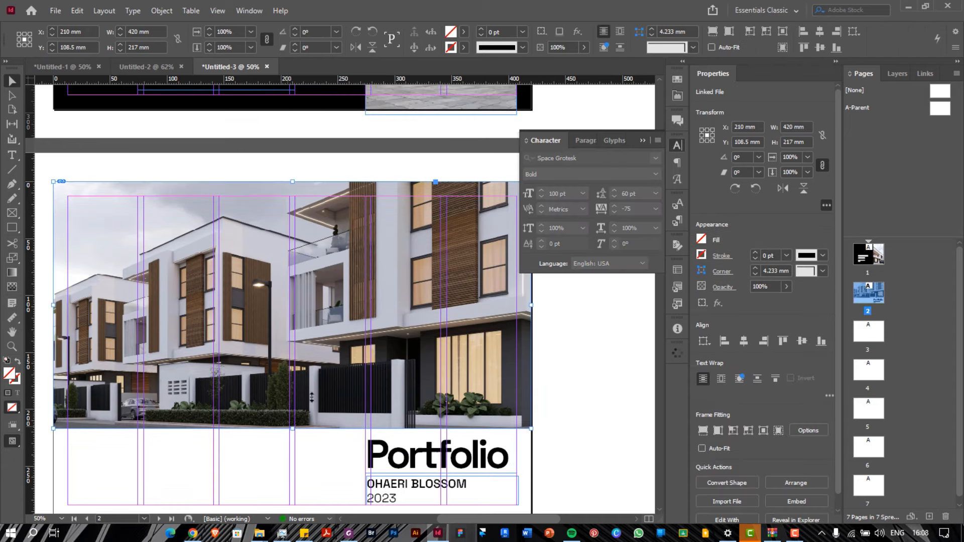
{"action": "left_click_drag", "start_coordinate": [294, 430], "coordinate": [293, 426]}
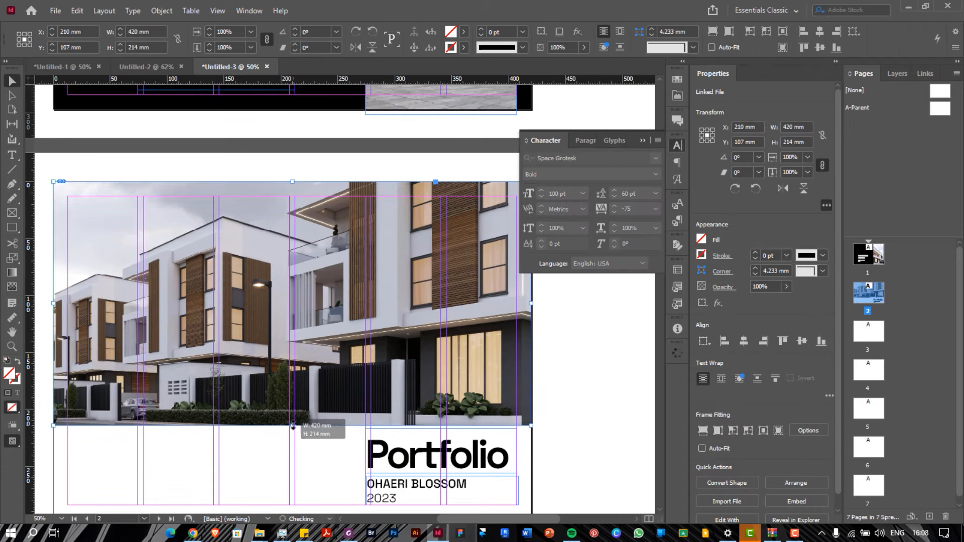
{"action": "scroll", "coordinate": [307, 377], "scroll_direction": "down", "scroll_amount": 2}
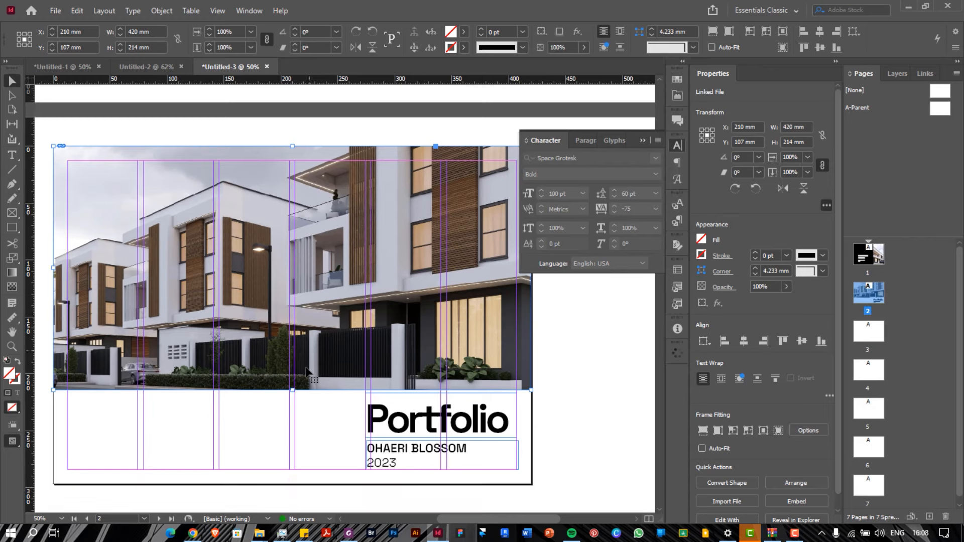
Preview the page in Presentation screen mode, then exit with Esc
{"action": "left_click", "coordinate": [217, 11]}
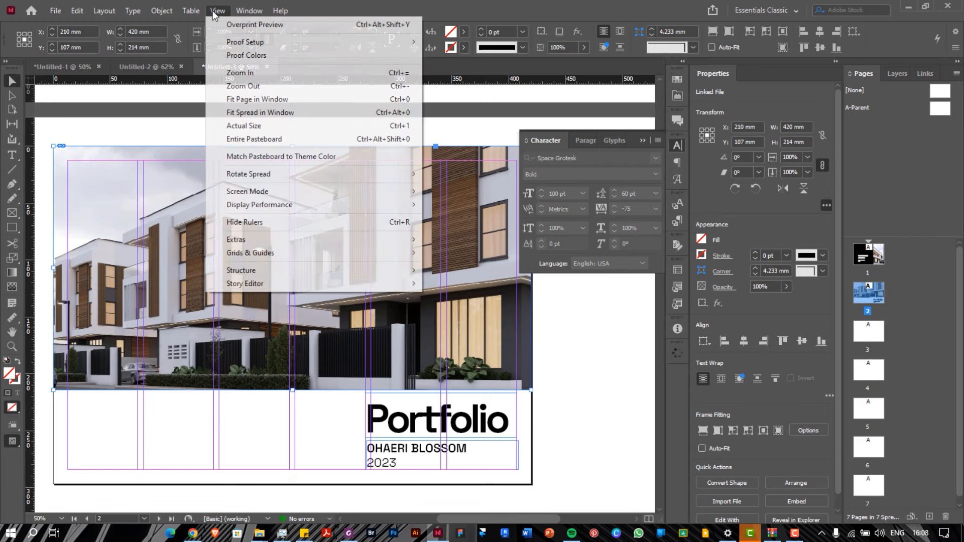
{"action": "mouse_move", "coordinate": [328, 197]}
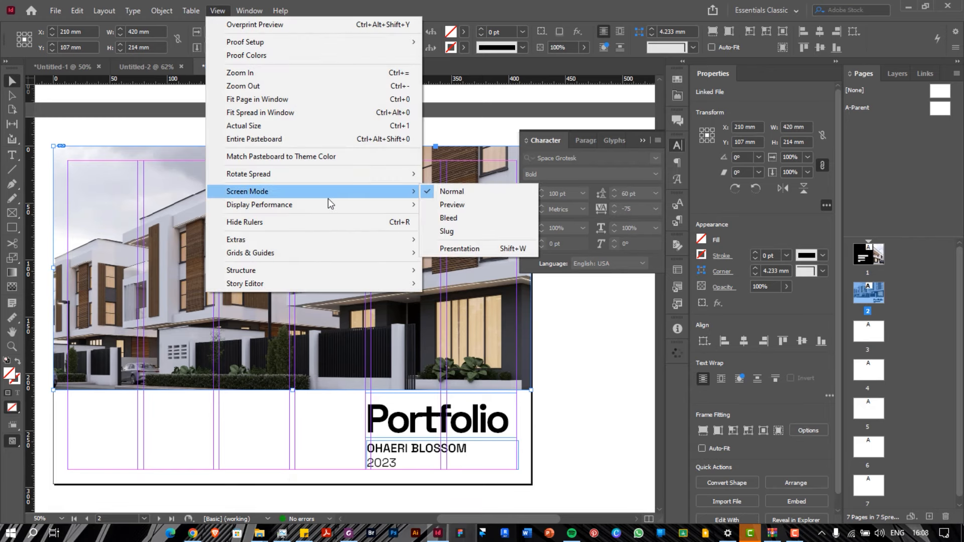
{"action": "left_click", "coordinate": [460, 248]}
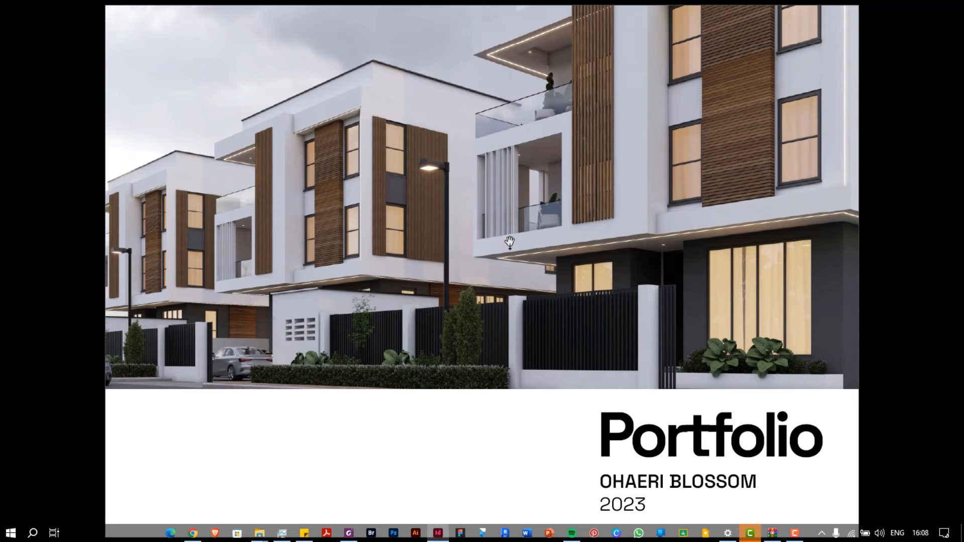
{"action": "key", "text": "Escape"}
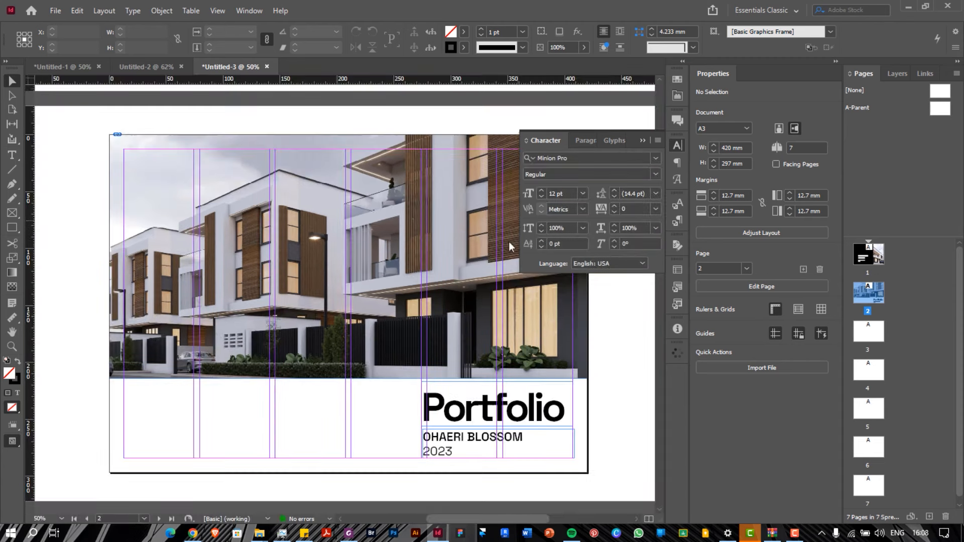
Pull the photo frame's left, top and right edges in to the page margins
{"action": "left_click", "coordinate": [131, 274]}
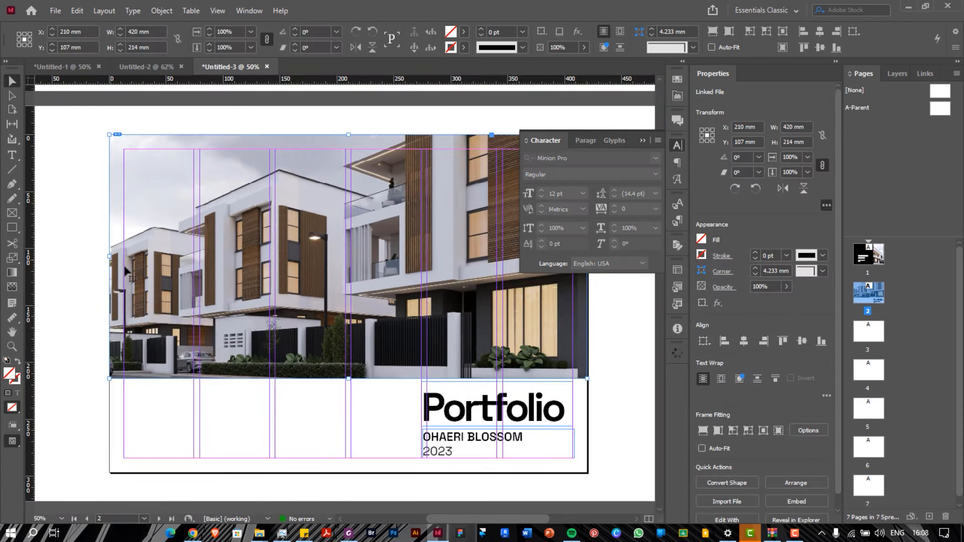
{"action": "left_click_drag", "start_coordinate": [110, 256], "coordinate": [124, 261]}
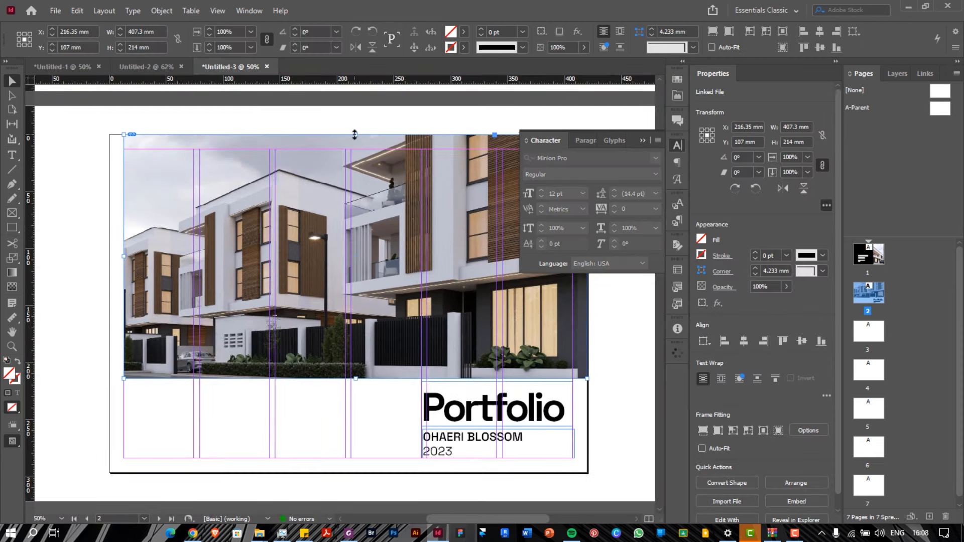
{"action": "left_click_drag", "start_coordinate": [355, 134], "coordinate": [355, 149]}
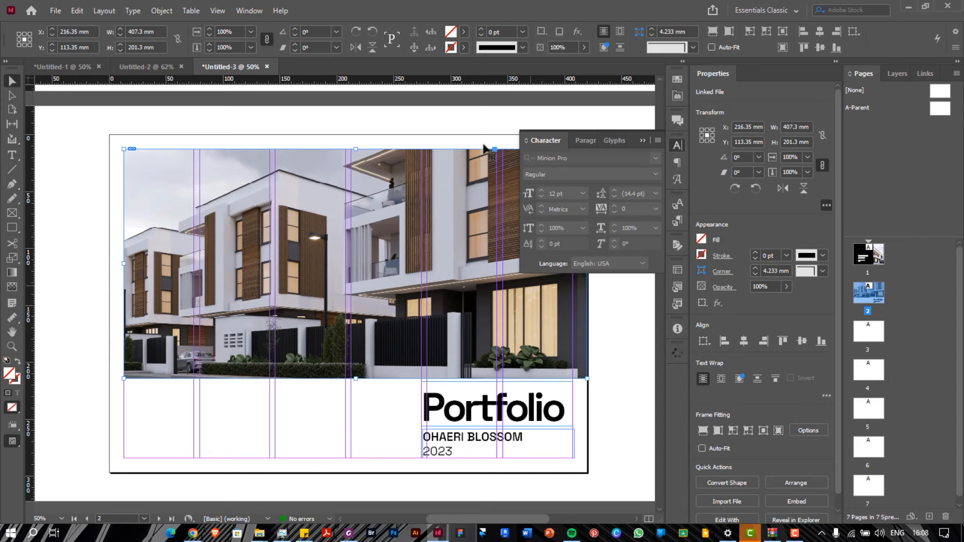
{"action": "left_click", "coordinate": [643, 140]}
{"action": "left_click_drag", "start_coordinate": [588, 264], "coordinate": [573, 265]}
{"action": "left_click_drag", "start_coordinate": [121, 264], "coordinate": [124, 264]}
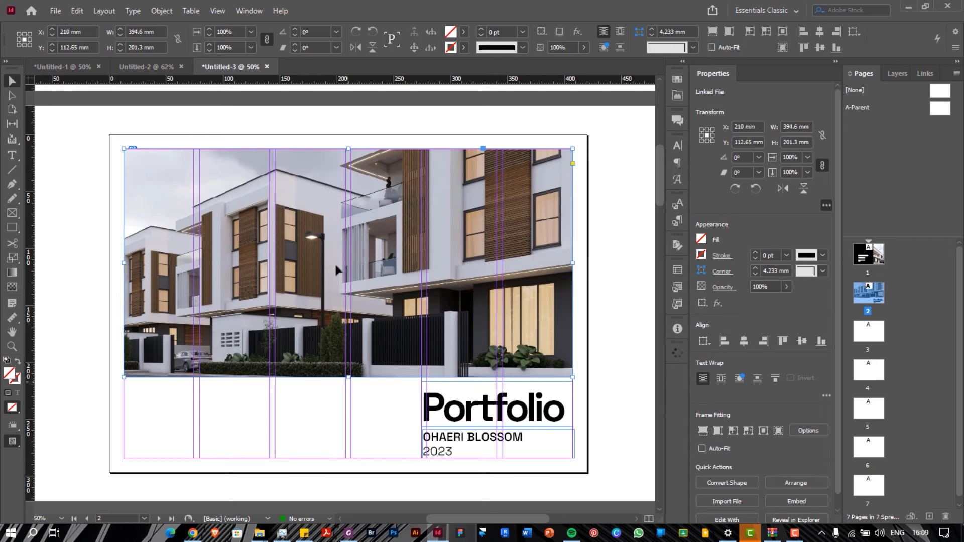
Scale the building image down to the frame width, 396.011 × 297.038 mm
{"action": "left_click", "coordinate": [348, 264]}
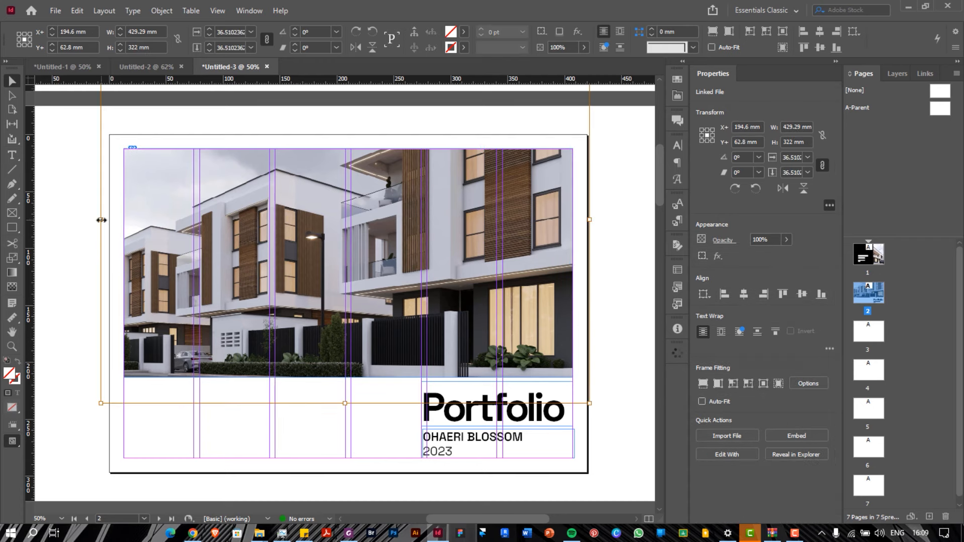
{"action": "left_click_drag", "start_coordinate": [101, 220], "coordinate": [122, 221]}
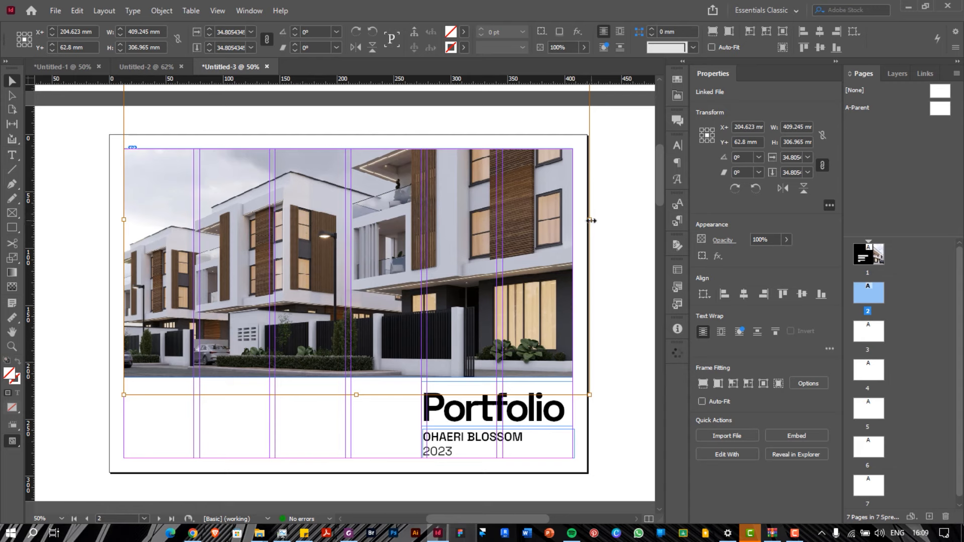
{"action": "left_click_drag", "start_coordinate": [592, 220], "coordinate": [574, 216]}
Nudge the photo in its frame, view page 2 in Preview screen mode, then scroll to page 3
{"action": "left_click_drag", "start_coordinate": [308, 266], "coordinate": [306, 270]}
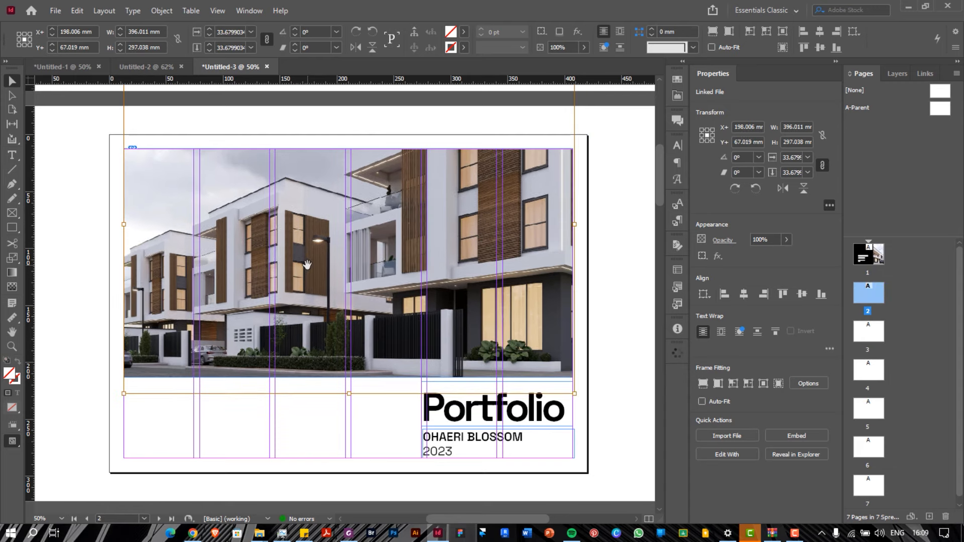
{"action": "left_click", "coordinate": [293, 429]}
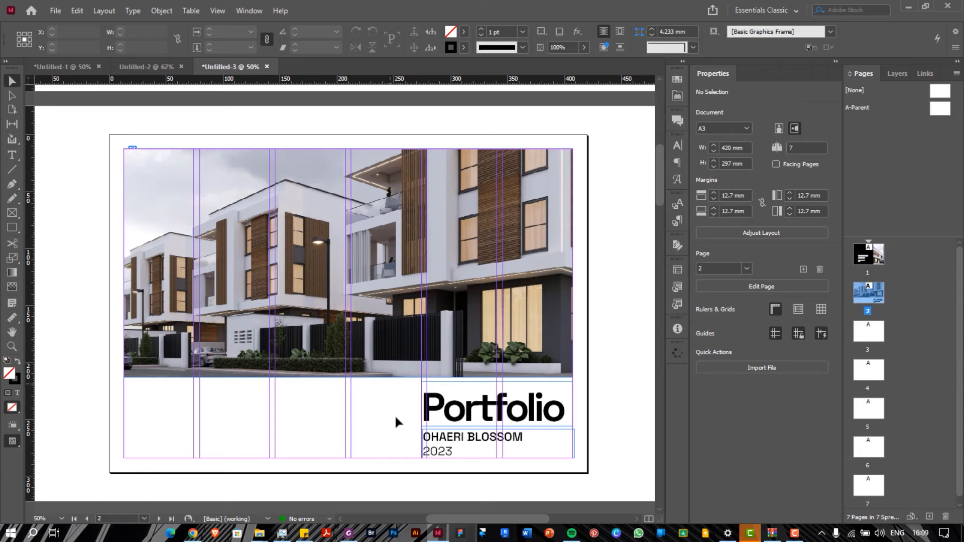
{"action": "left_click", "coordinate": [218, 10]}
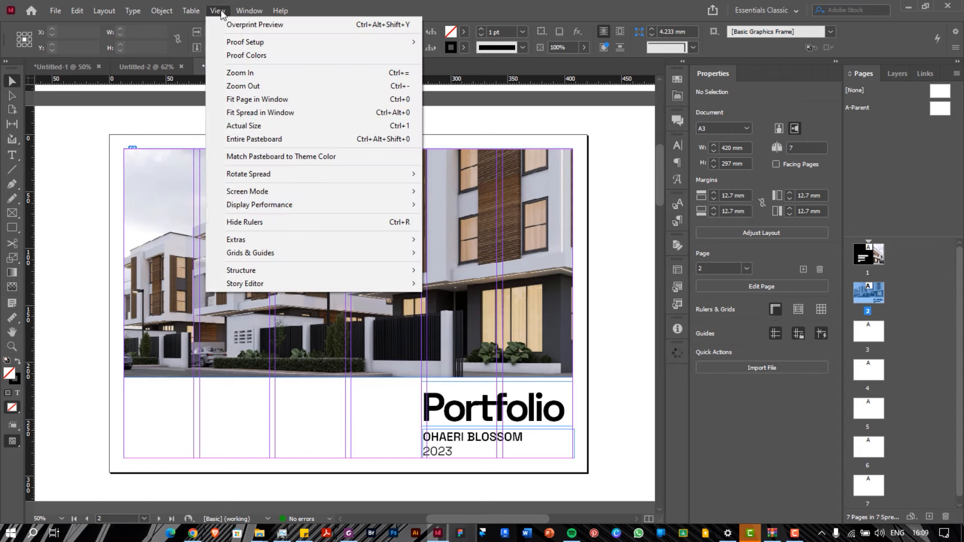
{"action": "mouse_move", "coordinate": [412, 191]}
{"action": "left_click", "coordinate": [445, 205]}
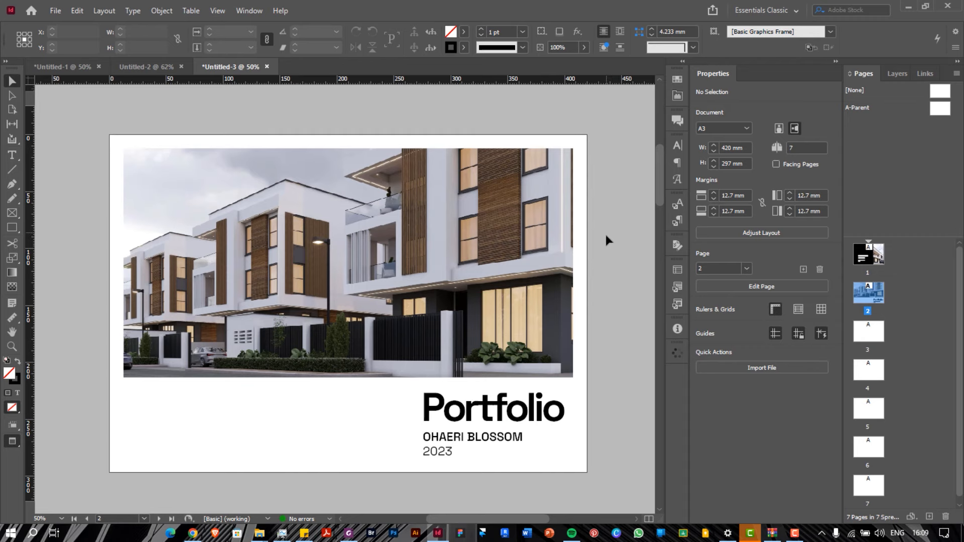
{"action": "scroll", "coordinate": [605, 234], "scroll_direction": "down", "scroll_amount": 8}
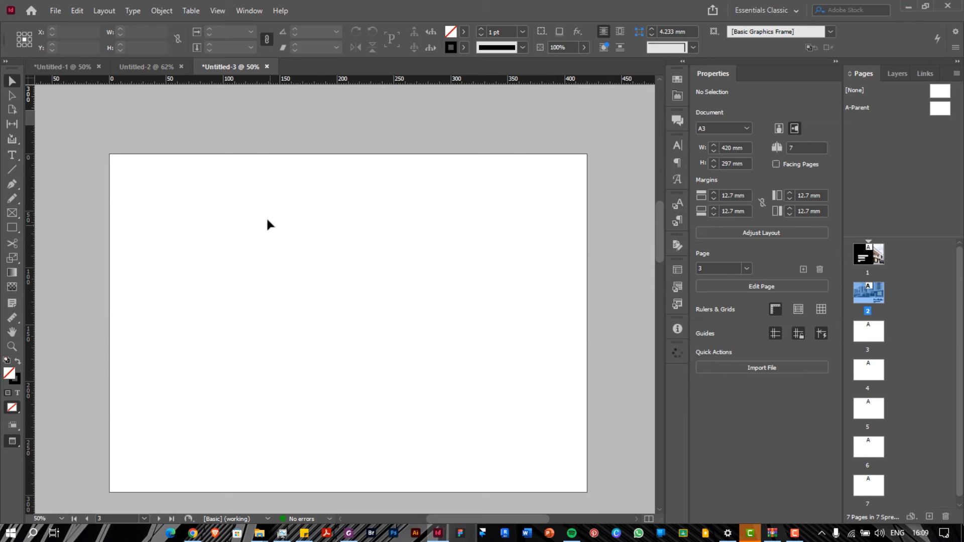
Return to Normal screen mode so guides and frame edges show again
{"action": "left_click", "coordinate": [218, 11]}
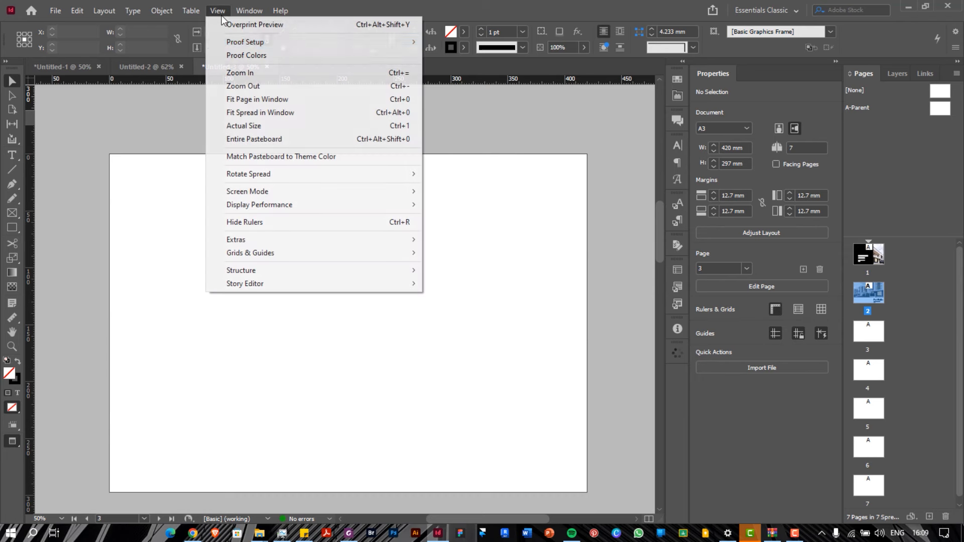
{"action": "mouse_move", "coordinate": [409, 192]}
{"action": "left_click", "coordinate": [447, 191]}
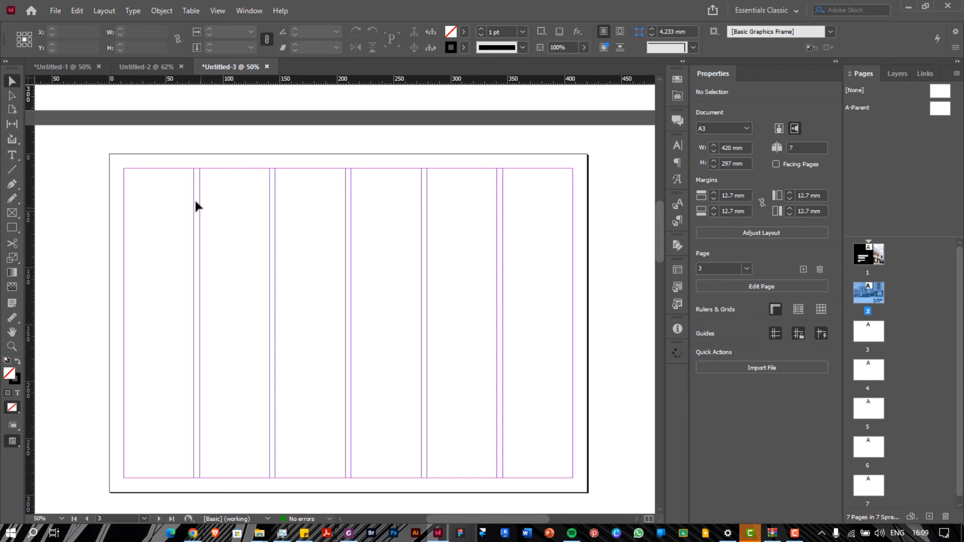
Draw a 71.6 × 78.25 mm empty image frame in page 3's second column near the top
{"action": "left_click", "coordinate": [16, 213]}
{"action": "left_click_drag", "start_coordinate": [194, 200], "coordinate": [276, 289]}
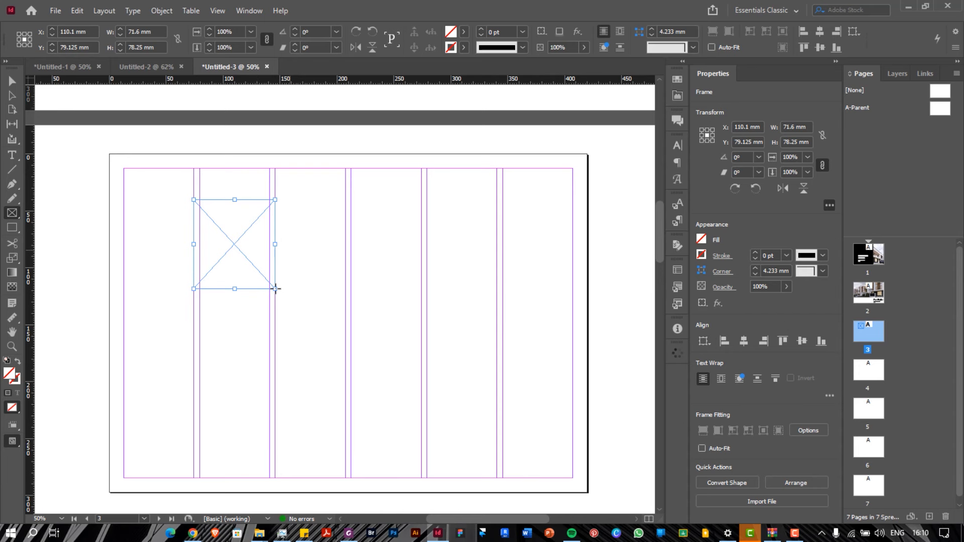
{"action": "left_click", "coordinate": [11, 82]}
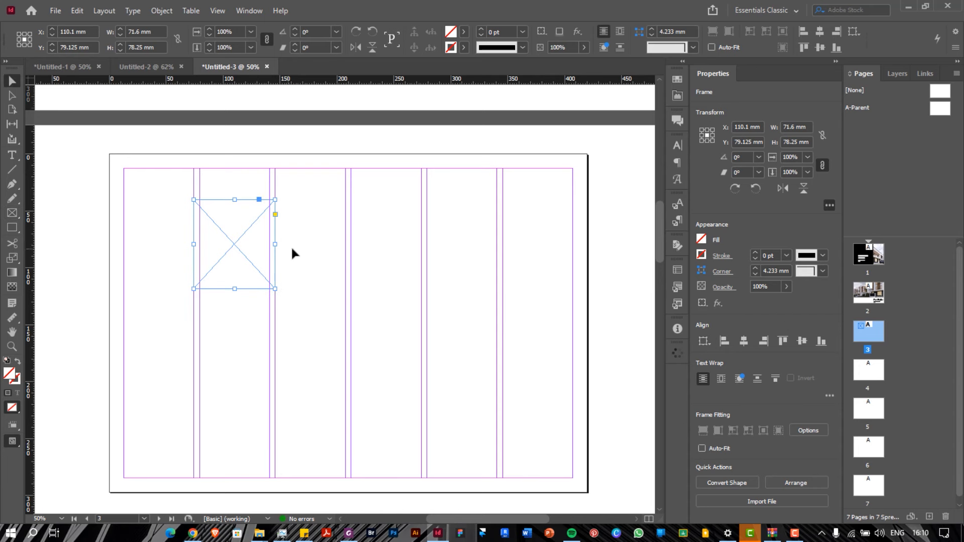
{"action": "scroll", "coordinate": [290, 245], "scroll_direction": "up", "scroll_amount": 1}
{"action": "scroll", "coordinate": [183, 209], "scroll_direction": "down", "scroll_amount": 1}
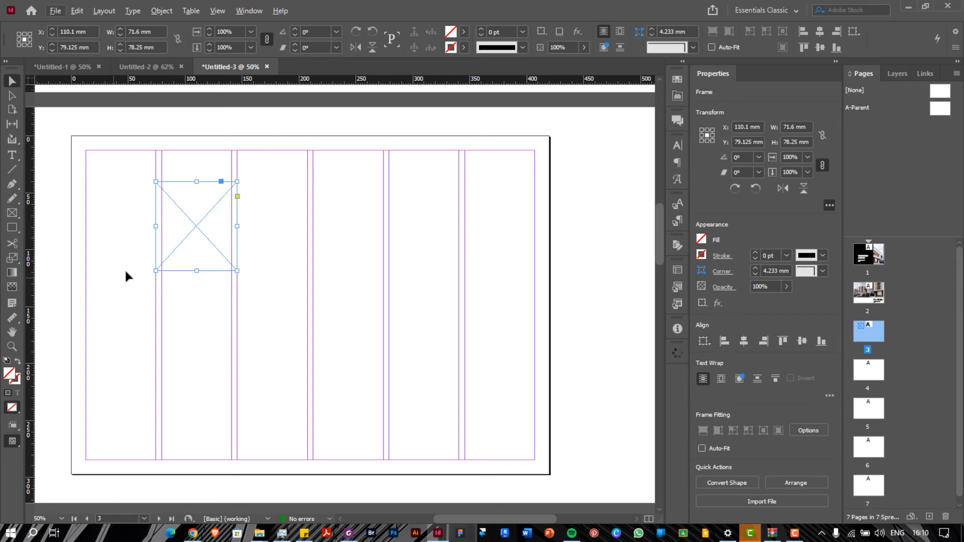
{"action": "scroll", "coordinate": [173, 284], "scroll_direction": "up", "scroll_amount": 1}
{"action": "scroll", "coordinate": [173, 284], "scroll_direction": "down", "scroll_amount": 1}
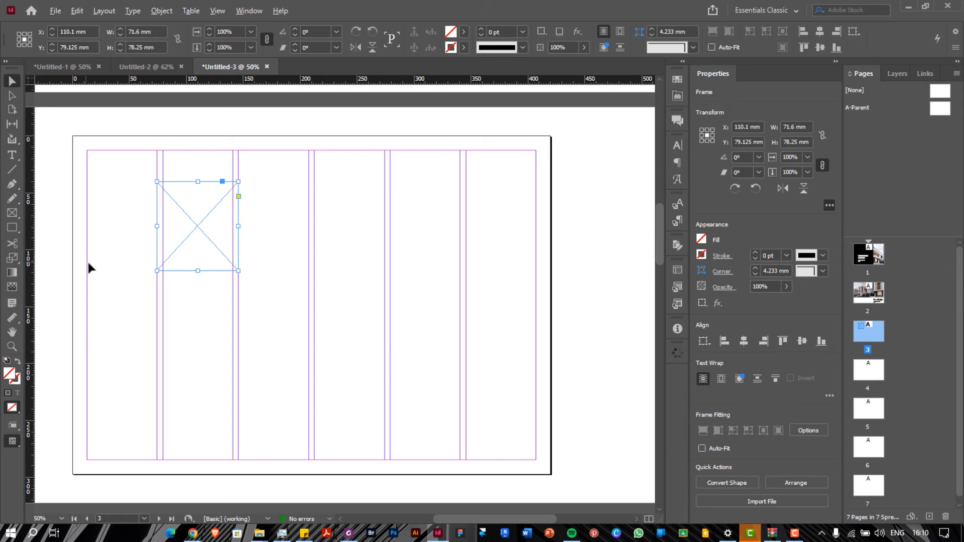
{"action": "scroll", "coordinate": [90, 268], "scroll_direction": "up", "scroll_amount": 1}
{"action": "scroll", "coordinate": [89, 265], "scroll_direction": "down", "scroll_amount": 1}
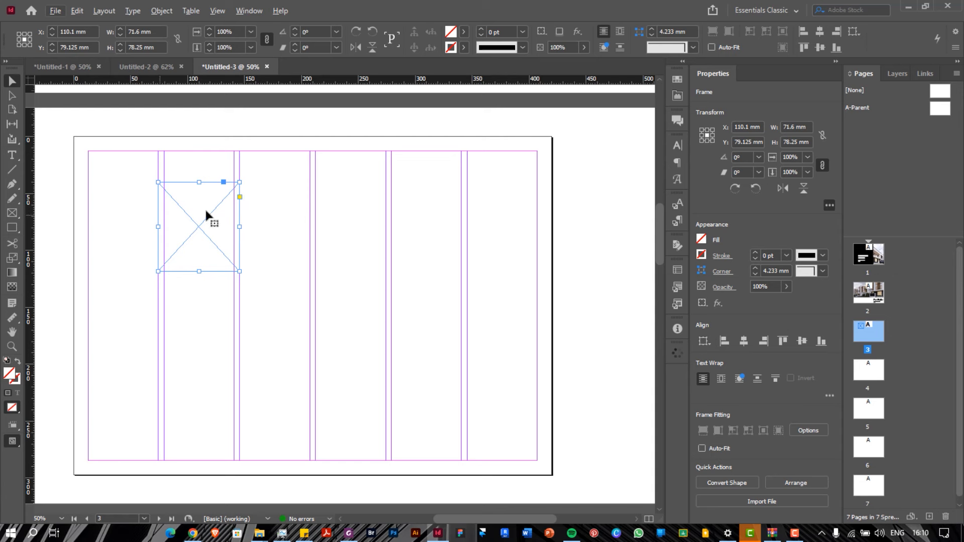
{"action": "left_click_drag", "start_coordinate": [203, 210], "coordinate": [203, 216]}
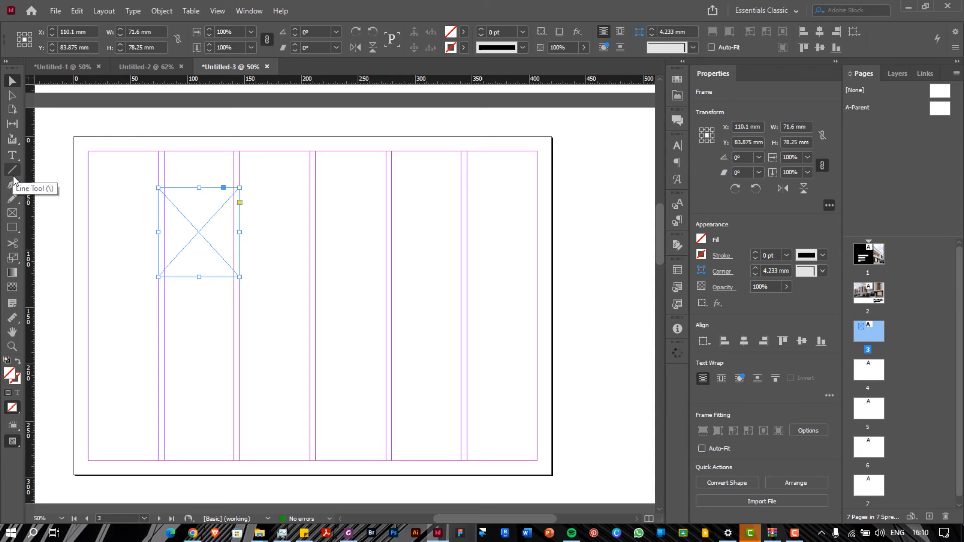
{"action": "left_click", "coordinate": [14, 218]}
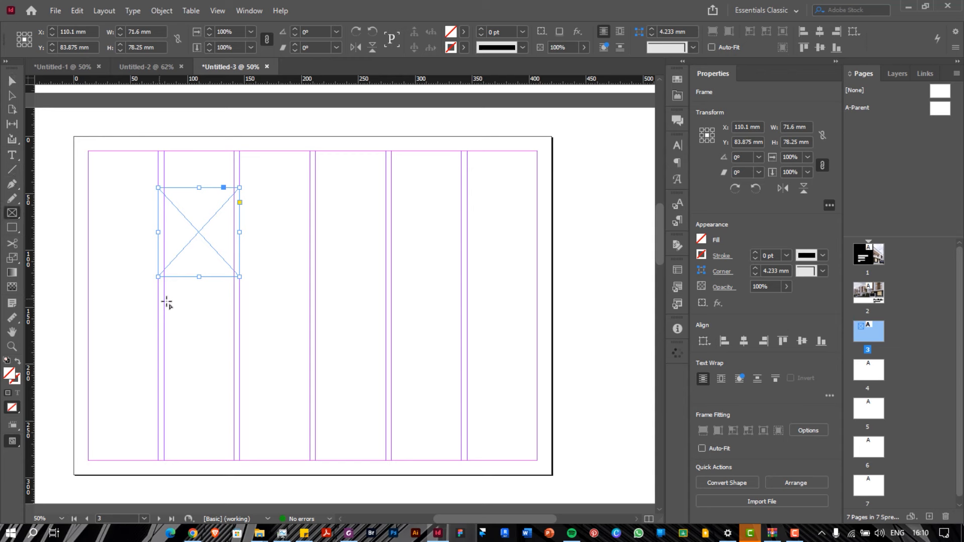
{"action": "left_click", "coordinate": [12, 155]}
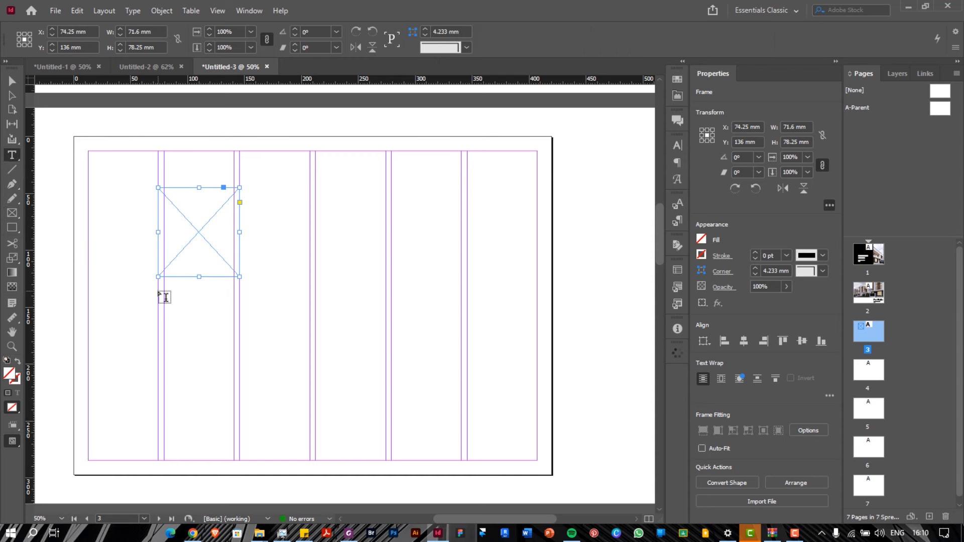
Draw a 138.2 × 59.5 mm text frame below the image frame with 14 pt Space Grotesk Regular placeholder text
{"action": "mouse_move", "coordinate": [158, 291]}
{"action": "left_mouse_down"}
{"action": "mouse_move", "coordinate": [262, 336]}
{"action": "mouse_move", "coordinate": [316, 373]}
{"action": "left_mouse_up"}
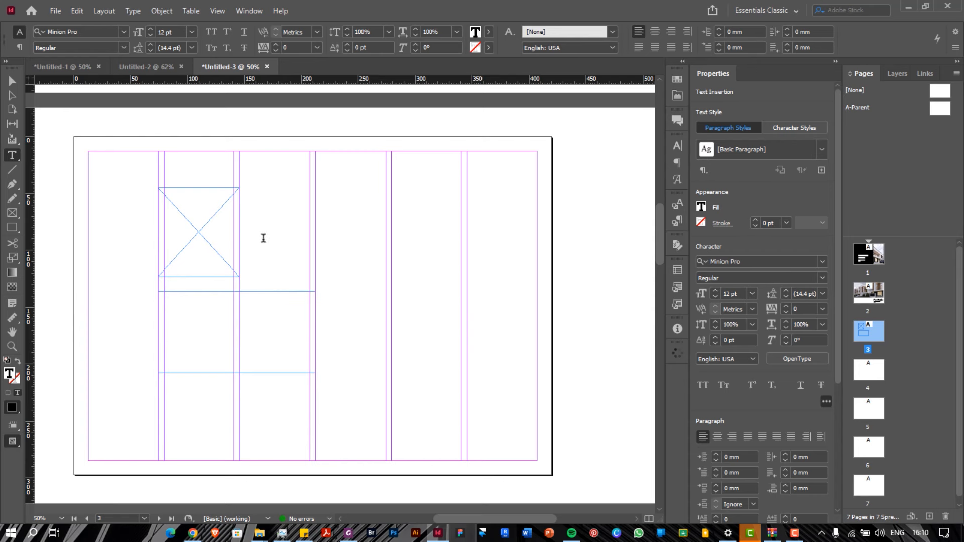
{"action": "left_click", "coordinate": [96, 31]}
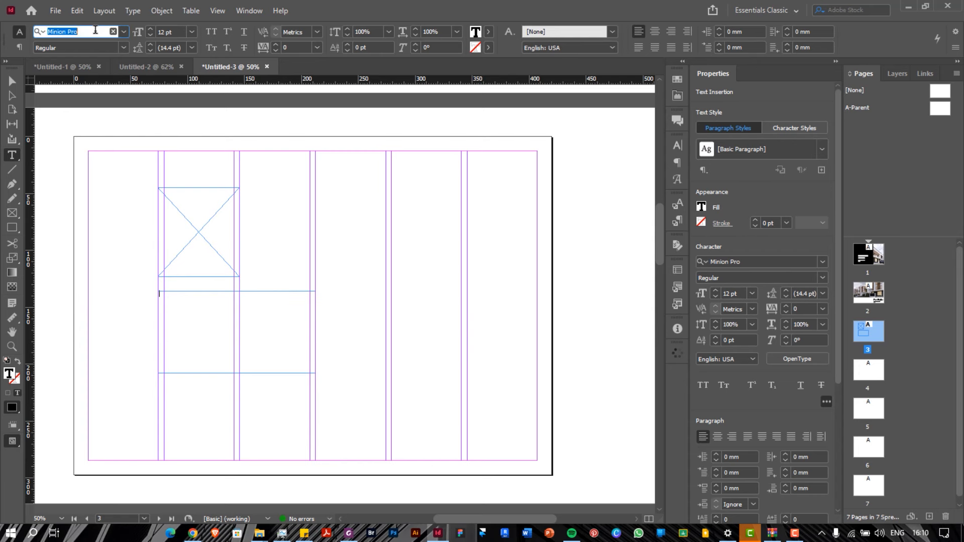
{"action": "type", "text": "spa"}
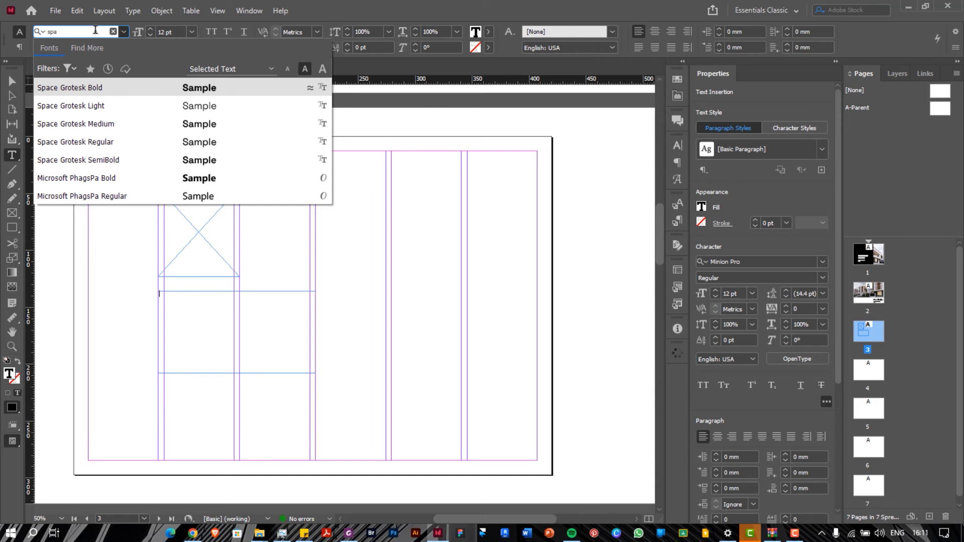
{"action": "left_click", "coordinate": [111, 142]}
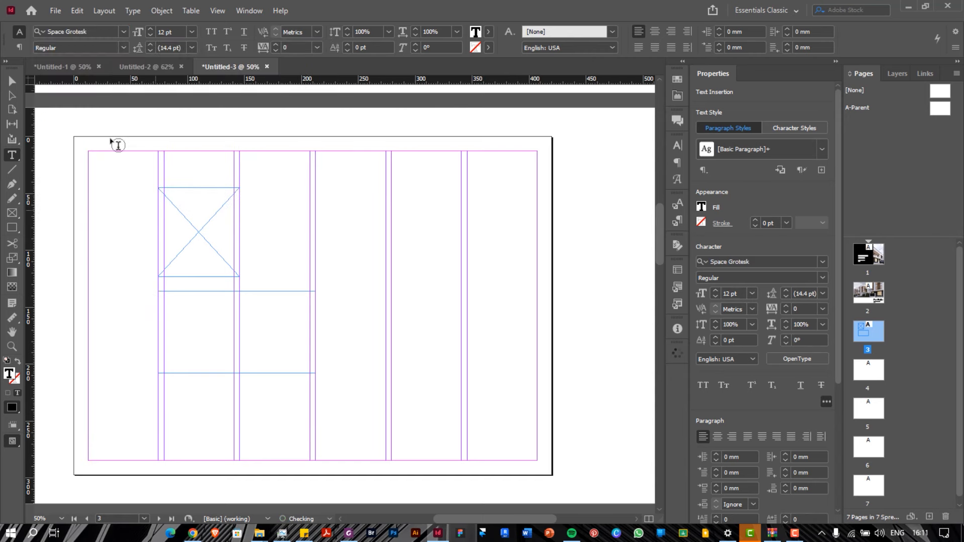
{"action": "left_click", "coordinate": [134, 11]}
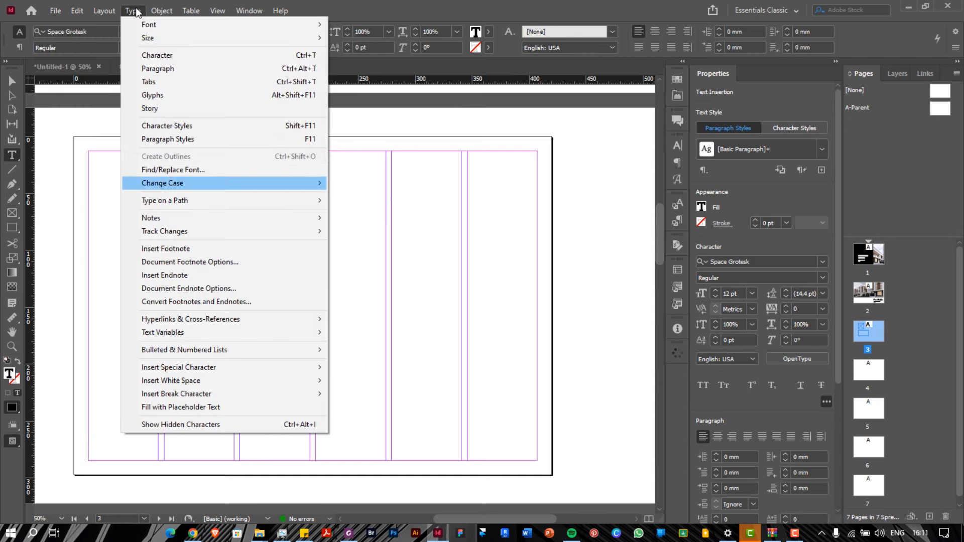
{"action": "left_click", "coordinate": [237, 407]}
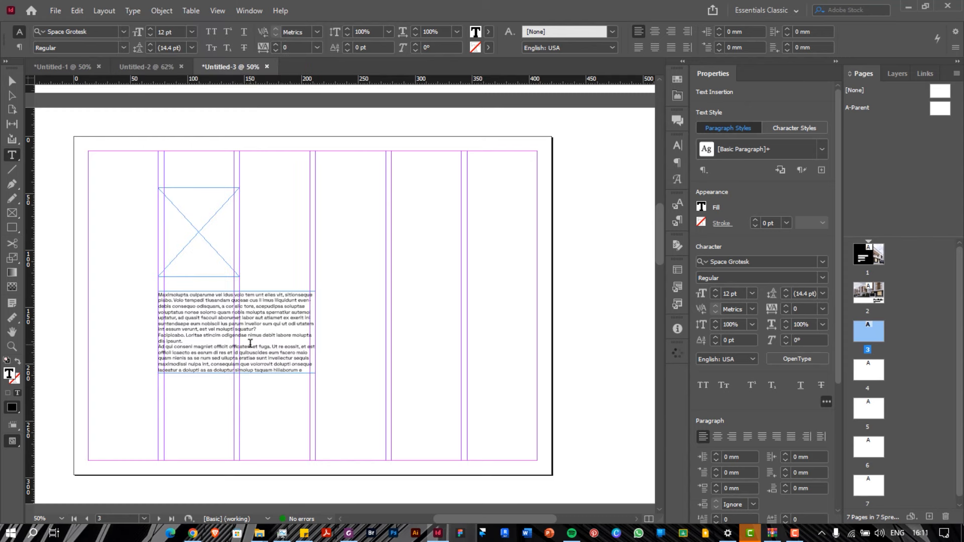
{"action": "key", "text": "ctrl+a"}
{"action": "left_click", "coordinate": [752, 293]}
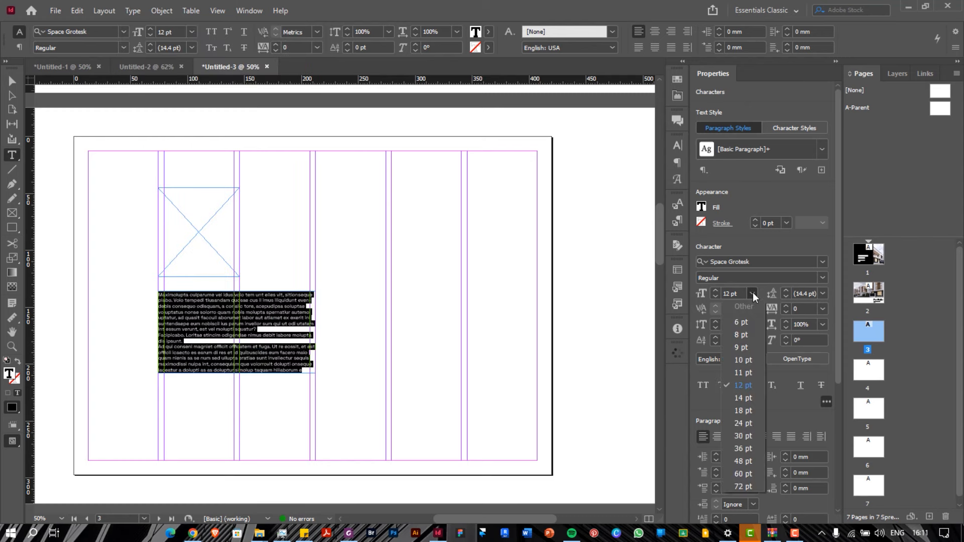
{"action": "left_click", "coordinate": [746, 398]}
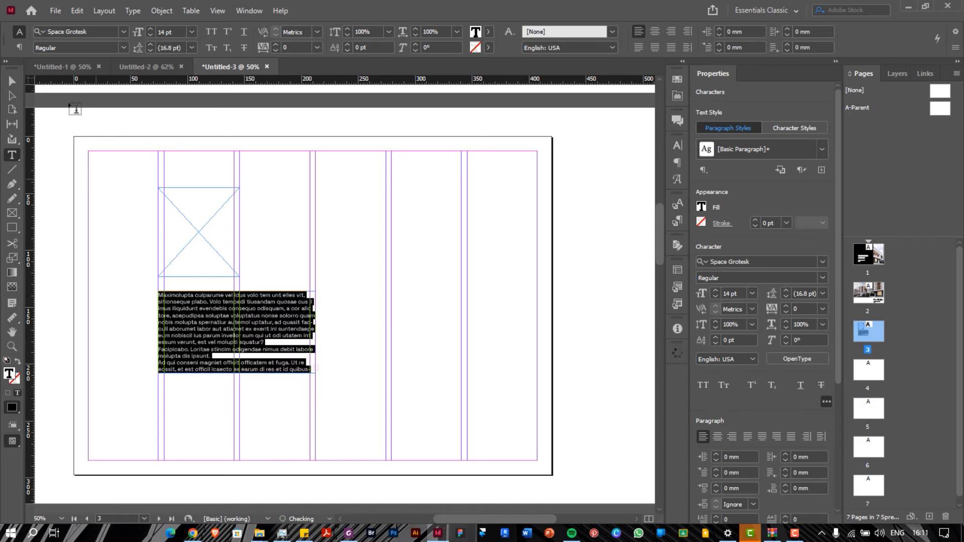
{"action": "left_click", "coordinate": [10, 80]}
{"action": "left_click", "coordinate": [236, 302]}
Narrow the body text frame to 128.2 mm and the image frame to the column edge
{"action": "left_click_drag", "start_coordinate": [238, 295], "coordinate": [239, 307]}
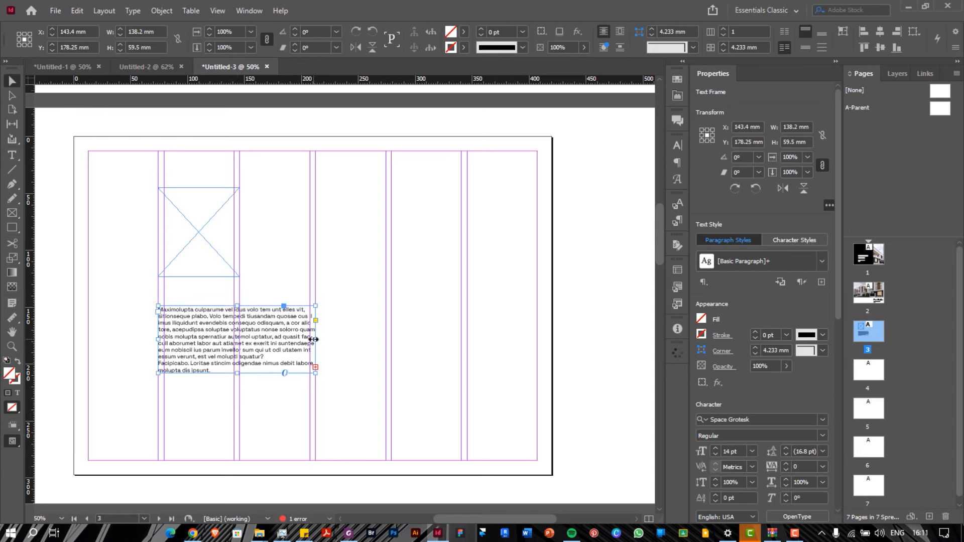
{"action": "left_click_drag", "start_coordinate": [314, 338], "coordinate": [310, 339]}
{"action": "left_click_drag", "start_coordinate": [159, 341], "coordinate": [165, 341]}
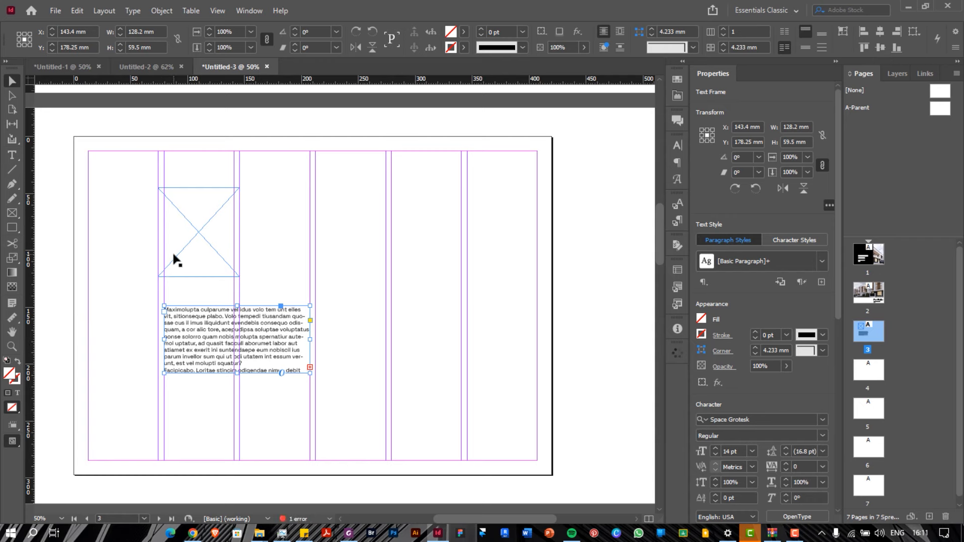
{"action": "left_click", "coordinate": [161, 230]}
{"action": "left_click_drag", "start_coordinate": [160, 232], "coordinate": [164, 207]}
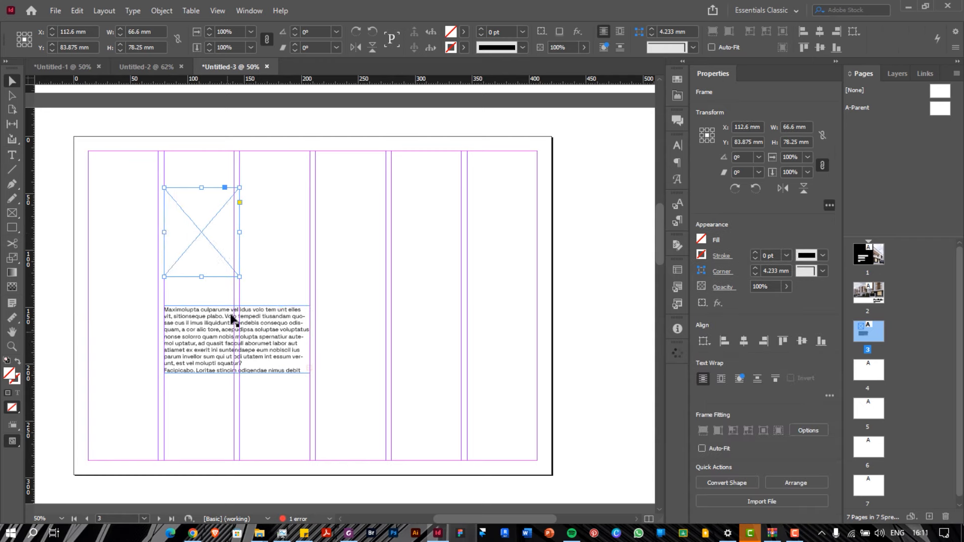
Draw a new text frame for a heading beside the body text
{"action": "left_click", "coordinate": [218, 326]}
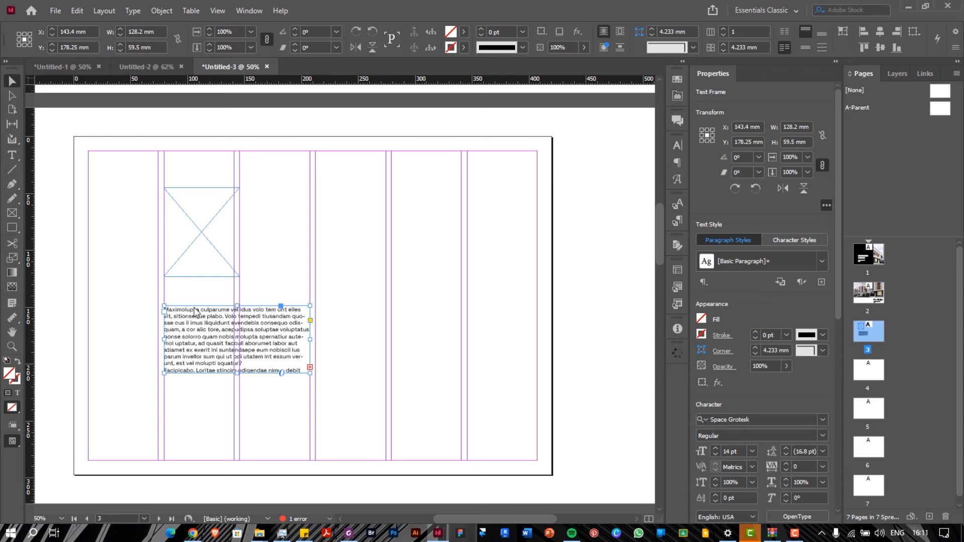
{"action": "left_click", "coordinate": [13, 156]}
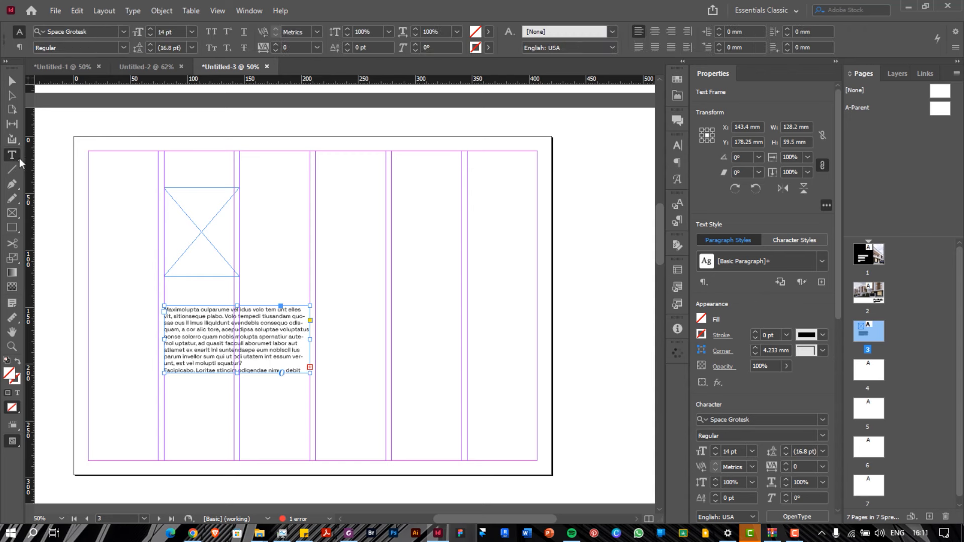
{"action": "left_click_drag", "start_coordinate": [296, 188], "coordinate": [385, 202]}
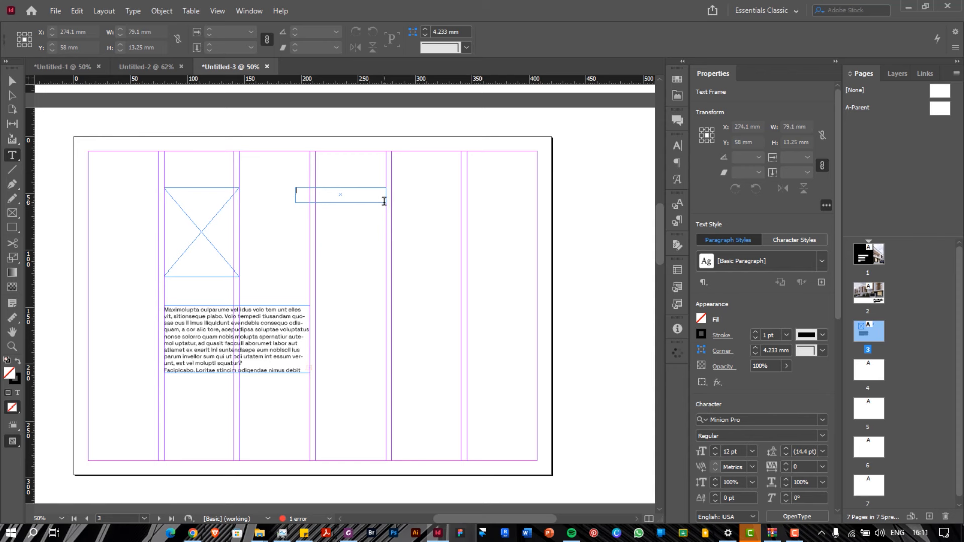
Type the WORK EXPERIENCE heading and set it in Space Grotesk Bold 18 pt
{"action": "type", "text": "wo"}
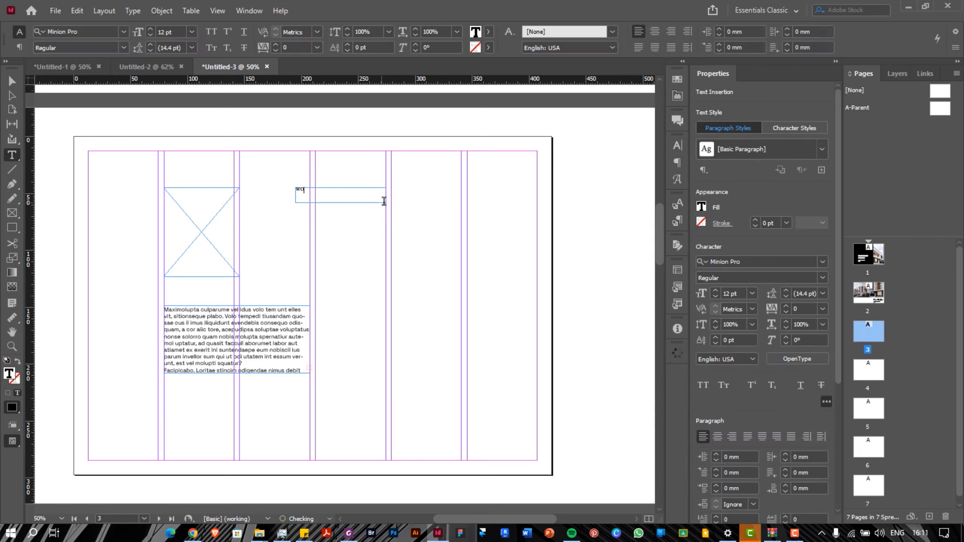
{"action": "type", "text": "RK EXPERIENCE"}
{"action": "triple_click", "coordinate": [353, 196]}
{"action": "left_click", "coordinate": [736, 262]}
{"action": "type", "text": "s"}
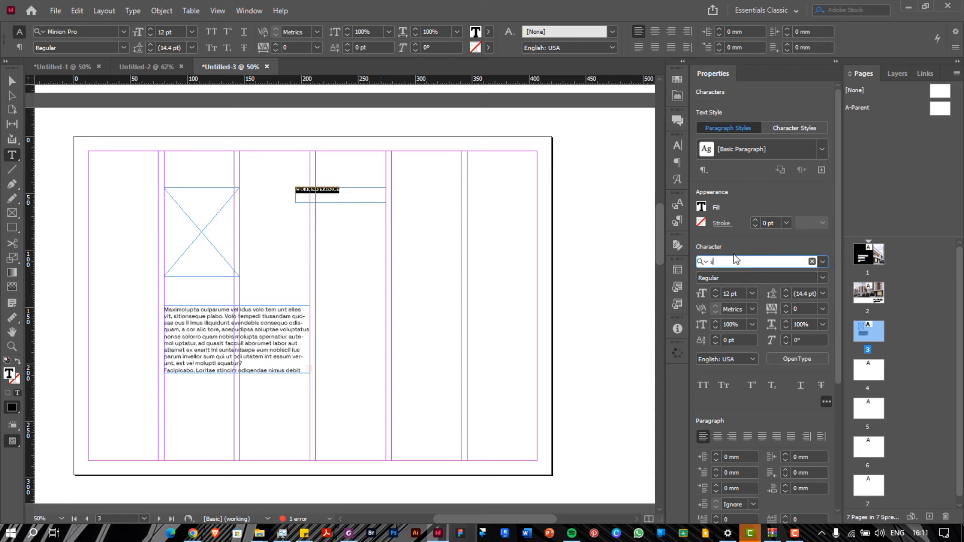
{"action": "type", "text": "pace"}
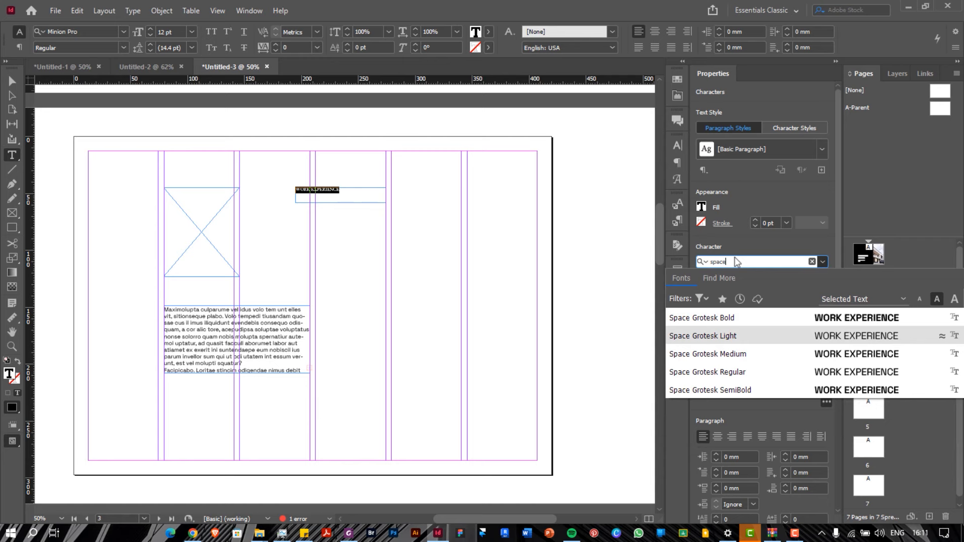
{"action": "left_click", "coordinate": [754, 318]}
{"action": "left_click", "coordinate": [752, 294]}
{"action": "left_click", "coordinate": [752, 404]}
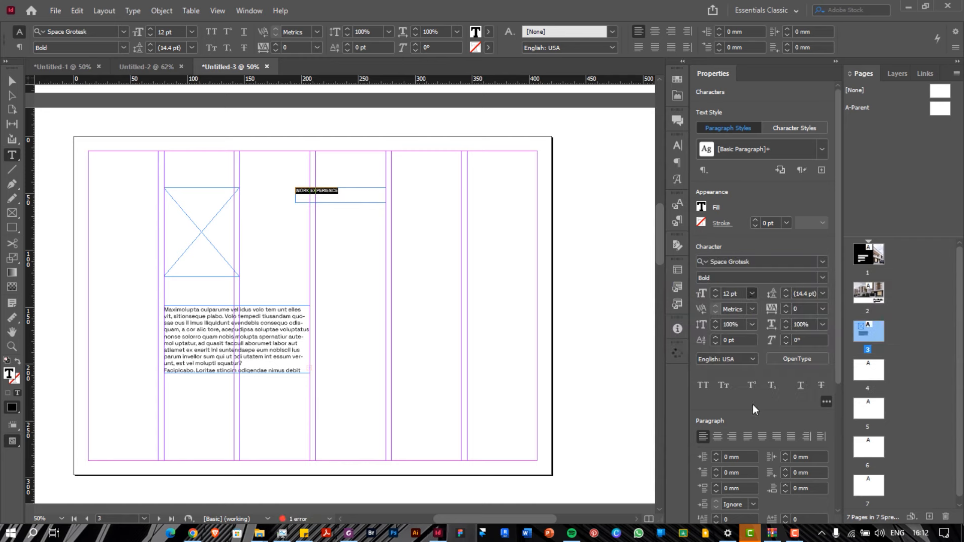
{"action": "left_click", "coordinate": [753, 294]}
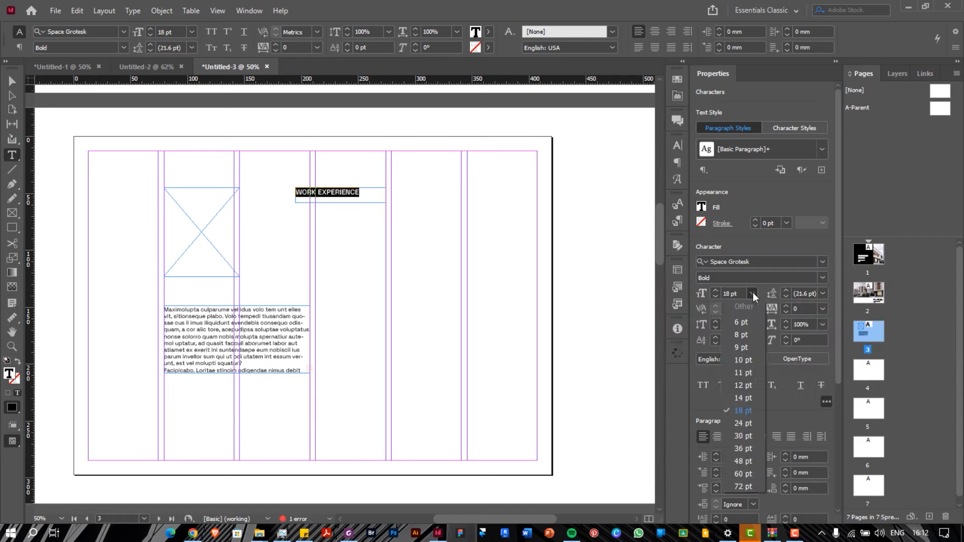
{"action": "left_click", "coordinate": [752, 293]}
Move the heading directly above the body text and shorten the body frame to 49.5 mm
{"action": "left_click", "coordinate": [12, 80]}
{"action": "left_click", "coordinate": [83, 109]}
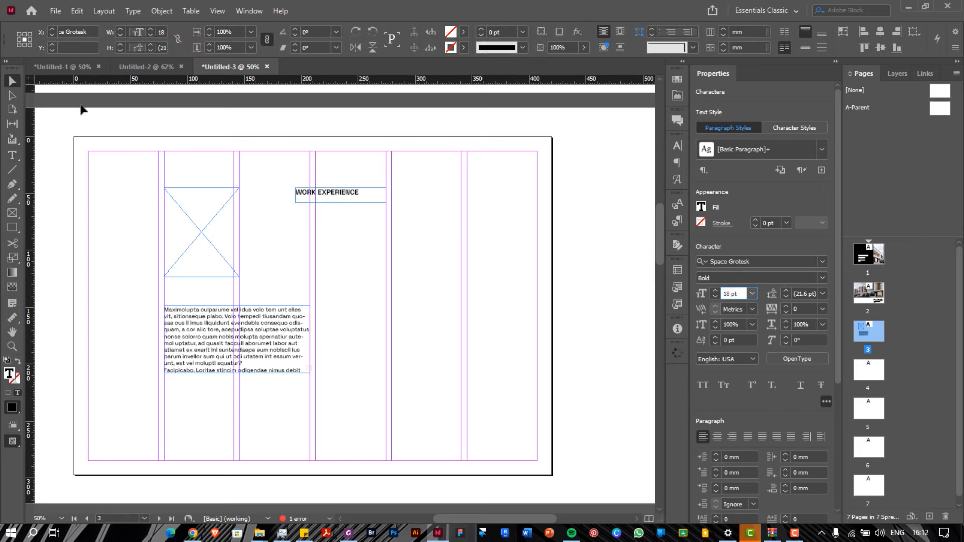
{"action": "left_click_drag", "start_coordinate": [336, 196], "coordinate": [204, 304]}
{"action": "left_click", "coordinate": [216, 339]}
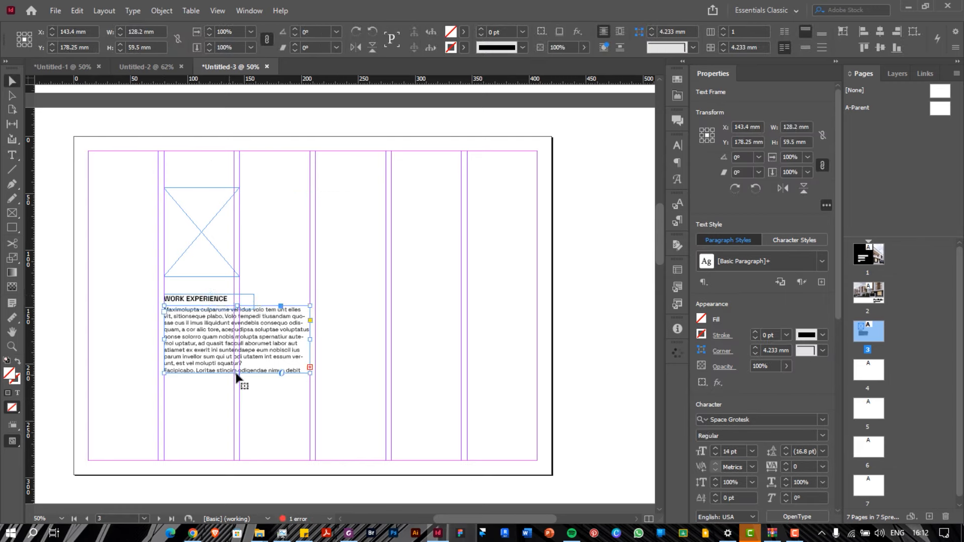
{"action": "left_click_drag", "start_coordinate": [236, 373], "coordinate": [236, 362]}
{"action": "left_click", "coordinate": [215, 302]}
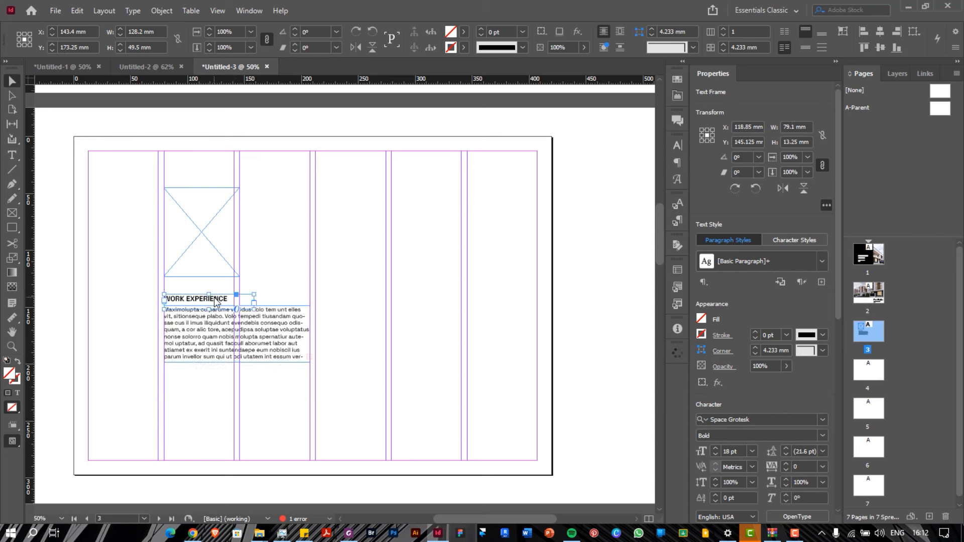
Colour the WORK EXPERIENCE text with the green C=75 M=5 Y=100 K=0 swatch
{"action": "left_click", "coordinate": [676, 147]}
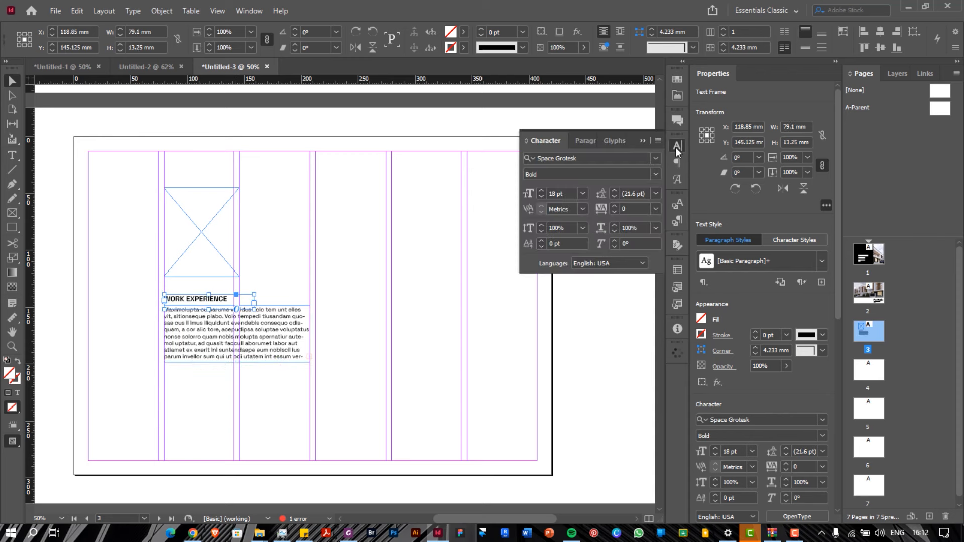
{"action": "left_click", "coordinate": [676, 147]}
{"action": "left_click", "coordinate": [464, 33]}
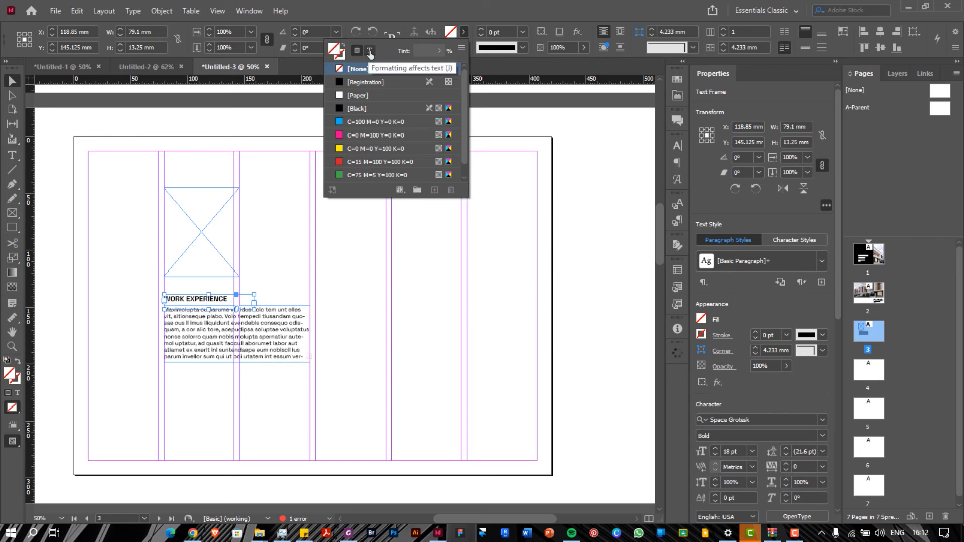
{"action": "left_click", "coordinate": [369, 52]}
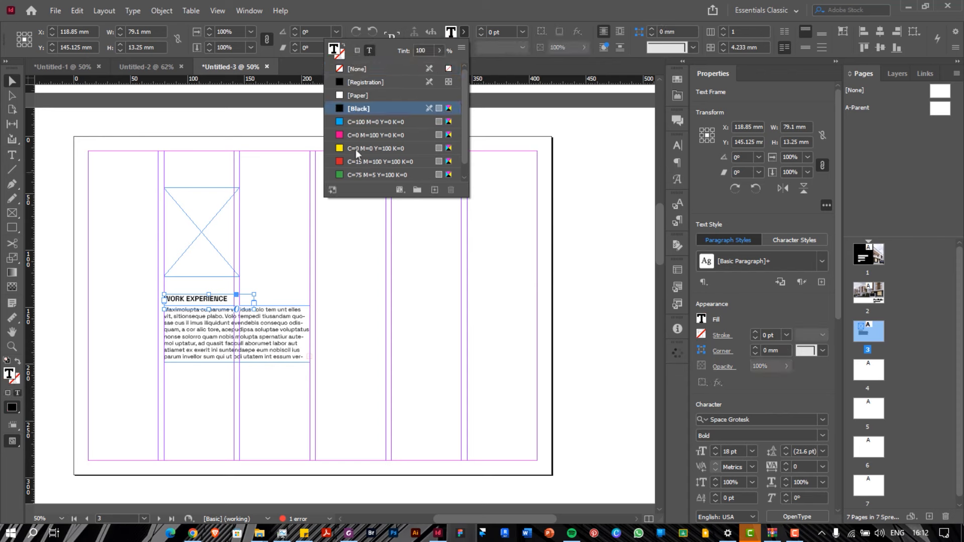
{"action": "left_click", "coordinate": [360, 175]}
{"action": "left_click", "coordinate": [217, 338]}
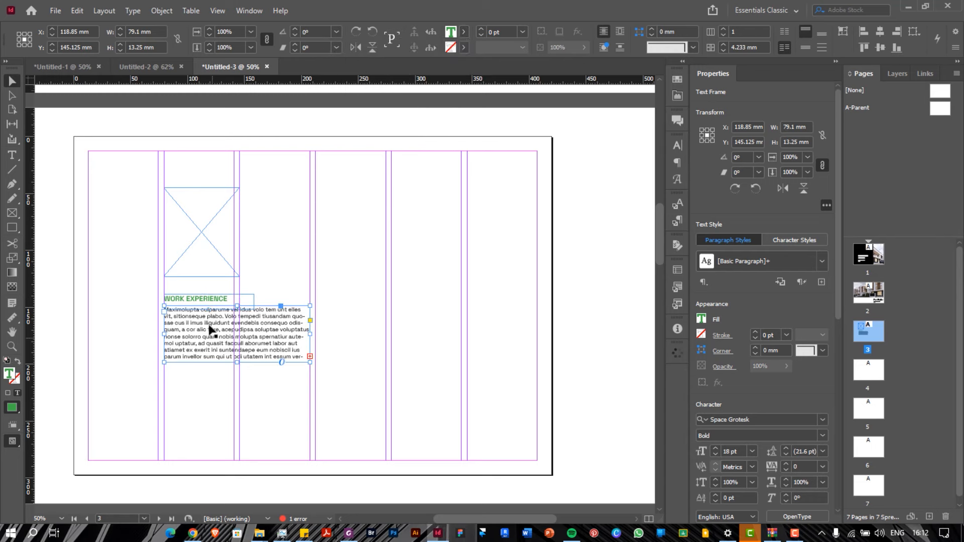
Enlarge the WORK EXPERIENCE heading to 20 pt
{"action": "triple_click", "coordinate": [734, 449]}
{"action": "type", "text": "20"}
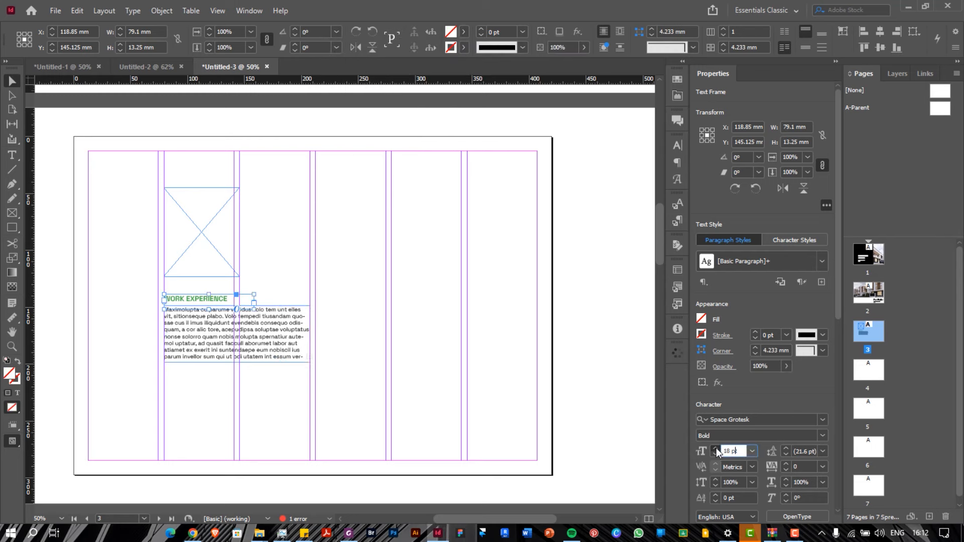
{"action": "key", "text": "Return"}
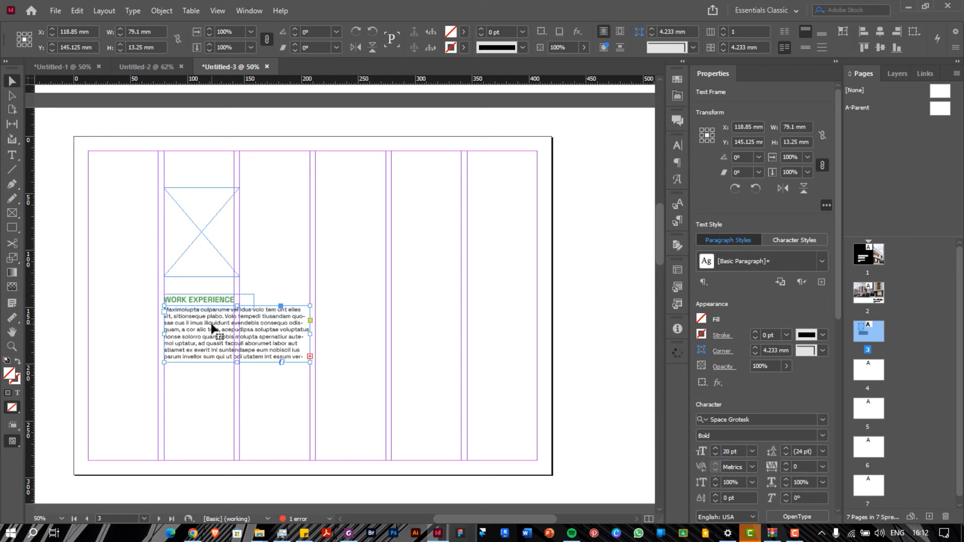
{"action": "left_click_drag", "start_coordinate": [209, 303], "coordinate": [207, 315]}
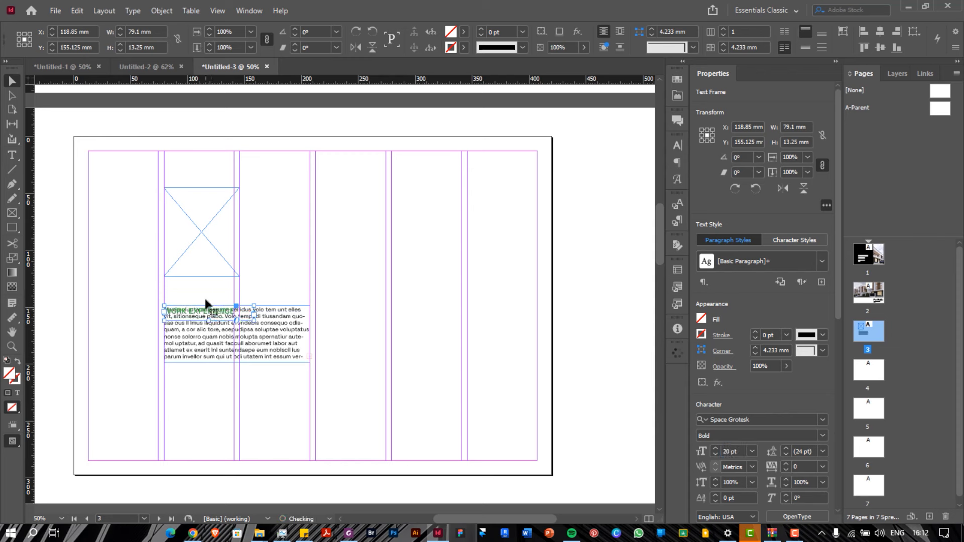
{"action": "key", "text": "ctrl+z"}
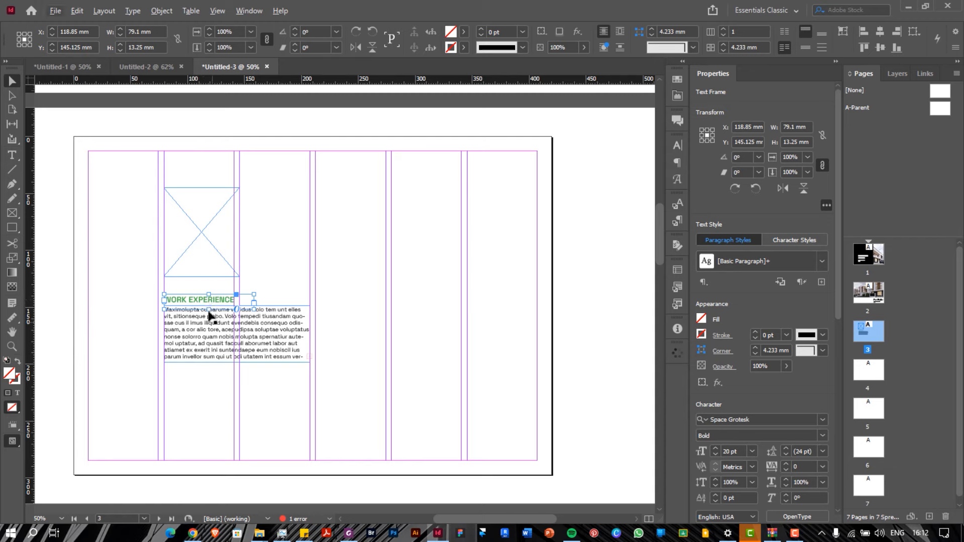
Duplicate the heading and body text frames lower down the page
{"action": "left_click", "coordinate": [212, 319]}
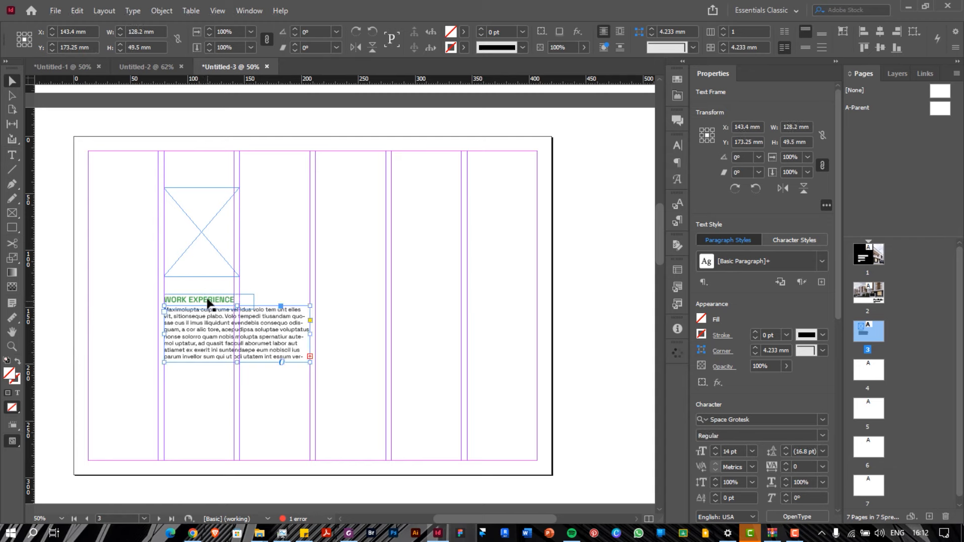
{"action": "left_click", "coordinate": [209, 301], "text": "shift"}
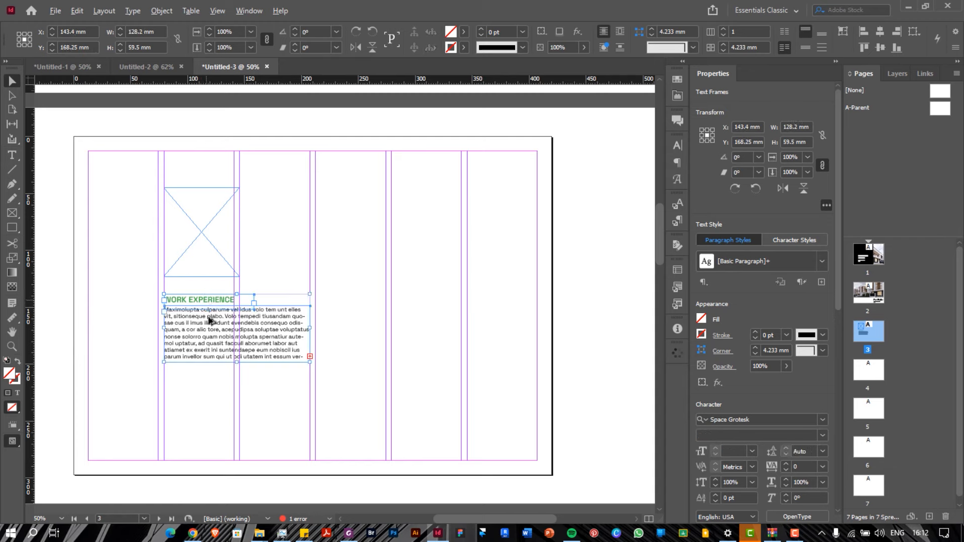
{"action": "left_click_drag", "start_coordinate": [210, 320], "coordinate": [209, 389]}
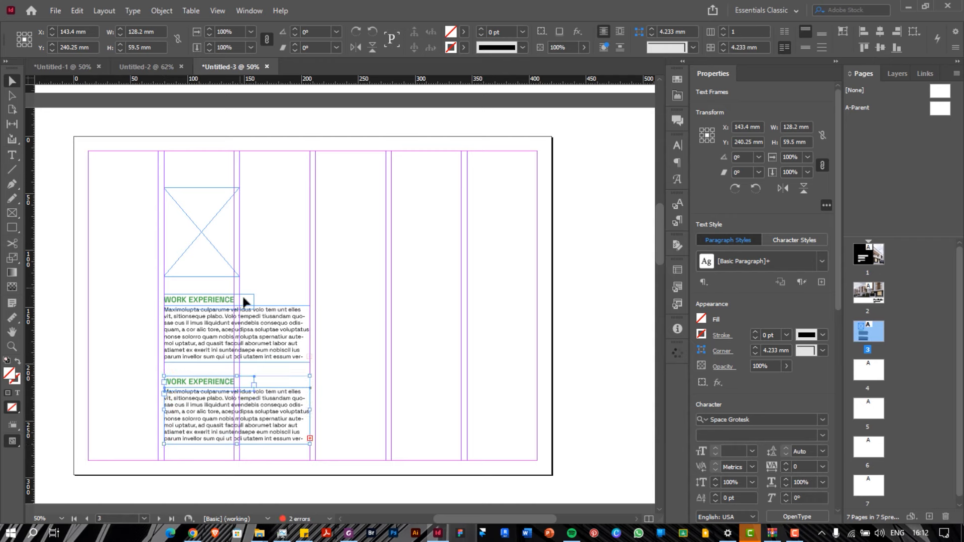
Change the upper heading's text from WORK EXPERIENCE to PROFILE
{"action": "left_click_drag", "start_coordinate": [194, 458], "coordinate": [334, 303]}
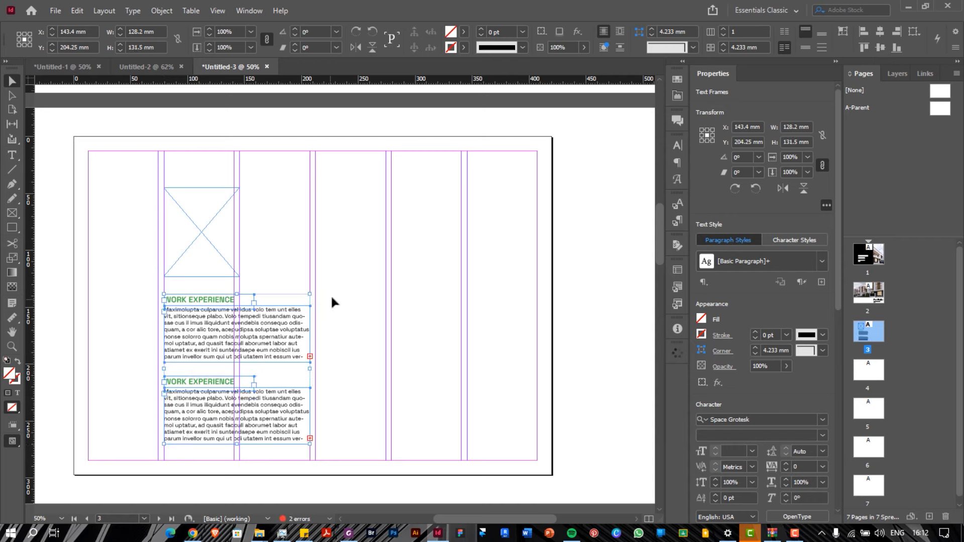
{"action": "left_click", "coordinate": [207, 300]}
{"action": "double_click", "coordinate": [204, 299]}
{"action": "triple_click", "coordinate": [204, 297]}
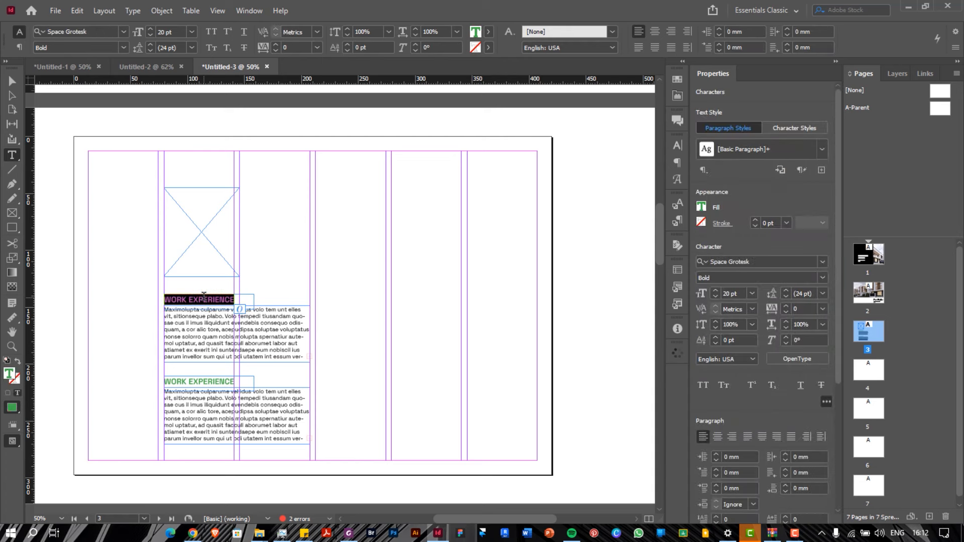
{"action": "type", "text": "PROF"}
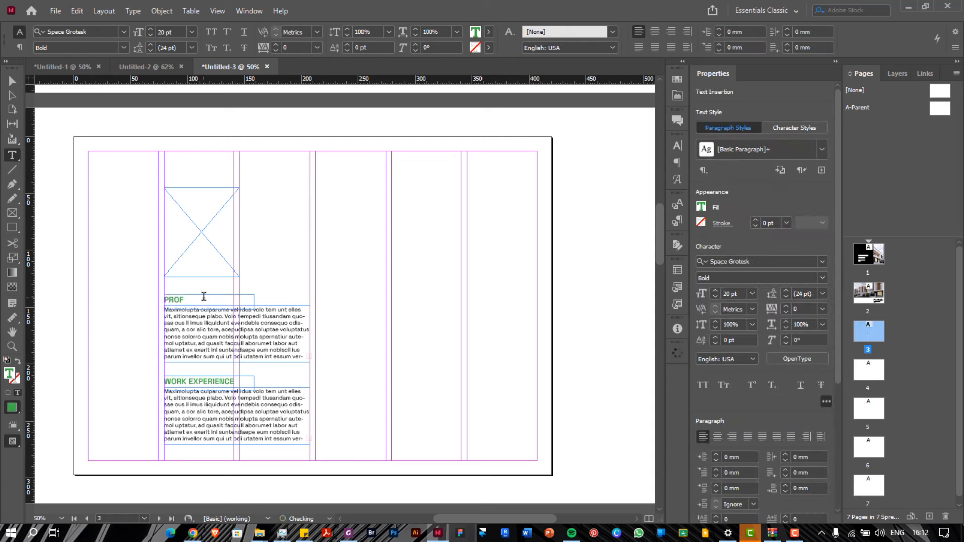
{"action": "key", "text": "BackSpace"}
{"action": "key", "text": "BackSpace"}
{"action": "type", "text": "P"}
{"action": "key", "text": "Escape"}
Copy the four heading and body frames into the right-hand column
{"action": "left_click_drag", "start_coordinate": [195, 279], "coordinate": [183, 453]}
{"action": "left_click_drag", "start_coordinate": [178, 301], "coordinate": [332, 308]}
{"action": "left_click", "coordinate": [345, 274]}
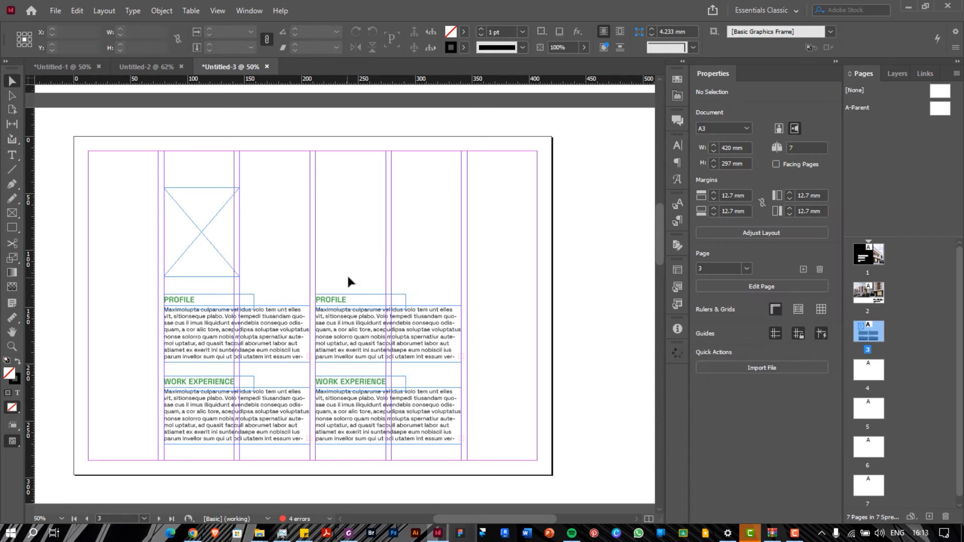
{"action": "left_click_drag", "start_coordinate": [350, 273], "coordinate": [327, 425]}
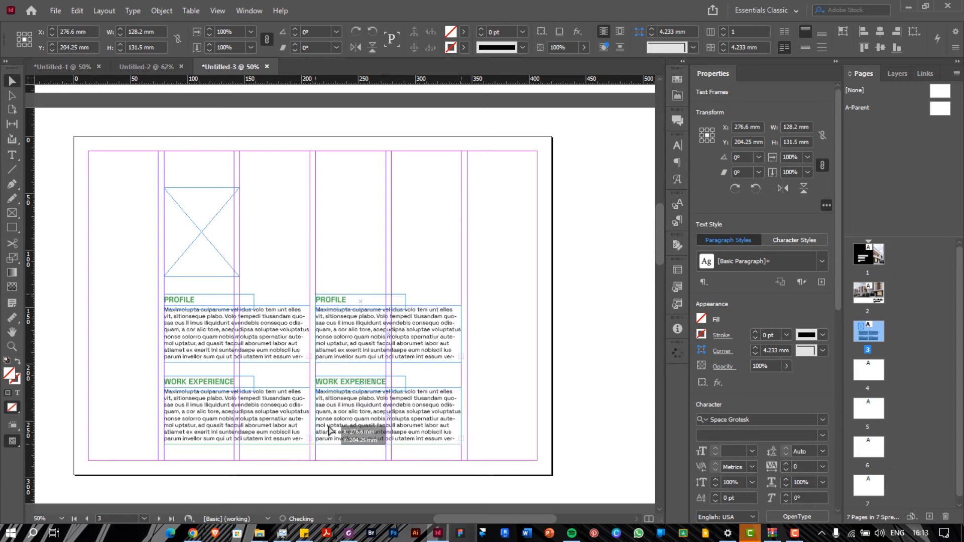
Rename the upper right-hand heading to SKILLS
{"action": "left_click", "coordinate": [352, 237]}
{"action": "double_click", "coordinate": [341, 298]}
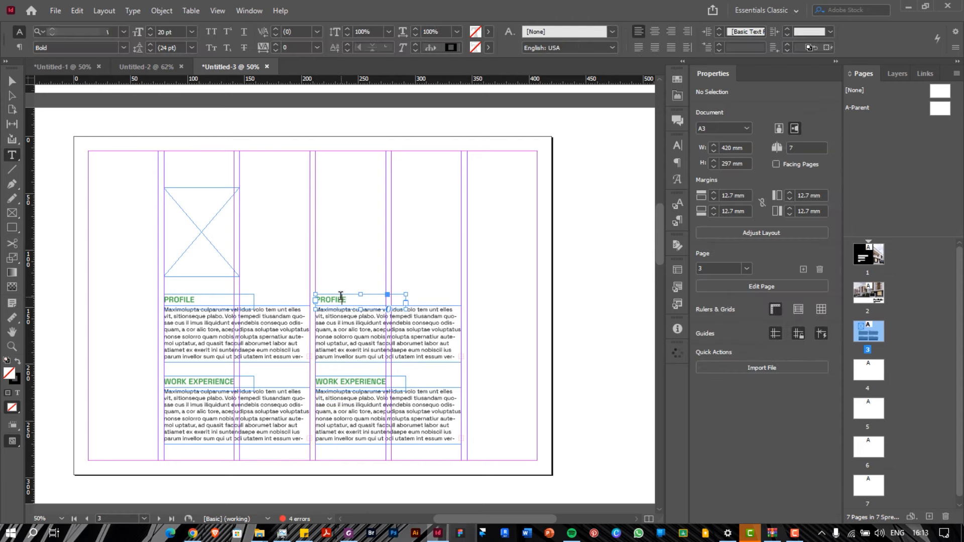
{"action": "double_click", "coordinate": [341, 297]}
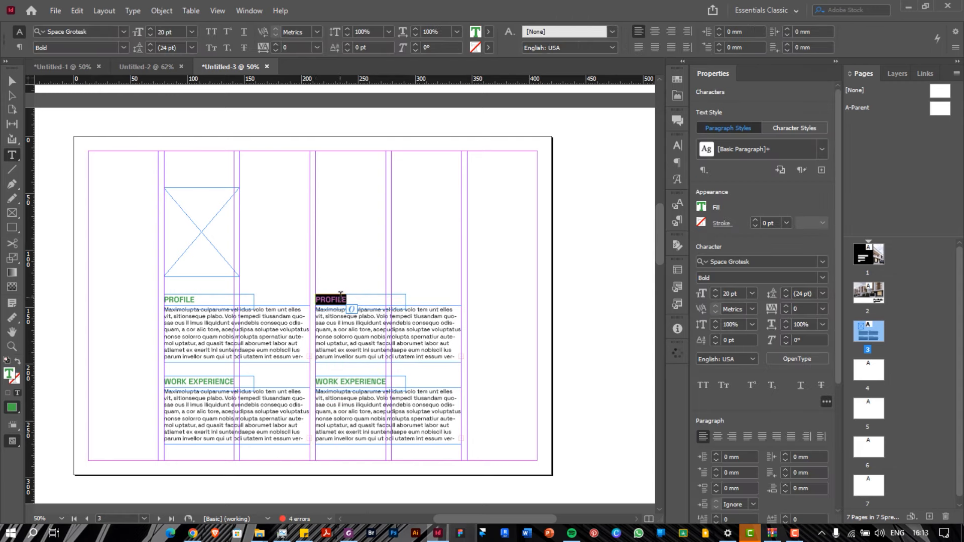
{"action": "type", "text": "B"}
{"action": "key", "text": "BackSpace"}
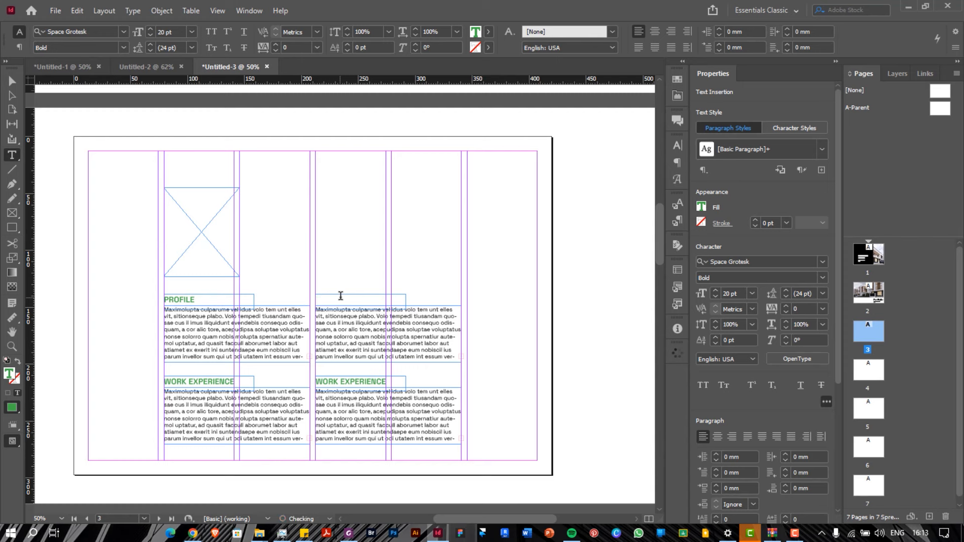
{"action": "type", "text": "SKILLS"}
Rename the lower right heading SOFTWARE and delete the body text beneath it
{"action": "triple_click", "coordinate": [350, 382]}
{"action": "type", "text": "SOFTW"}
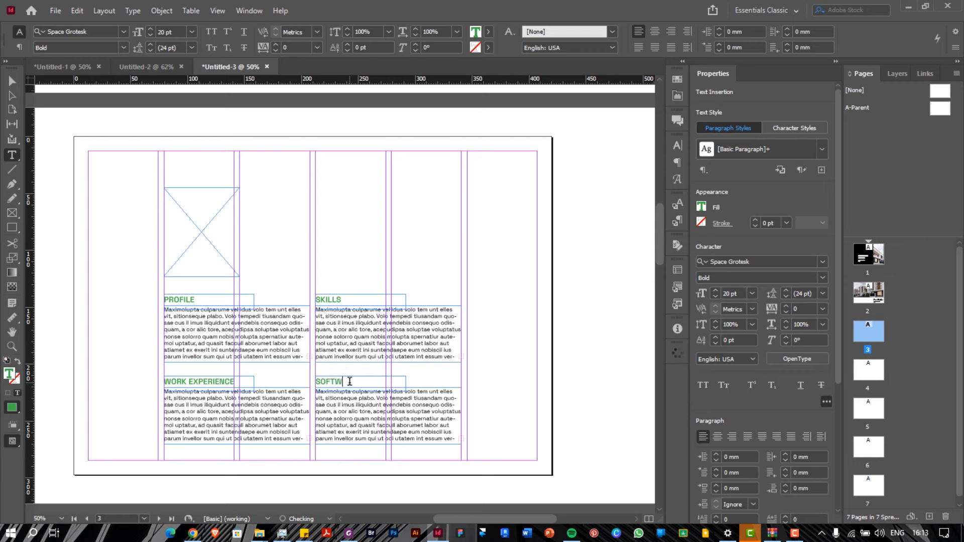
{"action": "type", "text": "ARE"}
{"action": "key", "text": "Escape"}
{"action": "left_click", "coordinate": [424, 409]}
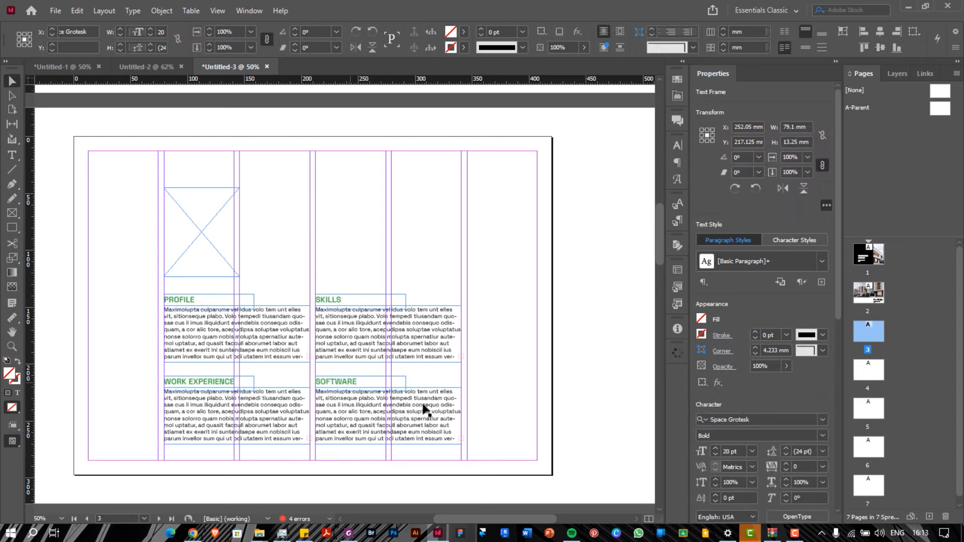
{"action": "key", "text": "Delete"}
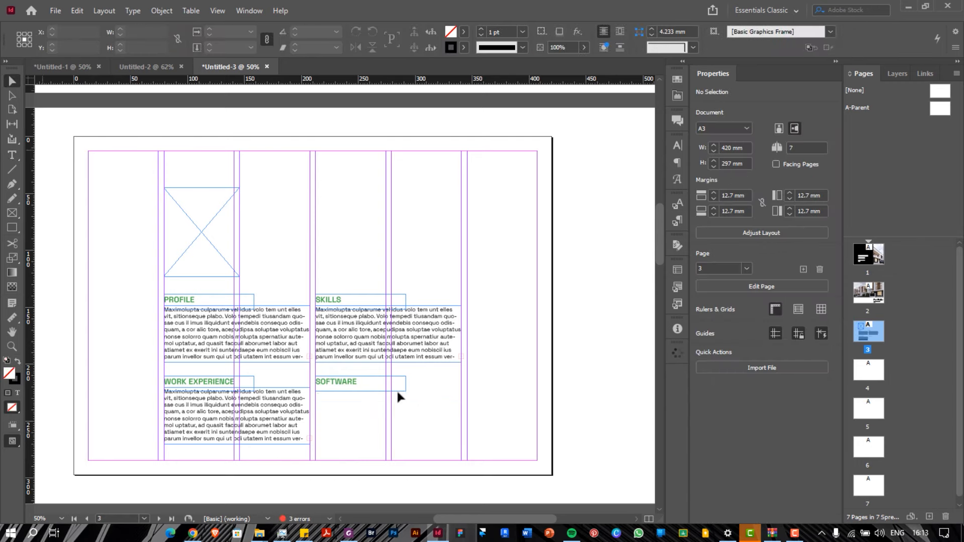
Set the black [Registration] swatch as the fill for new rectangles
{"action": "left_click", "coordinate": [13, 213]}
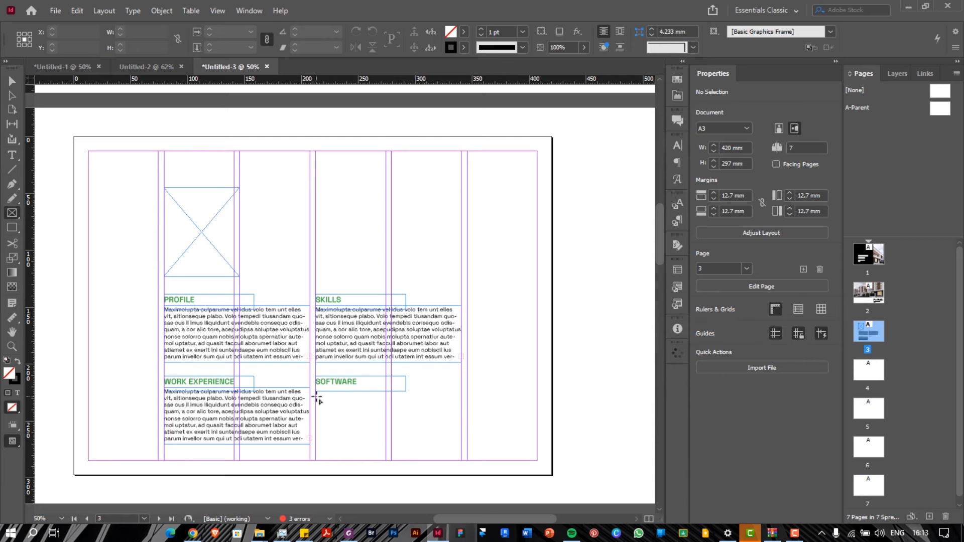
{"action": "left_click_drag", "start_coordinate": [316, 398], "coordinate": [331, 410]}
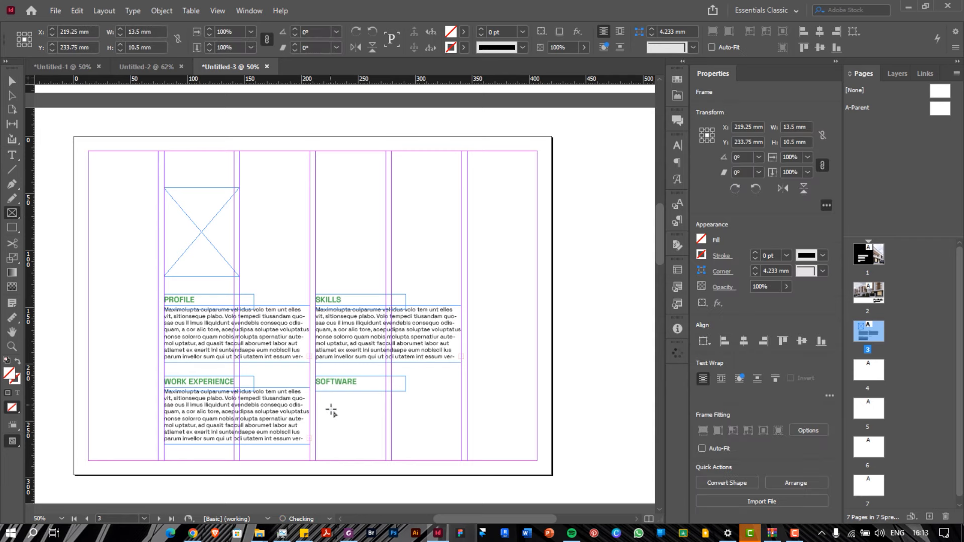
{"action": "key", "text": "ctrl+z"}
{"action": "left_click", "coordinate": [12, 229]}
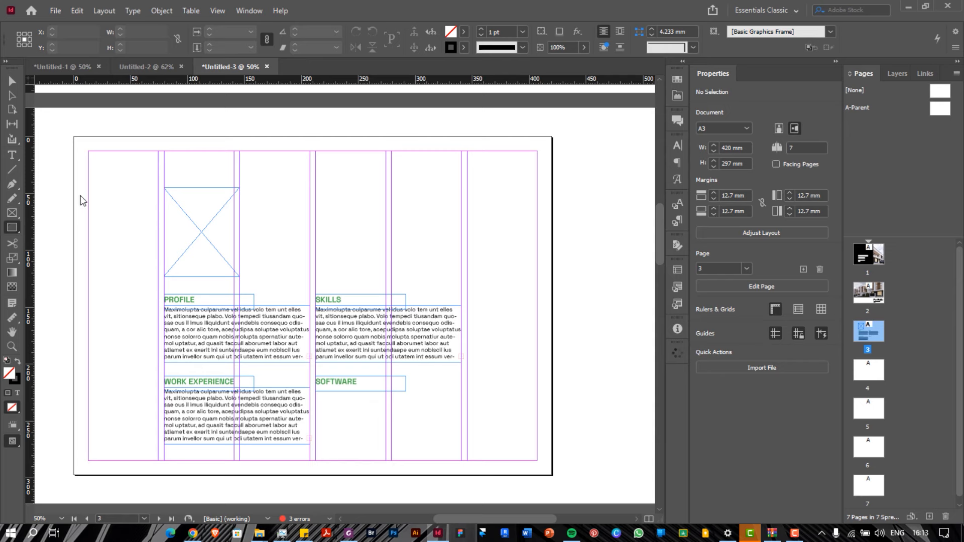
{"action": "left_click", "coordinate": [464, 32]}
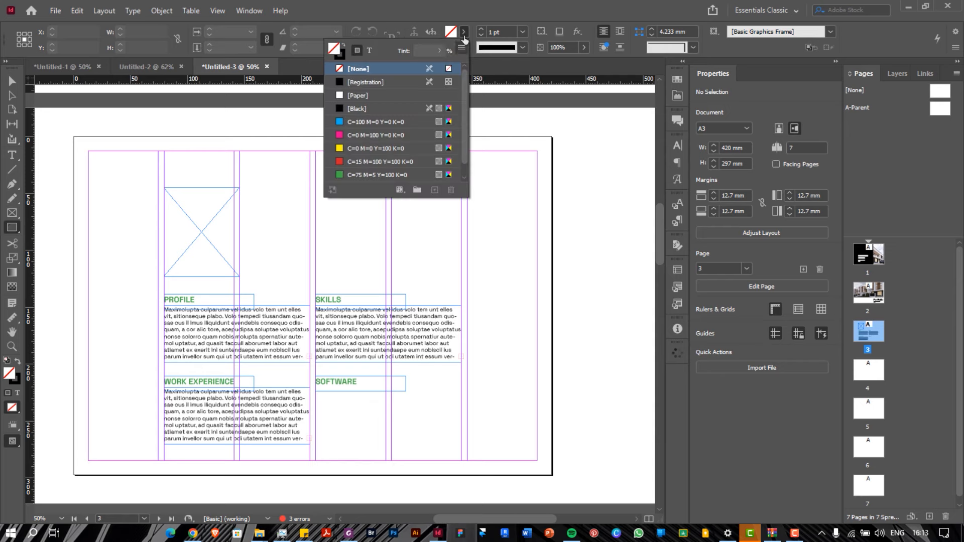
{"action": "left_click", "coordinate": [364, 83]}
Draw a trial black square below SOFTWARE, then delete it
{"action": "left_click_drag", "start_coordinate": [316, 399], "coordinate": [335, 417]}
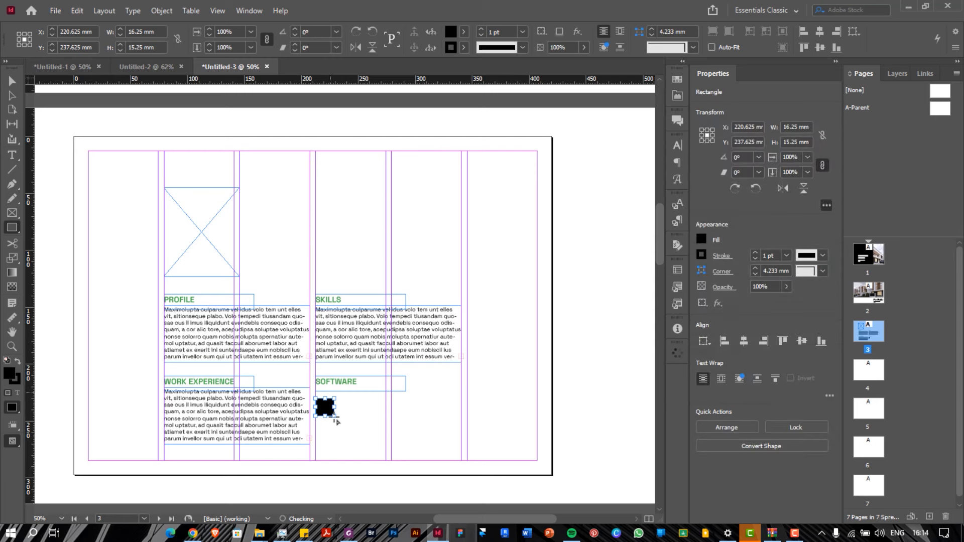
{"action": "key", "text": "alt"}
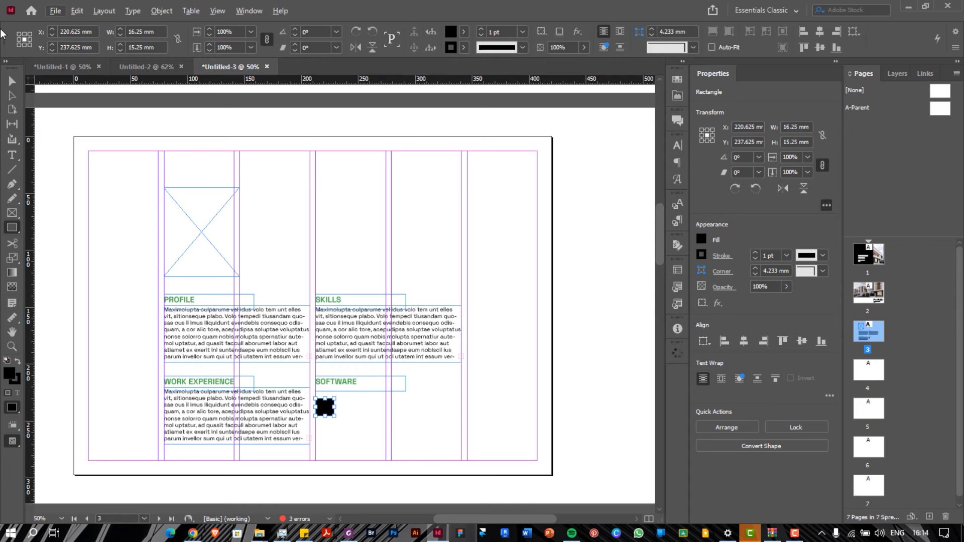
{"action": "left_click", "coordinate": [12, 81]}
{"action": "key", "text": "Delete"}
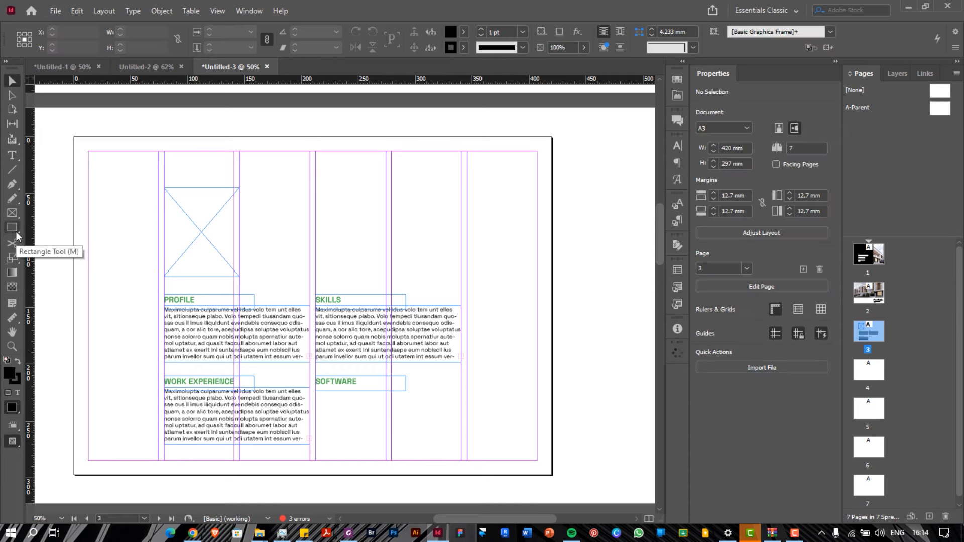
Draw 18.5 mm black circles below the SOFTWARE heading with the Ellipse tool
{"action": "left_click", "coordinate": [16, 231]}
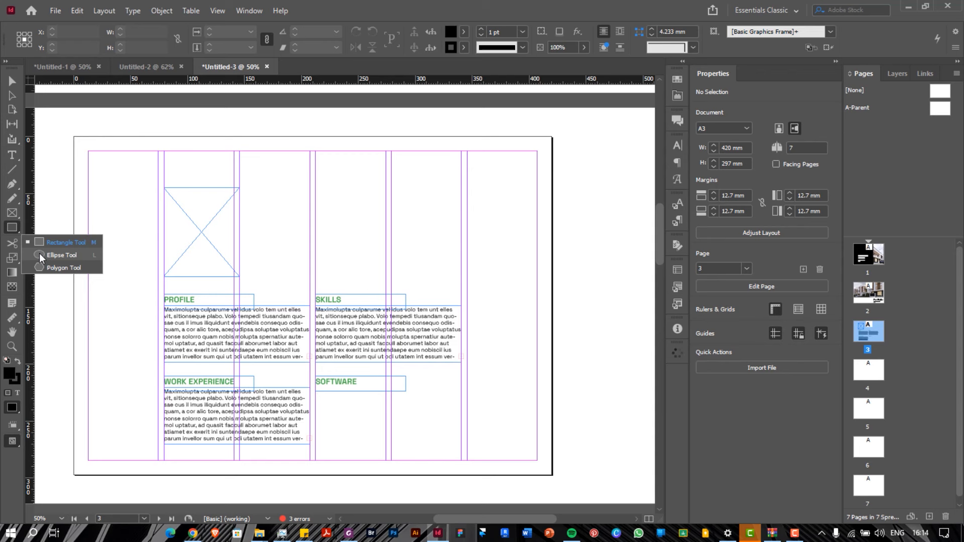
{"action": "left_click", "coordinate": [61, 255]}
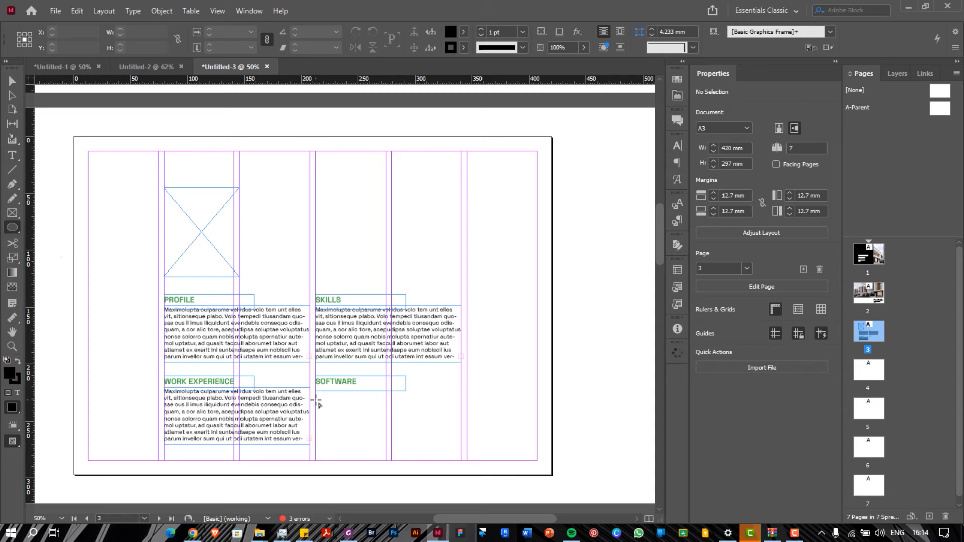
{"action": "left_click_drag", "start_coordinate": [316, 401], "coordinate": [369, 433]}
{"action": "left_click_drag", "start_coordinate": [364, 422], "coordinate": [386, 408]}
Select the circles and move the third circle lower beneath SOFTWARE
{"action": "key", "text": "v"}
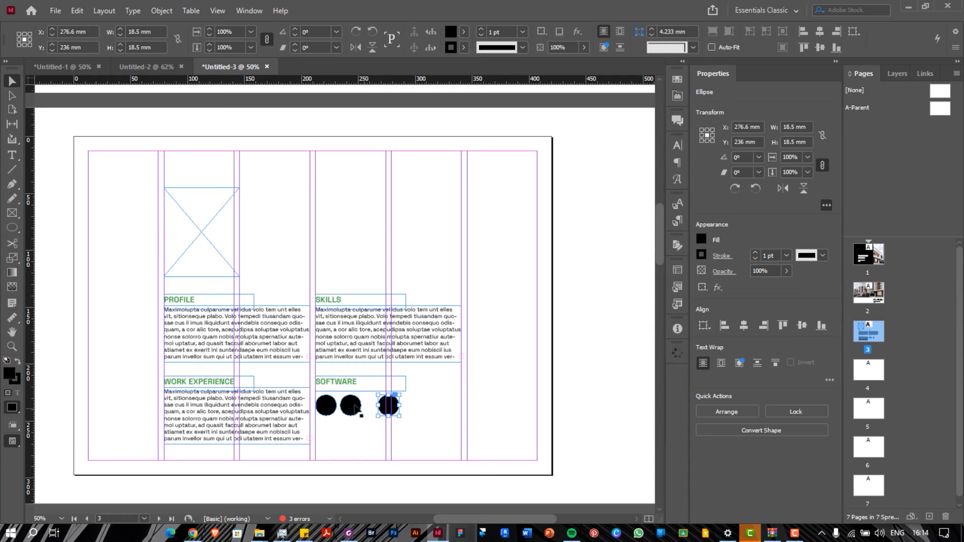
{"action": "left_click", "coordinate": [351, 407], "text": "shift"}
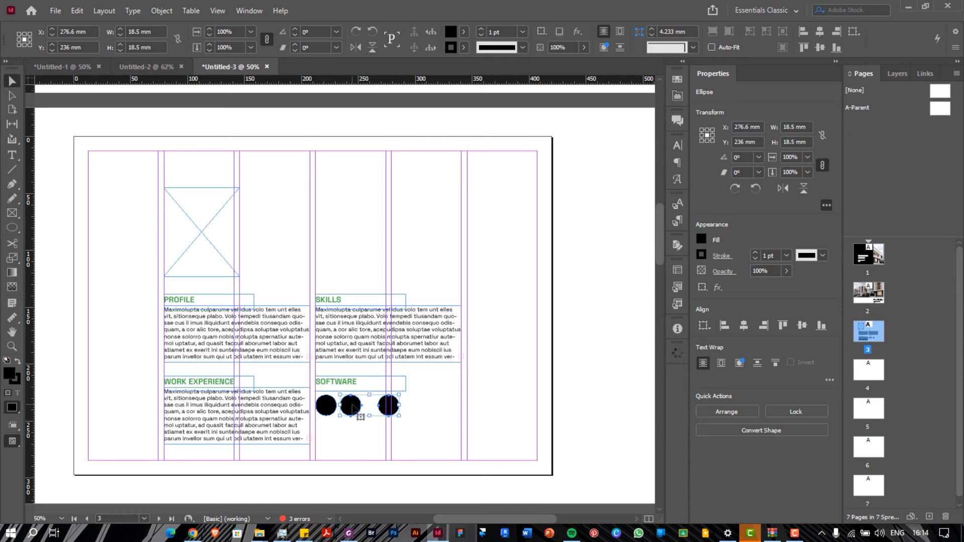
{"action": "left_click", "coordinate": [327, 410], "text": "shift"}
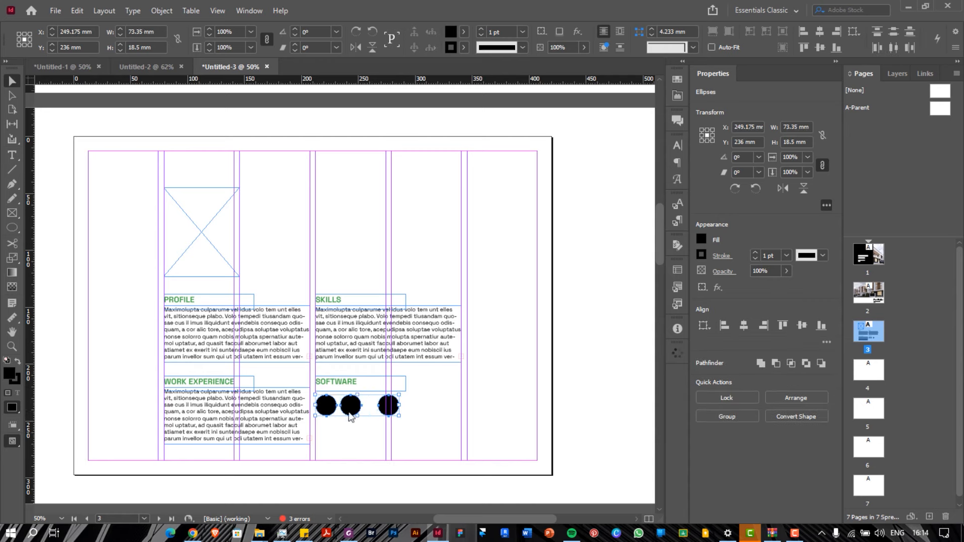
{"action": "left_click", "coordinate": [454, 424]}
{"action": "left_click_drag", "start_coordinate": [391, 413], "coordinate": [358, 417]}
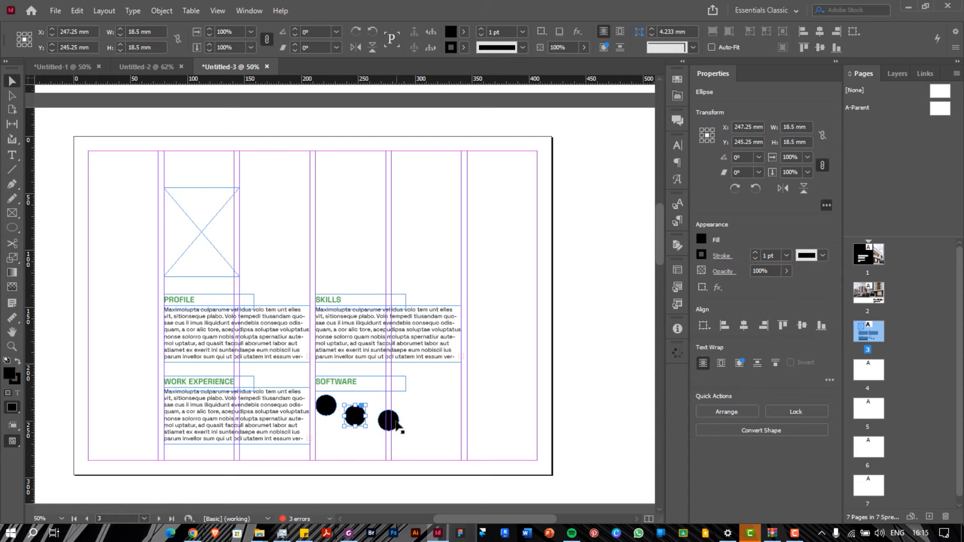
Align the three circles' vertical centres, space them evenly, and Alt-drag a copy down as a second row
{"action": "left_click", "coordinate": [387, 421]}
{"action": "left_click", "coordinate": [355, 416], "text": "shift"}
{"action": "left_click", "coordinate": [336, 408]}
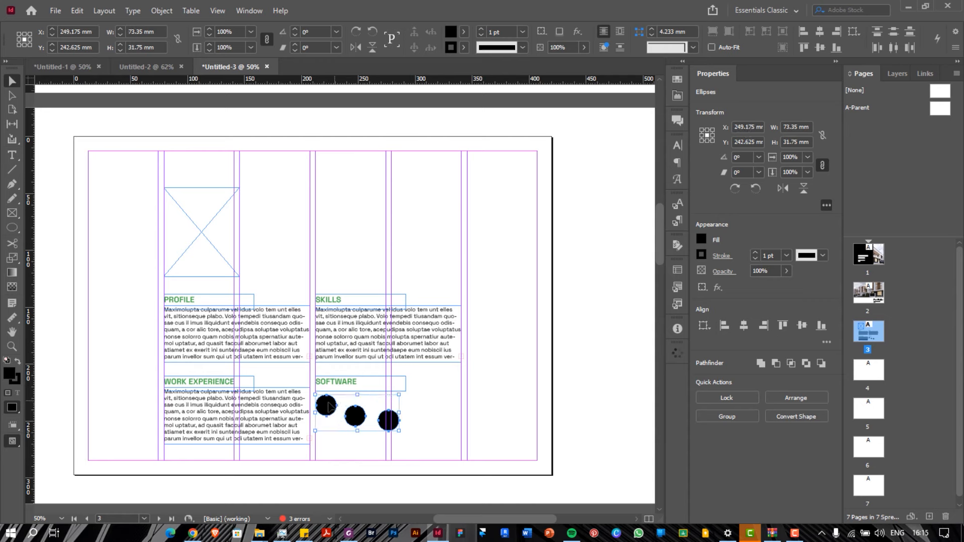
{"action": "left_click", "coordinate": [388, 420]}
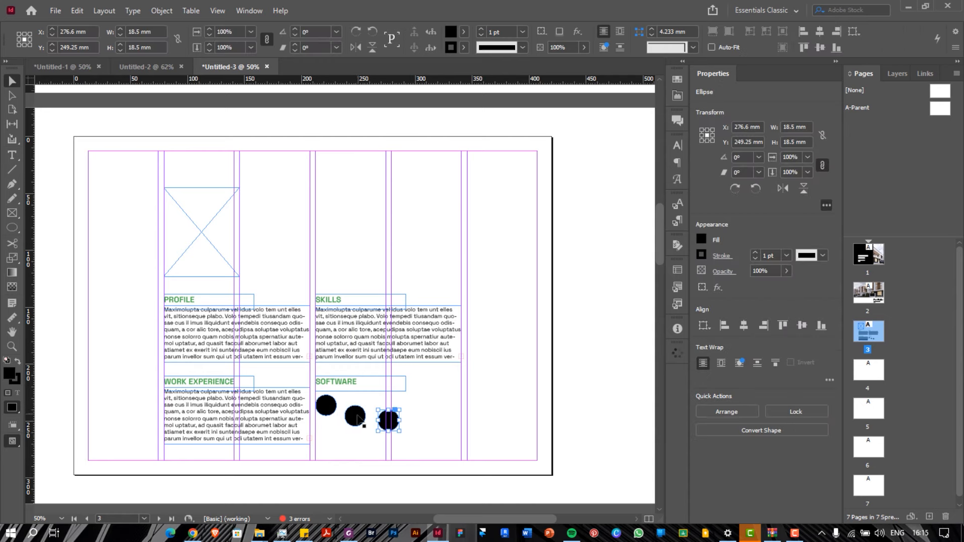
{"action": "left_click", "coordinate": [355, 416], "text": "shift"}
{"action": "left_click", "coordinate": [328, 406], "text": "shift"}
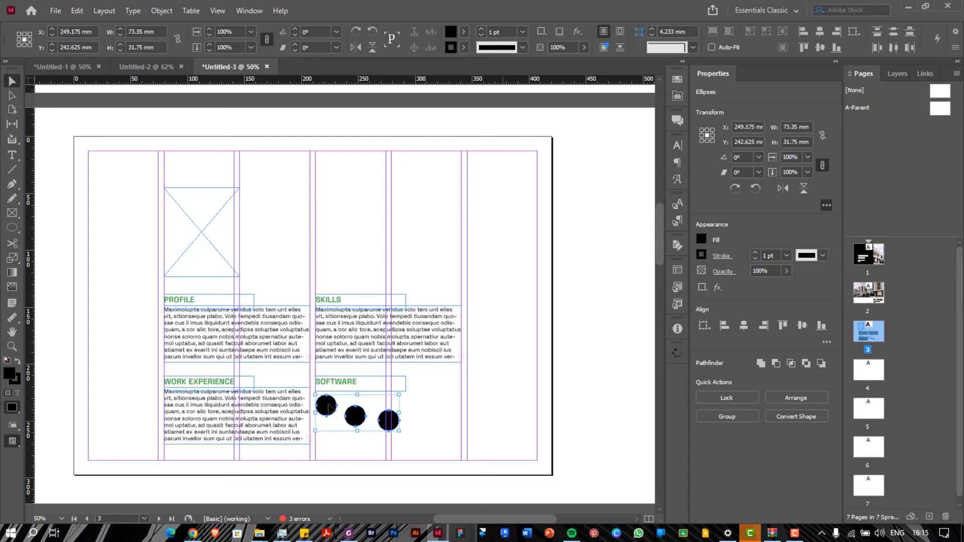
{"action": "left_click", "coordinate": [802, 47]}
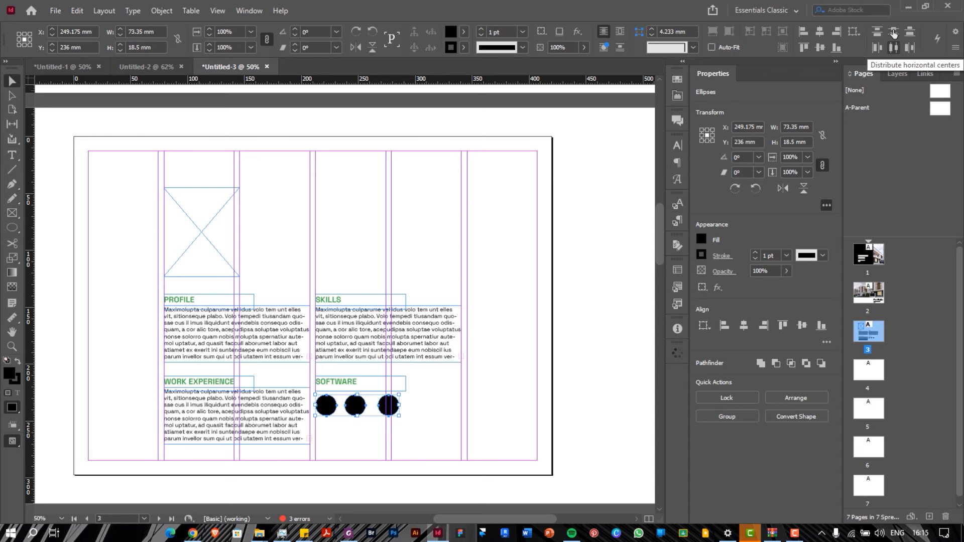
{"action": "left_click", "coordinate": [893, 48]}
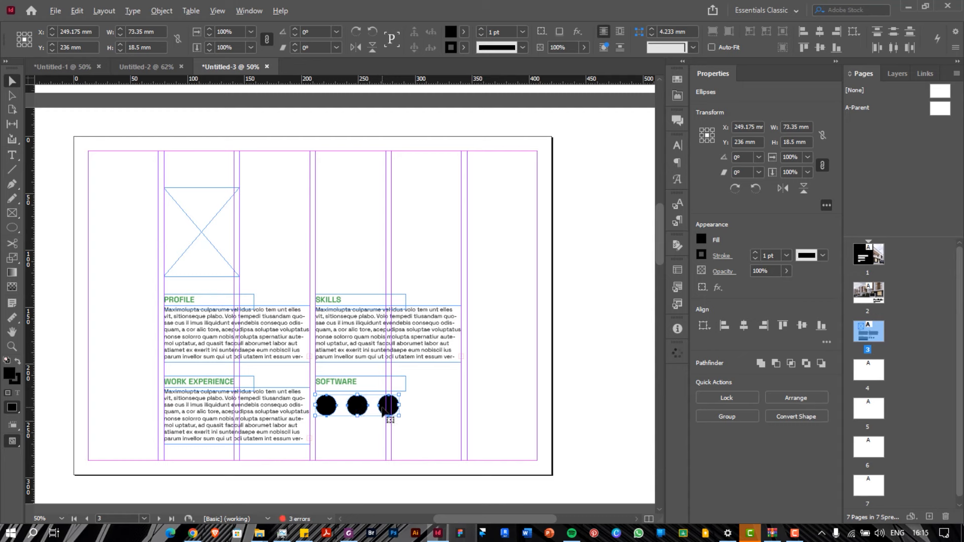
{"action": "left_click_drag", "start_coordinate": [383, 408], "coordinate": [385, 435]}
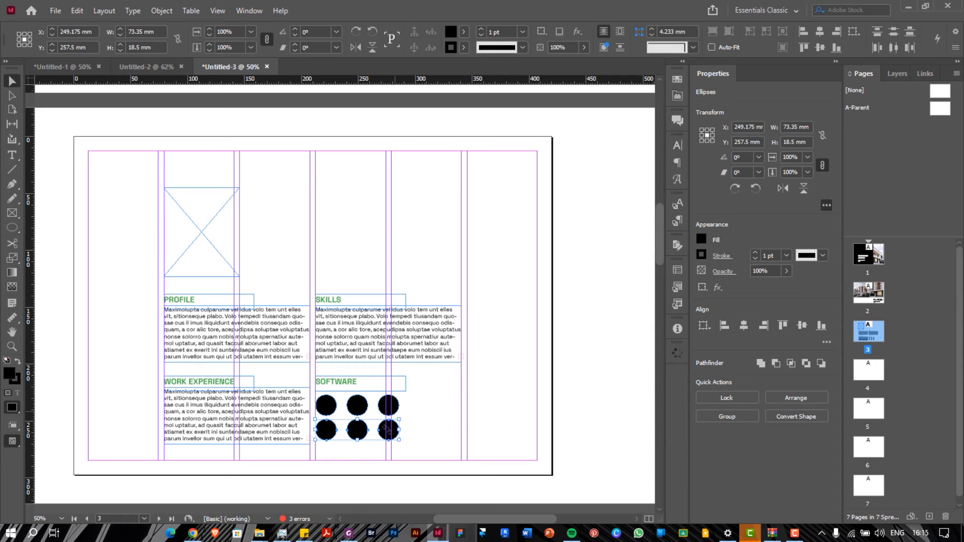
{"action": "left_click", "coordinate": [415, 408]}
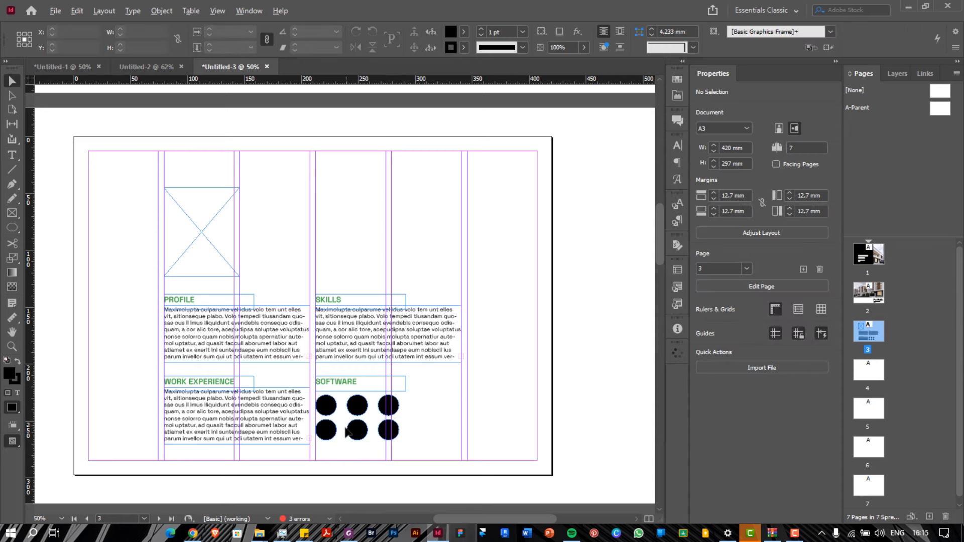
{"action": "key", "text": "alt"}
{"action": "key", "text": "ctrl+semicolon"}
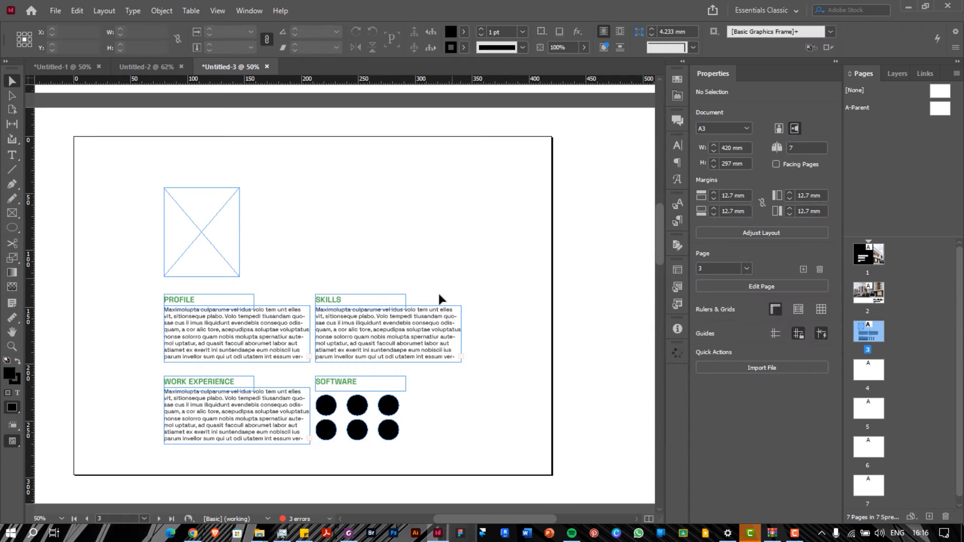
{"action": "key", "text": "ctrl+semicolon"}
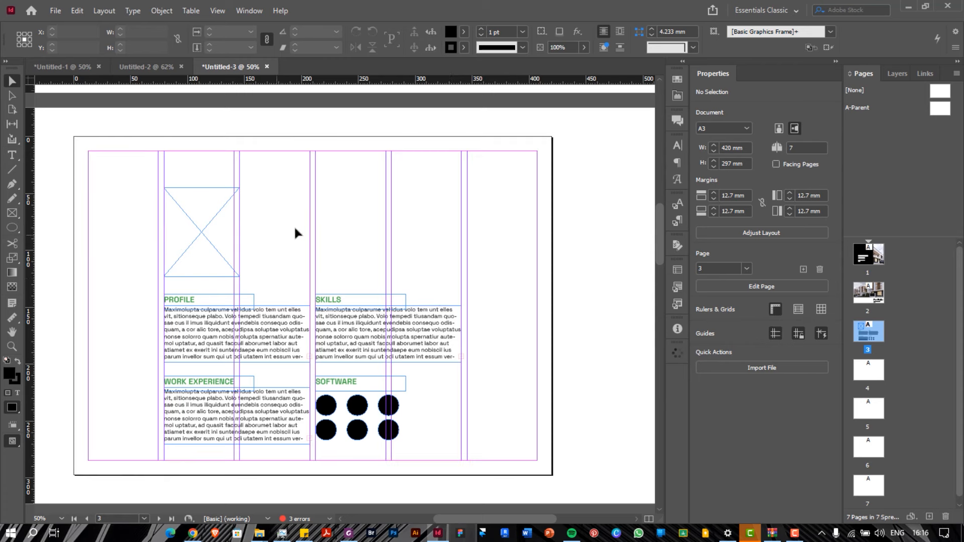
{"action": "left_click", "coordinate": [222, 334]}
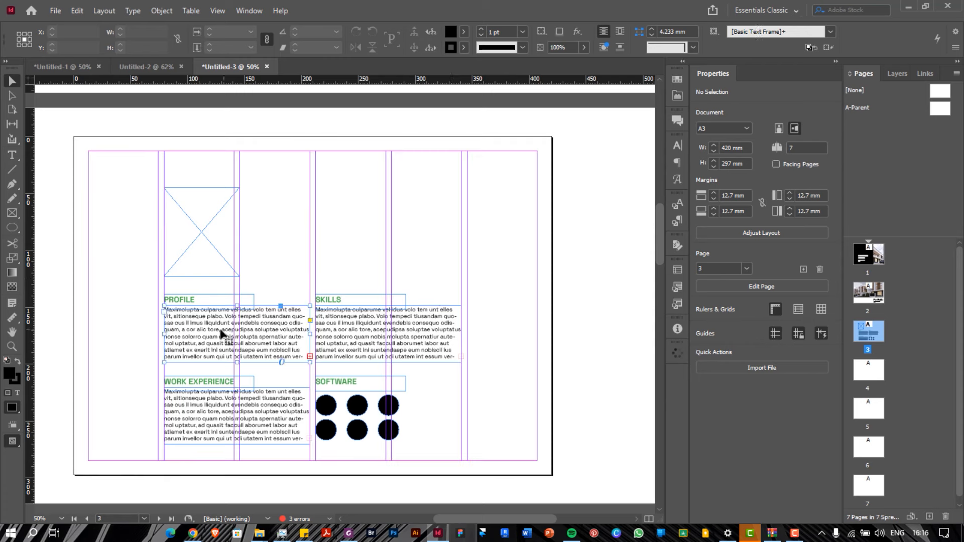
{"action": "left_click", "coordinate": [286, 421], "text": "shift"}
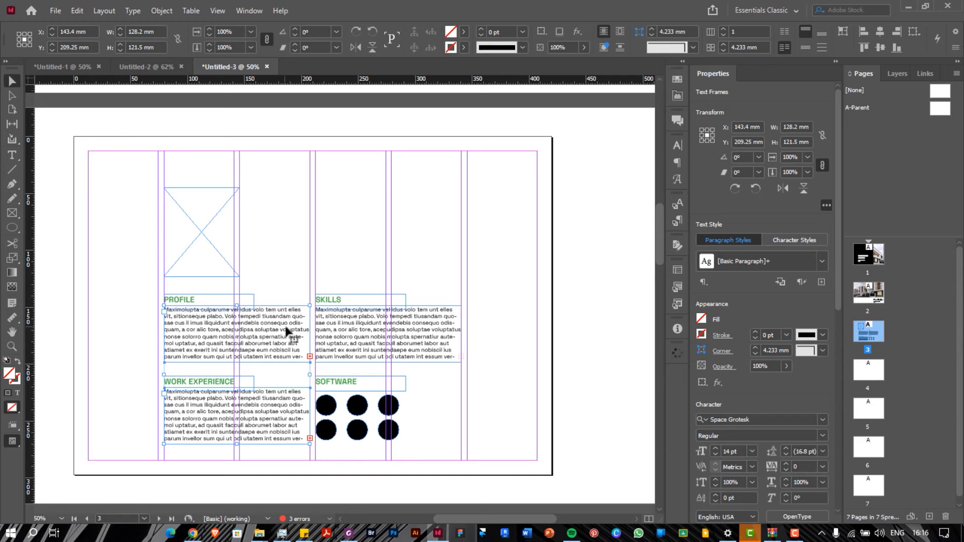
{"action": "left_click", "coordinate": [295, 255]}
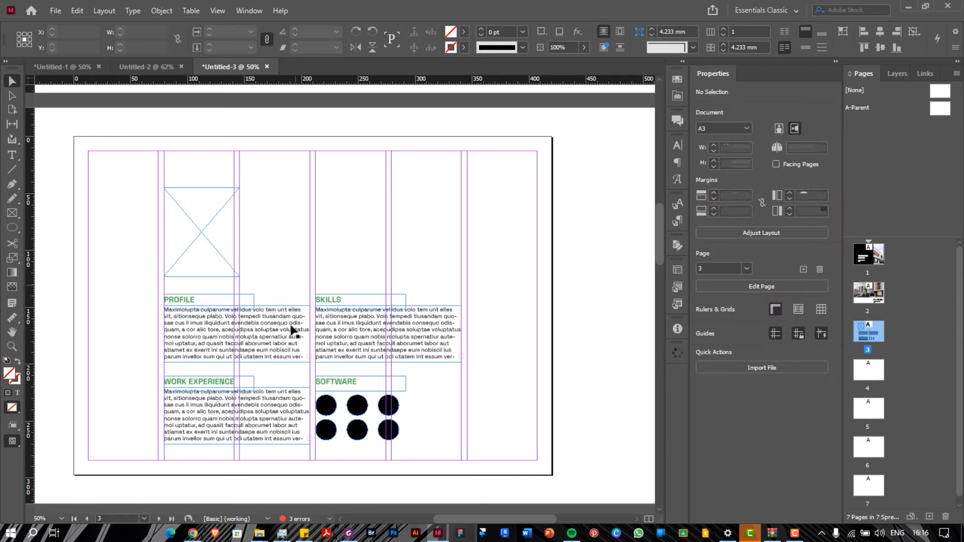
{"action": "left_click", "coordinate": [291, 325]}
{"action": "left_click", "coordinate": [285, 394], "text": "shift"}
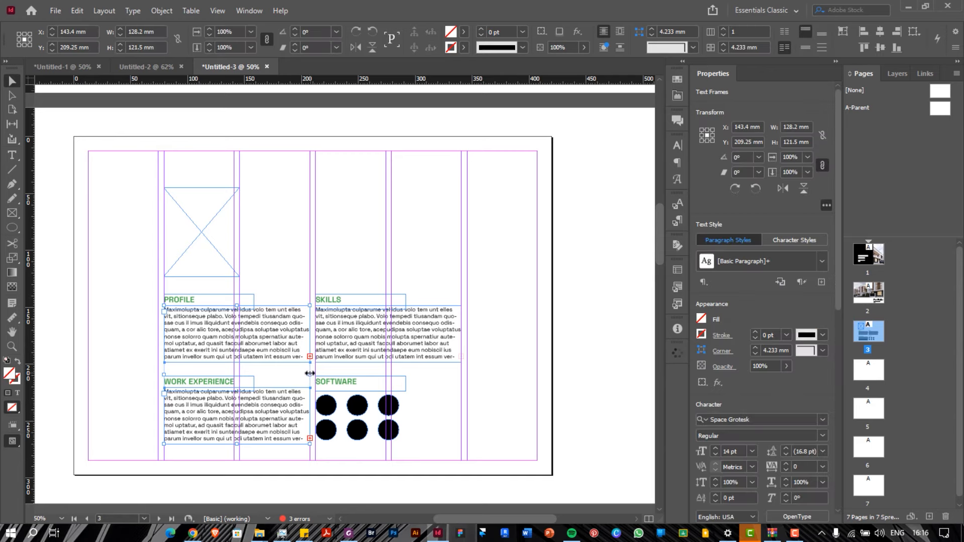
{"action": "left_click_drag", "start_coordinate": [310, 376], "coordinate": [294, 367]}
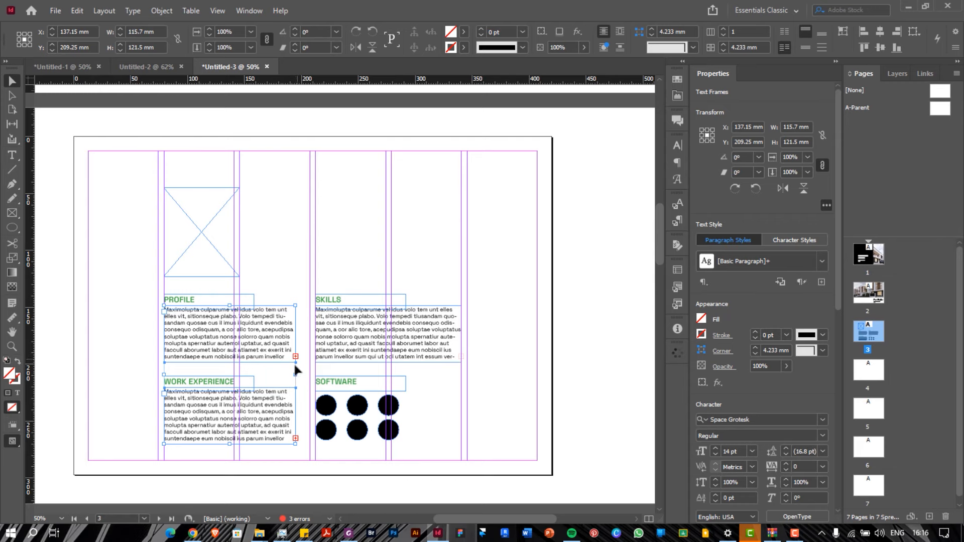
{"action": "left_click", "coordinate": [252, 264]}
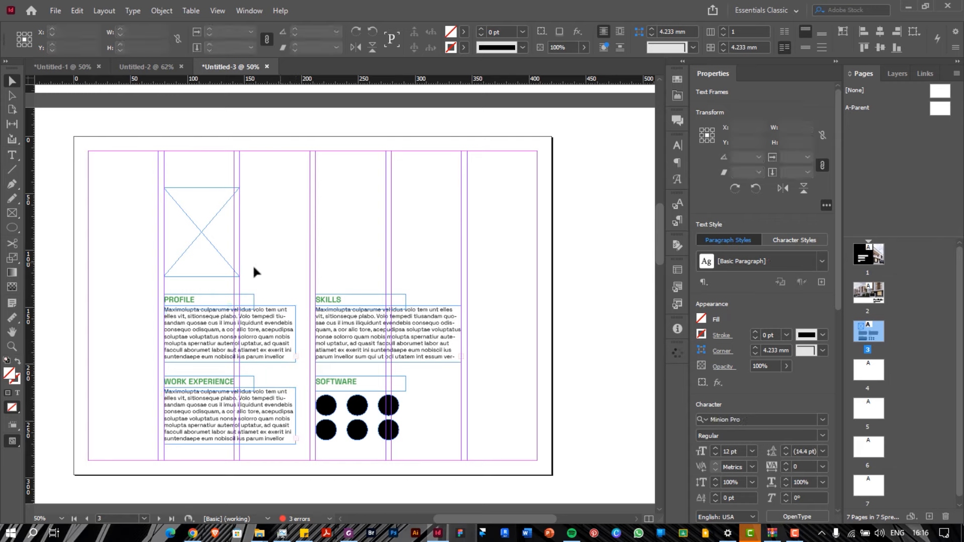
{"action": "left_click", "coordinate": [195, 299]}
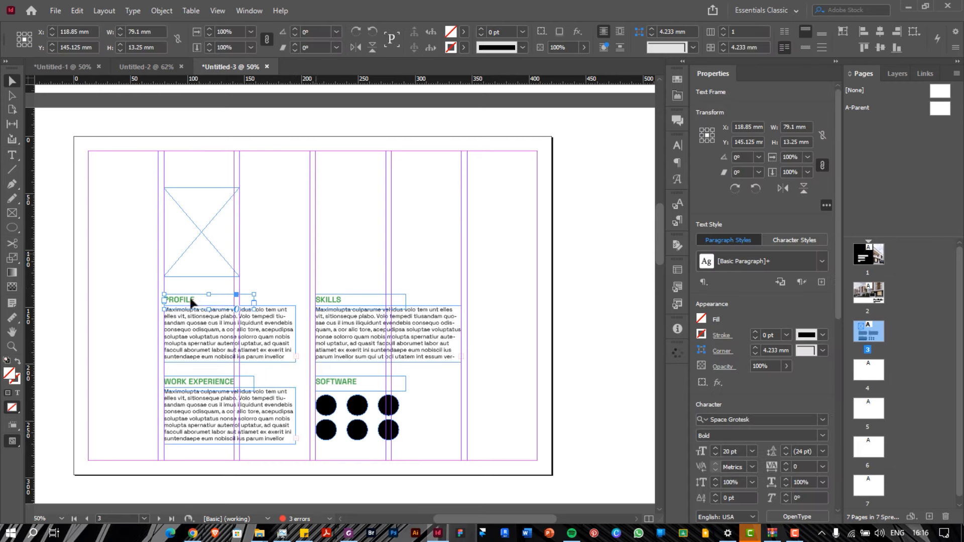
Duplicate the PROFILE heading beside the photo and retype it as the person's name
{"action": "left_click_drag", "start_coordinate": [192, 302], "coordinate": [301, 226]}
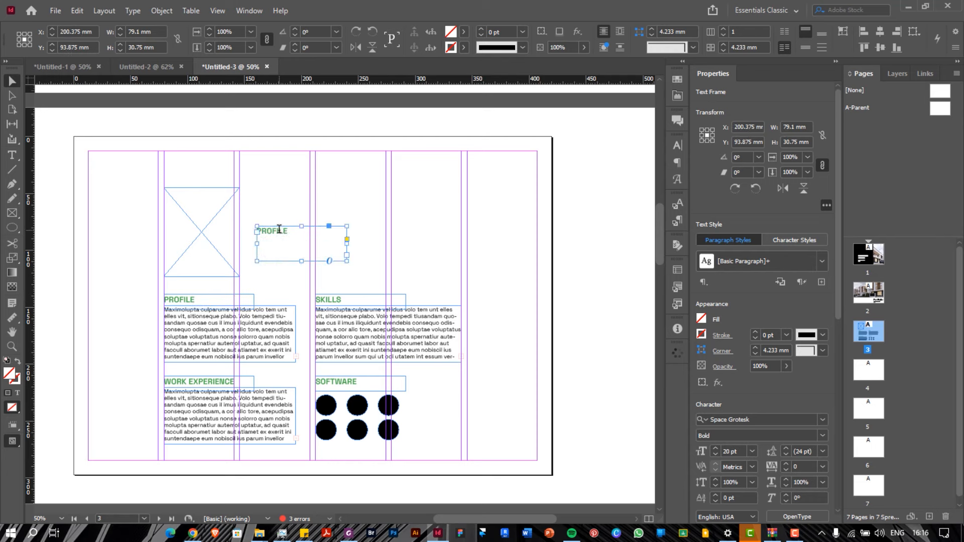
{"action": "double_click", "coordinate": [280, 231]}
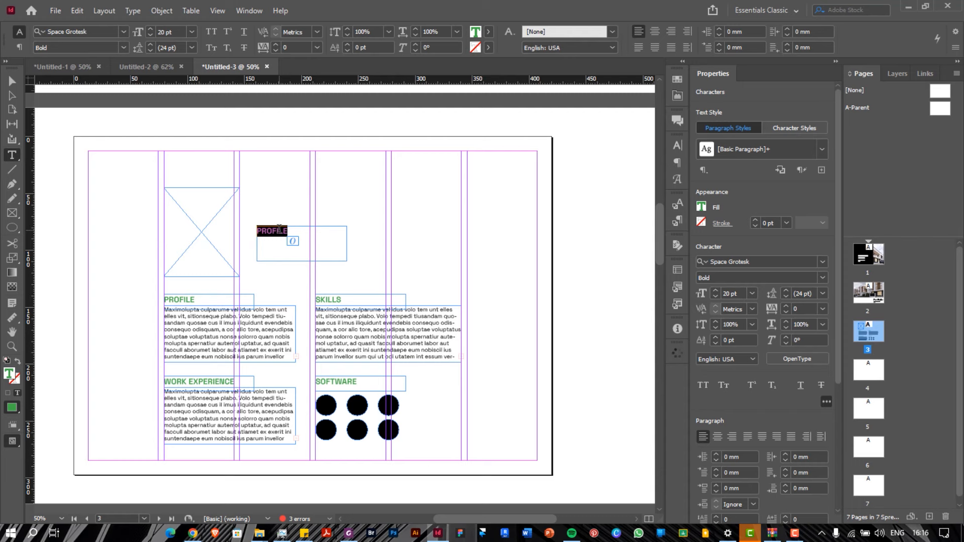
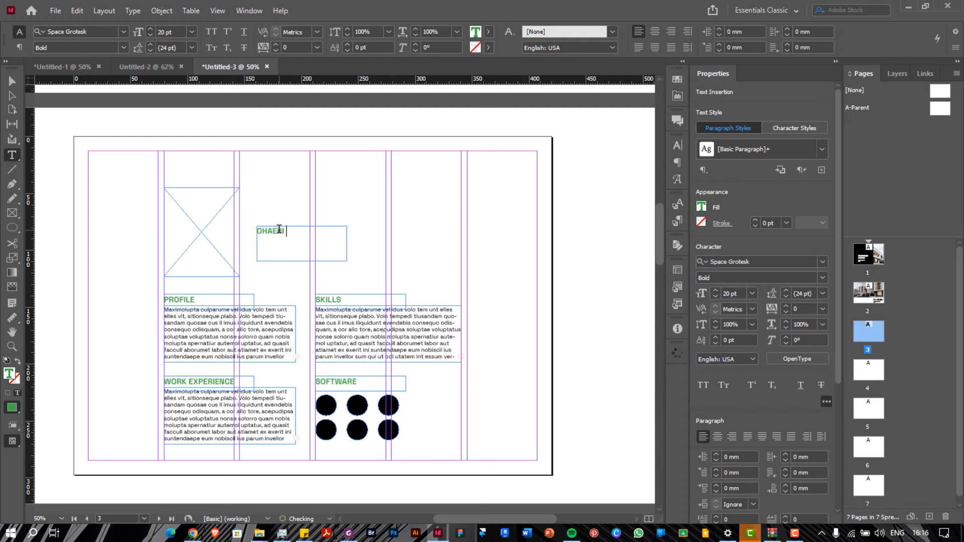
{"action": "key", "text": "Escape"}
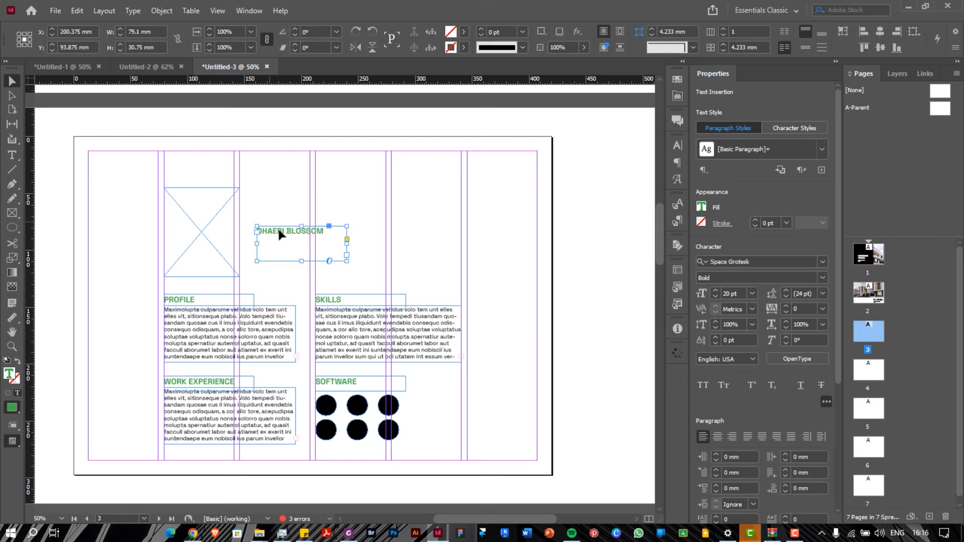
Set the name heading to 48 pt with 48 pt leading and fit its frame beside the photo
{"action": "left_click", "coordinate": [751, 452]}
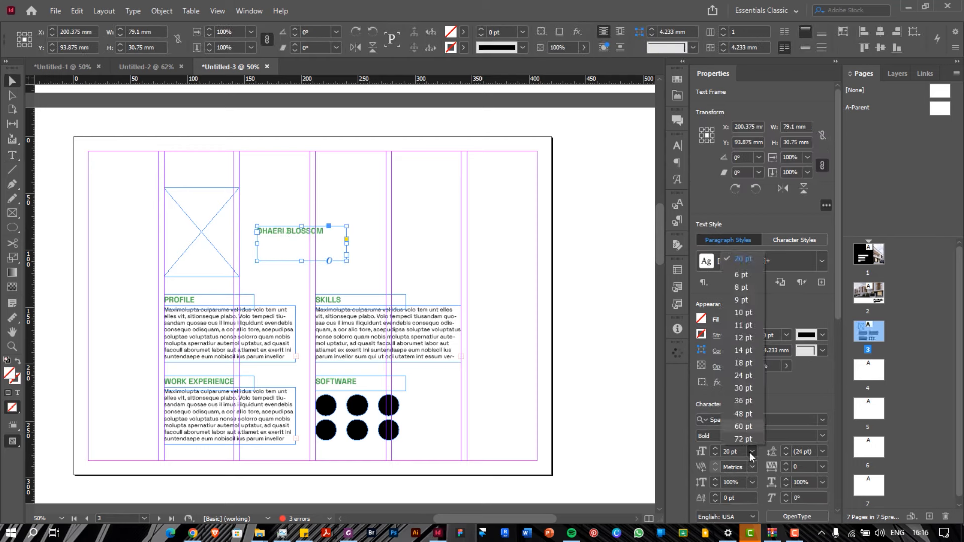
{"action": "left_click", "coordinate": [749, 389]}
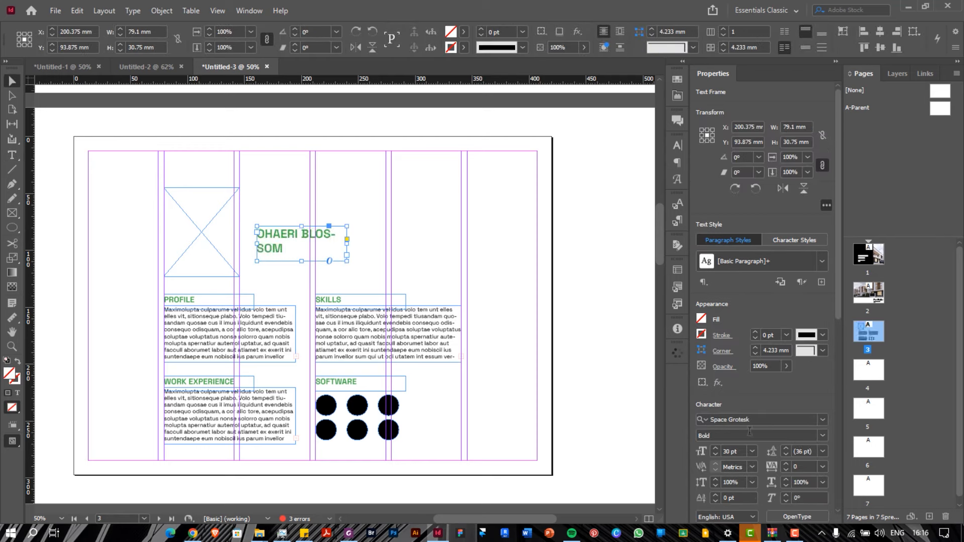
{"action": "left_click", "coordinate": [752, 452]}
{"action": "left_click", "coordinate": [744, 413]}
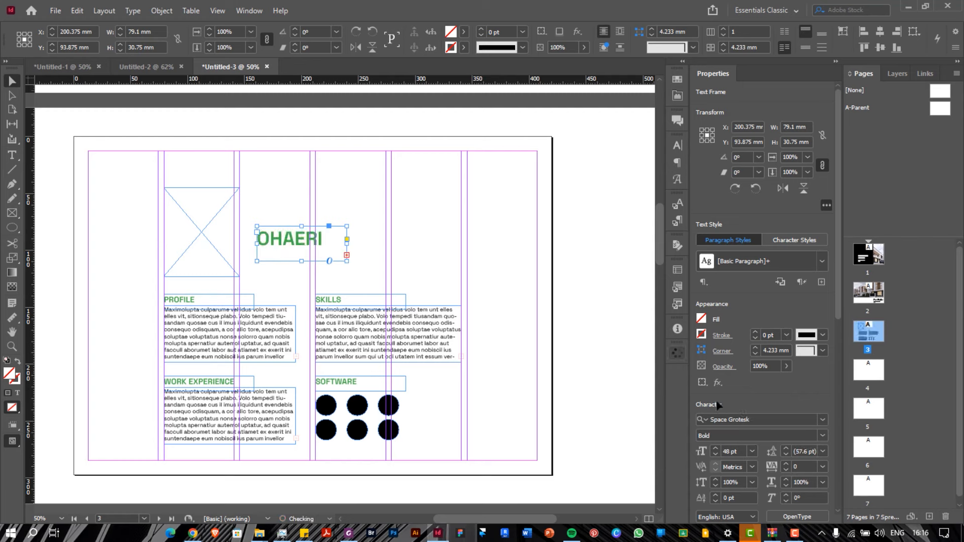
{"action": "left_click_drag", "start_coordinate": [301, 262], "coordinate": [301, 277]}
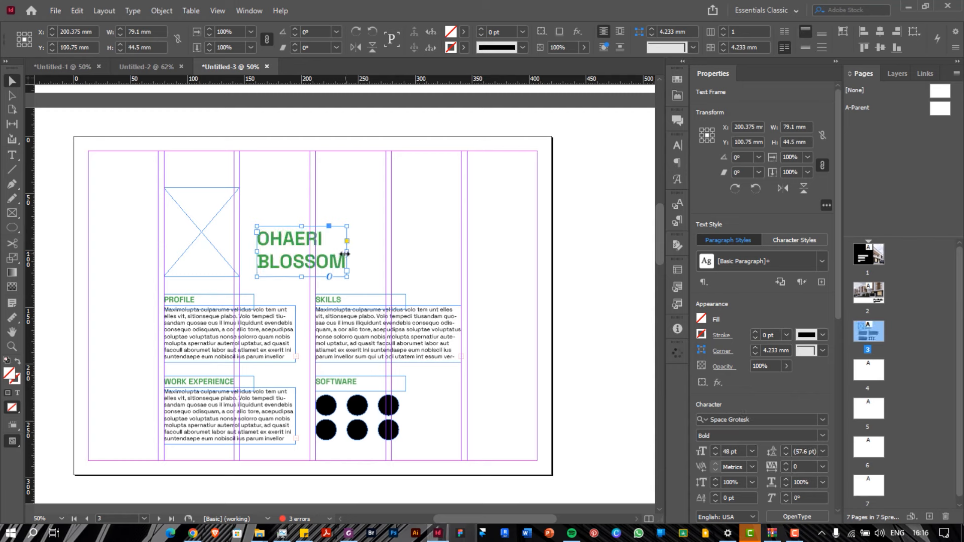
{"action": "left_click_drag", "start_coordinate": [348, 252], "coordinate": [351, 258]}
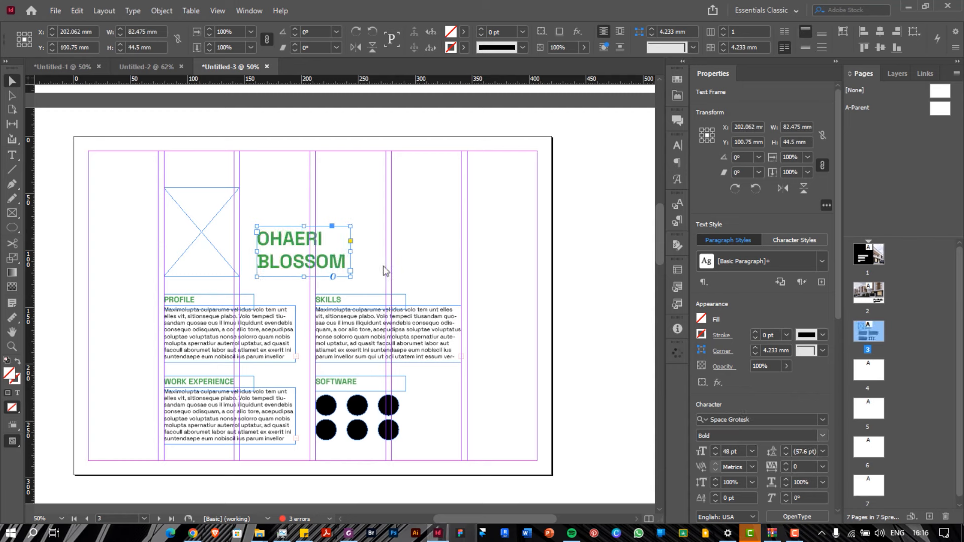
{"action": "left_click", "coordinate": [825, 452]}
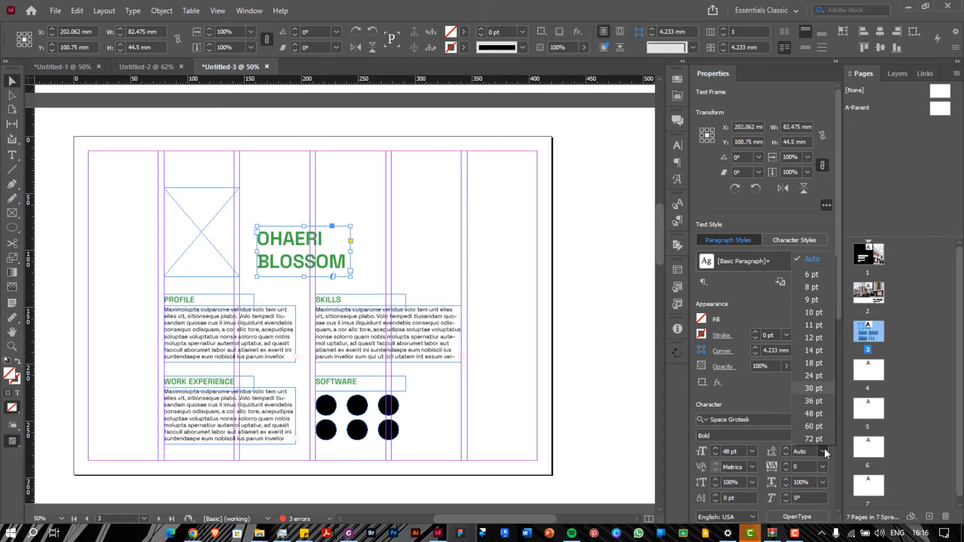
{"action": "left_click", "coordinate": [814, 414]}
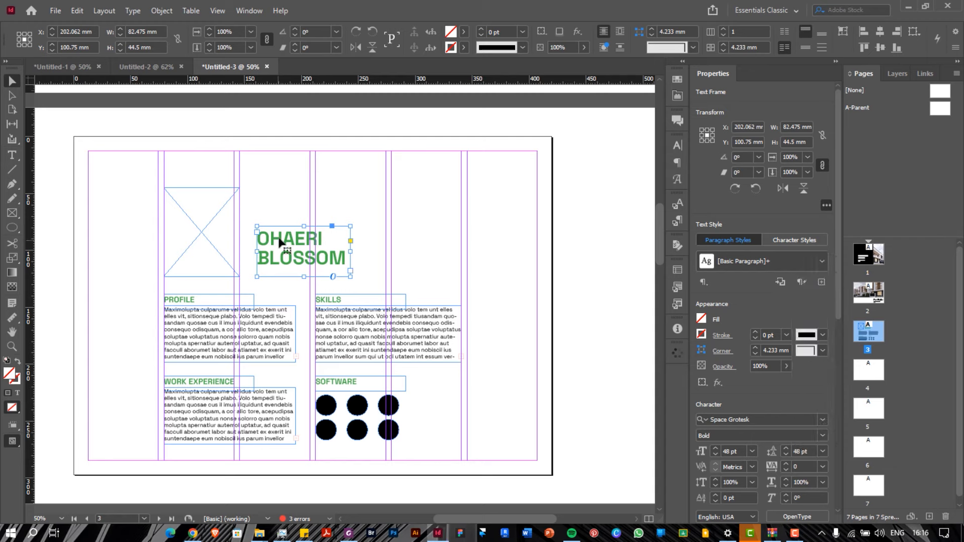
{"action": "left_click_drag", "start_coordinate": [279, 240], "coordinate": [280, 252]}
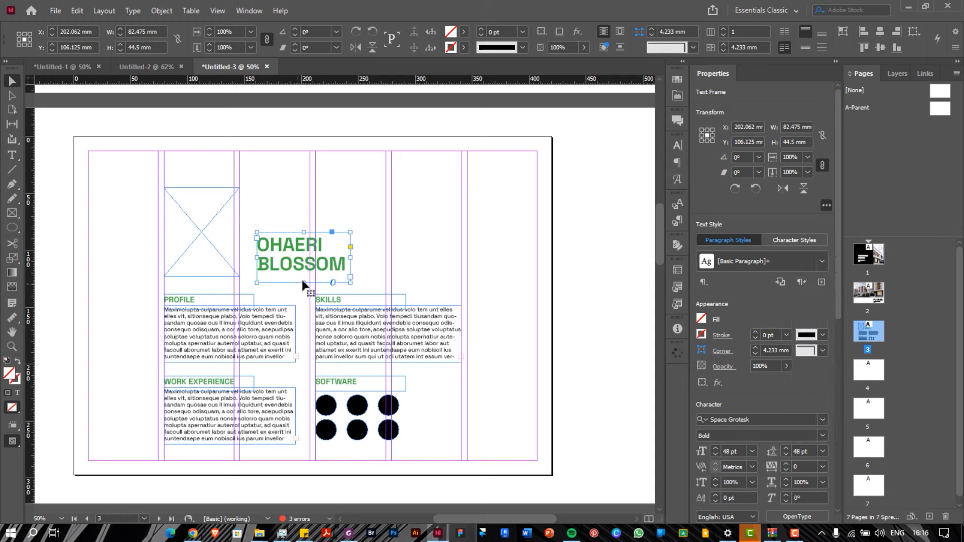
{"action": "left_click_drag", "start_coordinate": [306, 282], "coordinate": [296, 260]}
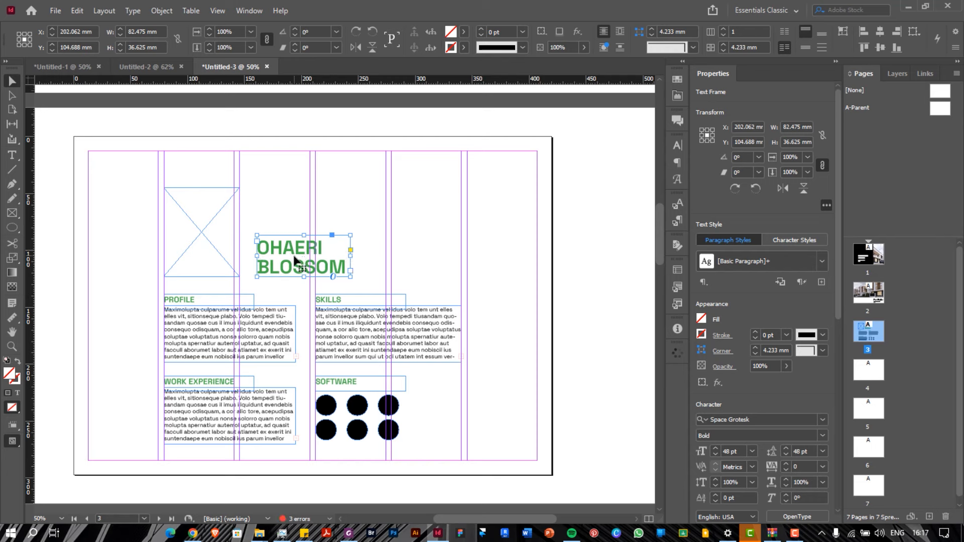
{"action": "left_click", "coordinate": [277, 206]}
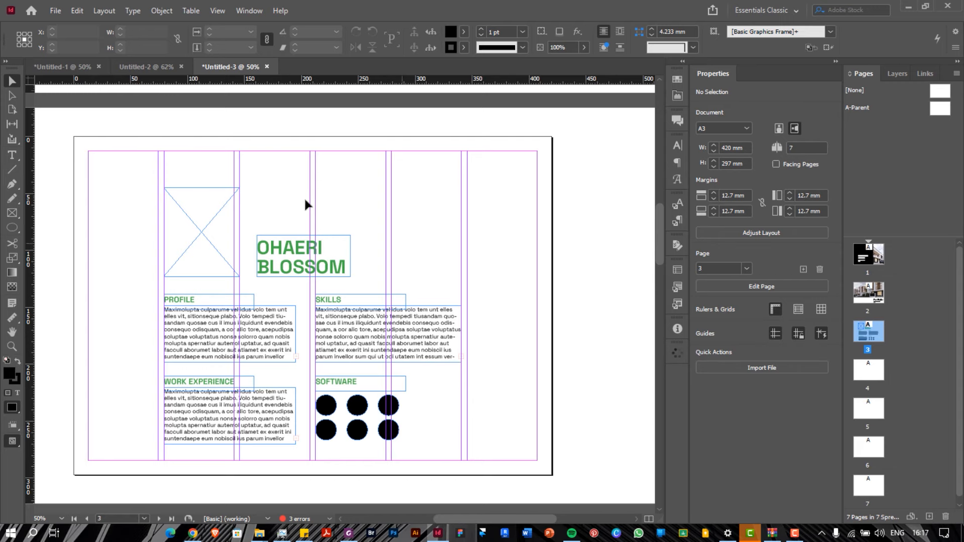
Select the SKILLS body text frame, then bring up the reference portfolio PDFs
{"action": "left_click", "coordinate": [340, 338]}
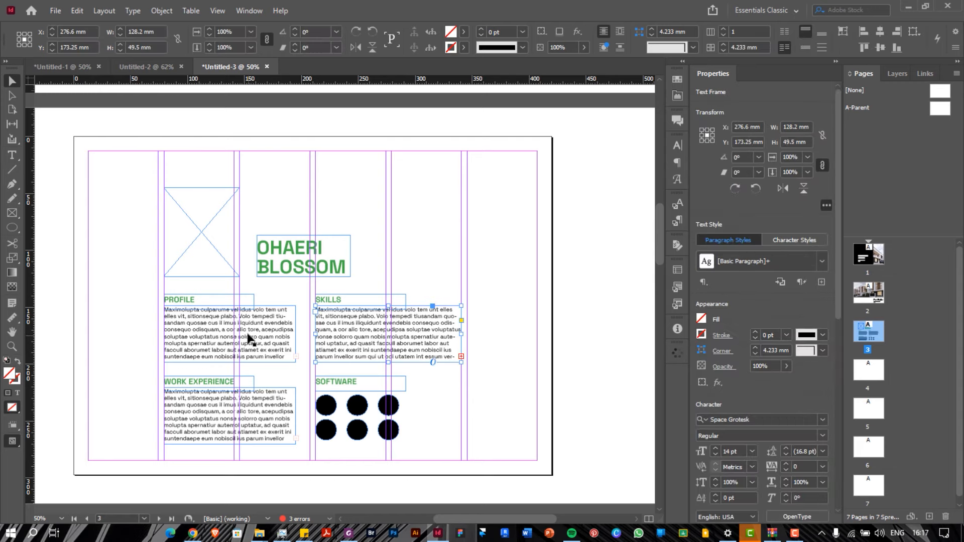
{"action": "left_click", "coordinate": [249, 340], "text": "shift"}
{"action": "left_click", "coordinate": [433, 337]}
{"action": "left_click", "coordinate": [441, 274]}
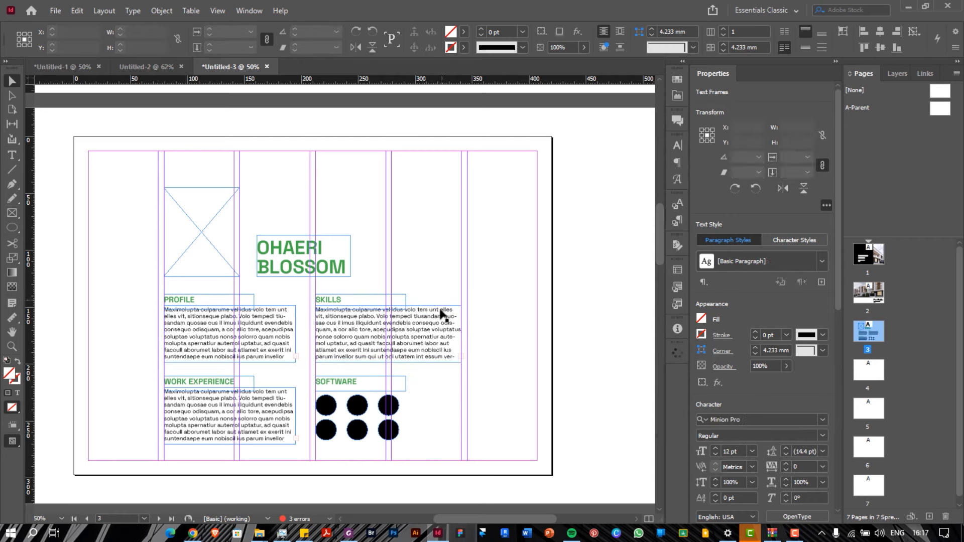
{"action": "left_click", "coordinate": [432, 320]}
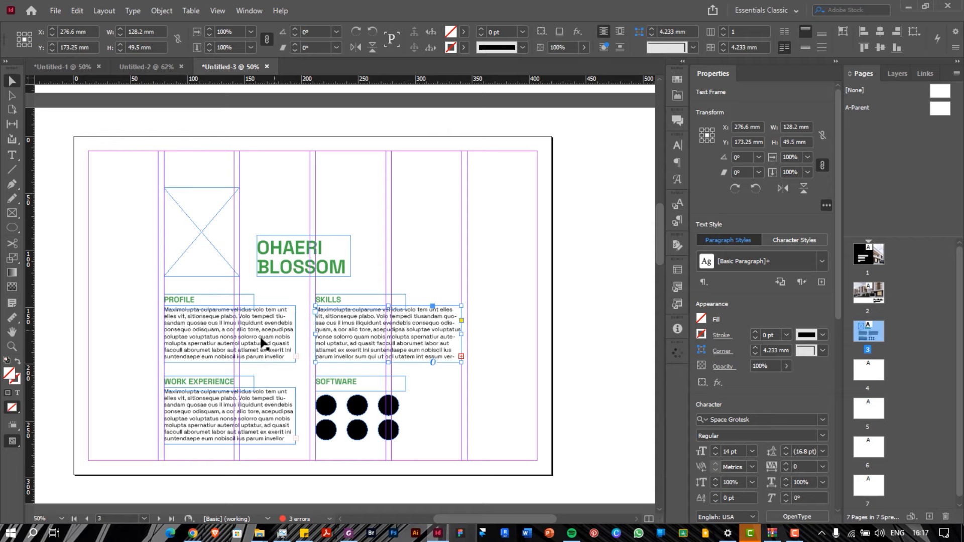
{"action": "left_click", "coordinate": [348, 534]}
Scroll the reference portfolio, view the second portfolio document, then minimize Foxit PDF Editor
{"action": "scroll", "coordinate": [661, 282], "scroll_direction": "down", "scroll_amount": 3}
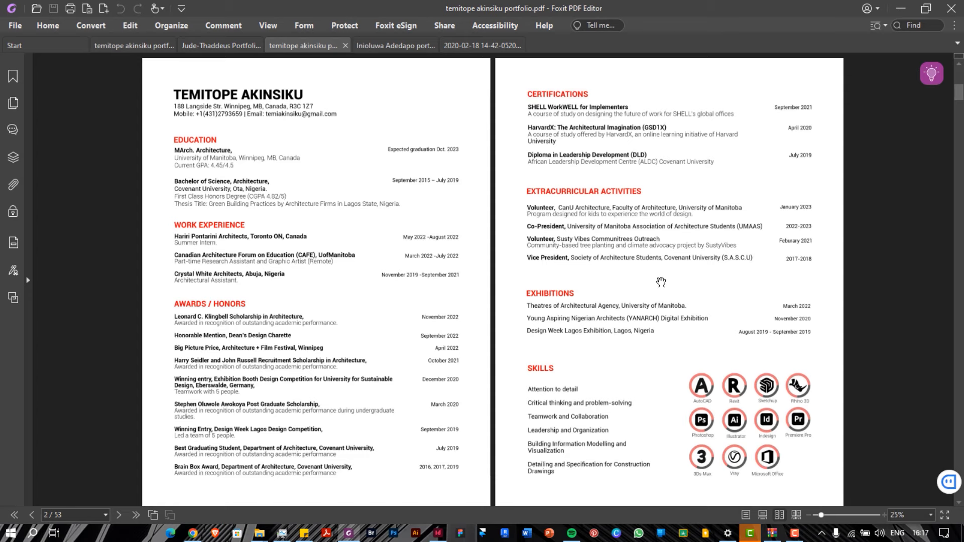
{"action": "left_click", "coordinate": [207, 46]}
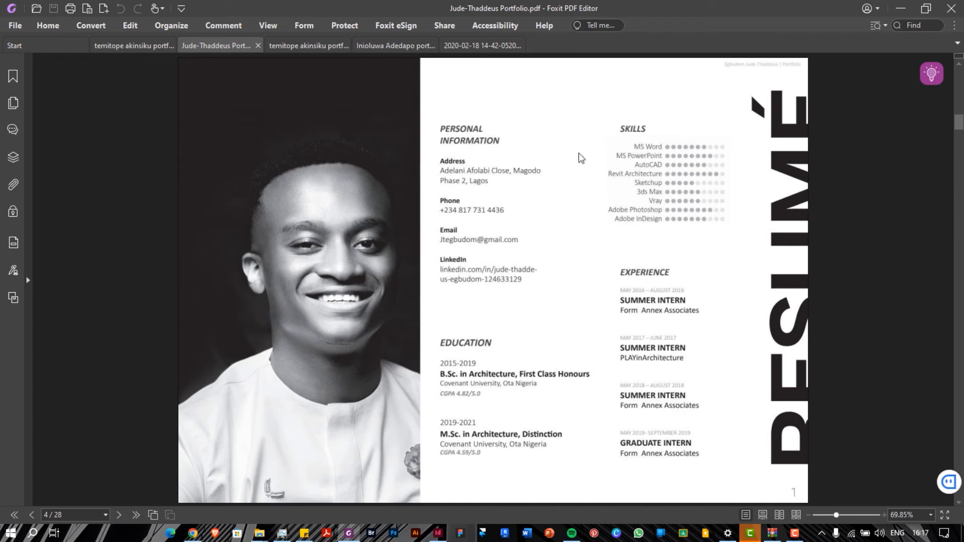
{"action": "left_click", "coordinate": [903, 9]}
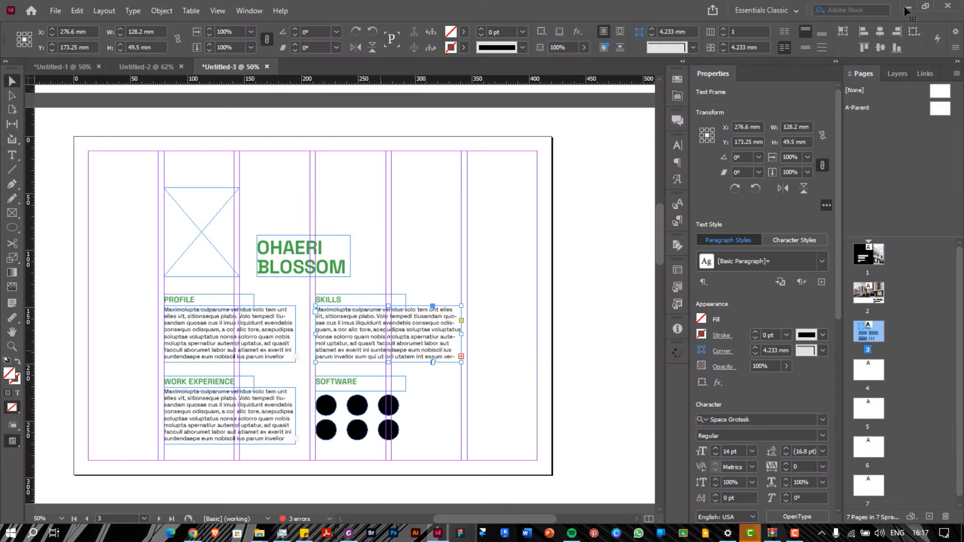
Set the PROFILE, SKILLS and WORK EXPERIENCE body text to 15 pt
{"action": "left_click", "coordinate": [477, 297]}
{"action": "left_click", "coordinate": [433, 333]}
{"action": "left_click", "coordinate": [253, 336], "text": "shift"}
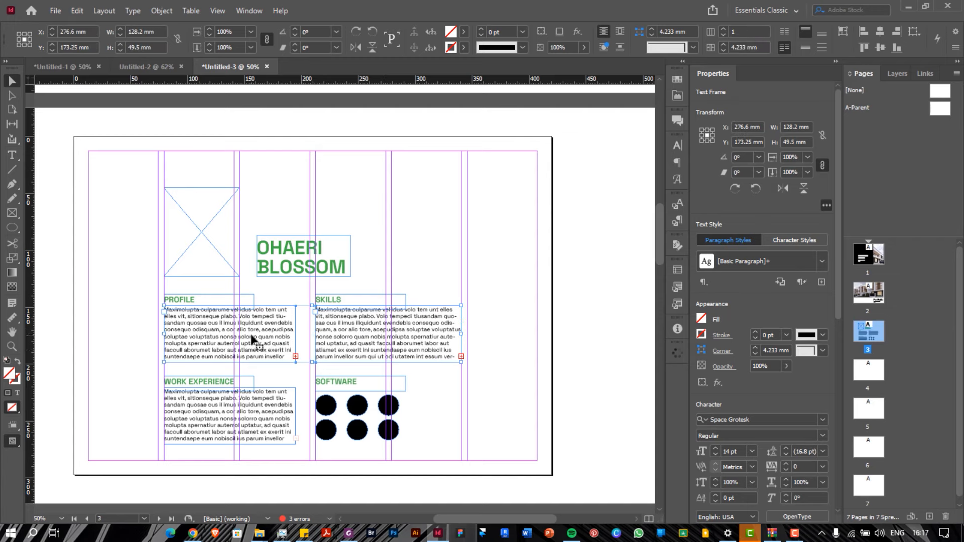
{"action": "left_click", "coordinate": [253, 411], "text": "shift"}
{"action": "left_click", "coordinate": [752, 451]}
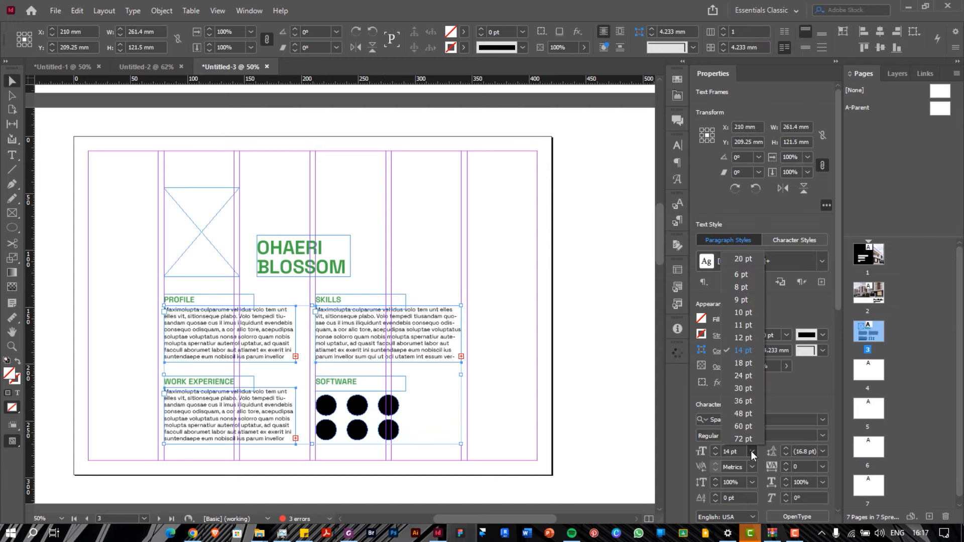
{"action": "left_click", "coordinate": [714, 449]}
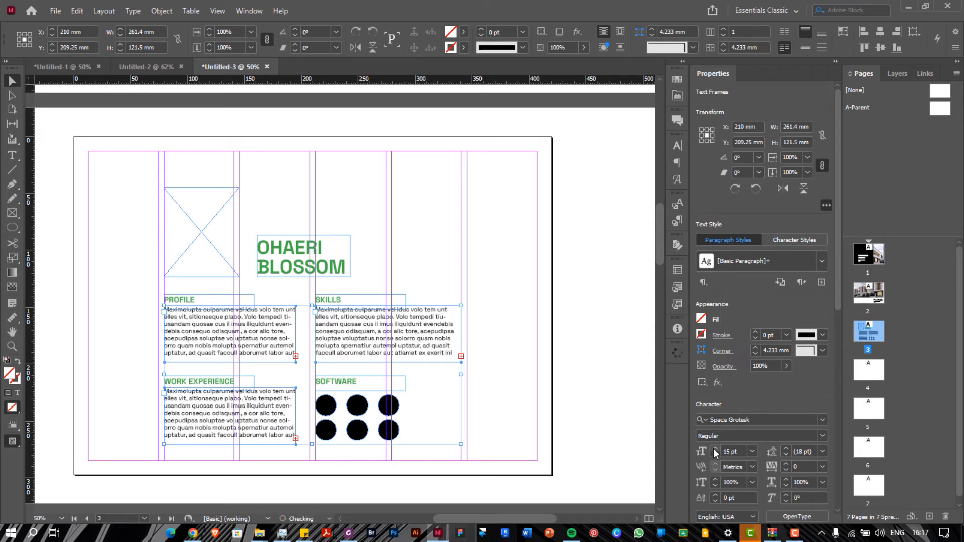
{"action": "left_click", "coordinate": [435, 223]}
Switch to Preview screen mode and select the empty photo placeholder frame
{"action": "left_click", "coordinate": [217, 11]}
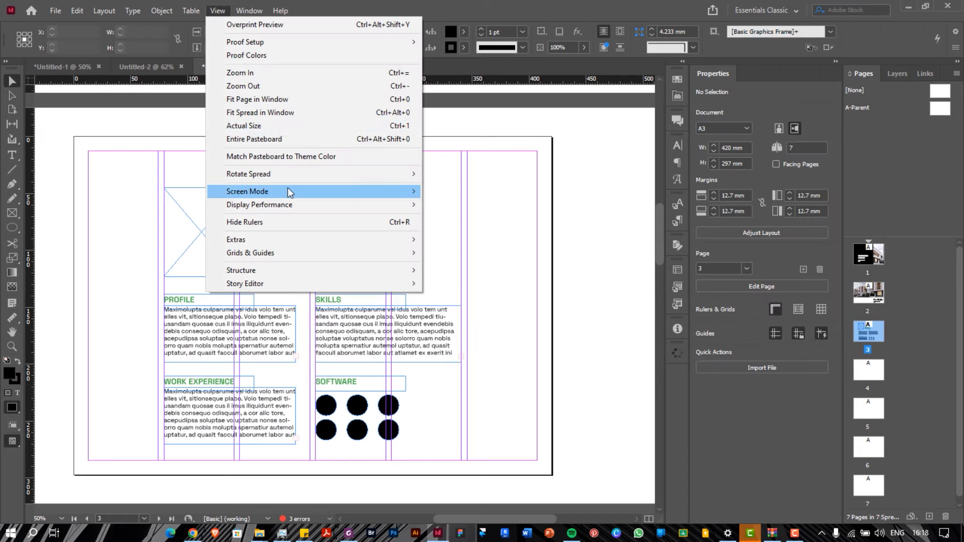
{"action": "mouse_move", "coordinate": [312, 193]}
{"action": "left_click", "coordinate": [442, 205]}
{"action": "left_click", "coordinate": [201, 231]}
{"action": "mouse_move", "coordinate": [269, 536]}
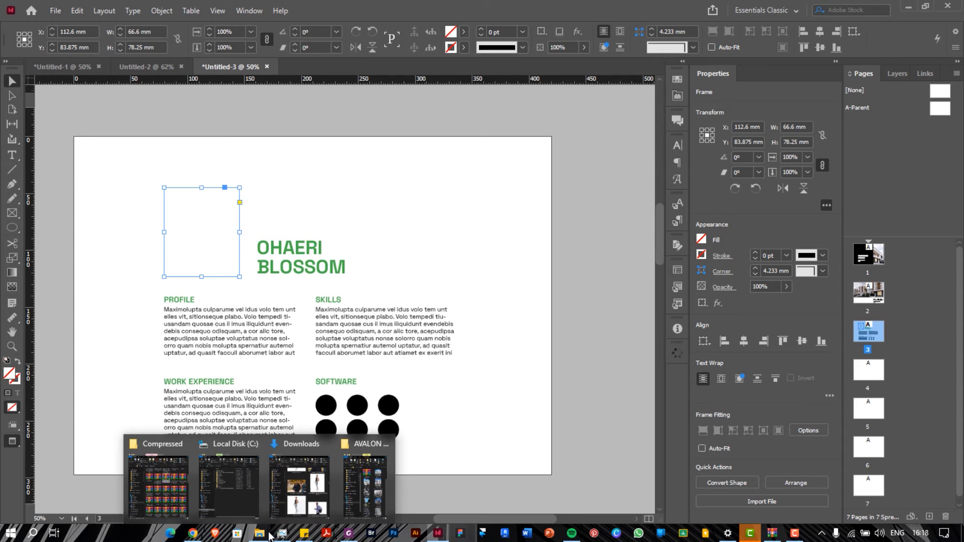
Drag the black-and-white portrait from the Pictures folder into the photo frame and scale it to about 78 mm
{"action": "left_click", "coordinate": [297, 488]}
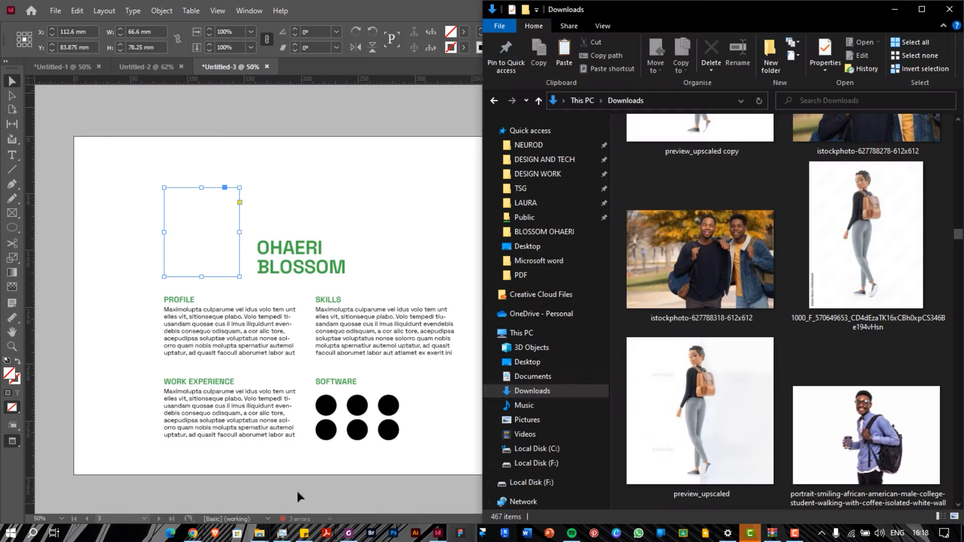
{"action": "left_click", "coordinate": [535, 423]}
{"action": "left_click_drag", "start_coordinate": [784, 289], "coordinate": [236, 224]}
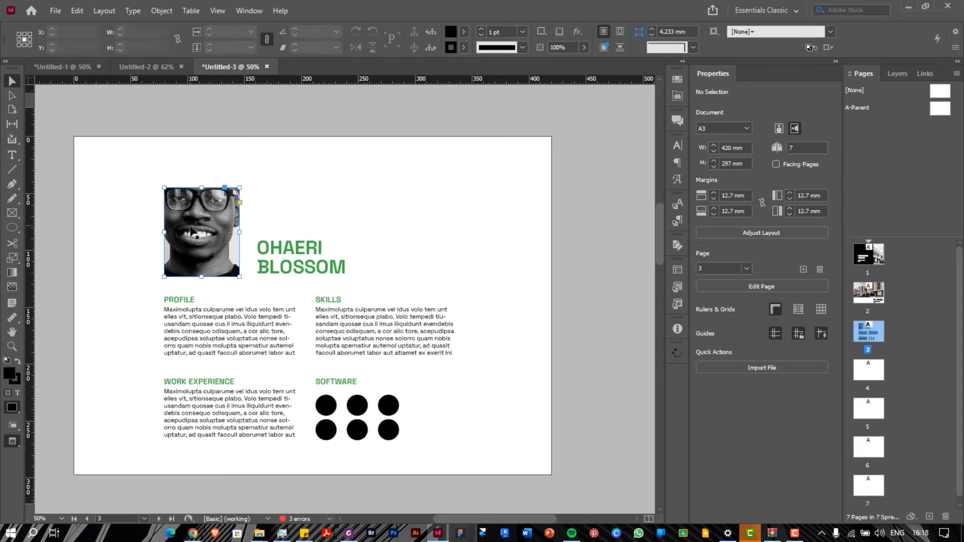
{"action": "left_click", "coordinate": [191, 231]}
{"action": "left_click_drag", "start_coordinate": [202, 131], "coordinate": [202, 187]}
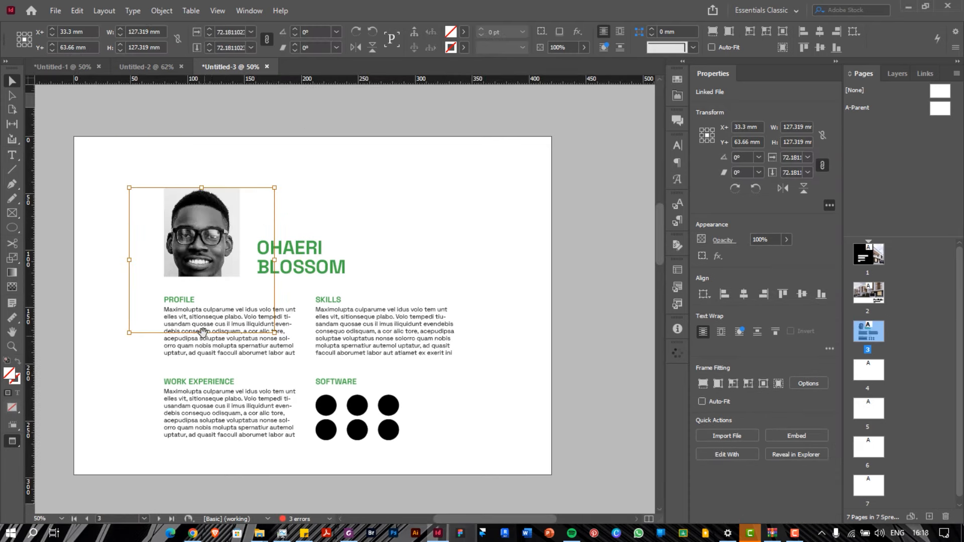
{"action": "left_click_drag", "start_coordinate": [203, 331], "coordinate": [203, 279]}
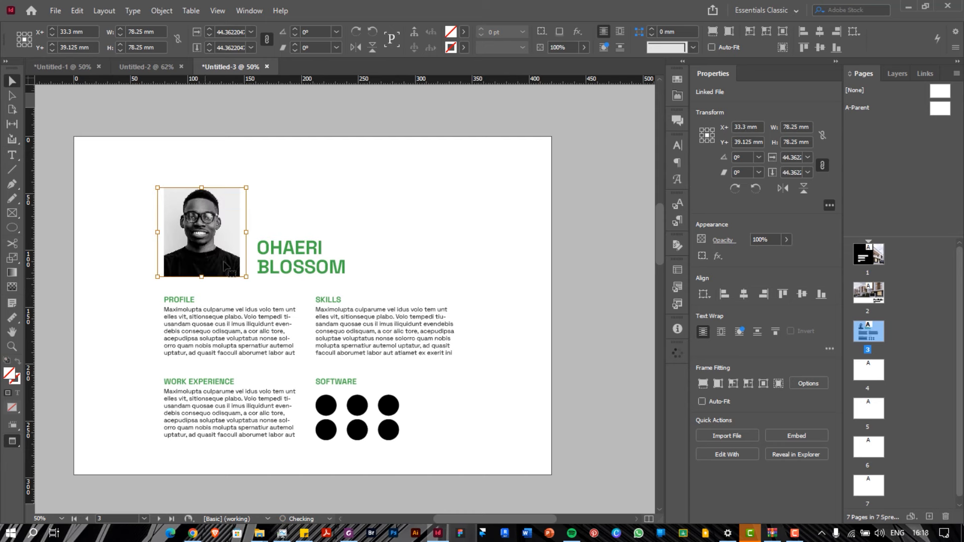
{"action": "left_click", "coordinate": [295, 200]}
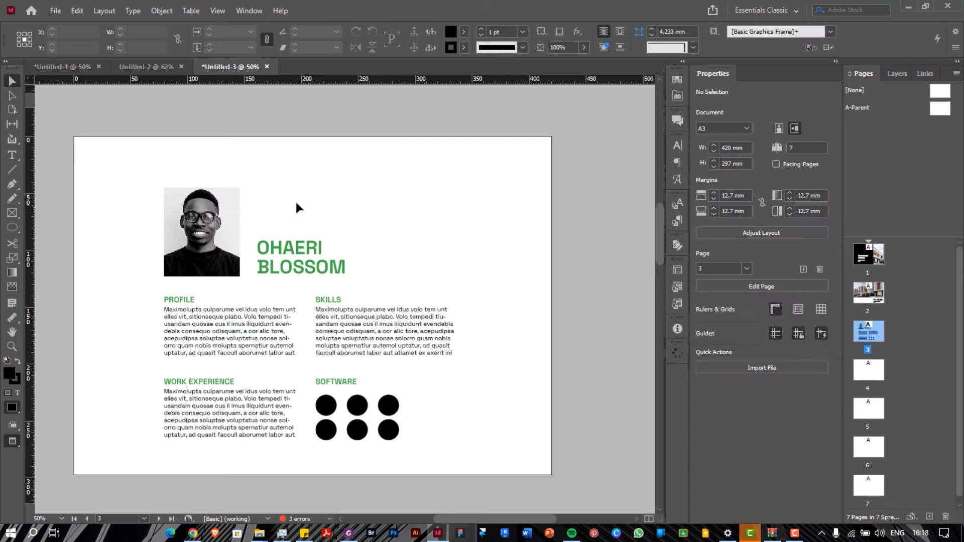
Move the green name heading up level with the top of the photo
{"action": "left_click", "coordinate": [301, 245]}
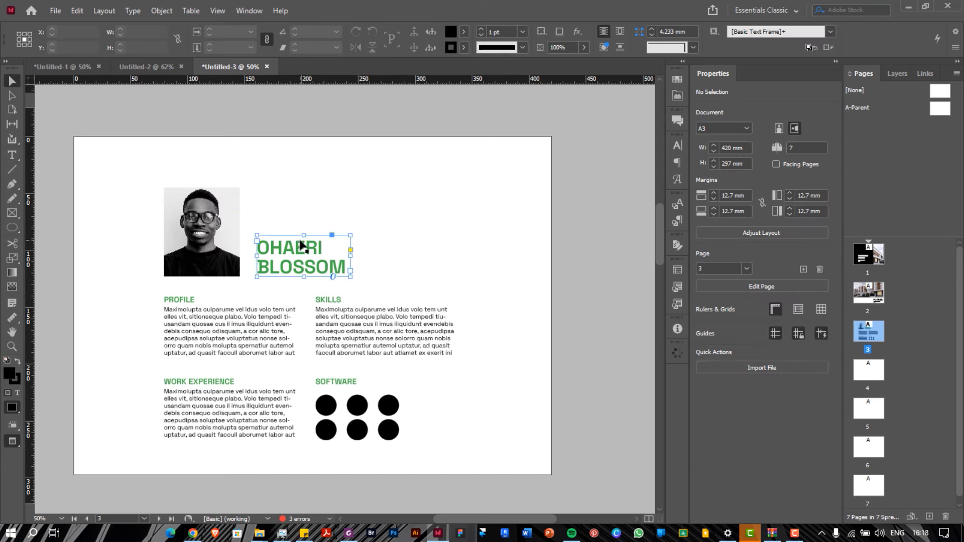
{"action": "left_click", "coordinate": [323, 200]}
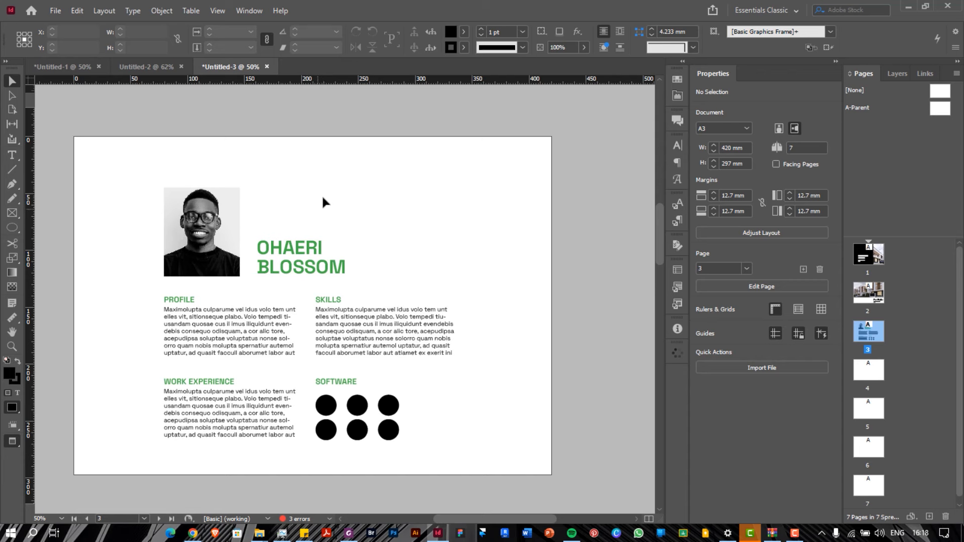
{"action": "left_click", "coordinate": [300, 246]}
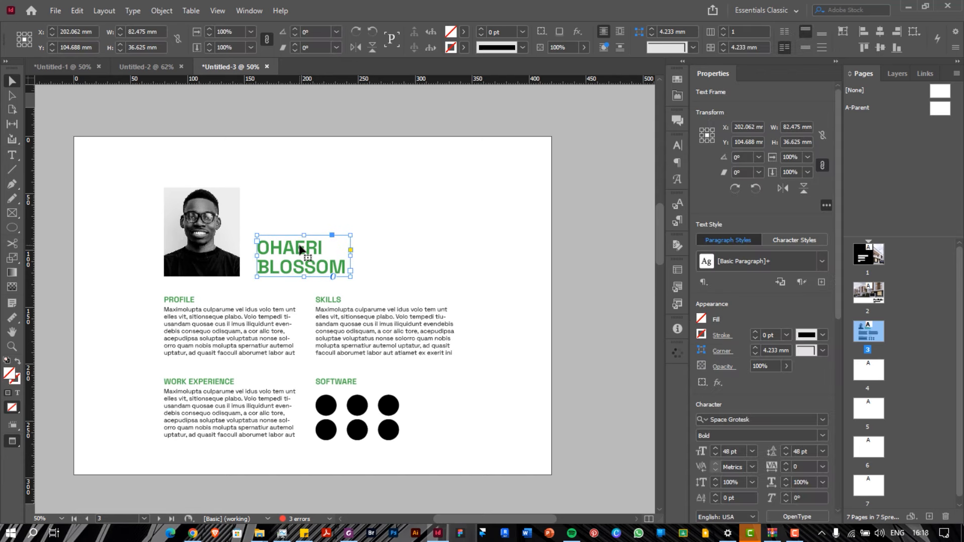
{"action": "left_click_drag", "start_coordinate": [302, 248], "coordinate": [298, 203]}
{"action": "left_click", "coordinate": [392, 208]}
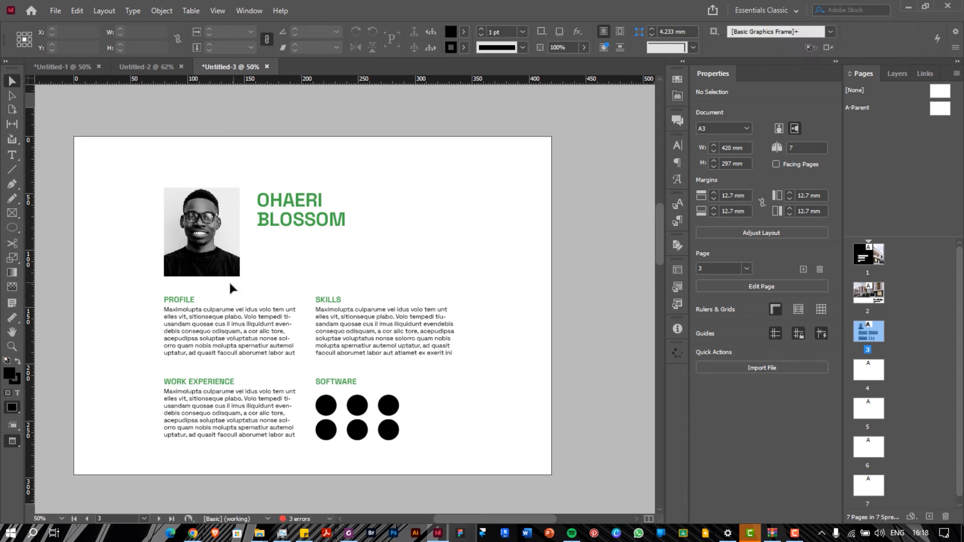
Return to Normal screen mode with frame edges and margin and column guides visible
{"action": "key", "text": "ctrl+semicolon"}
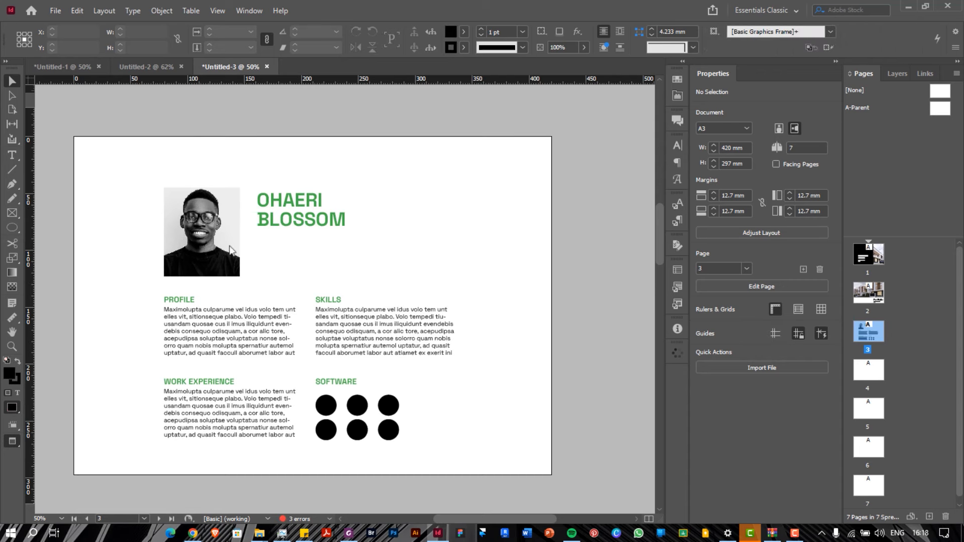
{"action": "left_click", "coordinate": [217, 11]}
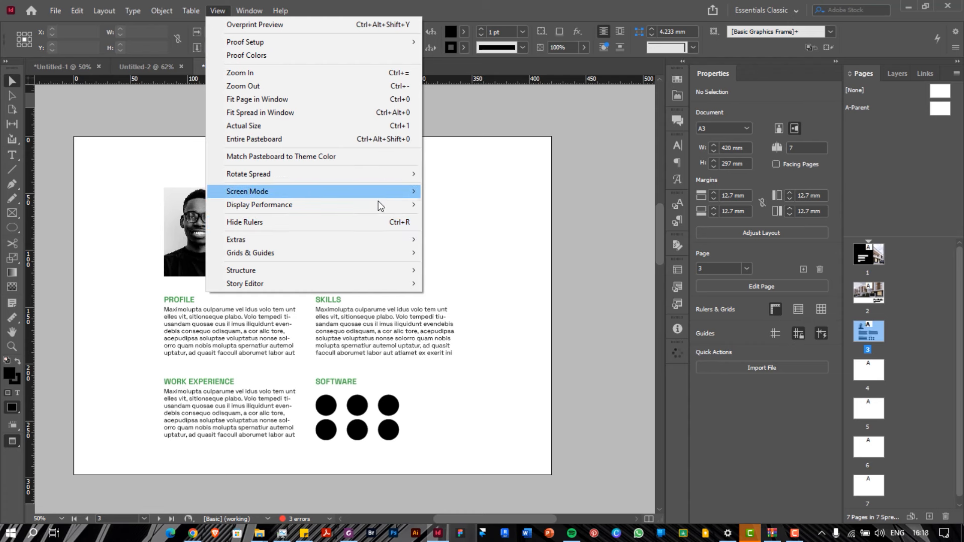
{"action": "mouse_move", "coordinate": [378, 194]}
{"action": "left_click", "coordinate": [442, 194]}
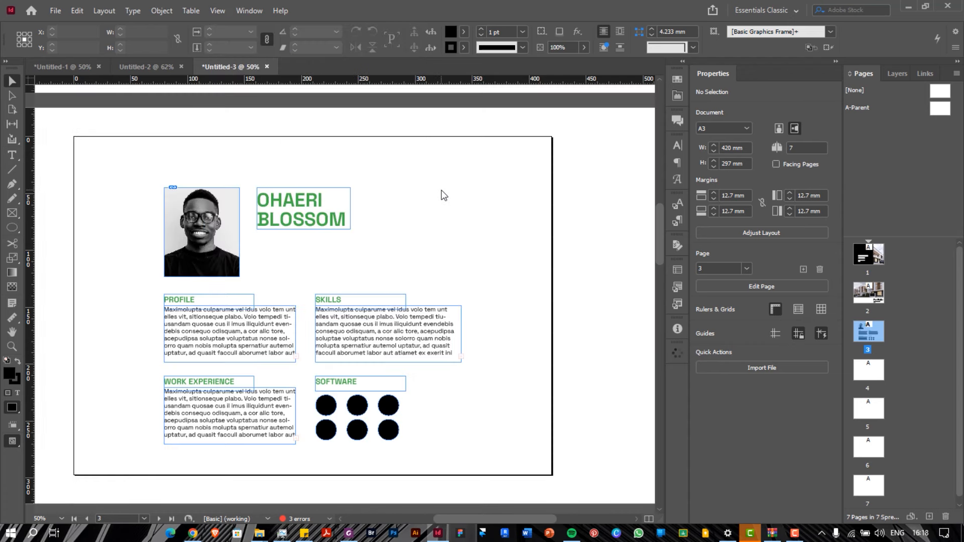
{"action": "left_click", "coordinate": [224, 12]}
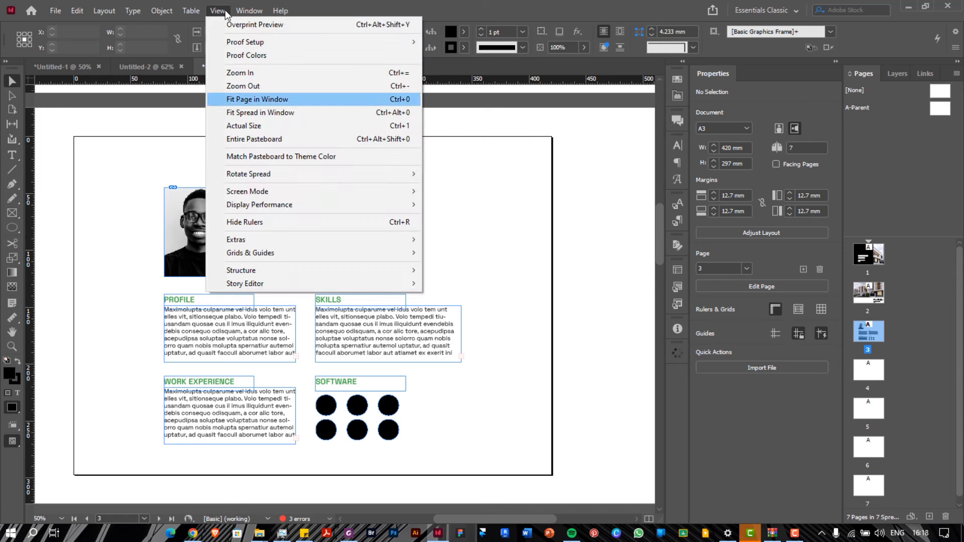
{"action": "mouse_move", "coordinate": [351, 191]}
{"action": "left_click", "coordinate": [436, 192]}
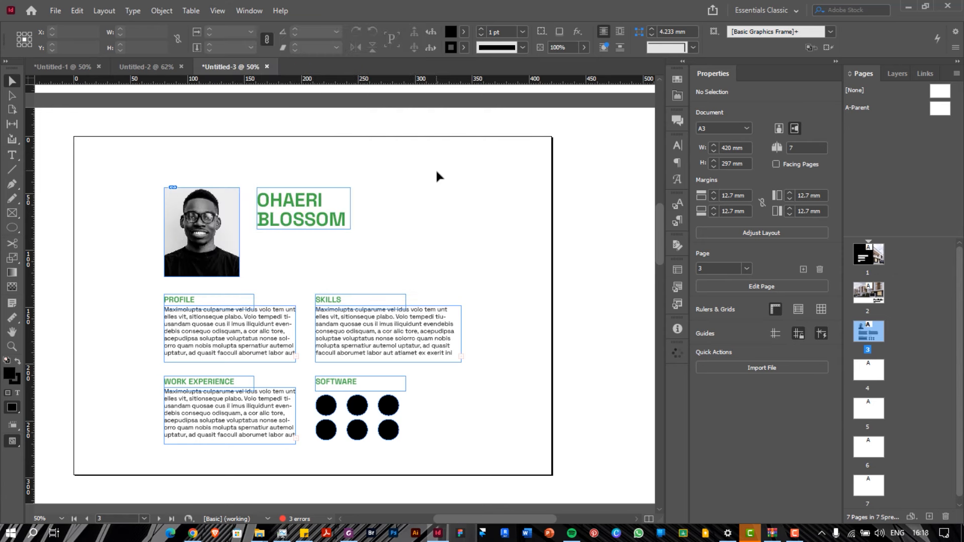
{"action": "key", "text": "ctrl+semicolon"}
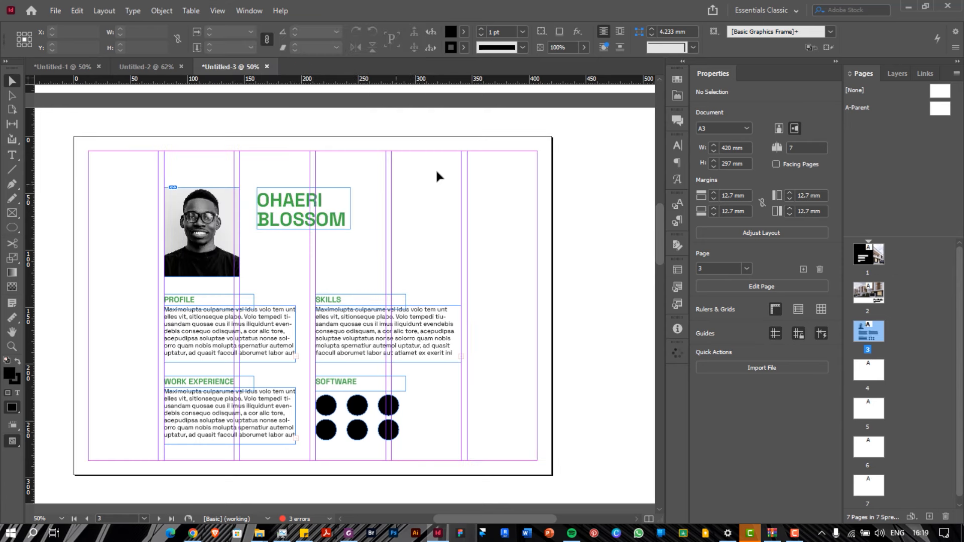
Duplicate the PROFILE body text frame below the name and select all its text
{"action": "left_click", "coordinate": [229, 329]}
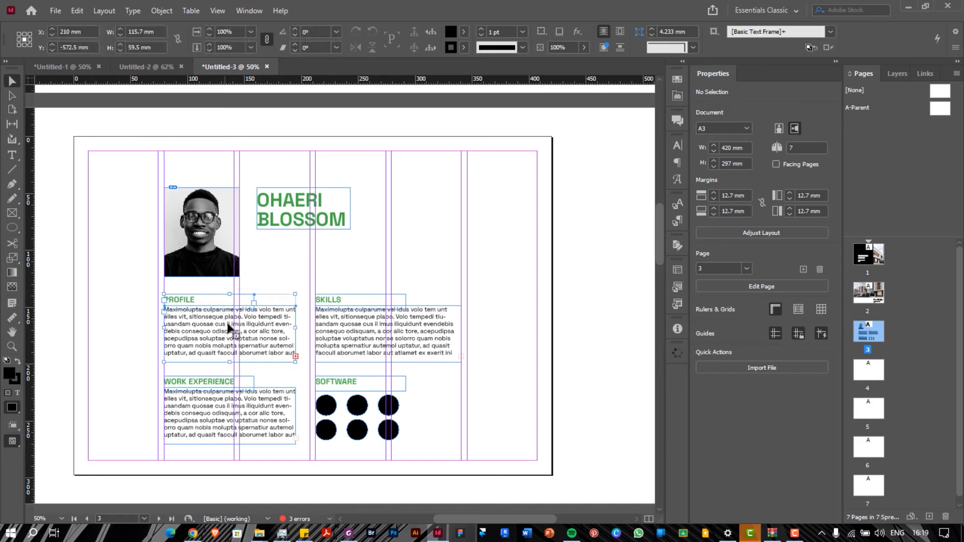
{"action": "left_click_drag", "start_coordinate": [257, 323], "coordinate": [350, 258]}
{"action": "double_click", "coordinate": [350, 258]}
{"action": "key", "text": "ctrl+a"}
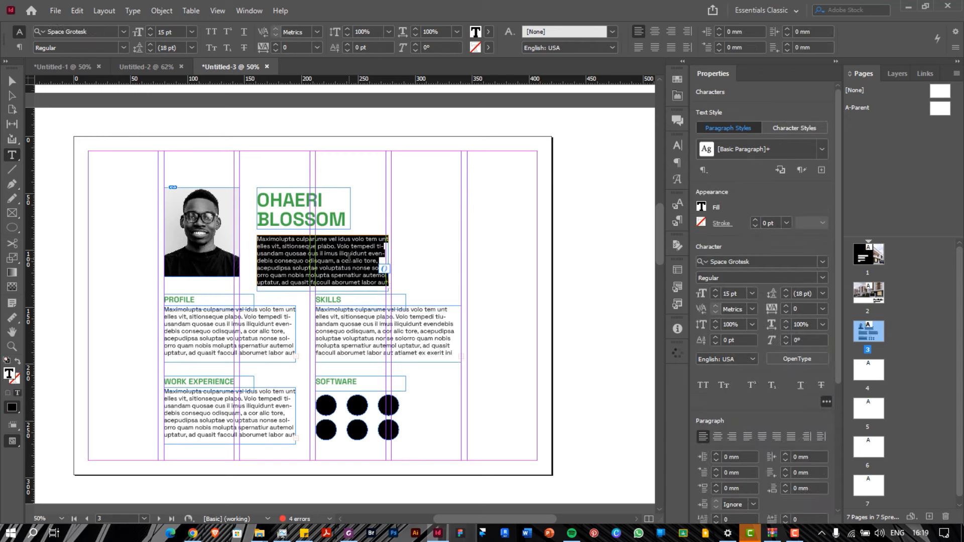
{"action": "key", "text": "ctrl+v"}
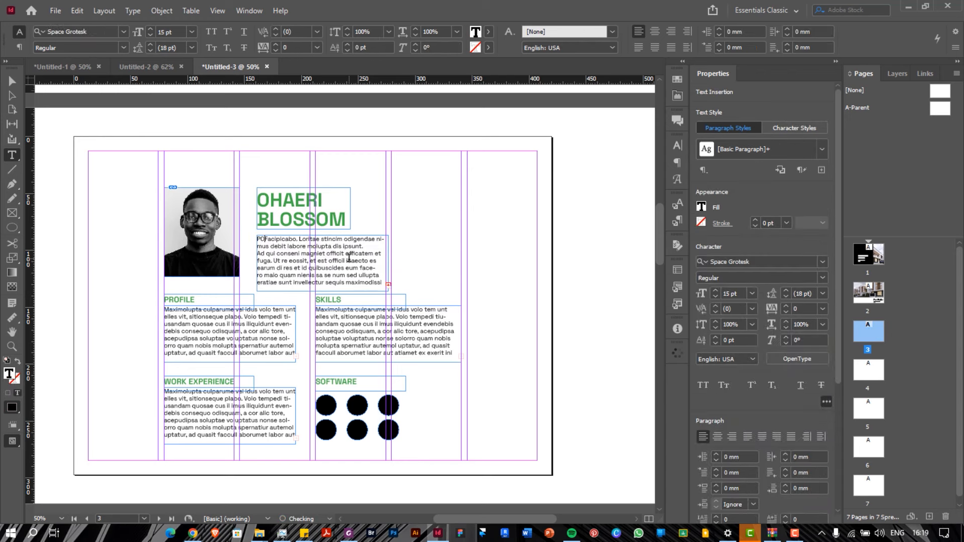
{"action": "key", "text": "ctrl+a"}
Type the contact lines: phone number, e-mail, address and registration number
{"action": "type", "text": "P"}
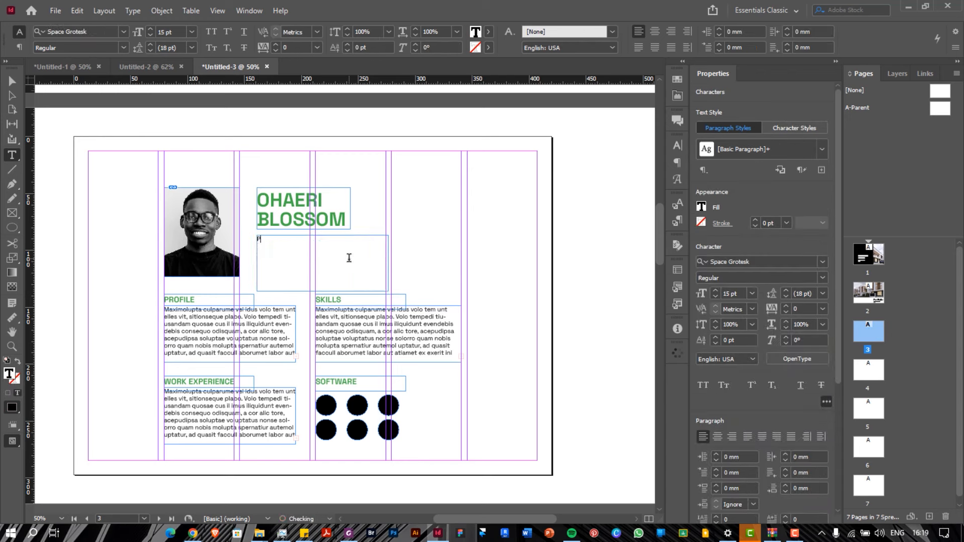
{"action": "type", "text": "HONE NUMBER"}
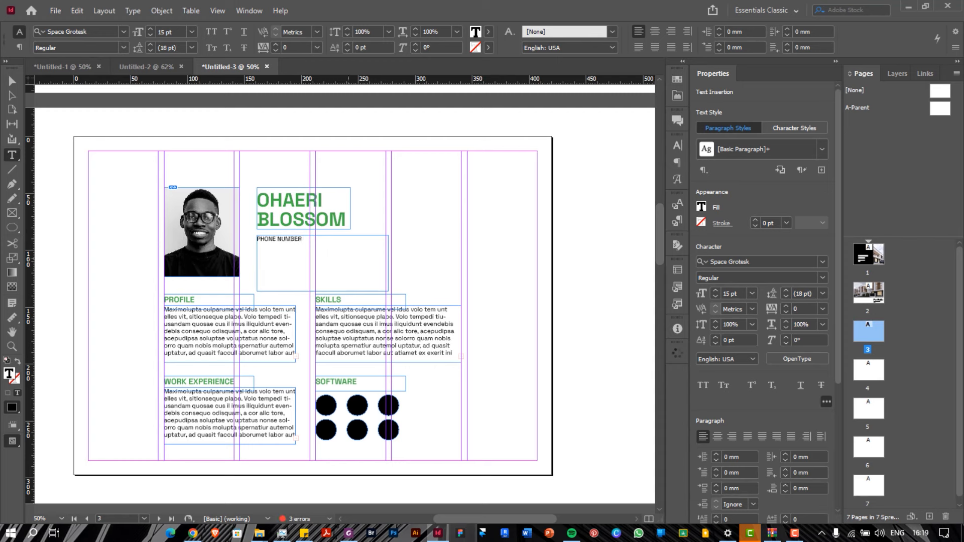
{"action": "key", "text": "BackSpace"}
{"action": "key", "text": "BackSpace"}
{"action": "key", "text": "BackSpace"}
{"action": "key", "text": "BackSpace"}
{"action": "key", "text": "BackSpace"}
{"action": "type", "text": "UMBER: 4444444"}
{"action": "key", "text": "Return"}
{"action": "type", "text": "EM"}
{"action": "type", "text": "AIL"}
{"action": "type", "text": ":  HFIFOFD"}
{"action": "type", "text": "AD"}
{"action": "type", "text": "DRESS"}
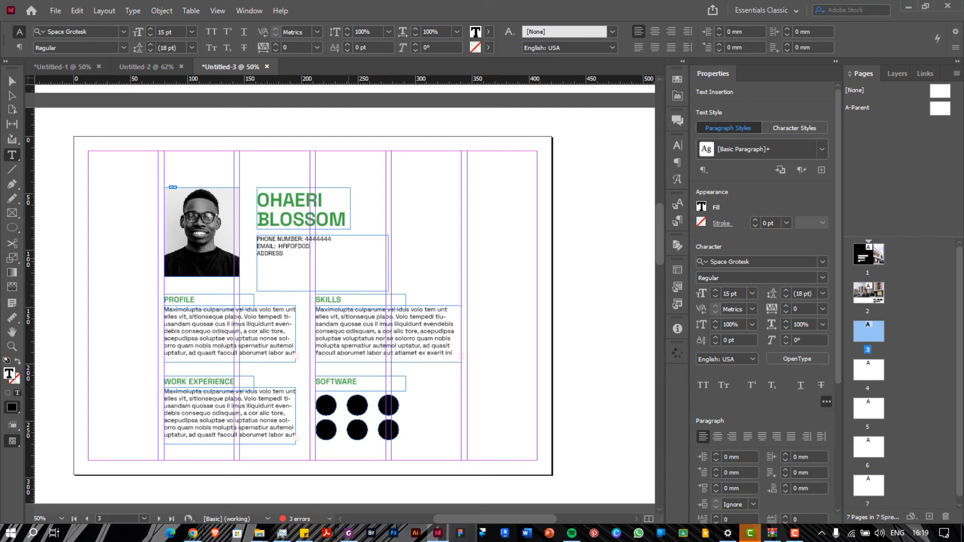
{"action": "type", "text": ": YFYFFIDD"}
{"action": "key", "text": "Return"}
{"action": "type", "text": "REG:"}
{"action": "key", "text": "BackSpace"}
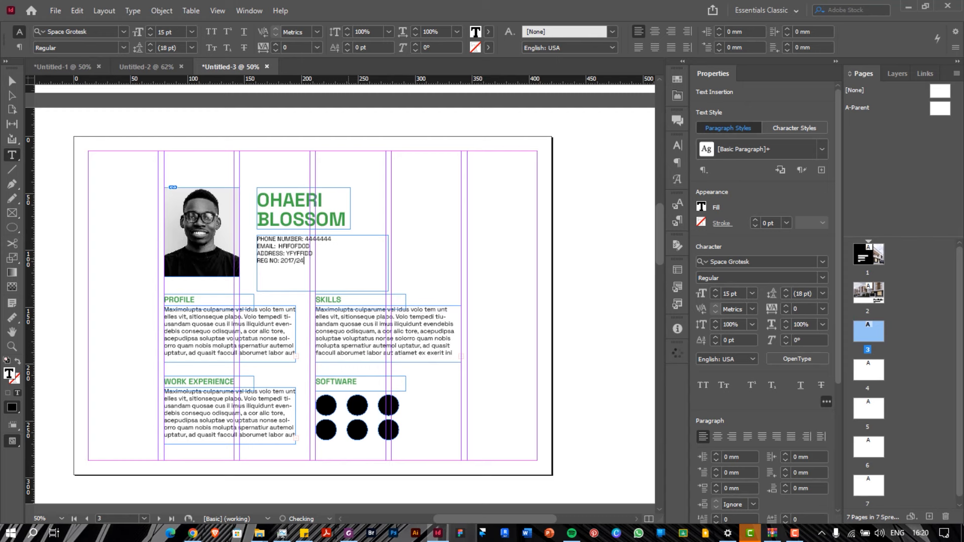
Remove an extra COURSE line and shorten the contact frame to fit four lines
{"action": "key", "text": "Return"}
{"action": "type", "text": "COURSE:"}
{"action": "triple_click", "coordinate": [275, 267]}
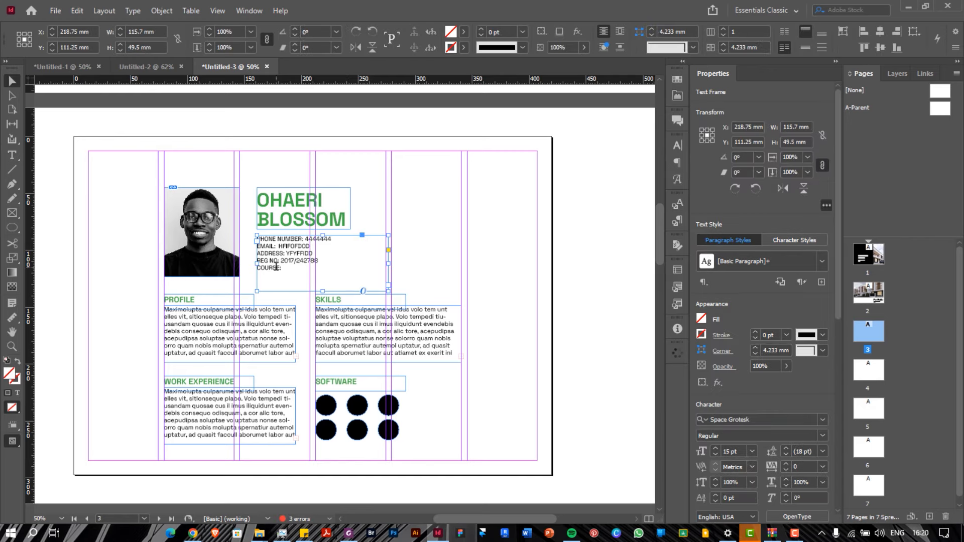
{"action": "key", "text": "BackSpace"}
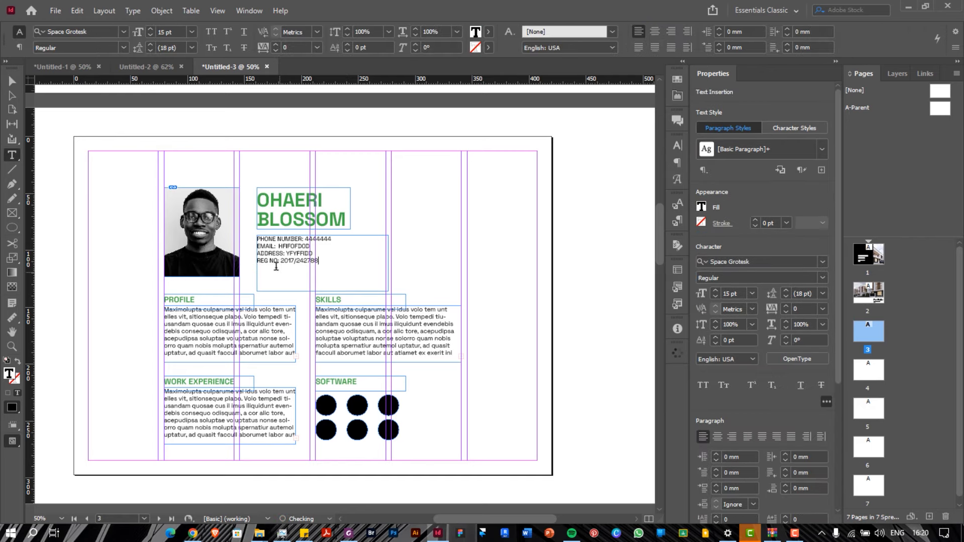
{"action": "key", "text": "Escape"}
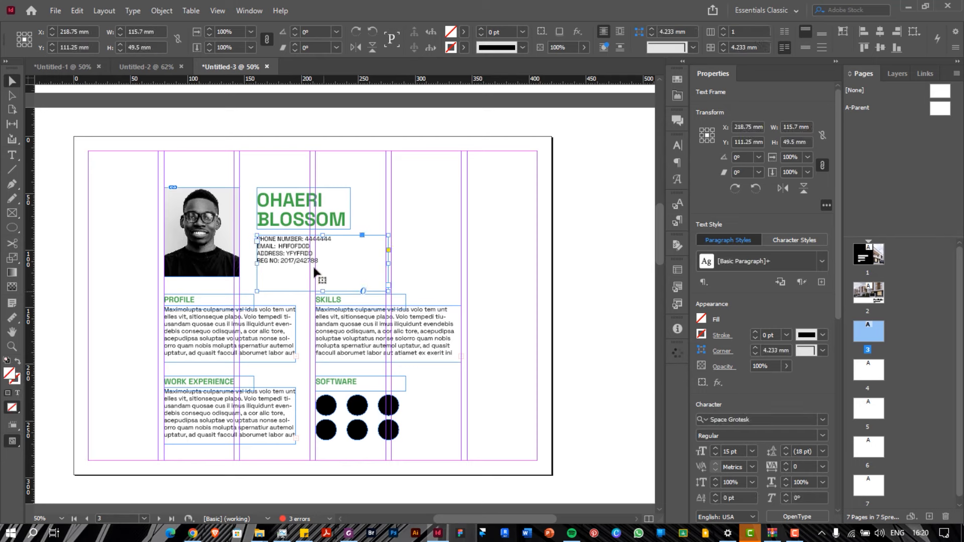
{"action": "left_click_drag", "start_coordinate": [322, 292], "coordinate": [280, 266]}
{"action": "left_click", "coordinate": [279, 222]}
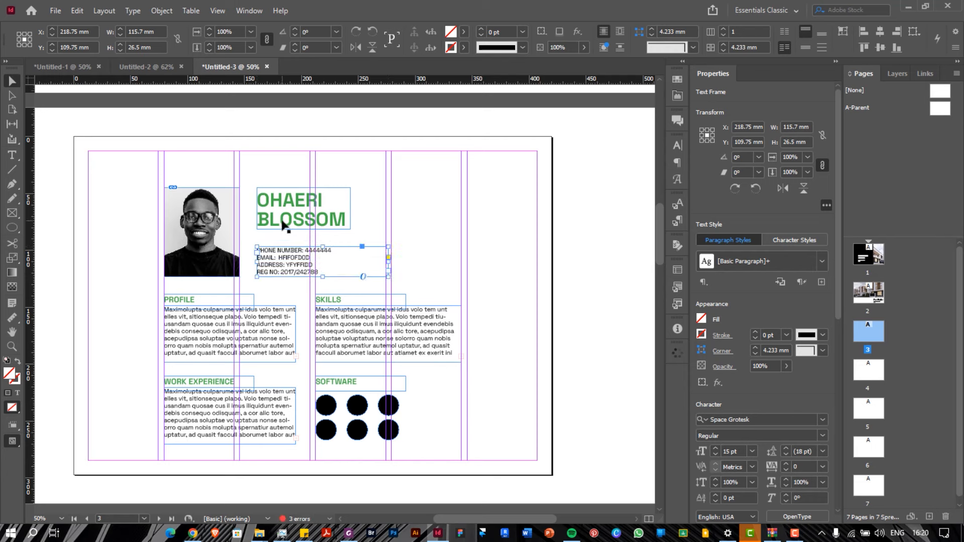
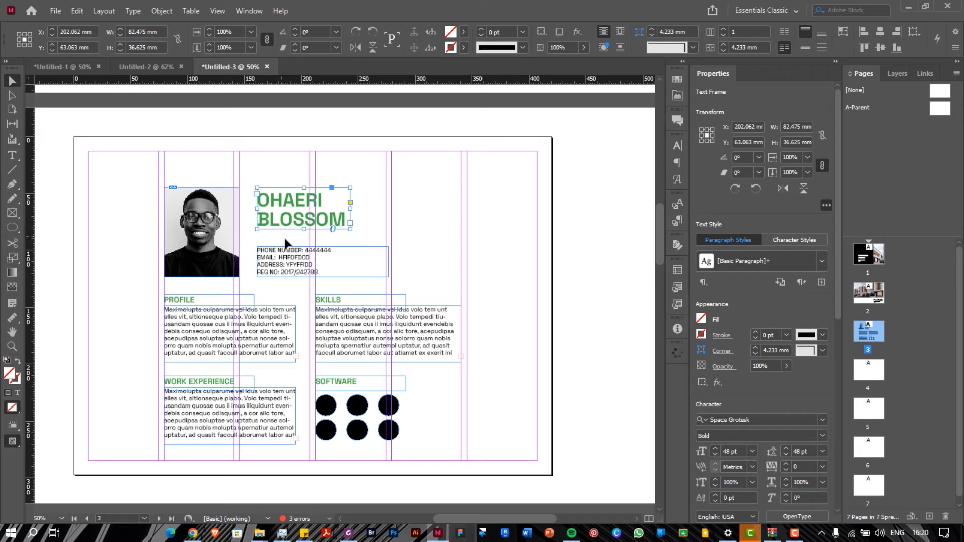
Preview page 3 full-screen without guides, then return to the normal editing view
{"action": "left_click", "coordinate": [257, 14]}
{"action": "left_click", "coordinate": [237, 13]}
{"action": "left_click", "coordinate": [235, 11]}
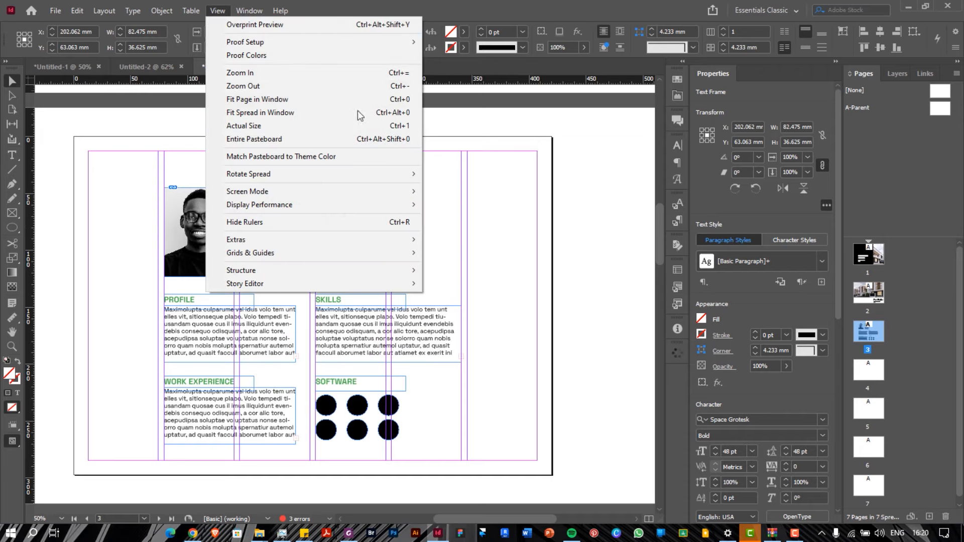
{"action": "left_click", "coordinate": [477, 213]}
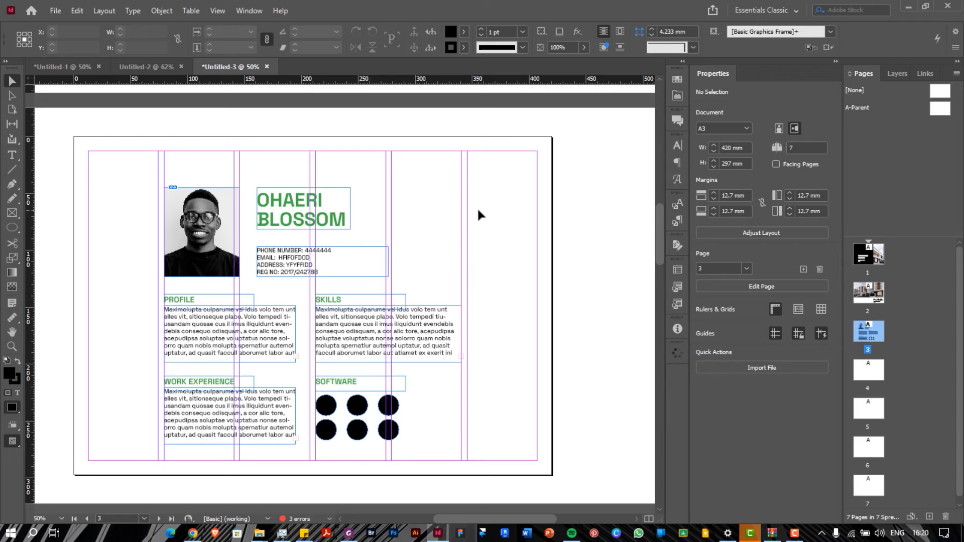
{"action": "key", "text": "shift+w"}
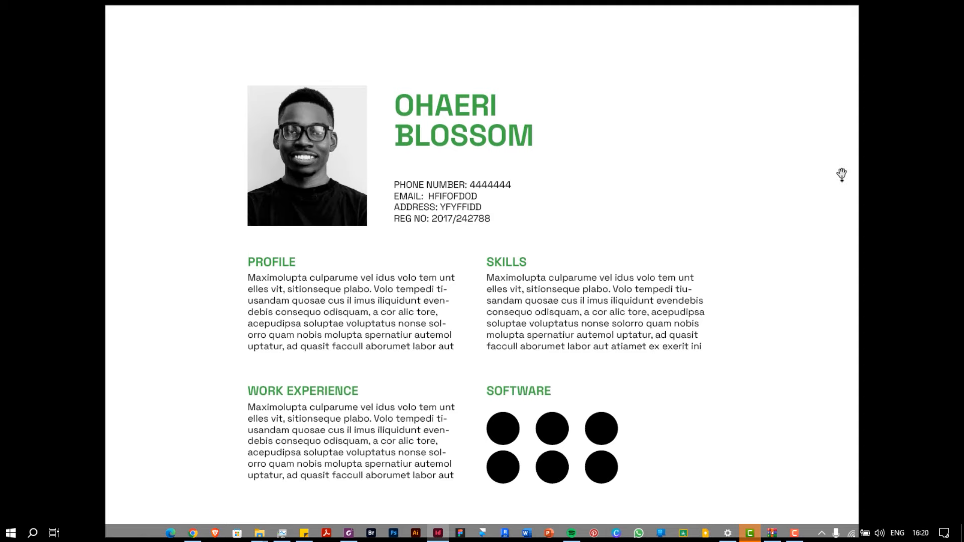
{"action": "key", "text": "Escape"}
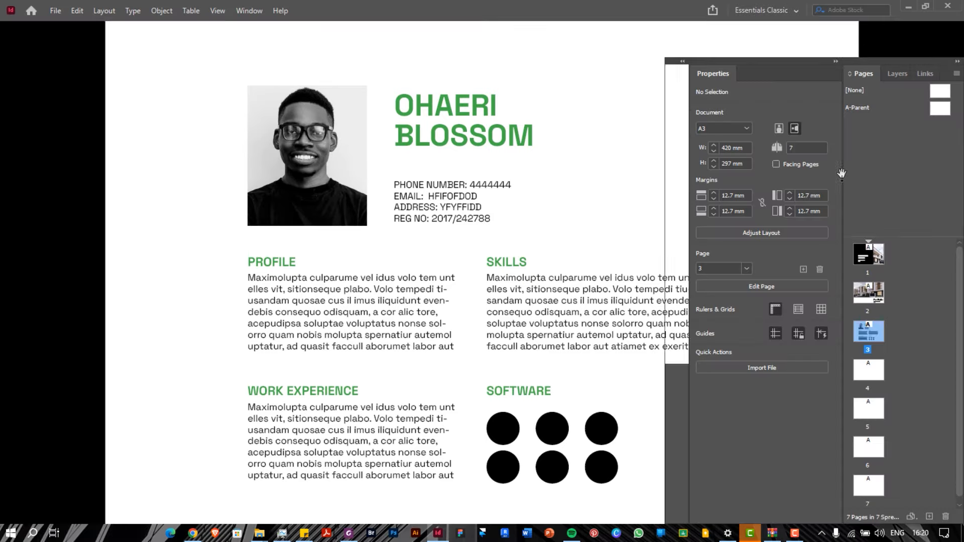
{"action": "scroll", "coordinate": [430, 233], "scroll_direction": "down", "scroll_amount": 5}
{"action": "scroll", "coordinate": [430, 232], "scroll_direction": "up", "scroll_amount": 5}
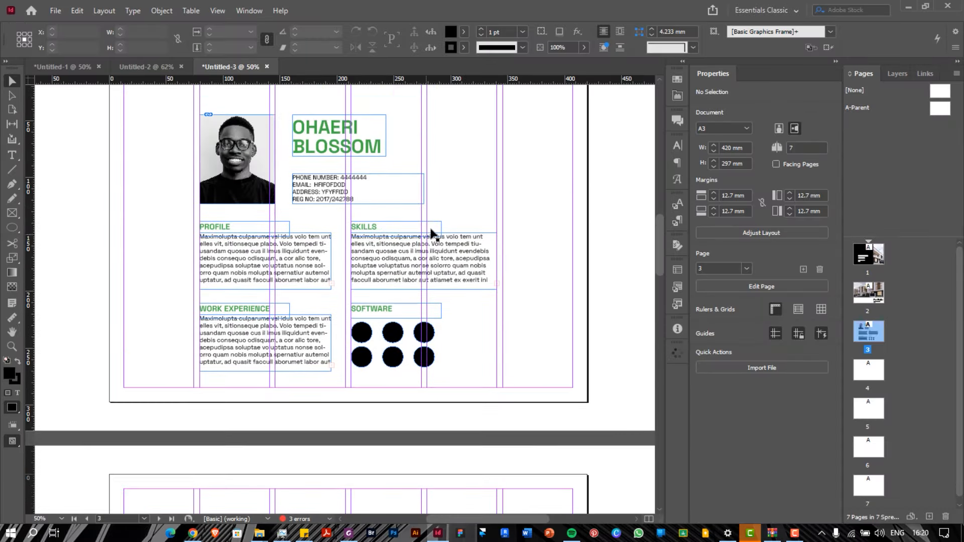
{"action": "left_click", "coordinate": [387, 131]}
{"action": "scroll", "coordinate": [337, 135], "scroll_direction": "down", "scroll_amount": 4}
{"action": "scroll", "coordinate": [330, 127], "scroll_direction": "down", "scroll_amount": 2}
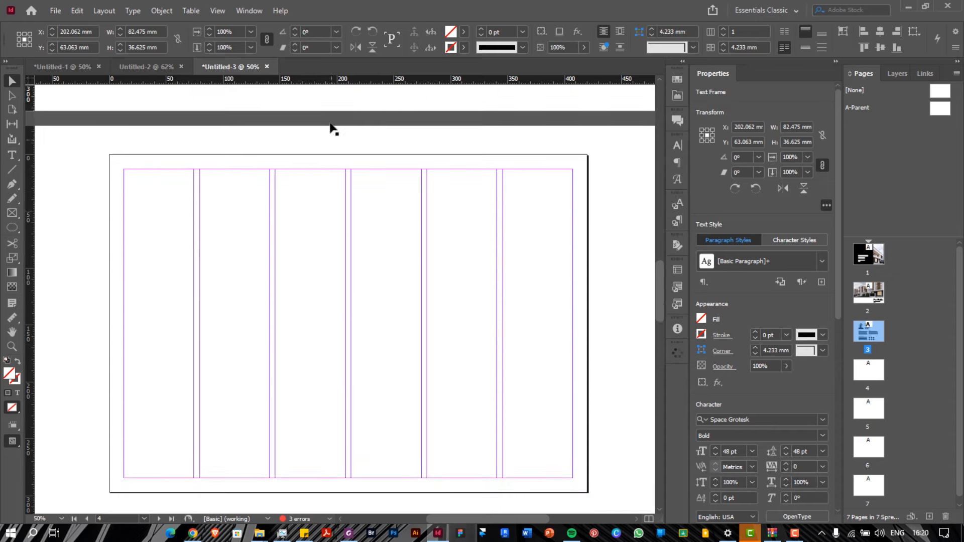
{"action": "scroll", "coordinate": [330, 127], "scroll_direction": "up", "scroll_amount": 6}
{"action": "scroll", "coordinate": [330, 127], "scroll_direction": "down", "scroll_amount": 3}
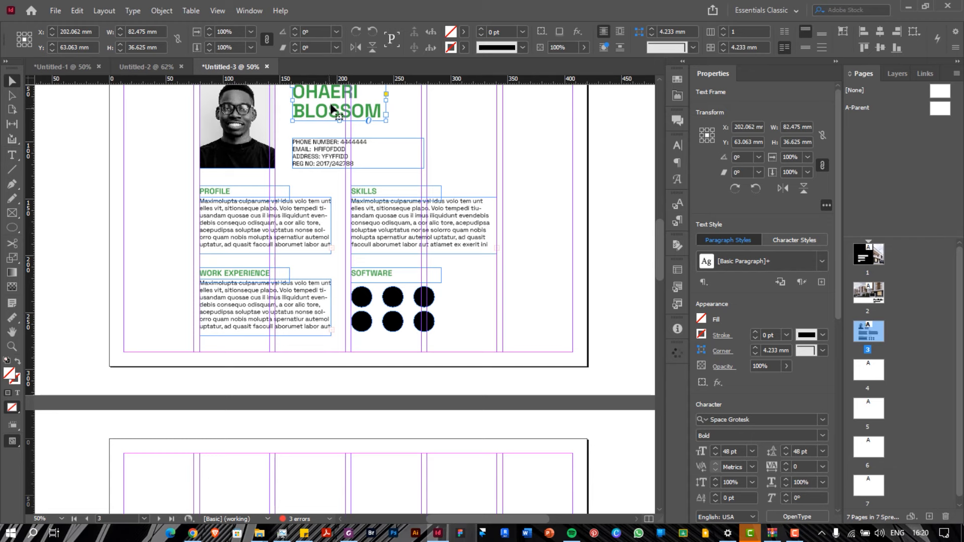
{"action": "left_click", "coordinate": [313, 217]}
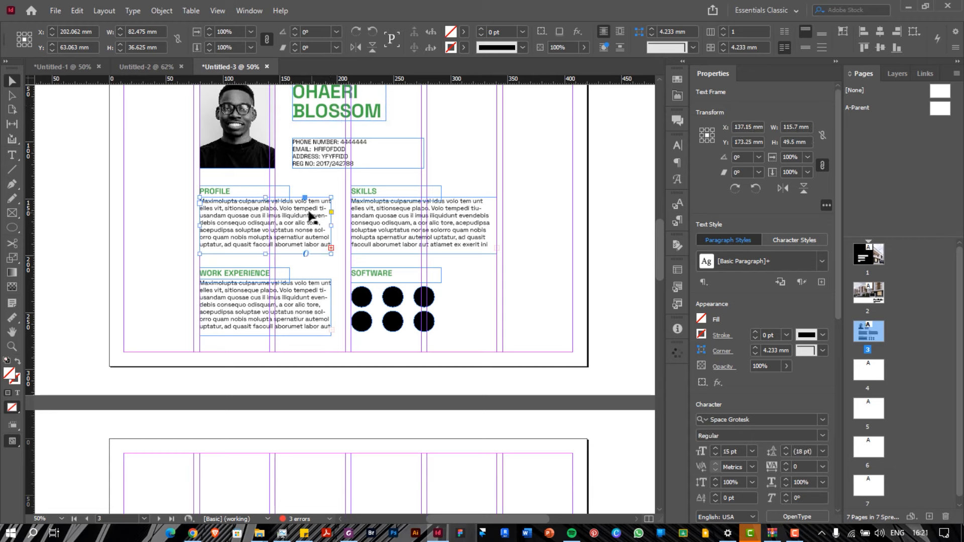
{"action": "left_click", "coordinate": [252, 189]}
{"action": "left_click", "coordinate": [331, 105]}
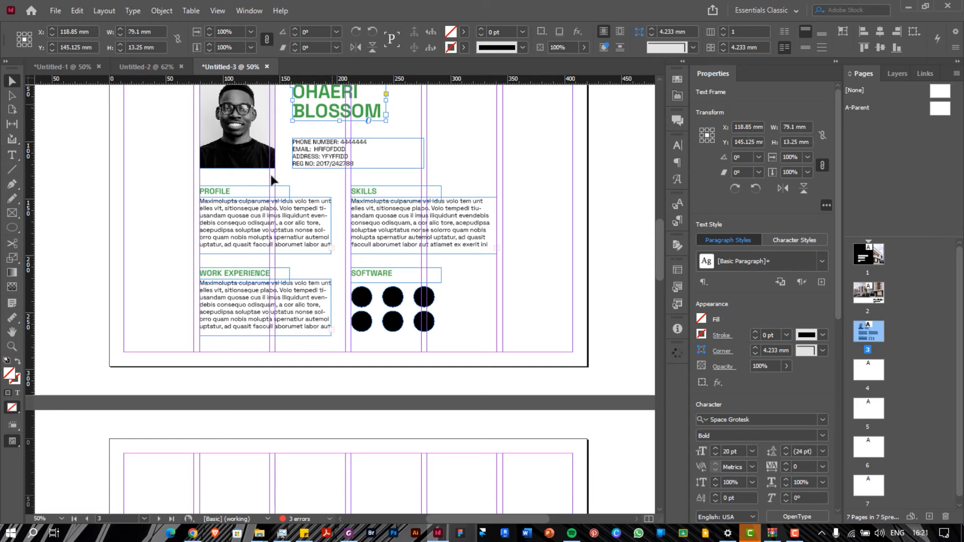
{"action": "left_click", "coordinate": [262, 195], "text": "shift"}
{"action": "left_click", "coordinate": [259, 215], "text": "shift"}
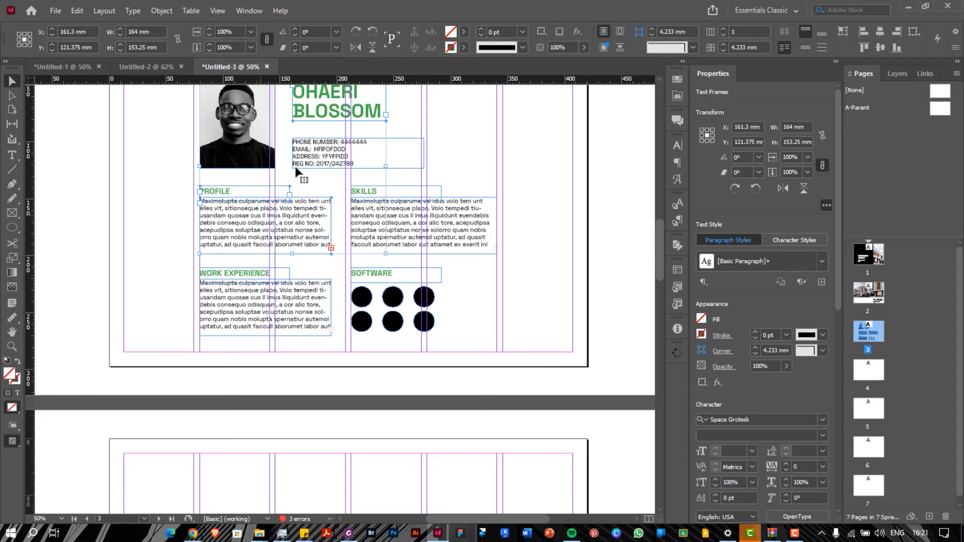
{"action": "scroll", "coordinate": [324, 161], "scroll_direction": "down", "scroll_amount": 6}
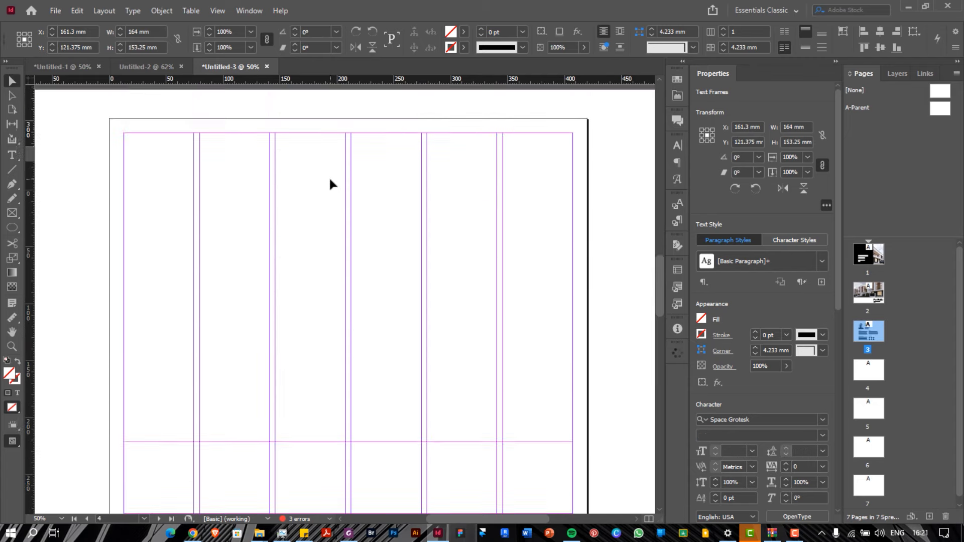
{"action": "scroll", "coordinate": [330, 176], "scroll_direction": "up", "scroll_amount": 2}
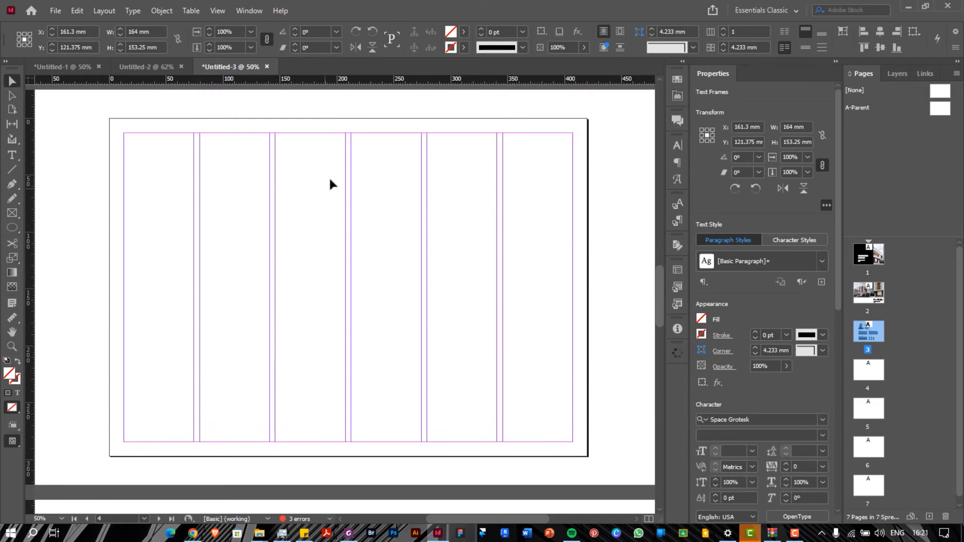
{"action": "key", "text": "ctrl+v"}
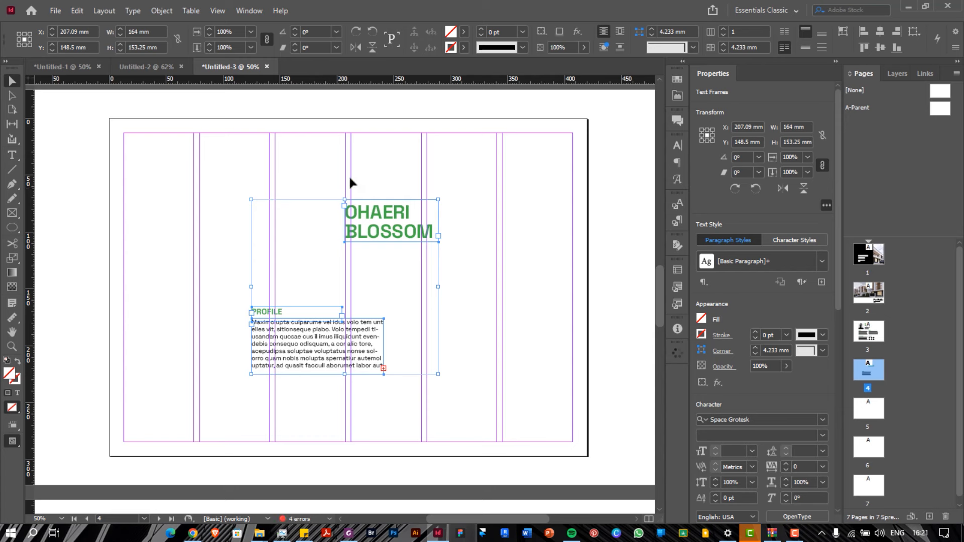
Move the name frame into the second column, retype it as TABLE OF CONTENTS and widen it
{"action": "left_click", "coordinate": [390, 172]}
{"action": "left_click_drag", "start_coordinate": [365, 211], "coordinate": [230, 175]}
{"action": "double_click", "coordinate": [230, 174]}
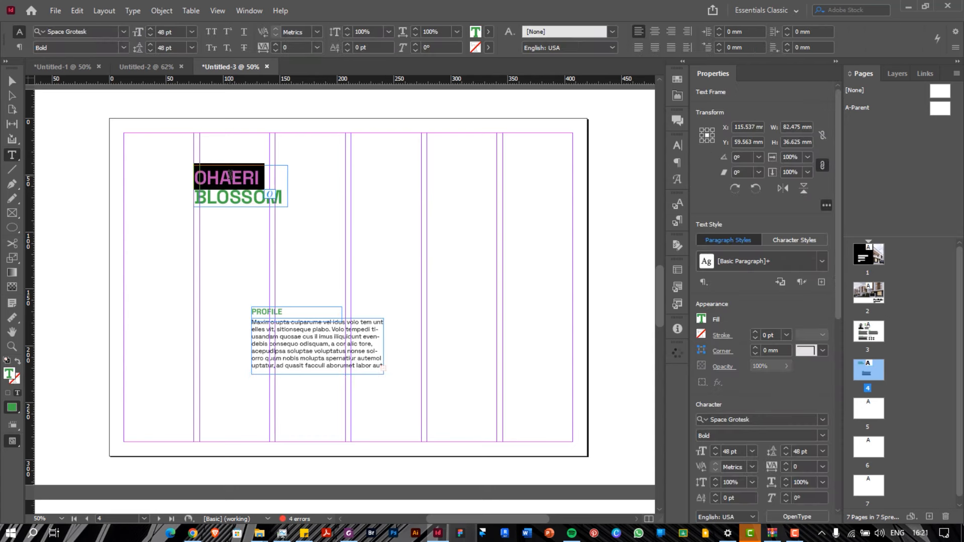
{"action": "key", "text": "ctrl+a"}
{"action": "type", "text": "TA"}
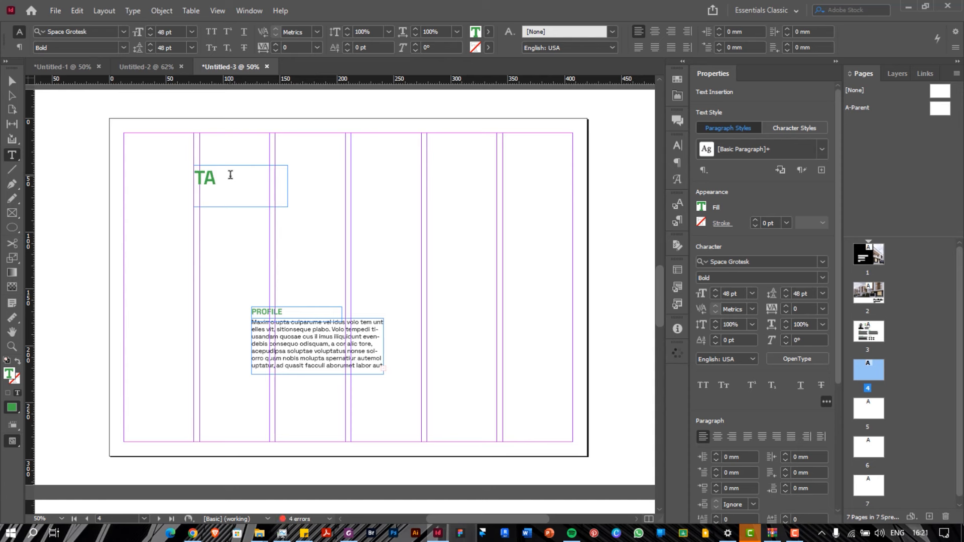
{"action": "type", "text": "BLE OF "}
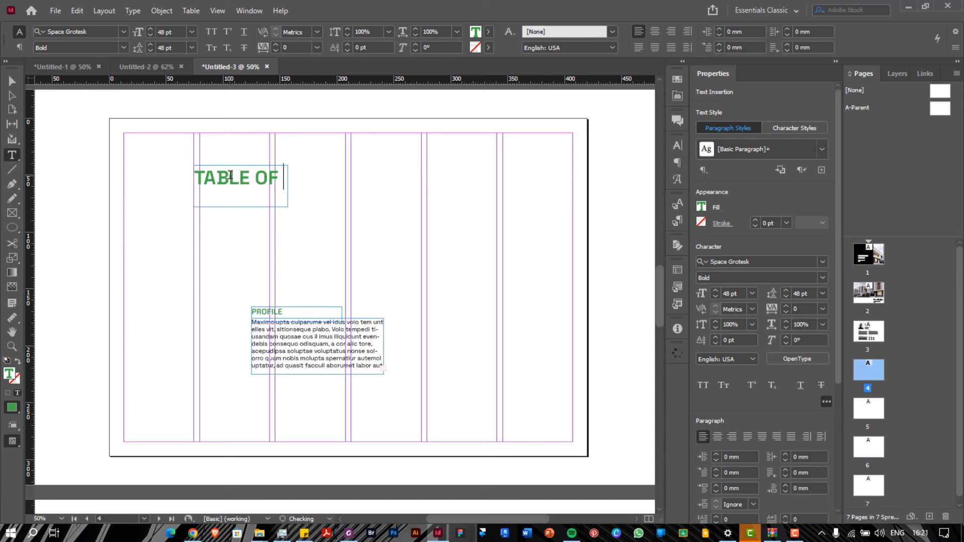
{"action": "type", "text": "CONTENTS"}
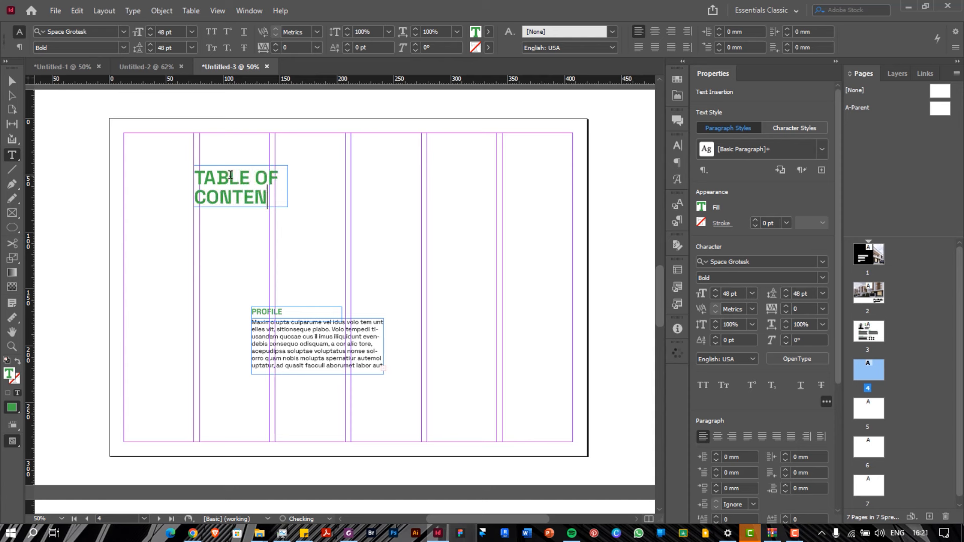
{"action": "key", "text": "Escape"}
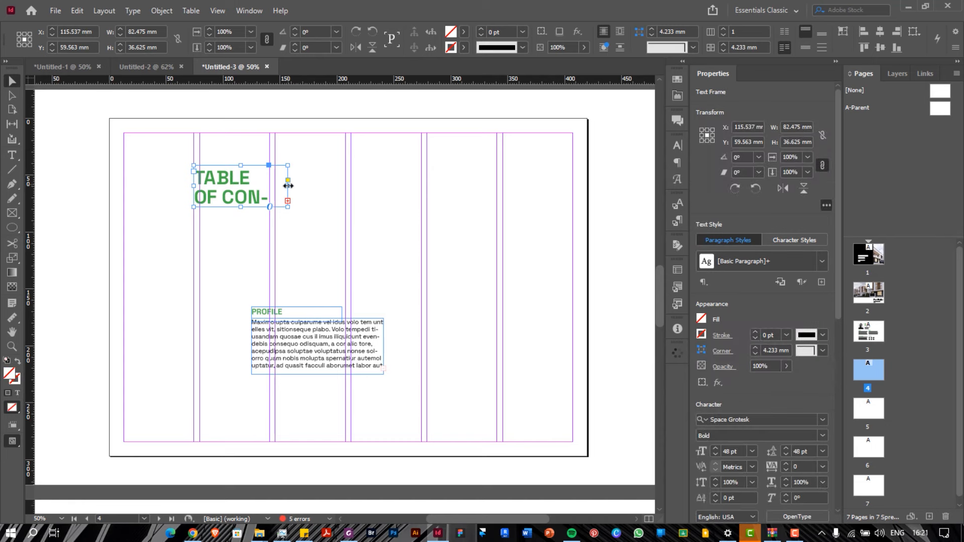
{"action": "left_click_drag", "start_coordinate": [288, 186], "coordinate": [308, 187]}
{"action": "left_click", "coordinate": [271, 249]}
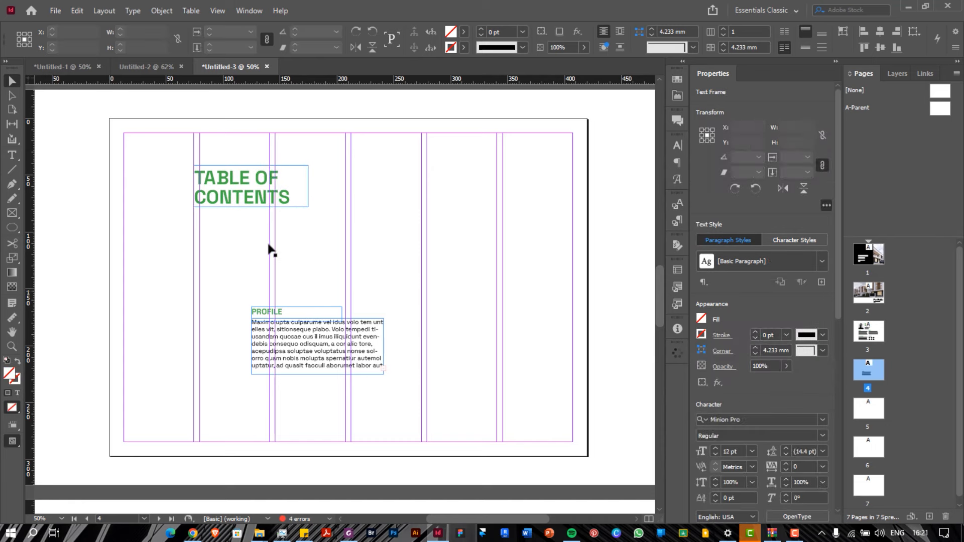
Move the PROFILE heading up below the title and rename it PROJECT 01
{"action": "left_click_drag", "start_coordinate": [270, 312], "coordinate": [214, 252]}
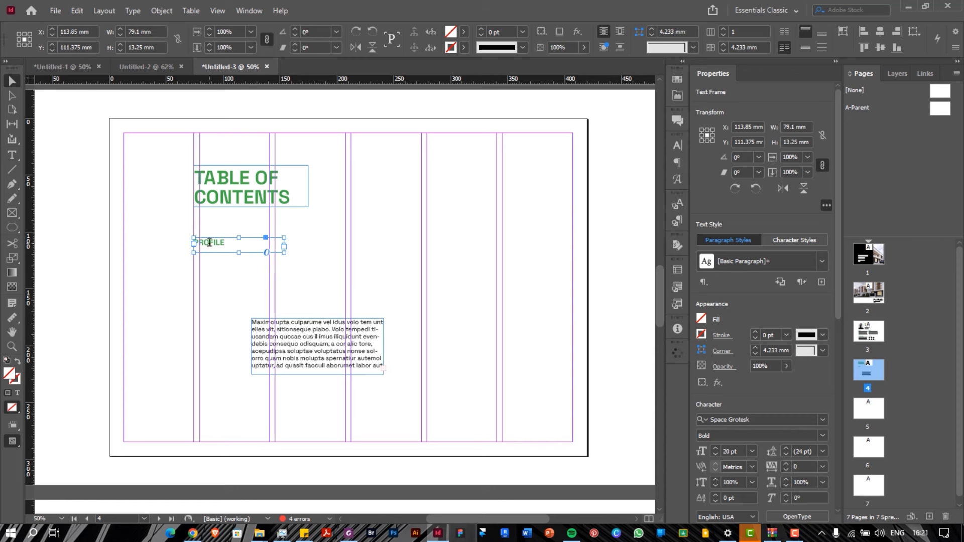
{"action": "double_click", "coordinate": [210, 243]}
{"action": "type", "text": "PROJECT"}
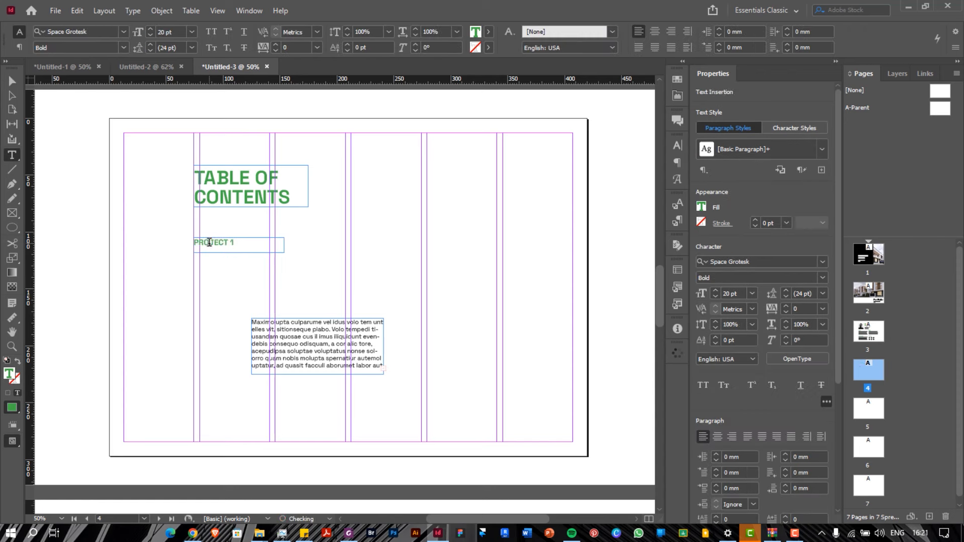
{"action": "type", "text": " 01"}
Delete the pasted profile body text frame
{"action": "left_click", "coordinate": [300, 349]}
{"action": "key", "text": "ctrl+a"}
{"action": "key", "text": "Escape"}
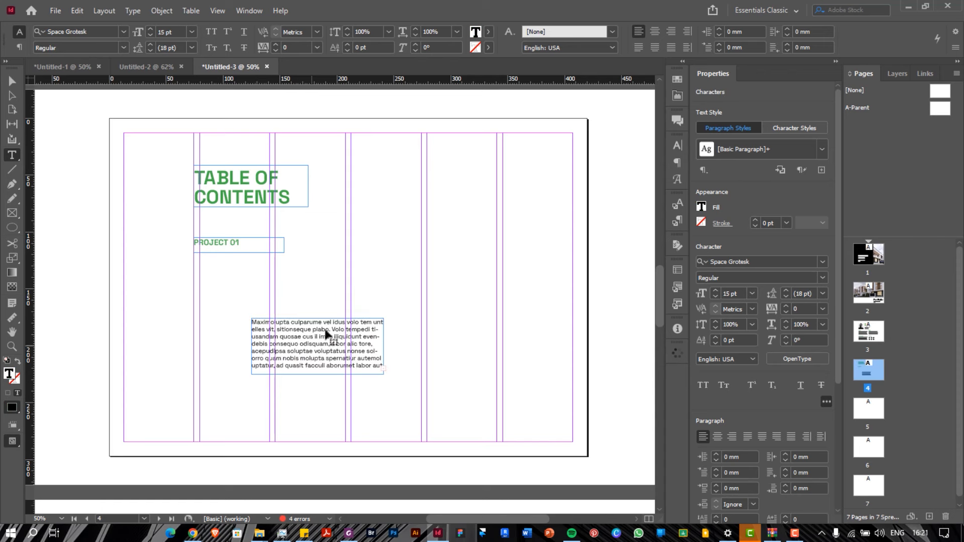
{"action": "key", "text": "Delete"}
Enlarge the PROJECT 01 heading to 30 pt
{"action": "left_click", "coordinate": [221, 246]}
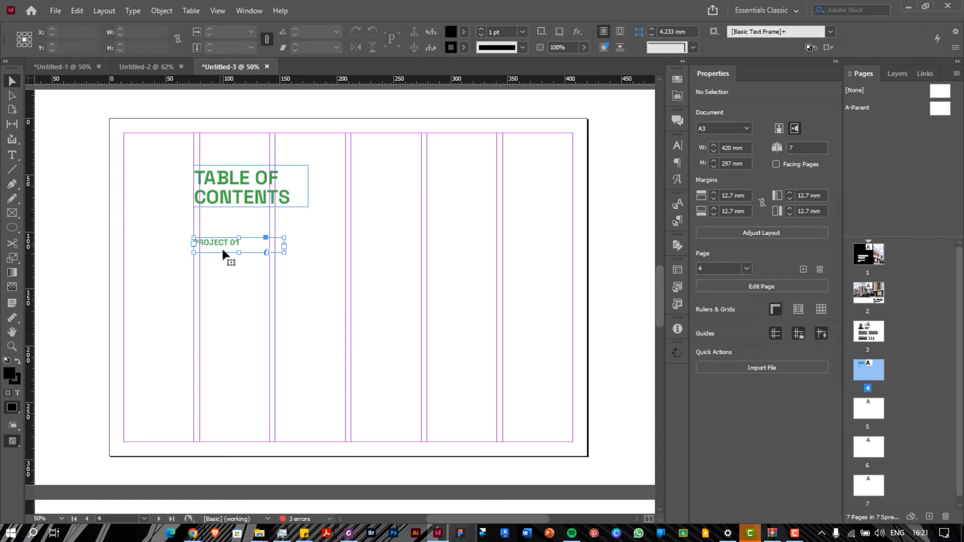
{"action": "left_click", "coordinate": [752, 451]}
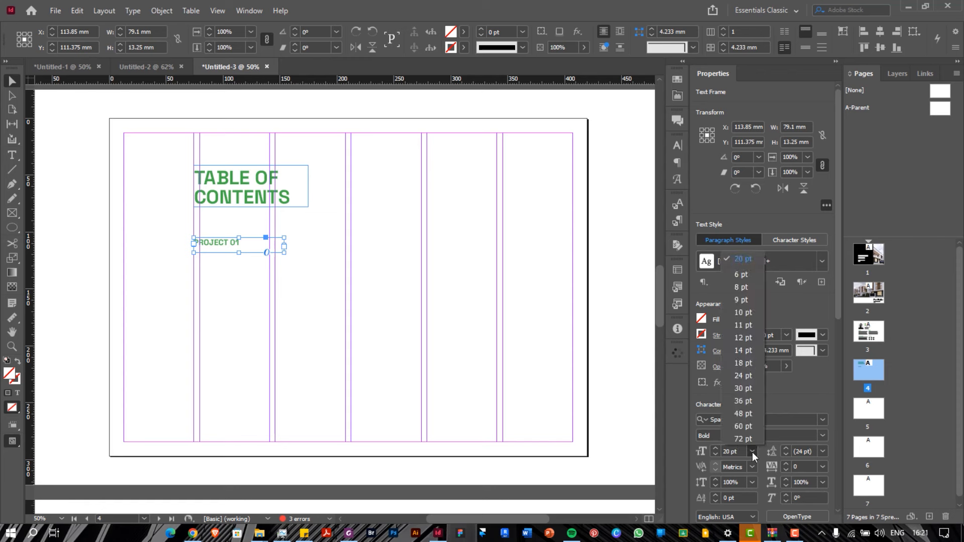
{"action": "left_click", "coordinate": [744, 389]}
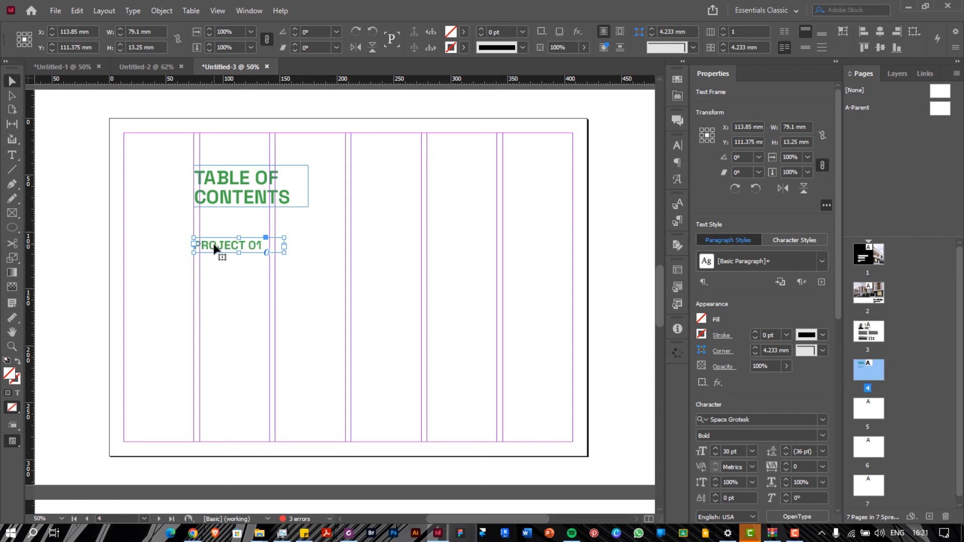
Duplicate PROJECT 01 just below the original and make the copy's text black
{"action": "left_click_drag", "start_coordinate": [214, 245], "coordinate": [217, 265]}
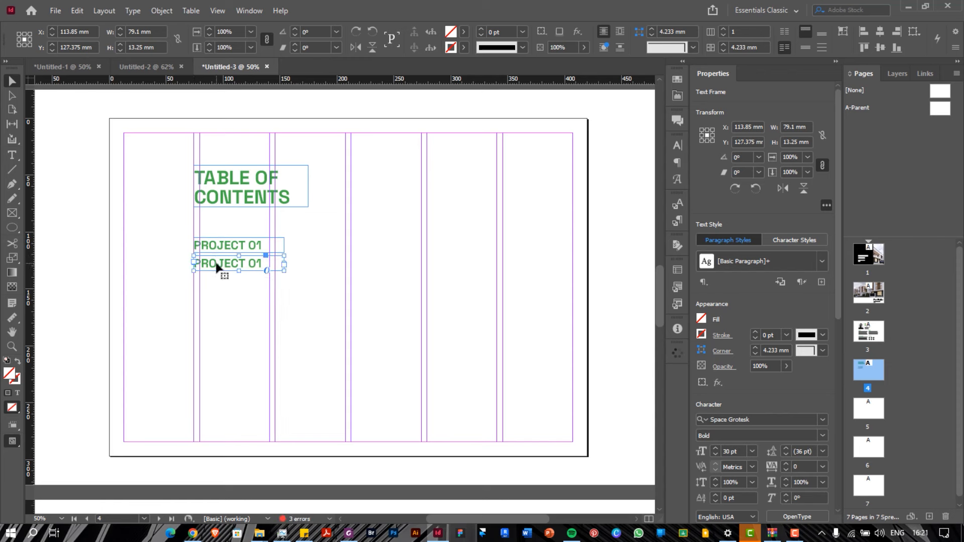
{"action": "triple_click", "coordinate": [217, 261]}
{"action": "key", "text": "Escape"}
{"action": "triple_click", "coordinate": [214, 266]}
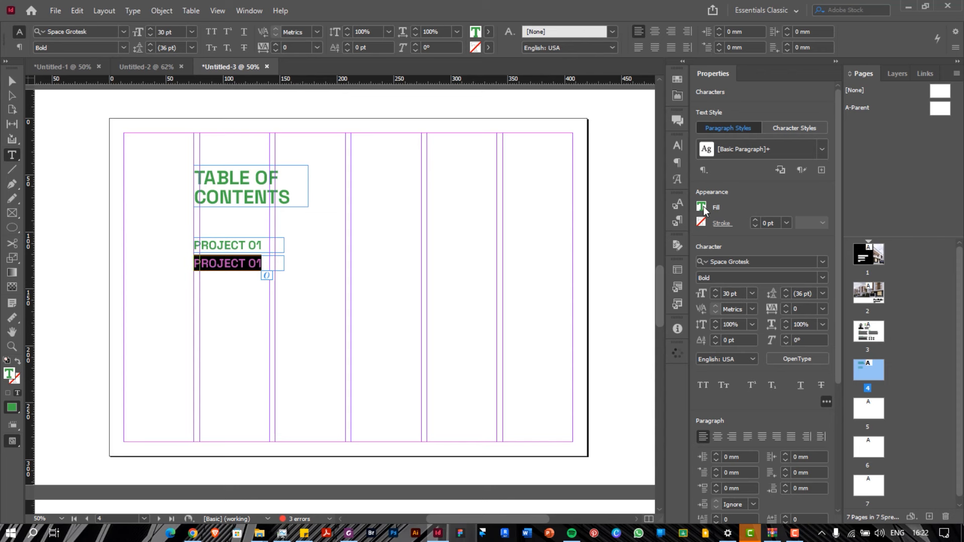
{"action": "left_click", "coordinate": [702, 209]}
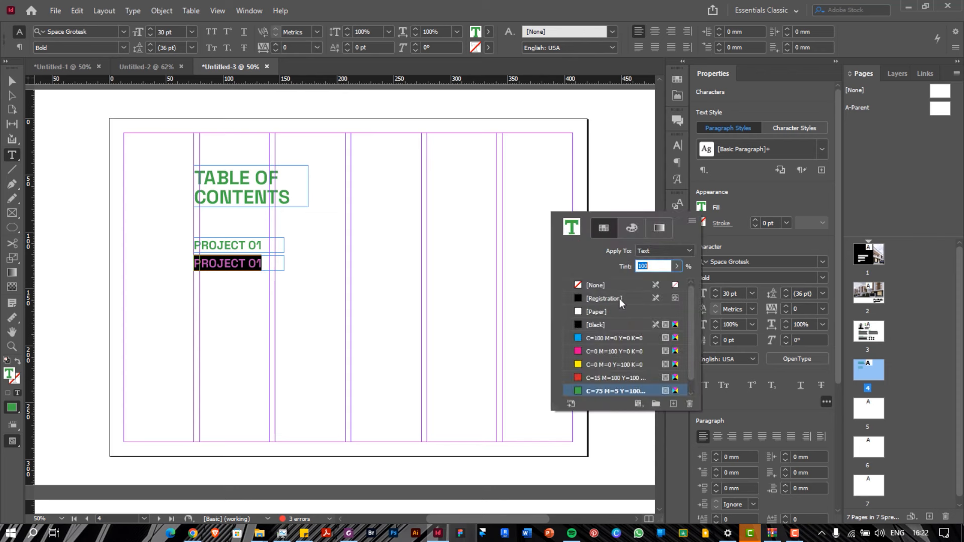
{"action": "left_click", "coordinate": [598, 325]}
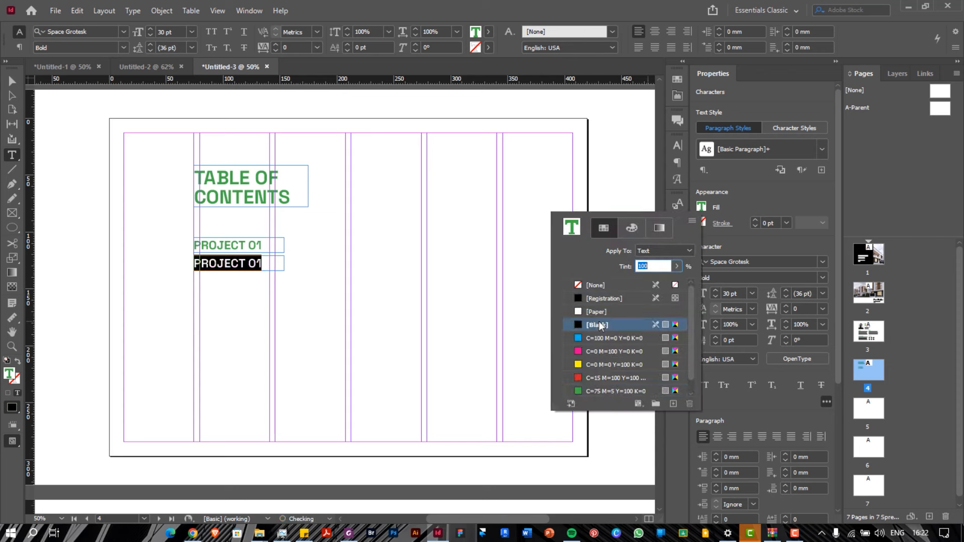
Retype the copy as SDG ESTATE DESIGN in Medium weight and widen its frame to fit
{"action": "left_click", "coordinate": [823, 278]}
{"action": "left_click", "coordinate": [752, 316]}
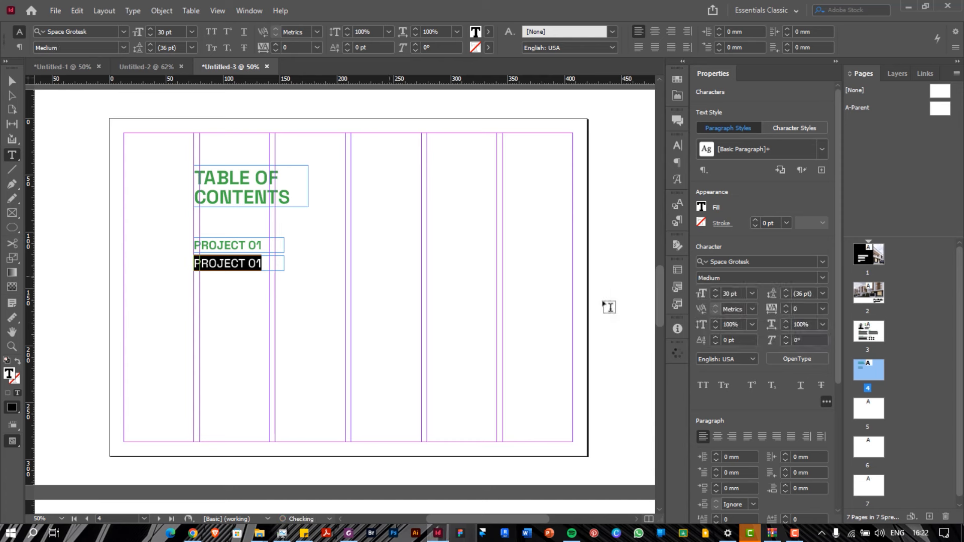
{"action": "type", "text": "ES"}
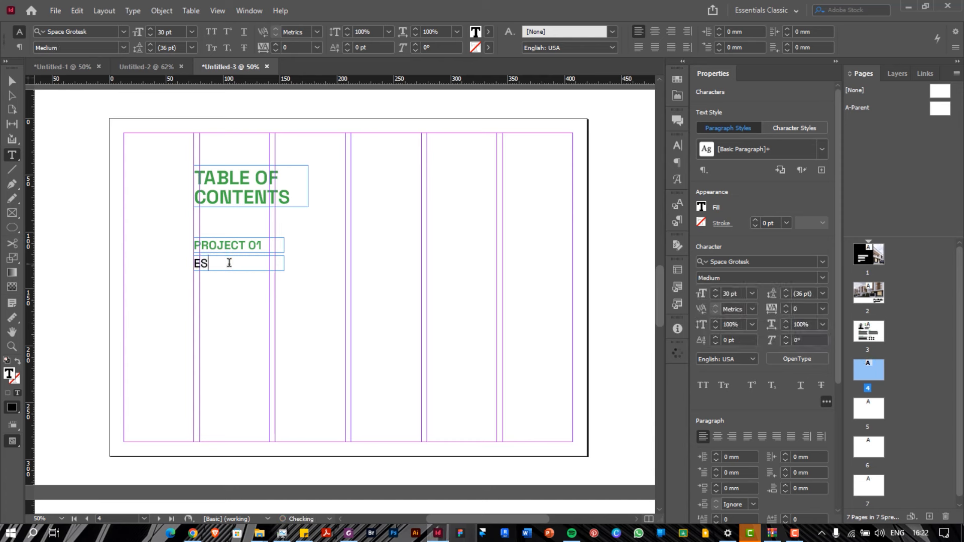
{"action": "type", "text": "TATE DEES"}
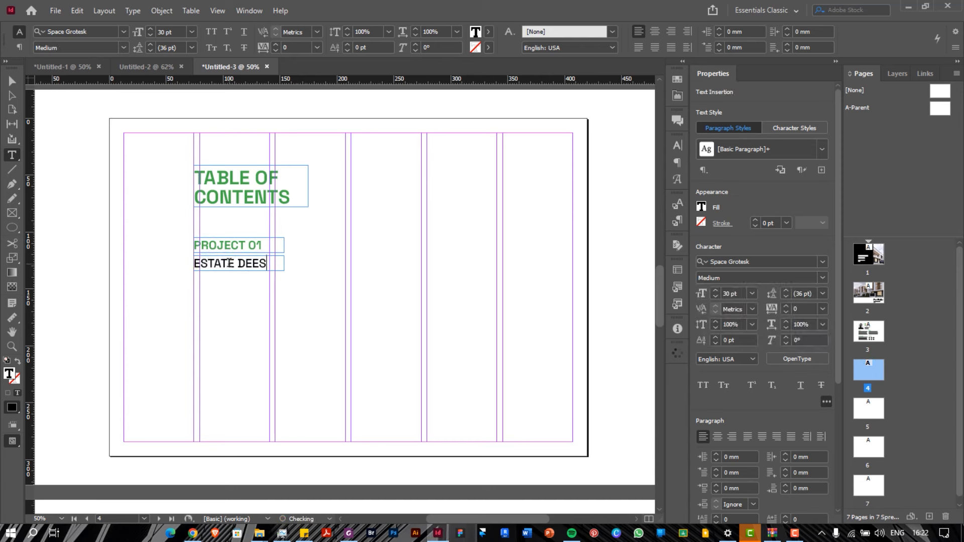
{"action": "key", "text": "BackSpace"}
{"action": "type", "text": "-"}
{"action": "key", "text": "Escape"}
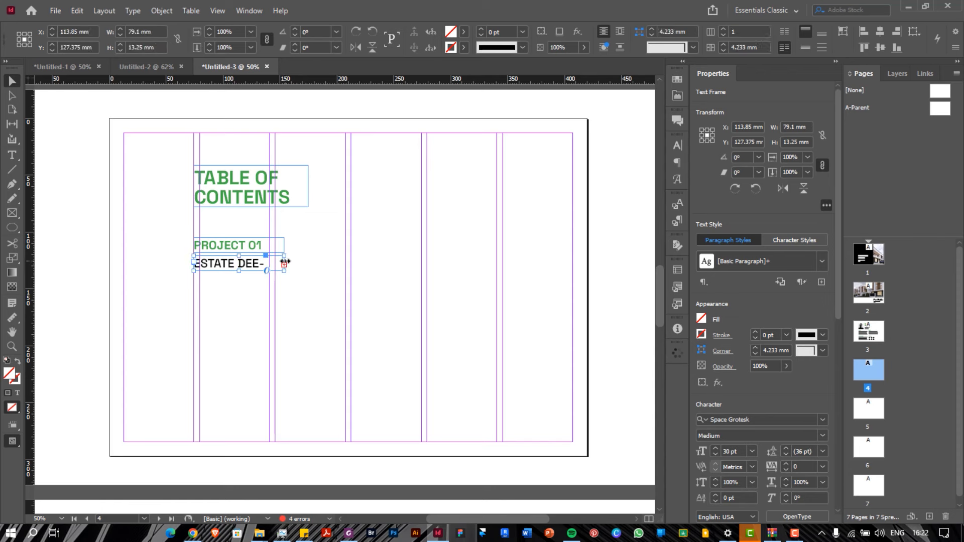
{"action": "left_click_drag", "start_coordinate": [284, 259], "coordinate": [316, 260]}
{"action": "double_click", "coordinate": [256, 263]}
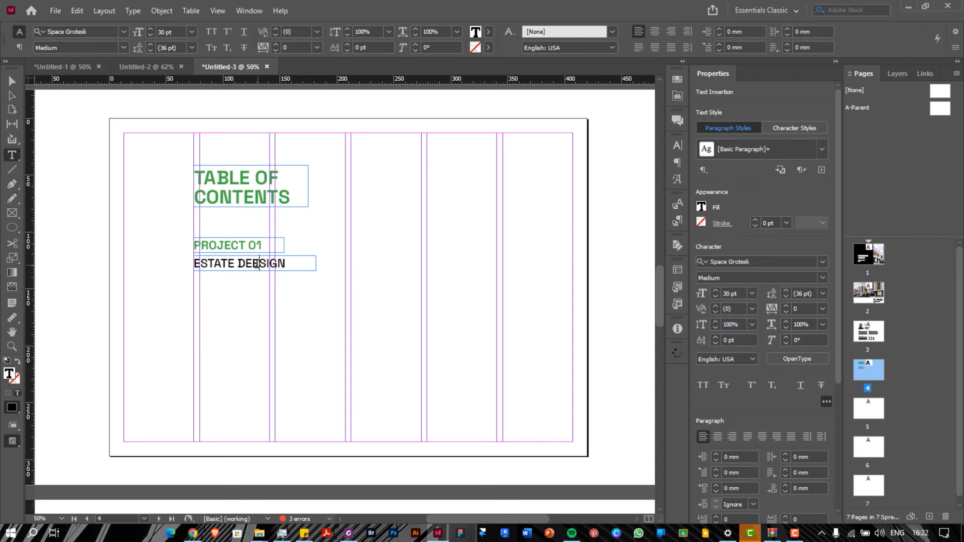
{"action": "key", "text": "BackSpace"}
{"action": "key", "text": "Home"}
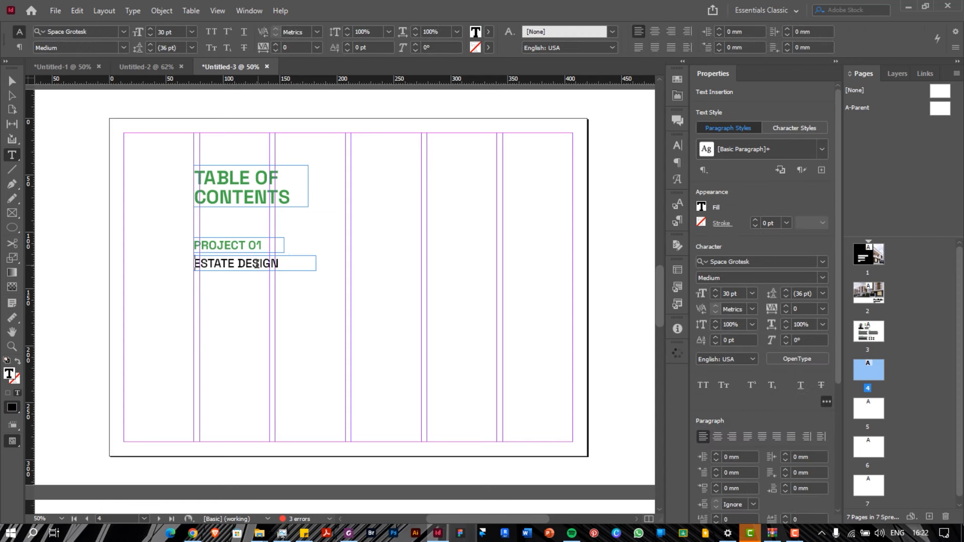
{"action": "type", "text": "SDG"}
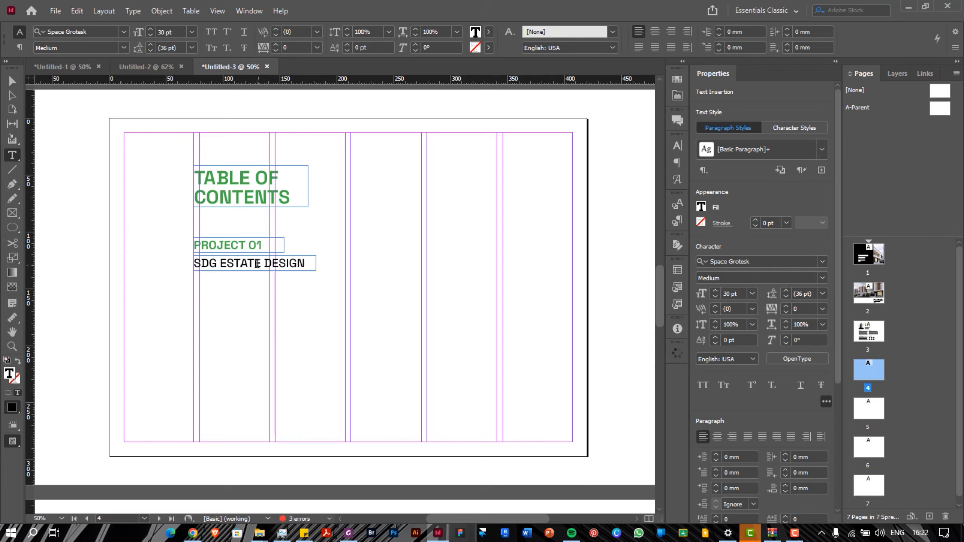
{"action": "key", "text": "Escape"}
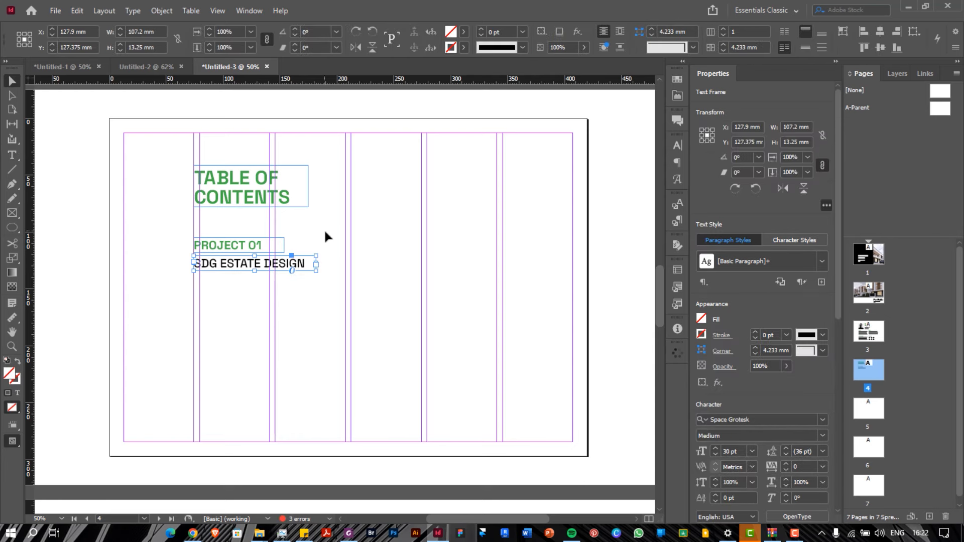
Duplicate the entry pair lower down and strip PROJECT from both labels to renumber them
{"action": "left_click_drag", "start_coordinate": [246, 223], "coordinate": [221, 282]}
{"action": "left_click_drag", "start_coordinate": [225, 245], "coordinate": [226, 296]}
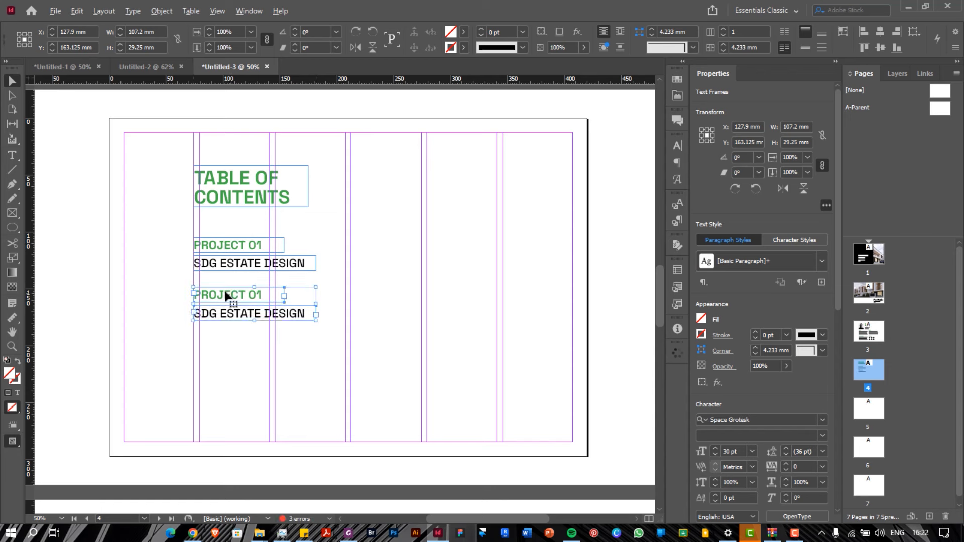
{"action": "double_click", "coordinate": [244, 244]}
{"action": "left_click_drag", "start_coordinate": [245, 245], "coordinate": [194, 245]}
{"action": "key", "text": "BackSpace"}
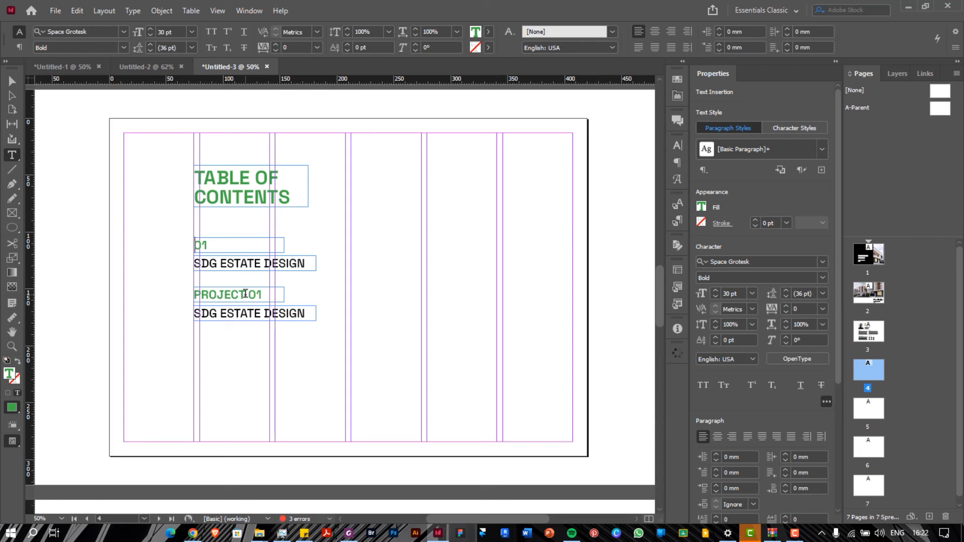
{"action": "left_click_drag", "start_coordinate": [245, 294], "coordinate": [193, 294]}
{"action": "key", "text": "BackSpace"}
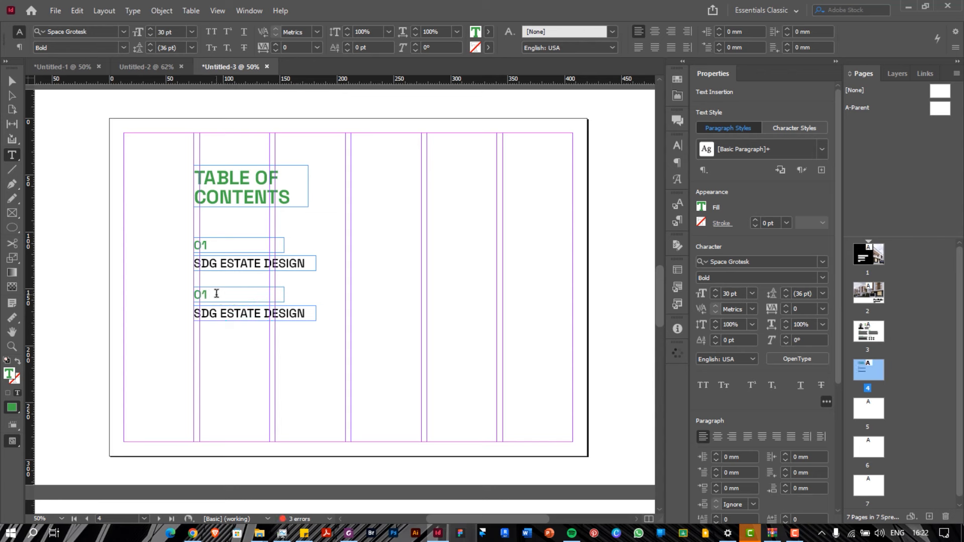
{"action": "left_click", "coordinate": [217, 294]}
{"action": "key", "text": "BackSpace"}
Retitle the lower entry HIGH-RISE DEVELOPMENT and widen its frame to fit
{"action": "left_click_drag", "start_coordinate": [261, 313], "coordinate": [163, 312]}
{"action": "type", "text": "HIGH"}
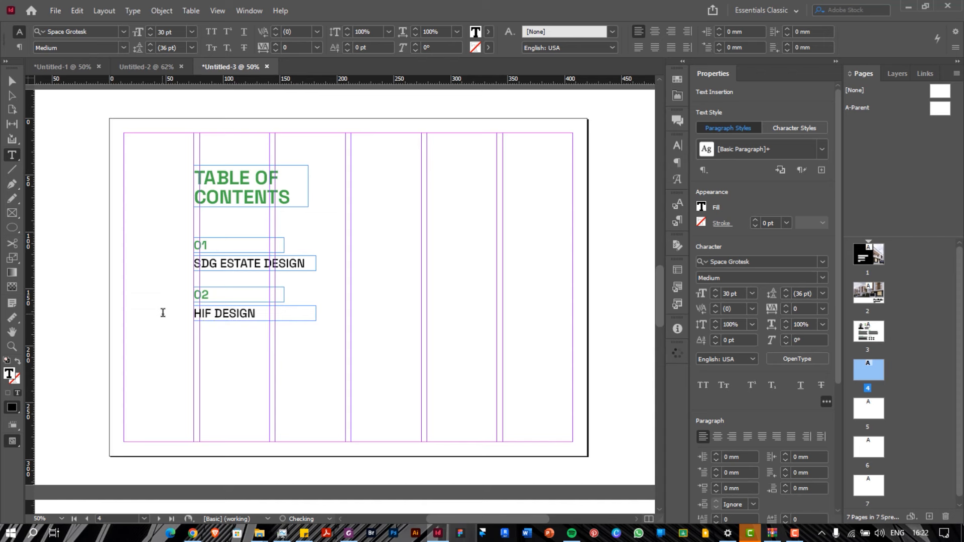
{"action": "type", "text": "-RISE "}
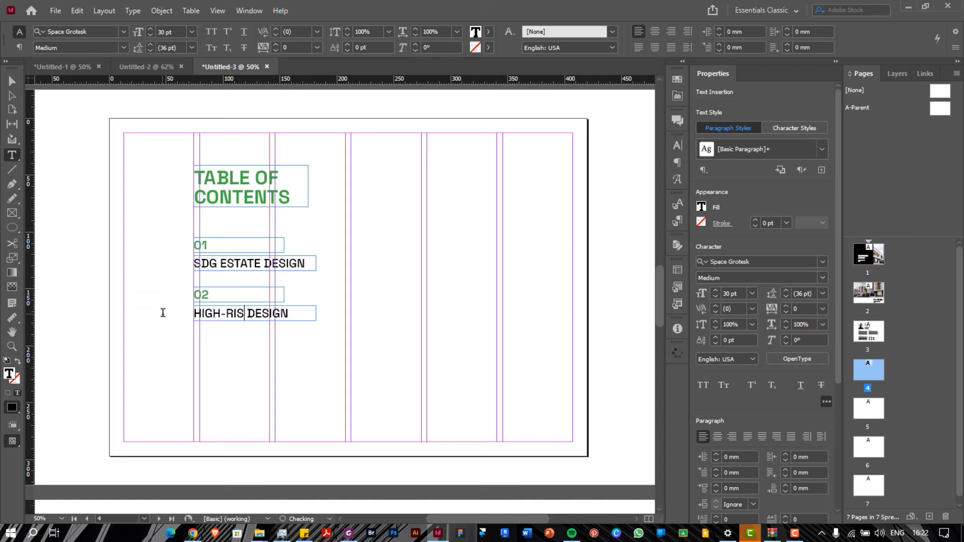
{"action": "type", "text": "DEVELOP"}
{"action": "type", "text": "MENT"}
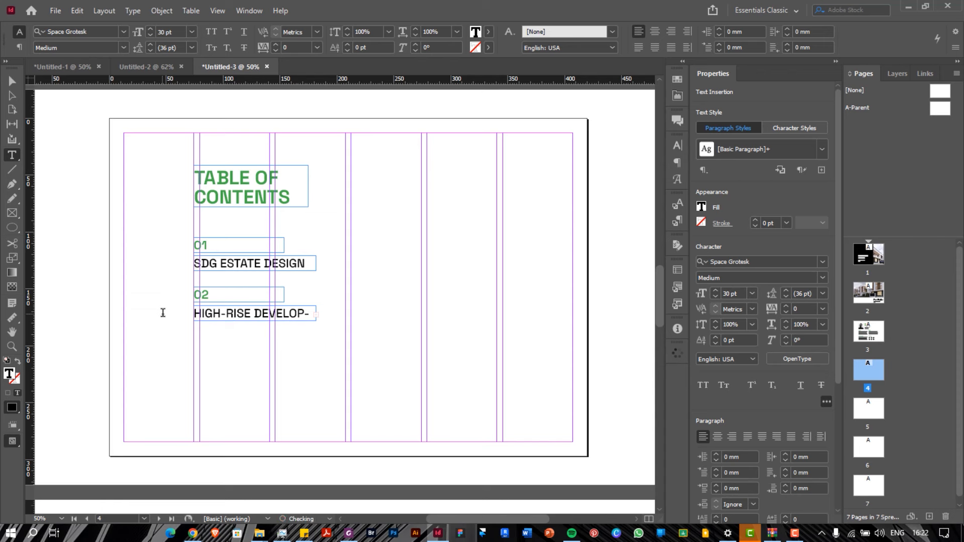
{"action": "key", "text": "Escape"}
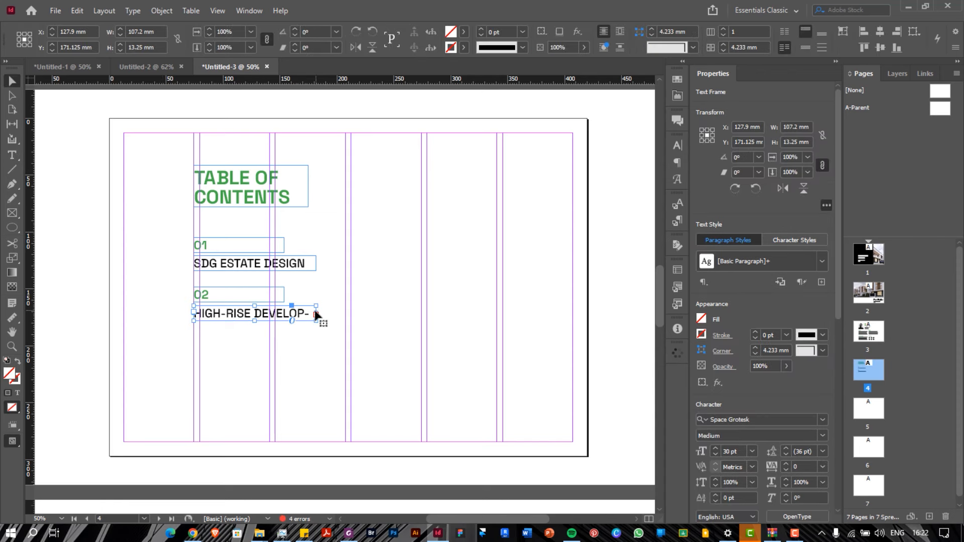
{"action": "left_click_drag", "start_coordinate": [316, 313], "coordinate": [351, 315]}
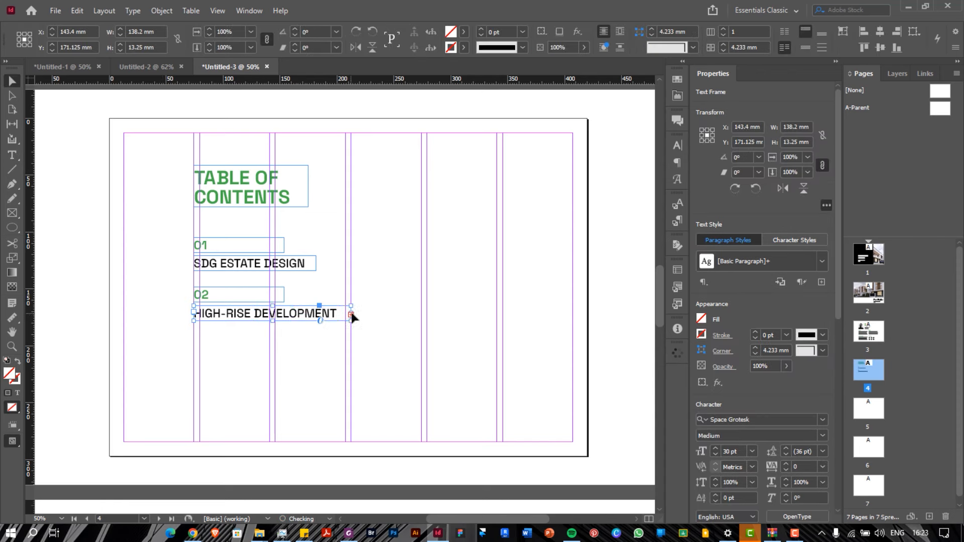
Make the 02 title frame taller and narrower so HIGH-RISE DEVELOPMENT DESIGN wraps onto two lines
{"action": "left_click", "coordinate": [346, 276]}
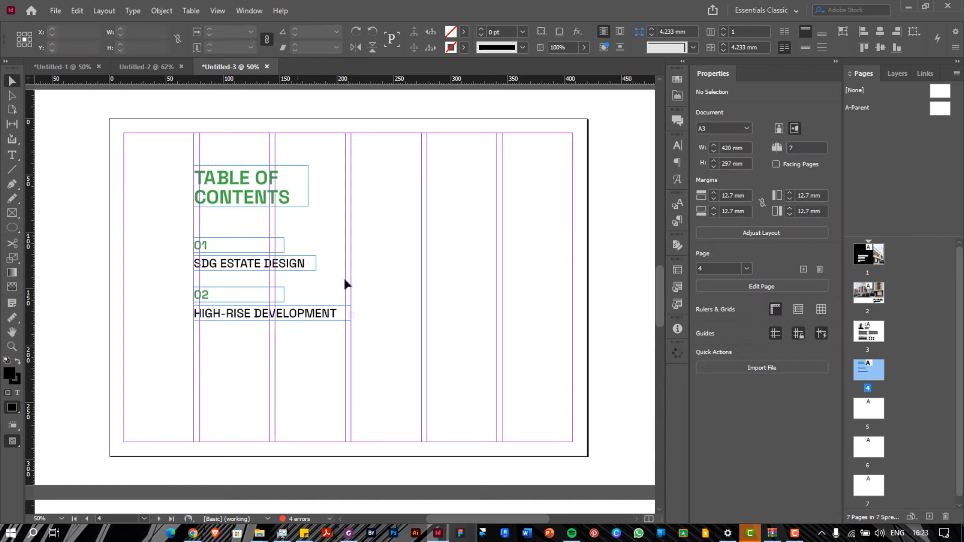
{"action": "left_click", "coordinate": [341, 314]}
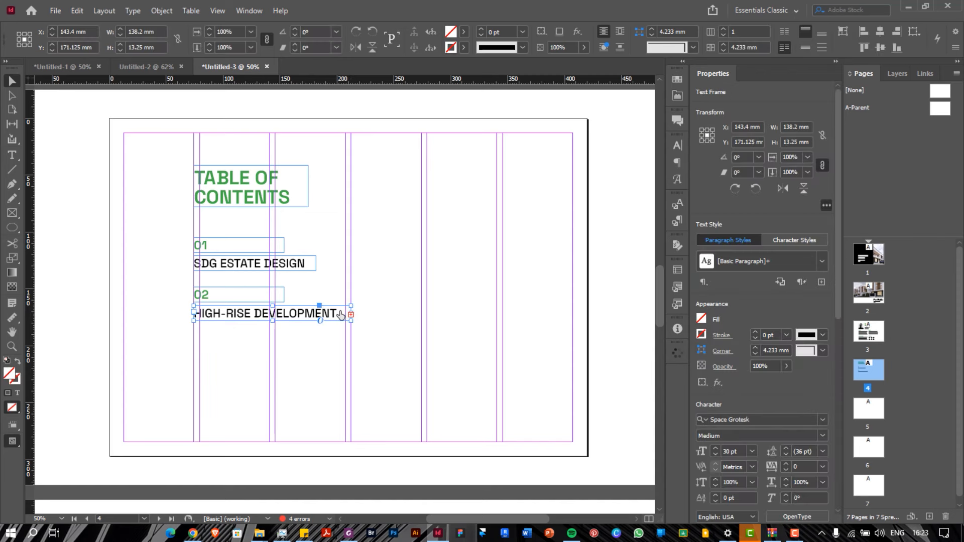
{"action": "left_click", "coordinate": [678, 162]}
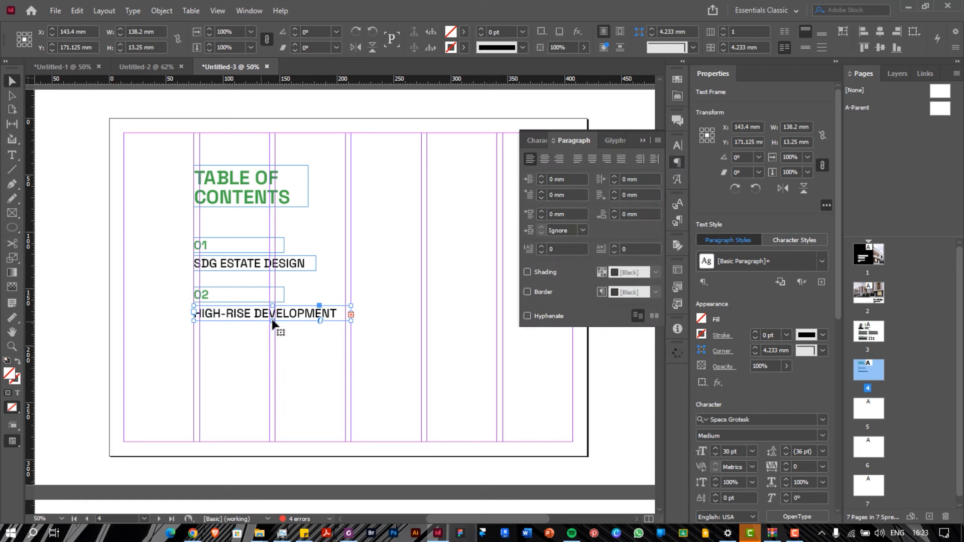
{"action": "left_click_drag", "start_coordinate": [272, 321], "coordinate": [273, 334]}
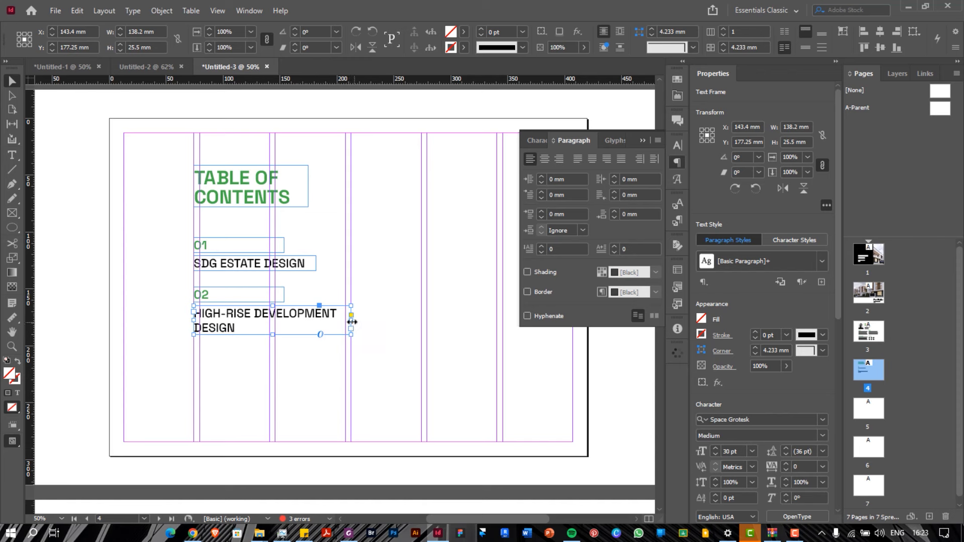
{"action": "left_click_drag", "start_coordinate": [352, 322], "coordinate": [325, 326]}
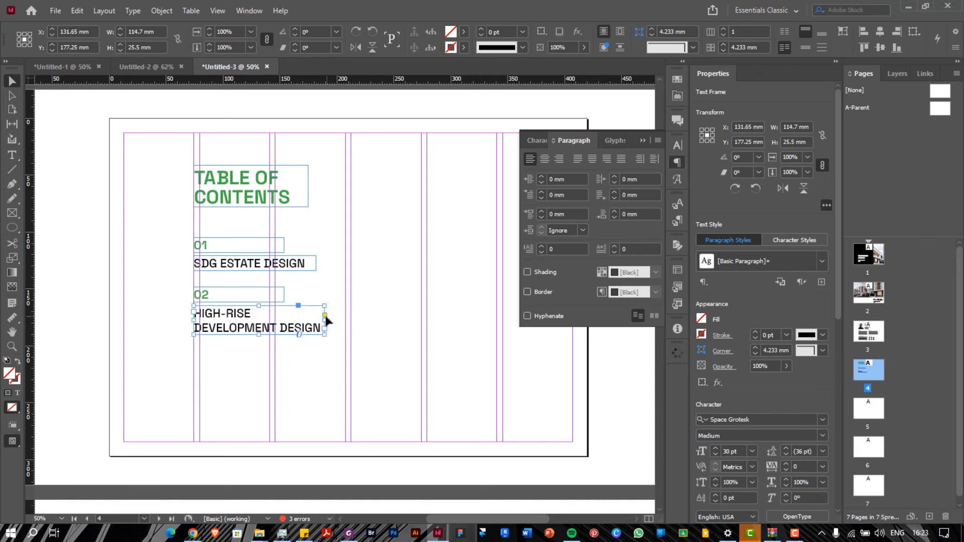
{"action": "left_click", "coordinate": [321, 274]}
{"action": "left_click_drag", "start_coordinate": [219, 227], "coordinate": [185, 346]}
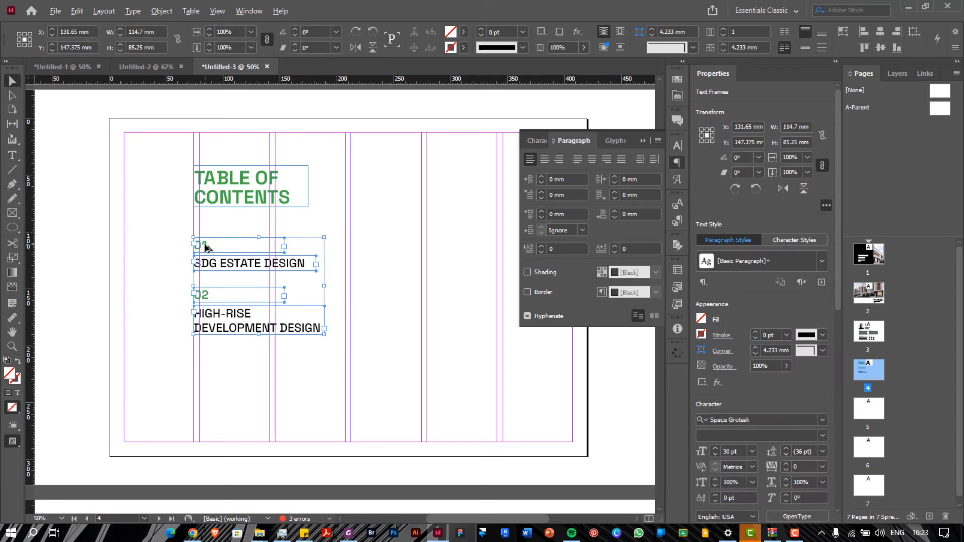
Copy the four contents frames into the next column and renumber the labels 03 and 04
{"action": "left_click_drag", "start_coordinate": [206, 248], "coordinate": [357, 259]}
{"action": "double_click", "coordinate": [358, 246]}
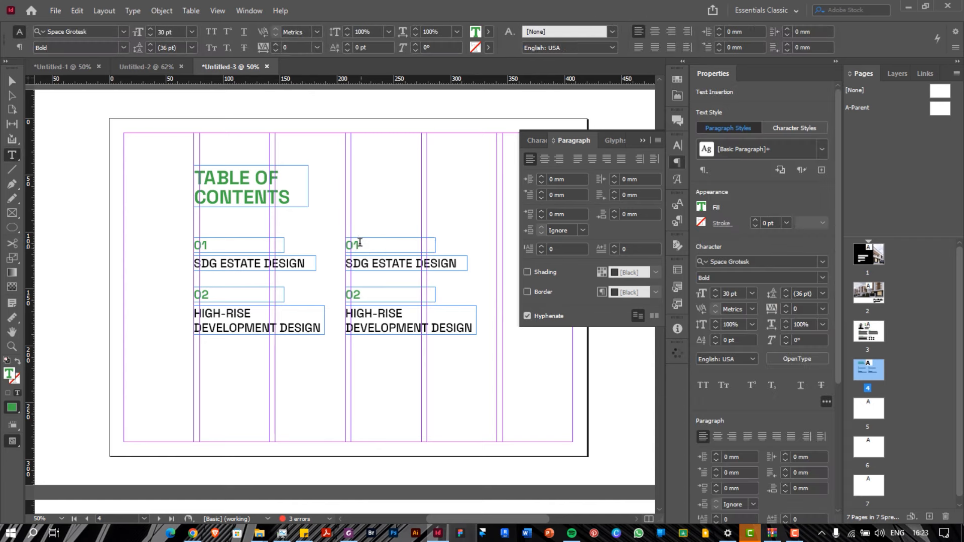
{"action": "key", "text": "BackSpace"}
{"action": "type", "text": "3"}
{"action": "left_click", "coordinate": [373, 294]}
{"action": "key", "text": "BackSpace"}
{"action": "type", "text": "4"}
Retitle the 03 entry as STADIUM DESIGN
{"action": "left_click_drag", "start_coordinate": [413, 264], "coordinate": [345, 264]}
{"action": "type", "text": "CH"}
{"action": "key", "text": "BackSpace"}
{"action": "key", "text": "BackSpace"}
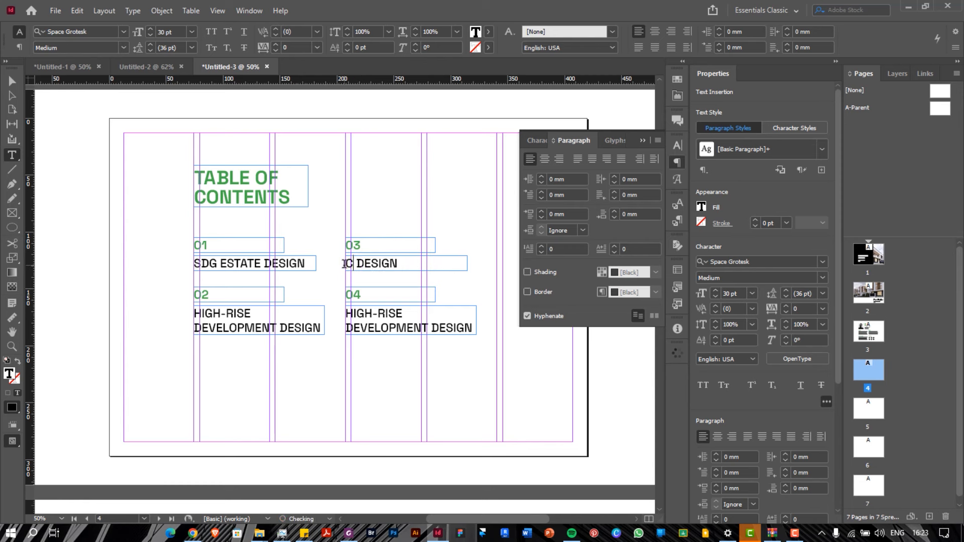
{"action": "type", "text": "STADIUM"}
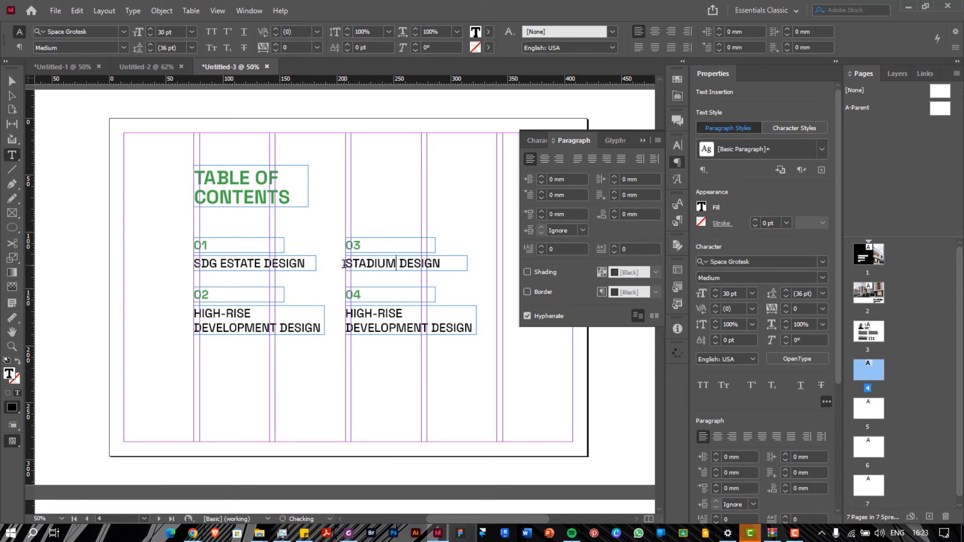
Retitle the 04 entry as RURAL HOUSING DEVELOPMENT
{"action": "double_click", "coordinate": [354, 294]}
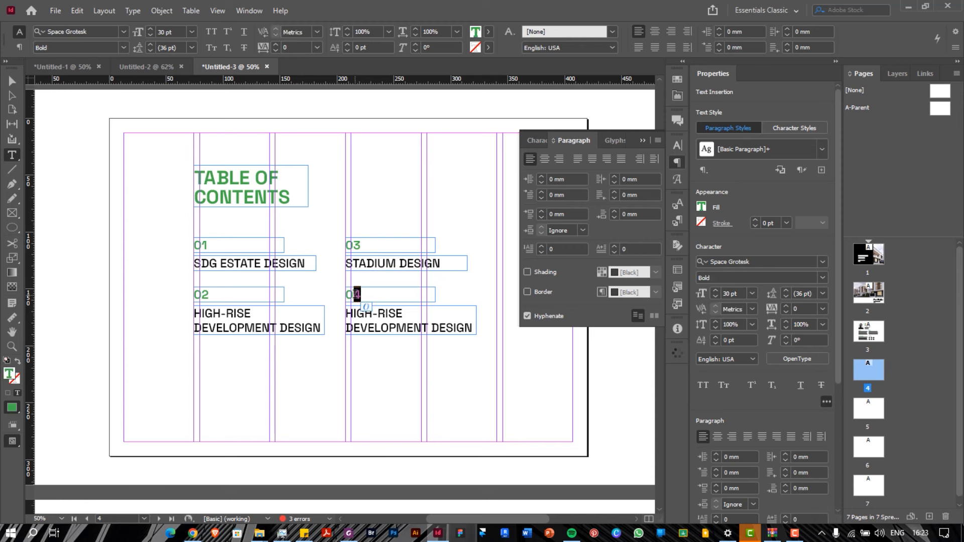
{"action": "left_click_drag", "start_coordinate": [427, 328], "coordinate": [331, 313]}
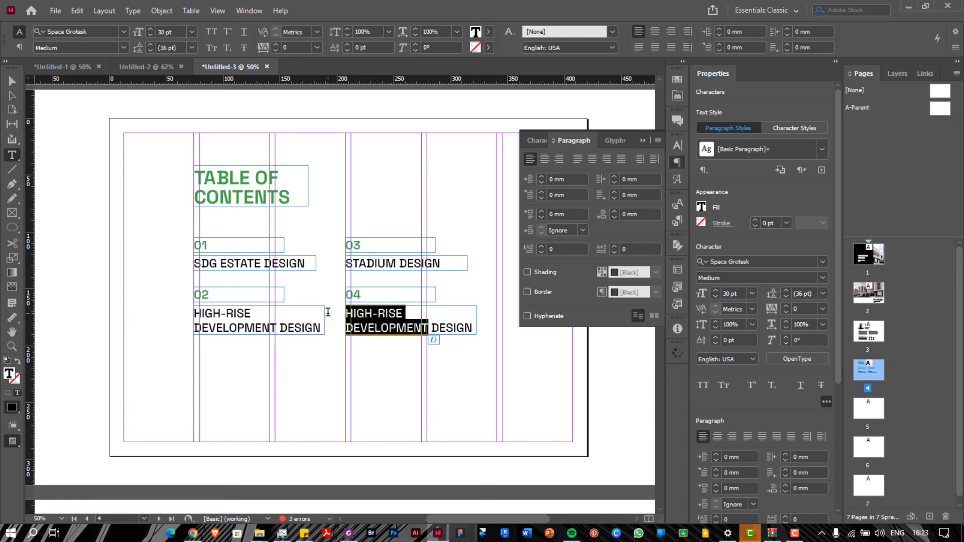
{"action": "type", "text": "RURAL "}
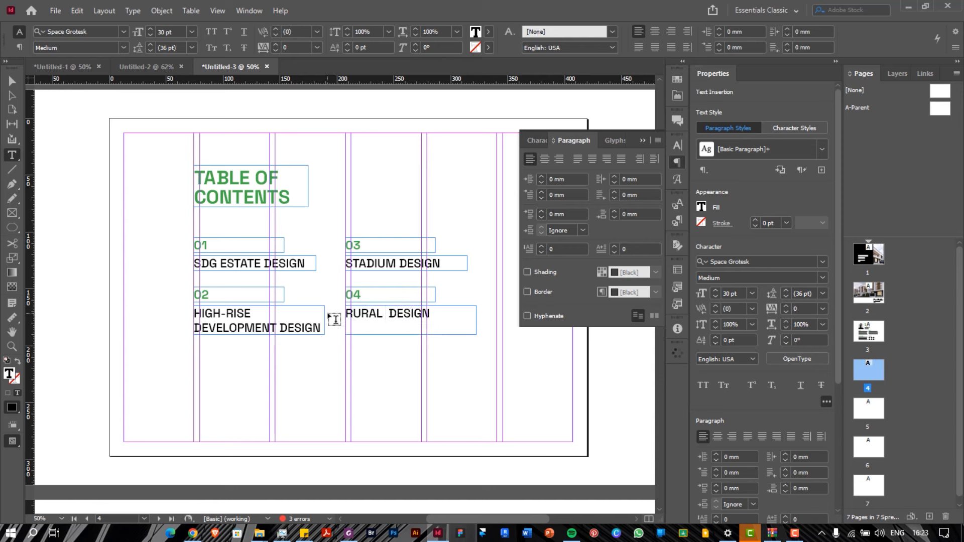
{"action": "type", "text": "APR"}
{"action": "key", "text": "BackSpace"}
{"action": "key", "text": "BackSpace"}
{"action": "key", "text": "BackSpace"}
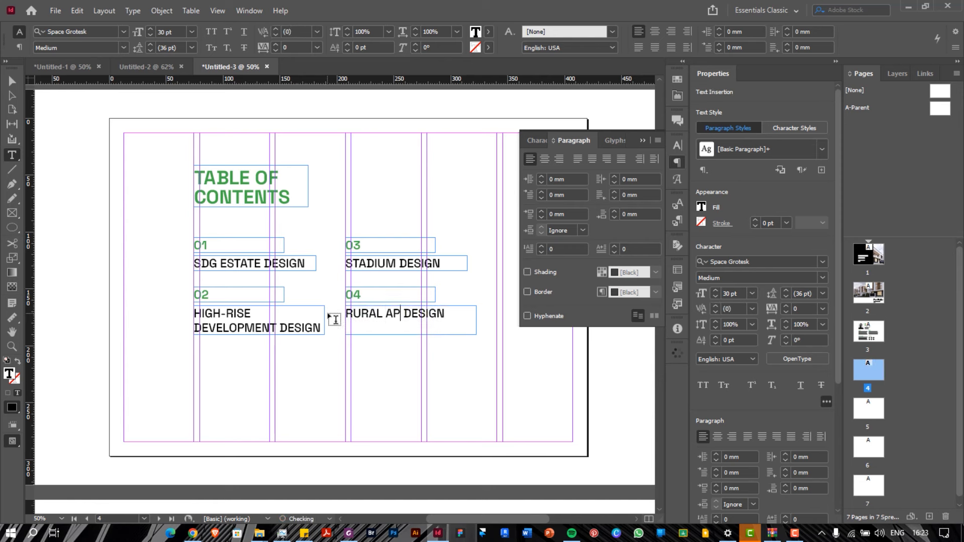
{"action": "type", "text": "HOUS"}
{"action": "type", "text": "INF"}
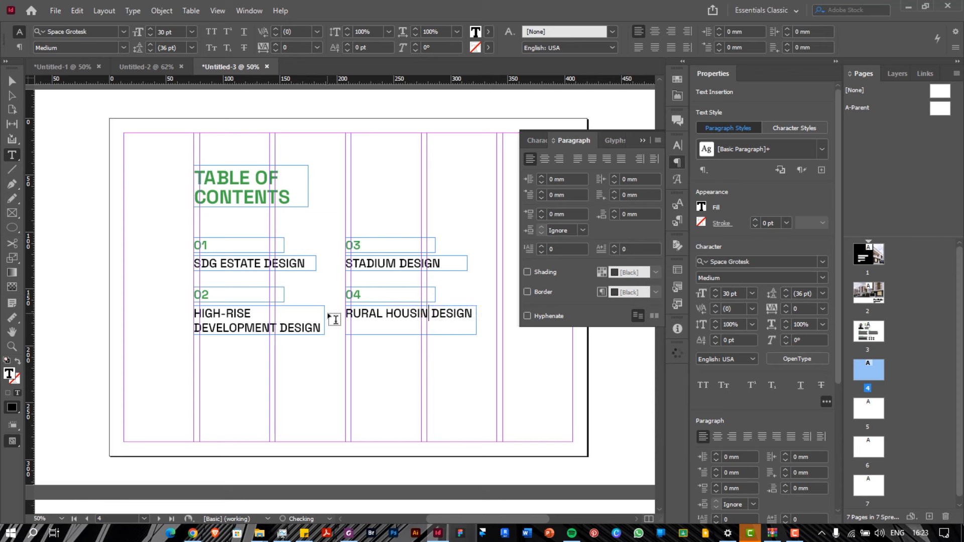
{"action": "key", "text": "BackSpace"}
{"action": "type", "text": "G"}
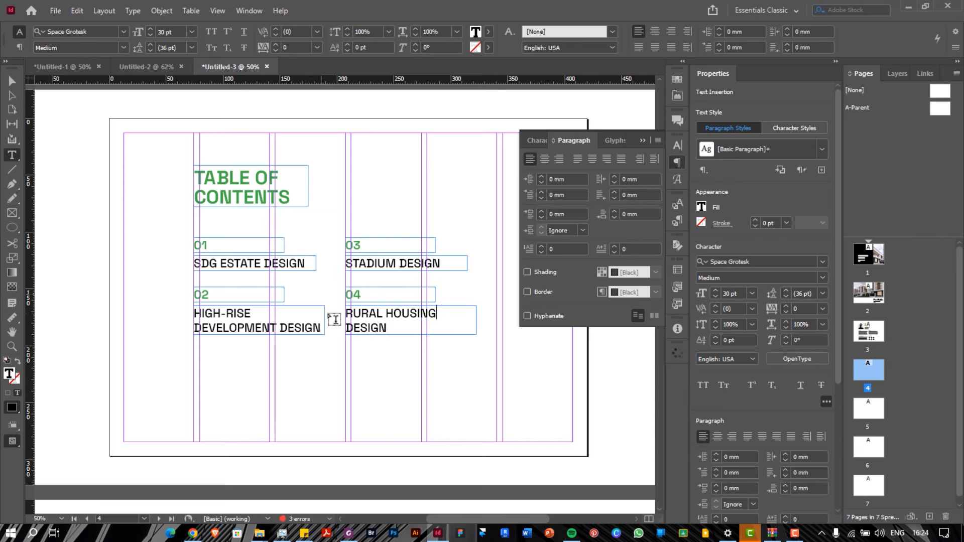
{"action": "double_click", "coordinate": [355, 326]}
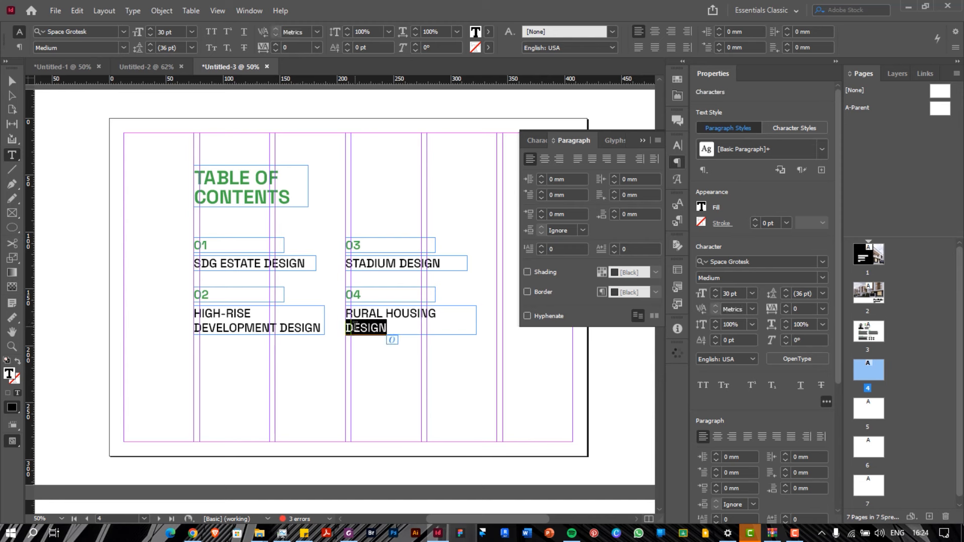
{"action": "type", "text": "DEDV"}
{"action": "key", "text": "BackSpace"}
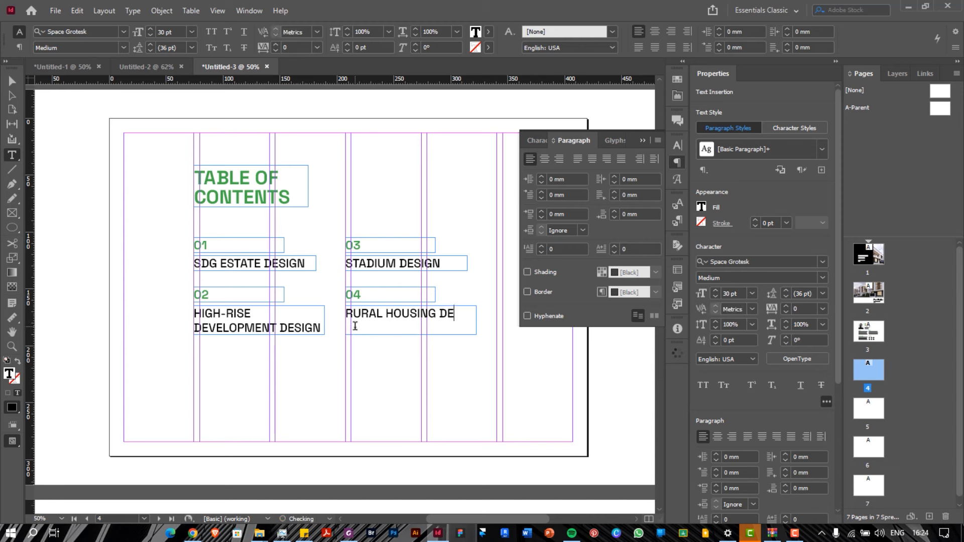
{"action": "type", "text": "VELOPMEN"}
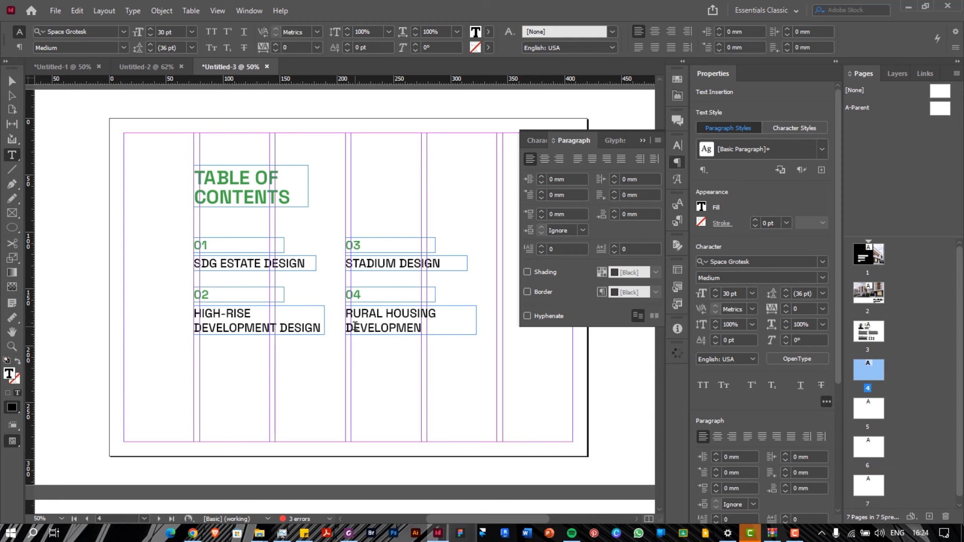
{"action": "type", "text": "T"}
{"action": "key", "text": "Escape"}
Copy the TABLE OF CONTENTS heading to the lower-right corner and widen the copy
{"action": "scroll", "coordinate": [372, 245], "scroll_direction": "up", "scroll_amount": 2}
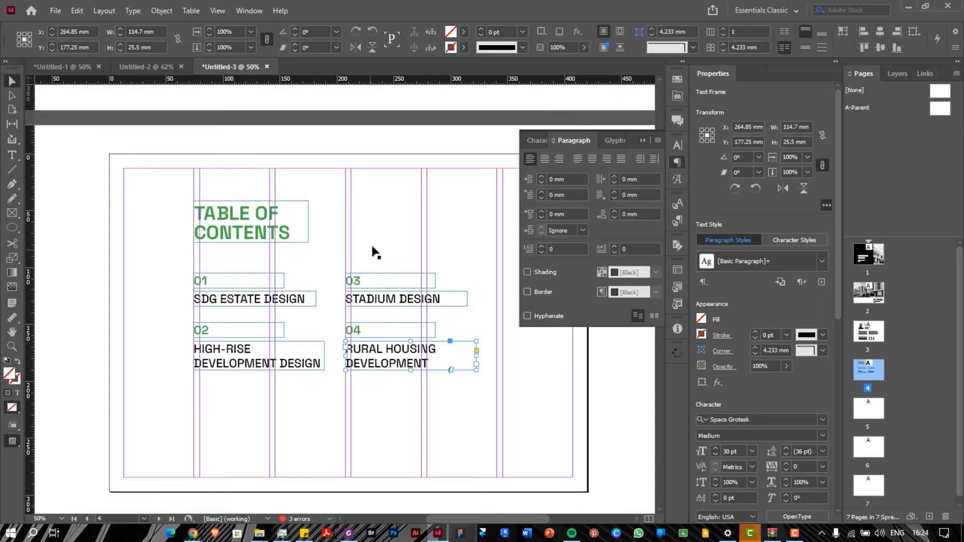
{"action": "scroll", "coordinate": [325, 244], "scroll_direction": "down", "scroll_amount": 1}
{"action": "left_click", "coordinate": [239, 226]}
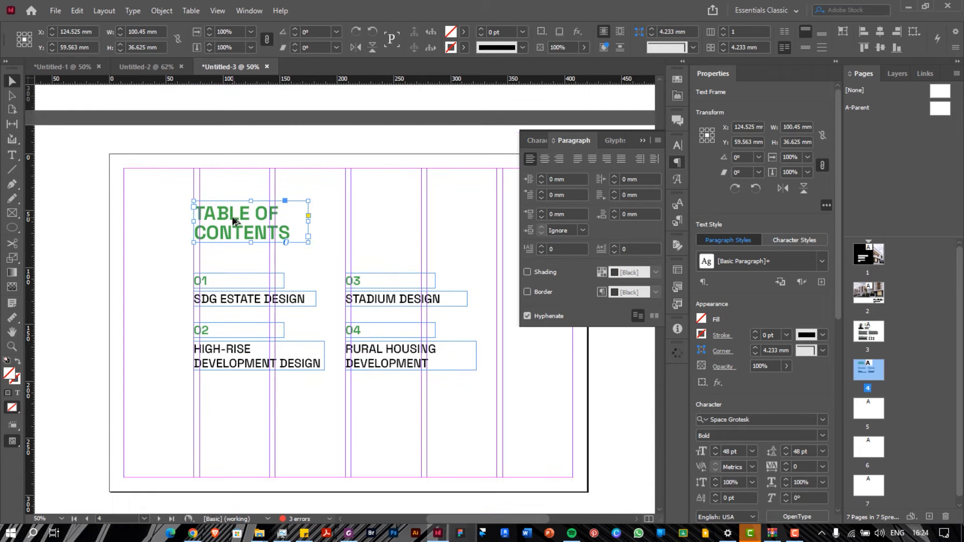
{"action": "left_click_drag", "start_coordinate": [232, 219], "coordinate": [487, 406]}
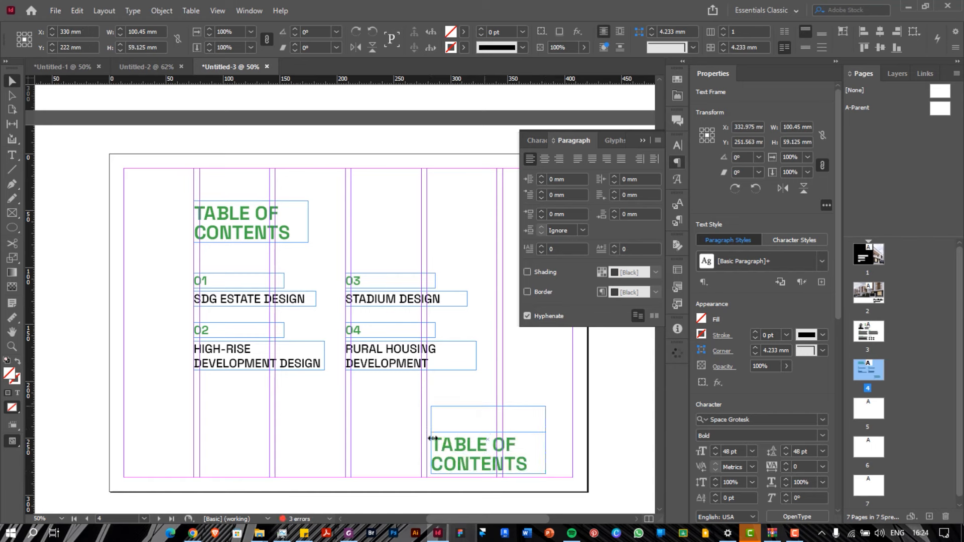
{"action": "left_click_drag", "start_coordinate": [431, 438], "coordinate": [390, 440]}
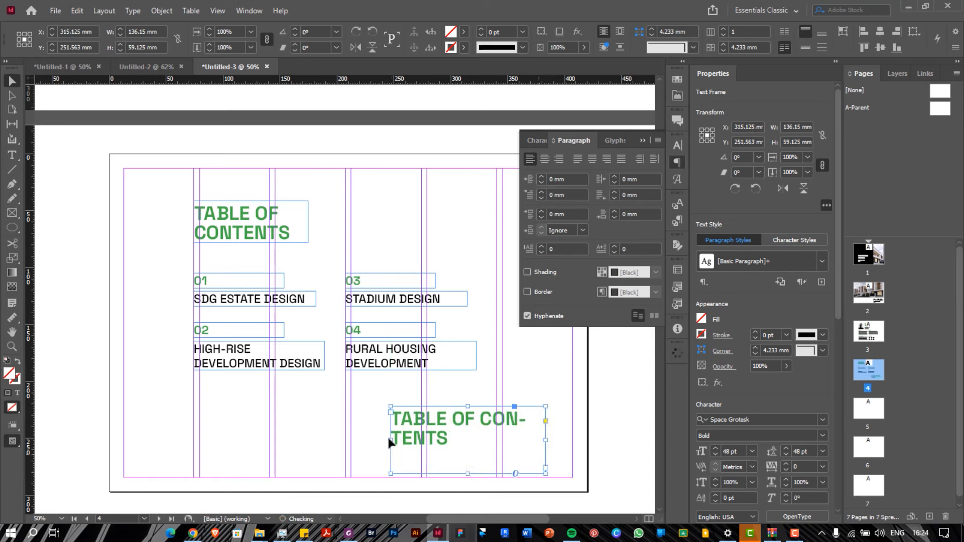
Turn off hyphenation, set the copy to 80 pt with 72 pt leading, and resize its frame
{"action": "left_click", "coordinate": [527, 316]}
{"action": "left_click", "coordinate": [751, 452]}
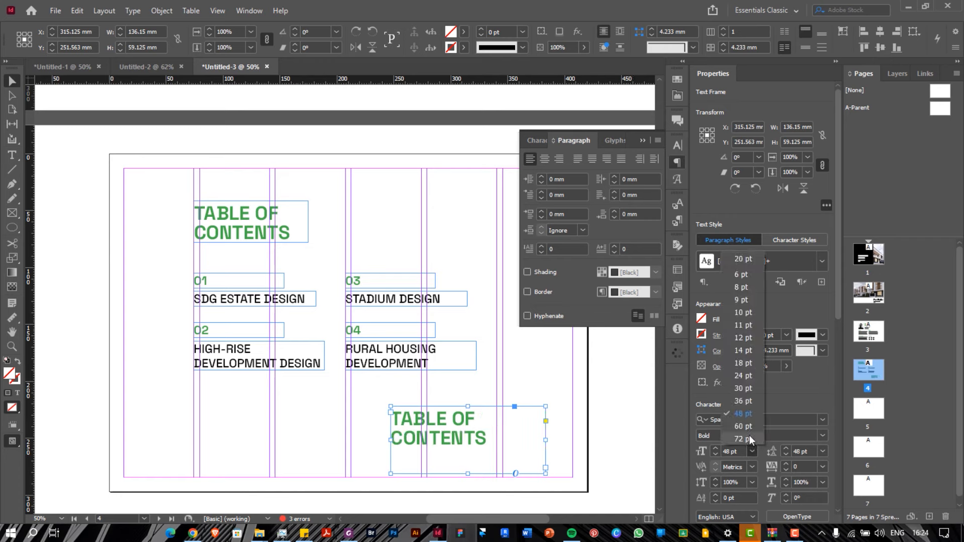
{"action": "left_click", "coordinate": [749, 437]}
{"action": "left_click", "coordinate": [822, 452]}
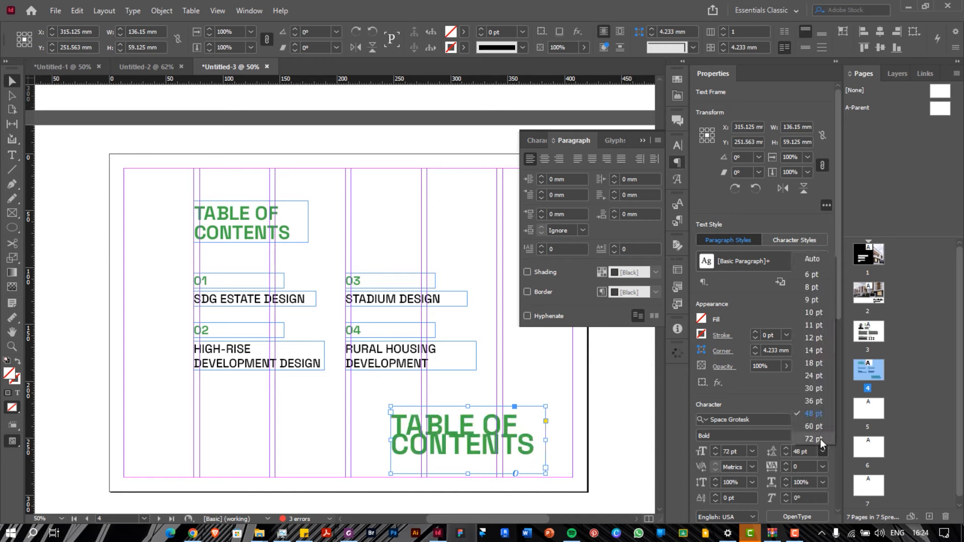
{"action": "left_click", "coordinate": [815, 438]}
{"action": "left_click", "coordinate": [752, 452]}
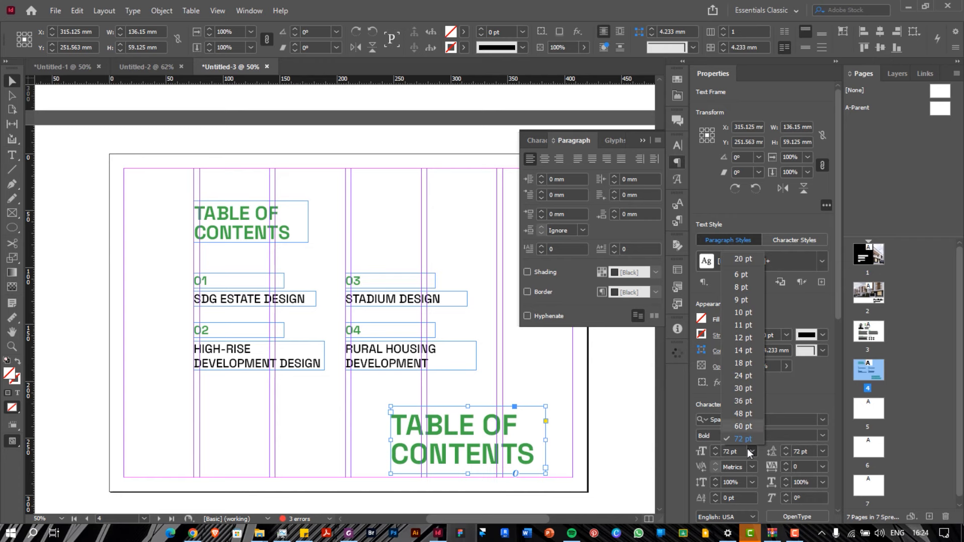
{"action": "left_click", "coordinate": [743, 439]}
{"action": "left_click_drag", "start_coordinate": [742, 452], "coordinate": [717, 449]}
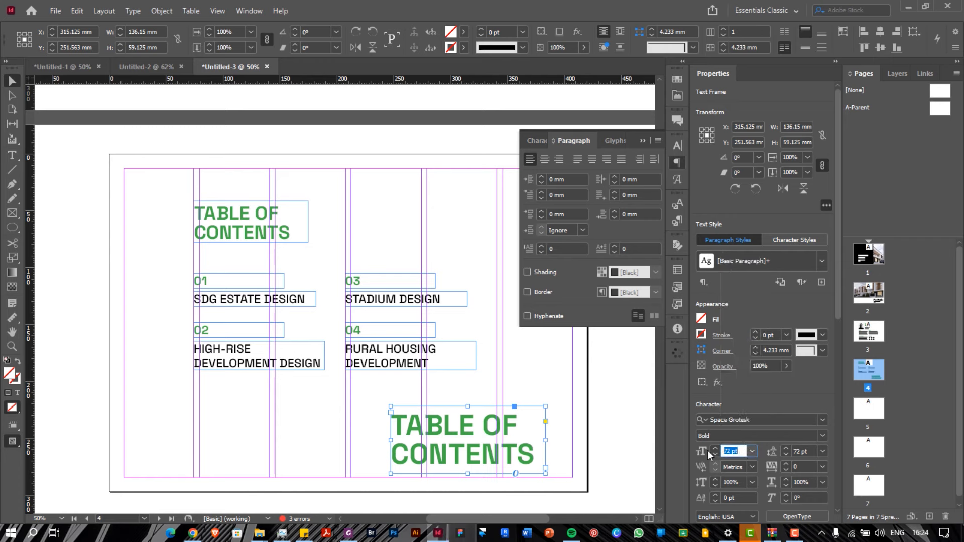
{"action": "type", "text": "80"}
{"action": "key", "text": "Return"}
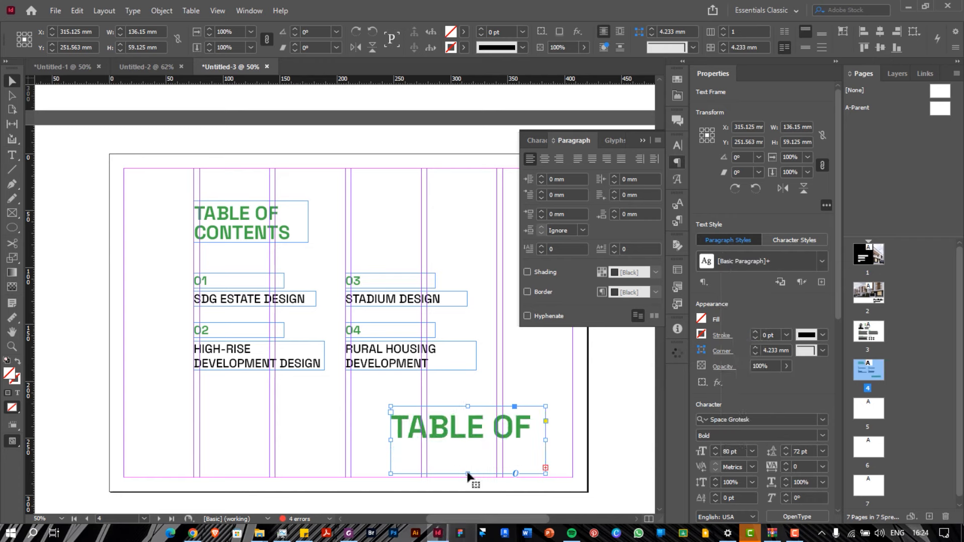
{"action": "left_click_drag", "start_coordinate": [467, 472], "coordinate": [469, 484]}
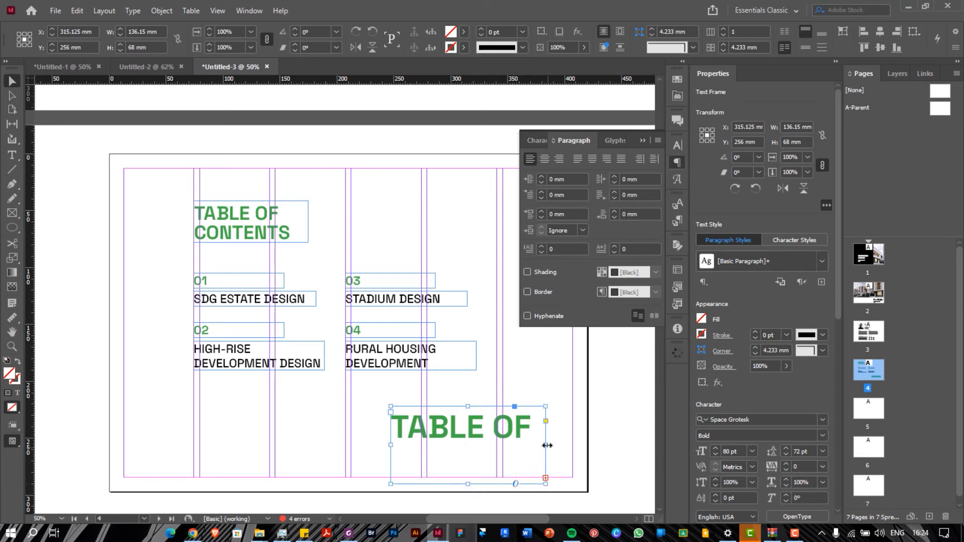
{"action": "left_click_drag", "start_coordinate": [546, 445], "coordinate": [573, 447]}
{"action": "left_click_drag", "start_coordinate": [499, 438], "coordinate": [498, 445]}
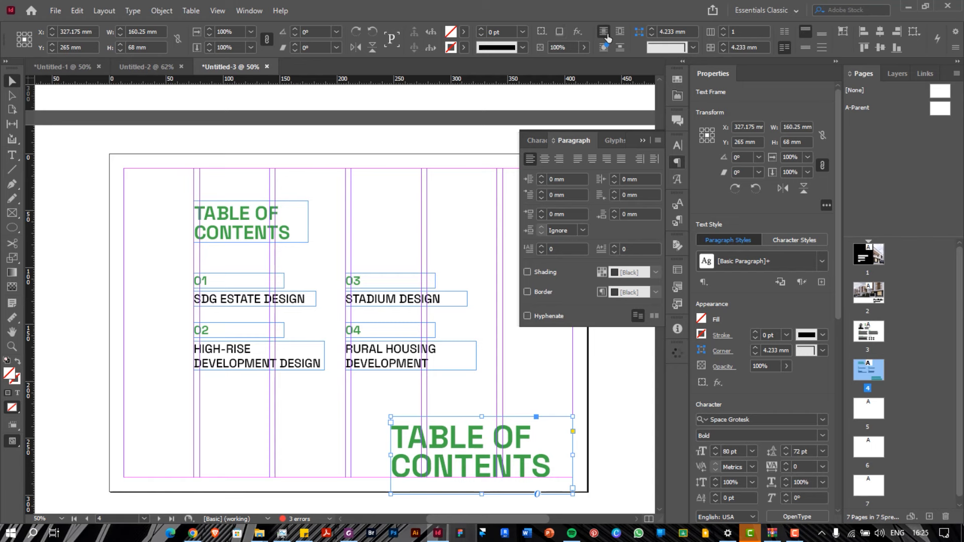
Fade the large heading copy to 40% opacity
{"action": "left_click", "coordinate": [585, 48]}
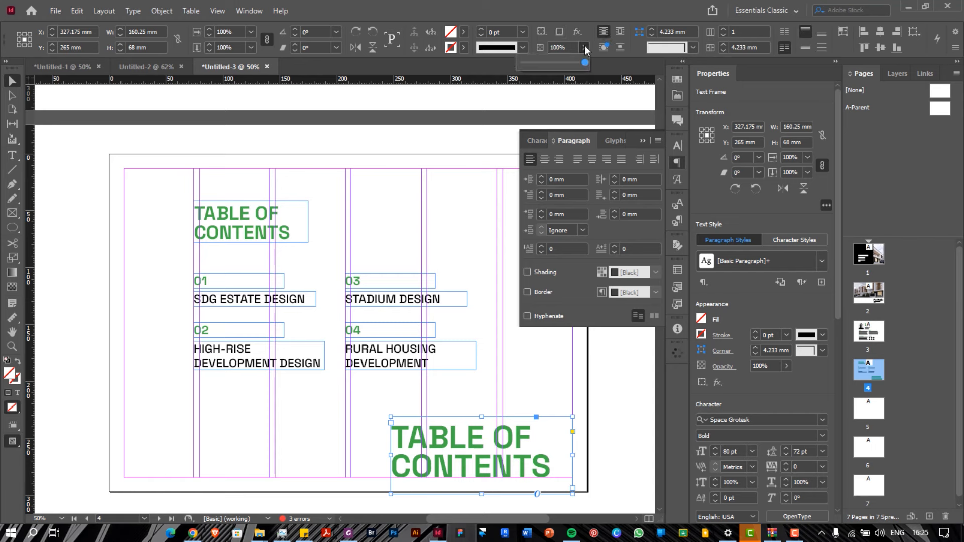
{"action": "left_click", "coordinate": [553, 65]}
{"action": "left_click_drag", "start_coordinate": [553, 67], "coordinate": [552, 65]}
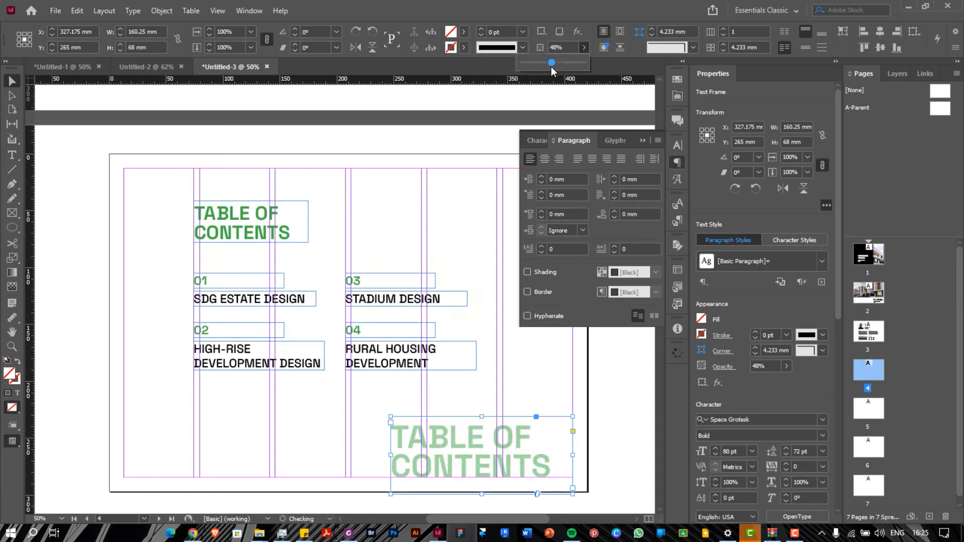
{"action": "left_click", "coordinate": [787, 366]}
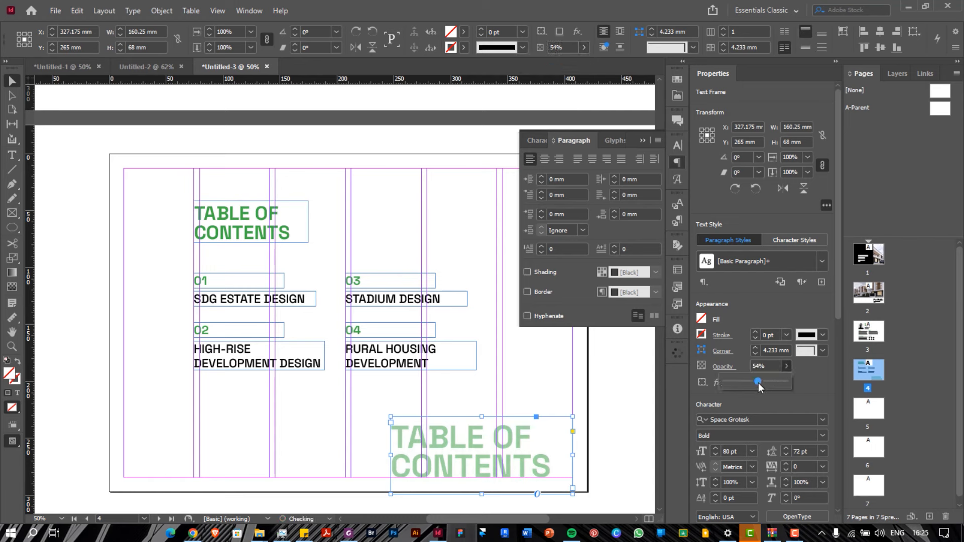
{"action": "left_click_drag", "start_coordinate": [755, 382], "coordinate": [754, 384]}
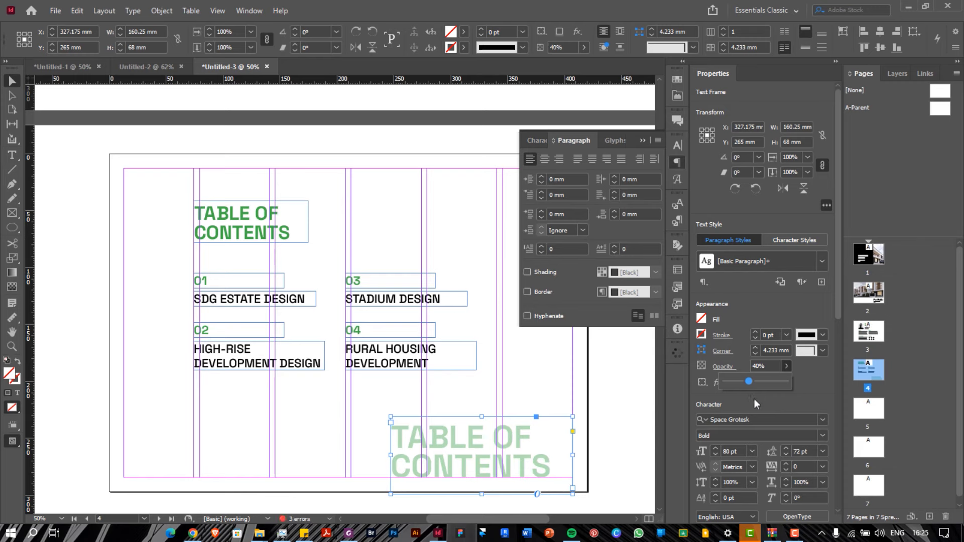
{"action": "left_click", "coordinate": [755, 401]}
{"action": "left_click", "coordinate": [643, 141]}
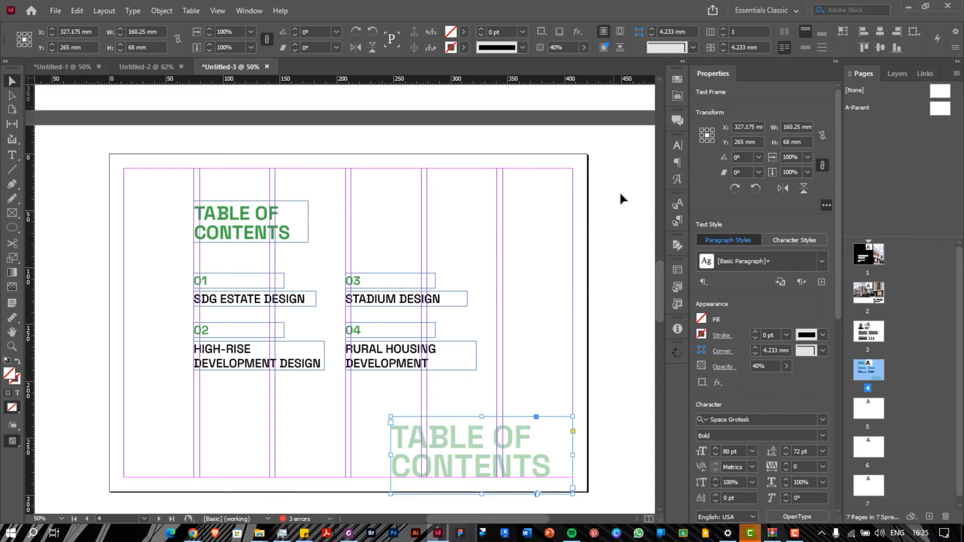
{"action": "key", "text": "shift+w"}
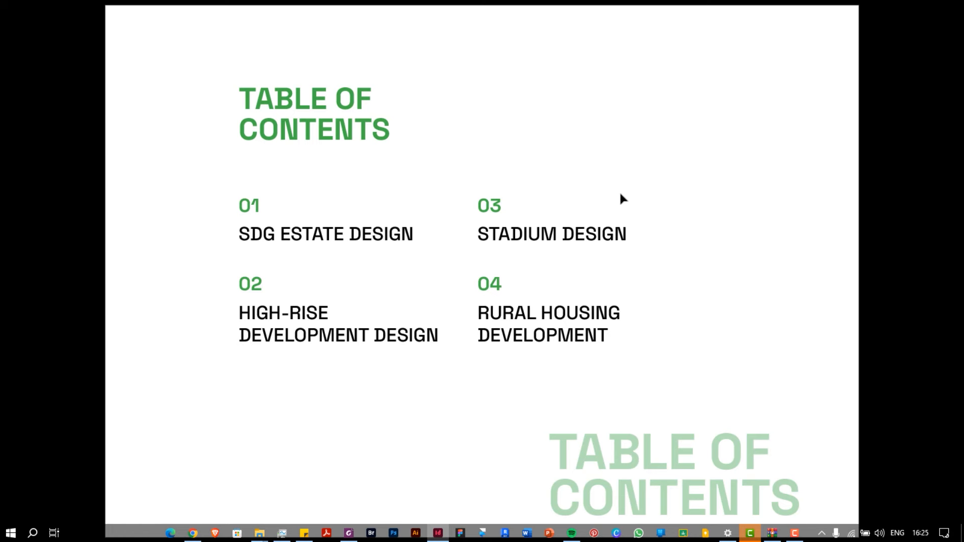
{"action": "left_click", "coordinate": [560, 216]}
{"action": "key", "text": "Escape"}
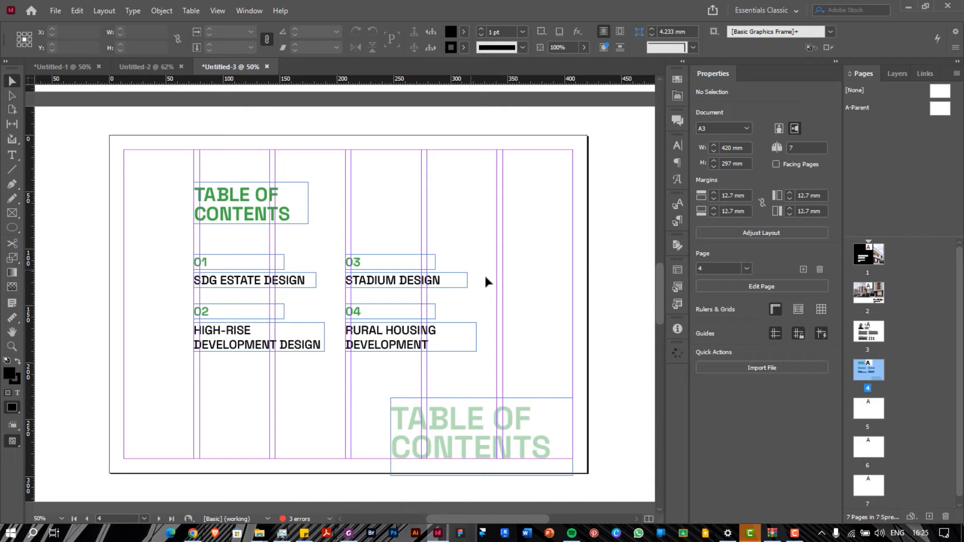
Scroll through pages 2–4 down to the empty page 5
{"action": "scroll", "coordinate": [258, 194], "scroll_direction": "up", "scroll_amount": 6}
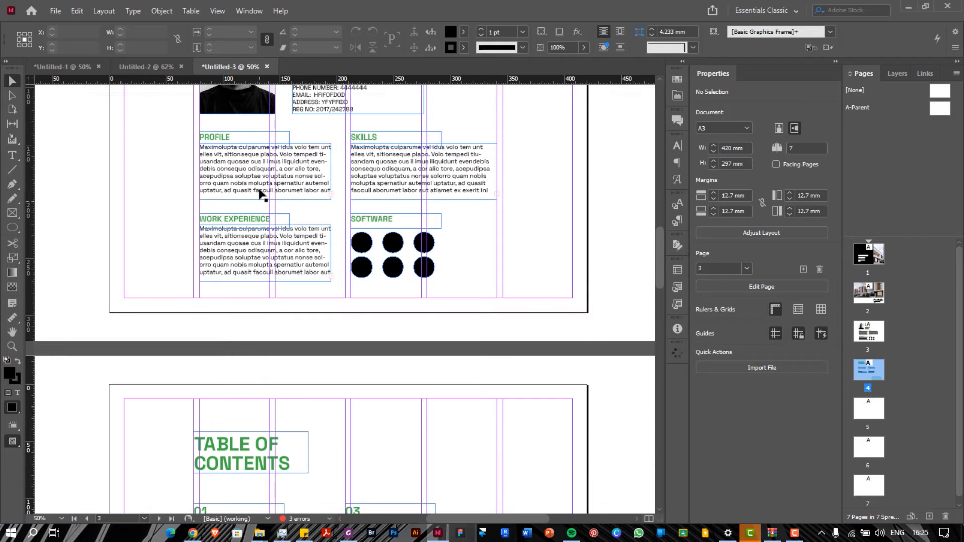
{"action": "scroll", "coordinate": [265, 211], "scroll_direction": "down", "scroll_amount": 7}
{"action": "scroll", "coordinate": [269, 235], "scroll_direction": "up", "scroll_amount": 8}
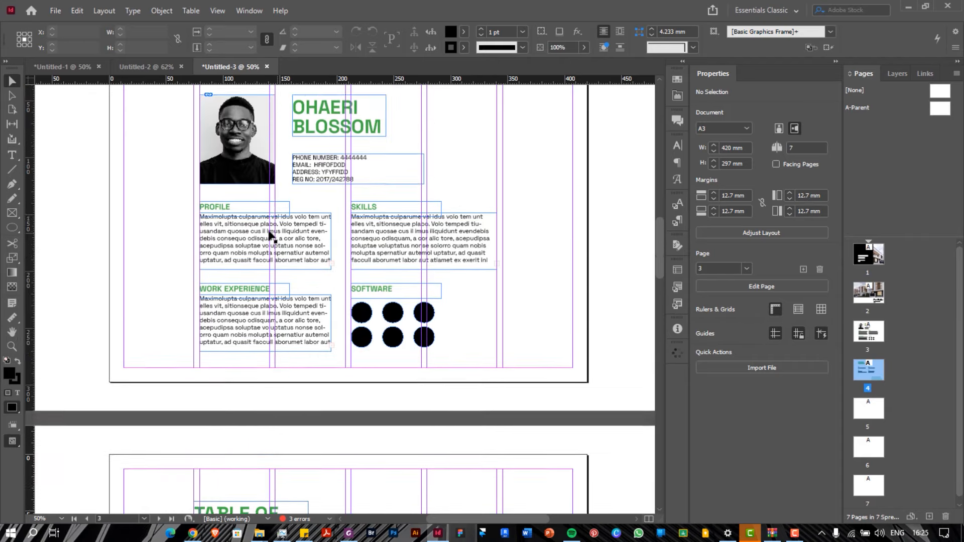
{"action": "scroll", "coordinate": [269, 235], "scroll_direction": "down", "scroll_amount": 1}
{"action": "scroll", "coordinate": [270, 235], "scroll_direction": "up", "scroll_amount": 3}
{"action": "scroll", "coordinate": [270, 235], "scroll_direction": "up", "scroll_amount": 3}
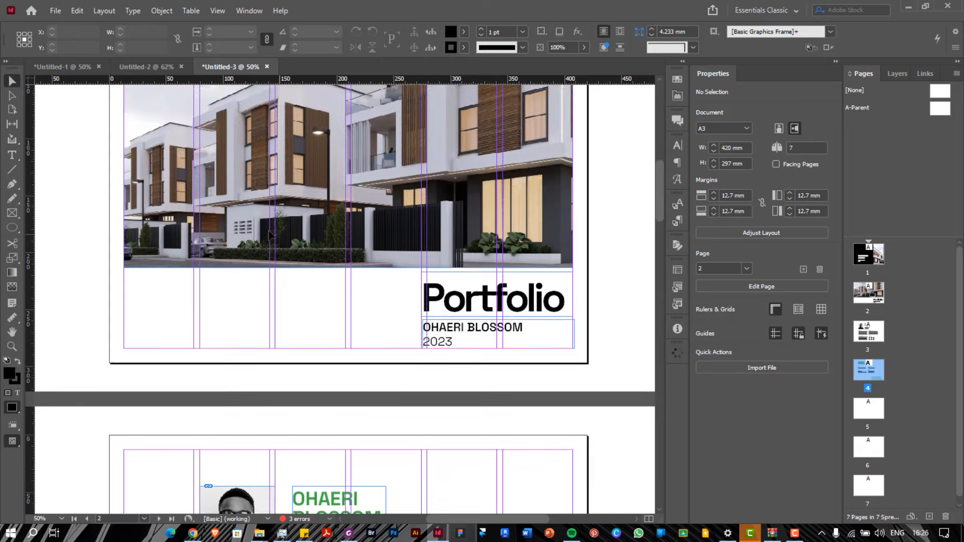
{"action": "scroll", "coordinate": [269, 235], "scroll_direction": "down", "scroll_amount": 8}
{"action": "scroll", "coordinate": [269, 235], "scroll_direction": "down", "scroll_amount": 12}
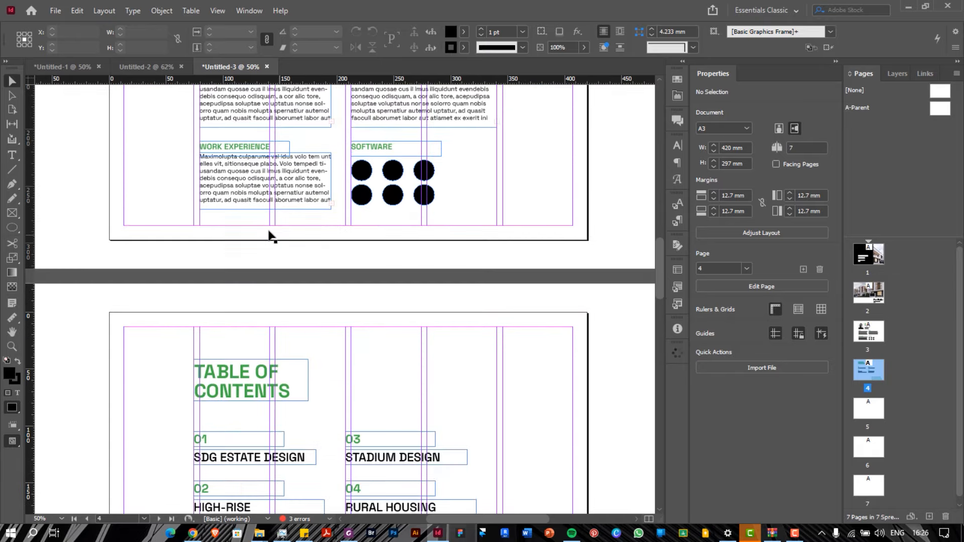
{"action": "scroll", "coordinate": [269, 235], "scroll_direction": "up", "scroll_amount": 3}
{"action": "scroll", "coordinate": [269, 235], "scroll_direction": "up", "scroll_amount": 10}
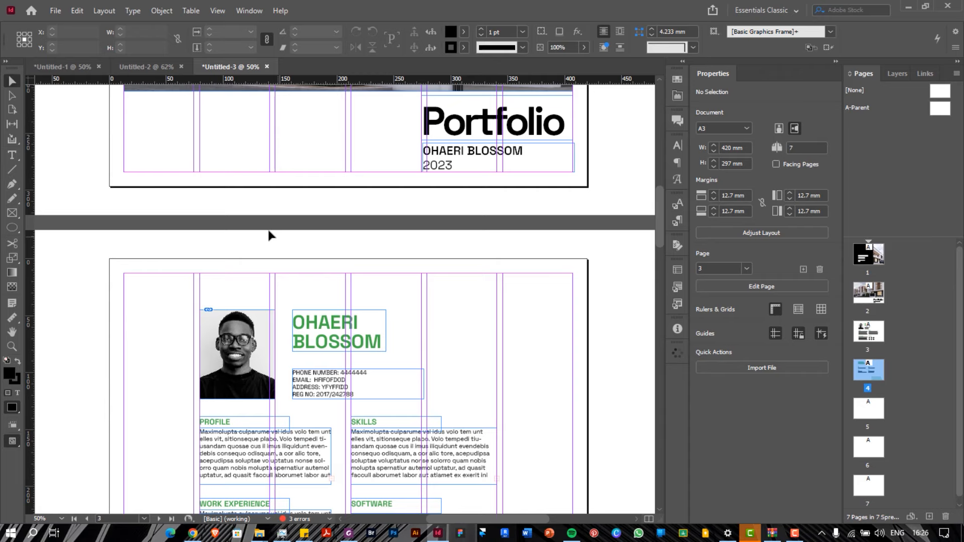
{"action": "scroll", "coordinate": [269, 235], "scroll_direction": "down", "scroll_amount": 10}
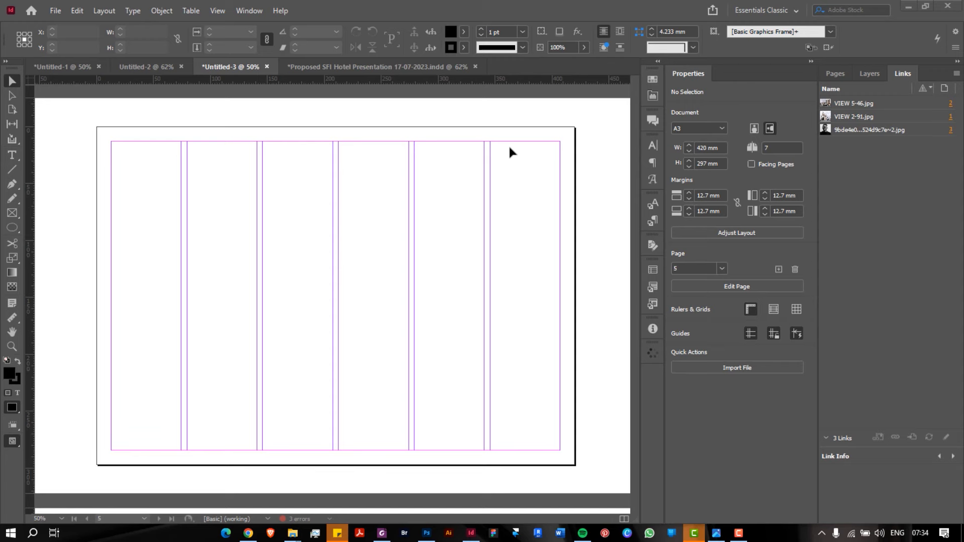
Bring the notebook sketch 20231005_072231sss.jpg of the planned layouts to the front in Photos
{"action": "left_click", "coordinate": [717, 533]}
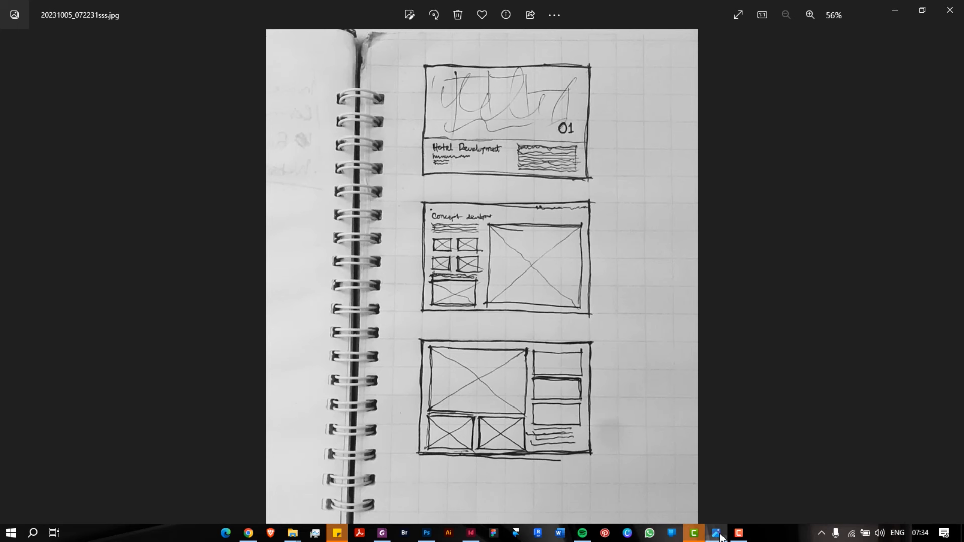
Zoom the sketch photo to 100% and pan over the notebook's top and the Hotel Development layout
{"action": "double_click", "coordinate": [565, 110]}
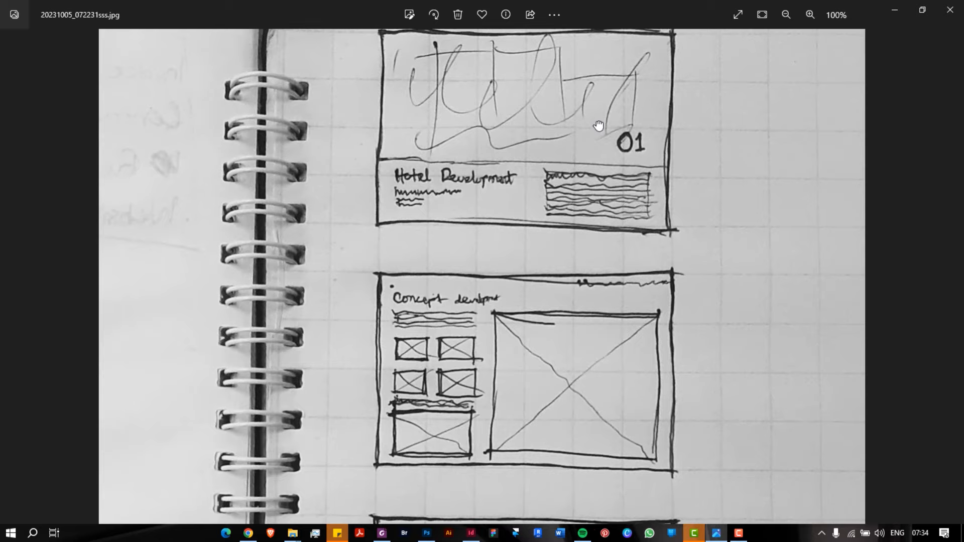
{"action": "mouse_move", "coordinate": [599, 126]}
{"action": "left_mouse_down"}
{"action": "mouse_move", "coordinate": [602, 205]}
{"action": "mouse_move", "coordinate": [594, 64]}
{"action": "left_mouse_up"}
{"action": "mouse_move", "coordinate": [588, 214]}
{"action": "left_mouse_down"}
{"action": "mouse_move", "coordinate": [574, 91]}
{"action": "mouse_move", "coordinate": [582, 345]}
{"action": "left_mouse_up"}
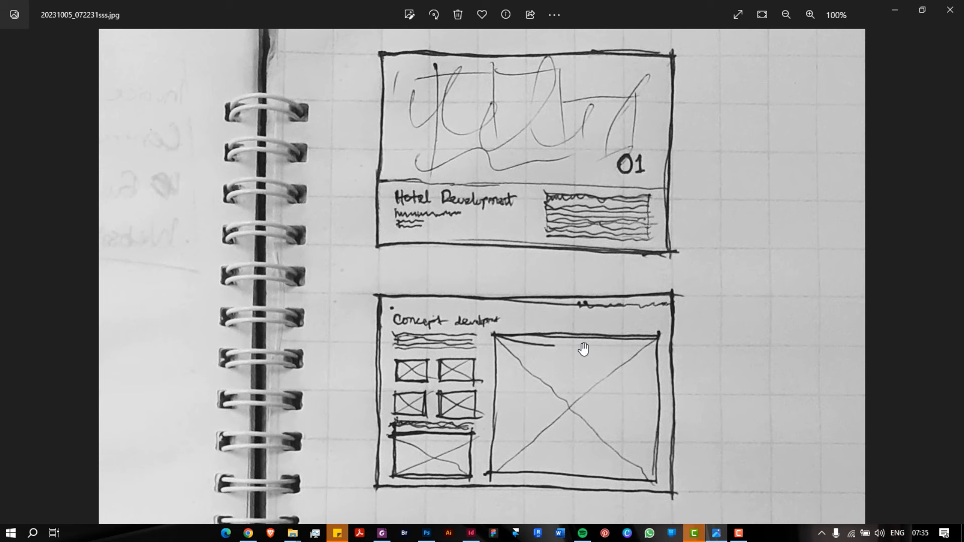
{"action": "left_click_drag", "start_coordinate": [609, 243], "coordinate": [613, 280]}
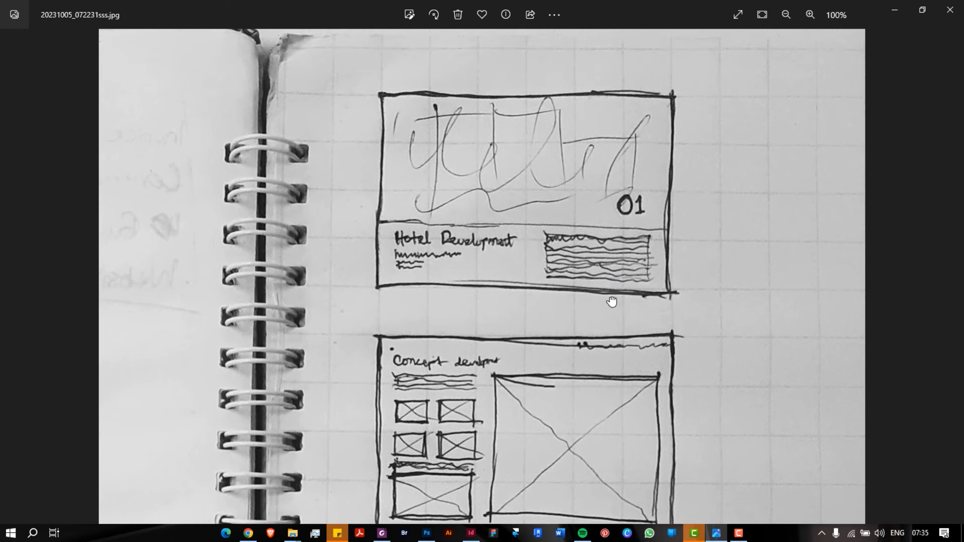
{"action": "scroll", "coordinate": [606, 274], "scroll_direction": "down", "scroll_amount": 3}
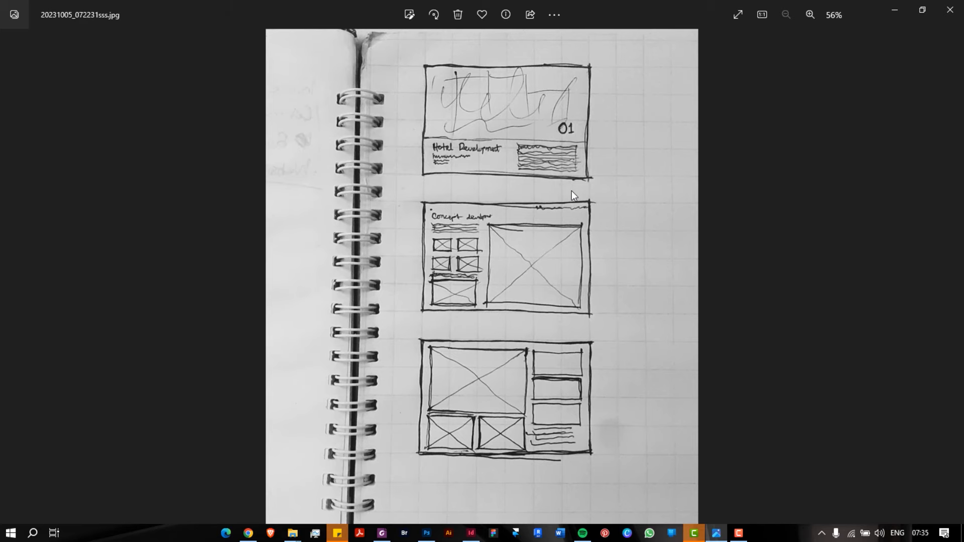
{"action": "scroll", "coordinate": [495, 182], "scroll_direction": "up", "scroll_amount": 2}
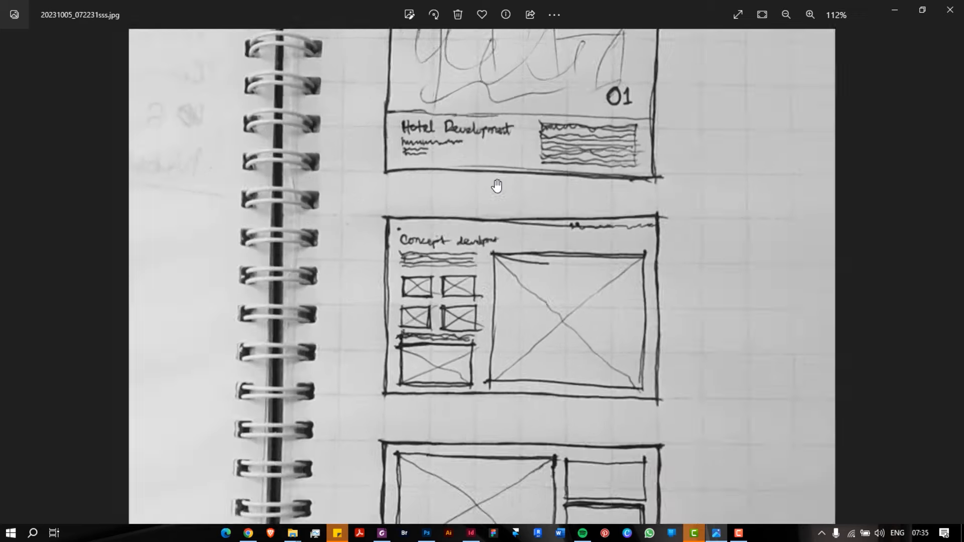
Pan through the Concept development and third layout sketches, then restore Photos to a smaller window
{"action": "mouse_move", "coordinate": [512, 144]}
{"action": "left_mouse_down"}
{"action": "mouse_move", "coordinate": [513, 347]}
{"action": "mouse_move", "coordinate": [508, 228]}
{"action": "left_mouse_up"}
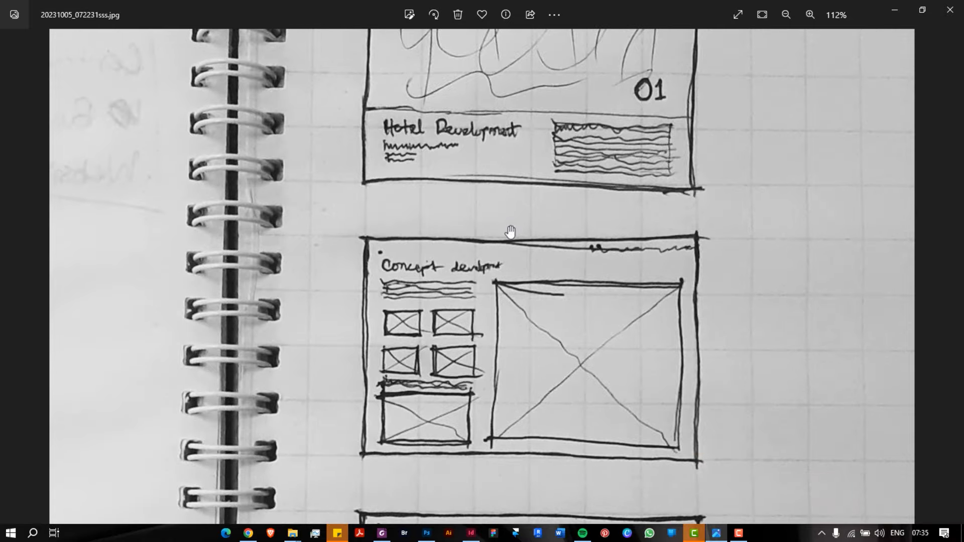
{"action": "left_click_drag", "start_coordinate": [507, 303], "coordinate": [497, 268]}
{"action": "left_click_drag", "start_coordinate": [499, 323], "coordinate": [495, 173]}
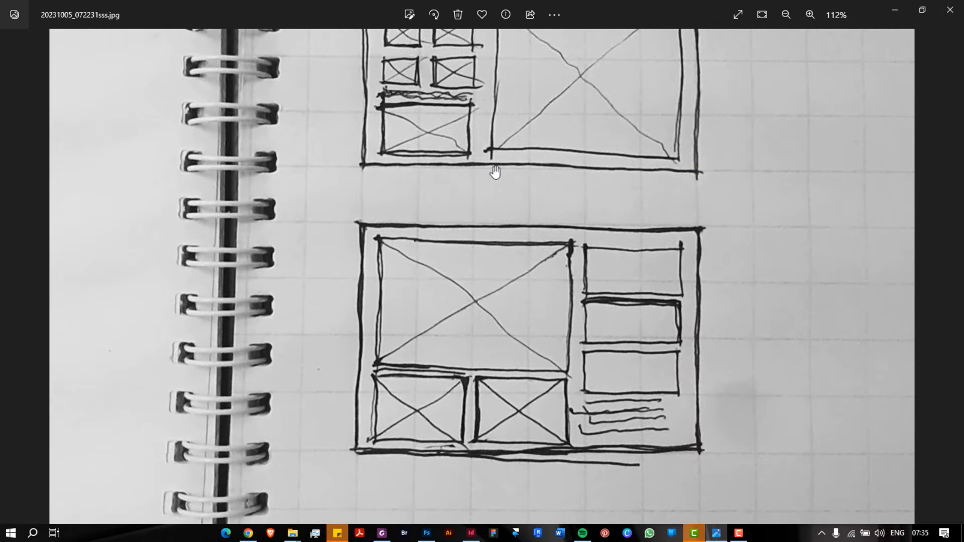
{"action": "left_click_drag", "start_coordinate": [574, 176], "coordinate": [587, 364]}
{"action": "left_click_drag", "start_coordinate": [566, 197], "coordinate": [574, 467]}
{"action": "scroll", "coordinate": [575, 467], "scroll_direction": "down", "scroll_amount": 3}
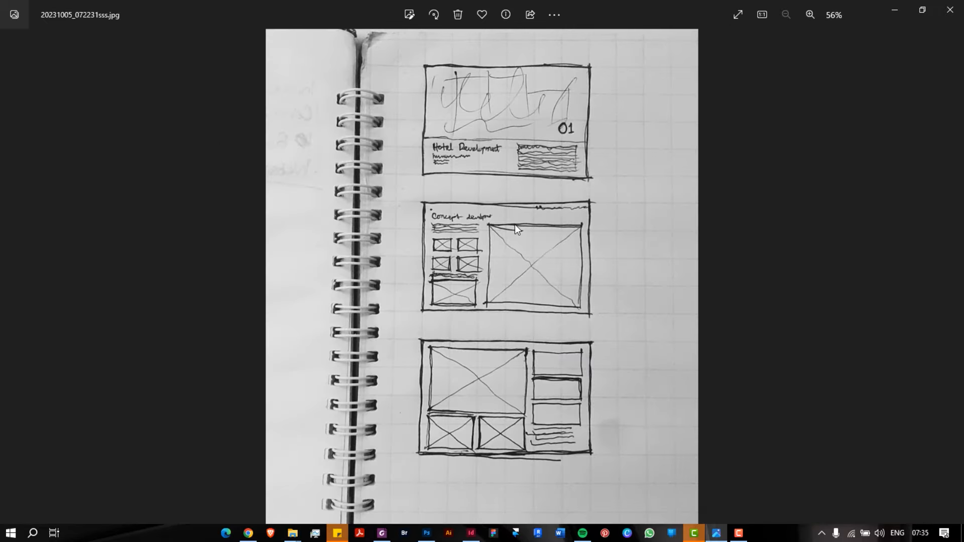
{"action": "double_click", "coordinate": [606, 20]}
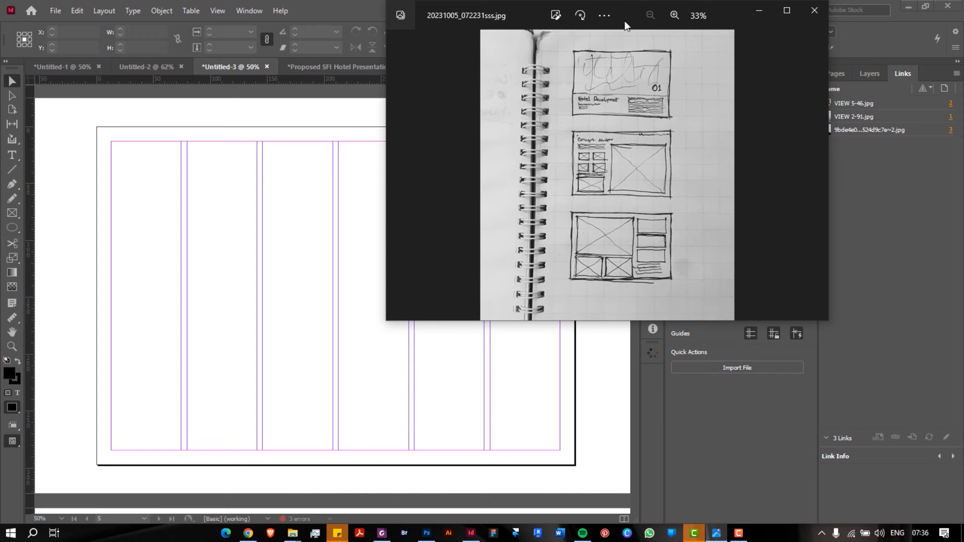
Move the sketch window aside, bring the A3 portfolio forward and show its page thumbnails
{"action": "left_click_drag", "start_coordinate": [608, 19], "coordinate": [781, 44]}
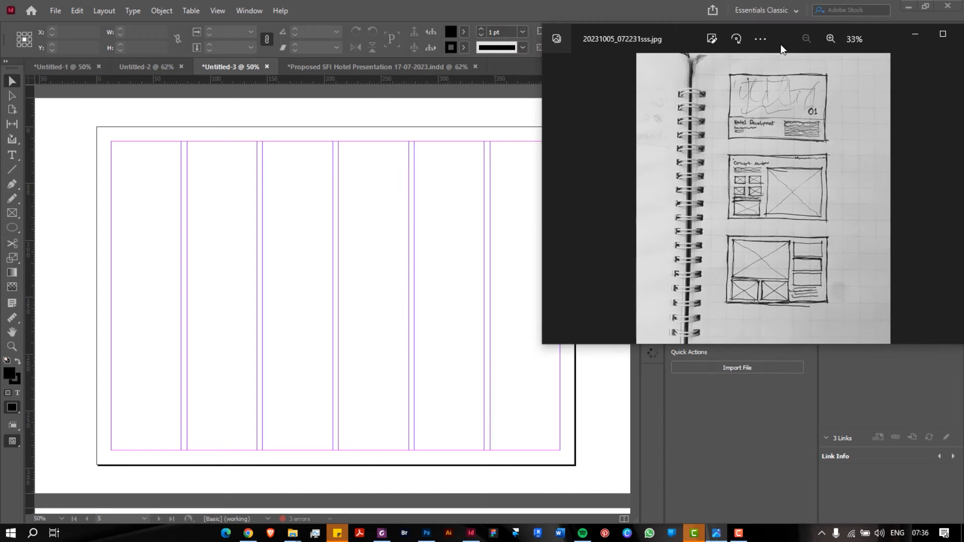
{"action": "left_click", "coordinate": [366, 183]}
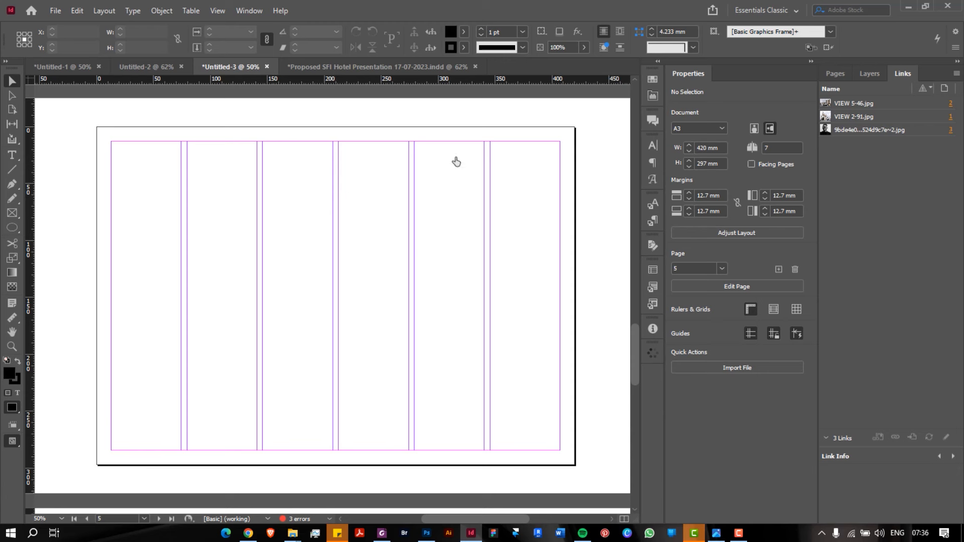
{"action": "left_click", "coordinate": [838, 73]}
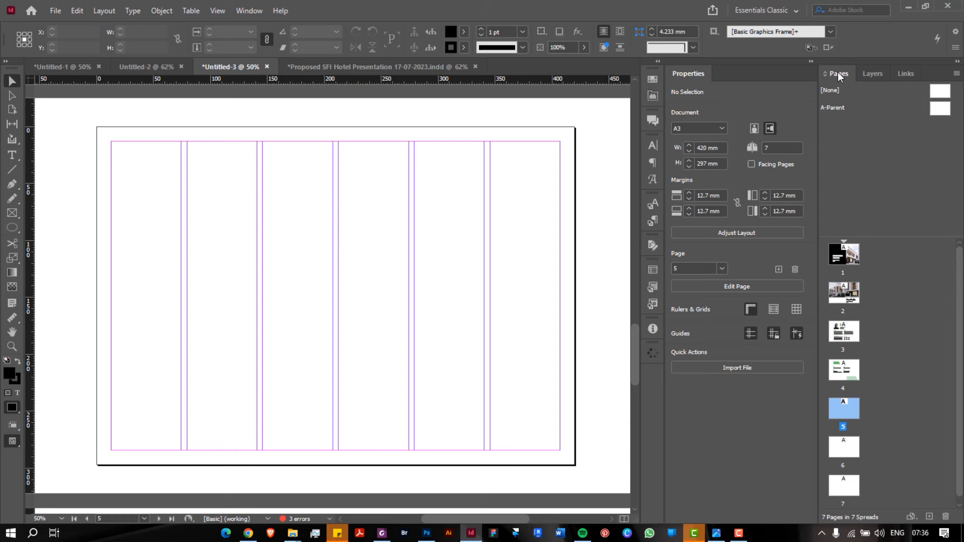
{"action": "left_click", "coordinate": [105, 11]}
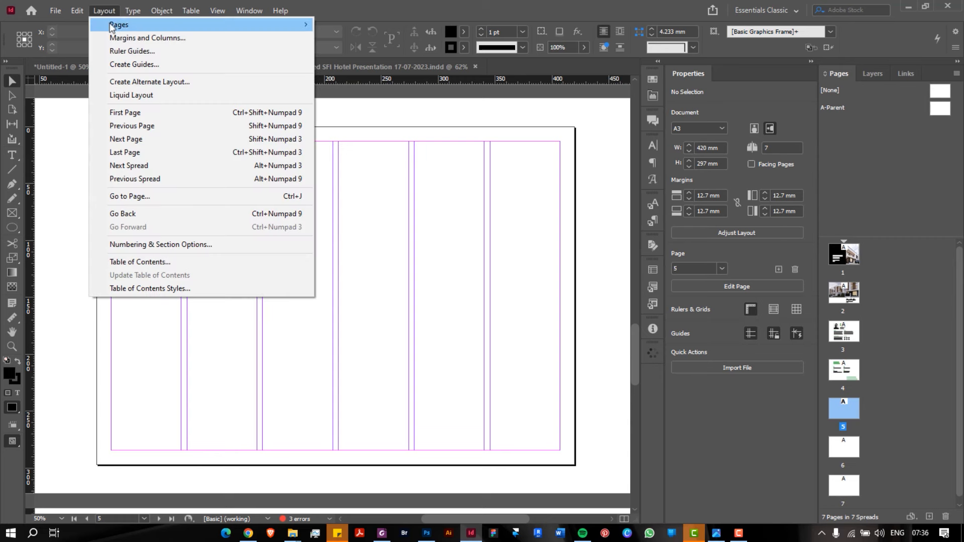
Raise the page's Margins and Columns column count from 6 to 7
{"action": "left_click", "coordinate": [115, 39]}
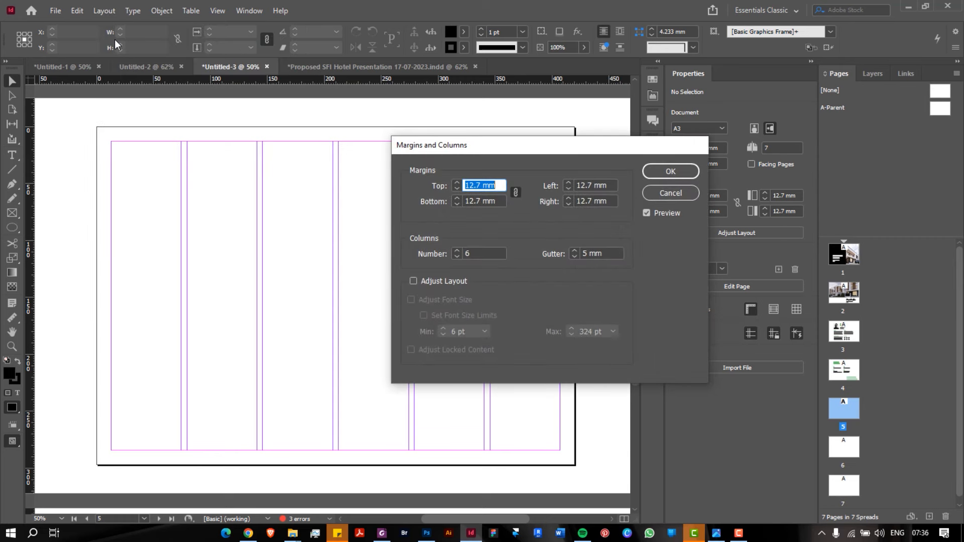
{"action": "left_click", "coordinate": [457, 250]}
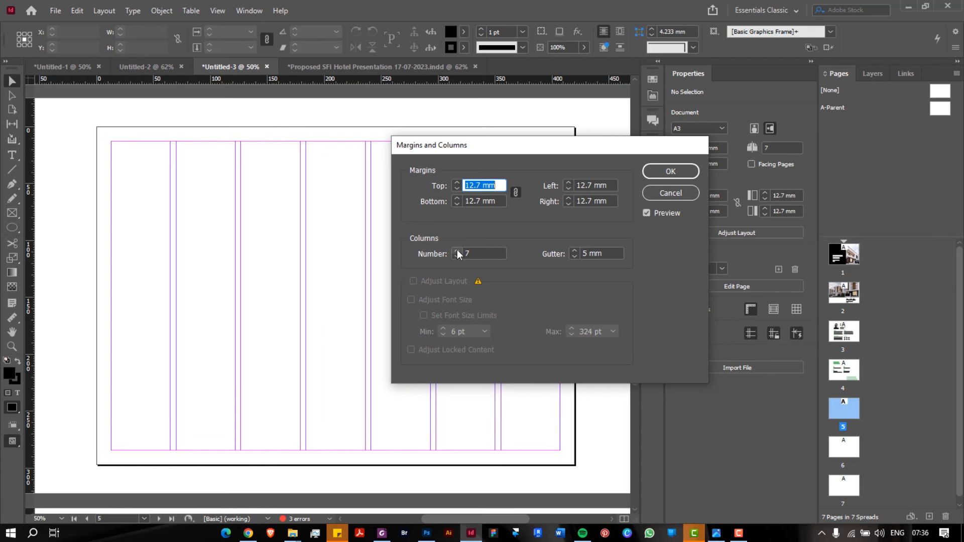
{"action": "left_click_drag", "start_coordinate": [456, 147], "coordinate": [650, 119]}
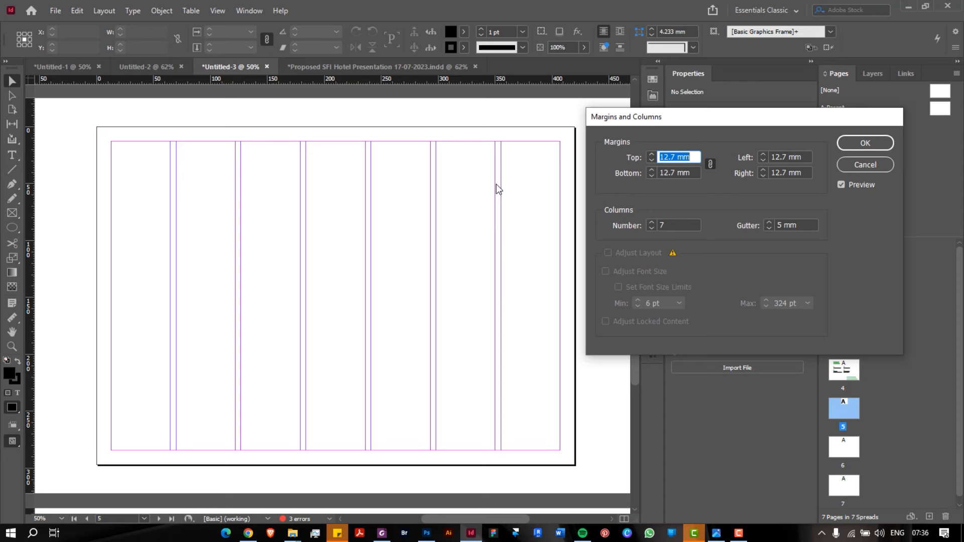
{"action": "left_click", "coordinate": [874, 142]}
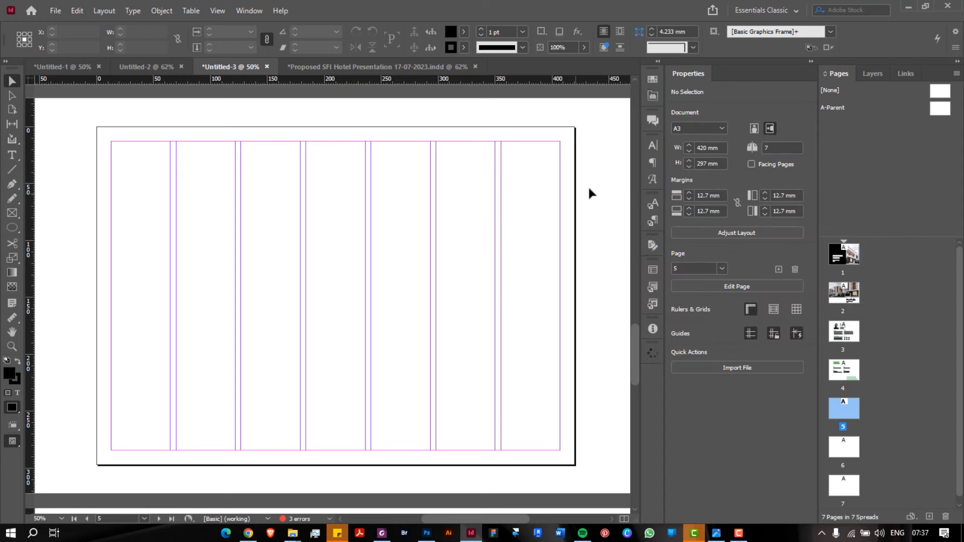
Scroll through the pages and enlarge the Pages panel's thumbnail area
{"action": "scroll", "coordinate": [589, 186], "scroll_direction": "down", "scroll_amount": 15}
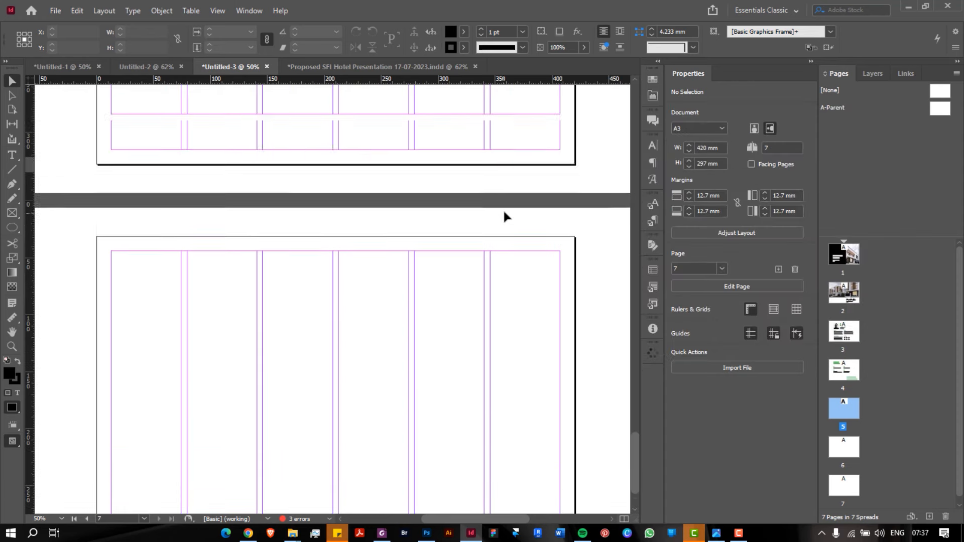
{"action": "scroll", "coordinate": [505, 216], "scroll_direction": "up", "scroll_amount": 5}
{"action": "scroll", "coordinate": [504, 216], "scroll_direction": "down", "scroll_amount": 5}
{"action": "scroll", "coordinate": [505, 216], "scroll_direction": "up", "scroll_amount": 5}
{"action": "scroll", "coordinate": [504, 216], "scroll_direction": "down", "scroll_amount": 5}
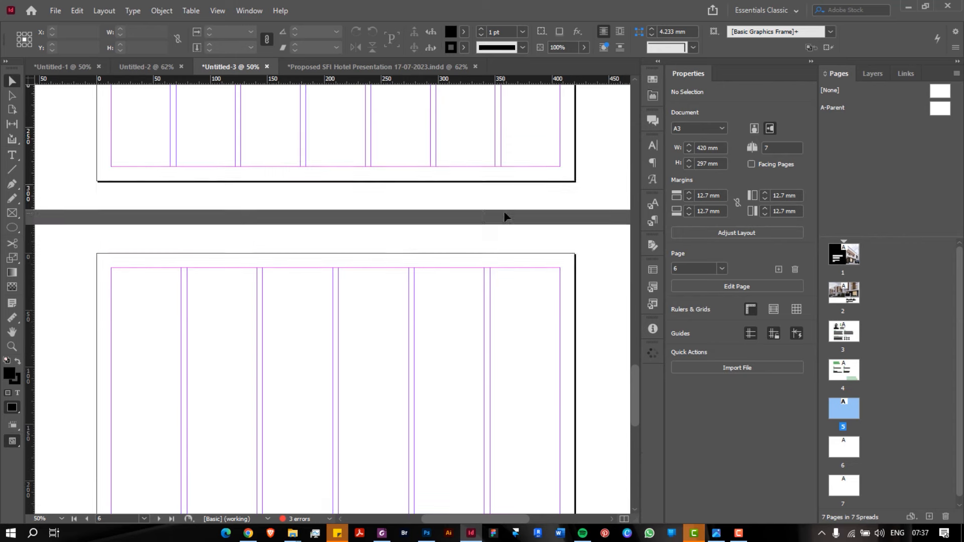
{"action": "scroll", "coordinate": [505, 216], "scroll_direction": "up", "scroll_amount": 3}
{"action": "scroll", "coordinate": [504, 216], "scroll_direction": "down", "scroll_amount": 4}
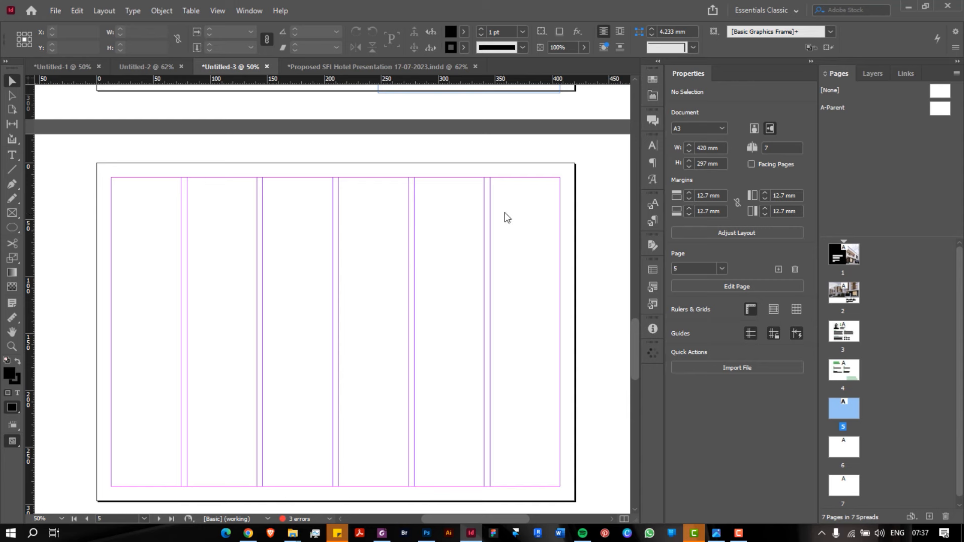
{"action": "left_click_drag", "start_coordinate": [862, 239], "coordinate": [862, 158]}
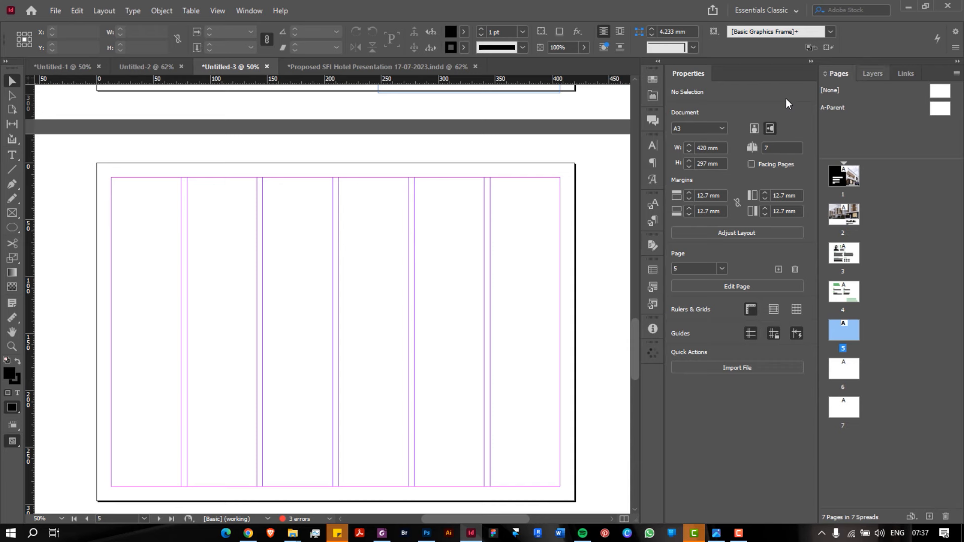
{"action": "left_click", "coordinate": [249, 11]}
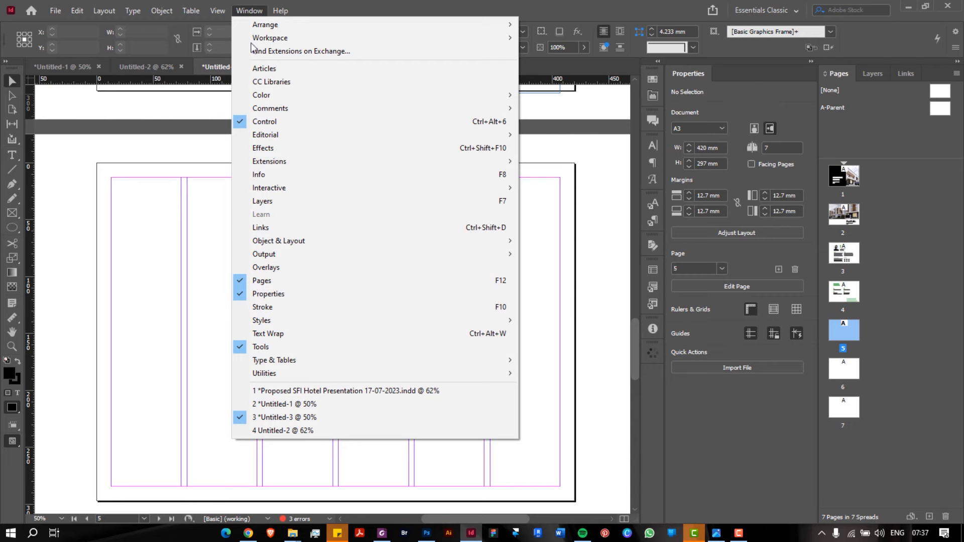
{"action": "left_click", "coordinate": [276, 281]}
{"action": "left_click", "coordinate": [248, 10]}
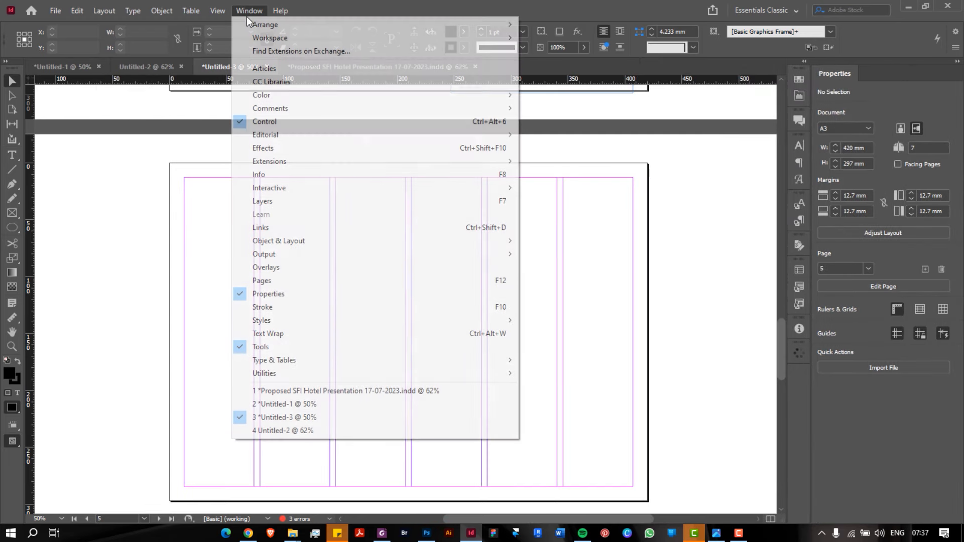
{"action": "left_click", "coordinate": [282, 288]}
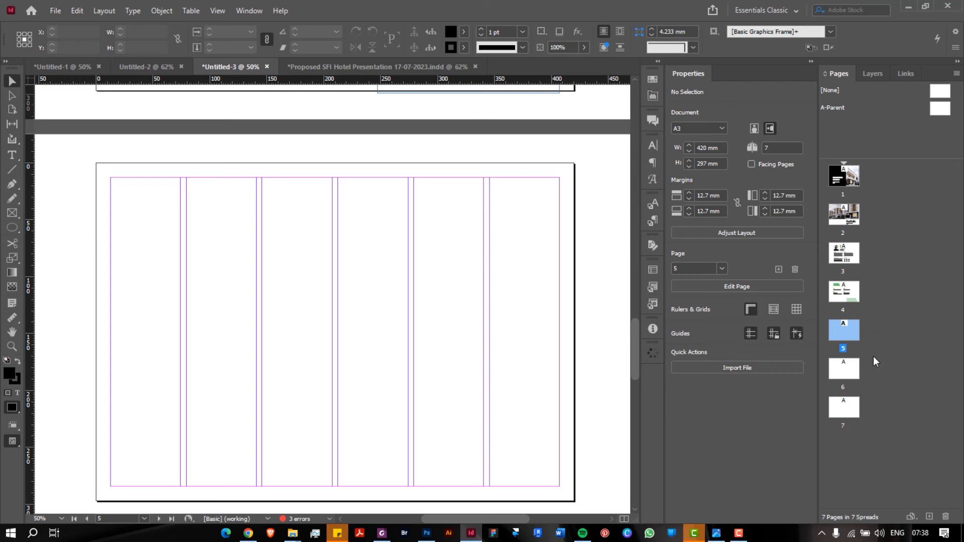
{"action": "right_click", "coordinate": [872, 132]}
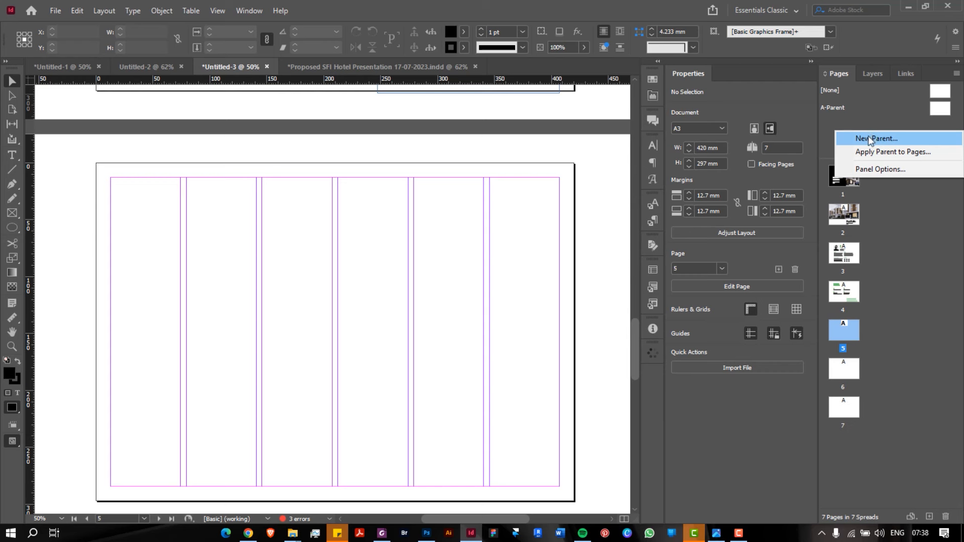
{"action": "left_click", "coordinate": [868, 138]}
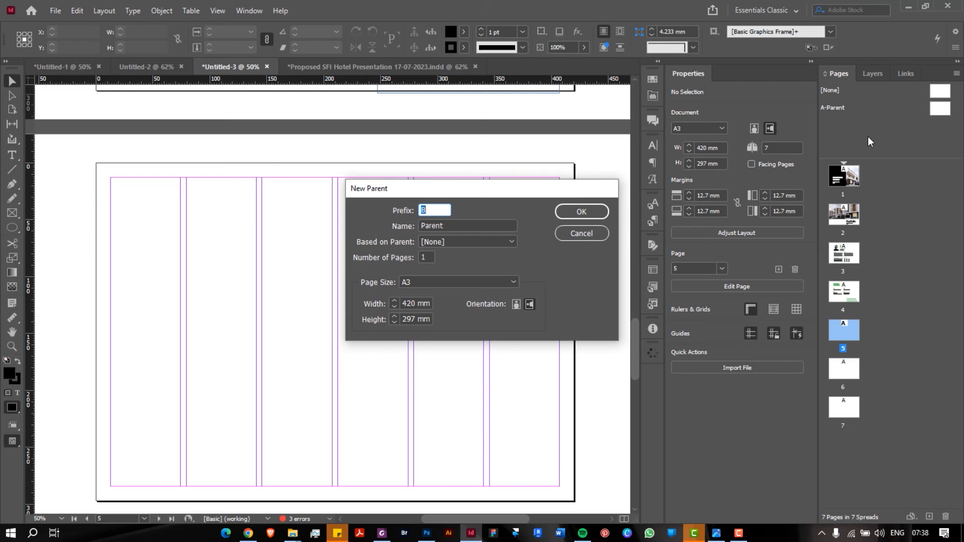
{"action": "left_click", "coordinate": [587, 234]}
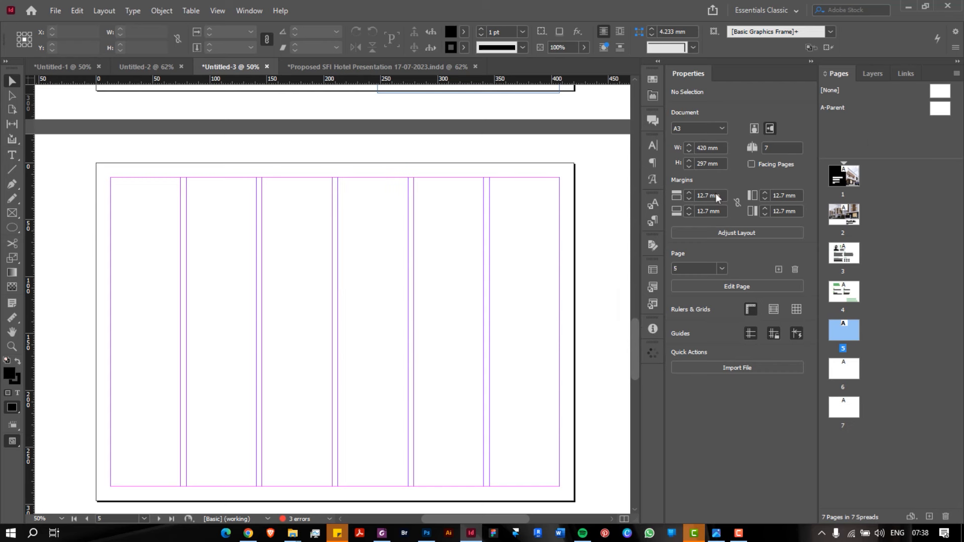
{"action": "right_click", "coordinate": [869, 133]}
{"action": "right_click", "coordinate": [867, 121]}
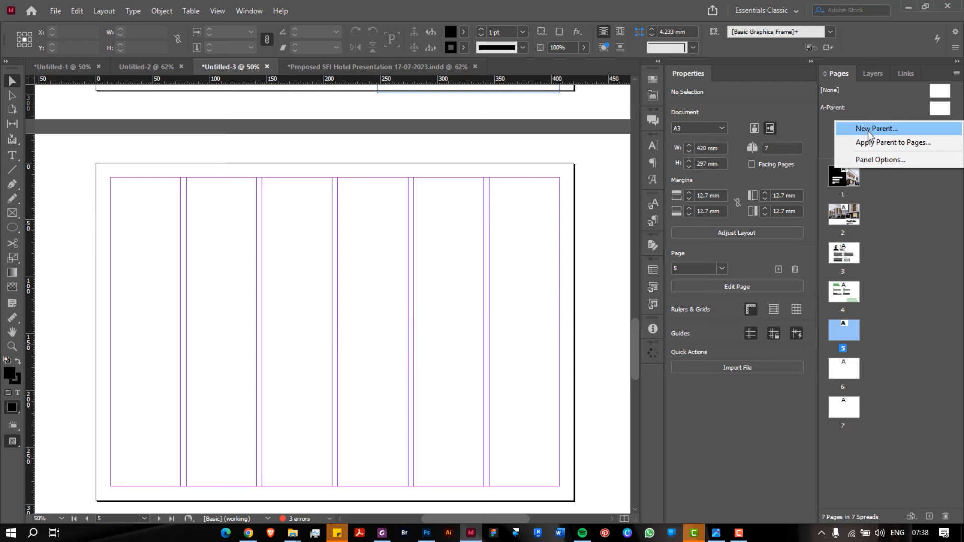
{"action": "left_click", "coordinate": [868, 131]}
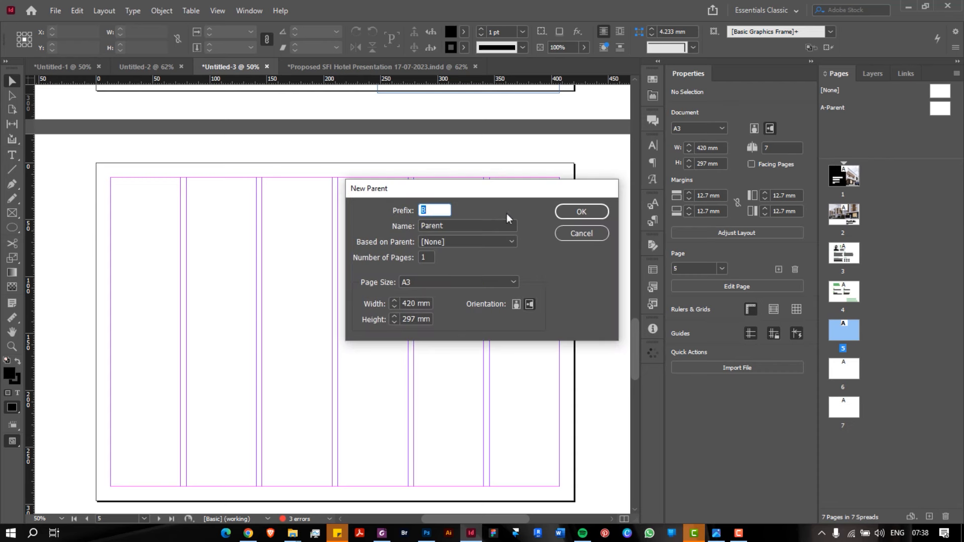
{"action": "left_click", "coordinate": [604, 213]}
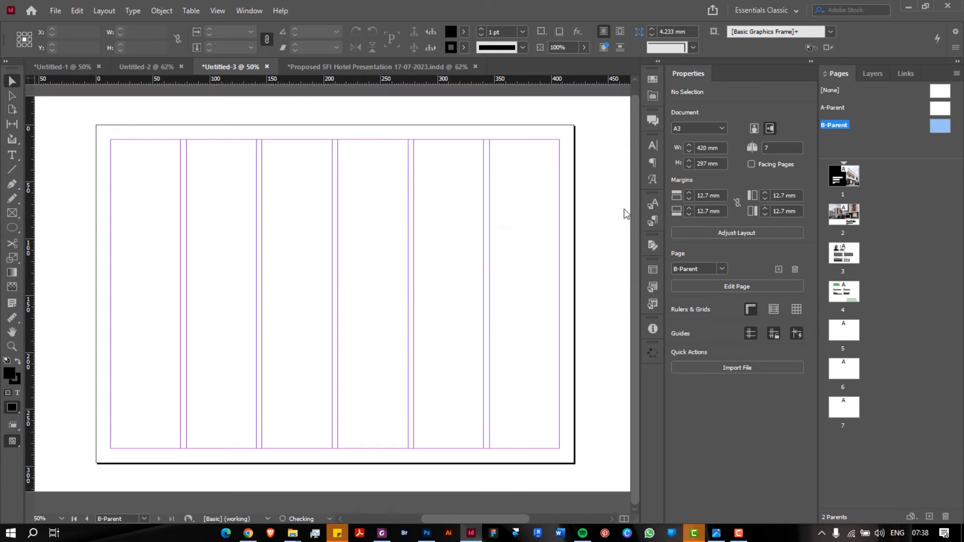
{"action": "double_click", "coordinate": [944, 127]}
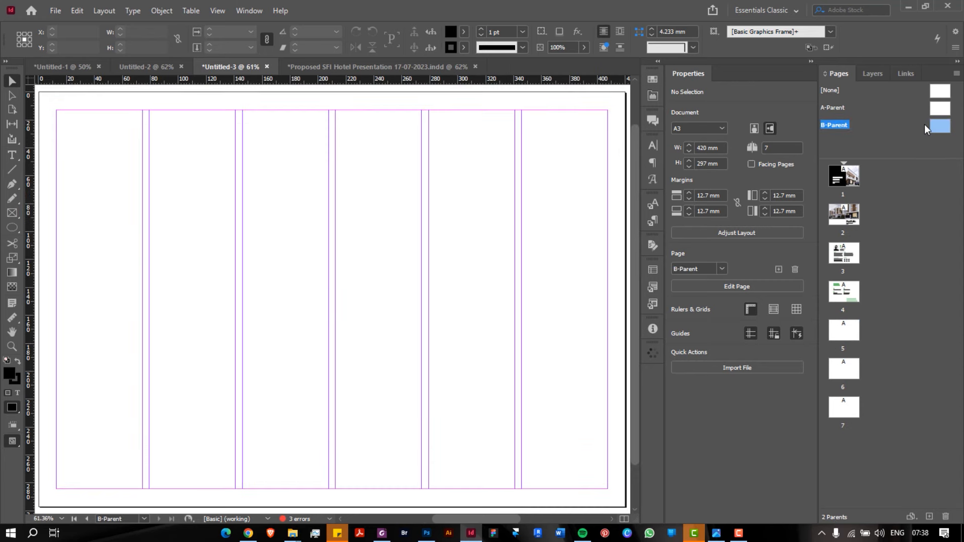
{"action": "scroll", "coordinate": [327, 266], "scroll_direction": "down", "scroll_amount": 6}
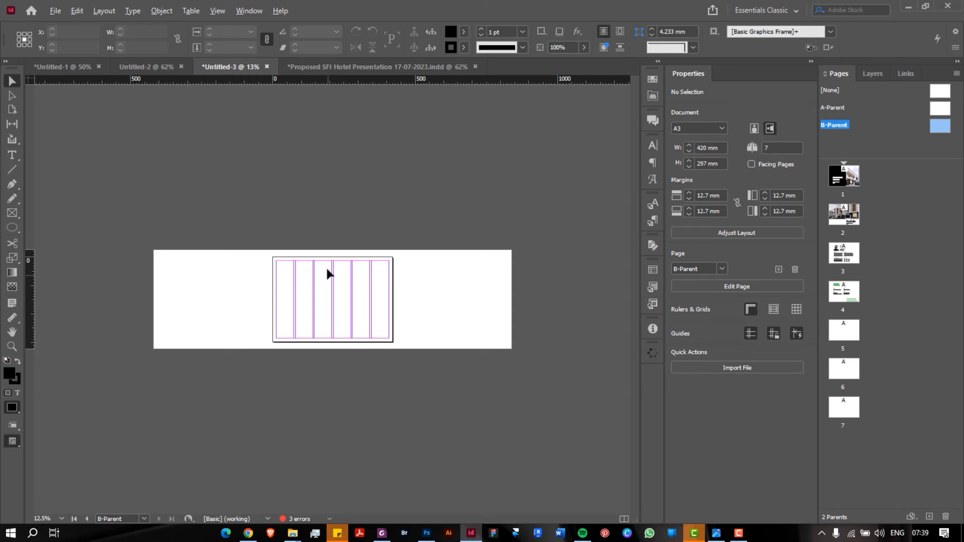
{"action": "scroll", "coordinate": [326, 267], "scroll_direction": "up", "scroll_amount": 5}
{"action": "scroll", "coordinate": [327, 266], "scroll_direction": "down", "scroll_amount": 2}
{"action": "scroll", "coordinate": [326, 266], "scroll_direction": "up", "scroll_amount": 1}
{"action": "left_click", "coordinate": [933, 109]}
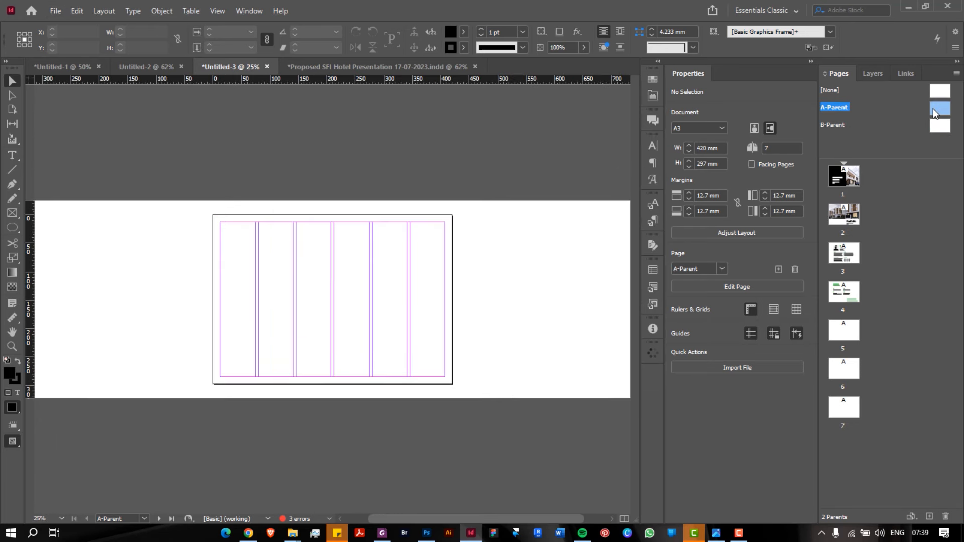
{"action": "scroll", "coordinate": [938, 107], "scroll_direction": "down", "scroll_amount": 2}
{"action": "scroll", "coordinate": [938, 107], "scroll_direction": "up", "scroll_amount": 2}
{"action": "double_click", "coordinate": [856, 249]}
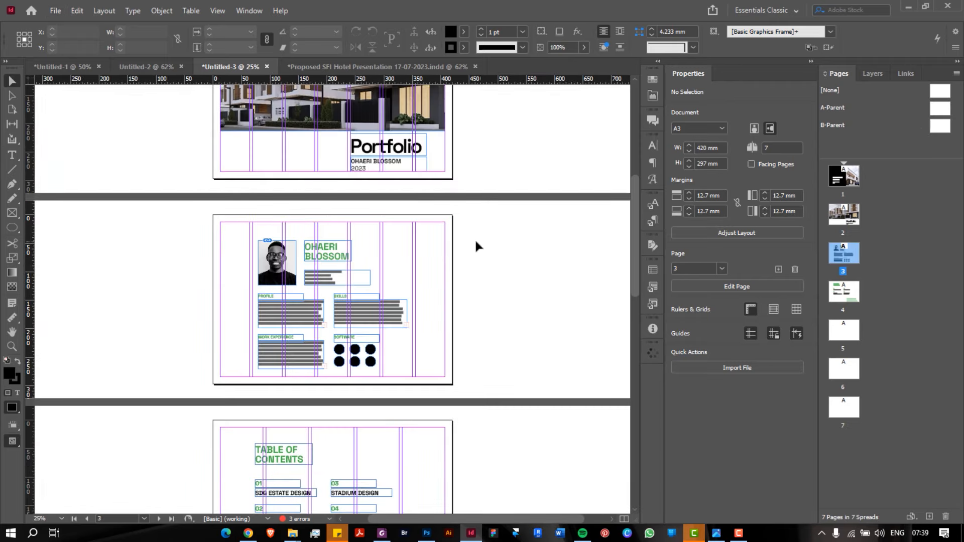
{"action": "scroll", "coordinate": [476, 242], "scroll_direction": "up", "scroll_amount": 2}
{"action": "scroll", "coordinate": [474, 241], "scroll_direction": "down", "scroll_amount": 1}
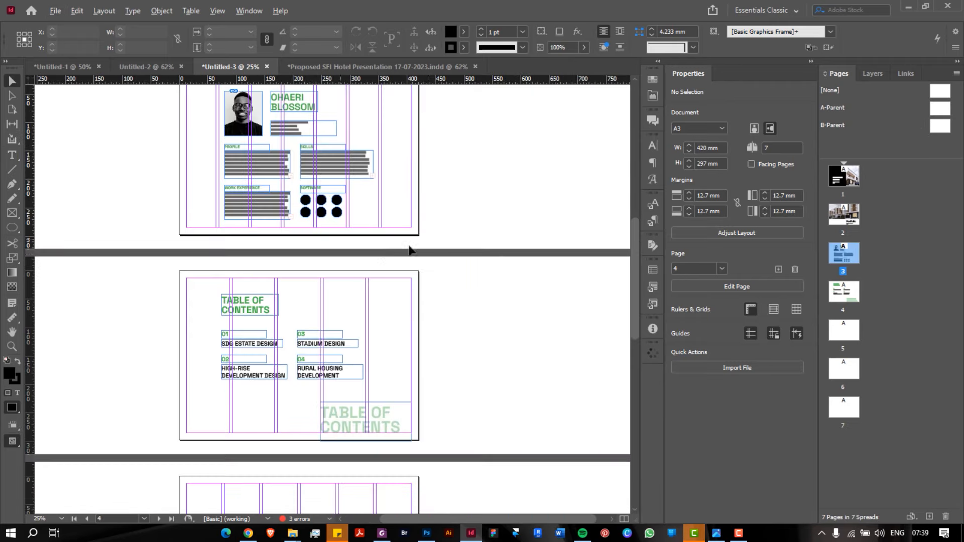
{"action": "scroll", "coordinate": [378, 252], "scroll_direction": "up", "scroll_amount": 1}
{"action": "scroll", "coordinate": [320, 252], "scroll_direction": "down", "scroll_amount": 1}
{"action": "scroll", "coordinate": [200, 241], "scroll_direction": "up", "scroll_amount": 1}
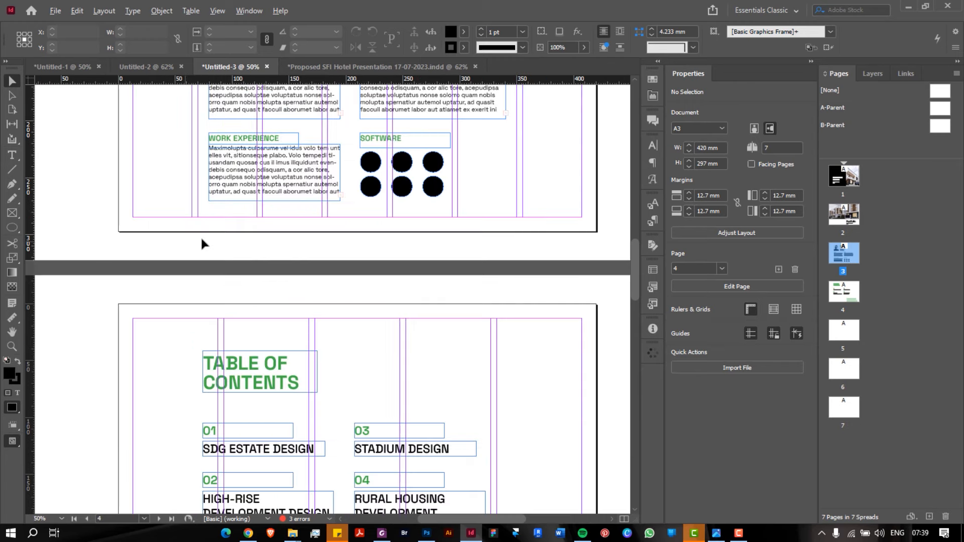
{"action": "scroll", "coordinate": [202, 243], "scroll_direction": "down", "scroll_amount": 2}
{"action": "scroll", "coordinate": [203, 241], "scroll_direction": "down", "scroll_amount": 3}
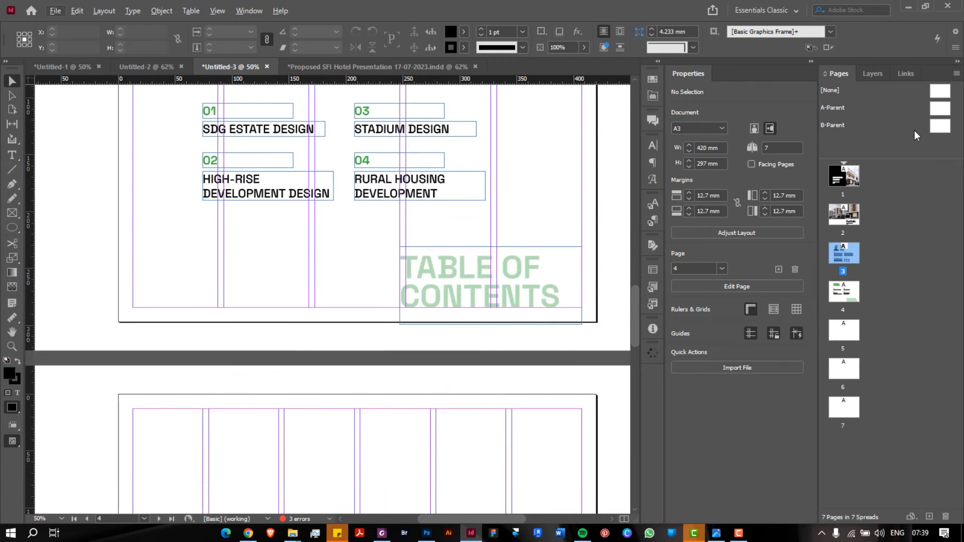
{"action": "double_click", "coordinate": [936, 128]}
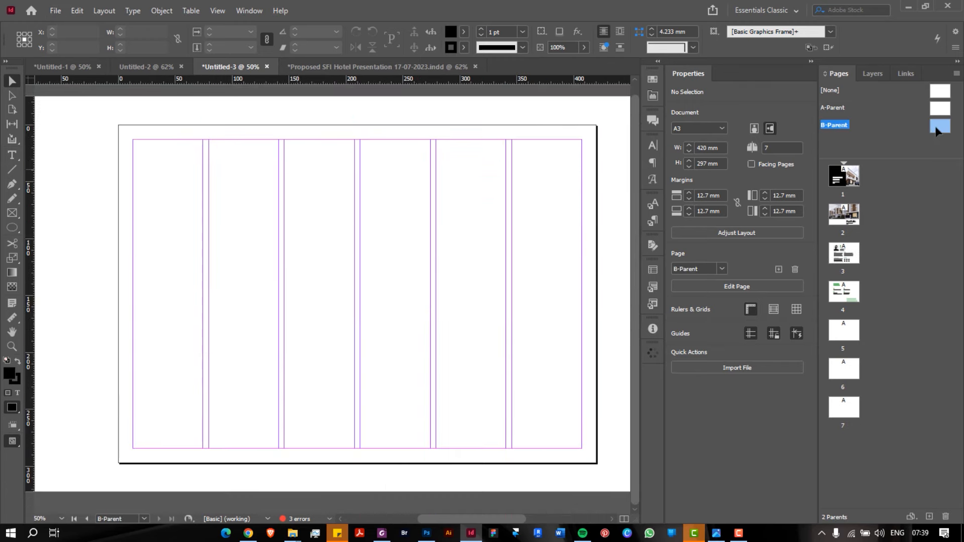
Set the B-Parent's Margins and Columns to 7 columns instead of 6
{"action": "left_click", "coordinate": [110, 11]}
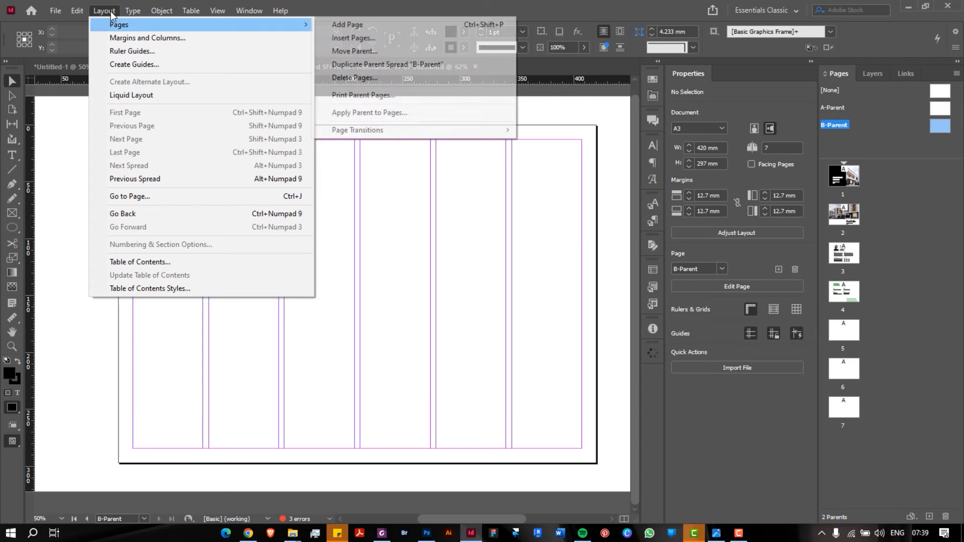
{"action": "left_click", "coordinate": [123, 37]}
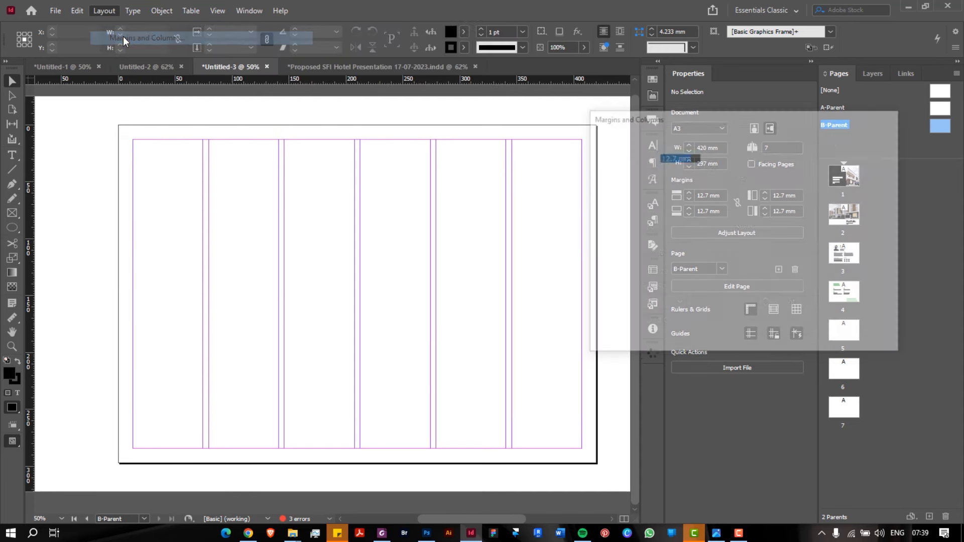
{"action": "left_click", "coordinate": [652, 222]}
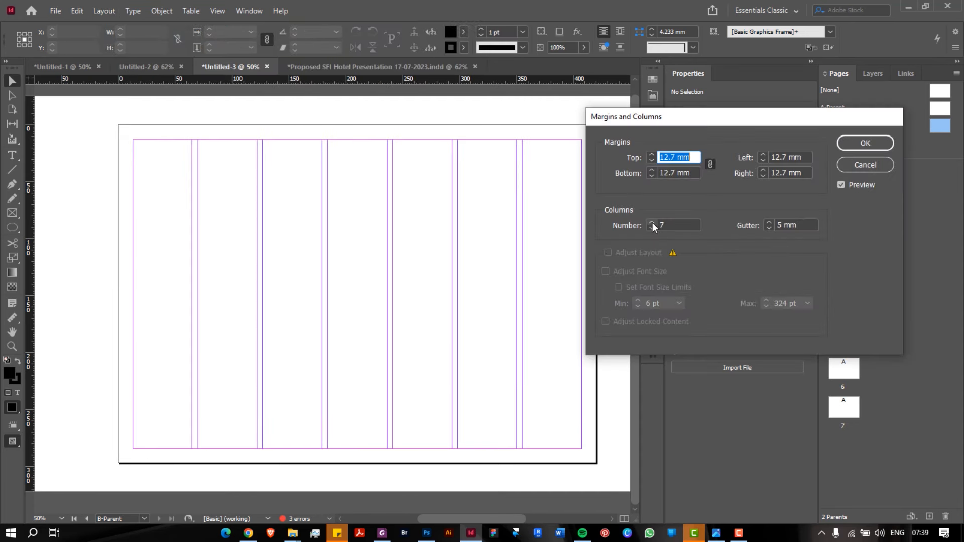
{"action": "left_click", "coordinate": [867, 143]}
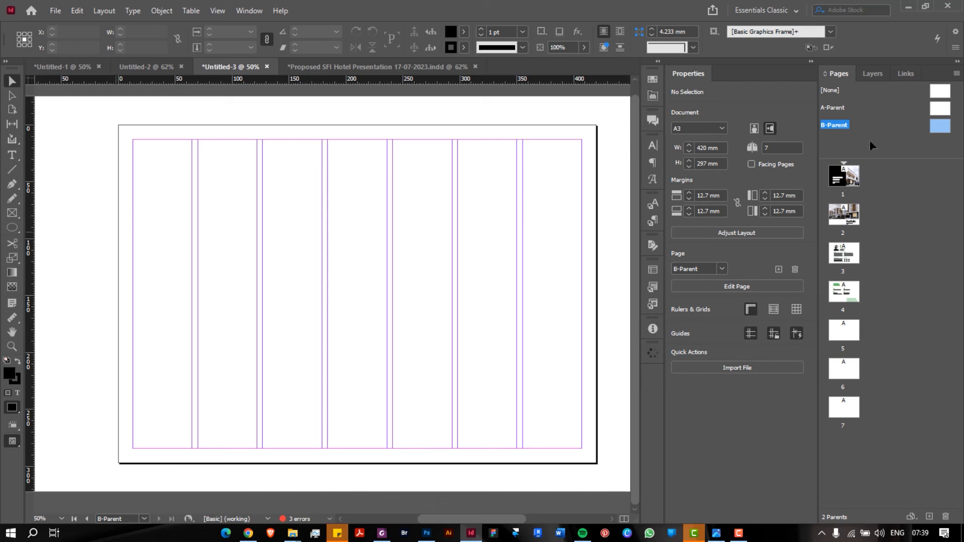
Zoom out to view the whole B-Parent spread, then back in to 50%
{"action": "key", "text": "alt"}
{"action": "key", "text": "ctrl+minus"}
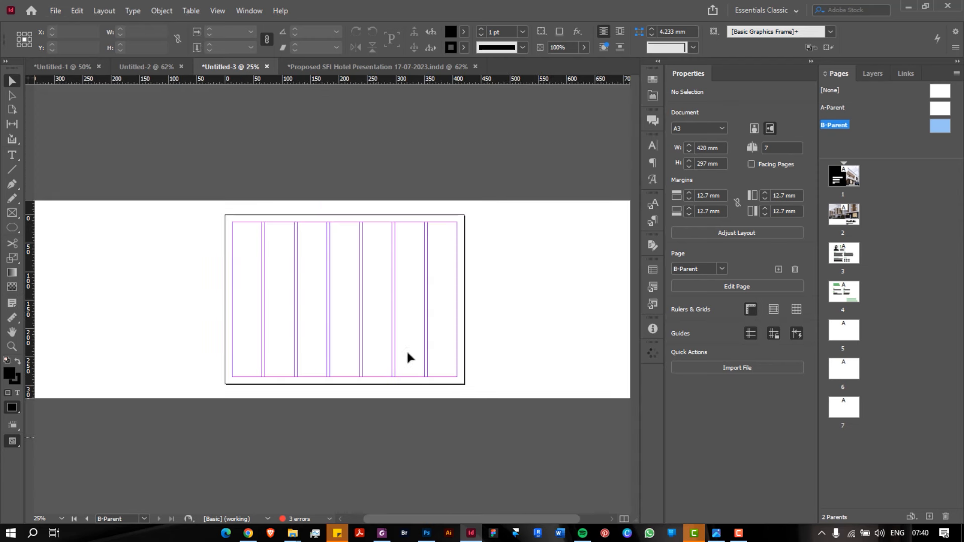
{"action": "scroll", "coordinate": [393, 375], "scroll_direction": "down", "scroll_amount": 1}
{"action": "scroll", "coordinate": [394, 375], "scroll_direction": "up", "scroll_amount": 1}
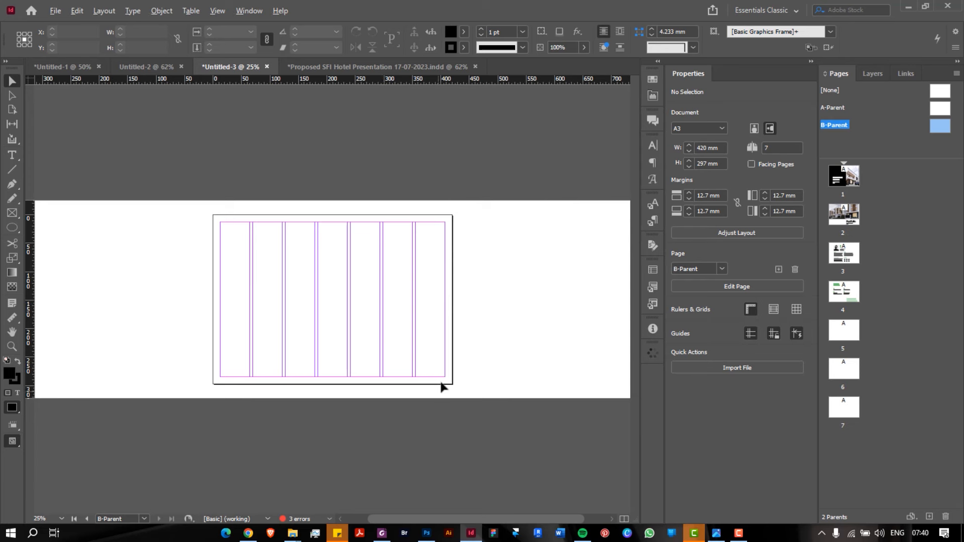
{"action": "scroll", "coordinate": [441, 382], "scroll_direction": "up", "scroll_amount": 1}
{"action": "scroll", "coordinate": [441, 382], "scroll_direction": "down", "scroll_amount": 1}
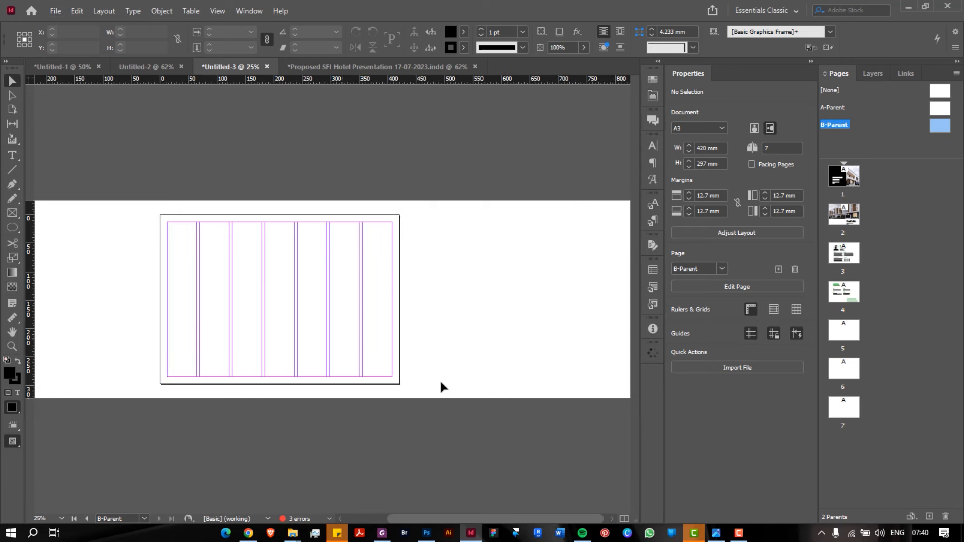
{"action": "scroll", "coordinate": [441, 383], "scroll_direction": "up", "scroll_amount": 2}
{"action": "scroll", "coordinate": [442, 383], "scroll_direction": "down", "scroll_amount": 2}
{"action": "key", "text": "ctrl+equal"}
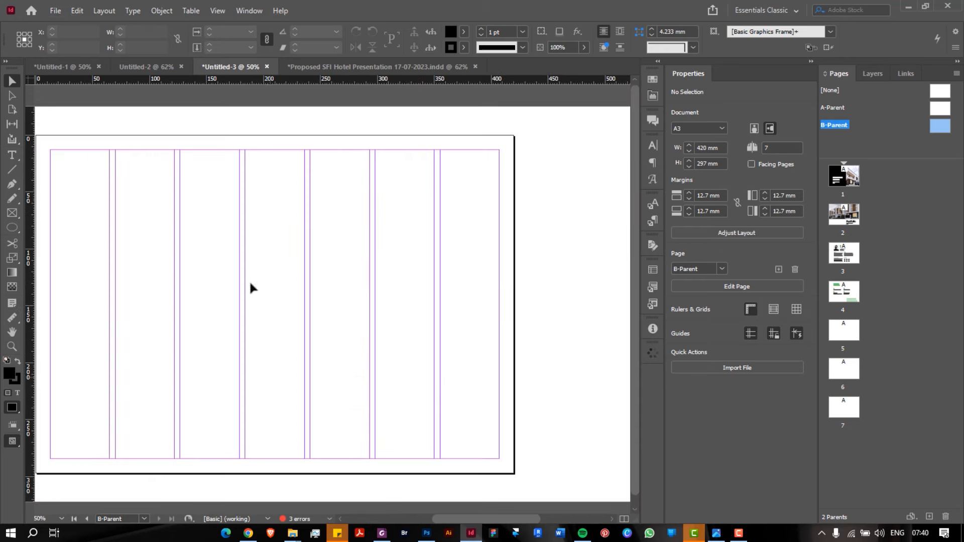
Choose the Type tool with Space Grotesk Medium as the font
{"action": "left_click", "coordinate": [5, 159]}
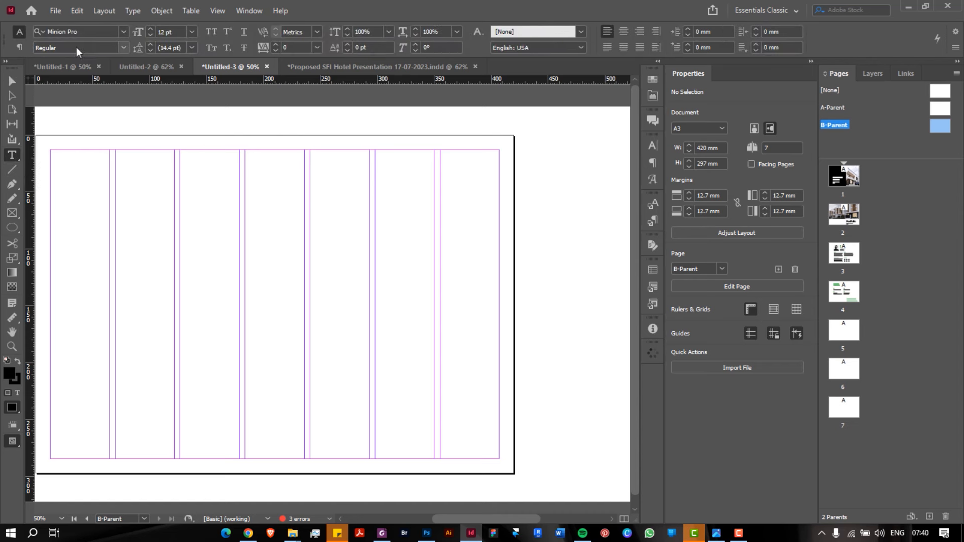
{"action": "left_click", "coordinate": [85, 32]}
{"action": "type", "text": "sp"}
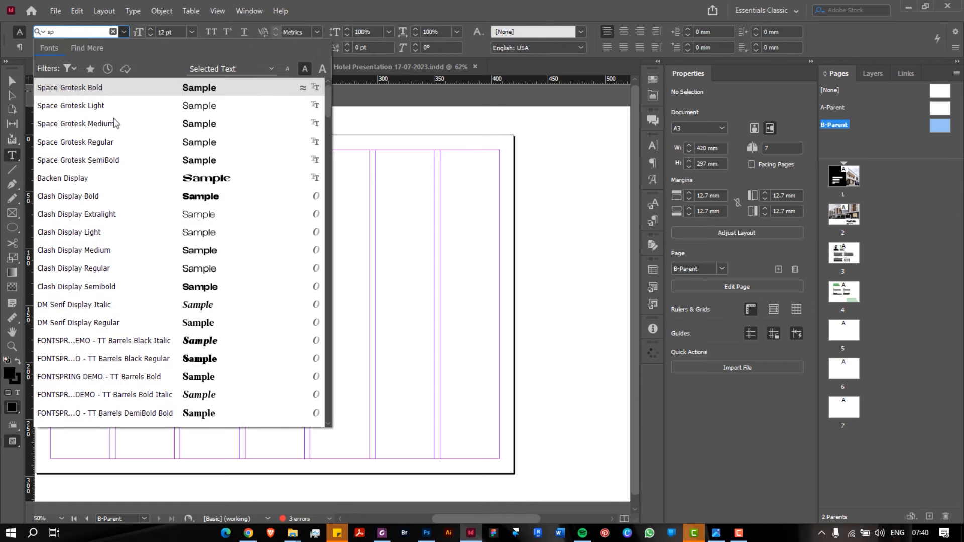
{"action": "left_click", "coordinate": [115, 123]}
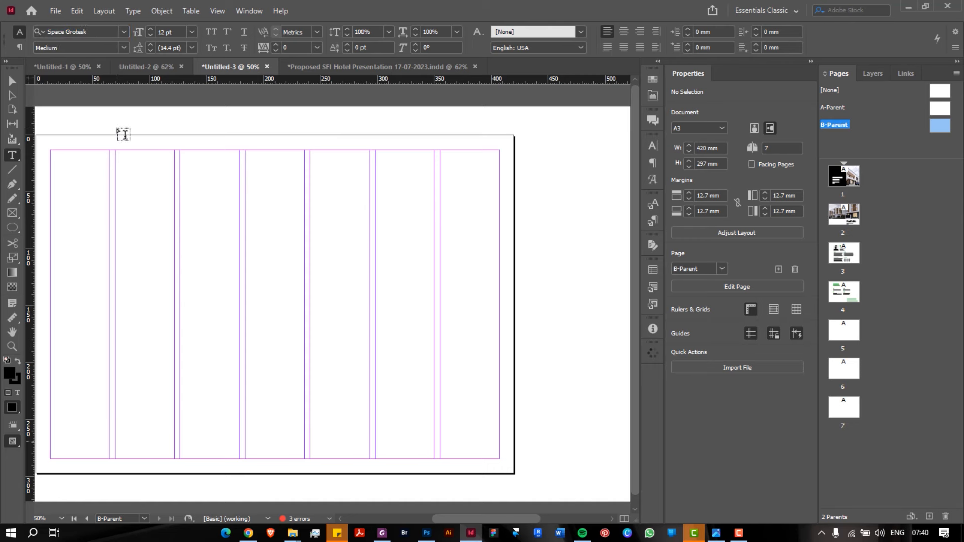
Draw a small text frame at the page's bottom right and type 'Page'
{"action": "left_click_drag", "start_coordinate": [450, 447], "coordinate": [499, 458]}
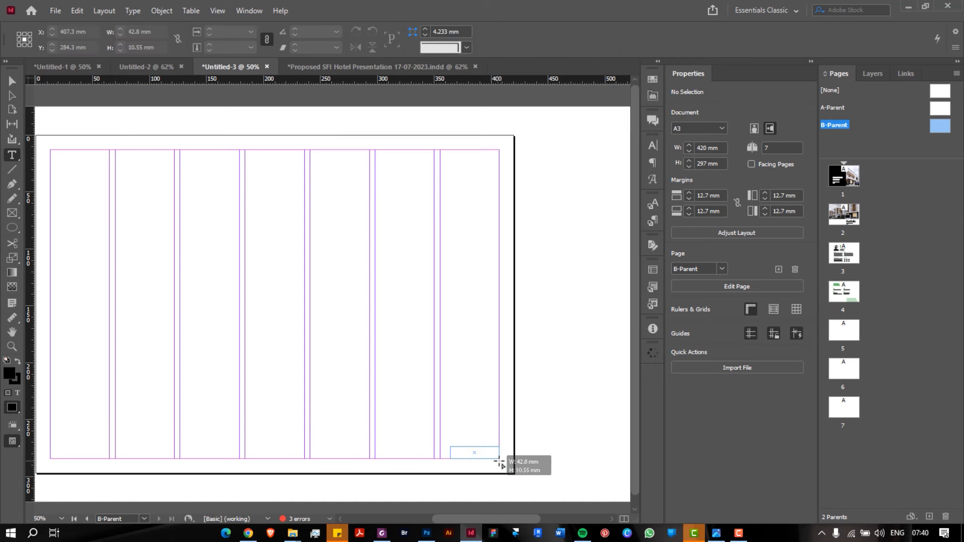
{"action": "key", "text": "ctrl+1"}
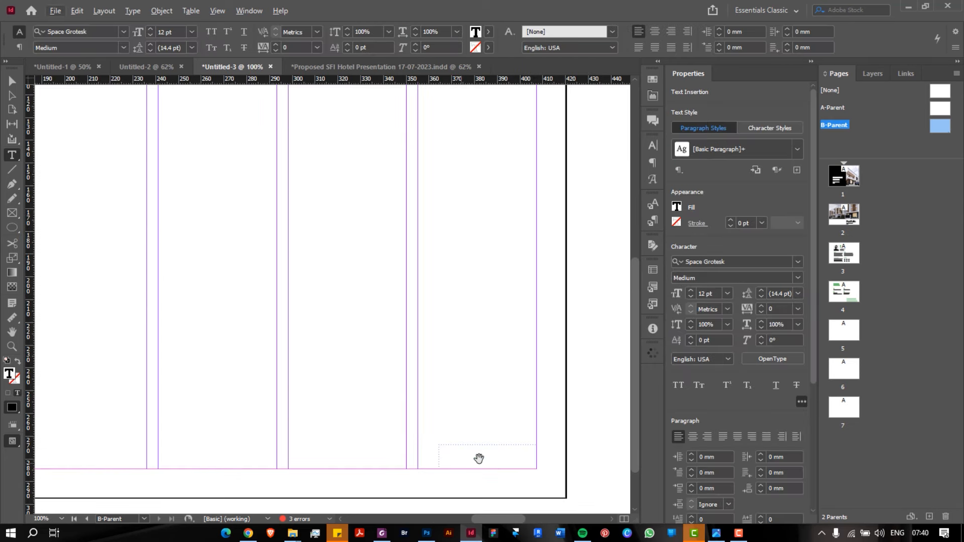
{"action": "type", "text": "P"}
{"action": "key", "text": "alt+a"}
{"action": "key", "text": "alt+e"}
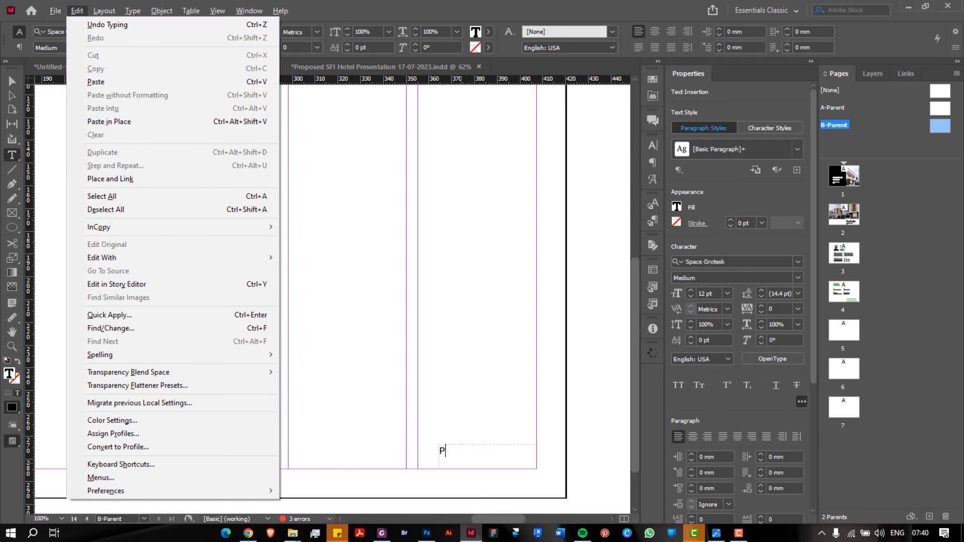
{"action": "left_click", "coordinate": [517, 461]}
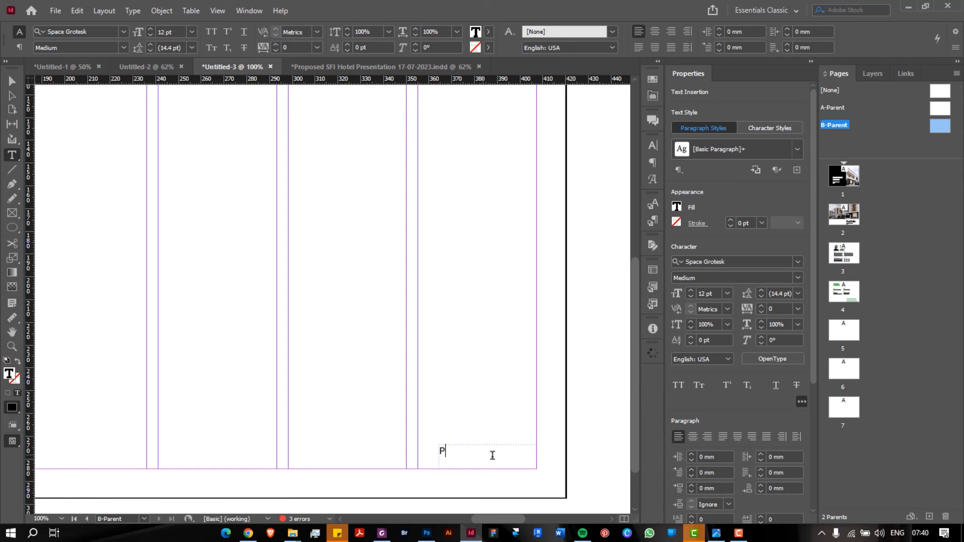
{"action": "type", "text": "age"}
Insert the Current Page Number marker after 'Page' and select the 'Page B' label
{"action": "left_click", "coordinate": [132, 10]}
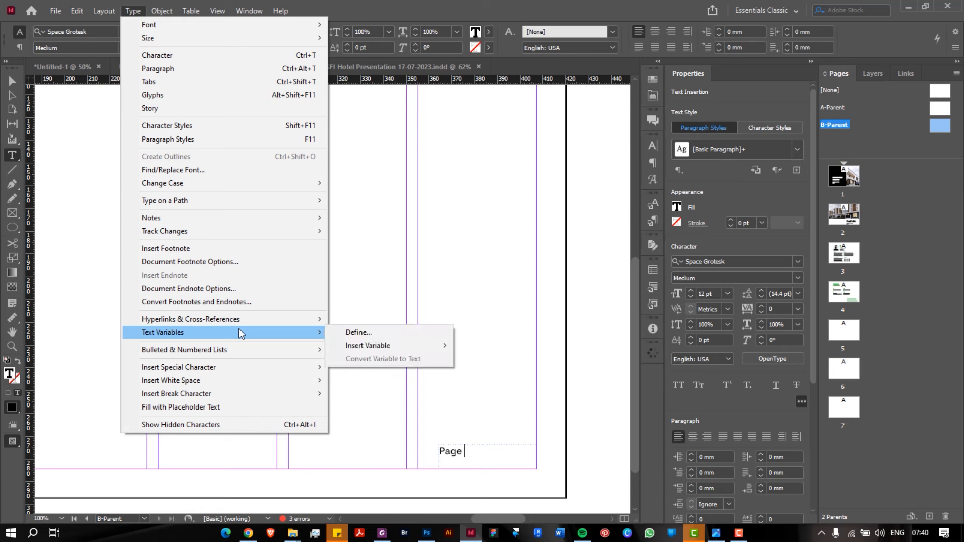
{"action": "mouse_move", "coordinate": [230, 368]}
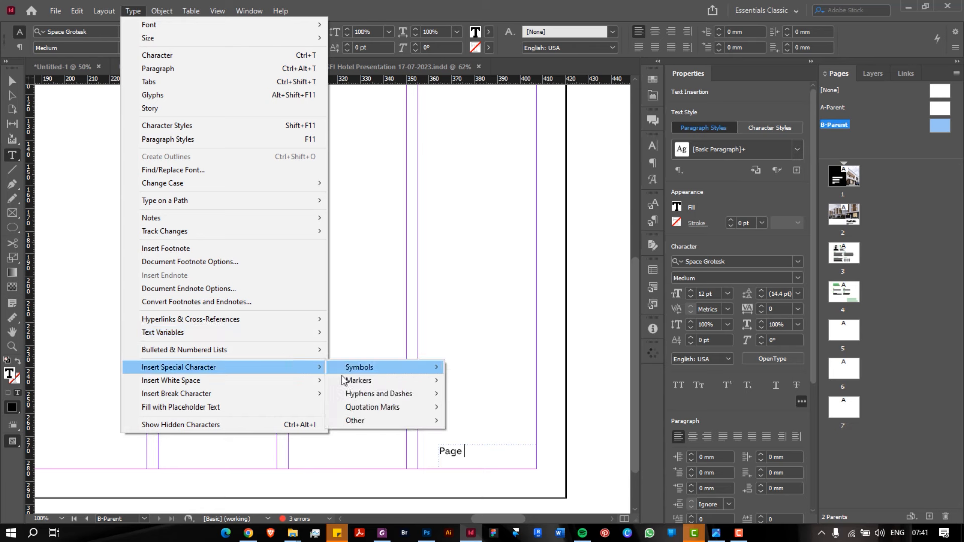
{"action": "mouse_move", "coordinate": [349, 381]}
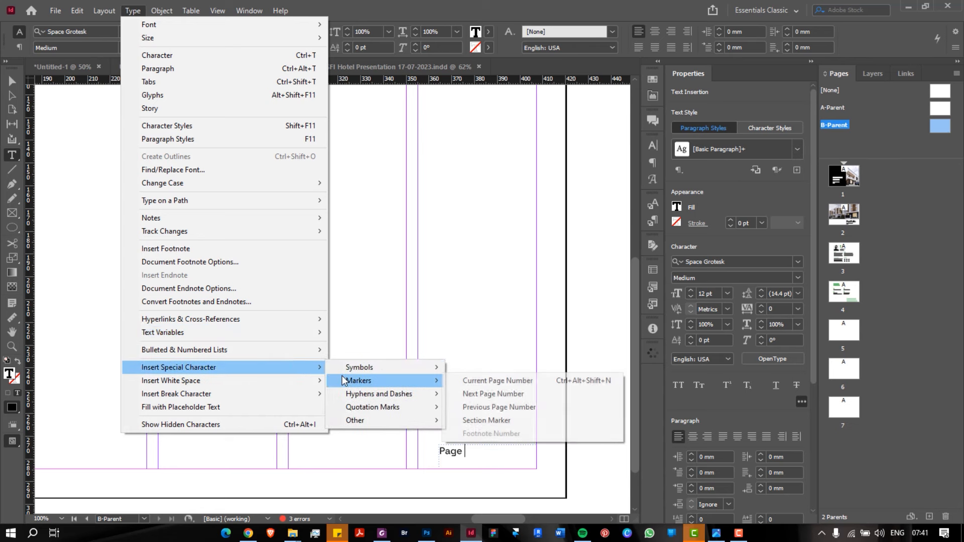
{"action": "left_click", "coordinate": [473, 382]}
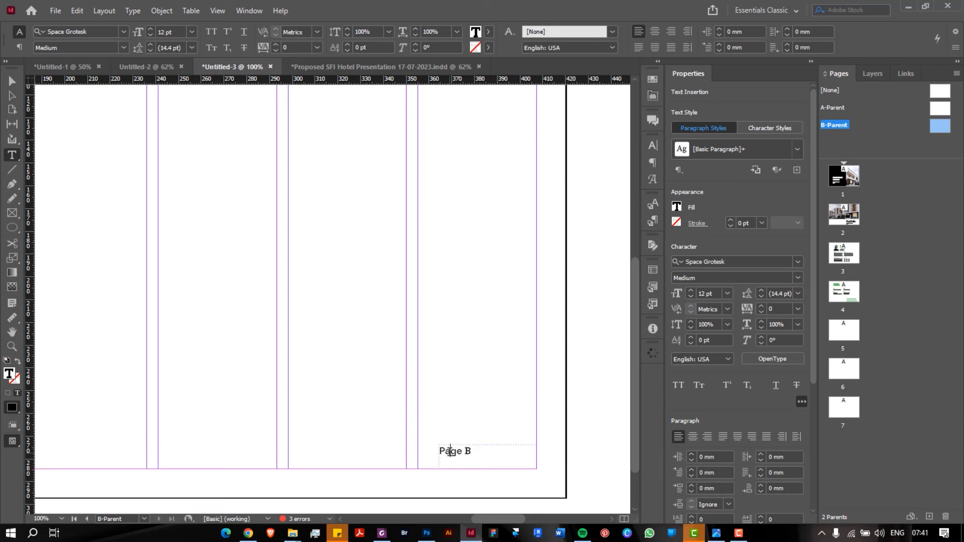
{"action": "left_click_drag", "start_coordinate": [439, 451], "coordinate": [472, 453]}
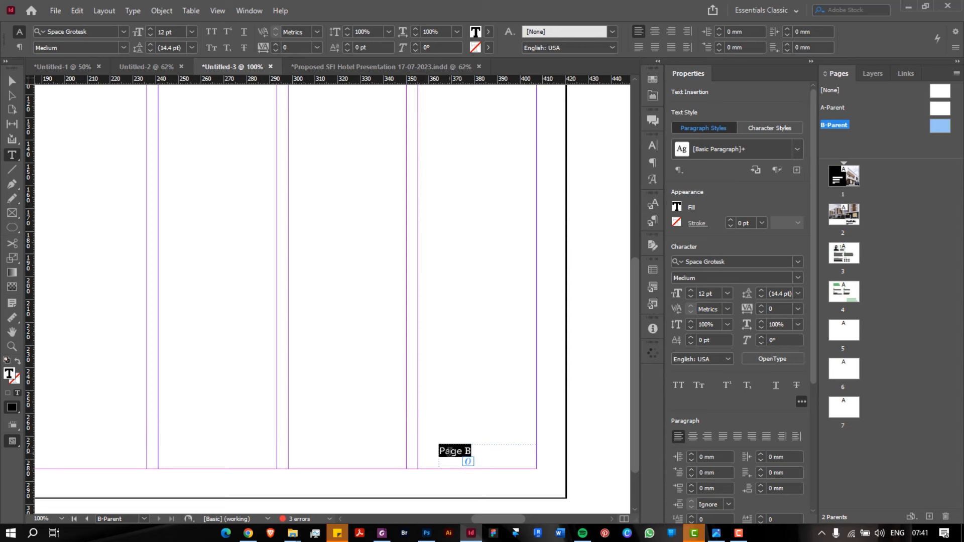
Set the Page B label to 14 pt, move its frame onto the bottom margin and shrink it
{"action": "left_click", "coordinate": [727, 294]}
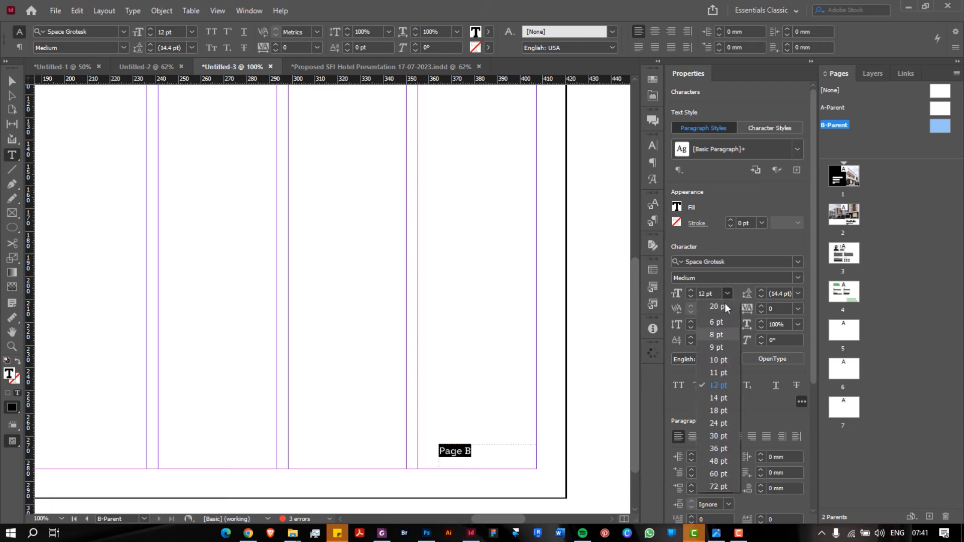
{"action": "left_click", "coordinate": [722, 399]}
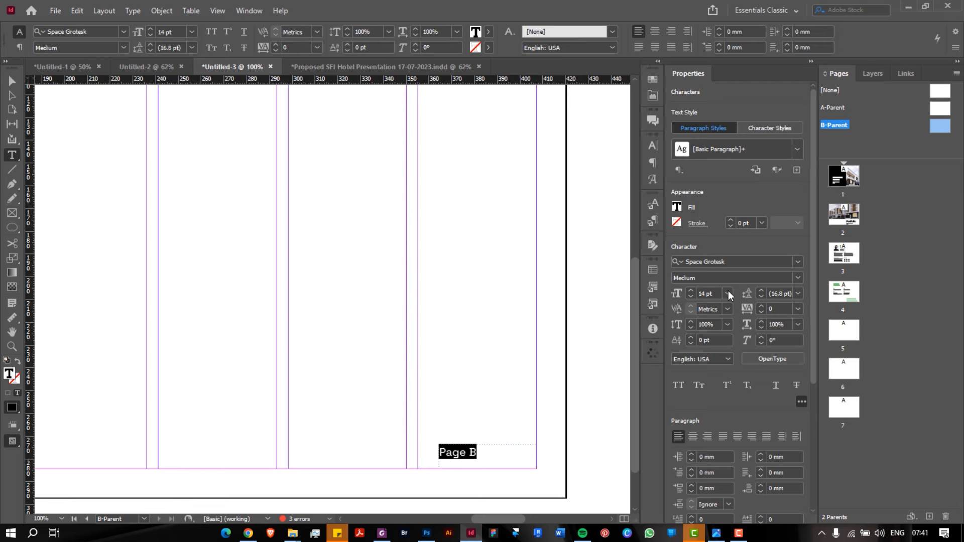
{"action": "left_click", "coordinate": [12, 81]}
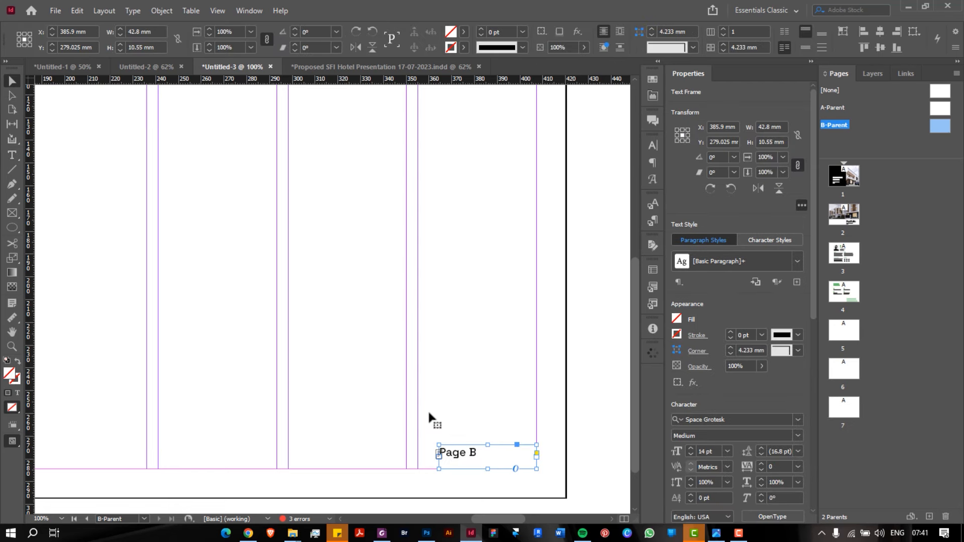
{"action": "left_click_drag", "start_coordinate": [476, 462], "coordinate": [513, 481]}
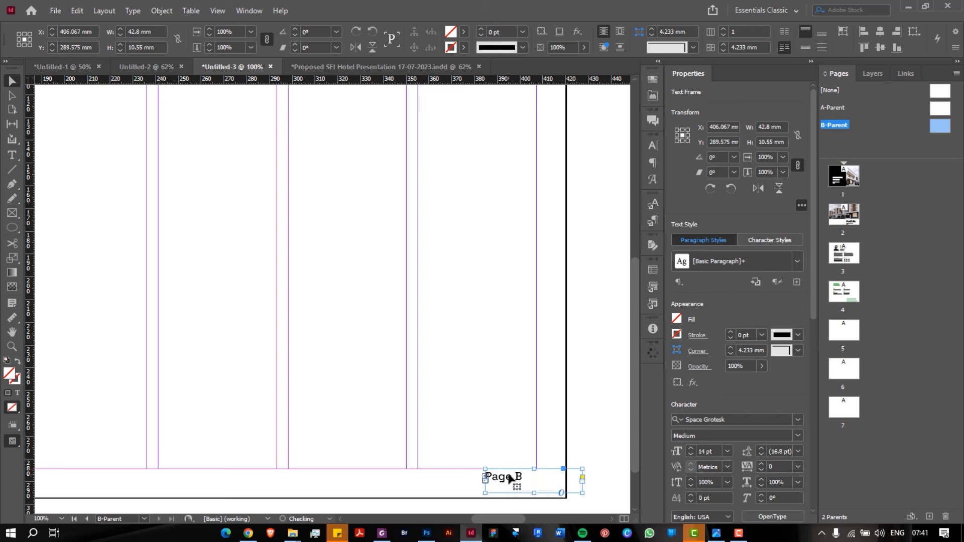
{"action": "left_click_drag", "start_coordinate": [583, 495], "coordinate": [537, 486]}
{"action": "left_click", "coordinate": [511, 414]}
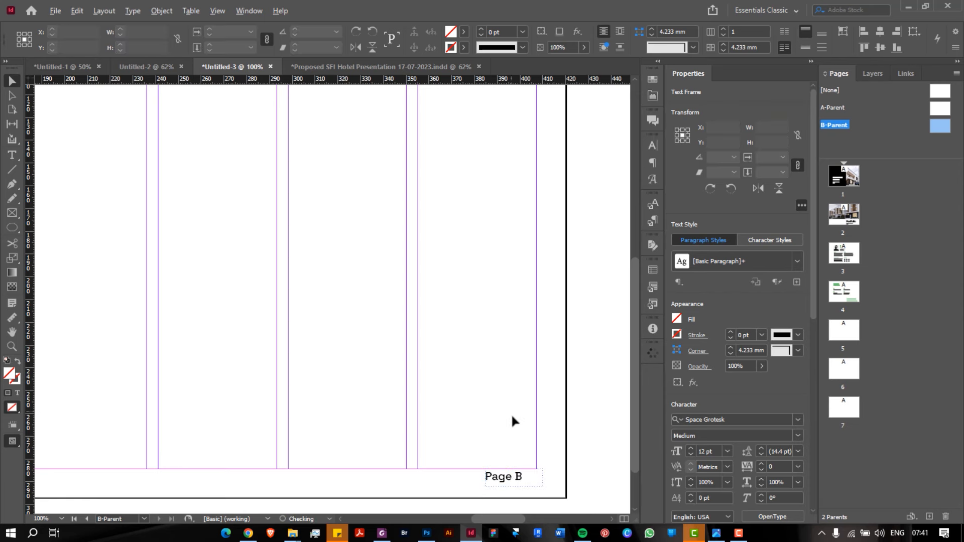
Fit the whole page in the window and check the resized Page B frame
{"action": "key", "text": "ctrl+0"}
{"action": "scroll", "coordinate": [383, 398], "scroll_direction": "left", "scroll_amount": 1}
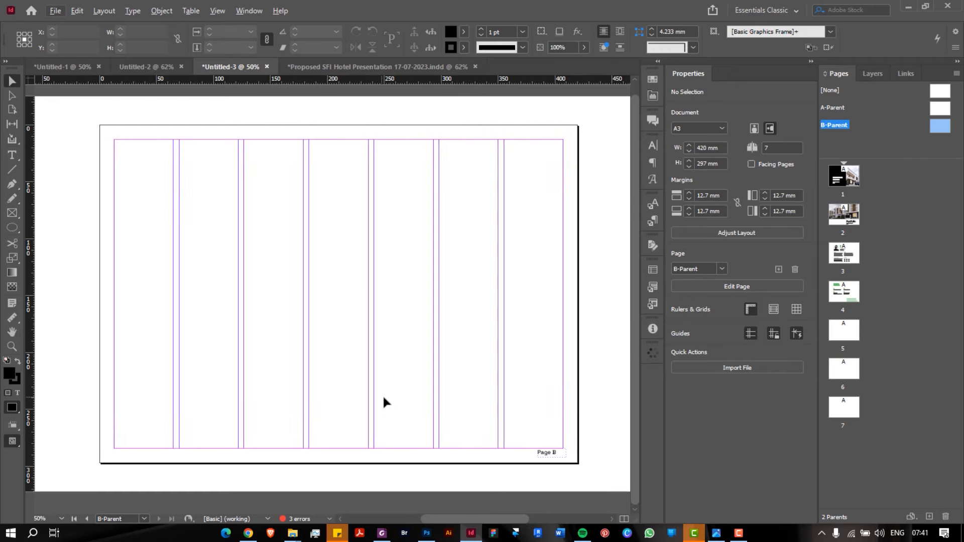
{"action": "left_click", "coordinate": [548, 452]}
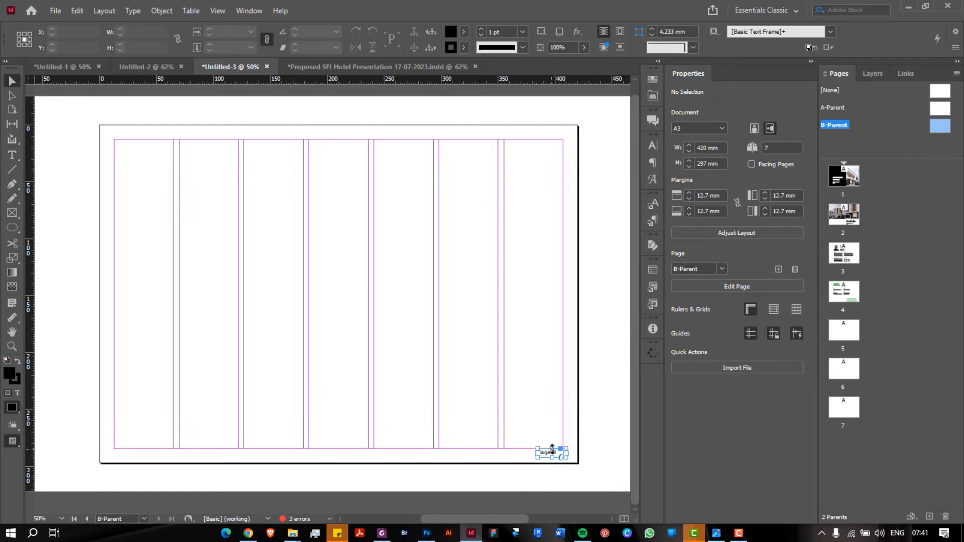
{"action": "scroll", "coordinate": [551, 451], "scroll_direction": "up", "scroll_amount": 3}
{"action": "scroll", "coordinate": [552, 448], "scroll_direction": "down", "scroll_amount": 2}
{"action": "scroll", "coordinate": [552, 452], "scroll_direction": "up", "scroll_amount": 4}
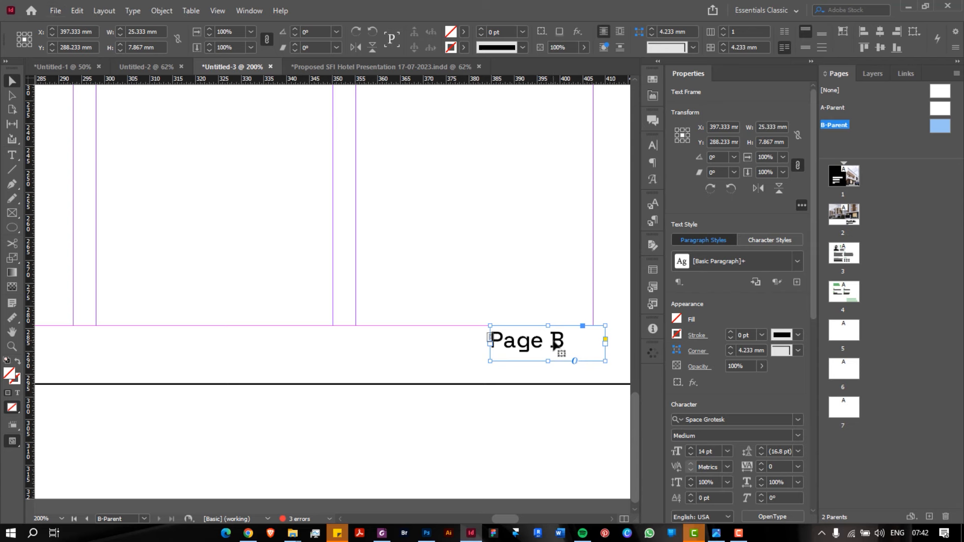
{"action": "double_click", "coordinate": [552, 343]}
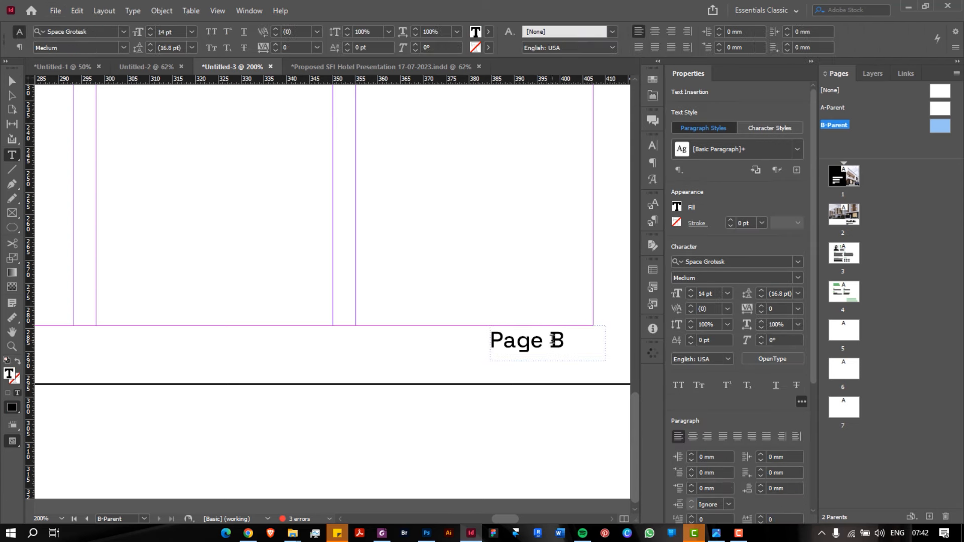
{"action": "key", "text": "Escape"}
{"action": "scroll", "coordinate": [568, 417], "scroll_direction": "down", "scroll_amount": 2}
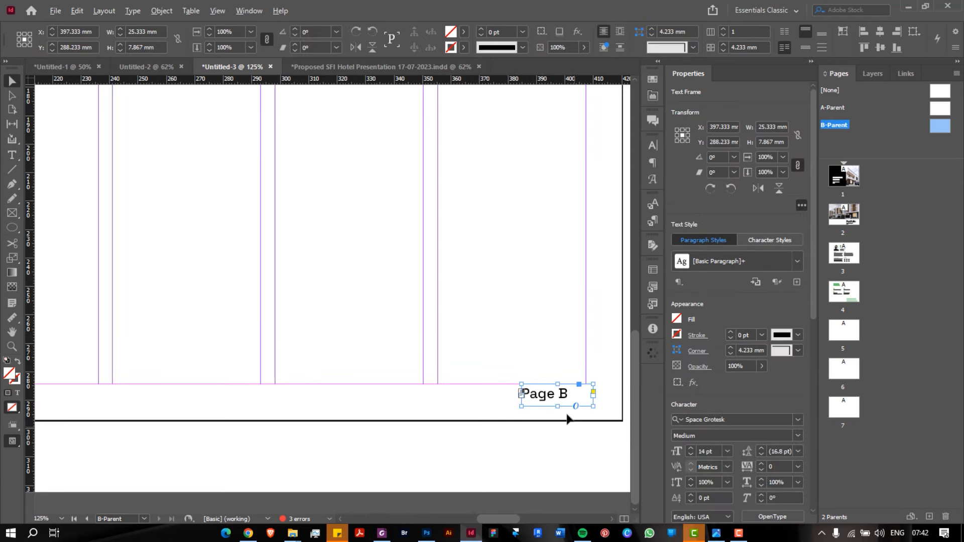
{"action": "scroll", "coordinate": [568, 419], "scroll_direction": "up", "scroll_amount": 1}
{"action": "scroll", "coordinate": [569, 419], "scroll_direction": "down", "scroll_amount": 1}
{"action": "scroll", "coordinate": [570, 419], "scroll_direction": "down", "scroll_amount": 1}
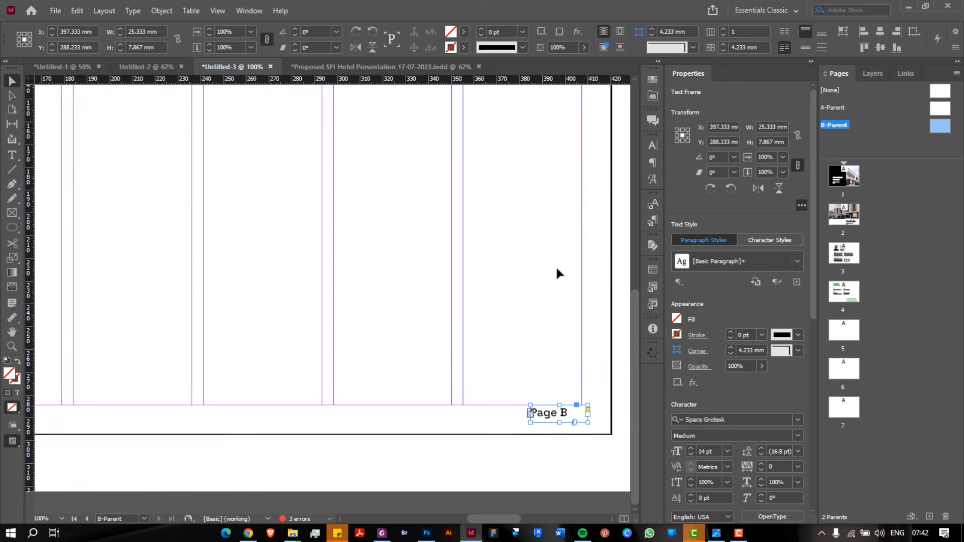
{"action": "scroll", "coordinate": [555, 266], "scroll_direction": "up", "scroll_amount": 3}
{"action": "scroll", "coordinate": [557, 257], "scroll_direction": "up", "scroll_amount": 3}
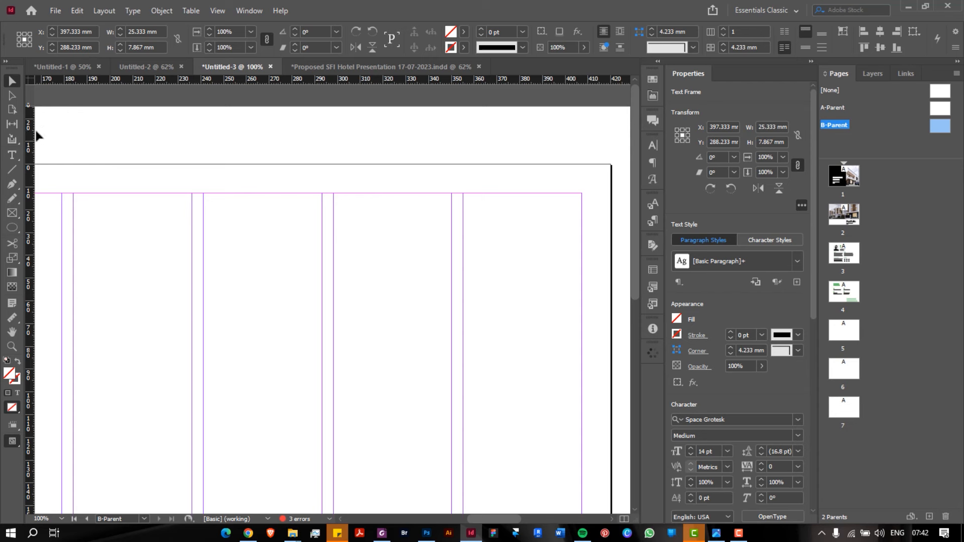
Draw a text frame above the top-right margin; a stray section symbol is inserted and undone
{"action": "left_click", "coordinate": [12, 155]}
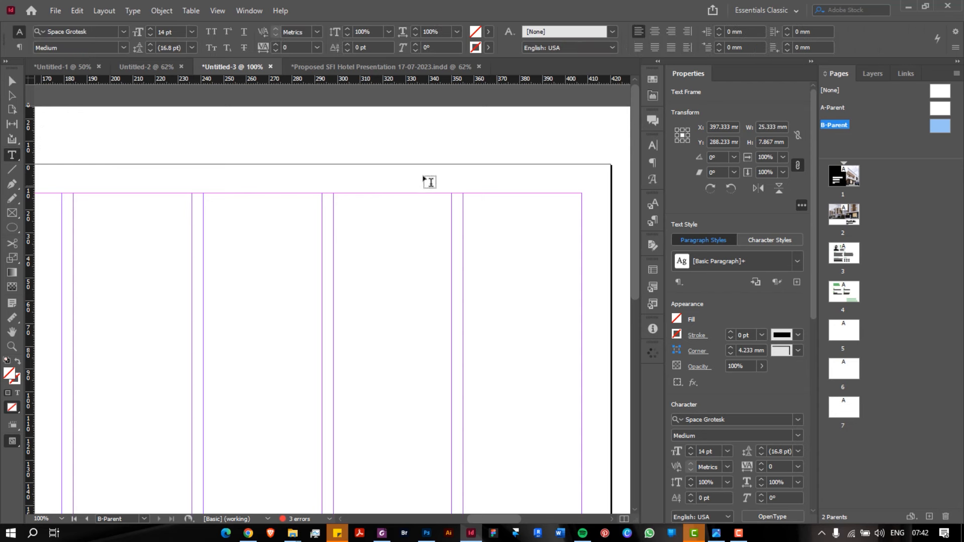
{"action": "left_click_drag", "start_coordinate": [458, 179], "coordinate": [583, 201]}
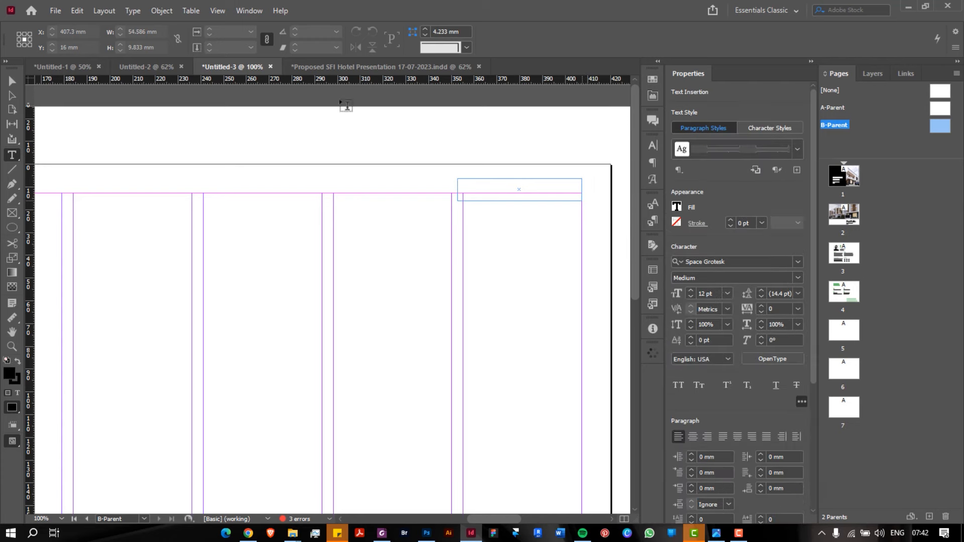
{"action": "left_click", "coordinate": [132, 10]}
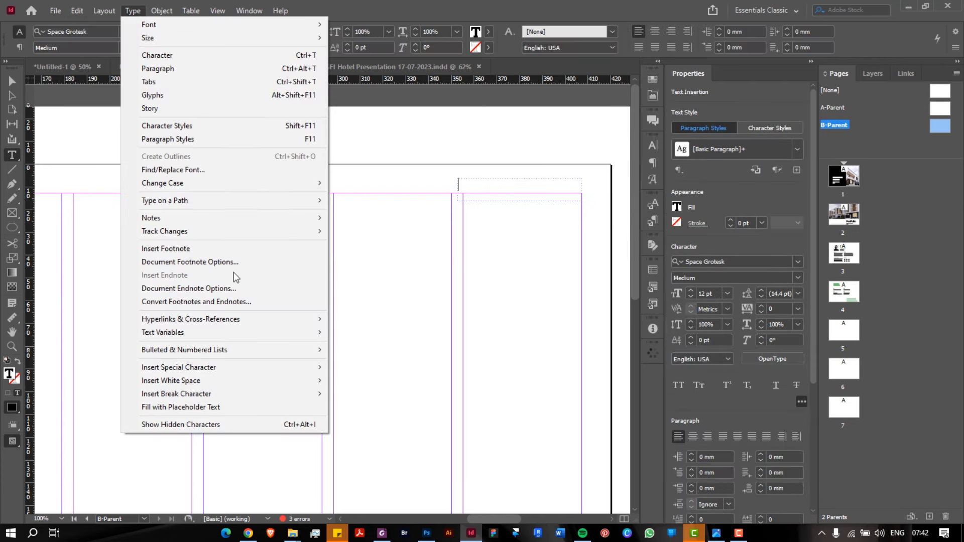
{"action": "mouse_move", "coordinate": [274, 372]}
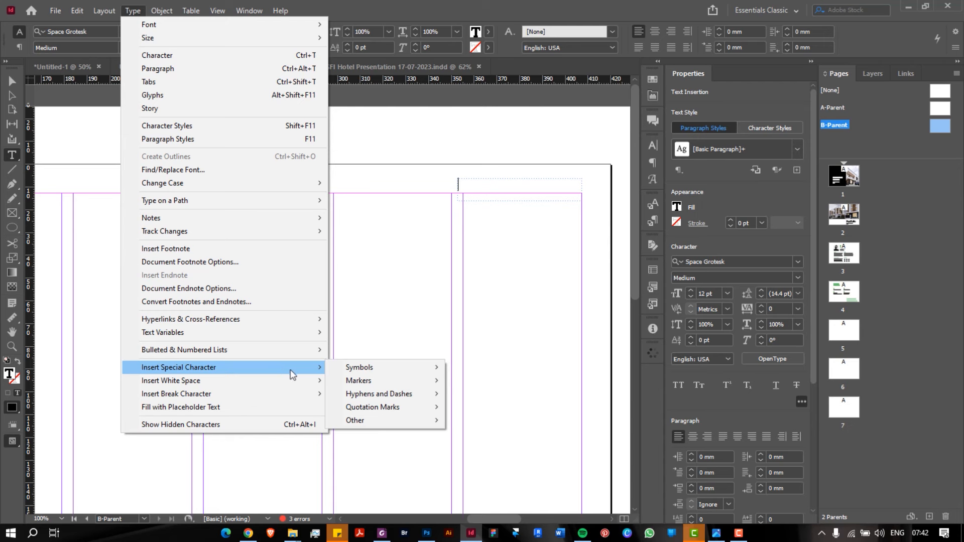
{"action": "mouse_move", "coordinate": [354, 381]}
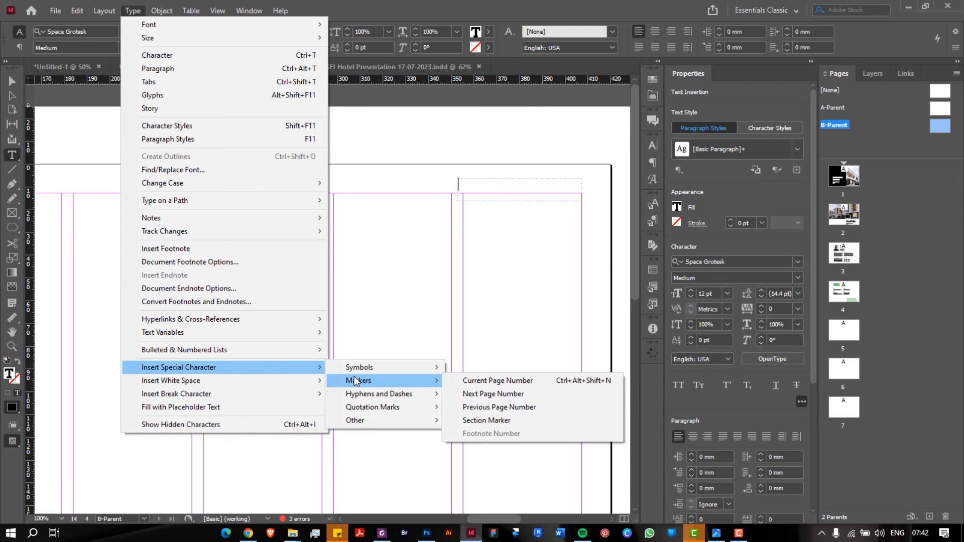
{"action": "key", "text": "Down"}
{"action": "key", "text": "Down"}
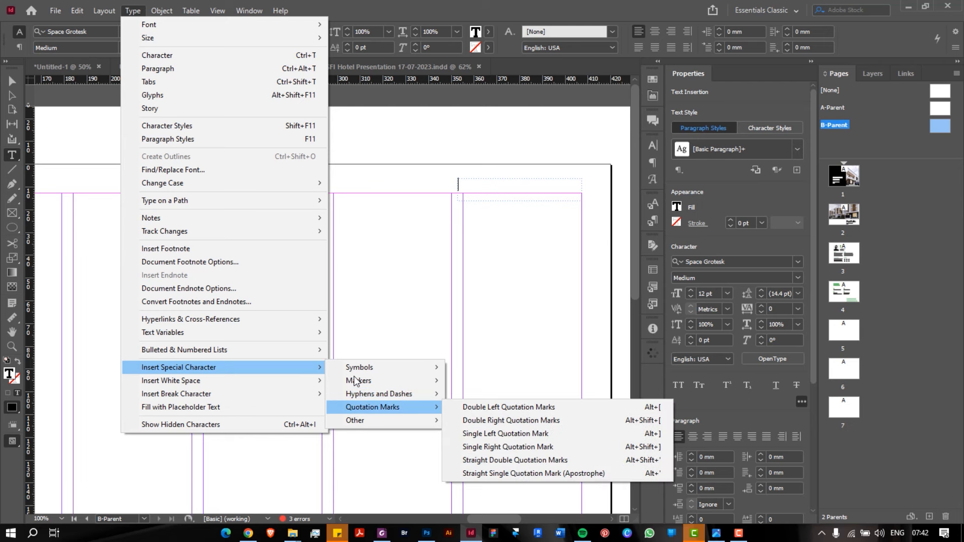
{"action": "mouse_move", "coordinate": [359, 368]}
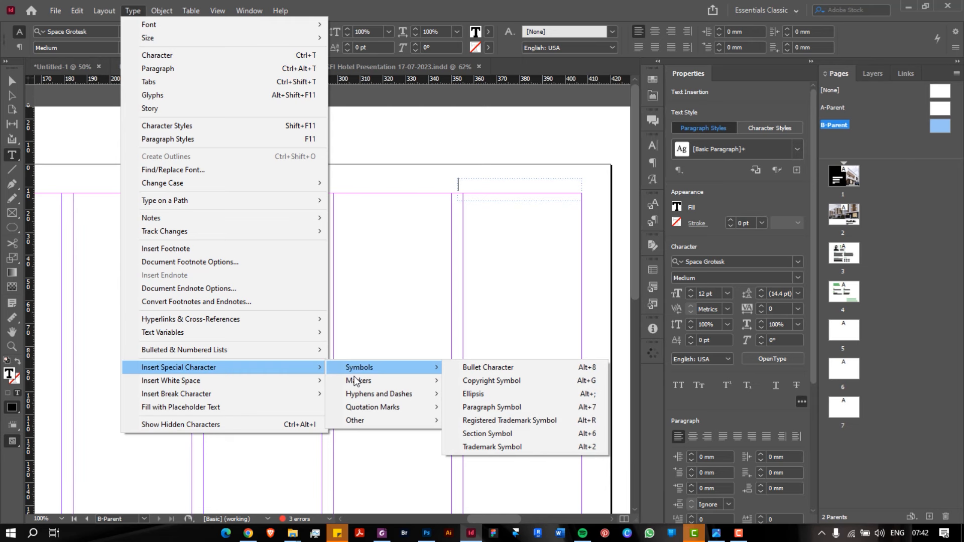
{"action": "left_click", "coordinate": [487, 432]}
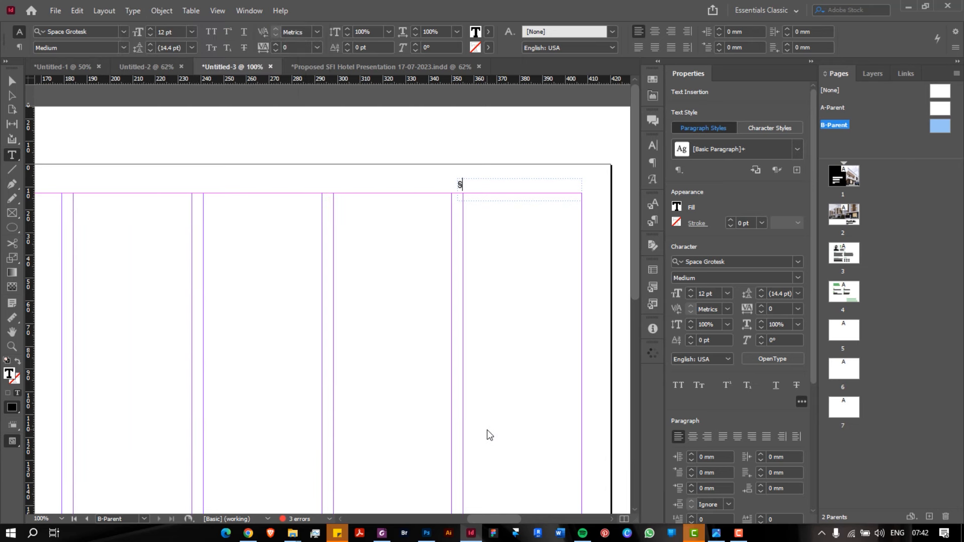
{"action": "key", "text": "ctrl+z"}
Insert a Section Marker into the frame so it reads 'Section', then select the frame
{"action": "left_click", "coordinate": [133, 11]}
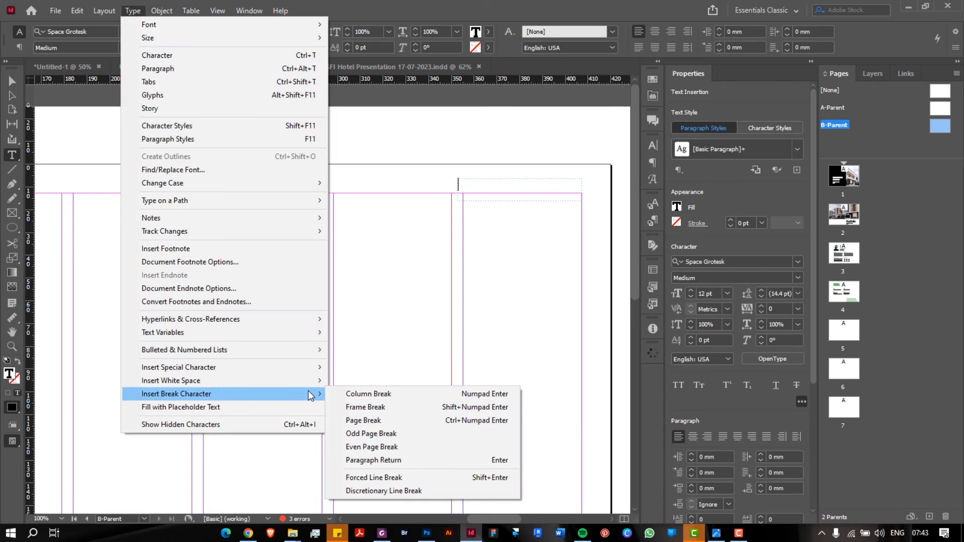
{"action": "mouse_move", "coordinate": [308, 369]}
{"action": "mouse_move", "coordinate": [362, 381]}
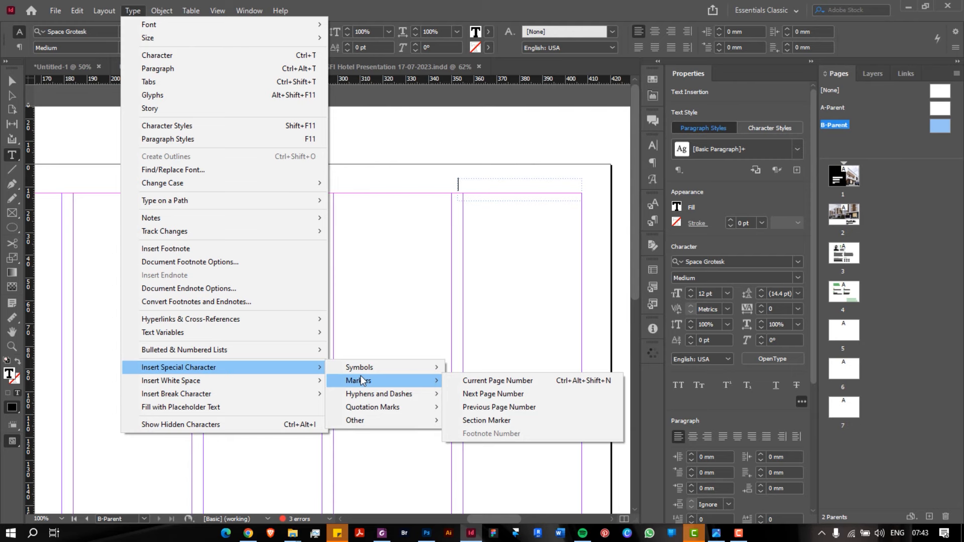
{"action": "left_click", "coordinate": [457, 3]}
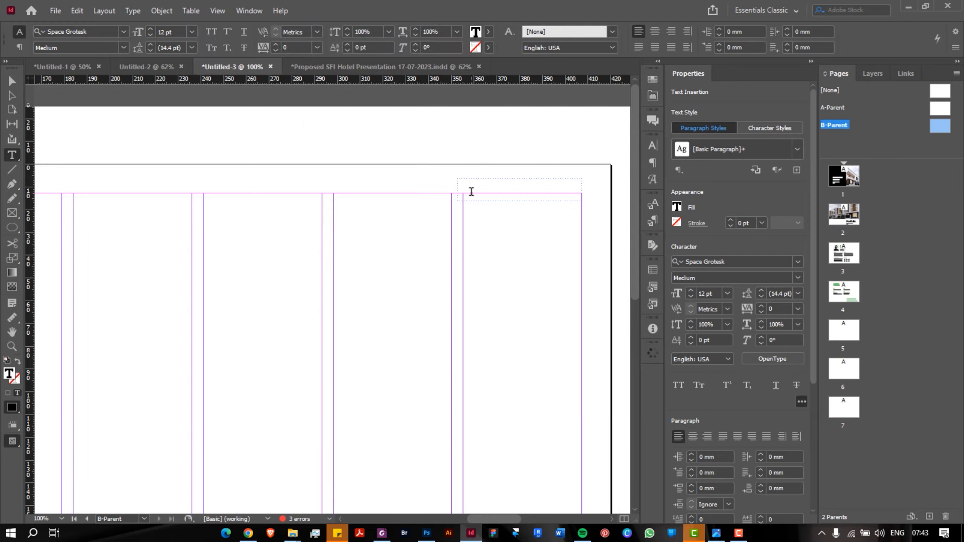
{"action": "left_click", "coordinate": [132, 11]}
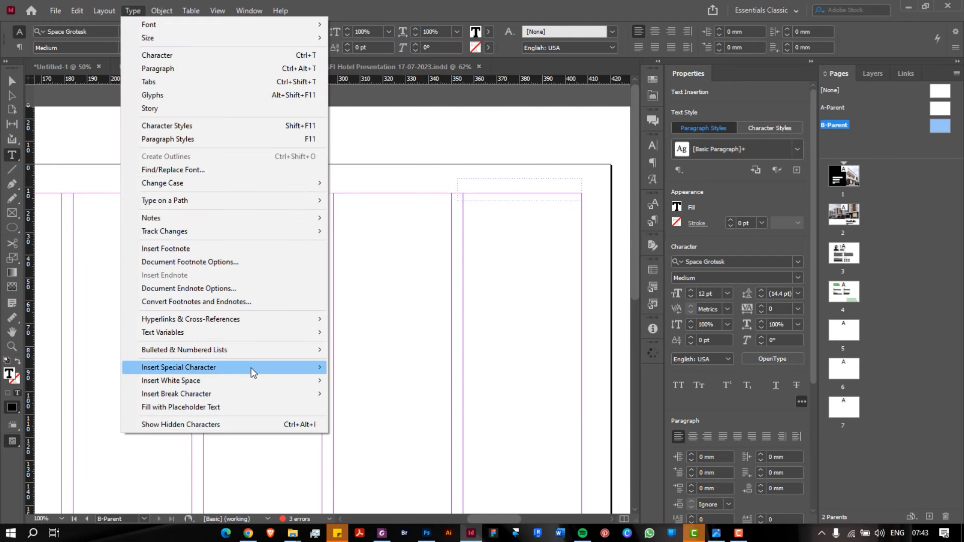
{"action": "mouse_move", "coordinate": [252, 373]}
{"action": "mouse_move", "coordinate": [357, 382]}
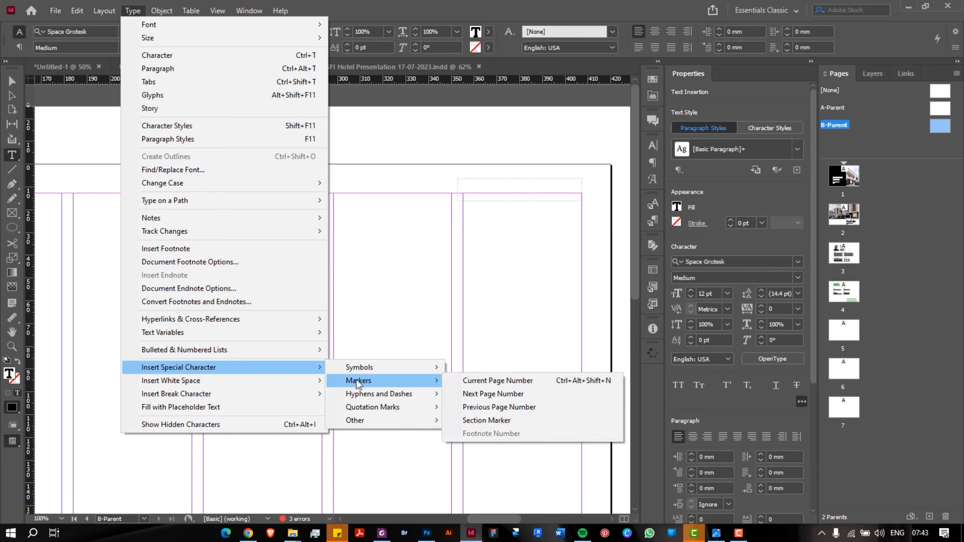
{"action": "left_click", "coordinate": [487, 420]}
{"action": "double_click", "coordinate": [475, 186]}
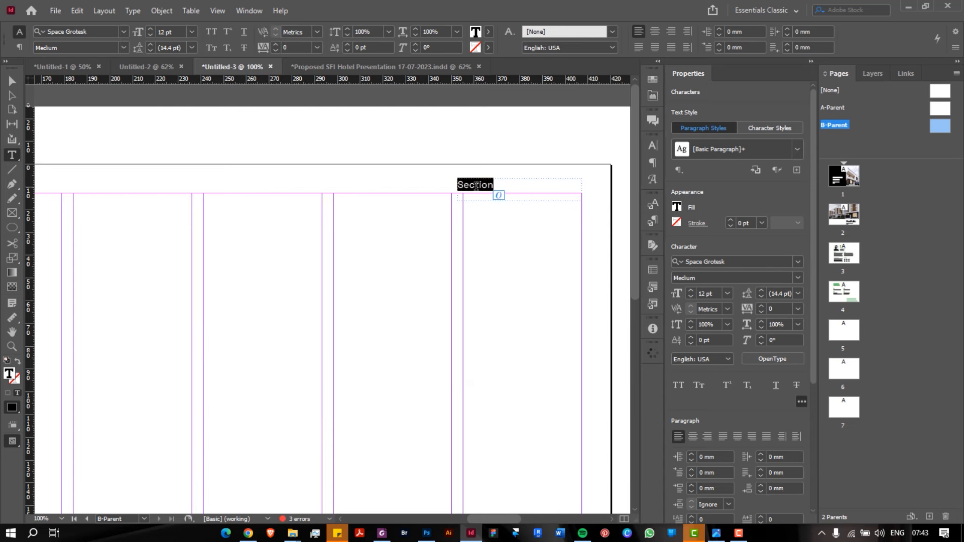
{"action": "key", "text": "Escape"}
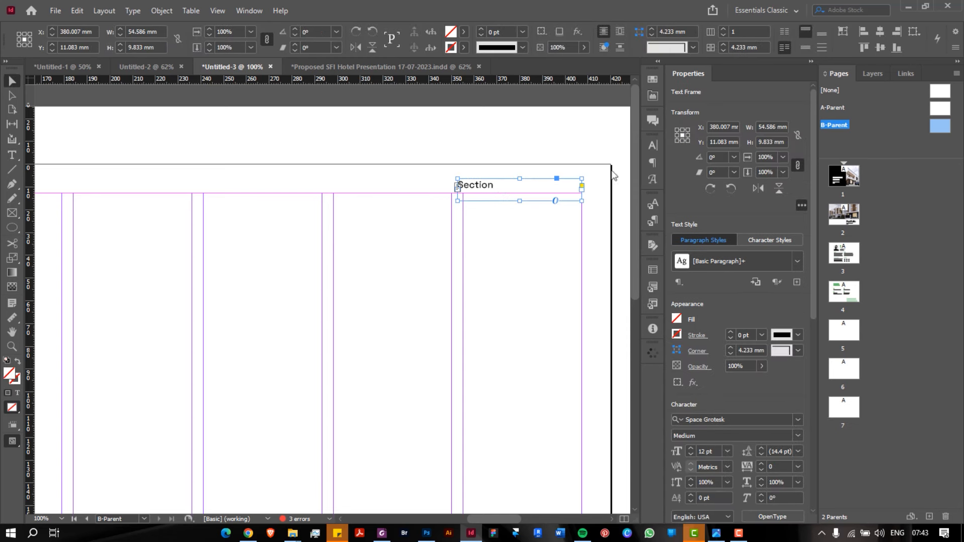
Right-align the Section text and move its frame onto the top margin
{"action": "left_click", "coordinate": [653, 162]}
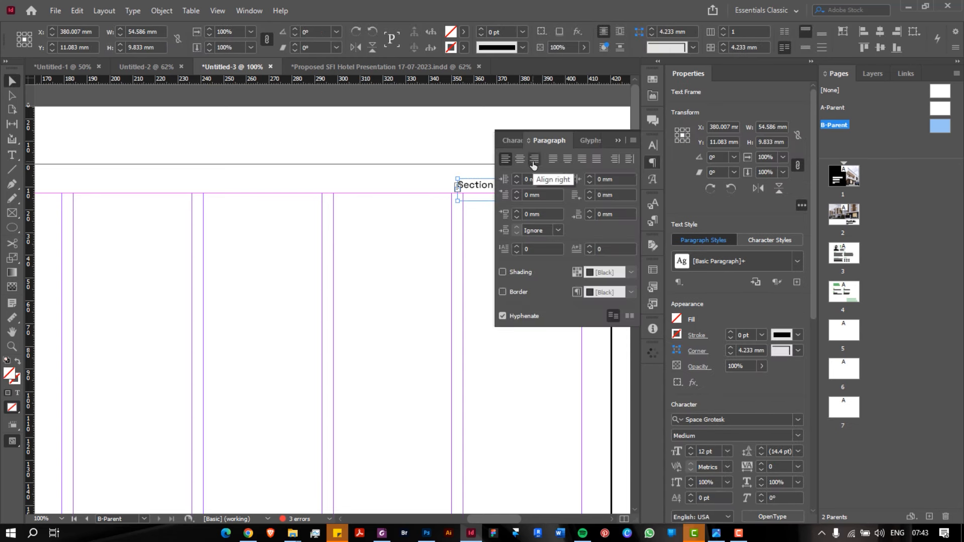
{"action": "left_click", "coordinate": [533, 162]}
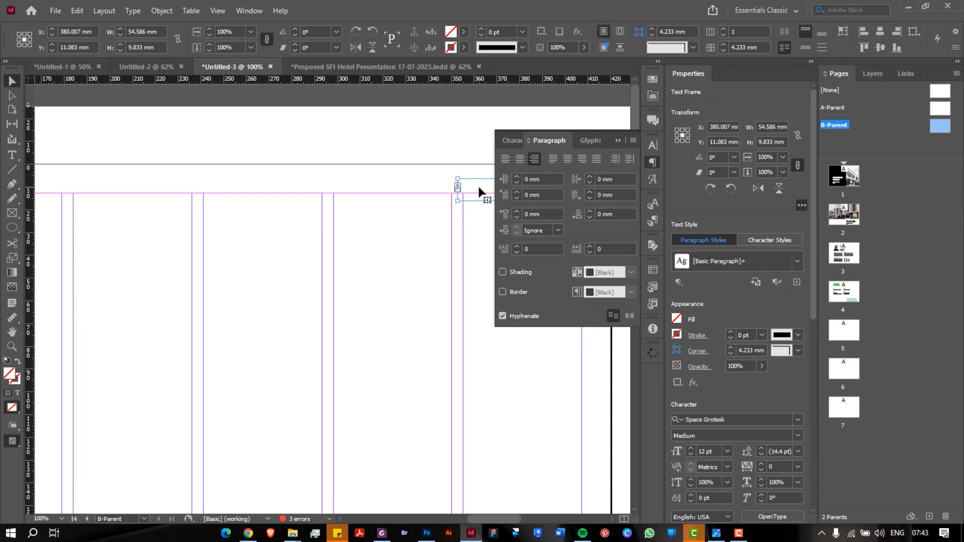
{"action": "left_click", "coordinate": [616, 140]}
{"action": "scroll", "coordinate": [614, 143], "scroll_direction": "down", "scroll_amount": 1}
{"action": "scroll", "coordinate": [579, 158], "scroll_direction": "up", "scroll_amount": 2}
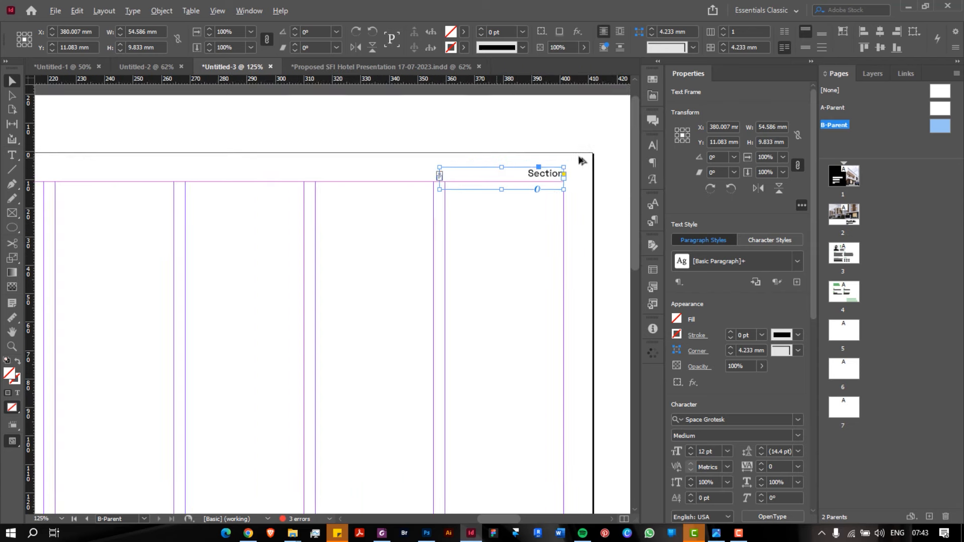
{"action": "left_click_drag", "start_coordinate": [534, 180], "coordinate": [256, 195]}
{"action": "scroll", "coordinate": [256, 193], "scroll_direction": "down", "scroll_amount": 3}
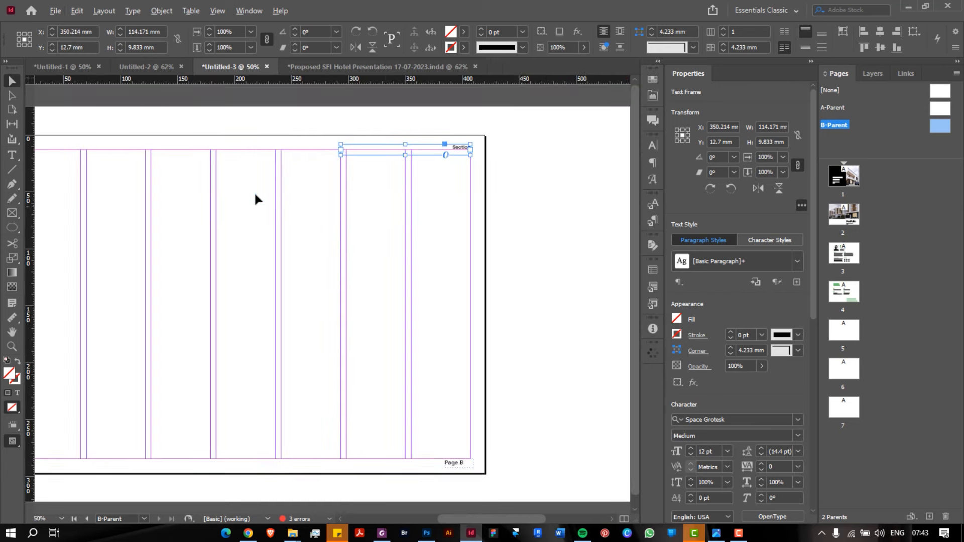
{"action": "scroll", "coordinate": [255, 195], "scroll_direction": "down", "scroll_amount": 1}
{"action": "scroll", "coordinate": [271, 193], "scroll_direction": "up", "scroll_amount": 1}
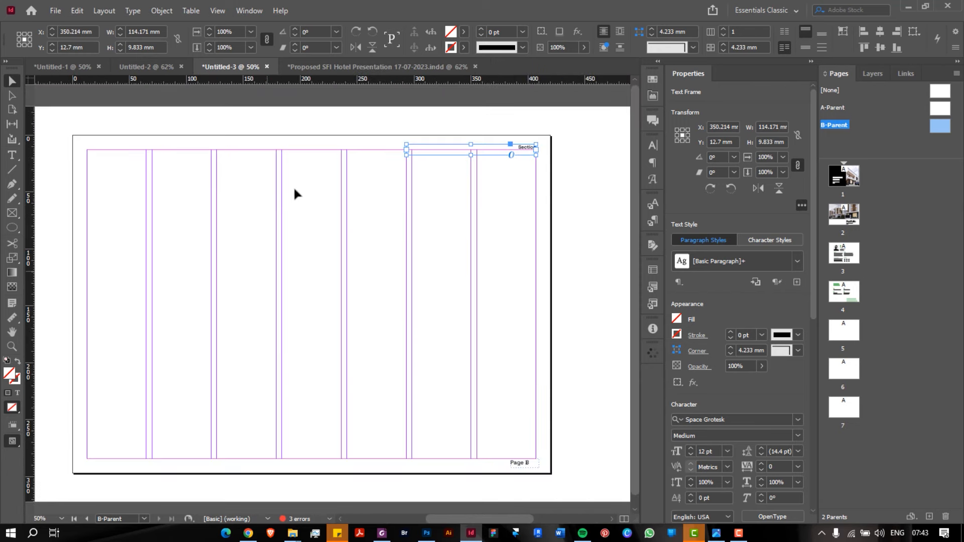
{"action": "left_click", "coordinate": [523, 168]}
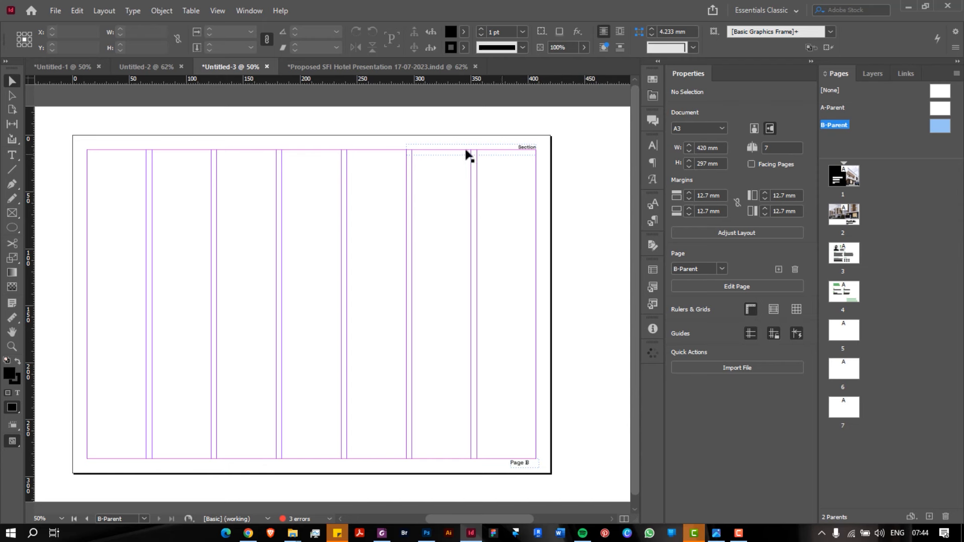
Right-align the Page B text and nudge its frame slightly left and up
{"action": "left_click", "coordinate": [522, 463]}
{"action": "scroll", "coordinate": [522, 465], "scroll_direction": "up", "scroll_amount": 4}
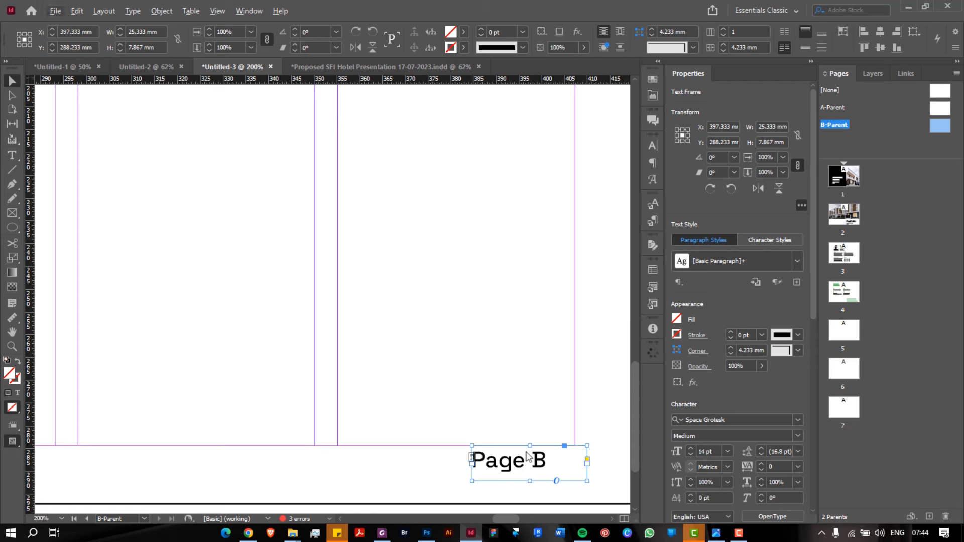
{"action": "left_click", "coordinate": [652, 162]}
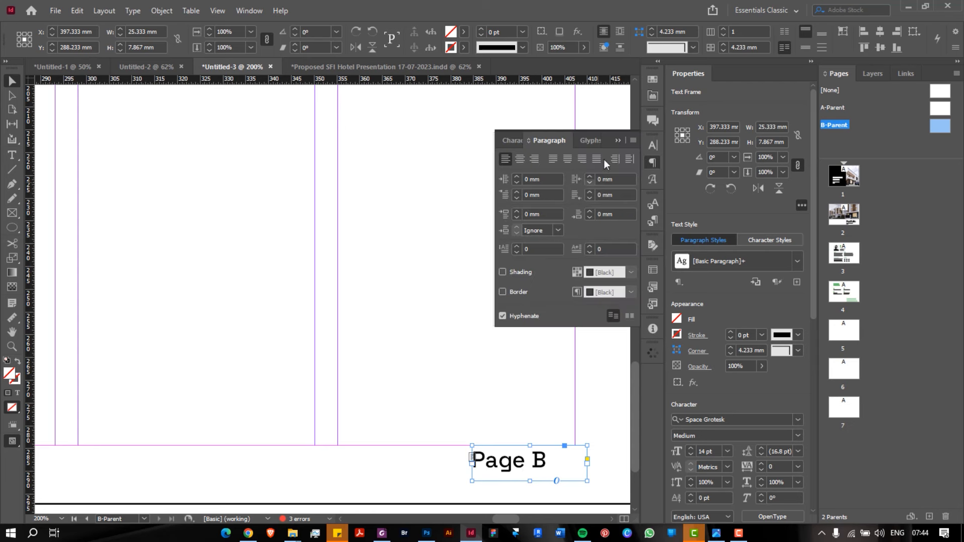
{"action": "left_click", "coordinate": [534, 158]}
{"action": "left_click_drag", "start_coordinate": [542, 468], "coordinate": [498, 463]}
{"action": "left_click", "coordinate": [495, 406]}
{"action": "scroll", "coordinate": [479, 407], "scroll_direction": "down", "scroll_amount": 3}
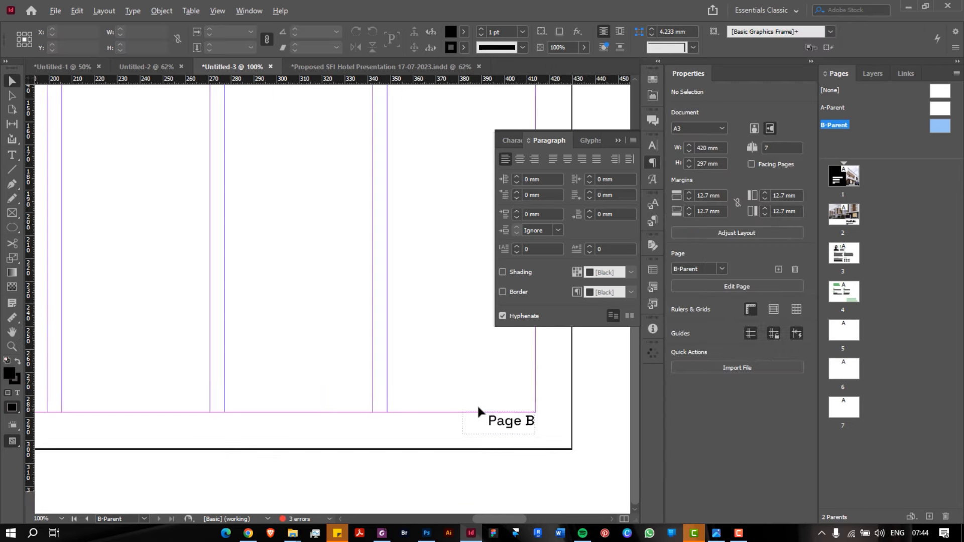
{"action": "scroll", "coordinate": [477, 412], "scroll_direction": "down", "scroll_amount": 2}
{"action": "left_click", "coordinate": [618, 140]}
{"action": "scroll", "coordinate": [402, 249], "scroll_direction": "down", "scroll_amount": 3}
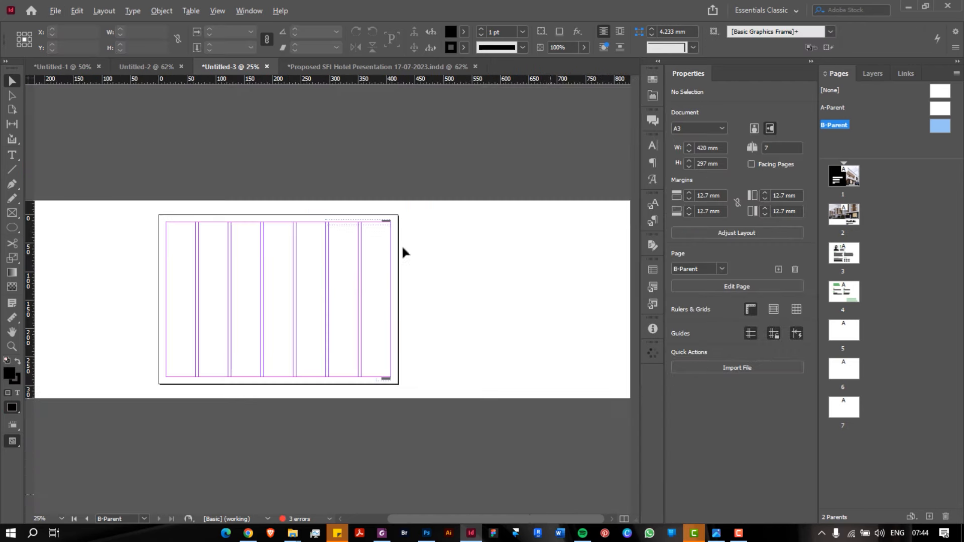
{"action": "scroll", "coordinate": [295, 303], "scroll_direction": "up", "scroll_amount": 2}
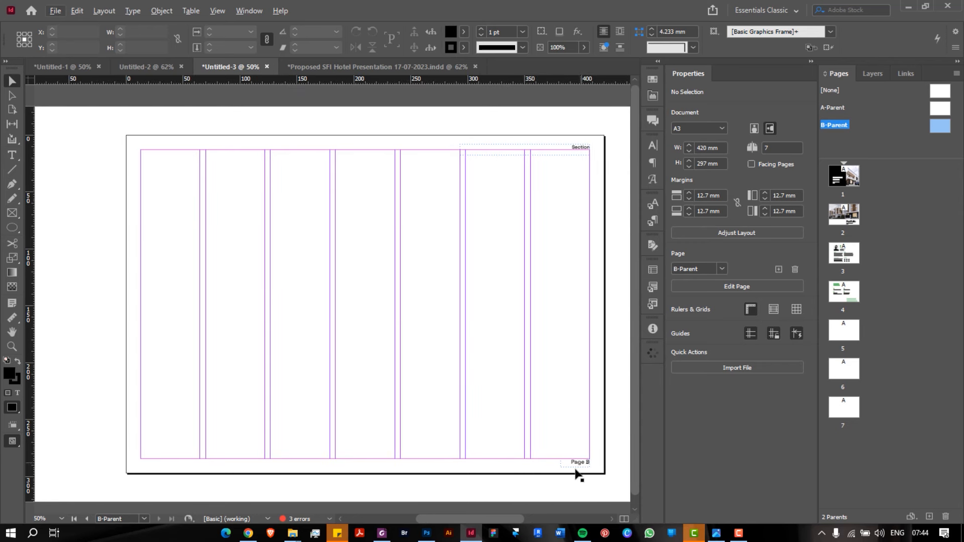
{"action": "left_click", "coordinate": [425, 322]}
Open page 5 and fit it in the window
{"action": "double_click", "coordinate": [844, 326]}
{"action": "key", "text": "ctrl+0"}
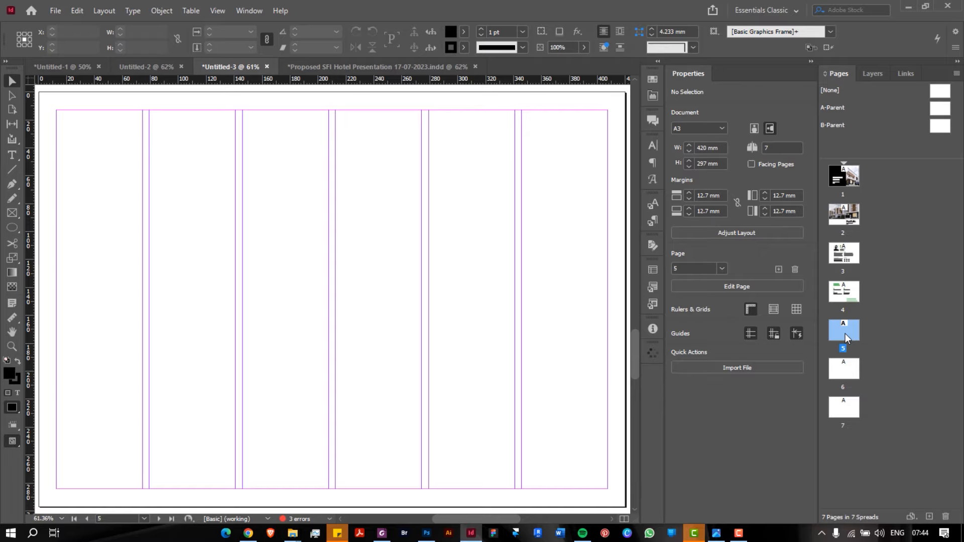
{"action": "scroll", "coordinate": [611, 258], "scroll_direction": "down", "scroll_amount": 1}
{"action": "scroll", "coordinate": [612, 259], "scroll_direction": "up", "scroll_amount": 15}
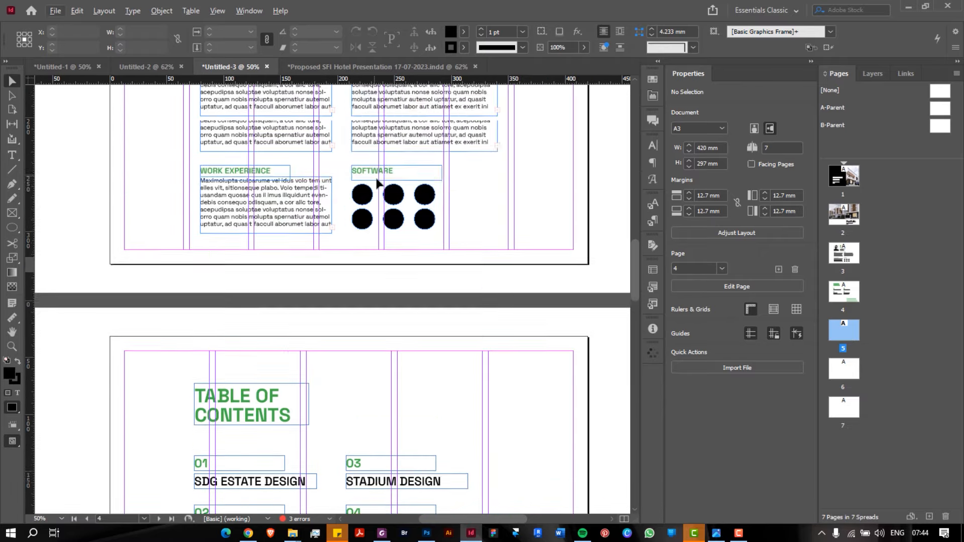
{"action": "scroll", "coordinate": [378, 183], "scroll_direction": "down", "scroll_amount": 15}
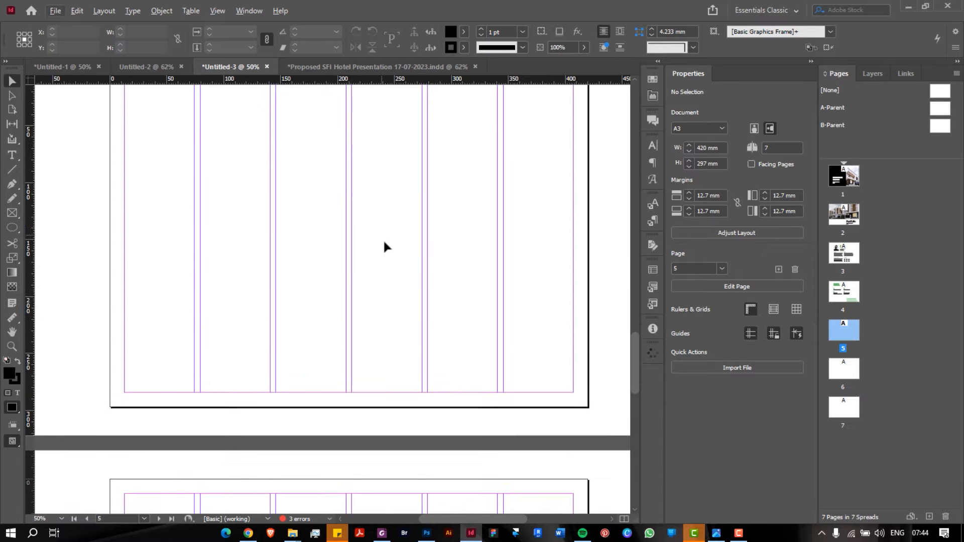
{"action": "scroll", "coordinate": [384, 242], "scroll_direction": "down", "scroll_amount": 5}
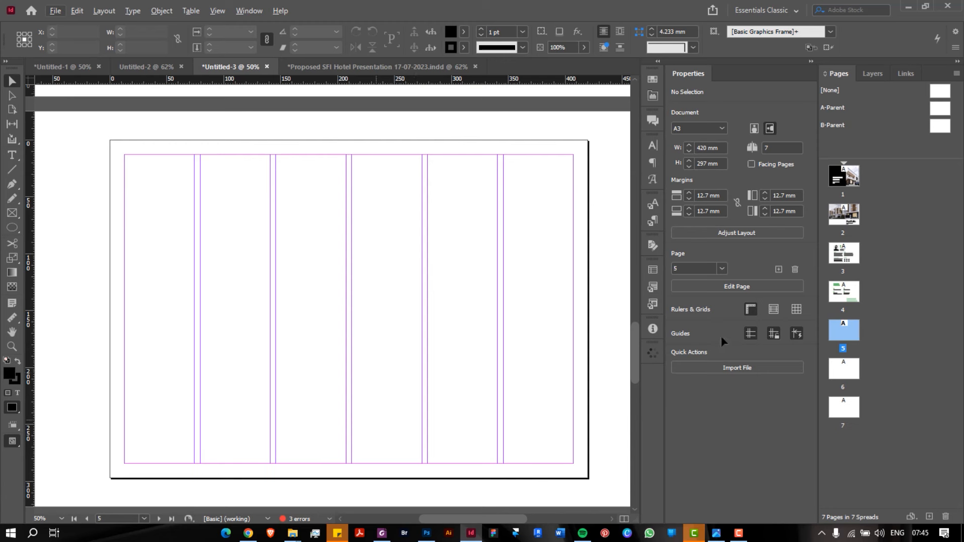
Select pages 5, 6 and 7 together in the Pages panel
{"action": "left_click", "coordinate": [847, 375], "text": "shift"}
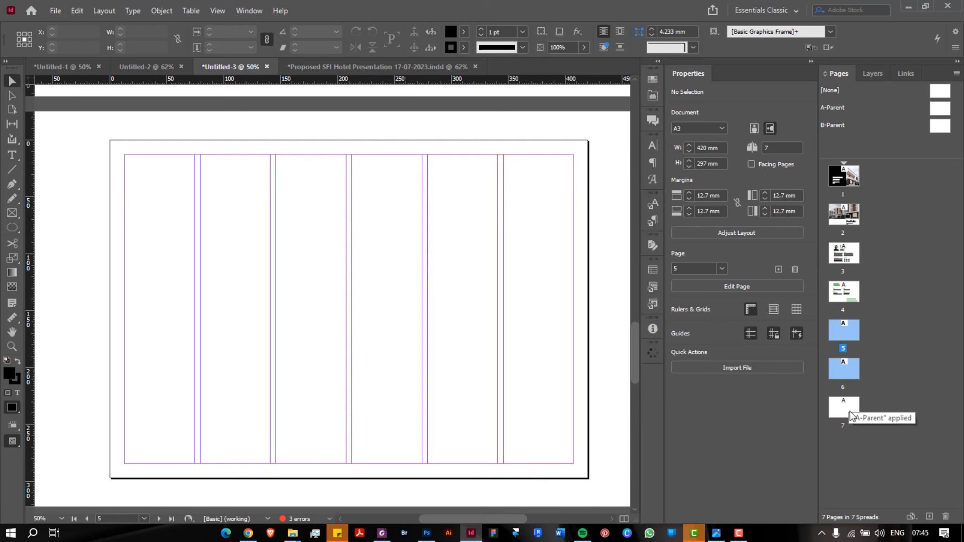
{"action": "left_click", "coordinate": [848, 408], "text": "shift"}
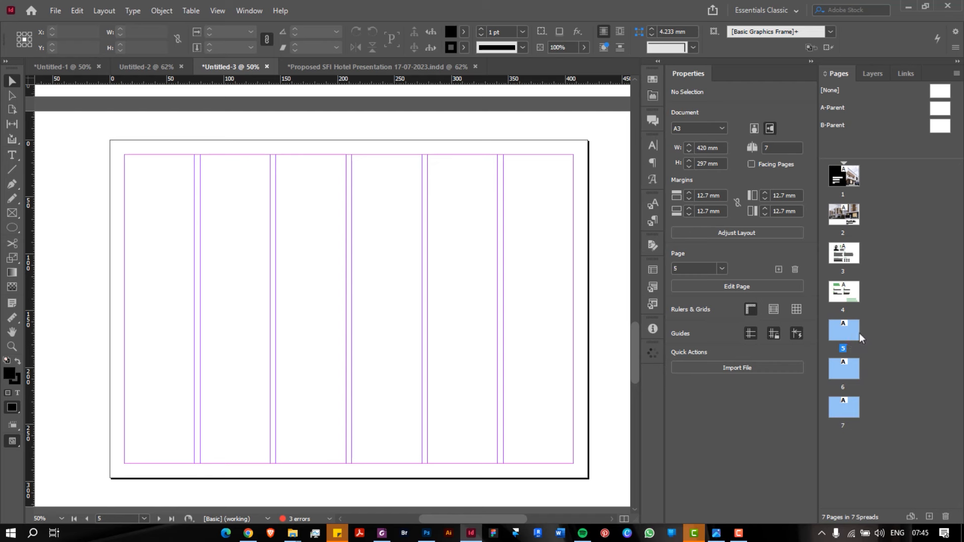
{"action": "left_click", "coordinate": [852, 328]}
{"action": "left_click", "coordinate": [887, 327]}
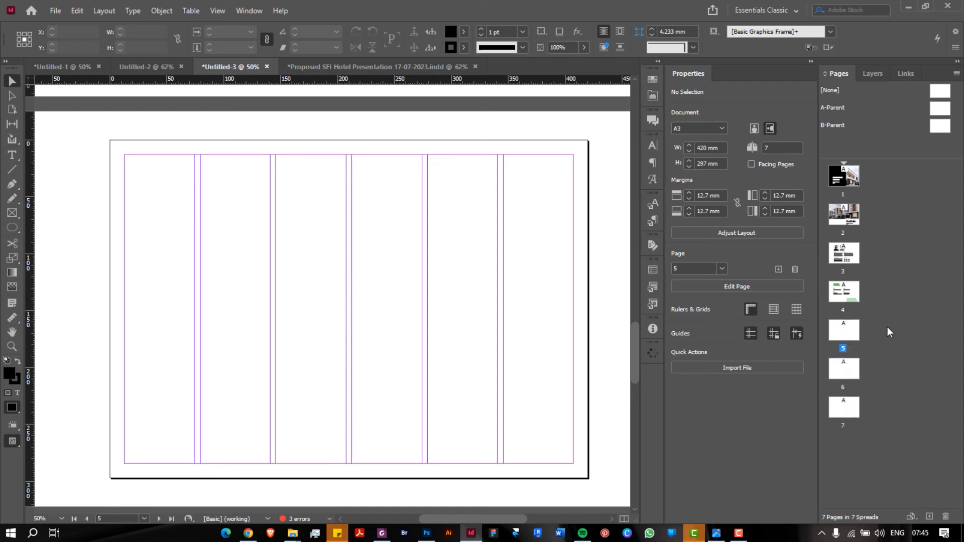
{"action": "left_click", "coordinate": [853, 330]}
{"action": "left_click", "coordinate": [846, 370], "text": "shift"}
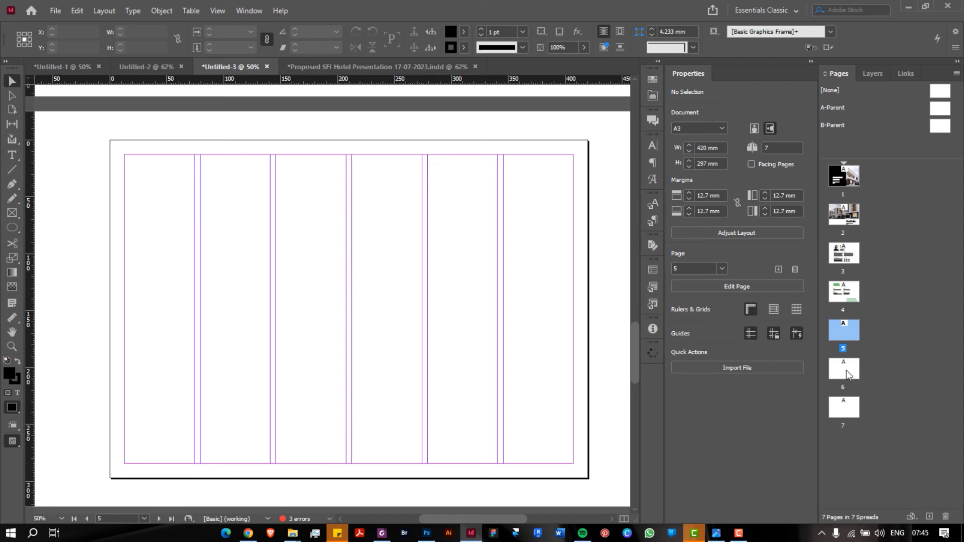
{"action": "left_click", "coordinate": [851, 407], "text": "shift"}
Apply B-Parent to the selected pages 5–7 through Apply Parent to Pages
{"action": "right_click", "coordinate": [845, 334]}
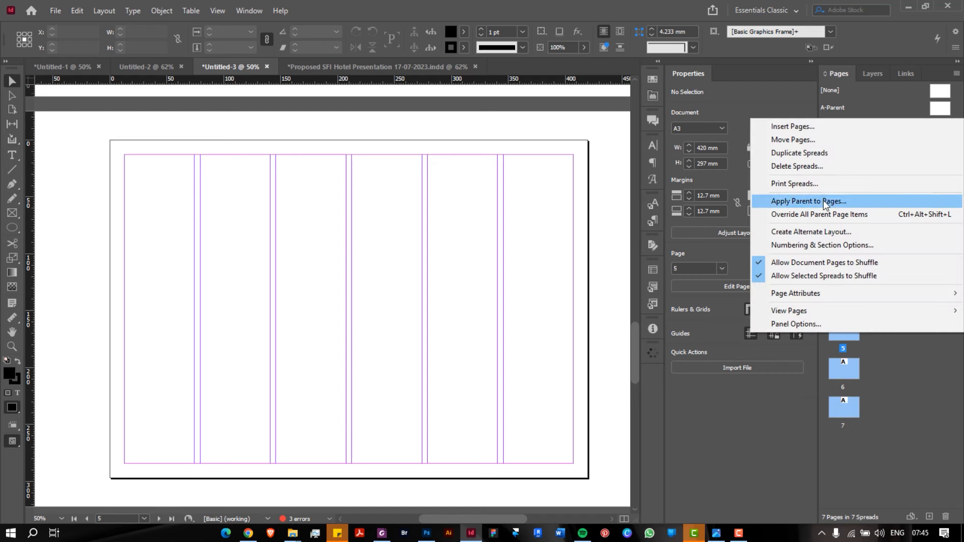
{"action": "left_click", "coordinate": [824, 202]}
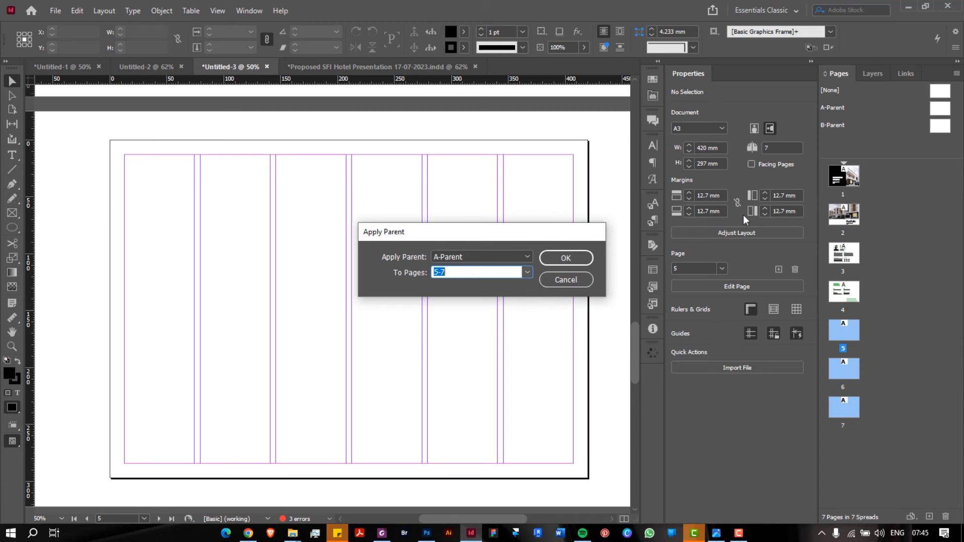
{"action": "left_click", "coordinate": [521, 257]}
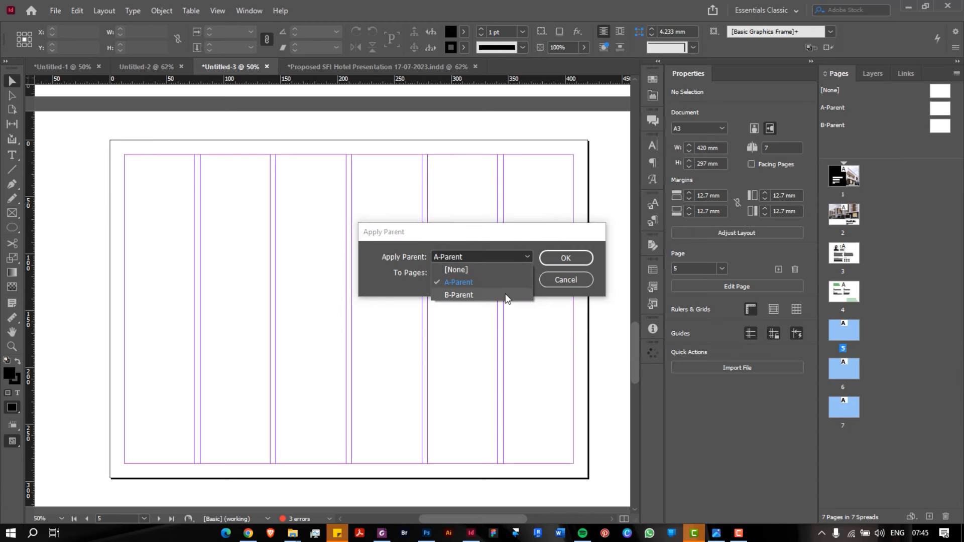
{"action": "left_click", "coordinate": [505, 296]}
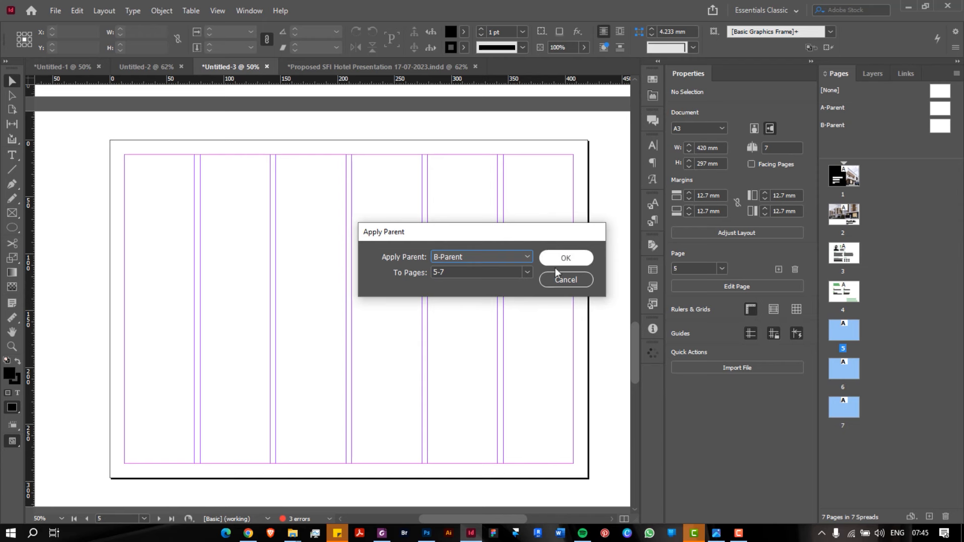
{"action": "left_click", "coordinate": [572, 258]}
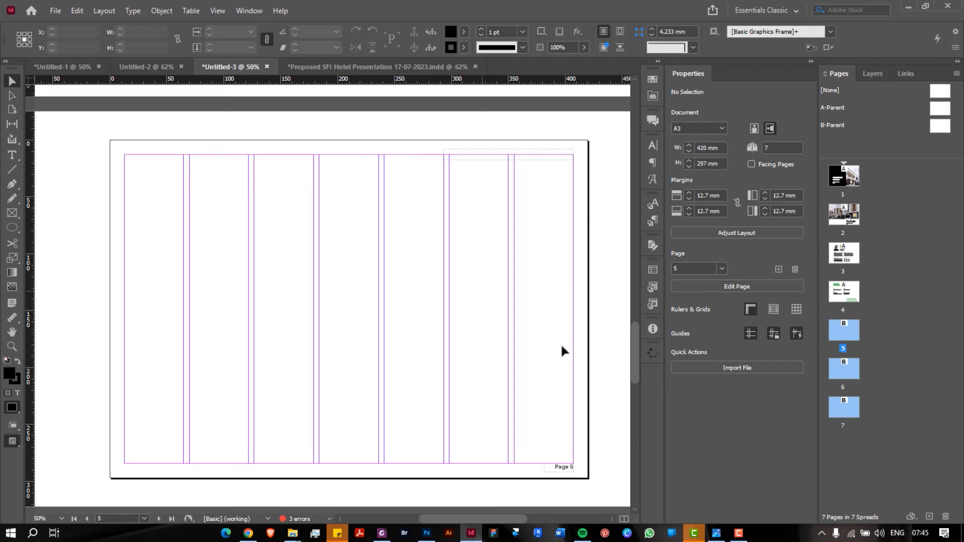
{"action": "scroll", "coordinate": [543, 497], "scroll_direction": "down", "scroll_amount": 10}
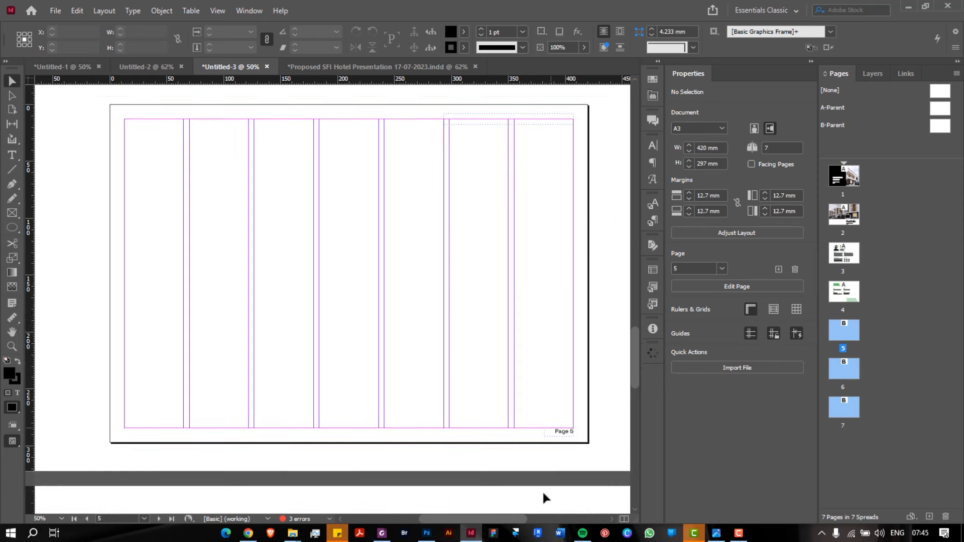
{"action": "scroll", "coordinate": [547, 493], "scroll_direction": "up", "scroll_amount": 10}
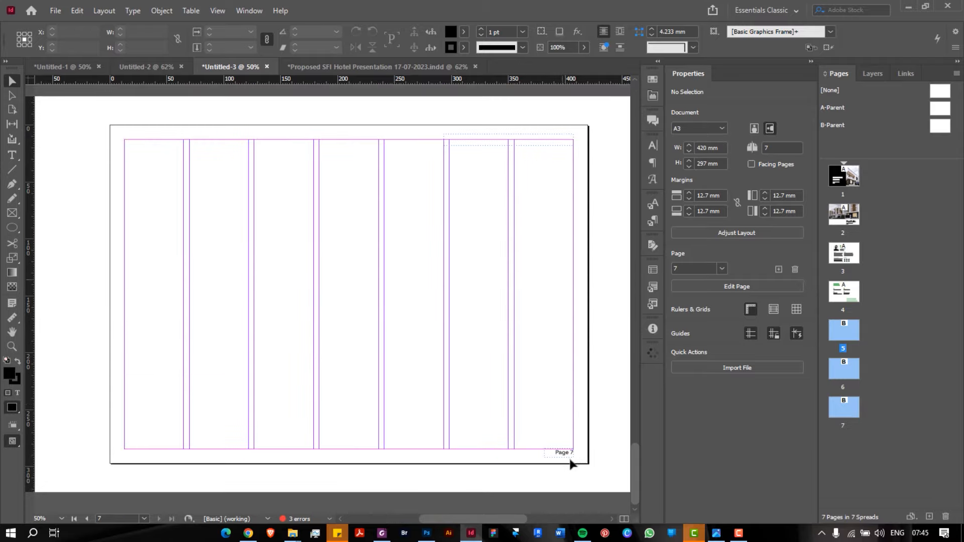
{"action": "scroll", "coordinate": [571, 459], "scroll_direction": "up", "scroll_amount": 15}
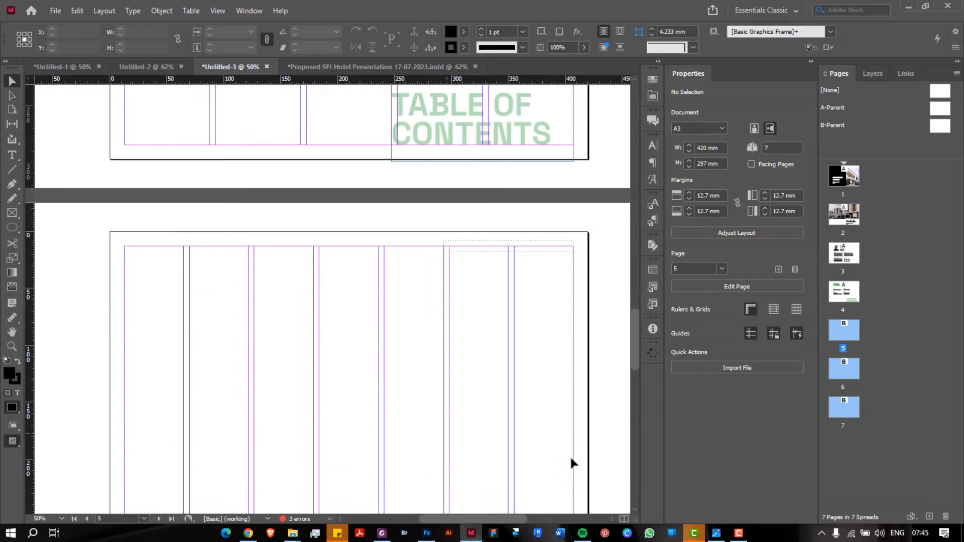
{"action": "scroll", "coordinate": [539, 311], "scroll_direction": "up", "scroll_amount": 3}
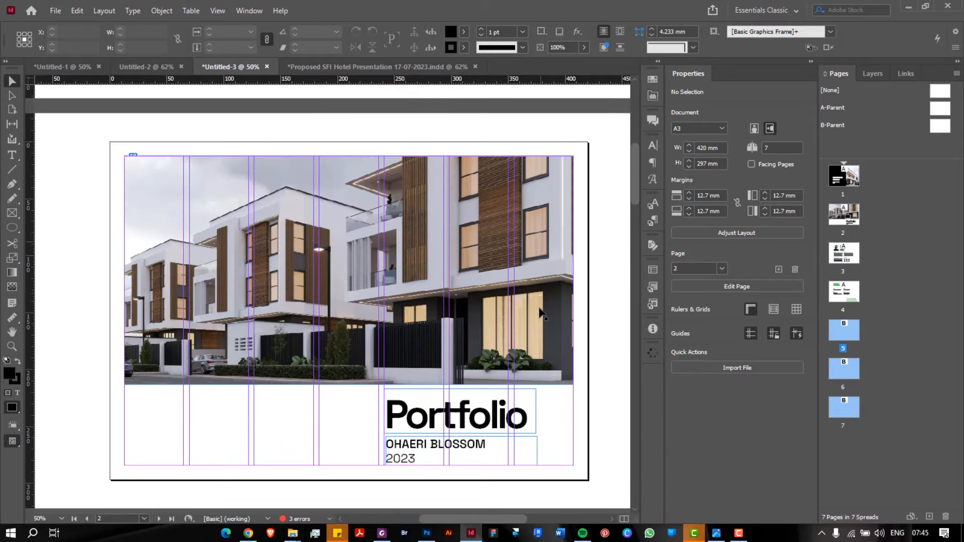
{"action": "scroll", "coordinate": [538, 311], "scroll_direction": "down", "scroll_amount": 9}
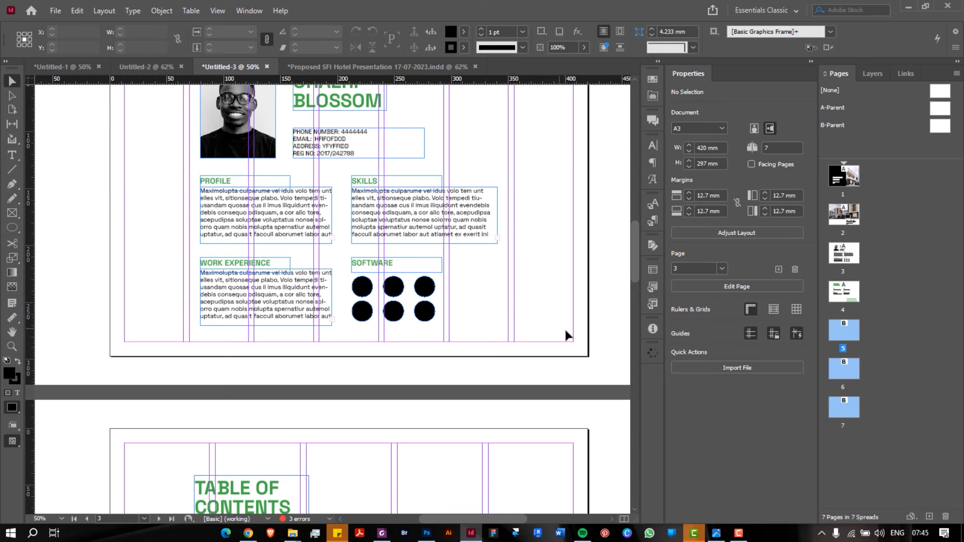
{"action": "scroll", "coordinate": [566, 332], "scroll_direction": "down", "scroll_amount": 10}
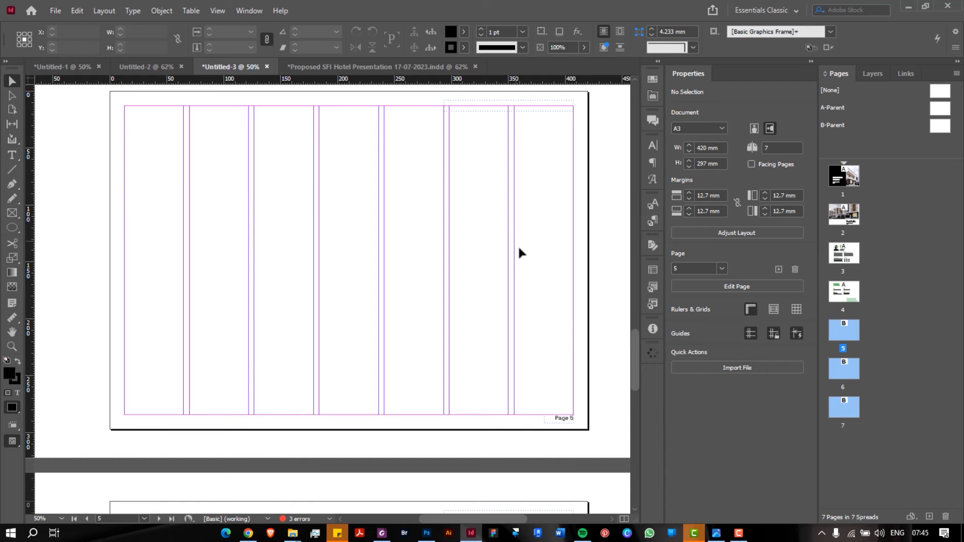
{"action": "scroll", "coordinate": [515, 241], "scroll_direction": "up", "scroll_amount": 1}
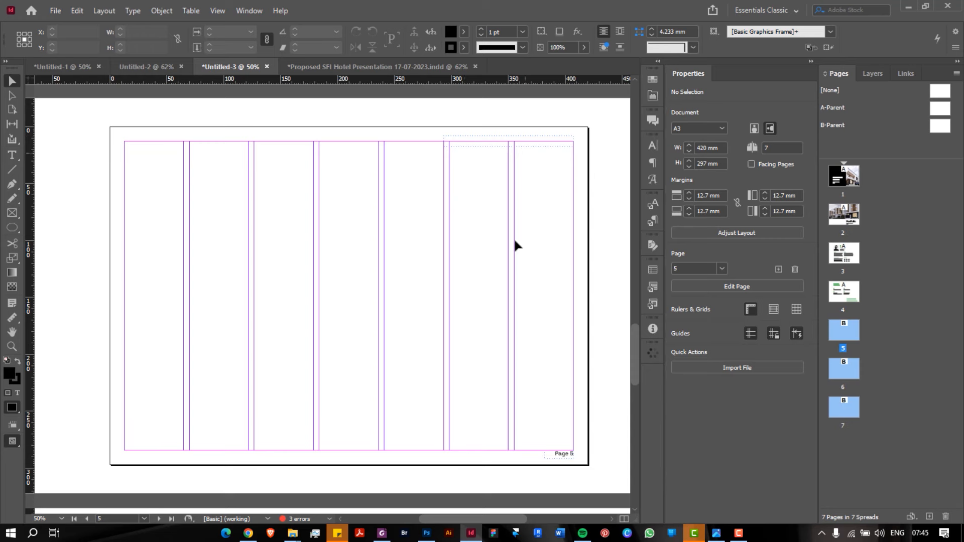
{"action": "scroll", "coordinate": [514, 290], "scroll_direction": "down", "scroll_amount": 10}
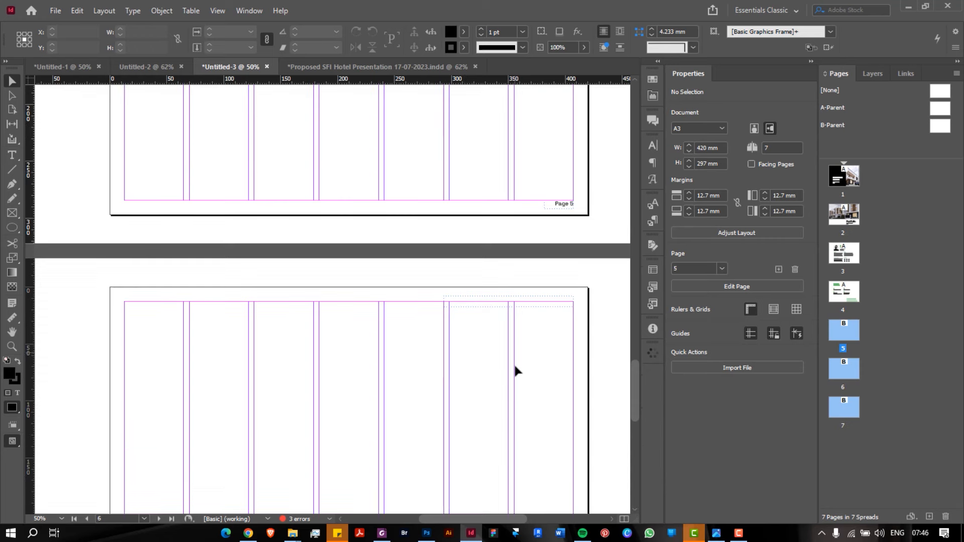
{"action": "scroll", "coordinate": [515, 367], "scroll_direction": "up", "scroll_amount": 11}
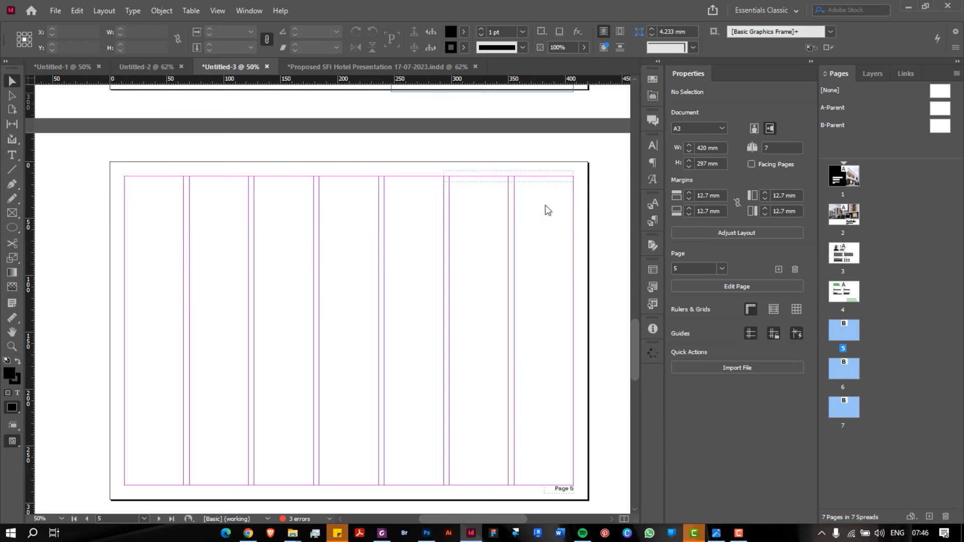
{"action": "left_click", "coordinate": [844, 336]}
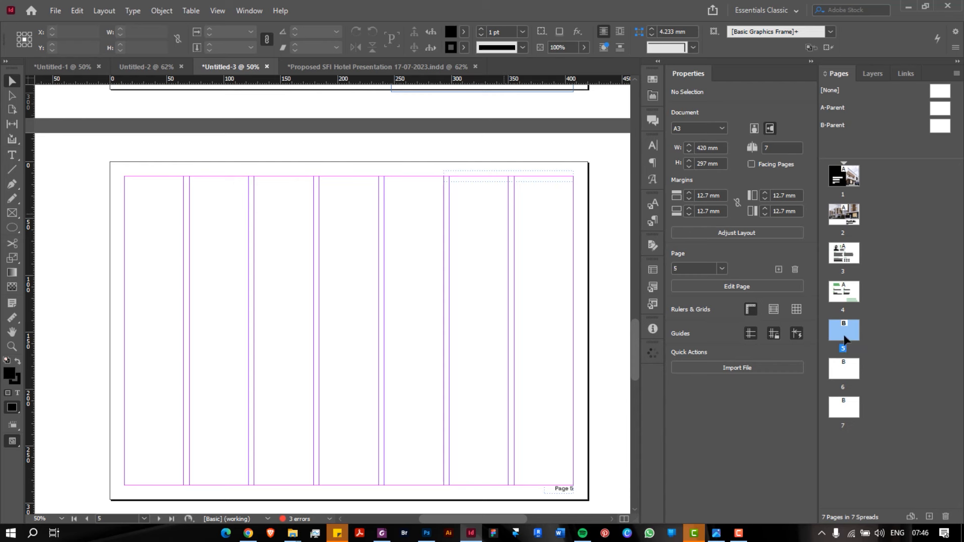
{"action": "right_click", "coordinate": [848, 336]}
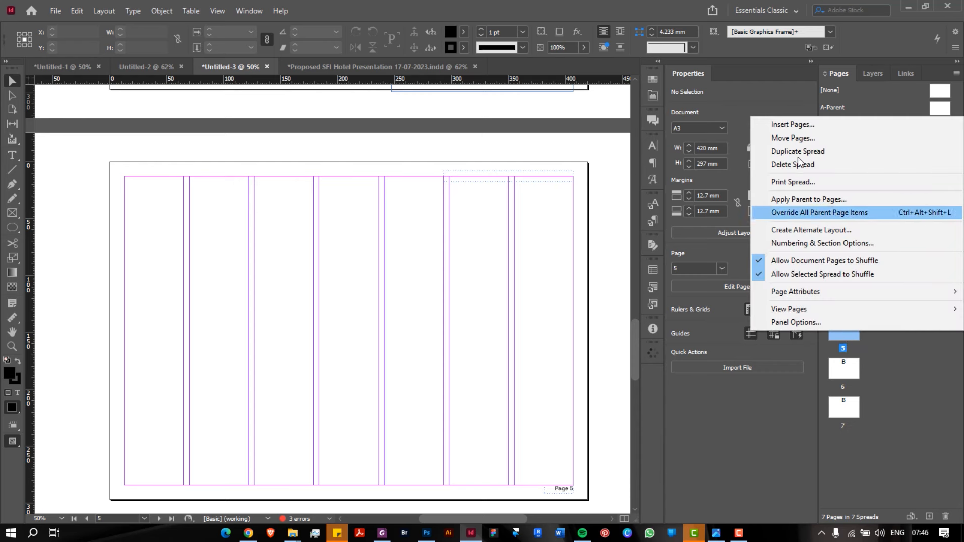
{"action": "key", "text": "Up"}
{"action": "key", "text": "Up"}
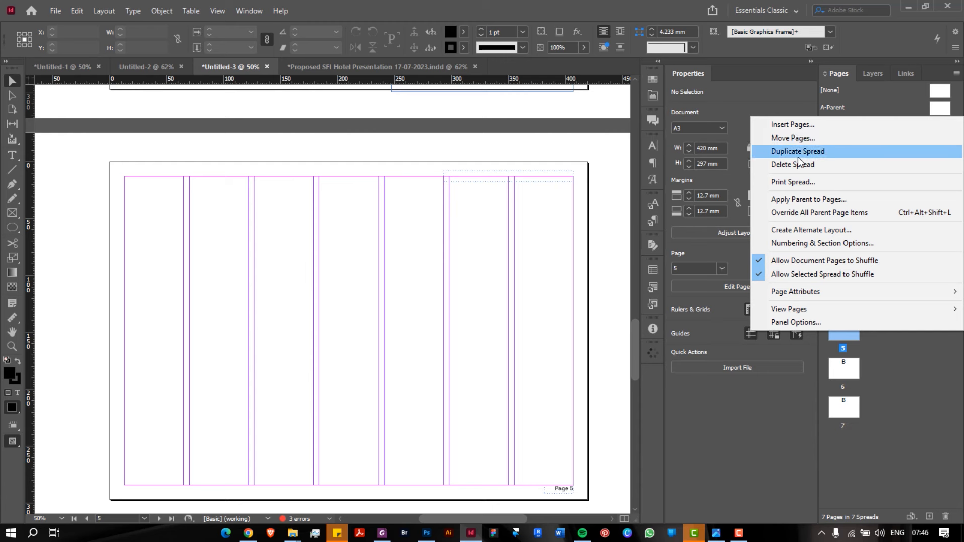
{"action": "left_click", "coordinate": [449, 222]}
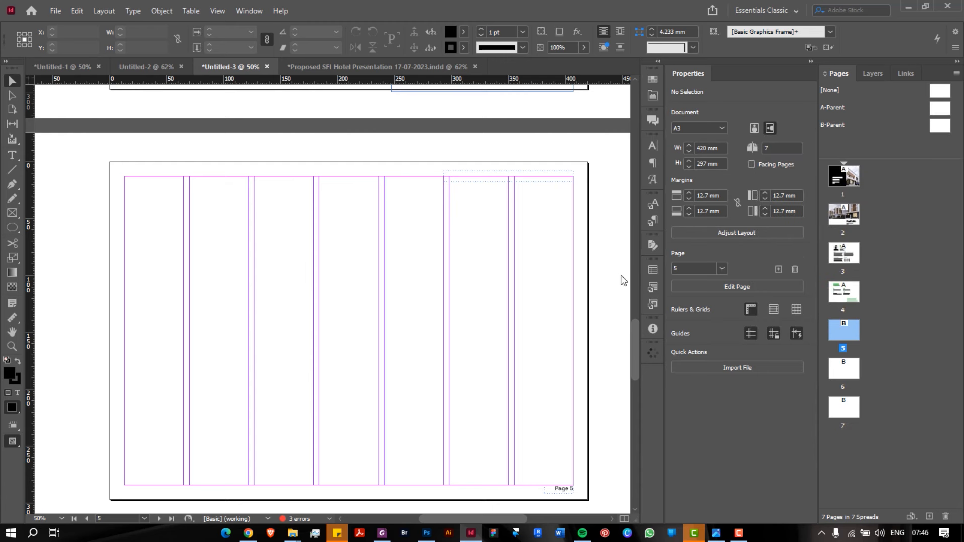
Show the notebook layout sketch in Photos as a tall window at right, then return to InDesign
{"action": "left_click", "coordinate": [717, 533]}
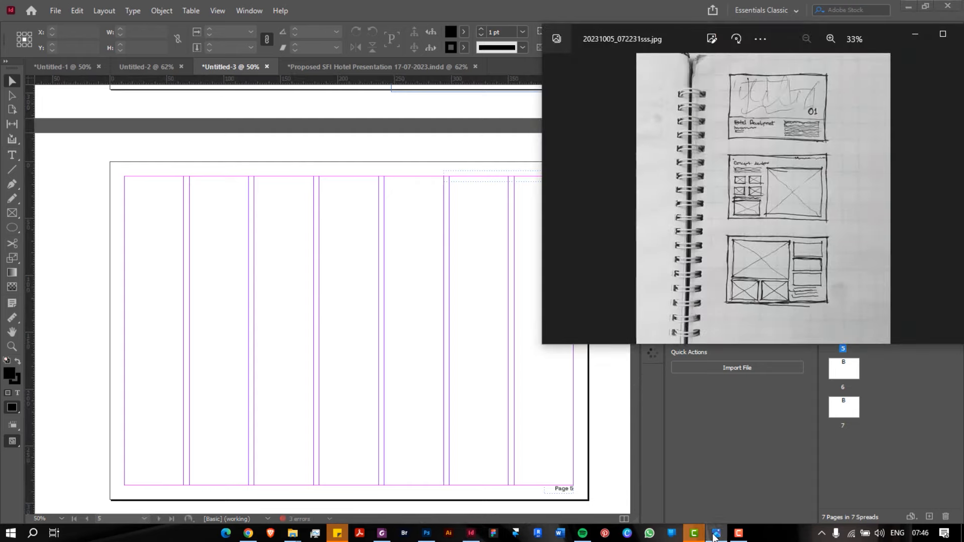
{"action": "left_click_drag", "start_coordinate": [782, 39], "coordinate": [797, 1]}
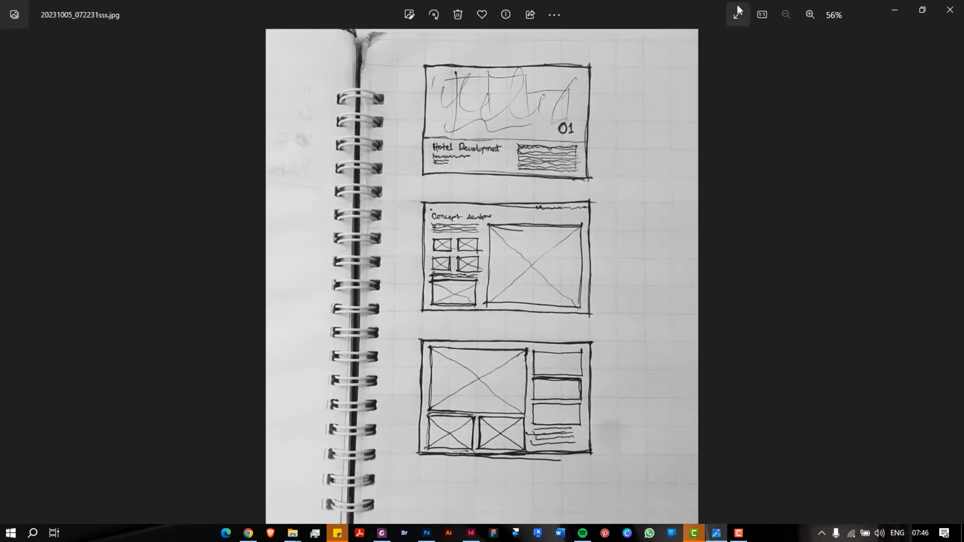
{"action": "left_click_drag", "start_coordinate": [610, 14], "coordinate": [776, 8]}
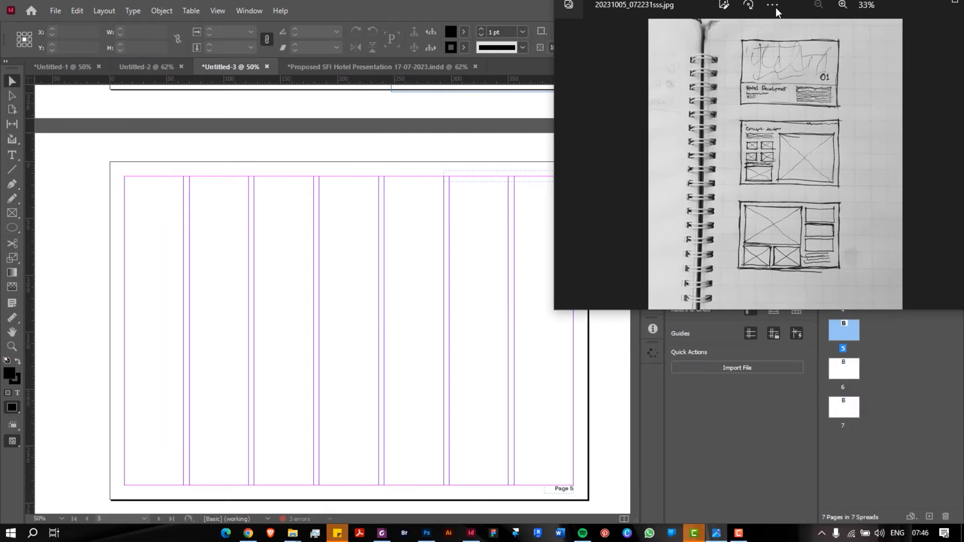
{"action": "left_click_drag", "start_coordinate": [786, 323], "coordinate": [797, 524]}
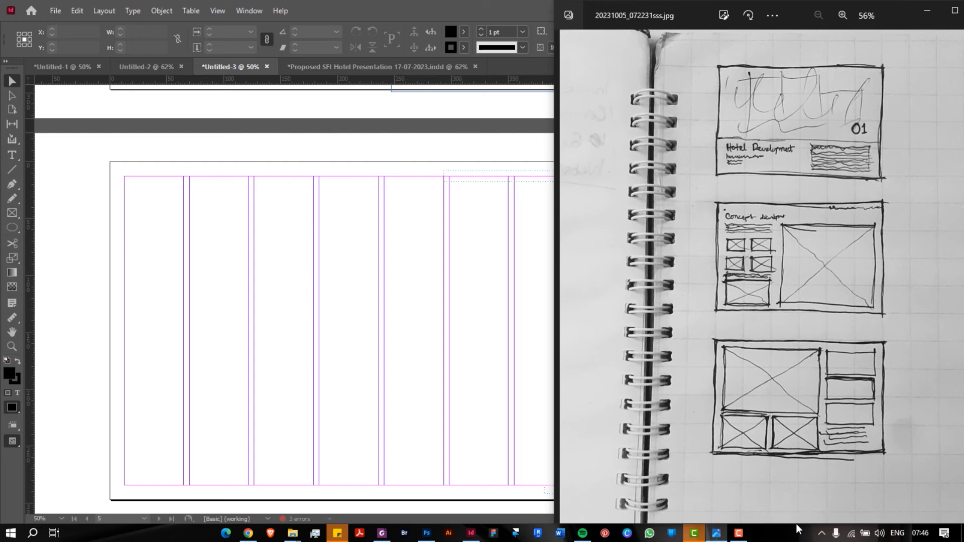
{"action": "left_click", "coordinate": [303, 258]}
Draw a full-width image frame across the top of page 5, 208 mm tall
{"action": "left_click", "coordinate": [12, 213]}
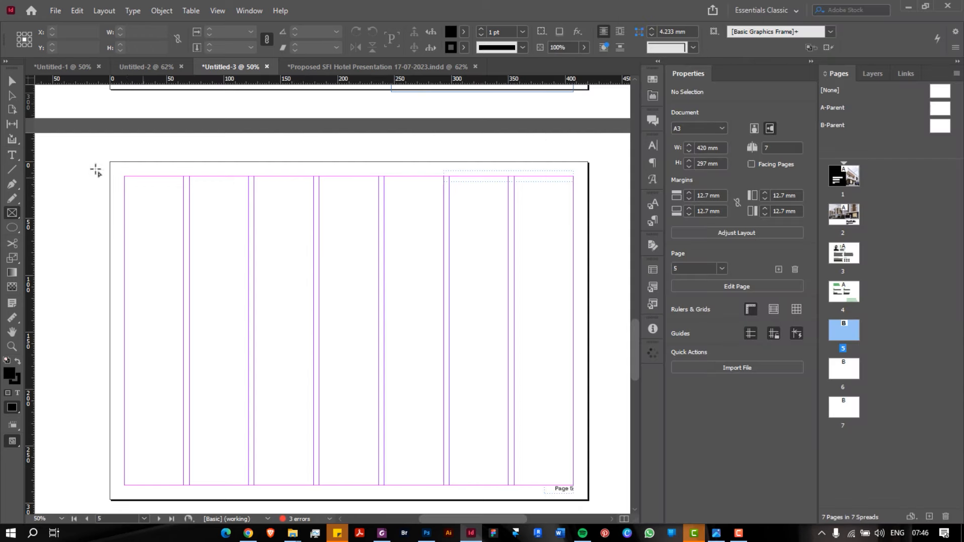
{"action": "left_click_drag", "start_coordinate": [110, 161], "coordinate": [589, 393]}
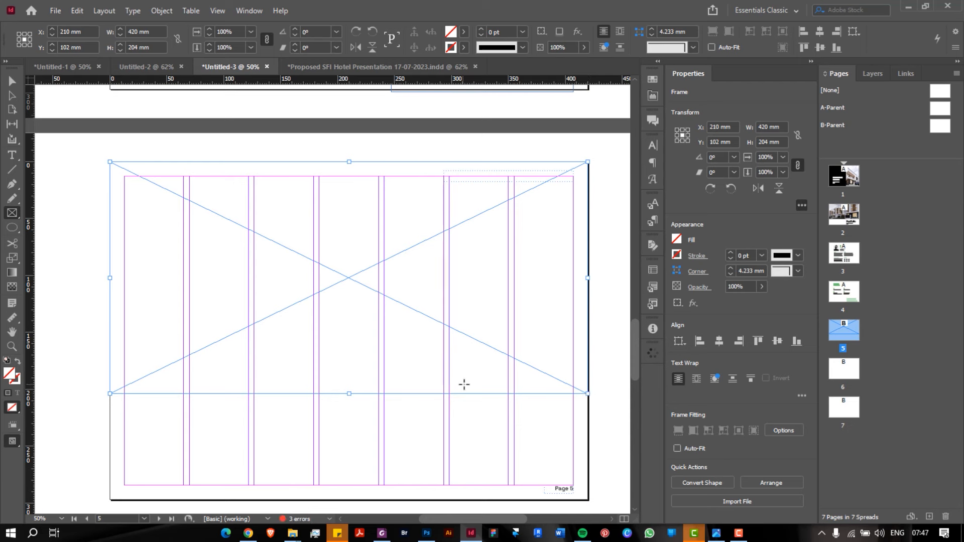
{"action": "key", "text": "v"}
{"action": "left_click_drag", "start_coordinate": [349, 394], "coordinate": [350, 400]}
Compare the new frame against the notebook layout sketch and navigate the spread
{"action": "key", "text": "ctrl+minus"}
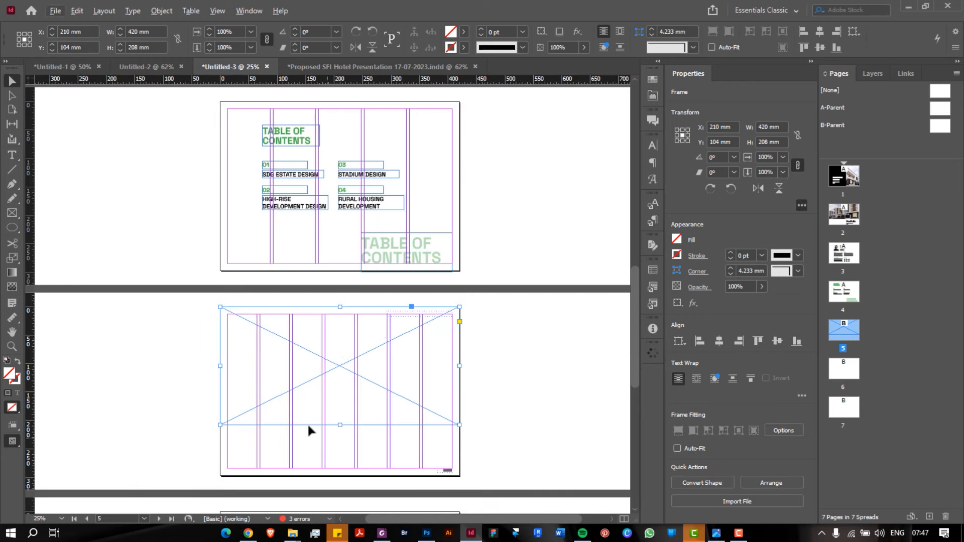
{"action": "key", "text": "ctrl+equal"}
{"action": "key", "text": "ctrl+minus"}
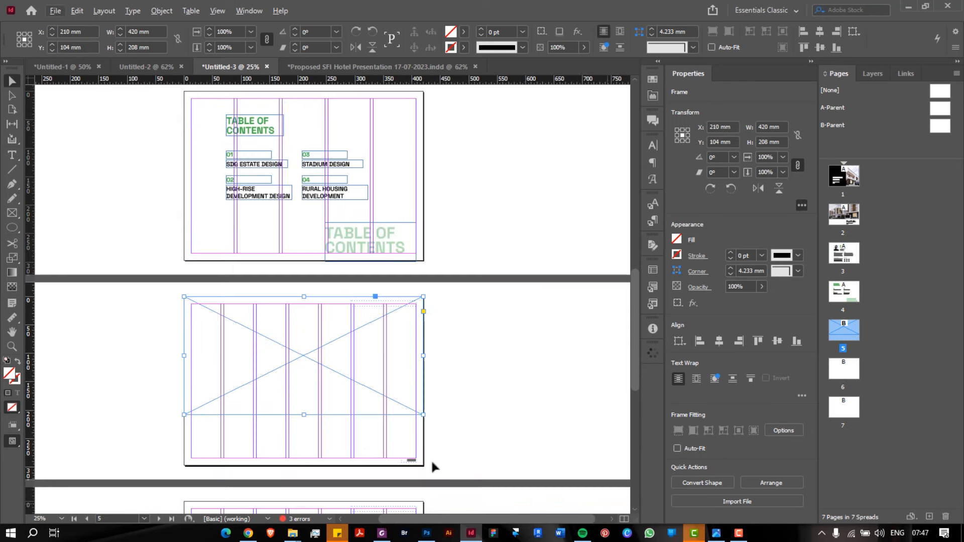
{"action": "left_click", "coordinate": [716, 533]}
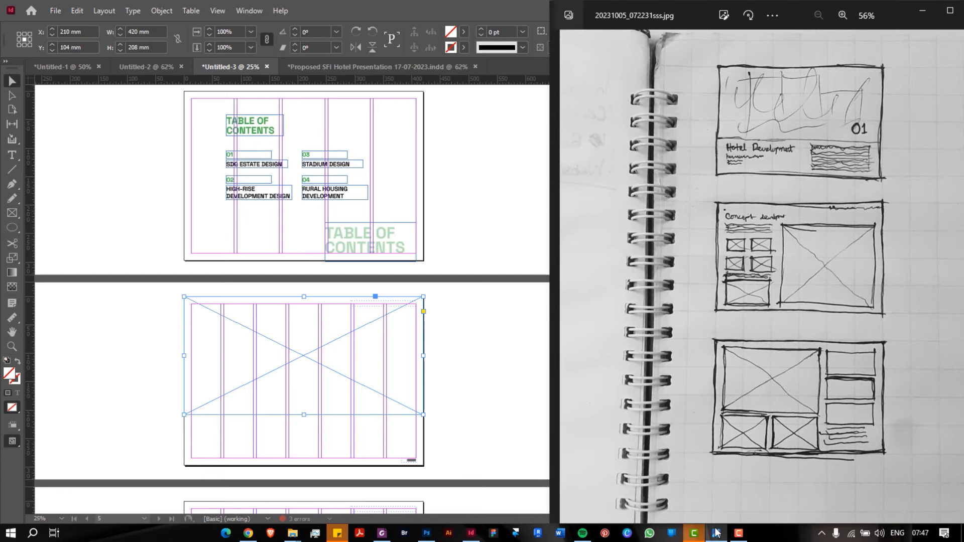
{"action": "left_click", "coordinate": [470, 377]}
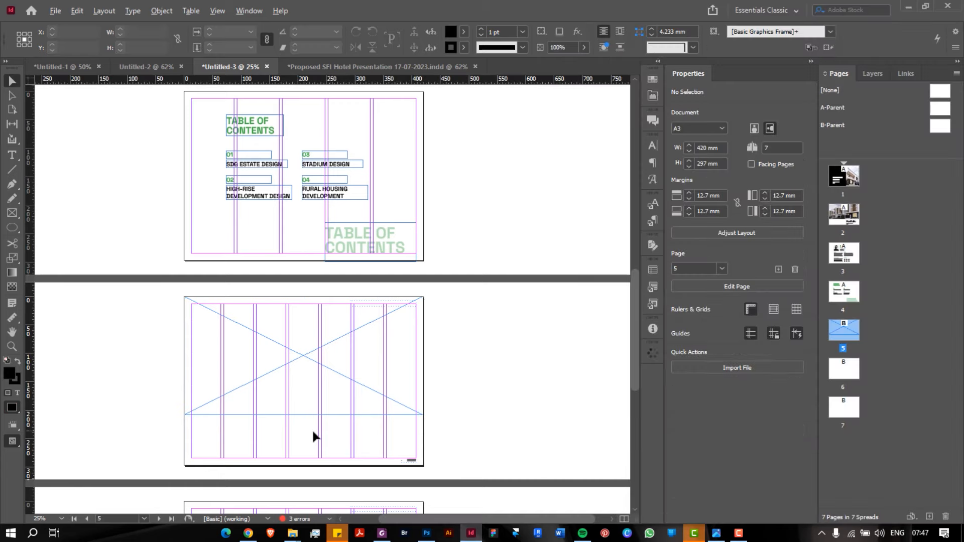
{"action": "scroll", "coordinate": [311, 429], "scroll_direction": "up", "scroll_amount": 2}
{"action": "scroll", "coordinate": [312, 429], "scroll_direction": "up", "scroll_amount": 1}
{"action": "scroll", "coordinate": [312, 429], "scroll_direction": "down", "scroll_amount": 1}
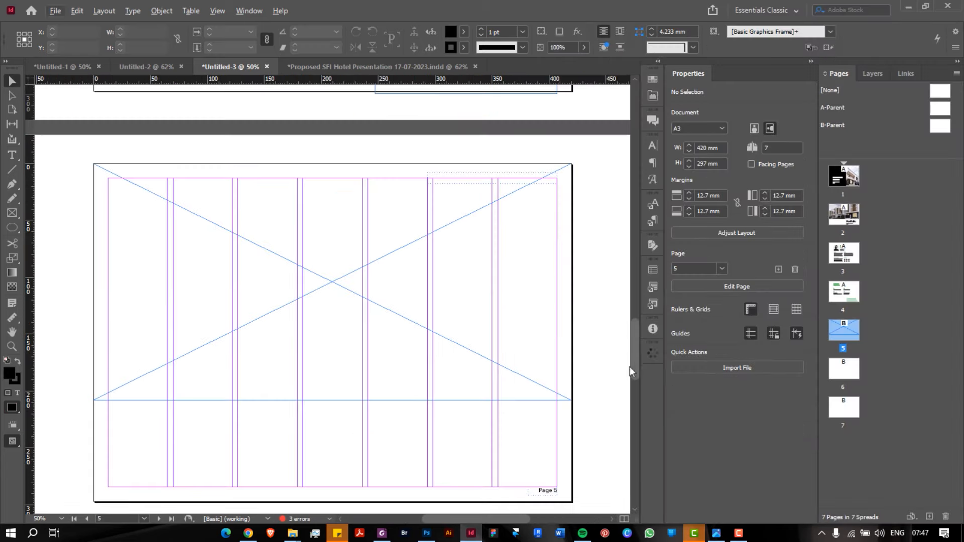
{"action": "left_click_drag", "start_coordinate": [635, 370], "coordinate": [623, 190]}
{"action": "scroll", "coordinate": [623, 189], "scroll_direction": "up", "scroll_amount": 2}
{"action": "scroll", "coordinate": [622, 180], "scroll_direction": "down", "scroll_amount": 2}
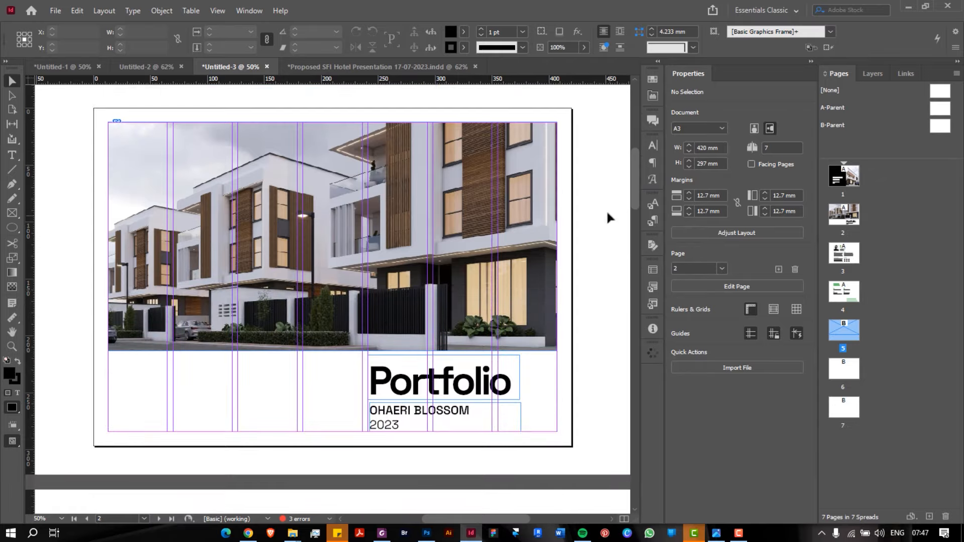
Select the Portfolio heading frame on page 2 and scroll back to page 5
{"action": "left_click", "coordinate": [440, 389]}
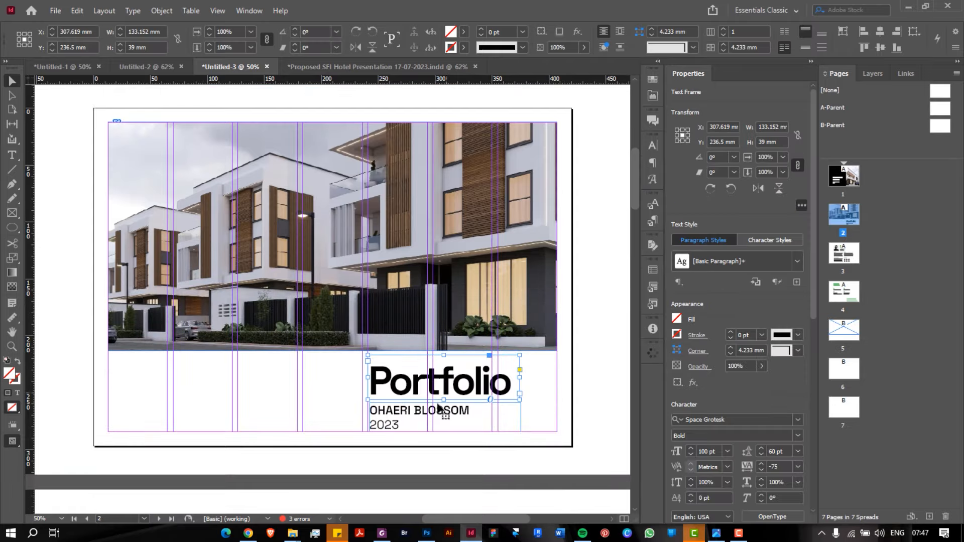
{"action": "scroll", "coordinate": [479, 350], "scroll_direction": "down", "scroll_amount": 10}
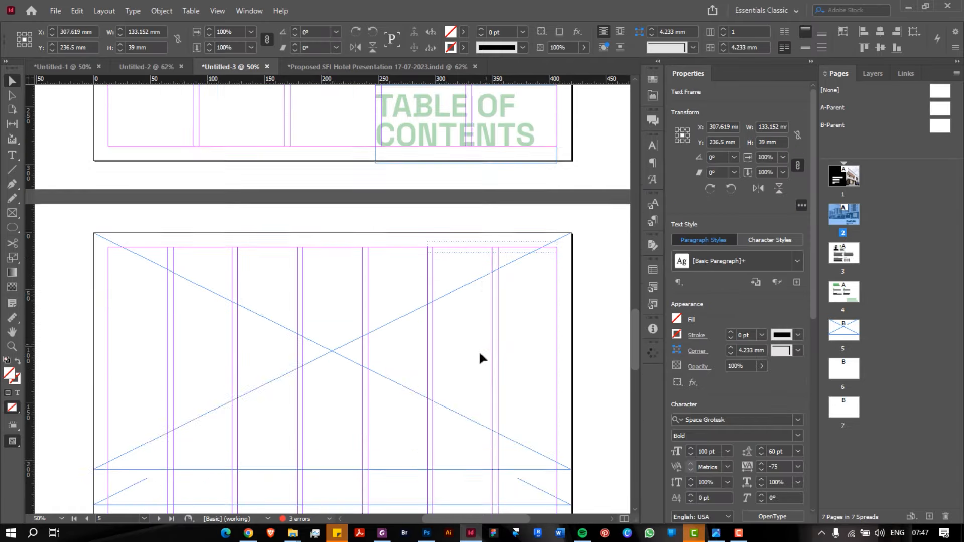
{"action": "scroll", "coordinate": [481, 359], "scroll_direction": "down", "scroll_amount": 1}
Paste the Portfolio heading onto page 5 below the image frame and select its text
{"action": "left_click", "coordinate": [273, 346]}
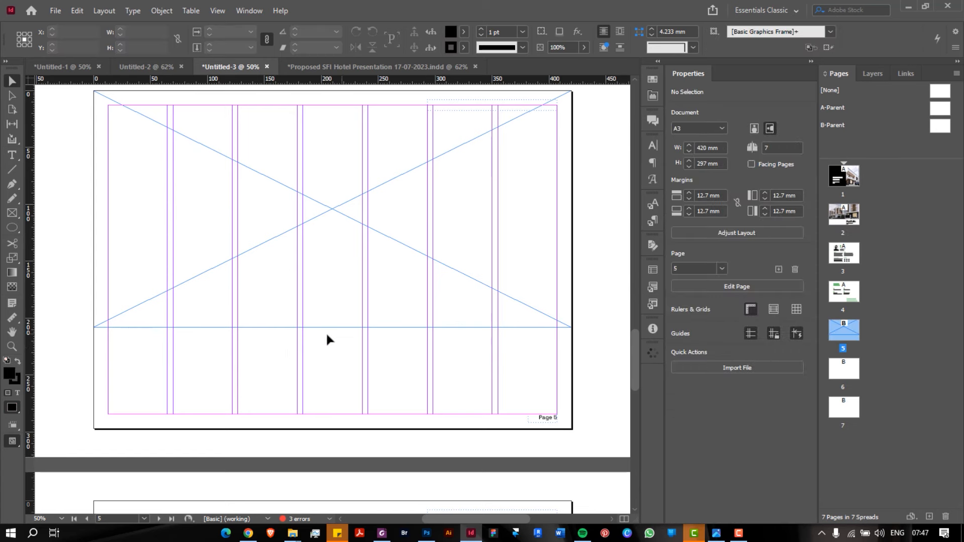
{"action": "key", "text": "ctrl+v"}
{"action": "left_click_drag", "start_coordinate": [341, 274], "coordinate": [317, 376]}
{"action": "double_click", "coordinate": [302, 375]}
{"action": "key", "text": "ctrl+a"}
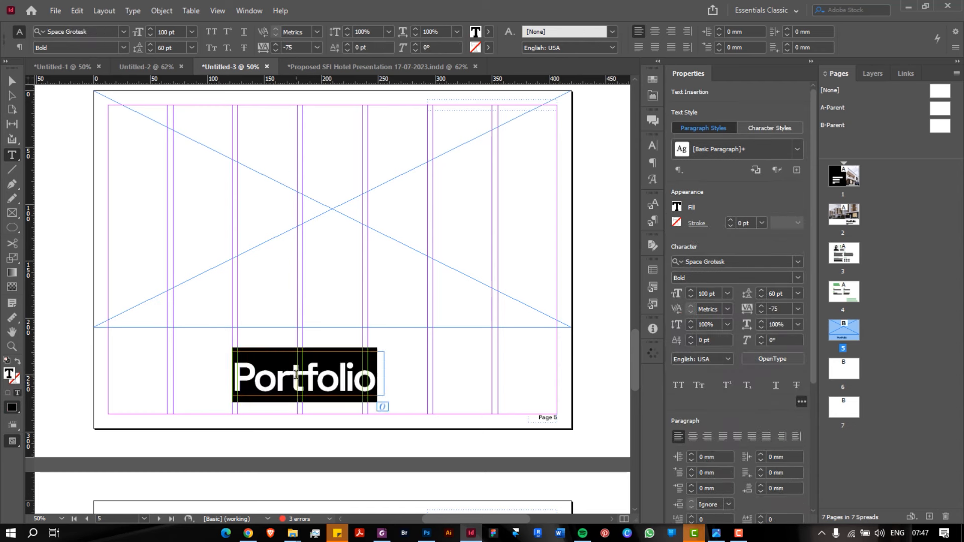
{"action": "key", "text": "Escape"}
{"action": "double_click", "coordinate": [336, 376]}
{"action": "key", "text": "ctrl+a"}
Replace the heading text with 'Hotel Development', widening the frame to fit
{"action": "type", "text": "Hote"}
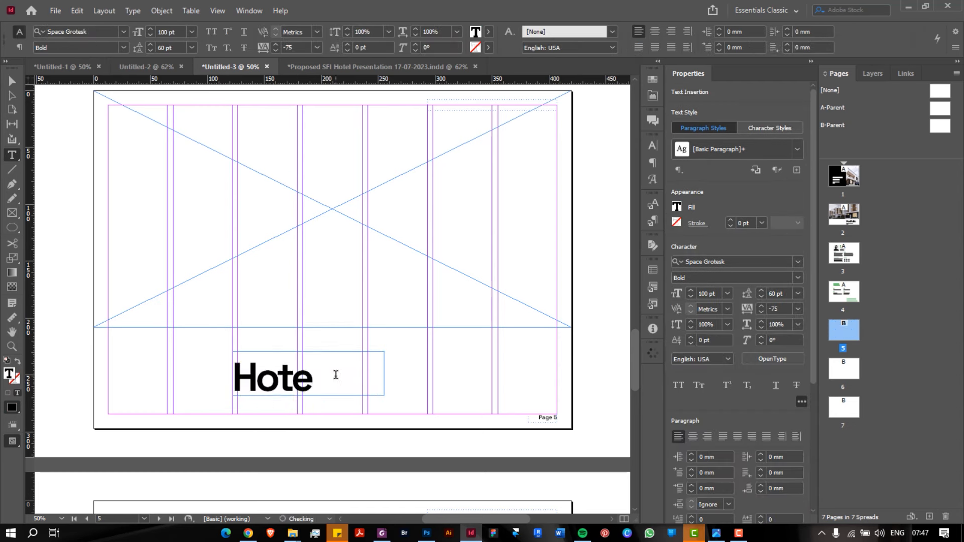
{"action": "key", "text": "BackSpace"}
{"action": "type", "text": "l De"}
{"action": "key", "text": "BackSpace"}
{"action": "key", "text": "BackSpace"}
{"action": "type", "text": "D"}
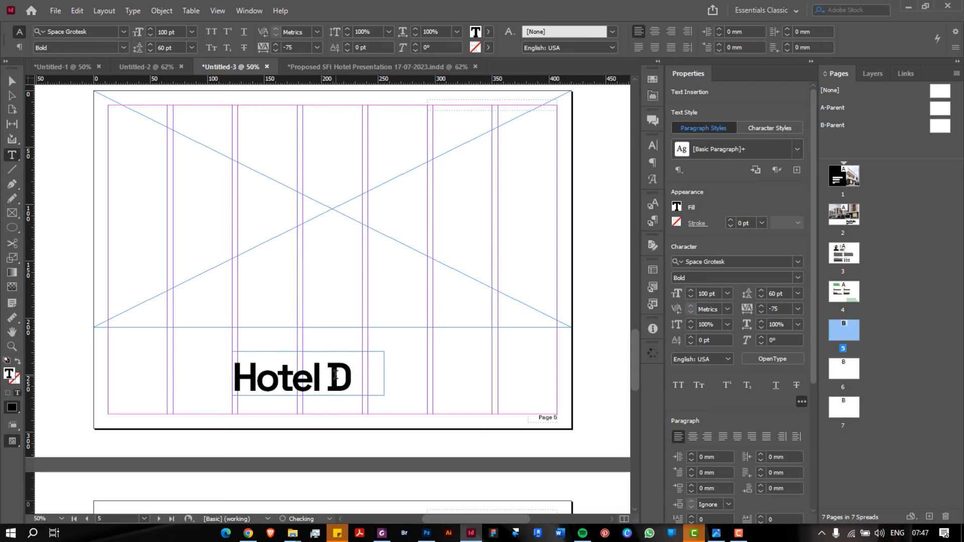
{"action": "key", "text": "Escape"}
{"action": "left_click_drag", "start_coordinate": [384, 373], "coordinate": [565, 377]}
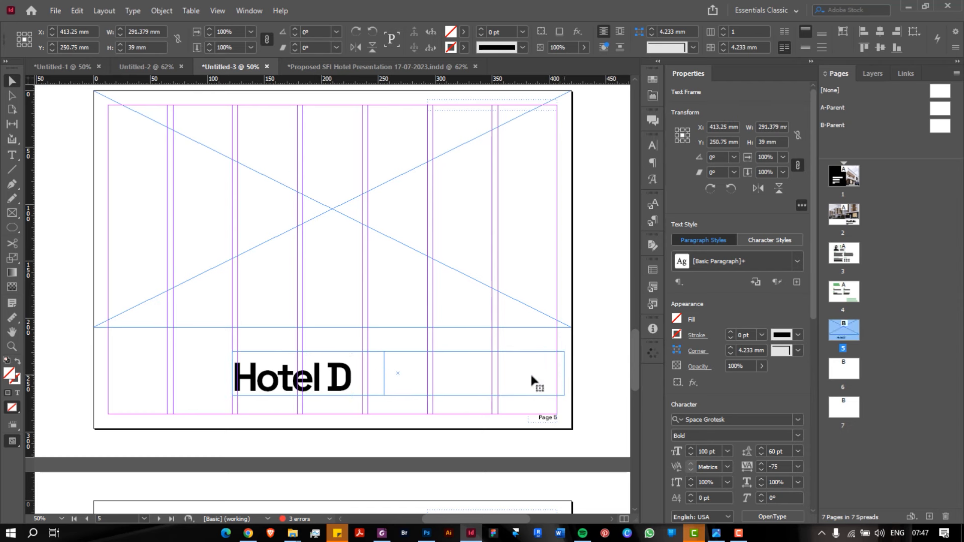
{"action": "double_click", "coordinate": [354, 377]}
{"action": "type", "text": "eve"}
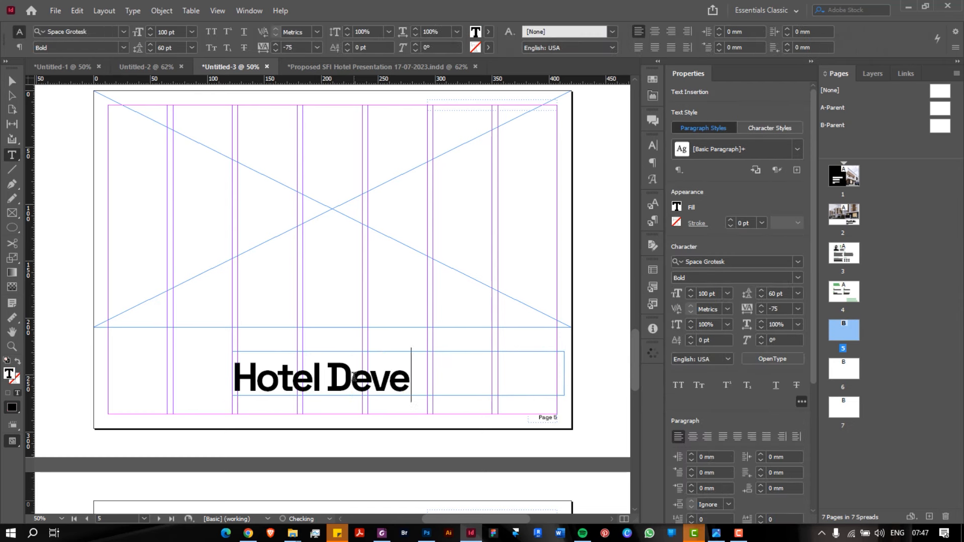
{"action": "type", "text": "lopment"}
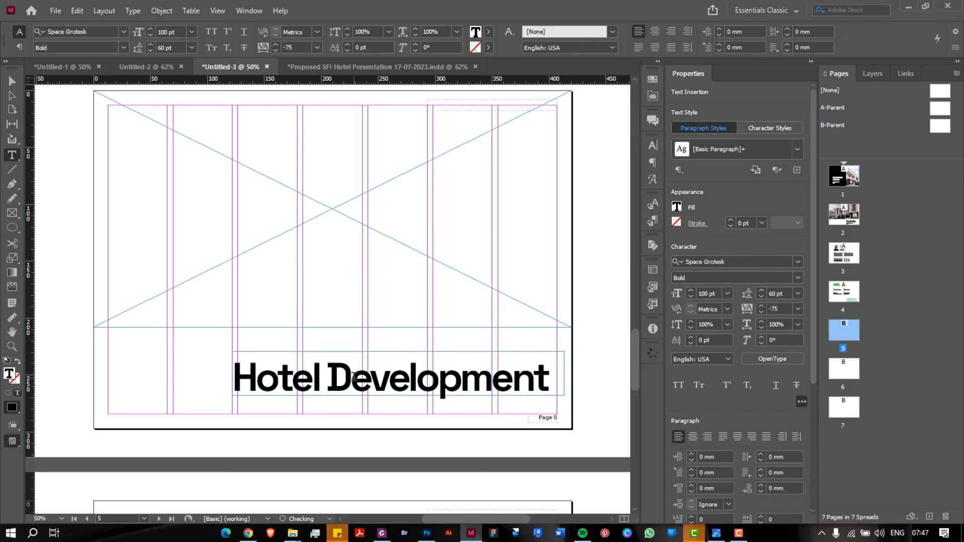
{"action": "key", "text": "Escape"}
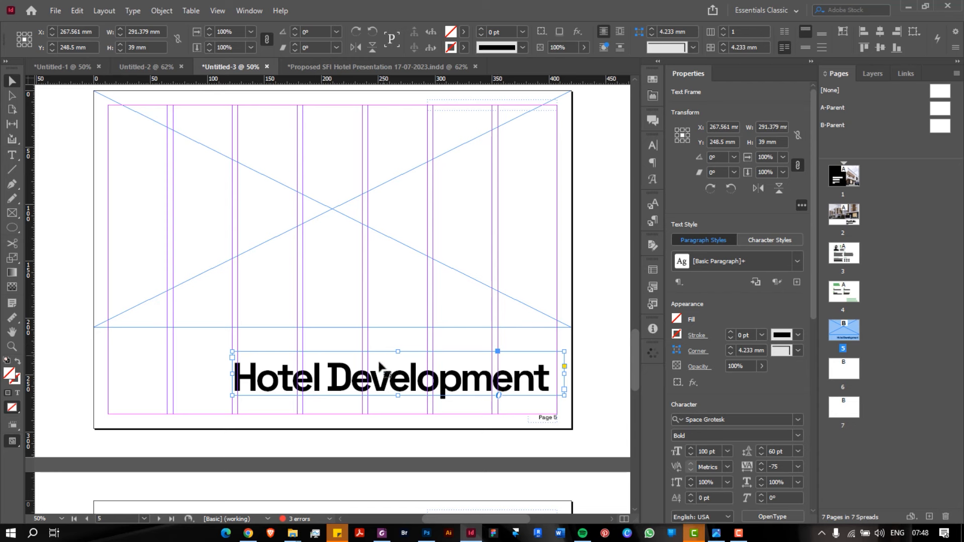
Move the heading to page 5's left margin, try 36 and 60 pt, then revert to 100 pt
{"action": "left_click_drag", "start_coordinate": [383, 389], "coordinate": [232, 372]}
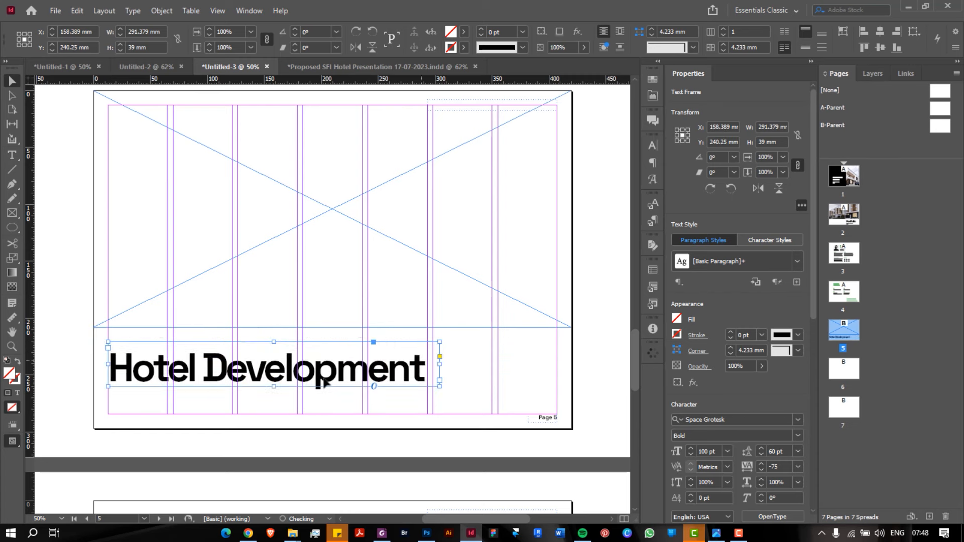
{"action": "left_click", "coordinate": [727, 451]}
{"action": "left_click", "coordinate": [728, 451]}
{"action": "left_click", "coordinate": [727, 451]}
{"action": "left_click", "coordinate": [722, 399]}
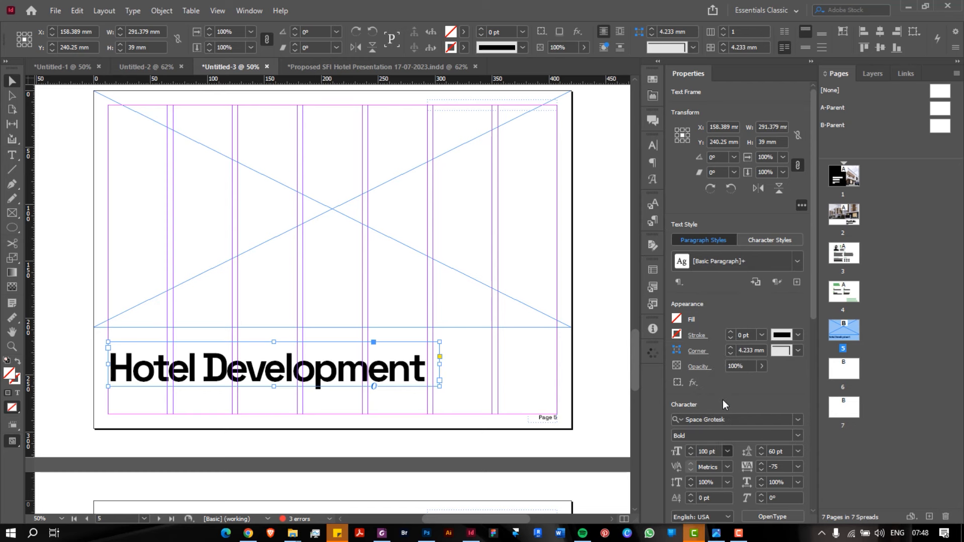
{"action": "left_click", "coordinate": [727, 451]}
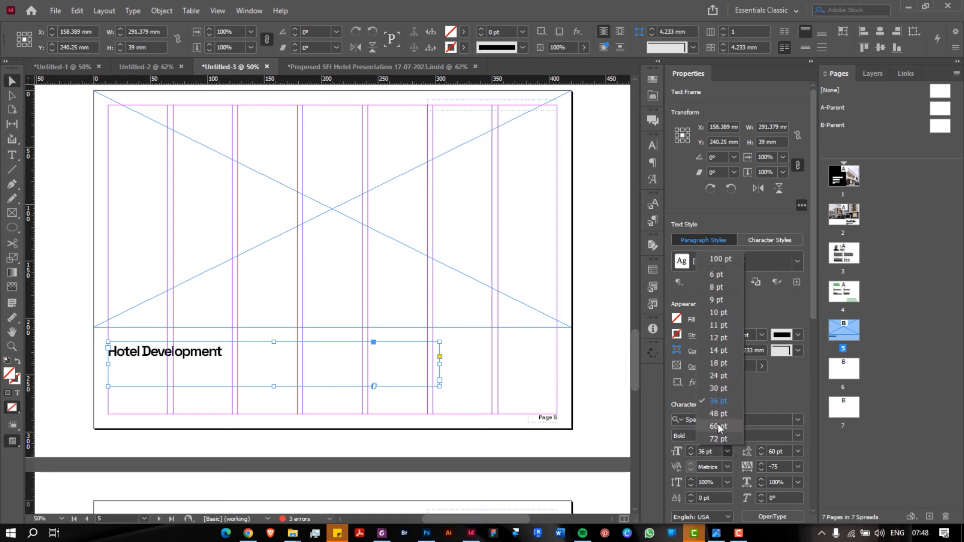
{"action": "left_click", "coordinate": [718, 424]}
{"action": "left_click", "coordinate": [490, 367]}
{"action": "key", "text": "ctrl+z"}
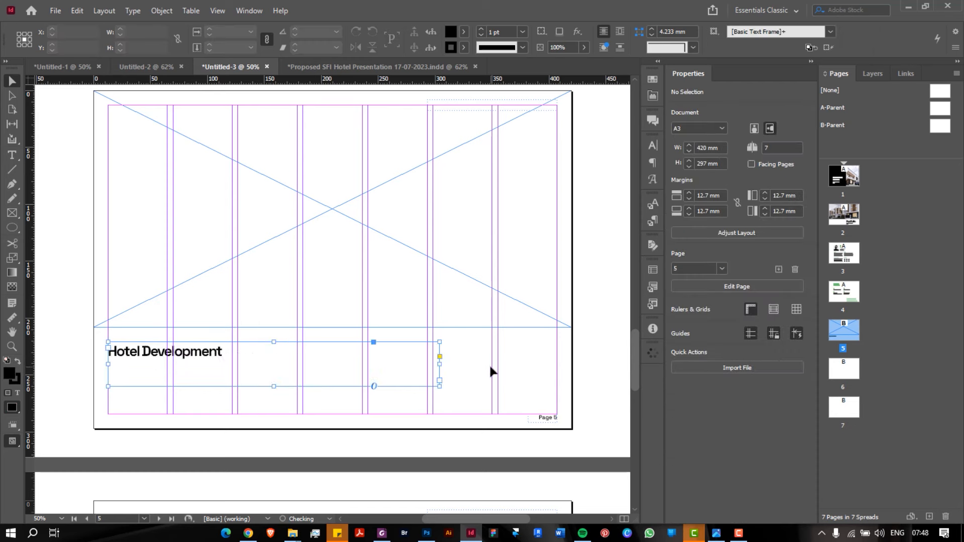
{"action": "key", "text": "ctrl+z"}
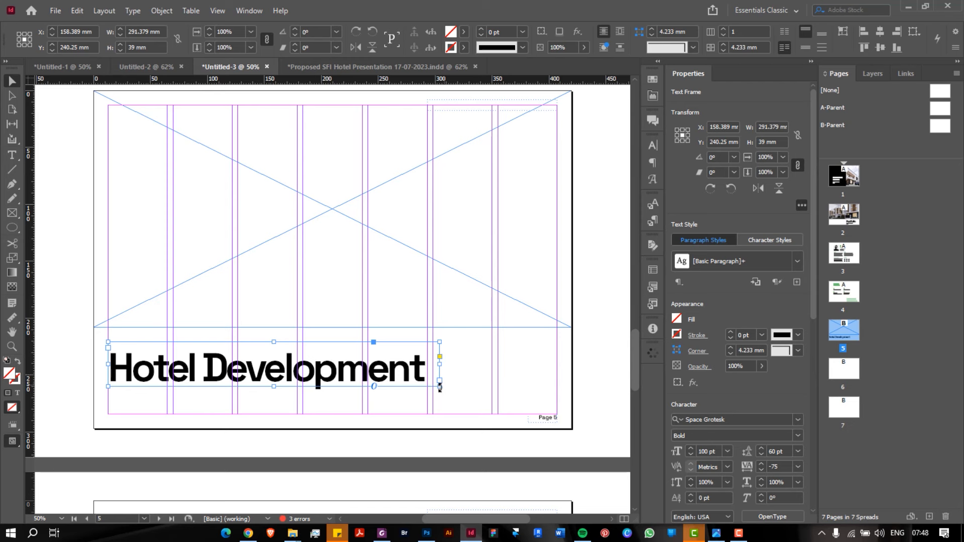
Scale the heading frame proportionally down to 75%
{"action": "left_click_drag", "start_coordinate": [440, 387], "coordinate": [417, 363]}
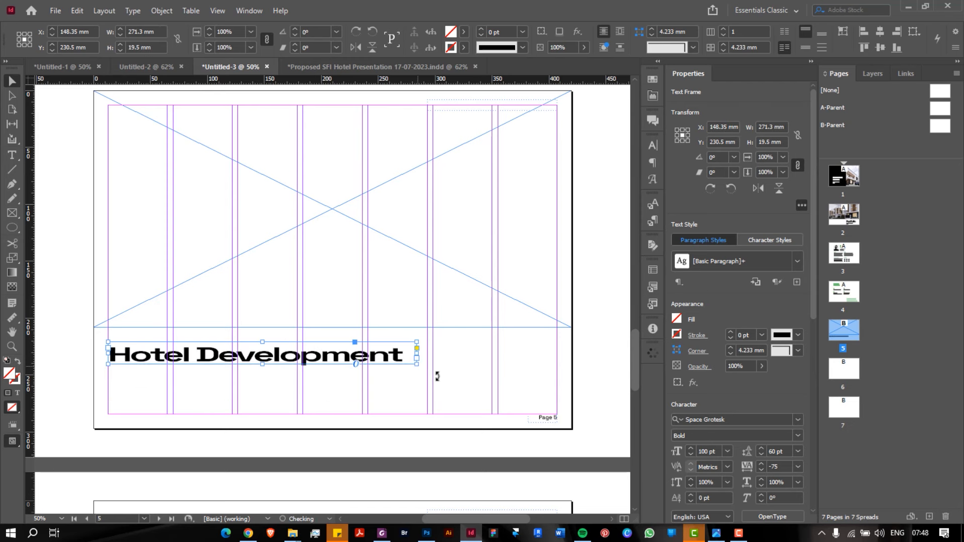
{"action": "key", "text": "ctrl+z"}
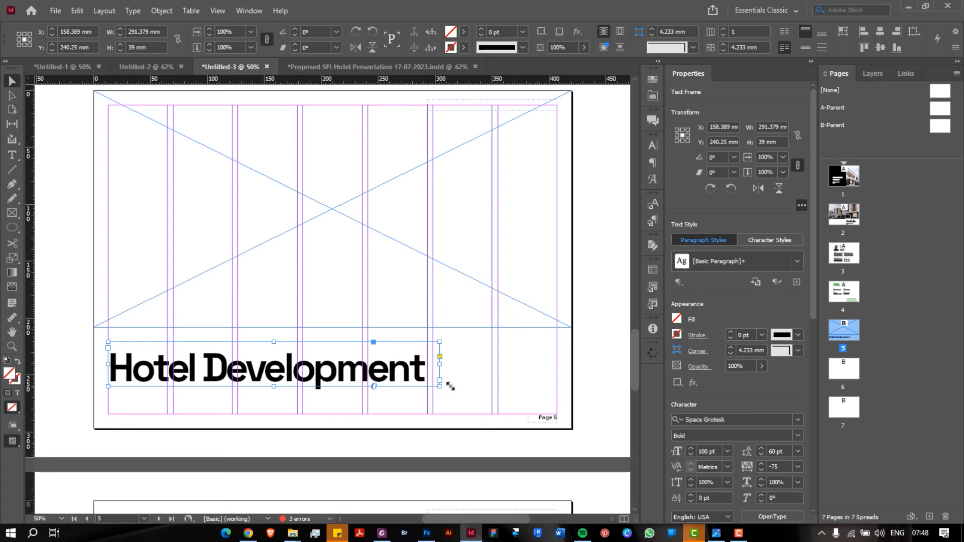
{"action": "left_click_drag", "start_coordinate": [439, 386], "coordinate": [295, 347]}
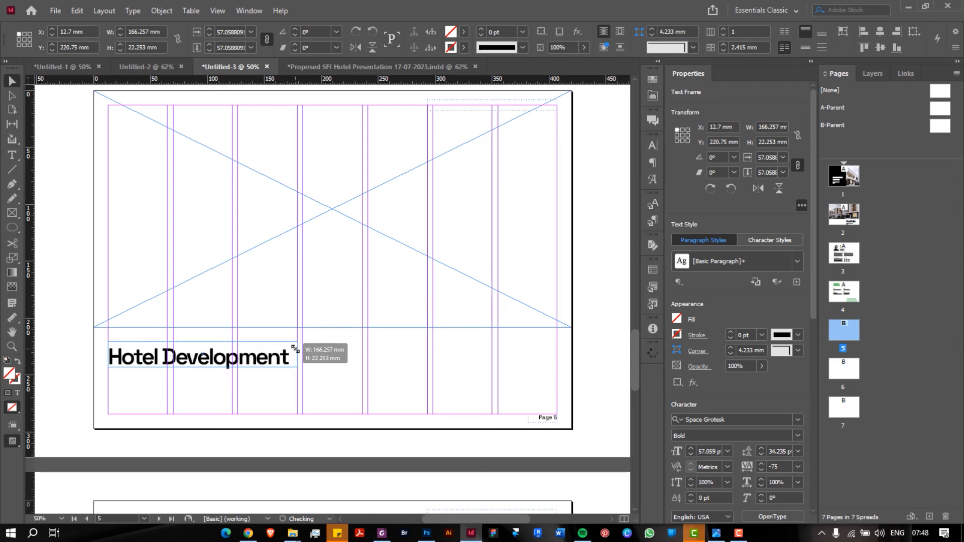
{"action": "left_click_drag", "start_coordinate": [295, 347], "coordinate": [296, 348]}
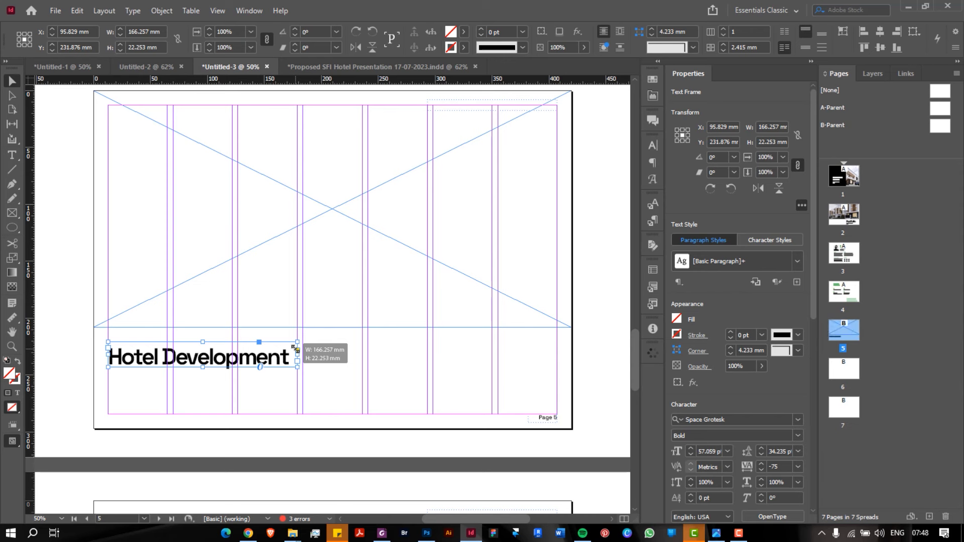
{"action": "left_click", "coordinate": [324, 367]}
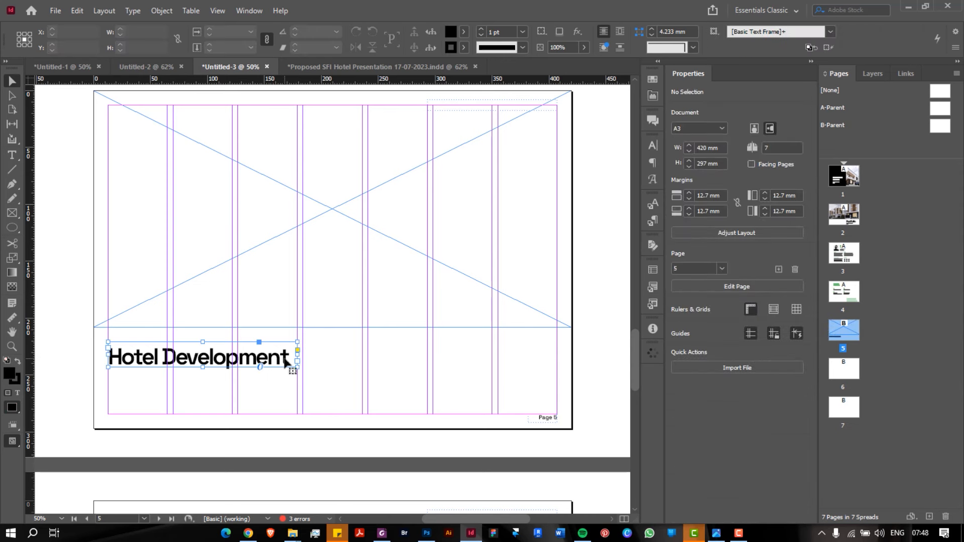
Rescale the Hotel Development heading to about 59%, spanning the first columns
{"action": "left_click", "coordinate": [285, 362]}
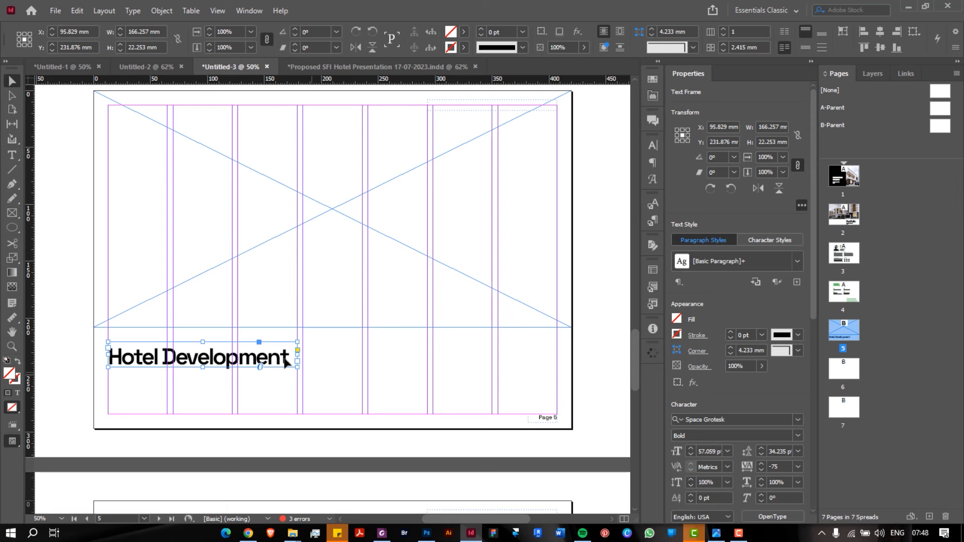
{"action": "left_click_drag", "start_coordinate": [297, 367], "coordinate": [440, 387]}
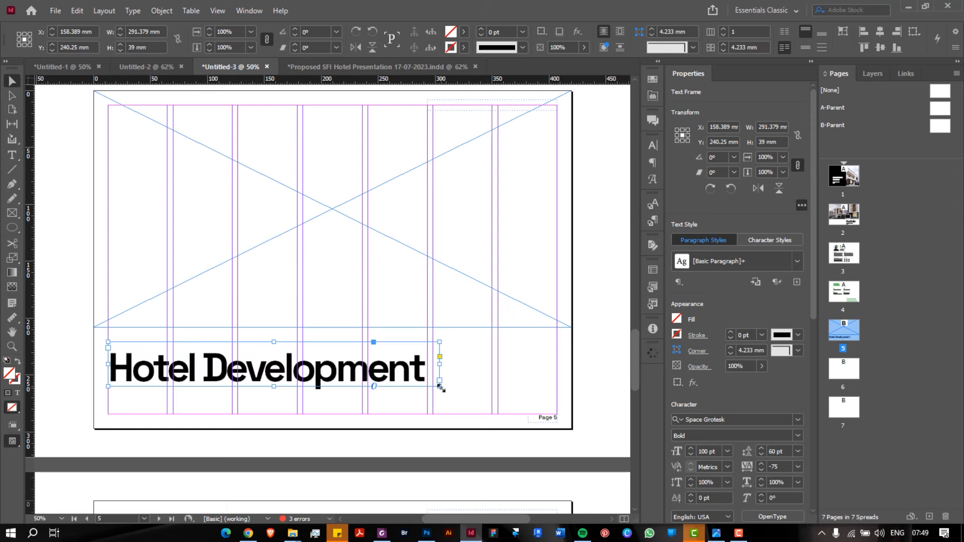
{"action": "left_click_drag", "start_coordinate": [440, 387], "coordinate": [411, 398]}
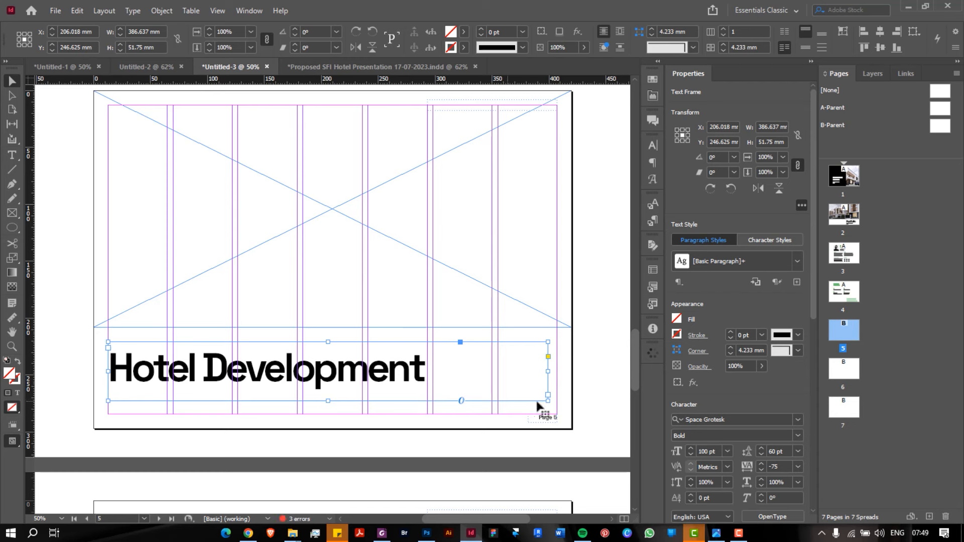
{"action": "left_click_drag", "start_coordinate": [549, 402], "coordinate": [418, 383]}
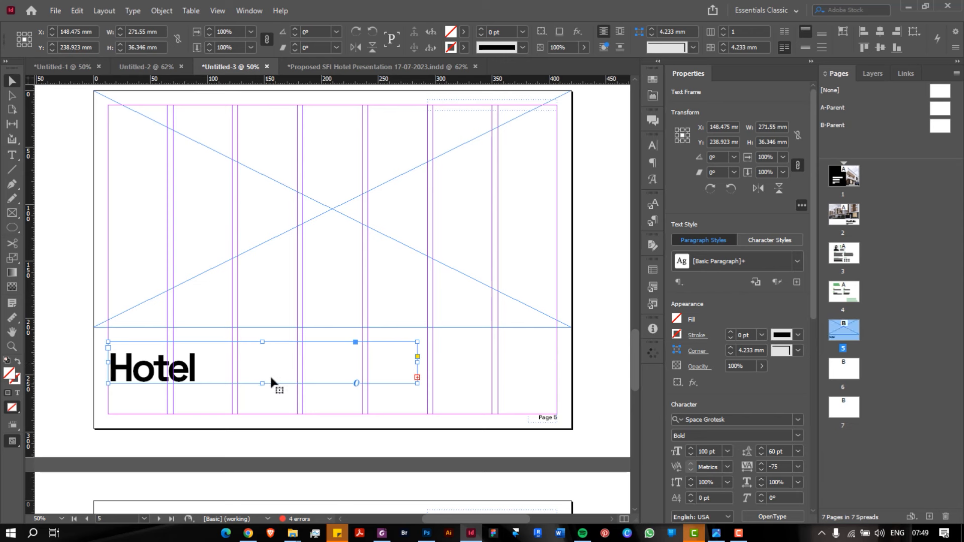
{"action": "key", "text": "ctrl+z"}
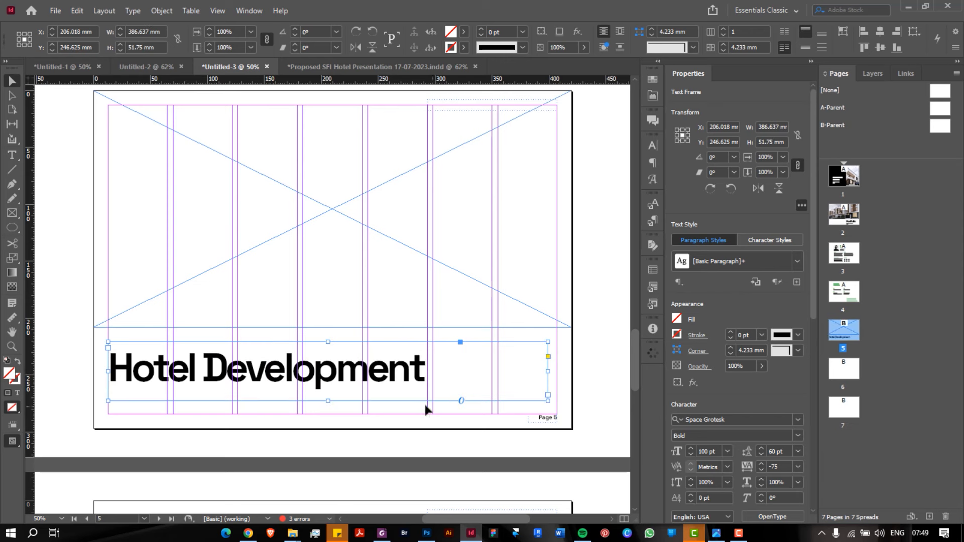
{"action": "key", "text": "ctrl+z"}
{"action": "key", "text": "ctrl+z"}
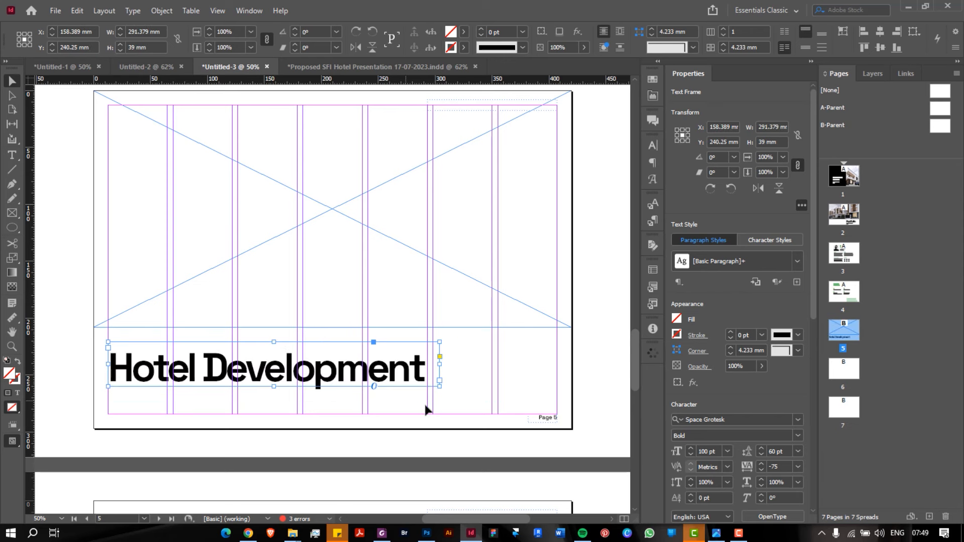
{"action": "left_click_drag", "start_coordinate": [440, 387], "coordinate": [409, 400]}
{"action": "key", "text": "ctrl+z"}
{"action": "key", "text": "ctrl+z"}
{"action": "key", "text": "ctrl+z"}
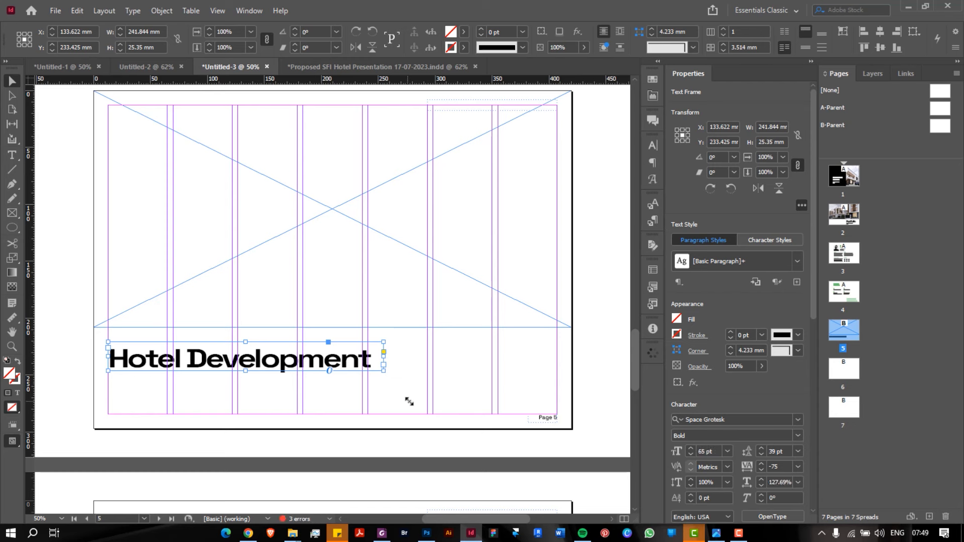
{"action": "left_click_drag", "start_coordinate": [440, 386], "coordinate": [297, 368]}
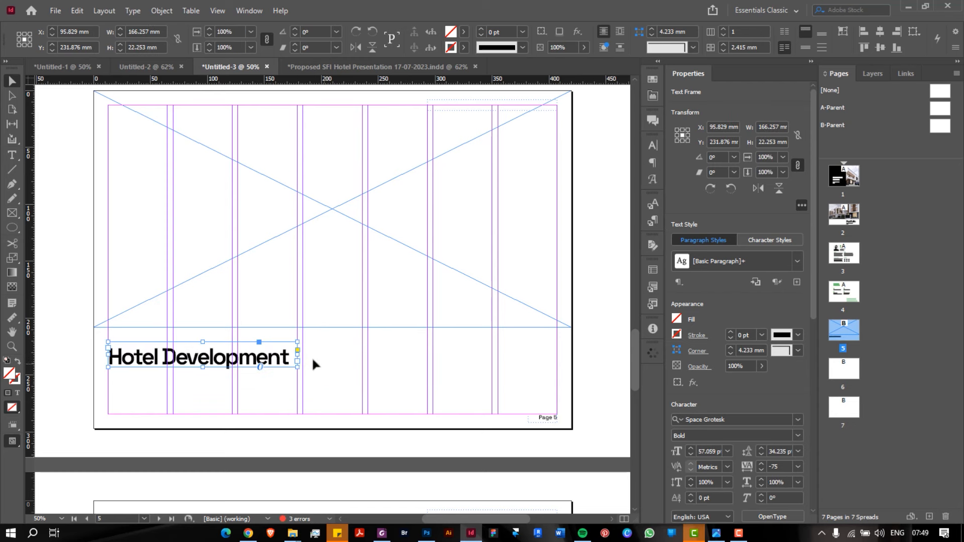
{"action": "left_click", "coordinate": [324, 360]}
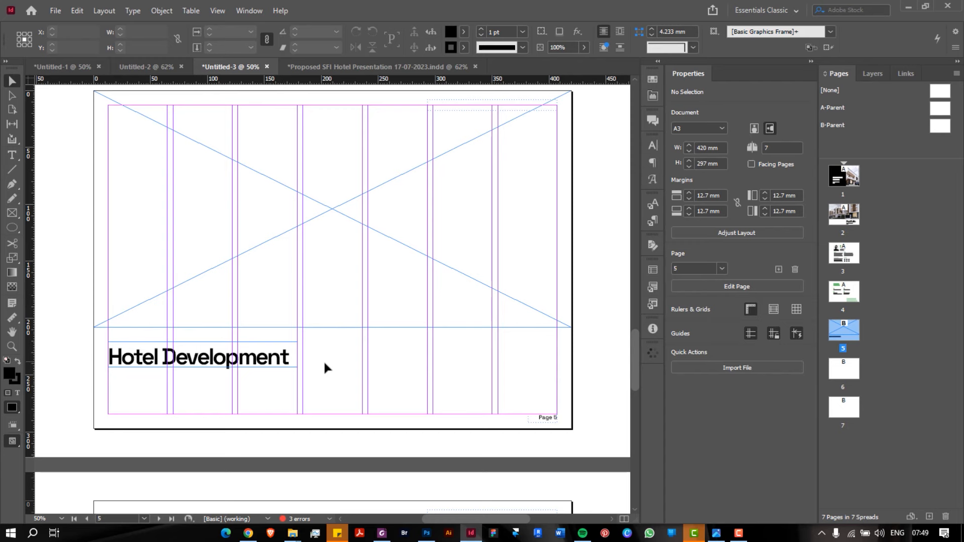
Paste the Skills body-text frame onto page 5's lower right, sized 166 × 45.5 mm
{"action": "scroll", "coordinate": [405, 369], "scroll_direction": "up", "scroll_amount": 15}
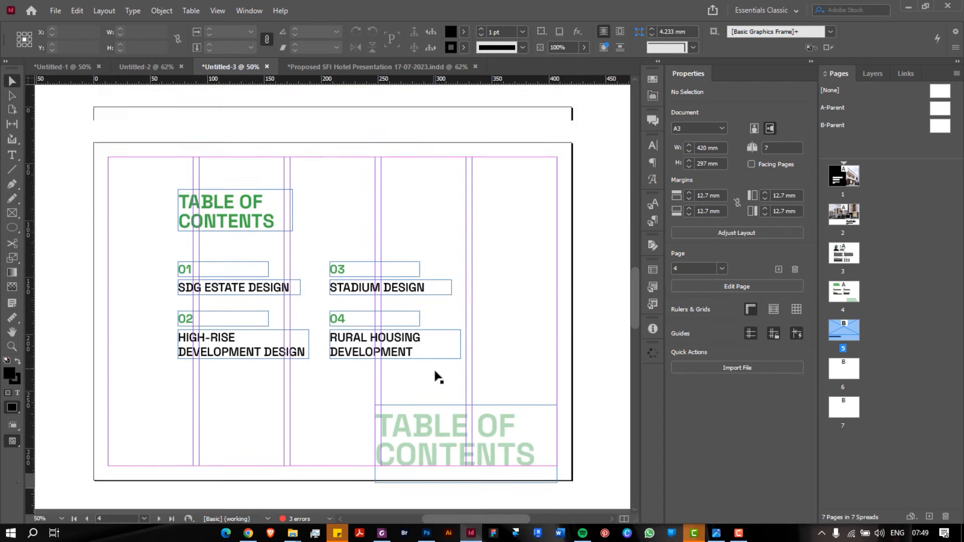
{"action": "left_click", "coordinate": [353, 272]}
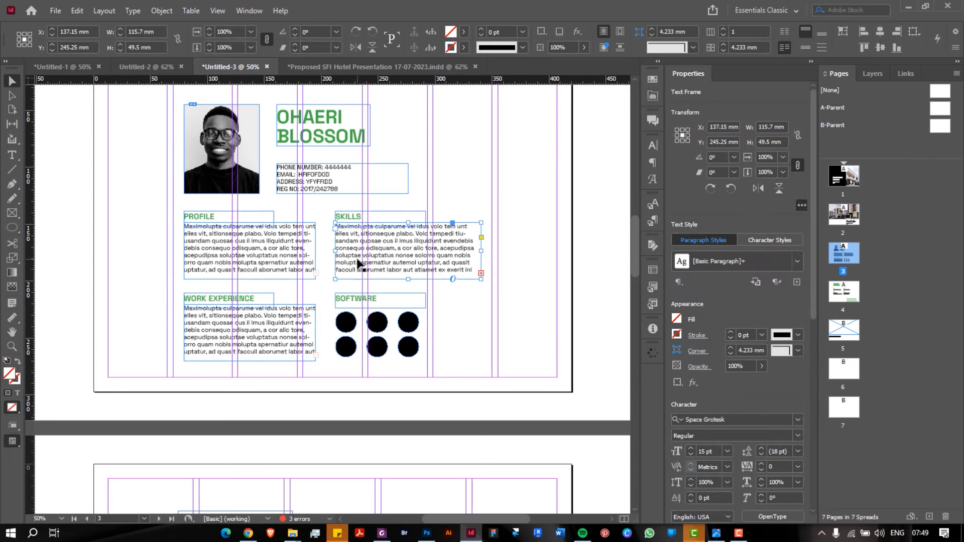
{"action": "scroll", "coordinate": [357, 264], "scroll_direction": "down", "scroll_amount": 15}
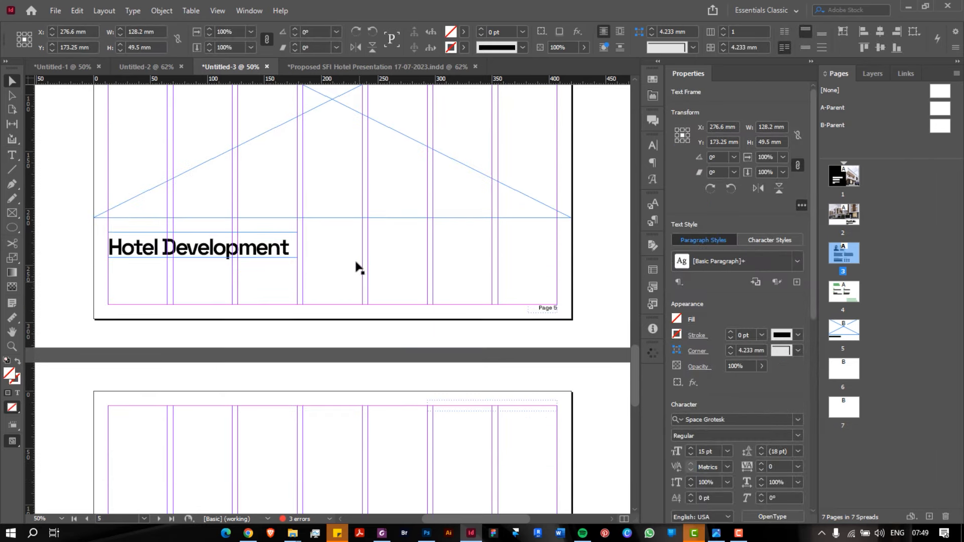
{"action": "key", "text": "ctrl+v"}
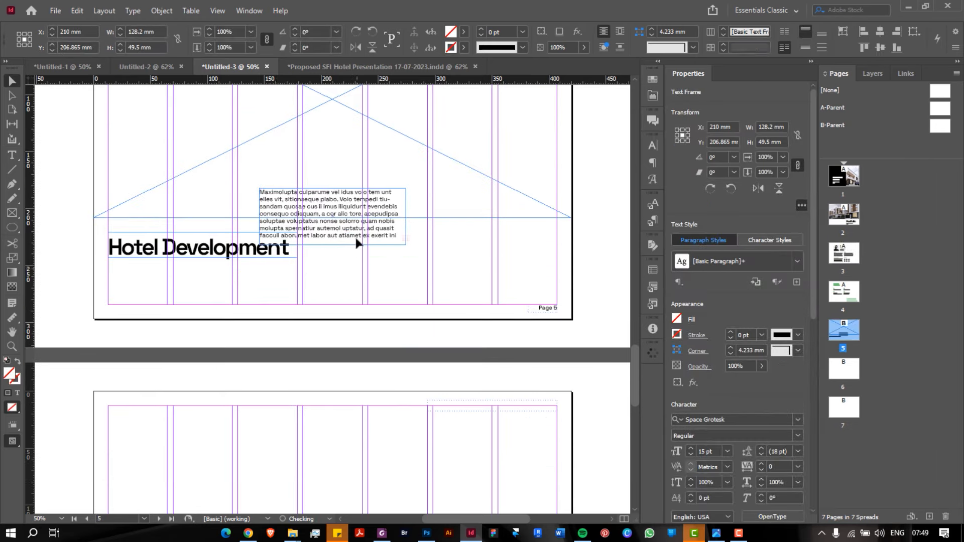
{"action": "left_click_drag", "start_coordinate": [342, 229], "coordinate": [449, 275]}
{"action": "left_click_drag", "start_coordinate": [514, 265], "coordinate": [559, 261]}
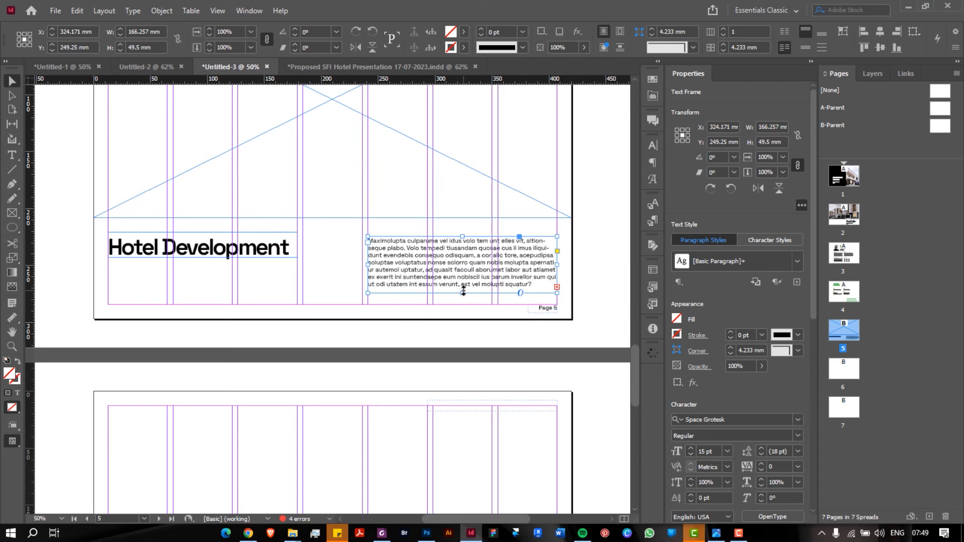
{"action": "left_click_drag", "start_coordinate": [462, 292], "coordinate": [461, 289]}
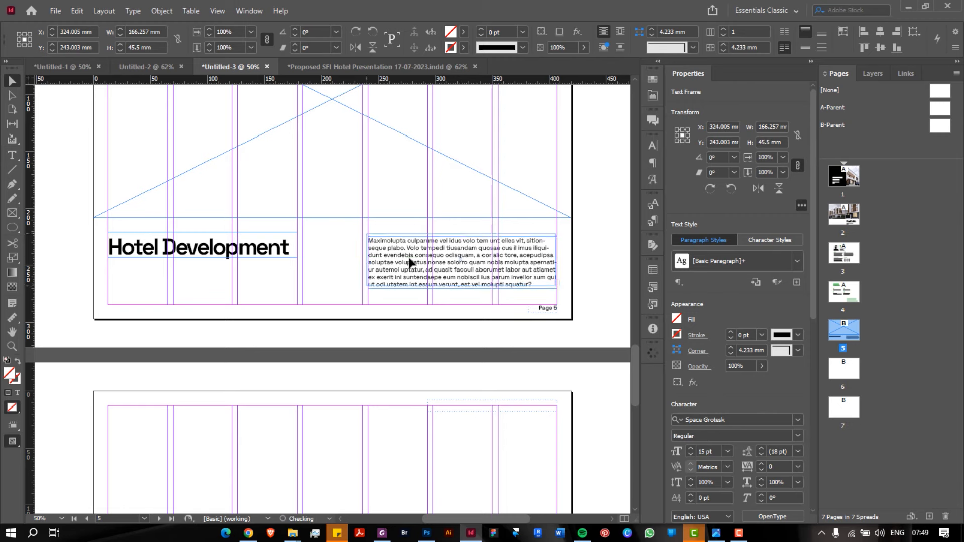
Duplicate the body-text frame under the heading, delete its text, and shorten it
{"action": "left_click_drag", "start_coordinate": [409, 265], "coordinate": [149, 293]}
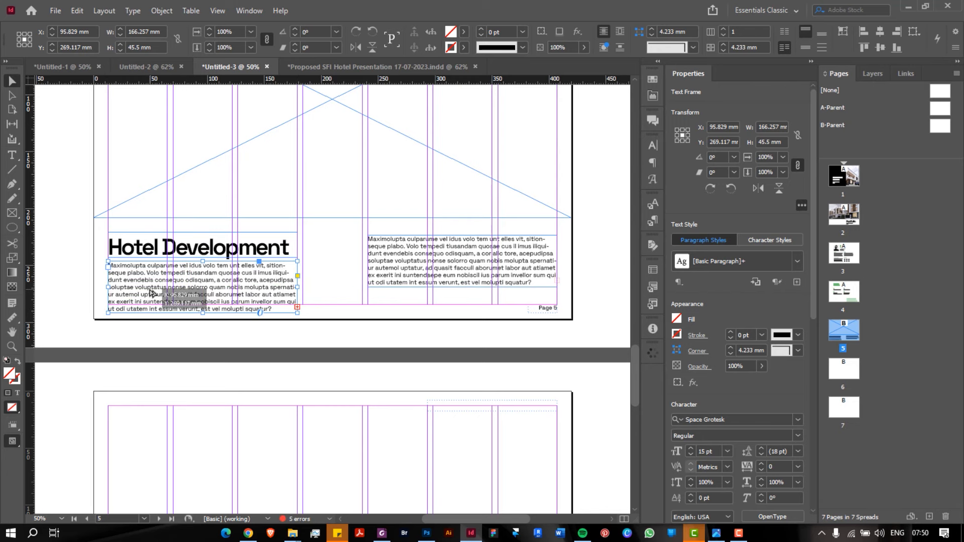
{"action": "double_click", "coordinate": [231, 306]}
{"action": "key", "text": "ctrl+a"}
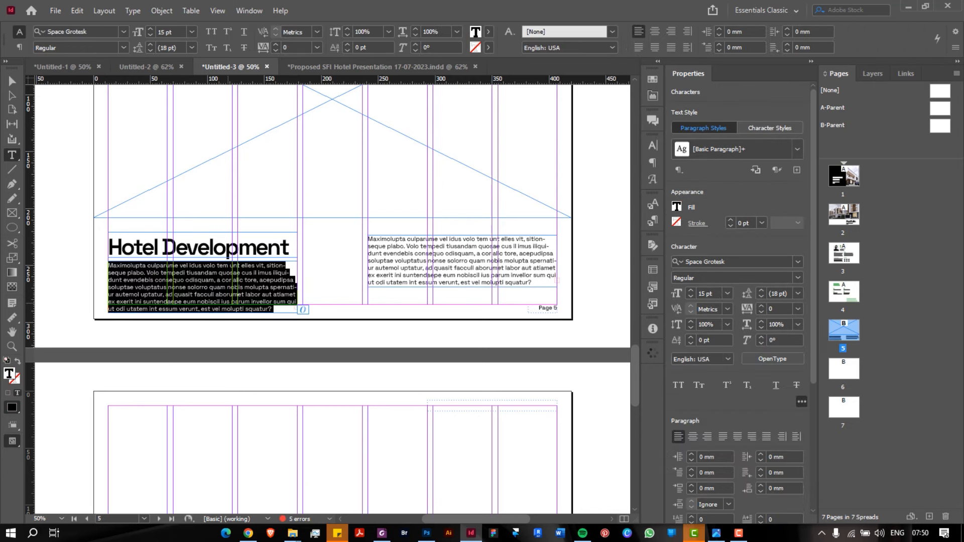
{"action": "key", "text": "Delete"}
{"action": "key", "text": "Escape"}
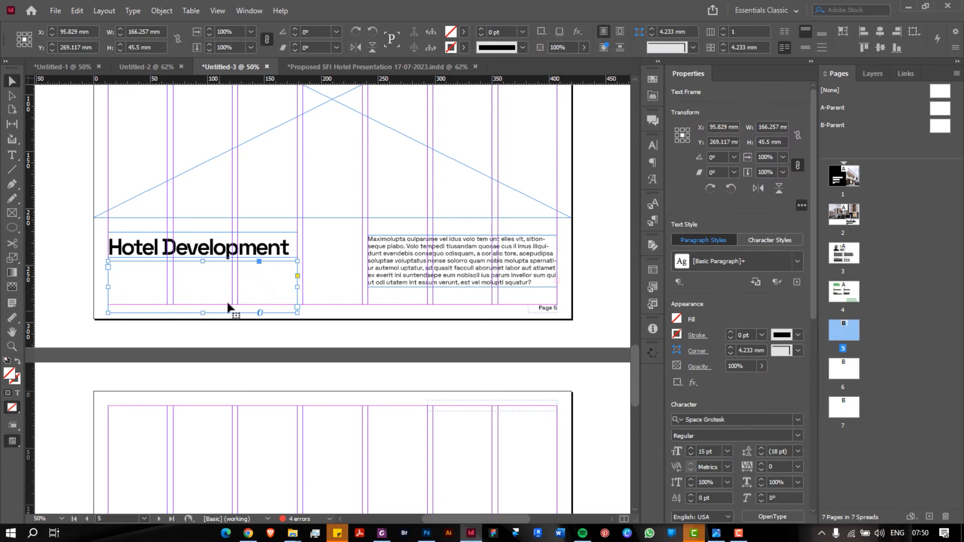
{"action": "left_click_drag", "start_coordinate": [208, 311], "coordinate": [201, 297]}
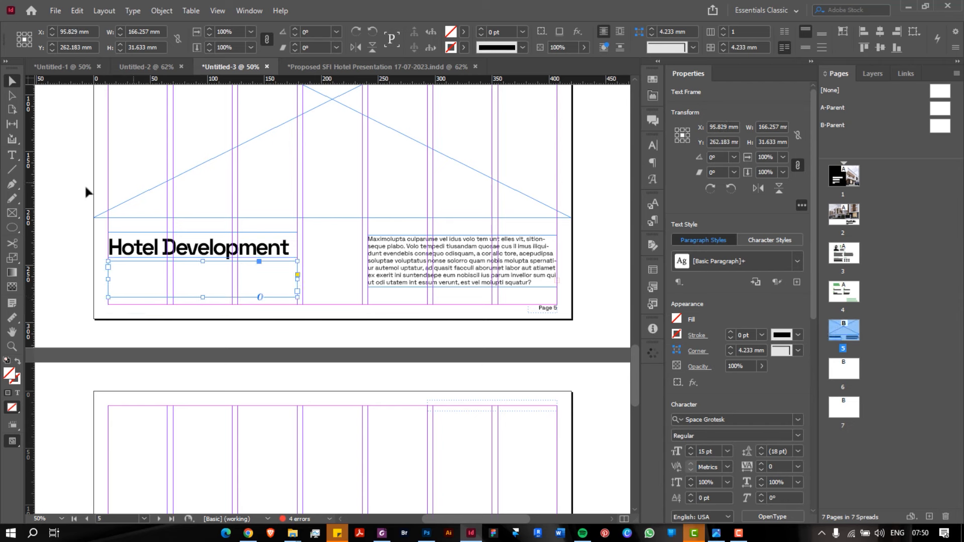
Undo an extra body-text copy, select the empty frame, and bring up the notebook sketch
{"action": "left_click", "coordinate": [390, 271]}
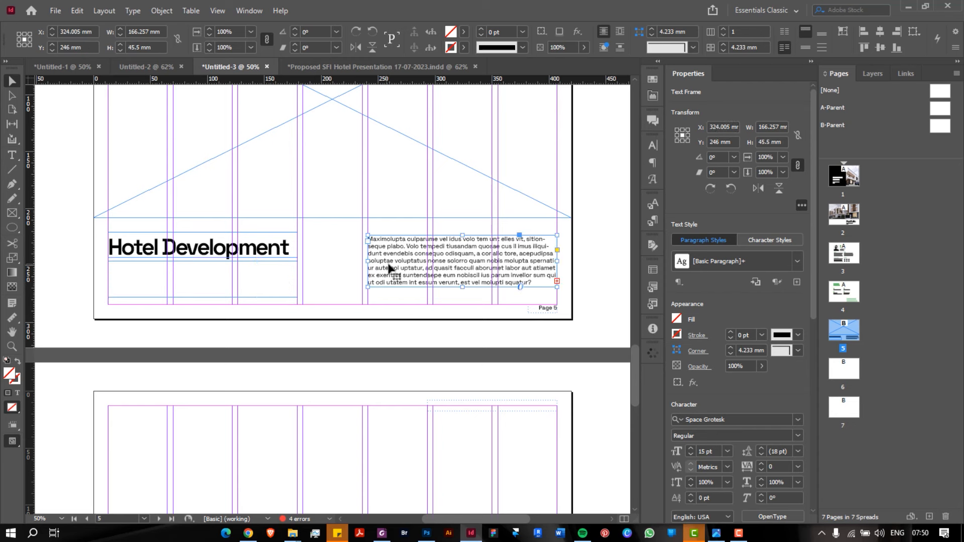
{"action": "left_click_drag", "start_coordinate": [388, 264], "coordinate": [338, 187]}
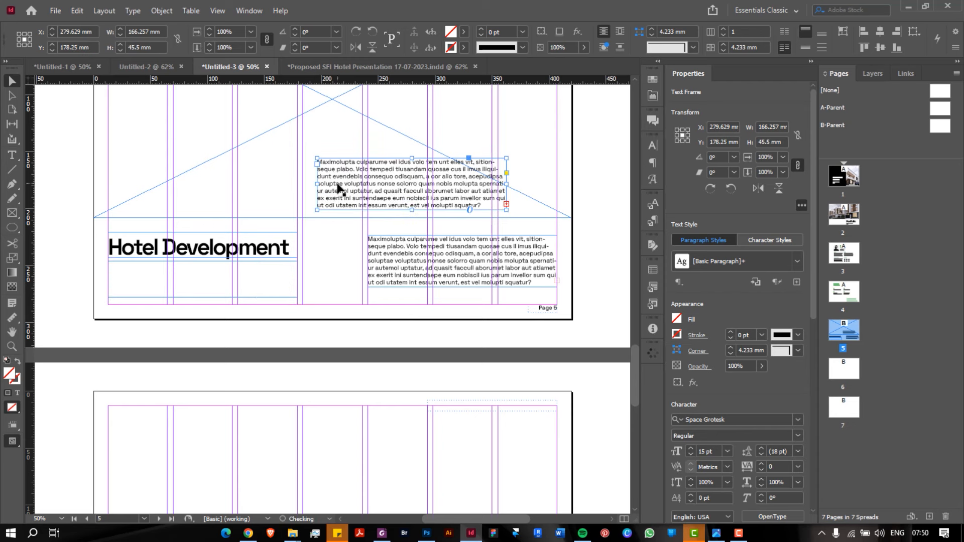
{"action": "key", "text": "ctrl+z"}
{"action": "left_click", "coordinate": [273, 277]}
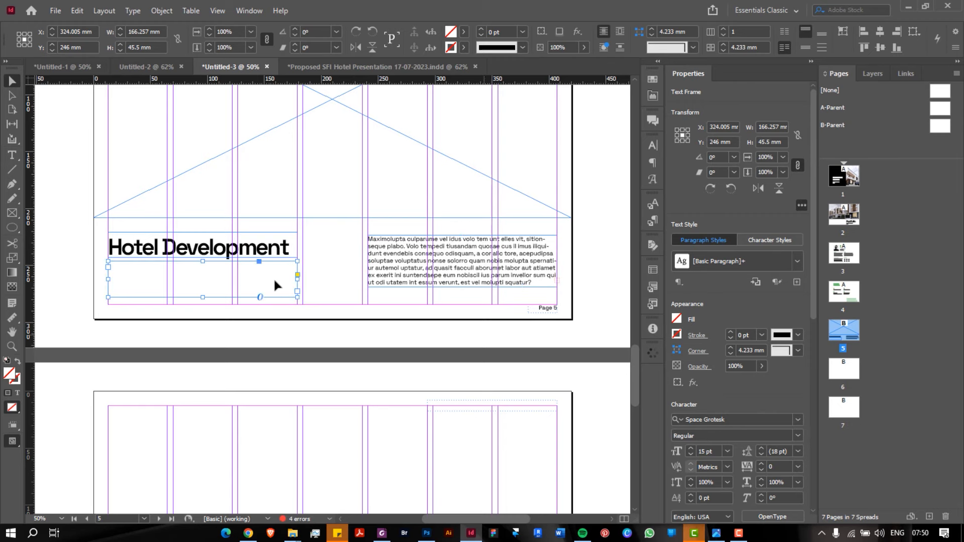
{"action": "left_click", "coordinate": [714, 534]}
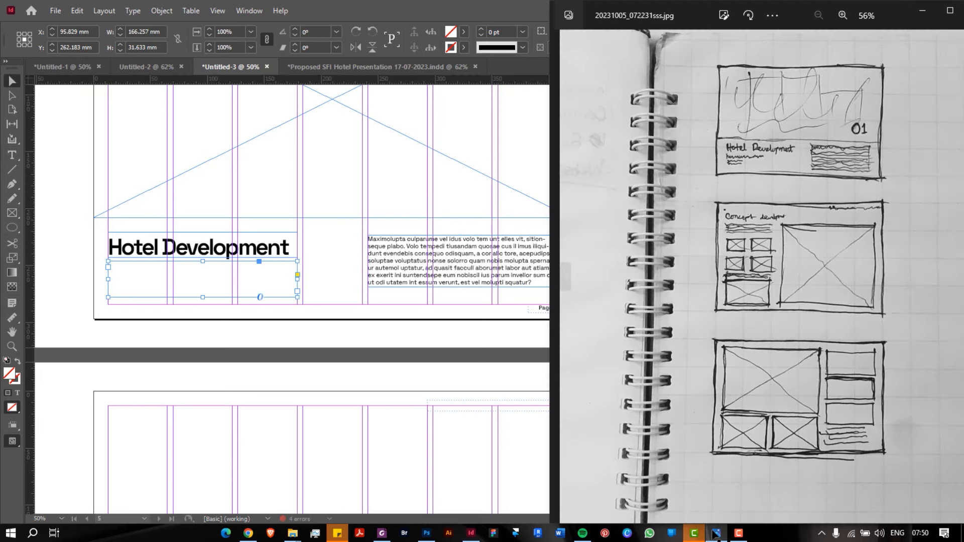
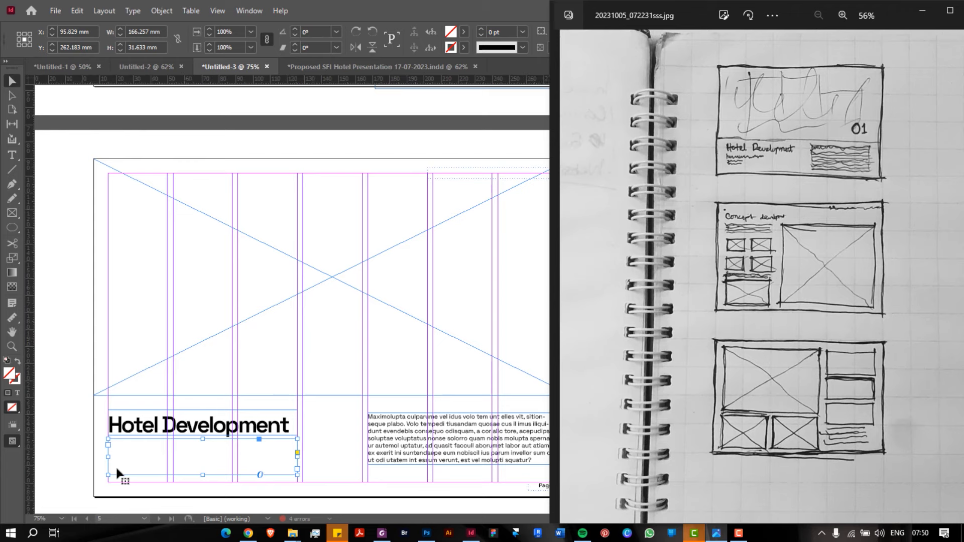
Start editing the empty frame under the heading with 16 pt Bold text
{"action": "scroll", "coordinate": [116, 466], "scroll_direction": "up", "scroll_amount": 1}
{"action": "scroll", "coordinate": [115, 466], "scroll_direction": "up", "scroll_amount": 1}
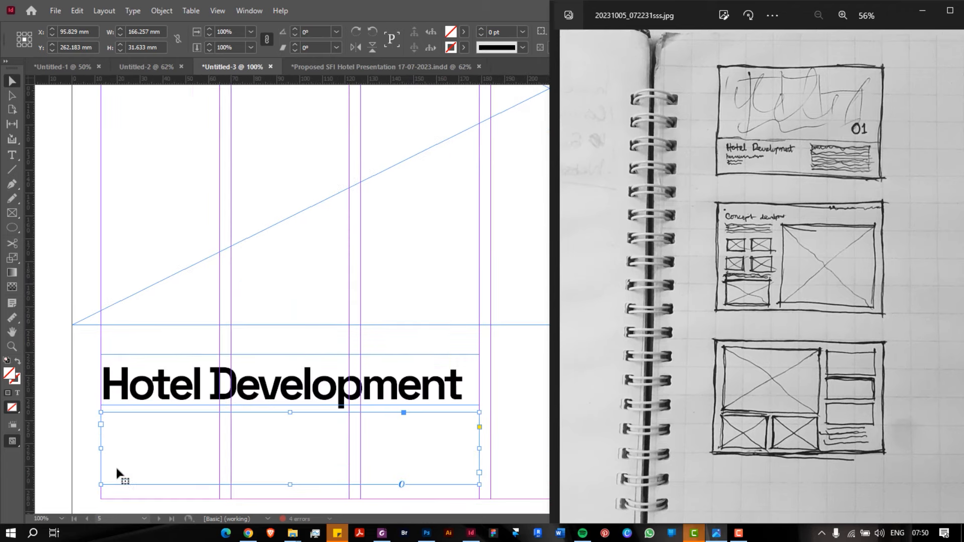
{"action": "double_click", "coordinate": [125, 416]}
{"action": "left_click", "coordinate": [126, 418]}
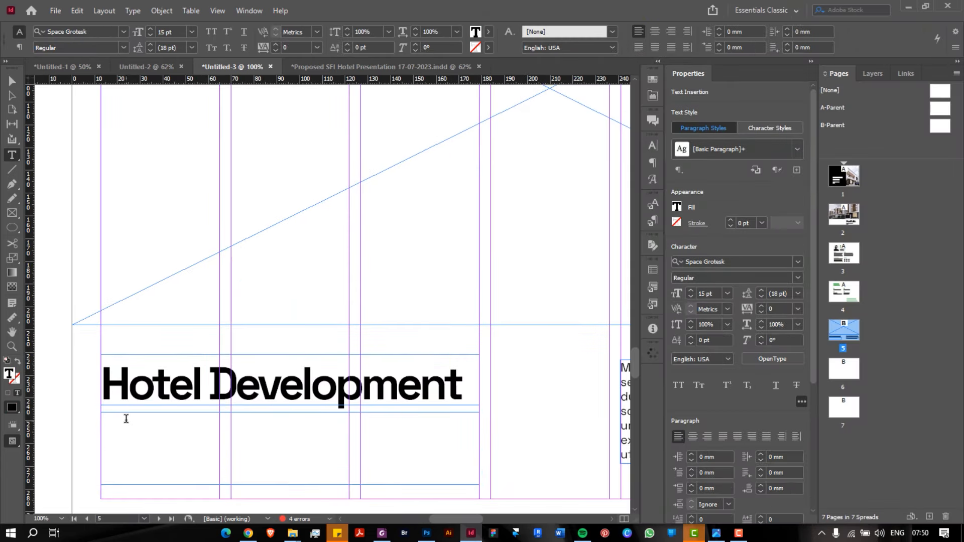
{"action": "left_click", "coordinate": [691, 292]}
{"action": "left_click", "coordinate": [799, 277]}
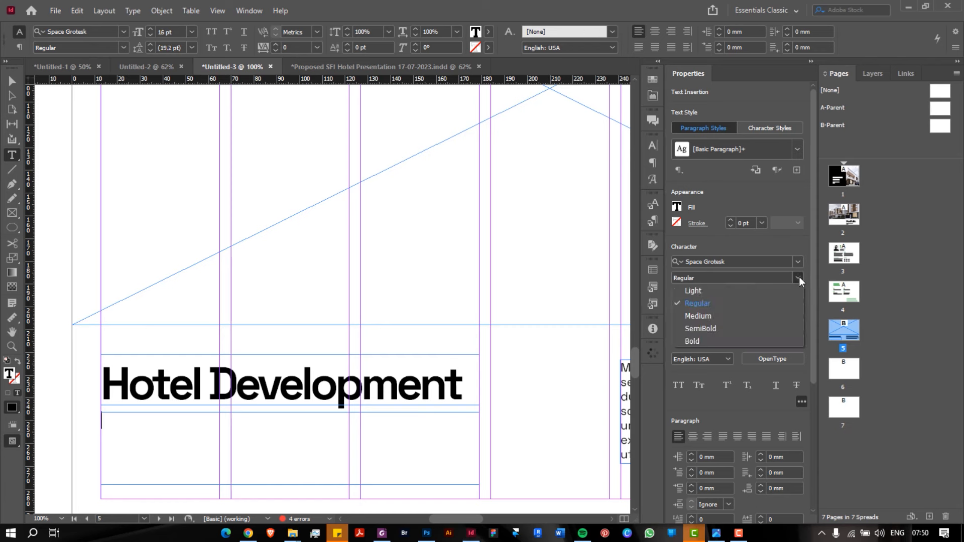
{"action": "left_click", "coordinate": [735, 339]}
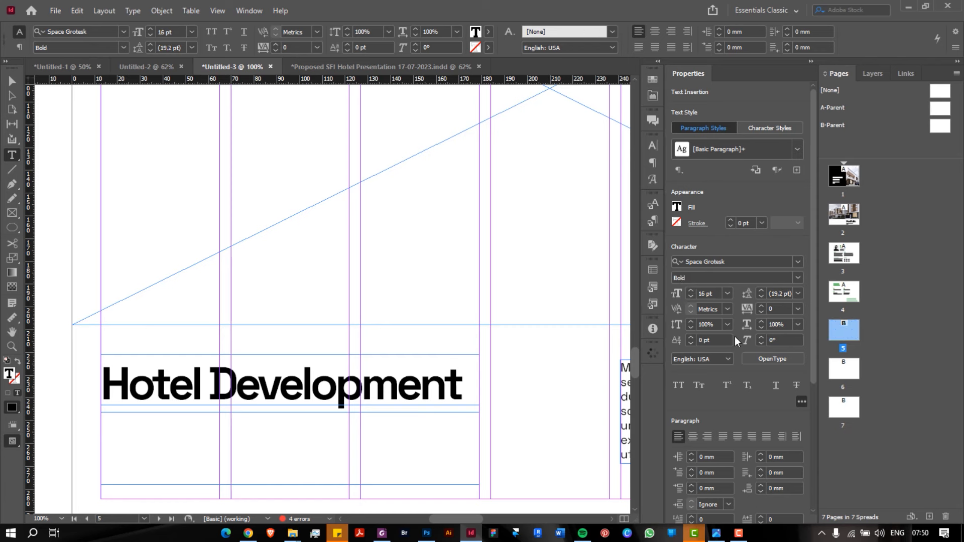
Type the labels Project Type:, Location: and Year: on separate lines
{"action": "type", "text": "Year:"}
{"action": "key", "text": "Return"}
{"action": "type", "text": "Locatioj"}
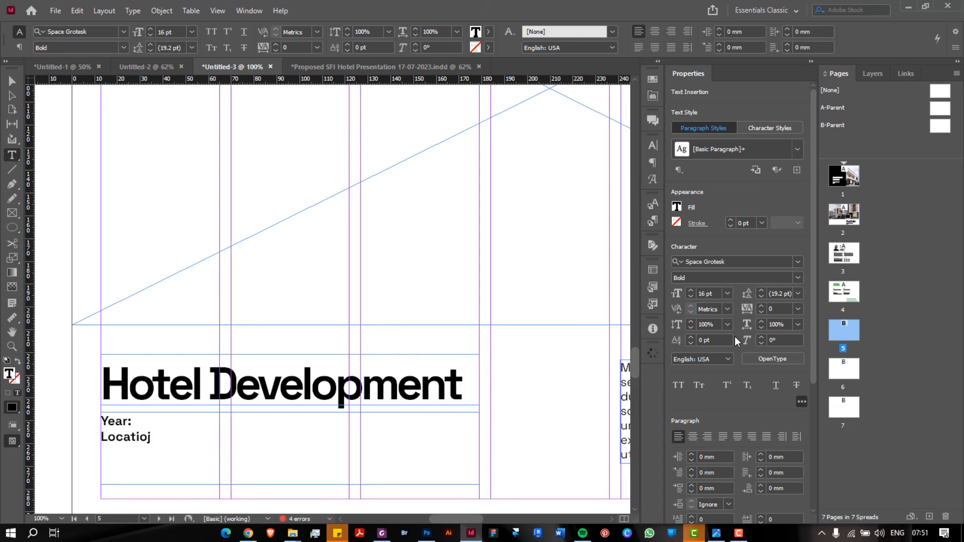
{"action": "key", "text": "BackSpace"}
{"action": "key", "text": "BackSpace"}
{"action": "key", "text": "BackSpace"}
{"action": "key", "text": "BackSpace"}
{"action": "key", "text": "BackSpace"}
{"action": "key", "text": "BackSpace"}
{"action": "key", "text": "BackSpace"}
{"action": "key", "text": "BackSpace"}
{"action": "key", "text": "BackSpace"}
{"action": "key", "text": "BackSpace"}
{"action": "key", "text": "BackSpace"}
{"action": "key", "text": "BackSpace"}
{"action": "key", "text": "BackSpace"}
{"action": "key", "text": "BackSpace"}
{"action": "key", "text": "BackSpace"}
{"action": "type", "text": "P"}
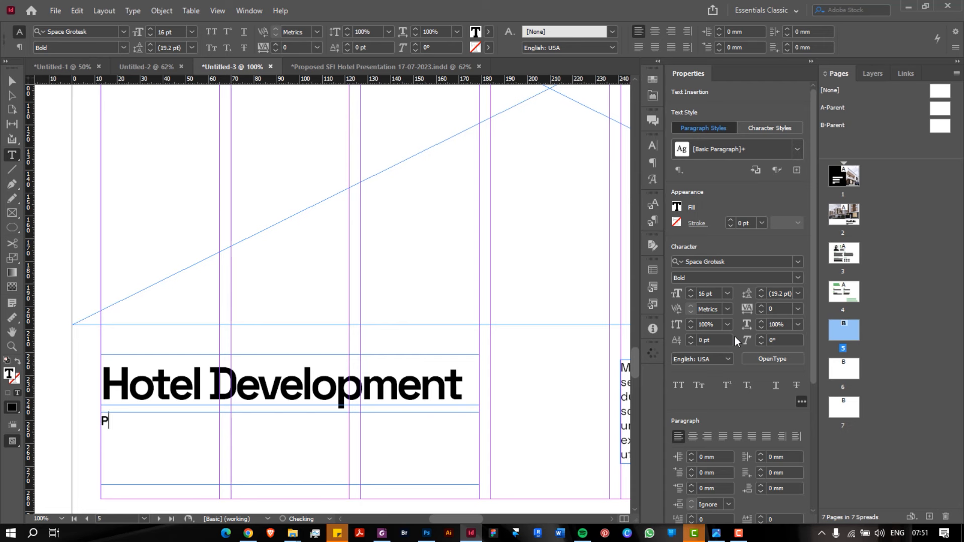
{"action": "type", "text": "roject Type:"}
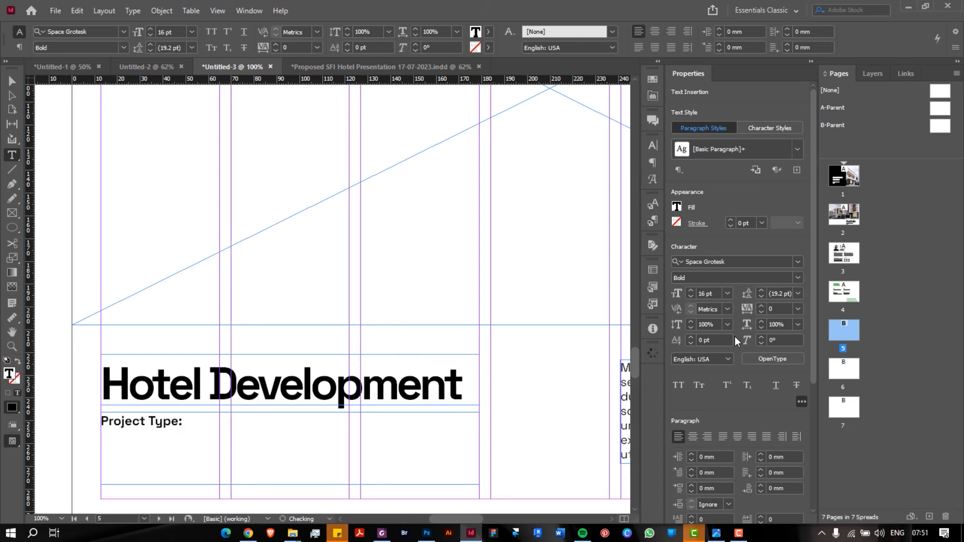
{"action": "key", "text": "Return"}
{"action": "type", "text": "Location"}
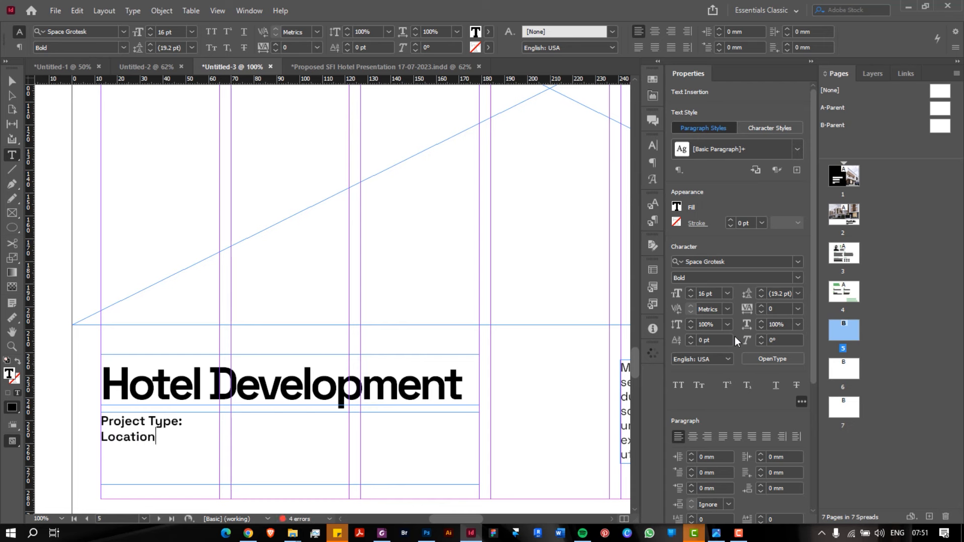
{"action": "type", "text": ":"}
{"action": "key", "text": "Return"}
{"action": "type", "text": "Year:"}
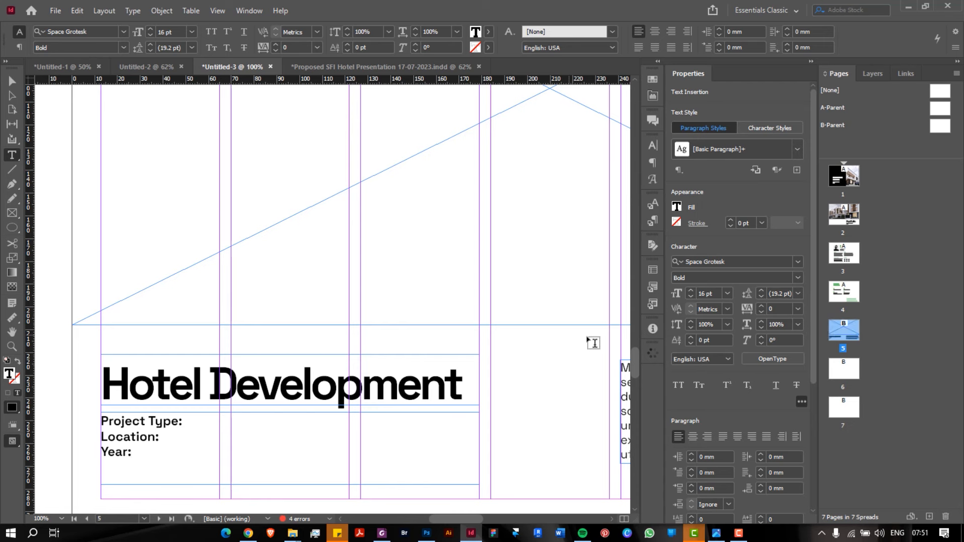
Type Commercial after Project Type: and set it to Regular weight
{"action": "left_click", "coordinate": [221, 420]}
{"action": "type", "text": "Comme"}
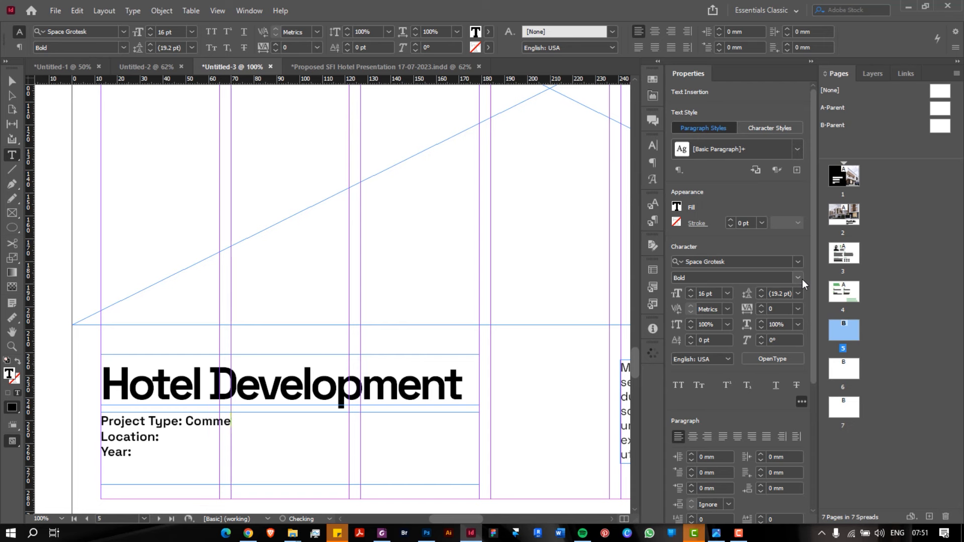
{"action": "type", "text": "rcial"}
{"action": "double_click", "coordinate": [250, 422]}
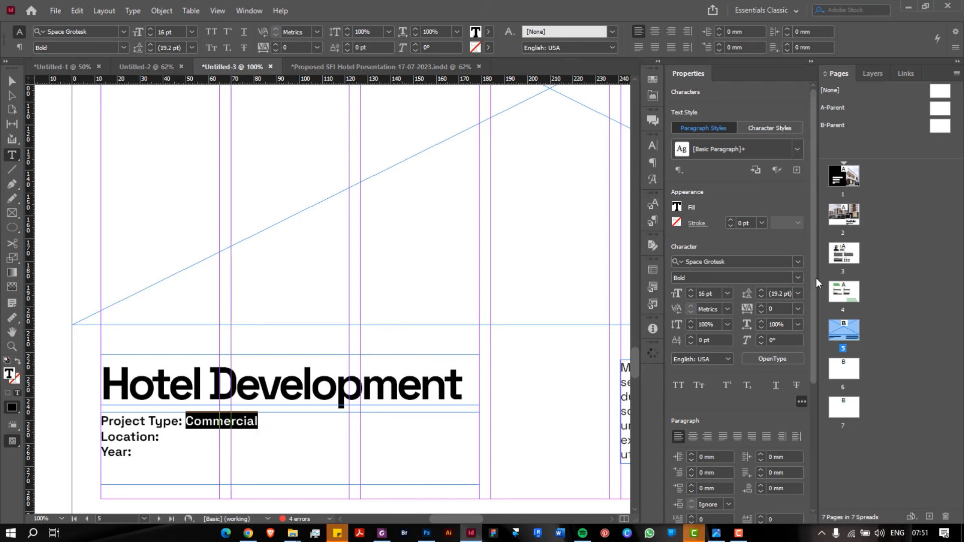
{"action": "left_click", "coordinate": [801, 278]}
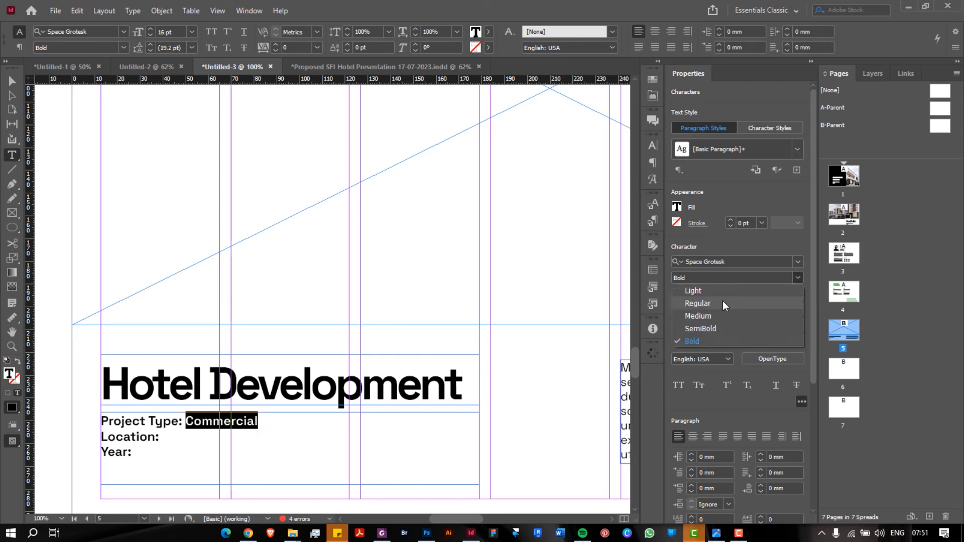
{"action": "left_click", "coordinate": [723, 303]}
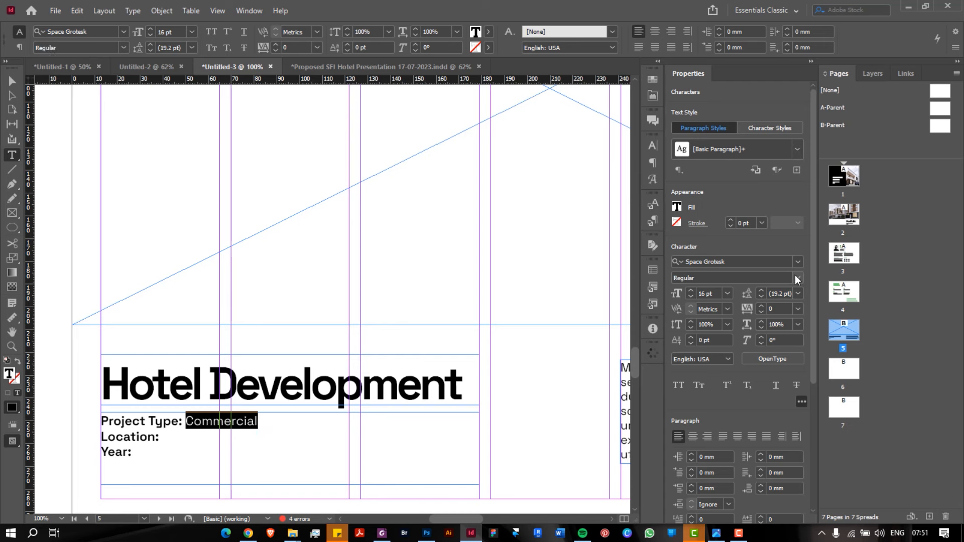
Add Abuja, Nigeria in regular weight after Location:, reusing Commercial's formatting
{"action": "left_click", "coordinate": [216, 426]}
{"action": "double_click", "coordinate": [206, 423]}
{"action": "key", "text": "ctrl+c"}
{"action": "left_click", "coordinate": [181, 438]}
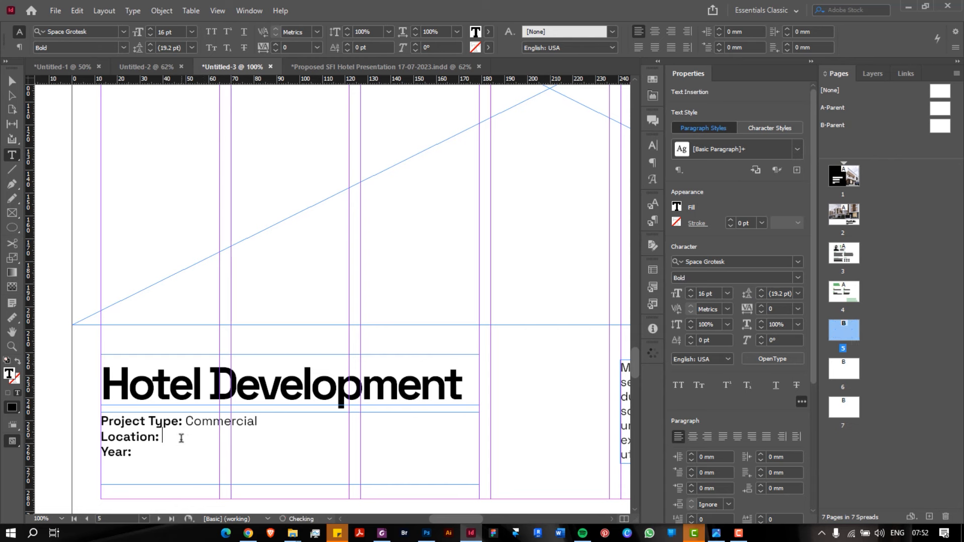
{"action": "key", "text": "ctrl+v"}
{"action": "double_click", "coordinate": [181, 438]}
{"action": "type", "text": "Abuja, Nigeria"}
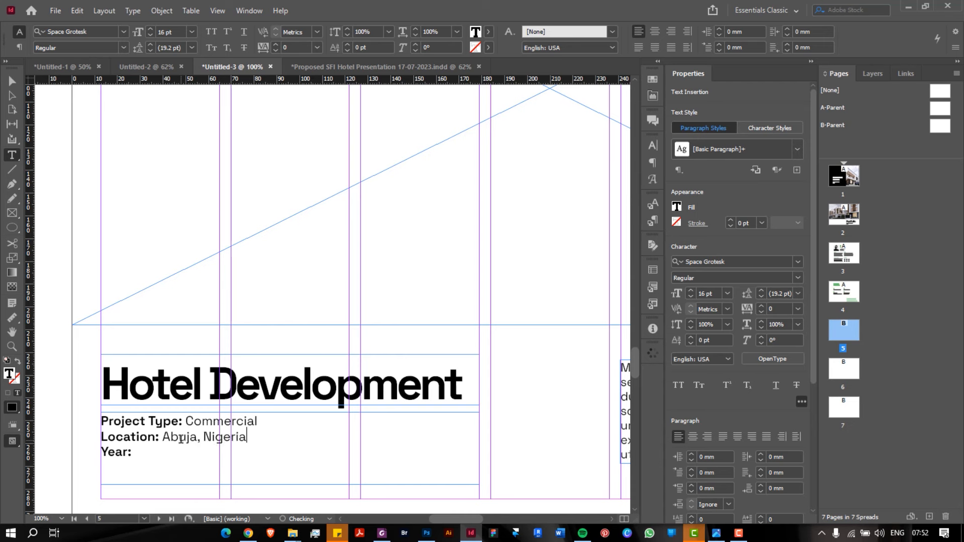
Add 2021 in regular weight after Year: and exit text editing
{"action": "left_click", "coordinate": [172, 452]}
{"action": "key", "text": "ctrl+v"}
{"action": "double_click", "coordinate": [157, 454]}
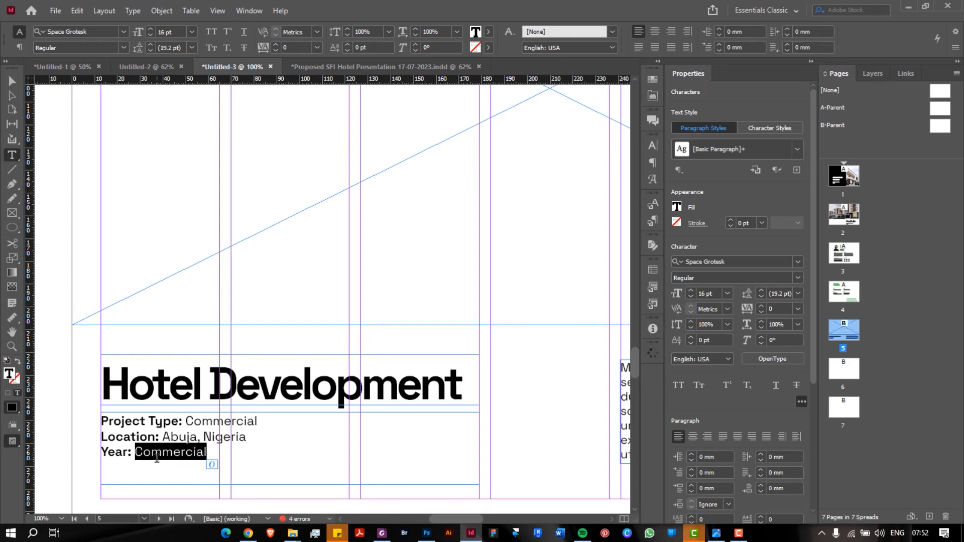
{"action": "type", "text": "2021"}
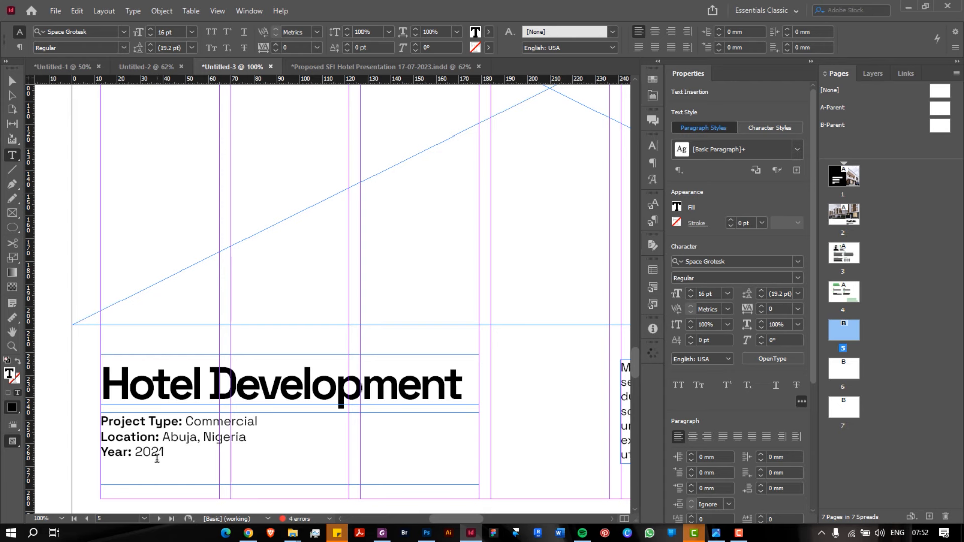
{"action": "key", "text": "Escape"}
{"action": "scroll", "coordinate": [156, 458], "scroll_direction": "down", "scroll_amount": 4}
Select the top image frame and preview SFI HOTEL RENDER 1 from the IMAGES folder
{"action": "scroll", "coordinate": [158, 461], "scroll_direction": "up", "scroll_amount": 2}
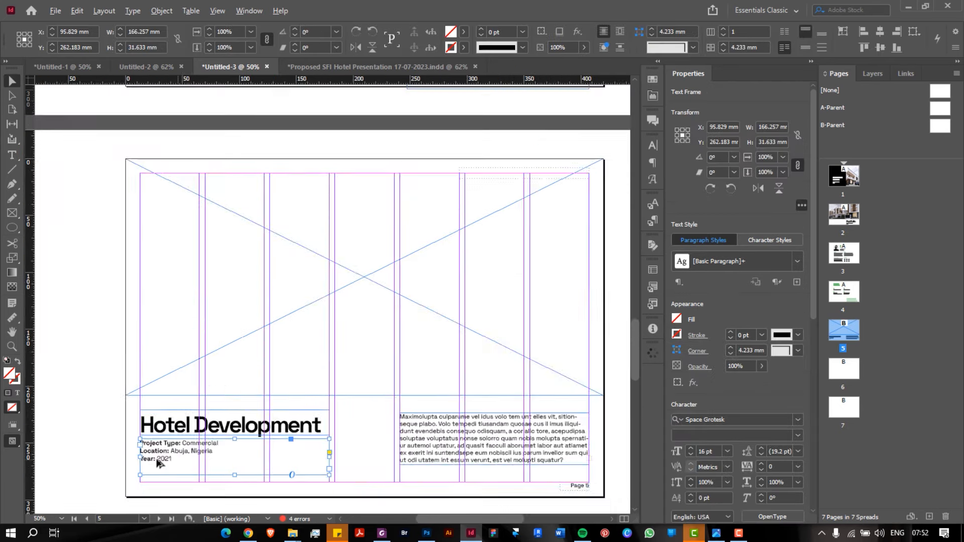
{"action": "scroll", "coordinate": [157, 459], "scroll_direction": "up", "scroll_amount": 1}
{"action": "scroll", "coordinate": [157, 459], "scroll_direction": "down", "scroll_amount": 1}
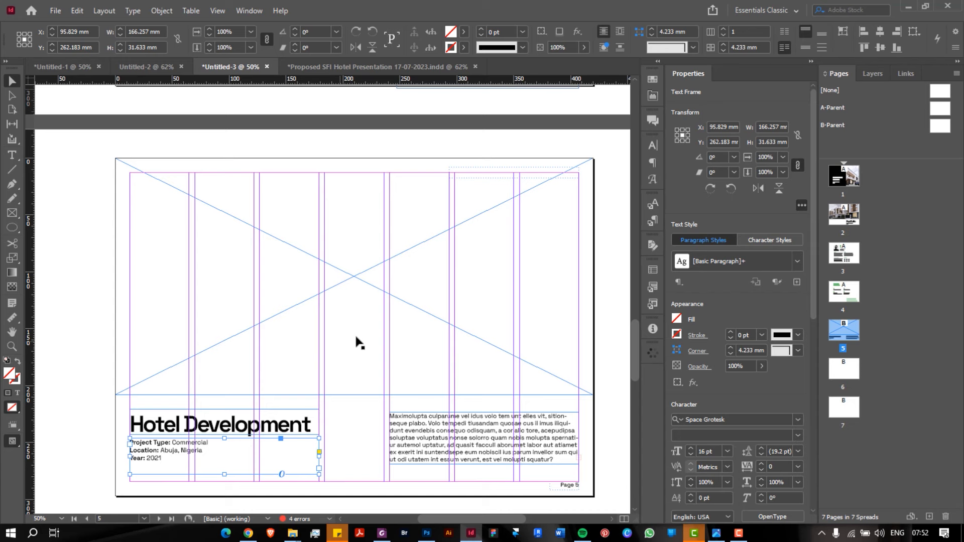
{"action": "left_click", "coordinate": [283, 195]}
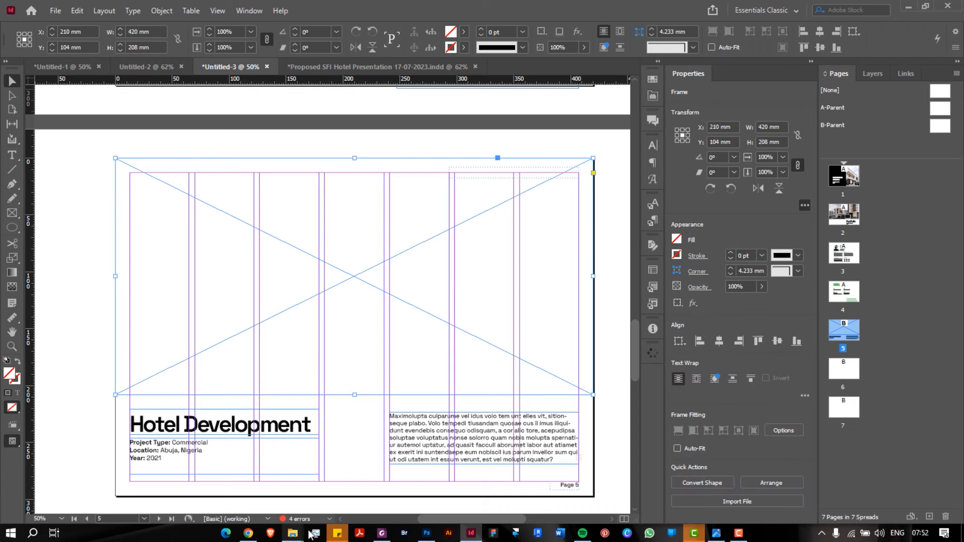
{"action": "mouse_move", "coordinate": [292, 532]}
{"action": "left_click", "coordinate": [613, 485]}
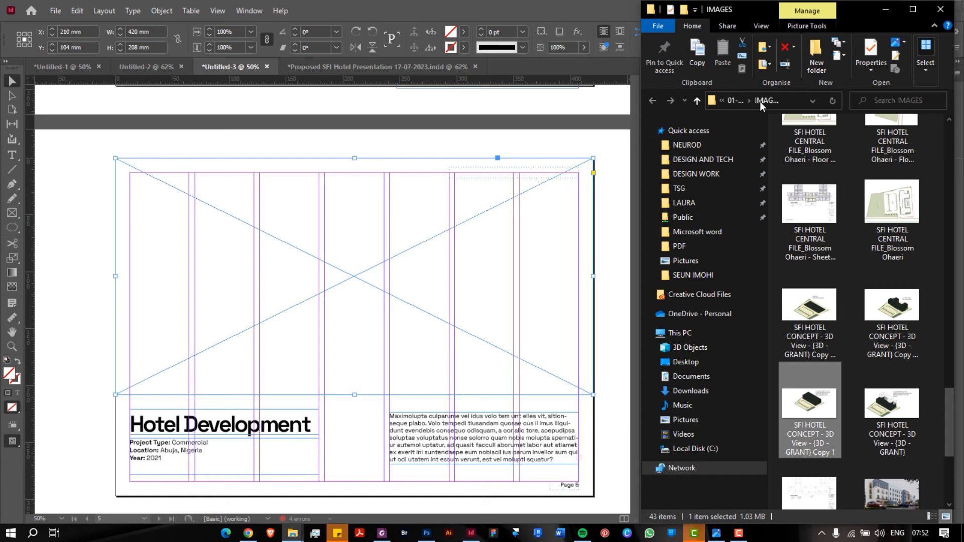
{"action": "scroll", "coordinate": [885, 324], "scroll_direction": "down", "scroll_amount": 4}
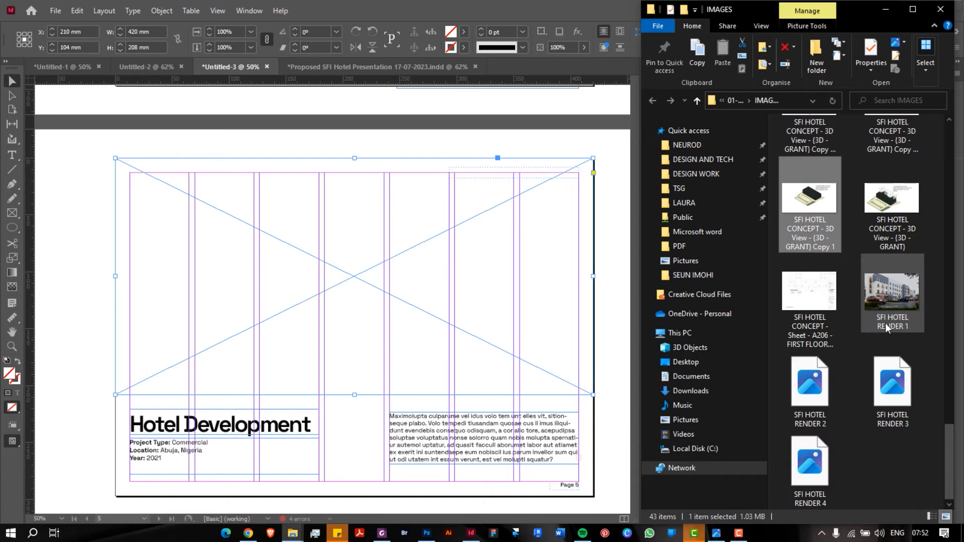
{"action": "left_click", "coordinate": [889, 319]}
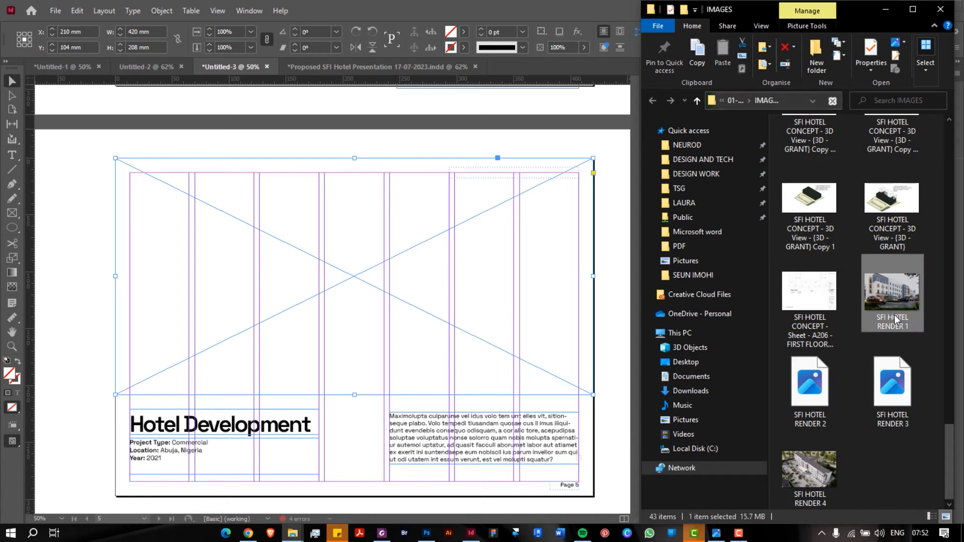
{"action": "left_click_drag", "start_coordinate": [894, 314], "coordinate": [418, 299]}
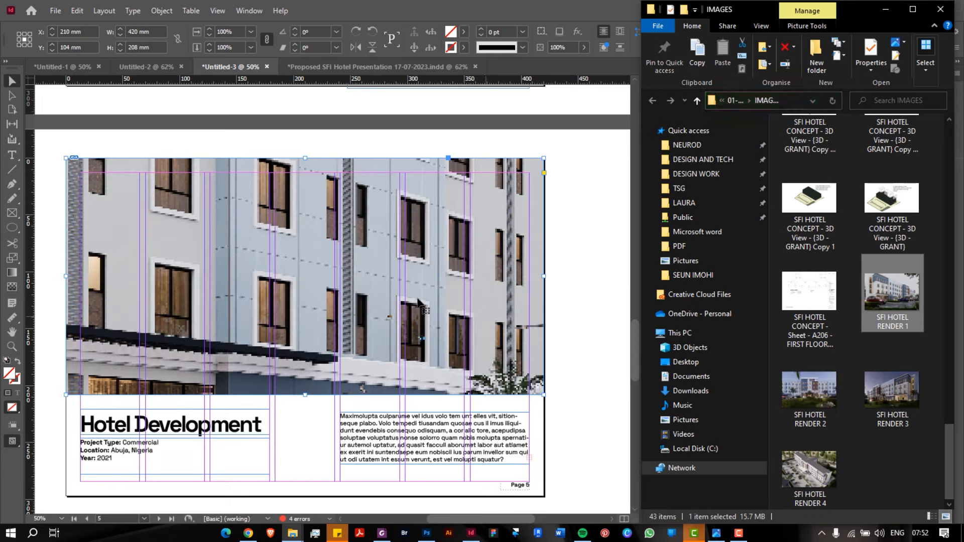
{"action": "double_click", "coordinate": [891, 300]}
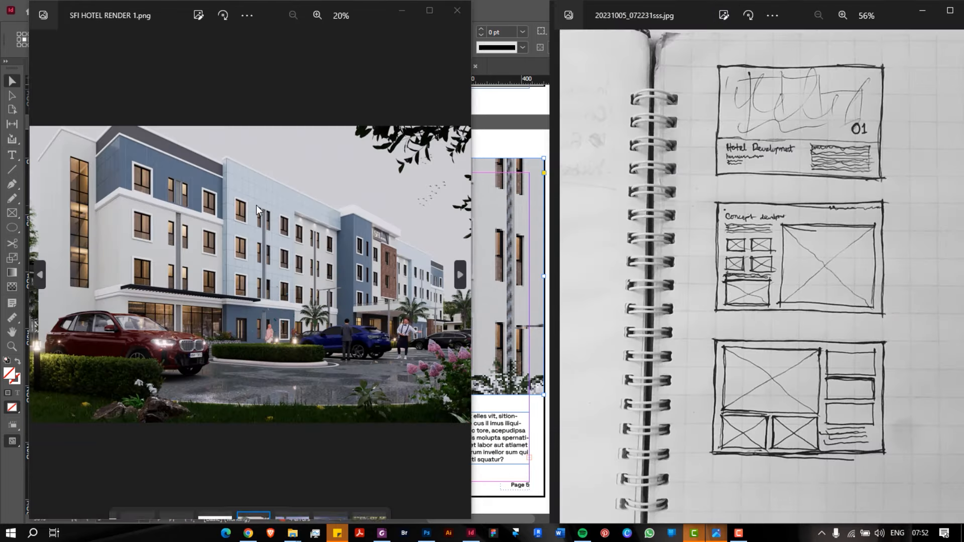
{"action": "left_click", "coordinate": [448, 11]}
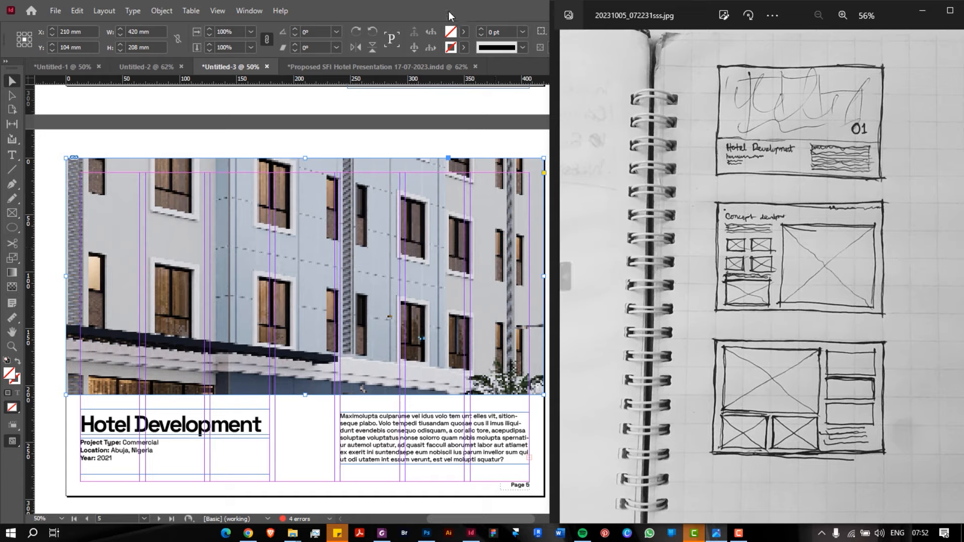
Look through the SFI Hotel presentation PDF for reference, then minimize it
{"action": "left_click", "coordinate": [382, 534]}
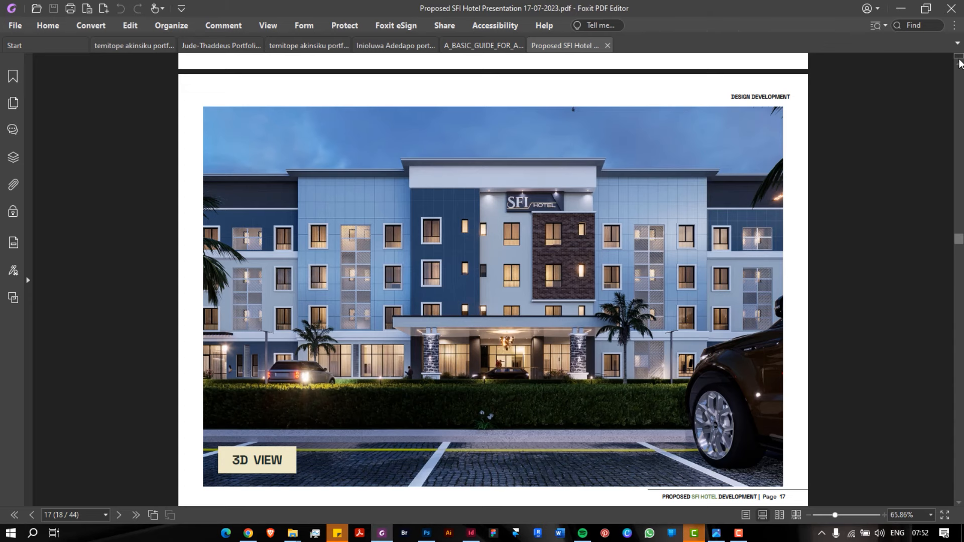
{"action": "left_click_drag", "start_coordinate": [959, 239], "coordinate": [959, 63]}
{"action": "scroll", "coordinate": [735, 262], "scroll_direction": "down", "scroll_amount": 5}
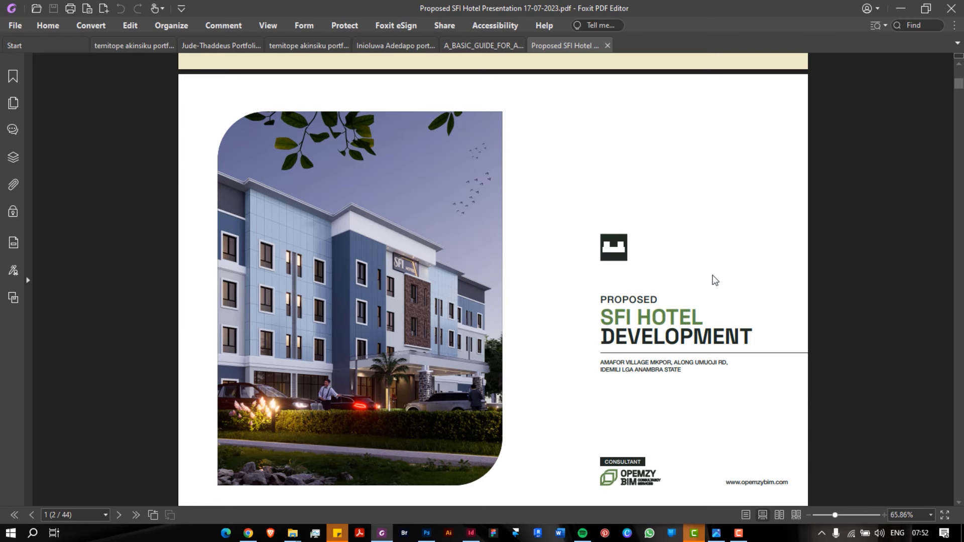
{"action": "left_click", "coordinate": [901, 8]}
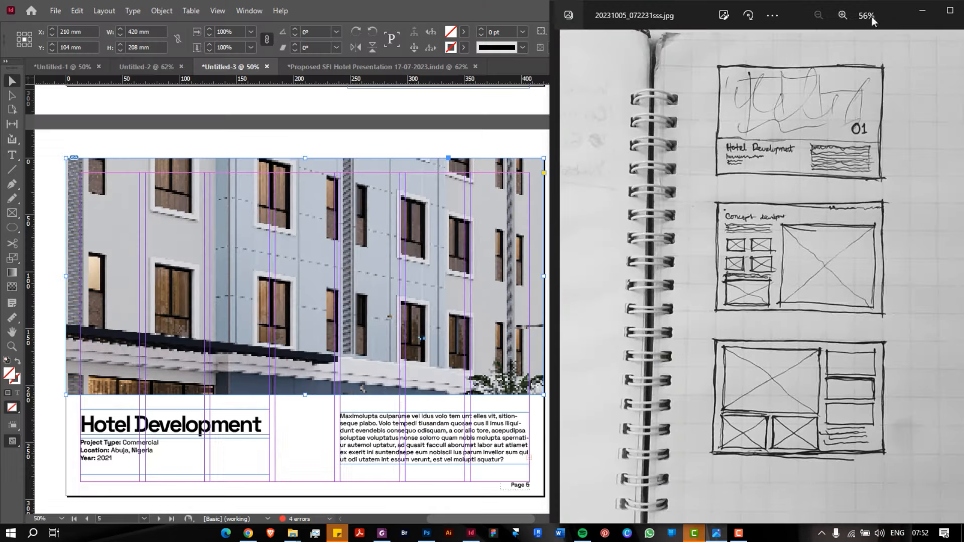
Delete the placed photo from the top frame, leaving an empty graphics frame
{"action": "double_click", "coordinate": [425, 290]}
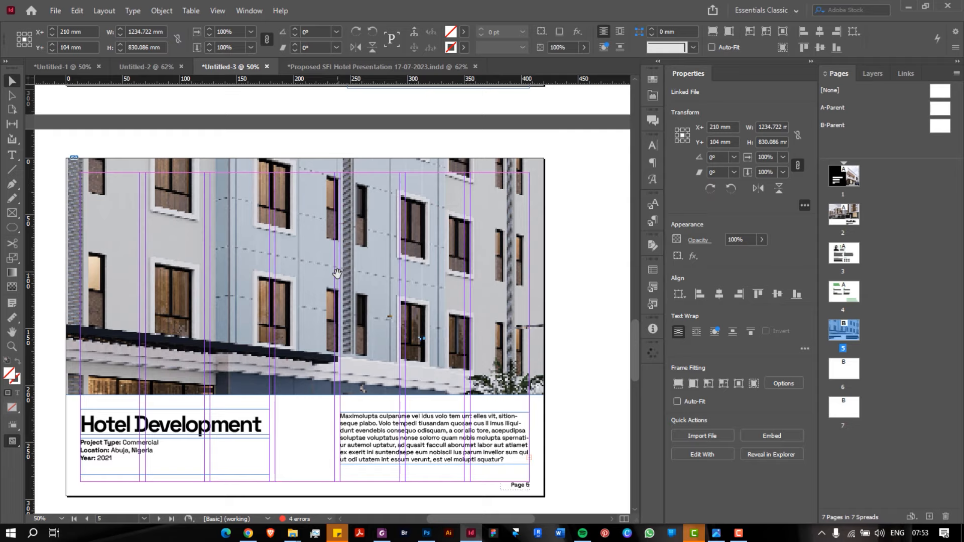
{"action": "key", "text": "Delete"}
{"action": "left_click", "coordinate": [381, 533]}
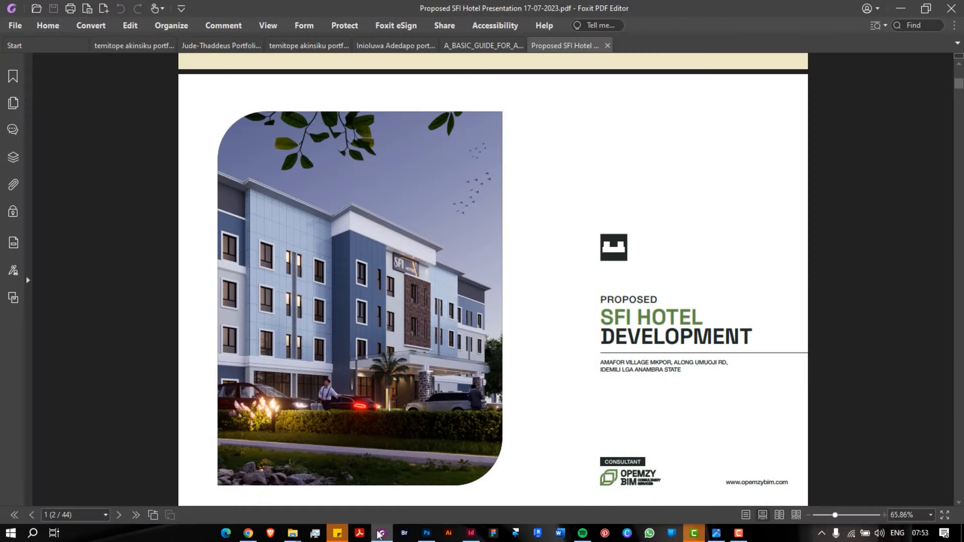
{"action": "left_click", "coordinate": [899, 9]}
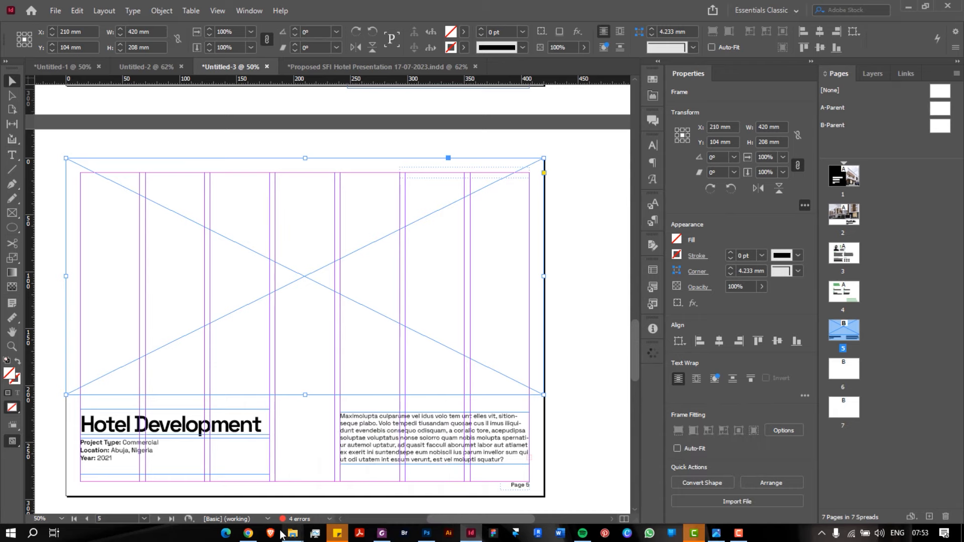
Open the hotel project's 05-RENDERS folder in File Explorer
{"action": "mouse_move", "coordinate": [291, 534]}
{"action": "left_click", "coordinate": [611, 485]}
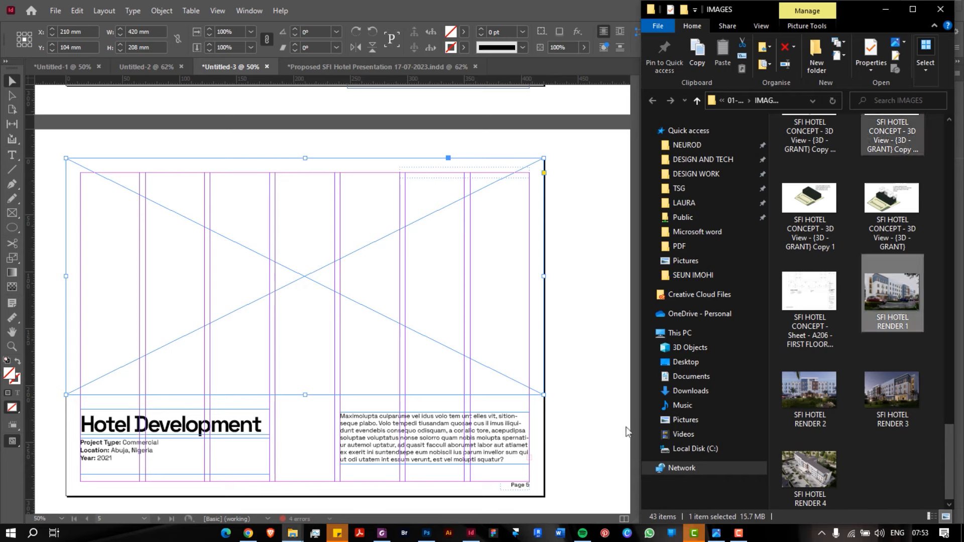
{"action": "left_click", "coordinate": [743, 98]}
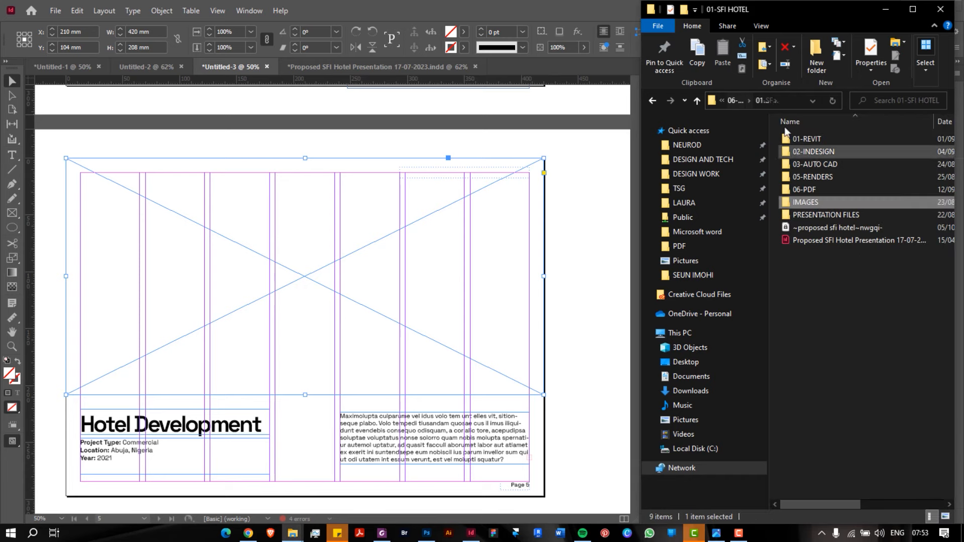
{"action": "double_click", "coordinate": [852, 177]}
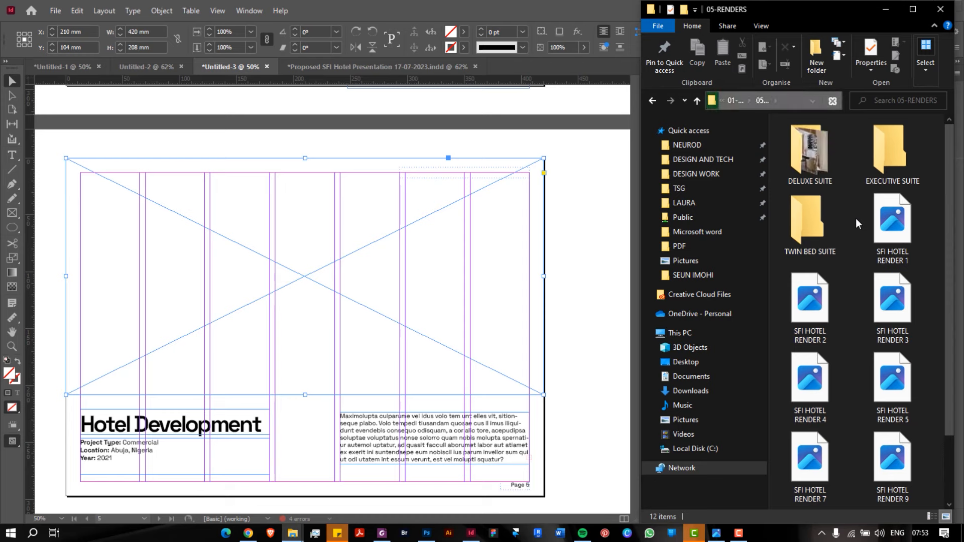
{"action": "left_click", "coordinate": [735, 101]}
{"action": "double_click", "coordinate": [844, 176]}
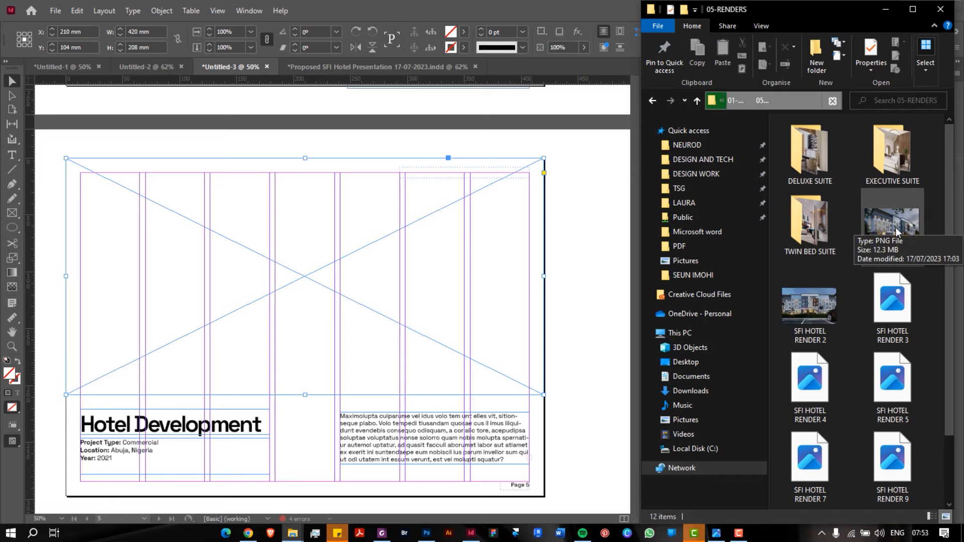
Place SFI HOTEL RENDER 1 into the empty top frame and select the image content
{"action": "left_click_drag", "start_coordinate": [896, 227], "coordinate": [323, 257]}
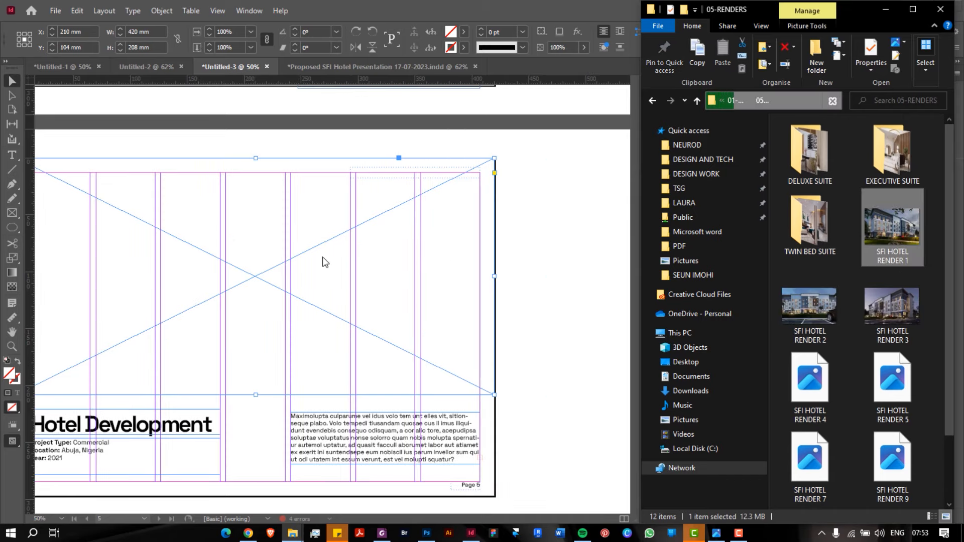
{"action": "scroll", "coordinate": [323, 258], "scroll_direction": "left", "scroll_amount": 2}
{"action": "left_click", "coordinate": [323, 258]}
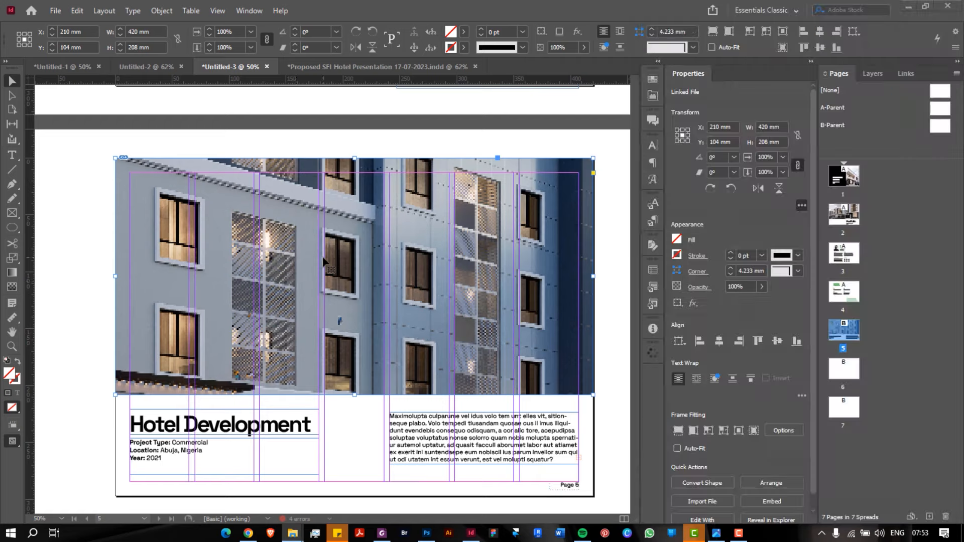
{"action": "left_click", "coordinate": [355, 271]}
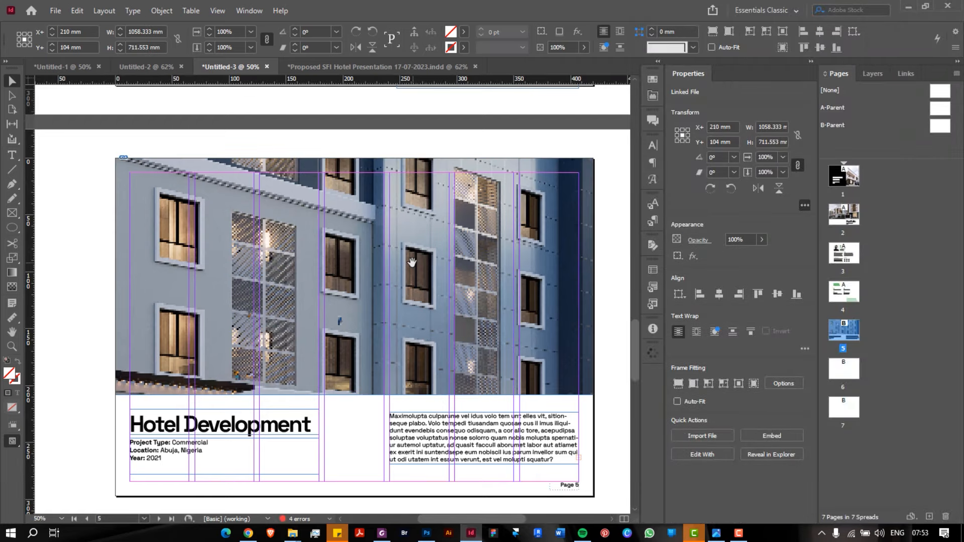
{"action": "double_click", "coordinate": [397, 272]}
{"action": "scroll", "coordinate": [397, 274], "scroll_direction": "down", "scroll_amount": 1}
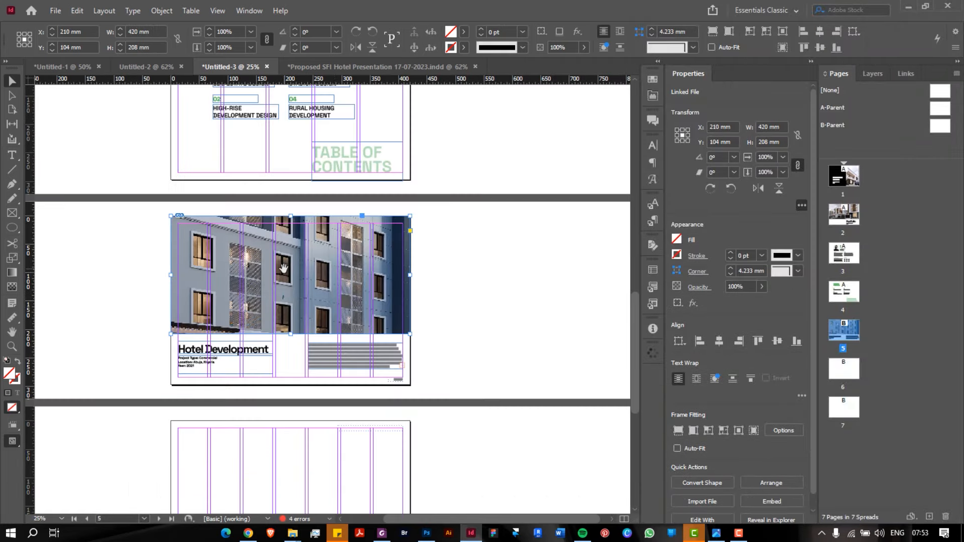
{"action": "double_click", "coordinate": [316, 268]}
{"action": "scroll", "coordinate": [286, 273], "scroll_direction": "down", "scroll_amount": 1}
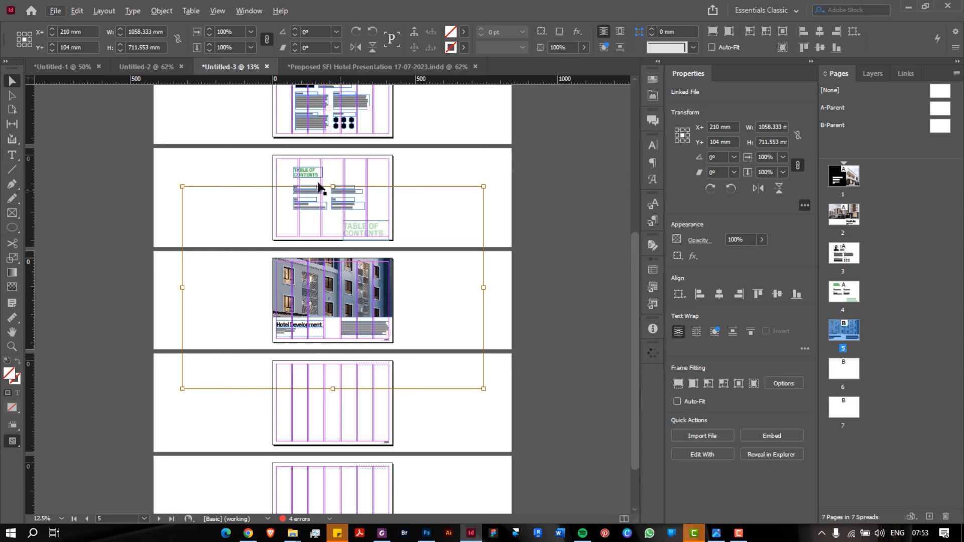
Scale the render down proportionally and shift it up so the building fills the frame
{"action": "left_click_drag", "start_coordinate": [333, 186], "coordinate": [333, 258]}
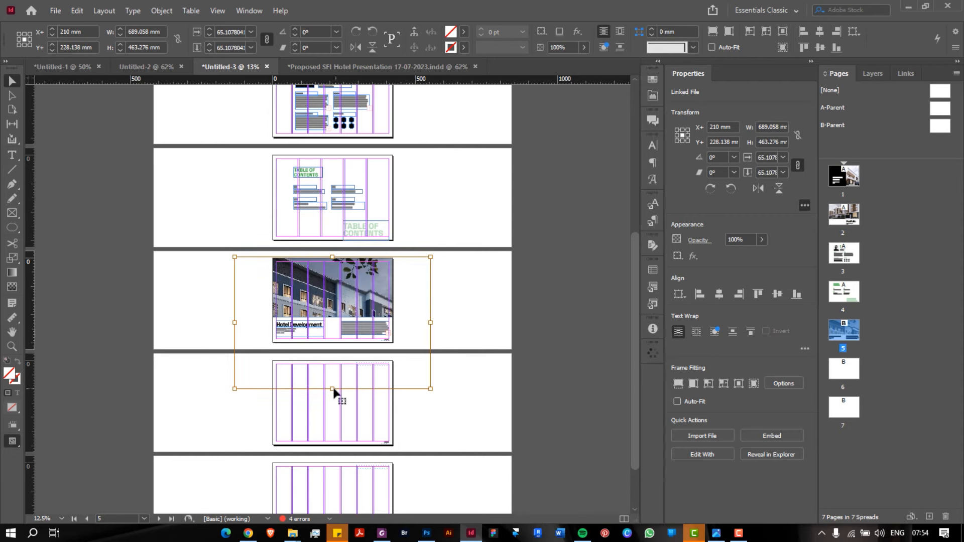
{"action": "left_click_drag", "start_coordinate": [333, 389], "coordinate": [322, 340]}
{"action": "key", "text": "ctrl+equal"}
{"action": "key", "text": "ctrl+equal"}
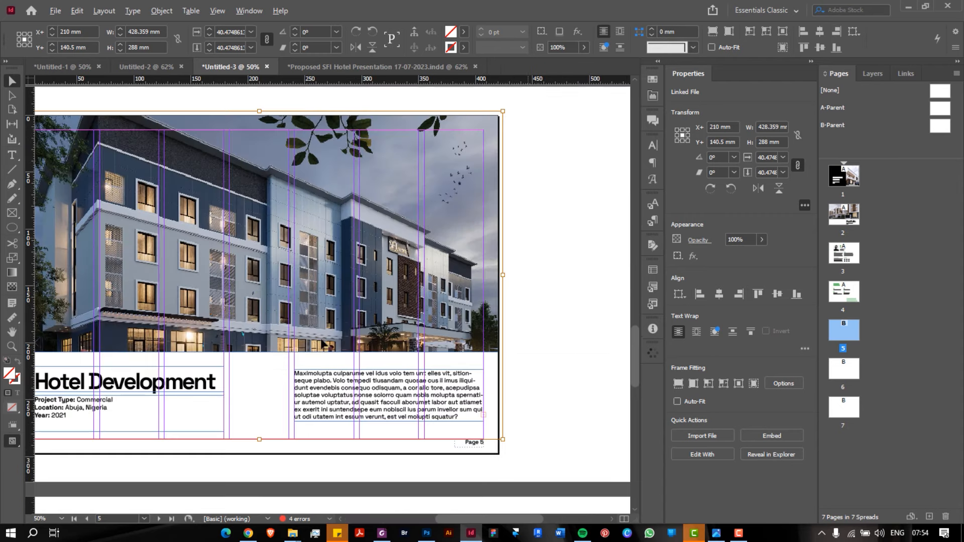
{"action": "key", "text": "ctrl+minus"}
{"action": "key", "text": "ctrl+equal"}
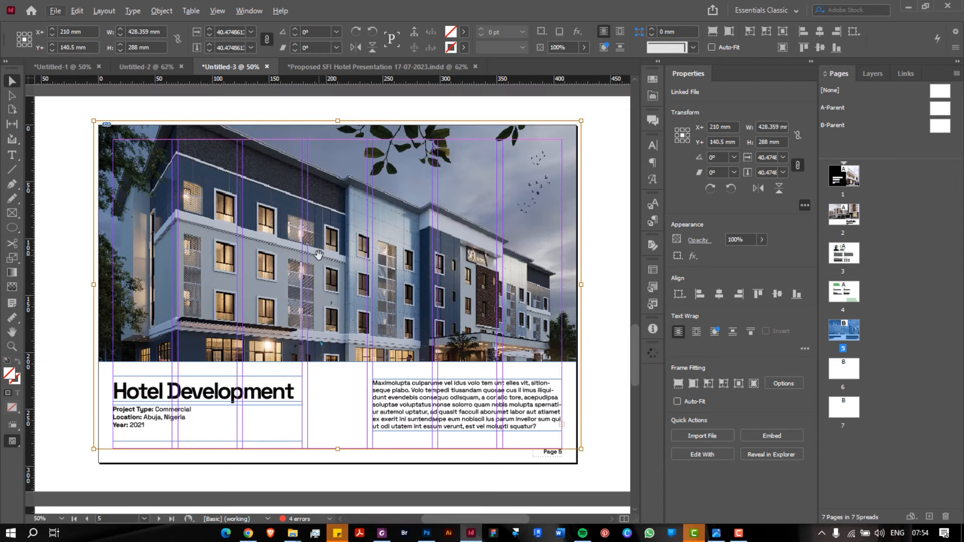
{"action": "left_click_drag", "start_coordinate": [319, 258], "coordinate": [326, 238]}
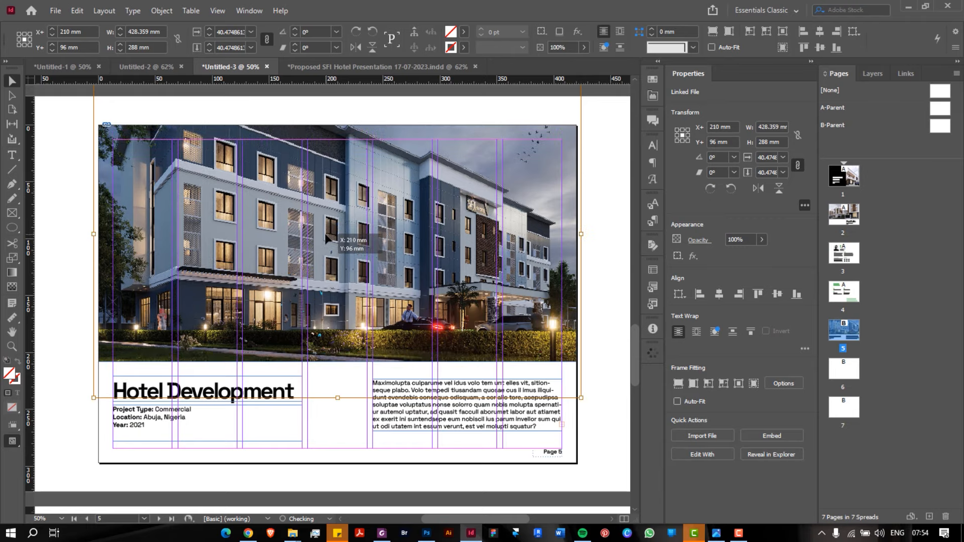
{"action": "left_click", "coordinate": [589, 257]}
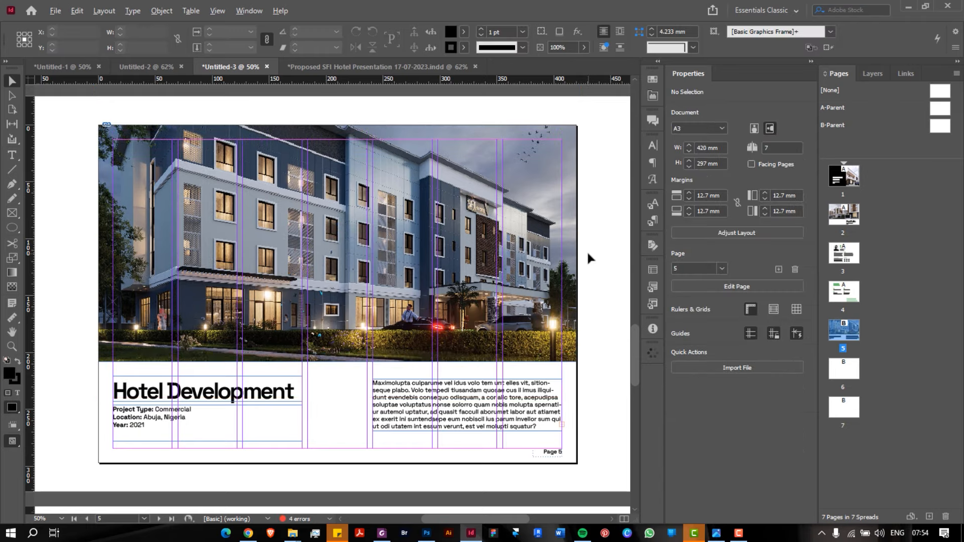
{"action": "scroll", "coordinate": [588, 258], "scroll_direction": "down", "scroll_amount": 1}
{"action": "scroll", "coordinate": [588, 258], "scroll_direction": "up", "scroll_amount": 1}
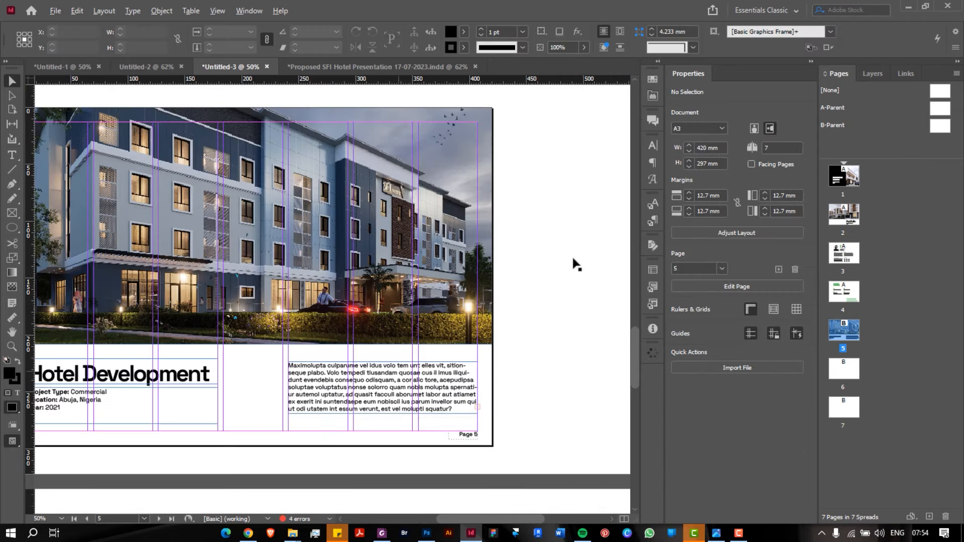
{"action": "scroll", "coordinate": [231, 374], "scroll_direction": "down", "scroll_amount": 1}
{"action": "scroll", "coordinate": [171, 395], "scroll_direction": "up", "scroll_amount": 1}
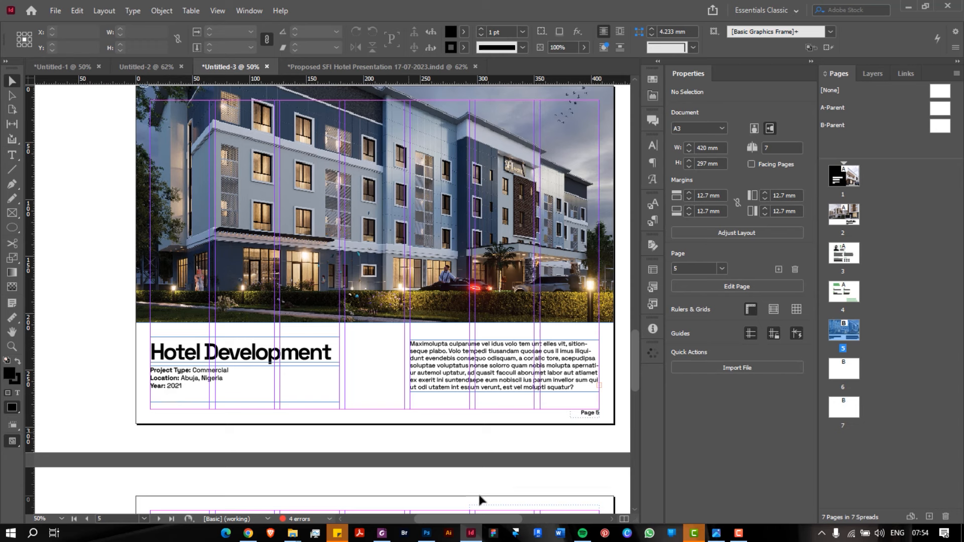
{"action": "mouse_move", "coordinate": [570, 531]}
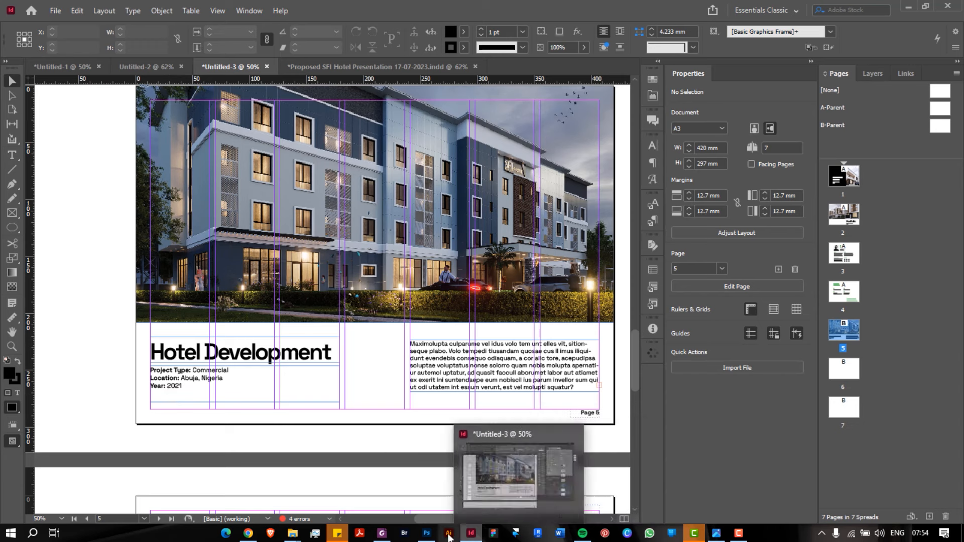
Browse two other architecture portfolios in Foxit for layout ideas, then minimize the reader
{"action": "left_click", "coordinate": [385, 533]}
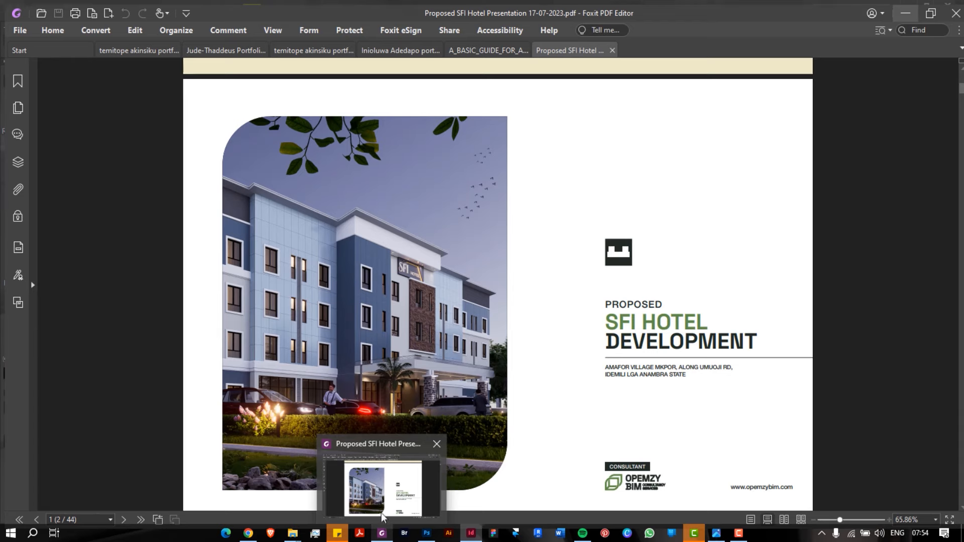
{"action": "left_click", "coordinate": [307, 45]}
{"action": "scroll", "coordinate": [443, 187], "scroll_direction": "down", "scroll_amount": 3}
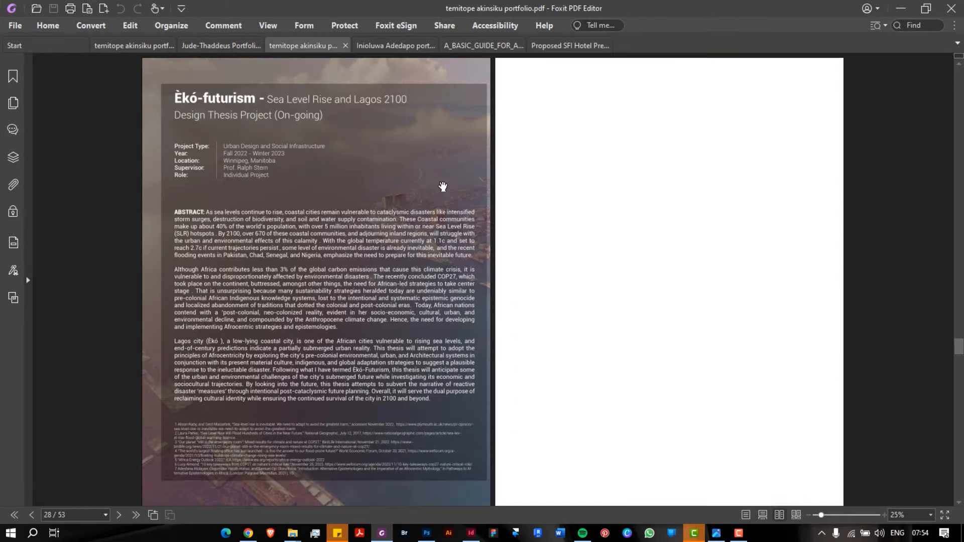
{"action": "scroll", "coordinate": [443, 186], "scroll_direction": "up", "scroll_amount": 5}
{"action": "scroll", "coordinate": [442, 186], "scroll_direction": "up", "scroll_amount": 4}
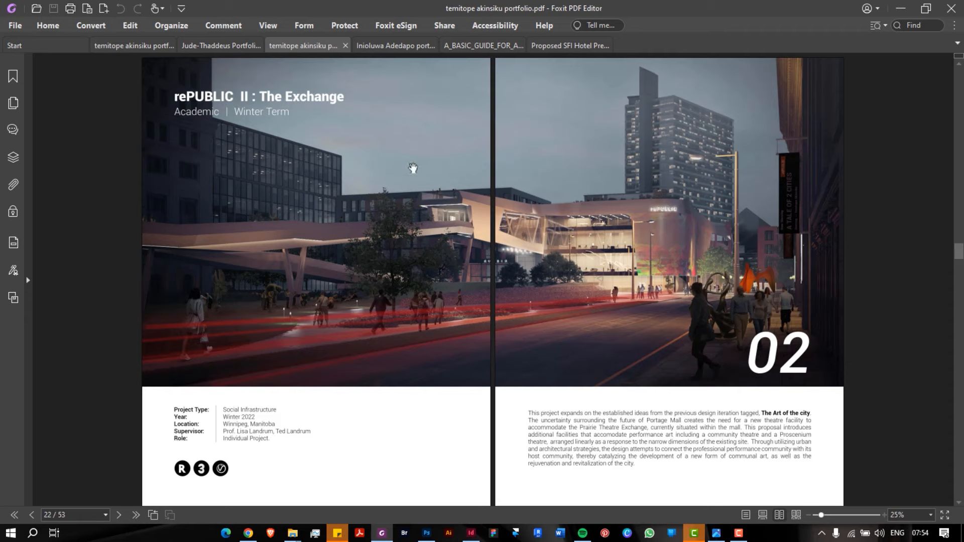
{"action": "left_click", "coordinate": [221, 45]}
{"action": "scroll", "coordinate": [319, 197], "scroll_direction": "up", "scroll_amount": 2}
{"action": "scroll", "coordinate": [320, 198], "scroll_direction": "down", "scroll_amount": 1}
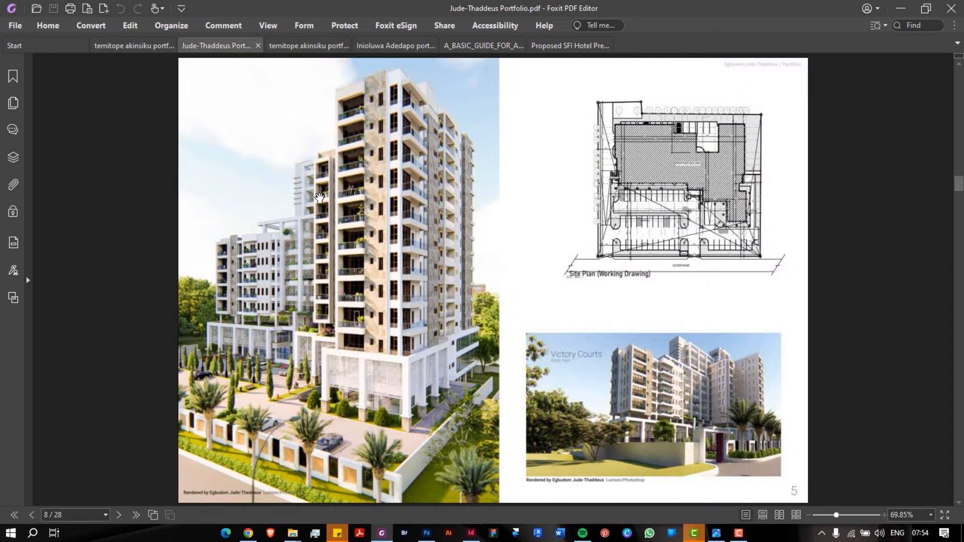
{"action": "scroll", "coordinate": [319, 197], "scroll_direction": "up", "scroll_amount": 3}
{"action": "scroll", "coordinate": [320, 197], "scroll_direction": "down", "scroll_amount": 1}
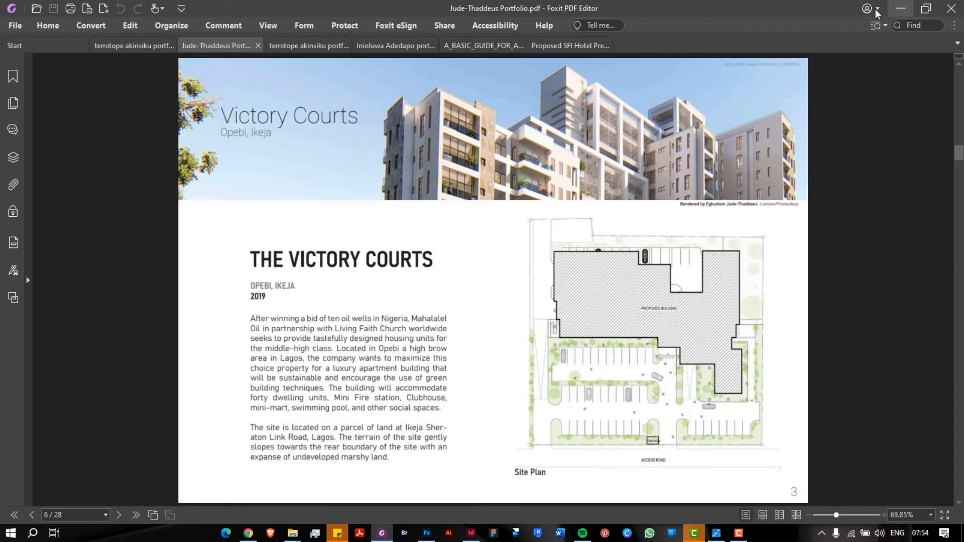
{"action": "left_click", "coordinate": [901, 8]}
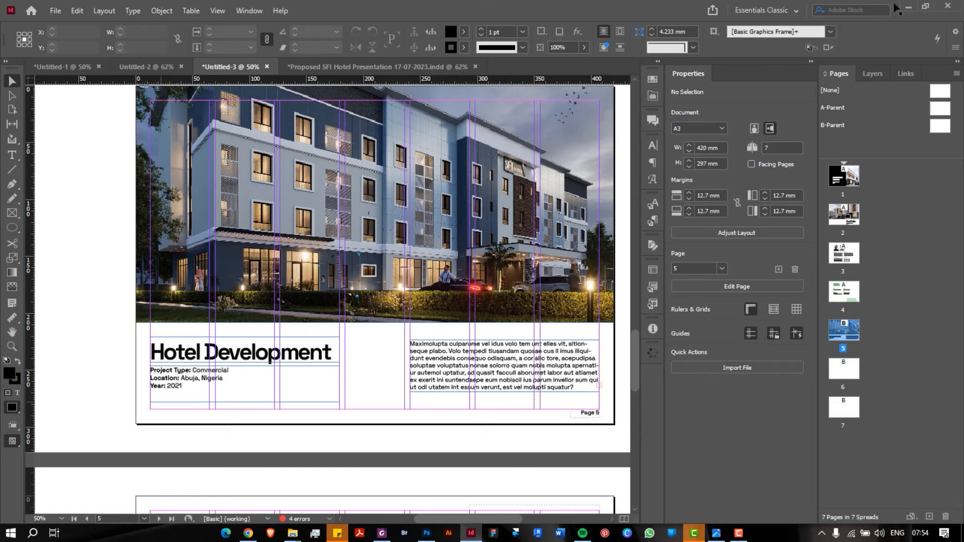
{"action": "scroll", "coordinate": [171, 398], "scroll_direction": "down", "scroll_amount": 1}
{"action": "scroll", "coordinate": [186, 379], "scroll_direction": "up", "scroll_amount": 1}
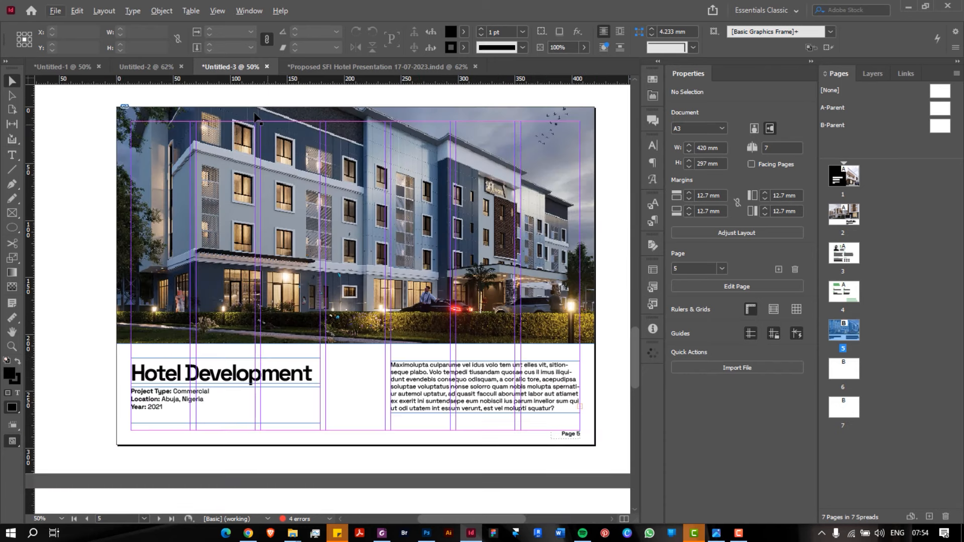
{"action": "key", "text": "alt+w"}
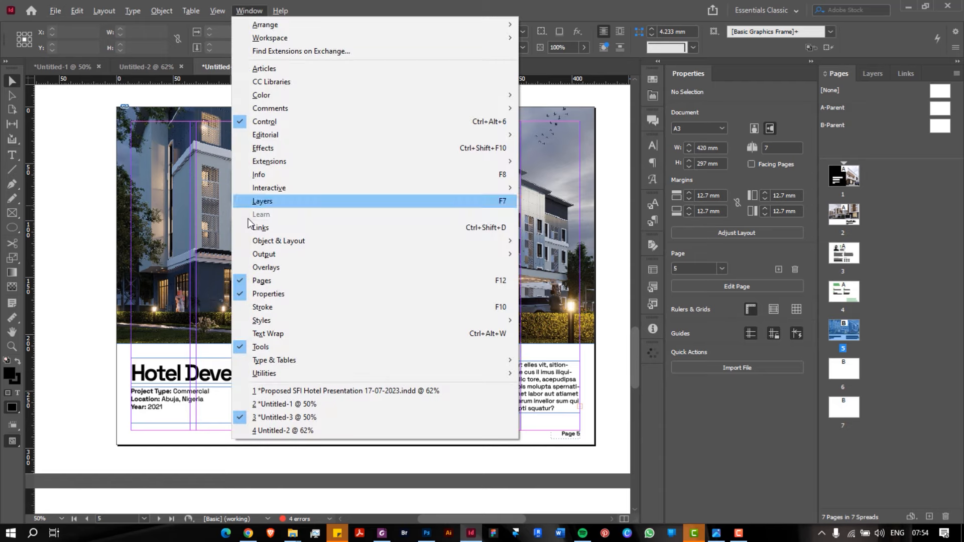
{"action": "left_click", "coordinate": [101, 222]}
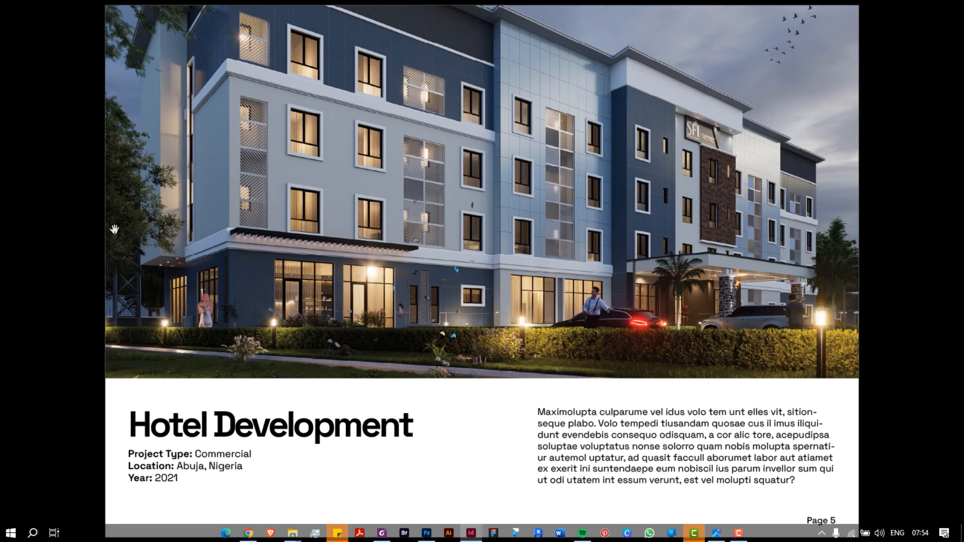
{"action": "key", "text": "Escape"}
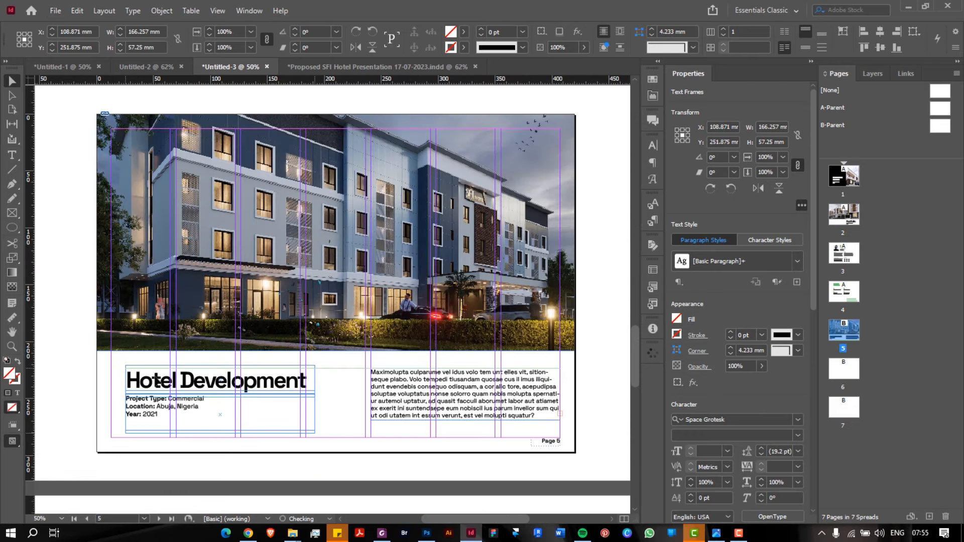
Nudge the Hotel Development heading down and preview page 5 in Presentation mode
{"action": "left_click_drag", "start_coordinate": [163, 385], "coordinate": [164, 388]}
{"action": "scroll", "coordinate": [97, 384], "scroll_direction": "up", "scroll_amount": 3}
{"action": "scroll", "coordinate": [152, 406], "scroll_direction": "down", "scroll_amount": 3}
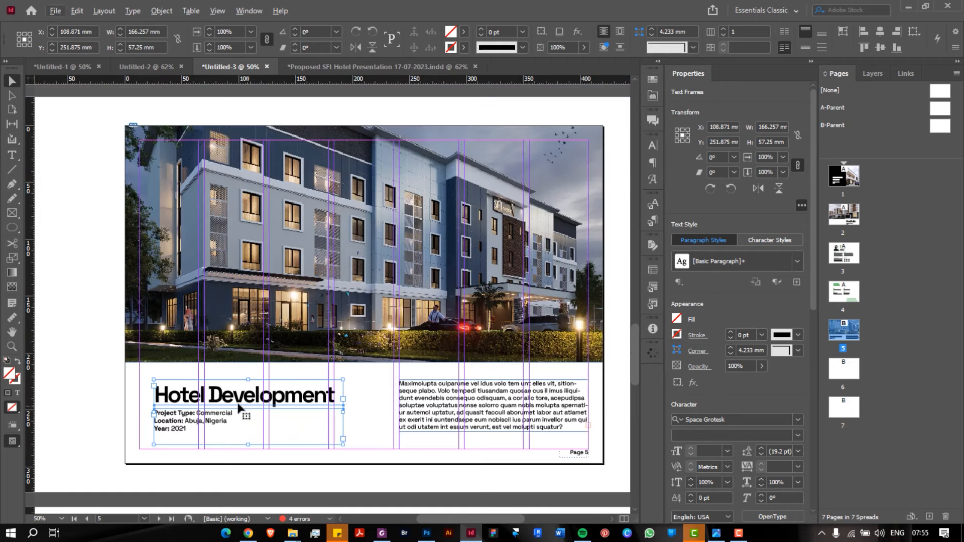
{"action": "key", "text": "w"}
{"action": "key", "text": "Escape"}
{"action": "key", "text": "shift+w"}
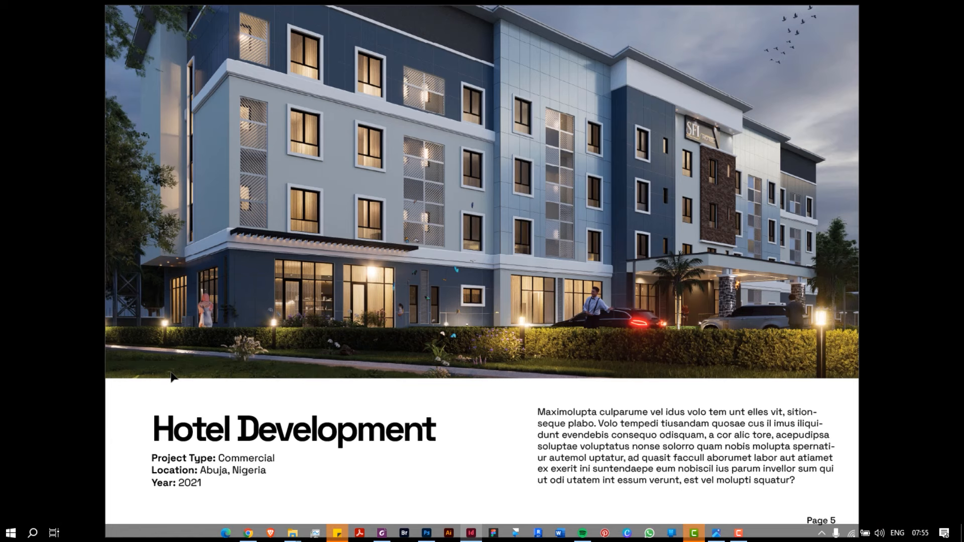
{"action": "key", "text": "Escape"}
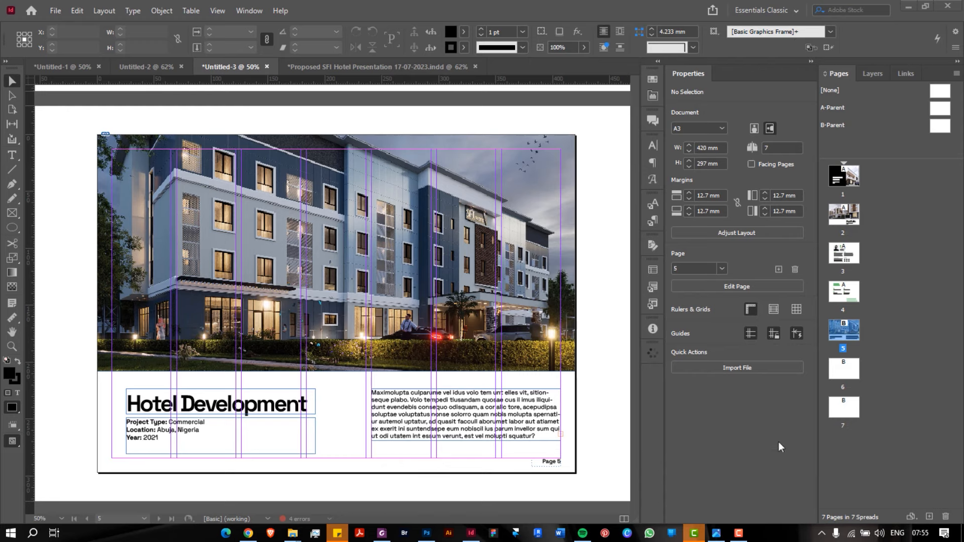
Set the Windows taskbar to auto-hide and preview the page full-screen again
{"action": "right_click", "coordinate": [778, 535]}
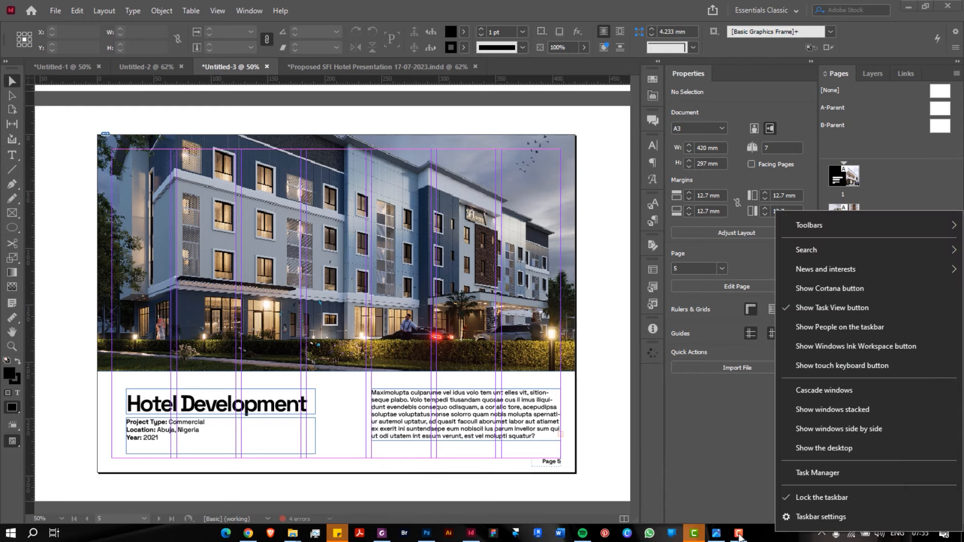
{"action": "left_click", "coordinate": [739, 537]}
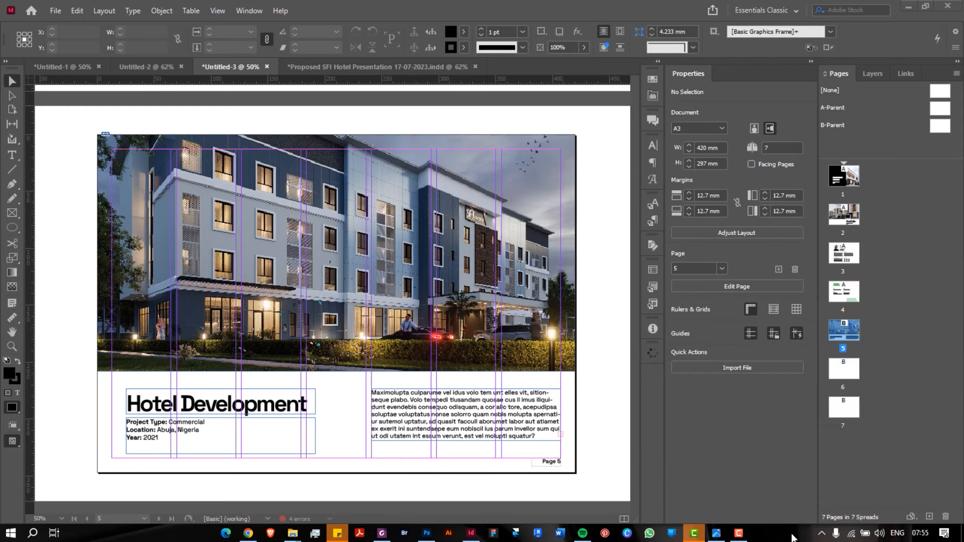
{"action": "right_click", "coordinate": [779, 535]}
{"action": "left_click", "coordinate": [810, 519]}
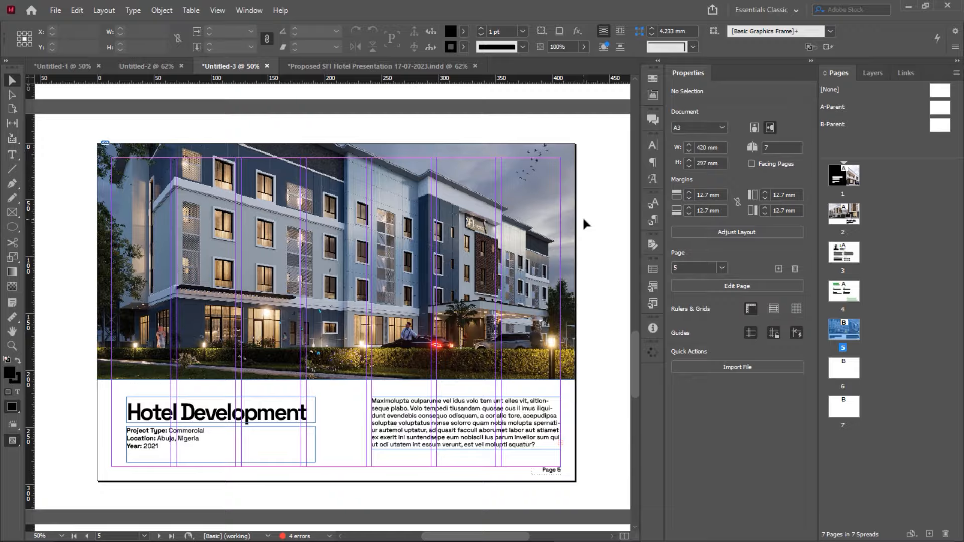
{"action": "key", "text": "shift+w"}
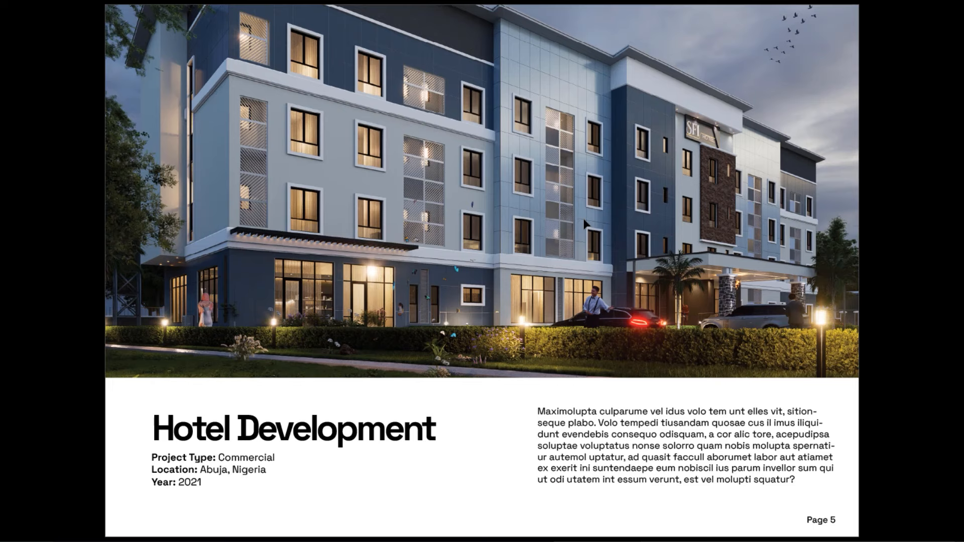
{"action": "key", "text": "shift+w"}
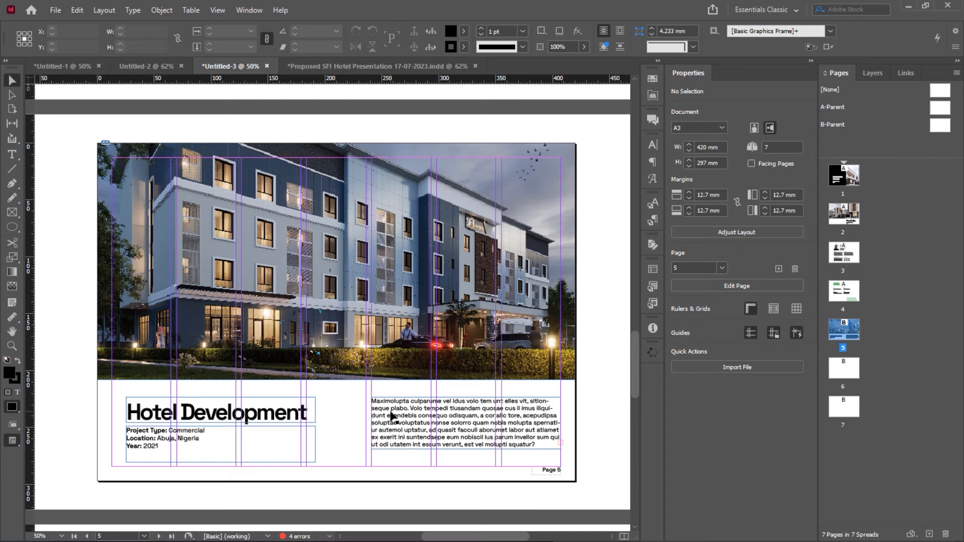
Shift page 5's body text block slightly left and widen its right edge a little
{"action": "left_click", "coordinate": [391, 414]}
{"action": "left_click_drag", "start_coordinate": [391, 414], "coordinate": [386, 413]}
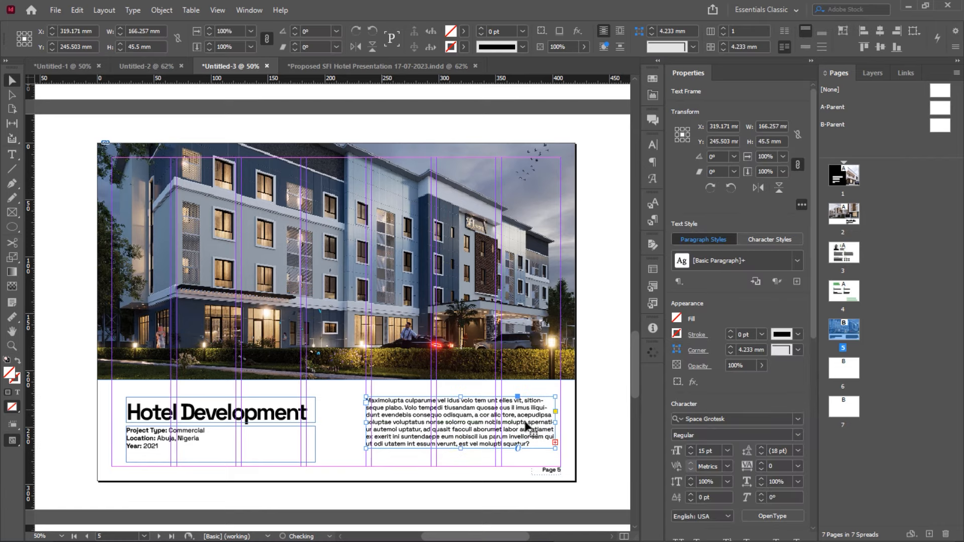
{"action": "left_click_drag", "start_coordinate": [555, 425], "coordinate": [557, 425]}
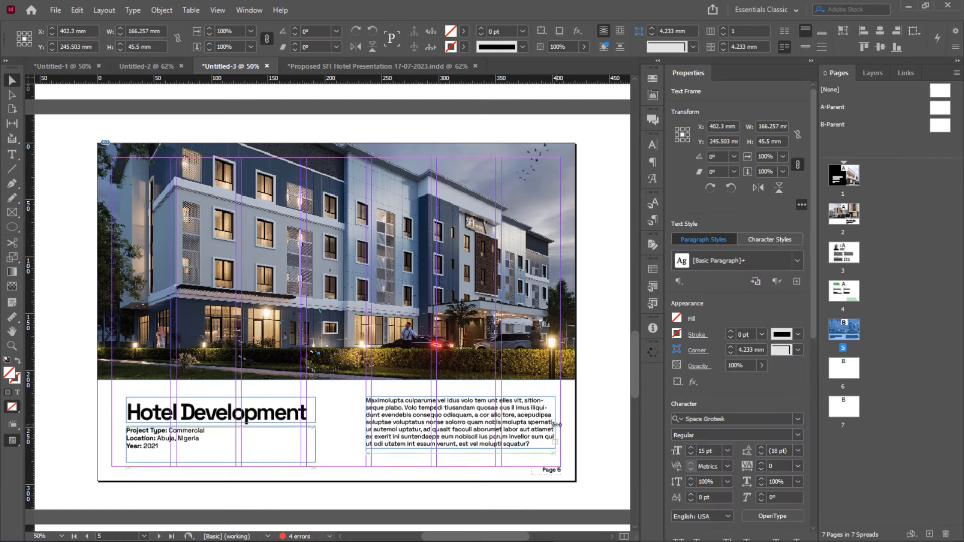
{"action": "left_click", "coordinate": [319, 397]}
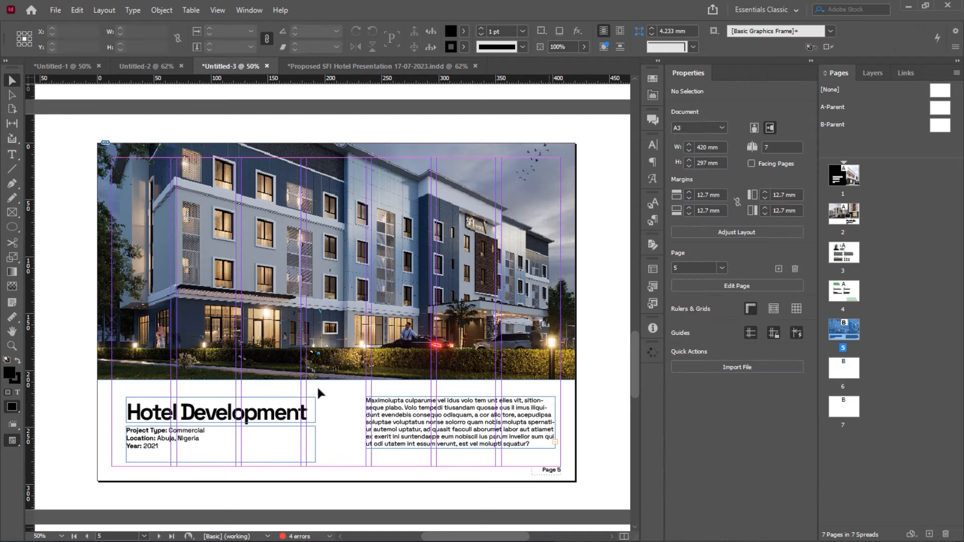
{"action": "key", "text": "super"}
Zoom in on the Concept development sketch in Photos, then return to InDesign's empty page 6
{"action": "left_click", "coordinate": [718, 536]}
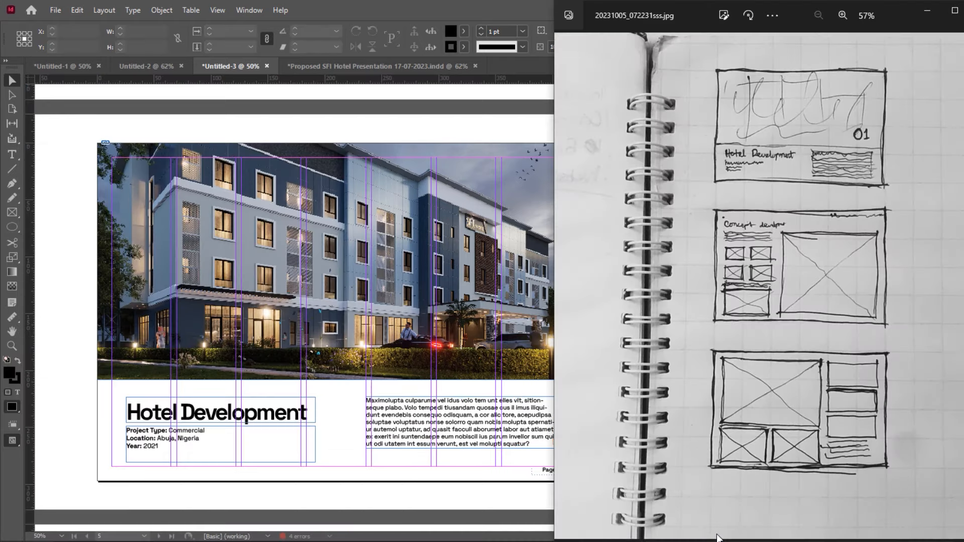
{"action": "scroll", "coordinate": [799, 244], "scroll_direction": "up", "scroll_amount": 3}
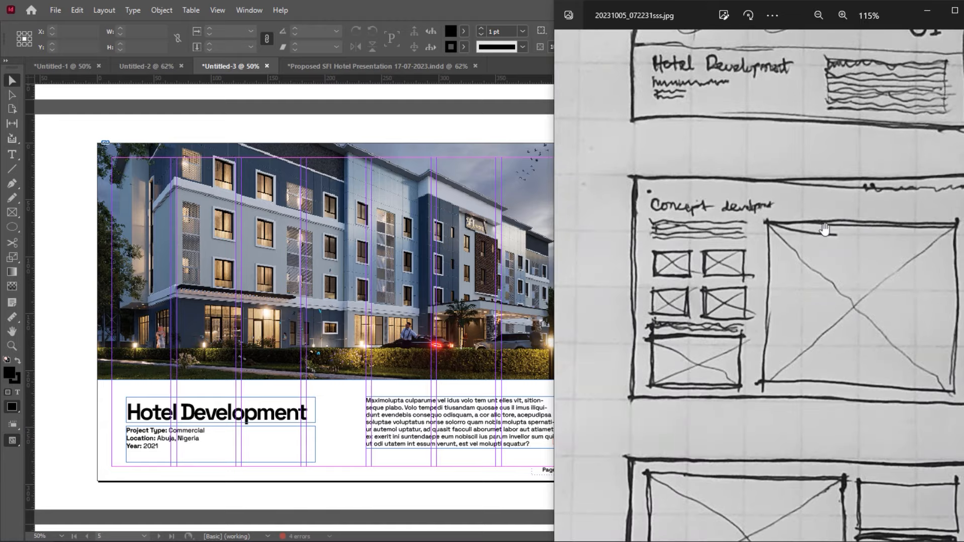
{"action": "mouse_move", "coordinate": [825, 229]}
{"action": "left_mouse_down"}
{"action": "mouse_move", "coordinate": [792, 200]}
{"action": "mouse_move", "coordinate": [788, 167]}
{"action": "mouse_move", "coordinate": [788, 190]}
{"action": "mouse_move", "coordinate": [770, 209]}
{"action": "mouse_move", "coordinate": [792, 203]}
{"action": "mouse_move", "coordinate": [797, 178]}
{"action": "mouse_move", "coordinate": [797, 187]}
{"action": "left_mouse_up"}
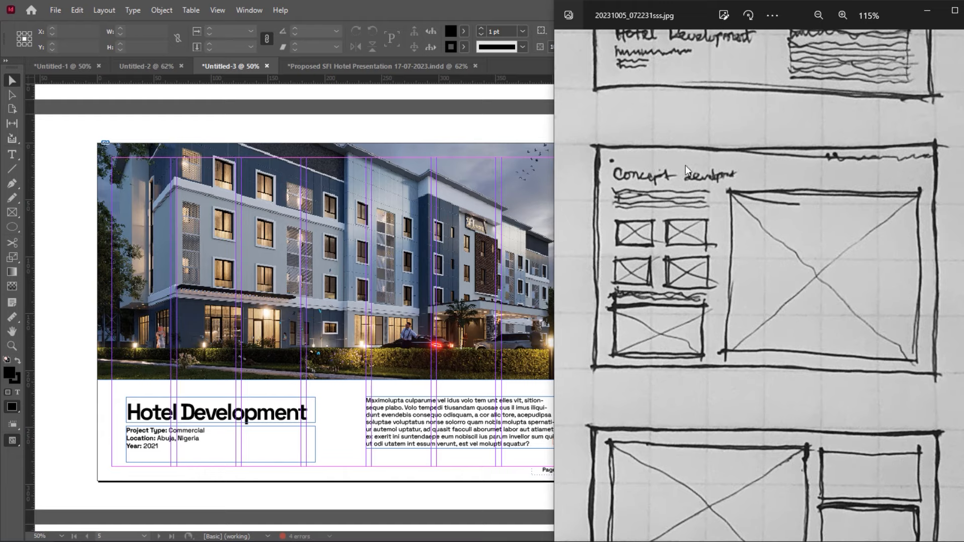
{"action": "left_click", "coordinate": [450, 126]}
{"action": "scroll", "coordinate": [437, 151], "scroll_direction": "down", "scroll_amount": 10}
{"action": "scroll", "coordinate": [433, 173], "scroll_direction": "up", "scroll_amount": 3}
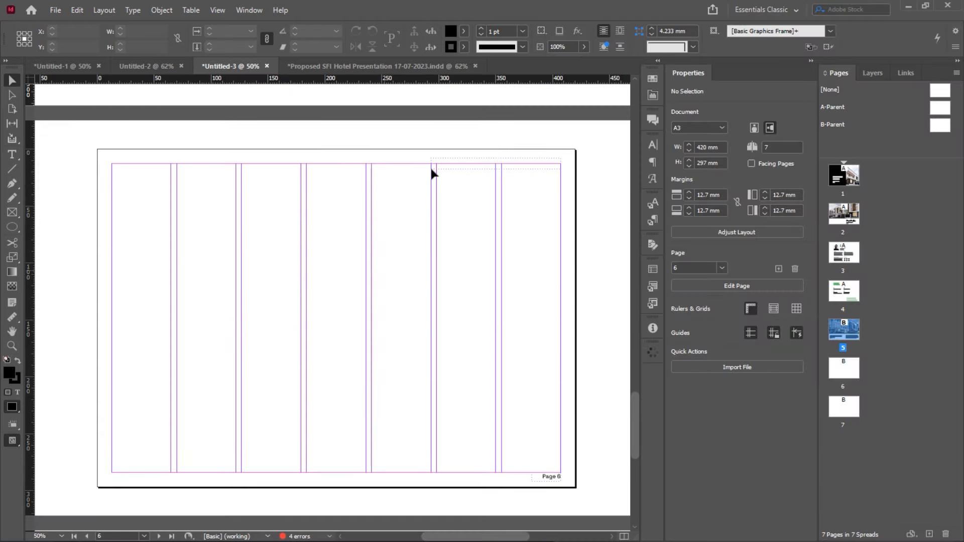
Draw a rectangle image frame over page 6's right columns, trimmed to 228.343 × 254.5 mm
{"action": "left_click", "coordinate": [12, 212]}
{"action": "left_click_drag", "start_coordinate": [301, 163], "coordinate": [561, 467]}
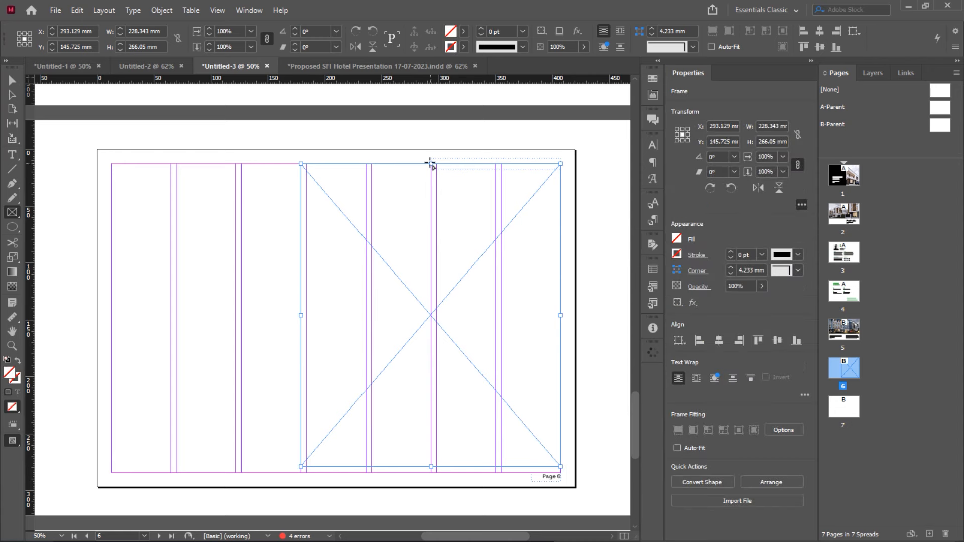
{"action": "key", "text": "v"}
{"action": "left_click_drag", "start_coordinate": [430, 162], "coordinate": [429, 174]}
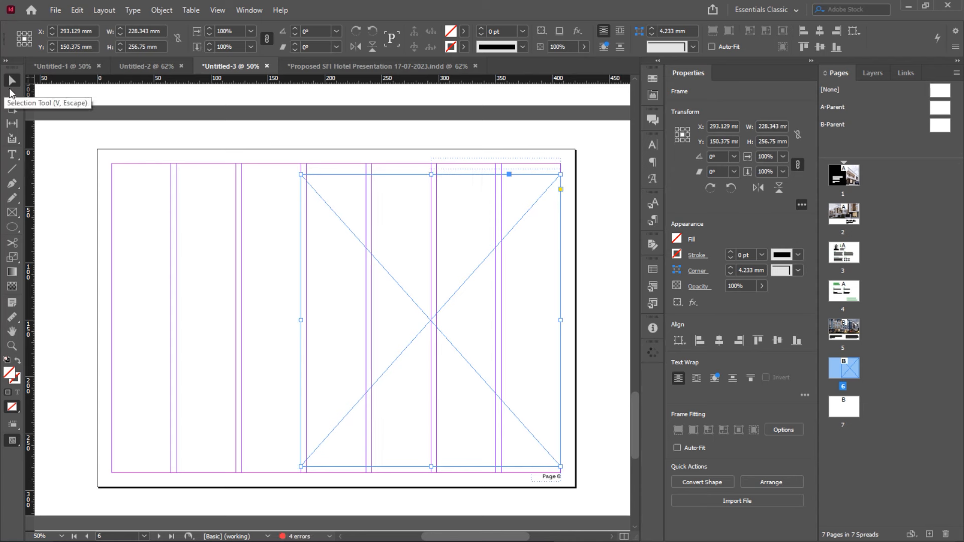
{"action": "left_click_drag", "start_coordinate": [430, 466], "coordinate": [430, 464]}
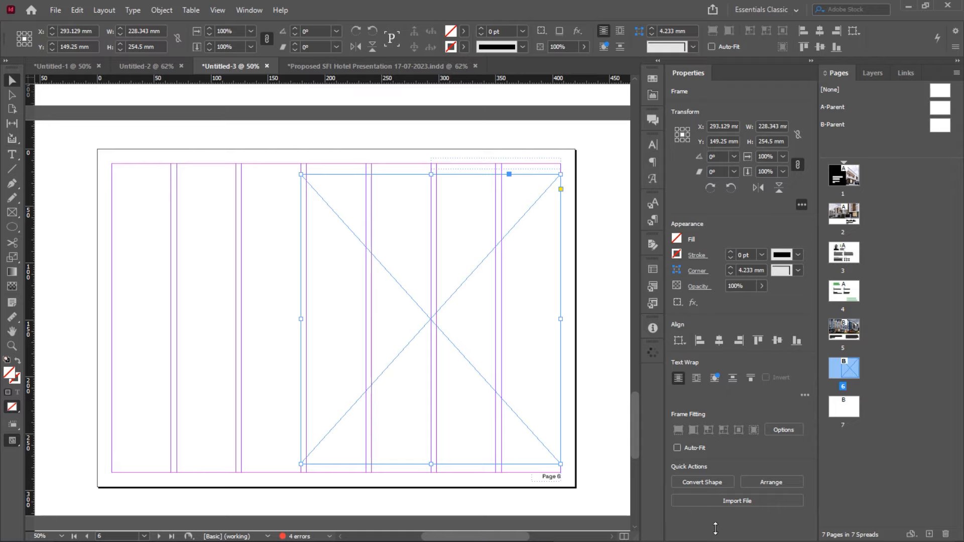
{"action": "key", "text": "super"}
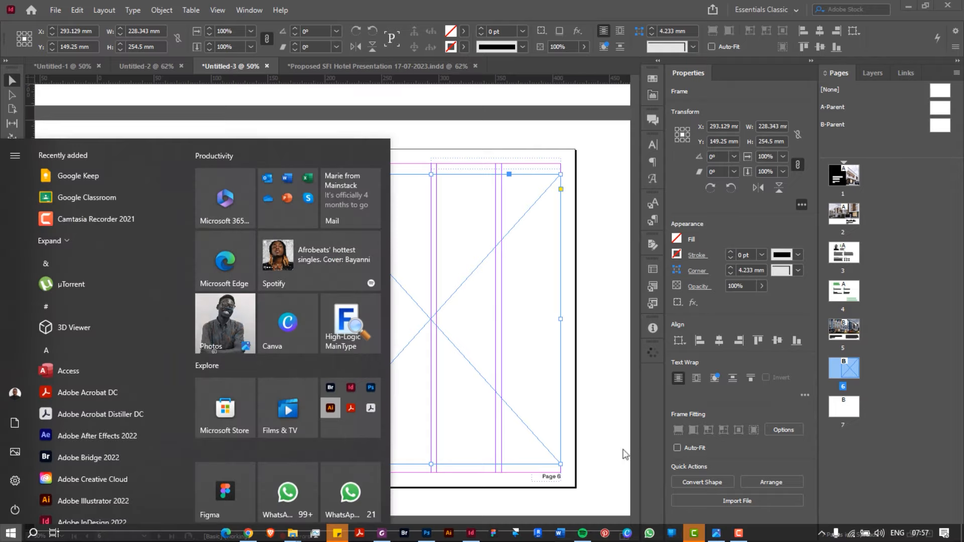
Switch windows to recheck the sketch in Photos, then go back to the InDesign layout
{"action": "left_click", "coordinate": [625, 446]}
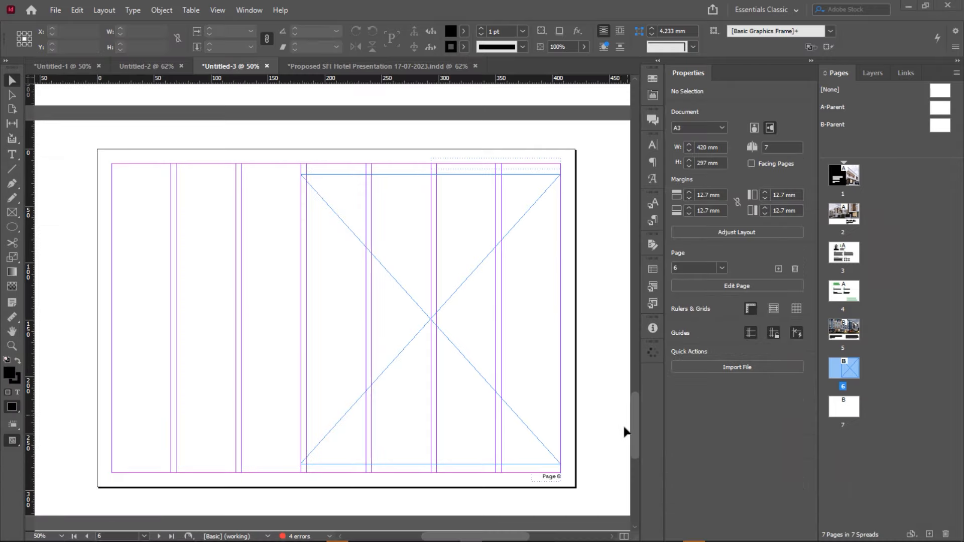
{"action": "key", "text": "super+Tab"}
{"action": "key", "text": "Escape"}
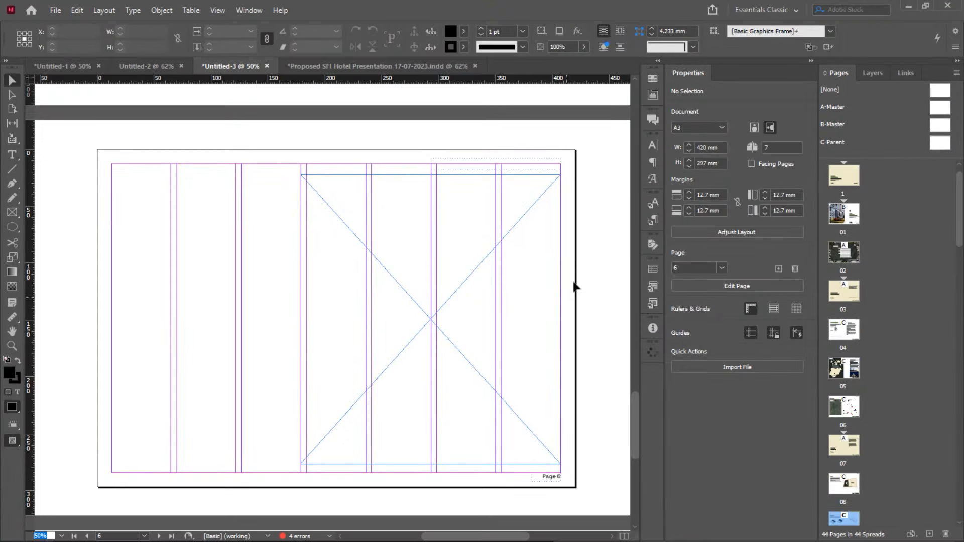
{"action": "key", "text": "ctrl+Tab"}
{"action": "key", "text": "ctrl+Tab"}
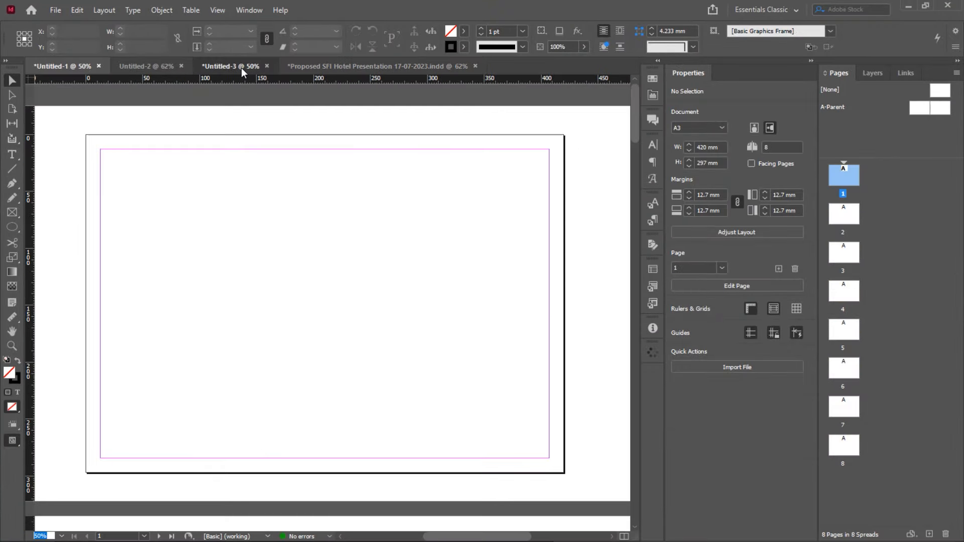
{"action": "left_click", "coordinate": [241, 68]}
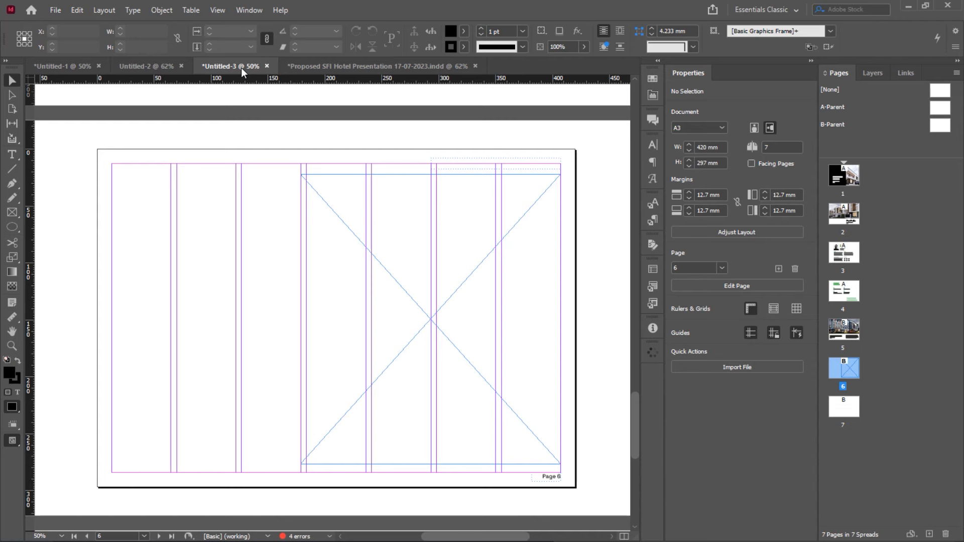
{"action": "key", "text": "alt+Tab"}
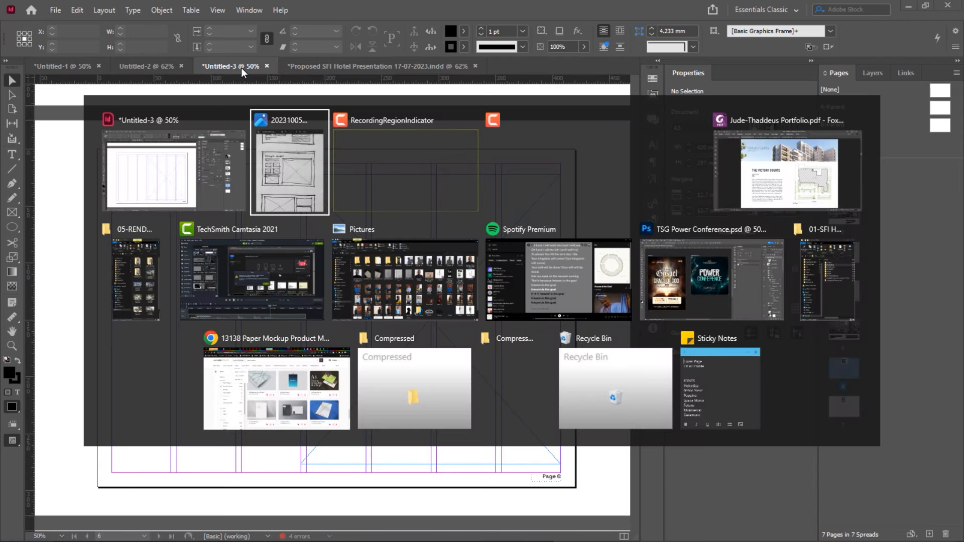
{"action": "key", "text": "alt+Tab"}
{"action": "key", "text": "alt+Tab"}
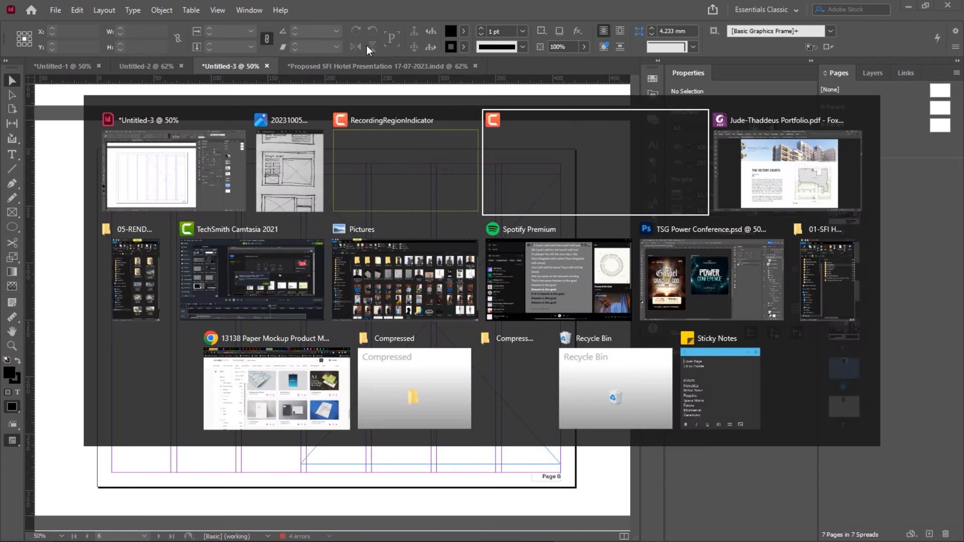
{"action": "key", "text": "alt+Tab"}
{"action": "key", "text": "alt+Tab"}
{"action": "key", "text": "alt+Tab"}
{"action": "key", "text": "alt+Tab"}
{"action": "key", "text": "alt+Tab"}
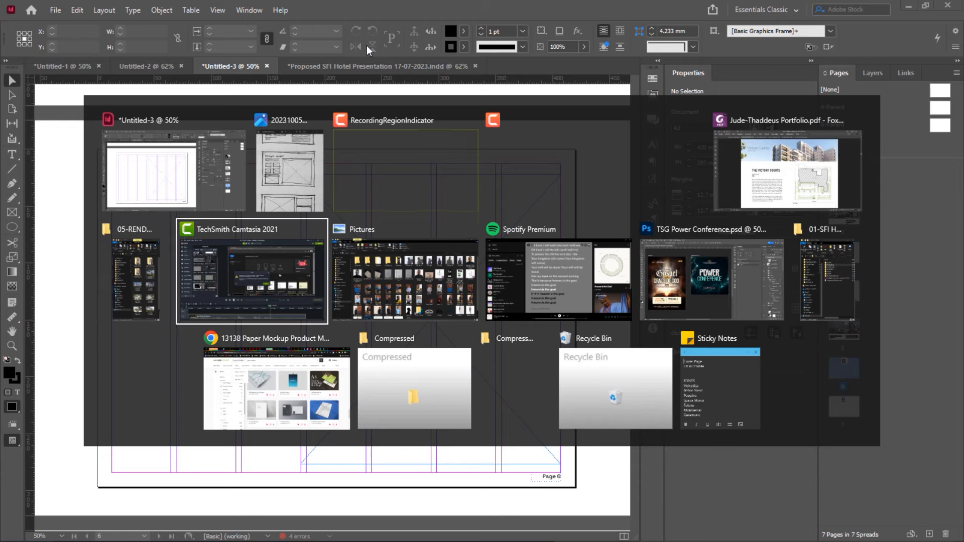
{"action": "key", "text": "alt+Tab"}
{"action": "key", "text": "alt+Tab"}
{"action": "key", "text": "alt+Tab"}
{"action": "key", "text": "alt+Tab"}
{"action": "key", "text": "alt+Tab"}
{"action": "key", "text": "alt+Tab"}
{"action": "key", "text": "alt+Tab"}
{"action": "key", "text": "alt+Tab"}
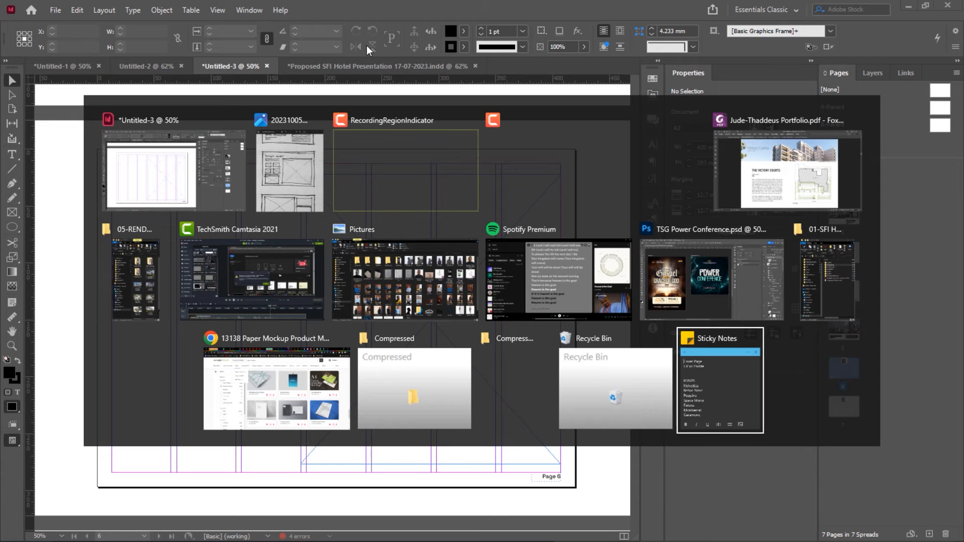
{"action": "key", "text": "alt+Tab"}
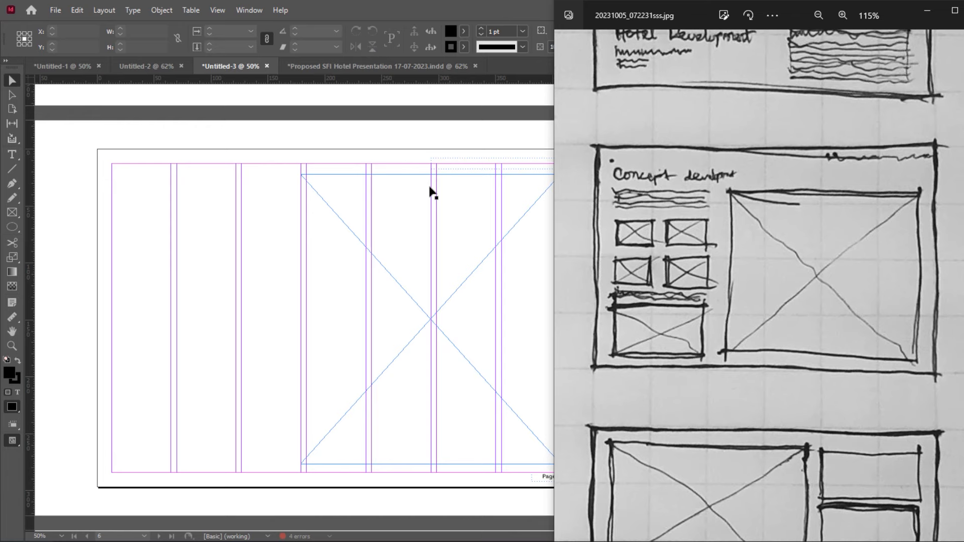
{"action": "left_click", "coordinate": [148, 194]}
Copy the page 5 body text frame onto page 6 and narrow the copy
{"action": "scroll", "coordinate": [150, 199], "scroll_direction": "up", "scroll_amount": 3}
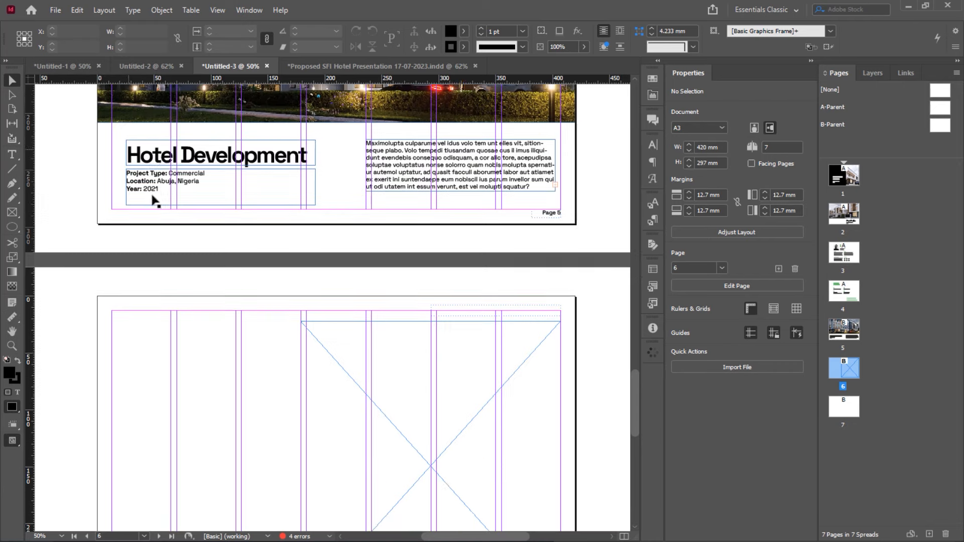
{"action": "scroll", "coordinate": [153, 201], "scroll_direction": "up", "scroll_amount": 1}
{"action": "left_click", "coordinate": [166, 213]}
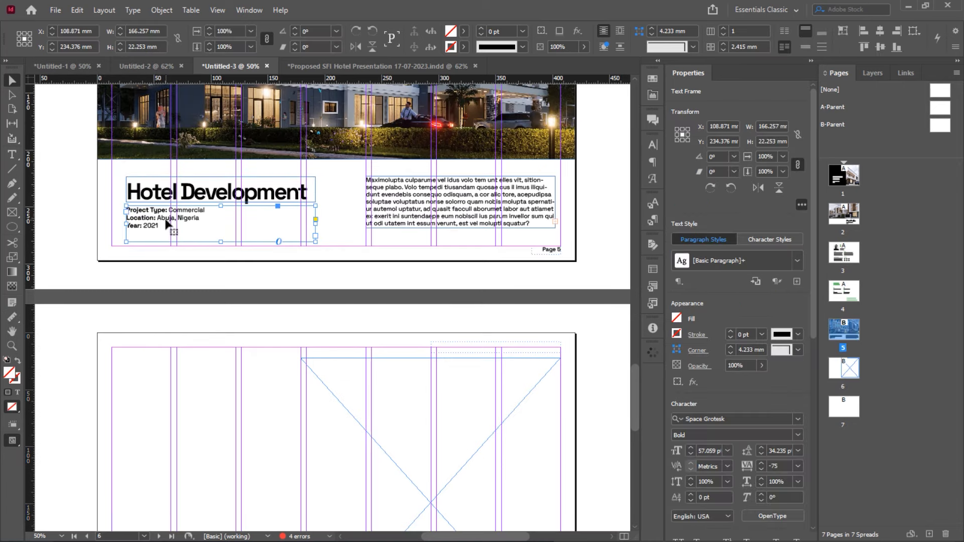
{"action": "left_click", "coordinate": [168, 198], "text": "shift"}
{"action": "left_click", "coordinate": [113, 208]}
{"action": "left_click", "coordinate": [261, 191]}
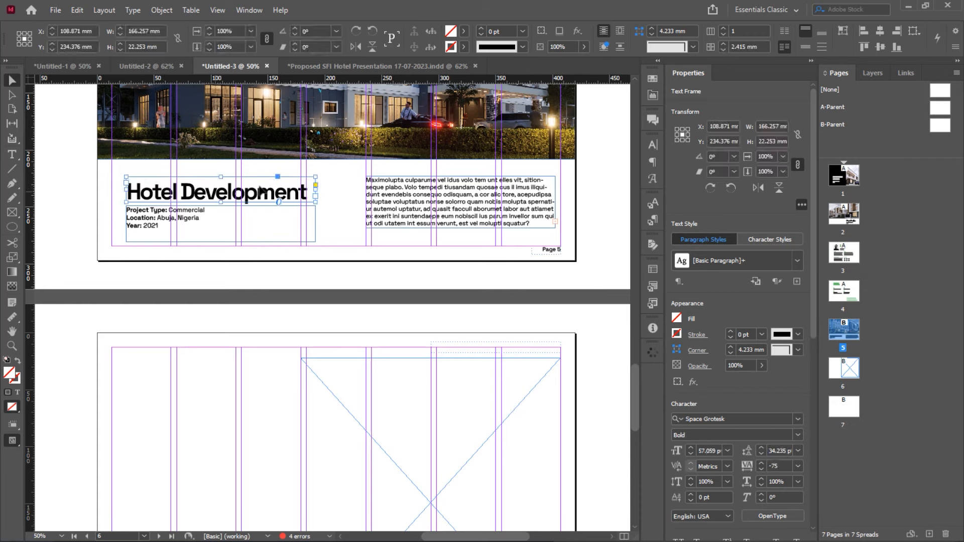
{"action": "left_click", "coordinate": [378, 190]}
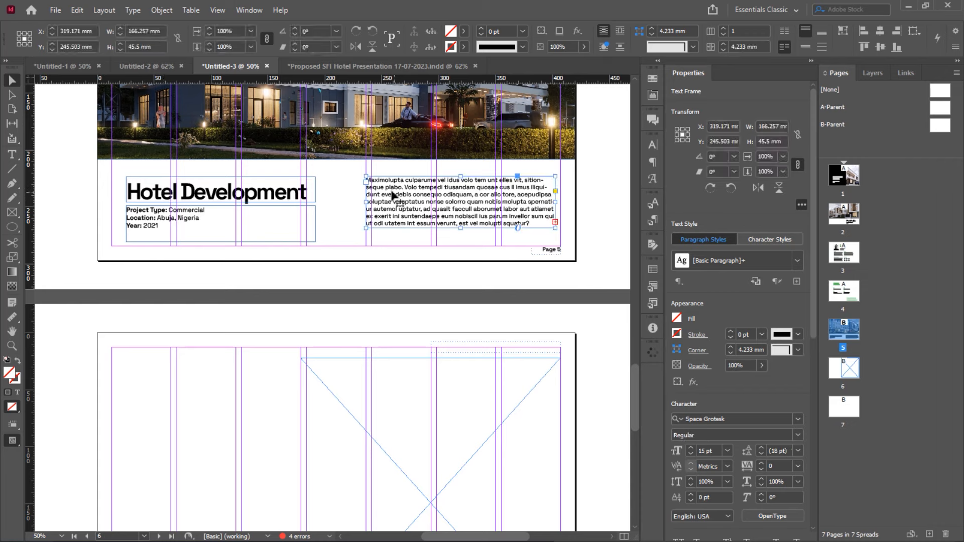
{"action": "left_click_drag", "start_coordinate": [393, 195], "coordinate": [162, 417]}
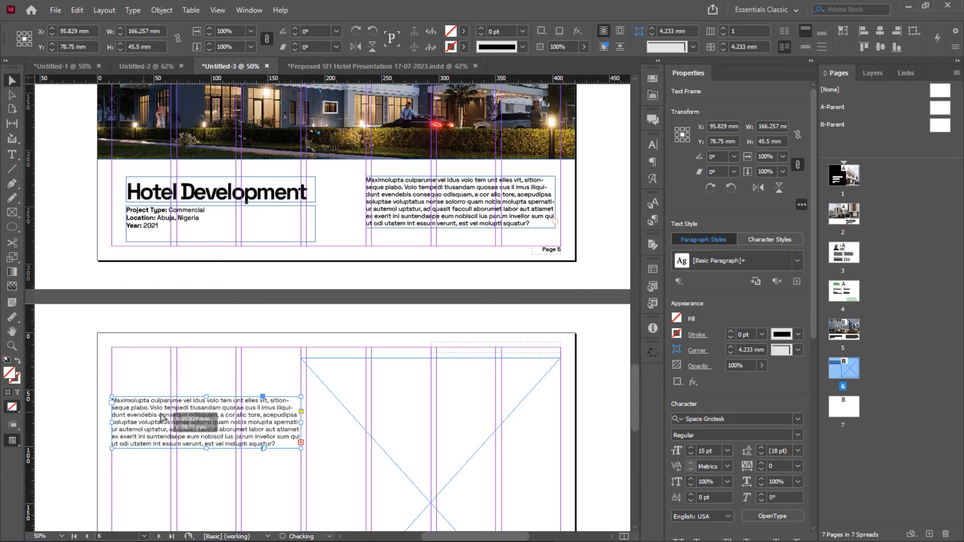
{"action": "left_click_drag", "start_coordinate": [300, 423], "coordinate": [294, 421]}
Copy the title frame to page 6, set it to 36 pt and retype it as 'Concept Development'
{"action": "left_click", "coordinate": [201, 194]}
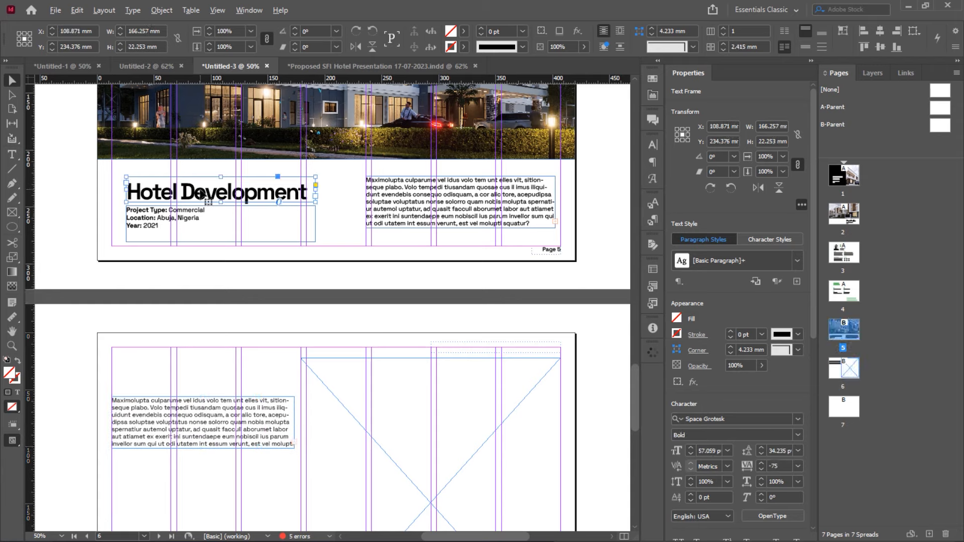
{"action": "left_click_drag", "start_coordinate": [201, 194], "coordinate": [172, 381]}
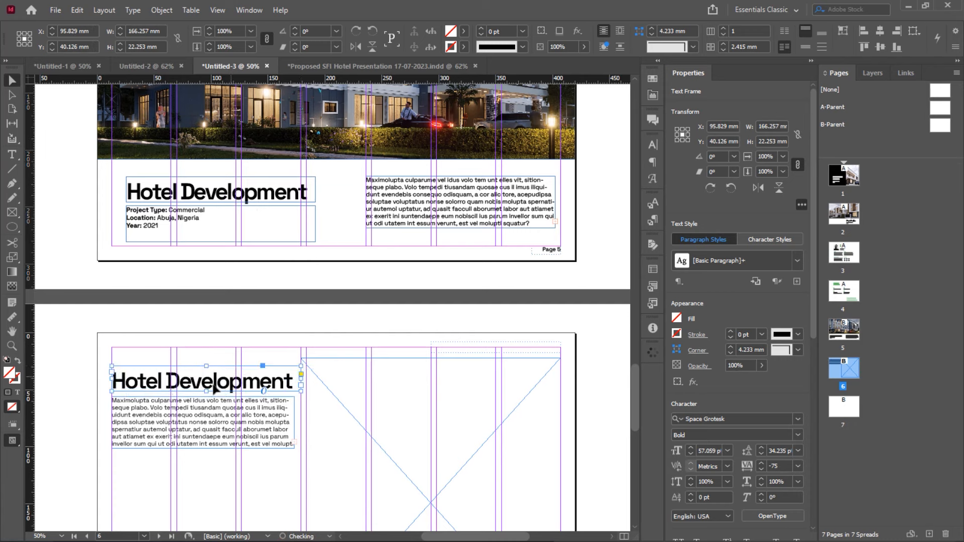
{"action": "left_click", "coordinate": [729, 451]}
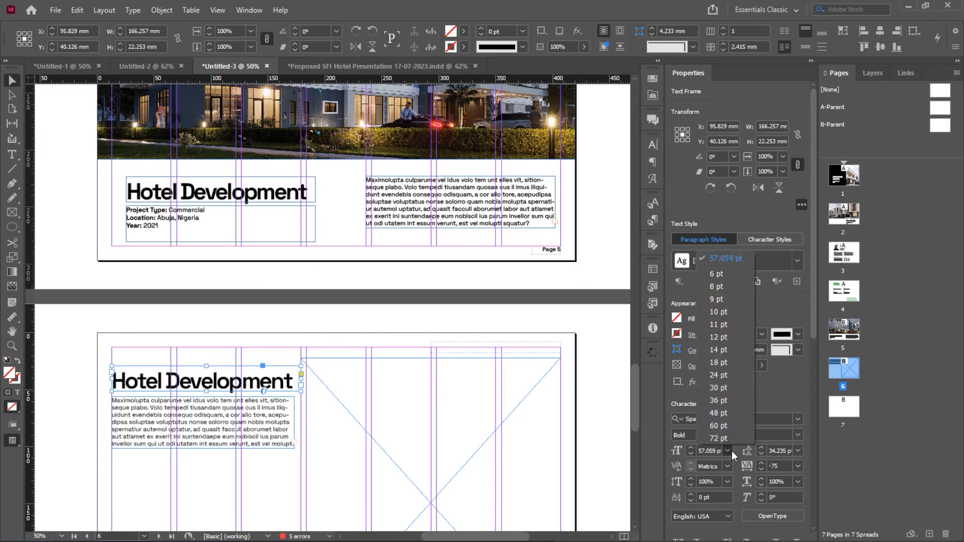
{"action": "left_click", "coordinate": [720, 400]}
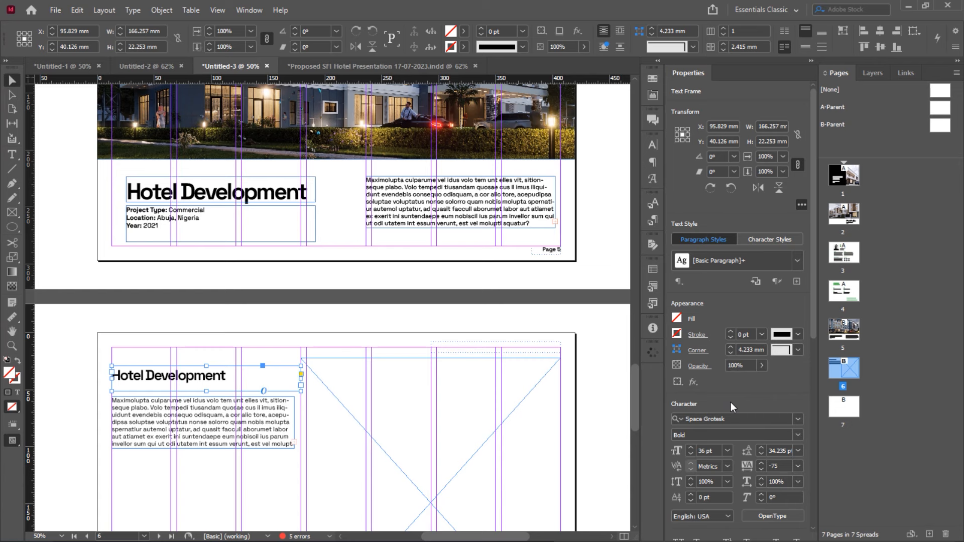
{"action": "double_click", "coordinate": [173, 372]}
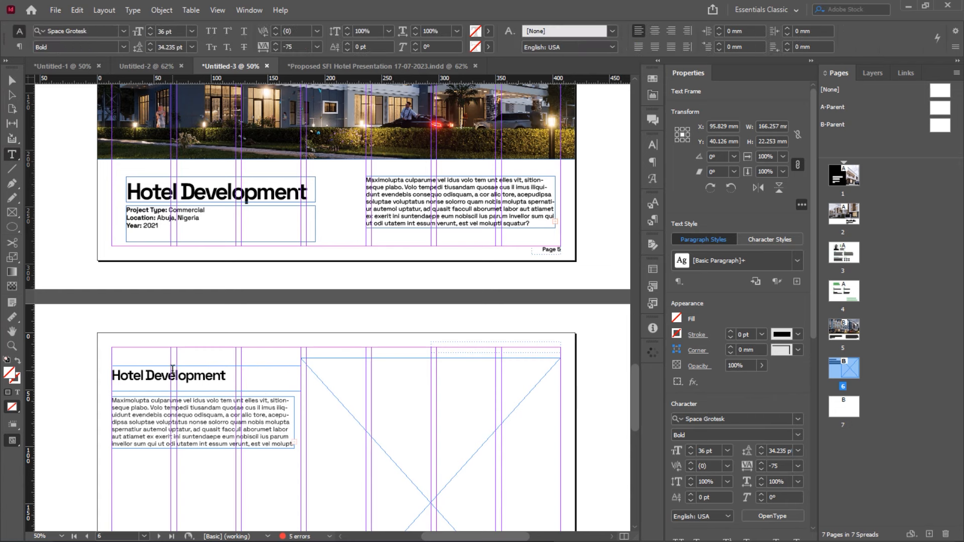
{"action": "key", "text": "ctrl+a"}
{"action": "type", "text": "Conce"}
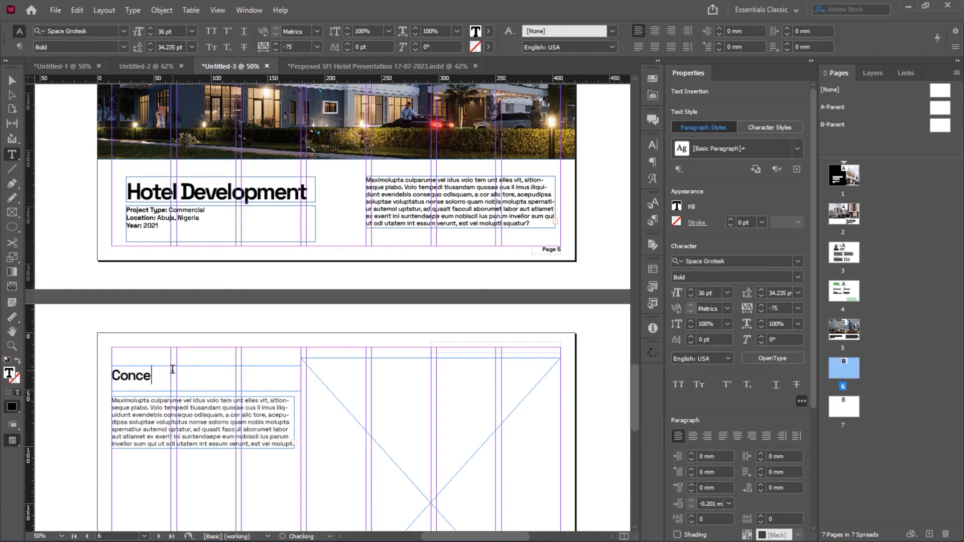
{"action": "type", "text": "pt Develo"}
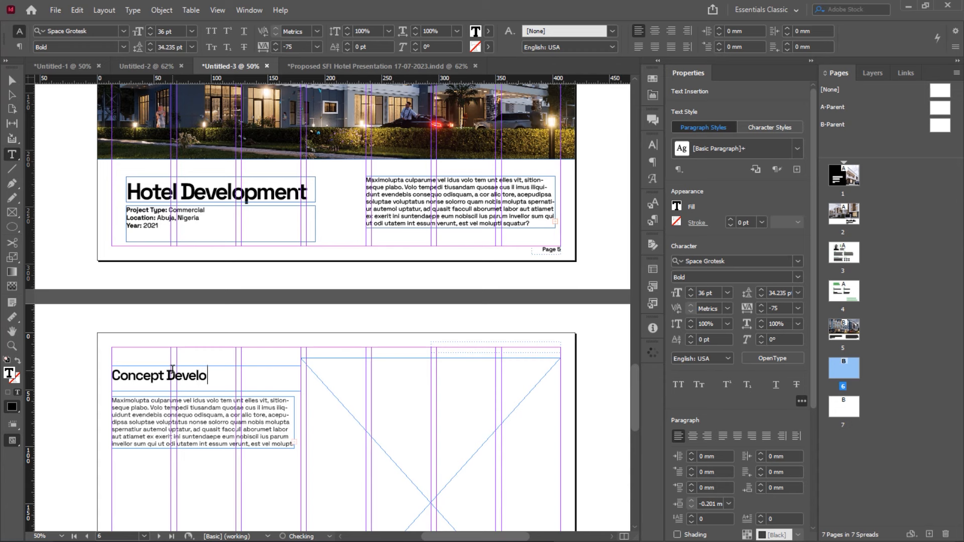
{"action": "type", "text": "pment"}
{"action": "key", "text": "Escape"}
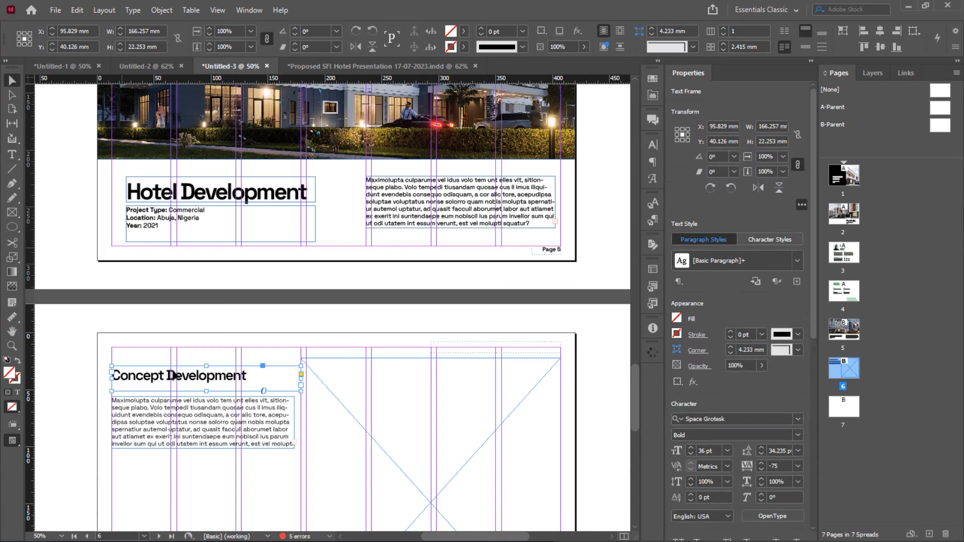
Raise the heading frame and tuck the shortened body text frame just beneath it
{"action": "mouse_move", "coordinate": [198, 379]}
{"action": "left_mouse_down"}
{"action": "mouse_move", "coordinate": [197, 368]}
{"action": "mouse_move", "coordinate": [206, 378]}
{"action": "left_mouse_up"}
{"action": "left_click_drag", "start_coordinate": [206, 413], "coordinate": [206, 389]}
{"action": "scroll", "coordinate": [248, 380], "scroll_direction": "down", "scroll_amount": 3}
{"action": "left_click", "coordinate": [248, 373]}
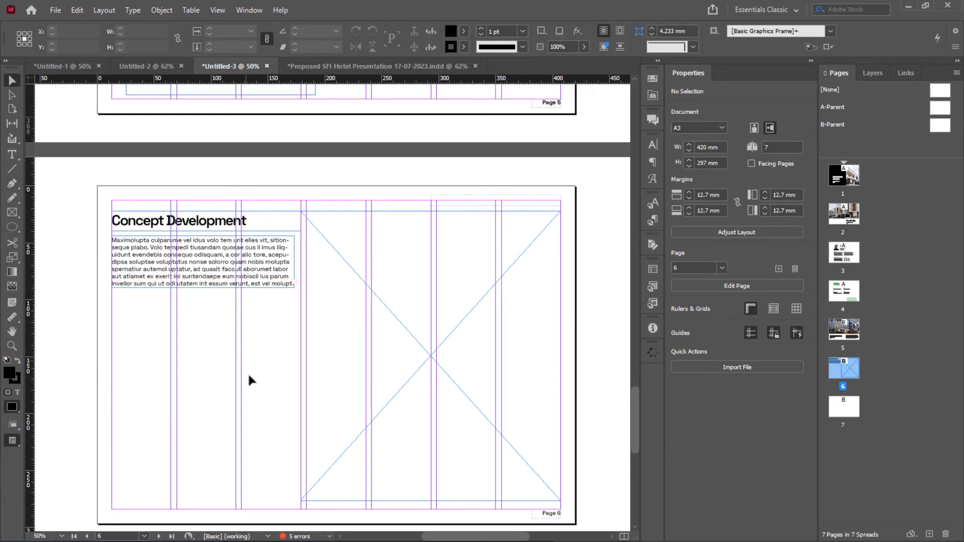
{"action": "left_click", "coordinate": [221, 286]}
{"action": "left_click_drag", "start_coordinate": [204, 287], "coordinate": [201, 272]}
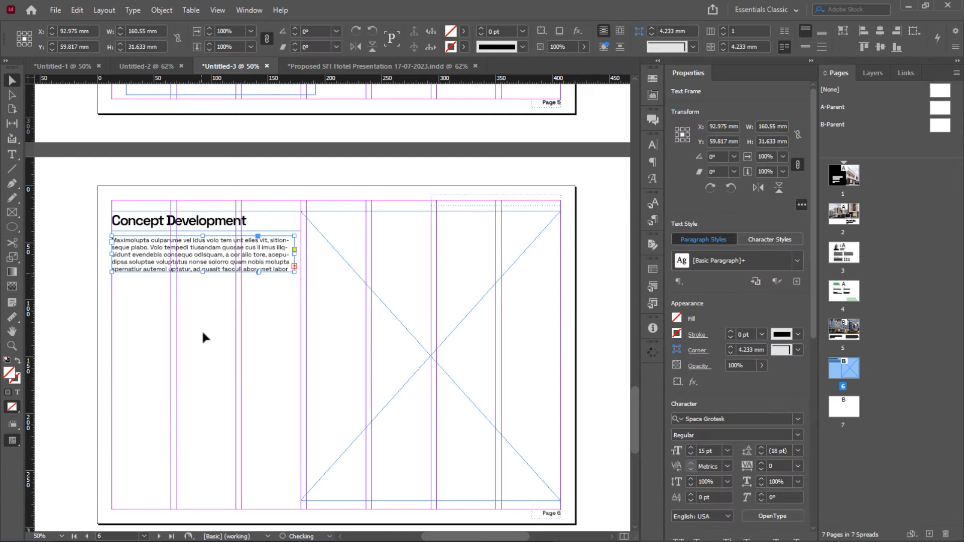
{"action": "left_click", "coordinate": [150, 303]}
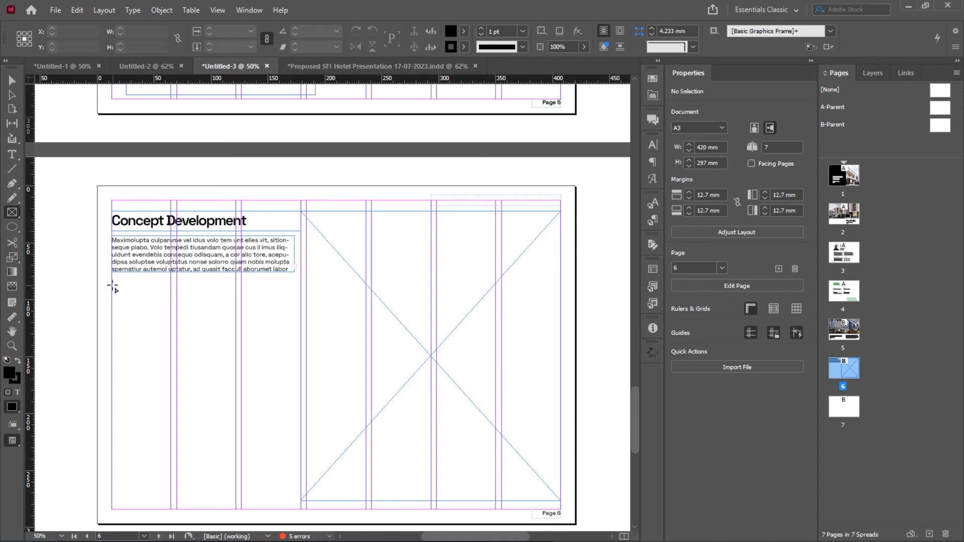
Draw a placeholder frame below the body text and shift the large image frame's left edge
{"action": "left_click_drag", "start_coordinate": [111, 284], "coordinate": [250, 329]}
{"action": "key", "text": "v"}
{"action": "left_click", "coordinate": [313, 328]}
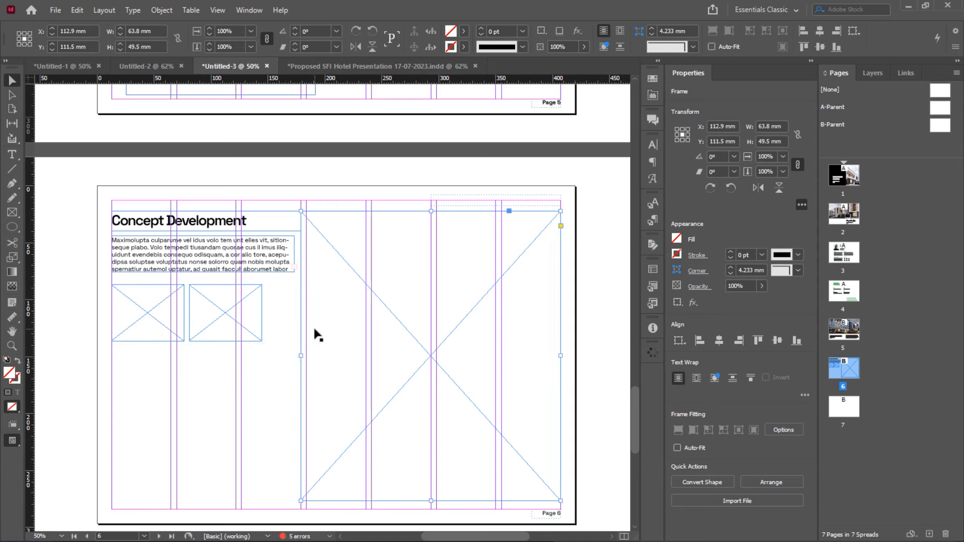
{"action": "left_click_drag", "start_coordinate": [301, 355], "coordinate": [306, 355]}
{"action": "left_click", "coordinate": [253, 334]}
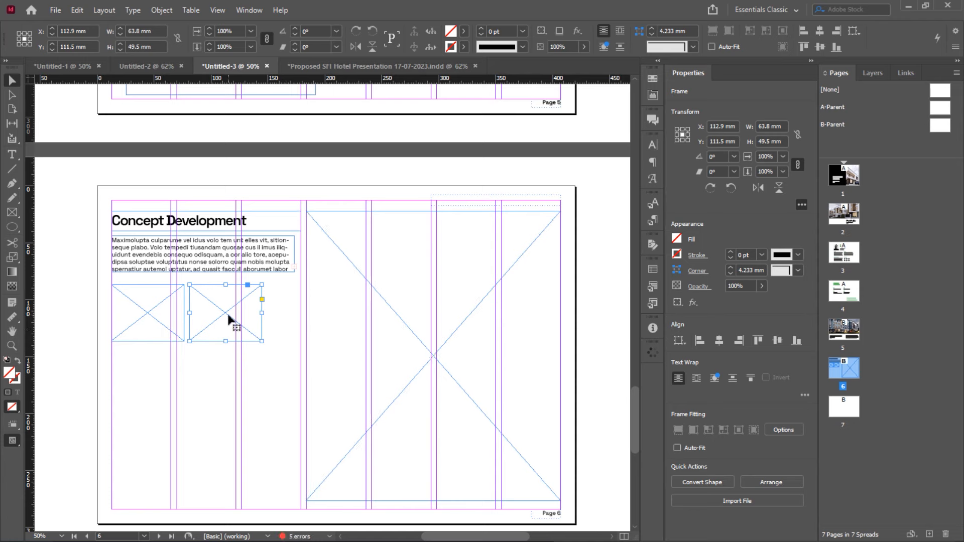
{"action": "left_click_drag", "start_coordinate": [229, 318], "coordinate": [261, 317]}
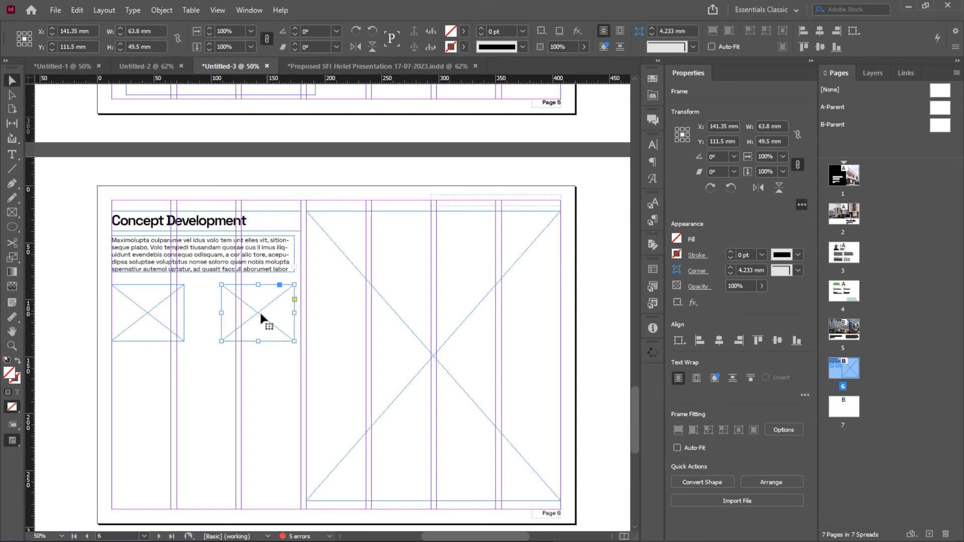
{"action": "key", "text": "ctrl+z"}
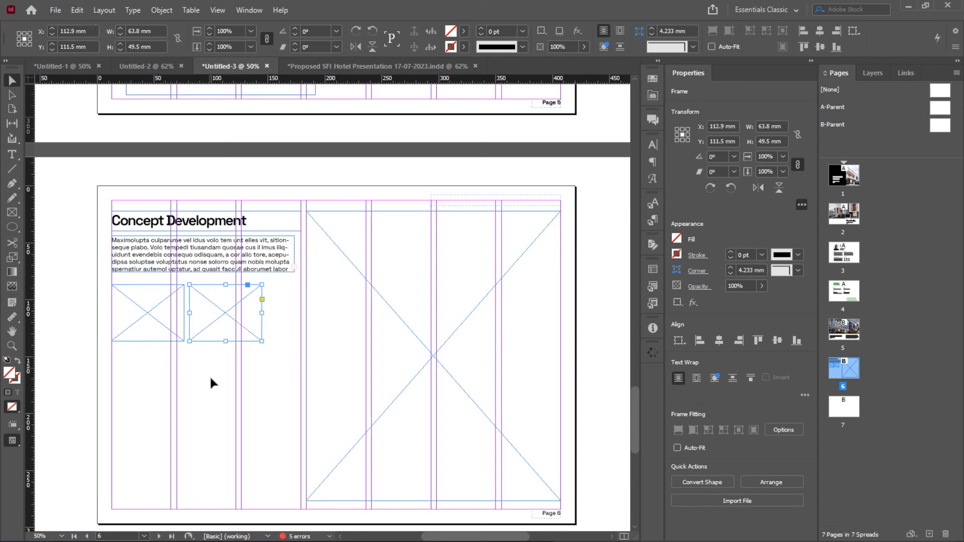
Stretch both small placeholder frames and the body text frame to the column width
{"action": "left_click", "coordinate": [209, 375]}
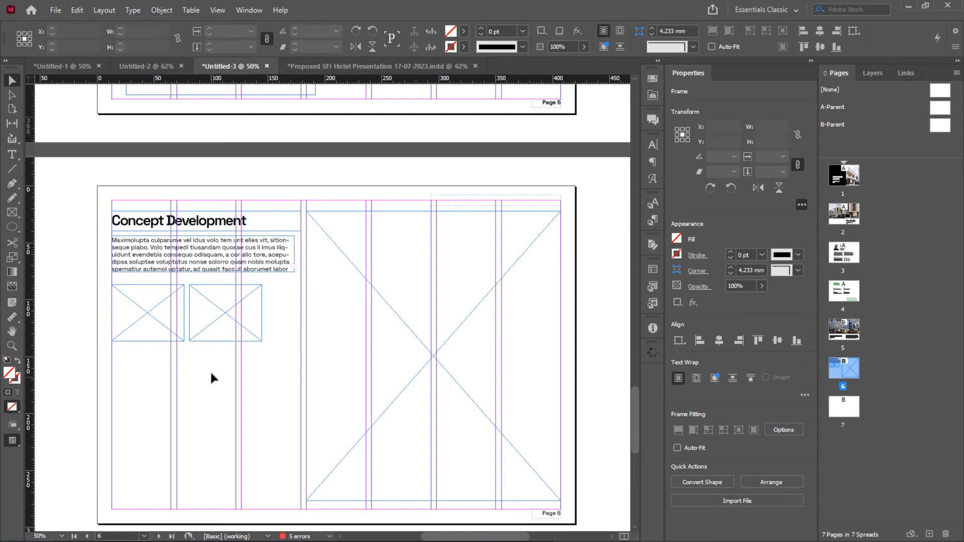
{"action": "left_click", "coordinate": [216, 318]}
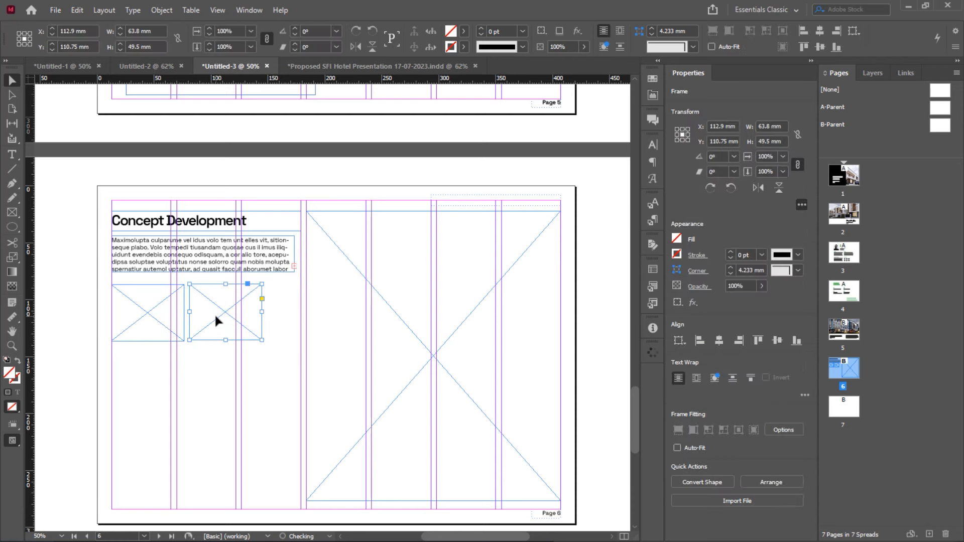
{"action": "left_click", "coordinate": [161, 319], "text": "shift"}
{"action": "key", "text": "ctrl+v"}
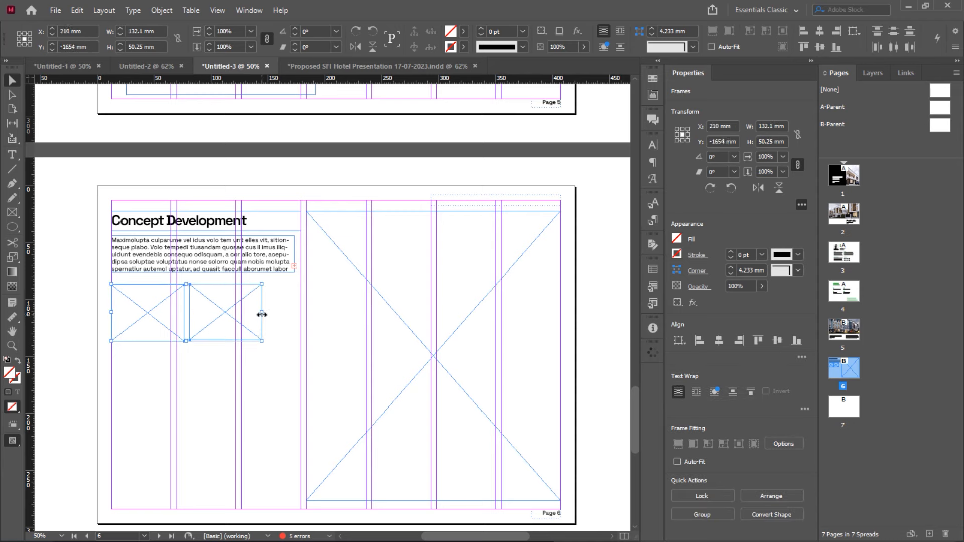
{"action": "left_click_drag", "start_coordinate": [261, 314], "coordinate": [300, 313]}
{"action": "left_click", "coordinate": [280, 258]}
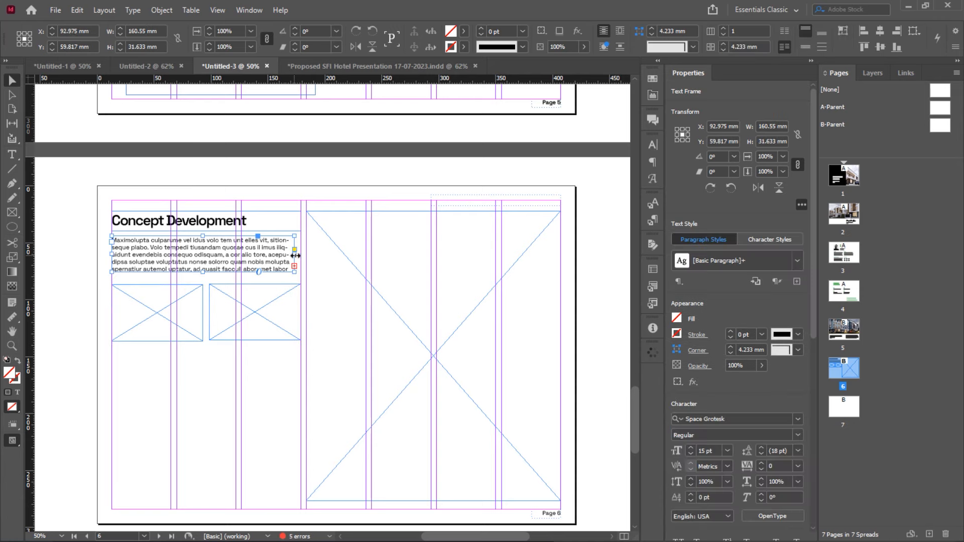
{"action": "left_click_drag", "start_coordinate": [299, 256], "coordinate": [301, 256]}
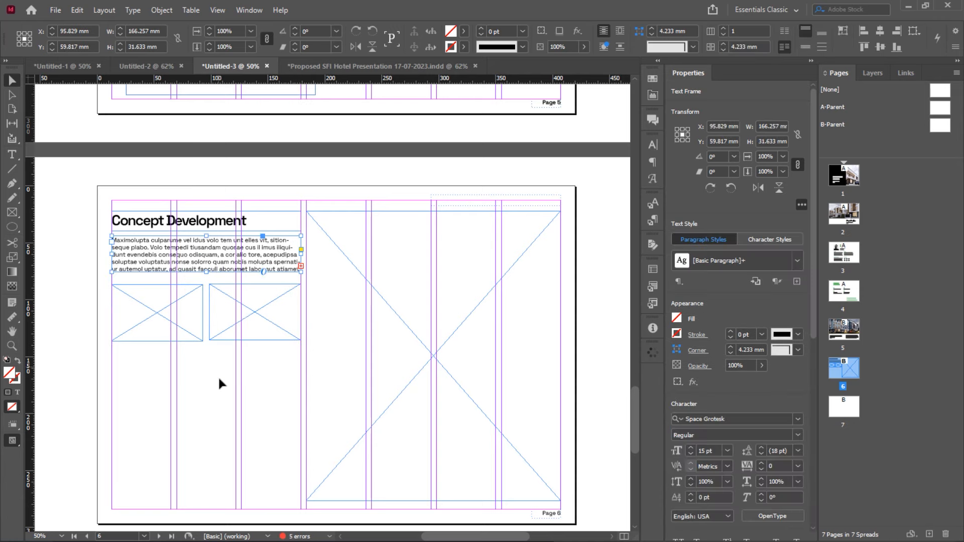
Move the two small frames up toward the text and duplicate them into a second row below
{"action": "left_click", "coordinate": [219, 319]}
{"action": "left_click", "coordinate": [171, 320]}
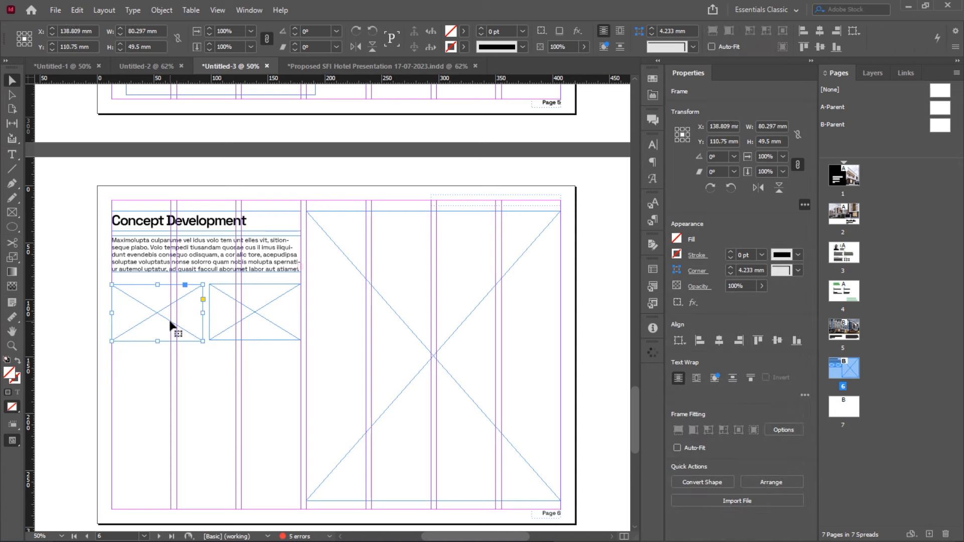
{"action": "left_click", "coordinate": [219, 324]}
{"action": "left_click", "coordinate": [186, 329], "text": "shift"}
{"action": "left_click_drag", "start_coordinate": [234, 330], "coordinate": [232, 322]}
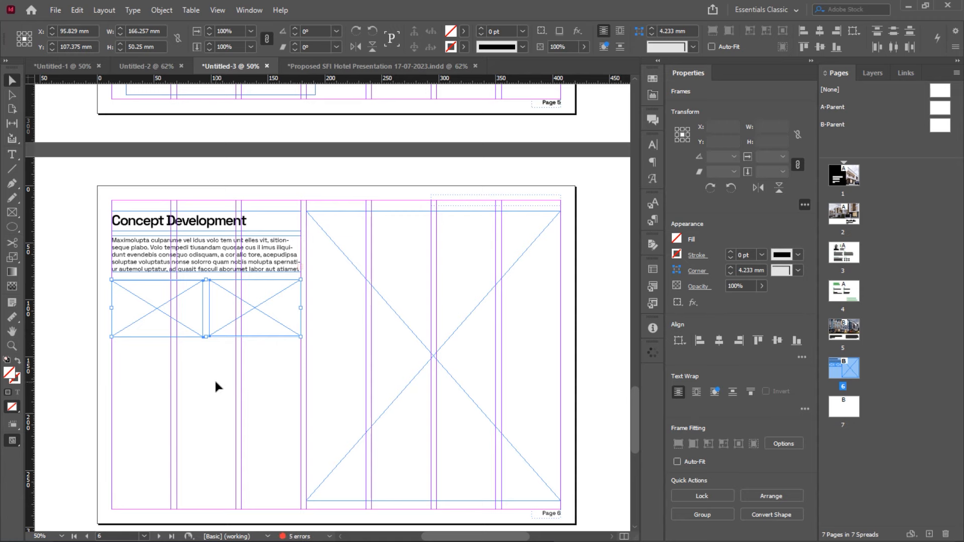
{"action": "left_click", "coordinate": [215, 380]}
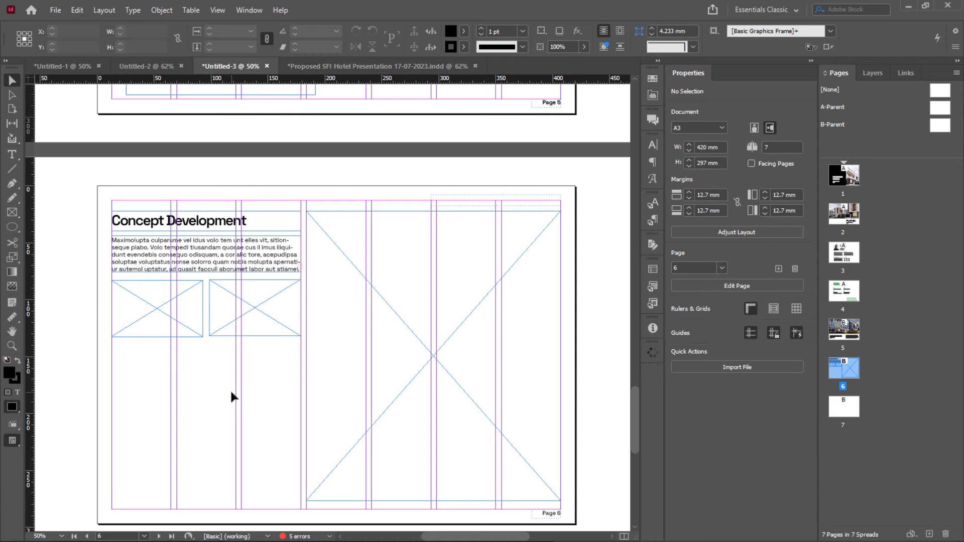
{"action": "left_click", "coordinate": [230, 321]}
{"action": "left_click", "coordinate": [182, 325], "text": "shift"}
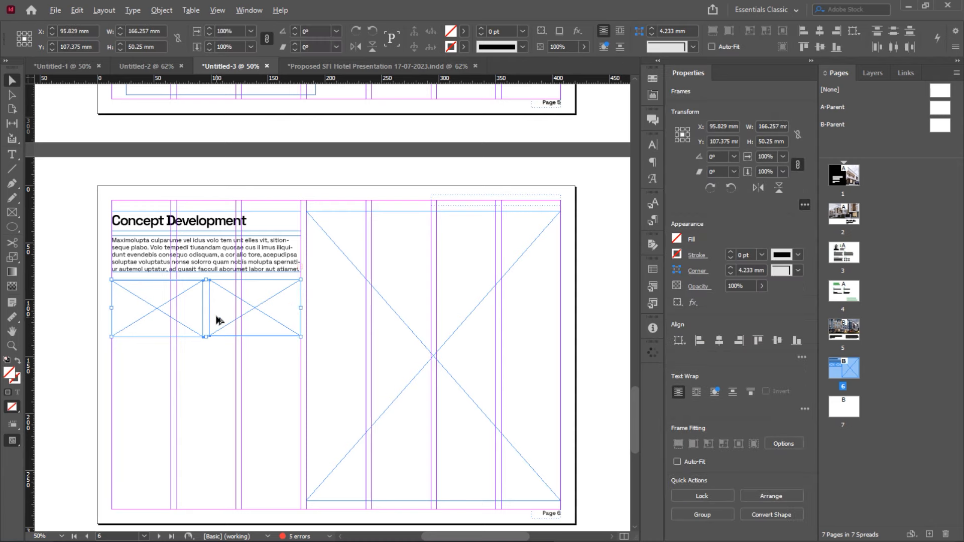
{"action": "left_click_drag", "start_coordinate": [215, 323], "coordinate": [221, 384]}
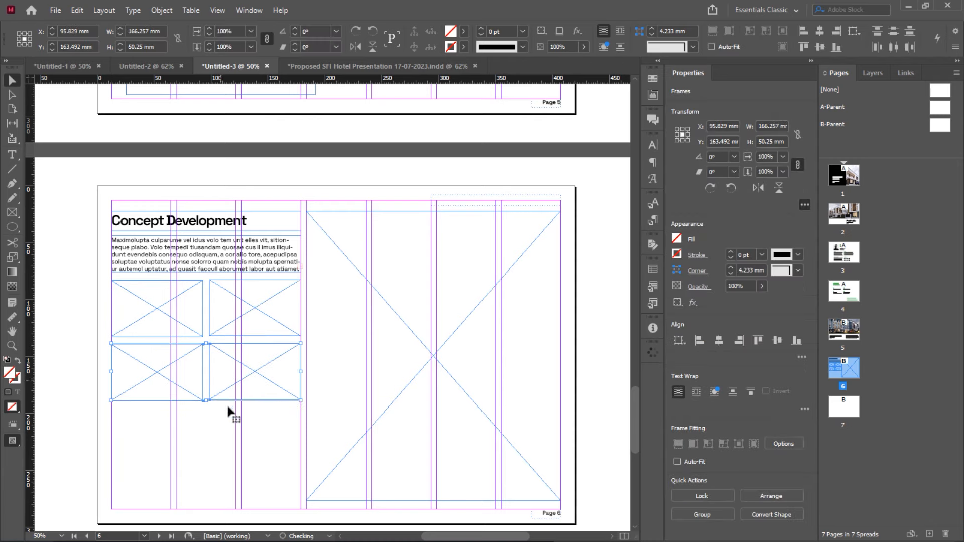
{"action": "left_click", "coordinate": [249, 457]}
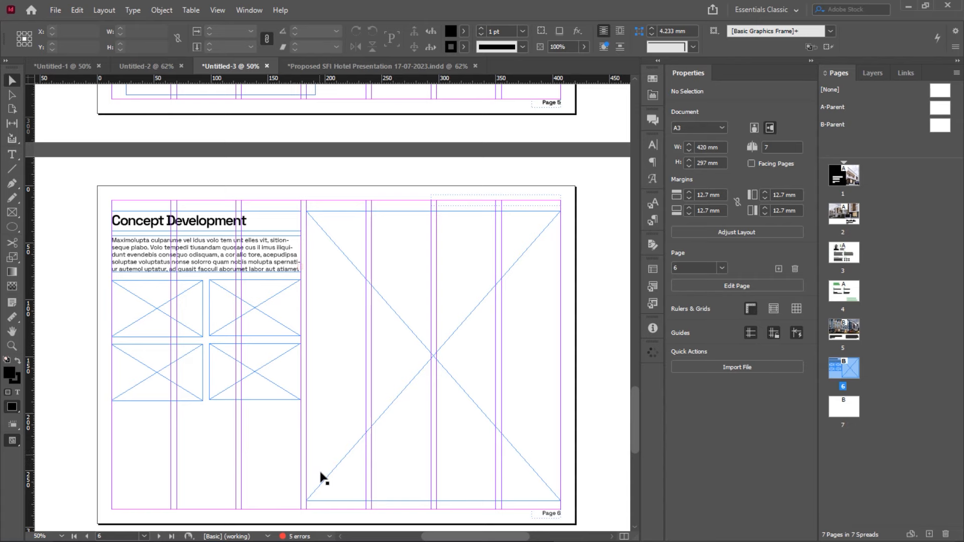
From File Explorer's IMAGES folder, drag the SFI HOTEL CONCEPT 3D View JPG into the top-left grid frame
{"action": "key", "text": "alt+Tab"}
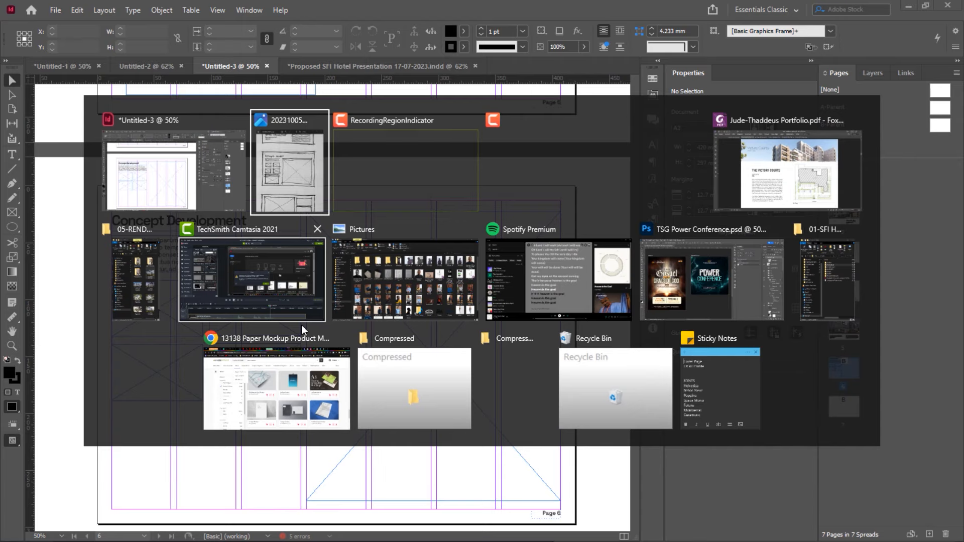
{"action": "key", "text": "Tab"}
{"action": "key", "text": "Tab"}
{"action": "key", "text": "Tab"}
{"action": "key", "text": "Tab"}
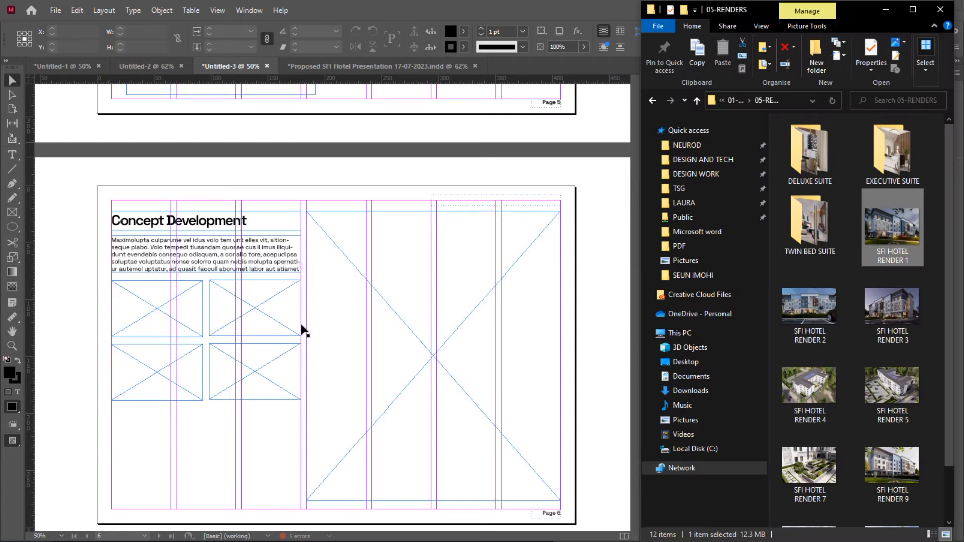
{"action": "left_click", "coordinate": [750, 101]}
{"action": "left_click", "coordinate": [769, 180]}
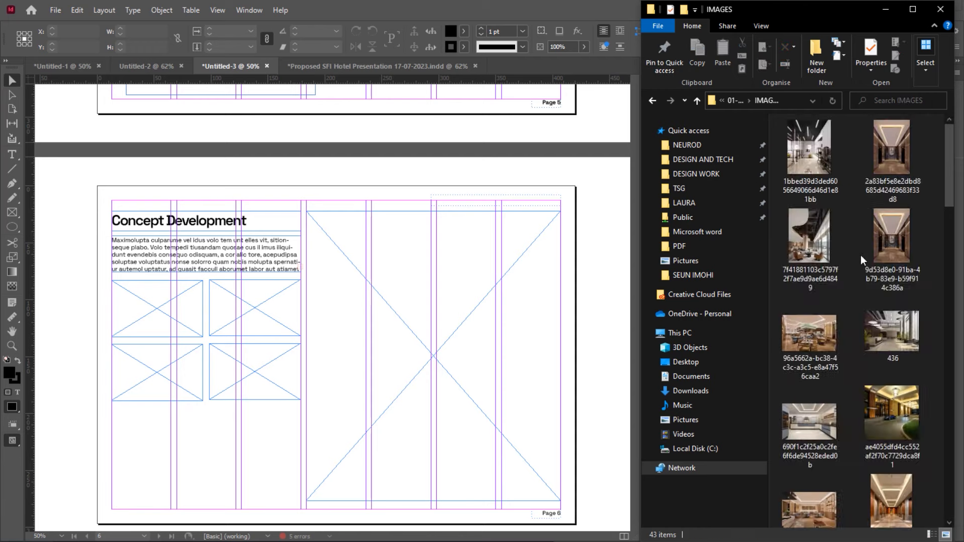
{"action": "scroll", "coordinate": [861, 255], "scroll_direction": "down", "scroll_amount": 5}
{"action": "scroll", "coordinate": [861, 255], "scroll_direction": "down", "scroll_amount": 8}
{"action": "scroll", "coordinate": [861, 255], "scroll_direction": "up", "scroll_amount": 3}
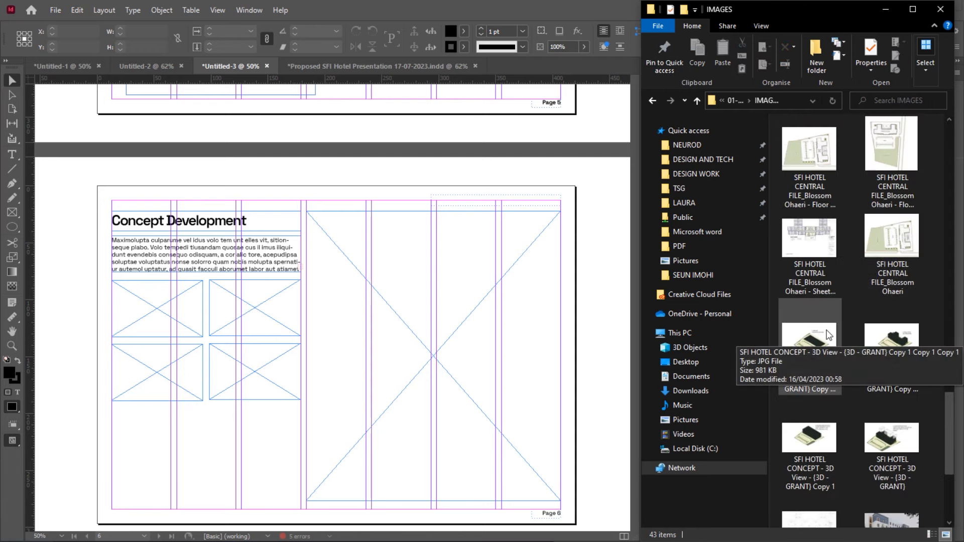
{"action": "scroll", "coordinate": [827, 331], "scroll_direction": "down", "scroll_amount": 3}
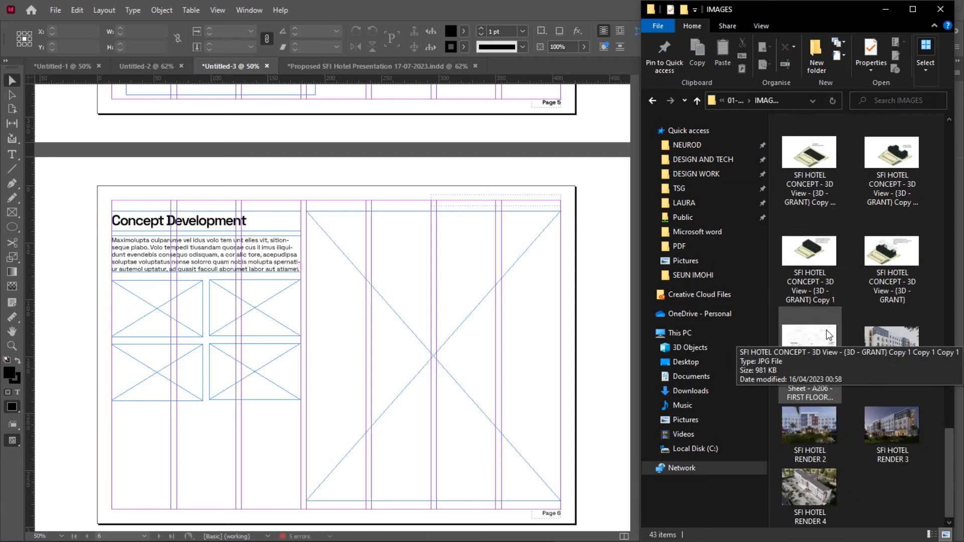
{"action": "left_click", "coordinate": [810, 162]}
{"action": "left_click_drag", "start_coordinate": [810, 162], "coordinate": [175, 305]}
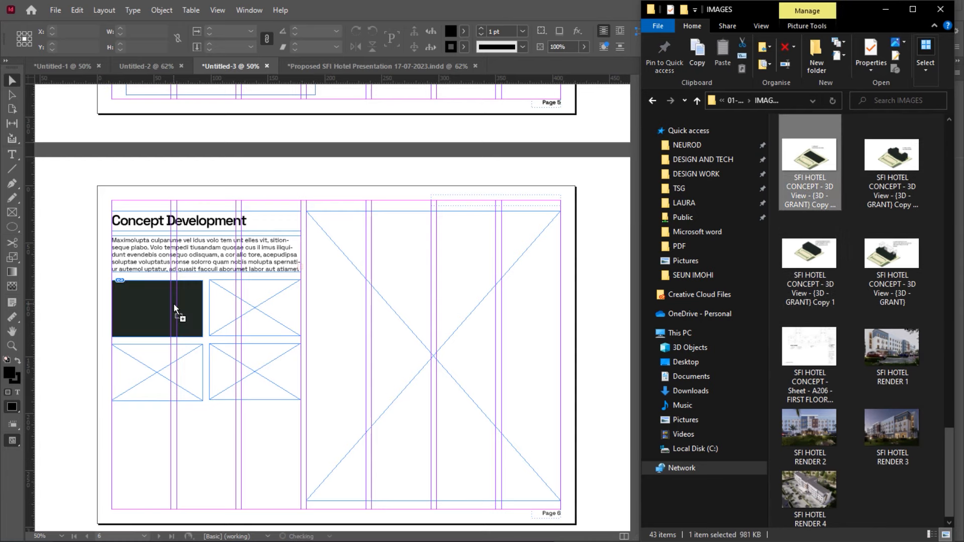
Open the concept image in Photos and step through the site plan, building form and 3D concept stages
{"action": "double_click", "coordinate": [816, 164]}
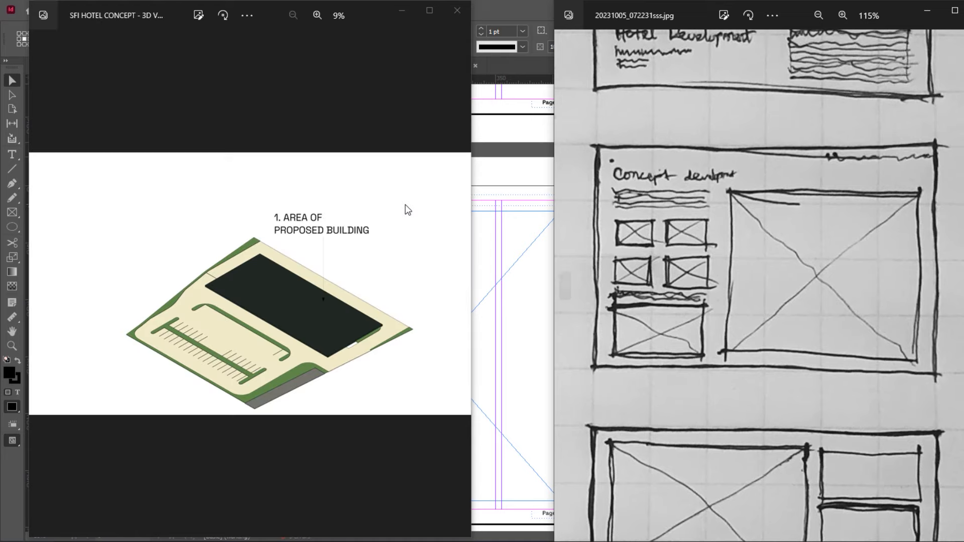
{"action": "key", "text": "Right"}
{"action": "key", "text": "Right"}
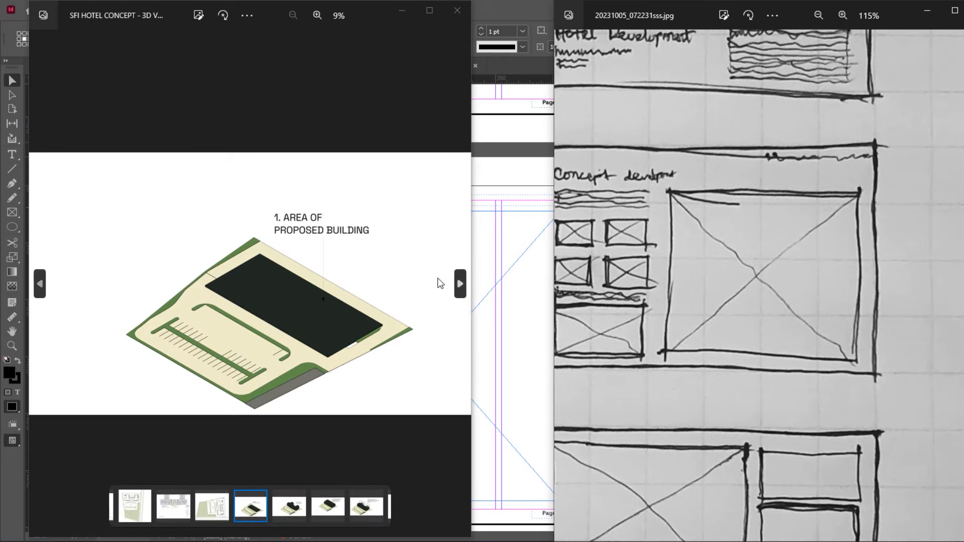
{"action": "key", "text": "Right"}
{"action": "left_click", "coordinate": [459, 280]}
{"action": "left_click", "coordinate": [459, 279]}
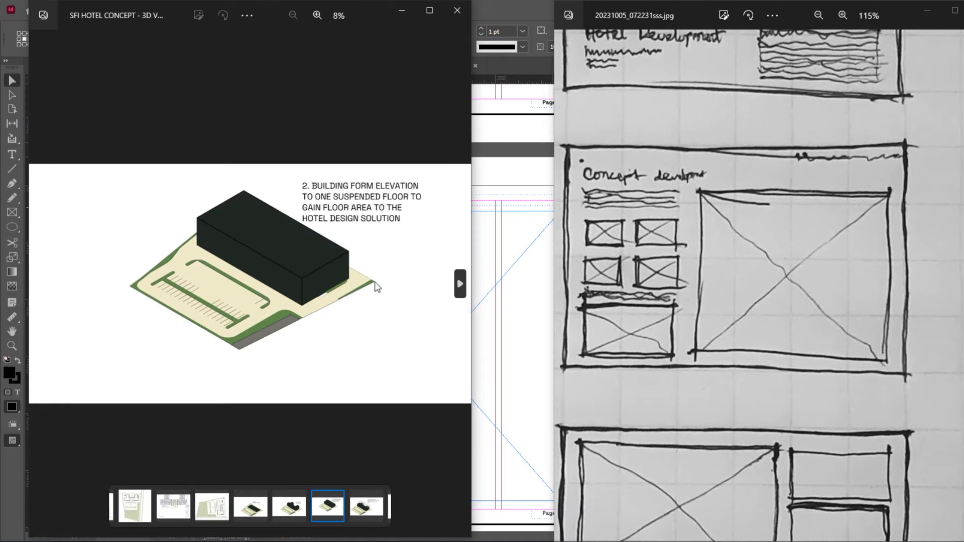
{"action": "left_click", "coordinate": [40, 283]}
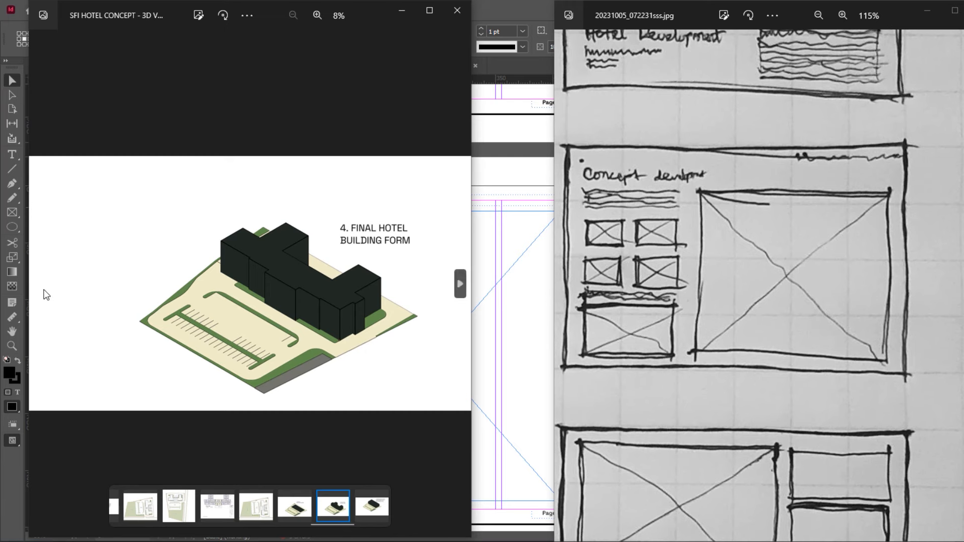
{"action": "left_click", "coordinate": [43, 295]}
{"action": "left_click", "coordinate": [43, 294]}
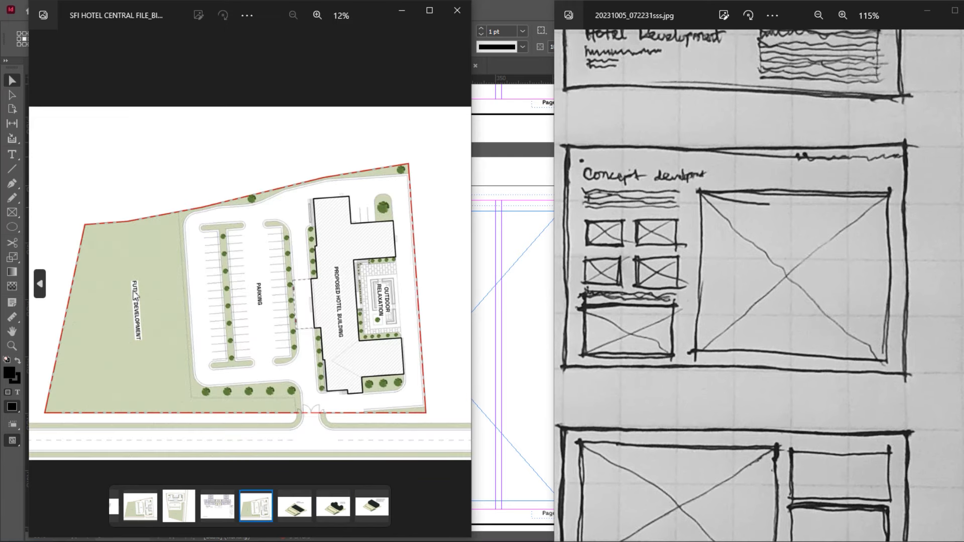
{"action": "left_click", "coordinate": [459, 291]}
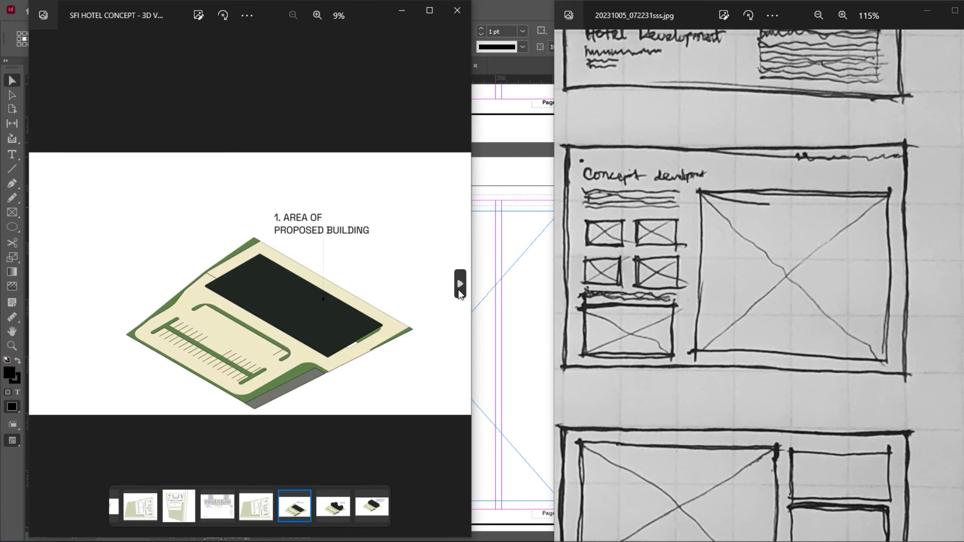
{"action": "left_click", "coordinate": [459, 287]}
{"action": "left_click", "coordinate": [459, 287]}
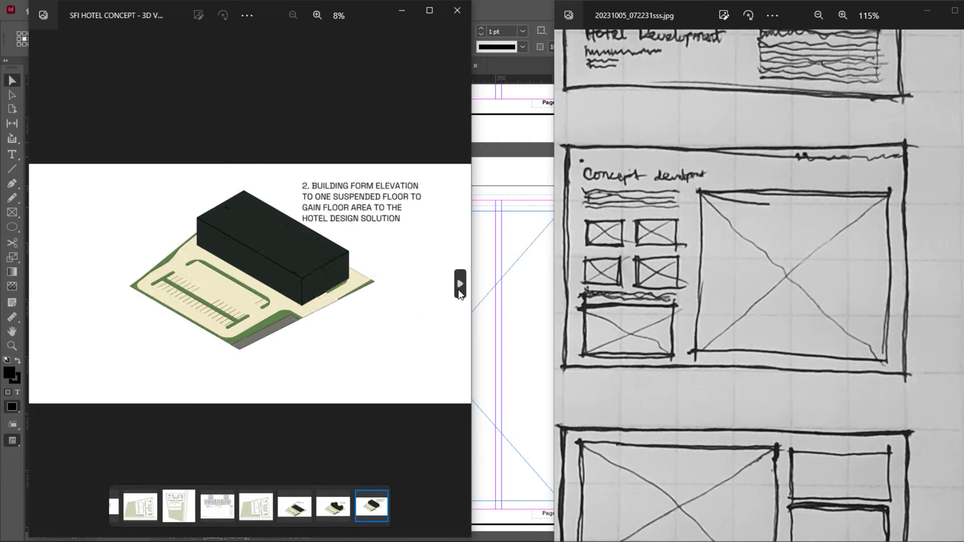
{"action": "left_click", "coordinate": [459, 287]}
Dismiss the Photos viewer and select the placed concept image content inside its frame
{"action": "left_click", "coordinate": [401, 11]}
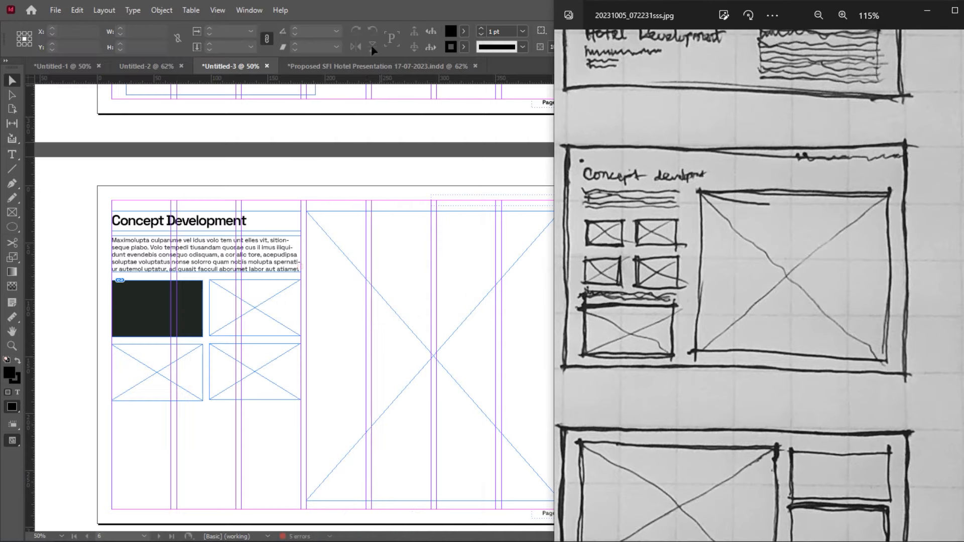
{"action": "left_click", "coordinate": [146, 319]}
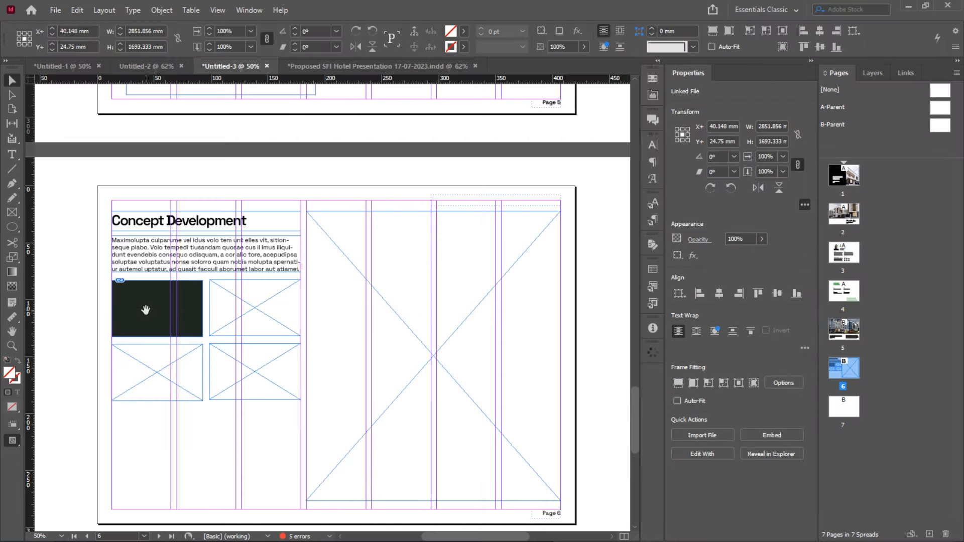
{"action": "left_click", "coordinate": [153, 307]}
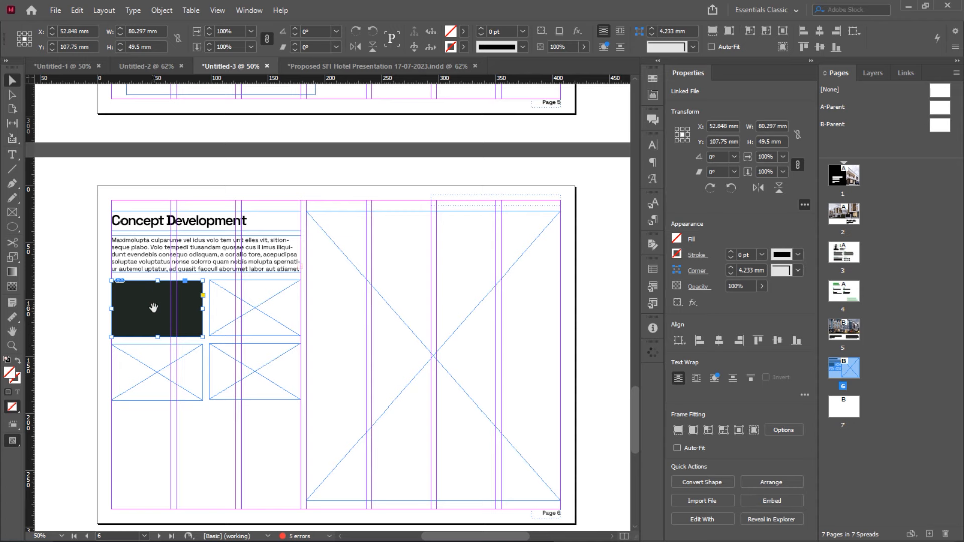
{"action": "left_click", "coordinate": [153, 307]}
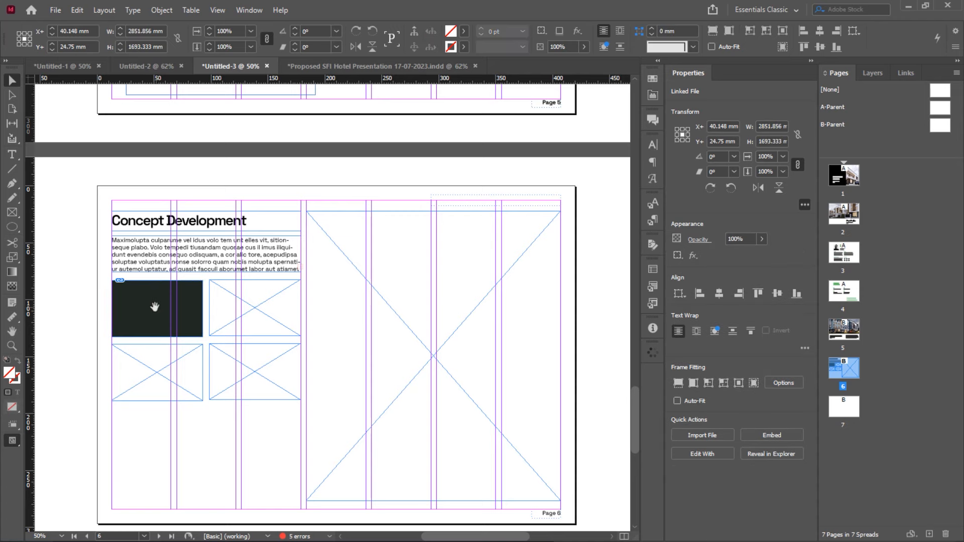
{"action": "left_click", "coordinate": [152, 307]}
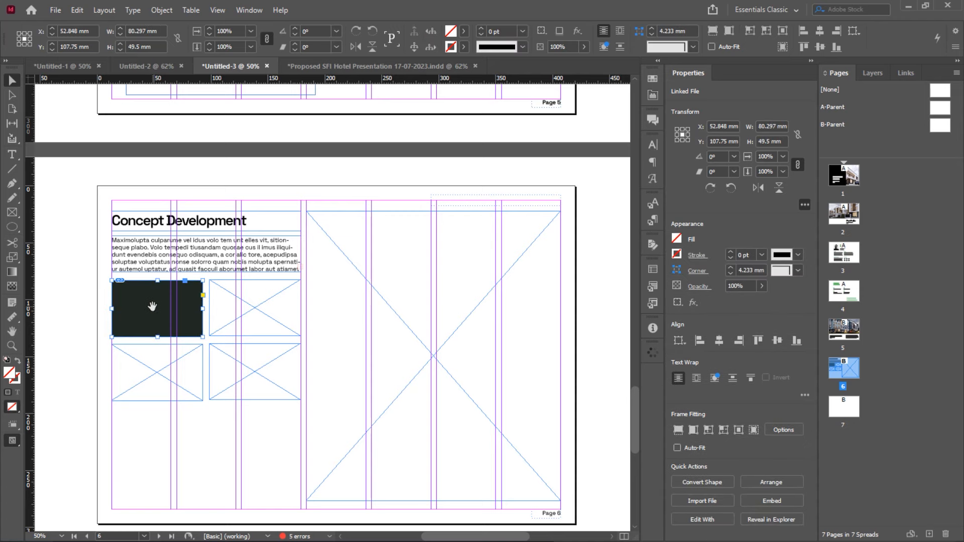
{"action": "left_click", "coordinate": [152, 307]}
{"action": "key", "text": "ctrl+alt+shift+0"}
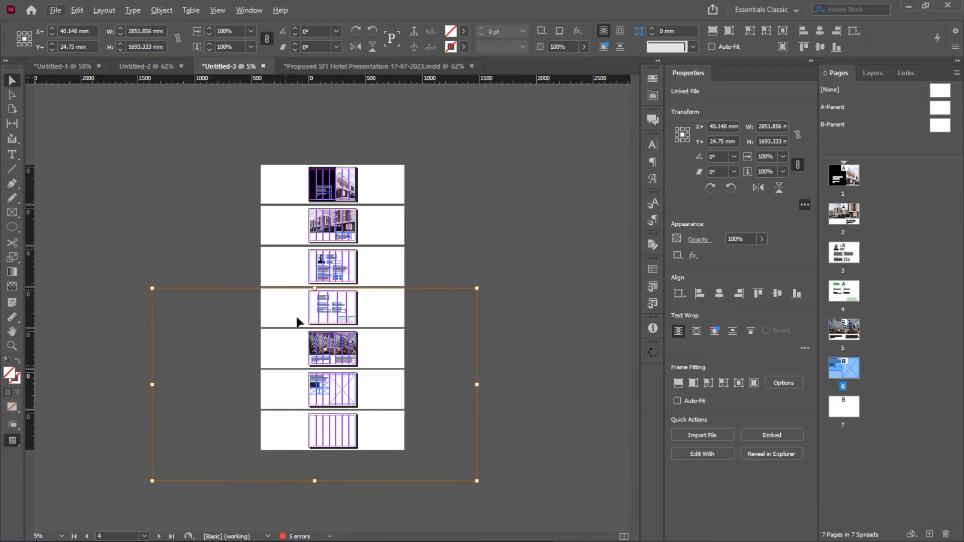
{"action": "scroll", "coordinate": [310, 322], "scroll_direction": "up", "scroll_amount": 3}
{"action": "scroll", "coordinate": [310, 321], "scroll_direction": "down", "scroll_amount": 9}
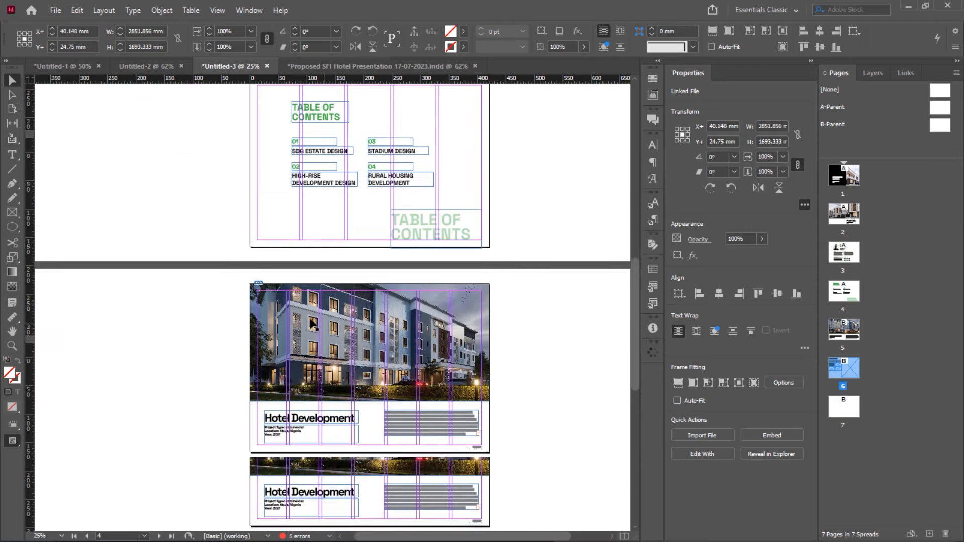
{"action": "scroll", "coordinate": [309, 315], "scroll_direction": "up", "scroll_amount": 3}
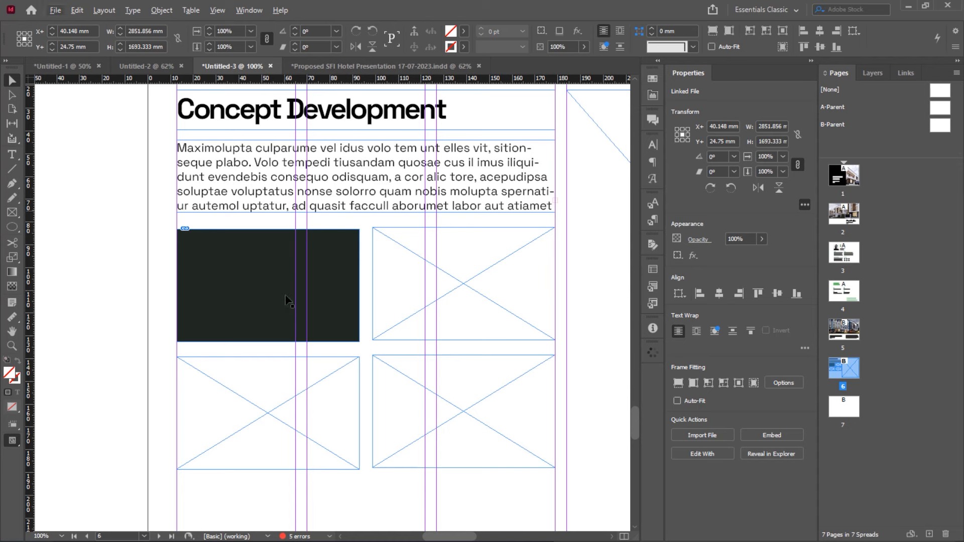
Scale the placed image to 25% from the preset percentage list
{"action": "left_click", "coordinate": [250, 46]}
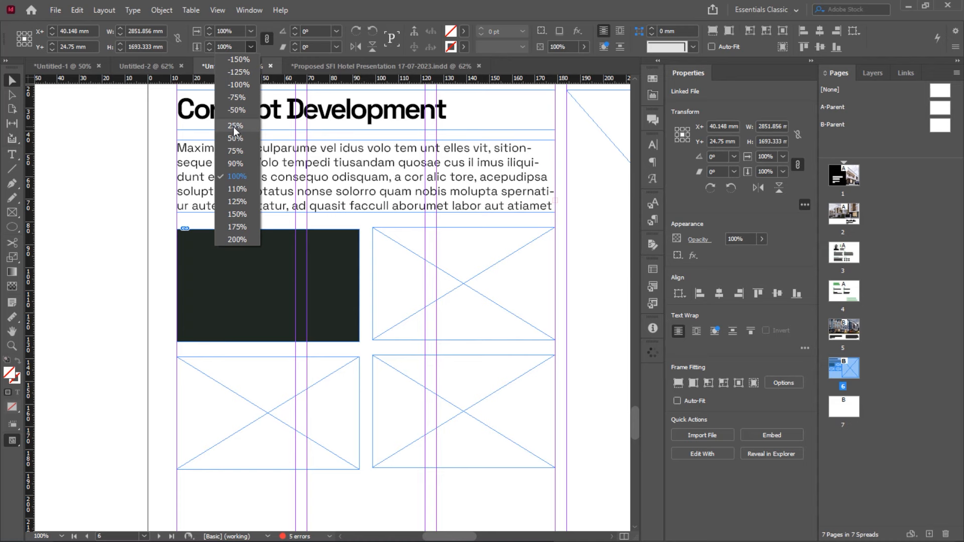
{"action": "left_click", "coordinate": [235, 127]}
{"action": "scroll", "coordinate": [257, 313], "scroll_direction": "down", "scroll_amount": 3}
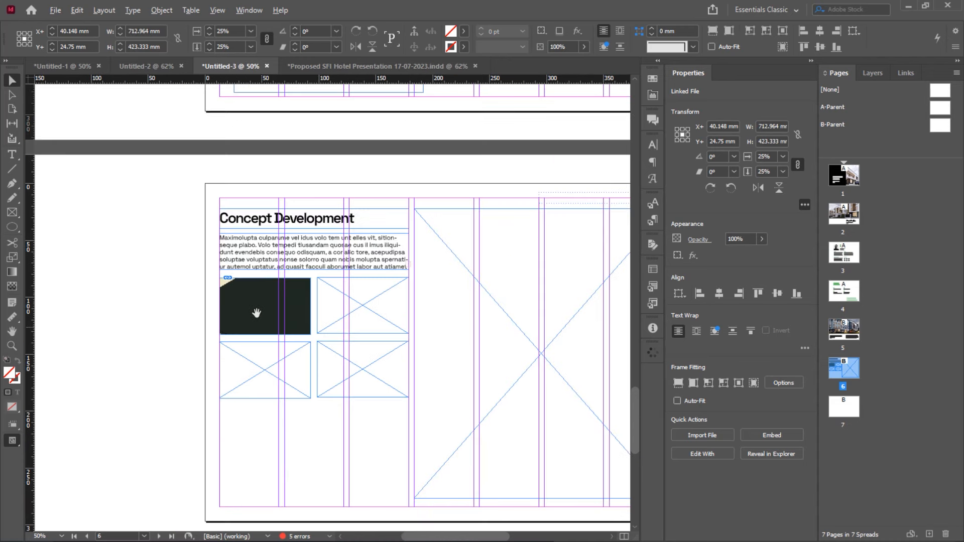
{"action": "scroll", "coordinate": [257, 313], "scroll_direction": "down", "scroll_amount": 2}
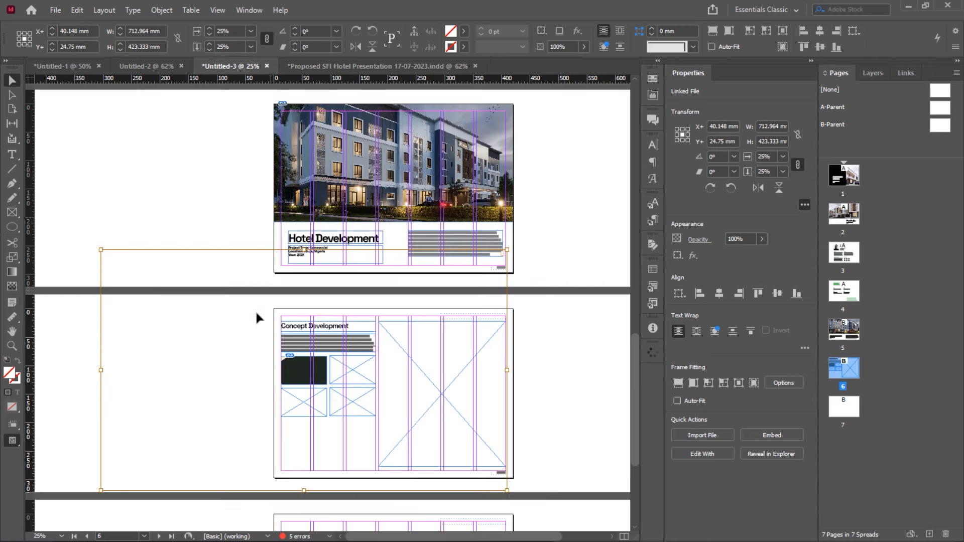
{"action": "left_click", "coordinate": [250, 47]}
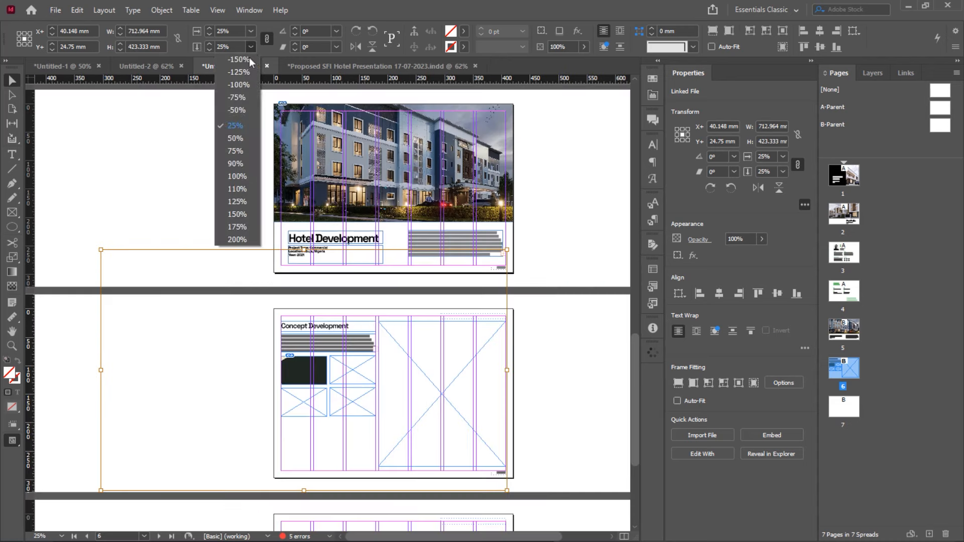
{"action": "left_click", "coordinate": [239, 125]}
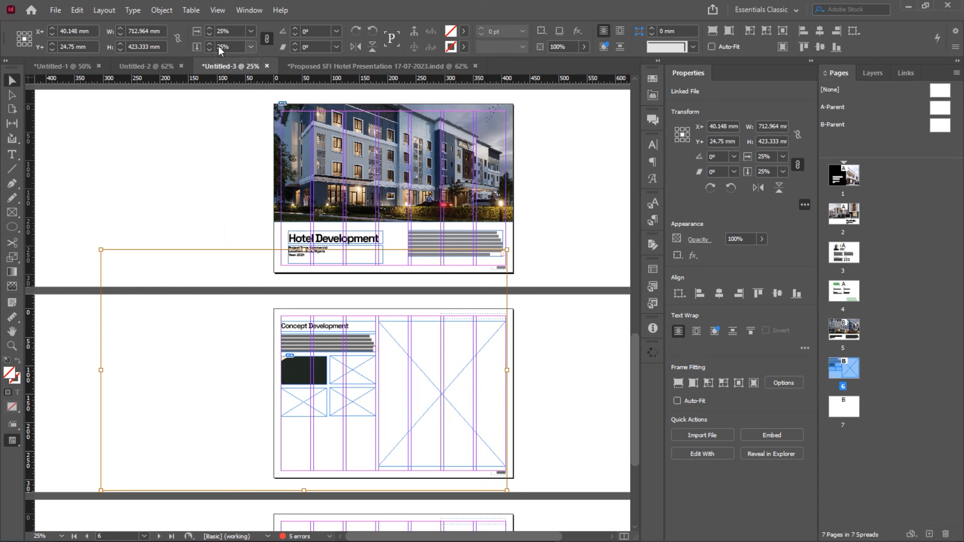
Shrink the image further to 10%, then 5%, and finally 3%
{"action": "key", "text": "BackSpace"}
{"action": "type", "text": "10"}
{"action": "key", "text": "Return"}
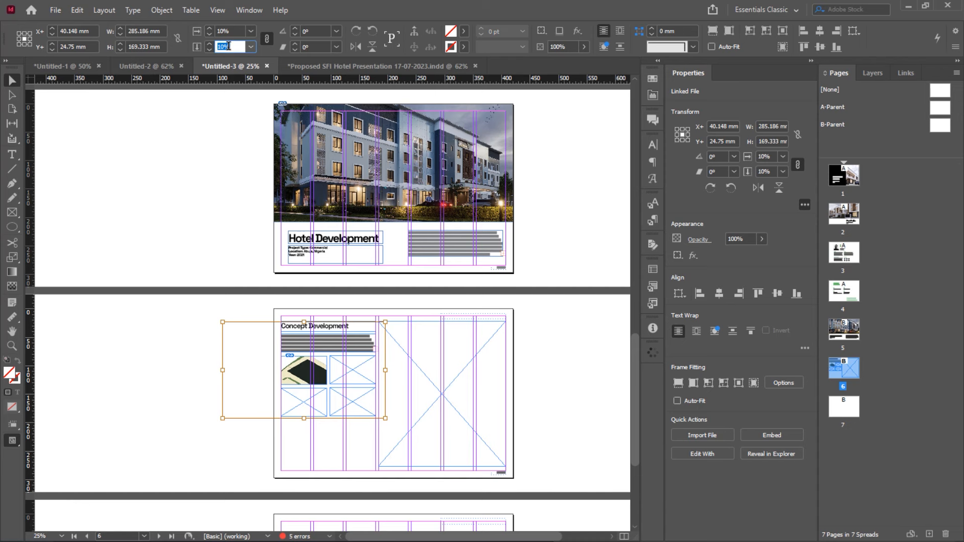
{"action": "type", "text": "5"}
{"action": "key", "text": "Return"}
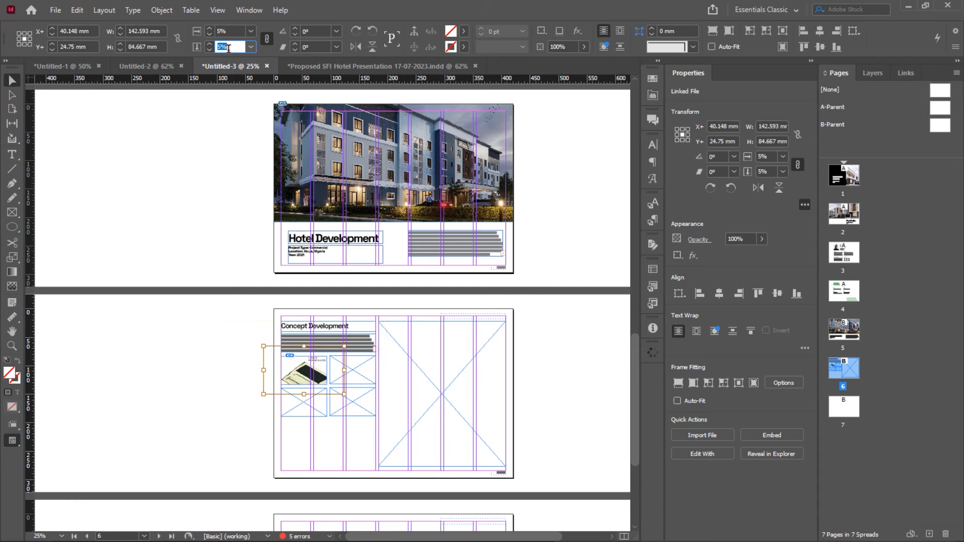
{"action": "type", "text": "3"}
{"action": "key", "text": "Return"}
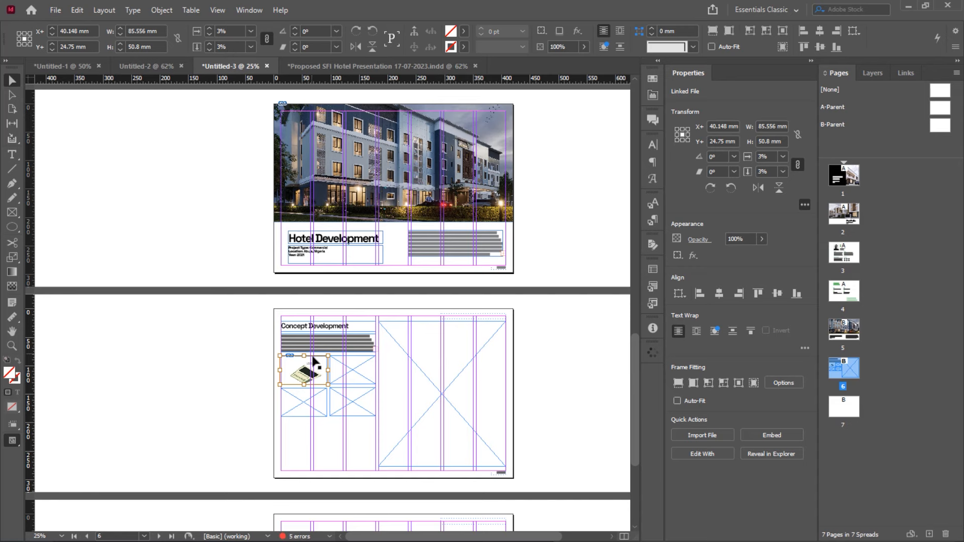
{"action": "key", "text": "ctrl+1"}
{"action": "scroll", "coordinate": [312, 355], "scroll_direction": "up", "scroll_amount": 1}
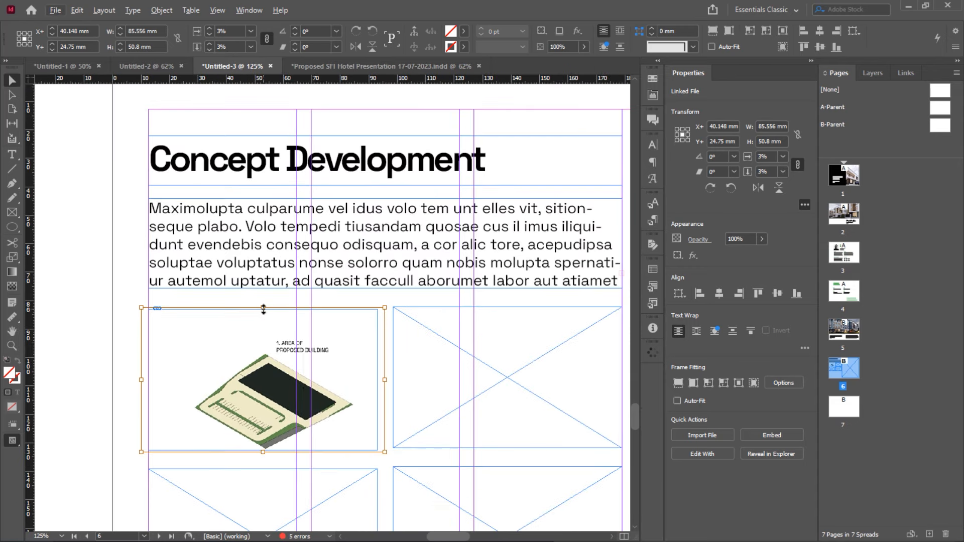
Enlarge the diagram to 3.8% and then to 4% scale
{"action": "left_click_drag", "start_coordinate": [263, 310], "coordinate": [263, 270]}
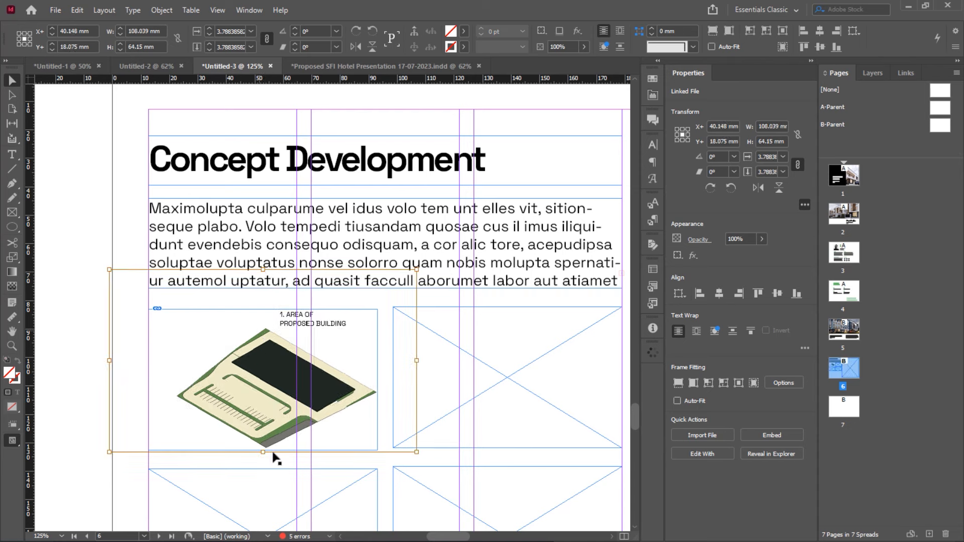
{"action": "type", "text": "3.8"}
{"action": "key", "text": "Return"}
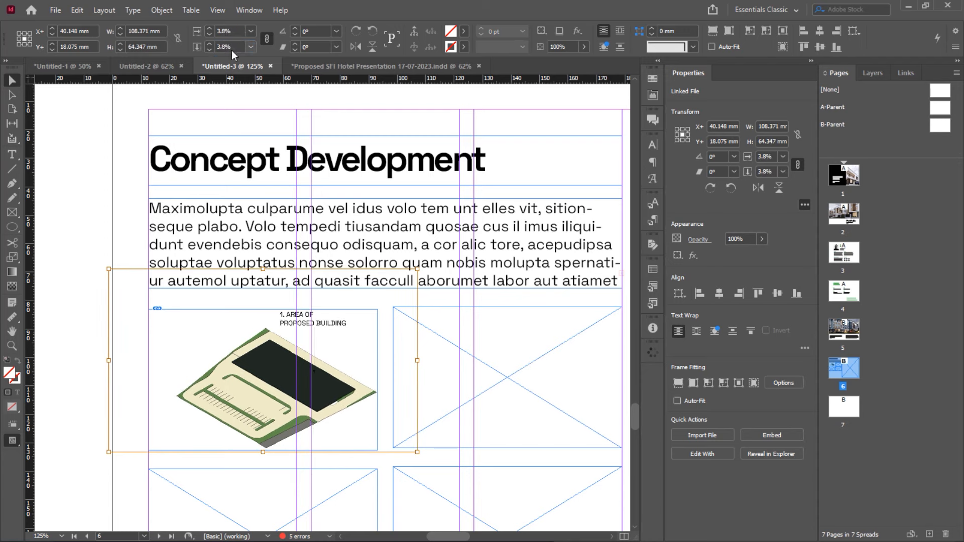
{"action": "left_click_drag", "start_coordinate": [275, 370], "coordinate": [265, 370]}
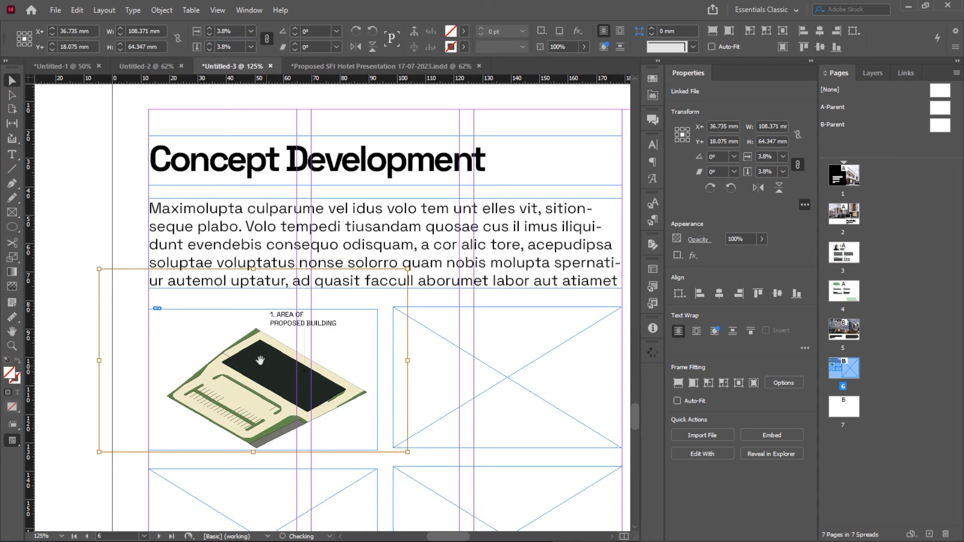
{"action": "scroll", "coordinate": [185, 285], "scroll_direction": "down", "scroll_amount": 2}
{"action": "scroll", "coordinate": [185, 286], "scroll_direction": "down", "scroll_amount": 1}
{"action": "scroll", "coordinate": [186, 286], "scroll_direction": "down", "scroll_amount": 2, "text": "alt"}
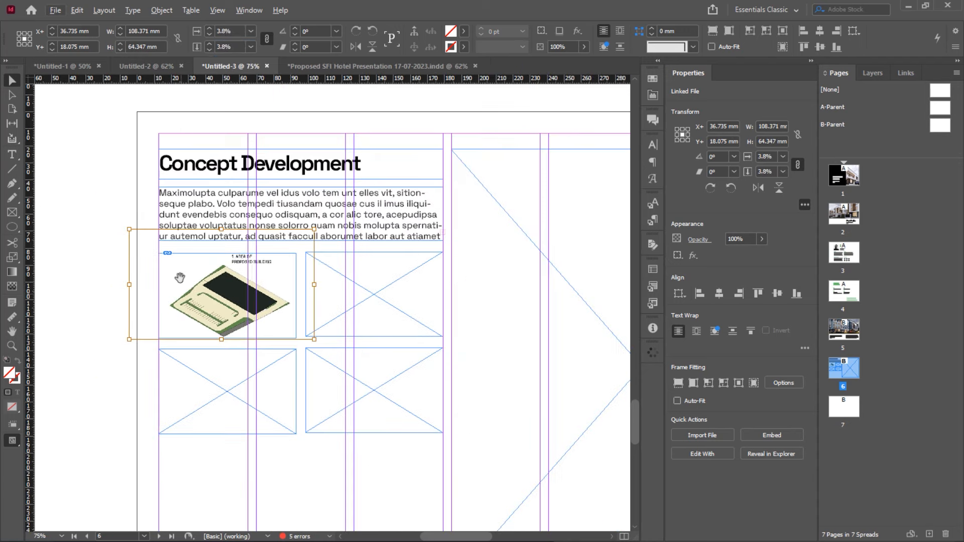
{"action": "scroll", "coordinate": [198, 317], "scroll_direction": "down", "scroll_amount": 2, "text": "alt"}
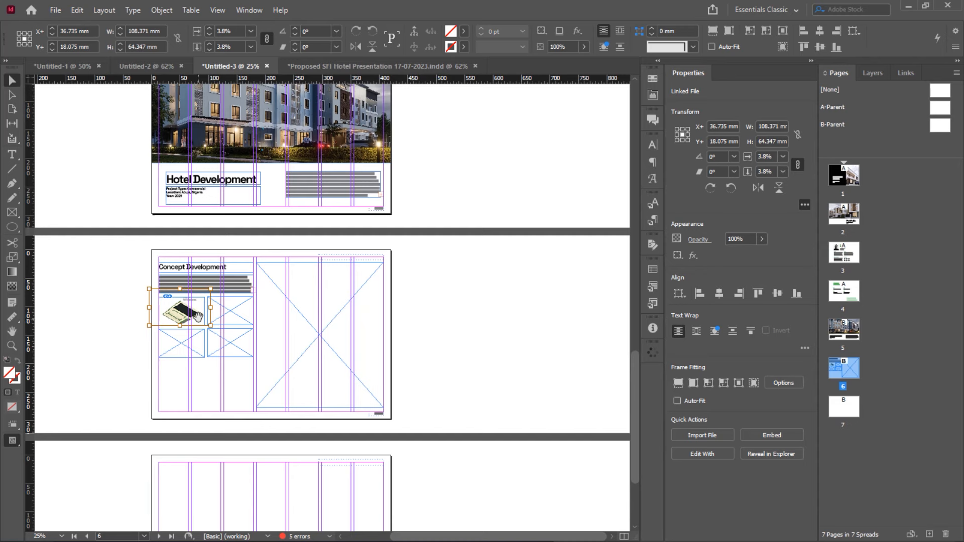
{"action": "scroll", "coordinate": [198, 316], "scroll_direction": "up", "scroll_amount": 1, "text": "alt"}
{"action": "scroll", "coordinate": [199, 316], "scroll_direction": "up", "scroll_amount": 2, "text": "alt"}
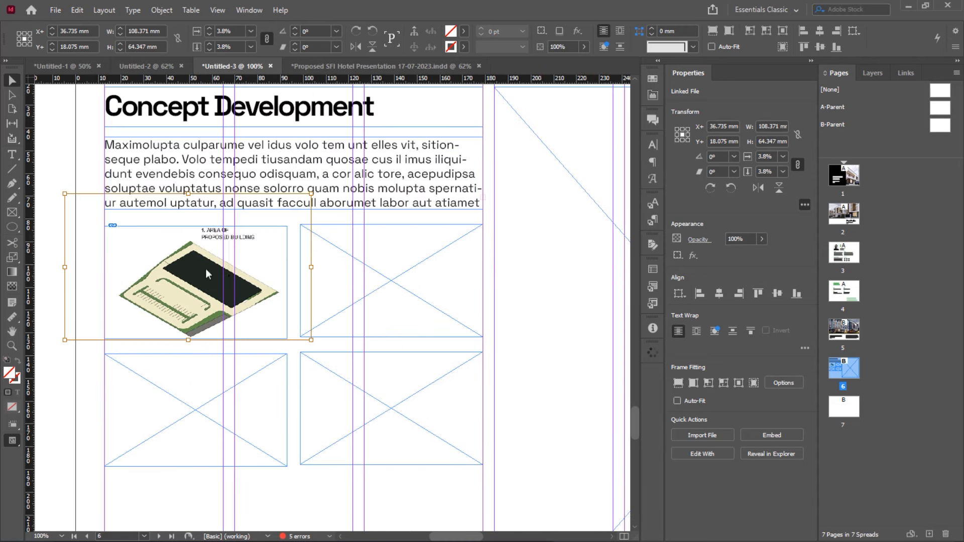
{"action": "type", "text": "4"}
{"action": "key", "text": "Return"}
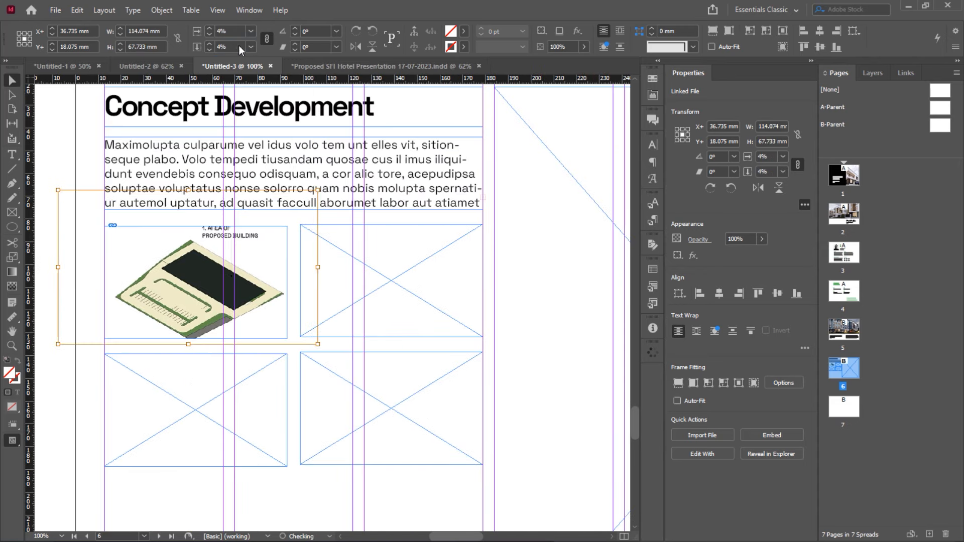
Align the top-left frame with the top-right frame and extend both slightly downward
{"action": "left_click", "coordinate": [346, 248]}
{"action": "left_click", "coordinate": [219, 244]}
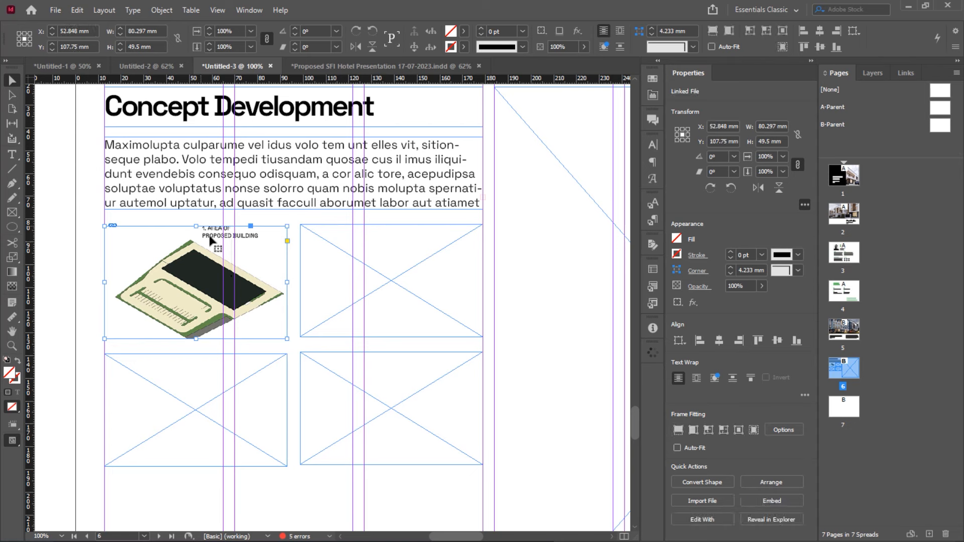
{"action": "left_click", "coordinate": [316, 303], "text": "shift"}
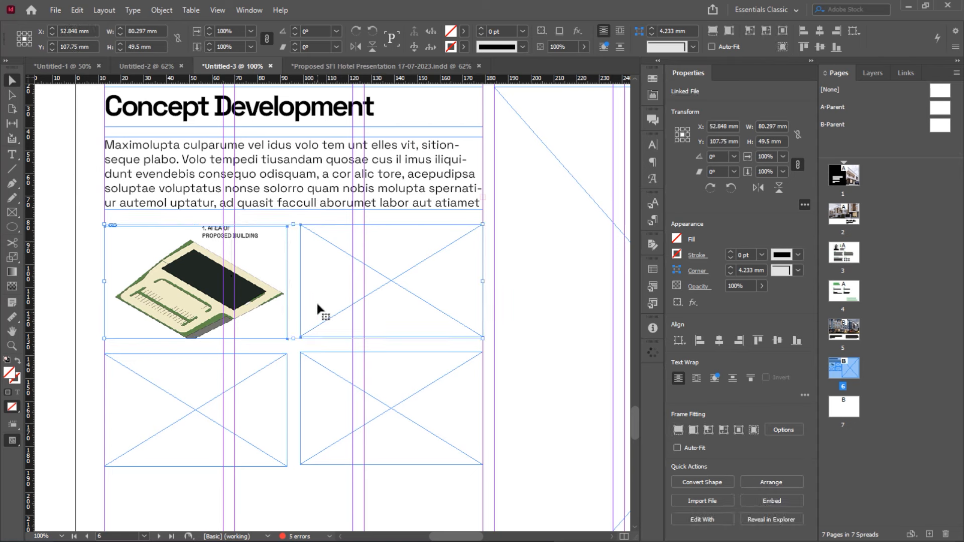
{"action": "left_click", "coordinate": [295, 245]}
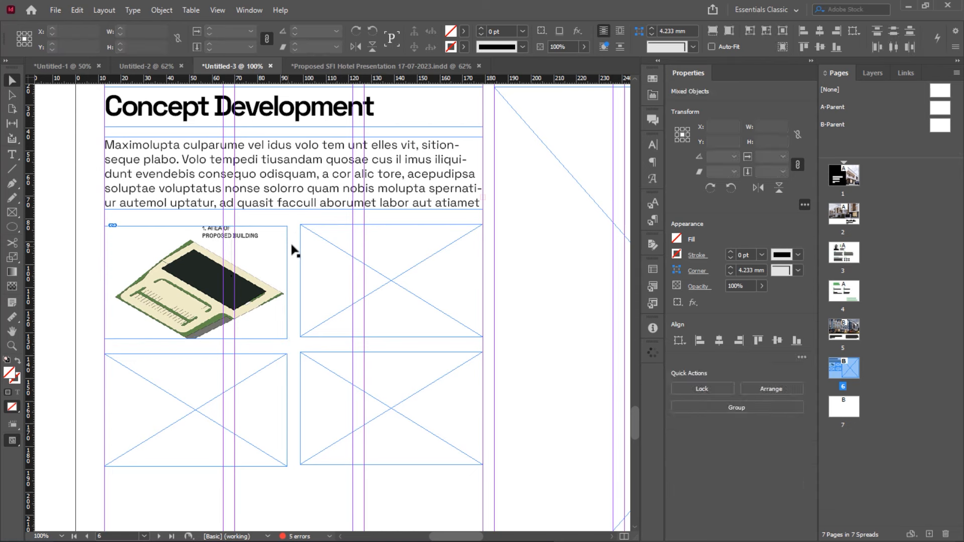
{"action": "left_click_drag", "start_coordinate": [278, 252], "coordinate": [277, 250]}
{"action": "left_click", "coordinate": [309, 281], "text": "shift"}
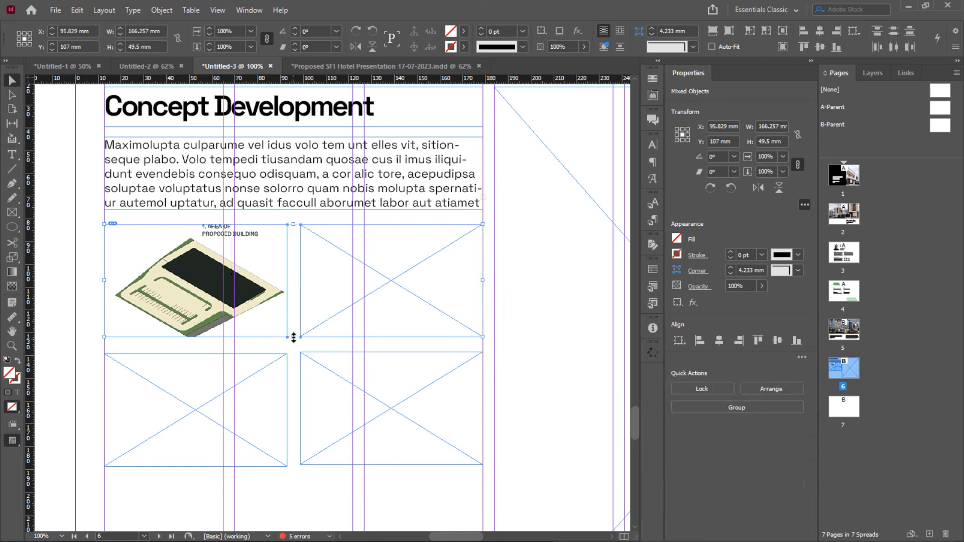
{"action": "left_click_drag", "start_coordinate": [294, 337], "coordinate": [295, 348]}
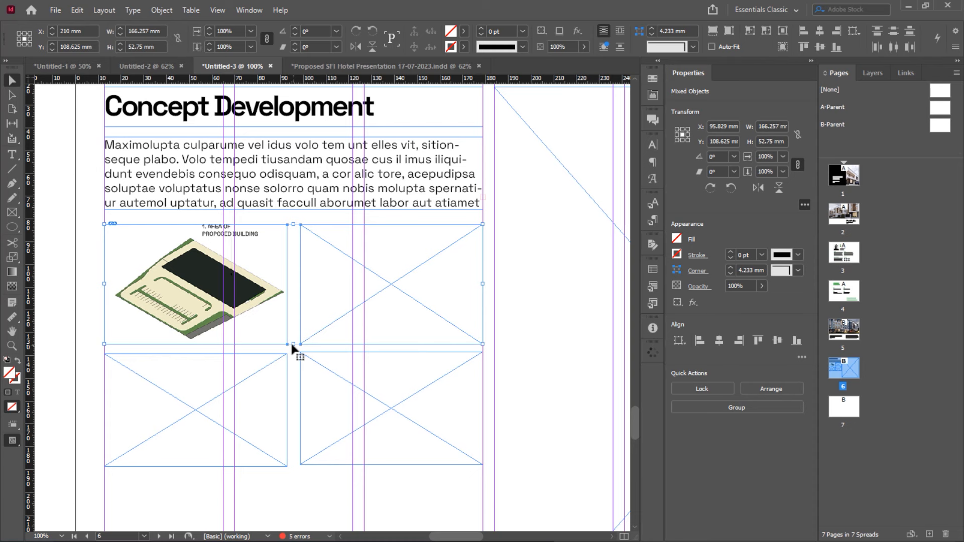
Shift the diagram slightly down within its frame and adjust the top edge of both top-row frames
{"action": "left_click", "coordinate": [188, 275]}
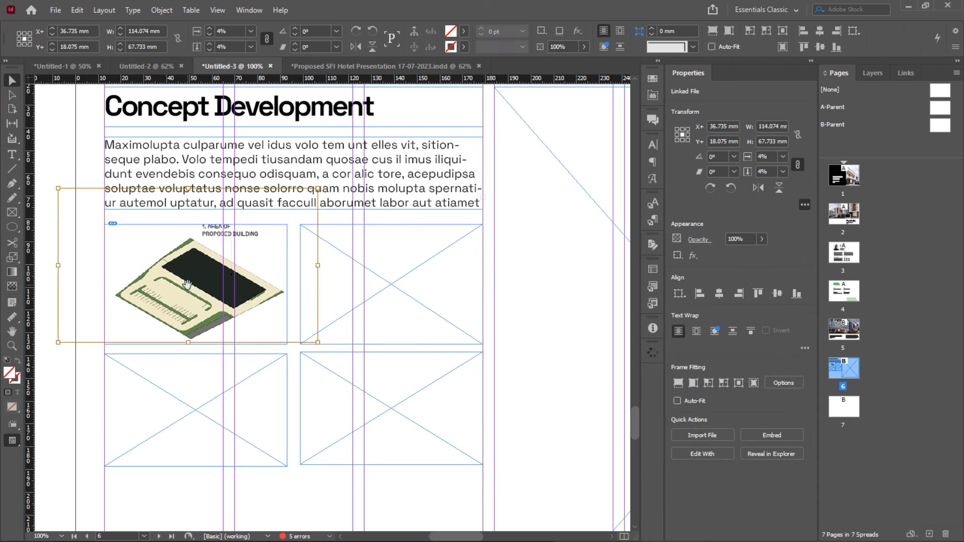
{"action": "left_click_drag", "start_coordinate": [187, 286], "coordinate": [188, 288]}
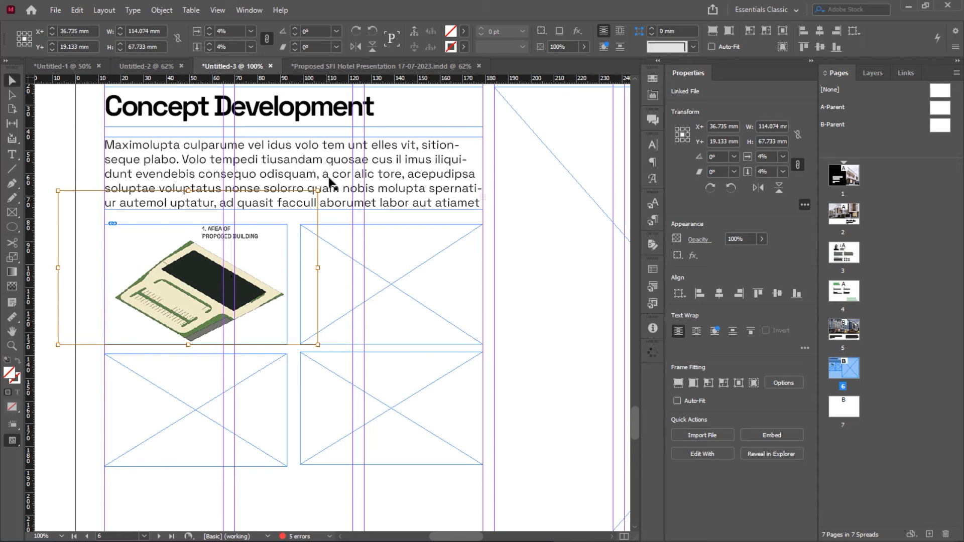
{"action": "left_click", "coordinate": [269, 253]}
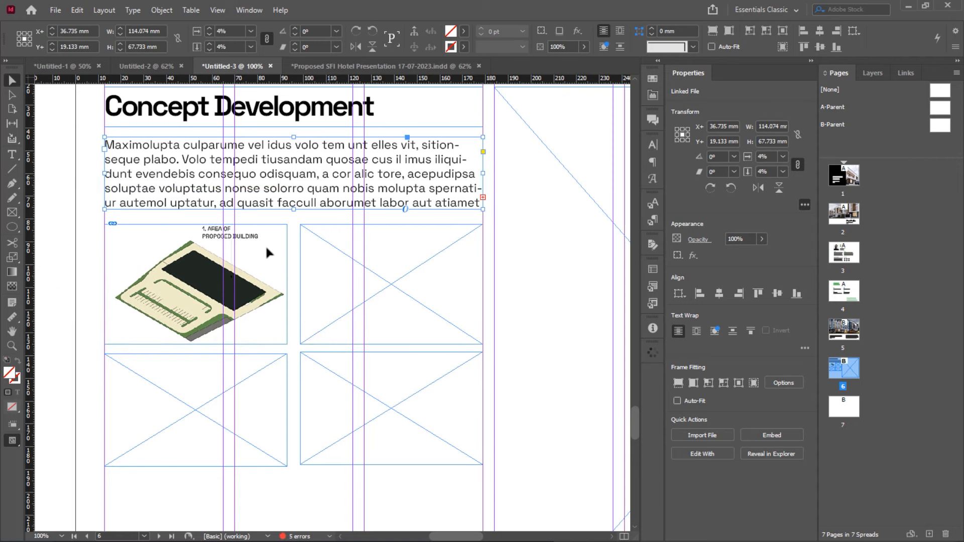
{"action": "left_click", "coordinate": [356, 274], "text": "shift"}
{"action": "left_click_drag", "start_coordinate": [291, 224], "coordinate": [292, 220]}
{"action": "left_click", "coordinate": [176, 288]}
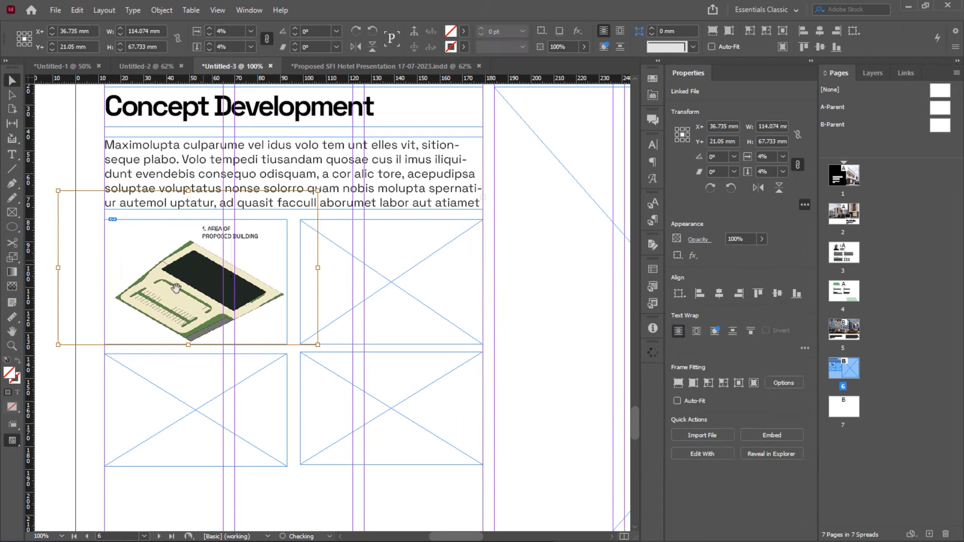
{"action": "left_click", "coordinate": [79, 363]}
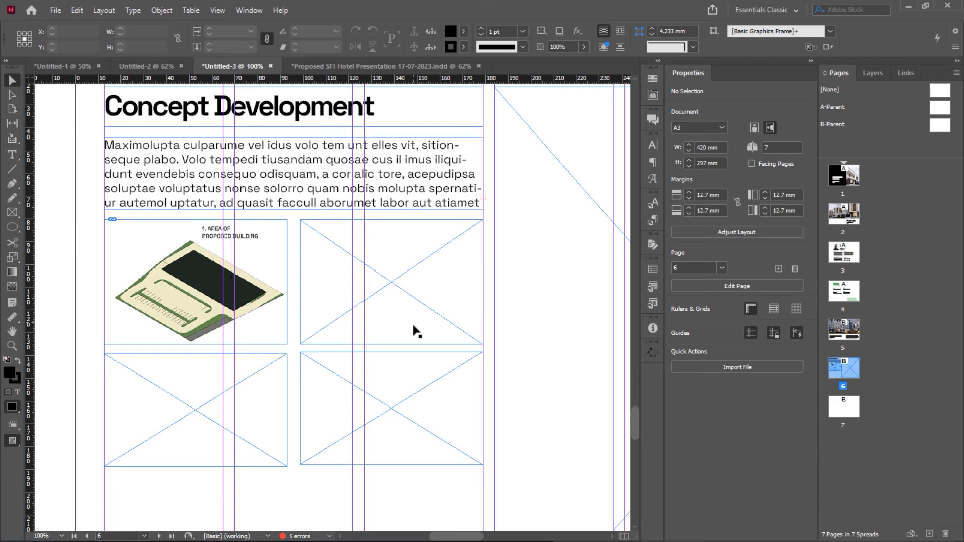
Preview a concept image in the IMAGES folder, then drag the Copy 1 3D view into the top-right frame
{"action": "key", "text": "alt+Tab"}
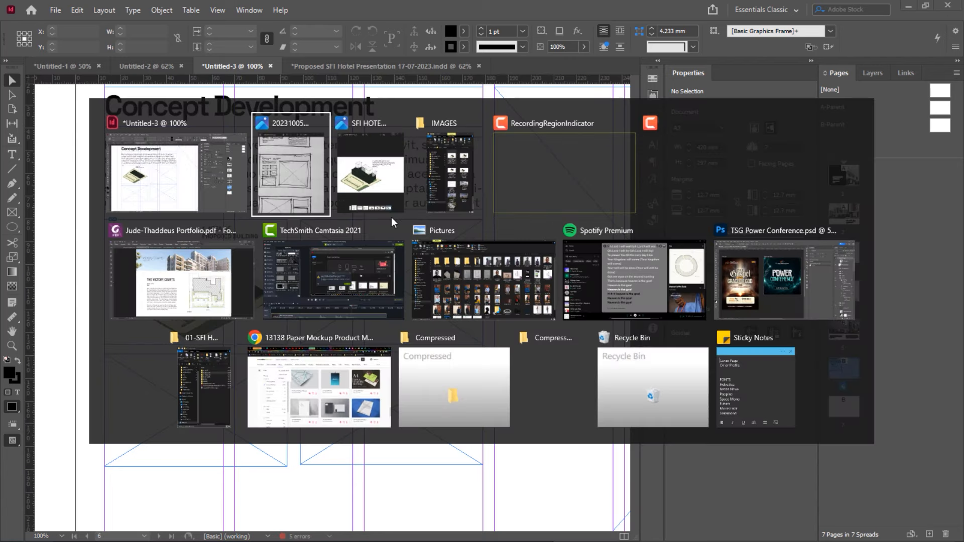
{"action": "key", "text": "alt+Tab"}
{"action": "key", "text": "alt+Tab"}
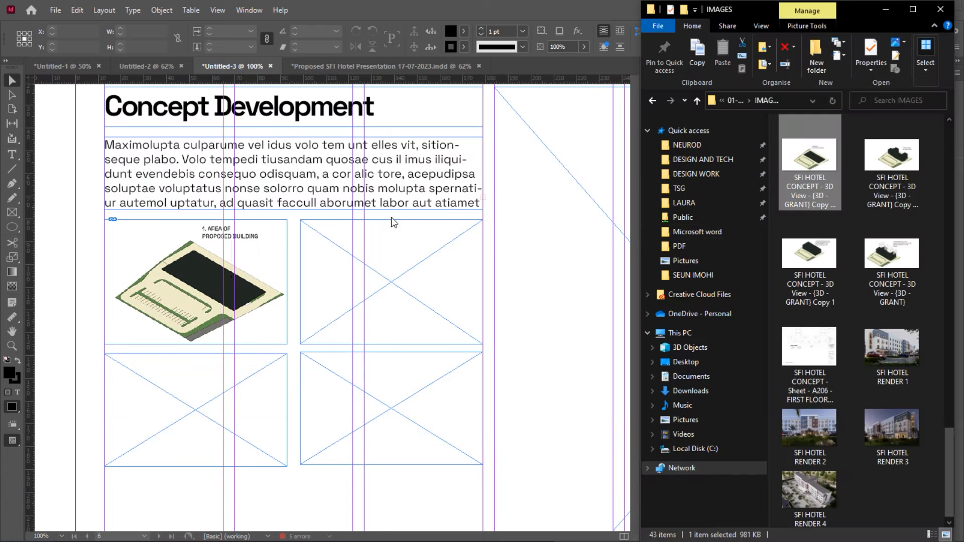
{"action": "double_click", "coordinate": [804, 255]}
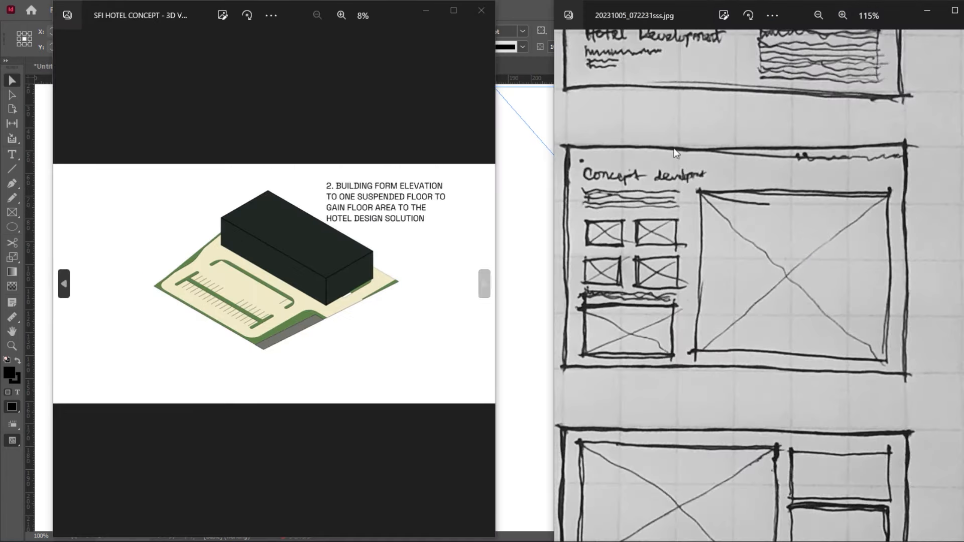
{"action": "left_click", "coordinate": [488, 13]}
{"action": "left_click", "coordinate": [927, 10]}
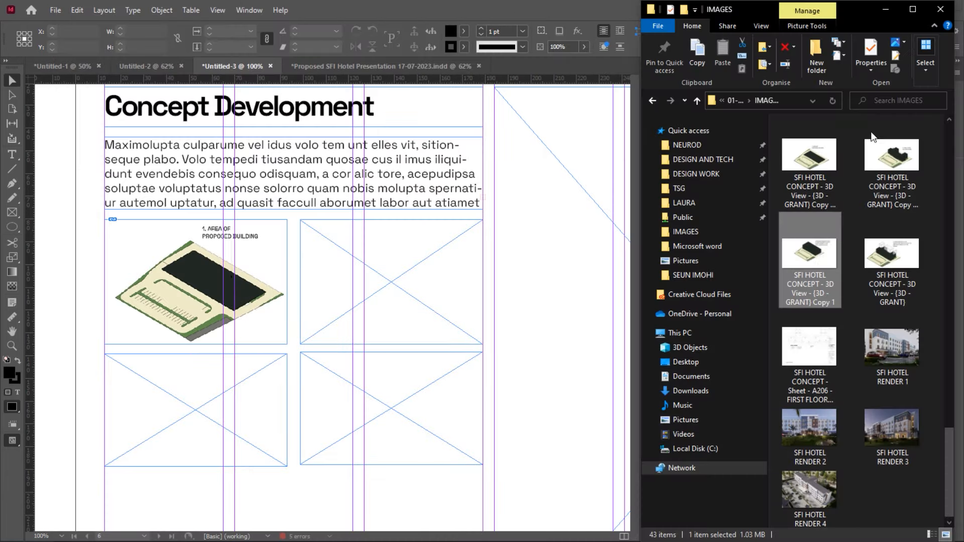
{"action": "left_click_drag", "start_coordinate": [811, 262], "coordinate": [416, 266]}
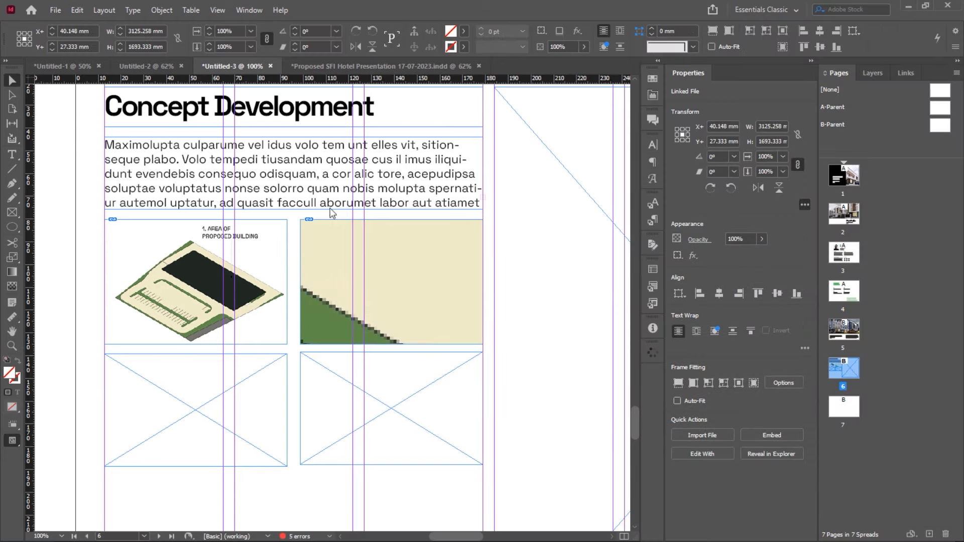
Scale the building-form image to 4%, reposition it, and pull the frame's left edge to fit
{"action": "left_click", "coordinate": [229, 47]}
{"action": "type", "text": "4"}
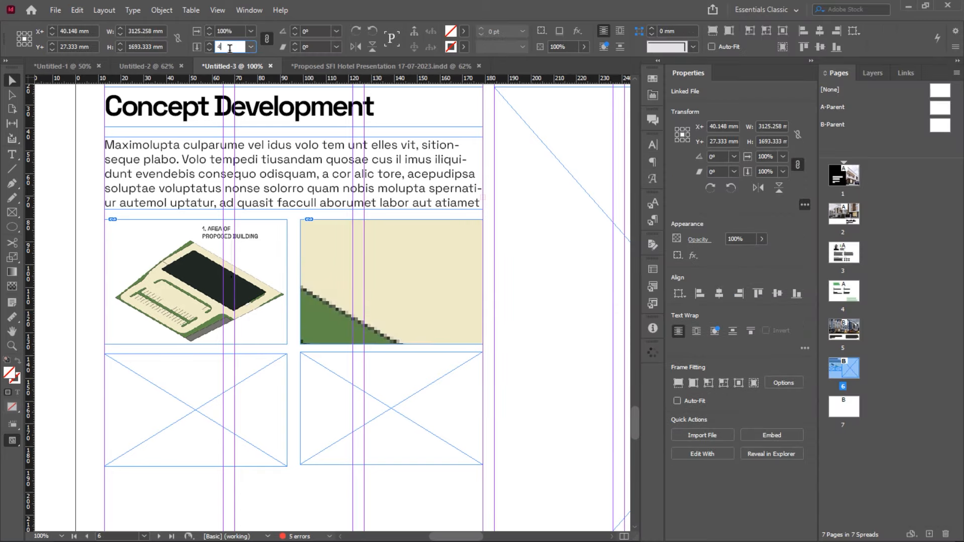
{"action": "key", "text": "Return"}
{"action": "left_click_drag", "start_coordinate": [416, 284], "coordinate": [401, 279]}
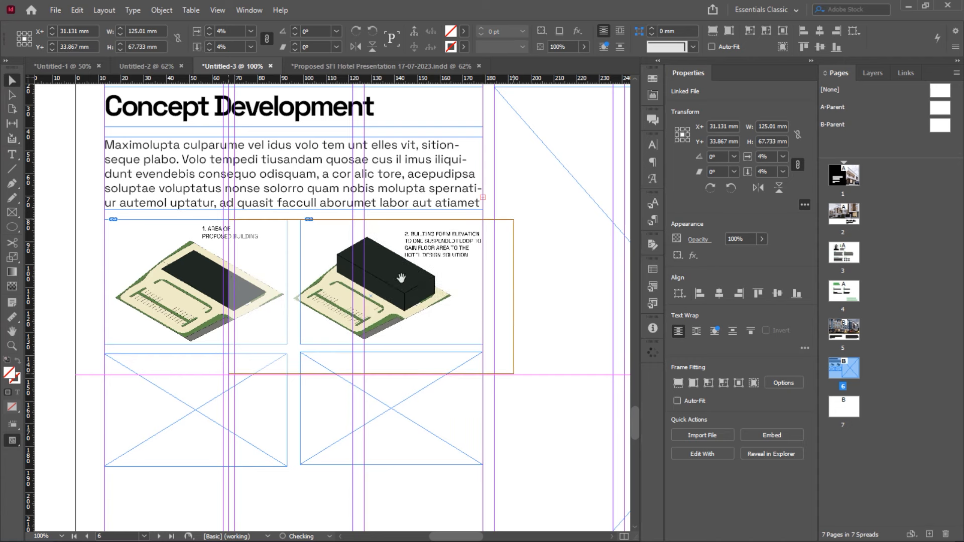
{"action": "left_click", "coordinate": [413, 207]}
{"action": "left_click", "coordinate": [331, 265]}
{"action": "left_click_drag", "start_coordinate": [301, 280], "coordinate": [294, 279]}
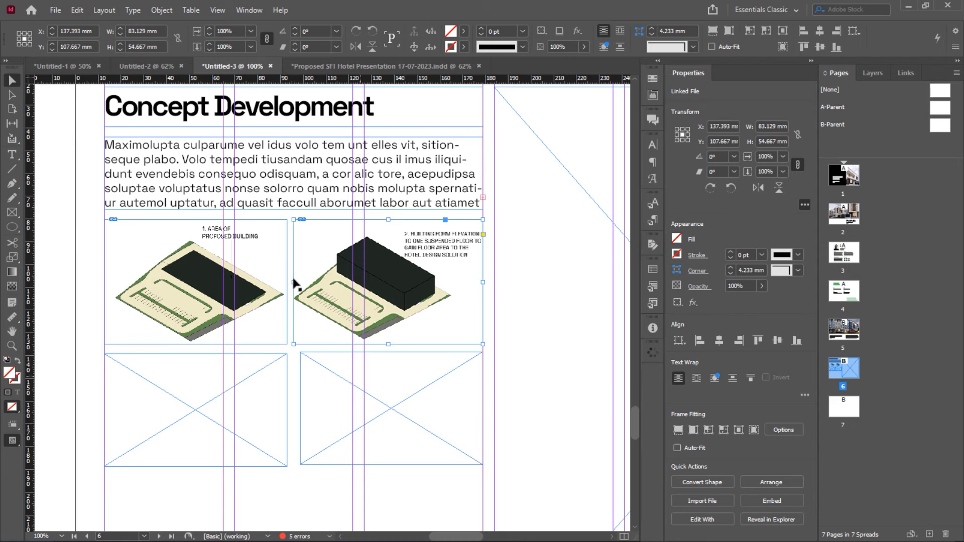
Select the empty bottom-left placeholder frame and switch back toward the other open windows
{"action": "left_click", "coordinate": [203, 412]}
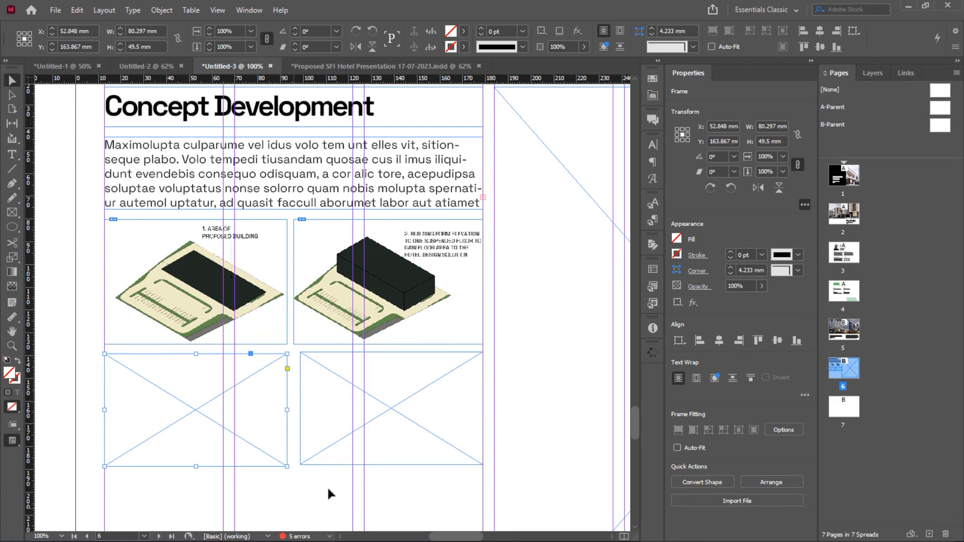
{"action": "key", "text": "super"}
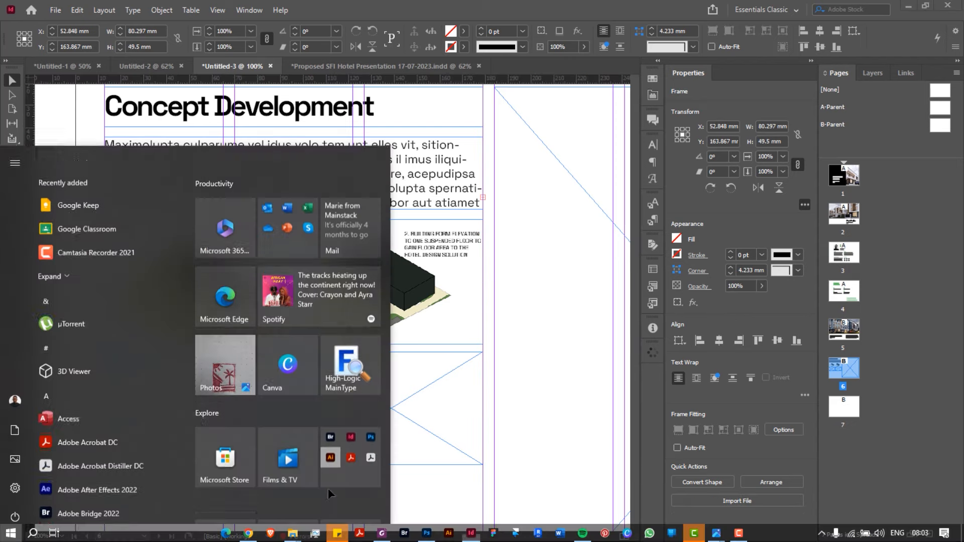
{"action": "key", "text": "super"}
{"action": "key", "text": "alt+Tab"}
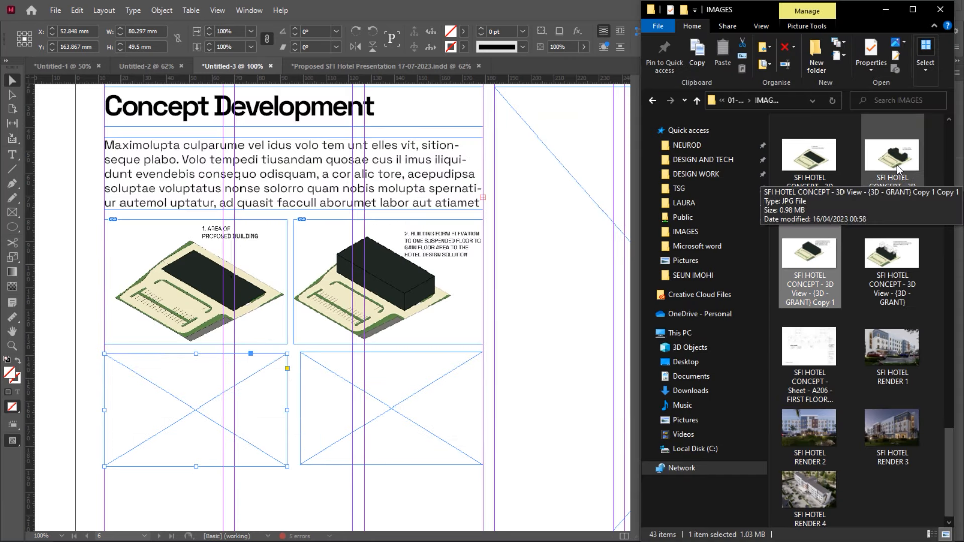
Drag the 3D - GRANT voids-for-ventilation diagram from Explorer into the bottom-left grid frame
{"action": "double_click", "coordinate": [897, 164]}
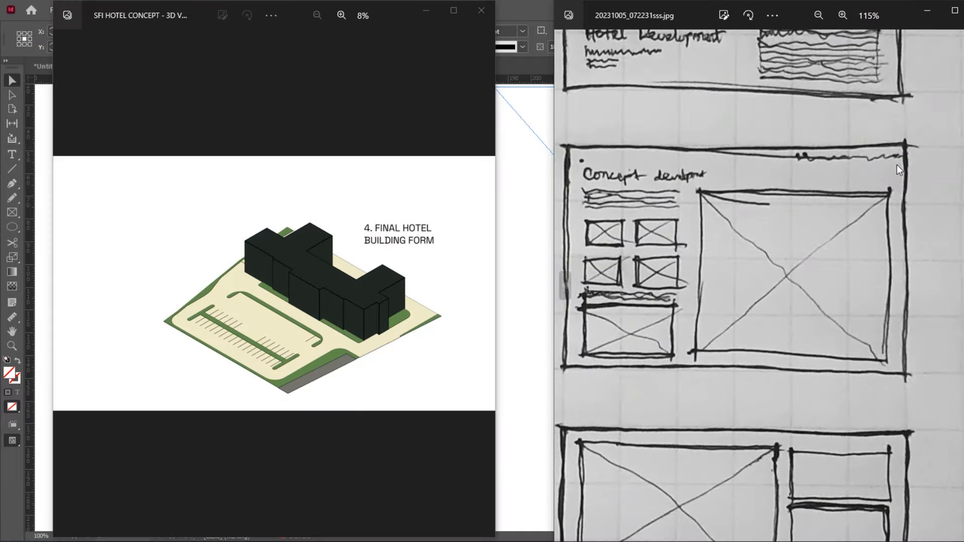
{"action": "left_click", "coordinate": [425, 10]}
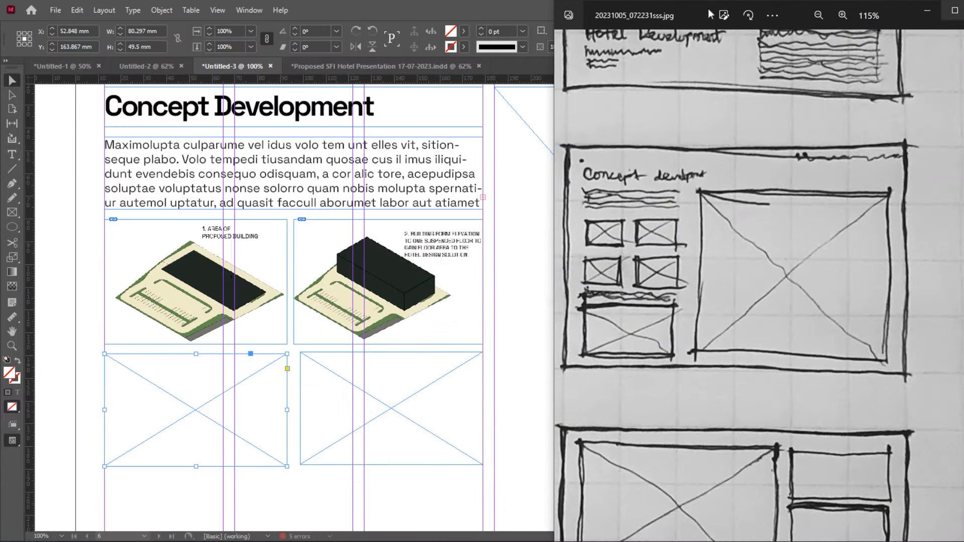
{"action": "left_click", "coordinate": [931, 12]}
{"action": "left_click", "coordinate": [900, 266]}
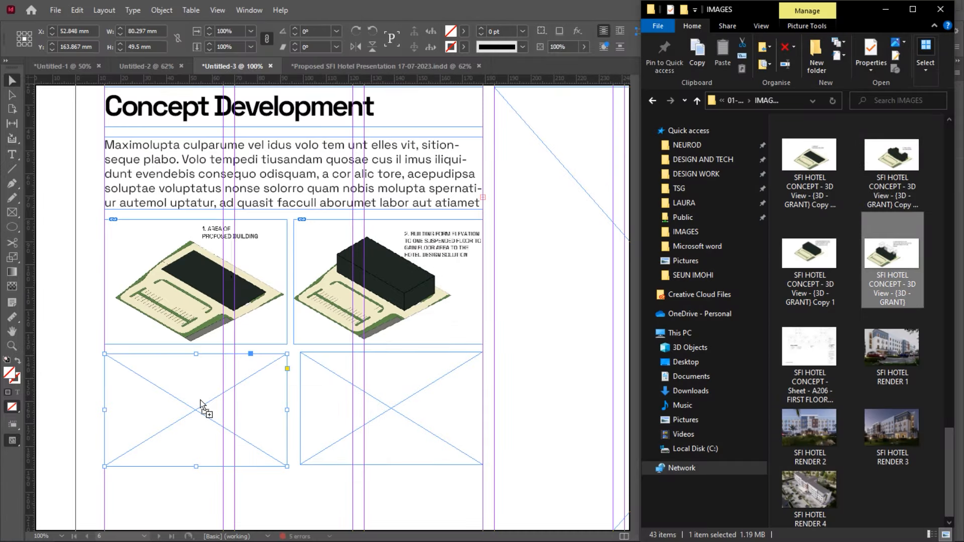
{"action": "left_click_drag", "start_coordinate": [902, 269], "coordinate": [195, 395]}
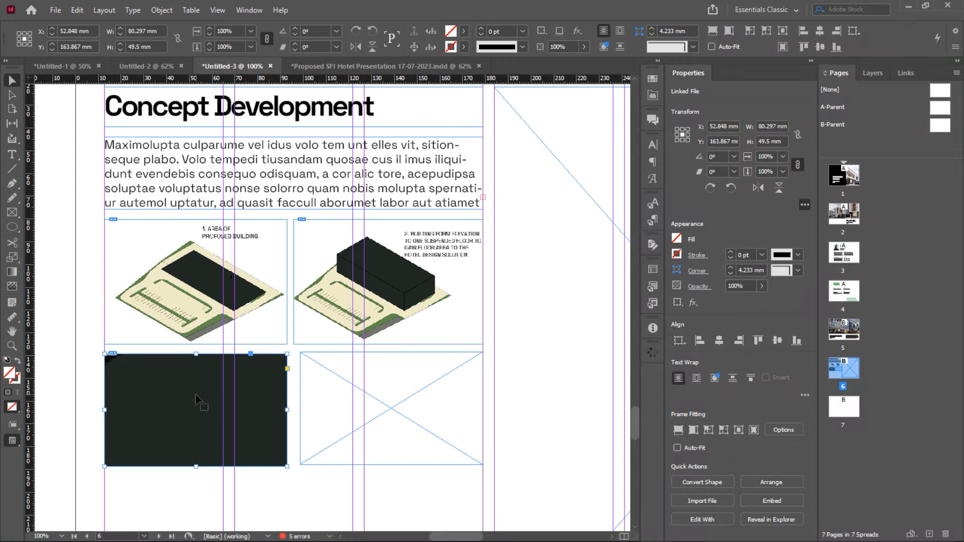
Scale the placed diagram to 4% and shift it right within the frame
{"action": "left_click", "coordinate": [229, 46]}
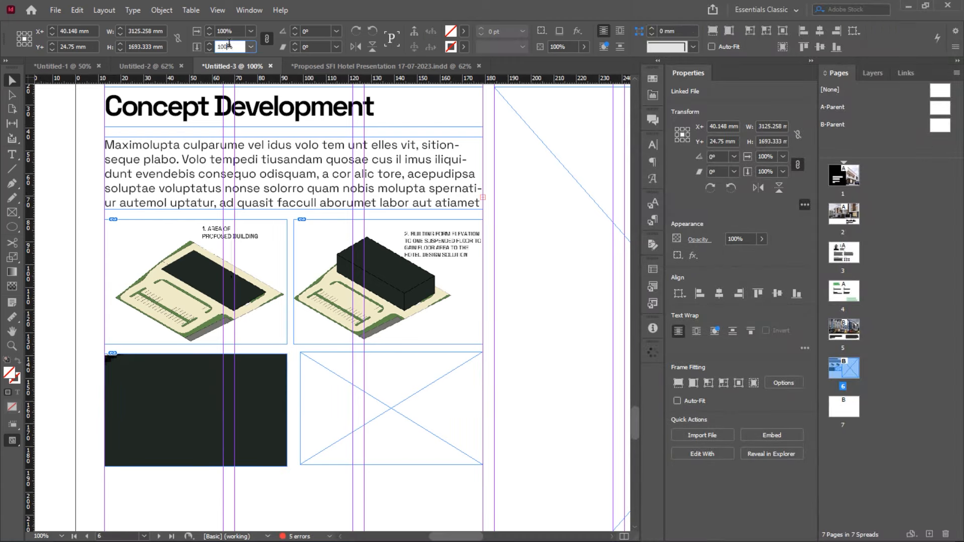
{"action": "type", "text": "4"}
{"action": "key", "text": "Return"}
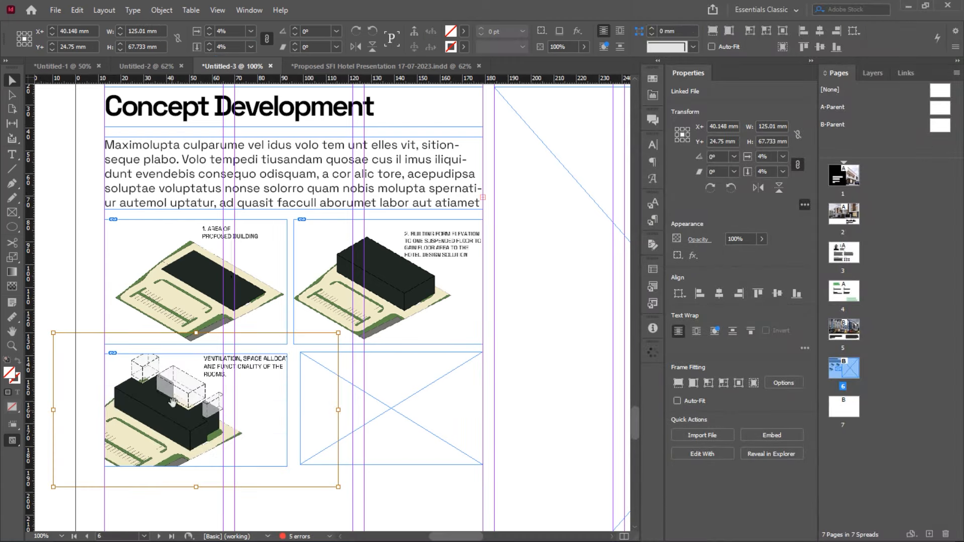
{"action": "left_click_drag", "start_coordinate": [188, 415], "coordinate": [204, 427]}
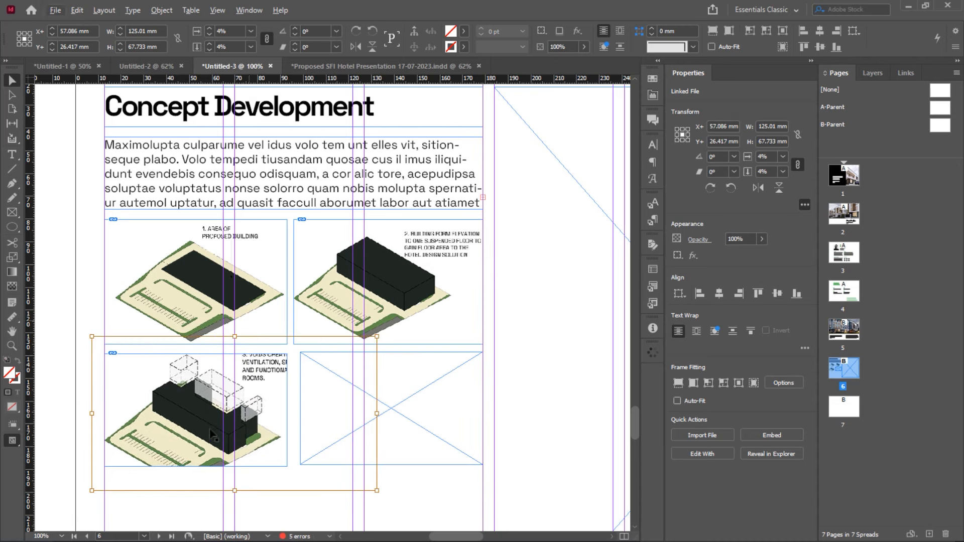
{"action": "scroll", "coordinate": [229, 436], "scroll_direction": "down", "scroll_amount": 1}
{"action": "scroll", "coordinate": [231, 435], "scroll_direction": "up", "scroll_amount": 2}
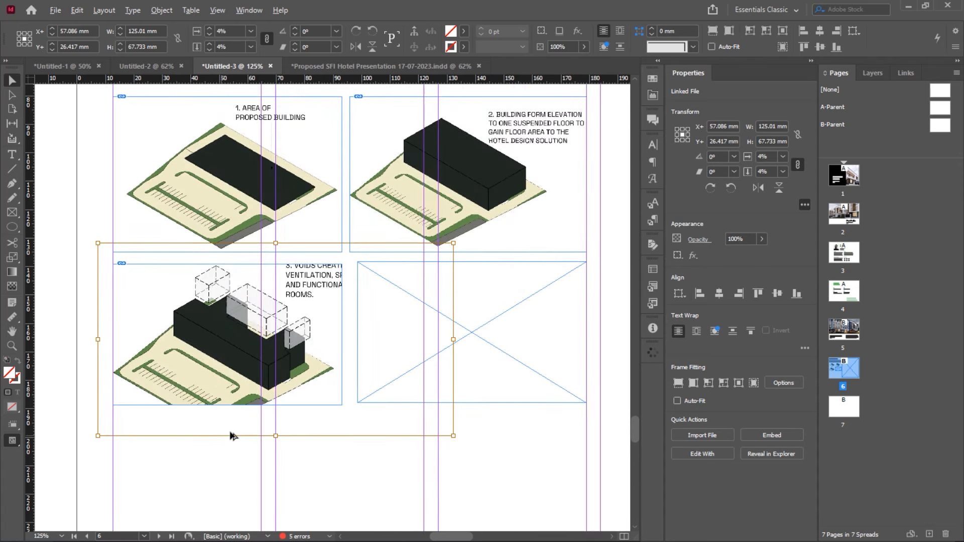
{"action": "scroll", "coordinate": [231, 432], "scroll_direction": "down", "scroll_amount": 1}
Reduce the diagram's scale to 3.7% and reposition it inside the bottom-left frame
{"action": "left_click", "coordinate": [229, 44]}
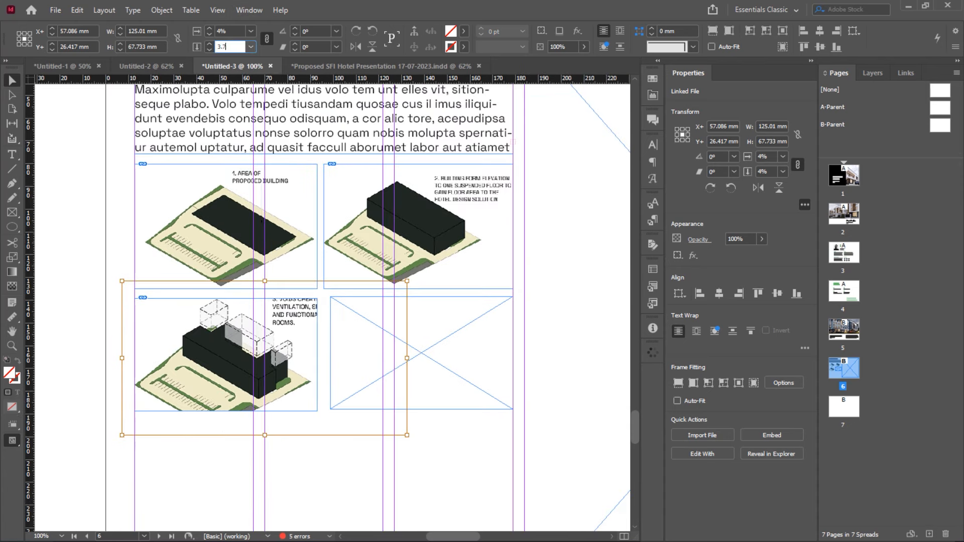
{"action": "key", "text": "Return"}
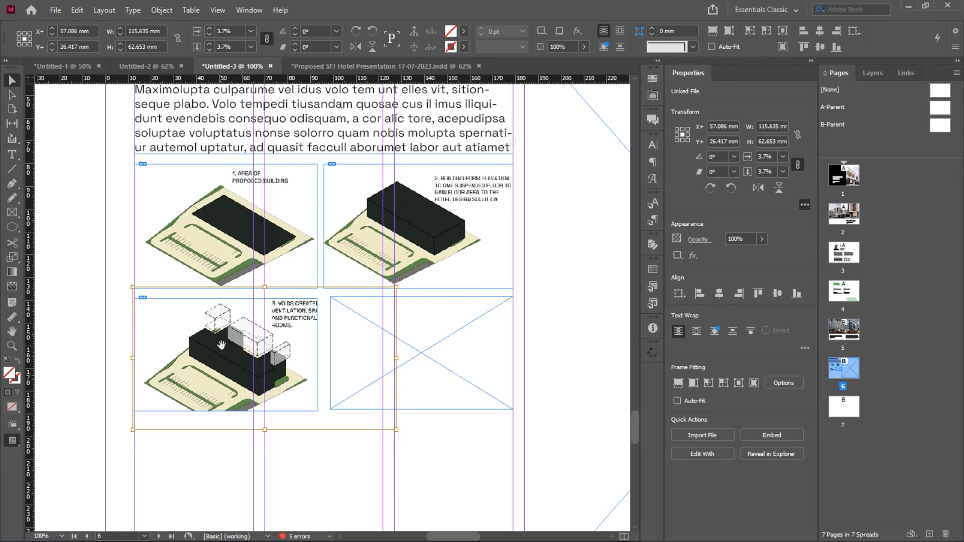
{"action": "left_click_drag", "start_coordinate": [228, 371], "coordinate": [214, 367]}
{"action": "left_click", "coordinate": [239, 47]}
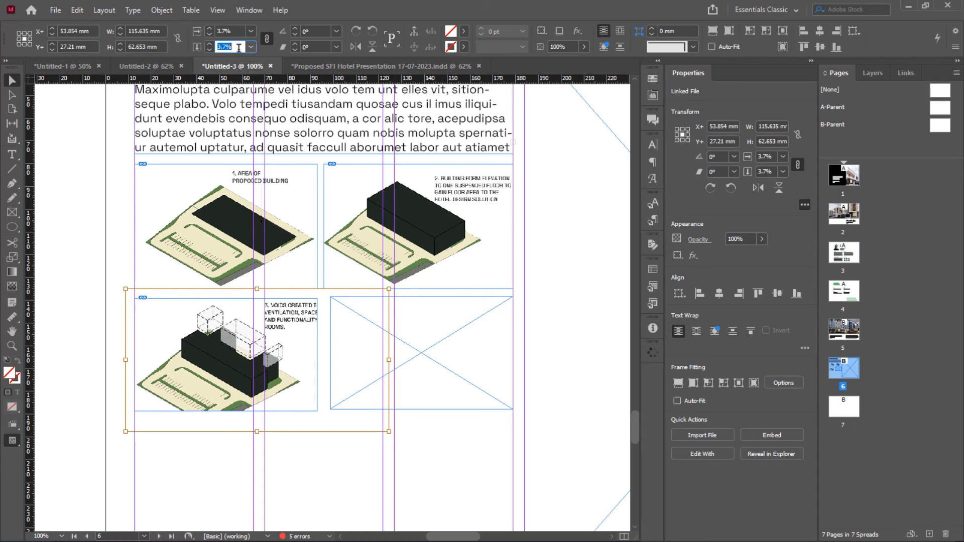
{"action": "left_click", "coordinate": [239, 47]}
{"action": "left_click_drag", "start_coordinate": [235, 47], "coordinate": [227, 44]}
{"action": "left_click", "coordinate": [318, 430]}
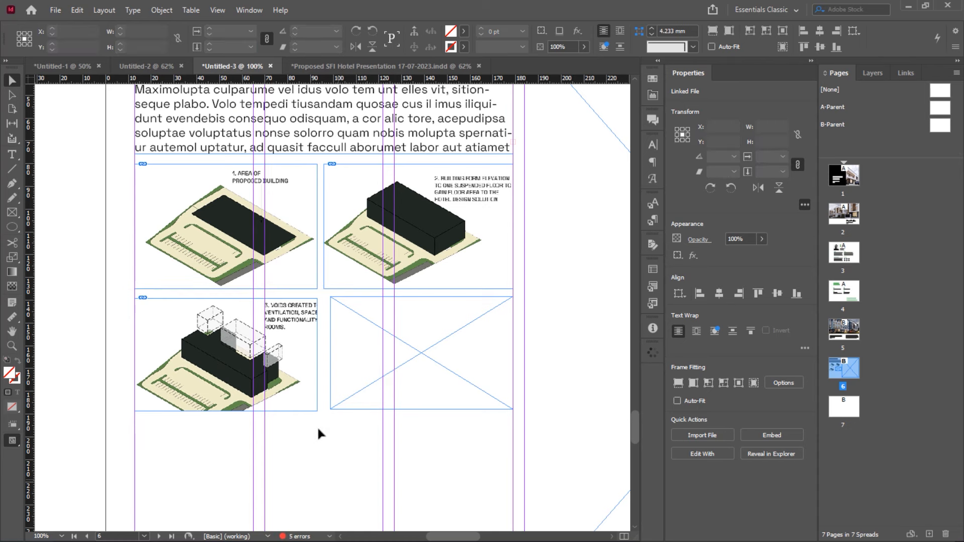
{"action": "left_click", "coordinate": [313, 351]}
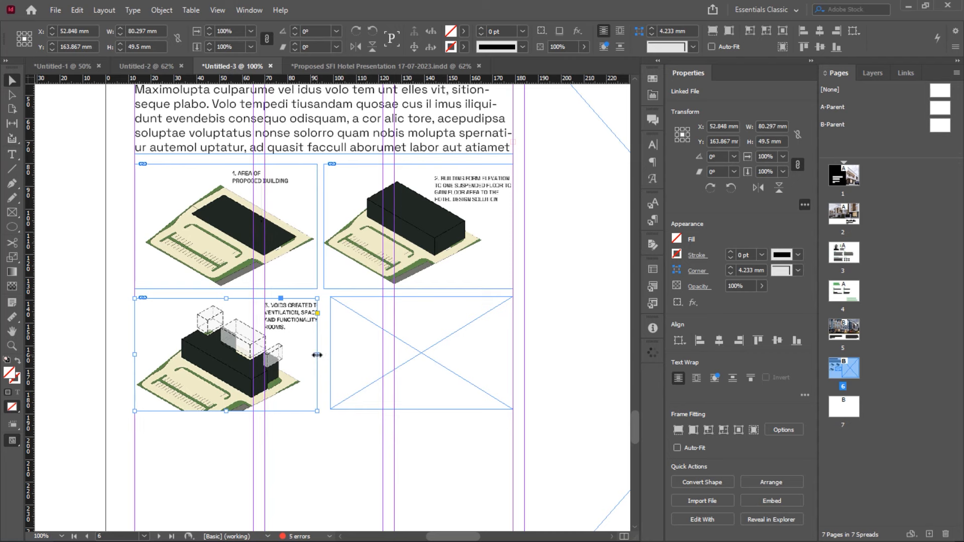
Widen the bottom-left diagram frame rightward and extend it downward until the full ventilation caption shows
{"action": "left_click_drag", "start_coordinate": [313, 352], "coordinate": [339, 354]}
{"action": "left_click", "coordinate": [312, 432]}
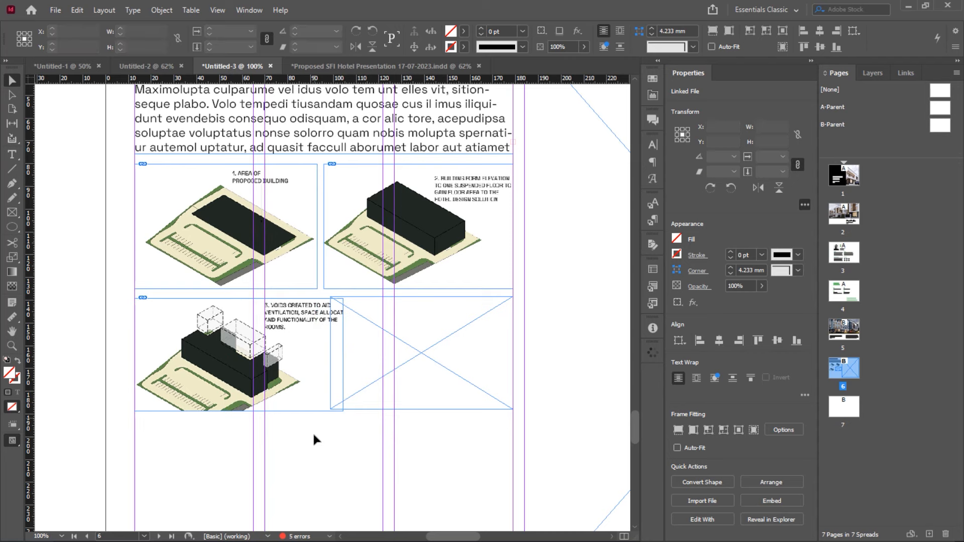
{"action": "scroll", "coordinate": [338, 345], "scroll_direction": "down", "scroll_amount": 1}
{"action": "left_click", "coordinate": [343, 324]}
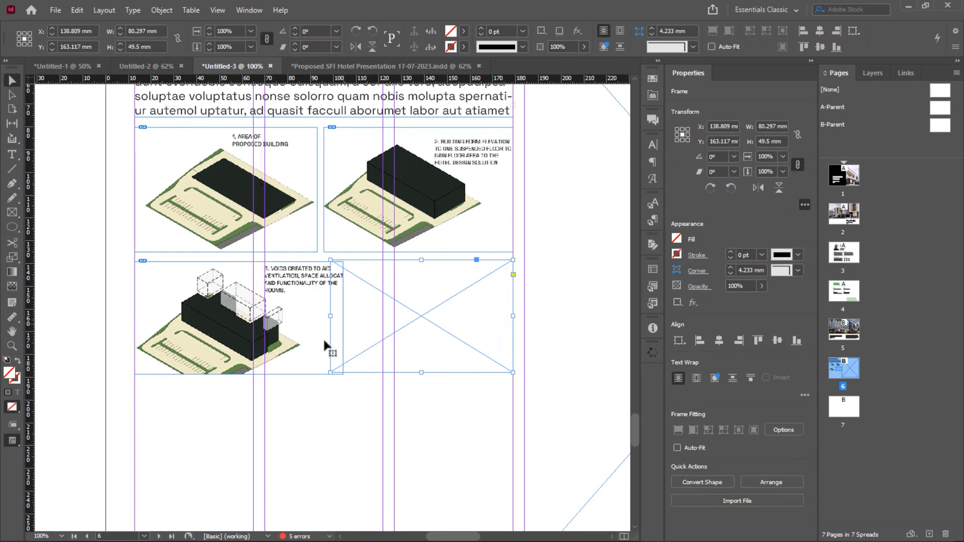
{"action": "left_click", "coordinate": [289, 378]}
{"action": "left_click", "coordinate": [242, 375]}
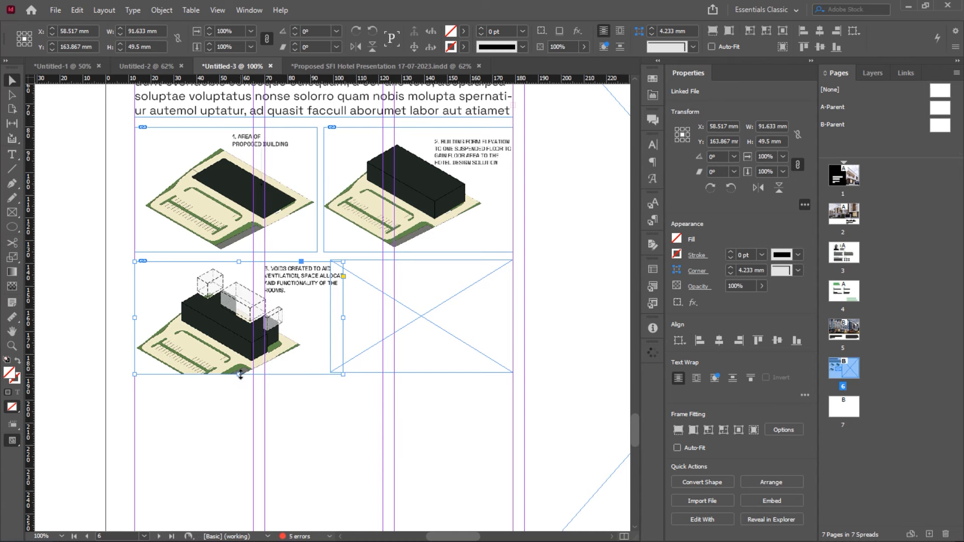
{"action": "left_click_drag", "start_coordinate": [241, 375], "coordinate": [240, 391]}
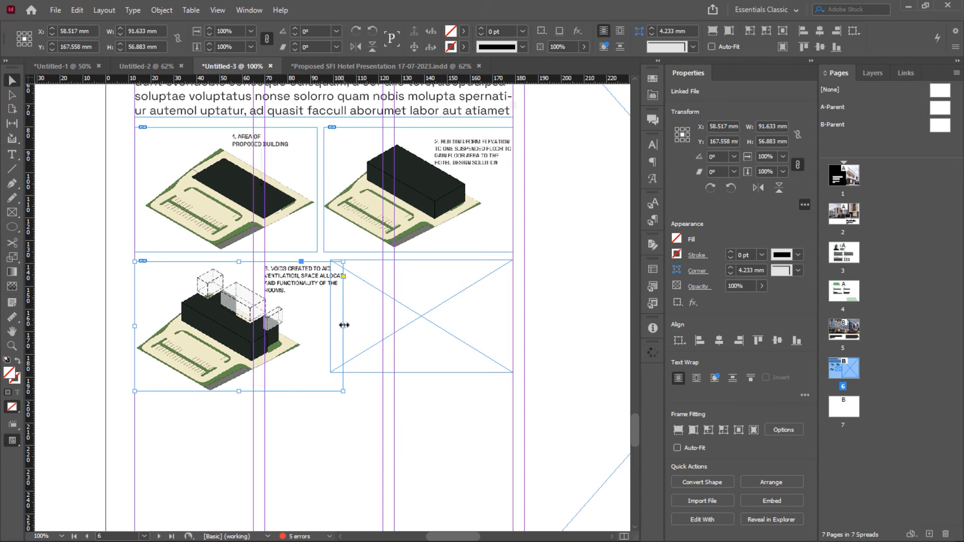
{"action": "left_click_drag", "start_coordinate": [344, 325], "coordinate": [360, 324]}
{"action": "left_click", "coordinate": [423, 313]}
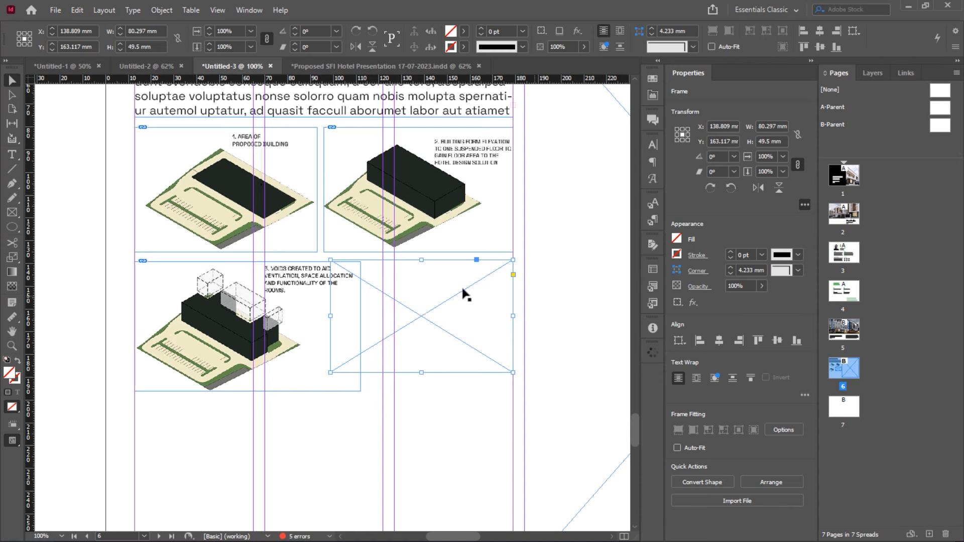
{"action": "left_click", "coordinate": [525, 261]}
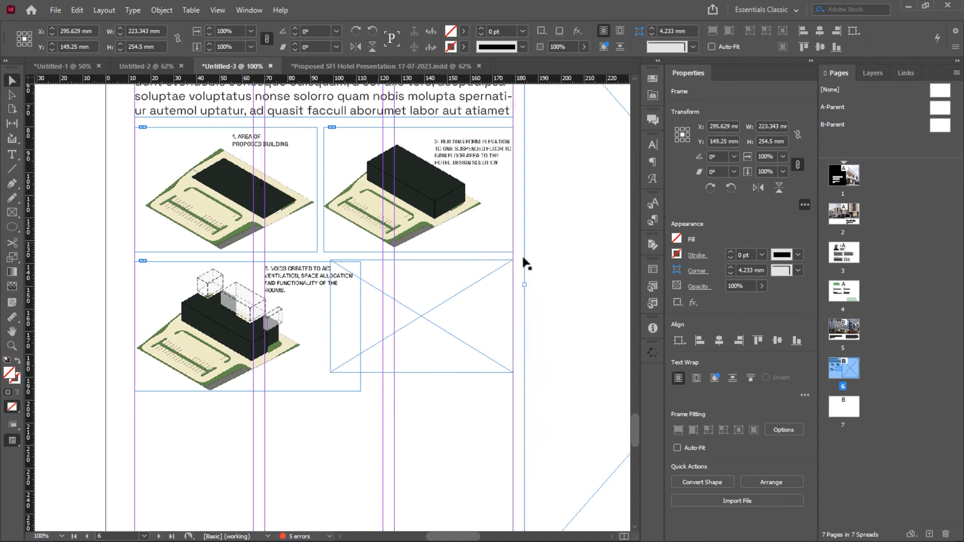
{"action": "left_click", "coordinate": [459, 303]}
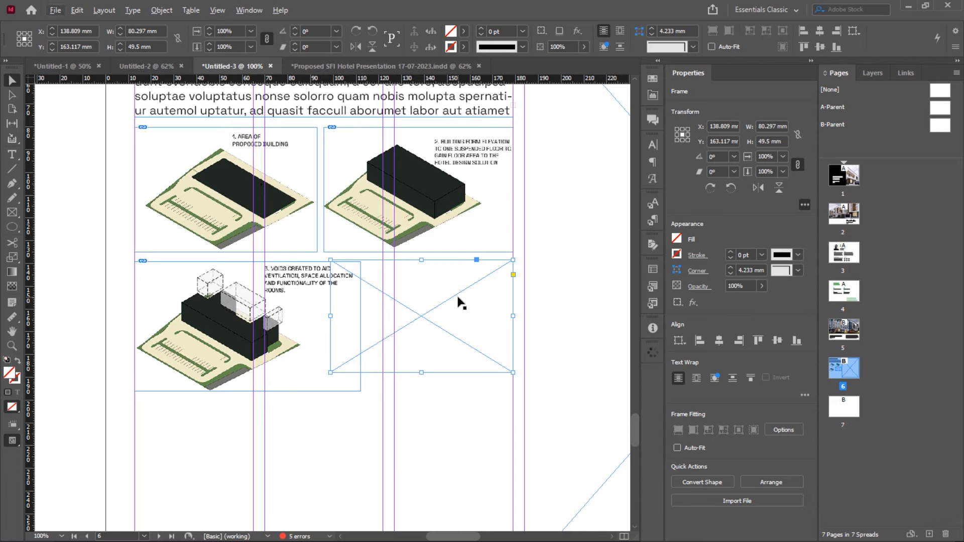
{"action": "key", "text": "alt+Tab"}
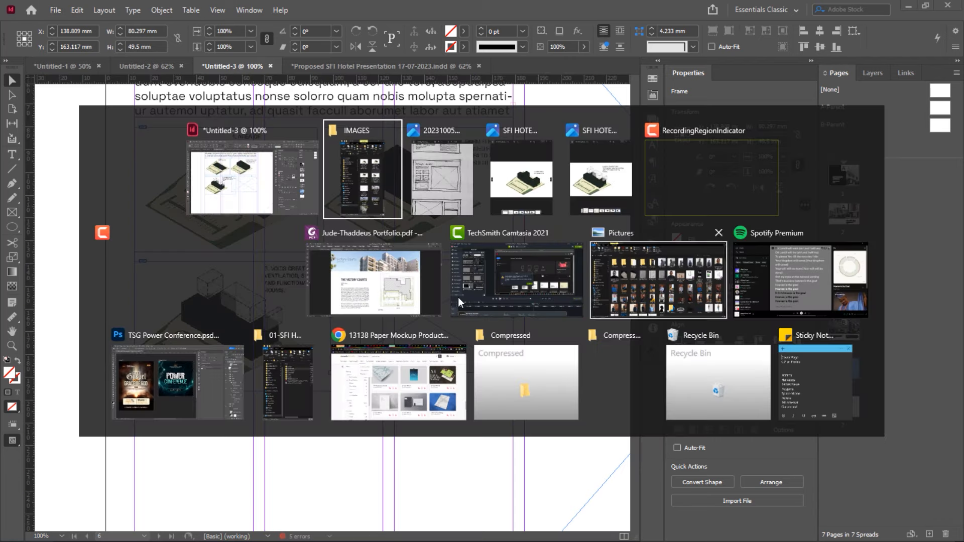
Place the Copy 1 concept image into the bottom-right placeholder frame at 4% scale
{"action": "left_click", "coordinate": [358, 169]}
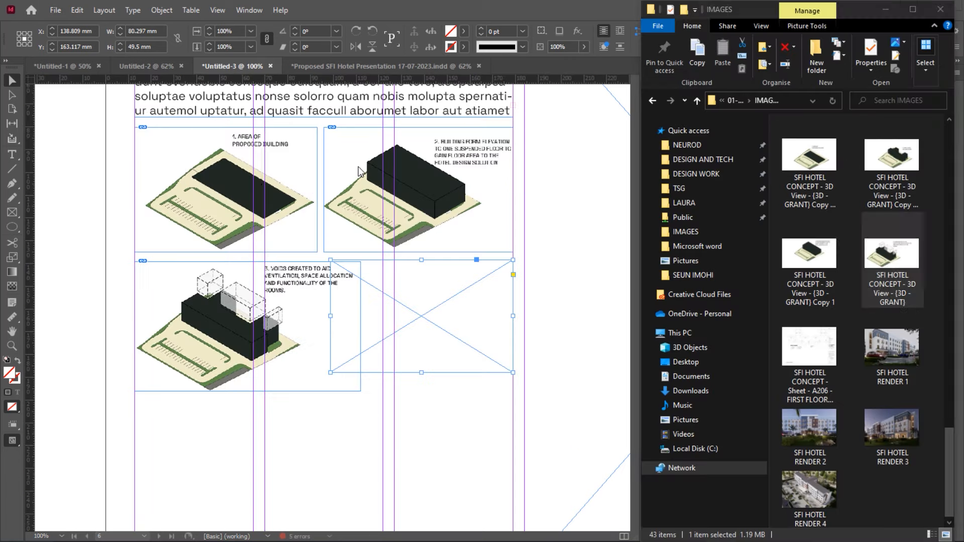
{"action": "left_click", "coordinate": [802, 256]}
{"action": "left_click_drag", "start_coordinate": [802, 256], "coordinate": [449, 301]}
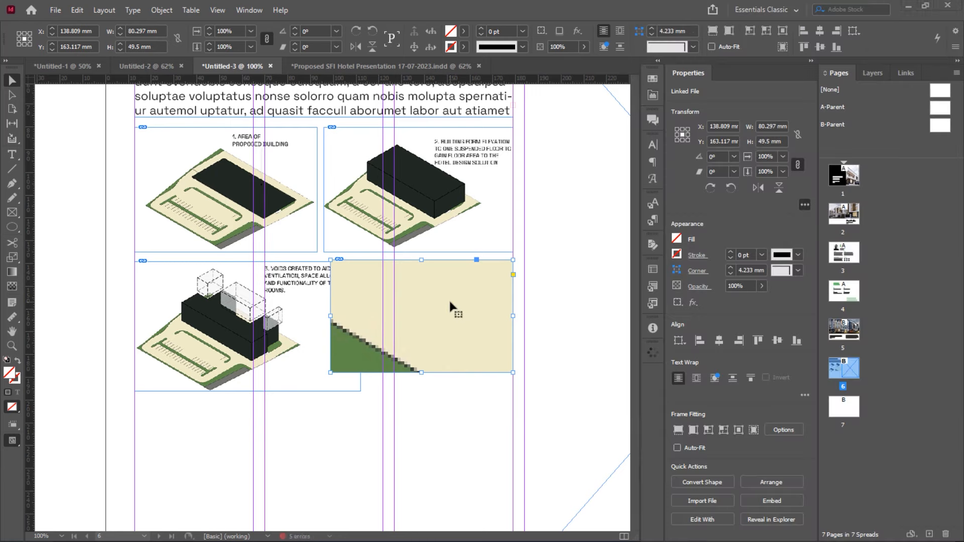
{"action": "double_click", "coordinate": [448, 298]}
{"action": "left_click", "coordinate": [235, 46]}
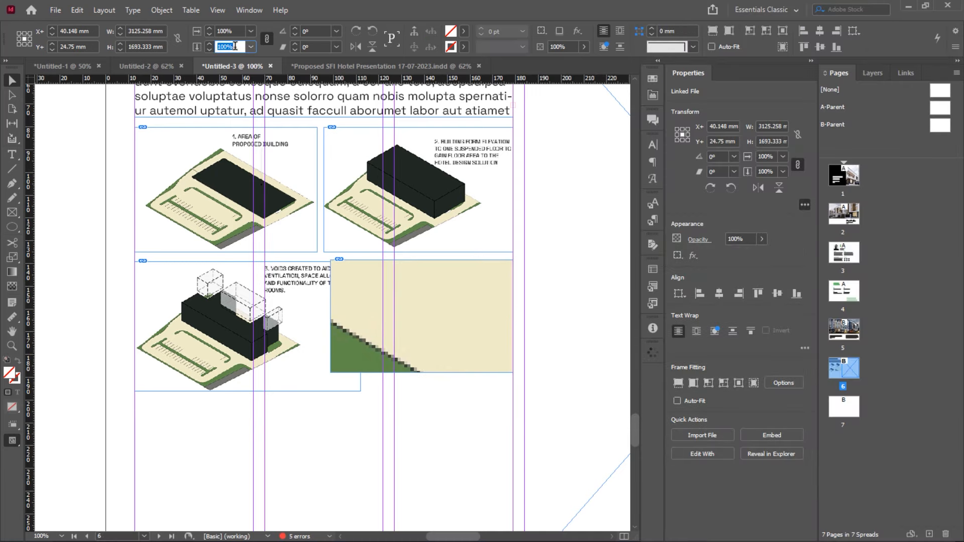
{"action": "type", "text": "4"}
{"action": "key", "text": "Return"}
{"action": "left_click_drag", "start_coordinate": [423, 294], "coordinate": [408, 306]}
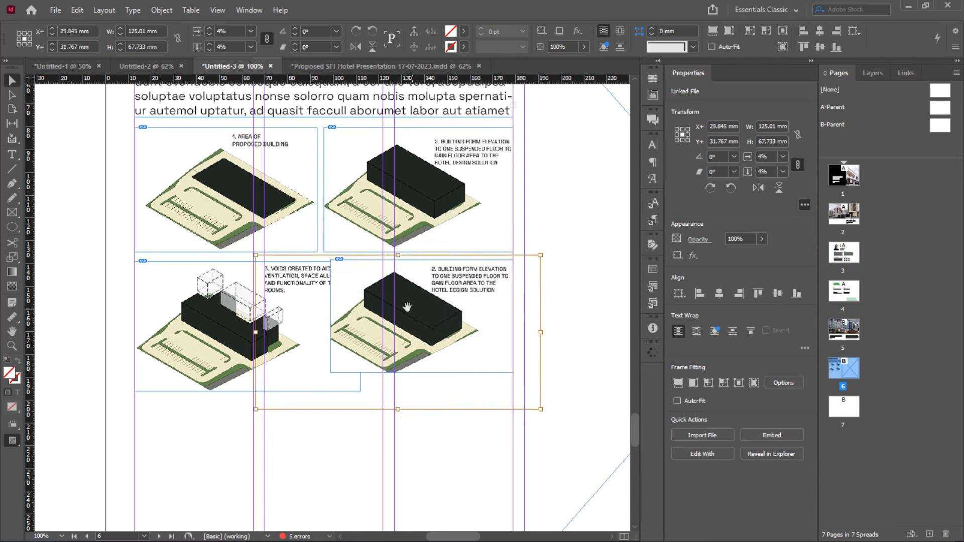
{"action": "left_click", "coordinate": [563, 221]}
Replace the bottom-right image with the final hotel building form diagram and move it upward
{"action": "key", "text": "alt+Tab"}
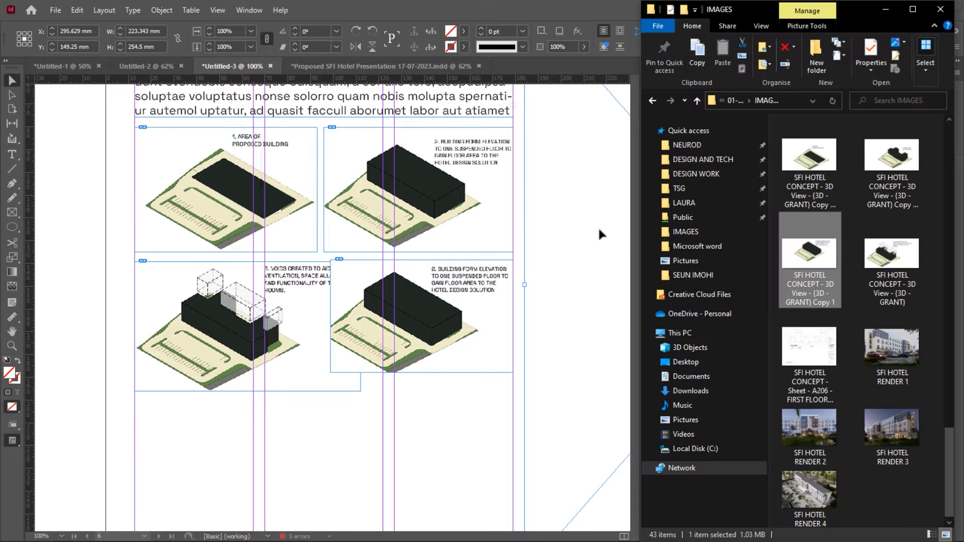
{"action": "left_click_drag", "start_coordinate": [888, 167], "coordinate": [547, 279]}
{"action": "left_click_drag", "start_coordinate": [411, 315], "coordinate": [417, 317]}
{"action": "left_click", "coordinate": [409, 336]}
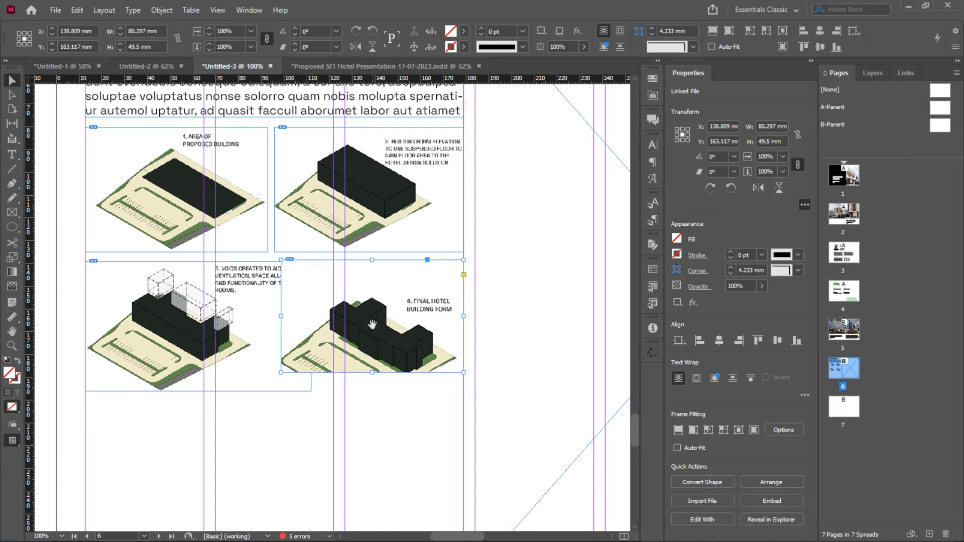
{"action": "left_click_drag", "start_coordinate": [373, 334], "coordinate": [375, 313]}
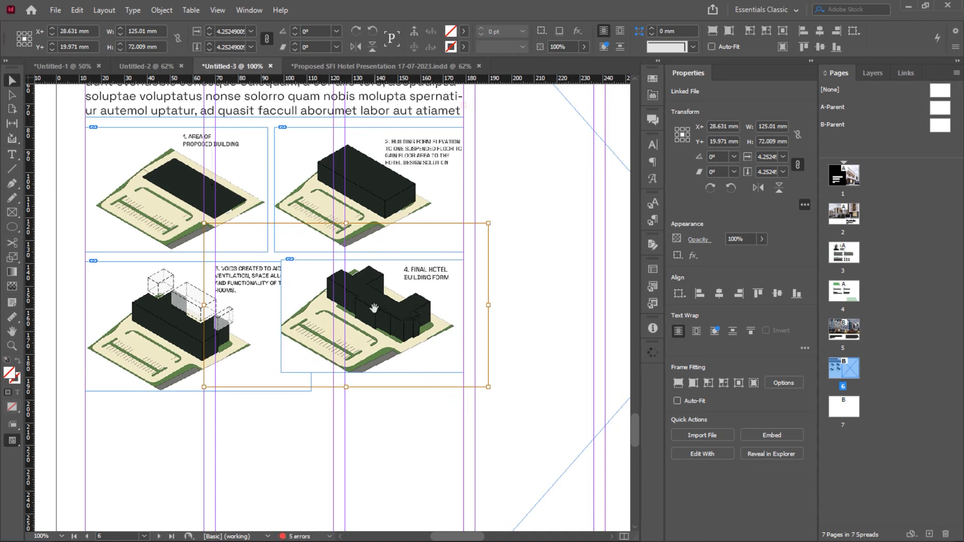
Enlarge the bottom-right frame downward and to the left to fit the diagram
{"action": "left_click", "coordinate": [381, 454]}
{"action": "left_click", "coordinate": [385, 364]}
{"action": "mouse_move", "coordinate": [374, 373]}
{"action": "left_mouse_down"}
{"action": "mouse_move", "coordinate": [373, 385]}
{"action": "mouse_move", "coordinate": [372, 364]}
{"action": "left_mouse_up"}
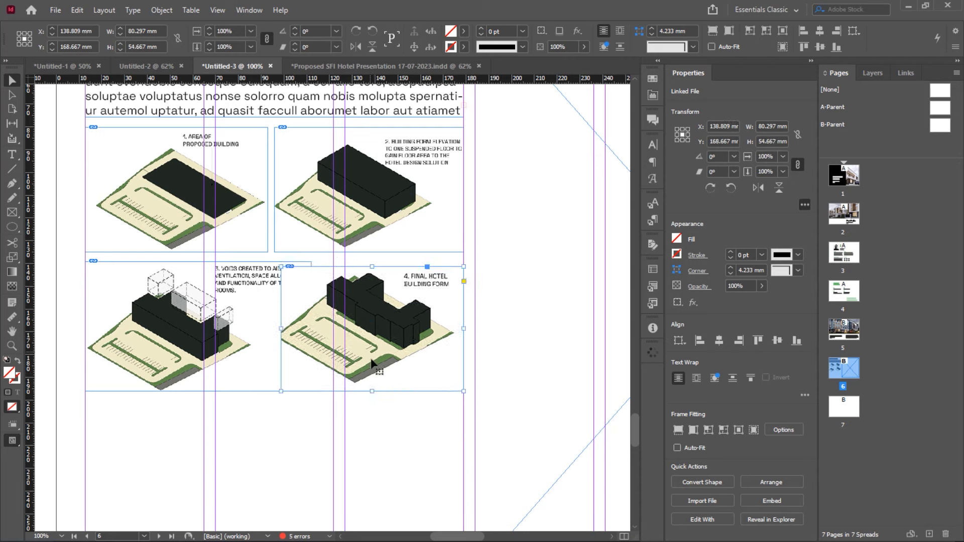
{"action": "left_click_drag", "start_coordinate": [281, 328], "coordinate": [265, 325]}
{"action": "left_click", "coordinate": [397, 424]}
{"action": "left_click", "coordinate": [408, 329]}
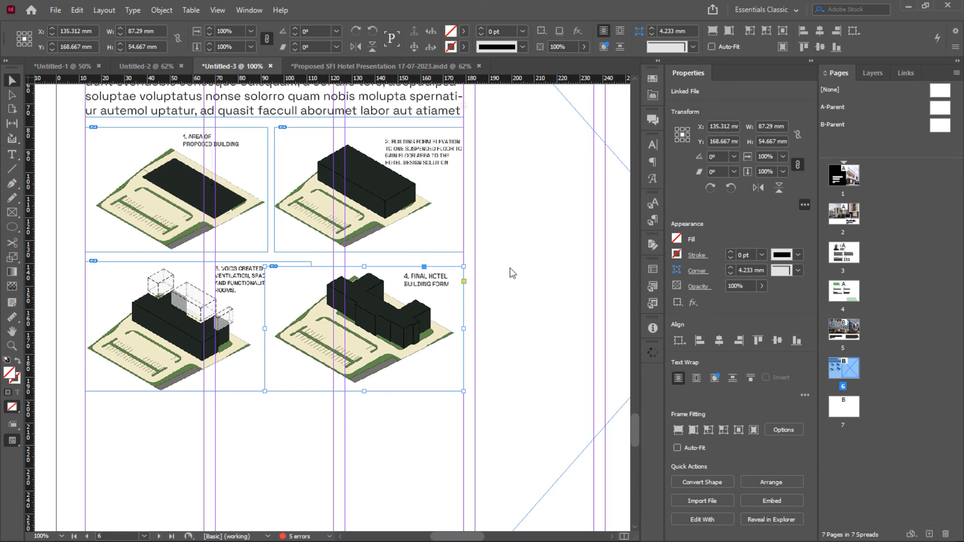
In the Layers panel, expand Layer 1 and create Layer 2 and Layer 3
{"action": "left_click", "coordinate": [870, 73]}
{"action": "left_click", "coordinate": [837, 73]}
{"action": "left_click", "coordinate": [871, 74]}
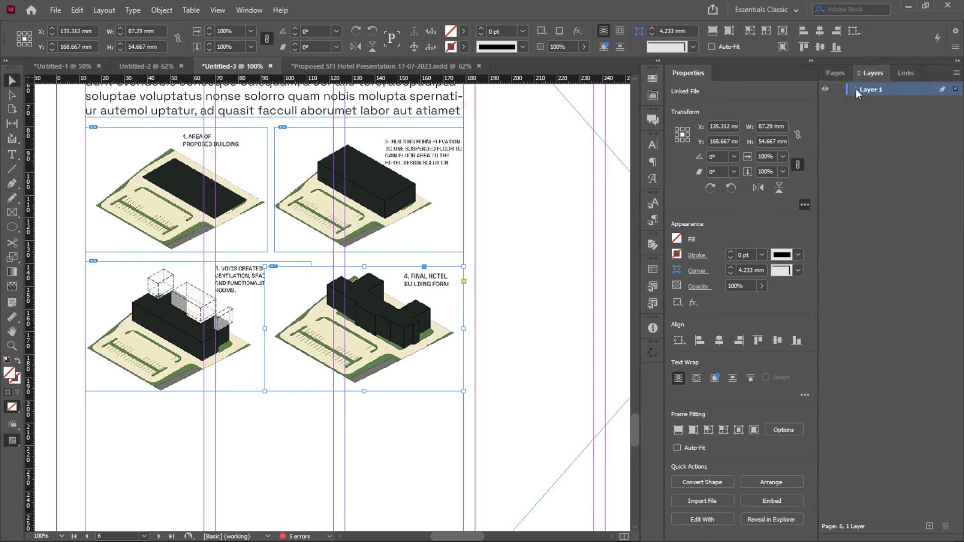
{"action": "left_click", "coordinate": [854, 89]}
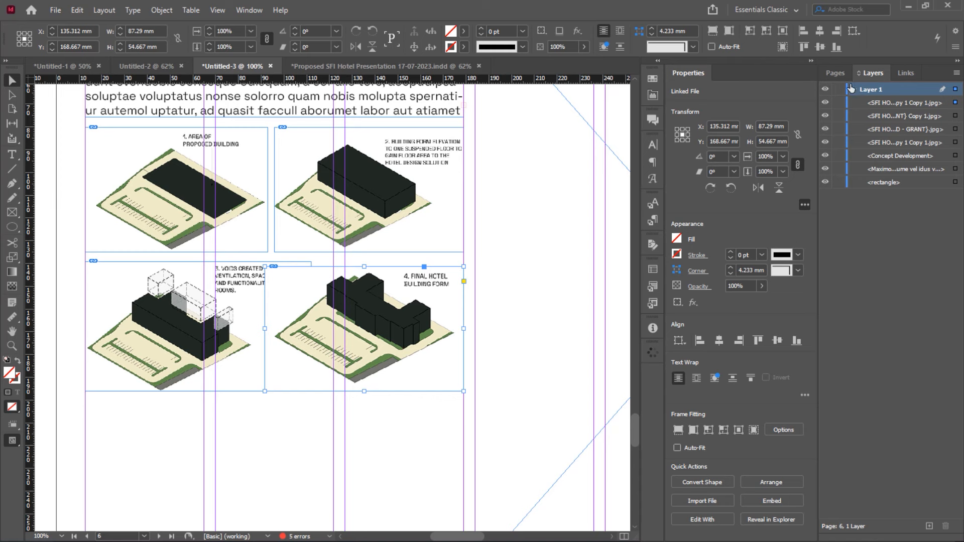
{"action": "left_click", "coordinate": [930, 527]}
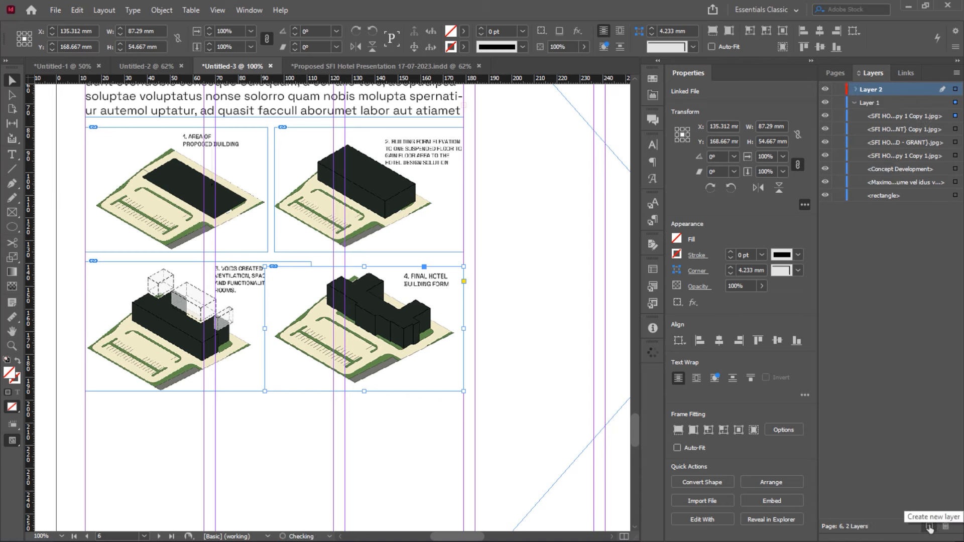
{"action": "left_click", "coordinate": [930, 526]}
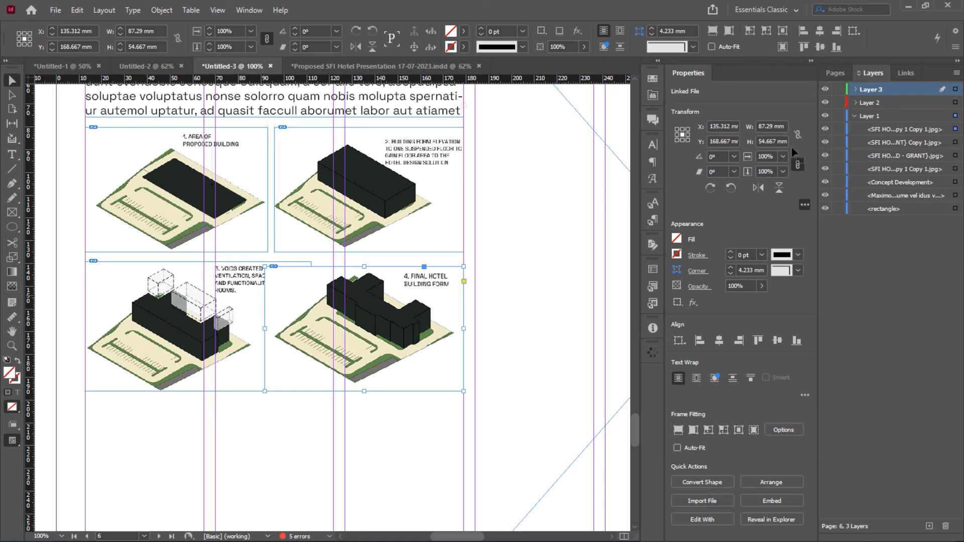
{"action": "left_click", "coordinate": [408, 252]}
{"action": "left_click", "coordinate": [398, 295]}
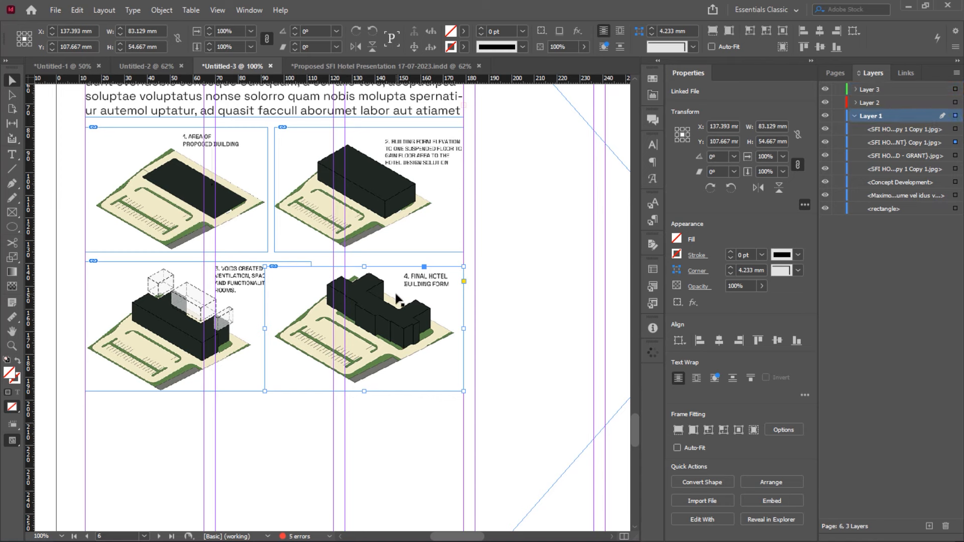
{"action": "left_click", "coordinate": [196, 300]}
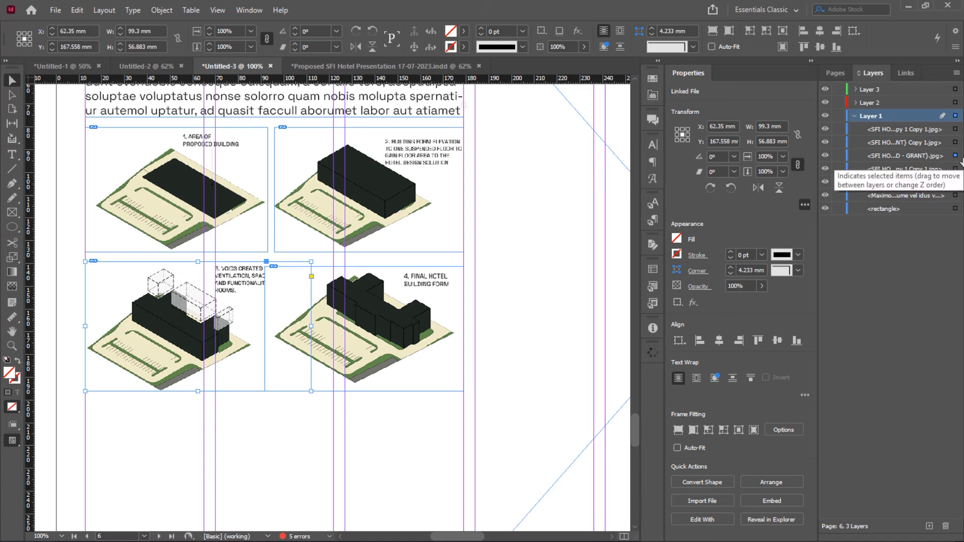
{"action": "left_click", "coordinate": [921, 158]}
{"action": "left_click", "coordinate": [383, 301]}
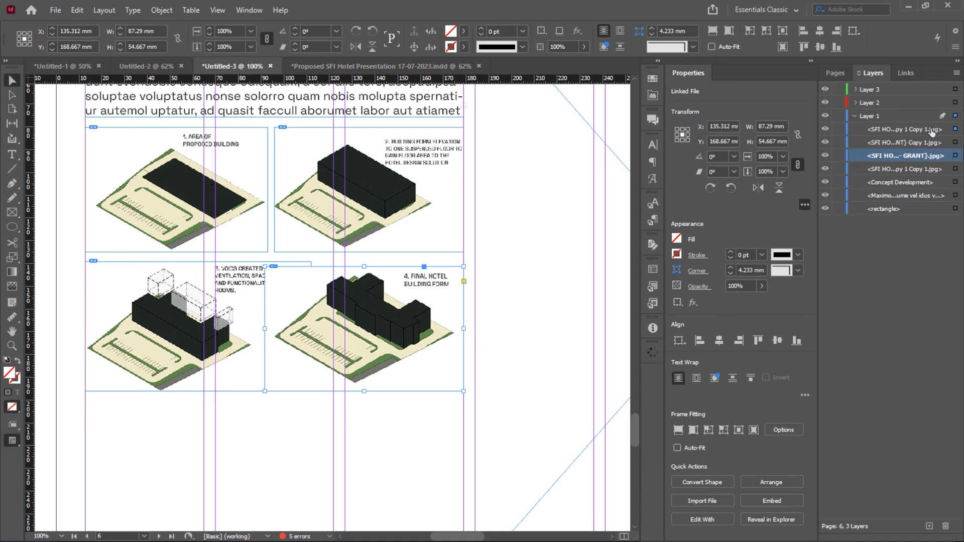
{"action": "left_click_drag", "start_coordinate": [931, 131], "coordinate": [934, 160]}
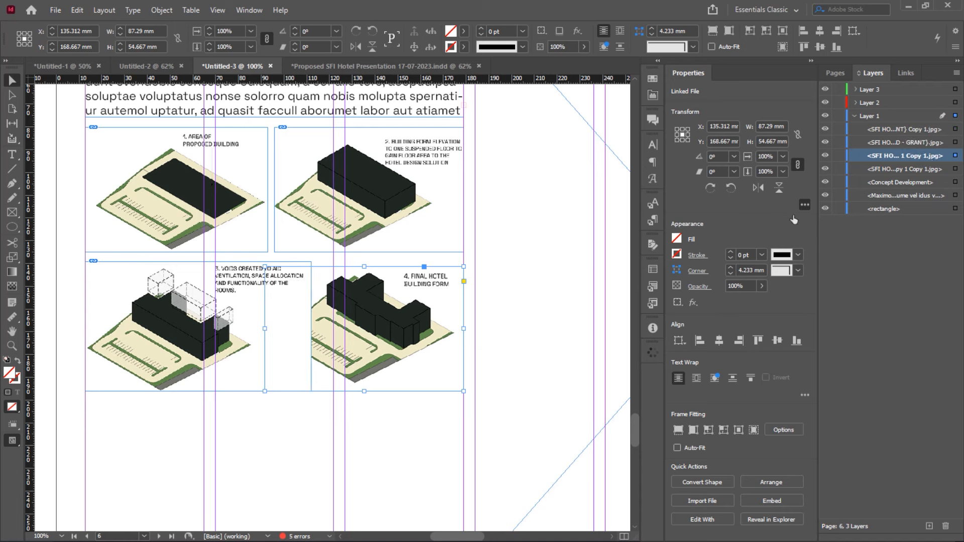
{"action": "left_click", "coordinate": [299, 407]}
{"action": "left_click", "coordinate": [244, 374]}
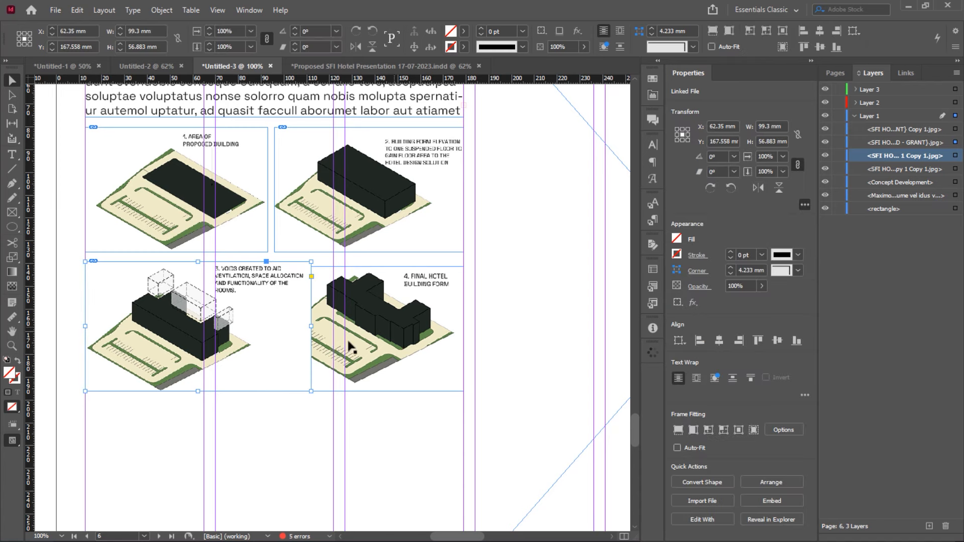
{"action": "left_click", "coordinate": [407, 332]}
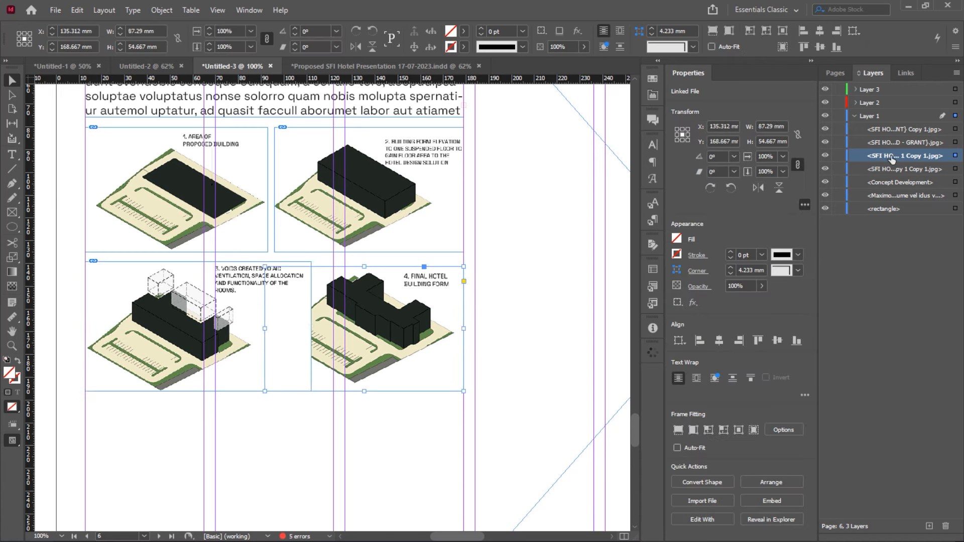
{"action": "left_click_drag", "start_coordinate": [893, 160], "coordinate": [894, 130]}
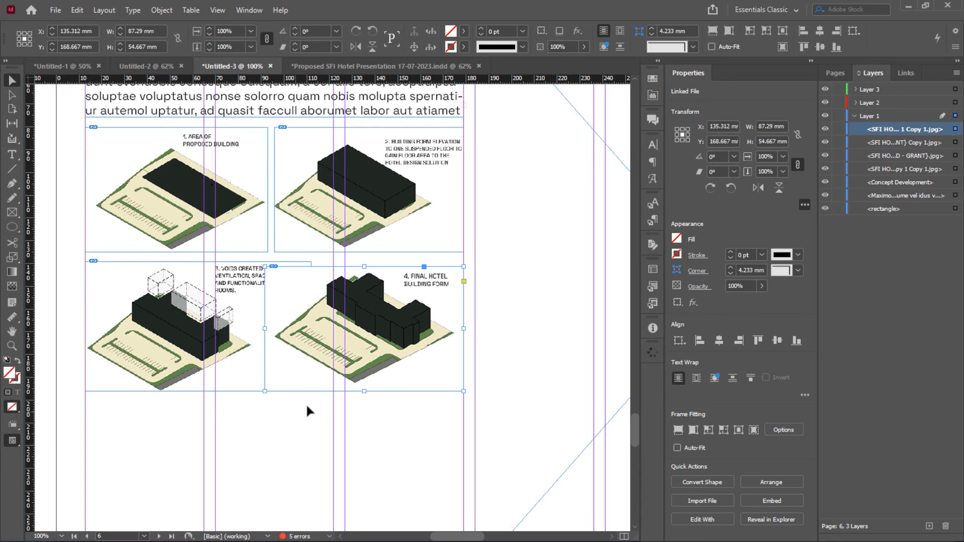
{"action": "left_click", "coordinate": [169, 411]}
{"action": "scroll", "coordinate": [169, 412], "scroll_direction": "up", "scroll_amount": 1}
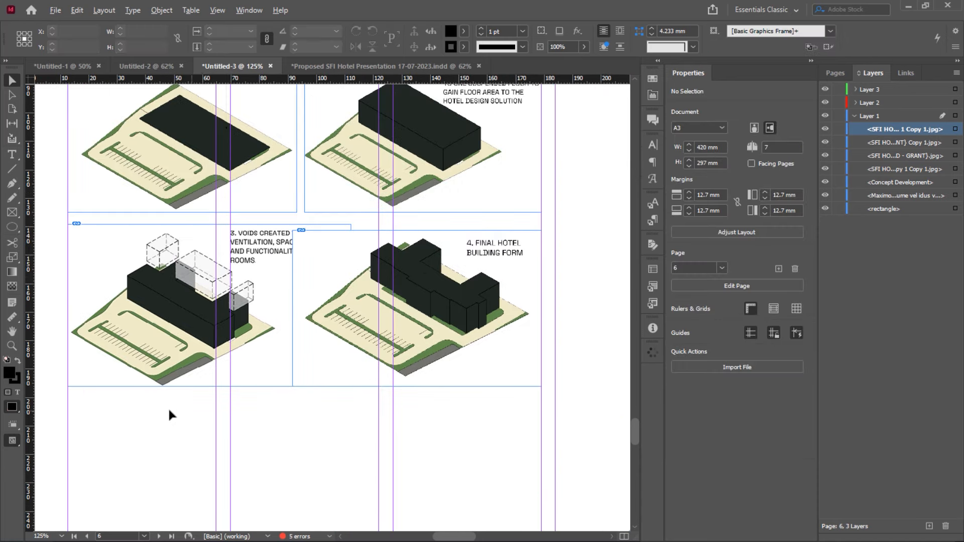
{"action": "scroll", "coordinate": [169, 411], "scroll_direction": "down", "scroll_amount": 1}
{"action": "left_click", "coordinate": [175, 329]}
{"action": "scroll", "coordinate": [176, 329], "scroll_direction": "up", "scroll_amount": 1}
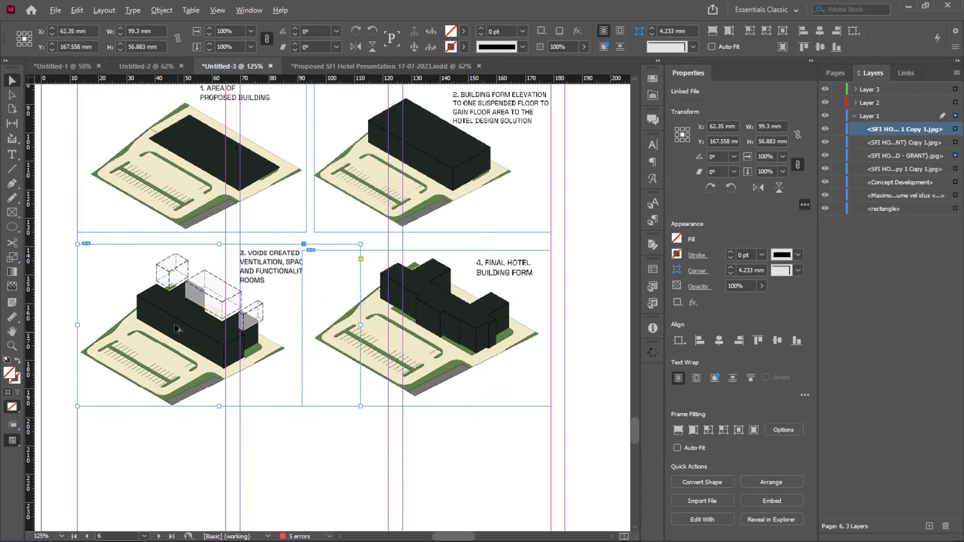
{"action": "left_click", "coordinate": [441, 313]}
Set the final hotel form image's transparency blending mode to Multiply
{"action": "scroll", "coordinate": [441, 313], "scroll_direction": "up", "scroll_amount": 1}
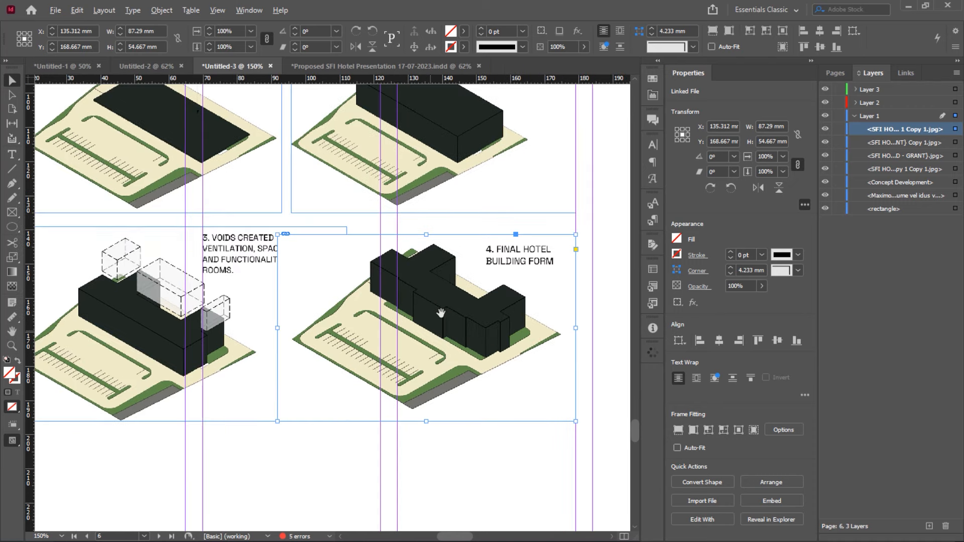
{"action": "scroll", "coordinate": [441, 313], "scroll_direction": "down", "scroll_amount": 1}
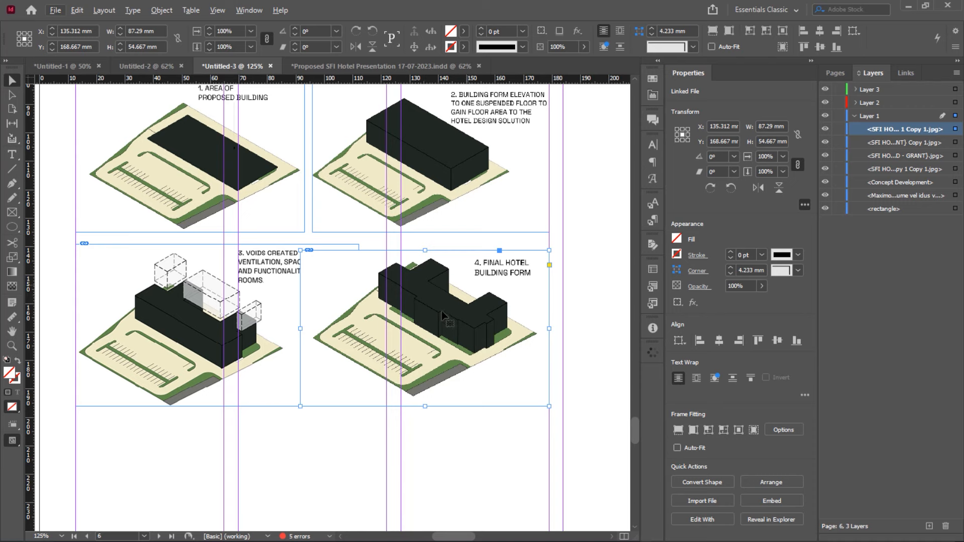
{"action": "right_click", "coordinate": [448, 297]}
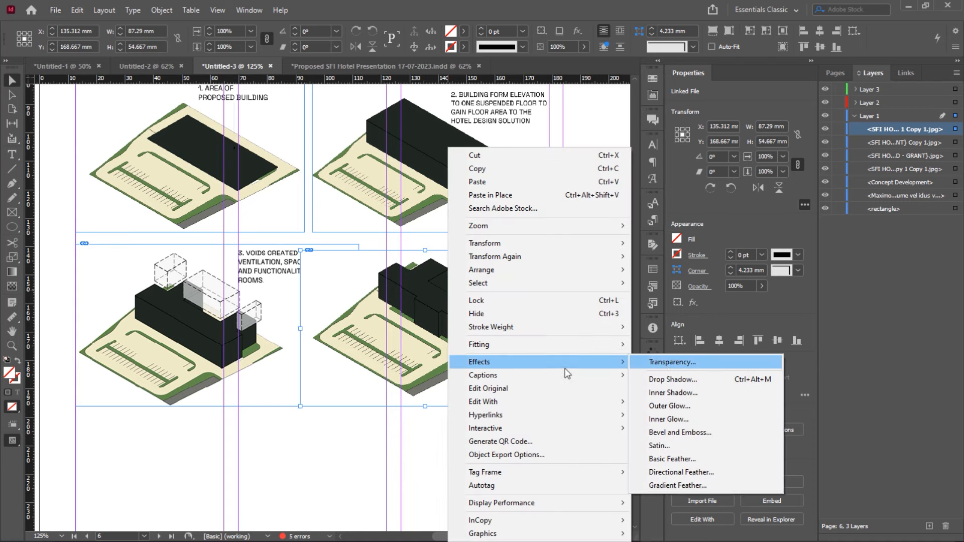
{"action": "left_click", "coordinate": [672, 364]}
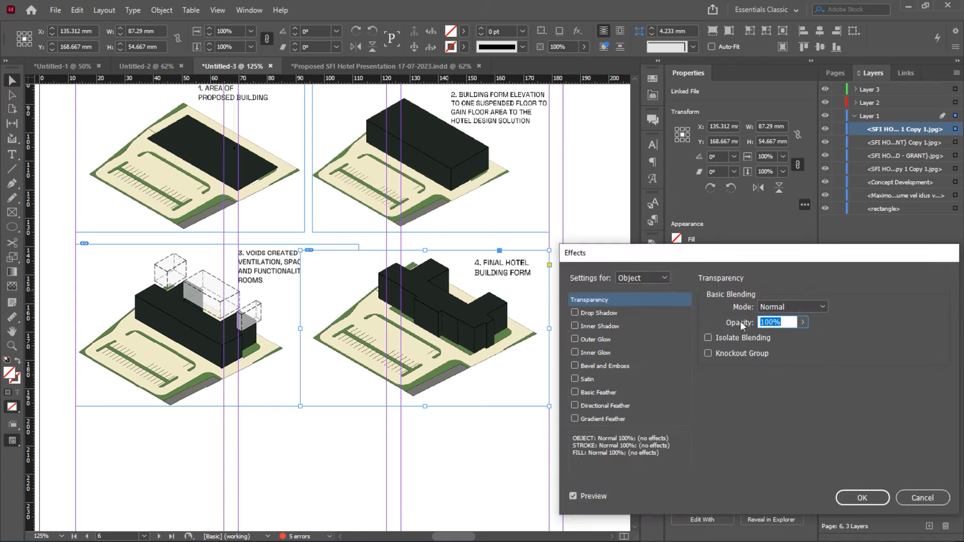
{"action": "left_click", "coordinate": [768, 307]}
{"action": "left_click", "coordinate": [783, 335]}
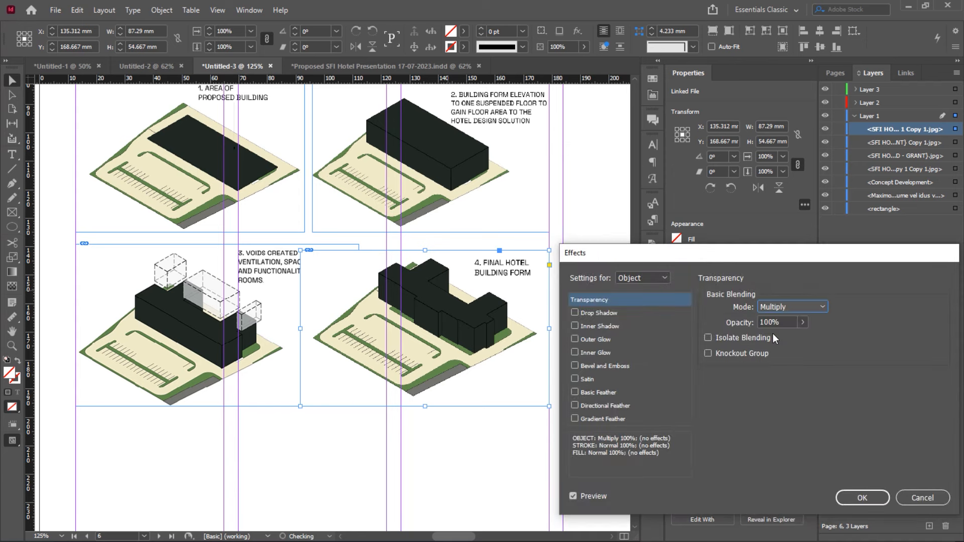
{"action": "left_click", "coordinate": [871, 498]}
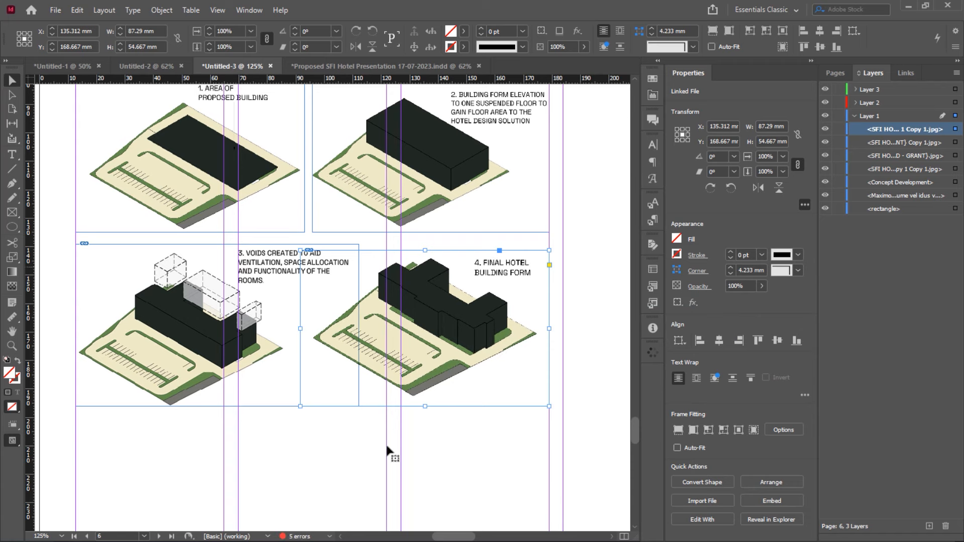
{"action": "left_click", "coordinate": [327, 440]}
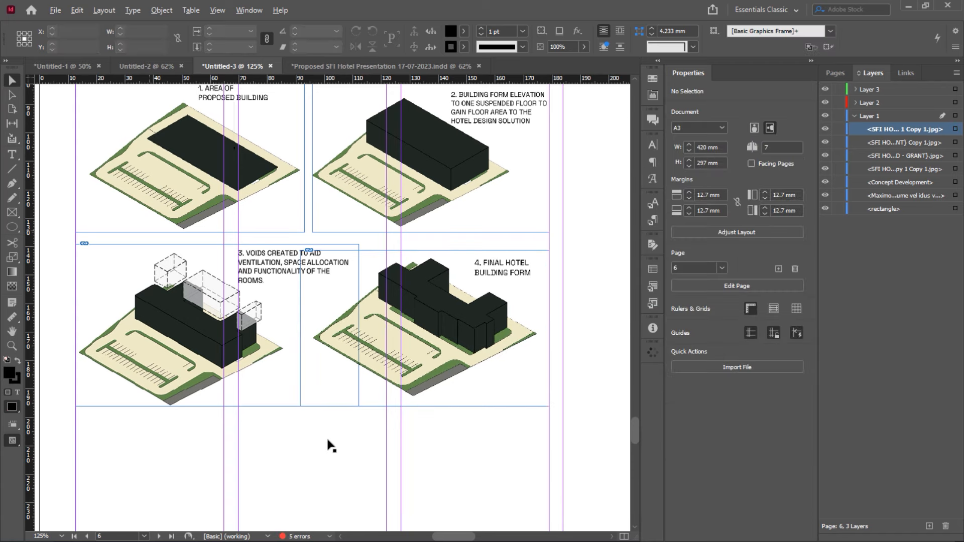
Zoom out to 100% and drag the final form image's top-left corner slightly inward
{"action": "key", "text": "ctrl+minus"}
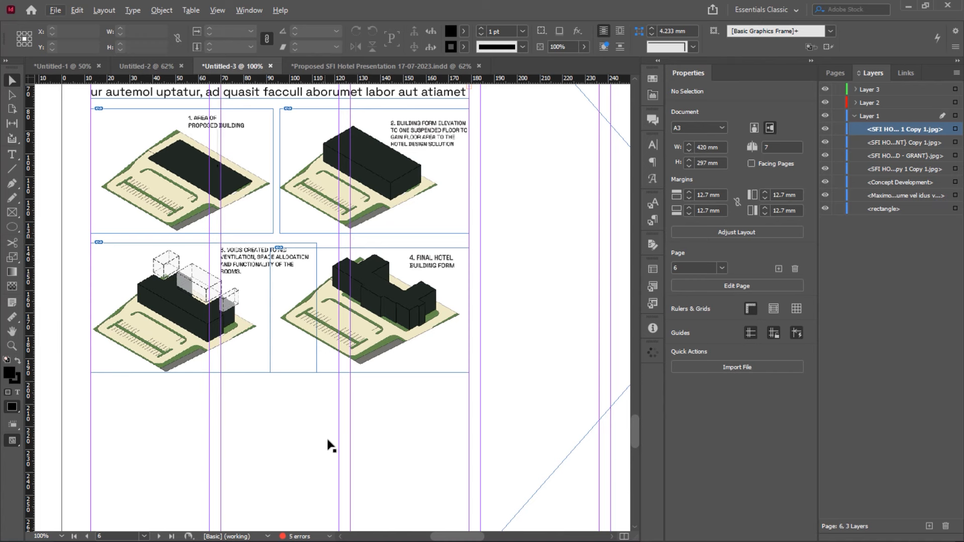
{"action": "left_click", "coordinate": [364, 322]}
{"action": "left_click", "coordinate": [387, 416]}
{"action": "left_click", "coordinate": [374, 329]}
{"action": "left_click_drag", "start_coordinate": [270, 248], "coordinate": [273, 250]}
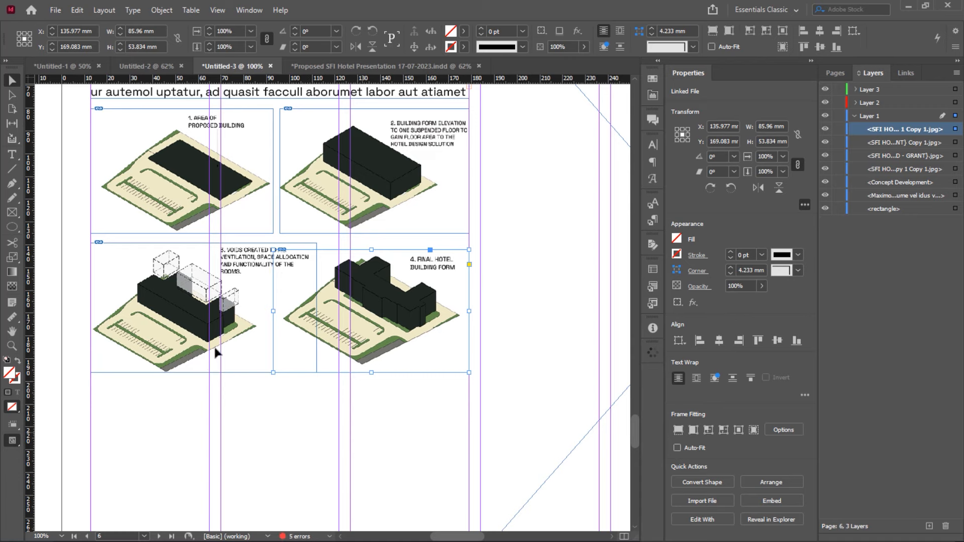
{"action": "scroll", "coordinate": [210, 365], "scroll_direction": "down", "scroll_amount": 1}
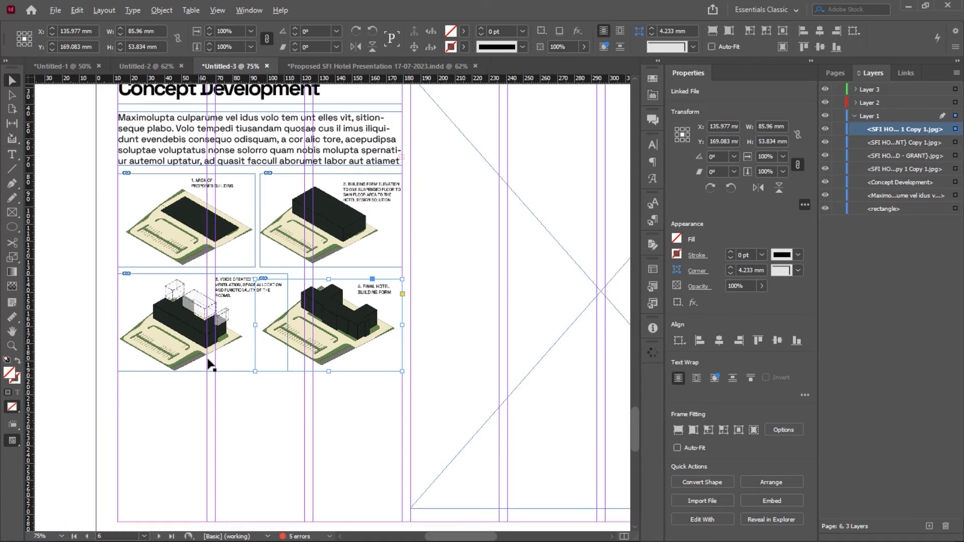
{"action": "left_click", "coordinate": [368, 412]}
{"action": "scroll", "coordinate": [351, 392], "scroll_direction": "down", "scroll_amount": 2}
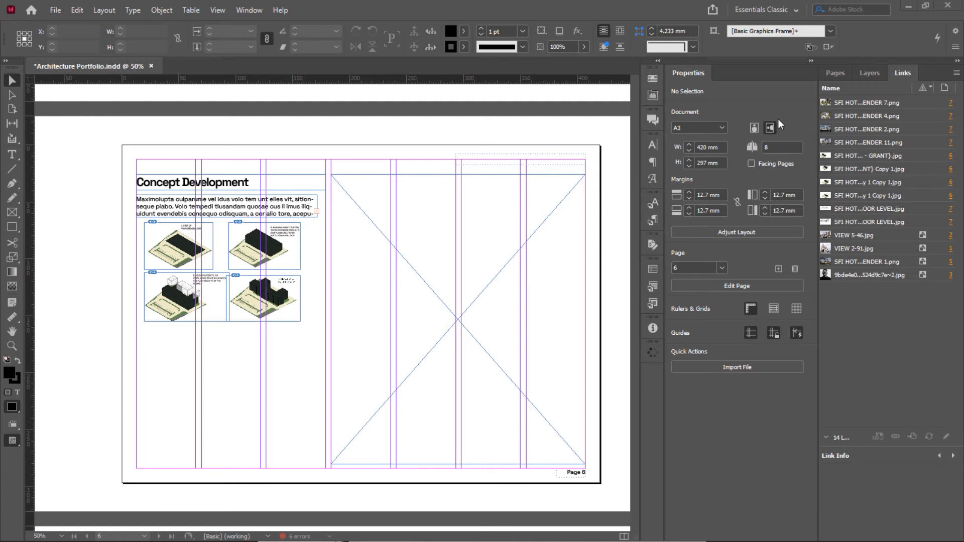
{"action": "key", "text": "alt+Tab"}
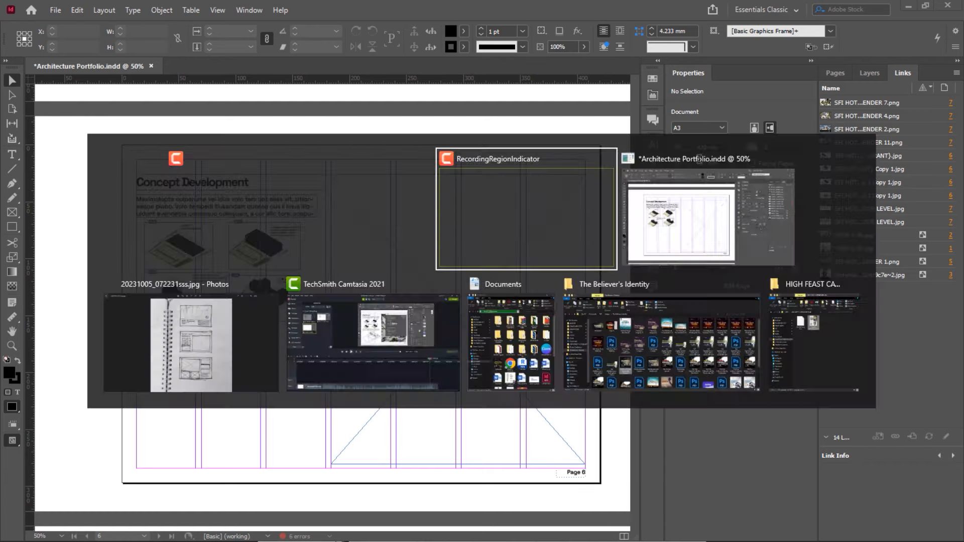
{"action": "key", "text": "alt+Tab"}
{"action": "key", "text": "alt+shift+Tab"}
{"action": "key", "text": "alt+shift+Tab"}
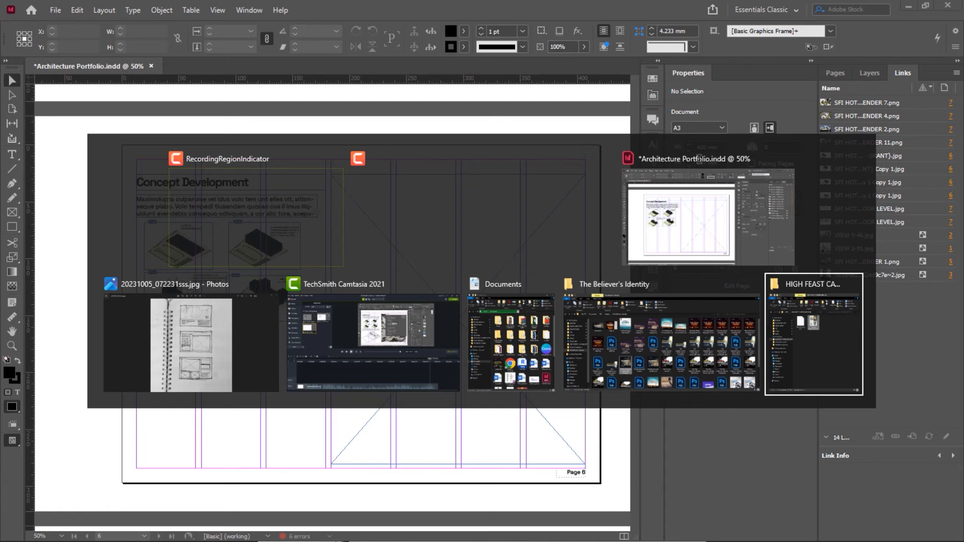
{"action": "key", "text": "alt+Tab"}
{"action": "key", "text": "alt+Tab"}
{"action": "key", "text": "alt+Tab"}
{"action": "key", "text": "alt+Tab"}
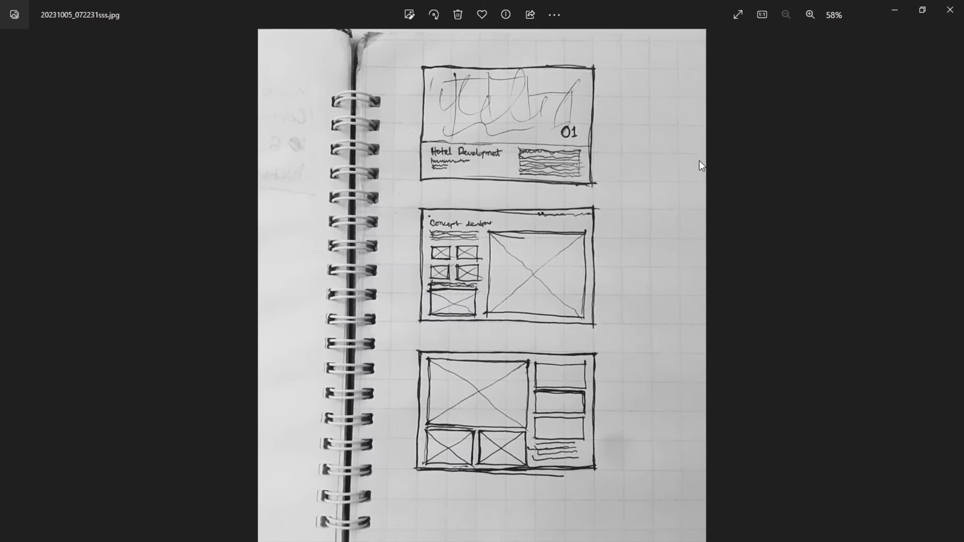
{"action": "scroll", "coordinate": [467, 283], "scroll_direction": "up", "scroll_amount": 5}
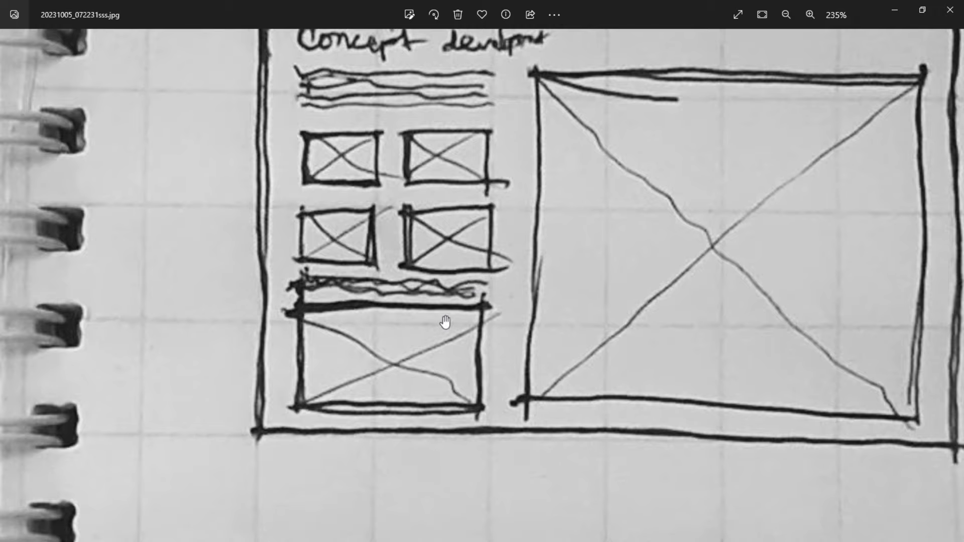
{"action": "scroll", "coordinate": [437, 332], "scroll_direction": "down", "scroll_amount": 3}
{"action": "scroll", "coordinate": [438, 331], "scroll_direction": "down", "scroll_amount": 3}
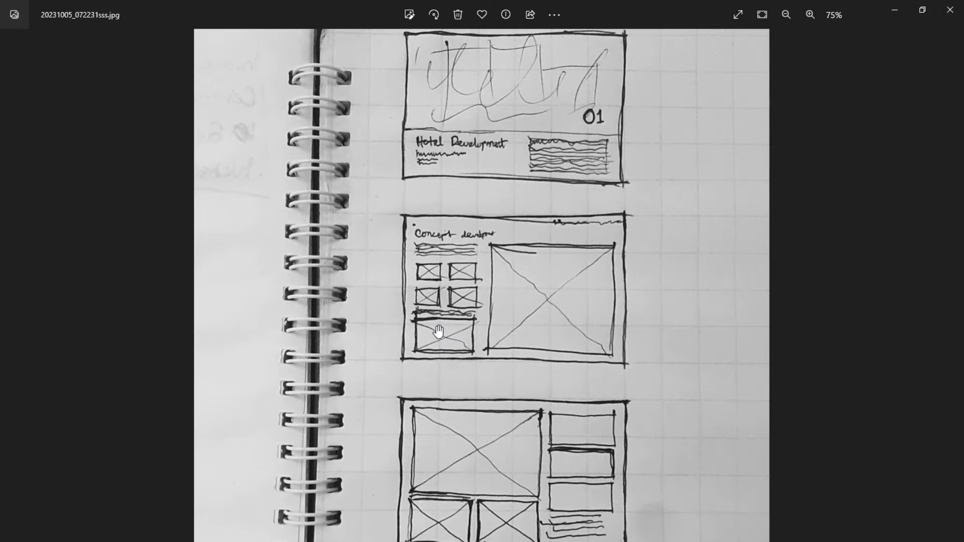
{"action": "key", "text": "alt+Tab"}
{"action": "key", "text": "alt+Tab"}
{"action": "key", "text": "alt+Tab"}
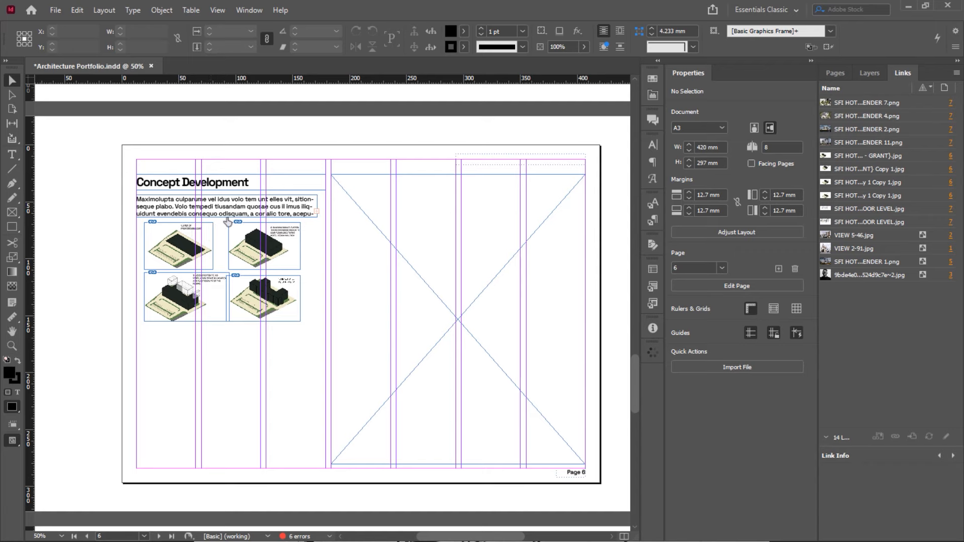
Alt-drag a copy of the body text frame to below the 2x2 diagram grid
{"action": "left_click", "coordinate": [276, 200]}
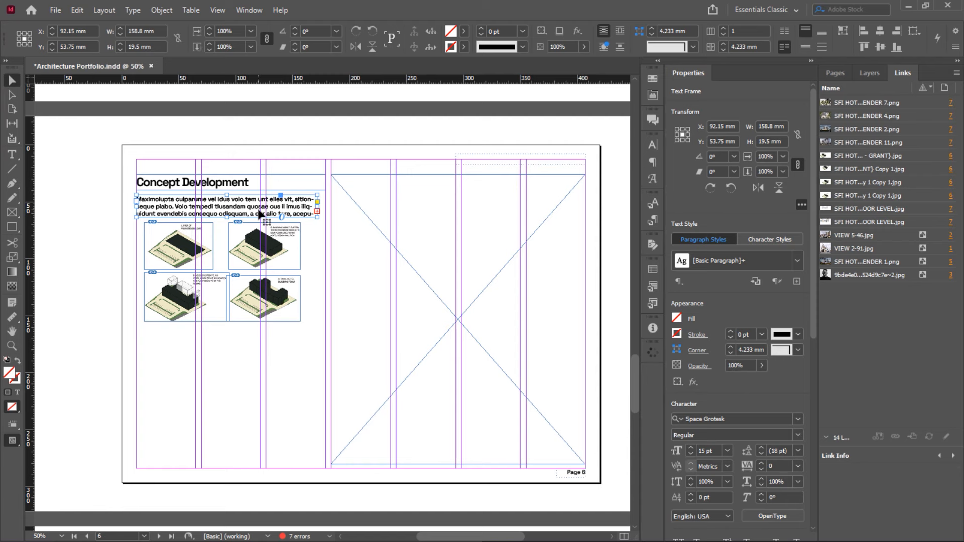
{"action": "left_click_drag", "start_coordinate": [260, 214], "coordinate": [226, 340]}
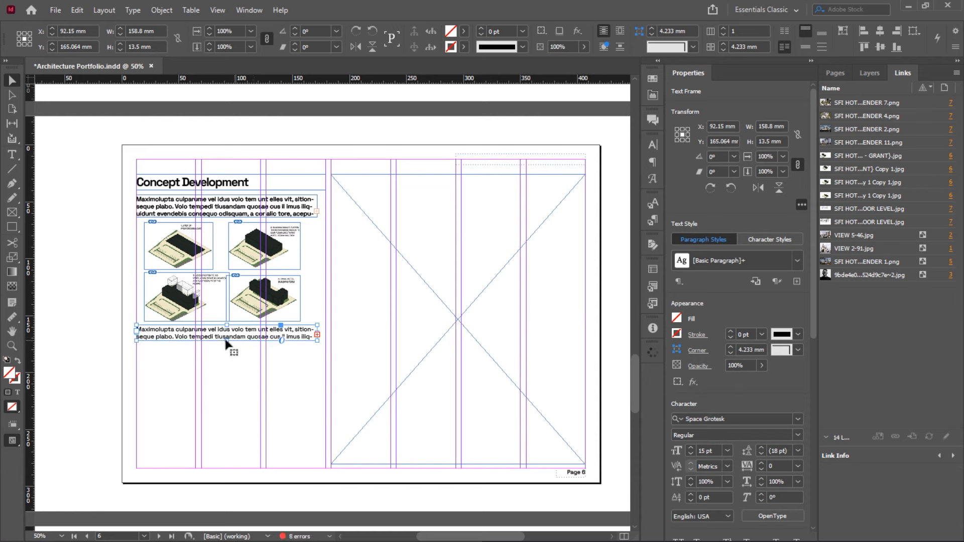
{"action": "left_click", "coordinate": [310, 354]}
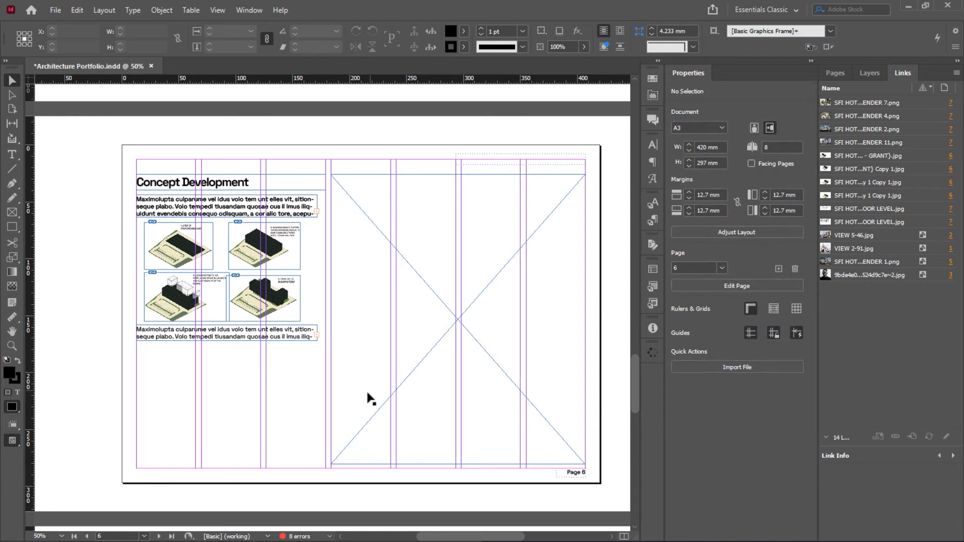
Check the page layout sketch in Photos, then return to the InDesign document
{"action": "key", "text": "alt+Tab"}
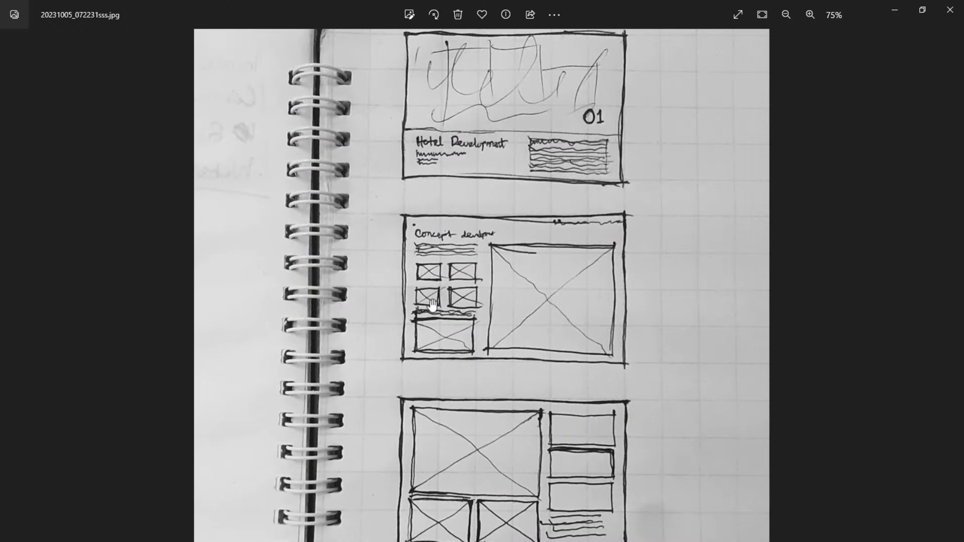
{"action": "key", "text": "alt+Tab"}
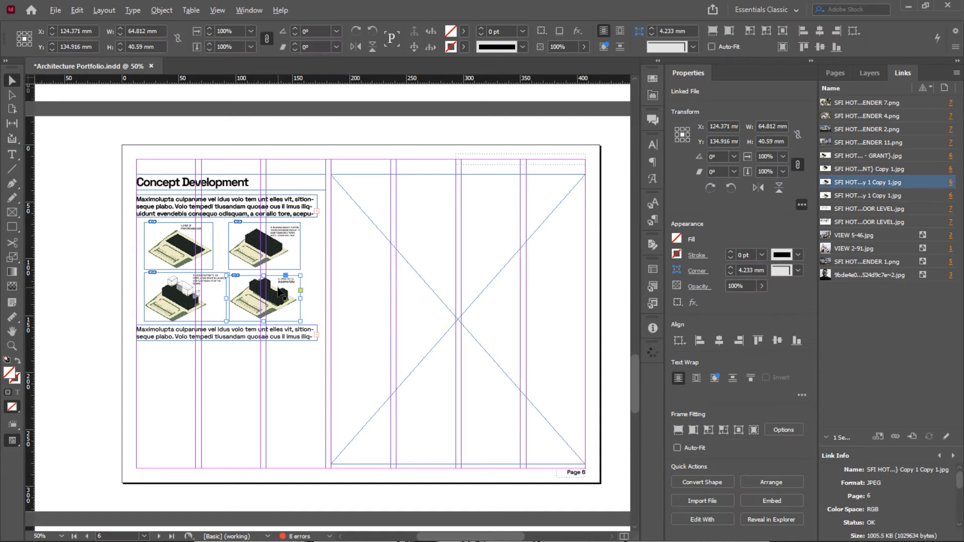
Duplicate the final hotel form image below the second text block and enlarge it to about 161 x 101 mm
{"action": "left_click_drag", "start_coordinate": [279, 292], "coordinate": [281, 370], "text": "alt"}
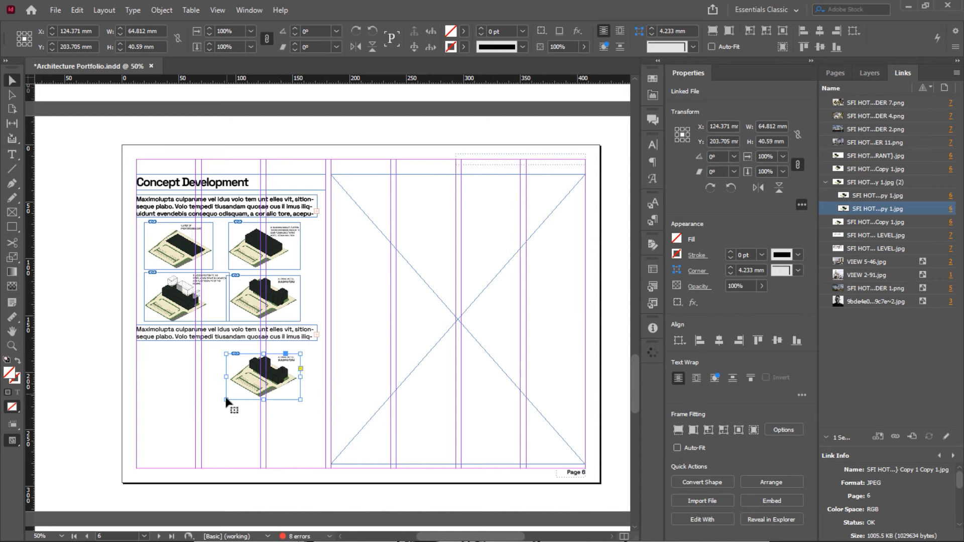
{"action": "left_click_drag", "start_coordinate": [225, 398], "coordinate": [150, 457]}
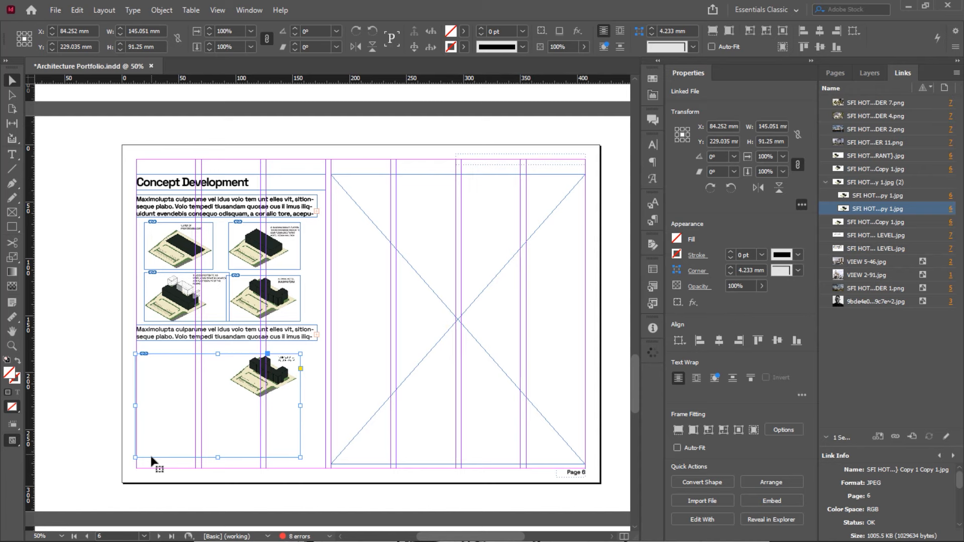
{"action": "key", "text": "ctrl+z"}
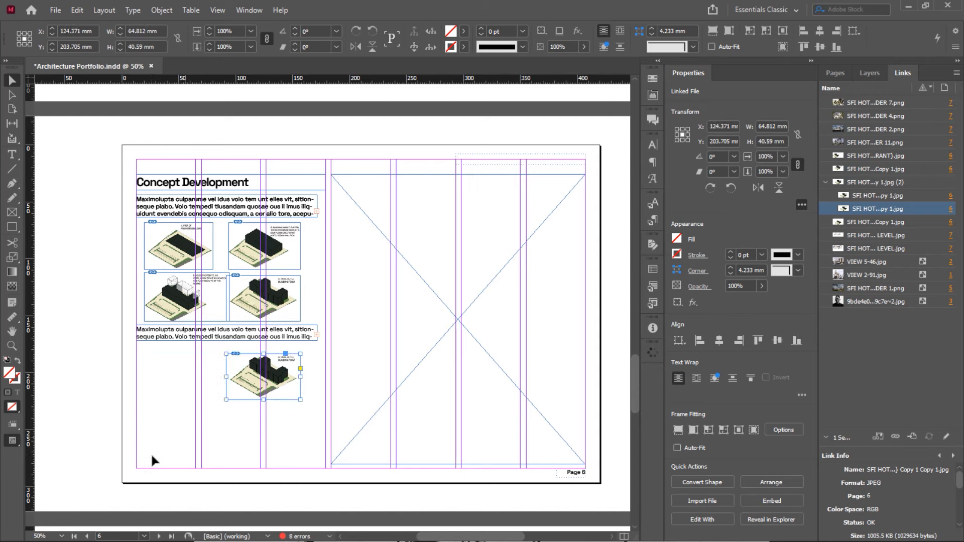
{"action": "left_click_drag", "start_coordinate": [226, 400], "coordinate": [157, 458]}
{"action": "left_click_drag", "start_coordinate": [298, 457], "coordinate": [310, 469]}
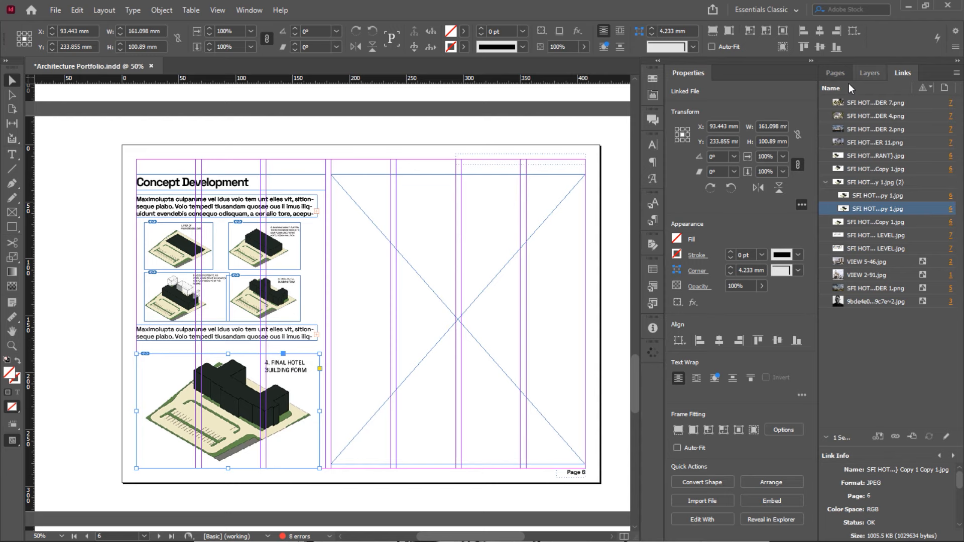
{"action": "left_click", "coordinate": [835, 73]}
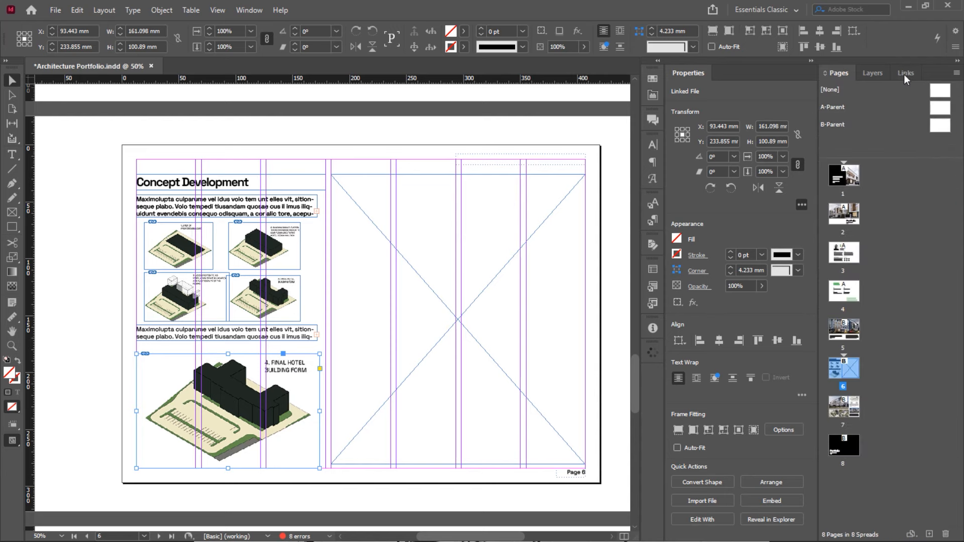
{"action": "left_click", "coordinate": [903, 73]}
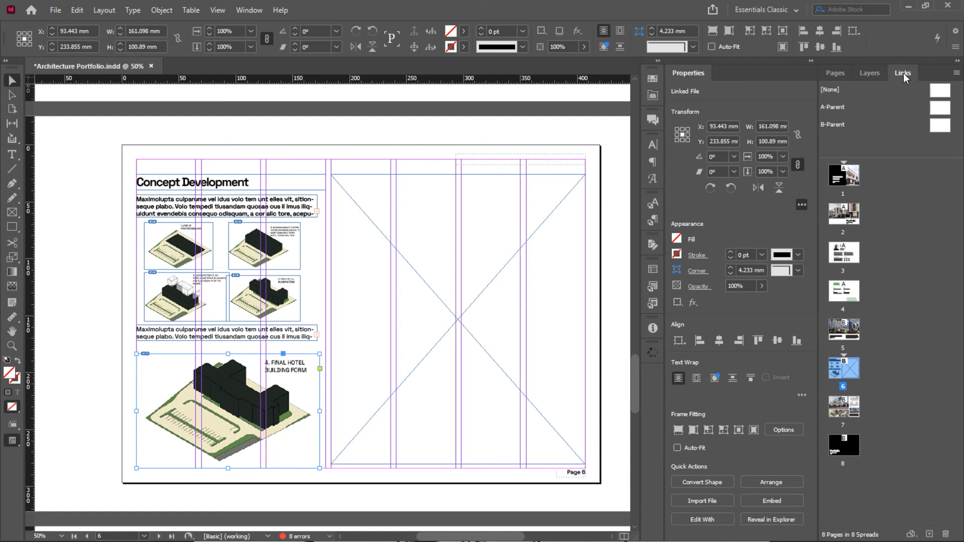
{"action": "left_click", "coordinate": [832, 73]}
{"action": "left_click", "coordinate": [868, 74]}
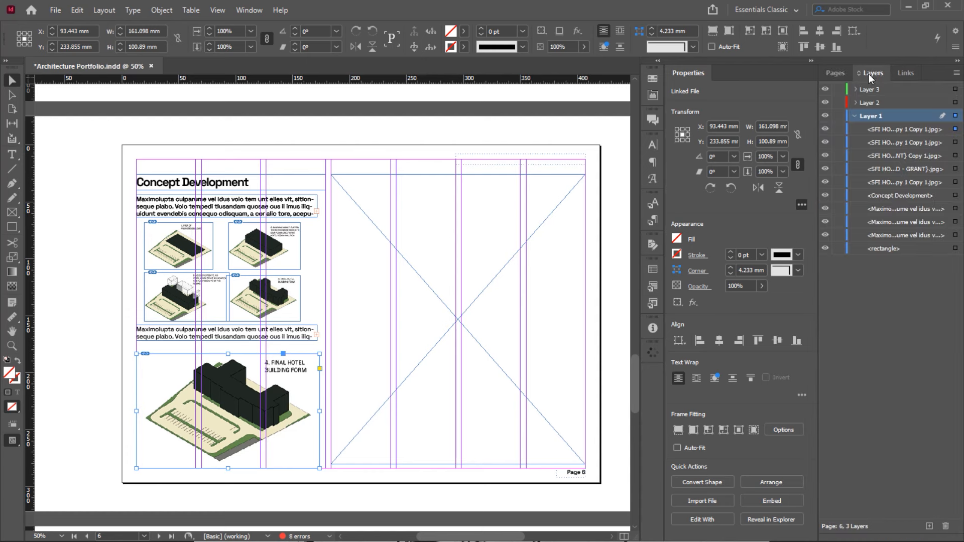
{"action": "left_click", "coordinate": [903, 73]}
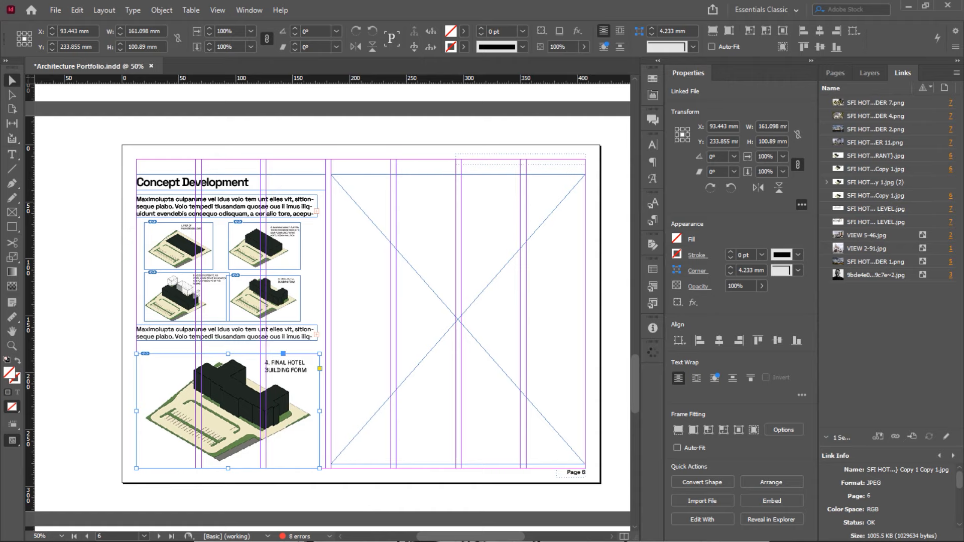
Use Reveal in Explorer on the concept image link to open its IMAGES folder
{"action": "key", "text": "super"}
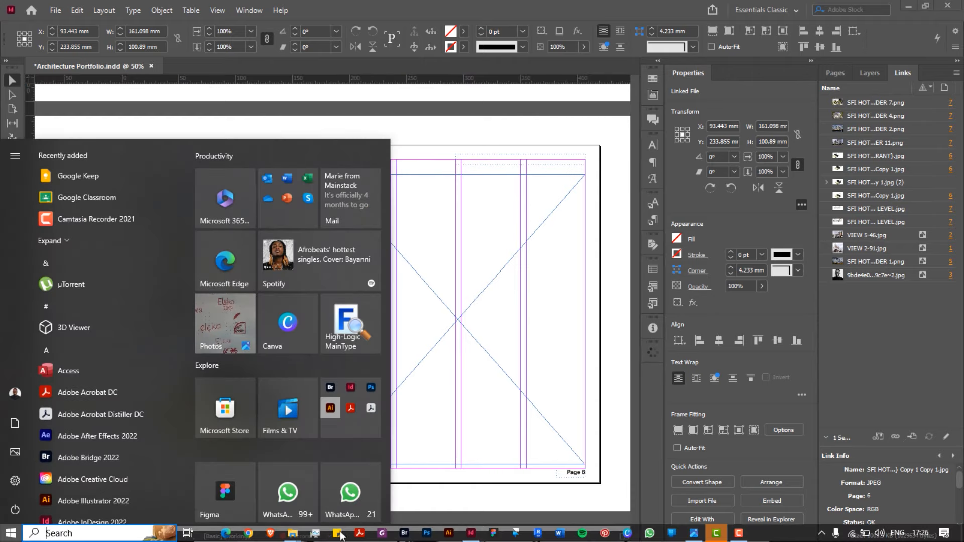
{"action": "mouse_move", "coordinate": [295, 536]}
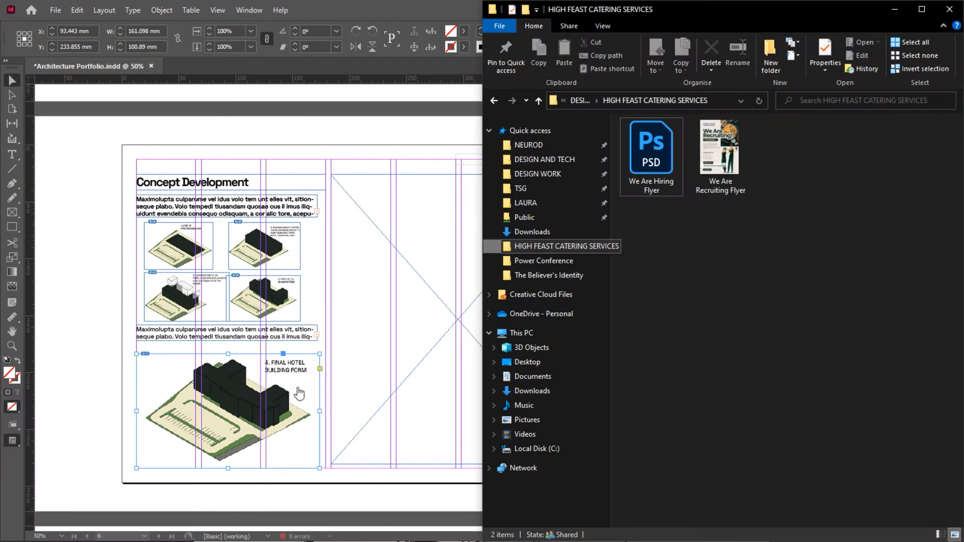
{"action": "left_click", "coordinate": [471, 214]}
{"action": "right_click", "coordinate": [860, 194]}
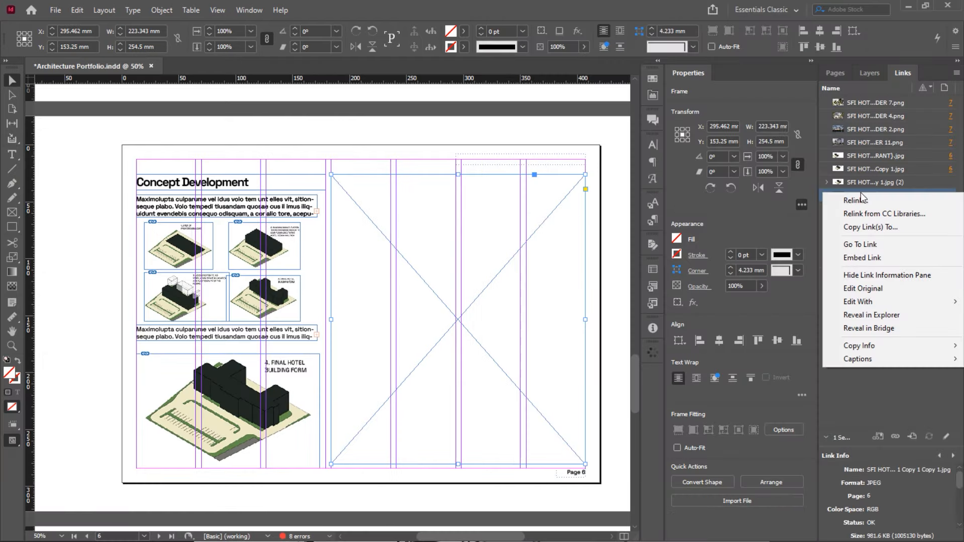
{"action": "left_click", "coordinate": [870, 315]}
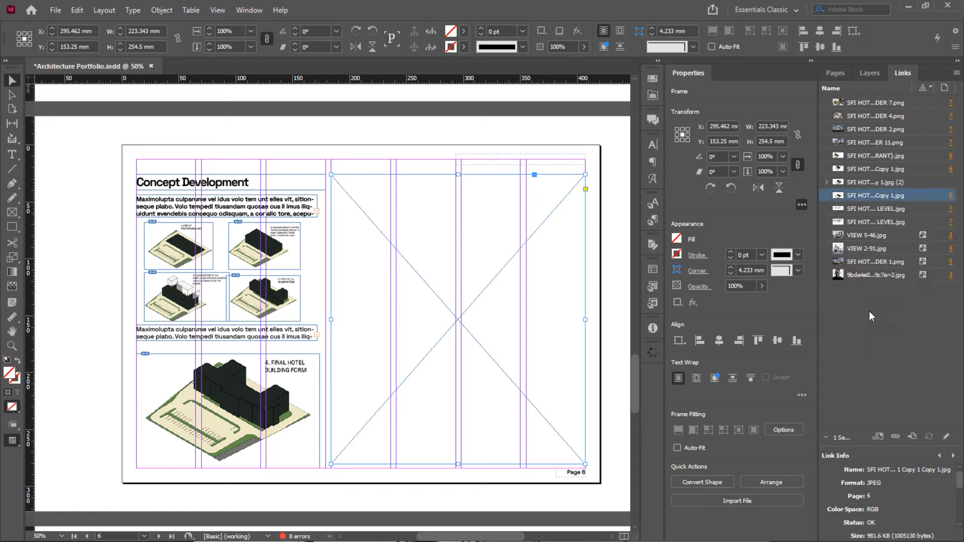
{"action": "right_click", "coordinate": [847, 196]}
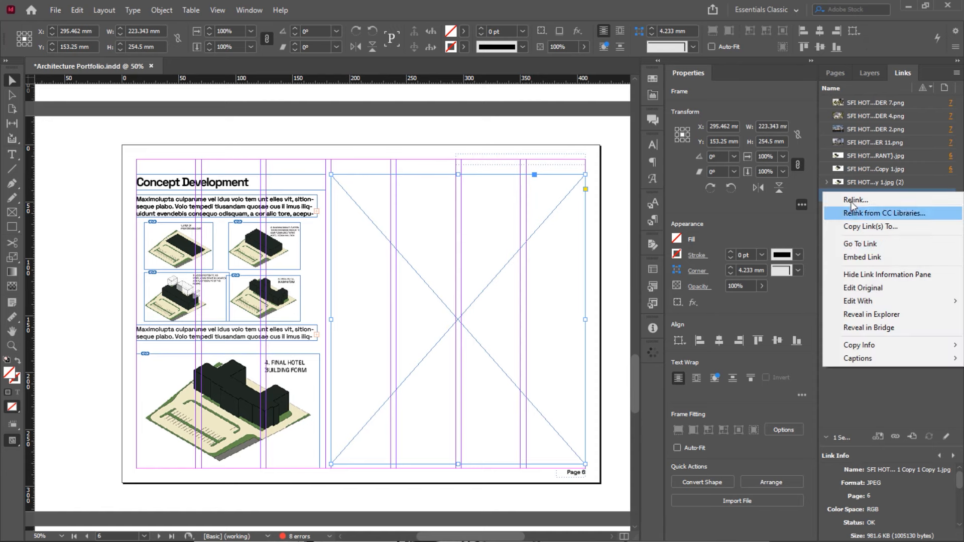
{"action": "left_click", "coordinate": [864, 315]}
{"action": "key", "text": "super"}
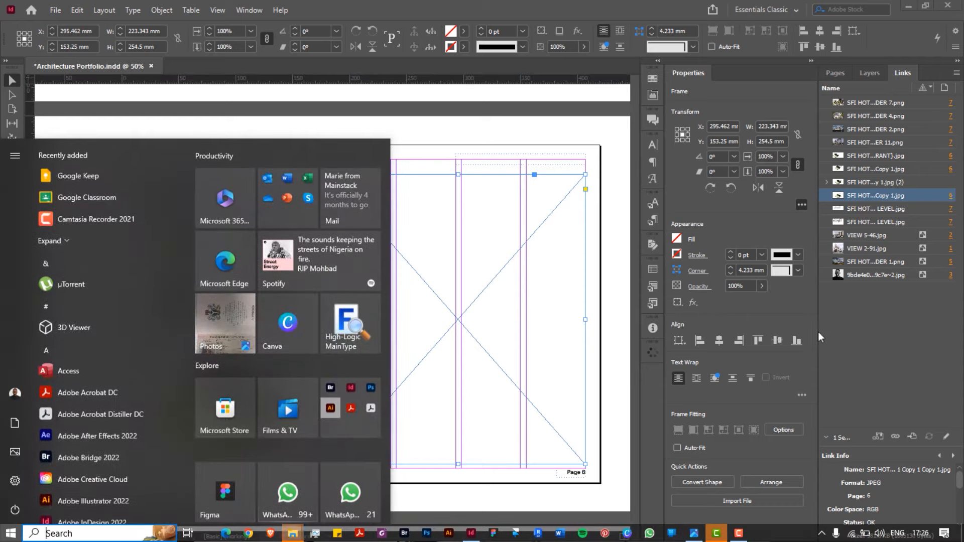
Bring the IMAGES folder window forward and narrow it so the page 6 layout shows beside it
{"action": "mouse_move", "coordinate": [292, 534]}
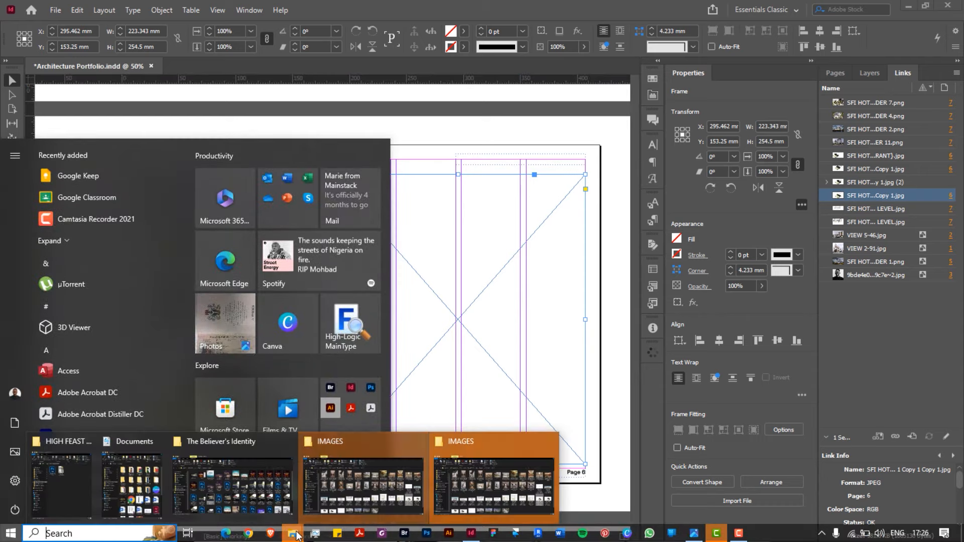
{"action": "left_click", "coordinate": [402, 496]}
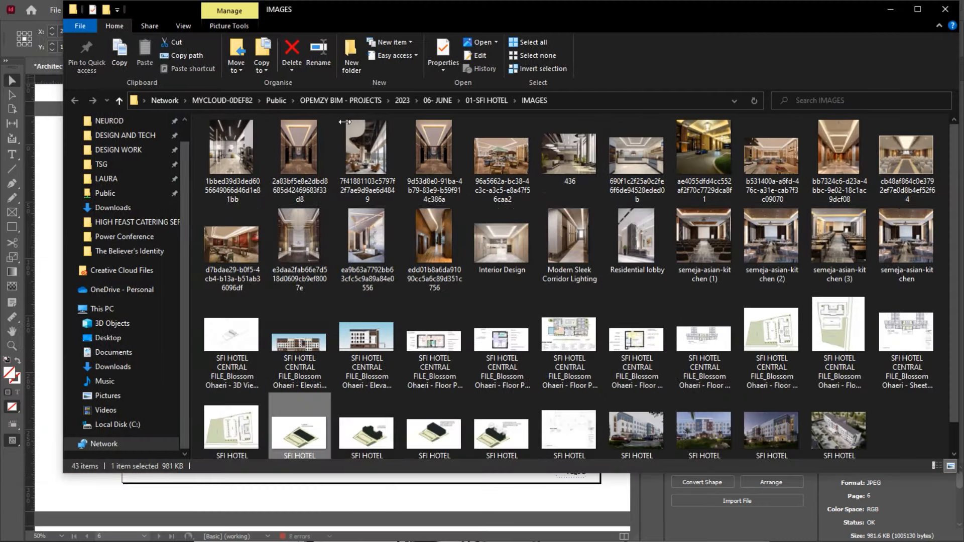
{"action": "left_click_drag", "start_coordinate": [345, 122], "coordinate": [638, 176]}
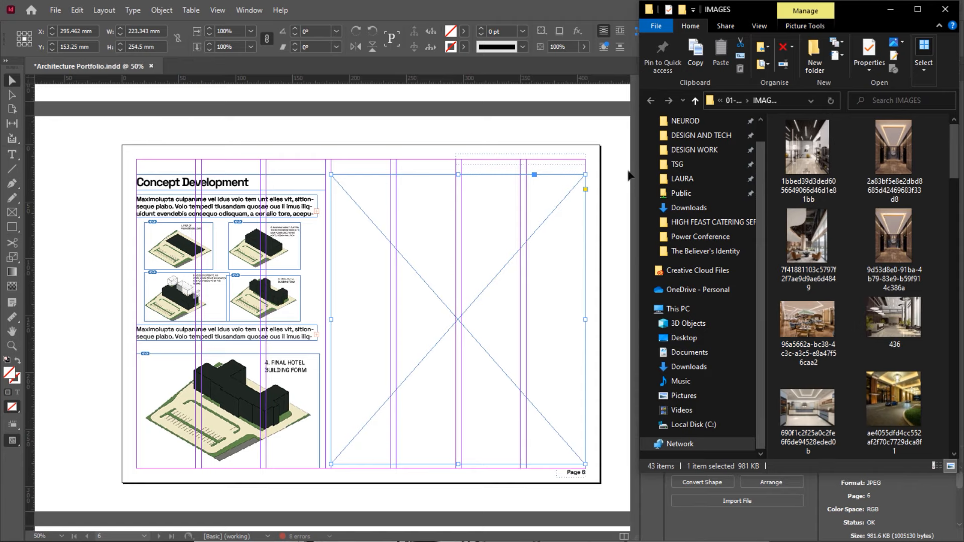
{"action": "left_click", "coordinate": [554, 134]}
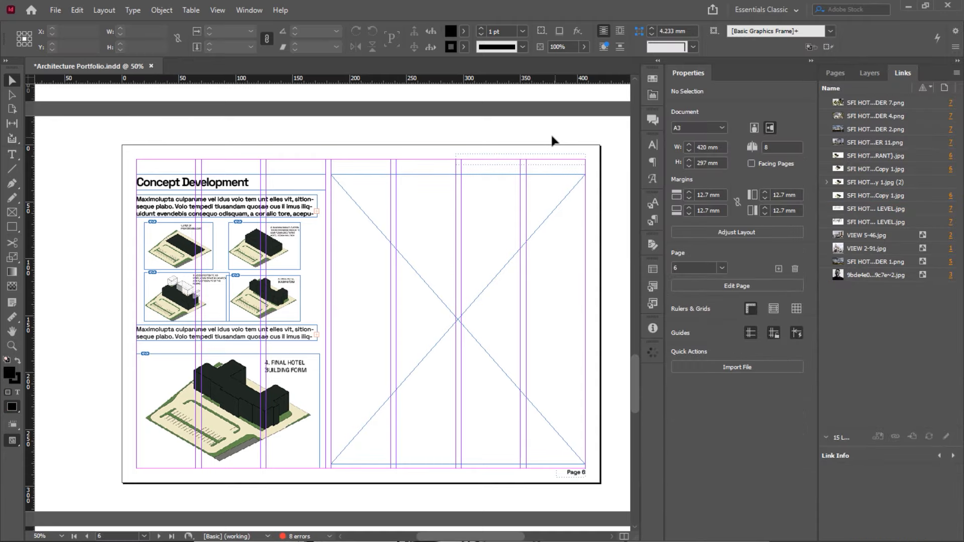
Find the SFI HOTEL concept and render images in the IMAGES folder, then go back to the layout
{"action": "key", "text": "super"}
{"action": "key", "text": "super"}
{"action": "key", "text": "alt+Tab"}
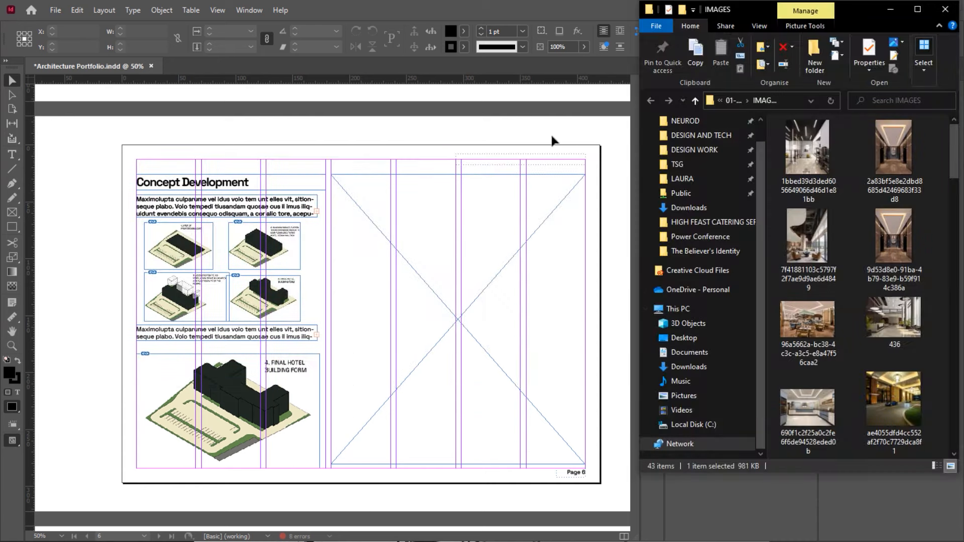
{"action": "scroll", "coordinate": [823, 216], "scroll_direction": "down", "scroll_amount": 10}
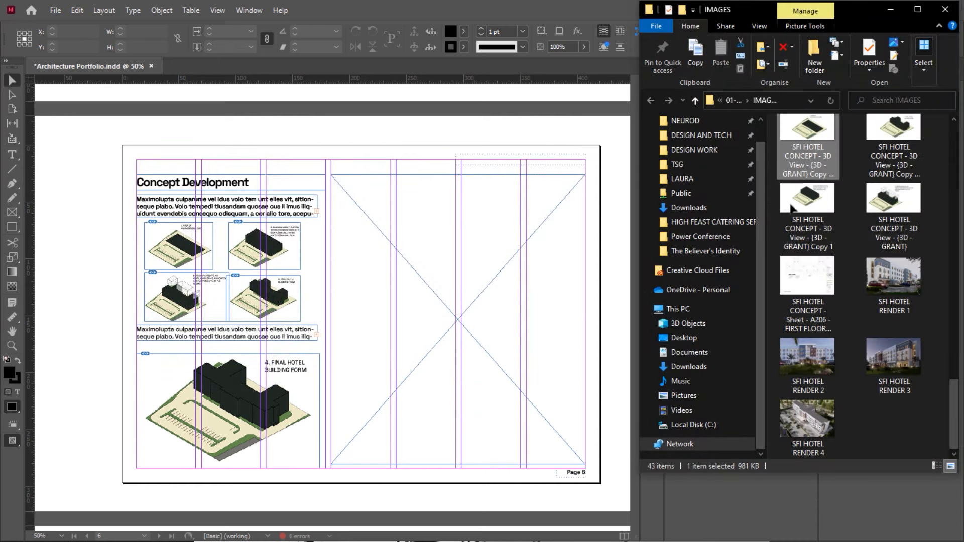
{"action": "left_click", "coordinate": [433, 125]}
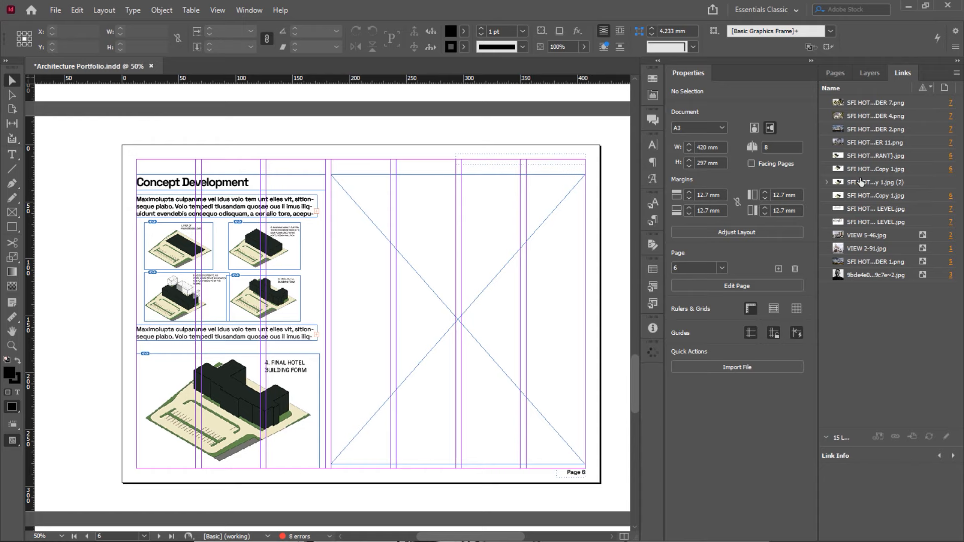
Relink the large final hotel massing image to the 3D View GRANT line drawing
{"action": "scroll", "coordinate": [229, 230], "scroll_direction": "up", "scroll_amount": 3}
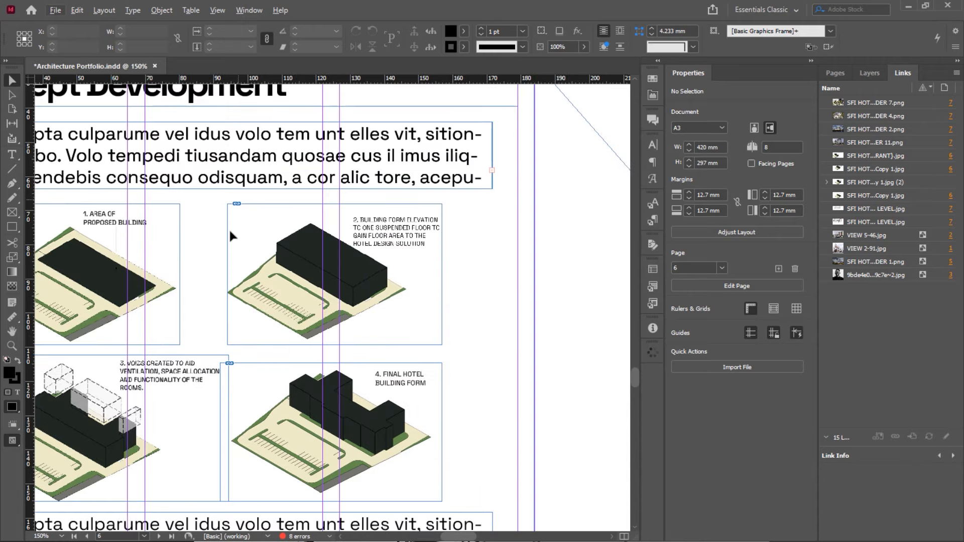
{"action": "scroll", "coordinate": [230, 232], "scroll_direction": "down", "scroll_amount": 2}
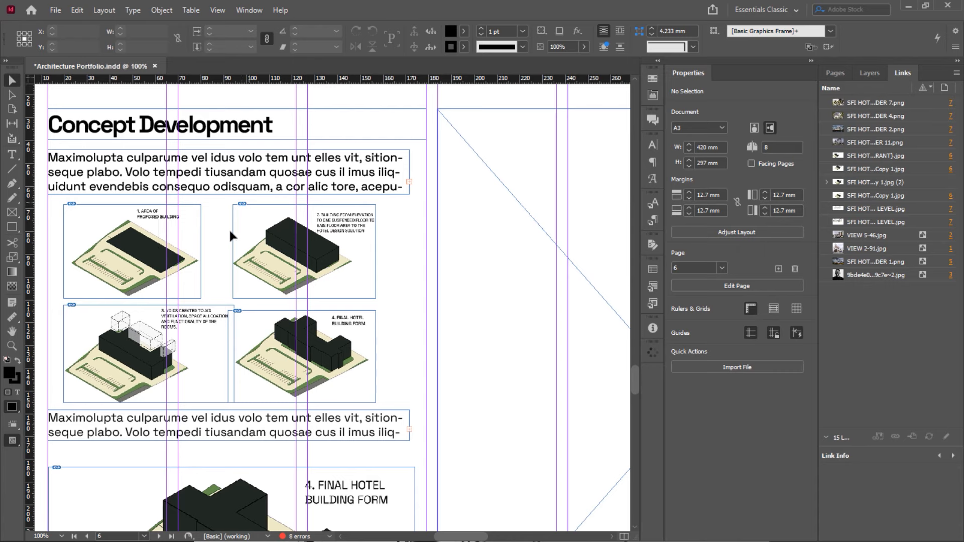
{"action": "left_click", "coordinate": [103, 231]}
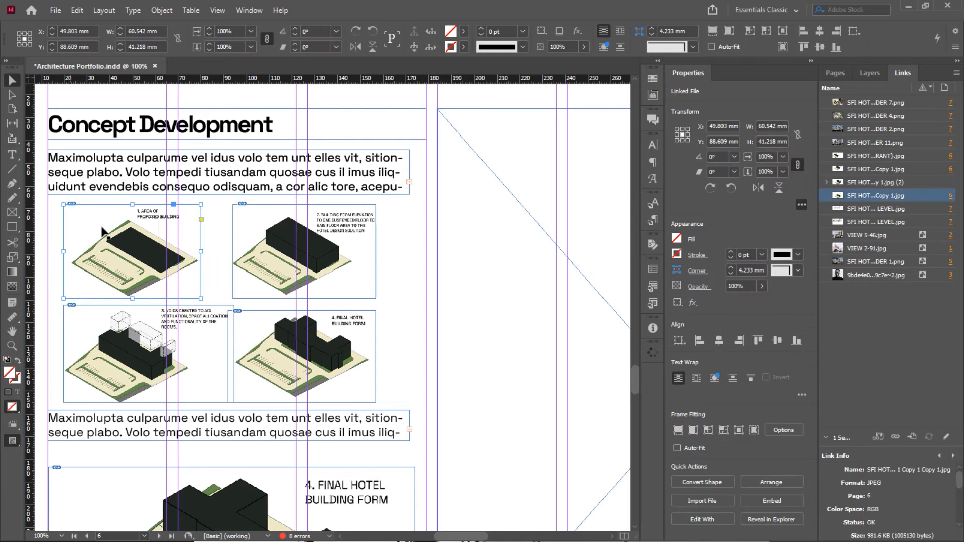
{"action": "scroll", "coordinate": [102, 231], "scroll_direction": "down", "scroll_amount": 4}
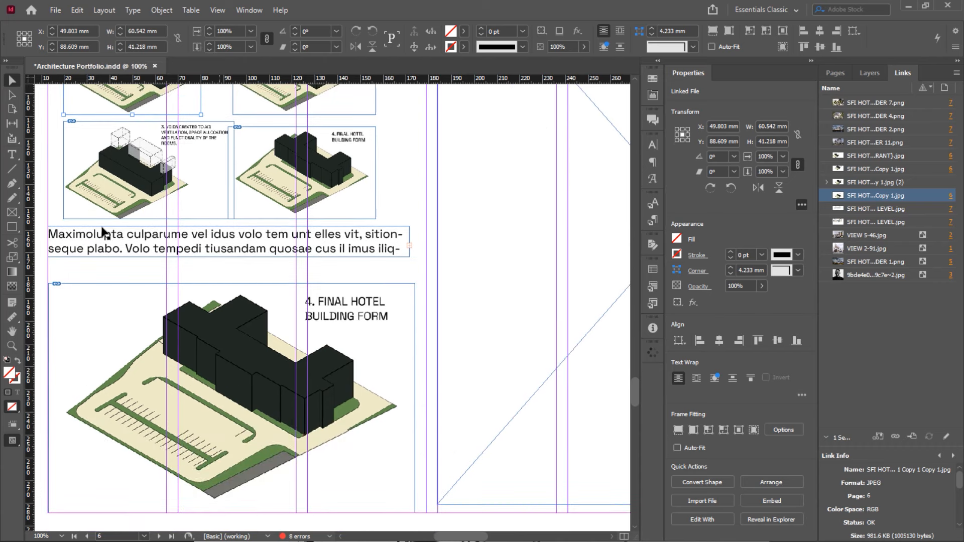
{"action": "scroll", "coordinate": [103, 231], "scroll_direction": "down", "scroll_amount": 1}
{"action": "left_click", "coordinate": [277, 294]}
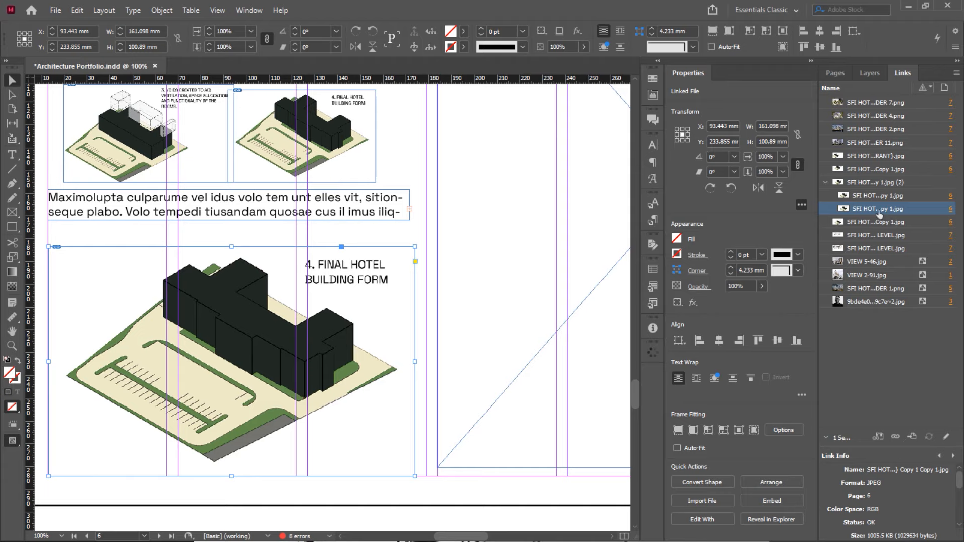
{"action": "right_click", "coordinate": [876, 212]}
{"action": "left_click", "coordinate": [866, 217]}
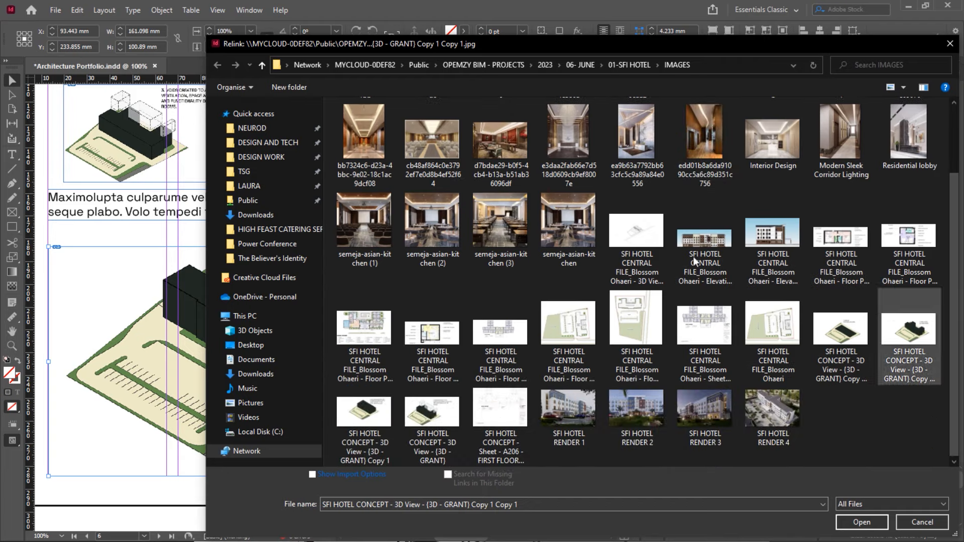
{"action": "scroll", "coordinate": [507, 405], "scroll_direction": "up", "scroll_amount": 2}
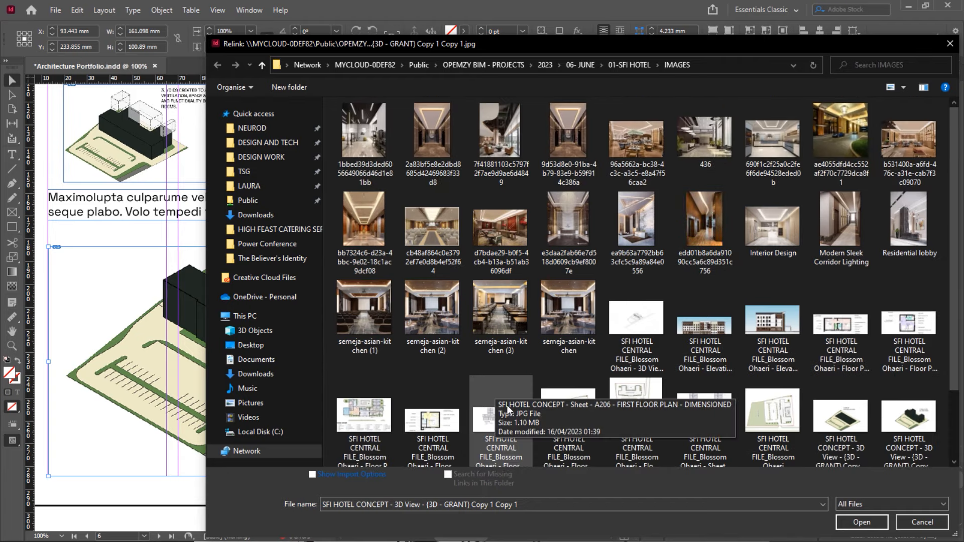
{"action": "double_click", "coordinate": [642, 318]}
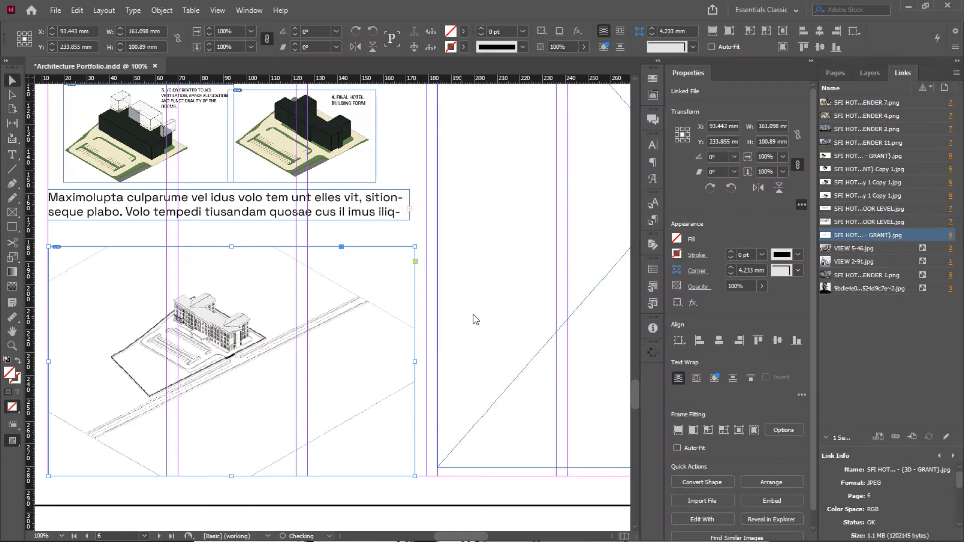
Enlarge the placed GRANT drawing inside its frame to 19% scale
{"action": "double_click", "coordinate": [210, 337]}
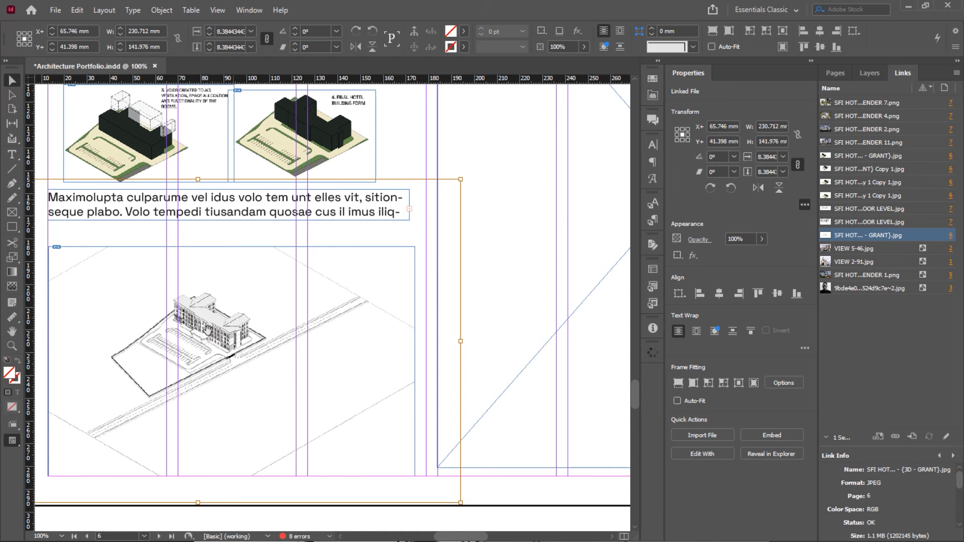
{"action": "left_click", "coordinate": [223, 48]}
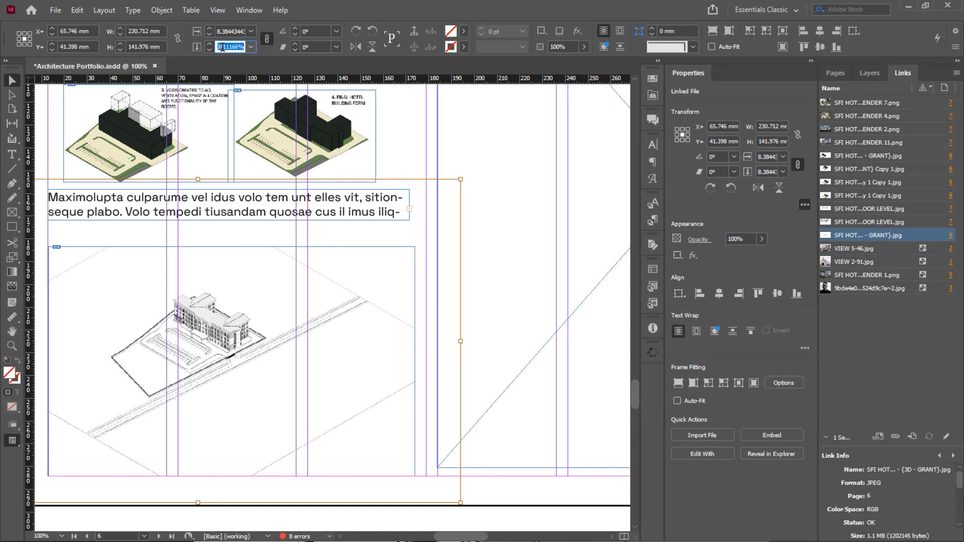
{"action": "key", "text": "Tab"}
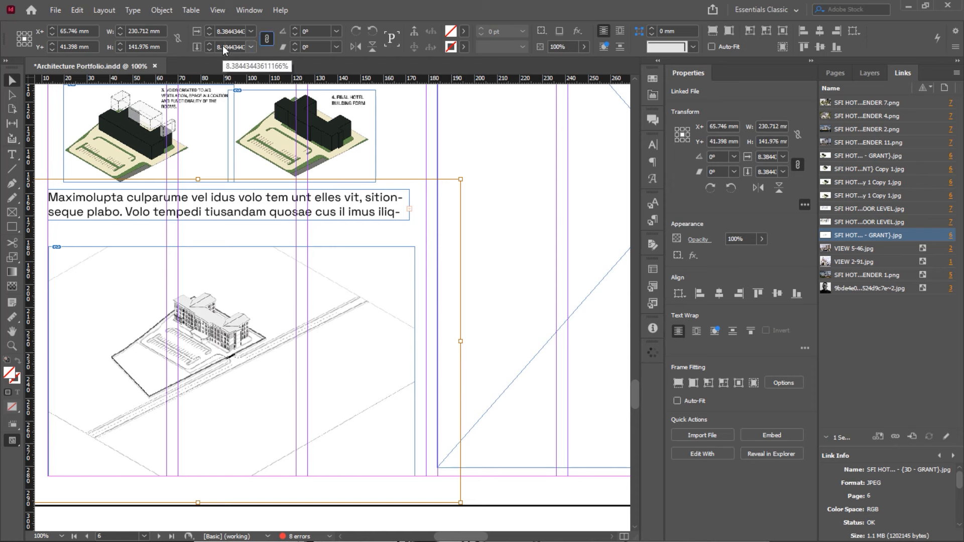
{"action": "left_click", "coordinate": [223, 46]}
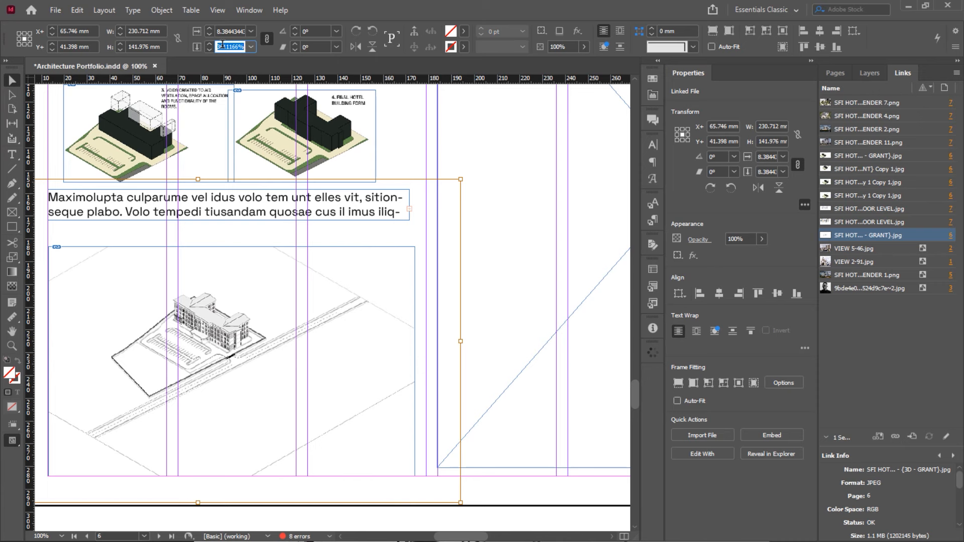
{"action": "type", "text": "14"}
{"action": "key", "text": "Return"}
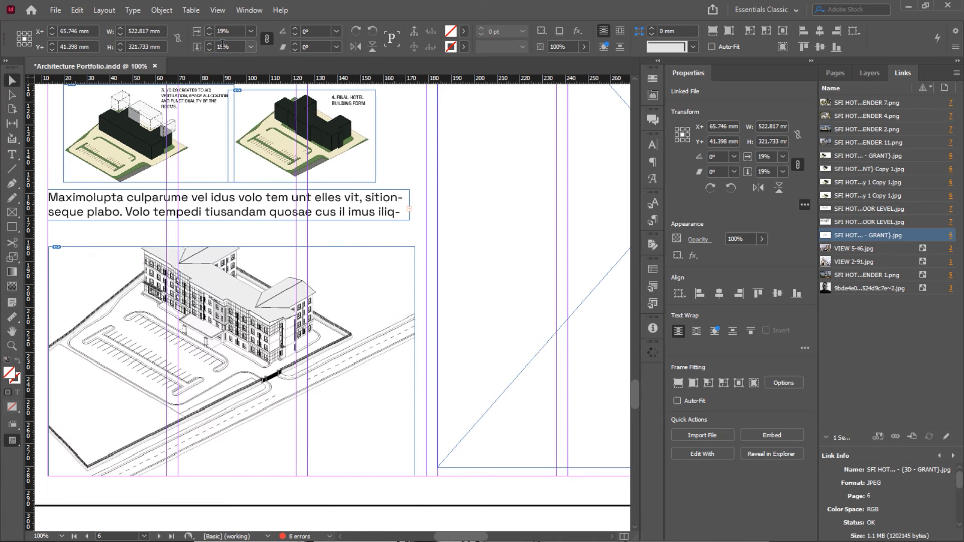
Shift the drawing right within its frame and raise the frame's top edge toward the paragraph
{"action": "left_click", "coordinate": [236, 314]}
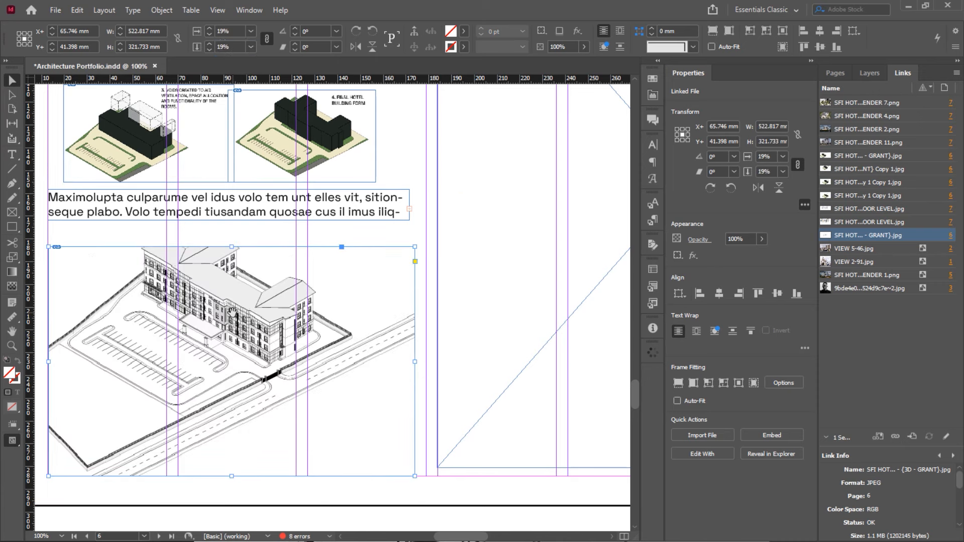
{"action": "double_click", "coordinate": [207, 320]}
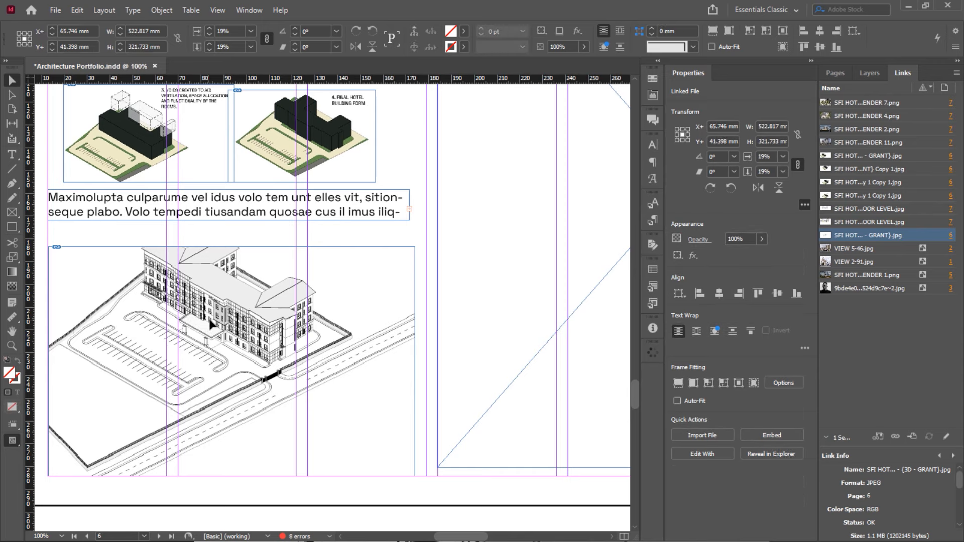
{"action": "left_click_drag", "start_coordinate": [206, 320], "coordinate": [250, 328]}
{"action": "left_click", "coordinate": [189, 247]}
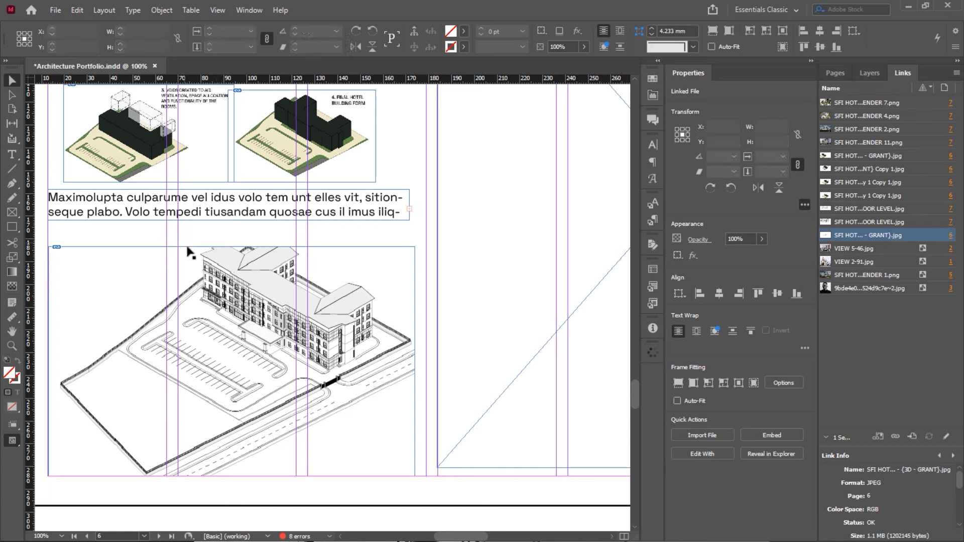
{"action": "left_click_drag", "start_coordinate": [231, 247], "coordinate": [228, 226]}
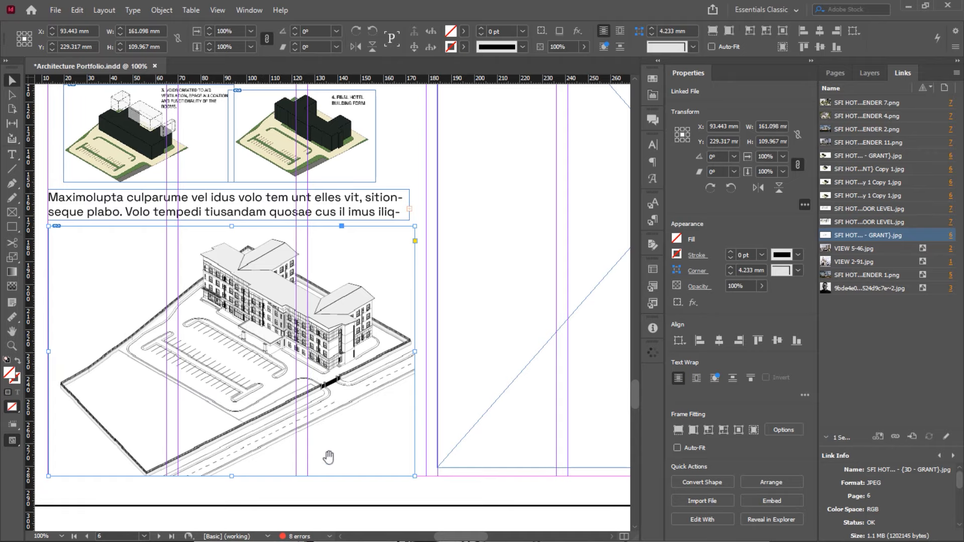
Permanently delete the duplicate Copy of the hotel concept 3D view image from the IMAGES folder
{"action": "key", "text": "super+Tab"}
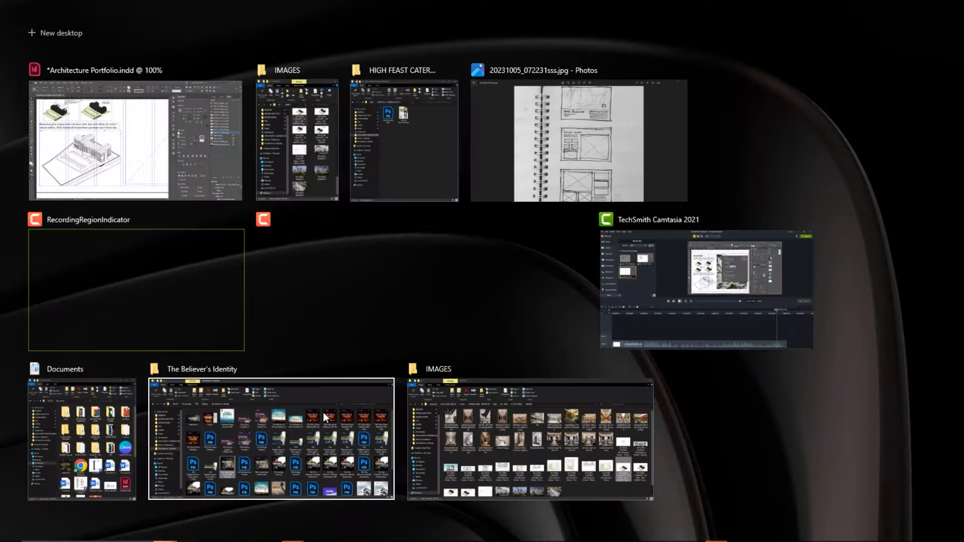
{"action": "left_click", "coordinate": [298, 142]}
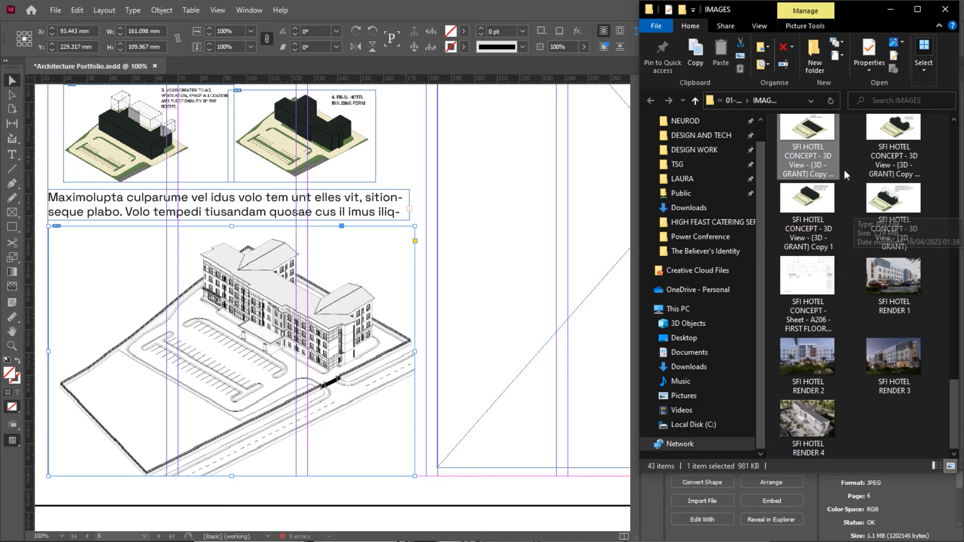
{"action": "left_click_drag", "start_coordinate": [821, 139], "coordinate": [793, 160]}
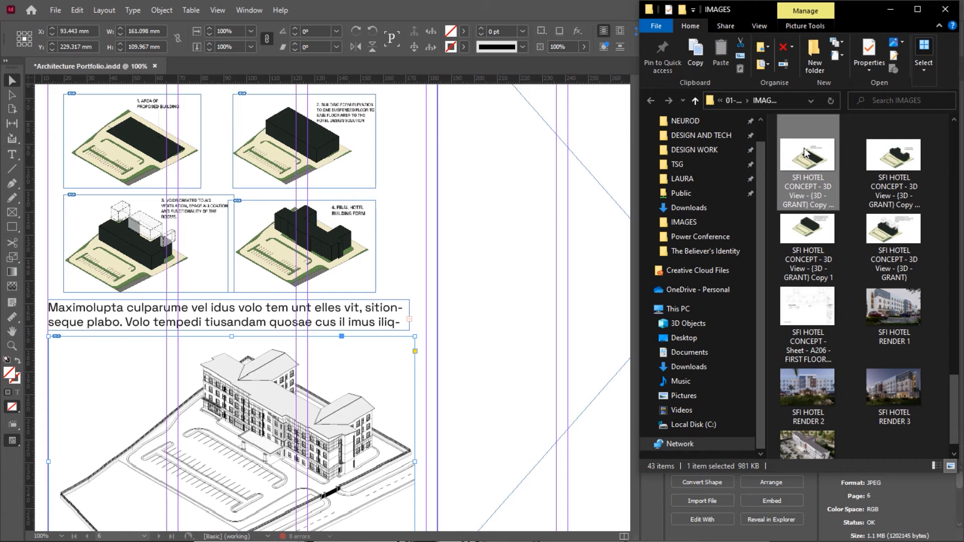
{"action": "key", "text": "shift+Delete"}
{"action": "left_click", "coordinate": [534, 319]}
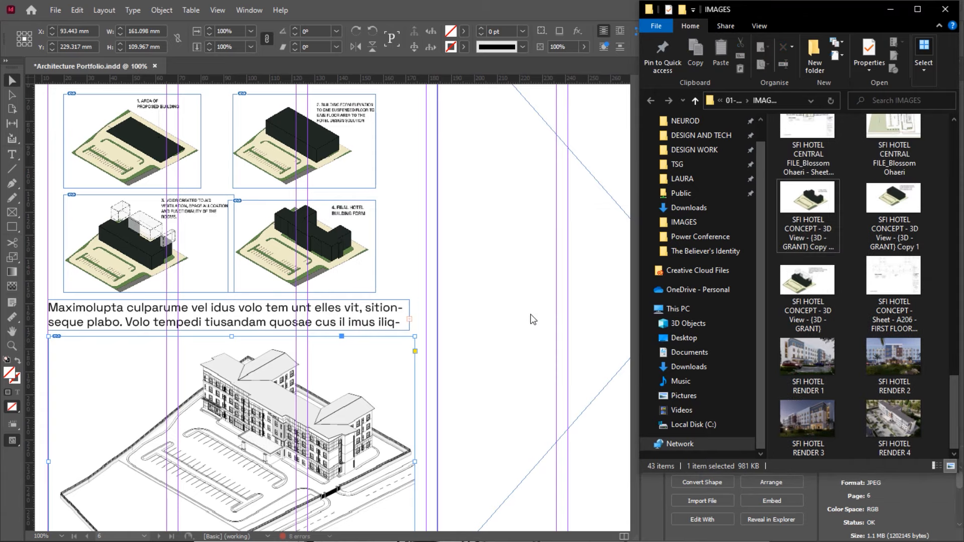
{"action": "left_click", "coordinate": [411, 152]}
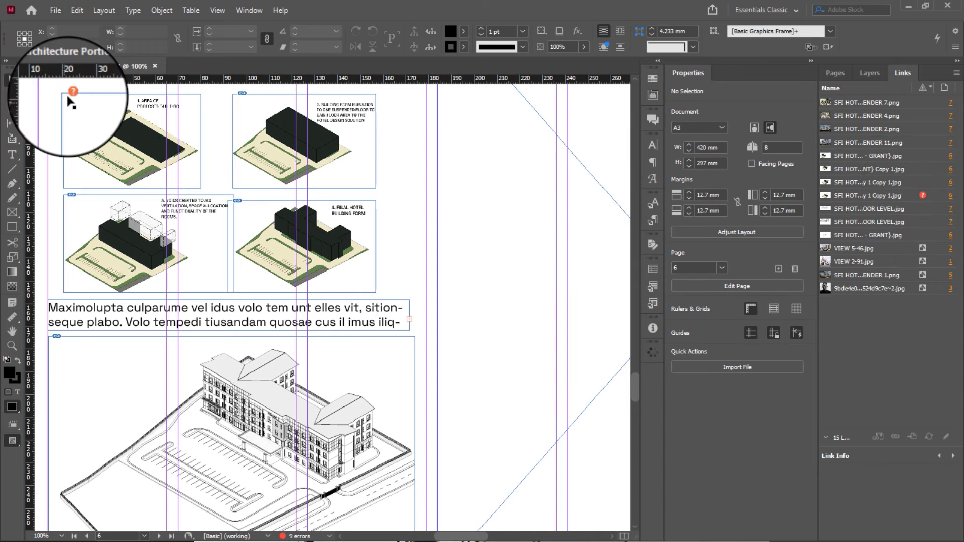
Relink the missing massing diagram to the SFI HOTEL CONCEPT image on the Desktop
{"action": "left_click", "coordinate": [899, 199]}
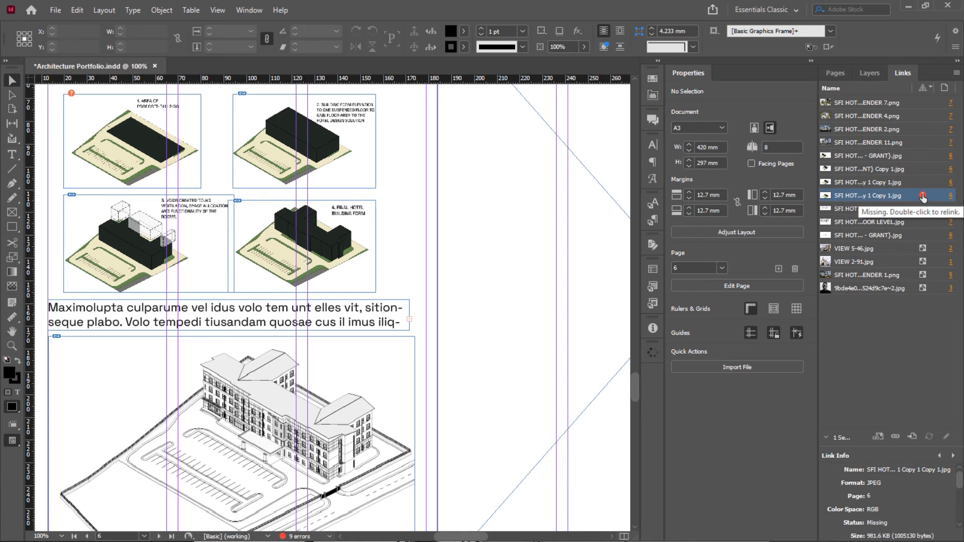
{"action": "double_click", "coordinate": [923, 195]}
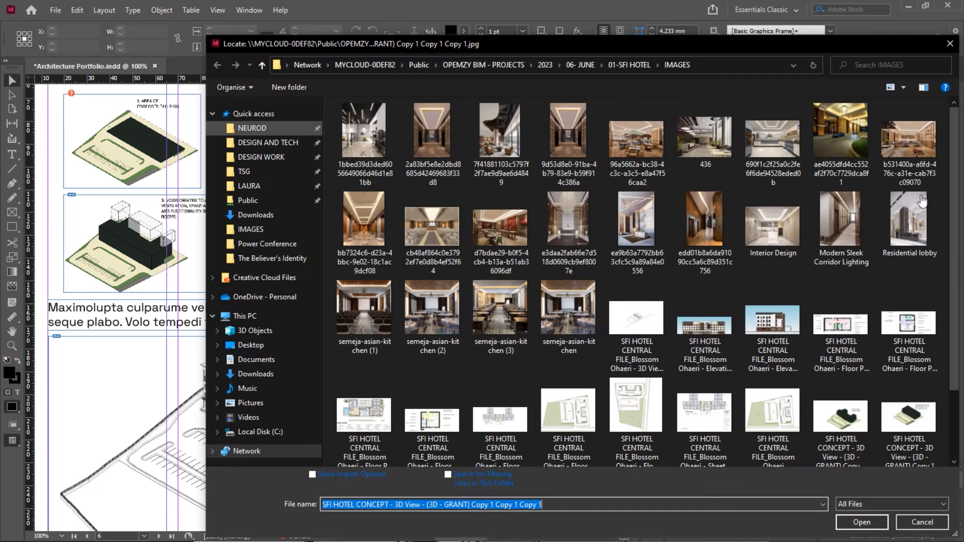
{"action": "left_click", "coordinate": [255, 347]}
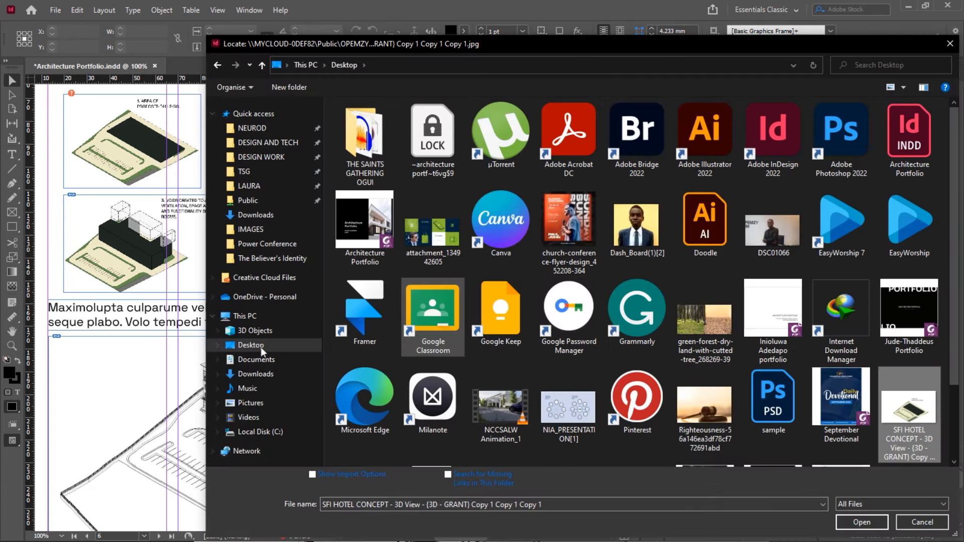
{"action": "scroll", "coordinate": [510, 288], "scroll_direction": "down", "scroll_amount": 2}
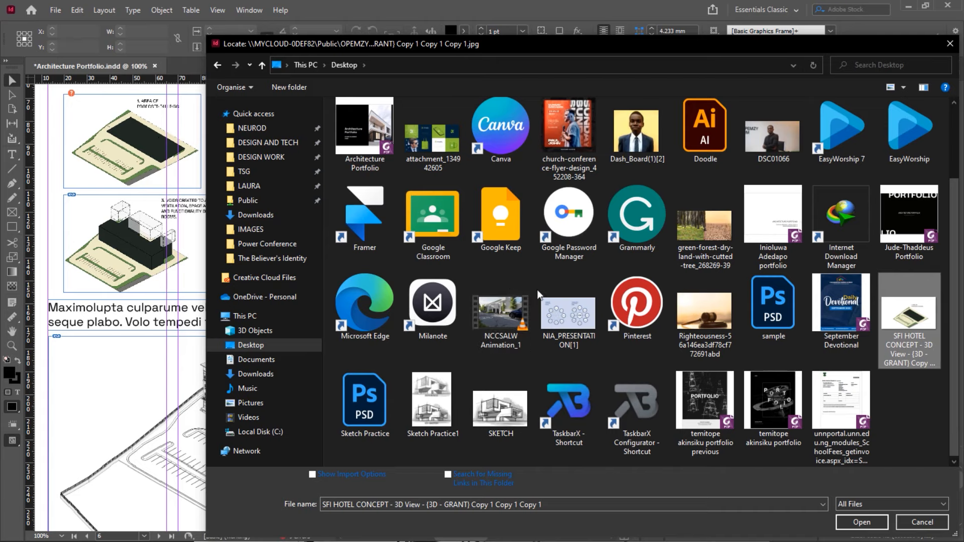
{"action": "double_click", "coordinate": [907, 313]}
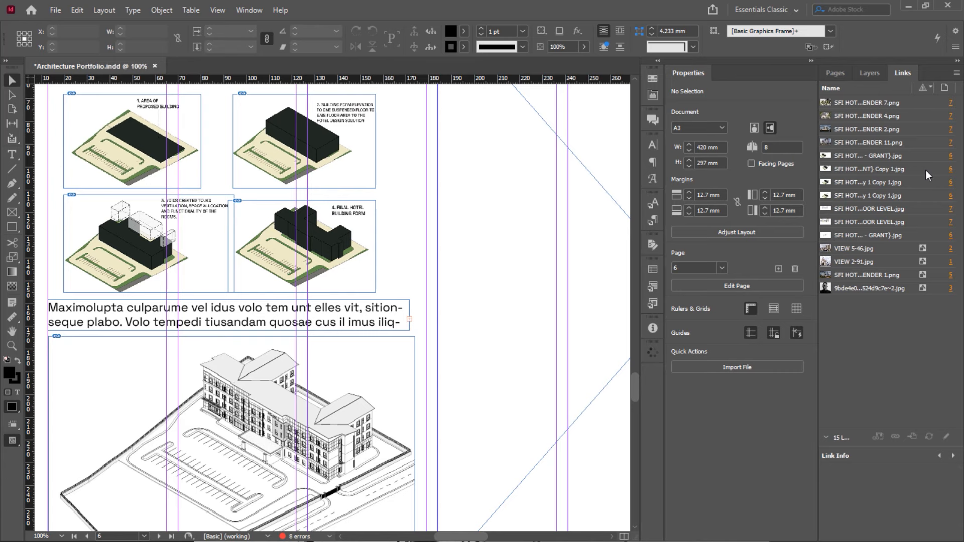
Embed the GRANT drawing's link and the five linked massing diagram images
{"action": "scroll", "coordinate": [496, 237], "scroll_direction": "down", "scroll_amount": 3}
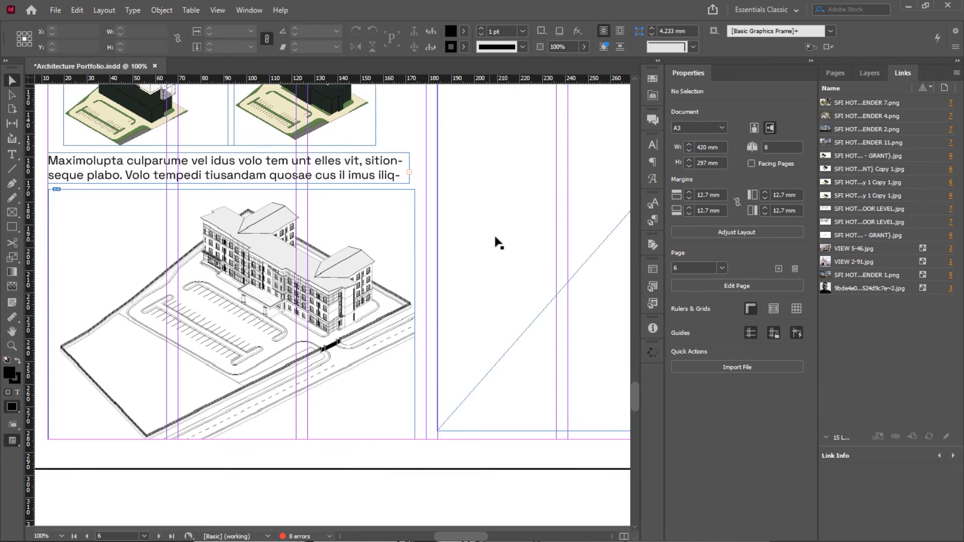
{"action": "scroll", "coordinate": [497, 243], "scroll_direction": "up", "scroll_amount": 3}
{"action": "scroll", "coordinate": [497, 243], "scroll_direction": "down", "scroll_amount": 3}
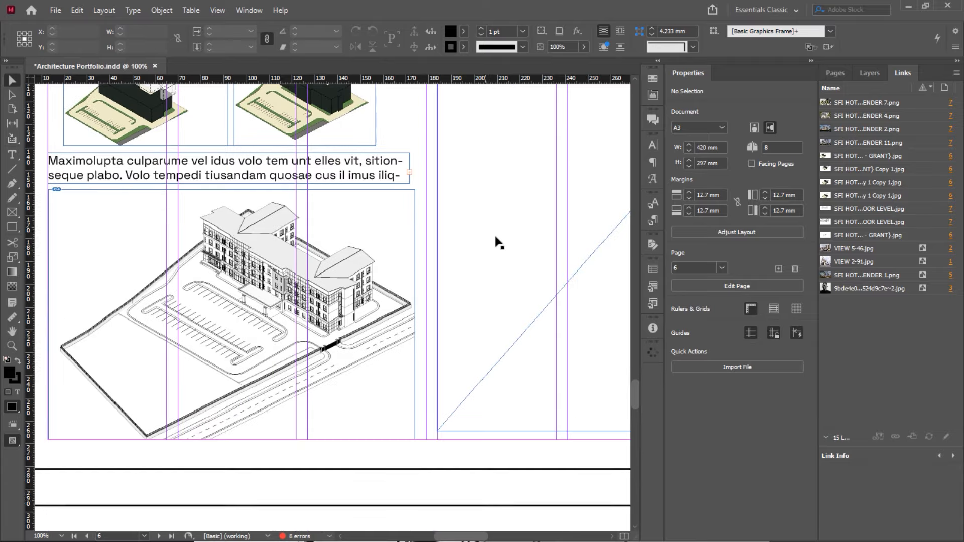
{"action": "scroll", "coordinate": [452, 231], "scroll_direction": "up", "scroll_amount": 4}
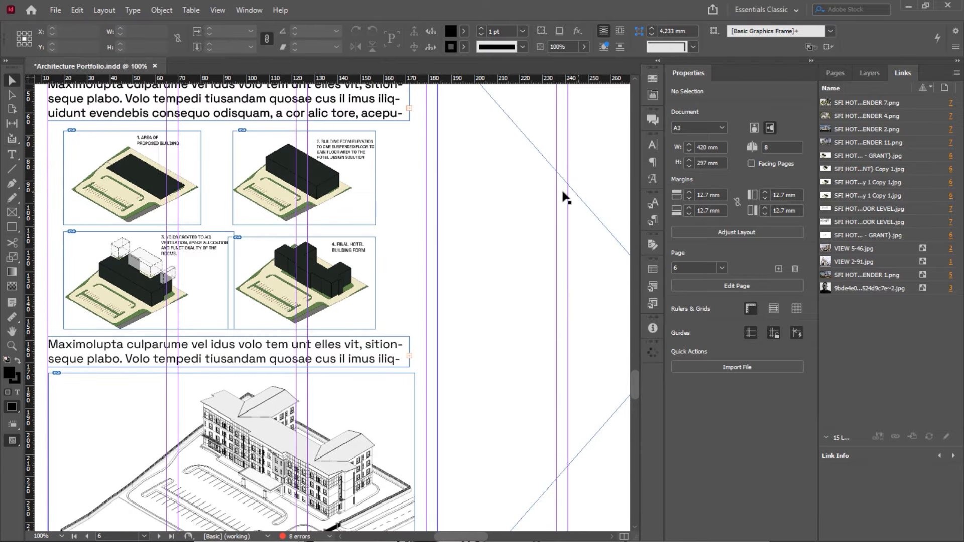
{"action": "left_click", "coordinate": [883, 158]}
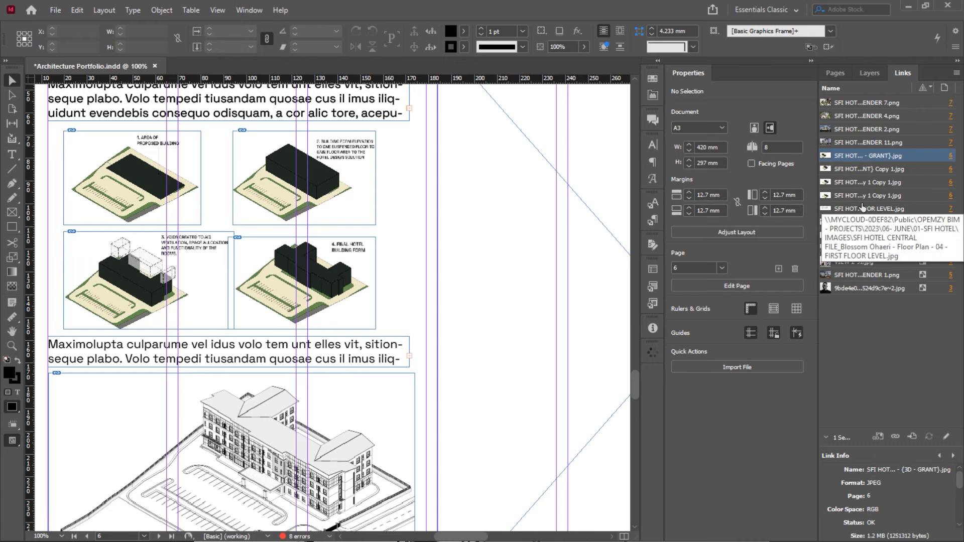
{"action": "right_click", "coordinate": [869, 159]}
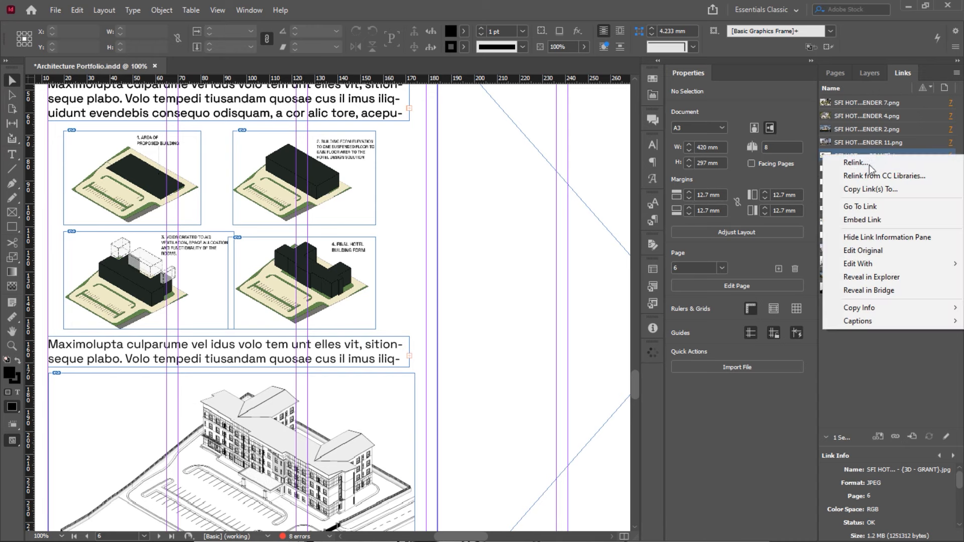
{"action": "left_click", "coordinate": [870, 220]}
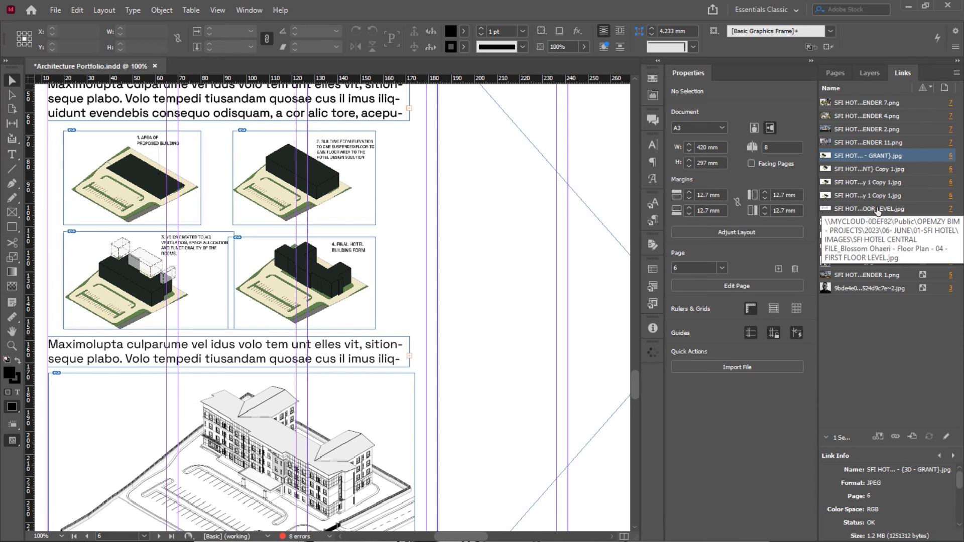
{"action": "left_click", "coordinate": [877, 210], "text": "shift"}
{"action": "right_click", "coordinate": [879, 160]}
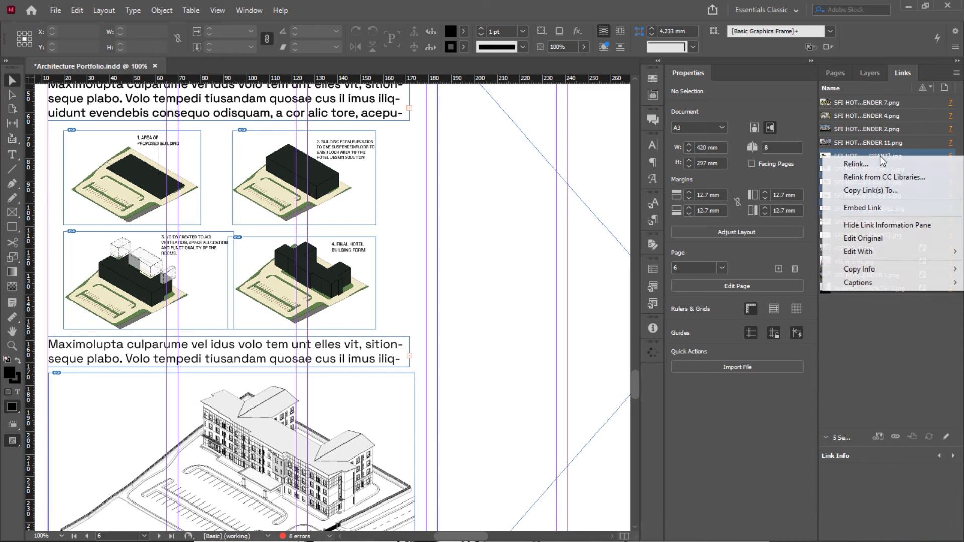
{"action": "left_click", "coordinate": [871, 207]}
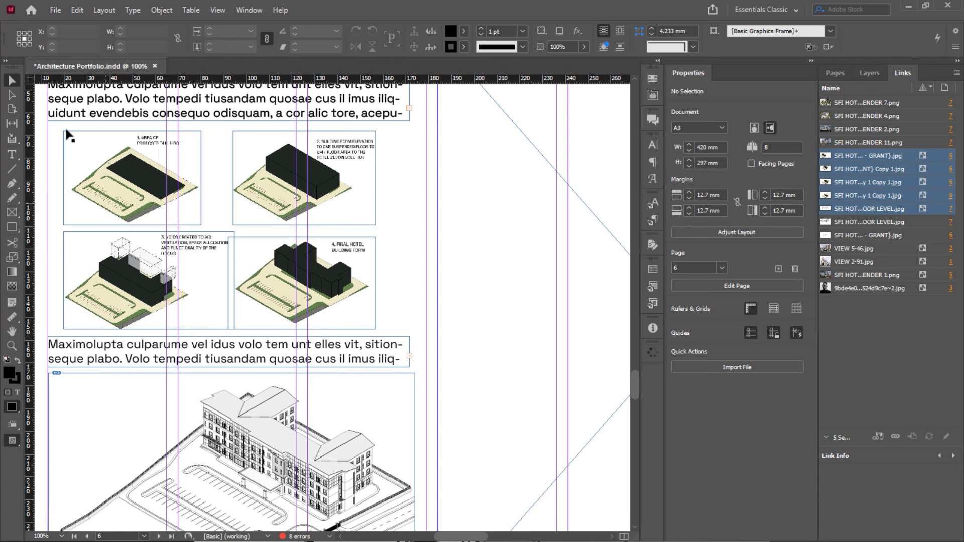
Embed the large hotel illustration's link into the document
{"action": "scroll", "coordinate": [322, 263], "scroll_direction": "down", "scroll_amount": 5}
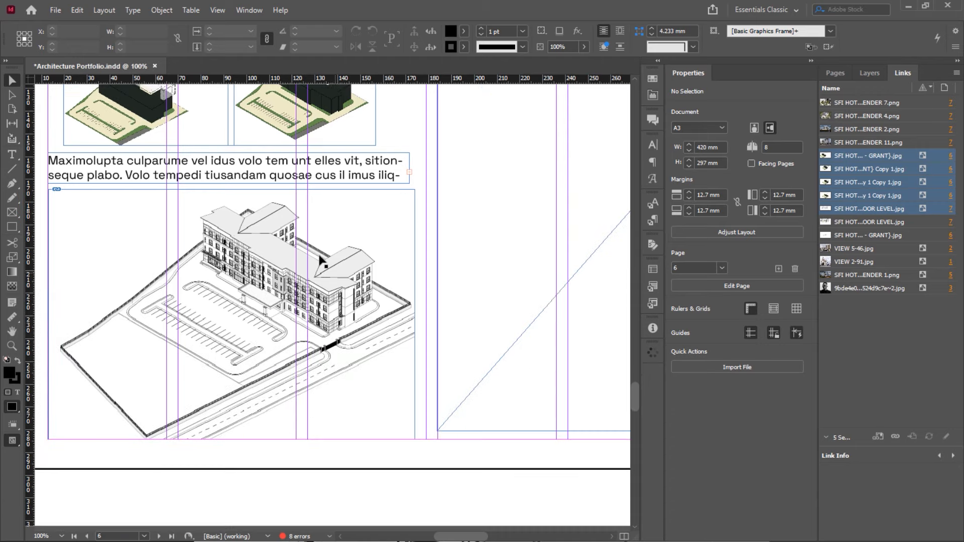
{"action": "left_click", "coordinate": [180, 259]}
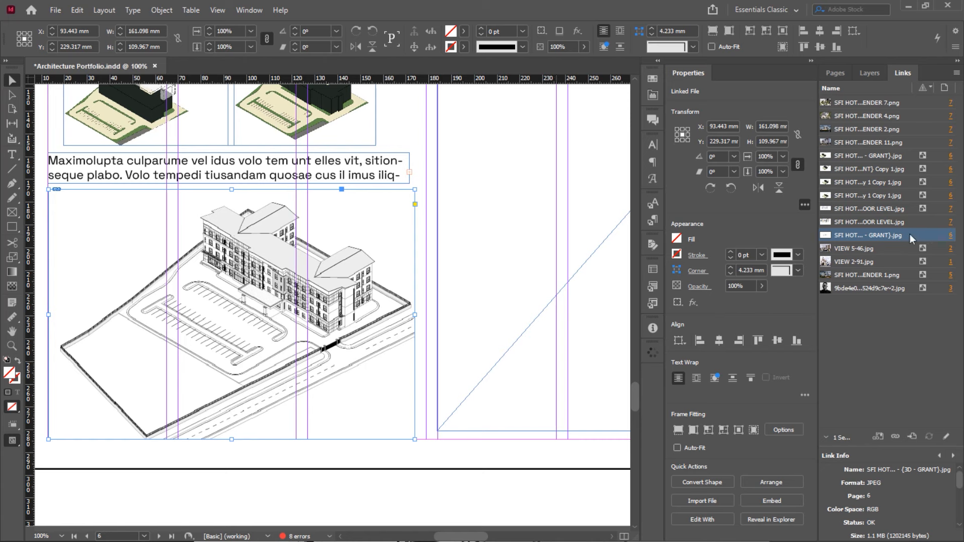
{"action": "right_click", "coordinate": [850, 235]}
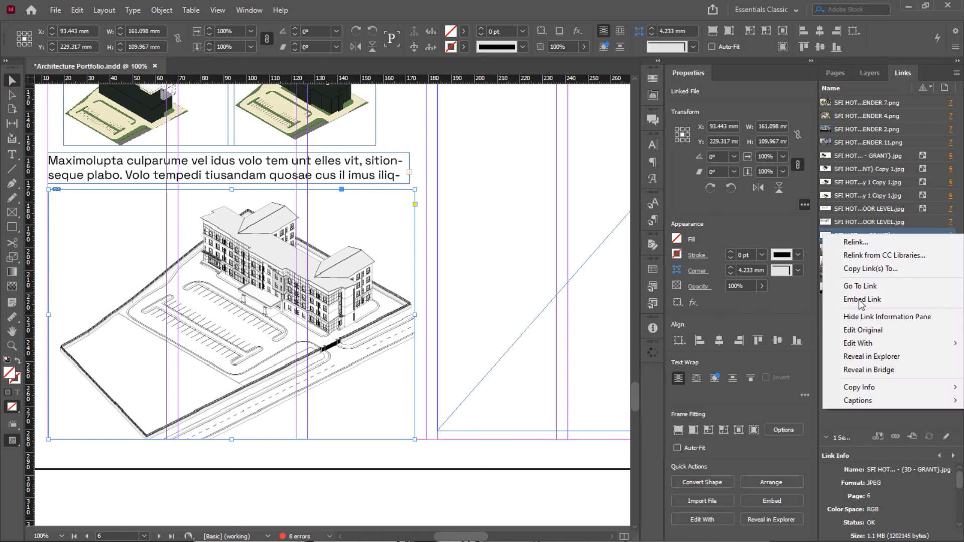
{"action": "left_click", "coordinate": [858, 299]}
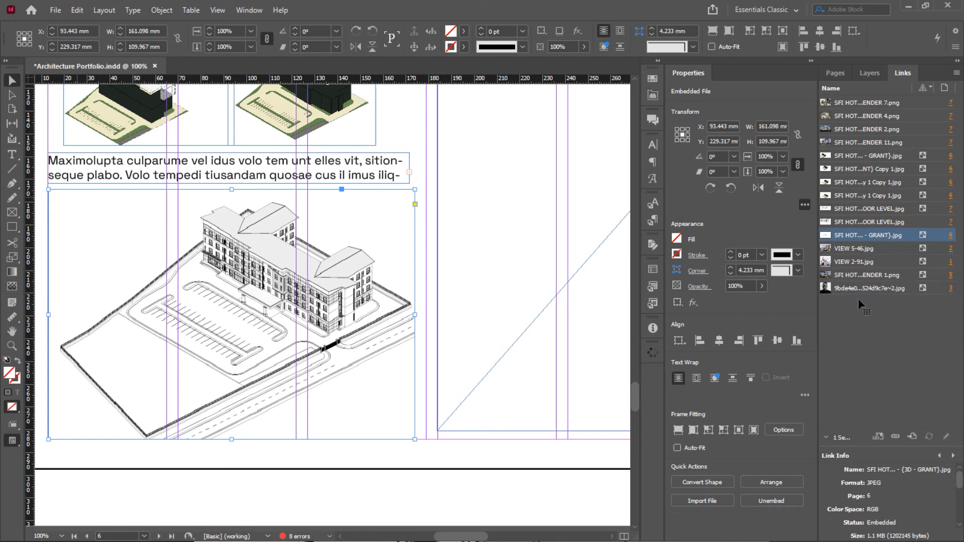
{"action": "scroll", "coordinate": [349, 221], "scroll_direction": "up", "scroll_amount": 5}
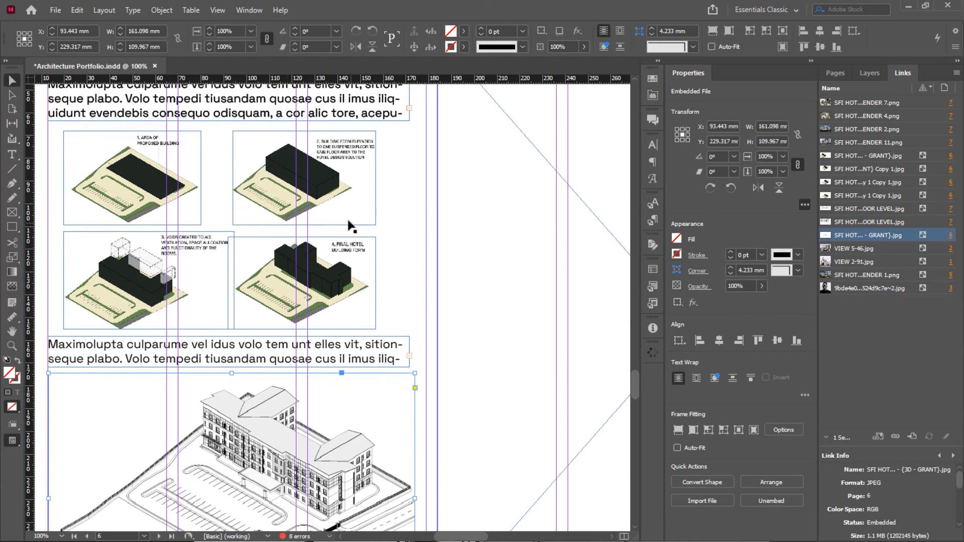
{"action": "scroll", "coordinate": [216, 224], "scroll_direction": "down", "scroll_amount": 1}
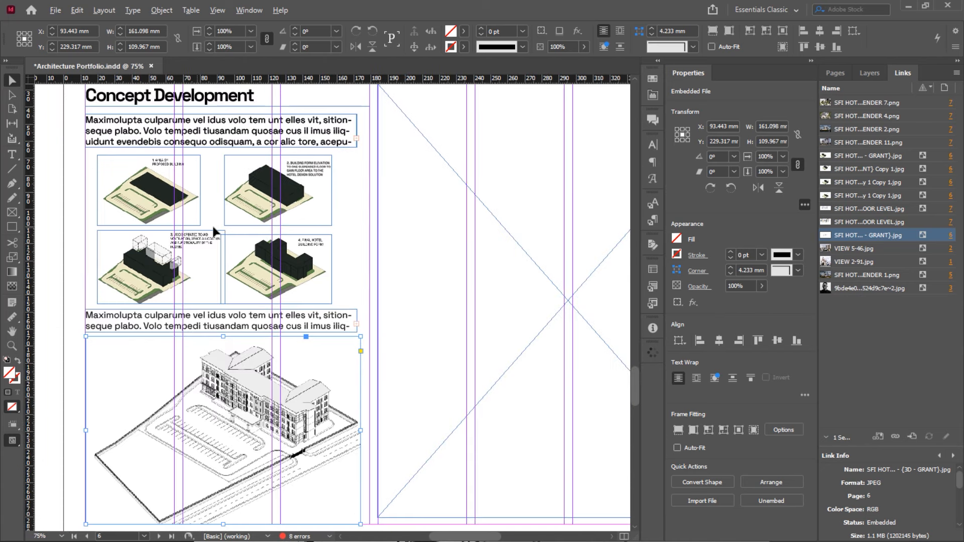
{"action": "scroll", "coordinate": [216, 224], "scroll_direction": "down", "scroll_amount": 1}
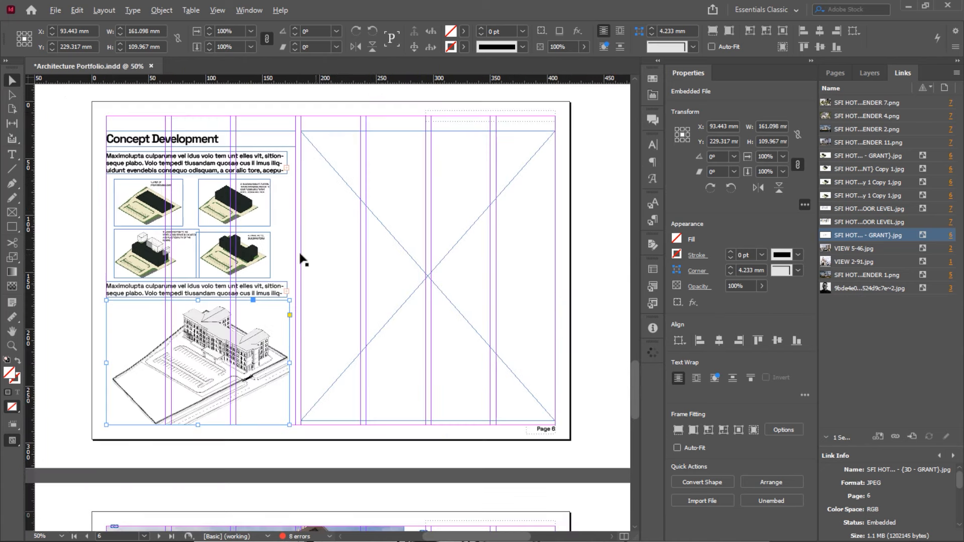
{"action": "scroll", "coordinate": [300, 251], "scroll_direction": "up", "scroll_amount": 1}
{"action": "scroll", "coordinate": [301, 258], "scroll_direction": "down", "scroll_amount": 1}
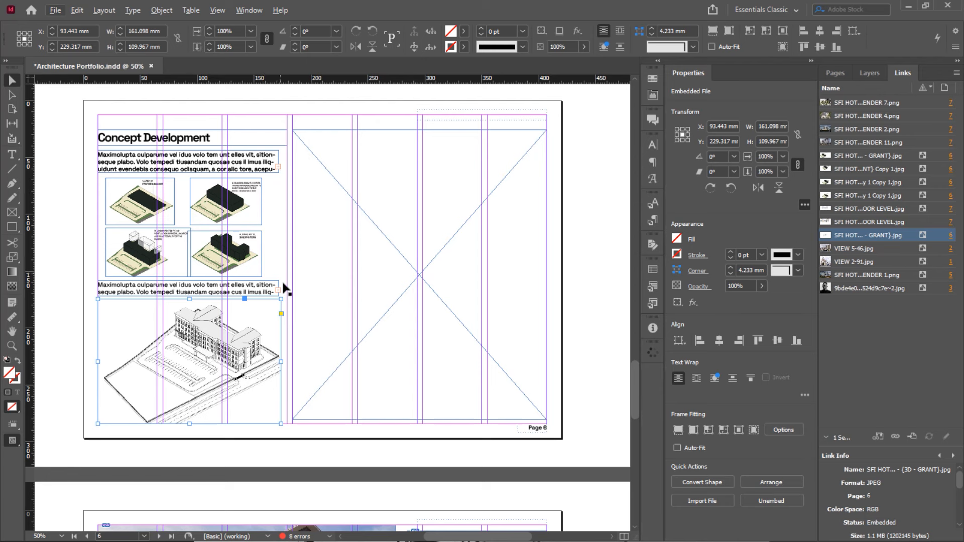
Move the two right-hand massing diagrams slightly right and deselect them
{"action": "left_click", "coordinate": [239, 251]}
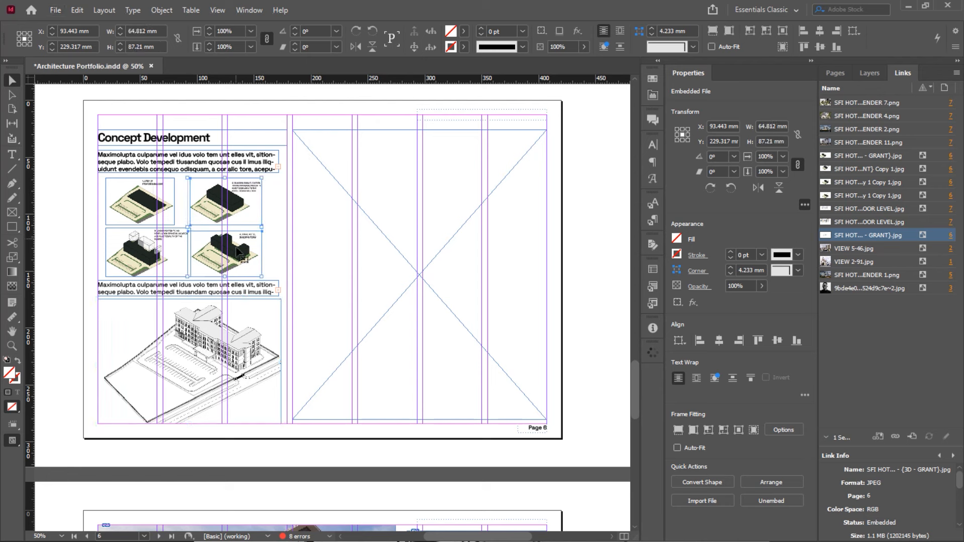
{"action": "left_click_drag", "start_coordinate": [234, 213], "coordinate": [248, 213]}
{"action": "left_click", "coordinate": [277, 200]}
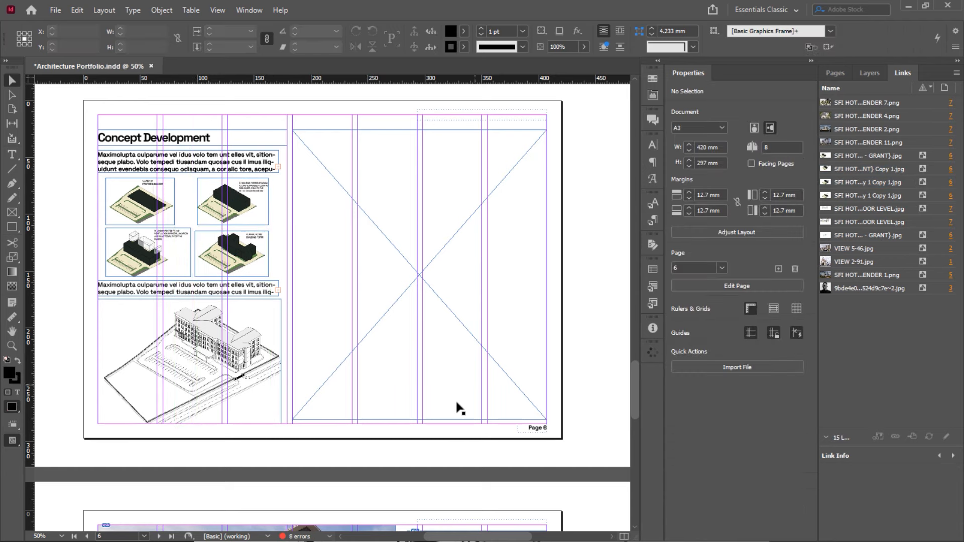
{"action": "key", "text": "super"}
{"action": "key", "text": "super"}
{"action": "key", "text": "alt+Tab"}
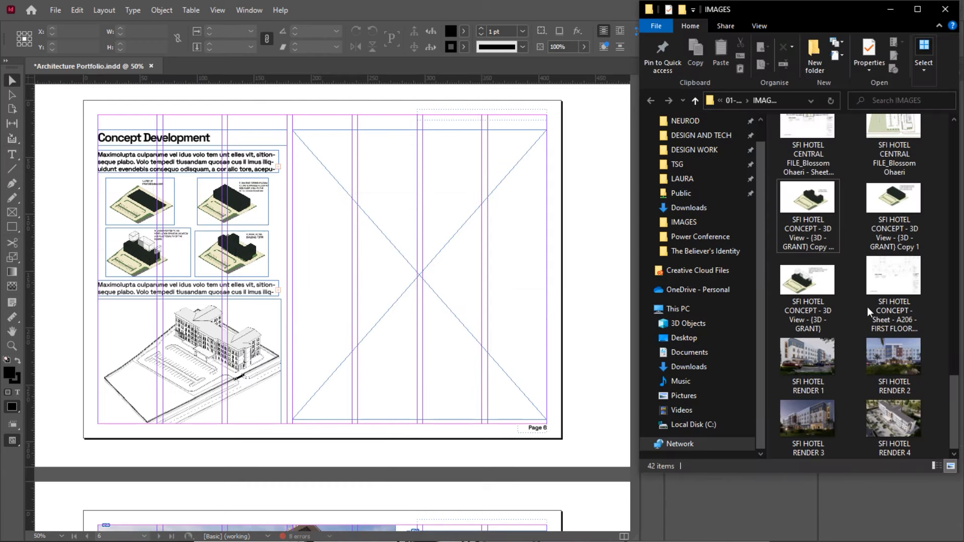
Drag SFI HOTEL RENDER 5 from 05-RENDERS into page 6's empty image frame
{"action": "scroll", "coordinate": [867, 306], "scroll_direction": "up", "scroll_amount": 5}
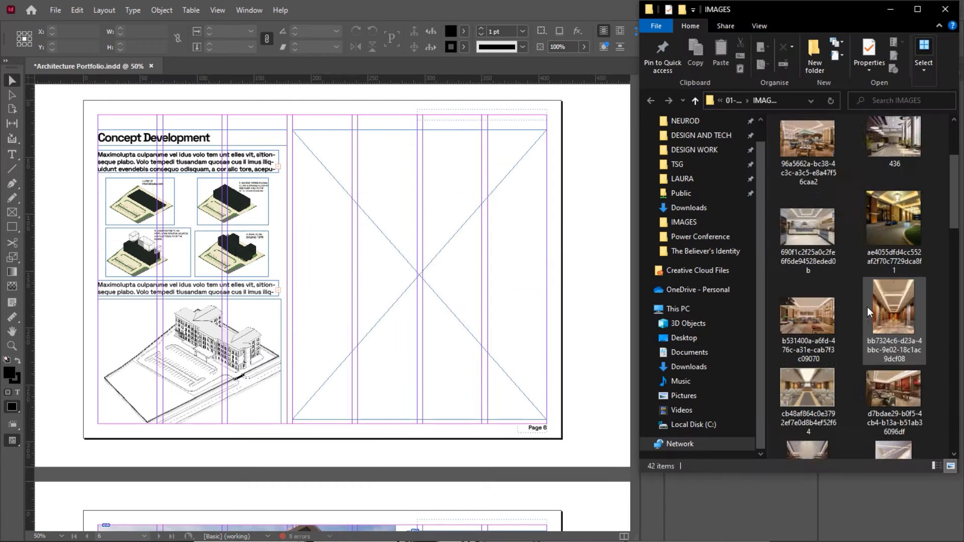
{"action": "left_click", "coordinate": [741, 104]}
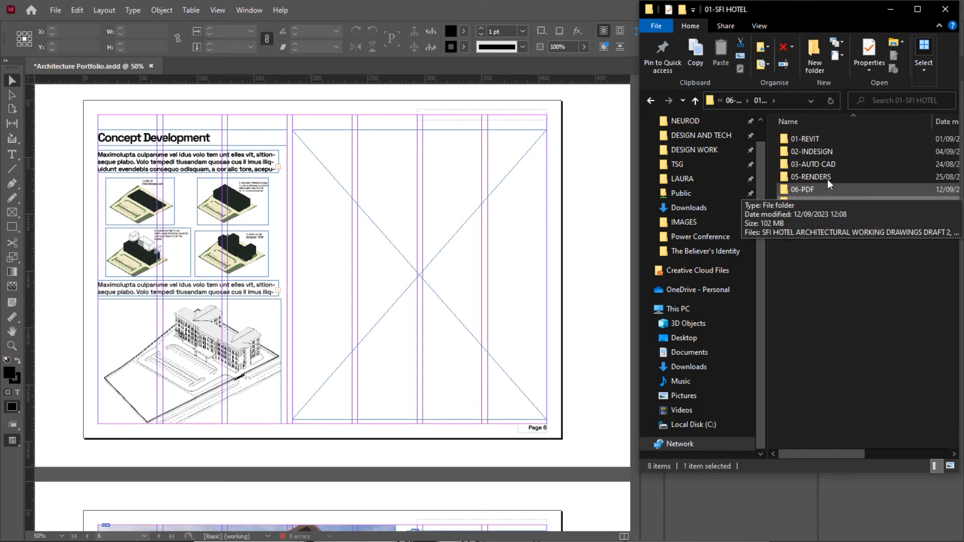
{"action": "double_click", "coordinate": [829, 180]}
{"action": "scroll", "coordinate": [843, 219], "scroll_direction": "down", "scroll_amount": 2}
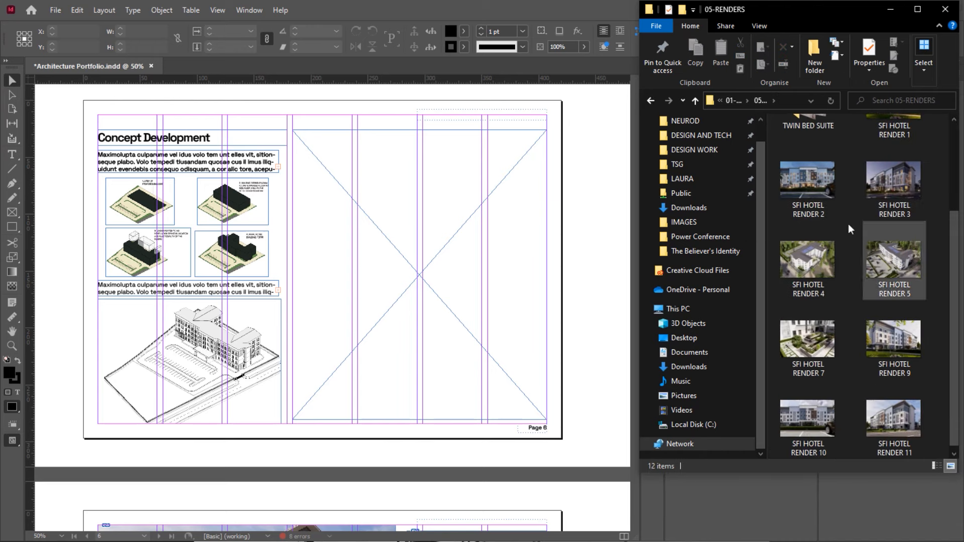
{"action": "left_click", "coordinate": [897, 260]}
{"action": "left_click_drag", "start_coordinate": [899, 261], "coordinate": [431, 287]}
Scale the placed RENDER 5 image down to 25% within its frame
{"action": "left_click", "coordinate": [422, 263]}
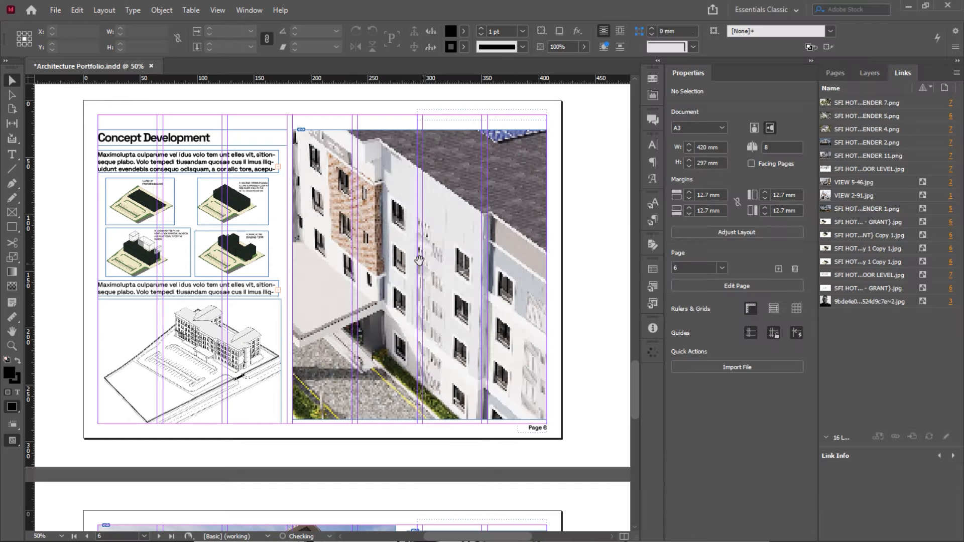
{"action": "double_click", "coordinate": [393, 249]}
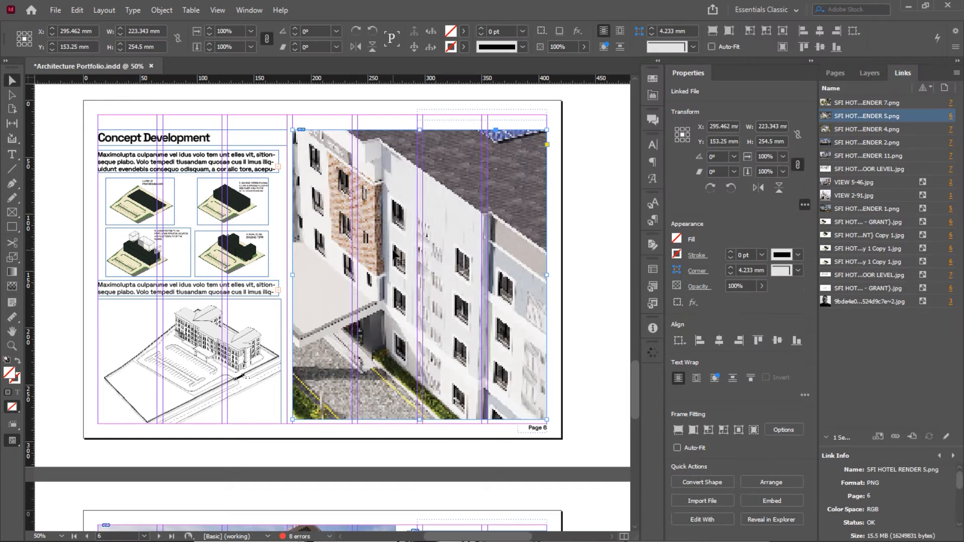
{"action": "double_click", "coordinate": [422, 247]}
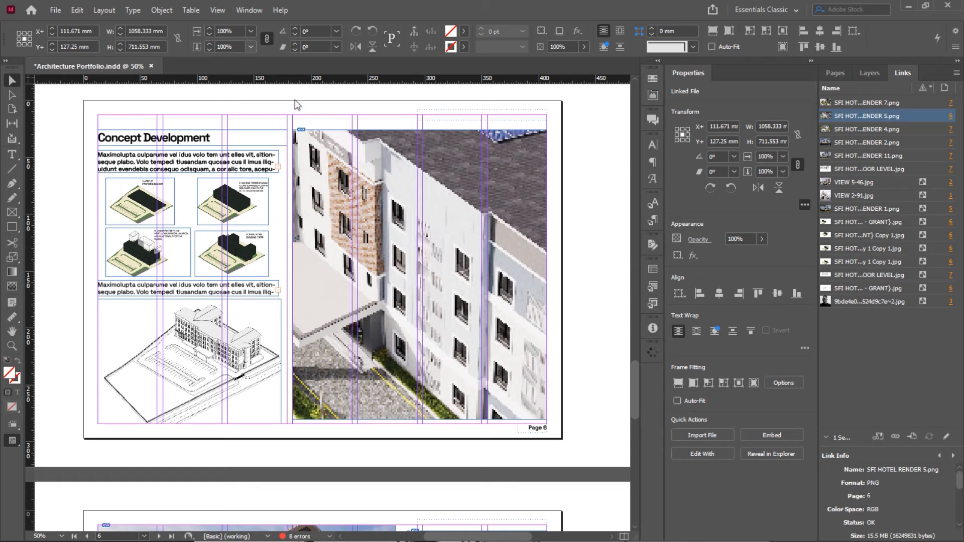
{"action": "left_click", "coordinate": [251, 48]}
{"action": "left_click", "coordinate": [243, 139]}
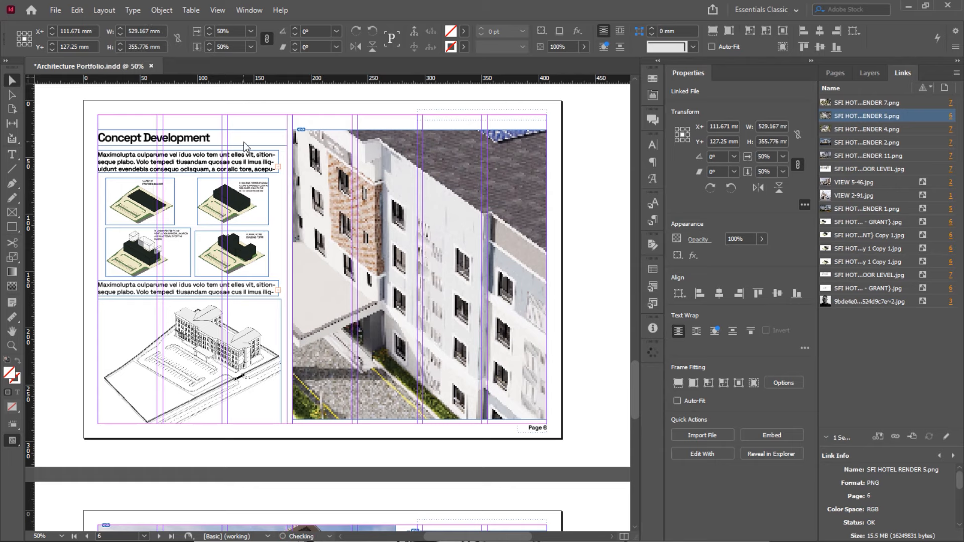
{"action": "left_click", "coordinate": [253, 46]}
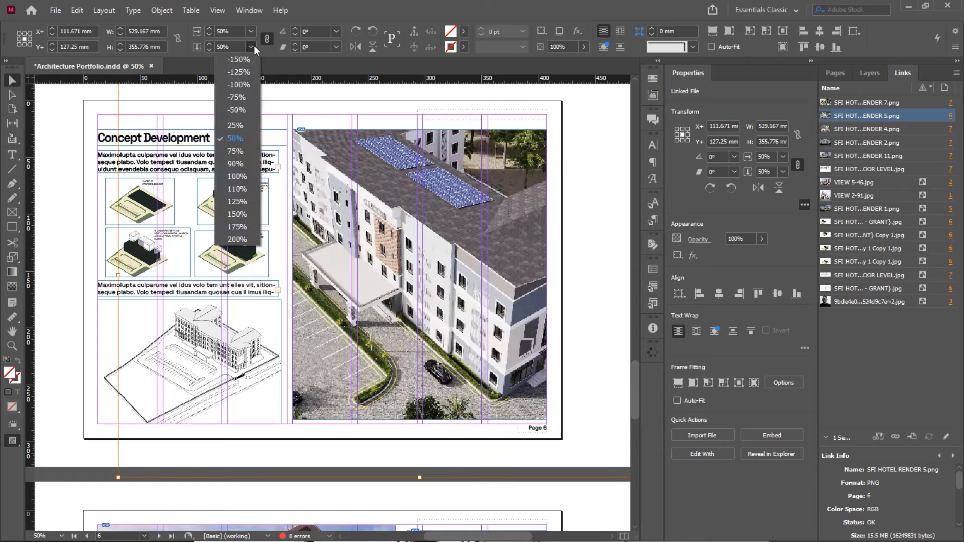
{"action": "left_click", "coordinate": [243, 125]}
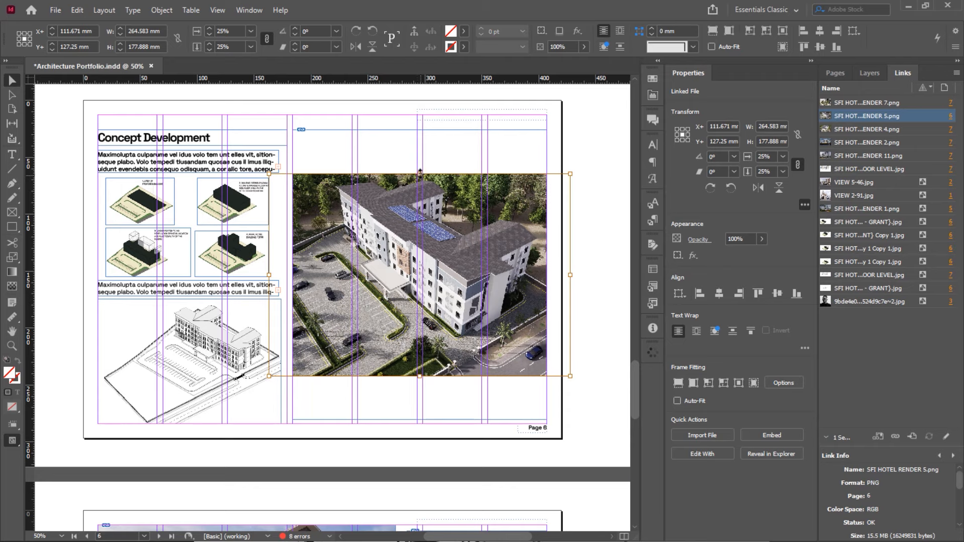
Stretch the render frame's top and bottom edges to the page margins
{"action": "left_click_drag", "start_coordinate": [420, 171], "coordinate": [414, 130]}
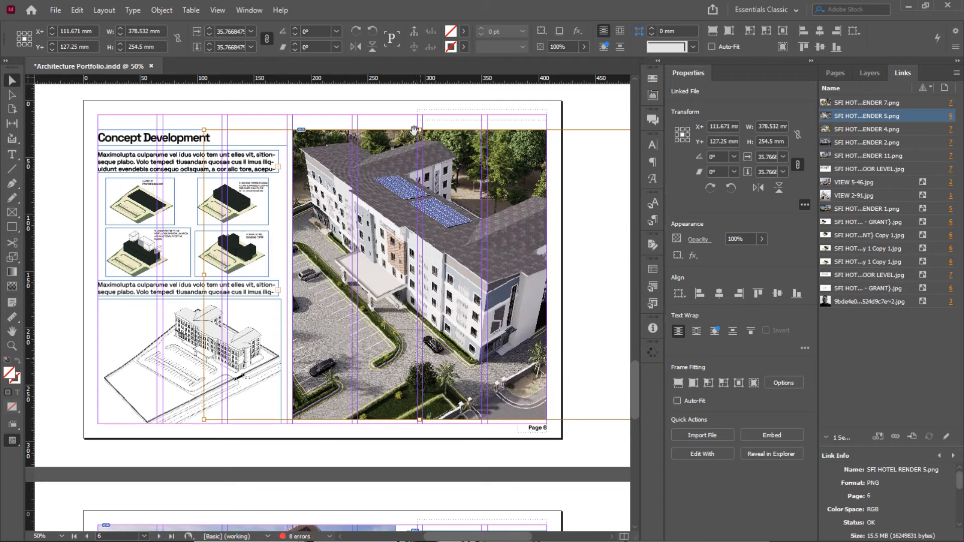
{"action": "left_click_drag", "start_coordinate": [419, 423], "coordinate": [420, 428]}
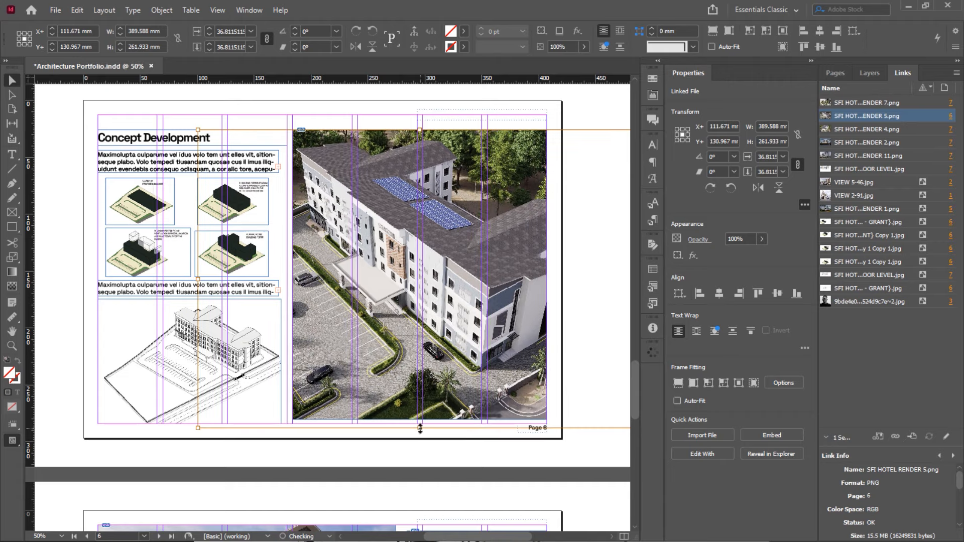
{"action": "left_click", "coordinate": [206, 113]}
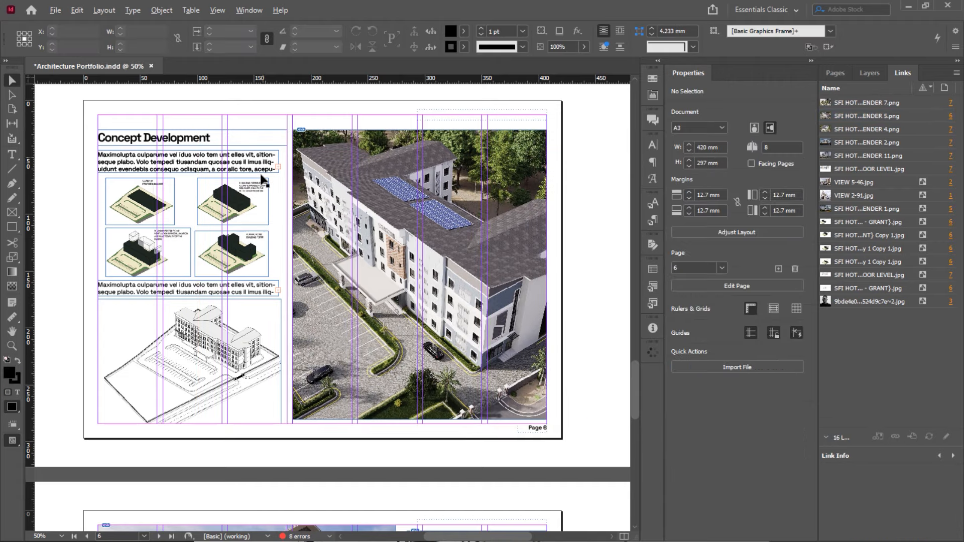
{"action": "scroll", "coordinate": [261, 175], "scroll_direction": "up", "scroll_amount": 1}
{"action": "scroll", "coordinate": [261, 174], "scroll_direction": "down", "scroll_amount": 1}
{"action": "scroll", "coordinate": [261, 174], "scroll_direction": "up", "scroll_amount": 1}
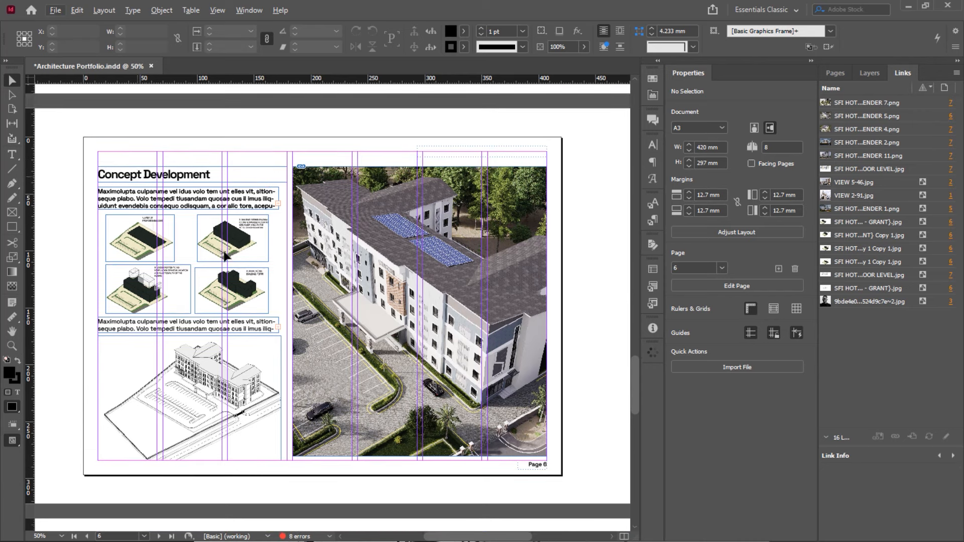
Widen the intro body text frame and nudge the four massing diagrams right to X 94.757 mm
{"action": "left_click", "coordinate": [254, 258]}
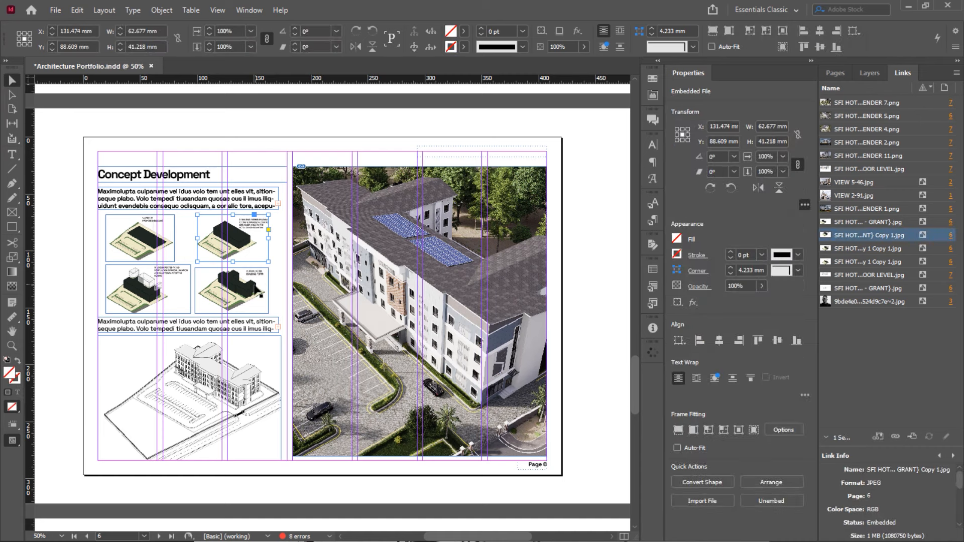
{"action": "left_click", "coordinate": [186, 241]}
{"action": "left_click", "coordinate": [181, 287]}
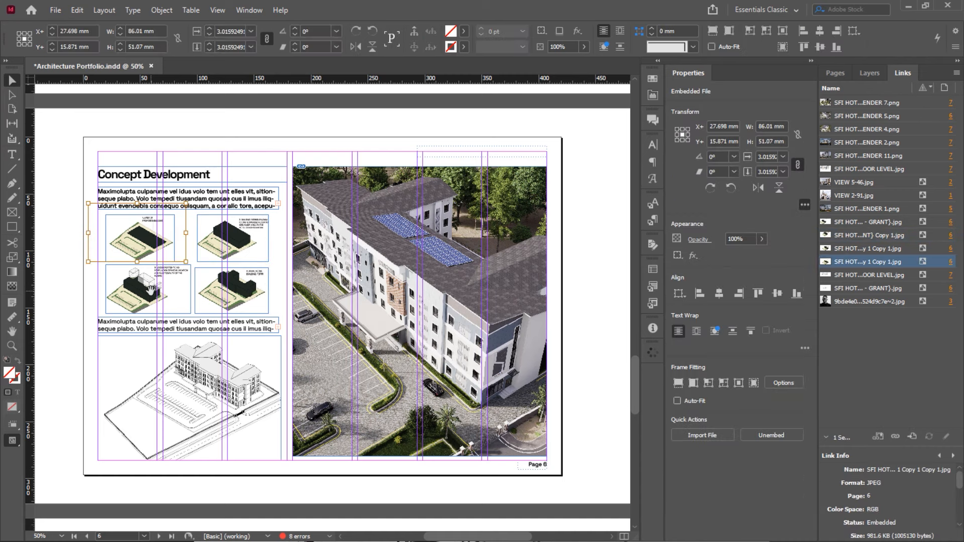
{"action": "left_click", "coordinate": [276, 236]}
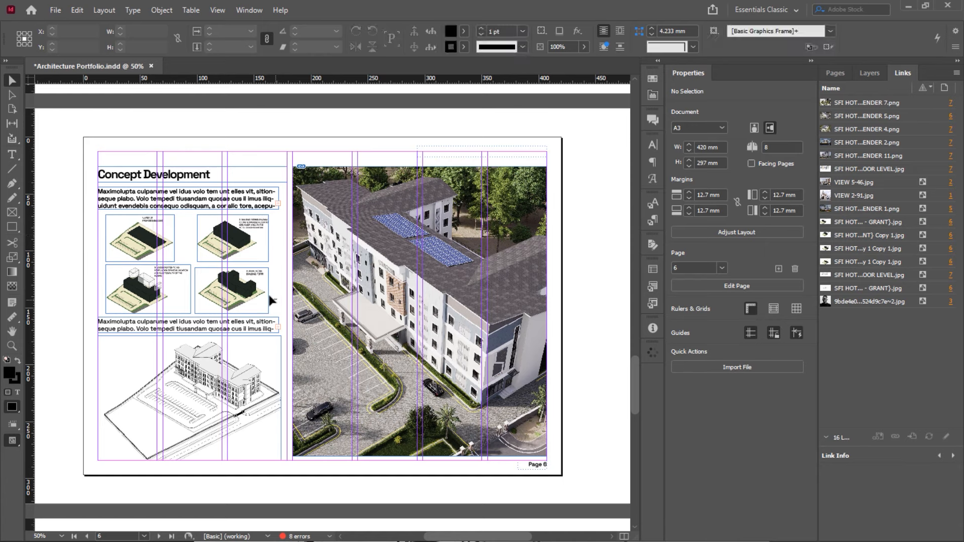
{"action": "left_click_drag", "start_coordinate": [271, 300], "coordinate": [222, 246]}
{"action": "left_click", "coordinate": [284, 318]}
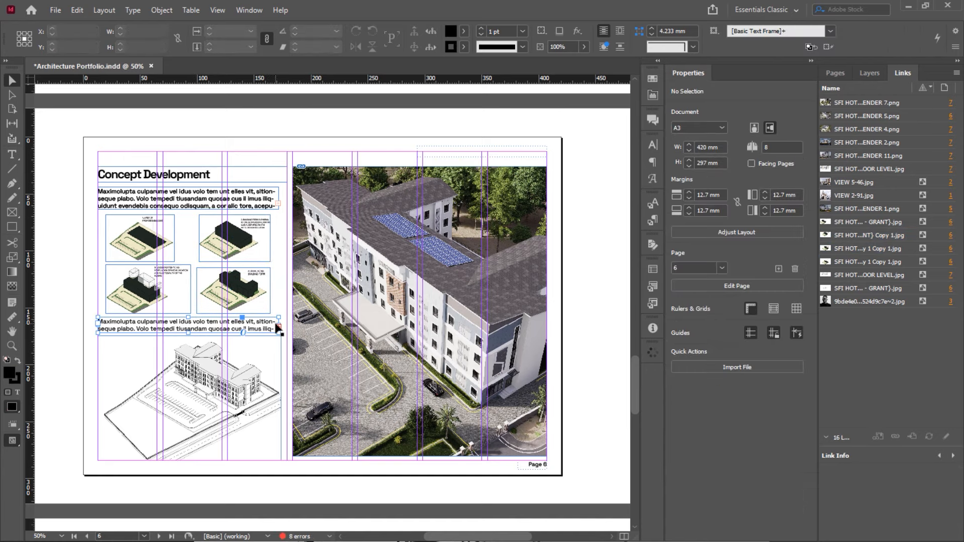
{"action": "left_click", "coordinate": [278, 328]}
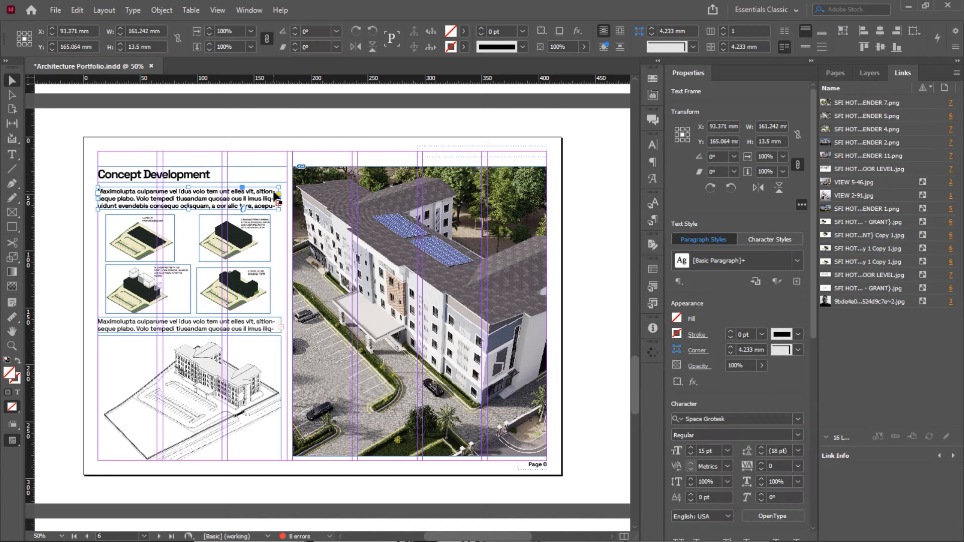
{"action": "left_click_drag", "start_coordinate": [277, 199], "coordinate": [281, 199]}
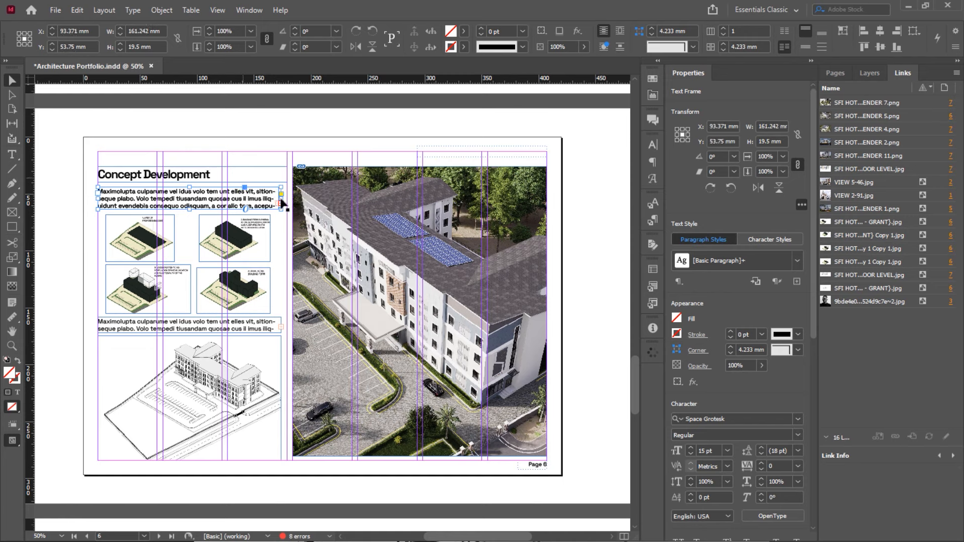
{"action": "left_click_drag", "start_coordinate": [275, 227], "coordinate": [143, 303]}
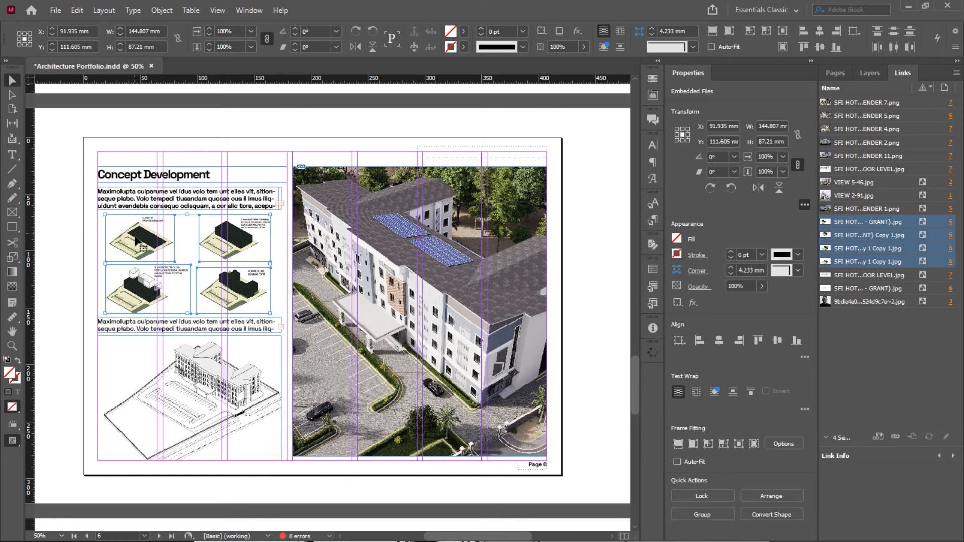
{"action": "key", "text": "Right"}
{"action": "key", "text": "Right"}
{"action": "key", "text": "Right"}
{"action": "key", "text": "Right"}
{"action": "key", "text": "Right"}
{"action": "key", "text": "Right"}
{"action": "key", "text": "Right"}
{"action": "key", "text": "Right"}
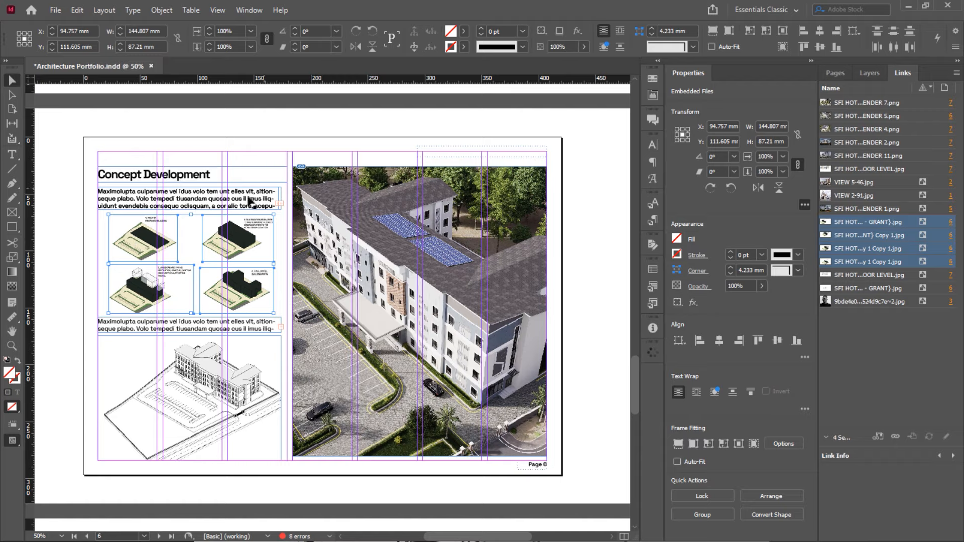
{"action": "scroll", "coordinate": [252, 200], "scroll_direction": "up", "scroll_amount": 4}
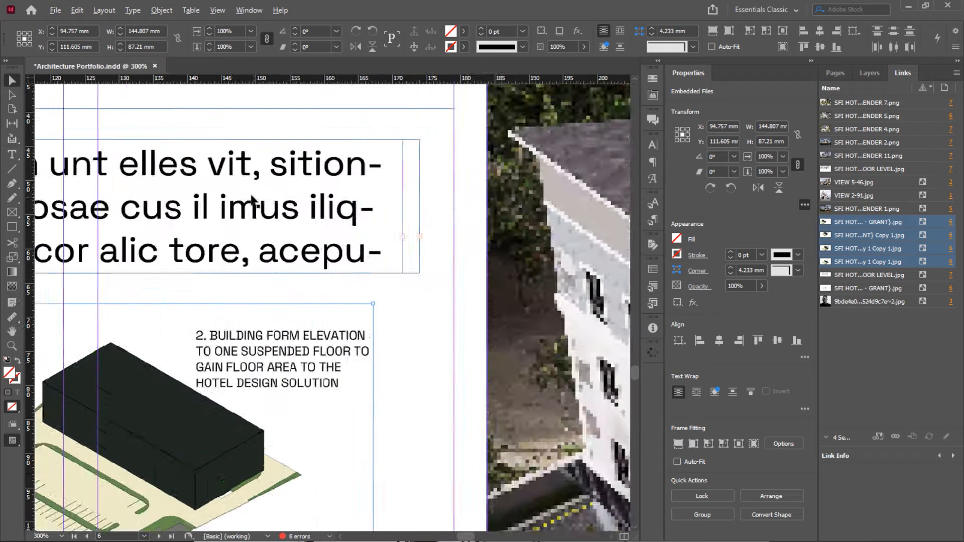
{"action": "scroll", "coordinate": [252, 200], "scroll_direction": "down", "scroll_amount": 2}
{"action": "scroll", "coordinate": [332, 237], "scroll_direction": "down", "scroll_amount": 2}
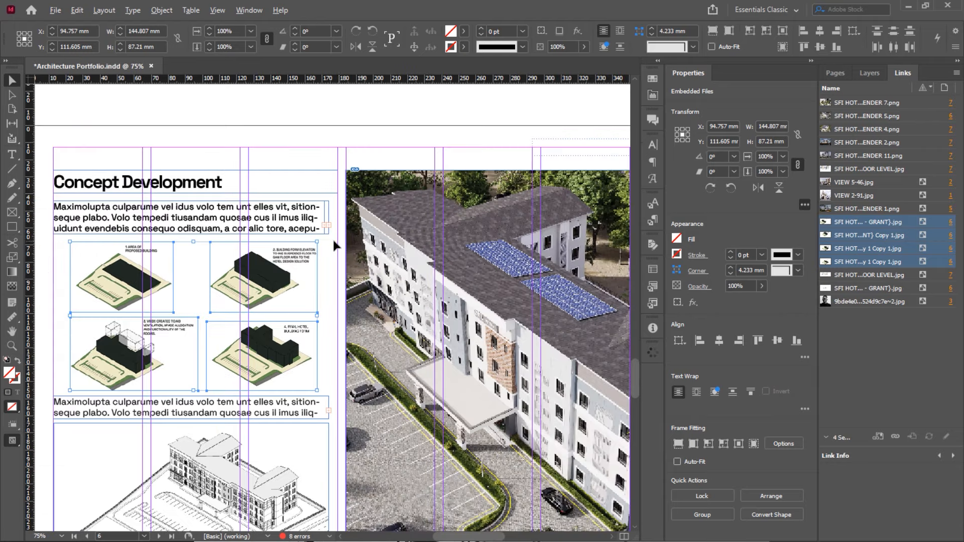
{"action": "scroll", "coordinate": [332, 237], "scroll_direction": "down", "scroll_amount": 1}
{"action": "key", "text": "alt"}
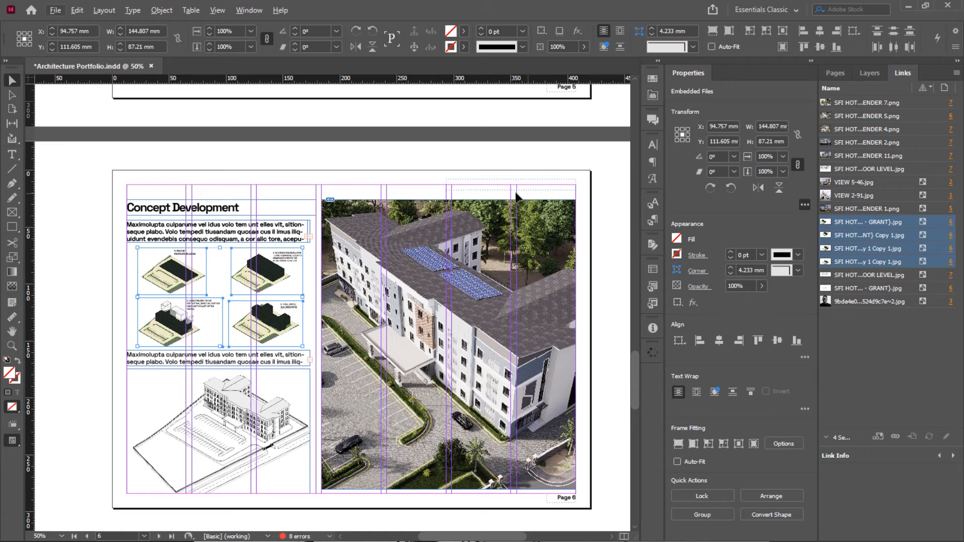
{"action": "scroll", "coordinate": [517, 195], "scroll_direction": "up", "scroll_amount": 3}
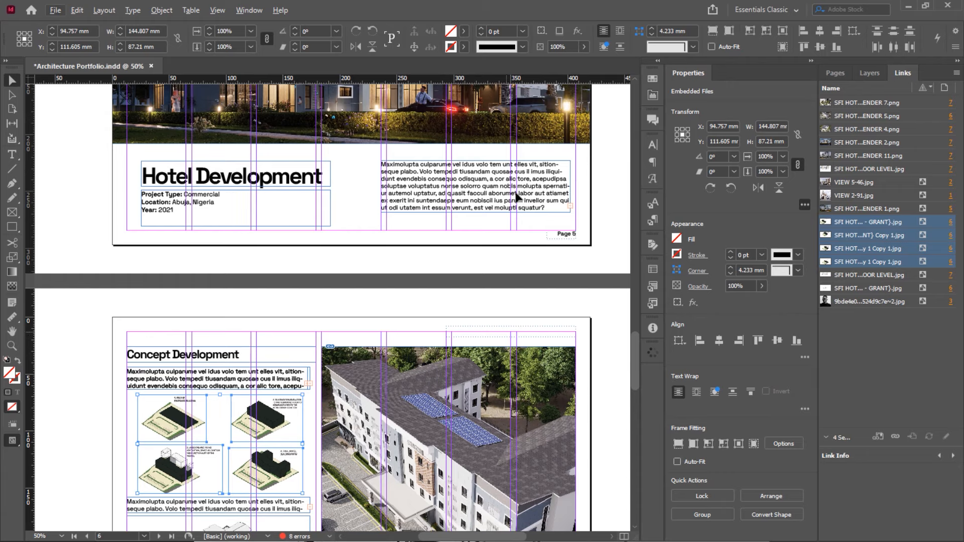
{"action": "scroll", "coordinate": [554, 316], "scroll_direction": "down", "scroll_amount": 2}
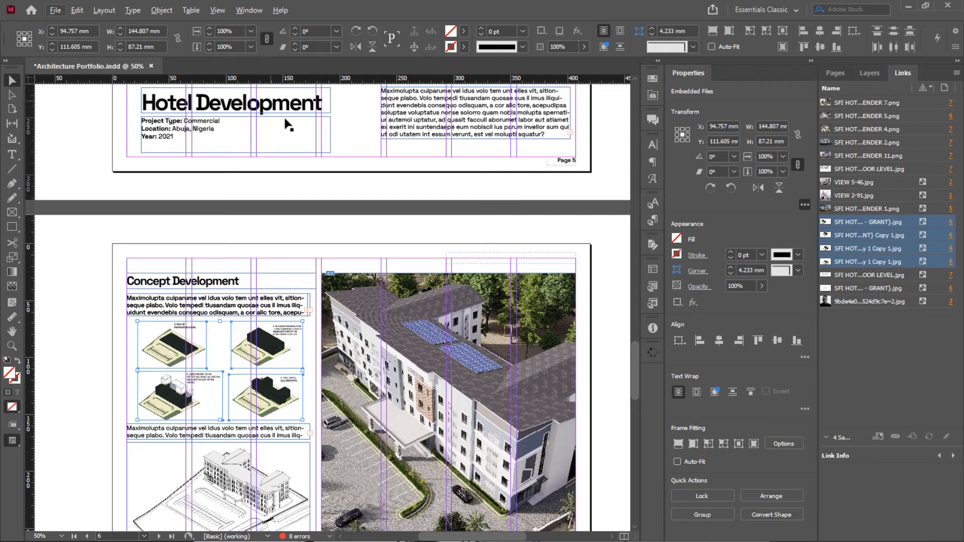
{"action": "scroll", "coordinate": [261, 124], "scroll_direction": "up", "scroll_amount": 2}
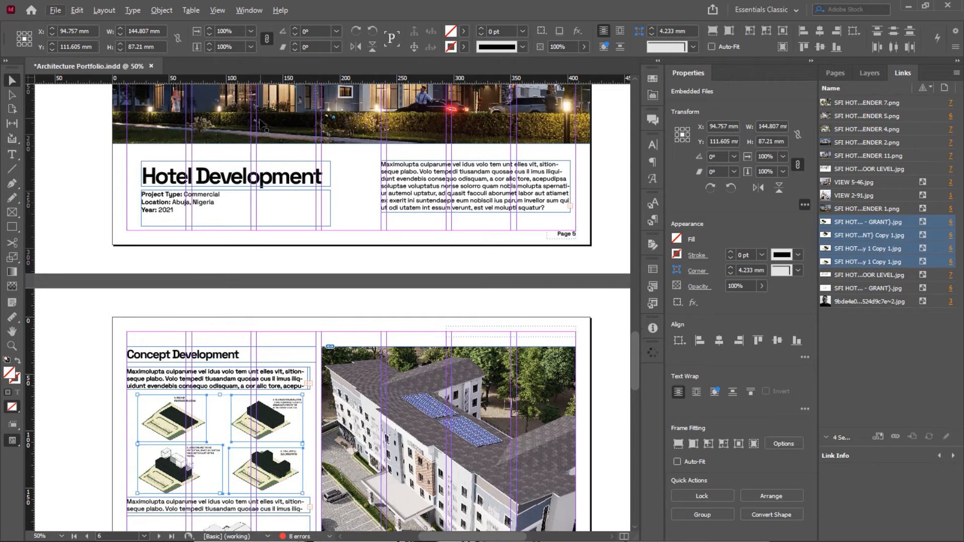
{"action": "scroll", "coordinate": [262, 125], "scroll_direction": "down", "scroll_amount": 3}
{"action": "scroll", "coordinate": [261, 125], "scroll_direction": "down", "scroll_amount": 1}
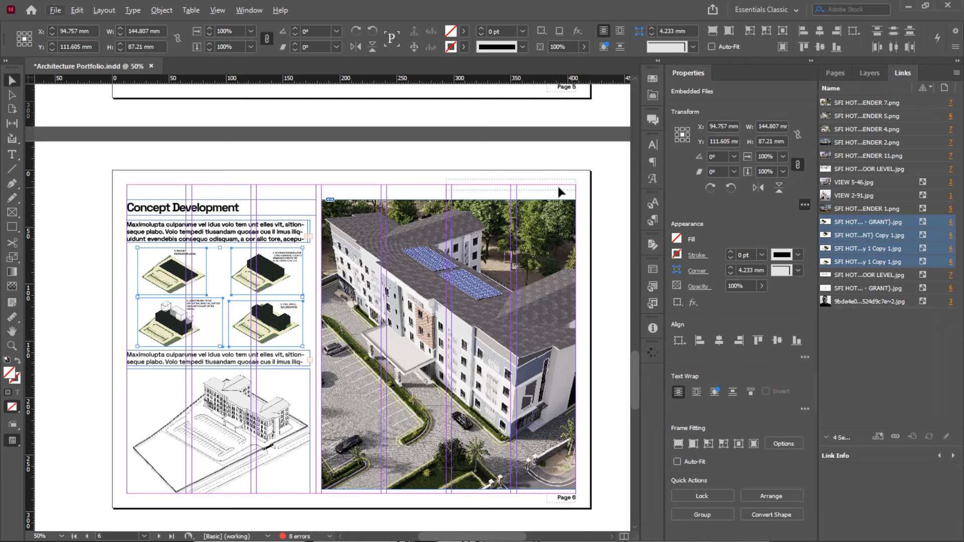
Replace the 'Concept Development' heading text with 'Design Concept'
{"action": "double_click", "coordinate": [150, 208]}
{"action": "triple_click", "coordinate": [150, 209]}
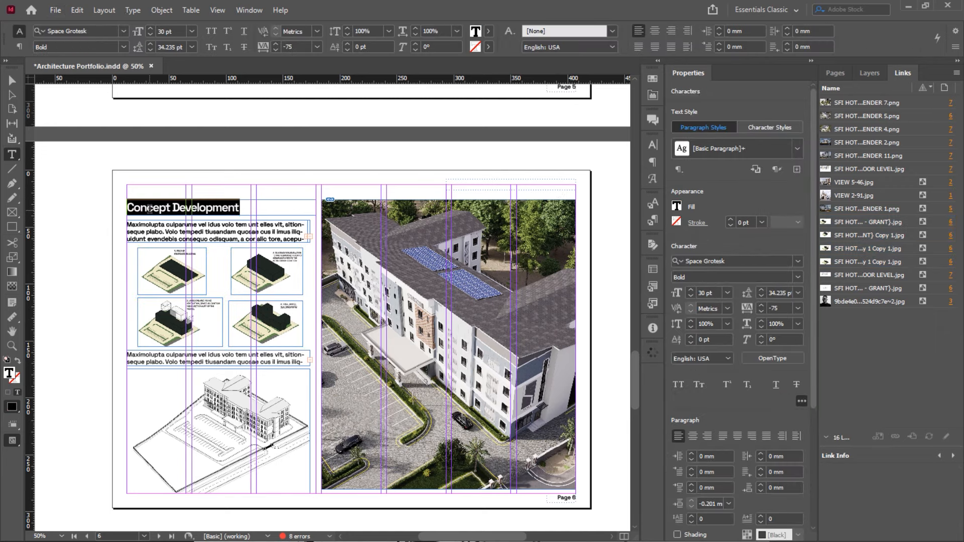
{"action": "type", "text": "Design C"}
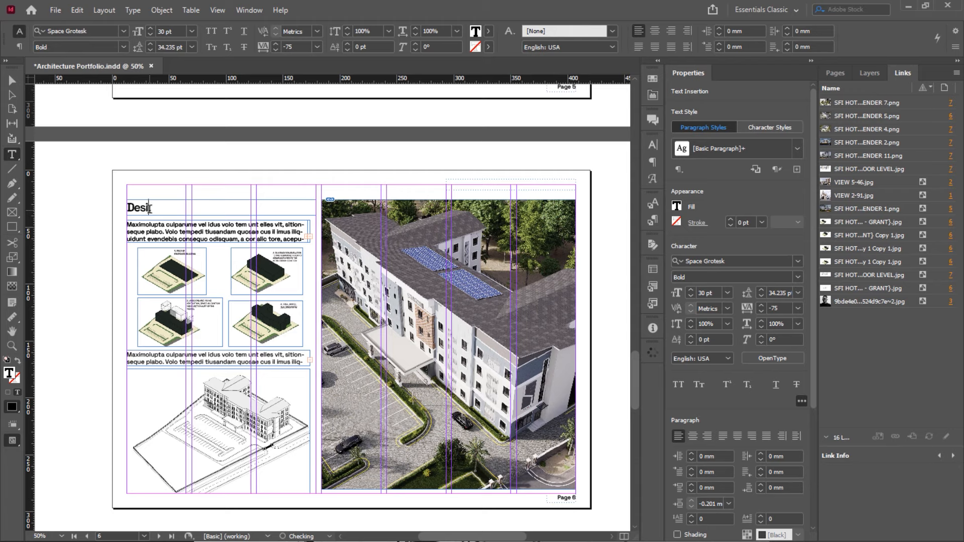
{"action": "type", "text": "oncept"}
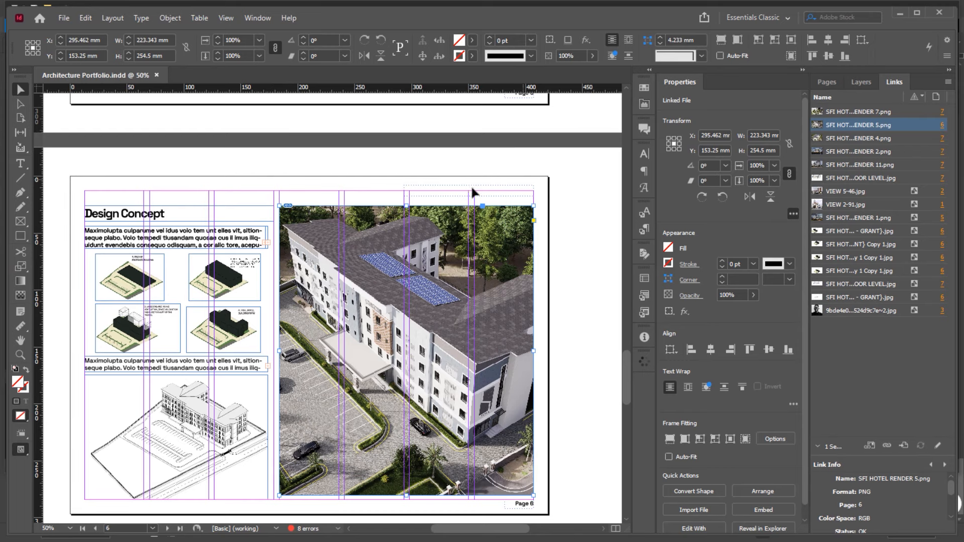
{"action": "scroll", "coordinate": [522, 193], "scroll_direction": "up", "scroll_amount": 3}
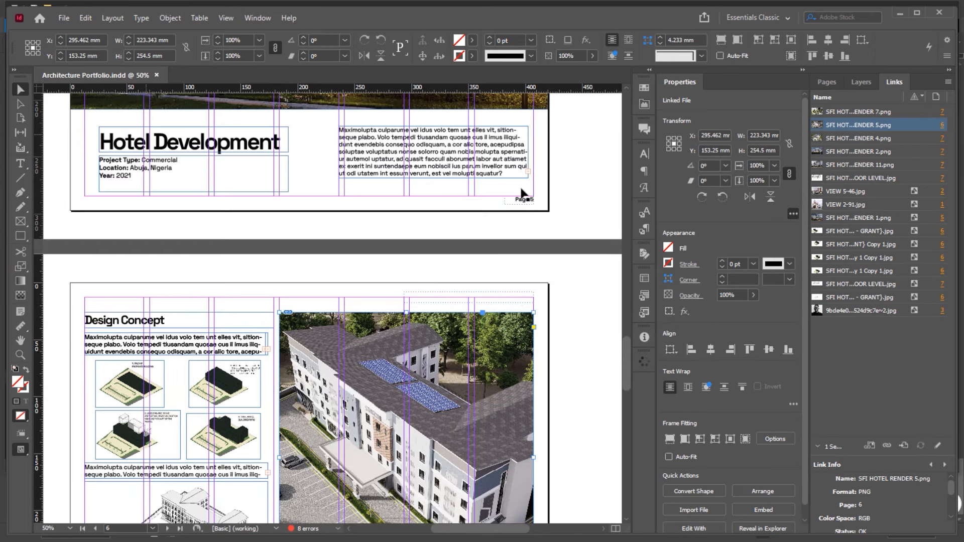
{"action": "scroll", "coordinate": [455, 210], "scroll_direction": "down", "scroll_amount": 3}
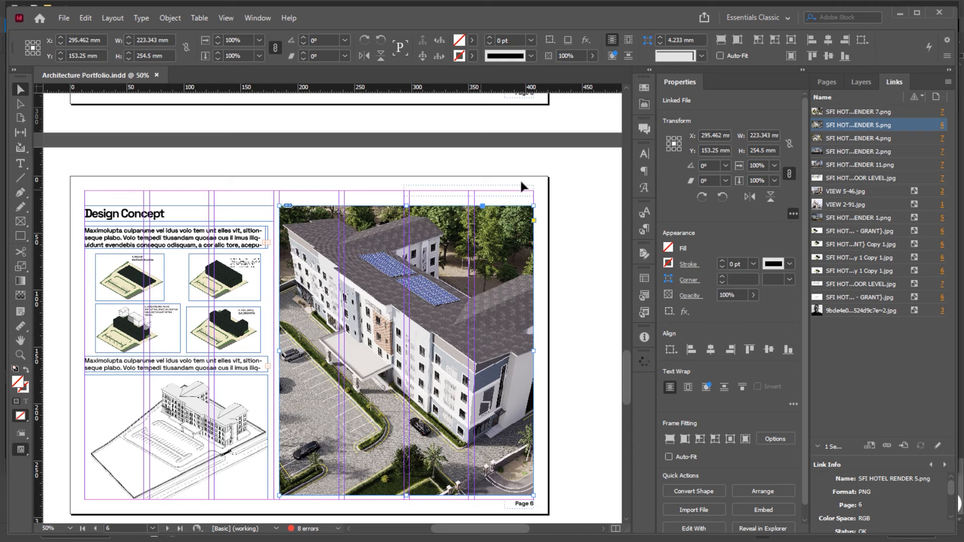
Start a section at page 6 with section marker 'Hotel Development' via Numbering & Section Options
{"action": "left_click", "coordinate": [864, 84]}
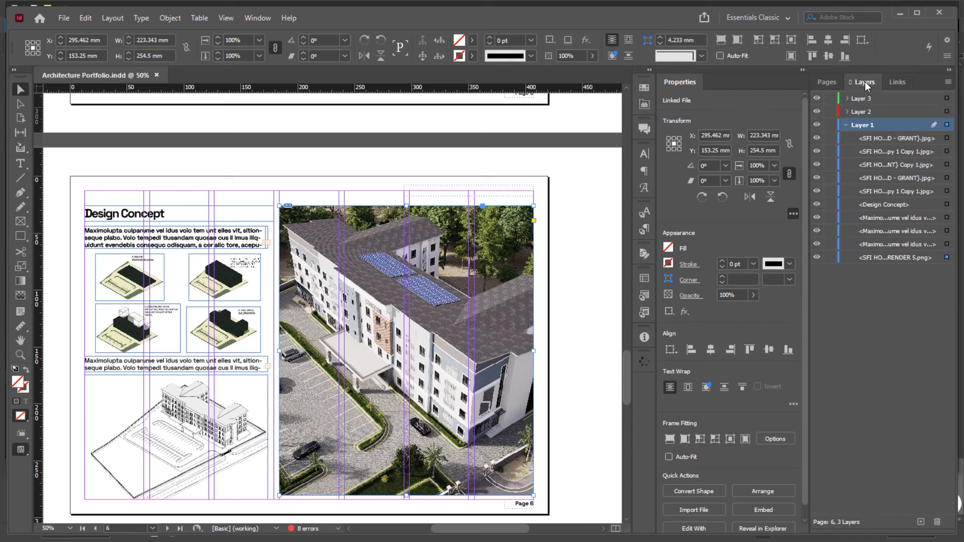
{"action": "left_click", "coordinate": [834, 84]}
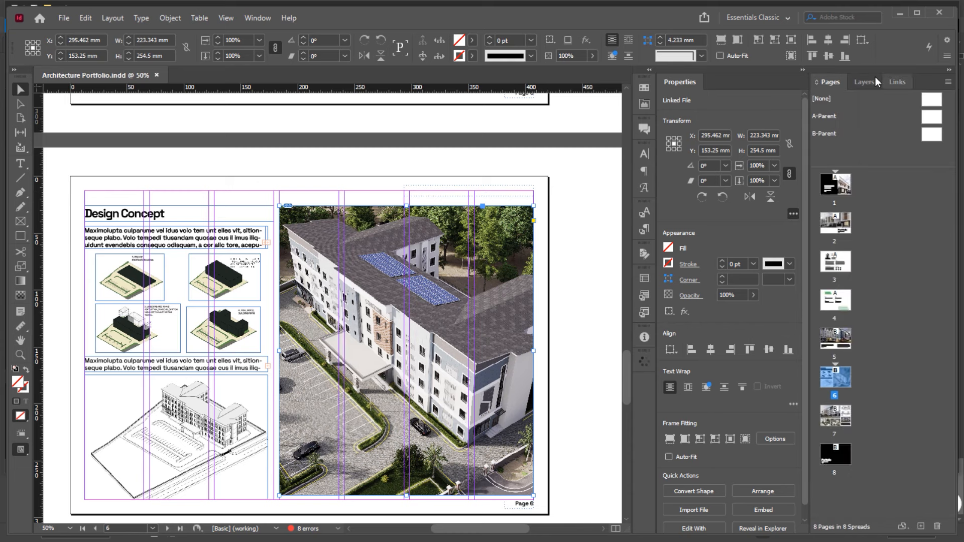
{"action": "right_click", "coordinate": [832, 382]}
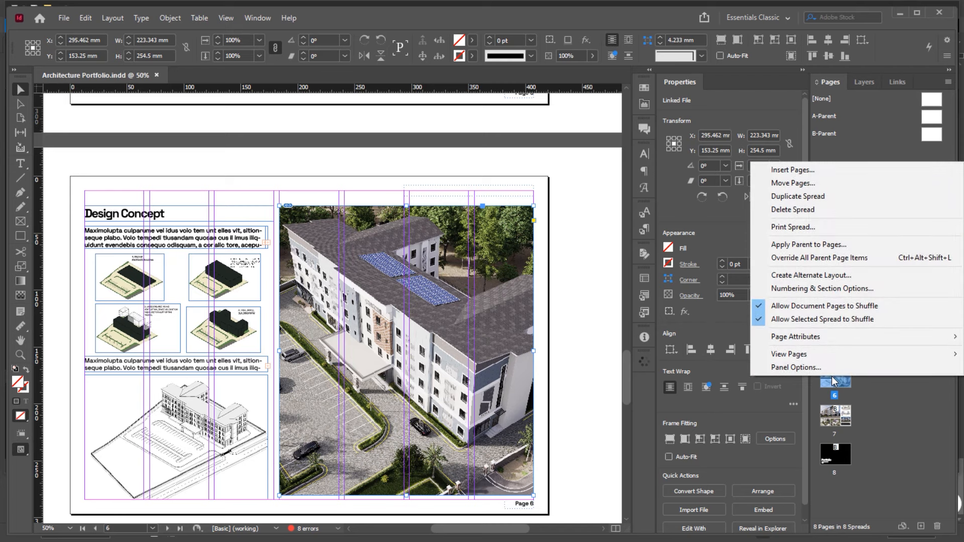
{"action": "left_click", "coordinate": [807, 290]}
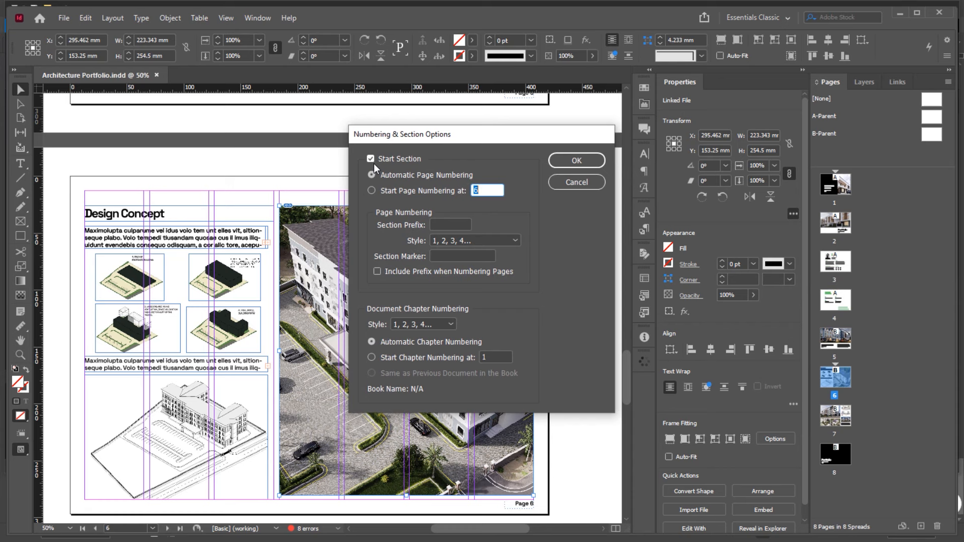
{"action": "left_click", "coordinate": [466, 255]}
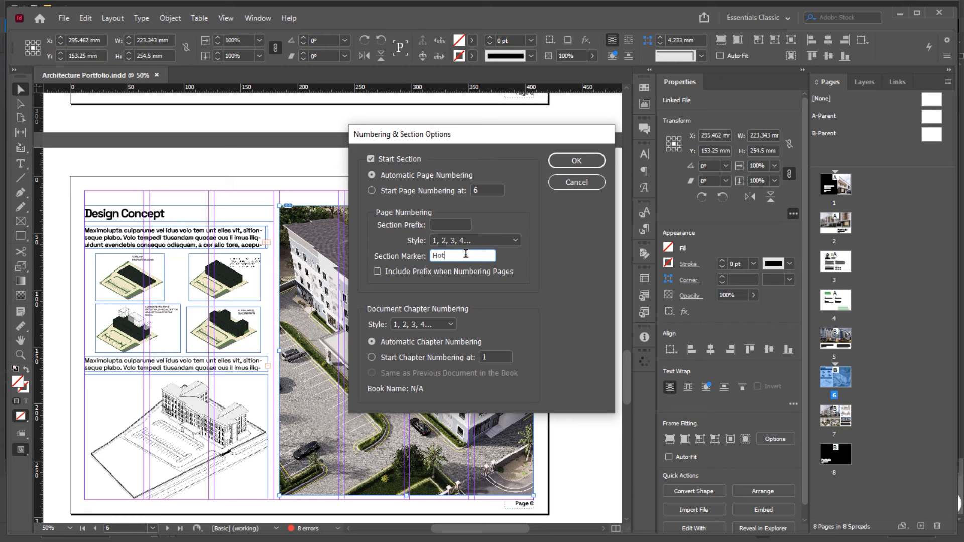
{"action": "type", "text": "HotelmDevelopment"}
{"action": "left_click", "coordinate": [565, 161]}
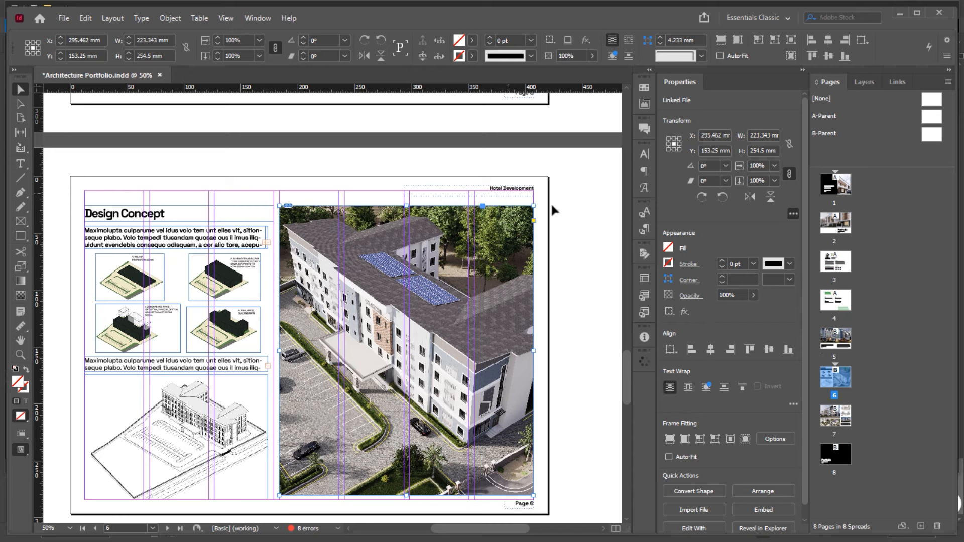
{"action": "left_click", "coordinate": [523, 192]}
{"action": "scroll", "coordinate": [522, 211], "scroll_direction": "down", "scroll_amount": 4}
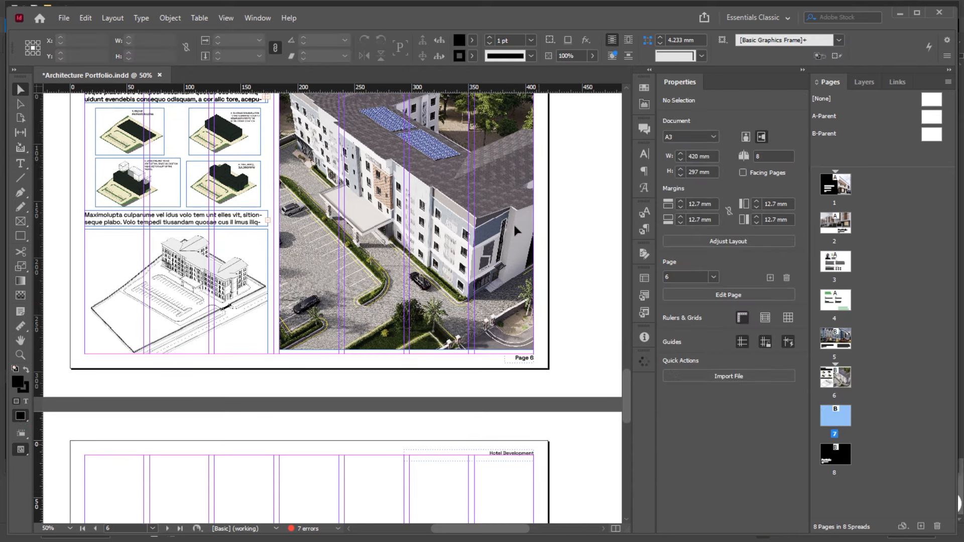
{"action": "scroll", "coordinate": [516, 231], "scroll_direction": "down", "scroll_amount": 1}
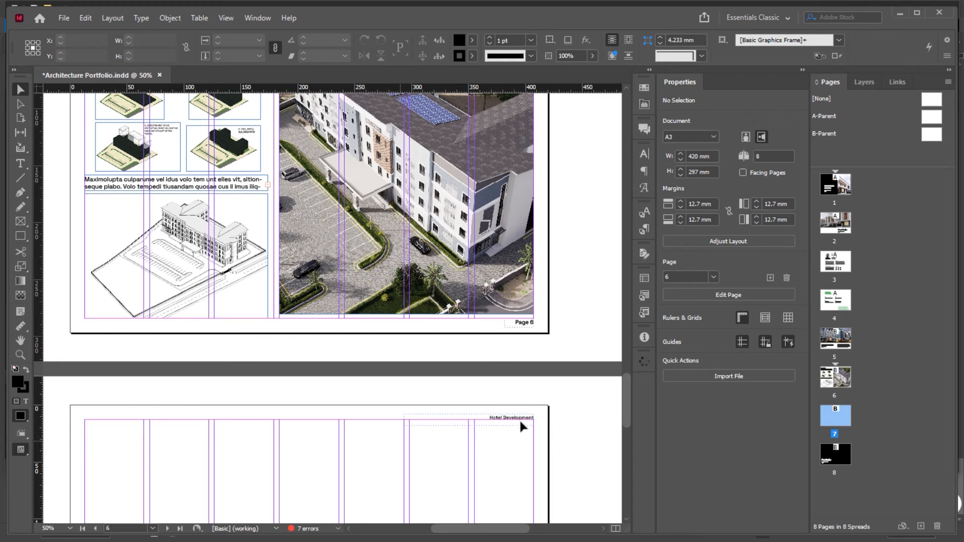
{"action": "scroll", "coordinate": [521, 427], "scroll_direction": "up", "scroll_amount": 13}
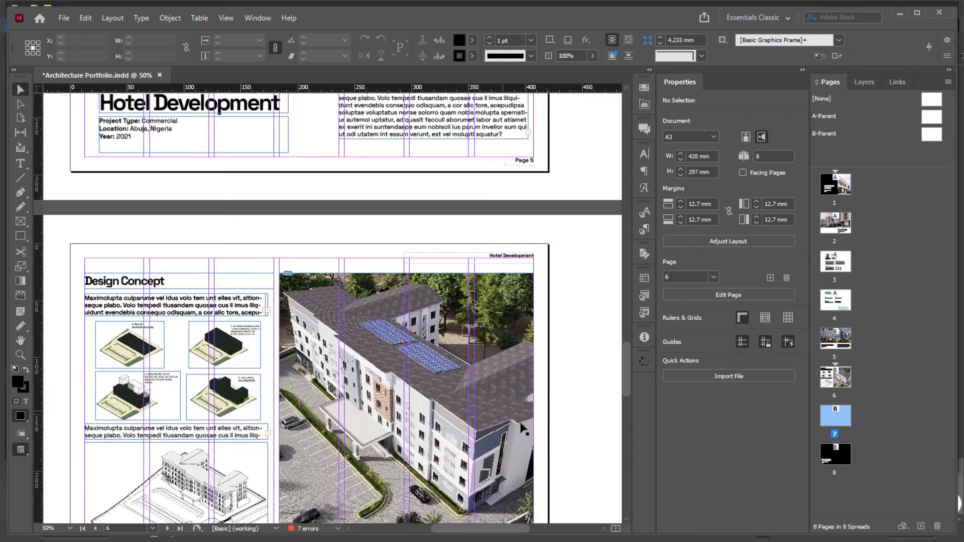
{"action": "scroll", "coordinate": [522, 428], "scroll_direction": "down", "scroll_amount": 11}
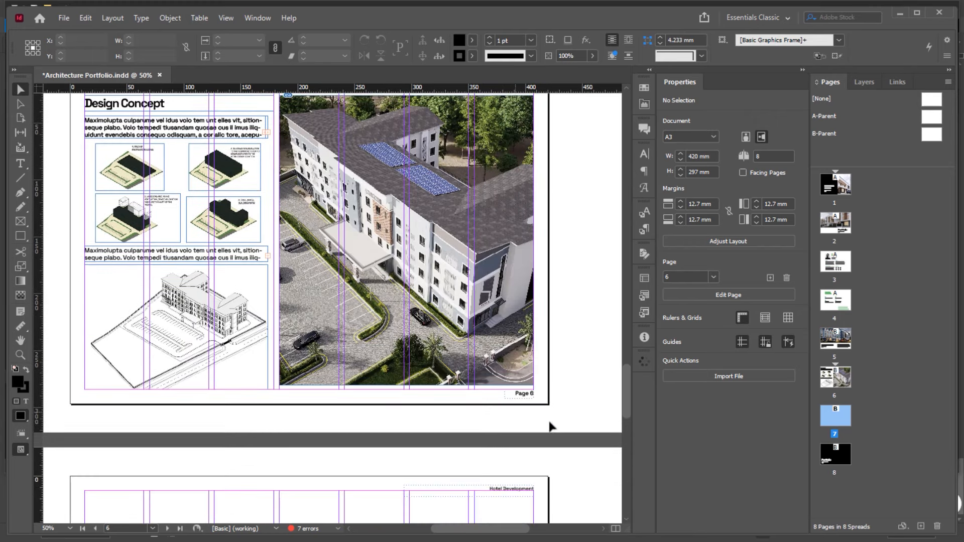
{"action": "right_click", "coordinate": [837, 415]}
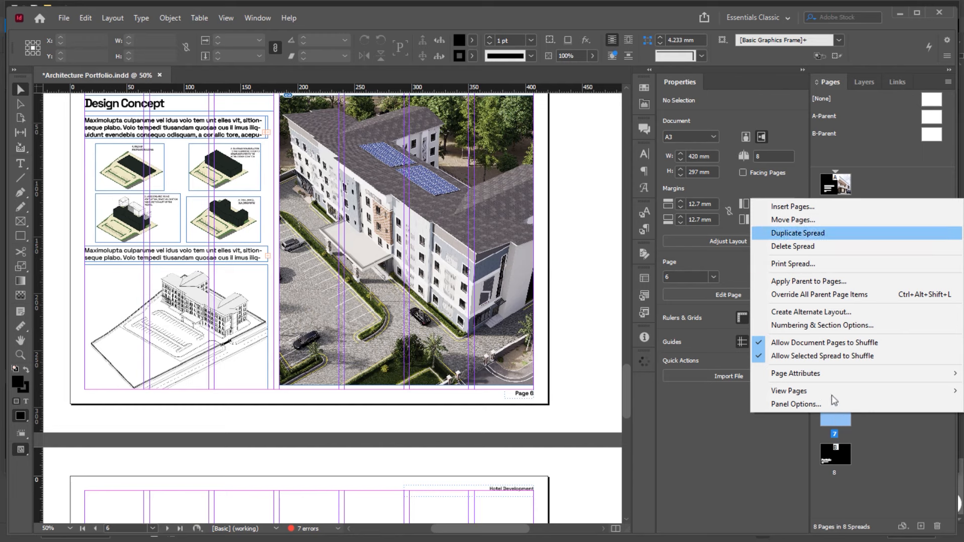
{"action": "left_click", "coordinate": [817, 325]}
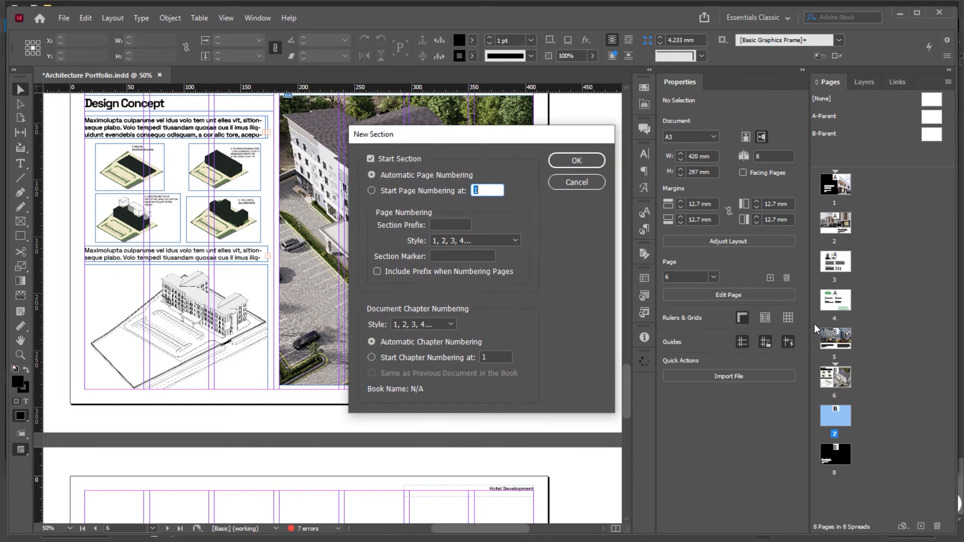
{"action": "left_click", "coordinate": [573, 183]}
{"action": "scroll", "coordinate": [572, 187], "scroll_direction": "up", "scroll_amount": 3}
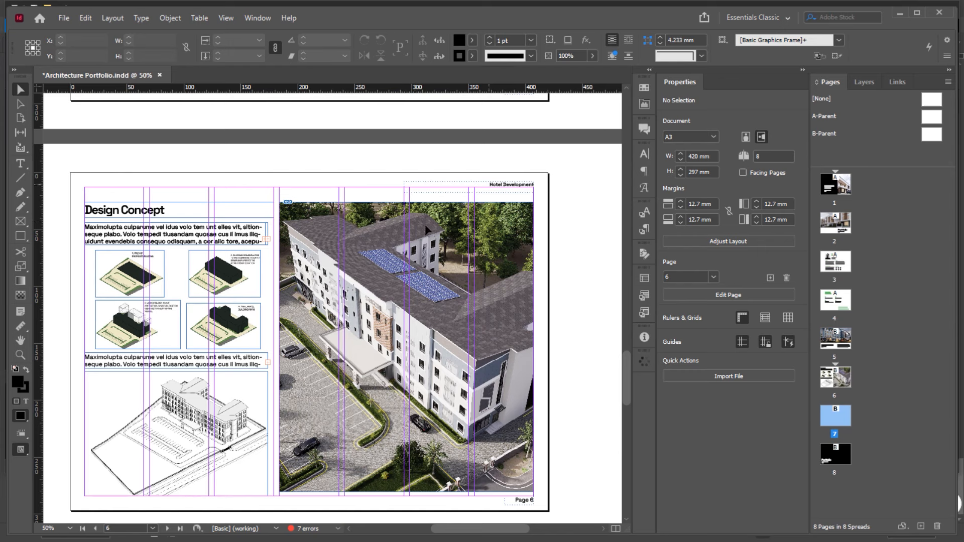
{"action": "scroll", "coordinate": [427, 229], "scroll_direction": "down", "scroll_amount": 7}
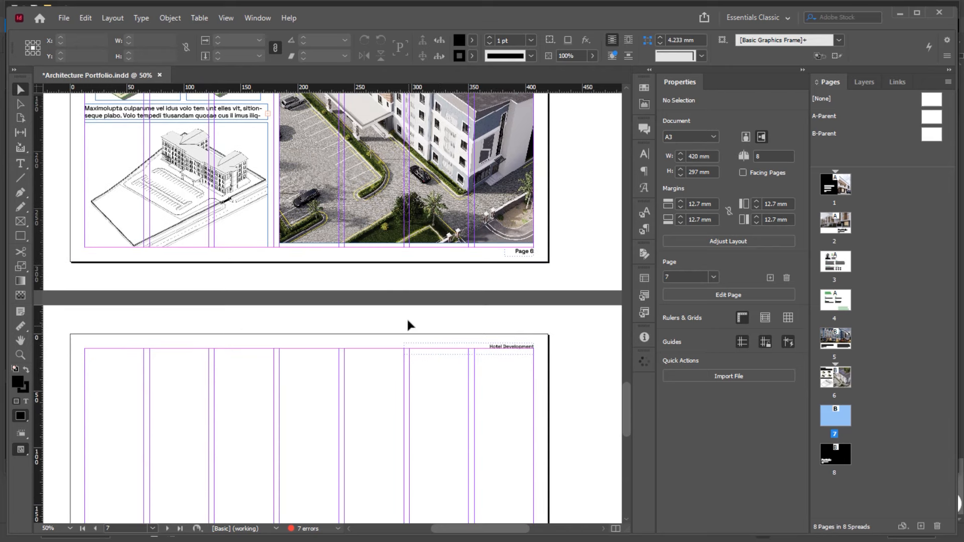
{"action": "scroll", "coordinate": [411, 325], "scroll_direction": "down", "scroll_amount": 1}
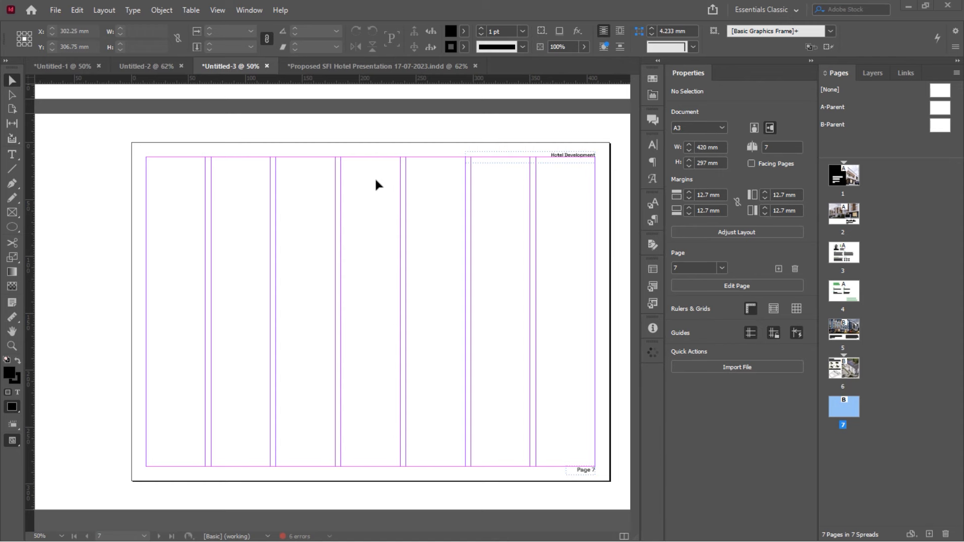
Open the hand-drawn sketch 20231005_072231sss.jpg in Photos beside InDesign for reference
{"action": "key", "text": "alt+Tab"}
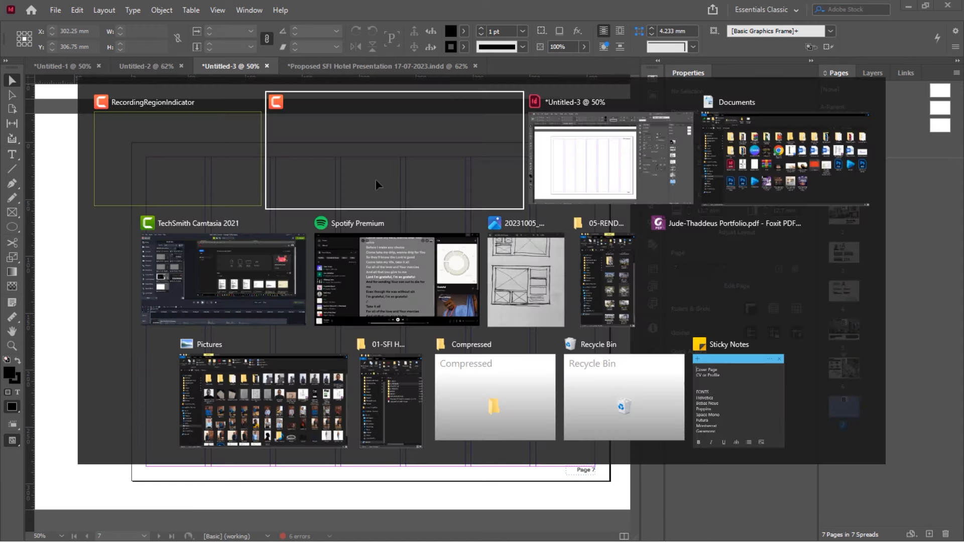
{"action": "left_click", "coordinate": [536, 269]}
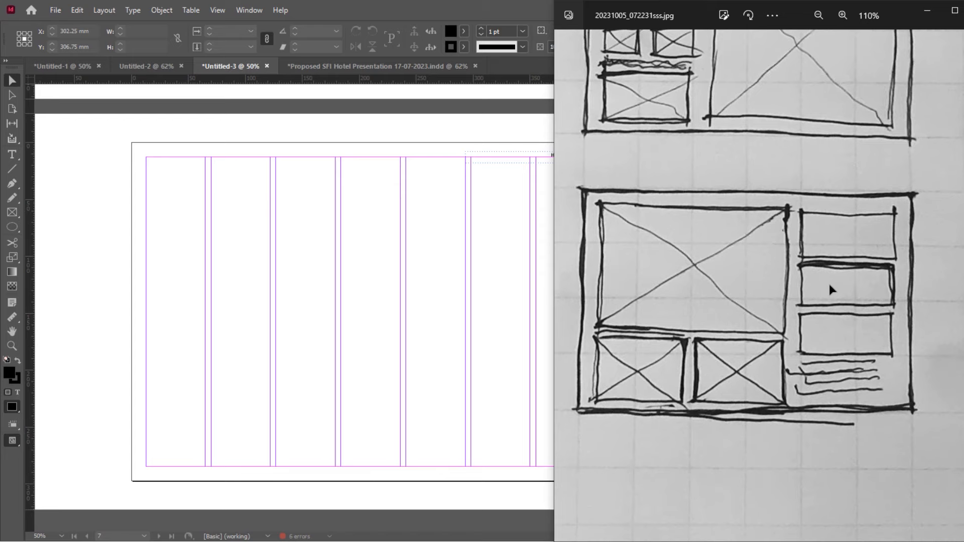
{"action": "scroll", "coordinate": [824, 284], "scroll_direction": "down", "scroll_amount": 1}
{"action": "scroll", "coordinate": [239, 300], "scroll_direction": "up", "scroll_amount": 1}
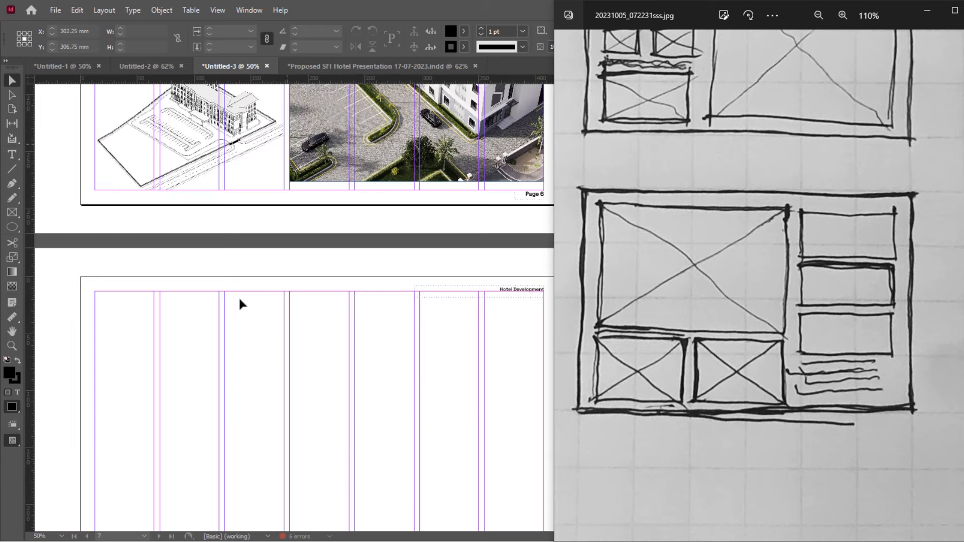
{"action": "scroll", "coordinate": [239, 301], "scroll_direction": "down", "scroll_amount": 2}
{"action": "scroll", "coordinate": [240, 300], "scroll_direction": "down", "scroll_amount": 1}
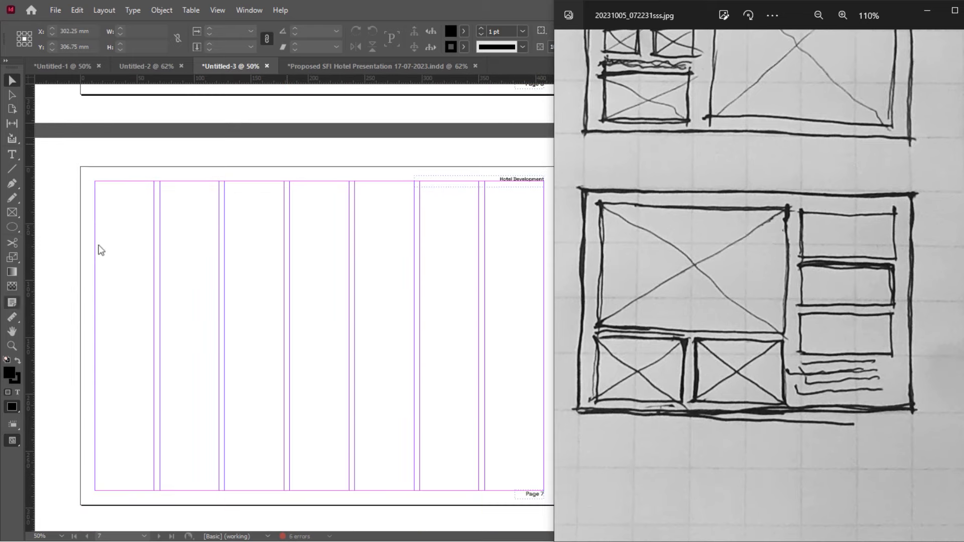
Draw a large top-left image frame and place a smaller copy at the top of the right column
{"action": "left_click", "coordinate": [12, 213]}
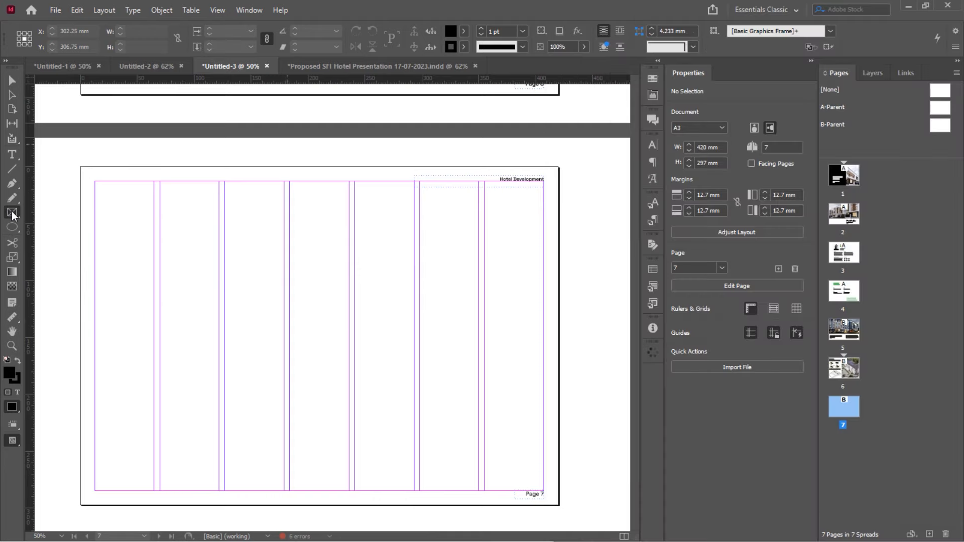
{"action": "left_click_drag", "start_coordinate": [95, 181], "coordinate": [393, 377]}
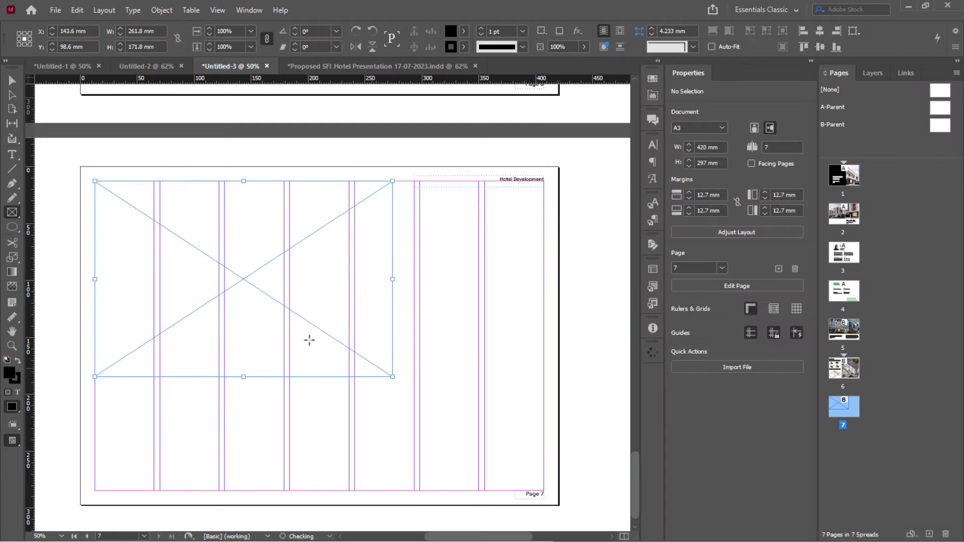
{"action": "key", "text": "alt+v"}
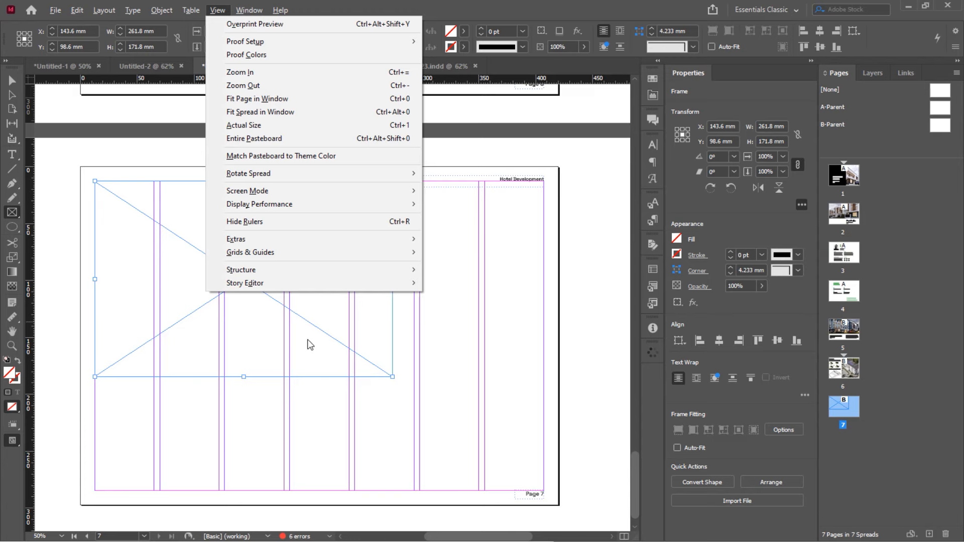
{"action": "left_click", "coordinate": [12, 80]}
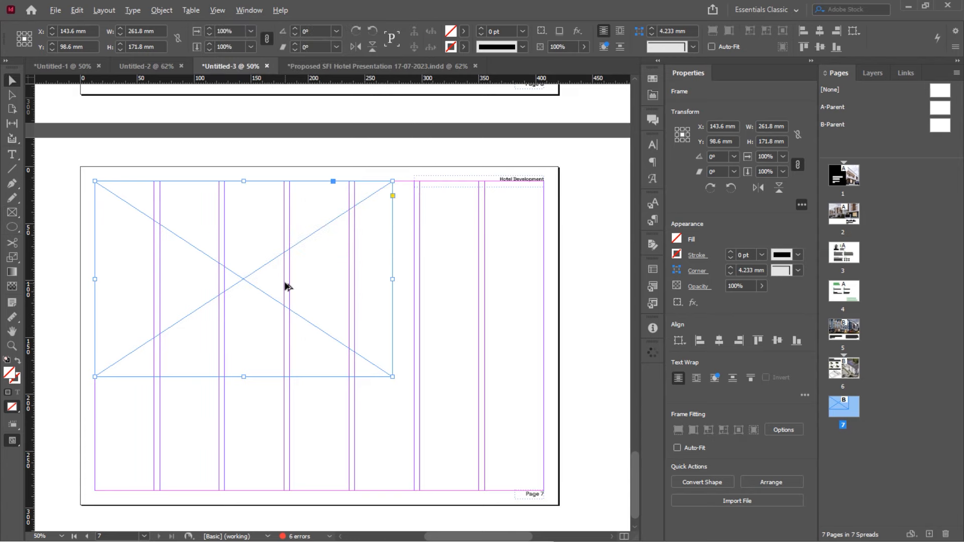
{"action": "left_click_drag", "start_coordinate": [286, 282], "coordinate": [357, 347]}
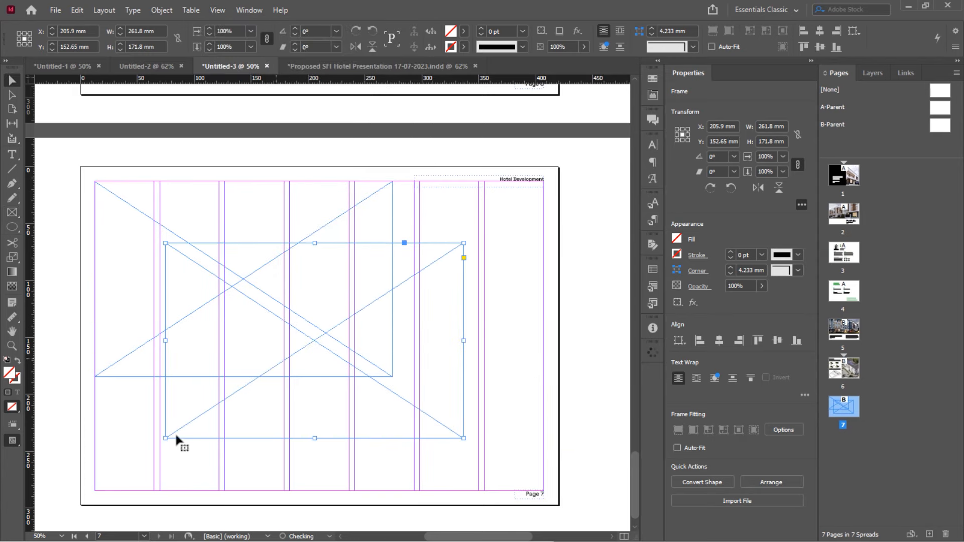
{"action": "left_click_drag", "start_coordinate": [165, 439], "coordinate": [324, 317]}
{"action": "left_click_drag", "start_coordinate": [409, 291], "coordinate": [424, 424]}
Add two lower-left frames stretched to the margins, and shift the three right-hand frames to the top
{"action": "left_click", "coordinate": [311, 314]}
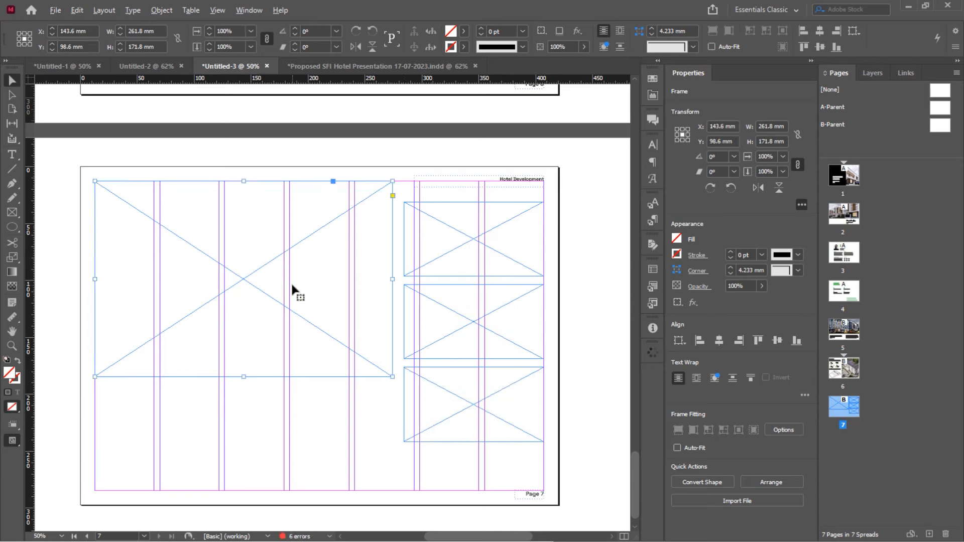
{"action": "left_click_drag", "start_coordinate": [295, 289], "coordinate": [294, 495]}
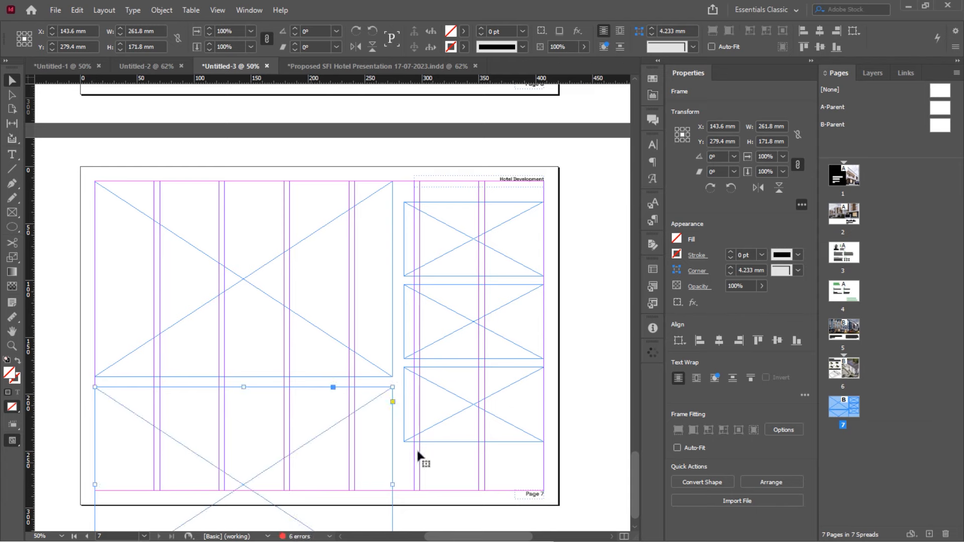
{"action": "key", "text": "Delete"}
{"action": "left_click", "coordinate": [460, 416]}
{"action": "left_click_drag", "start_coordinate": [405, 440], "coordinate": [297, 445]}
{"action": "left_click", "coordinate": [240, 463], "text": "shift"}
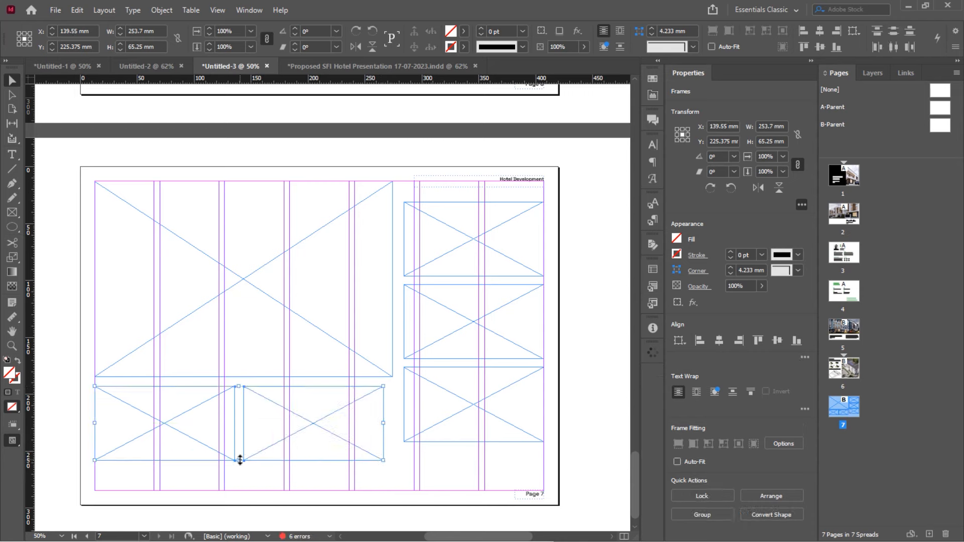
{"action": "left_click_drag", "start_coordinate": [239, 458], "coordinate": [243, 493]}
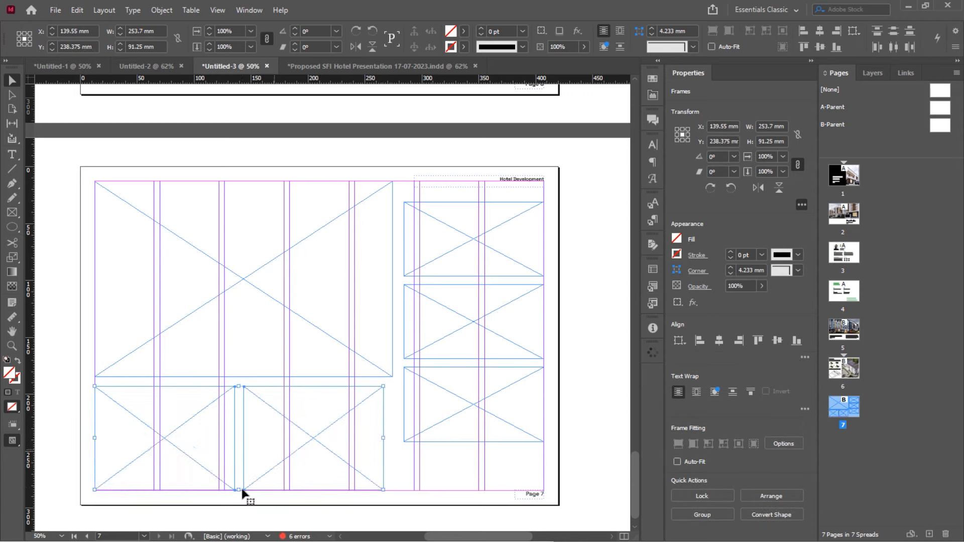
{"action": "left_click_drag", "start_coordinate": [383, 439], "coordinate": [393, 439]}
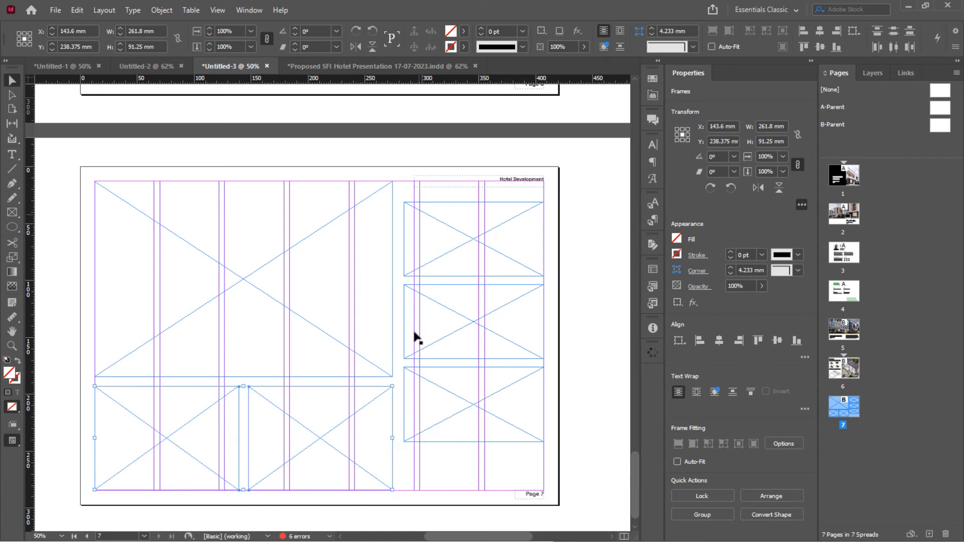
{"action": "left_click_drag", "start_coordinate": [442, 189], "coordinate": [424, 420]}
{"action": "left_click_drag", "start_coordinate": [425, 294], "coordinate": [428, 239]}
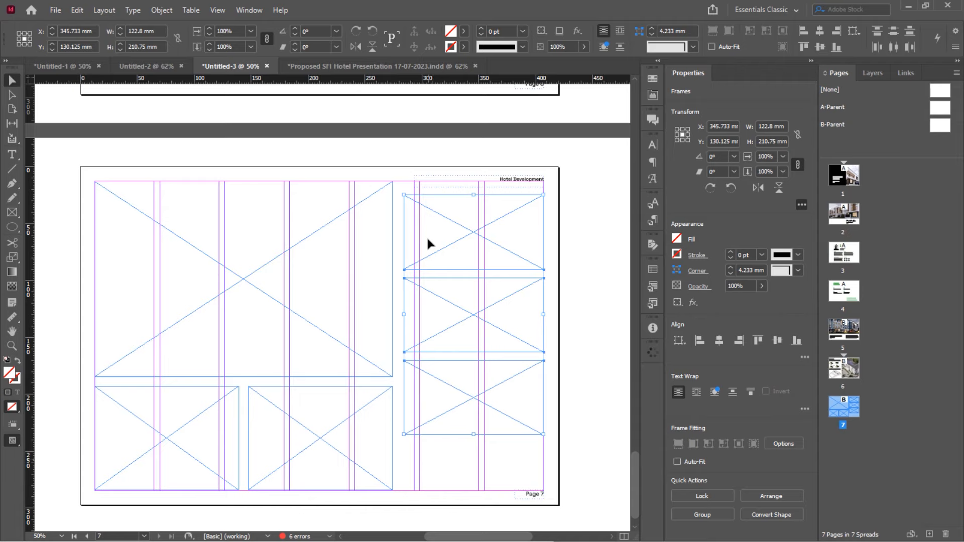
{"action": "scroll", "coordinate": [426, 236], "scroll_direction": "up", "scroll_amount": 3}
Place the Maximolupta text frame bottom-right on page 7, sized 122.8 × 35 mm
{"action": "left_click_drag", "start_coordinate": [175, 138], "coordinate": [427, 458]}
{"action": "scroll", "coordinate": [428, 457], "scroll_direction": "down", "scroll_amount": 3}
{"action": "scroll", "coordinate": [426, 442], "scroll_direction": "down", "scroll_amount": 1}
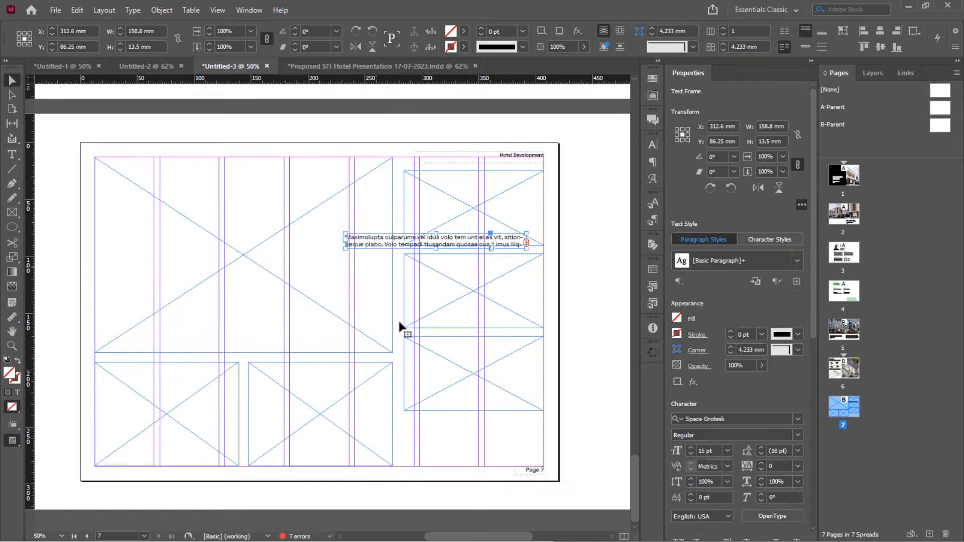
{"action": "left_click_drag", "start_coordinate": [383, 248], "coordinate": [405, 455]}
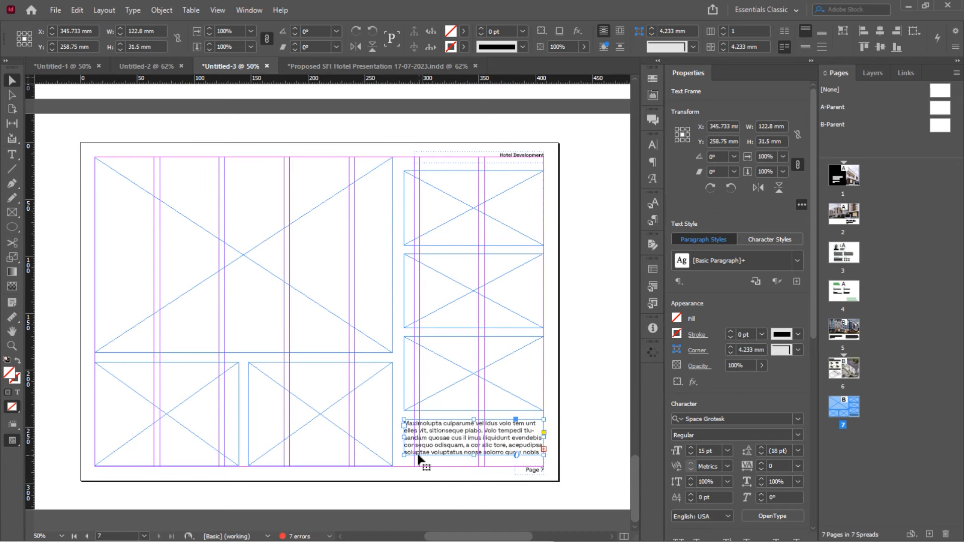
{"action": "left_click_drag", "start_coordinate": [473, 455], "coordinate": [472, 460]}
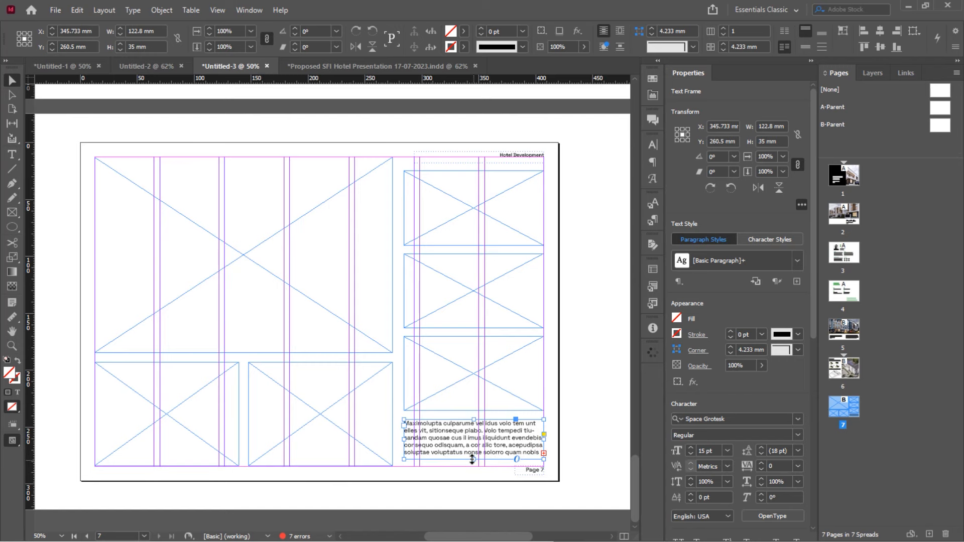
{"action": "scroll", "coordinate": [475, 465], "scroll_direction": "up", "scroll_amount": 1}
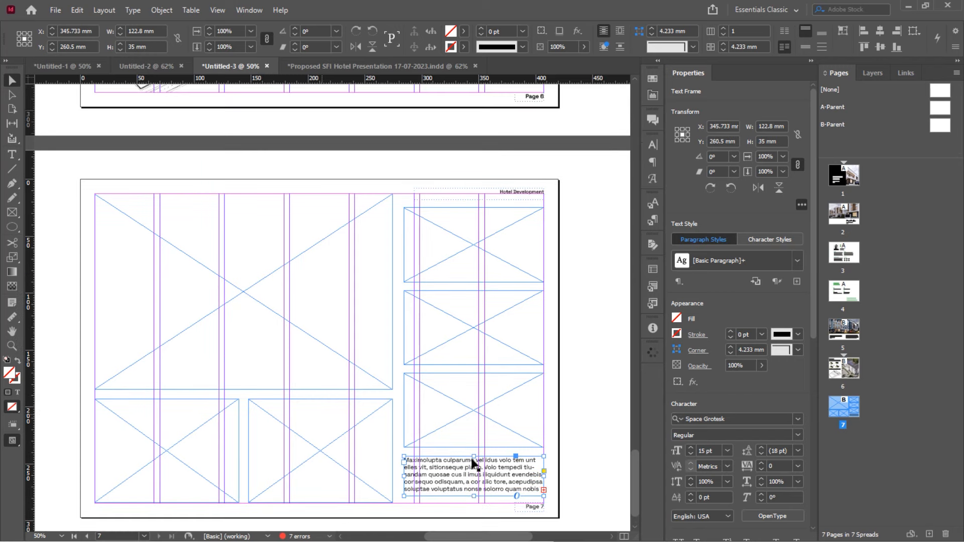
{"action": "scroll", "coordinate": [472, 462], "scroll_direction": "down", "scroll_amount": 2}
{"action": "scroll", "coordinate": [473, 462], "scroll_direction": "up", "scroll_amount": 2}
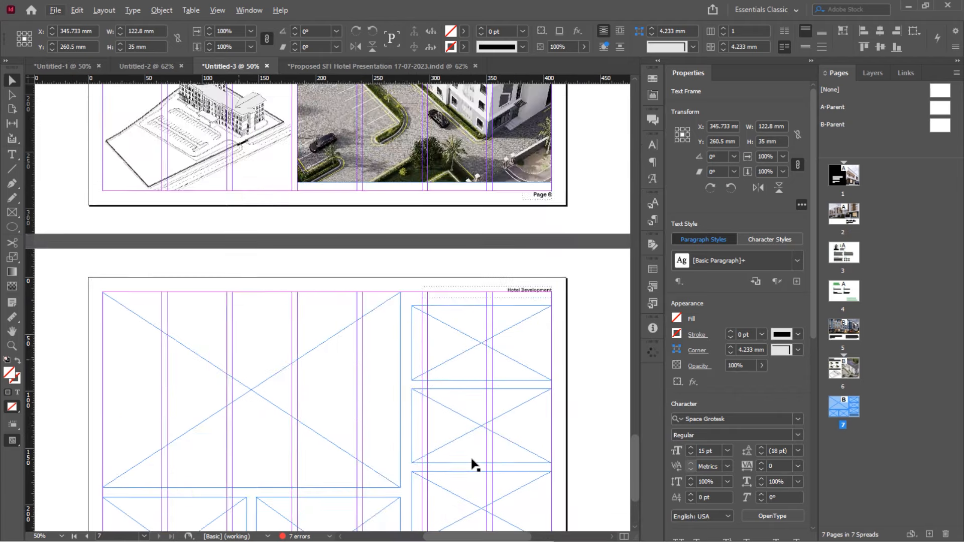
{"action": "scroll", "coordinate": [472, 462], "scroll_direction": "down", "scroll_amount": 3}
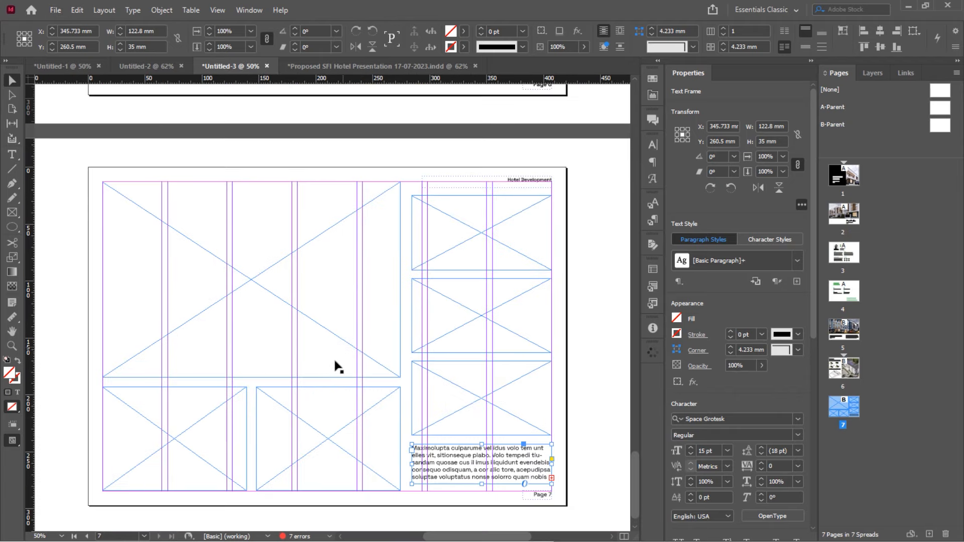
{"action": "key", "text": "alt+Tab"}
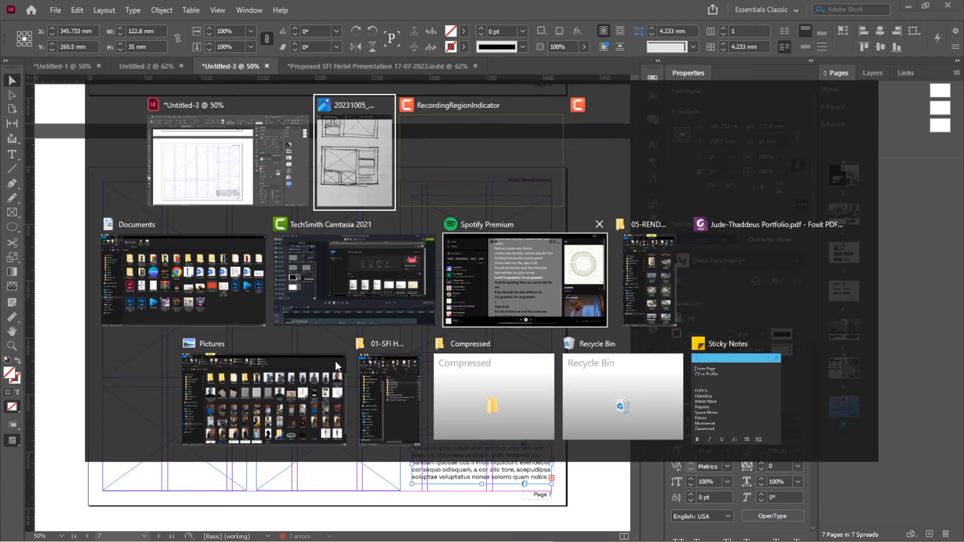
Drag SFI HOTEL RENDER 11 from 01-SFI HOTEL > 05-RENDERS into page 7's large top-left frame
{"action": "left_click", "coordinate": [378, 388]}
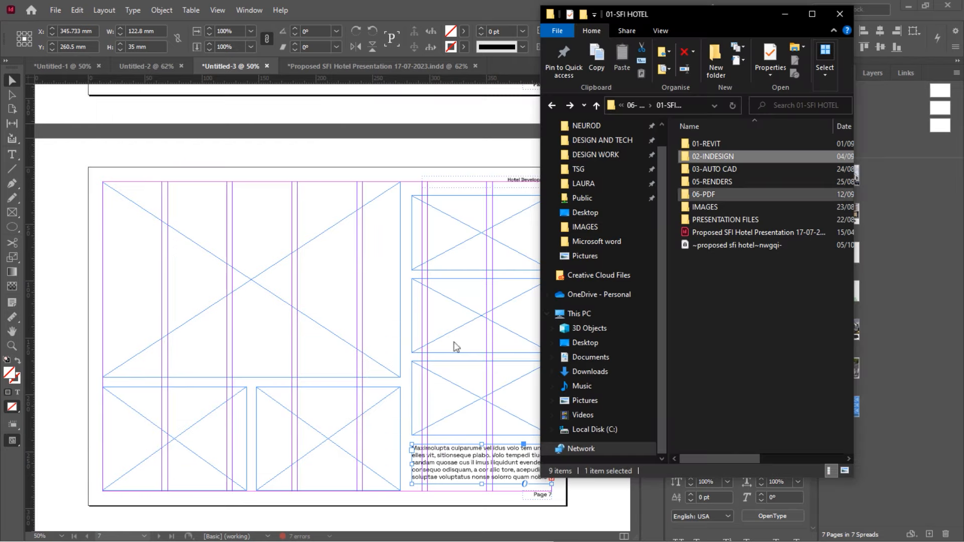
{"action": "left_click", "coordinate": [717, 181]}
{"action": "double_click", "coordinate": [718, 181]}
{"action": "scroll", "coordinate": [751, 258], "scroll_direction": "down", "scroll_amount": 3}
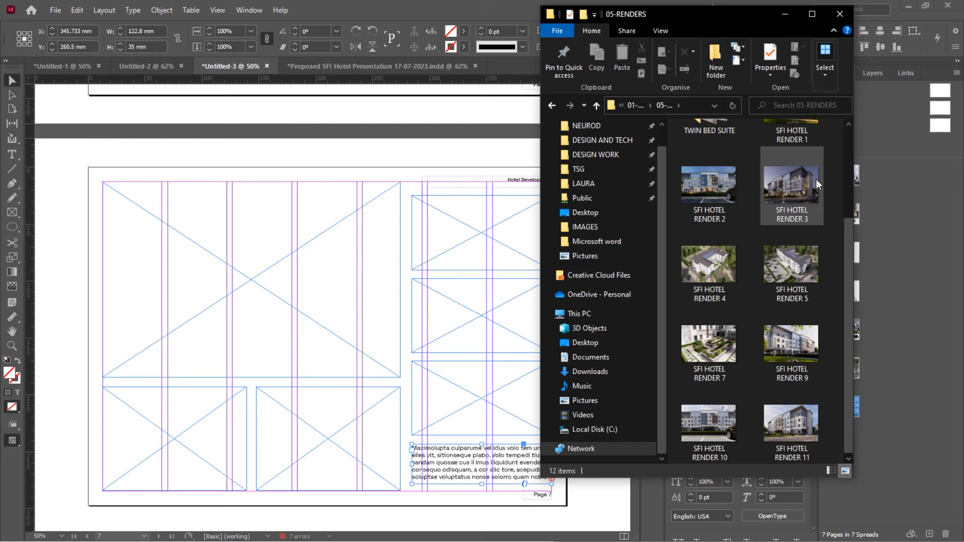
{"action": "left_click", "coordinate": [801, 411]}
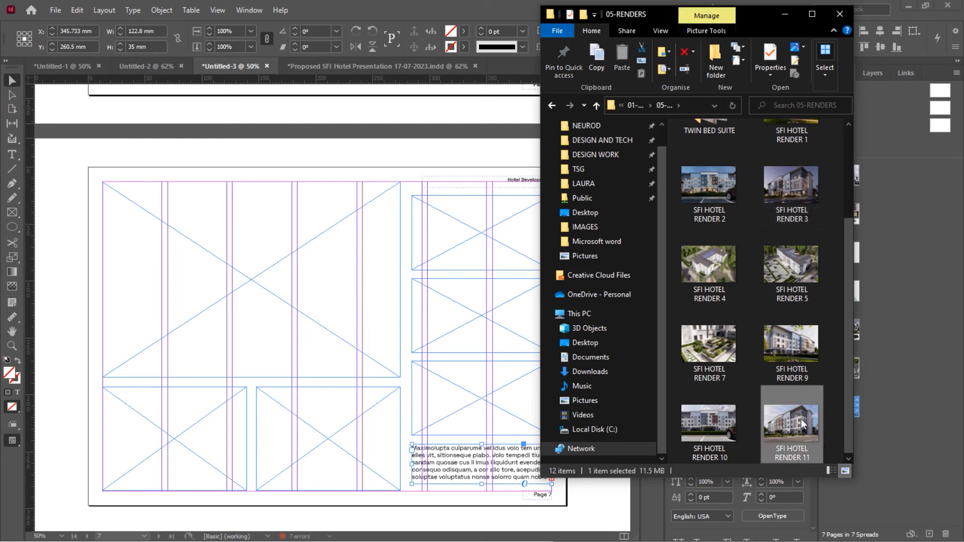
{"action": "left_click_drag", "start_coordinate": [800, 416], "coordinate": [239, 302]}
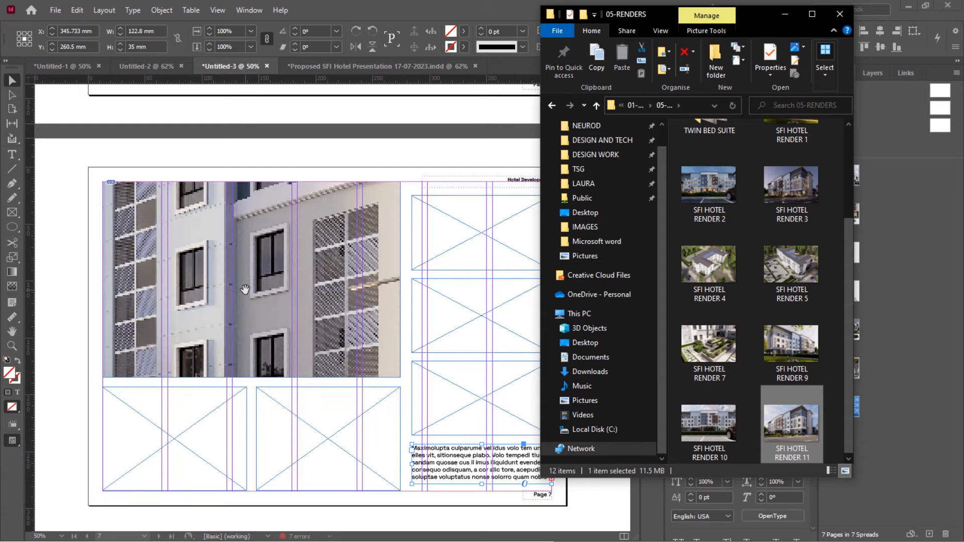
{"action": "scroll", "coordinate": [249, 295], "scroll_direction": "down", "scroll_amount": 3}
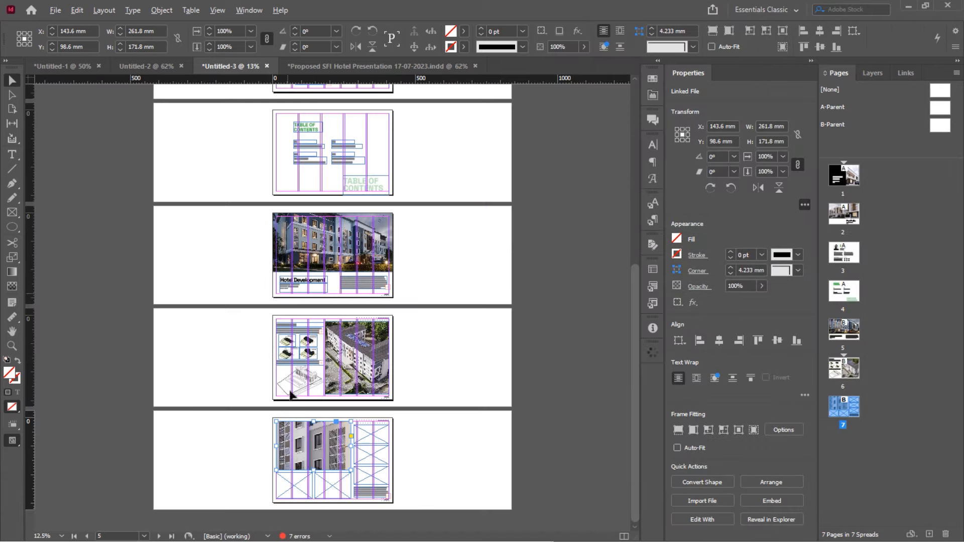
Scale RENDER 11 to about 25.53% (270.154 × 181.633 mm) so the whole building fits the frame
{"action": "left_click", "coordinate": [317, 452]}
{"action": "left_click_drag", "start_coordinate": [313, 345], "coordinate": [306, 420]}
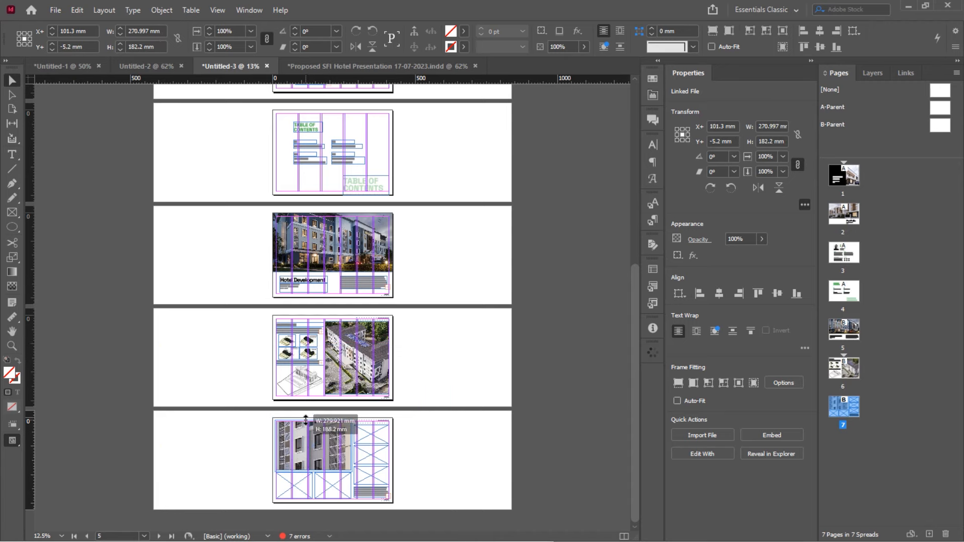
{"action": "scroll", "coordinate": [315, 488], "scroll_direction": "up", "scroll_amount": 4}
{"action": "scroll", "coordinate": [315, 488], "scroll_direction": "down", "scroll_amount": 1}
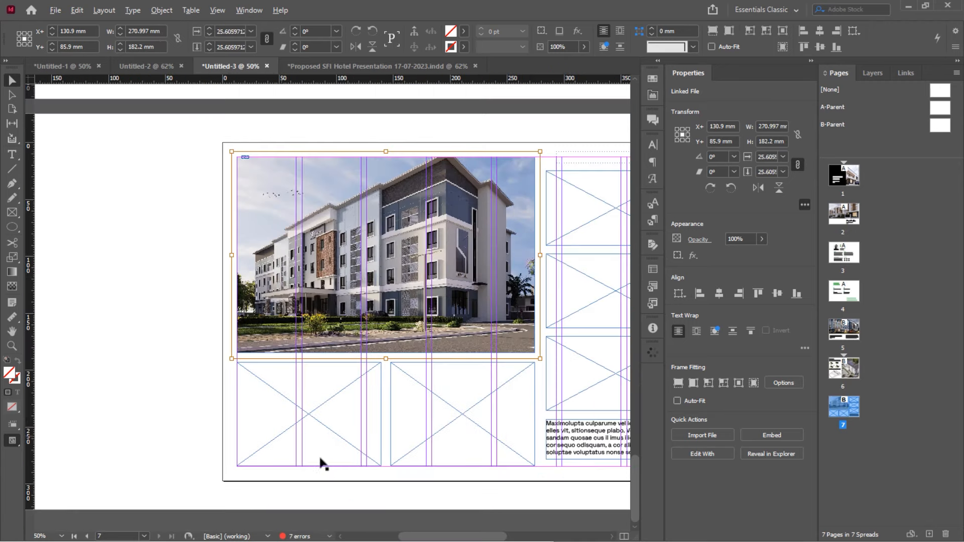
{"action": "left_click_drag", "start_coordinate": [387, 153], "coordinate": [385, 153]}
{"action": "left_click", "coordinate": [384, 113]}
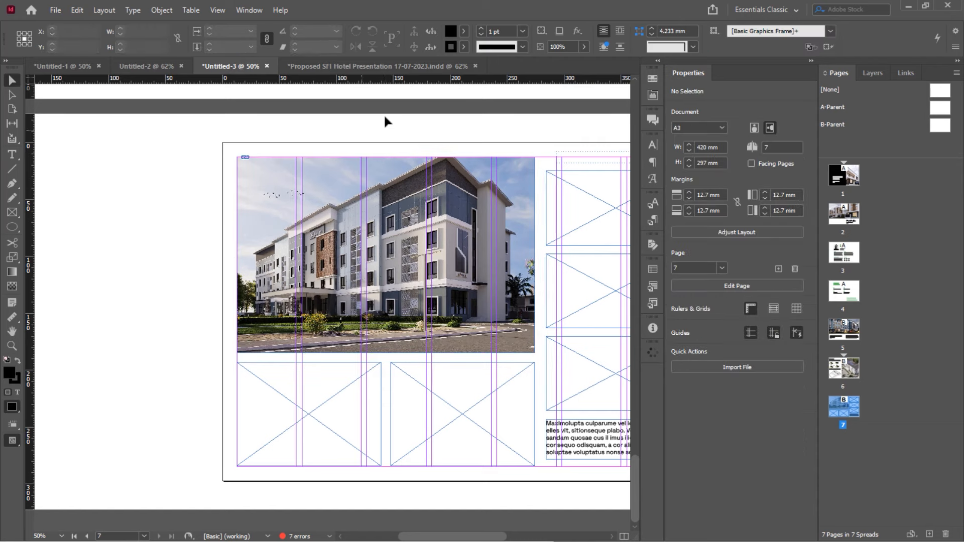
{"action": "left_click", "coordinate": [312, 397]}
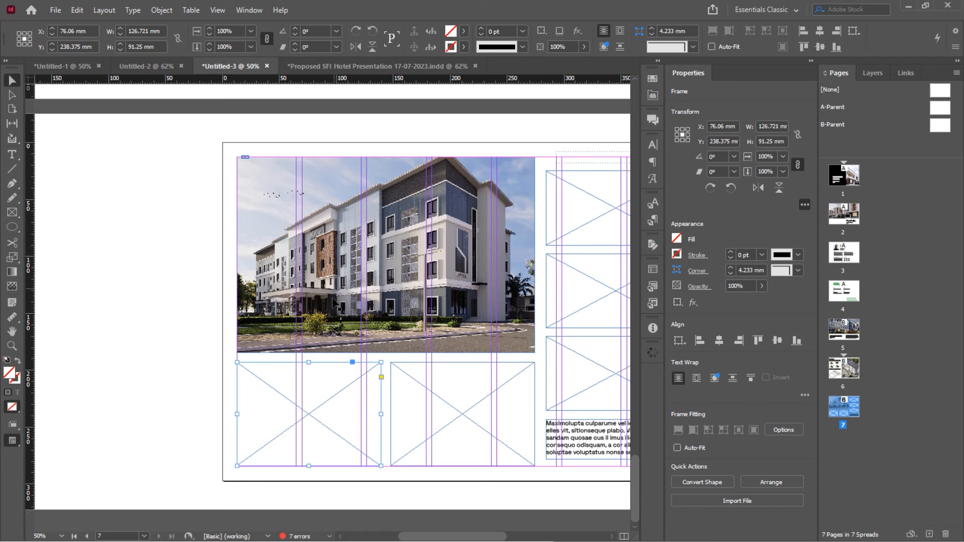
{"action": "left_click", "coordinate": [264, 191]}
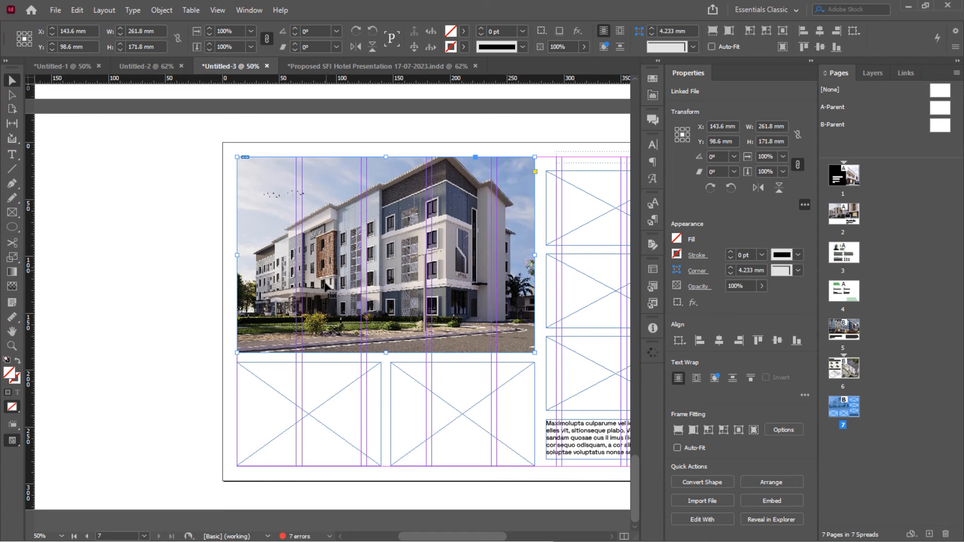
{"action": "double_click", "coordinate": [332, 253]}
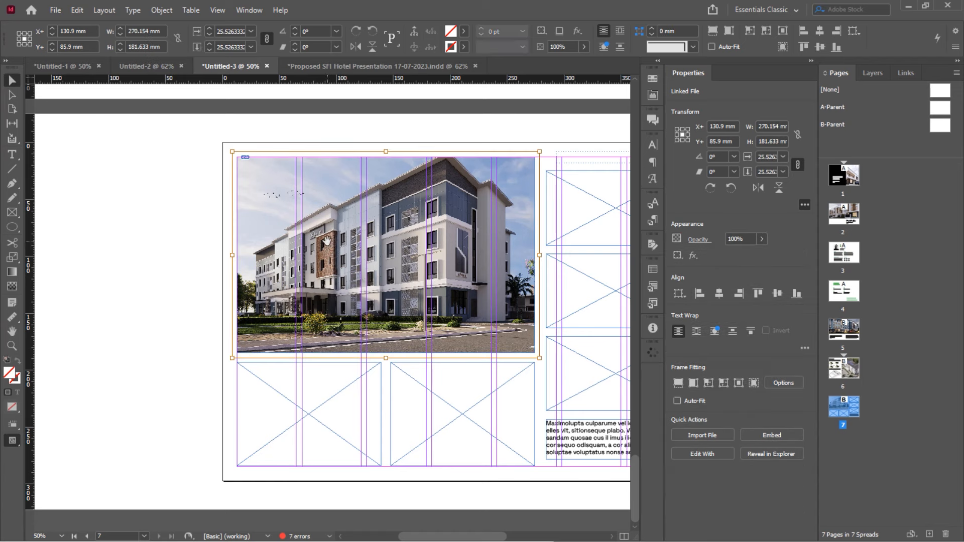
{"action": "right_click", "coordinate": [316, 229]}
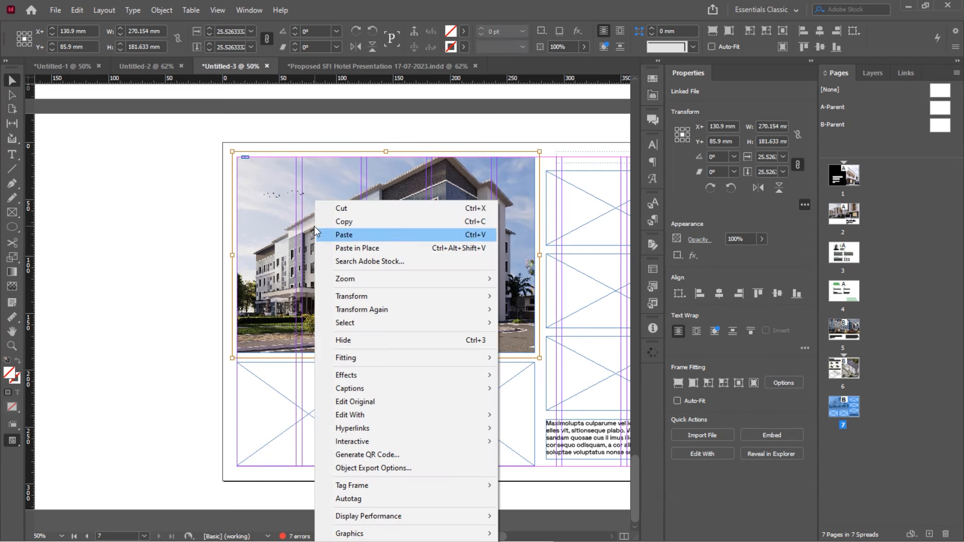
{"action": "left_click", "coordinate": [345, 222]}
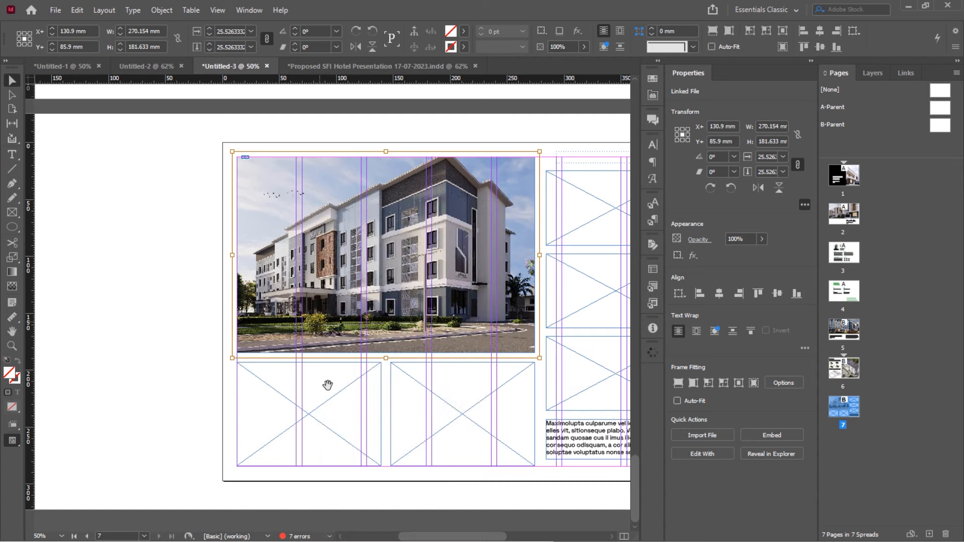
{"action": "left_click", "coordinate": [323, 410]}
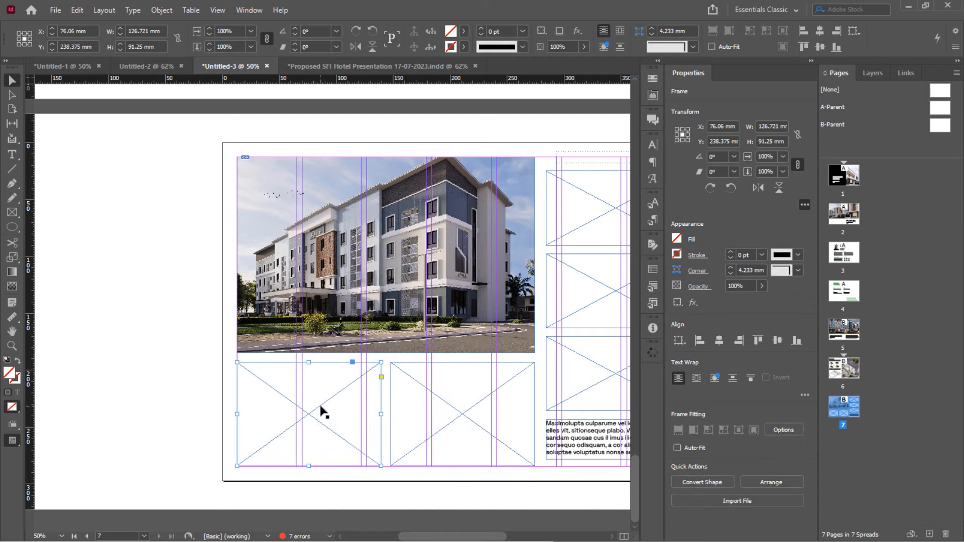
{"action": "right_click", "coordinate": [322, 406]}
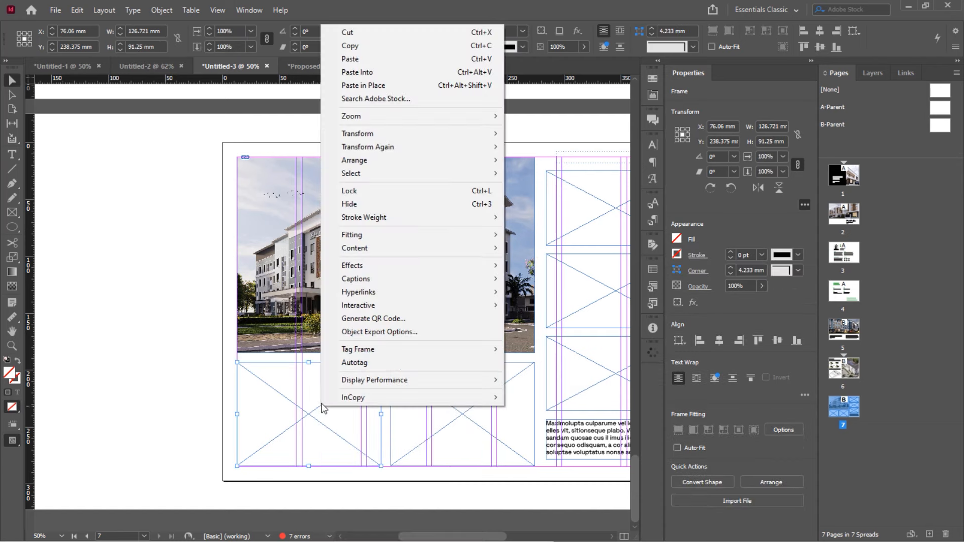
{"action": "left_click", "coordinate": [381, 88]}
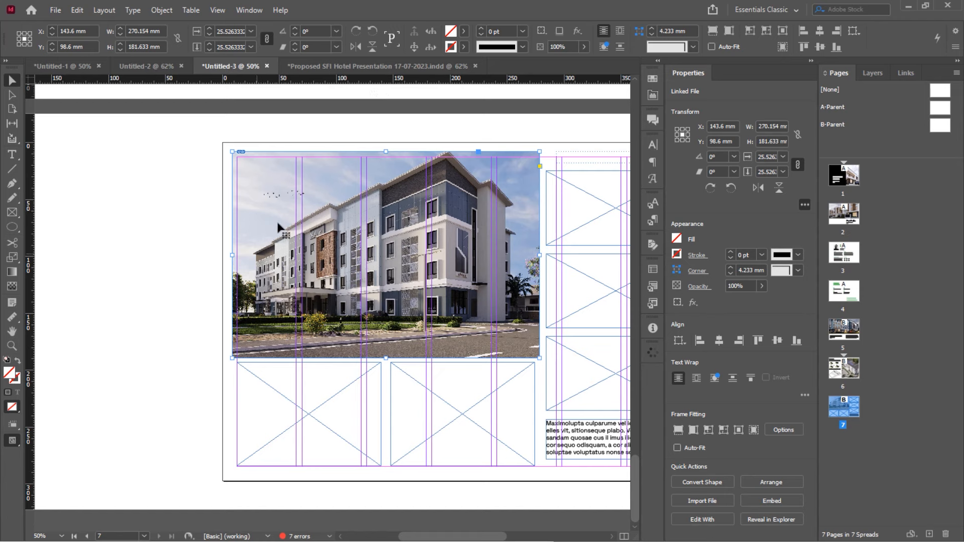
{"action": "key", "text": "ctrl+z"}
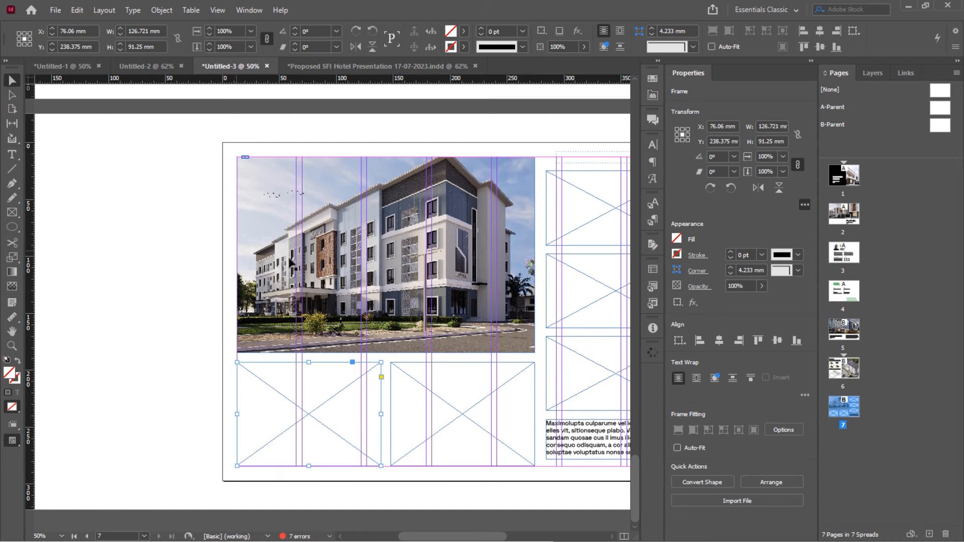
{"action": "scroll", "coordinate": [301, 298], "scroll_direction": "right", "scroll_amount": 3}
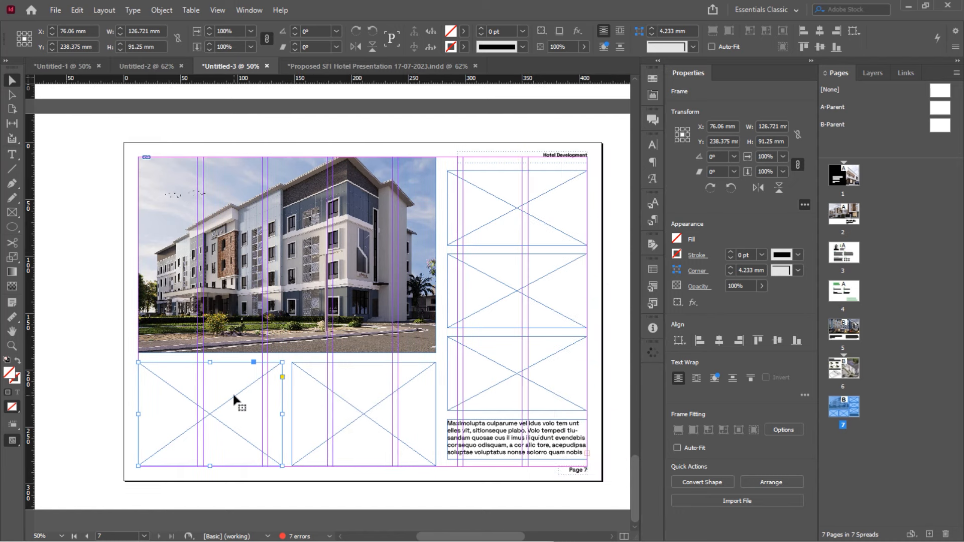
Paste the hotel render into the lower-left frame and shrink it to fit
{"action": "right_click", "coordinate": [167, 401]}
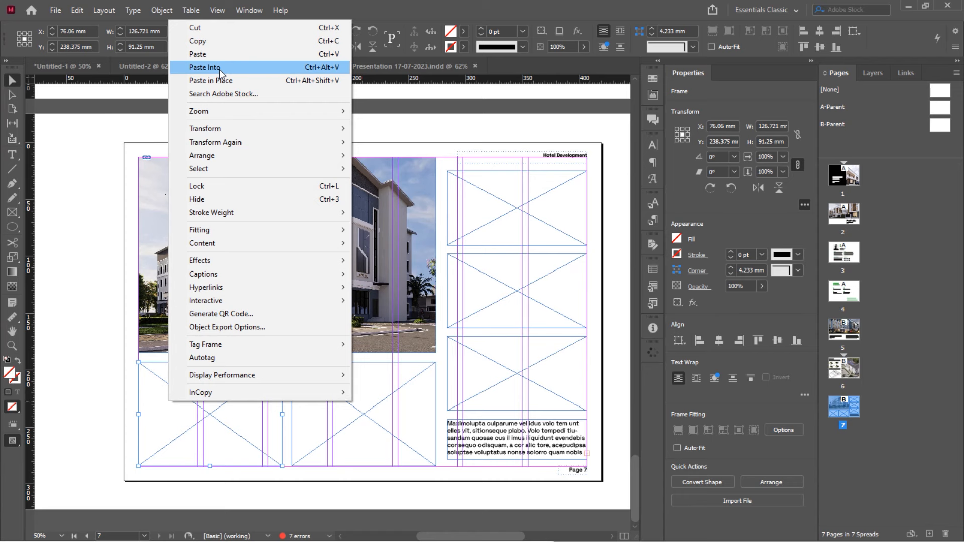
{"action": "left_click", "coordinate": [206, 67]}
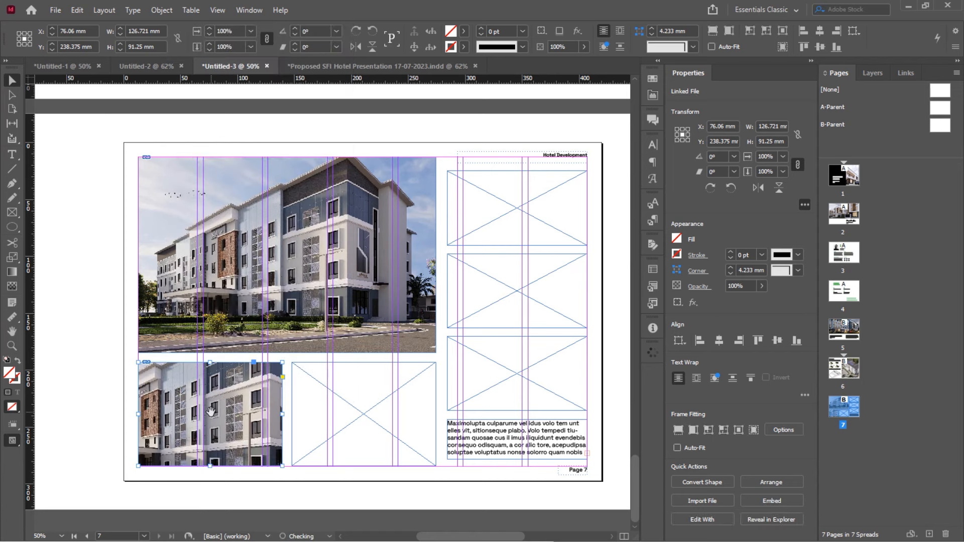
{"action": "left_click", "coordinate": [211, 355]}
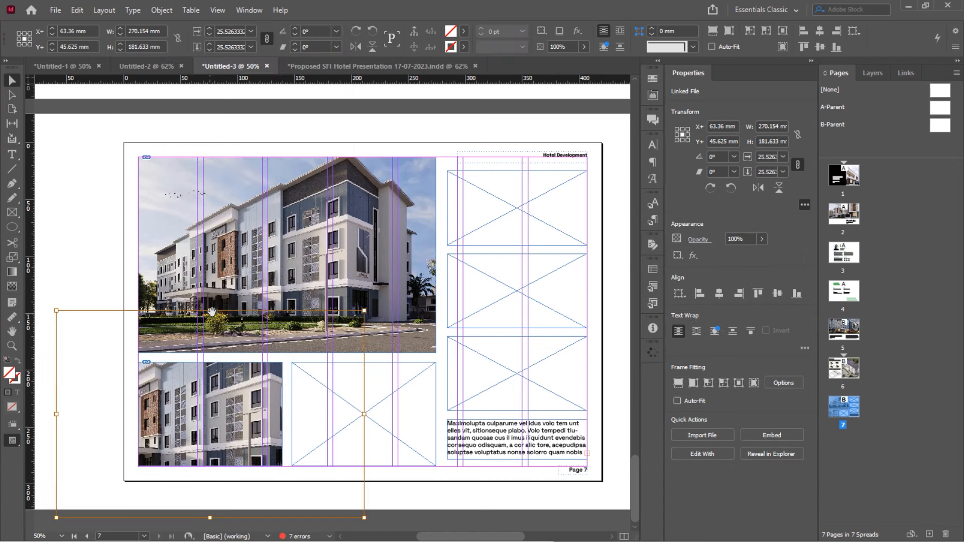
{"action": "left_click_drag", "start_coordinate": [209, 311], "coordinate": [208, 359]}
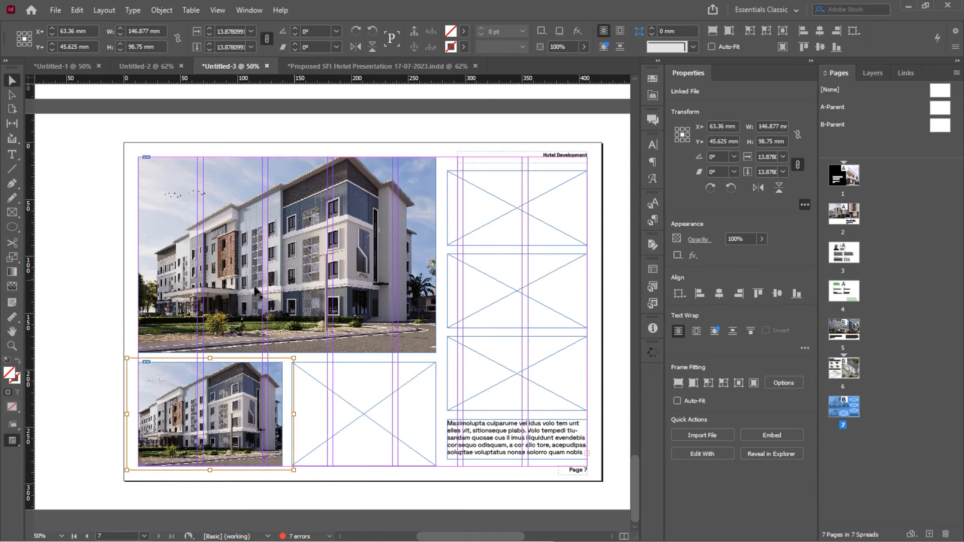
Paste the hotel render into the top-right frame with Ctrl+Alt+V
{"action": "left_click", "coordinate": [278, 253]}
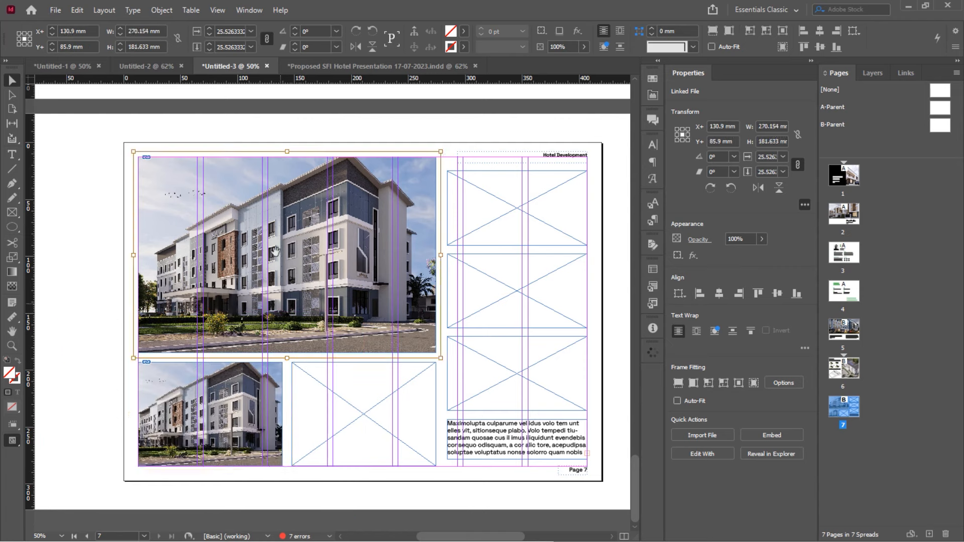
{"action": "left_click", "coordinate": [172, 133]}
{"action": "left_click", "coordinate": [246, 233]}
{"action": "right_click", "coordinate": [315, 235]}
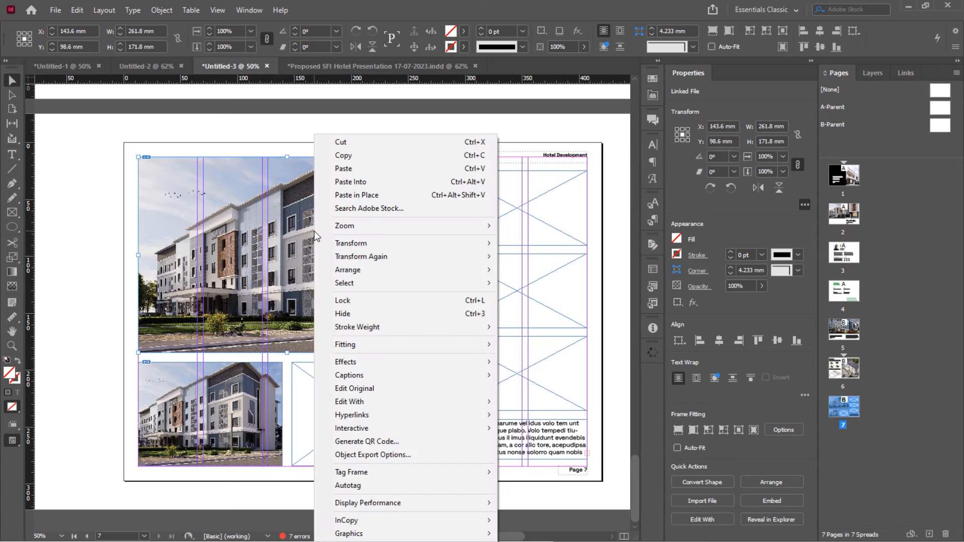
{"action": "left_click", "coordinate": [522, 207]}
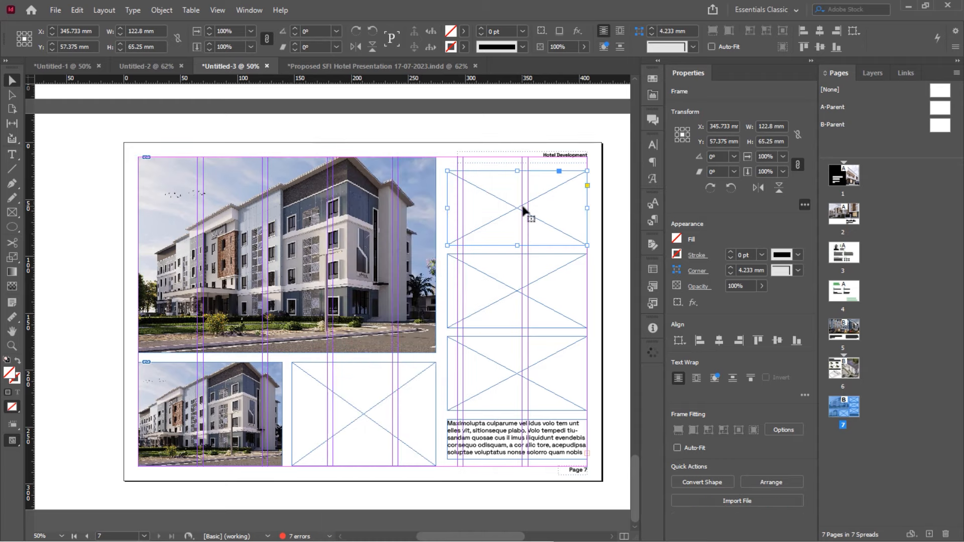
{"action": "right_click", "coordinate": [522, 208]}
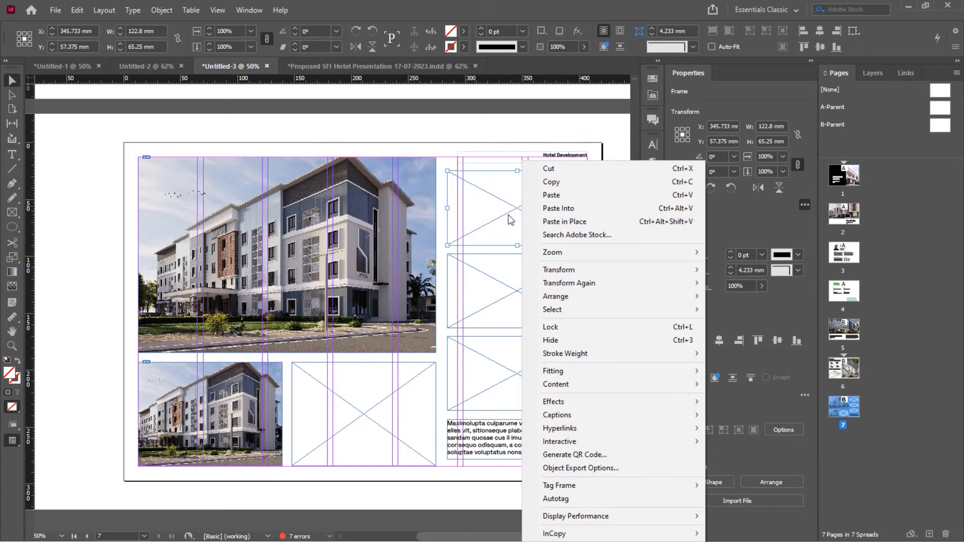
{"action": "left_click", "coordinate": [508, 217]}
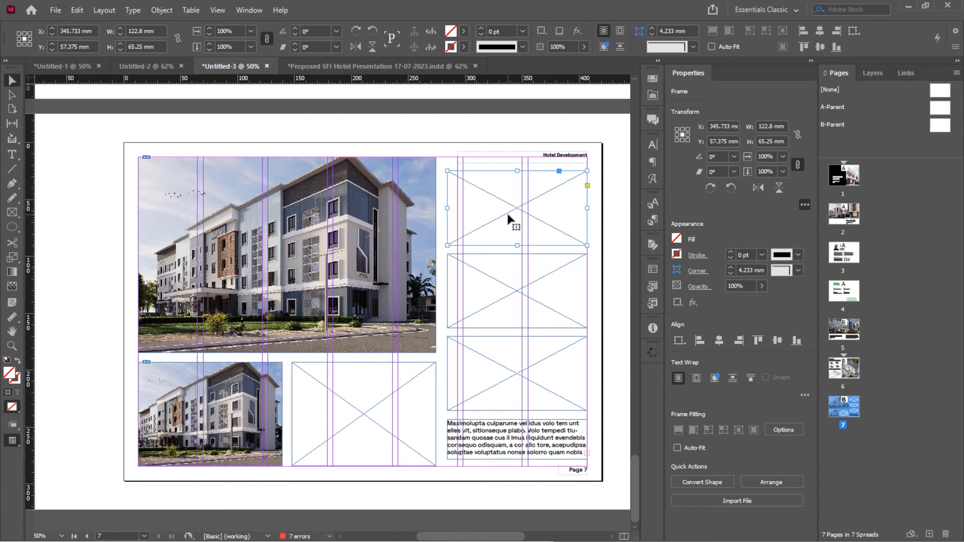
{"action": "key", "text": "ctrl+alt+v"}
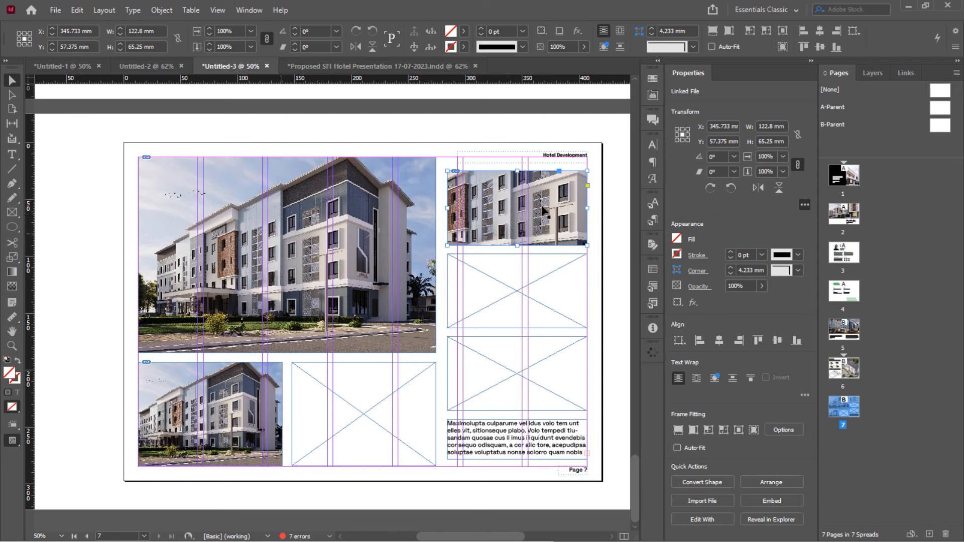
{"action": "left_click", "coordinate": [229, 419]}
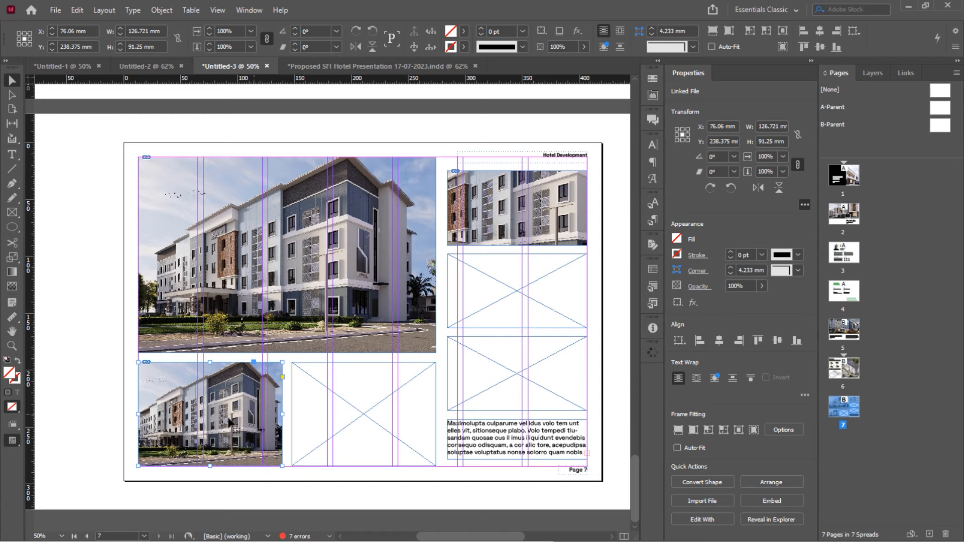
{"action": "double_click", "coordinate": [229, 420]}
Relink the lower-left frame's image to SFI HOTEL RENDER 7 from the 05-RENDERS folder
{"action": "left_click", "coordinate": [127, 341]}
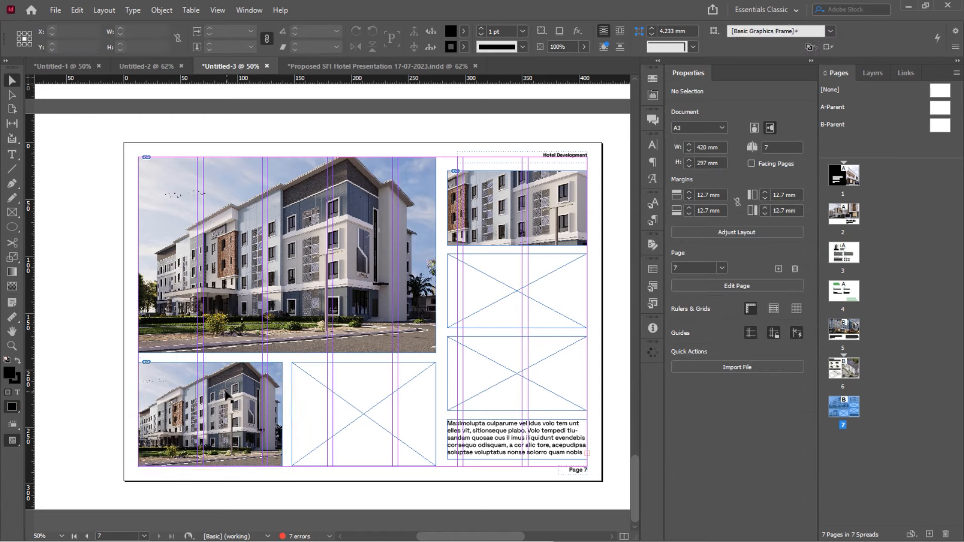
{"action": "left_click", "coordinate": [227, 395]}
{"action": "left_click", "coordinate": [902, 74]}
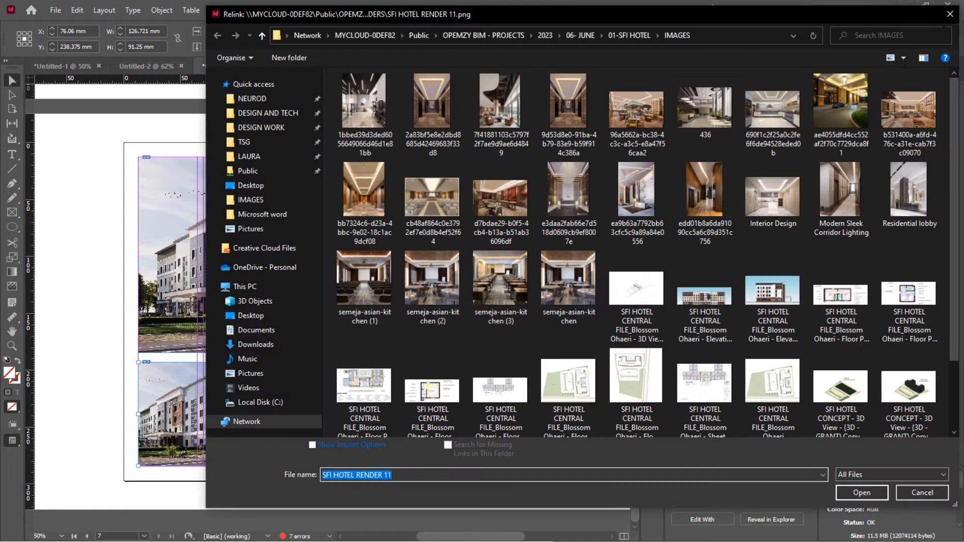
{"action": "left_click", "coordinate": [945, 19]}
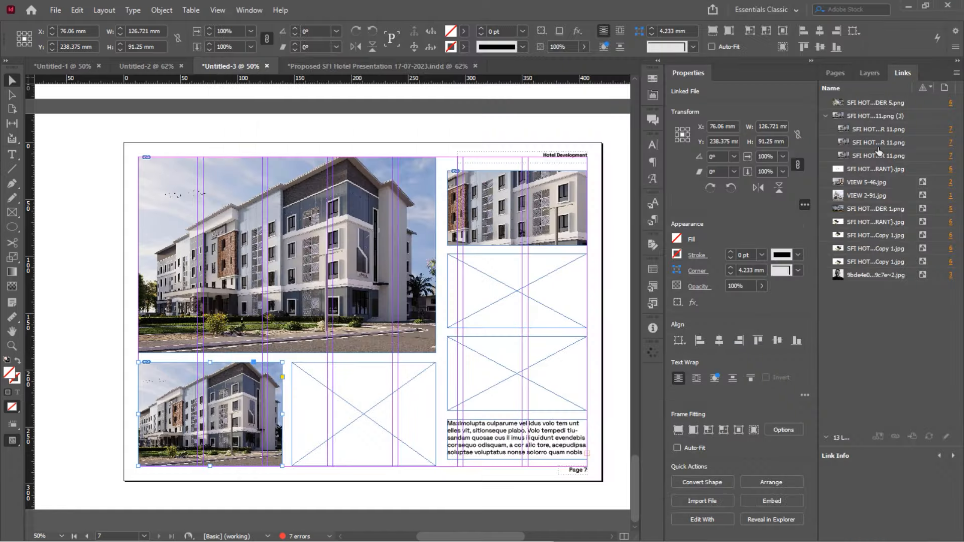
{"action": "right_click", "coordinate": [878, 150]}
{"action": "left_click", "coordinate": [879, 152]}
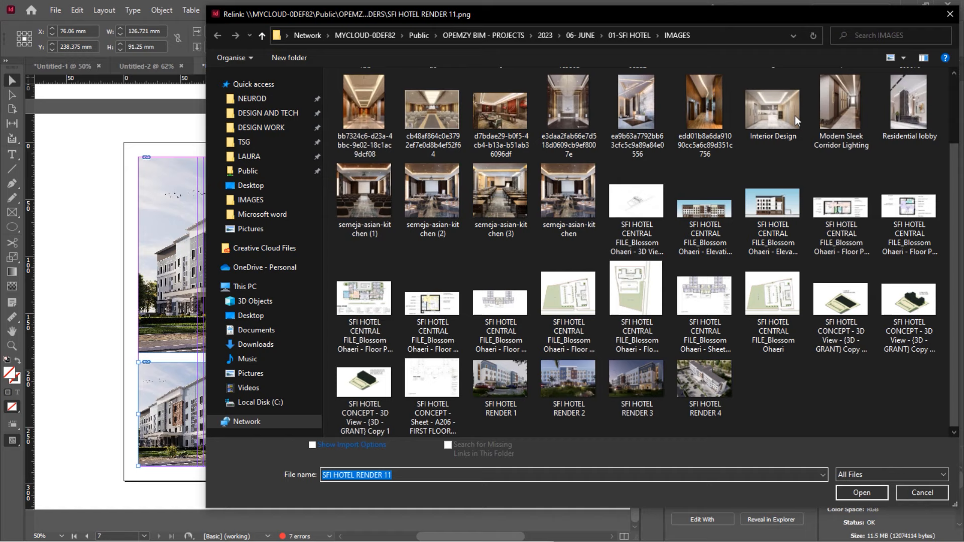
{"action": "left_click", "coordinate": [619, 37]}
{"action": "double_click", "coordinate": [381, 130]}
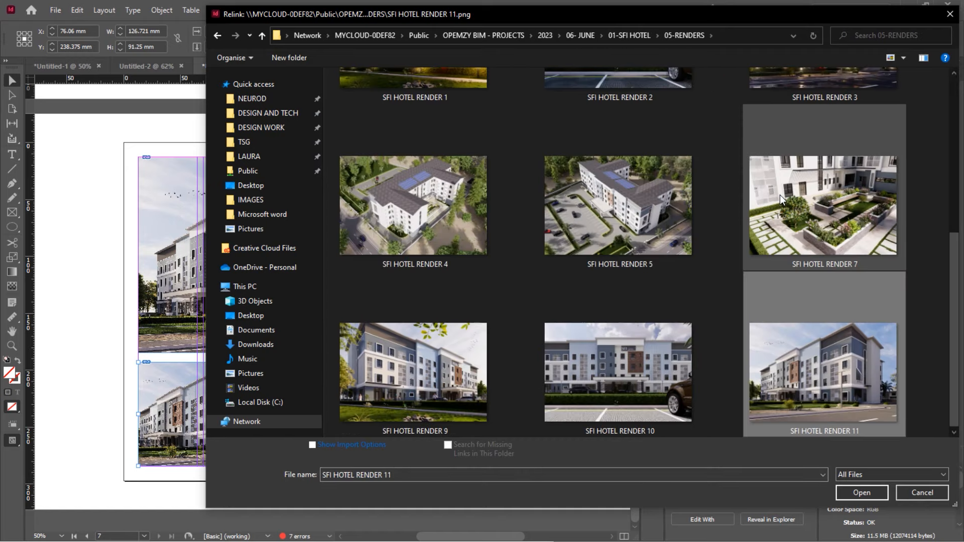
{"action": "left_click", "coordinate": [764, 204]}
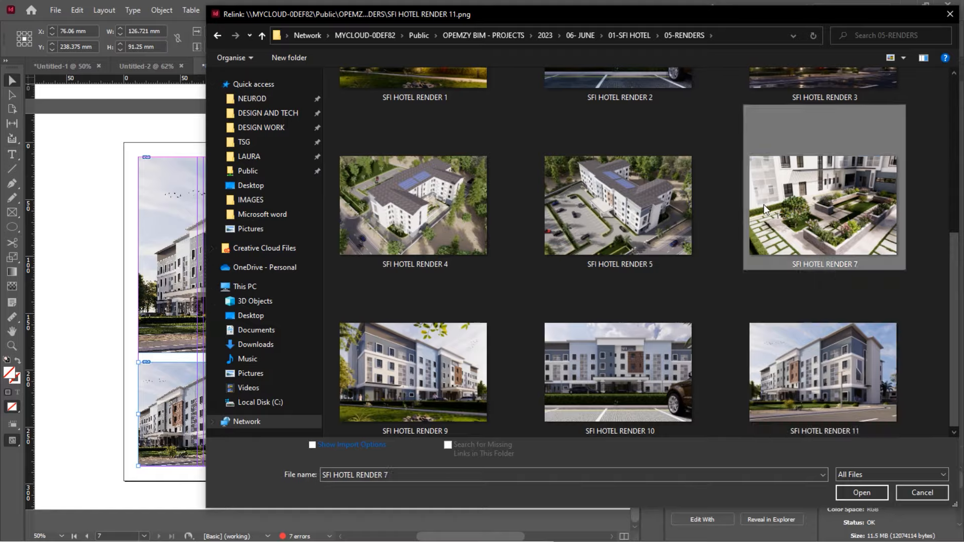
{"action": "double_click", "coordinate": [764, 204]}
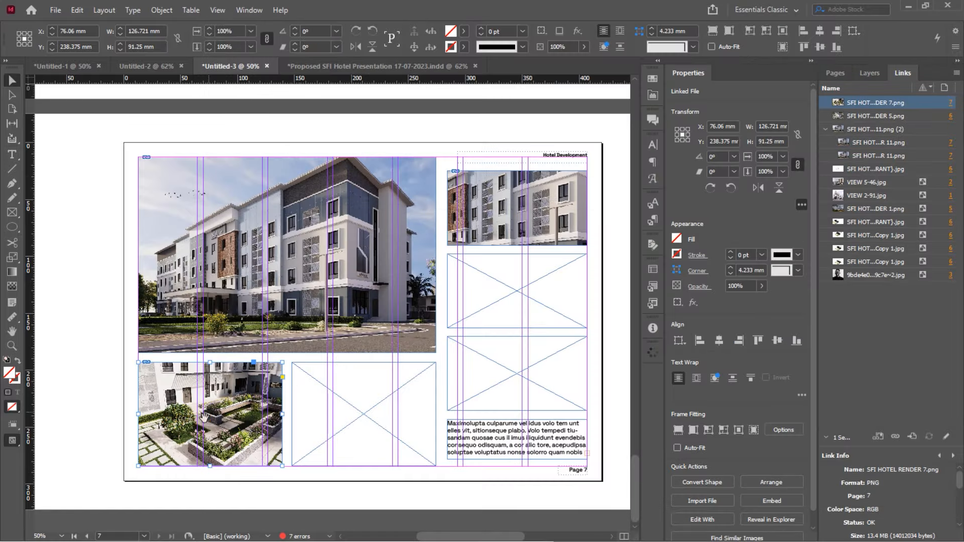
{"action": "scroll", "coordinate": [204, 417], "scroll_direction": "up", "scroll_amount": 2}
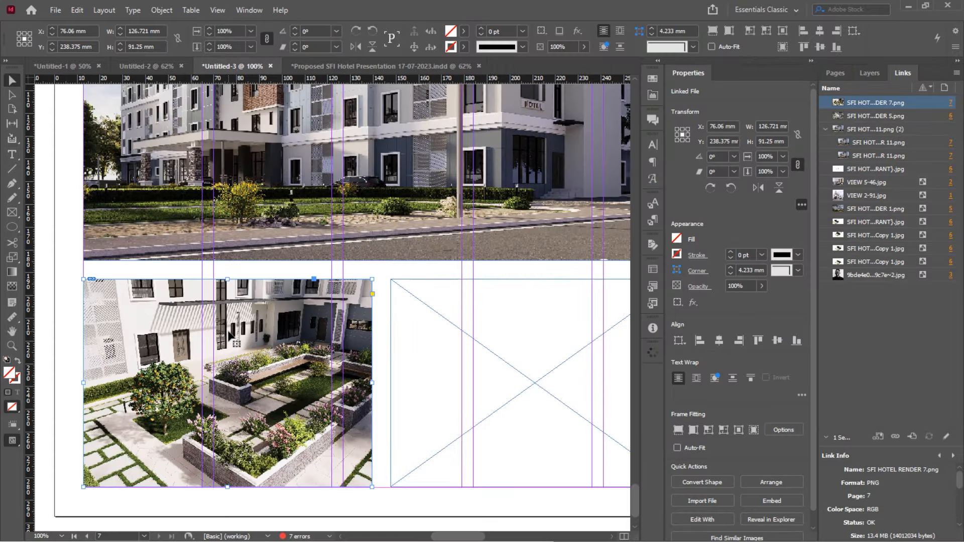
Shrink the courtyard render slightly and copy its frame
{"action": "double_click", "coordinate": [230, 335]}
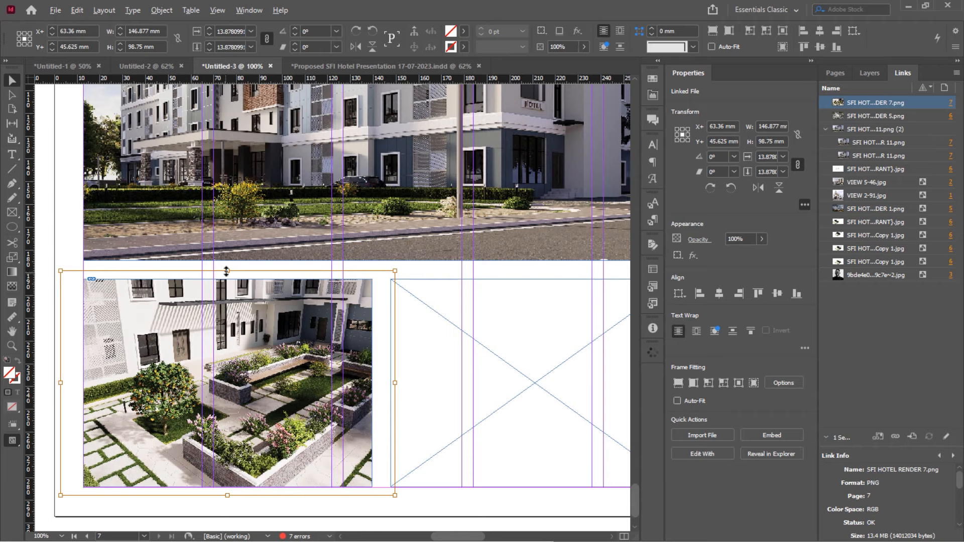
{"action": "mouse_move", "coordinate": [227, 271]}
{"action": "left_mouse_down"}
{"action": "mouse_move", "coordinate": [251, 283]}
{"action": "mouse_move", "coordinate": [228, 275]}
{"action": "left_mouse_up"}
{"action": "key", "text": "Escape"}
{"action": "scroll", "coordinate": [223, 281], "scroll_direction": "right", "scroll_amount": 5}
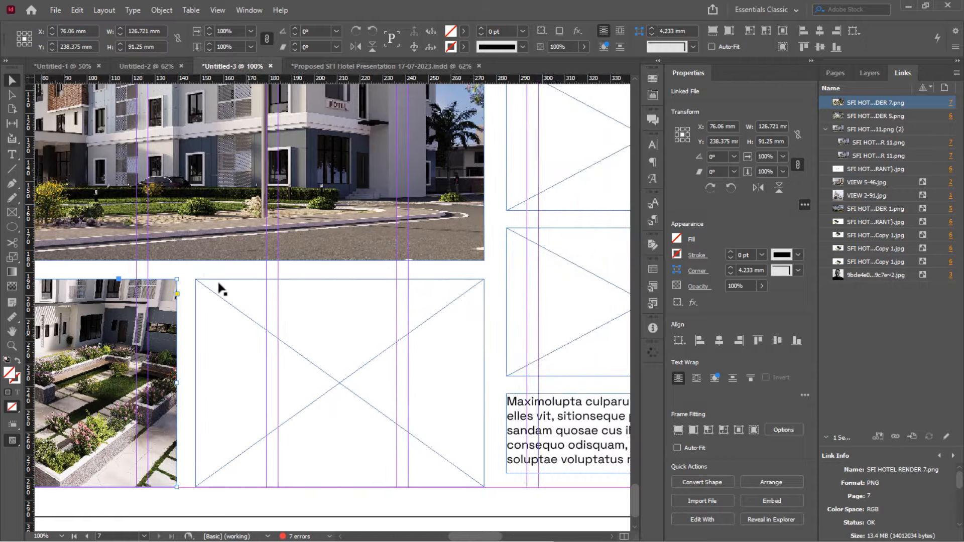
{"action": "scroll", "coordinate": [220, 289], "scroll_direction": "left", "scroll_amount": 4}
{"action": "right_click", "coordinate": [179, 337]}
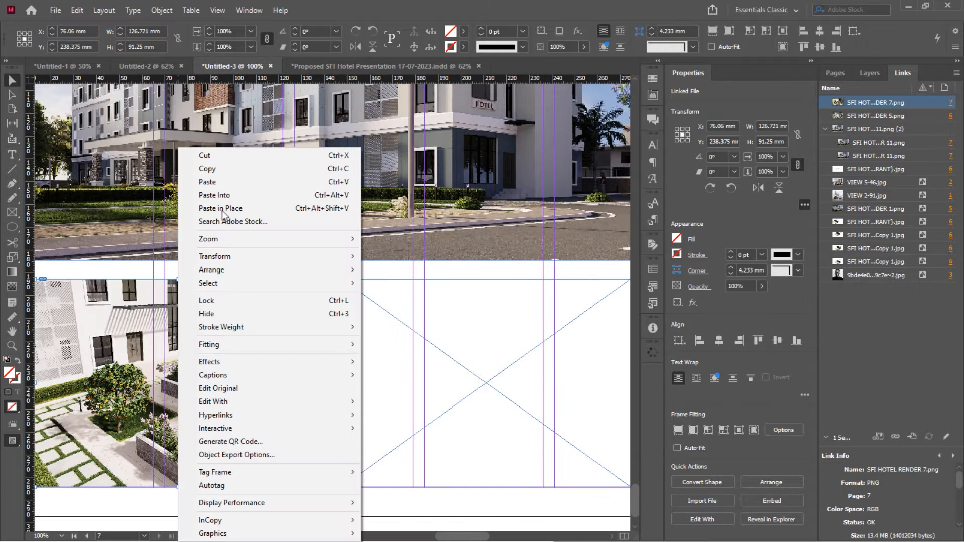
{"action": "left_click", "coordinate": [243, 155]}
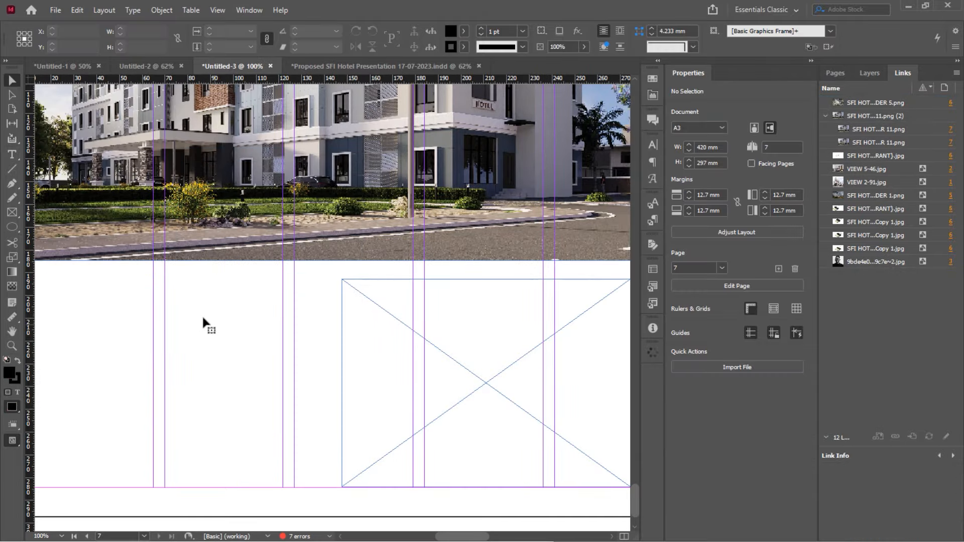
{"action": "key", "text": "ctrl+alt+shift+v"}
{"action": "right_click", "coordinate": [217, 301]}
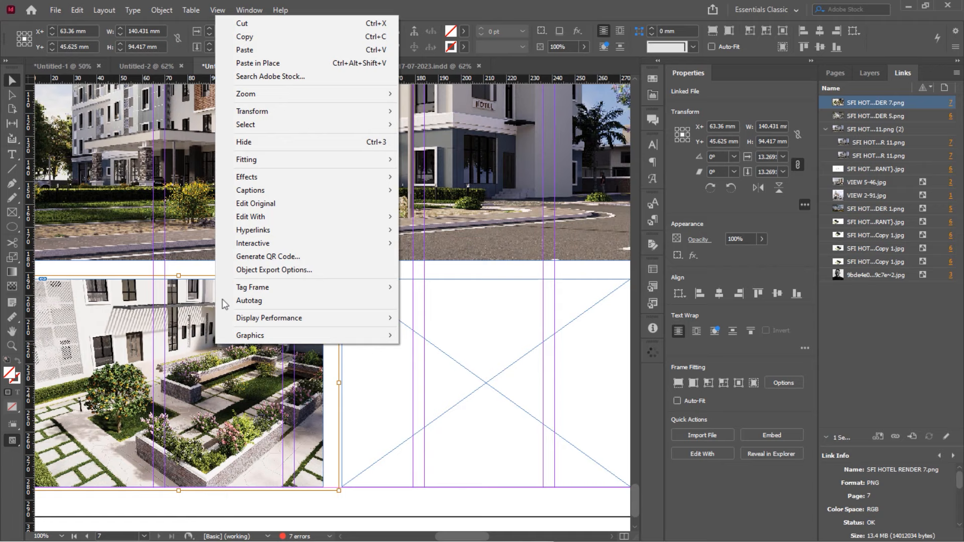
{"action": "left_click", "coordinate": [261, 39]}
Paste the courtyard render into the empty lower-right placeholder frame
{"action": "left_click", "coordinate": [429, 311]}
{"action": "right_click", "coordinate": [431, 310]}
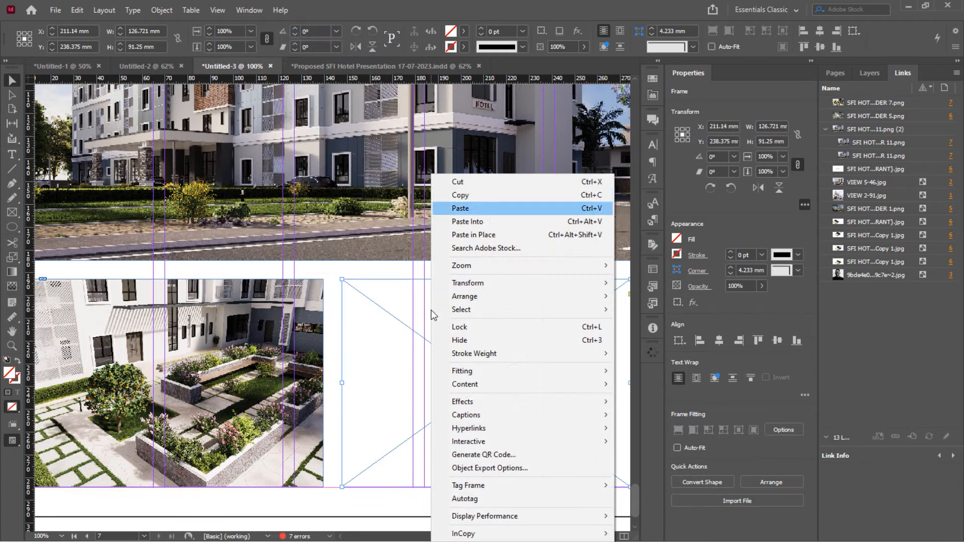
{"action": "left_click", "coordinate": [504, 225]}
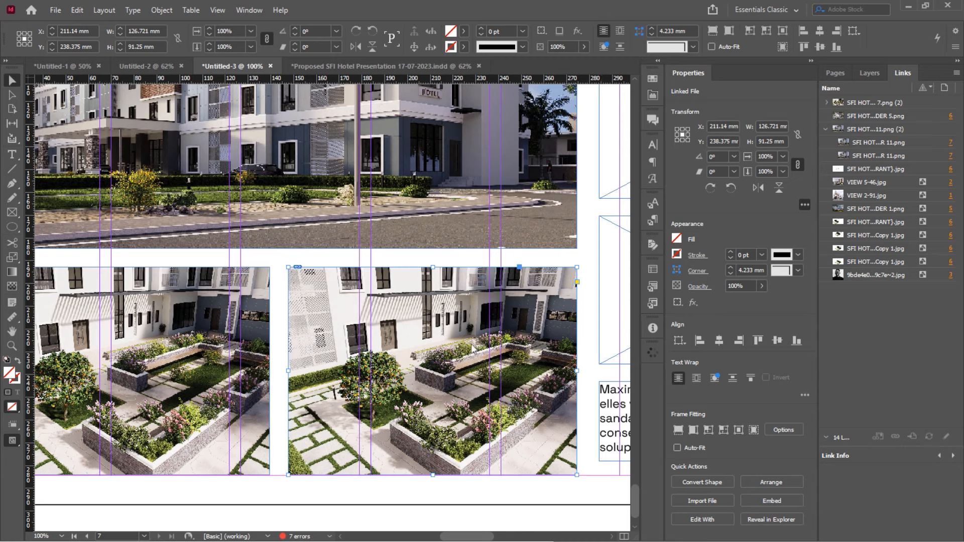
{"action": "left_click", "coordinate": [523, 261]}
{"action": "left_click", "coordinate": [525, 313]}
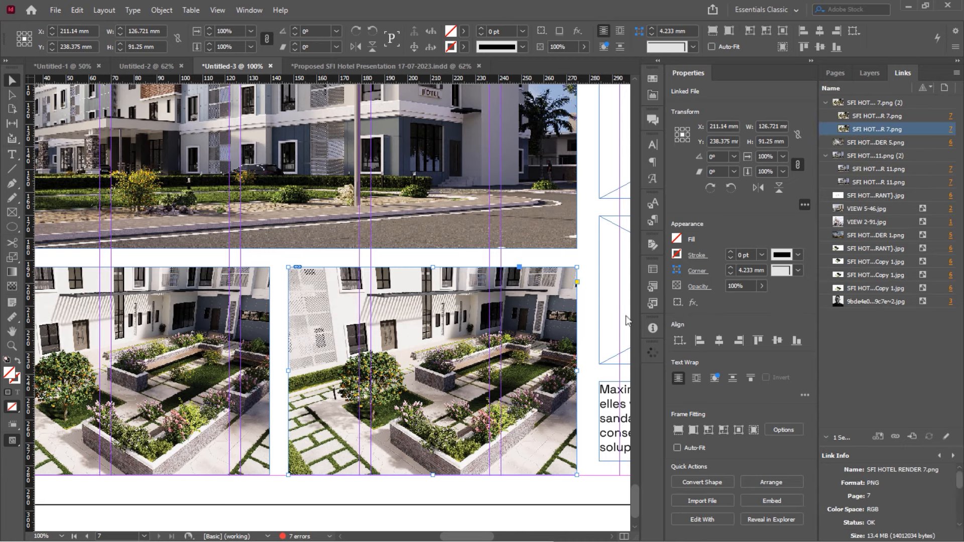
{"action": "left_click", "coordinate": [894, 333]}
{"action": "double_click", "coordinate": [522, 332]}
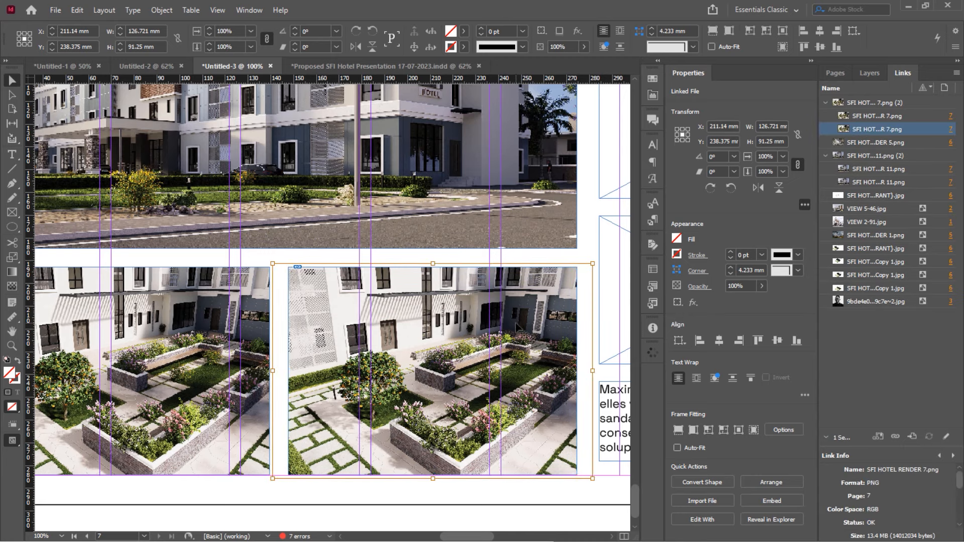
Relink the duplicate image, choosing SFI HOTEL RENDER 4 as the replacement
{"action": "right_click", "coordinate": [921, 131]}
{"action": "left_click", "coordinate": [915, 142]}
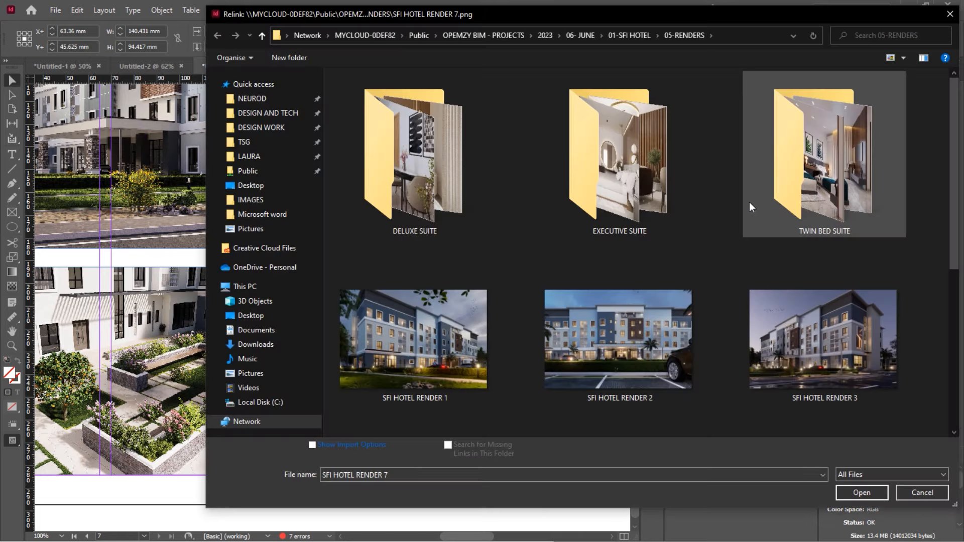
{"action": "scroll", "coordinate": [749, 202], "scroll_direction": "down", "scroll_amount": 5}
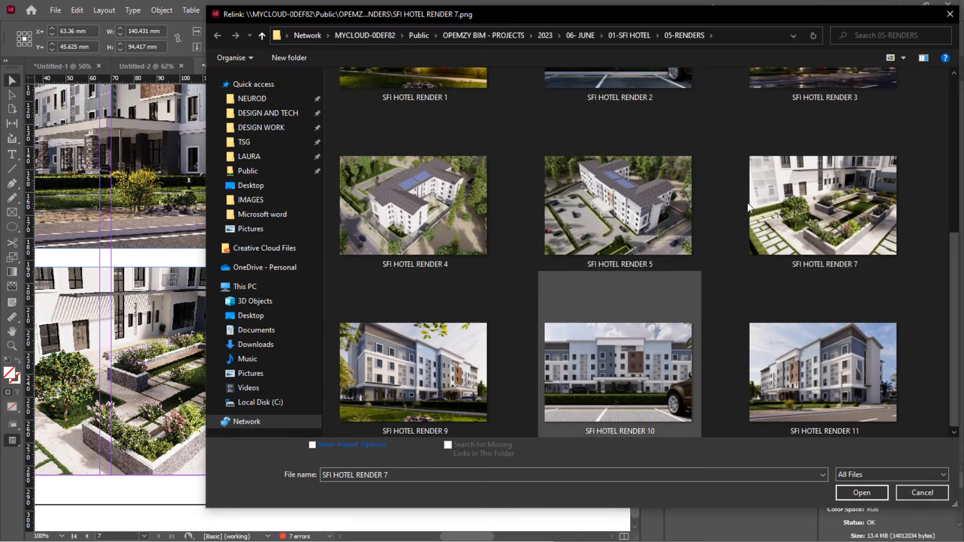
{"action": "scroll", "coordinate": [606, 390], "scroll_direction": "up", "scroll_amount": 5}
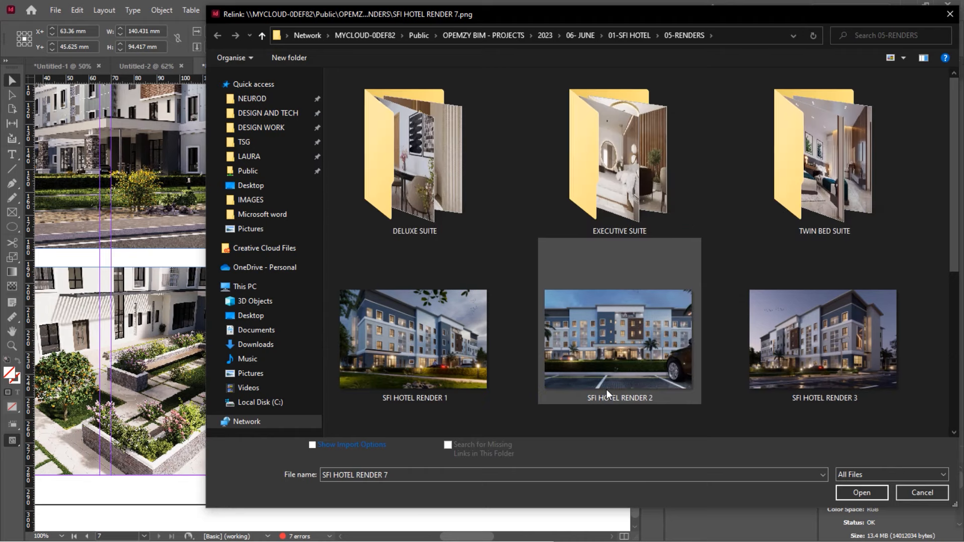
{"action": "scroll", "coordinate": [607, 390], "scroll_direction": "down", "scroll_amount": 5}
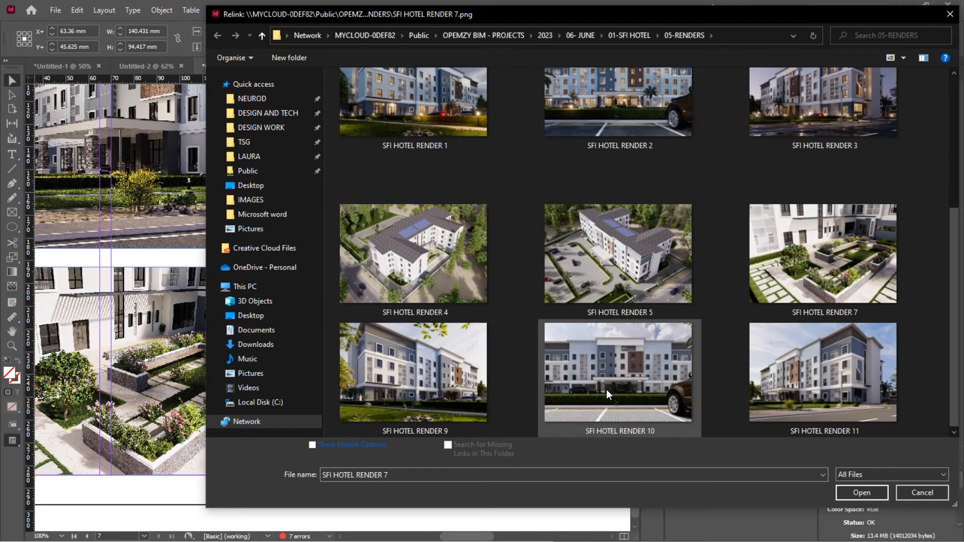
{"action": "scroll", "coordinate": [607, 390], "scroll_direction": "up", "scroll_amount": 5}
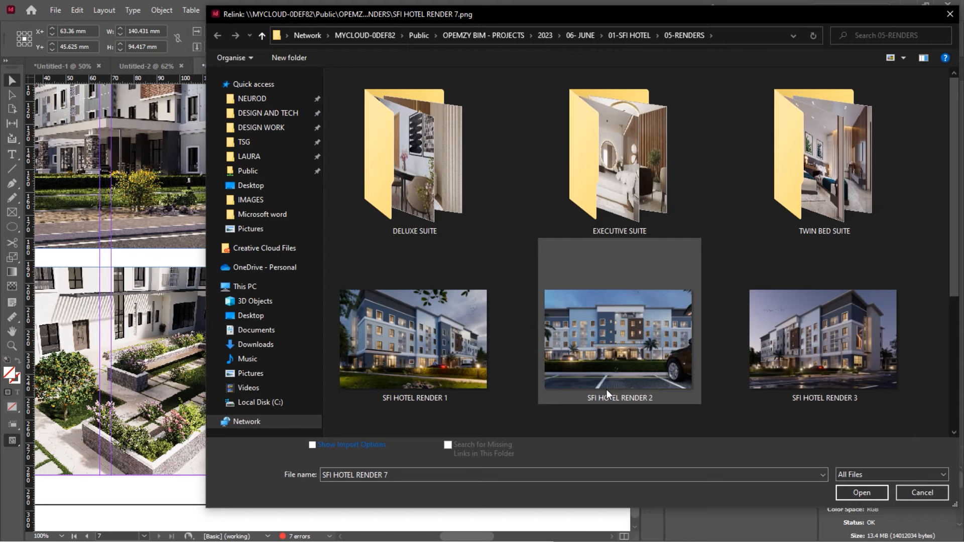
{"action": "scroll", "coordinate": [606, 390], "scroll_direction": "down", "scroll_amount": 3}
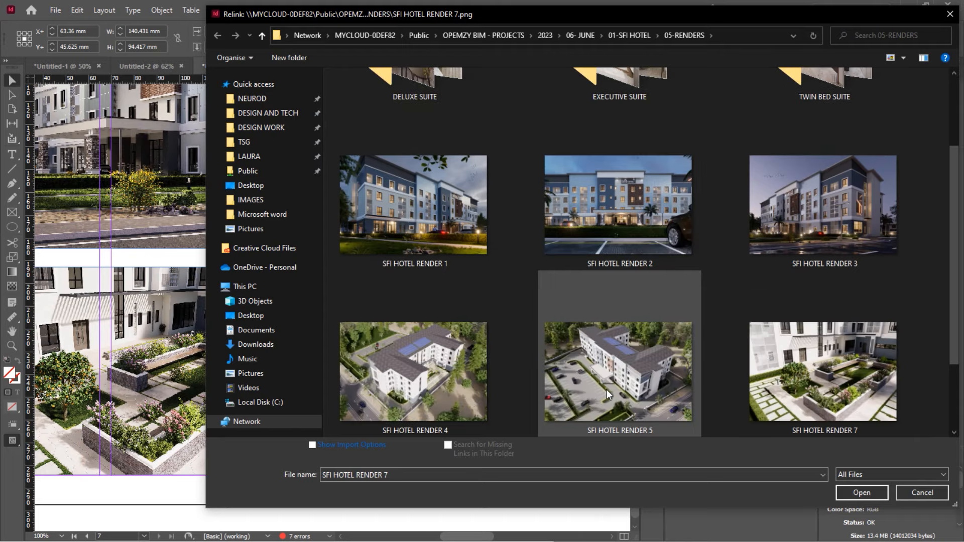
{"action": "scroll", "coordinate": [606, 389], "scroll_direction": "down", "scroll_amount": 3}
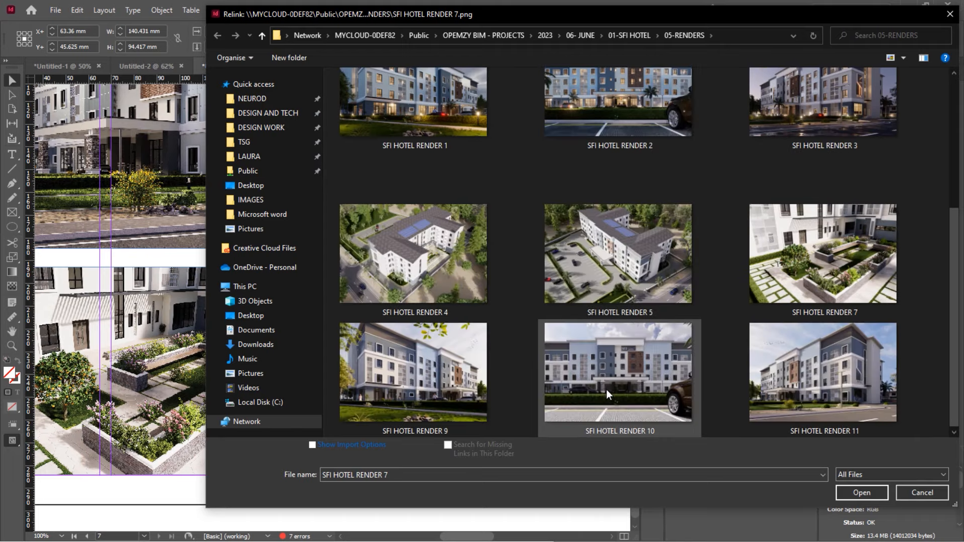
{"action": "double_click", "coordinate": [441, 270]}
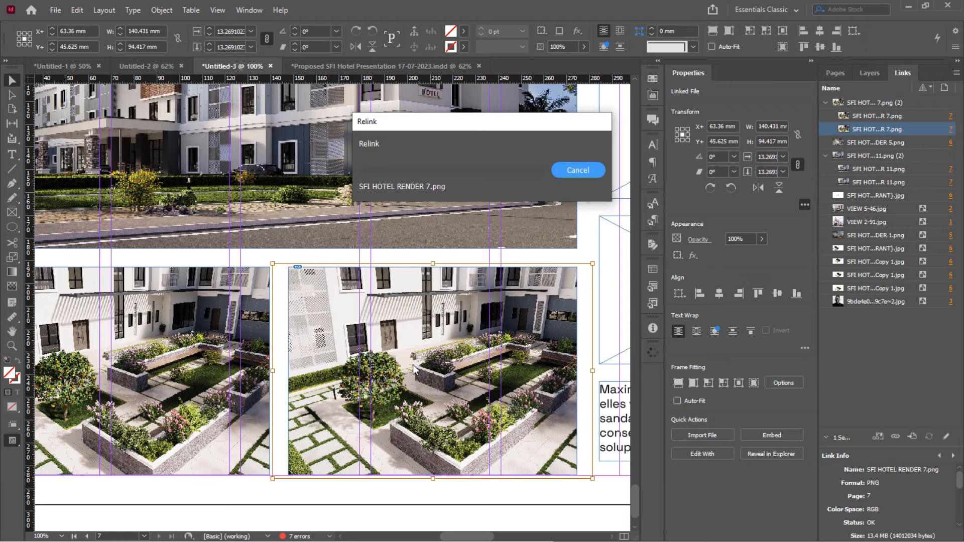
Relink the top-right render to the SFI HOTEL floor plan JPEG in 01-SFI HOTEL > IMAGES
{"action": "scroll", "coordinate": [256, 400], "scroll_direction": "right", "scroll_amount": 3}
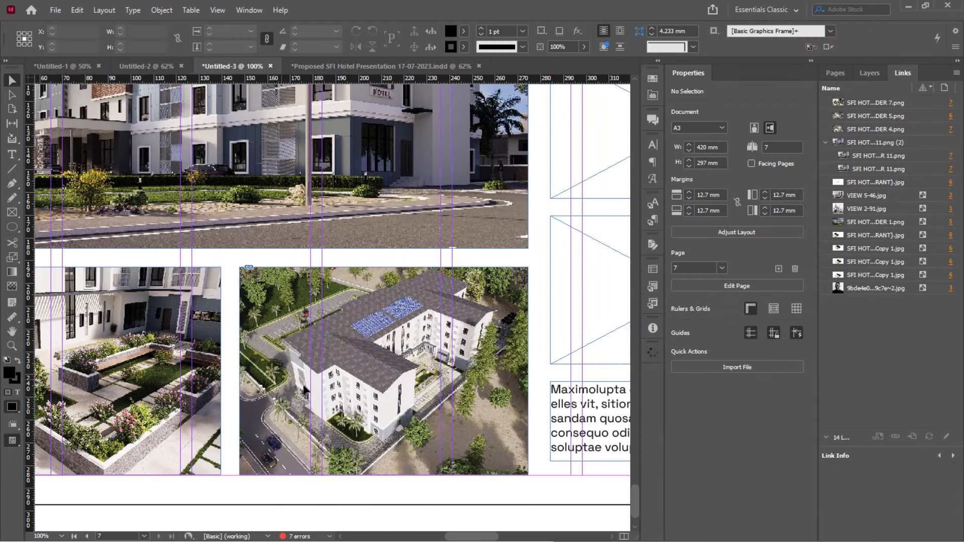
{"action": "scroll", "coordinate": [256, 399], "scroll_direction": "down", "scroll_amount": 2}
{"action": "scroll", "coordinate": [434, 171], "scroll_direction": "up", "scroll_amount": 1}
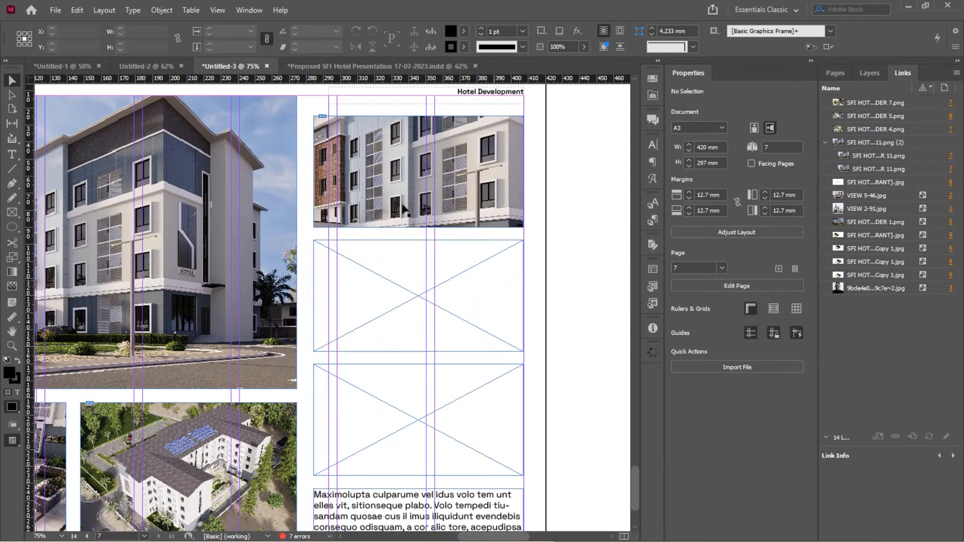
{"action": "left_click", "coordinate": [435, 171]}
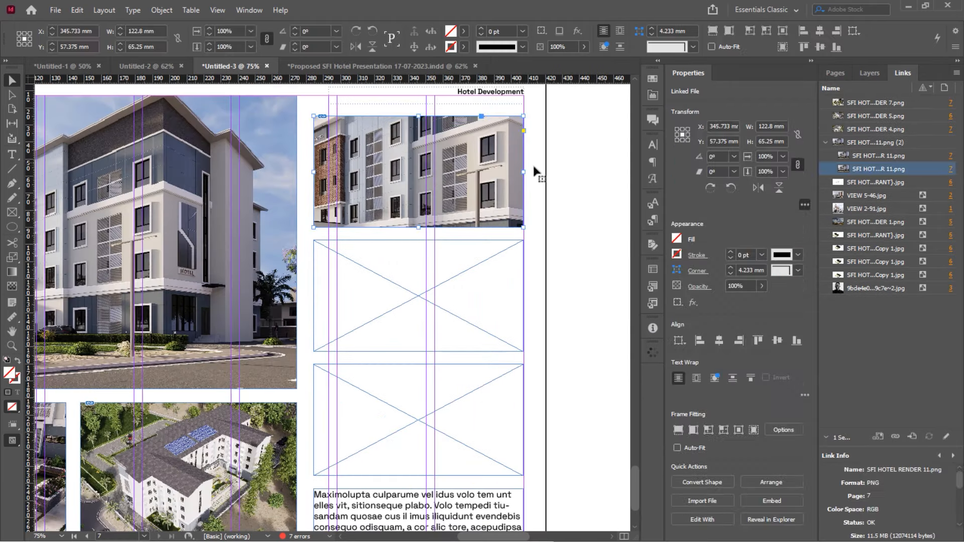
{"action": "right_click", "coordinate": [878, 175]}
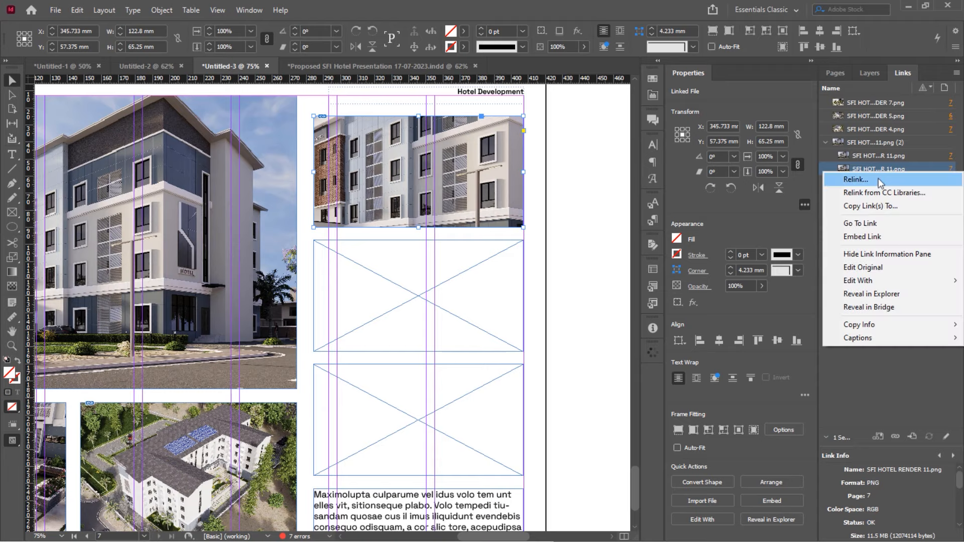
{"action": "left_click", "coordinate": [879, 178]}
{"action": "scroll", "coordinate": [784, 124], "scroll_direction": "down", "scroll_amount": 4}
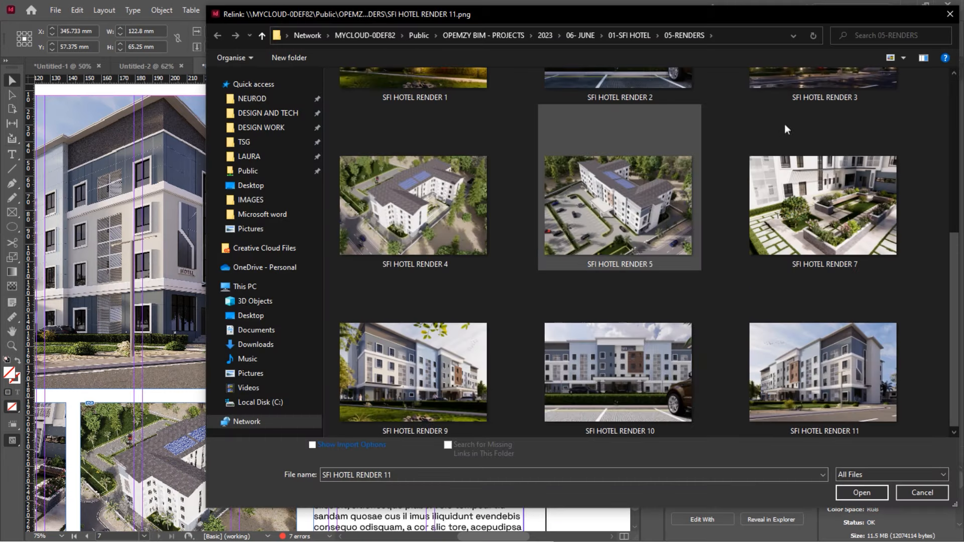
{"action": "left_click", "coordinate": [634, 35]}
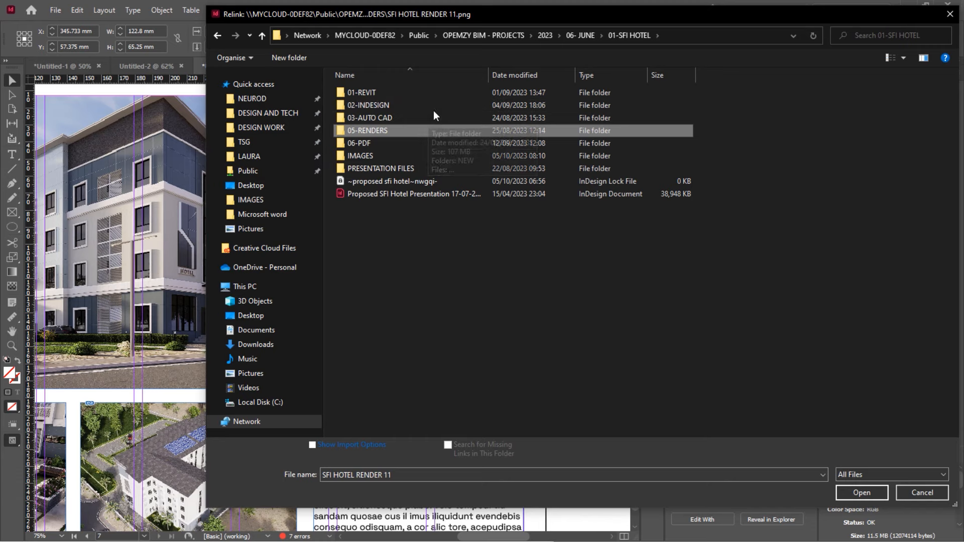
{"action": "left_click", "coordinate": [415, 155]}
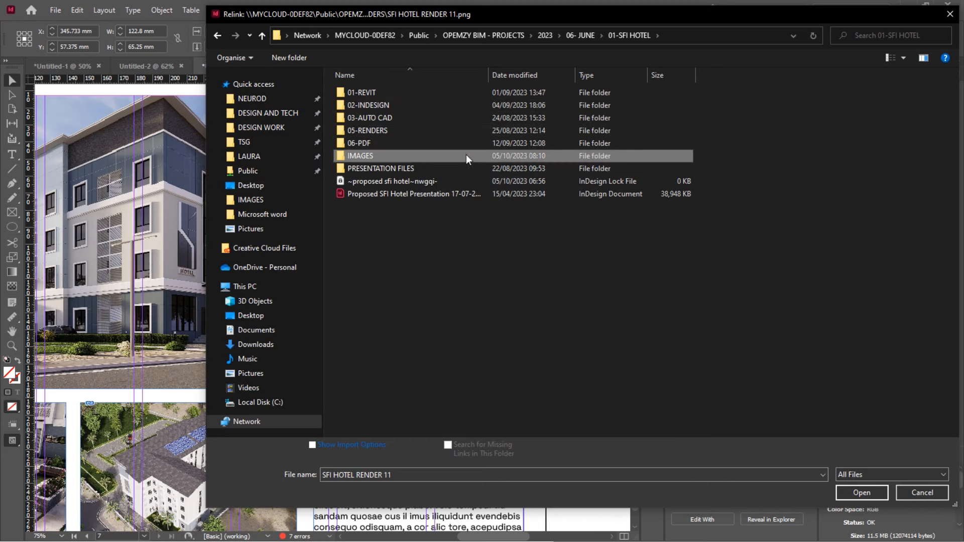
{"action": "double_click", "coordinate": [489, 155]}
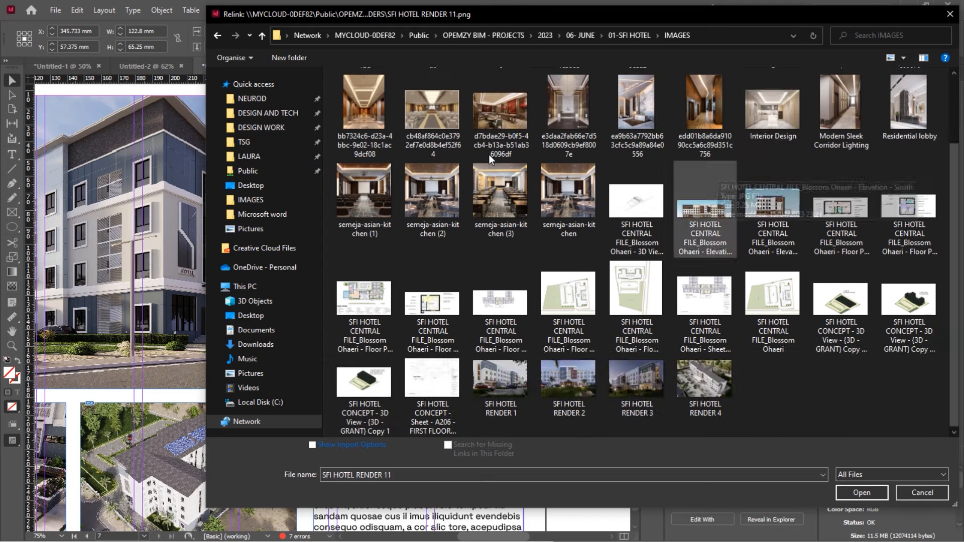
{"action": "double_click", "coordinate": [375, 297]}
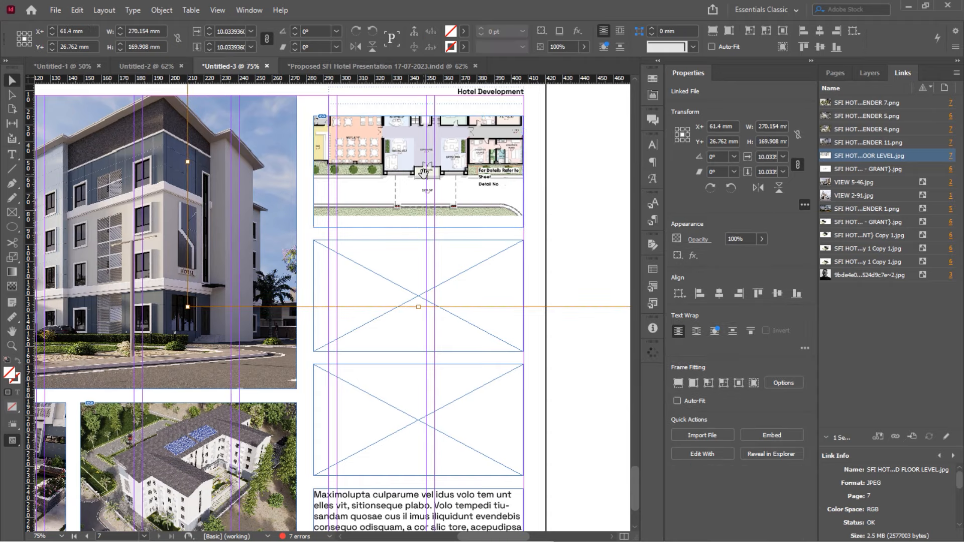
Resize the floor plan to 152.375 × 95.833 mm and fit the top-right frame around it
{"action": "key", "text": "ctrl+minus"}
{"action": "left_click_drag", "start_coordinate": [424, 174], "coordinate": [426, 179]}
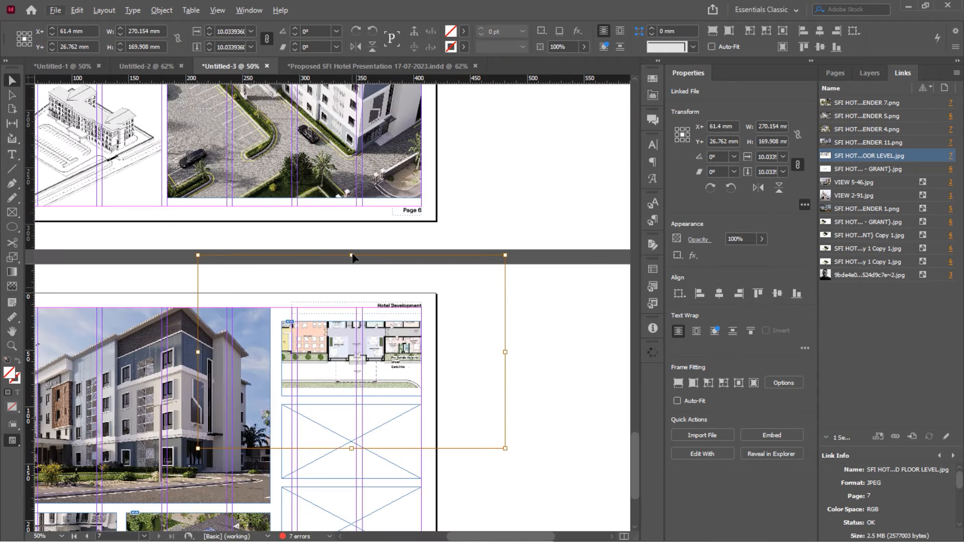
{"action": "left_click_drag", "start_coordinate": [352, 256], "coordinate": [352, 321]}
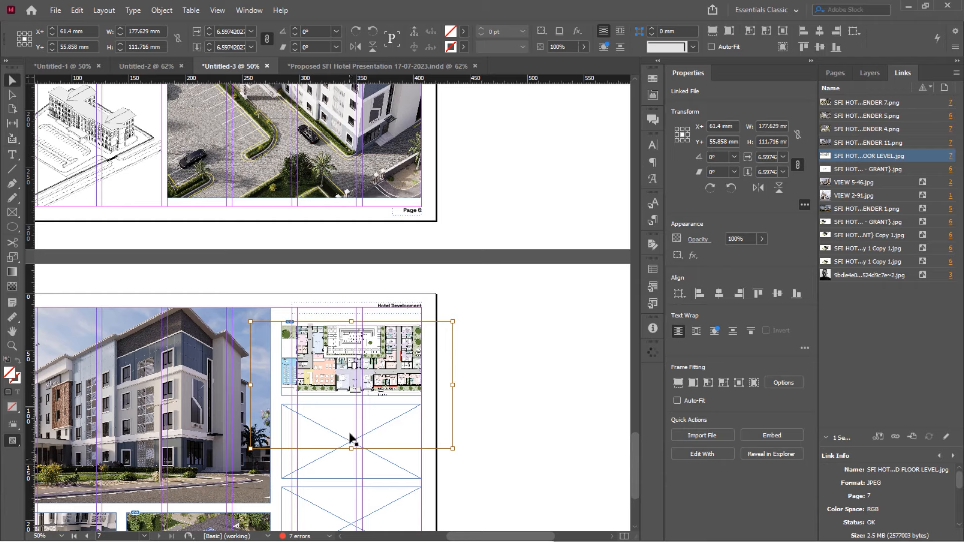
{"action": "mouse_move", "coordinate": [351, 449]}
{"action": "left_mouse_down"}
{"action": "mouse_move", "coordinate": [352, 419]}
{"action": "mouse_move", "coordinate": [353, 432]}
{"action": "left_mouse_up"}
{"action": "scroll", "coordinate": [351, 419], "scroll_direction": "up", "scroll_amount": 3}
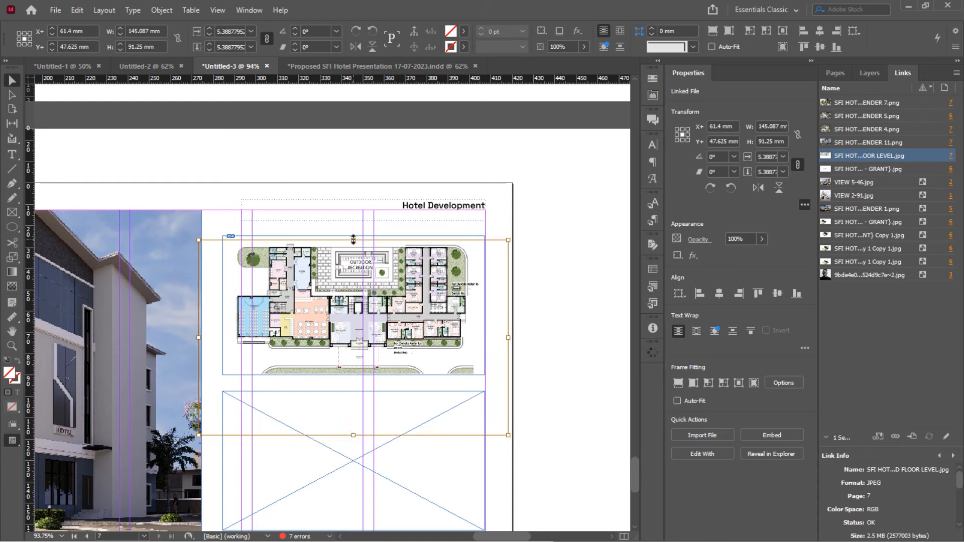
{"action": "left_click_drag", "start_coordinate": [353, 239], "coordinate": [352, 230]}
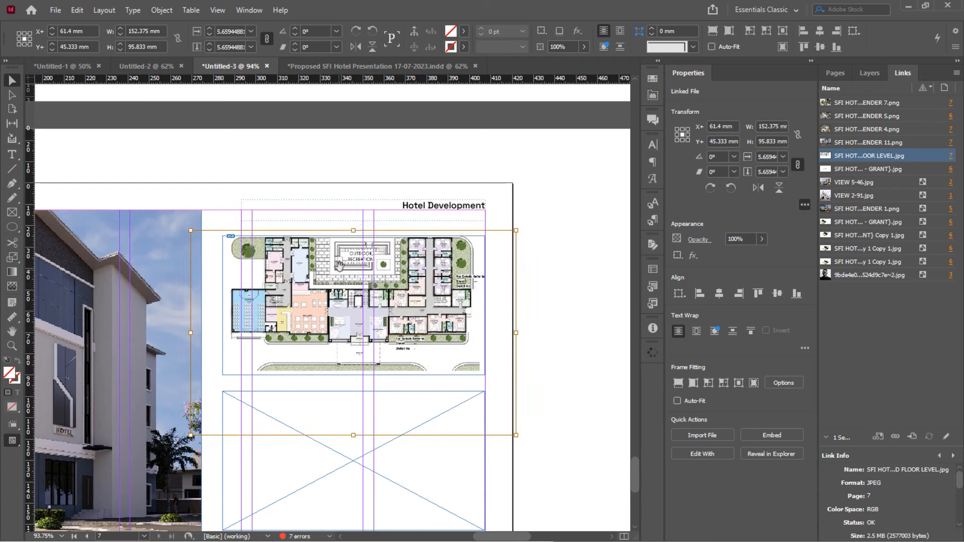
{"action": "left_click_drag", "start_coordinate": [339, 266], "coordinate": [340, 279]}
{"action": "left_click", "coordinate": [293, 221]}
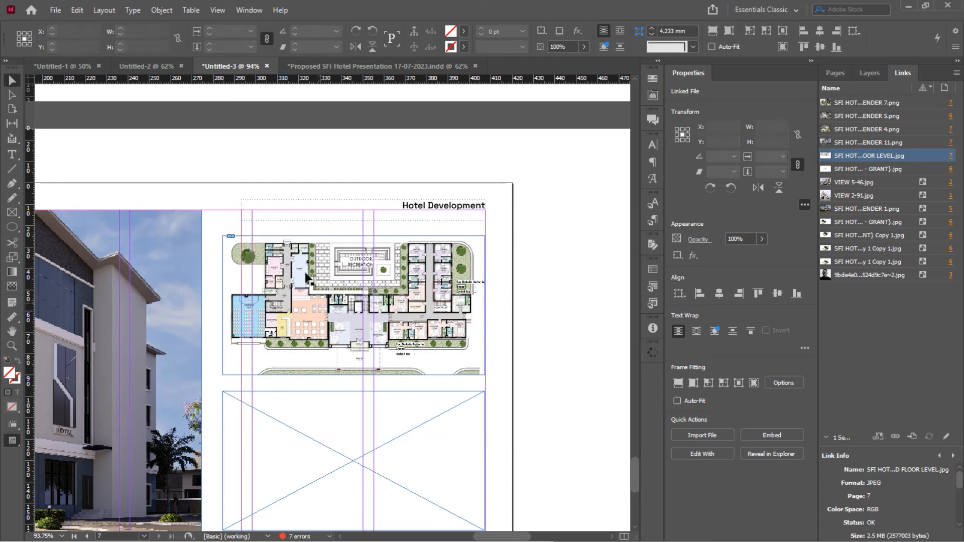
{"action": "left_click", "coordinate": [332, 373]}
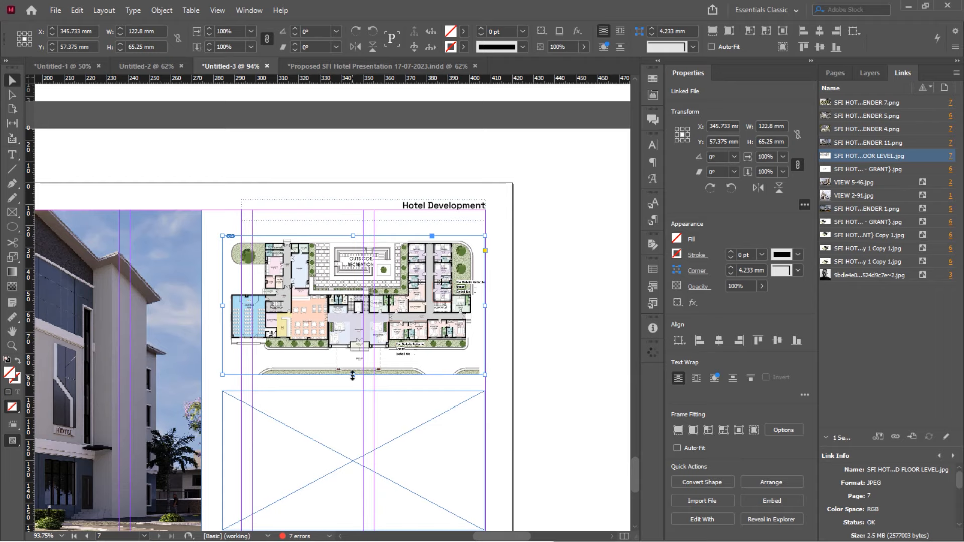
{"action": "left_click_drag", "start_coordinate": [354, 374], "coordinate": [353, 374]}
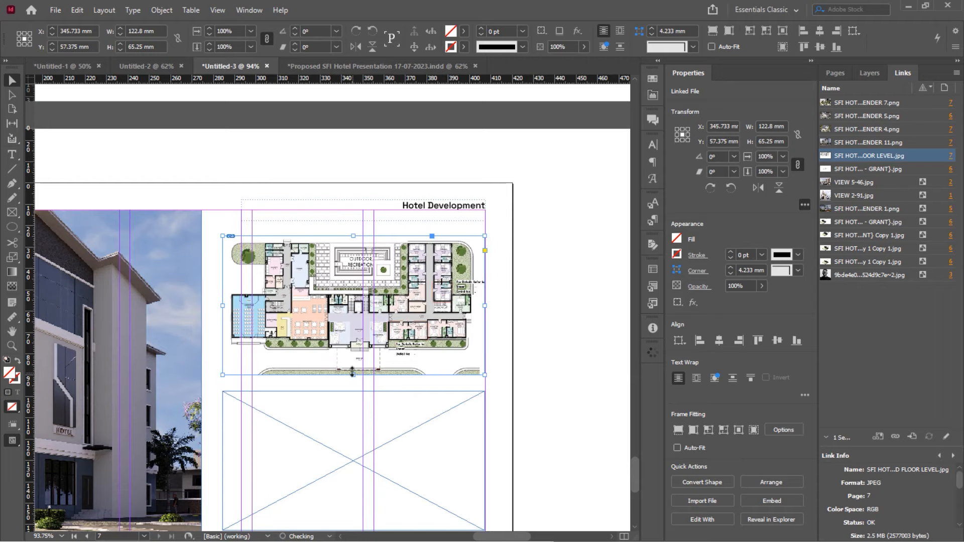
{"action": "left_click", "coordinate": [217, 204]}
{"action": "scroll", "coordinate": [279, 262], "scroll_direction": "down", "scroll_amount": 3}
Select the floor plan image inside its frame and copy it
{"action": "left_click", "coordinate": [308, 155]}
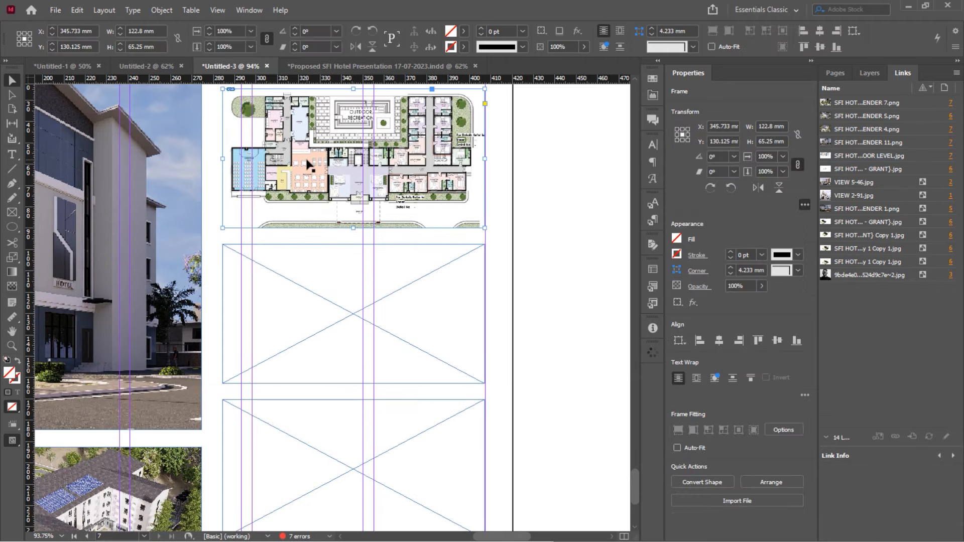
{"action": "right_click", "coordinate": [304, 159]}
{"action": "double_click", "coordinate": [278, 149]}
{"action": "right_click", "coordinate": [278, 150]}
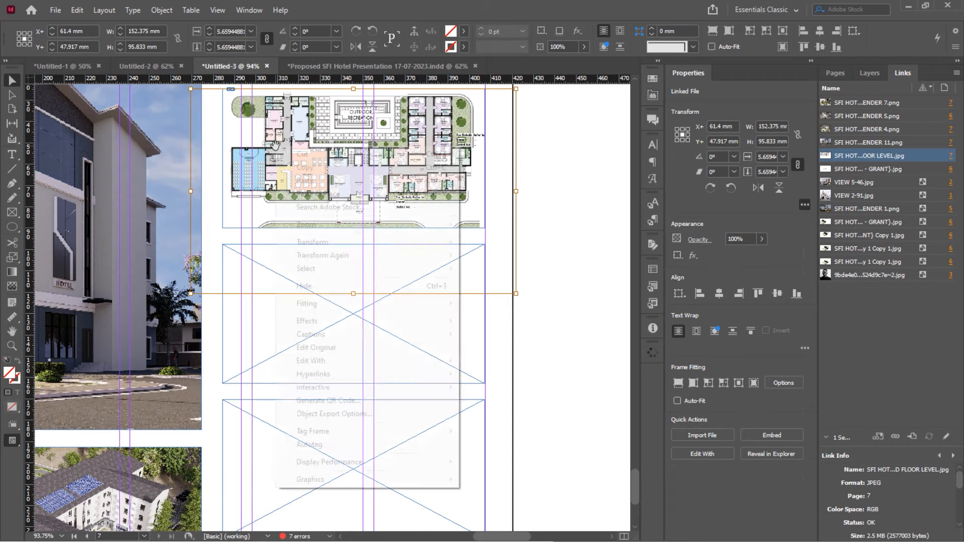
{"action": "left_click", "coordinate": [301, 164]}
Paste the image into the empty frame below the ground-floor plan and reposition it
{"action": "left_click", "coordinate": [279, 355]}
{"action": "right_click", "coordinate": [276, 351]}
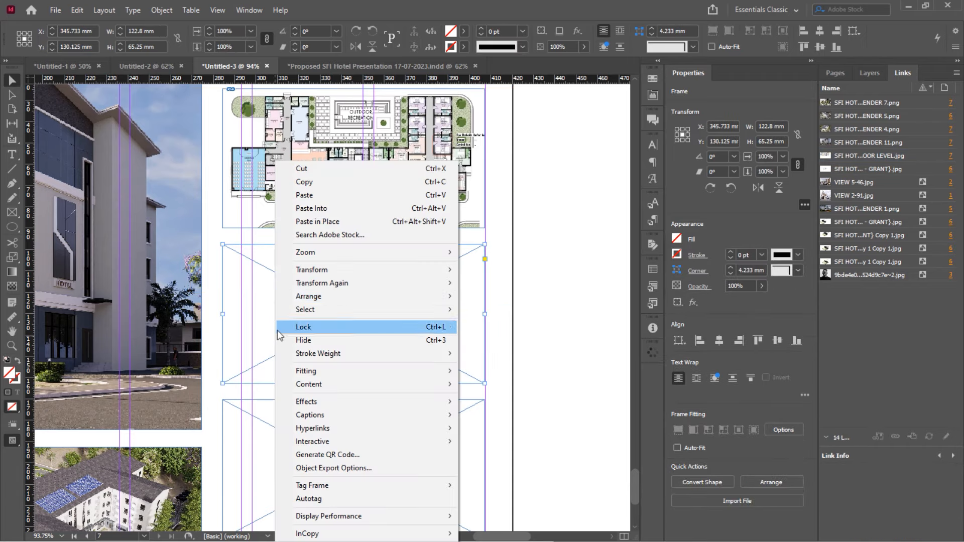
{"action": "left_click", "coordinate": [330, 203]}
{"action": "double_click", "coordinate": [322, 277]}
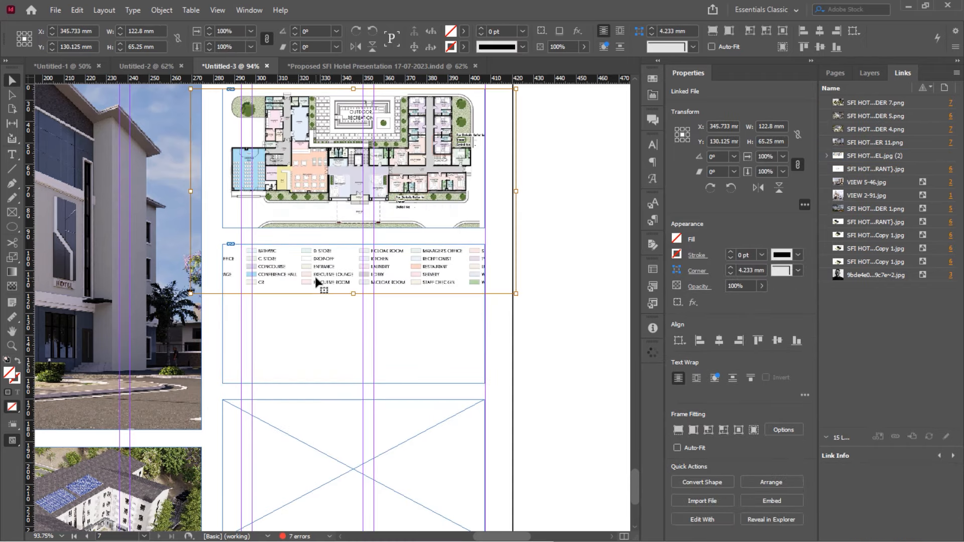
{"action": "double_click", "coordinate": [321, 325]}
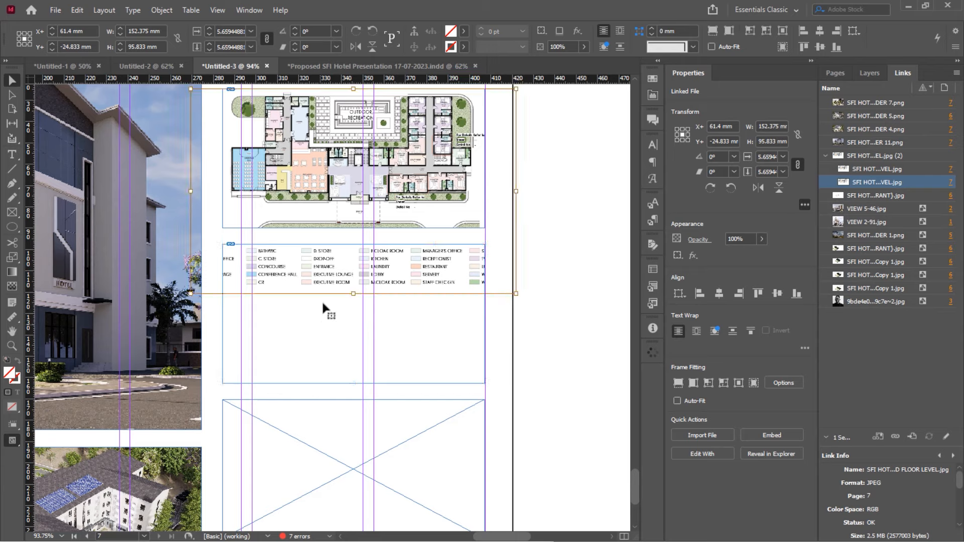
{"action": "left_click_drag", "start_coordinate": [329, 271], "coordinate": [325, 383]}
{"action": "mouse_move", "coordinate": [326, 297]}
{"action": "left_mouse_down"}
{"action": "mouse_move", "coordinate": [325, 332]}
{"action": "mouse_move", "coordinate": [332, 315]}
{"action": "left_mouse_up"}
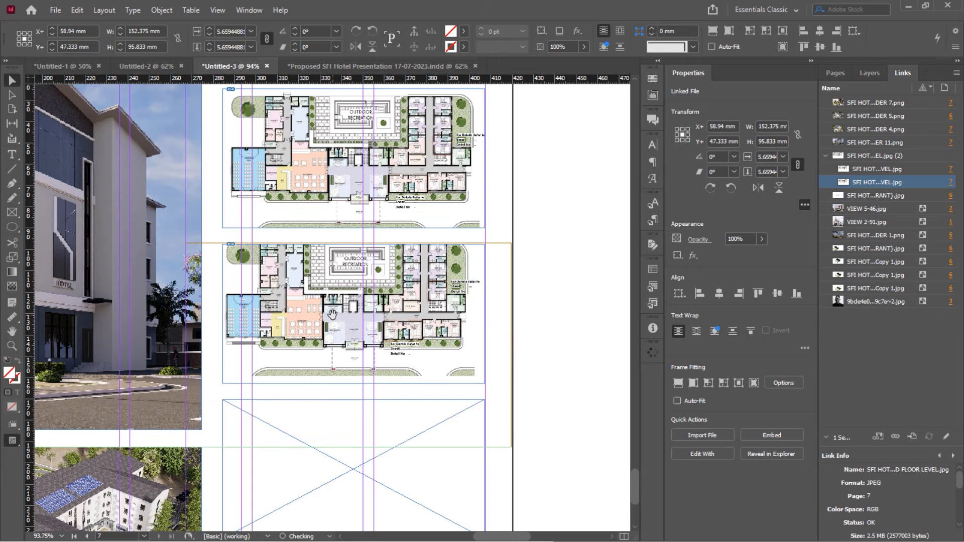
Relink the pasted image to the First Floor Level plan with its room legend
{"action": "right_click", "coordinate": [892, 184]}
{"action": "left_click", "coordinate": [883, 188]}
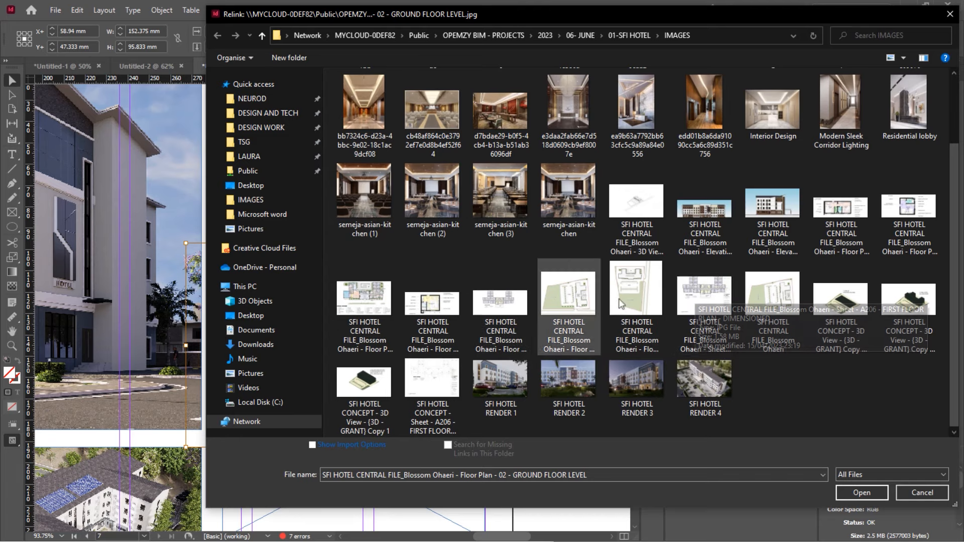
{"action": "double_click", "coordinate": [511, 306]}
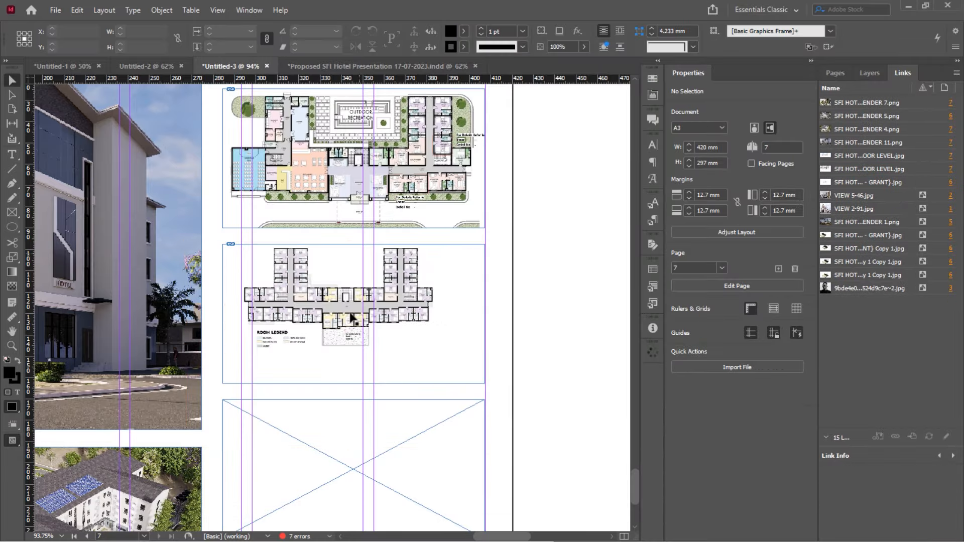
Scale the first-floor plan image proportionally to about 198.359 × 90.583 mm within its frame
{"action": "scroll", "coordinate": [347, 301], "scroll_direction": "down", "scroll_amount": 1}
{"action": "left_click", "coordinate": [336, 273]}
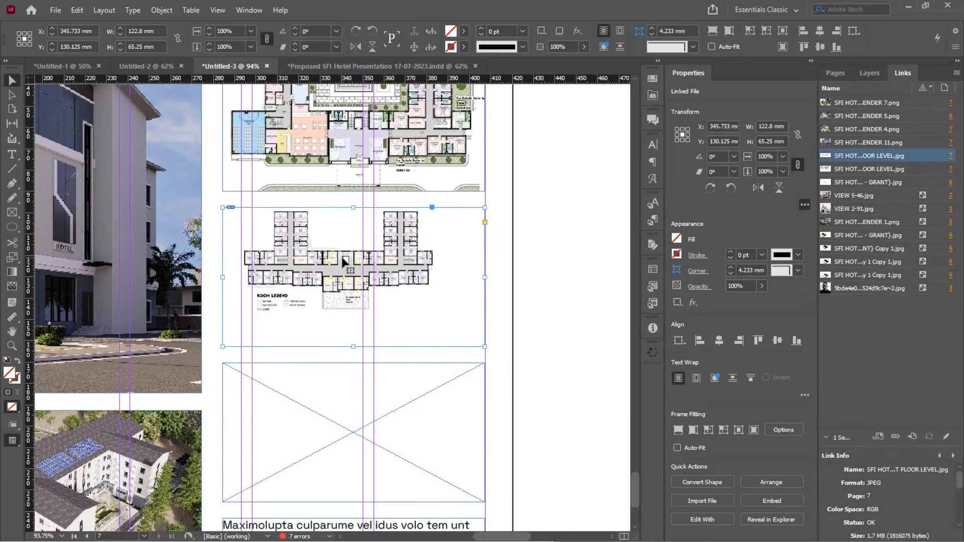
{"action": "double_click", "coordinate": [344, 258]}
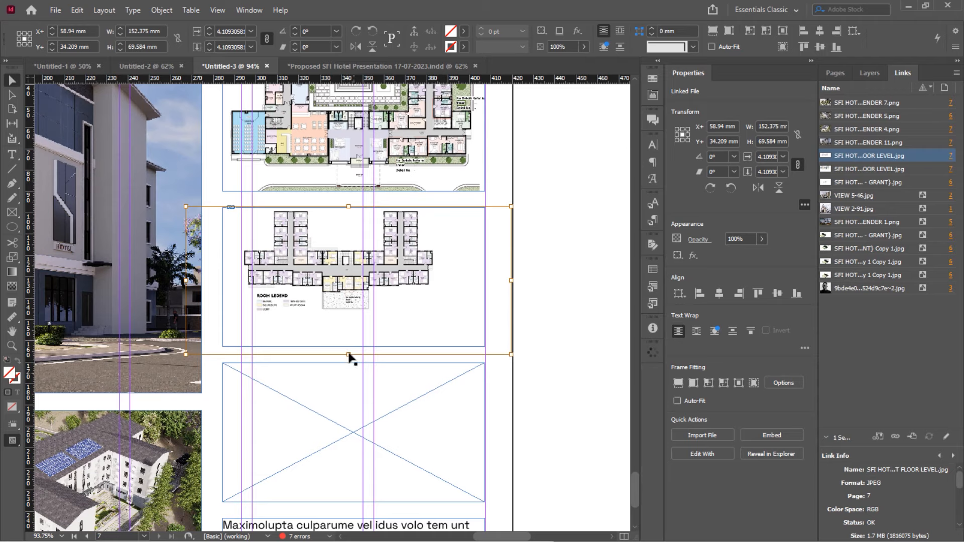
{"action": "left_click_drag", "start_coordinate": [349, 354], "coordinate": [351, 398]}
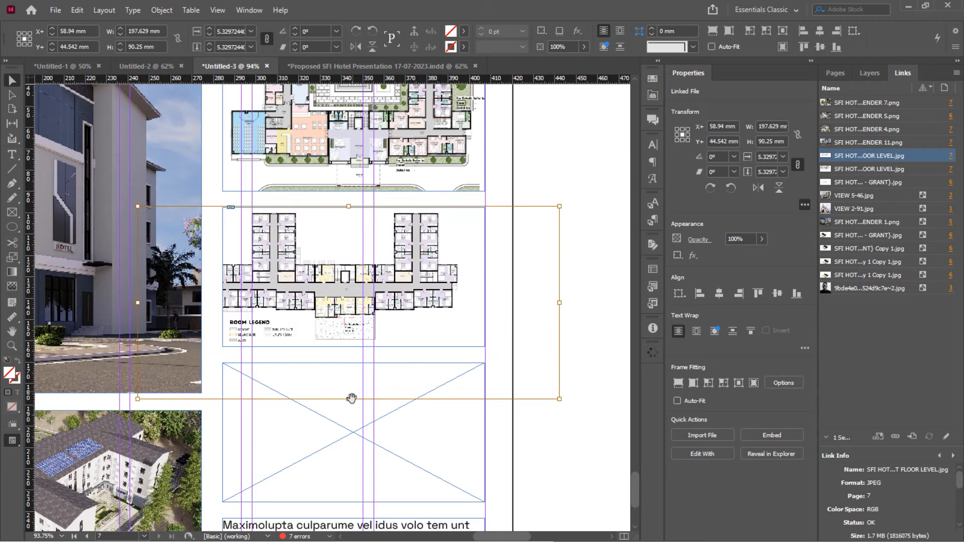
{"action": "scroll", "coordinate": [399, 330], "scroll_direction": "up", "scroll_amount": 3}
{"action": "left_click_drag", "start_coordinate": [403, 357], "coordinate": [417, 358]}
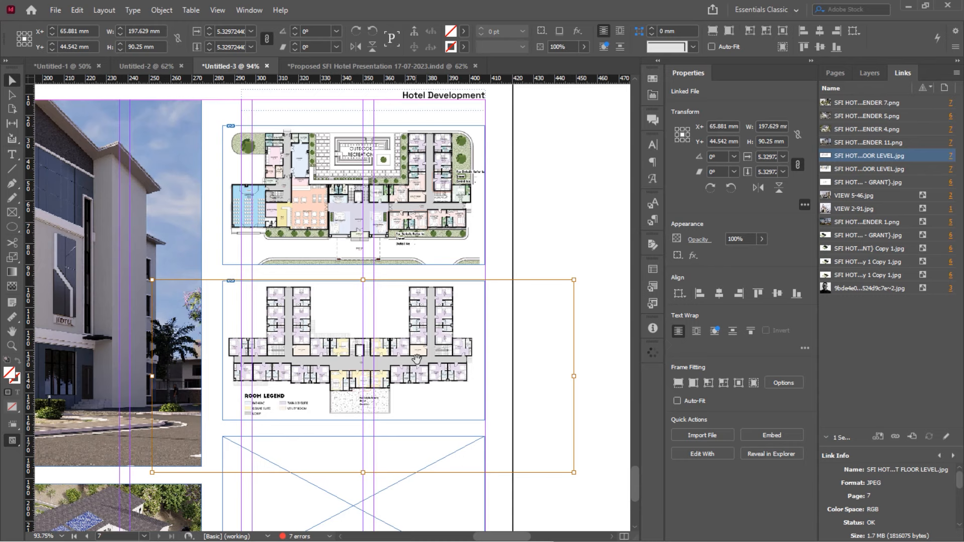
{"action": "scroll", "coordinate": [416, 358], "scroll_direction": "down", "scroll_amount": 1}
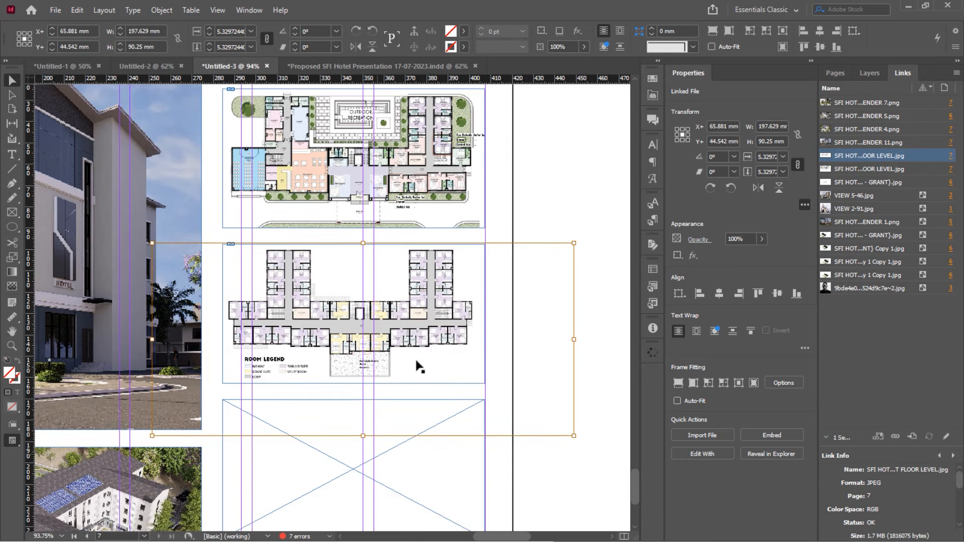
{"action": "left_click_drag", "start_coordinate": [364, 435], "coordinate": [364, 436]}
{"action": "left_click", "coordinate": [550, 203]}
Select the ground- and first-floor plan frames together to compare them, then deselect
{"action": "scroll", "coordinate": [501, 215], "scroll_direction": "down", "scroll_amount": 4}
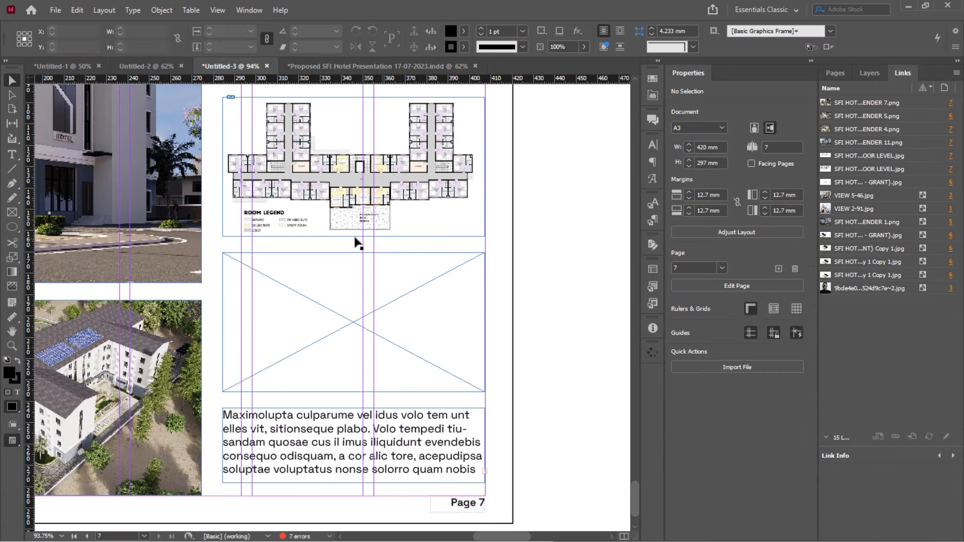
{"action": "scroll", "coordinate": [355, 241], "scroll_direction": "up", "scroll_amount": 5}
{"action": "left_click", "coordinate": [358, 220]}
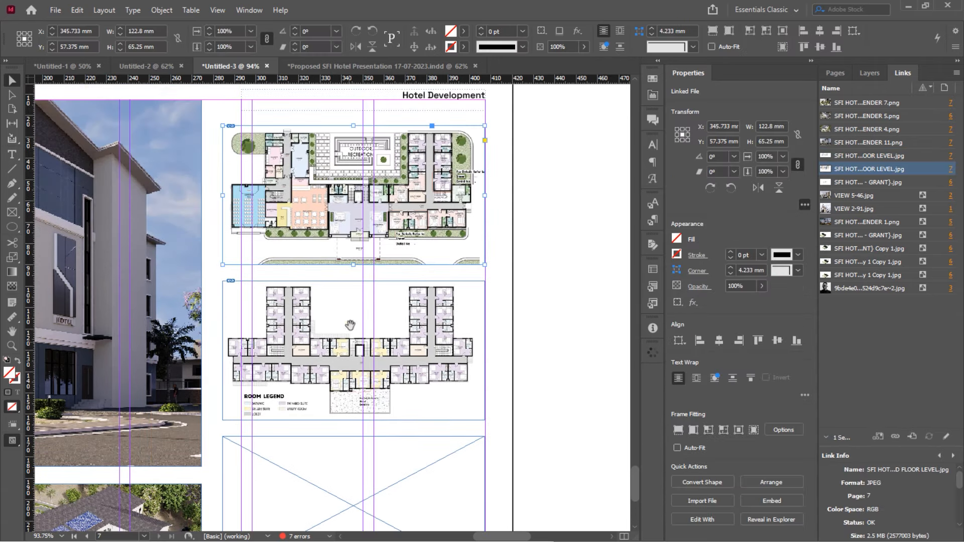
{"action": "left_click", "coordinate": [424, 292], "text": "shift"}
{"action": "left_click", "coordinate": [550, 203]}
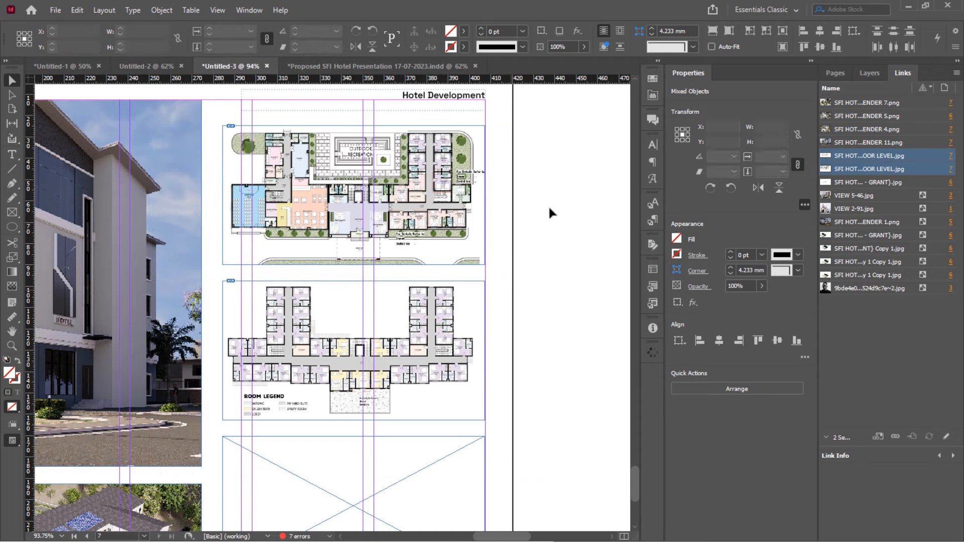
{"action": "scroll", "coordinate": [548, 205], "scroll_direction": "down", "scroll_amount": 2}
{"action": "scroll", "coordinate": [396, 358], "scroll_direction": "down", "scroll_amount": 2}
Drag SFI HOTEL RENDER 2 from the 05-RENDERS folder into the empty frame above the body text
{"action": "left_click", "coordinate": [393, 355]}
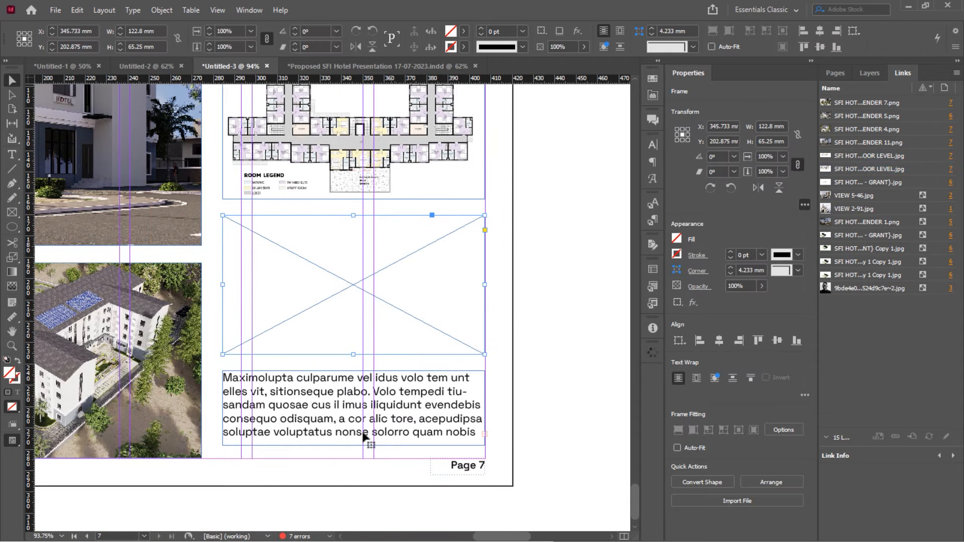
{"action": "key", "text": "alt+Tab"}
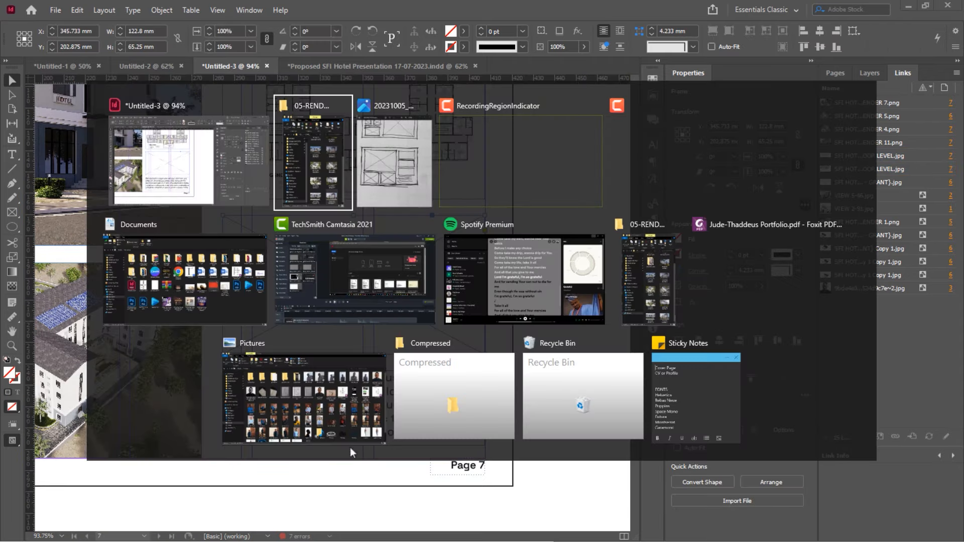
{"action": "left_click", "coordinate": [315, 174]}
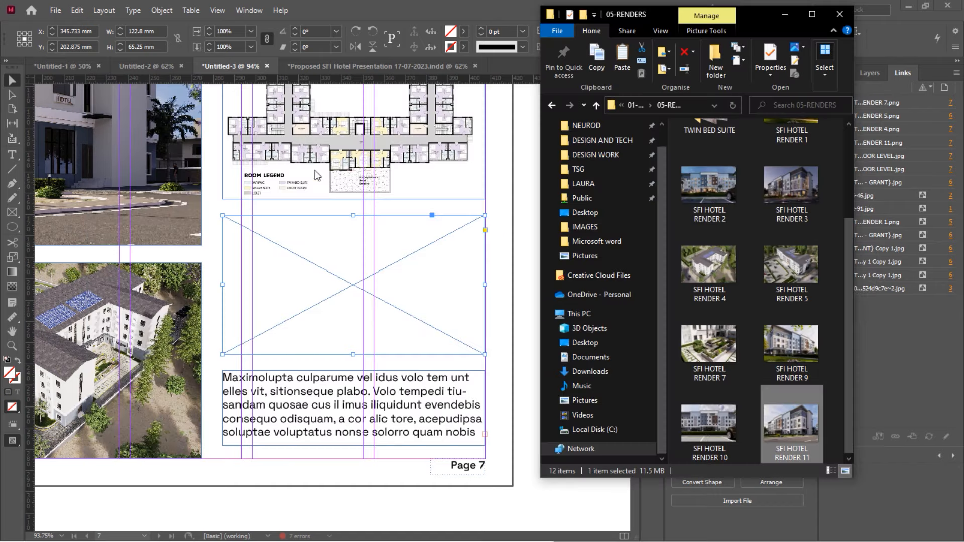
{"action": "left_click", "coordinate": [691, 195]}
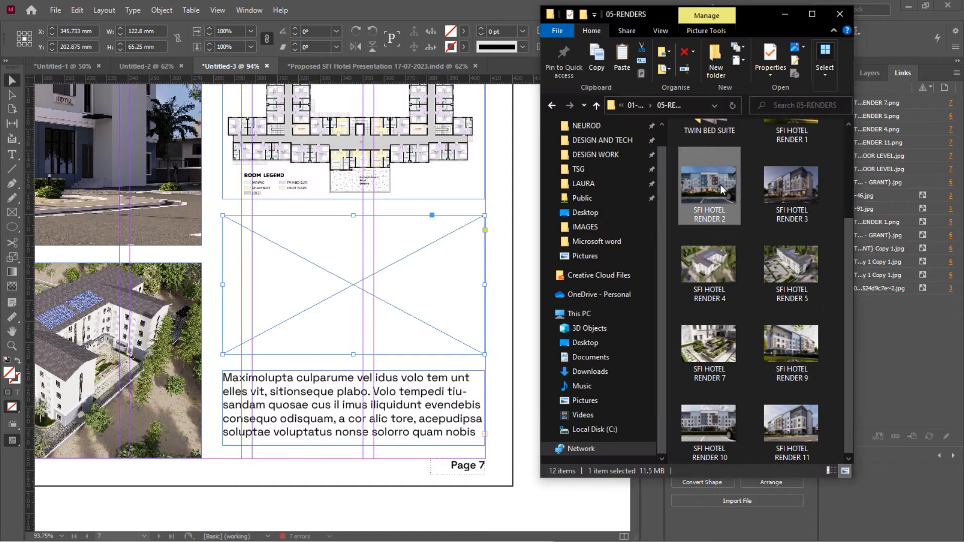
{"action": "left_click_drag", "start_coordinate": [720, 185], "coordinate": [391, 300]}
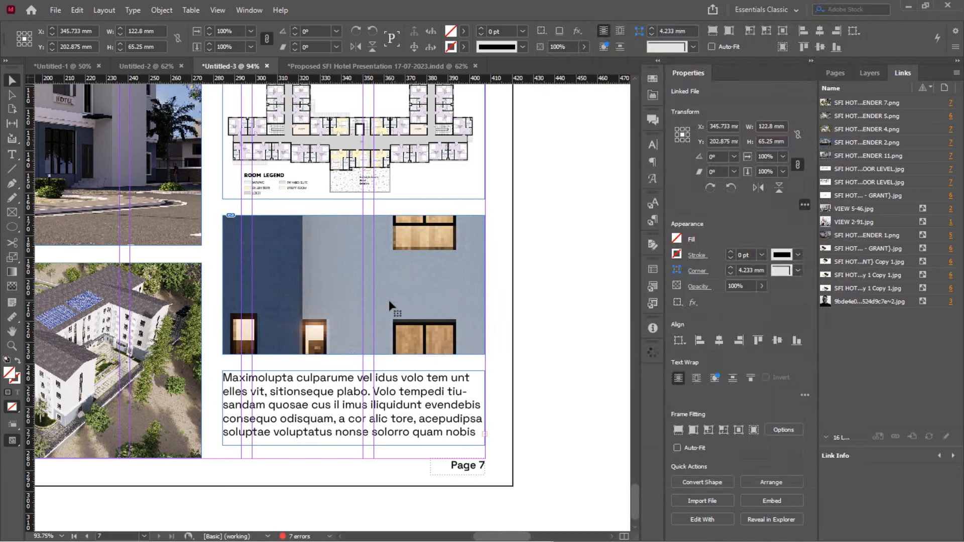
Shrink the render proportionally to 124.566 × 83.75 mm so it fits the frame
{"action": "double_click", "coordinate": [328, 277]}
{"action": "scroll", "coordinate": [328, 278], "scroll_direction": "down", "scroll_amount": 5, "text": "alt"}
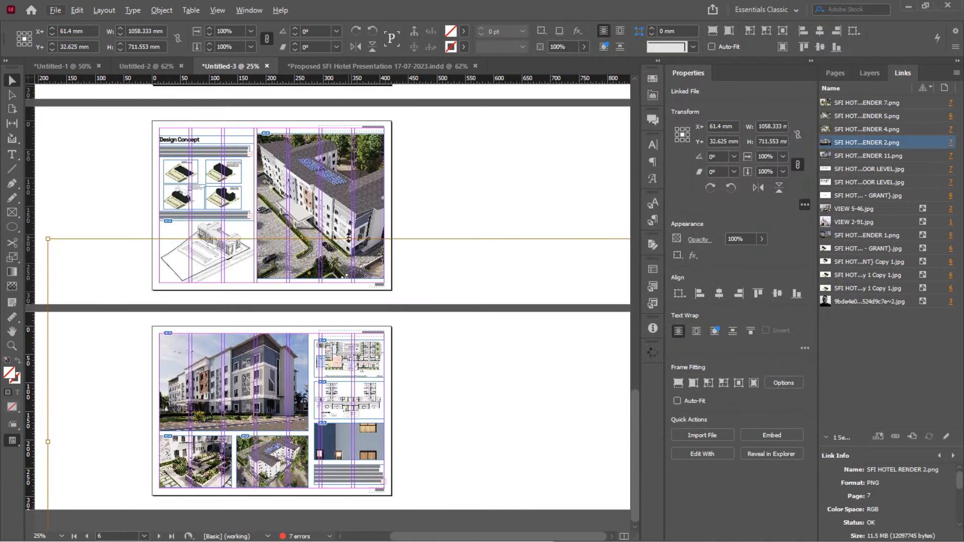
{"action": "left_click_drag", "start_coordinate": [349, 238], "coordinate": [354, 416], "text": "shift"}
{"action": "scroll", "coordinate": [358, 482], "scroll_direction": "up", "scroll_amount": 3, "text": "alt"}
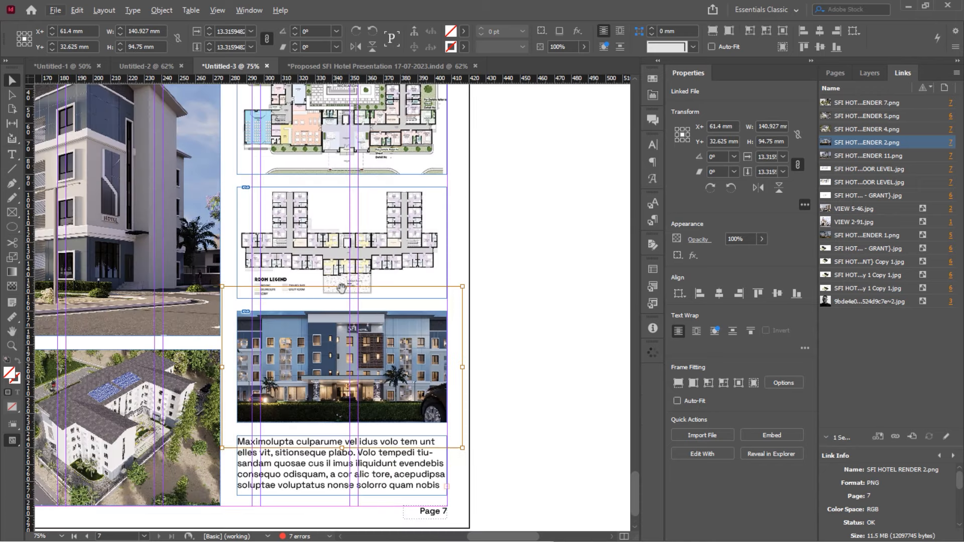
{"action": "left_click_drag", "start_coordinate": [342, 287], "coordinate": [367, 324], "text": "shift"}
{"action": "scroll", "coordinate": [367, 319], "scroll_direction": "down", "scroll_amount": 2}
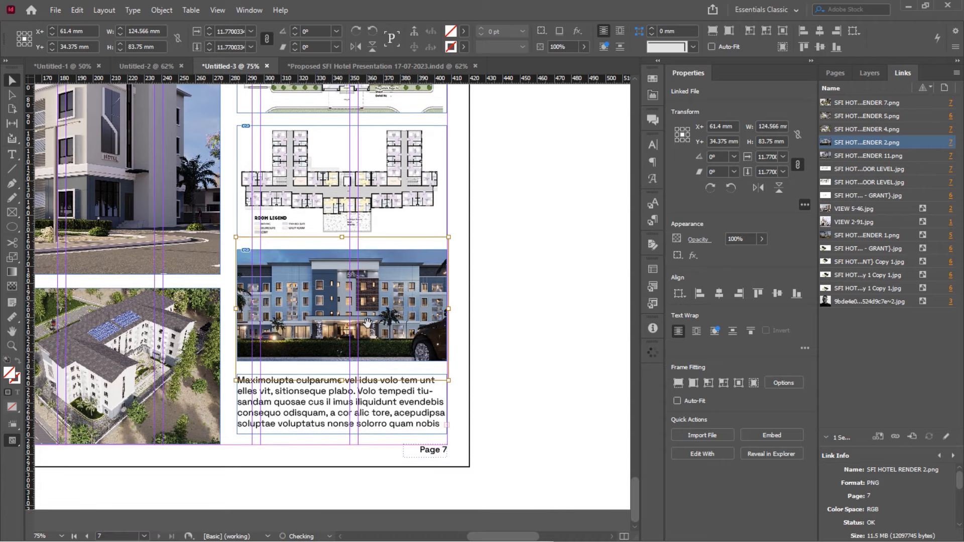
{"action": "left_click", "coordinate": [459, 262]}
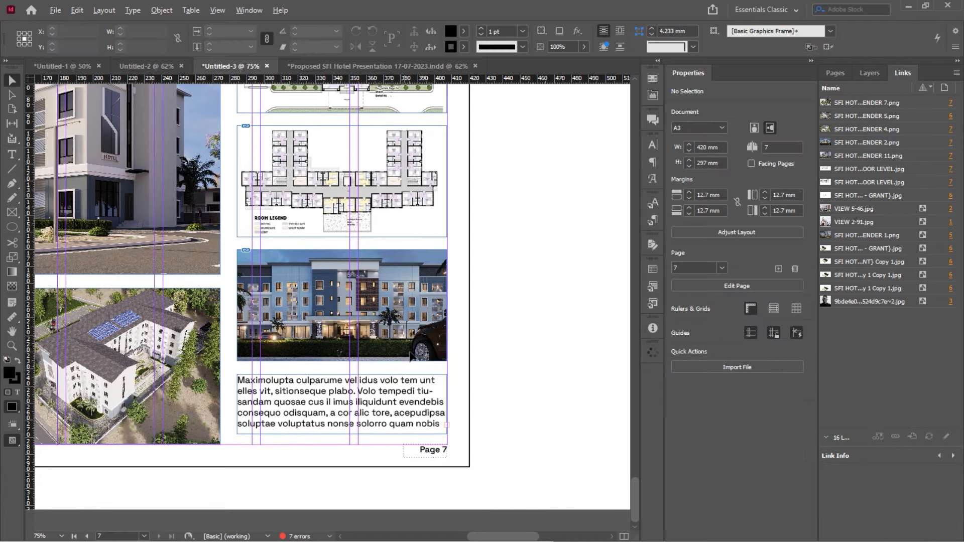
{"action": "scroll", "coordinate": [413, 352], "scroll_direction": "down", "scroll_amount": 1, "text": "alt"}
{"action": "scroll", "coordinate": [431, 289], "scroll_direction": "down", "scroll_amount": 1, "text": "alt"}
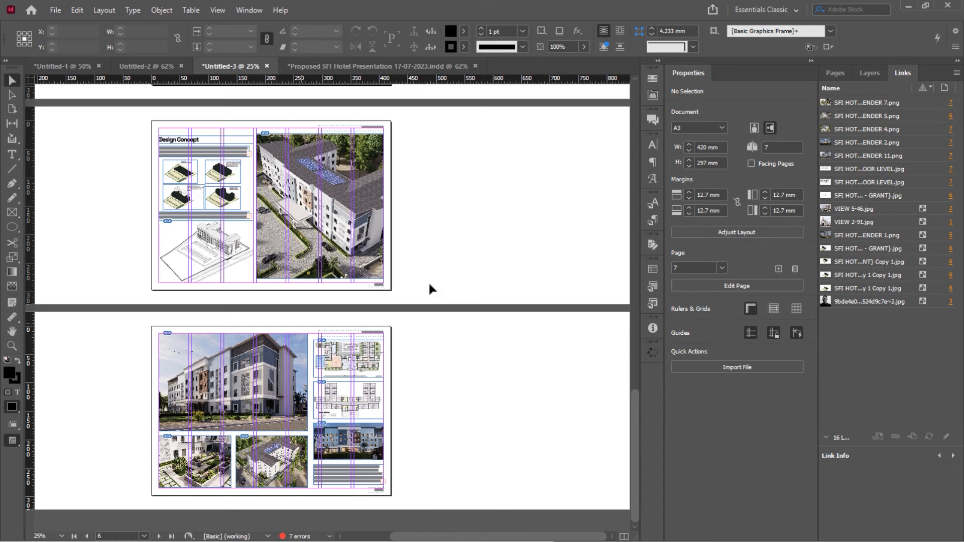
{"action": "scroll", "coordinate": [315, 333], "scroll_direction": "up", "scroll_amount": 1, "text": "alt"}
{"action": "scroll", "coordinate": [314, 333], "scroll_direction": "down", "scroll_amount": 2}
{"action": "scroll", "coordinate": [314, 333], "scroll_direction": "up", "scroll_amount": 1, "text": "ctrl"}
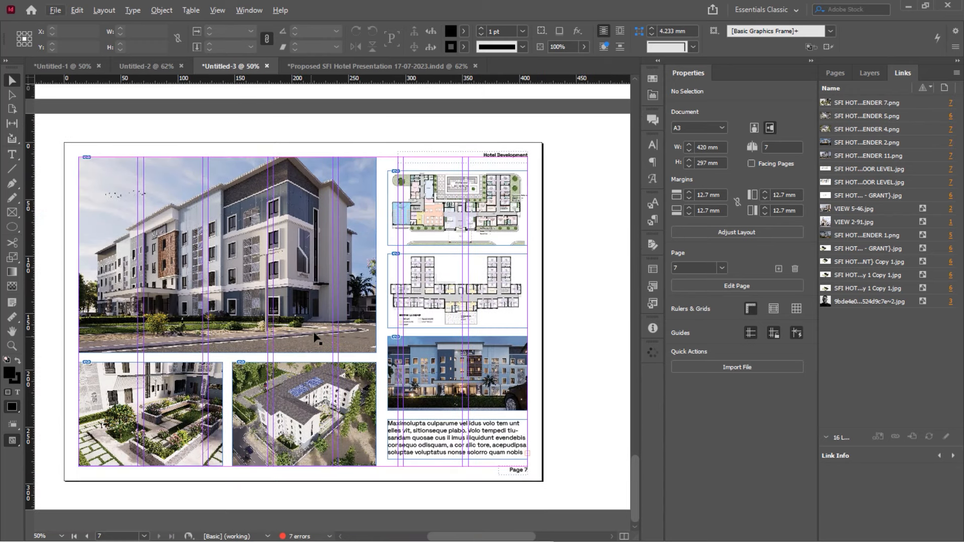
Preview the page without guides and frame edges
{"action": "left_click", "coordinate": [218, 11]}
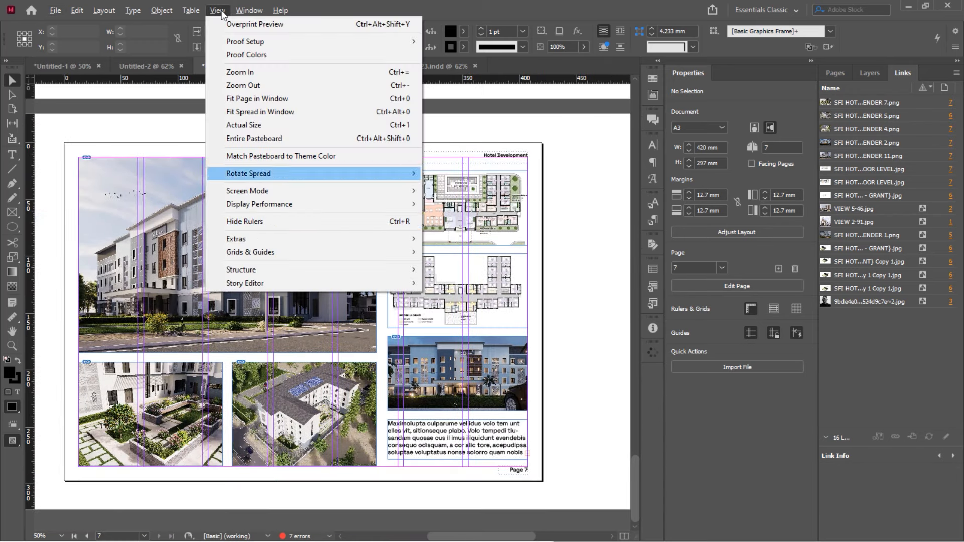
{"action": "mouse_move", "coordinate": [301, 190]}
{"action": "left_click", "coordinate": [450, 198]}
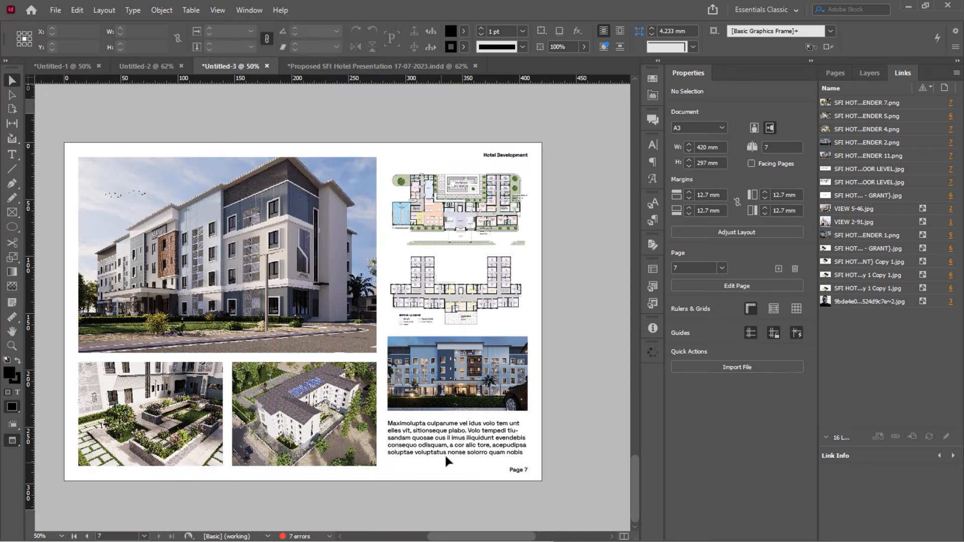
Nudge both floor plans and the exterior night render upward
{"action": "left_click", "coordinate": [459, 196]}
{"action": "left_click", "coordinate": [536, 251]}
{"action": "left_click", "coordinate": [505, 302]}
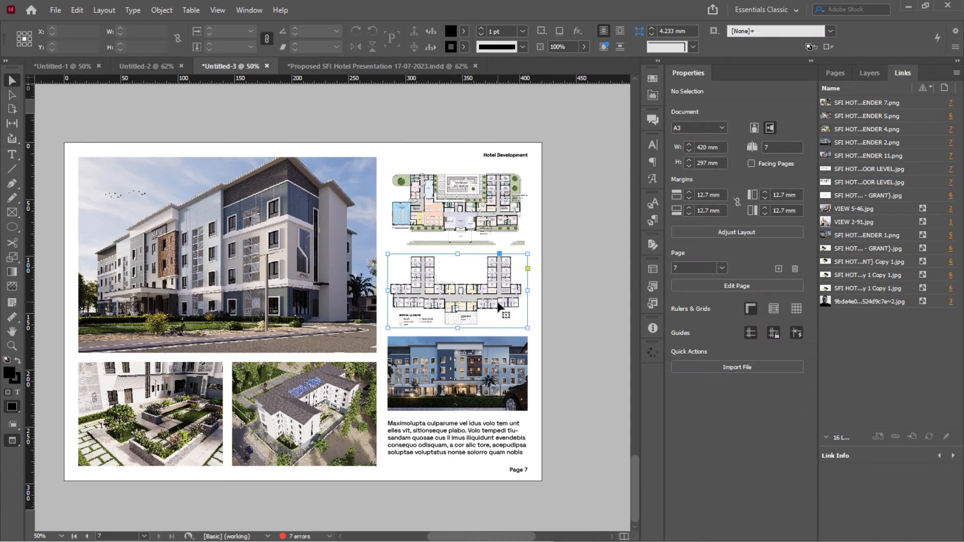
{"action": "left_click", "coordinate": [481, 210], "text": "shift"}
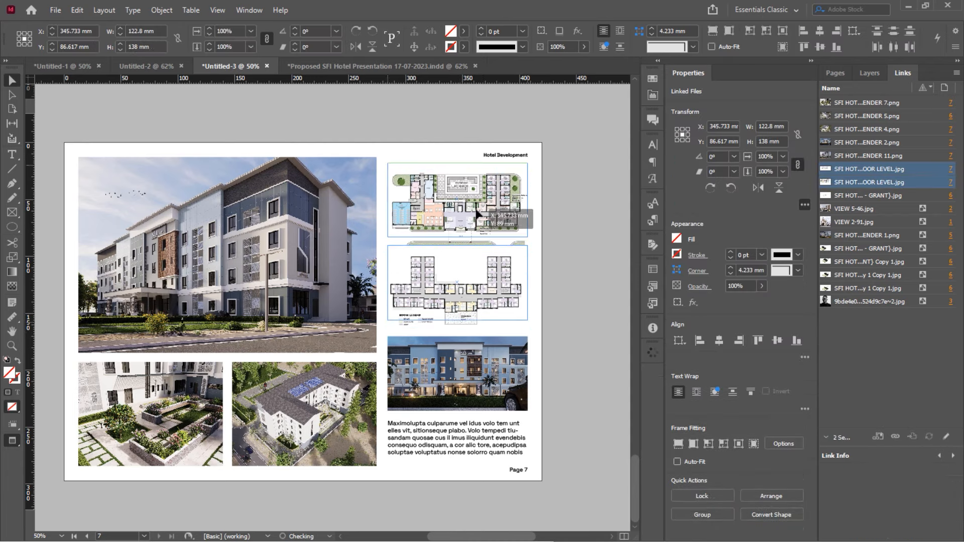
{"action": "key", "text": "shift+Up"}
{"action": "key", "text": "shift+Up"}
{"action": "left_click", "coordinate": [536, 220]}
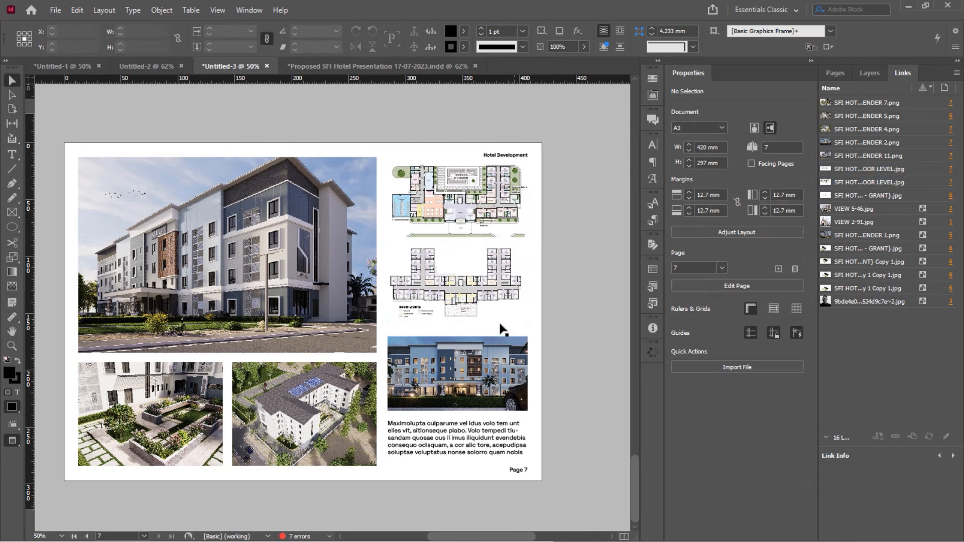
{"action": "left_click", "coordinate": [479, 359]}
{"action": "key", "text": "shift+Up"}
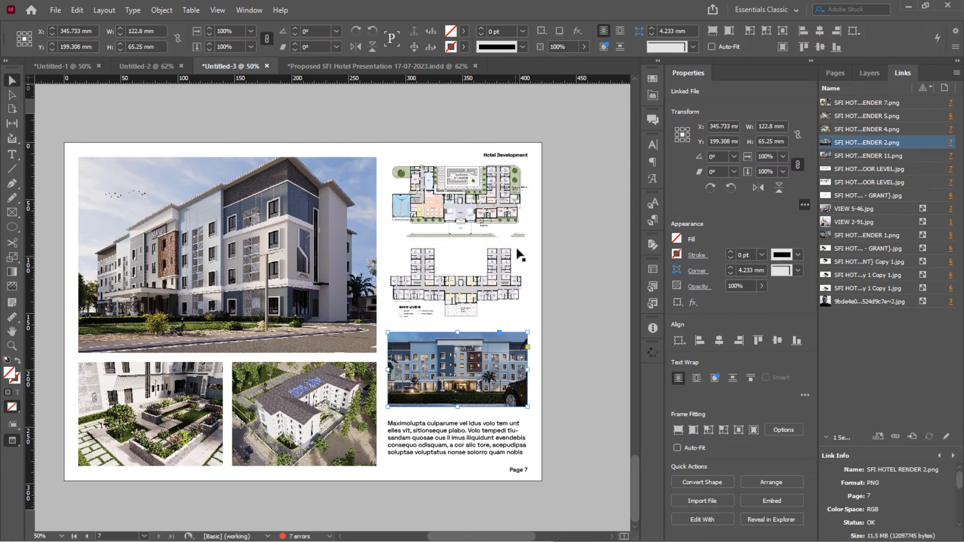
{"action": "left_click", "coordinate": [501, 293]}
Select the text block under the night render, review hotel pages 5–7, and open the View menu
{"action": "left_click", "coordinate": [454, 430]}
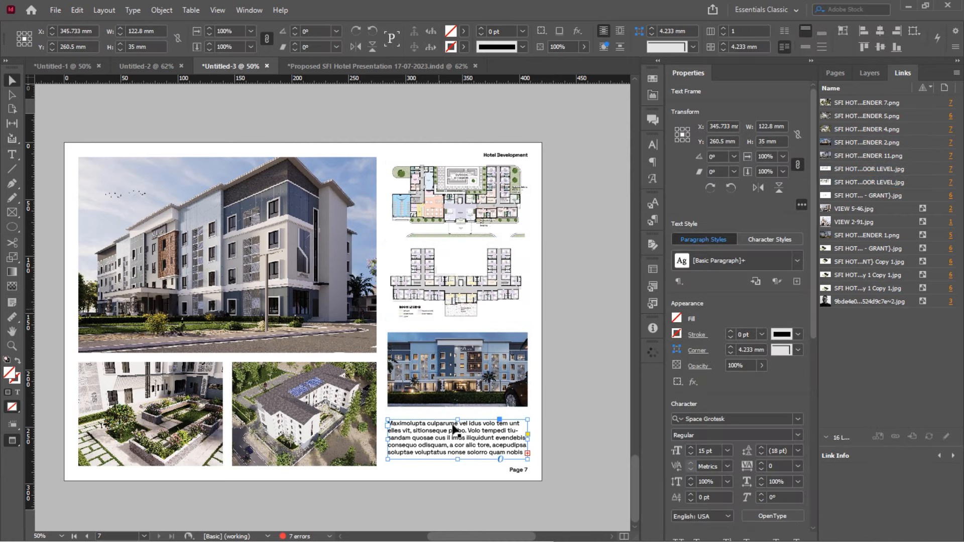
{"action": "scroll", "coordinate": [316, 241], "scroll_direction": "up", "scroll_amount": 20}
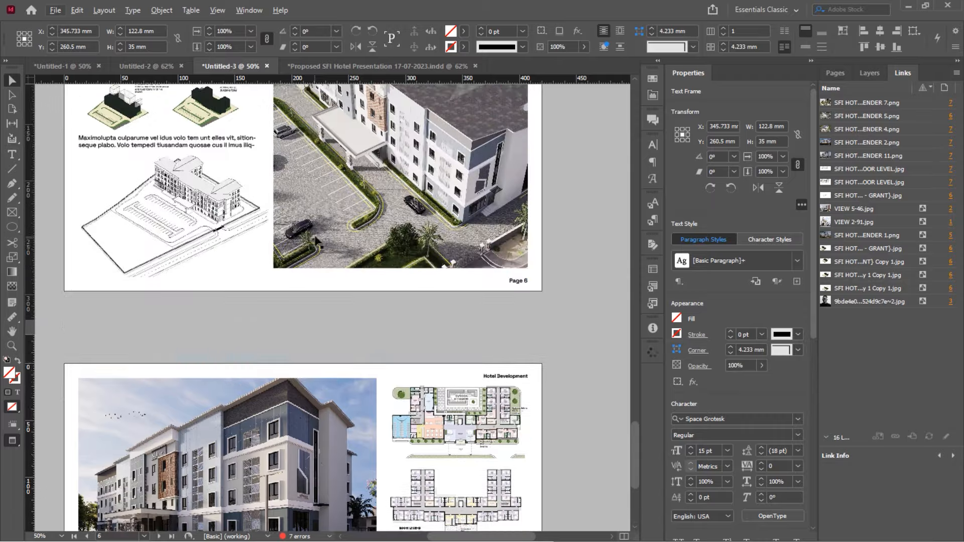
{"action": "scroll", "coordinate": [316, 241], "scroll_direction": "down", "scroll_amount": 20}
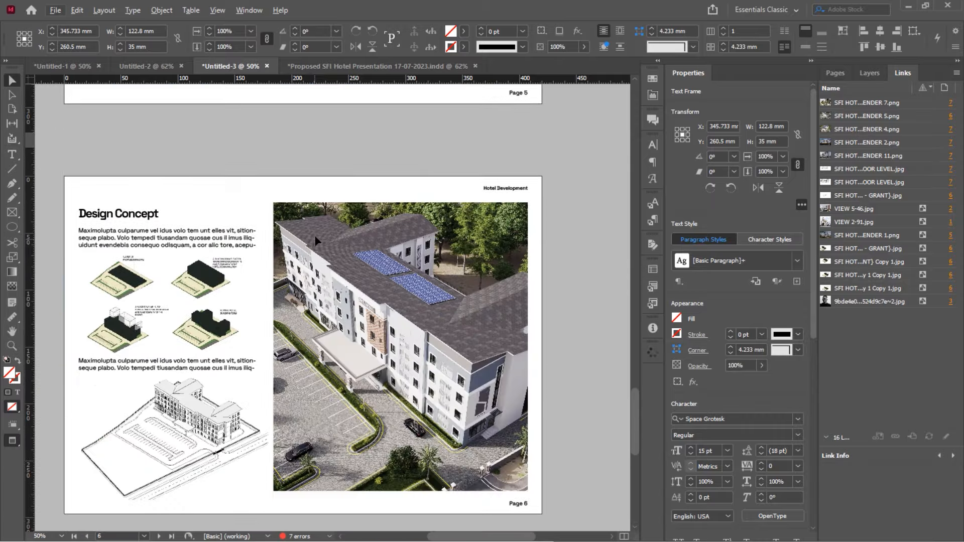
{"action": "scroll", "coordinate": [316, 241], "scroll_direction": "up", "scroll_amount": 20}
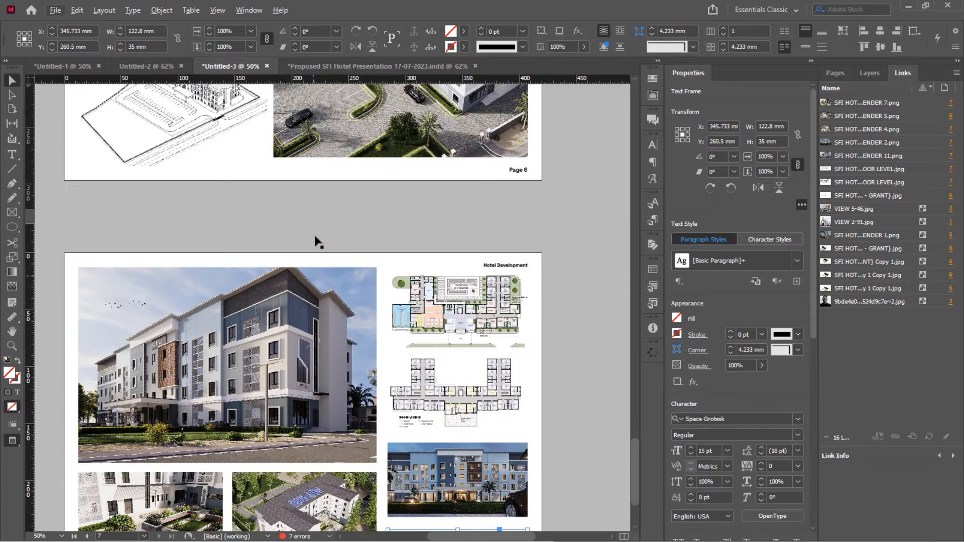
{"action": "scroll", "coordinate": [316, 241], "scroll_direction": "up", "scroll_amount": 10}
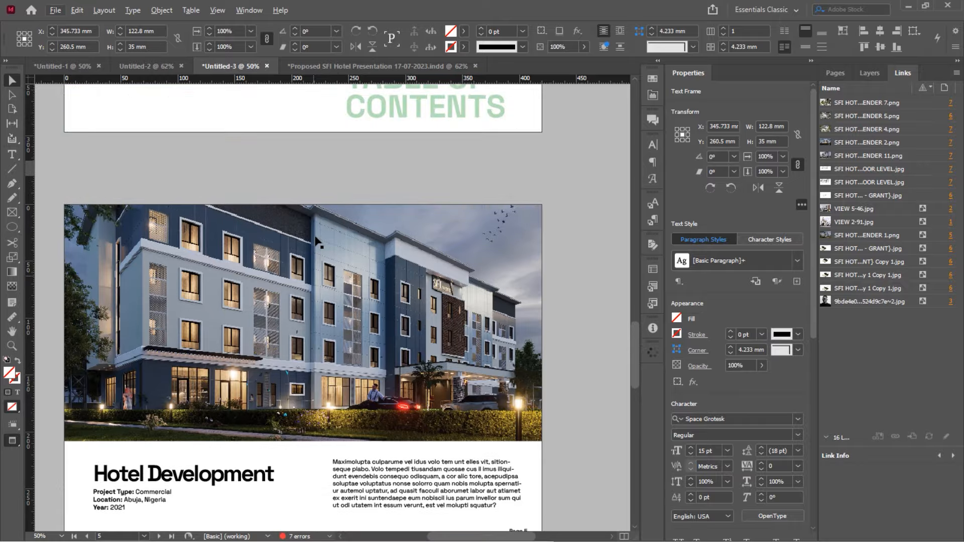
{"action": "scroll", "coordinate": [316, 241], "scroll_direction": "down", "scroll_amount": 20}
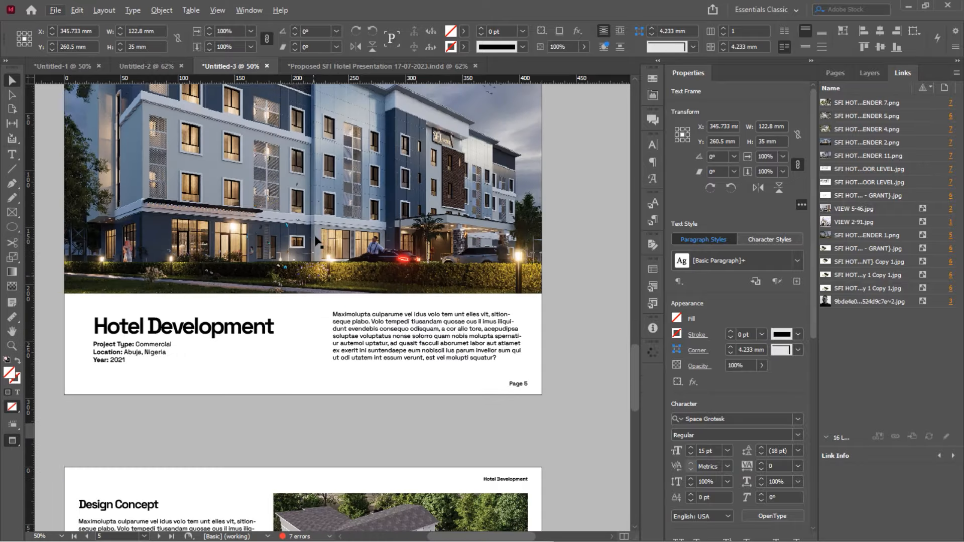
{"action": "scroll", "coordinate": [317, 243], "scroll_direction": "down", "scroll_amount": 2}
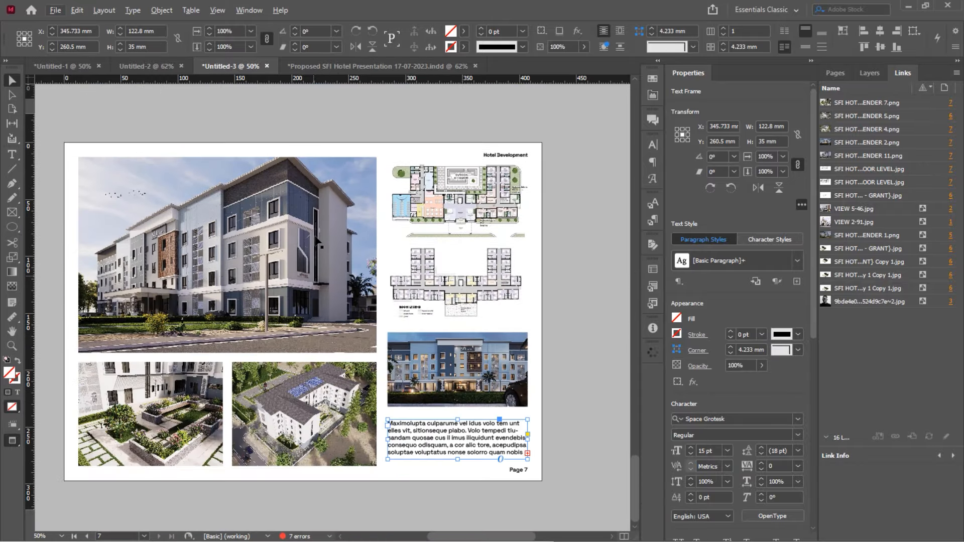
{"action": "left_click", "coordinate": [217, 10]}
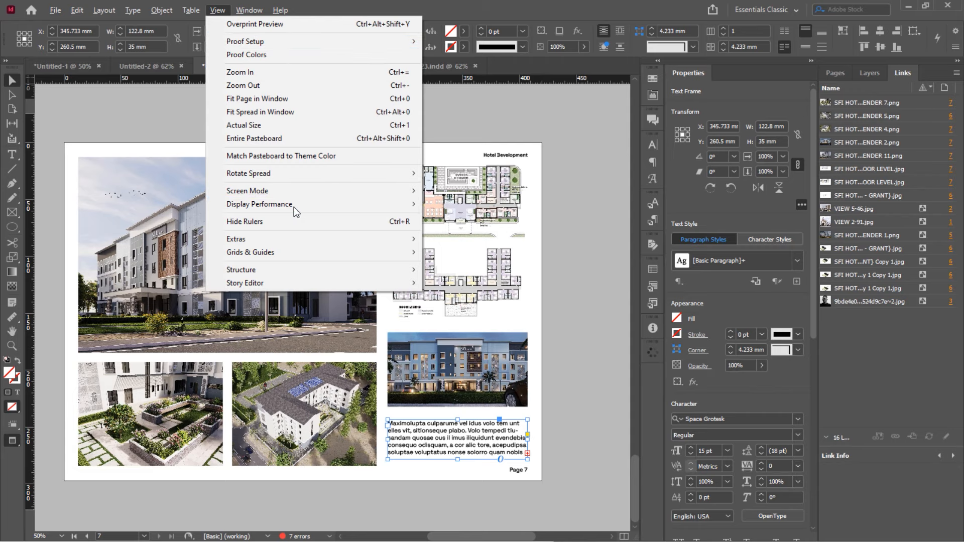
Return to Normal screen mode with guides and frame edges, and cancel the save dialog
{"action": "left_click", "coordinate": [452, 196]}
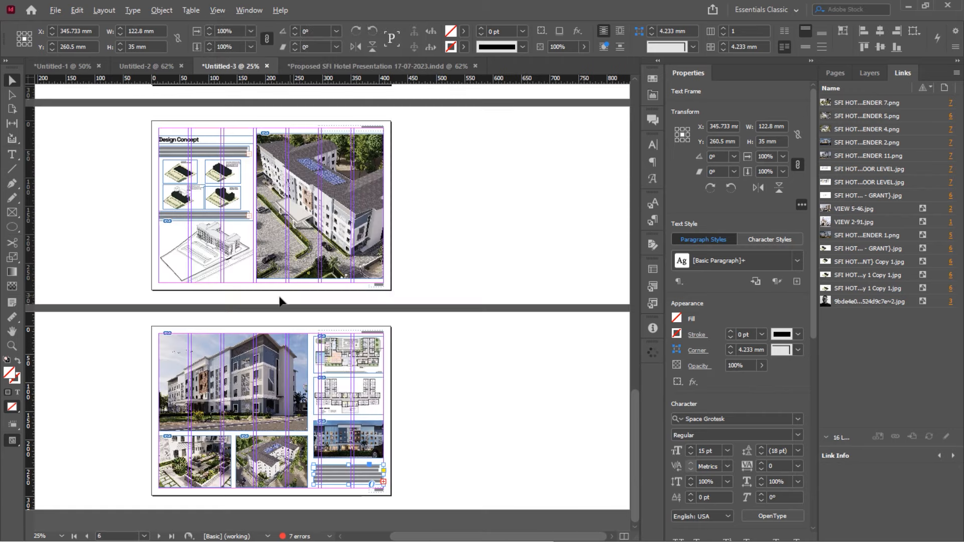
{"action": "scroll", "coordinate": [280, 301], "scroll_direction": "up", "scroll_amount": 1}
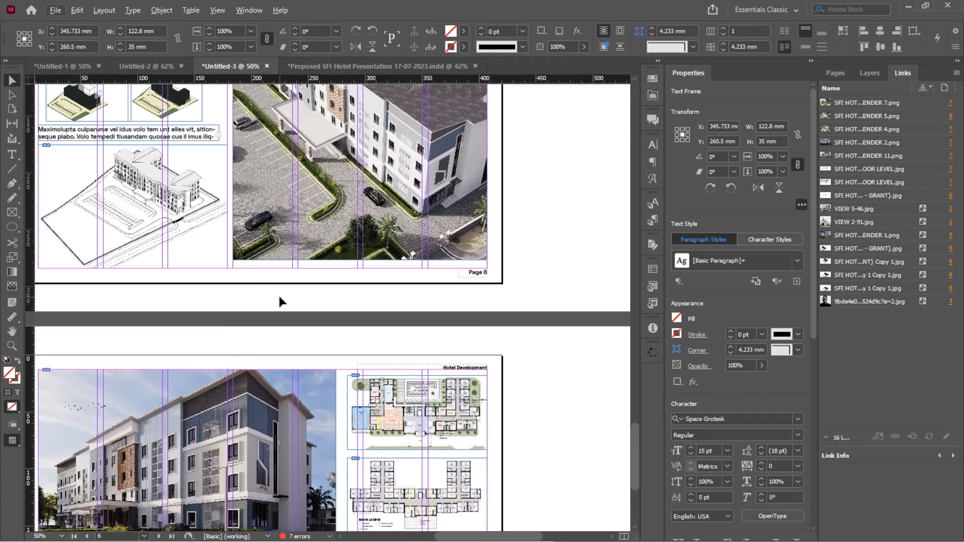
{"action": "scroll", "coordinate": [279, 301], "scroll_direction": "left", "scroll_amount": 2}
{"action": "key", "text": "ctrl+s"}
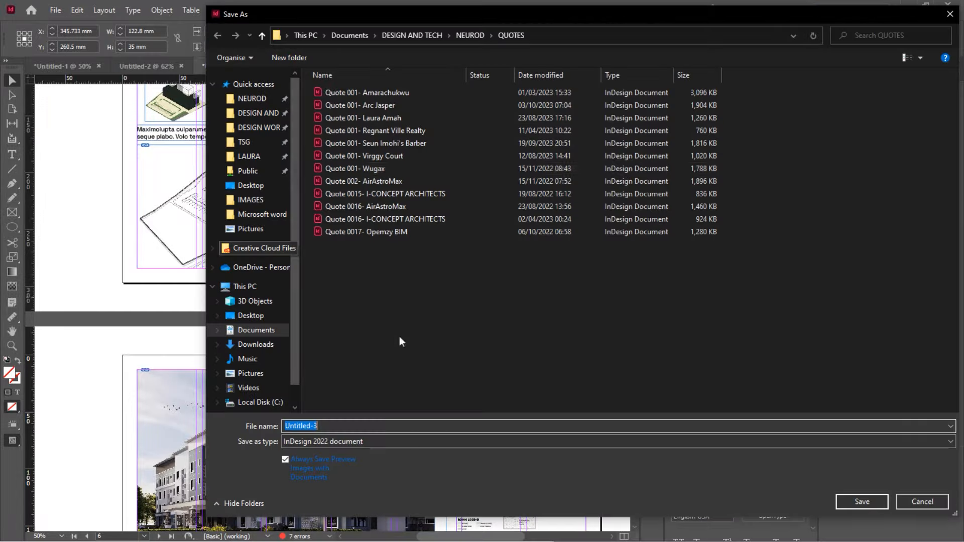
{"action": "left_click", "coordinate": [920, 503]}
Scroll back up through the document to the Architecture Portfolio cover on page 1
{"action": "scroll", "coordinate": [300, 258], "scroll_direction": "up", "scroll_amount": 2}
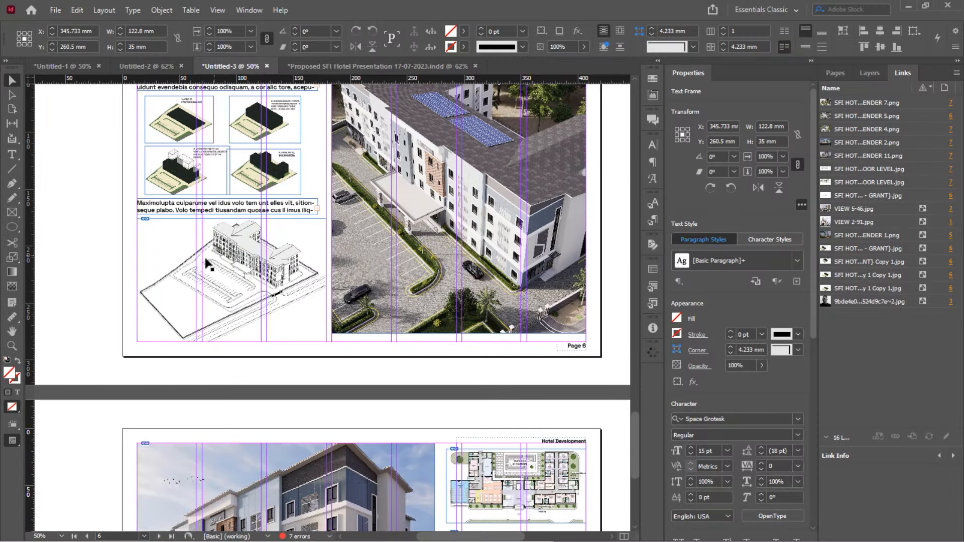
{"action": "scroll", "coordinate": [204, 255], "scroll_direction": "up", "scroll_amount": 3}
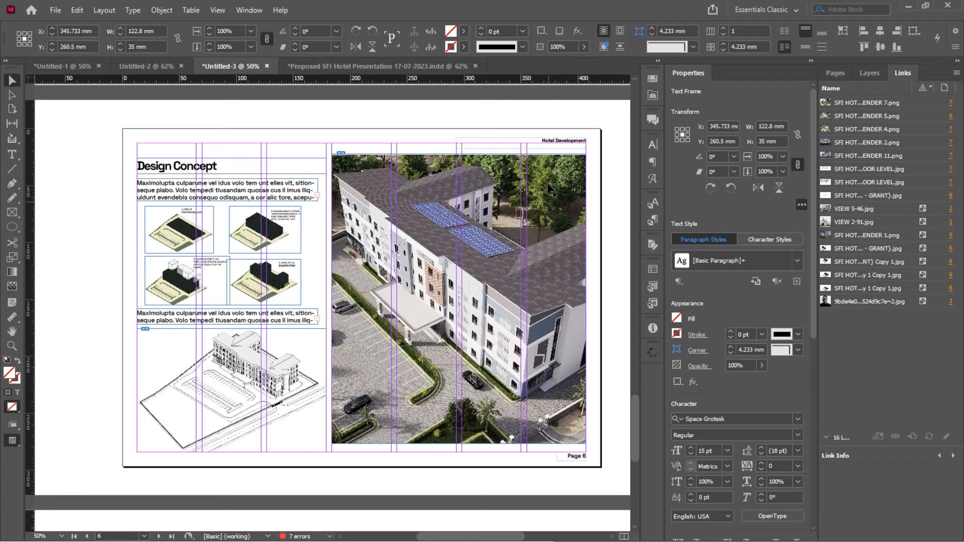
{"action": "scroll", "coordinate": [549, 188], "scroll_direction": "up", "scroll_amount": 15}
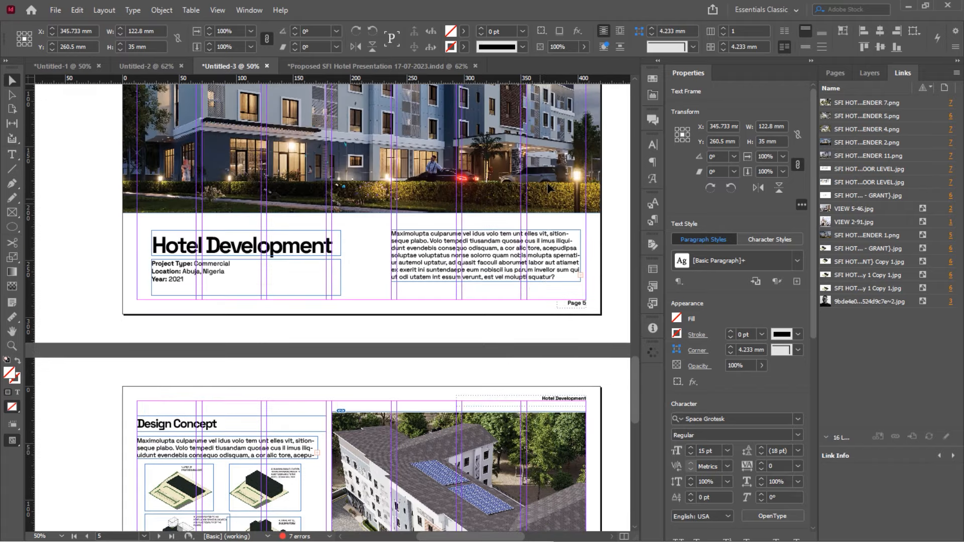
{"action": "scroll", "coordinate": [549, 188], "scroll_direction": "down", "scroll_amount": 15}
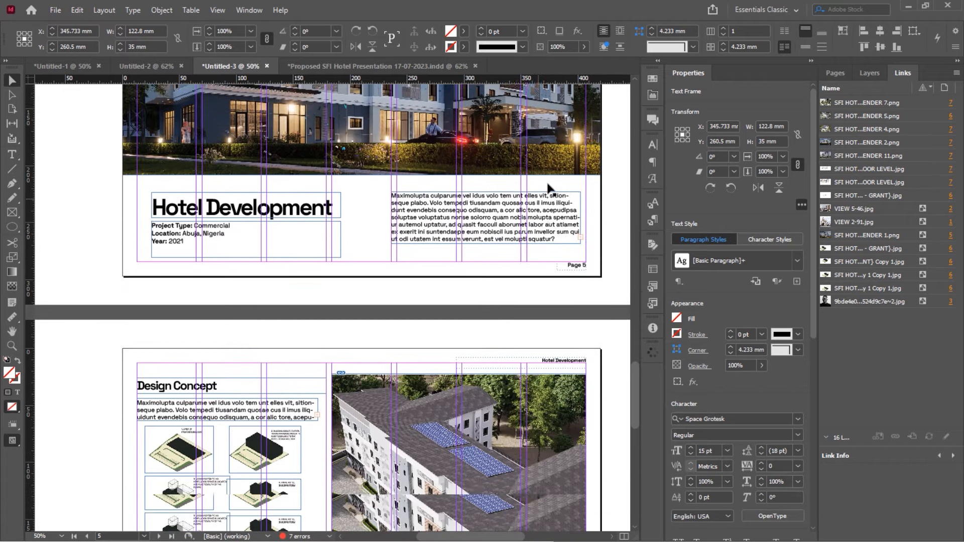
{"action": "scroll", "coordinate": [551, 190], "scroll_direction": "down", "scroll_amount": 10}
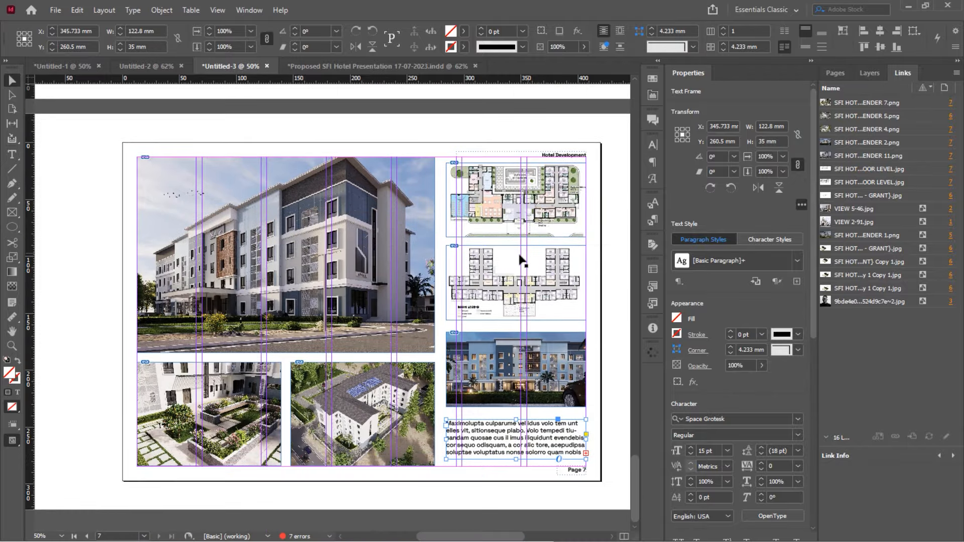
{"action": "scroll", "coordinate": [519, 258], "scroll_direction": "up", "scroll_amount": 4}
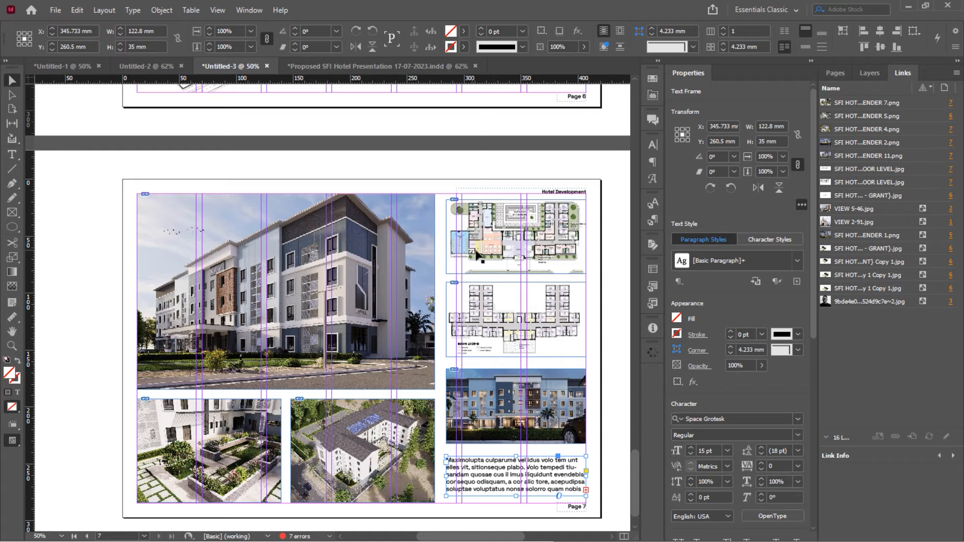
{"action": "scroll", "coordinate": [476, 255], "scroll_direction": "up", "scroll_amount": 17}
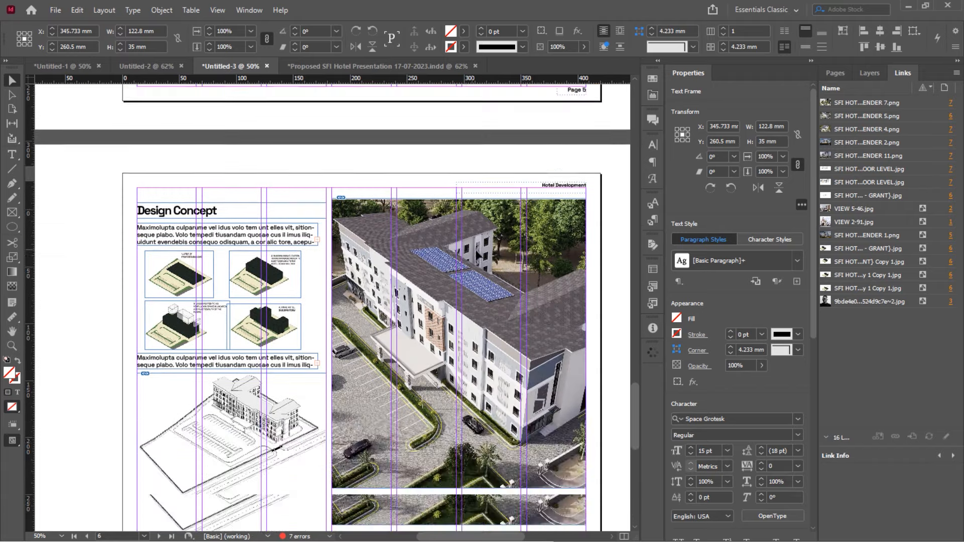
{"action": "scroll", "coordinate": [476, 255], "scroll_direction": "up", "scroll_amount": 20}
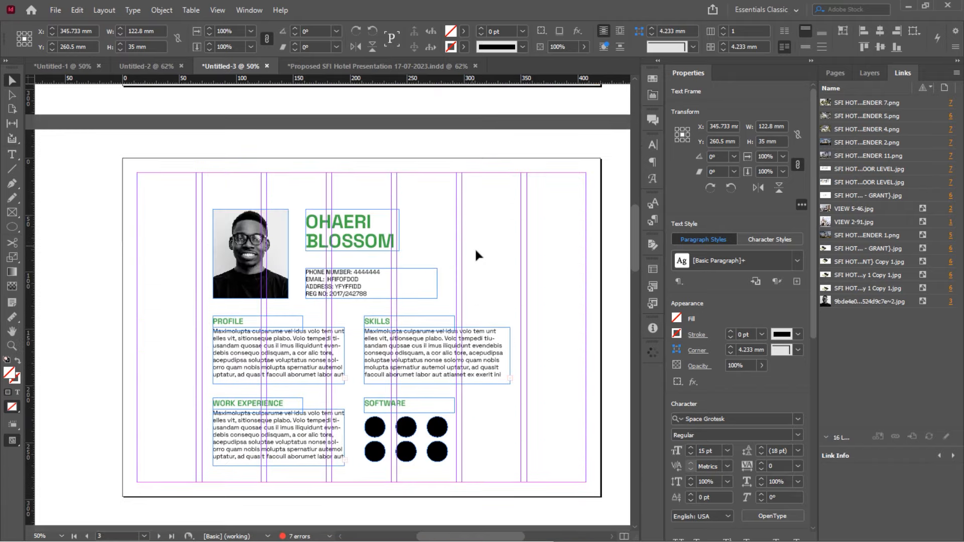
{"action": "scroll", "coordinate": [477, 254], "scroll_direction": "up", "scroll_amount": 15}
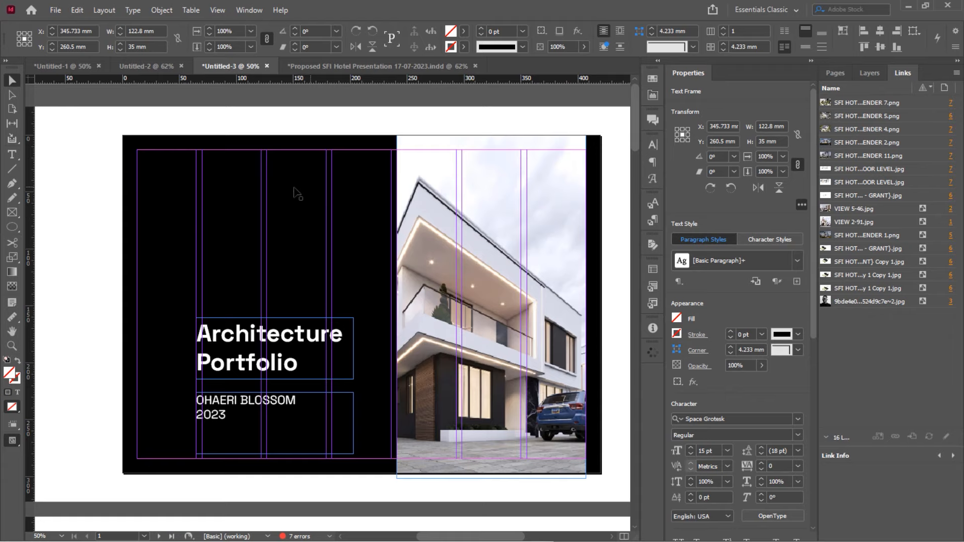
Save the document on the Desktop as 'Architecture Portfolio.indd' and scroll through the pages
{"action": "key", "text": "ctrl+s"}
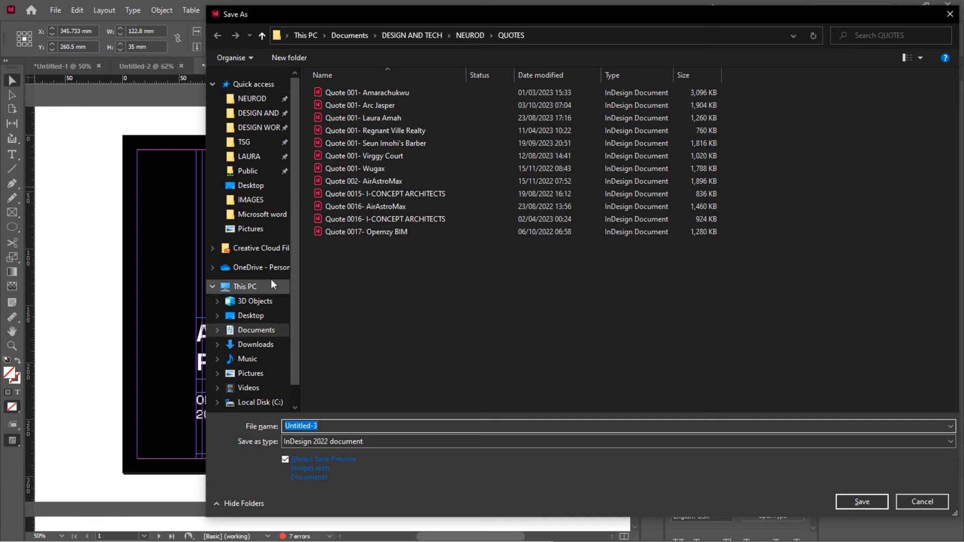
{"action": "left_click", "coordinate": [256, 316]}
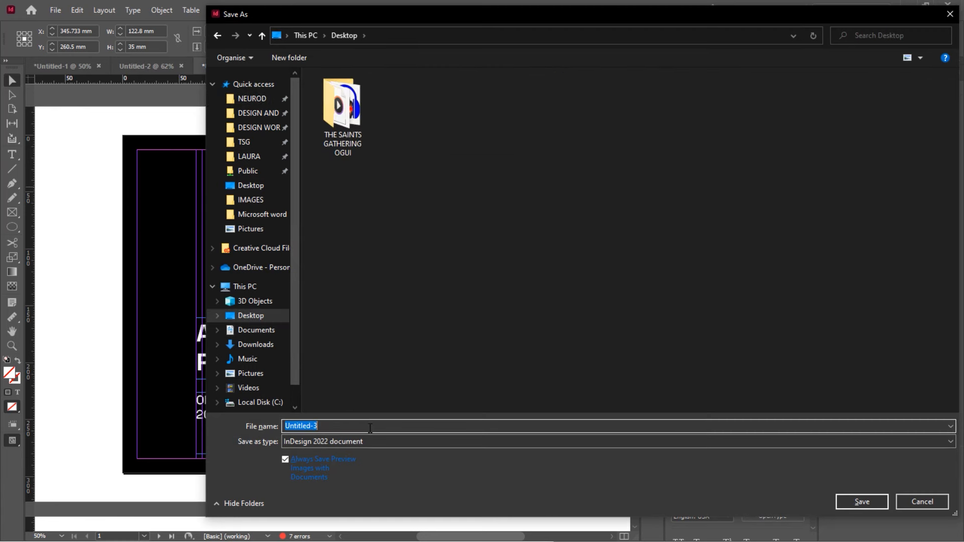
{"action": "type", "text": "Architecture Por"}
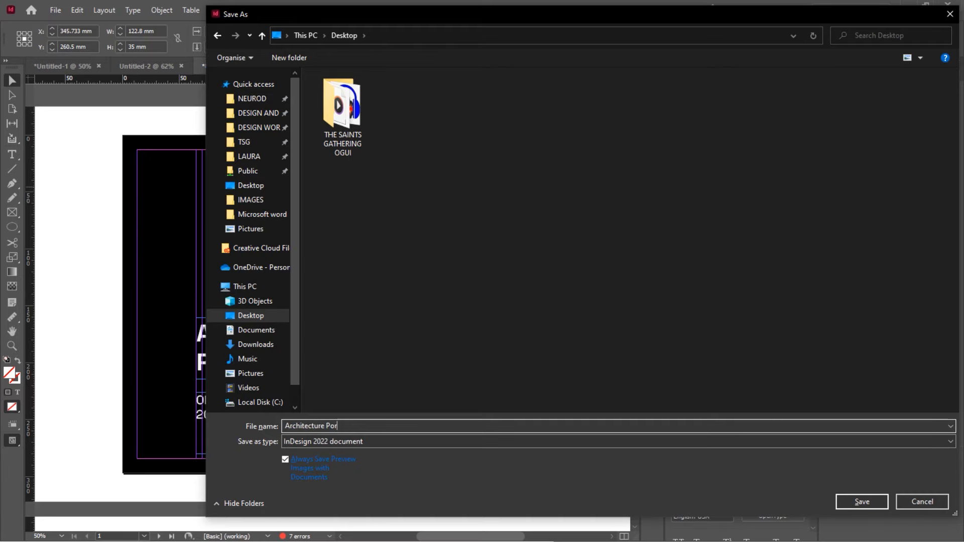
{"action": "type", "text": "tfolio"}
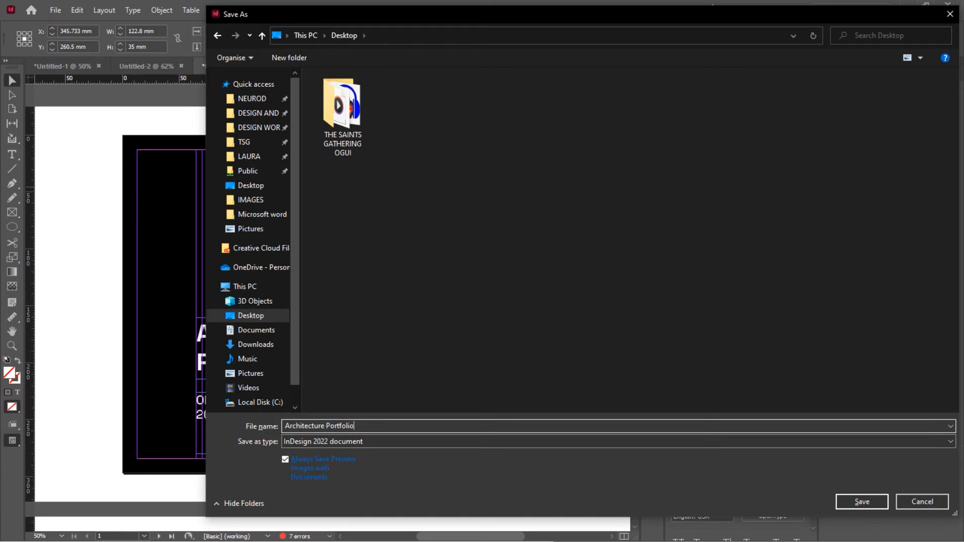
{"action": "key", "text": "Return"}
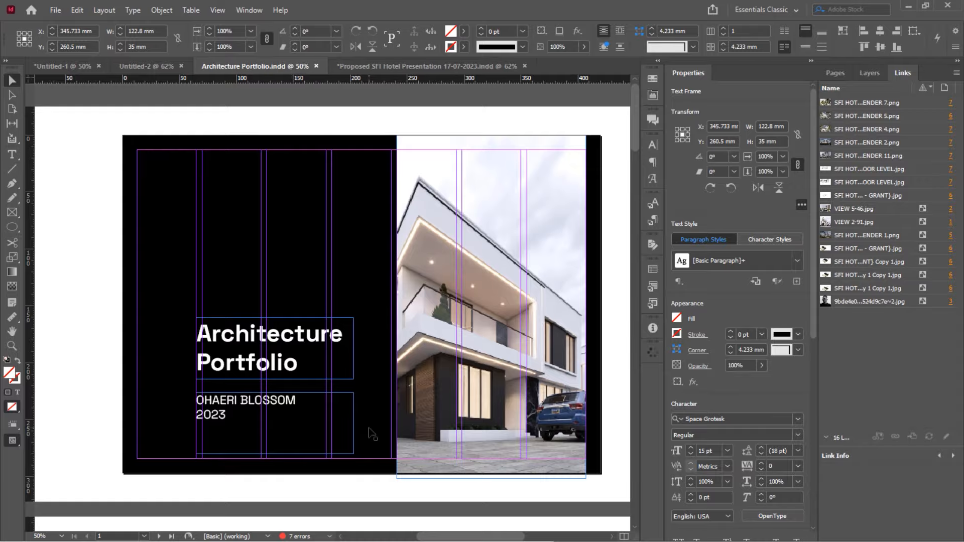
{"action": "scroll", "coordinate": [332, 246], "scroll_direction": "down", "scroll_amount": 10}
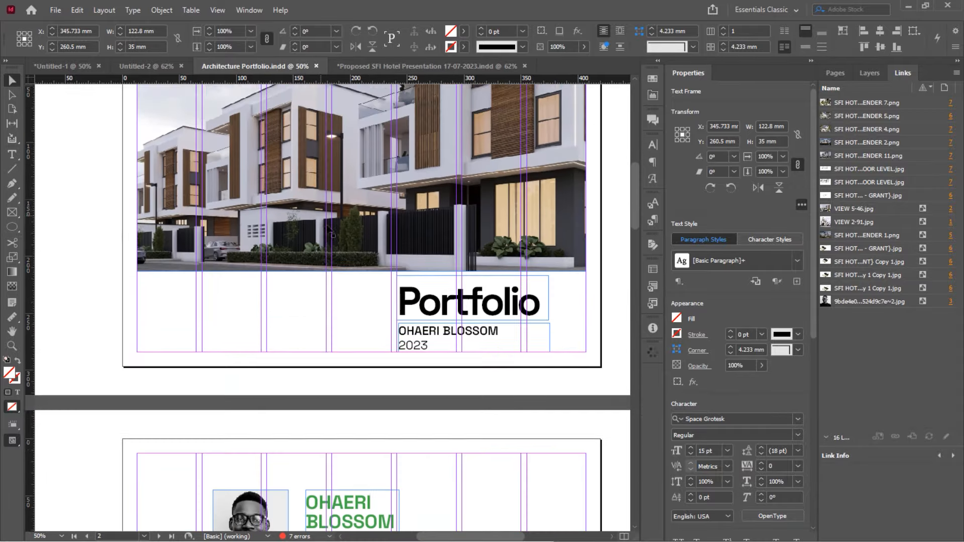
{"action": "scroll", "coordinate": [326, 229], "scroll_direction": "down", "scroll_amount": 20}
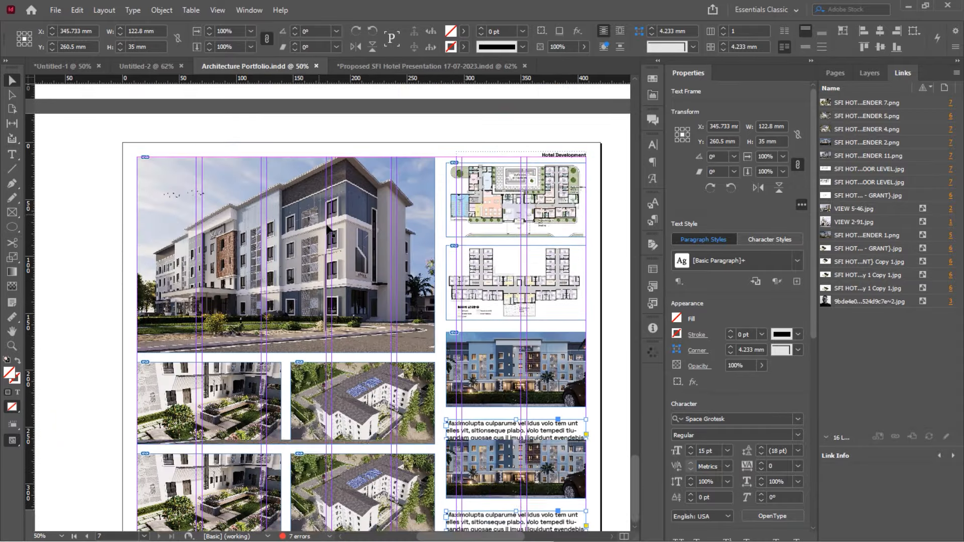
{"action": "scroll", "coordinate": [329, 229], "scroll_direction": "up", "scroll_amount": 20}
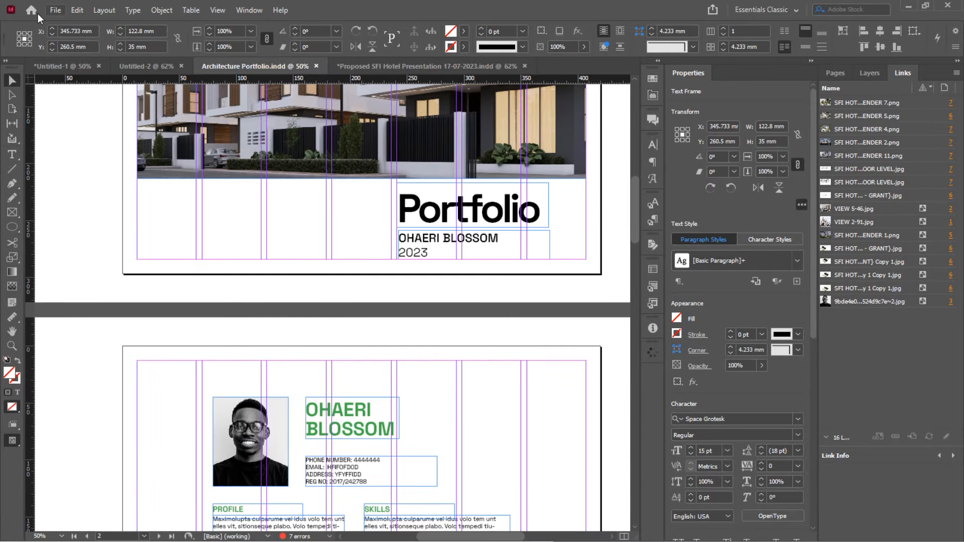
{"action": "scroll", "coordinate": [199, 271], "scroll_direction": "up", "scroll_amount": 3}
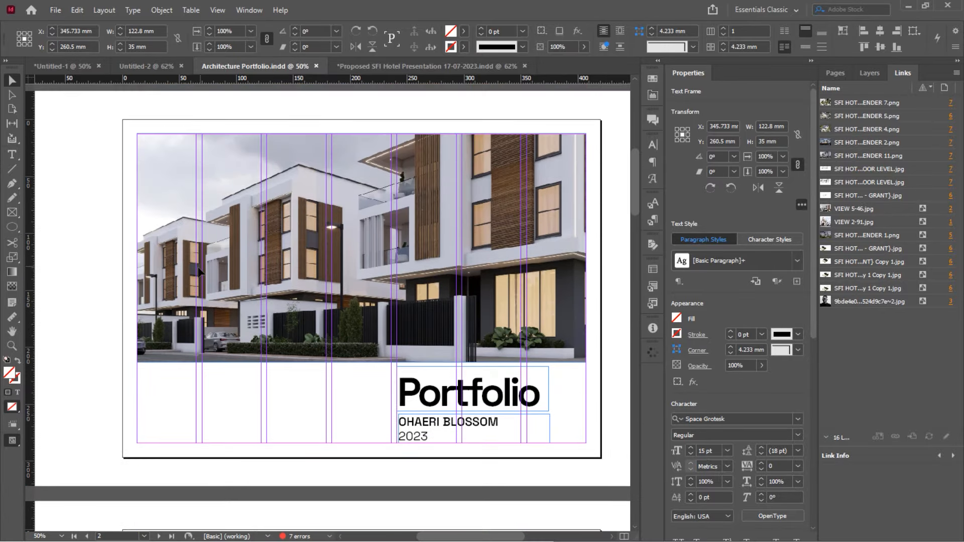
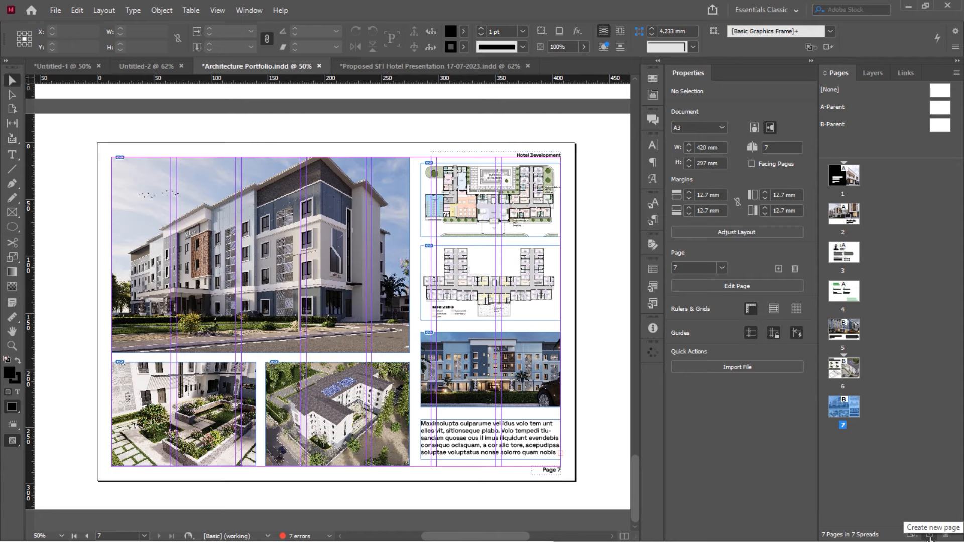
Add a blank page 8 after page 7 from the Pages panel
{"action": "left_click", "coordinate": [930, 536]}
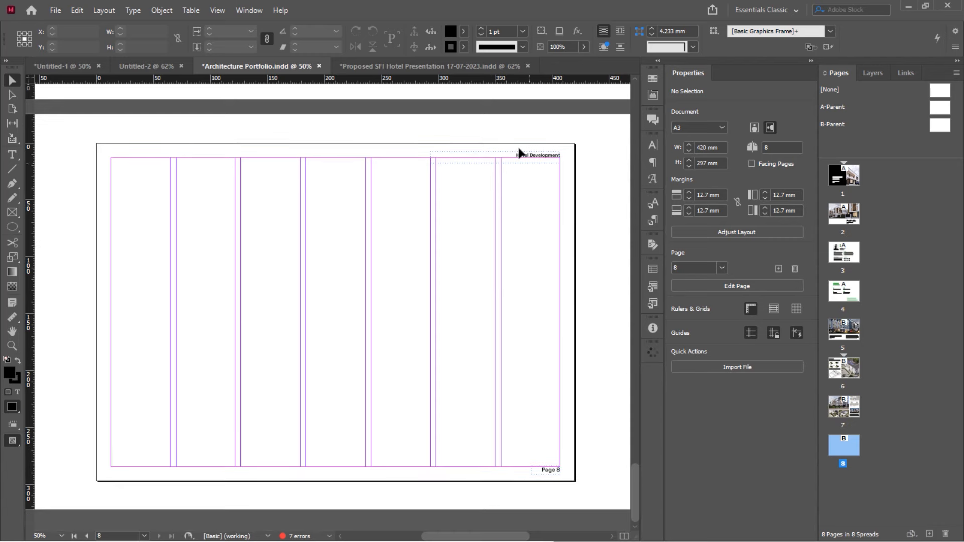
{"action": "scroll", "coordinate": [519, 152], "scroll_direction": "up", "scroll_amount": 5}
{"action": "scroll", "coordinate": [520, 153], "scroll_direction": "down", "scroll_amount": 1}
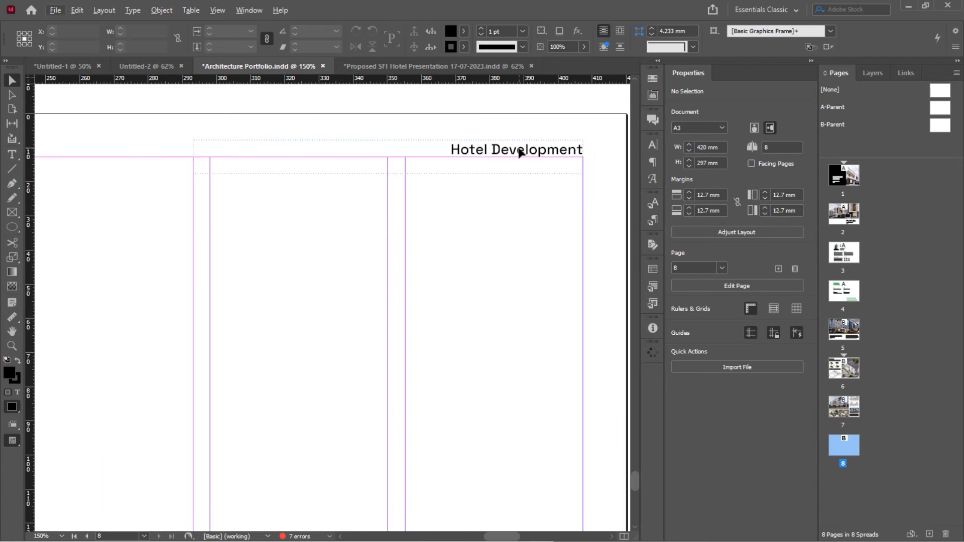
{"action": "key", "text": "alt"}
{"action": "scroll", "coordinate": [534, 185], "scroll_direction": "down", "scroll_amount": 3}
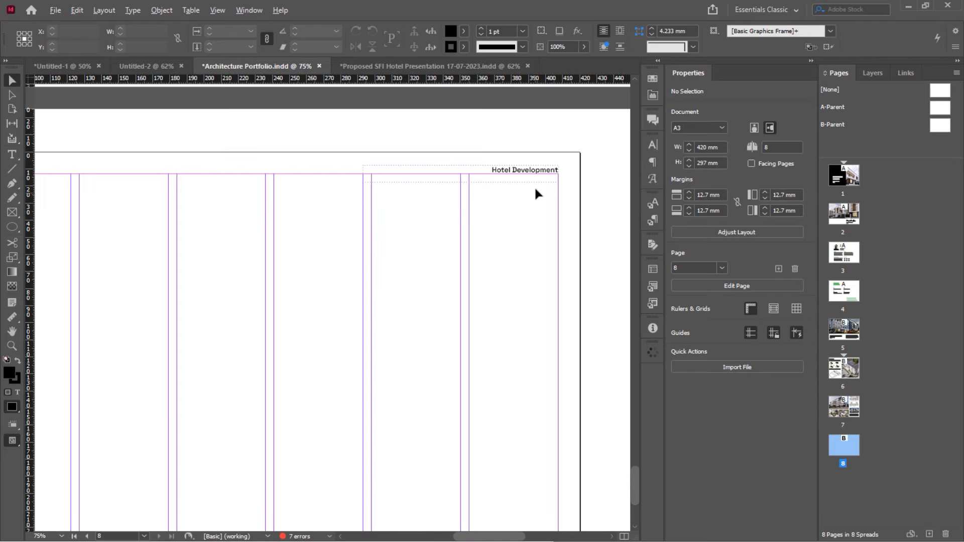
{"action": "scroll", "coordinate": [535, 189], "scroll_direction": "up", "scroll_amount": 2}
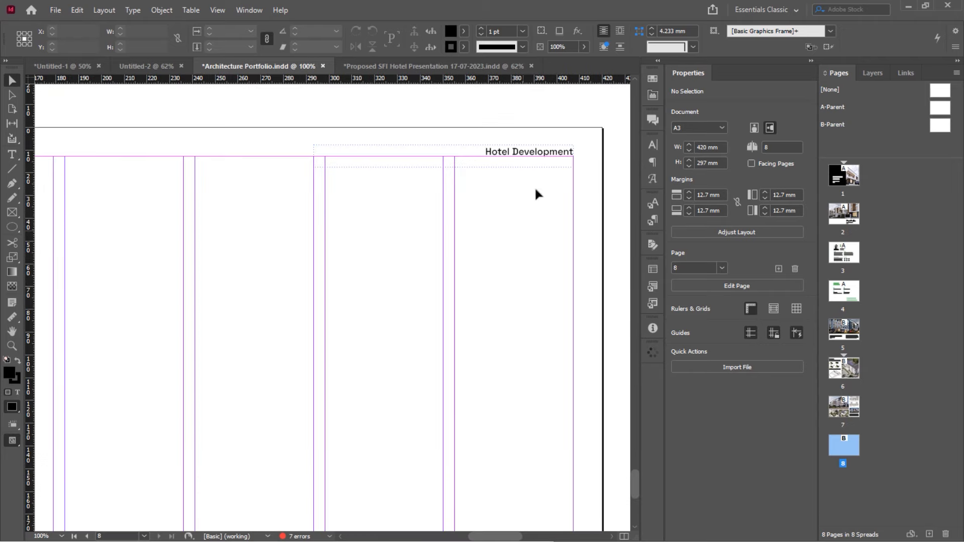
{"action": "scroll", "coordinate": [581, 280], "scroll_direction": "down", "scroll_amount": 1}
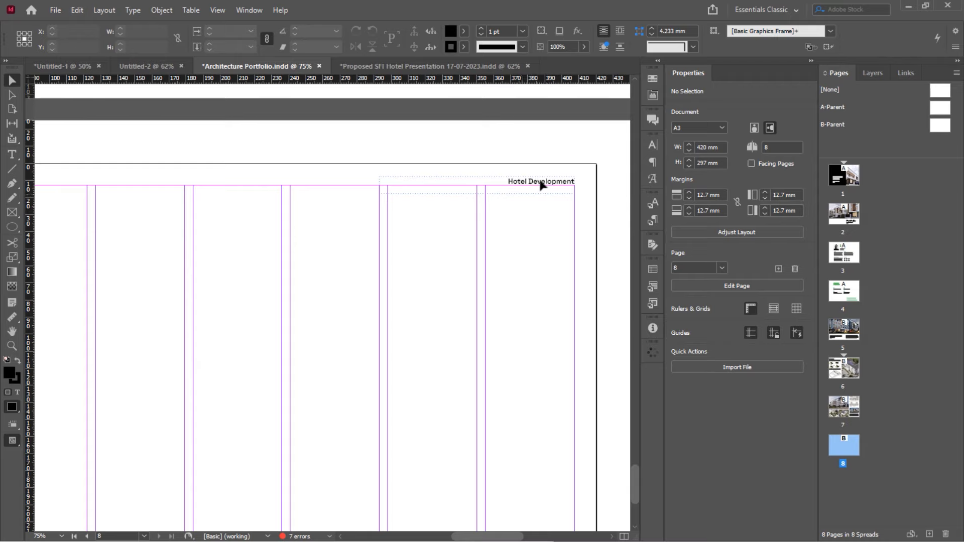
{"action": "scroll", "coordinate": [541, 185], "scroll_direction": "up", "scroll_amount": 5}
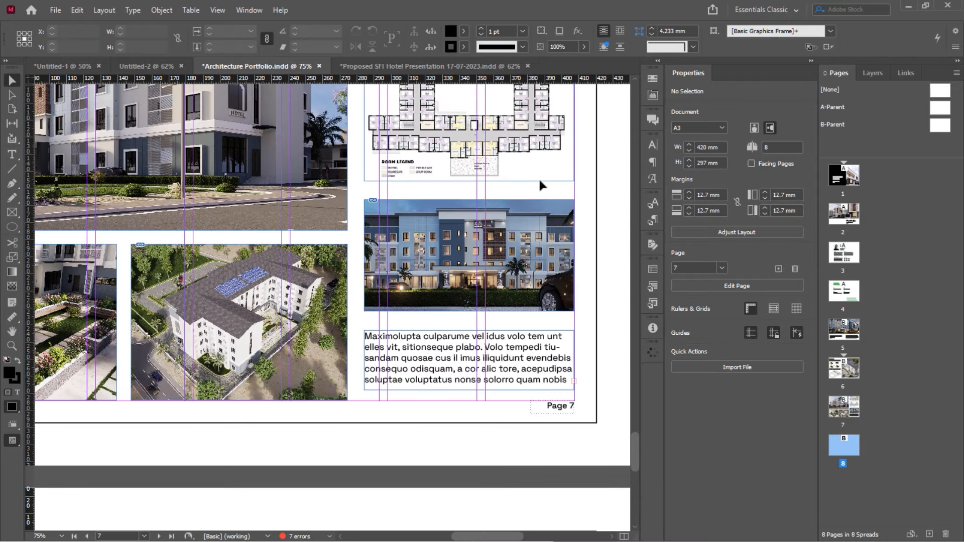
{"action": "scroll", "coordinate": [540, 185], "scroll_direction": "down", "scroll_amount": 5}
{"action": "double_click", "coordinate": [941, 127]}
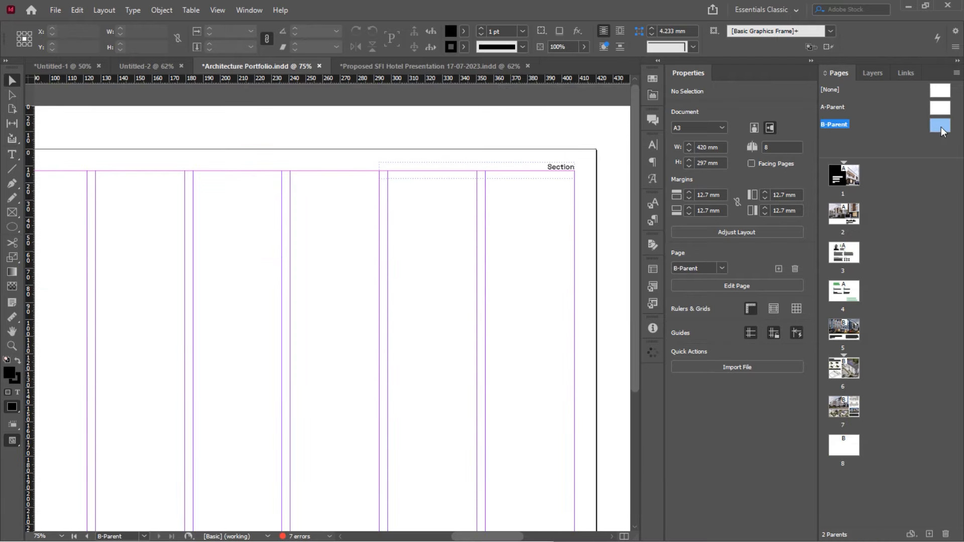
{"action": "left_click", "coordinate": [528, 174]}
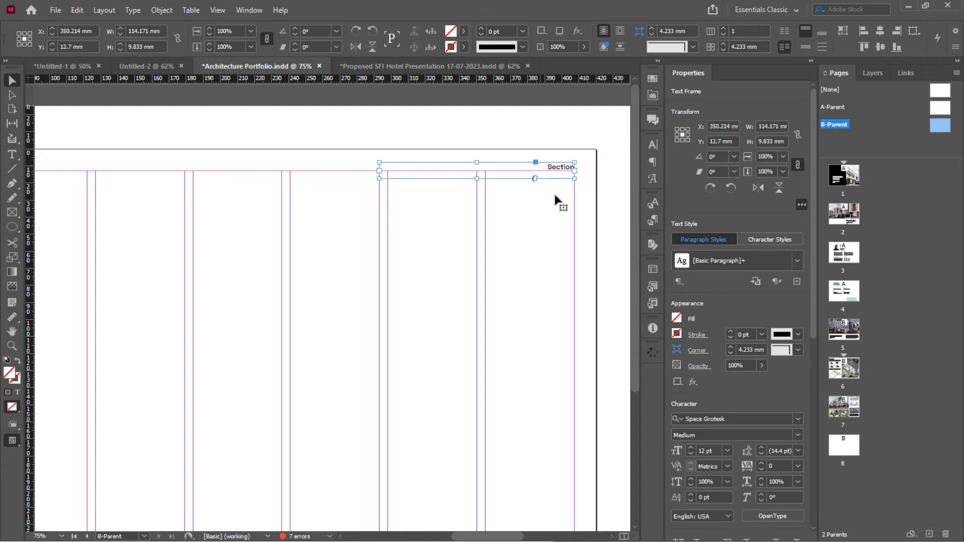
{"action": "double_click", "coordinate": [831, 439]}
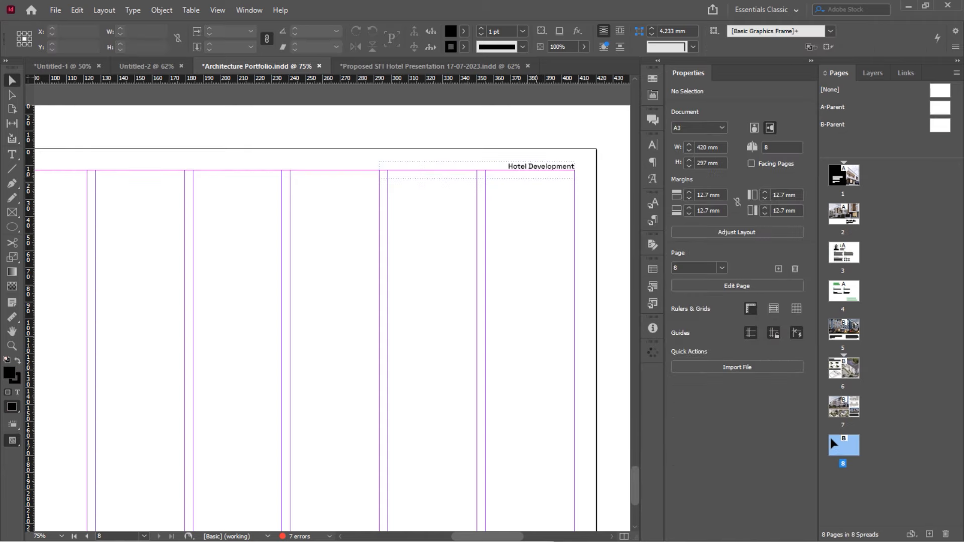
{"action": "scroll", "coordinate": [526, 181], "scroll_direction": "down", "scroll_amount": 4}
{"action": "scroll", "coordinate": [525, 181], "scroll_direction": "up", "scroll_amount": 4}
{"action": "scroll", "coordinate": [526, 181], "scroll_direction": "down", "scroll_amount": 4}
{"action": "scroll", "coordinate": [477, 370], "scroll_direction": "up", "scroll_amount": 5}
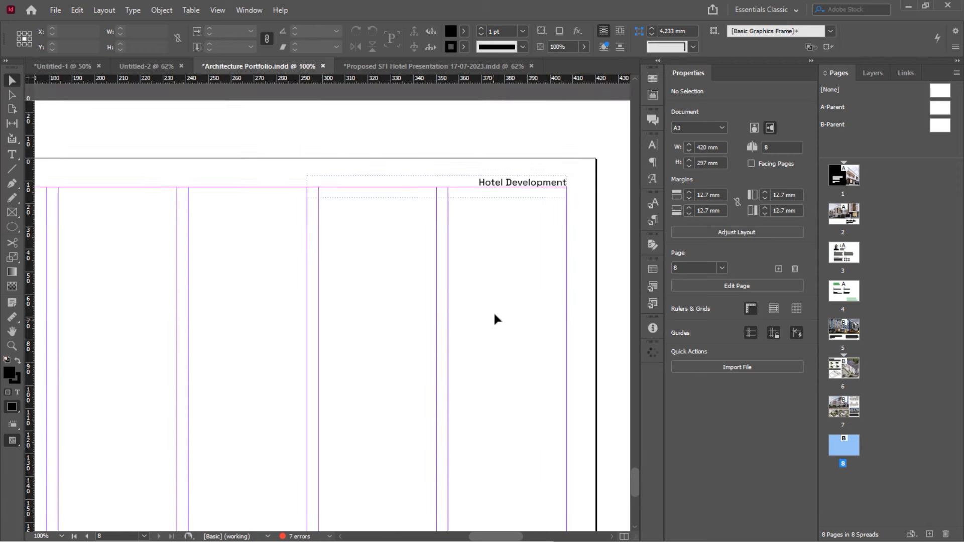
{"action": "scroll", "coordinate": [494, 315], "scroll_direction": "down", "scroll_amount": 4}
{"action": "scroll", "coordinate": [494, 315], "scroll_direction": "up", "scroll_amount": 4}
{"action": "key", "text": "alt"}
{"action": "key", "text": "alt"}
{"action": "left_click", "coordinate": [539, 189]}
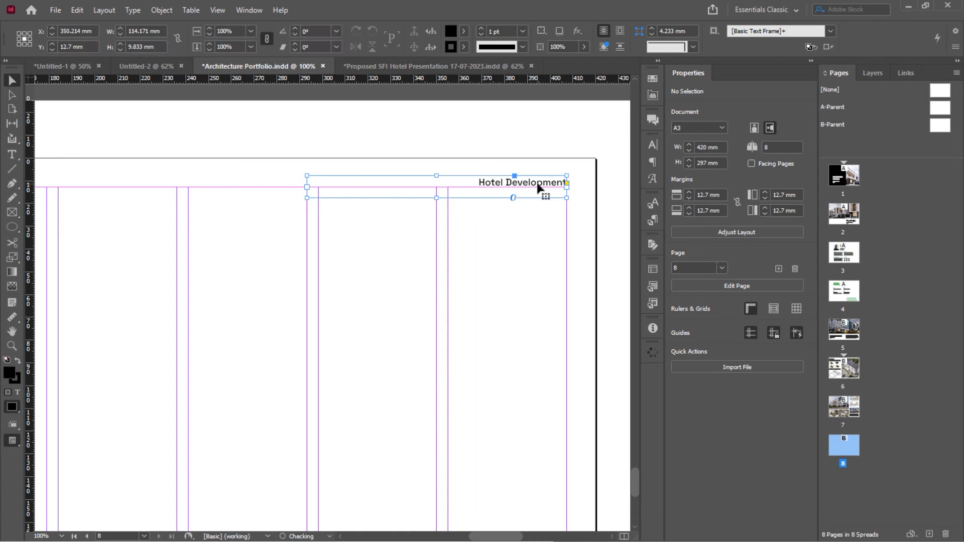
{"action": "left_click", "coordinate": [530, 285]}
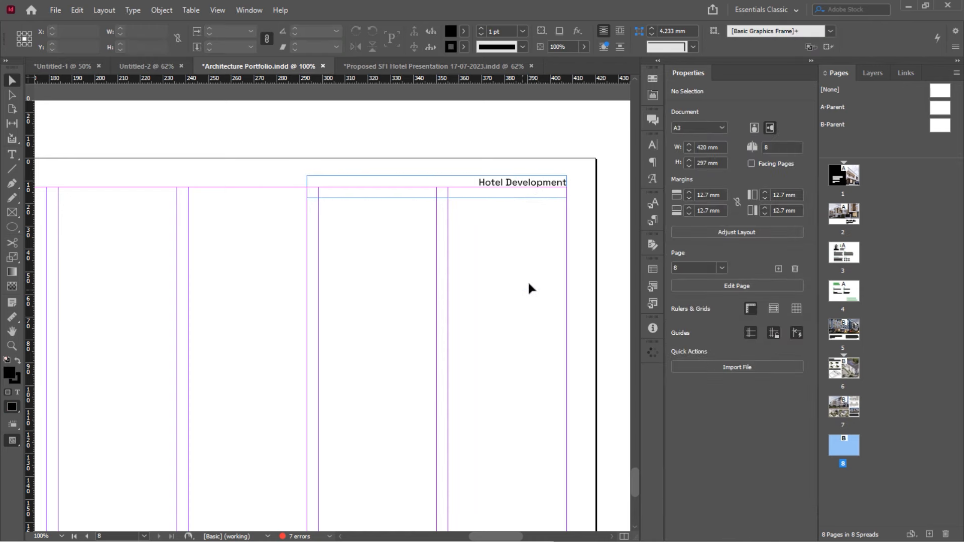
{"action": "left_click", "coordinate": [535, 186]}
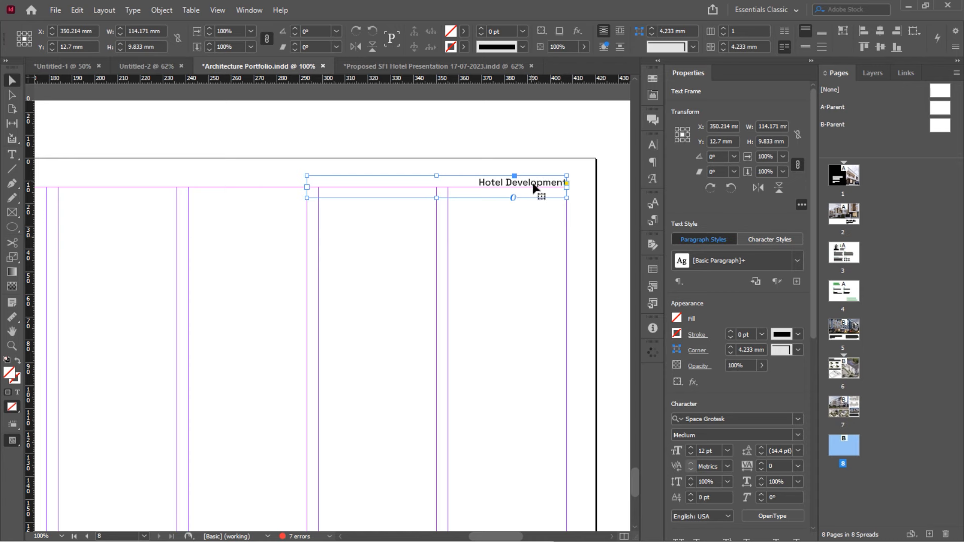
Delete the Hotel Development header from page 8 and zoom out to see the whole page
{"action": "left_click_drag", "start_coordinate": [537, 186], "coordinate": [505, 255]}
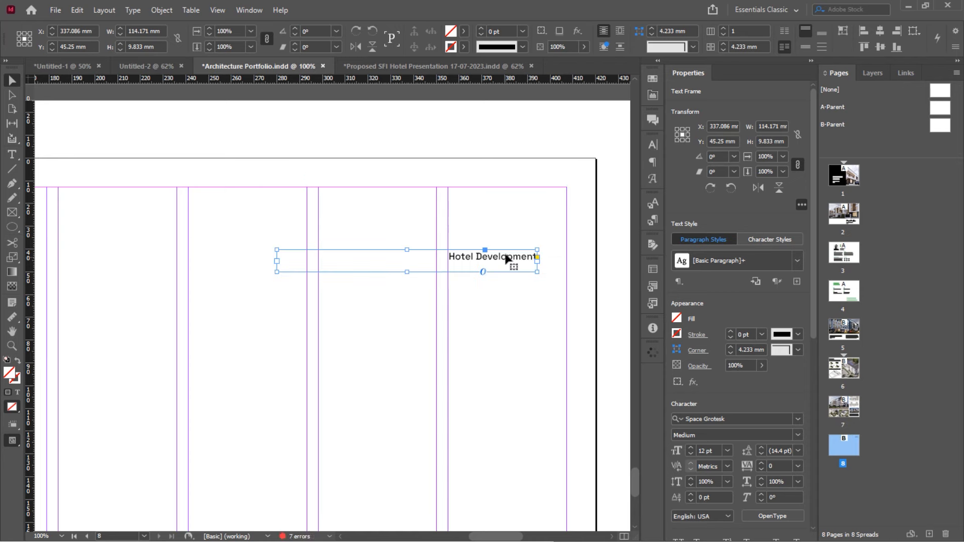
{"action": "key", "text": "Delete"}
{"action": "scroll", "coordinate": [506, 256], "scroll_direction": "up", "scroll_amount": 12}
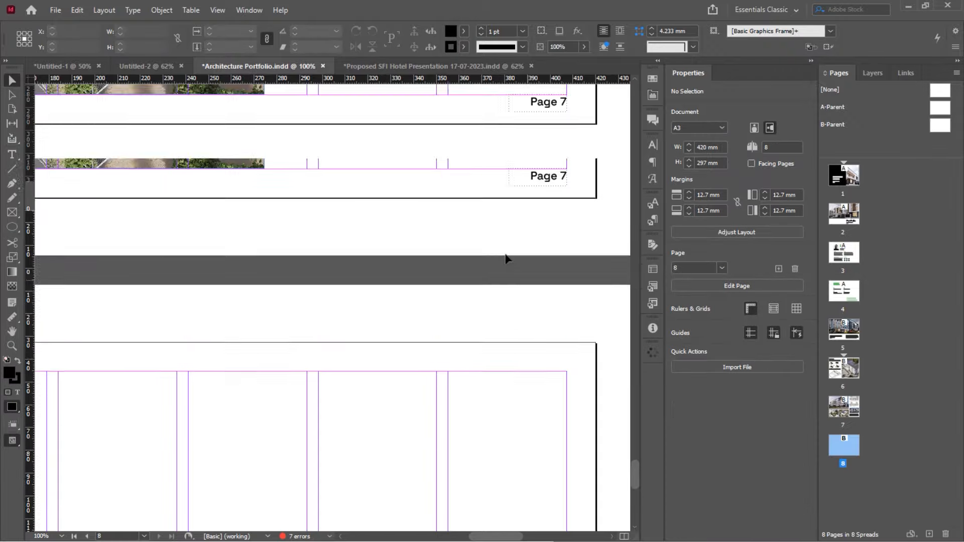
{"action": "scroll", "coordinate": [505, 144], "scroll_direction": "up", "scroll_amount": 15}
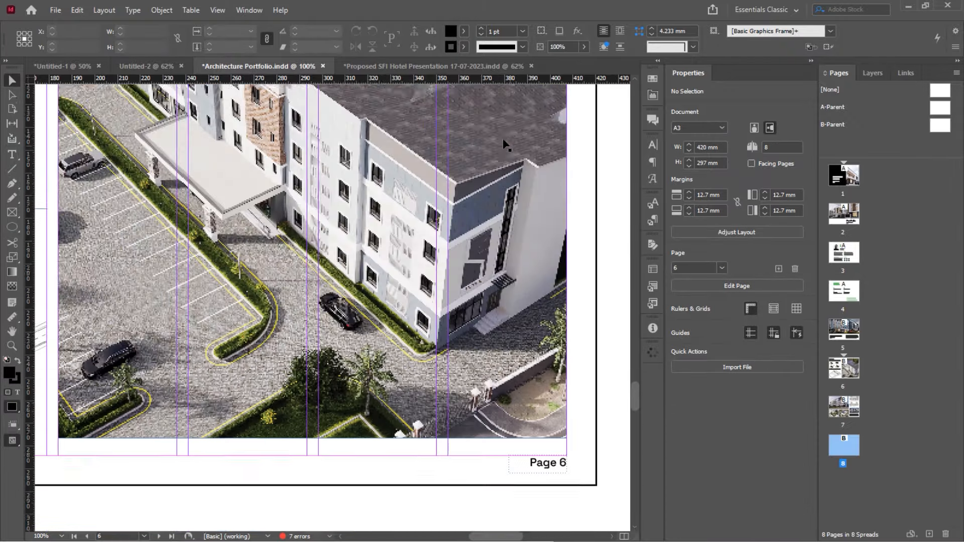
{"action": "scroll", "coordinate": [519, 184], "scroll_direction": "up", "scroll_amount": 8}
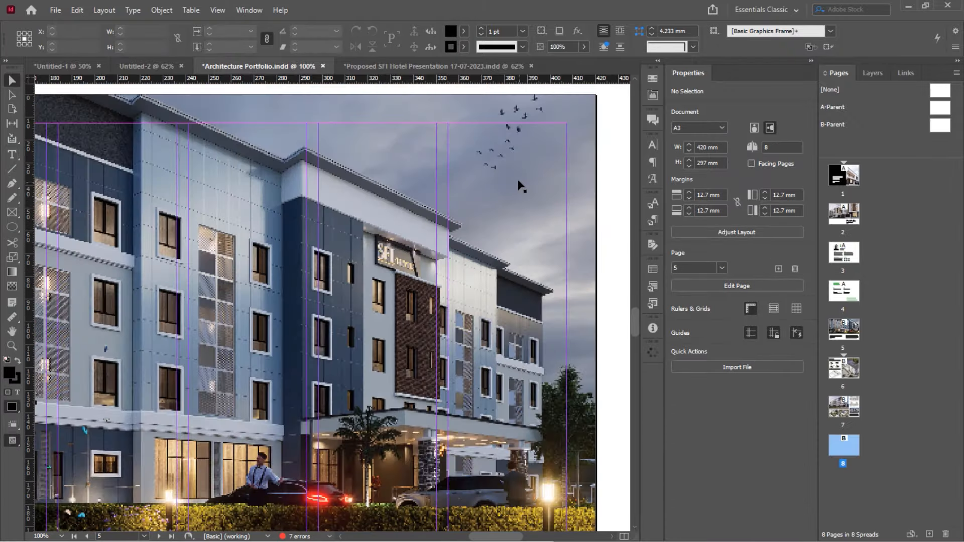
{"action": "scroll", "coordinate": [520, 185], "scroll_direction": "down", "scroll_amount": 15}
{"action": "key", "text": "ctrl+minus"}
{"action": "scroll", "coordinate": [531, 221], "scroll_direction": "down", "scroll_amount": 20}
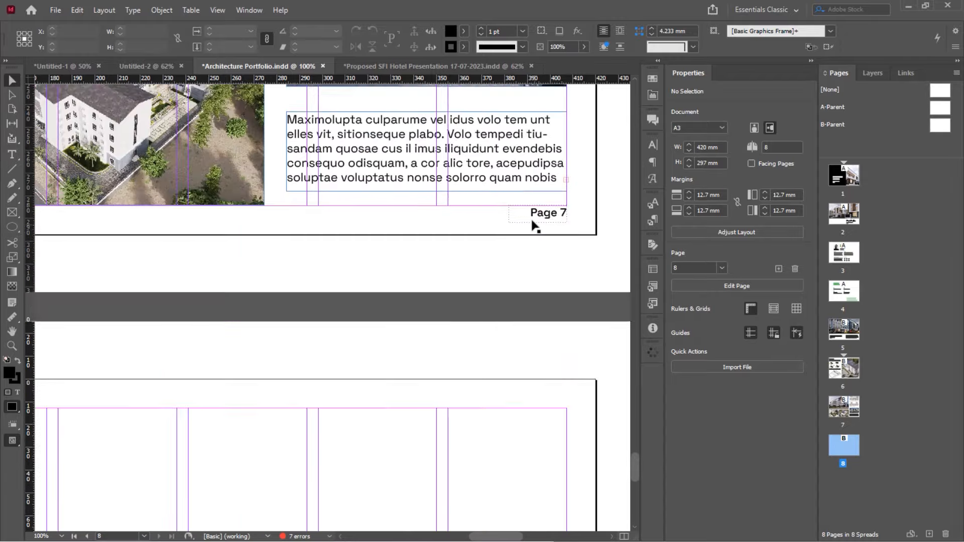
{"action": "key", "text": "ctrl+minus"}
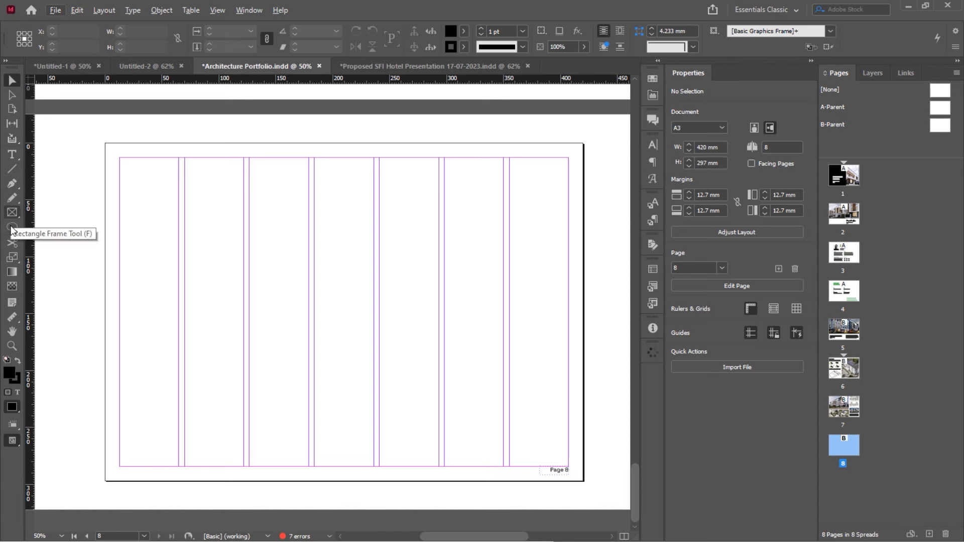
Draw a black 420 × 297 mm rectangle covering all of page 8
{"action": "left_click_drag", "start_coordinate": [12, 229], "coordinate": [46, 243]}
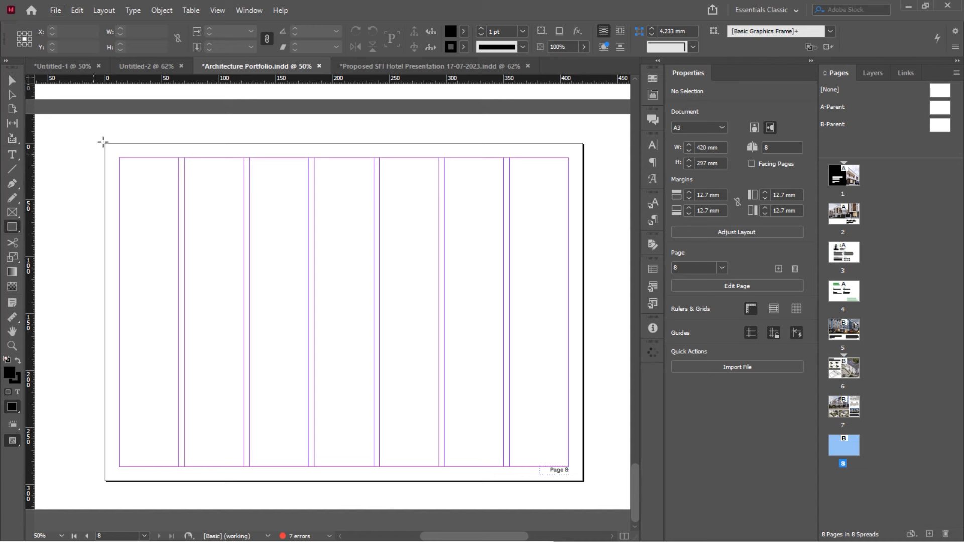
{"action": "left_click_drag", "start_coordinate": [105, 143], "coordinate": [584, 480]}
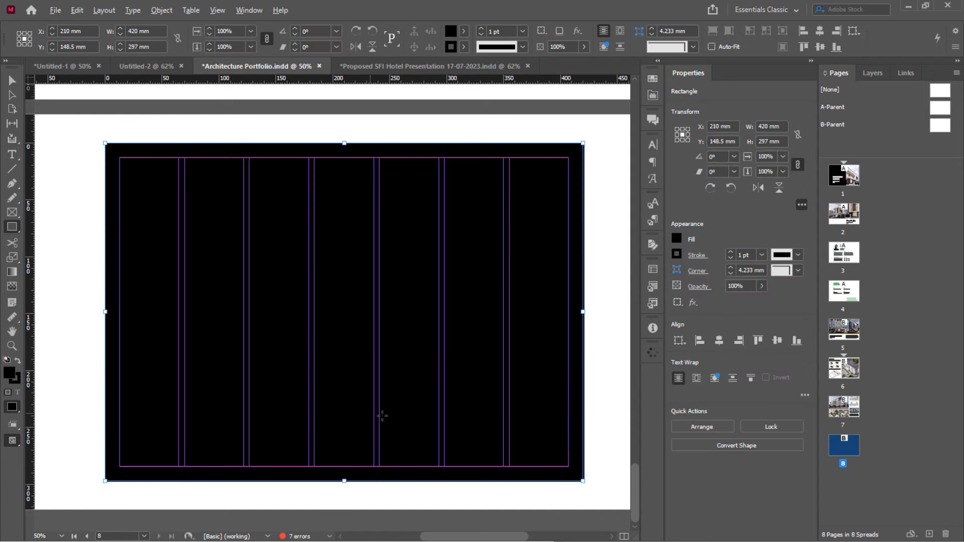
{"action": "scroll", "coordinate": [379, 414], "scroll_direction": "down", "scroll_amount": 2}
{"action": "key", "text": "ctrl+equal"}
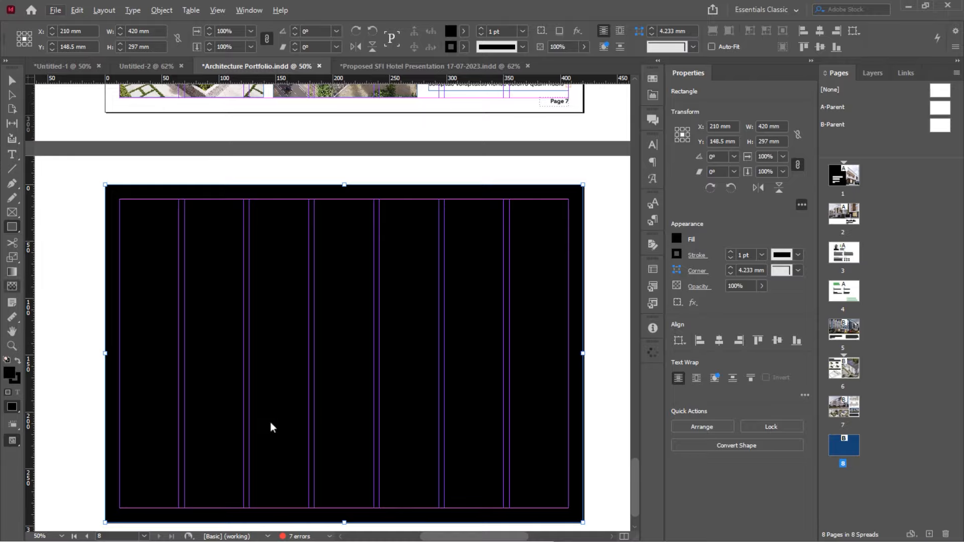
{"action": "scroll", "coordinate": [399, 363], "scroll_direction": "up", "scroll_amount": 3}
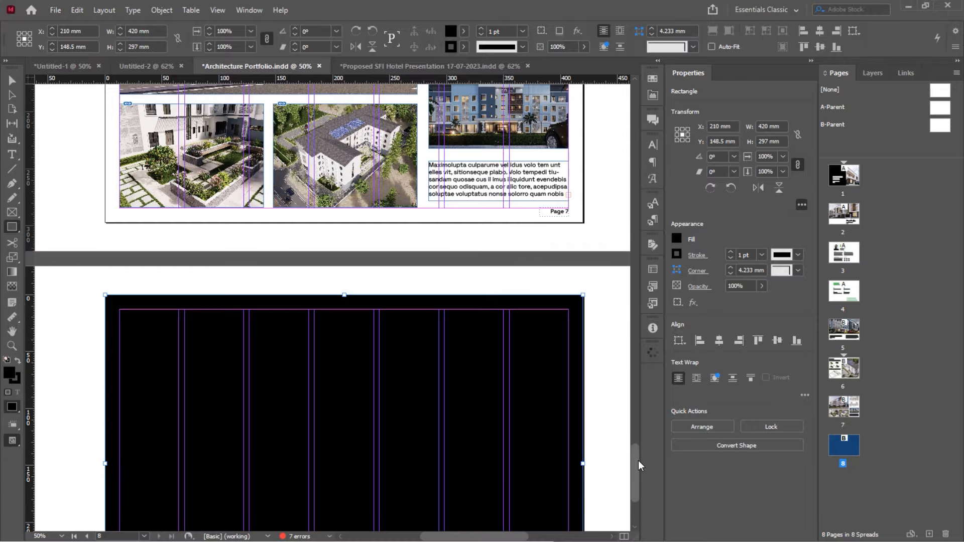
{"action": "left_click_drag", "start_coordinate": [636, 464], "coordinate": [622, 203]}
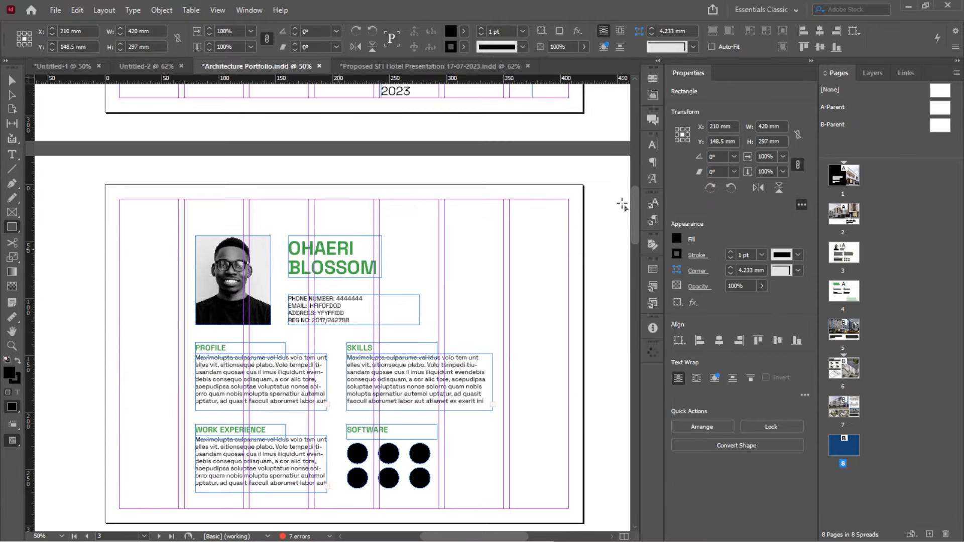
{"action": "scroll", "coordinate": [622, 205], "scroll_direction": "up", "scroll_amount": 3}
Copy the Portfolio title and name frames and paste them onto page 8
{"action": "left_click", "coordinate": [12, 80]}
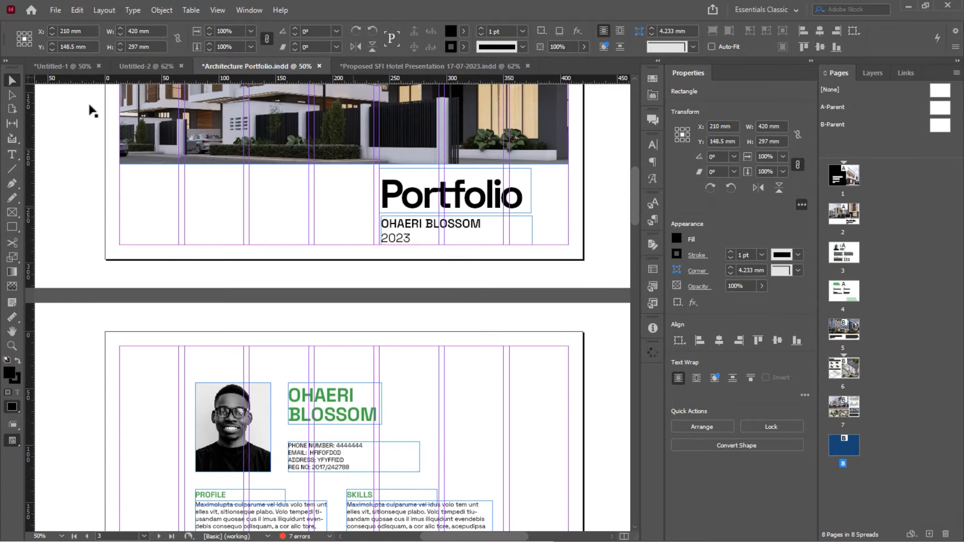
{"action": "left_click", "coordinate": [409, 226]}
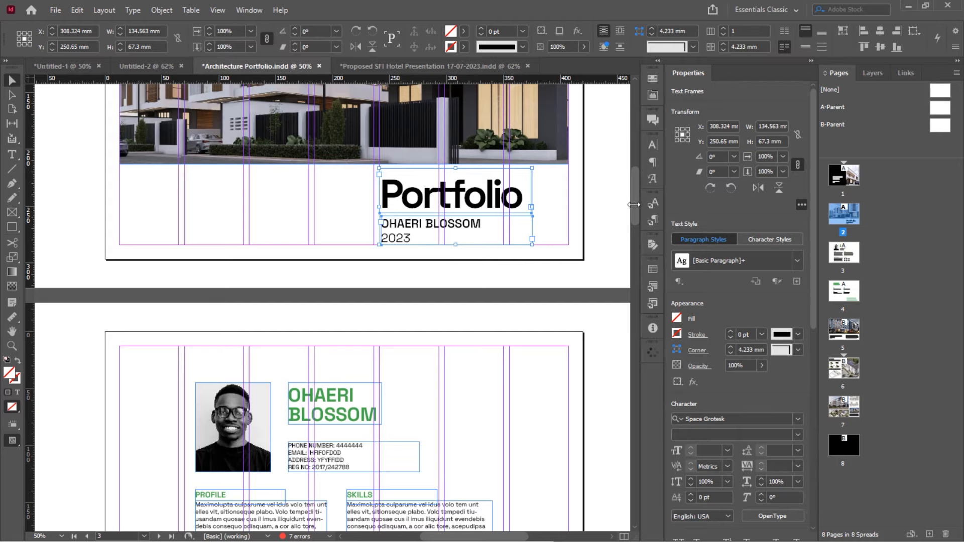
{"action": "left_click_drag", "start_coordinate": [636, 205], "coordinate": [643, 519]}
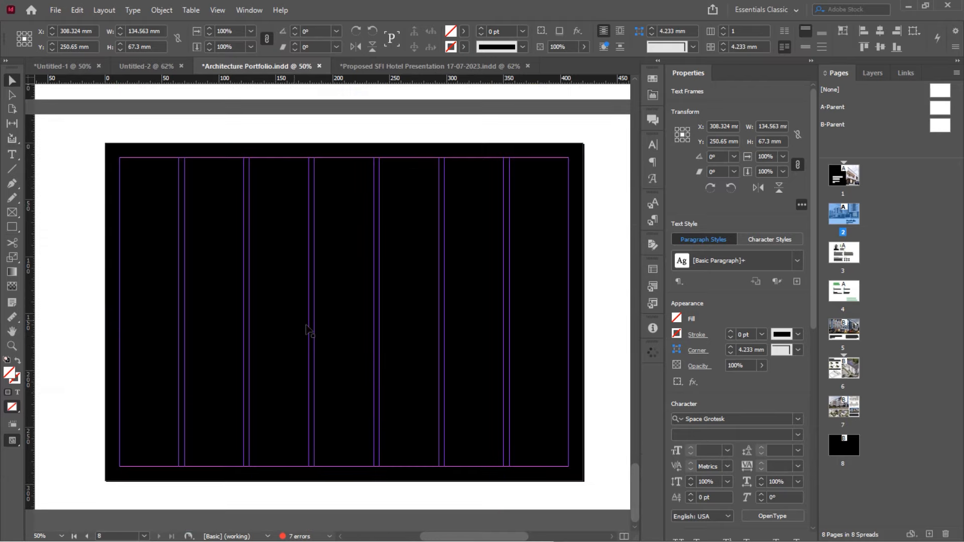
{"action": "key", "text": "ctrl+v"}
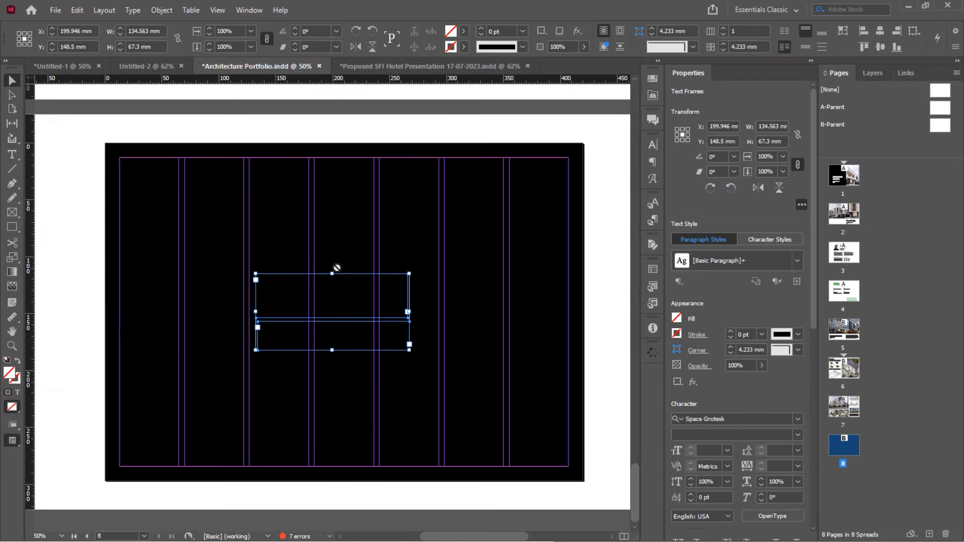
Make the title text white with [Paper] and move it to the page's lower left
{"action": "left_click", "coordinate": [463, 31]}
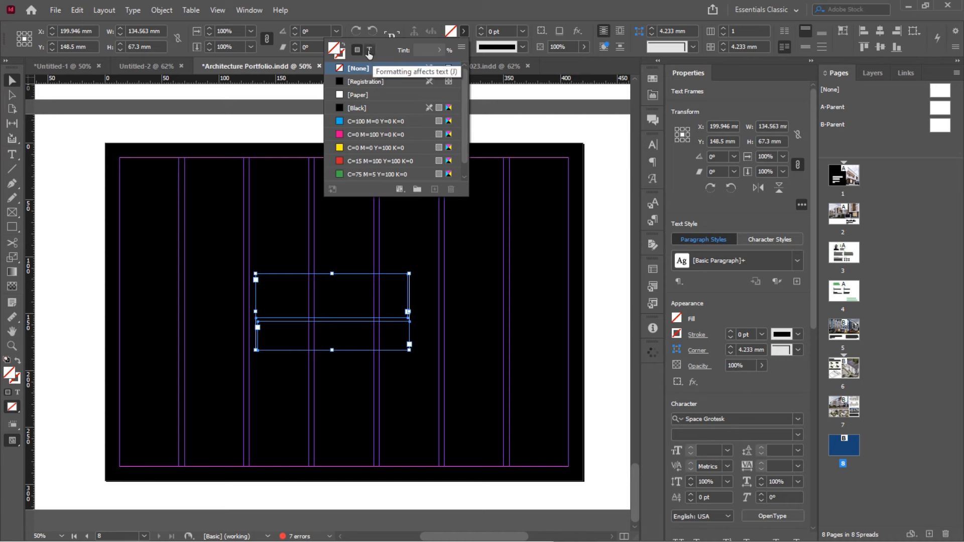
{"action": "left_click", "coordinate": [369, 51]}
{"action": "left_click", "coordinate": [355, 93]}
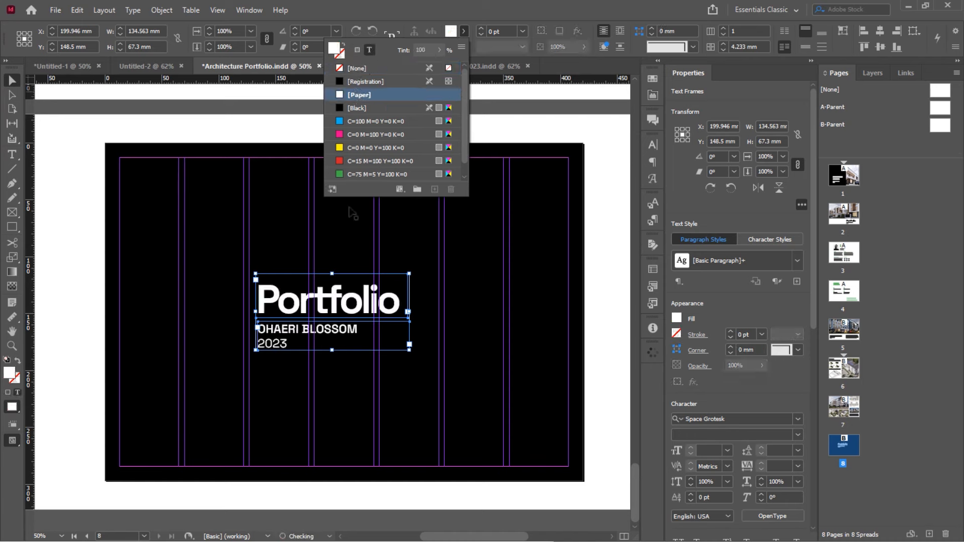
{"action": "left_click_drag", "start_coordinate": [350, 309], "coordinate": [223, 403]}
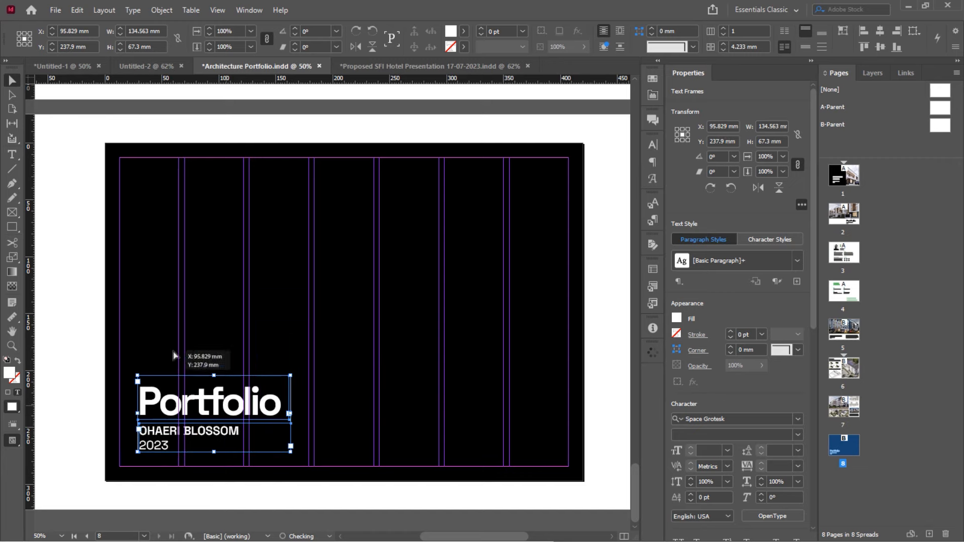
{"action": "left_click", "coordinate": [134, 312]}
{"action": "left_click", "coordinate": [81, 304]}
{"action": "scroll", "coordinate": [62, 332], "scroll_direction": "up", "scroll_amount": 1}
{"action": "scroll", "coordinate": [62, 332], "scroll_direction": "down", "scroll_amount": 1}
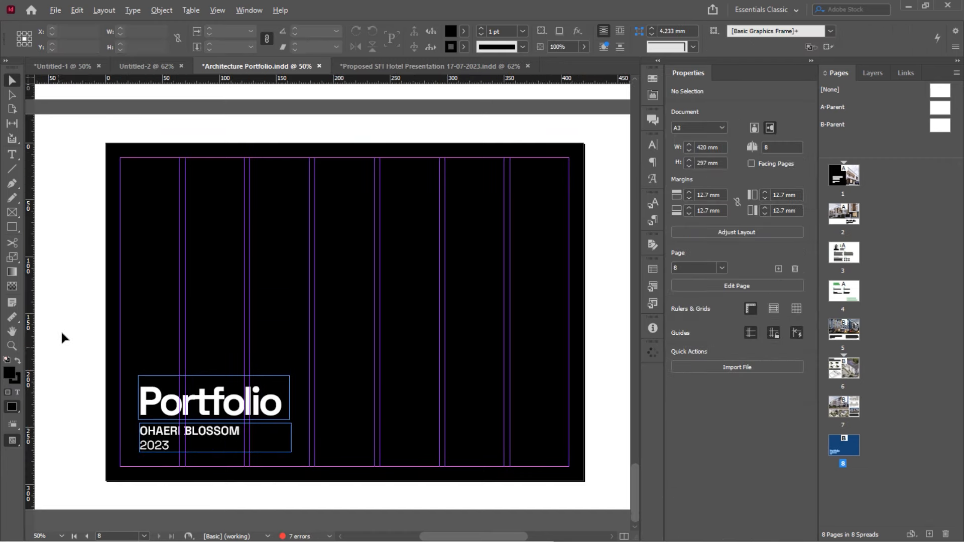
{"action": "key", "text": "alt"}
{"action": "scroll", "coordinate": [64, 337], "scroll_direction": "up", "scroll_amount": 1}
{"action": "scroll", "coordinate": [64, 338], "scroll_direction": "down", "scroll_amount": 1}
{"action": "left_click_drag", "start_coordinate": [638, 480], "coordinate": [625, 448]}
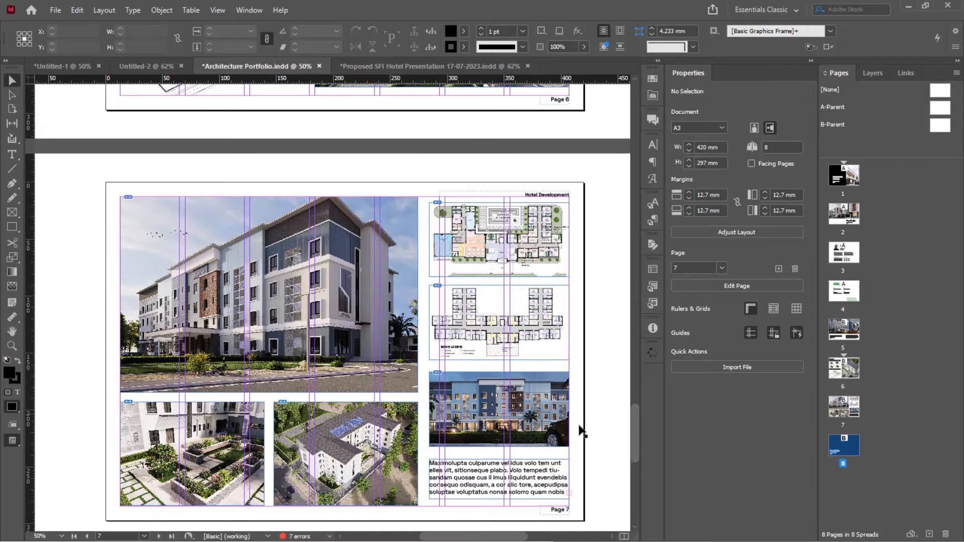
{"action": "scroll", "coordinate": [581, 429], "scroll_direction": "up", "scroll_amount": 15}
{"action": "scroll", "coordinate": [581, 430], "scroll_direction": "up", "scroll_amount": 7}
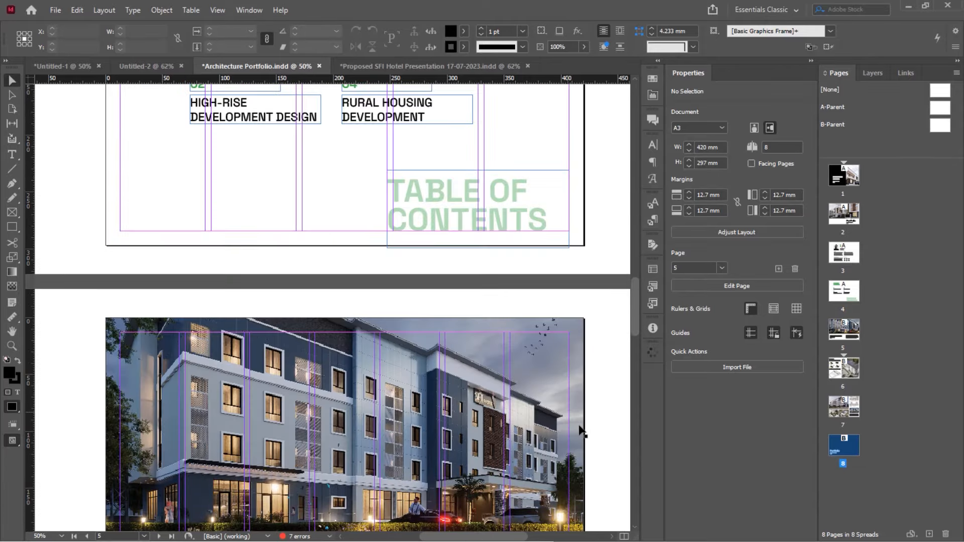
{"action": "scroll", "coordinate": [581, 431], "scroll_direction": "down", "scroll_amount": 10}
{"action": "scroll", "coordinate": [581, 431], "scroll_direction": "up", "scroll_amount": 3}
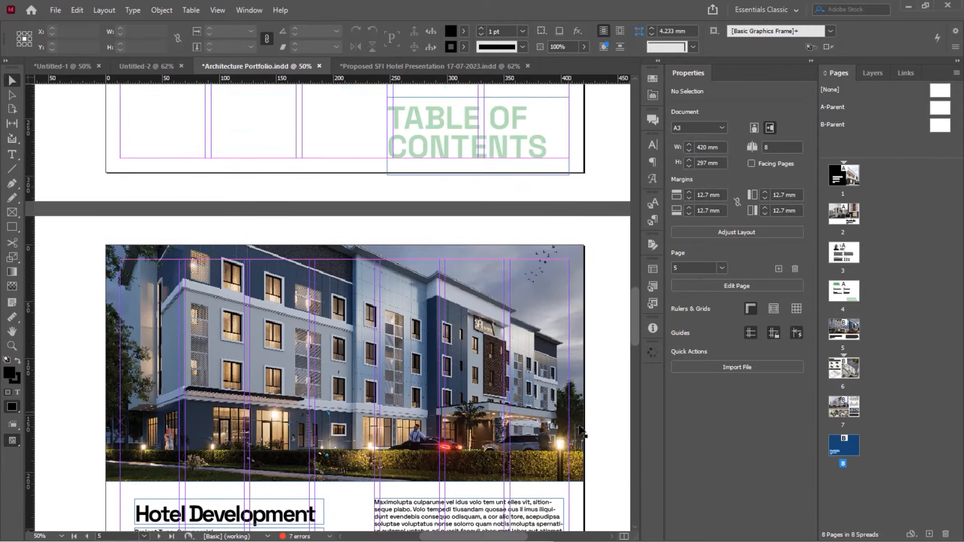
{"action": "scroll", "coordinate": [581, 431], "scroll_direction": "down", "scroll_amount": 11}
{"action": "scroll", "coordinate": [581, 431], "scroll_direction": "down", "scroll_amount": 4}
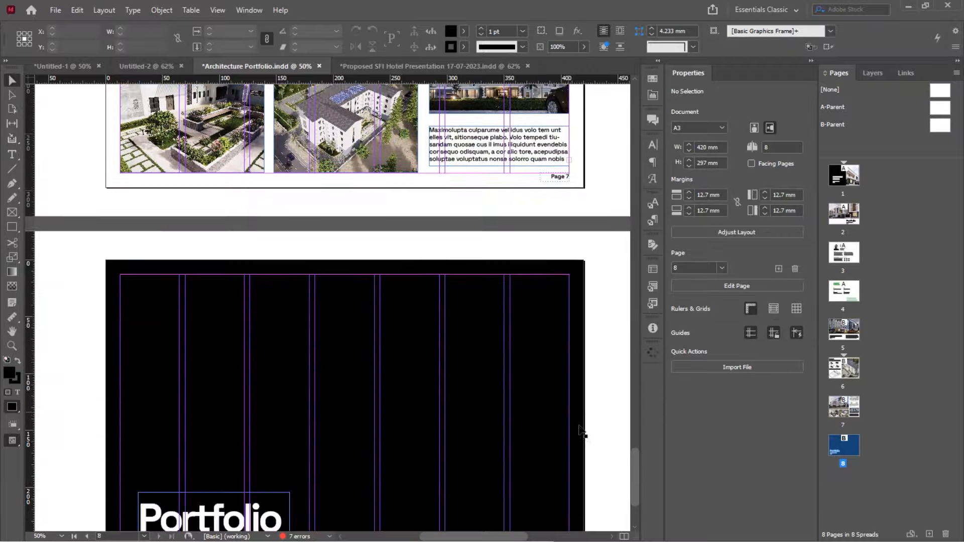
{"action": "scroll", "coordinate": [582, 431], "scroll_direction": "up", "scroll_amount": 14}
{"action": "scroll", "coordinate": [581, 430], "scroll_direction": "up", "scroll_amount": 8}
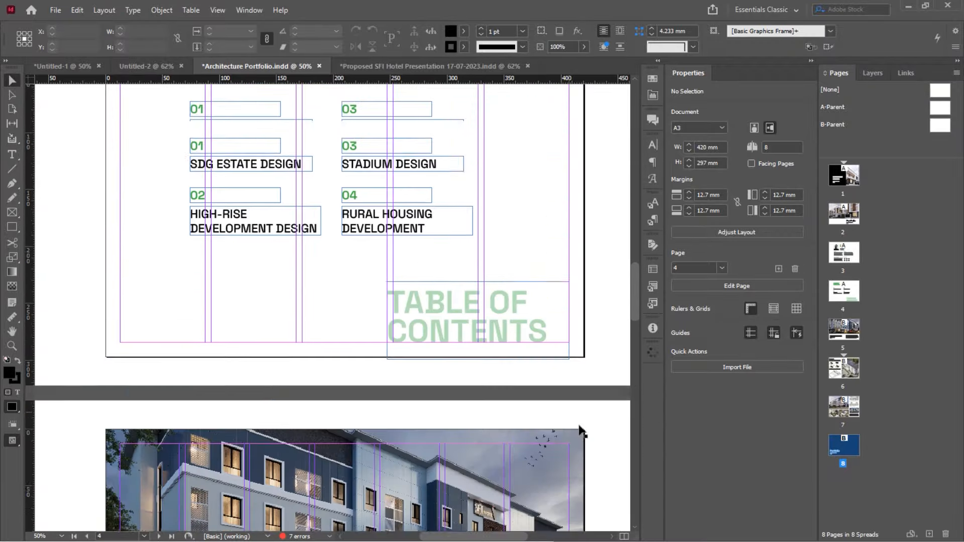
{"action": "scroll", "coordinate": [581, 431], "scroll_direction": "down", "scroll_amount": 7}
{"action": "scroll", "coordinate": [581, 431], "scroll_direction": "down", "scroll_amount": 10}
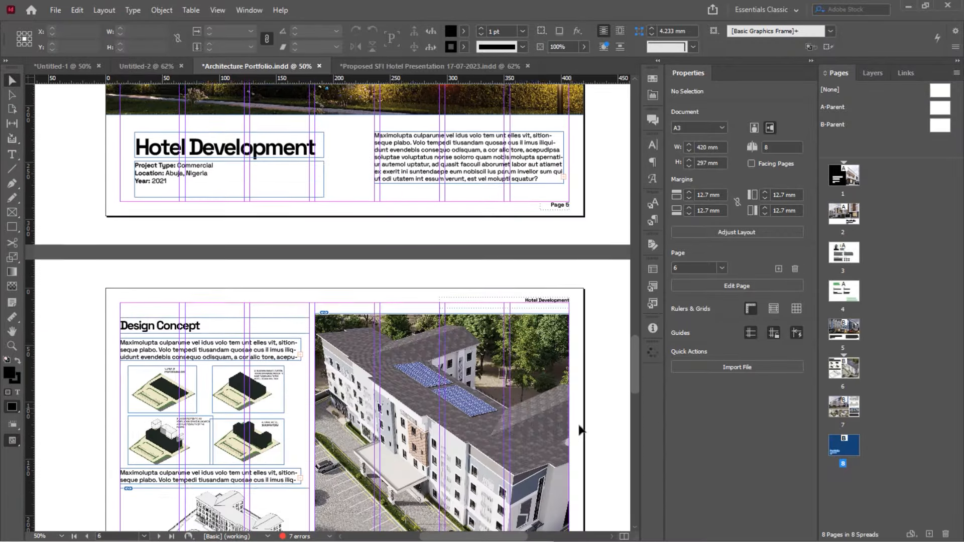
{"action": "scroll", "coordinate": [581, 431], "scroll_direction": "down", "scroll_amount": 3}
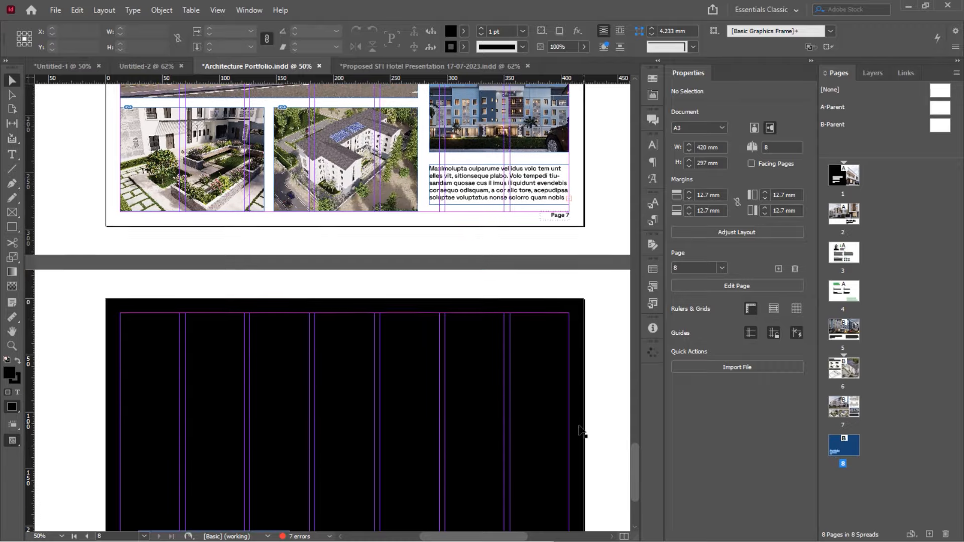
{"action": "scroll", "coordinate": [582, 429], "scroll_direction": "up", "scroll_amount": 6}
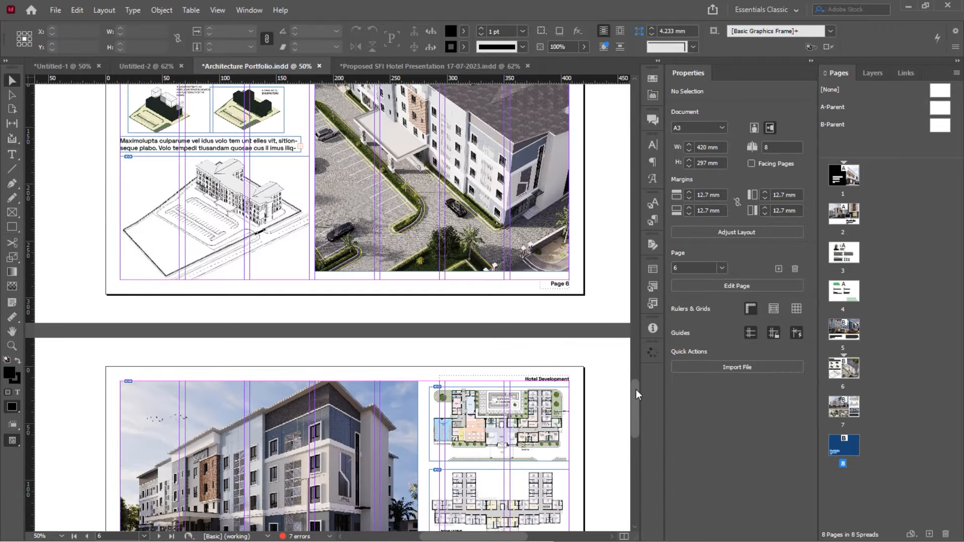
{"action": "scroll", "coordinate": [587, 426], "scroll_direction": "up", "scroll_amount": 6}
{"action": "scroll", "coordinate": [586, 371], "scroll_direction": "up", "scroll_amount": 12}
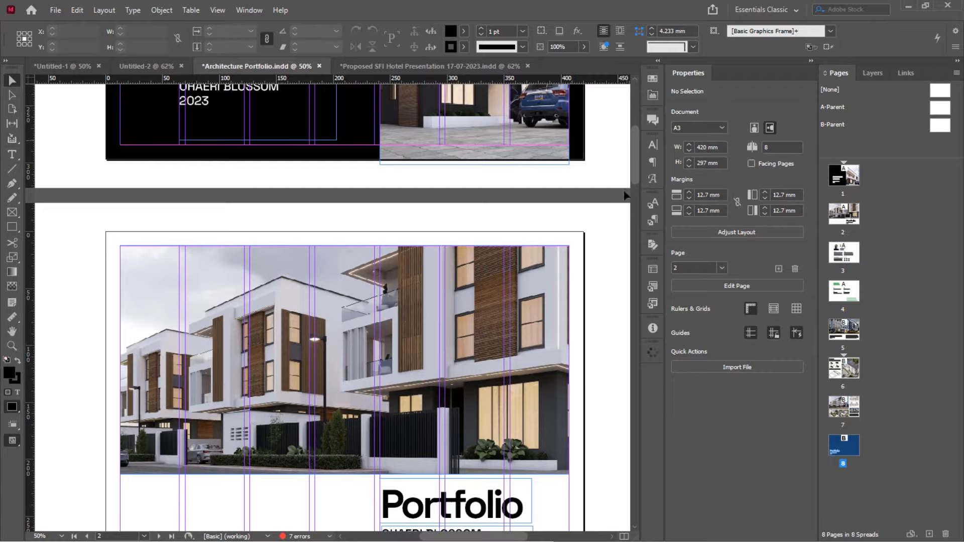
{"action": "left_click_drag", "start_coordinate": [635, 151], "coordinate": [620, 372]}
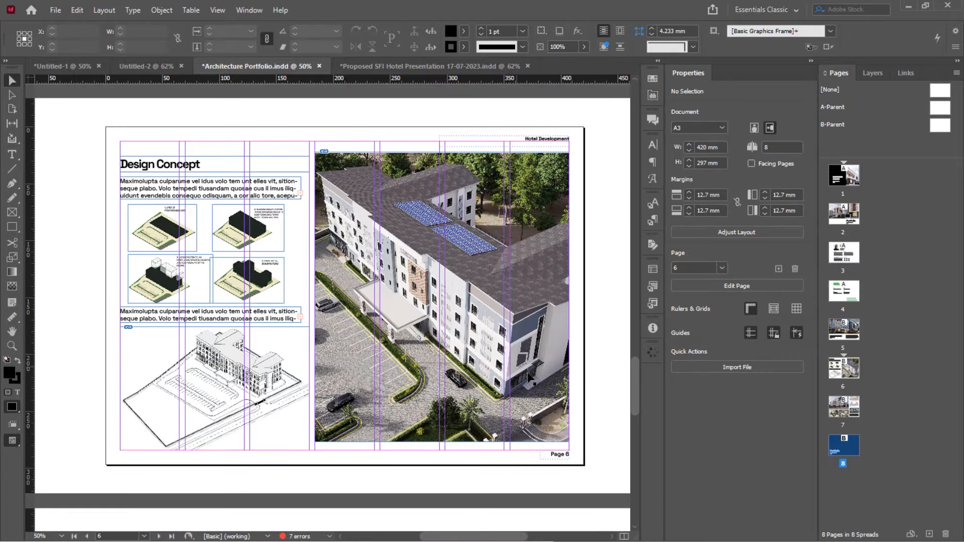
{"action": "scroll", "coordinate": [529, 377], "scroll_direction": "down", "scroll_amount": 12}
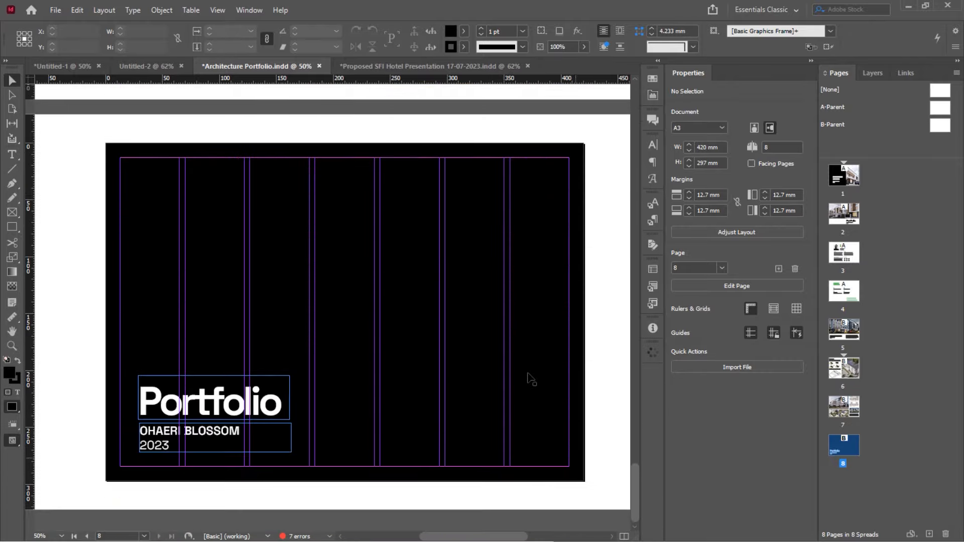
{"action": "left_click_drag", "start_coordinate": [635, 482], "coordinate": [632, 300]}
{"action": "scroll", "coordinate": [491, 344], "scroll_direction": "up", "scroll_amount": 8}
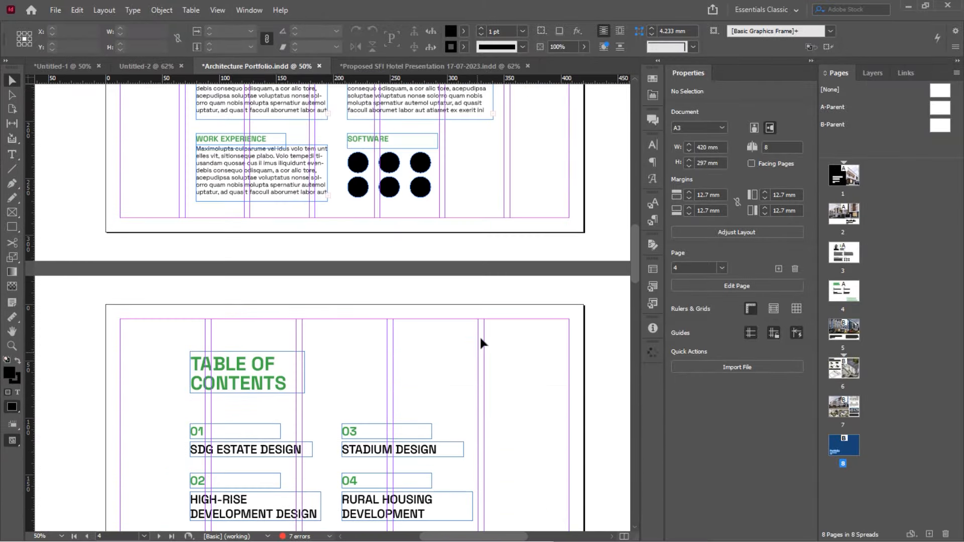
{"action": "scroll", "coordinate": [480, 336], "scroll_direction": "down", "scroll_amount": 2}
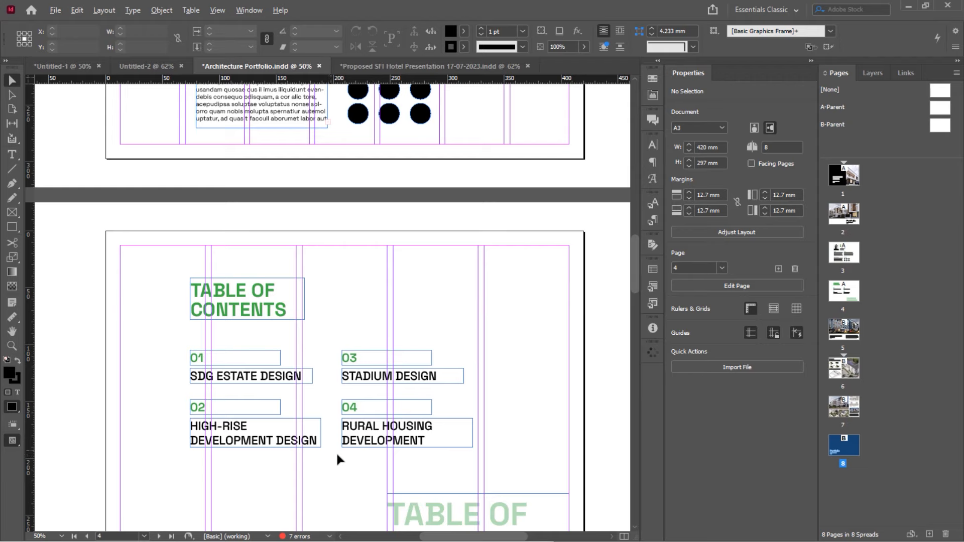
{"action": "scroll", "coordinate": [338, 455], "scroll_direction": "up", "scroll_amount": 1}
{"action": "scroll", "coordinate": [354, 436], "scroll_direction": "down", "scroll_amount": 1}
{"action": "scroll", "coordinate": [356, 440], "scroll_direction": "up", "scroll_amount": 2}
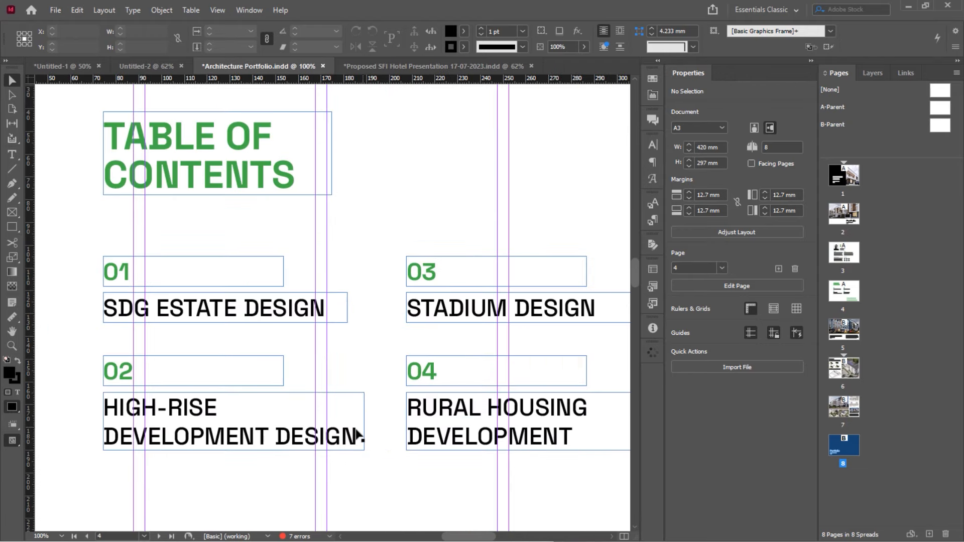
{"action": "scroll", "coordinate": [358, 435], "scroll_direction": "down", "scroll_amount": 1}
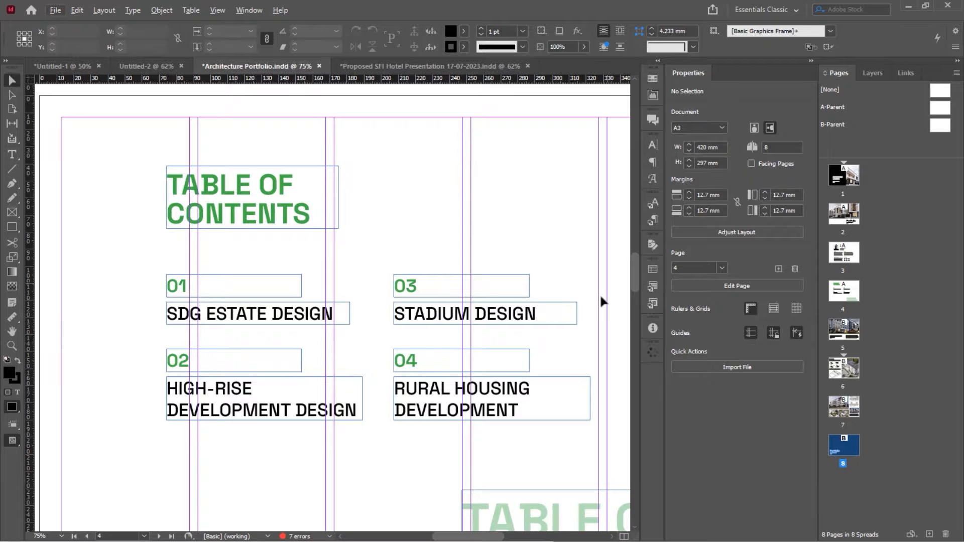
{"action": "left_click_drag", "start_coordinate": [634, 286], "coordinate": [627, 515]}
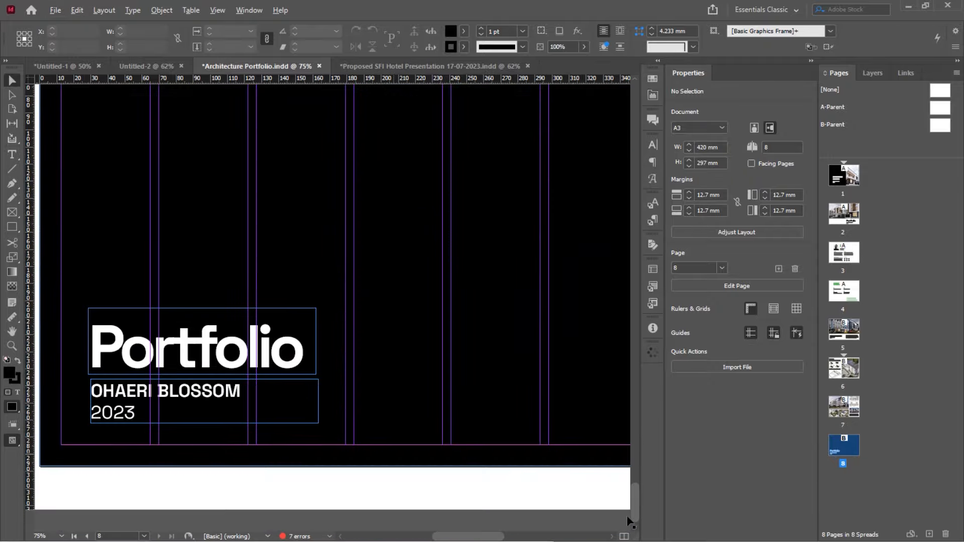
{"action": "scroll", "coordinate": [627, 517], "scroll_direction": "down", "scroll_amount": 1}
{"action": "scroll", "coordinate": [534, 344], "scroll_direction": "up", "scroll_amount": 3}
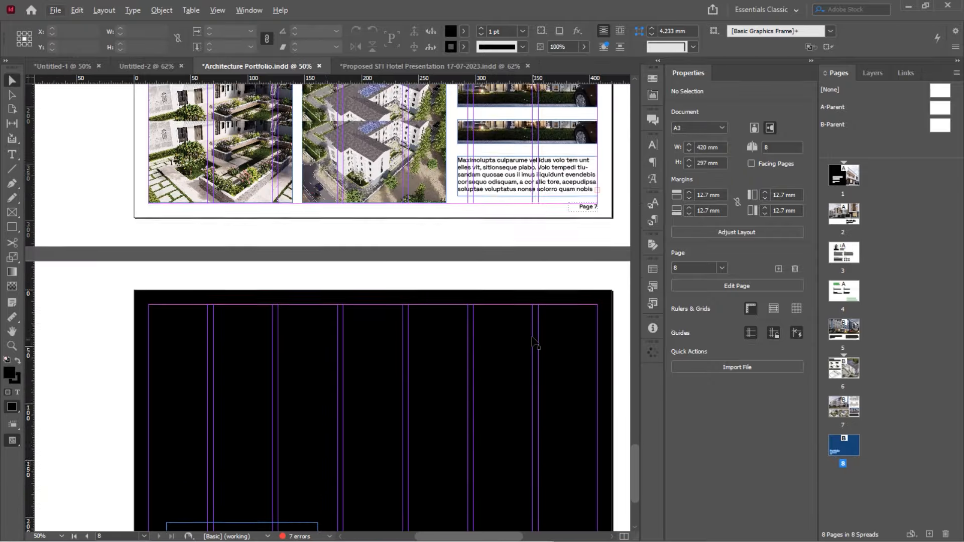
{"action": "scroll", "coordinate": [534, 343], "scroll_direction": "up", "scroll_amount": 10}
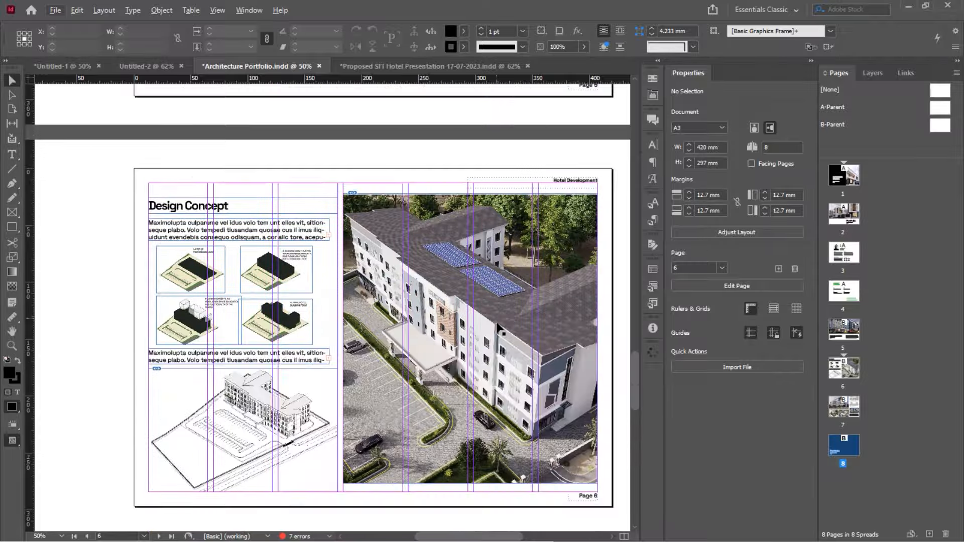
{"action": "scroll", "coordinate": [499, 329], "scroll_direction": "down", "scroll_amount": 10}
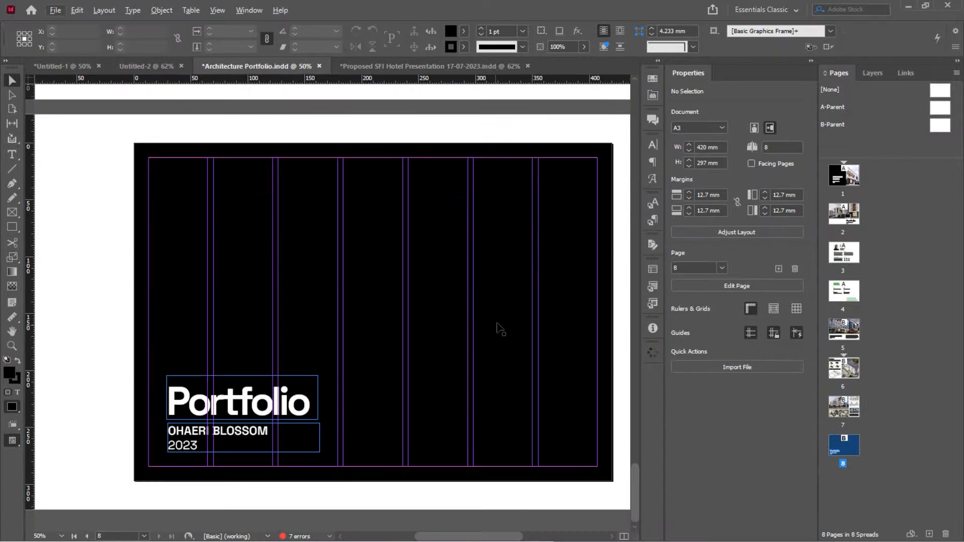
{"action": "left_click_drag", "start_coordinate": [634, 487], "coordinate": [620, 147]}
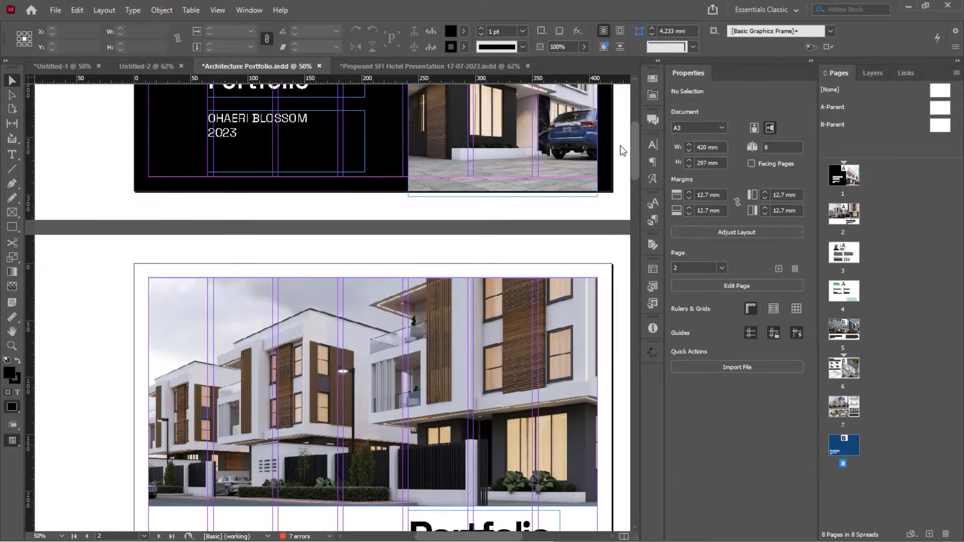
{"action": "scroll", "coordinate": [472, 297], "scroll_direction": "down", "scroll_amount": 15}
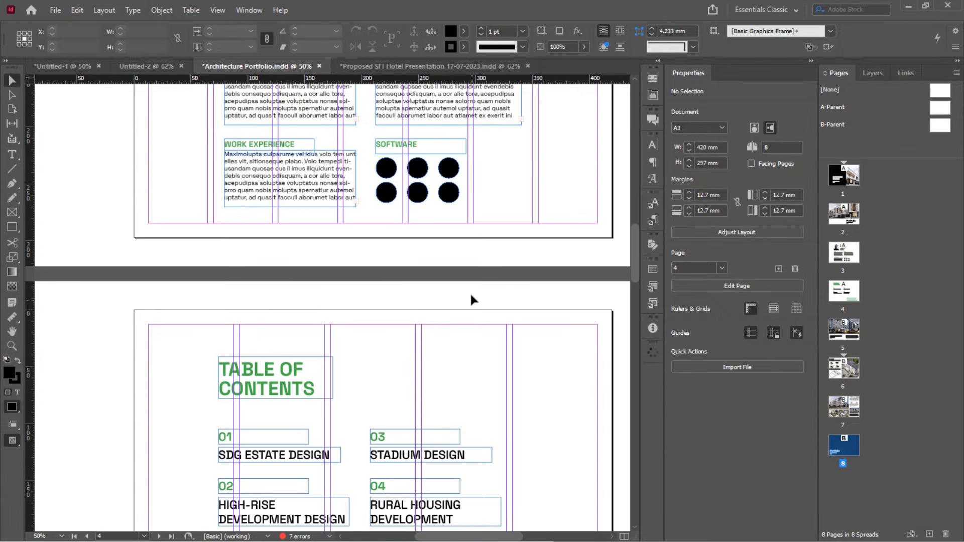
Save the portfolio and export it to the Desktop as Adobe PDF (Interactive)
{"action": "key", "text": "ctrl+s"}
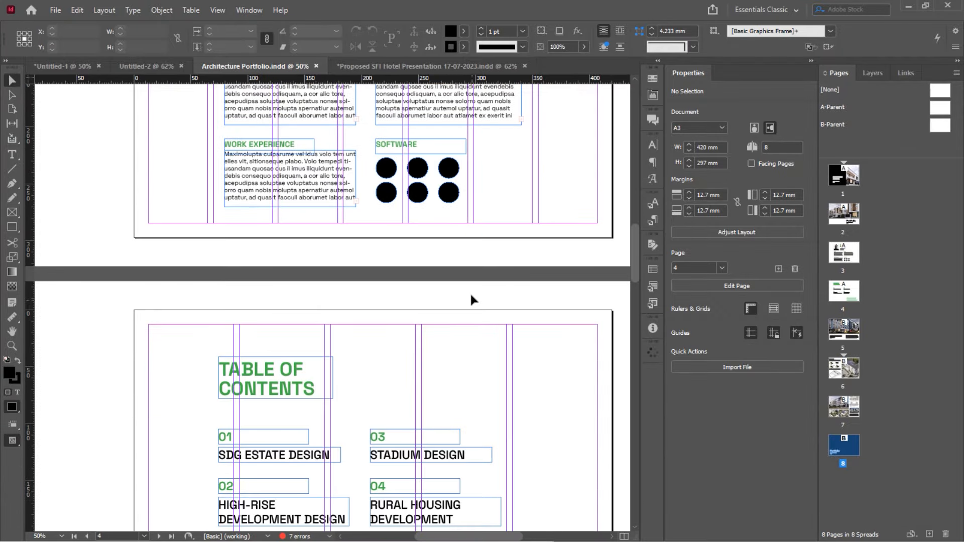
{"action": "left_click", "coordinate": [55, 10]}
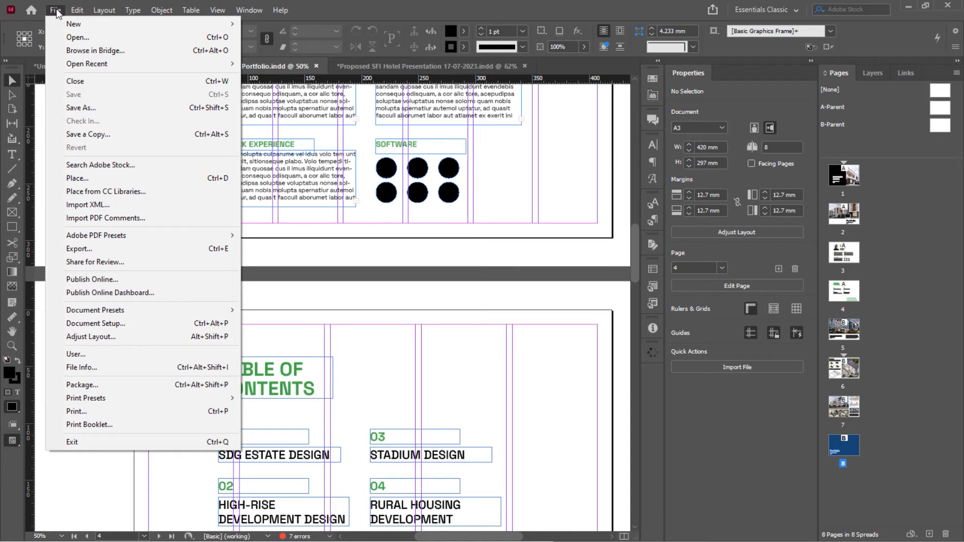
{"action": "left_click", "coordinate": [177, 253]}
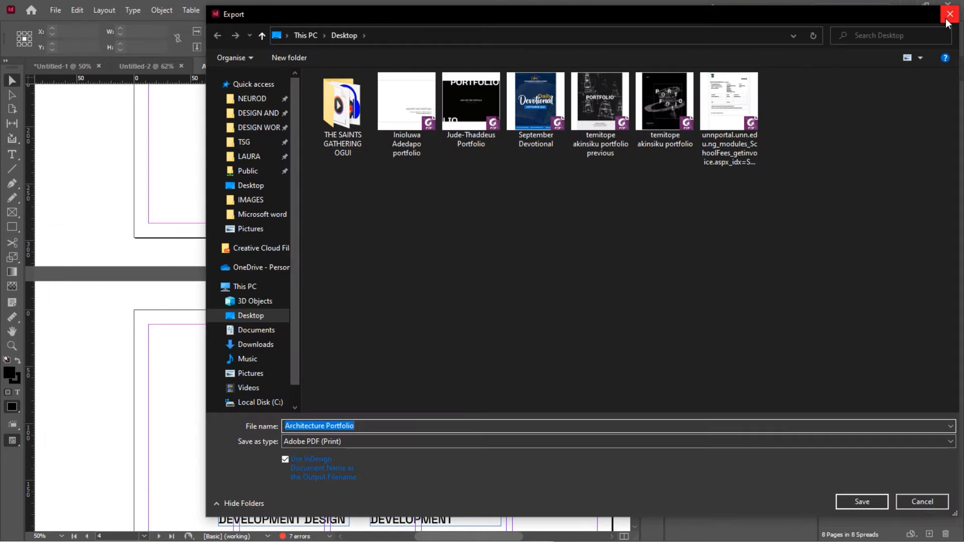
{"action": "left_click", "coordinate": [949, 15]}
{"action": "key", "text": "ctrl+e"}
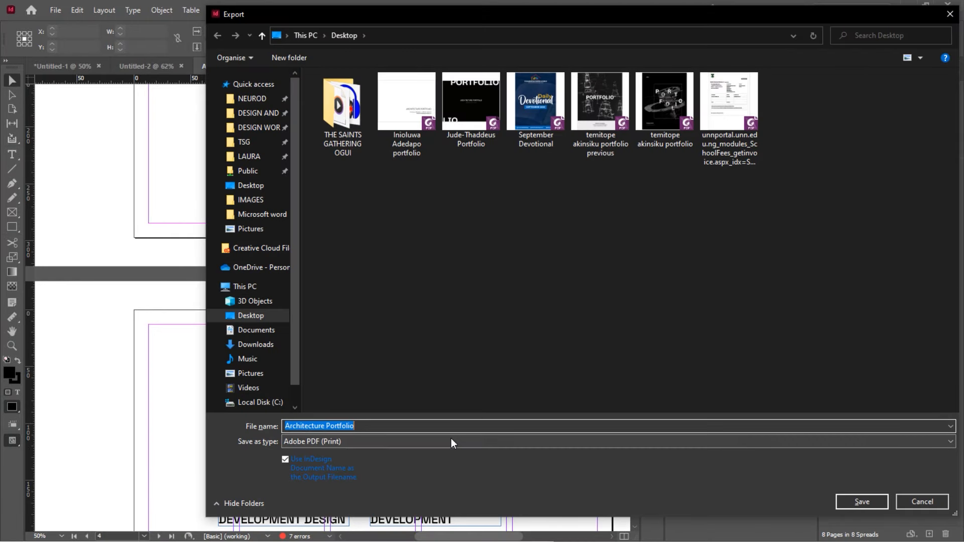
{"action": "left_click", "coordinate": [451, 439]}
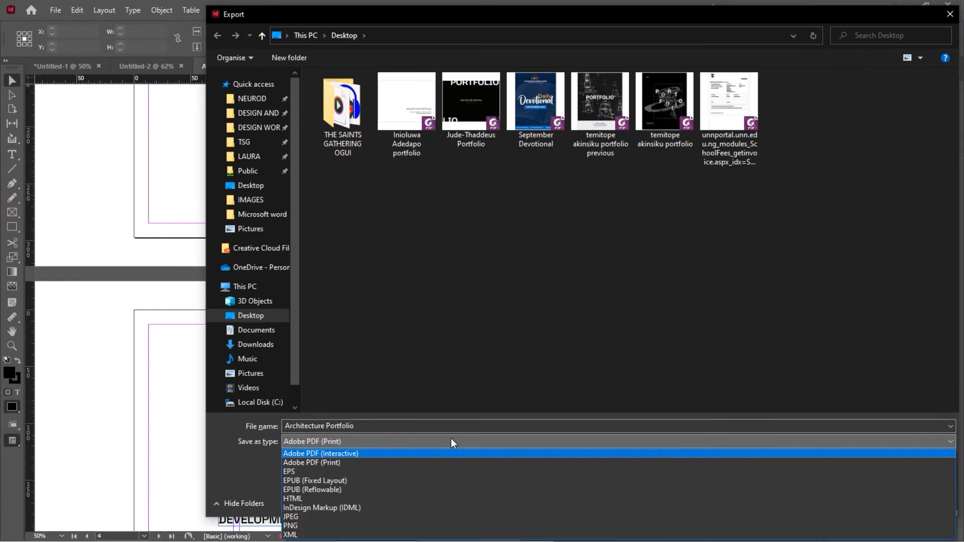
{"action": "left_click", "coordinate": [333, 457]}
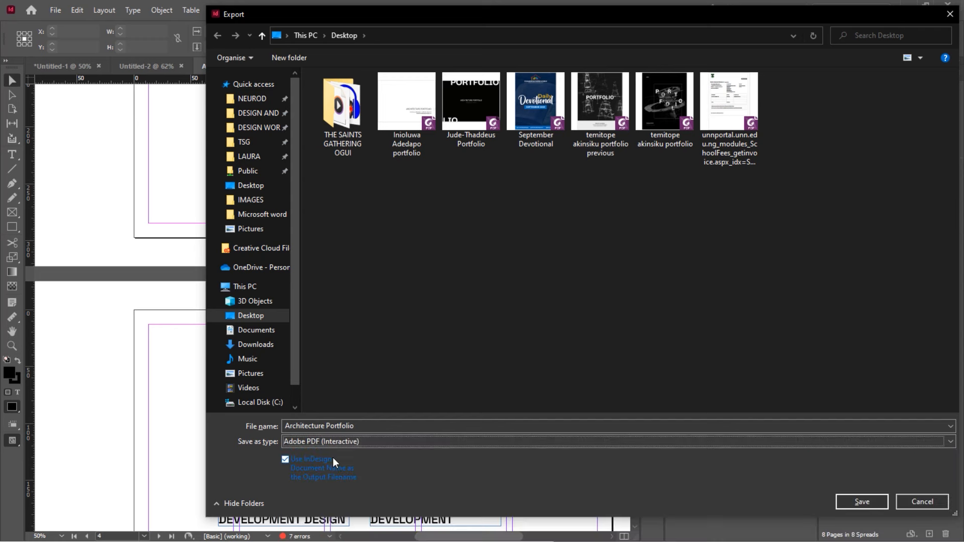
{"action": "left_click", "coordinate": [870, 501]}
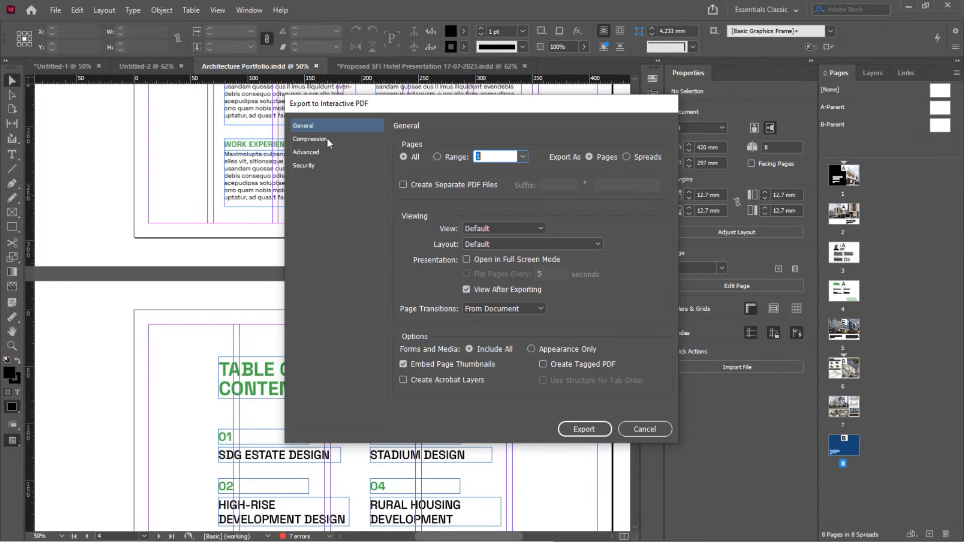
Browse the export option categories and settle on the Compression settings
{"action": "left_click", "coordinate": [324, 136]}
{"action": "left_click", "coordinate": [331, 125]}
{"action": "left_click", "coordinate": [328, 141]}
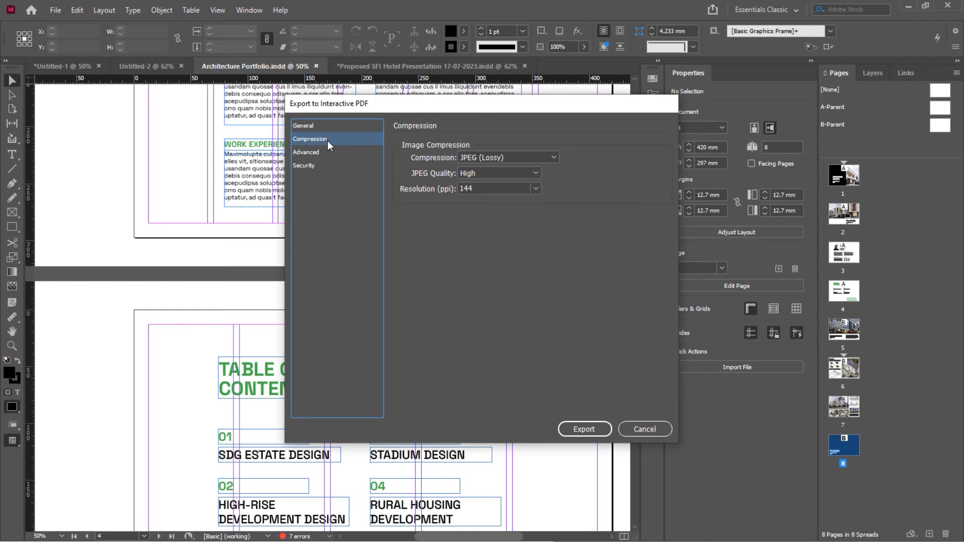
{"action": "left_click", "coordinate": [333, 130]}
{"action": "left_click", "coordinate": [327, 141]}
{"action": "left_click", "coordinate": [332, 154]}
{"action": "left_click", "coordinate": [327, 164]}
{"action": "left_click", "coordinate": [335, 137]}
Keep JPEG (Lossy), trying Maximum quality and 300 ppi before restoring High and 144 ppi
{"action": "left_click", "coordinate": [500, 158]}
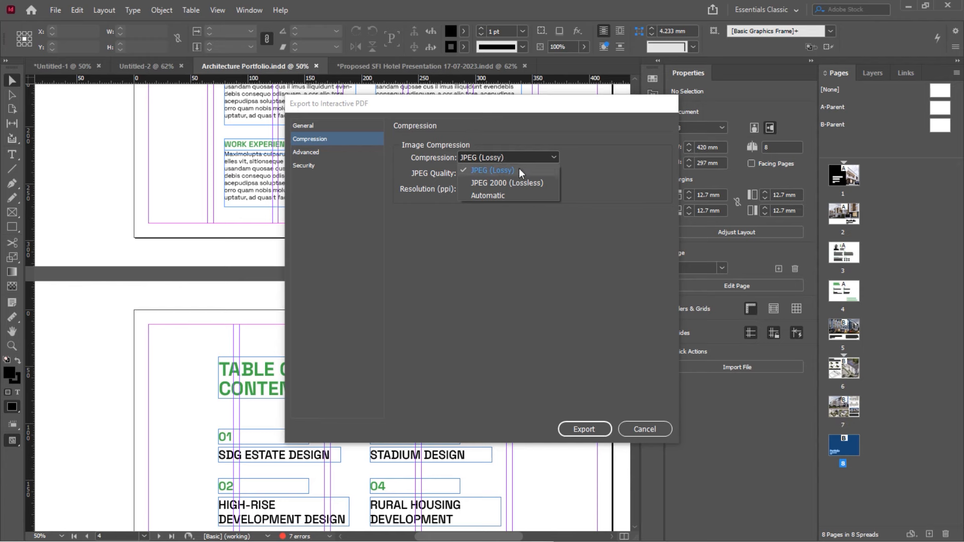
{"action": "left_click", "coordinate": [519, 170]}
{"action": "left_click", "coordinate": [520, 174]}
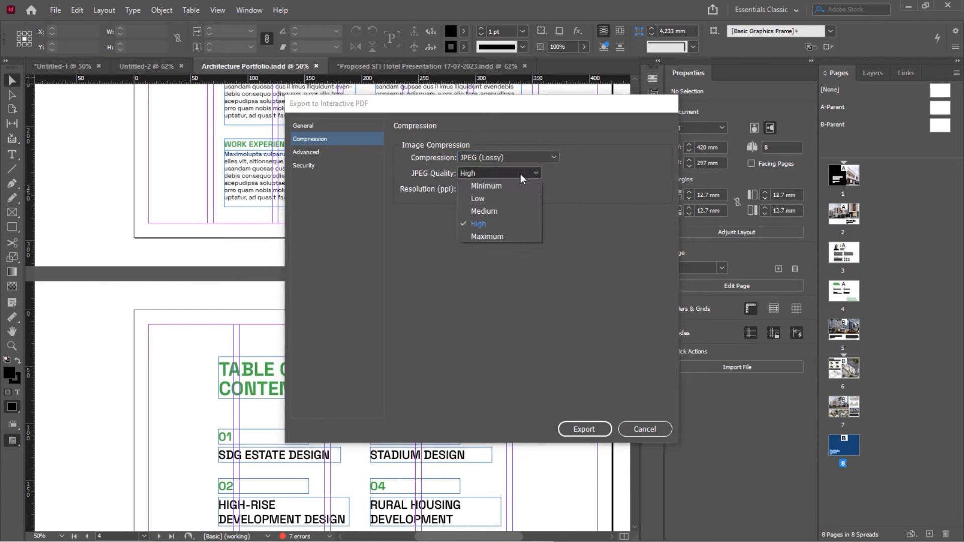
{"action": "left_click", "coordinate": [487, 237]}
{"action": "left_click", "coordinate": [492, 175]}
{"action": "left_click", "coordinate": [490, 225]}
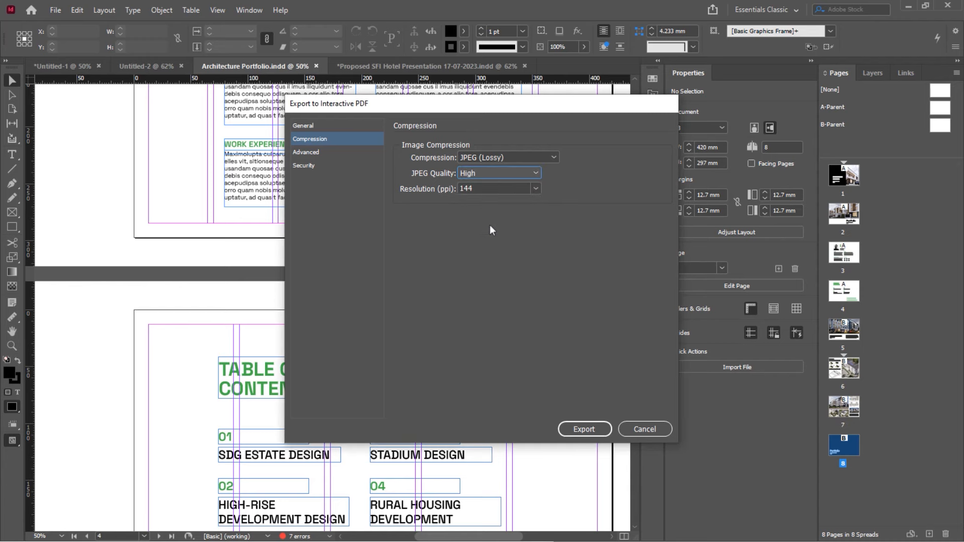
{"action": "left_click", "coordinate": [536, 188]}
{"action": "left_click", "coordinate": [508, 243]}
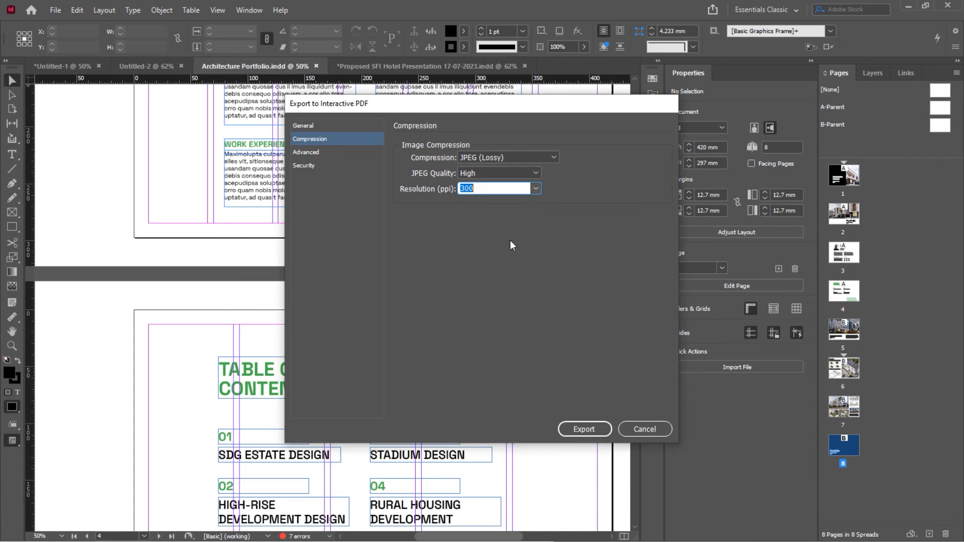
{"action": "left_click", "coordinate": [534, 188]}
{"action": "left_click", "coordinate": [503, 227]}
Reopen the quality and resolution lists without changing them, keeping High and 144 ppi
{"action": "left_click", "coordinate": [535, 187]}
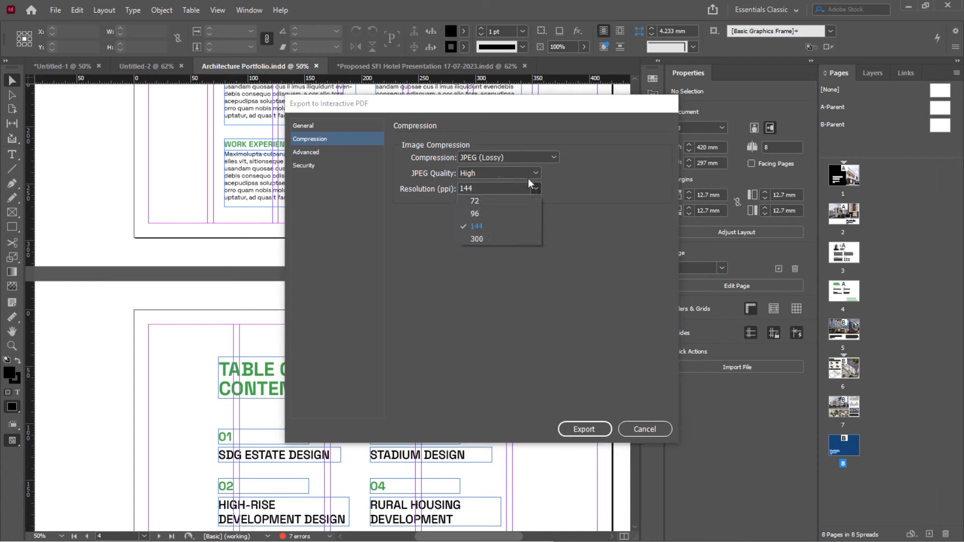
{"action": "left_click", "coordinate": [524, 172]}
{"action": "left_click", "coordinate": [524, 173]}
{"action": "left_click", "coordinate": [443, 258]}
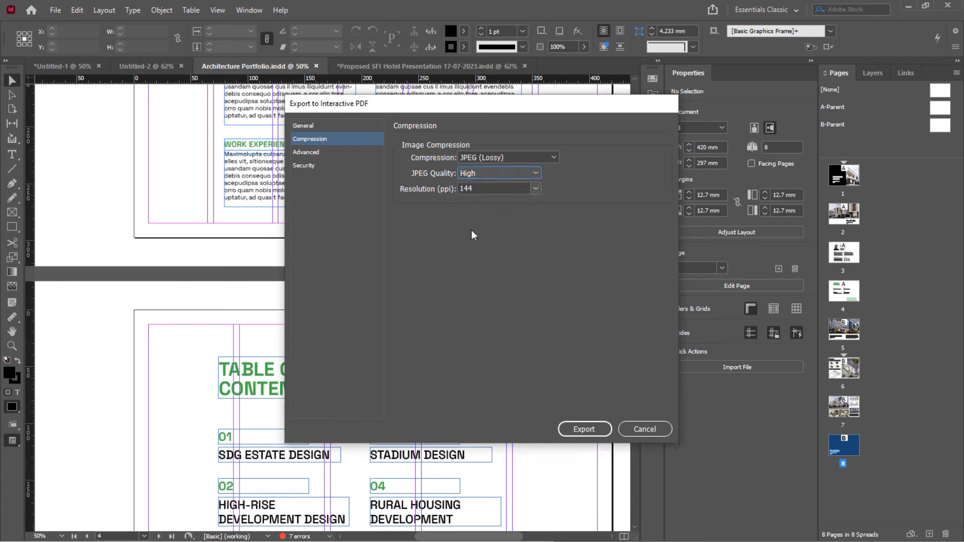
{"action": "left_click", "coordinate": [537, 188]}
{"action": "left_click", "coordinate": [536, 175]}
{"action": "left_click", "coordinate": [566, 221]}
{"action": "left_click", "coordinate": [537, 188]}
{"action": "left_click", "coordinate": [559, 219]}
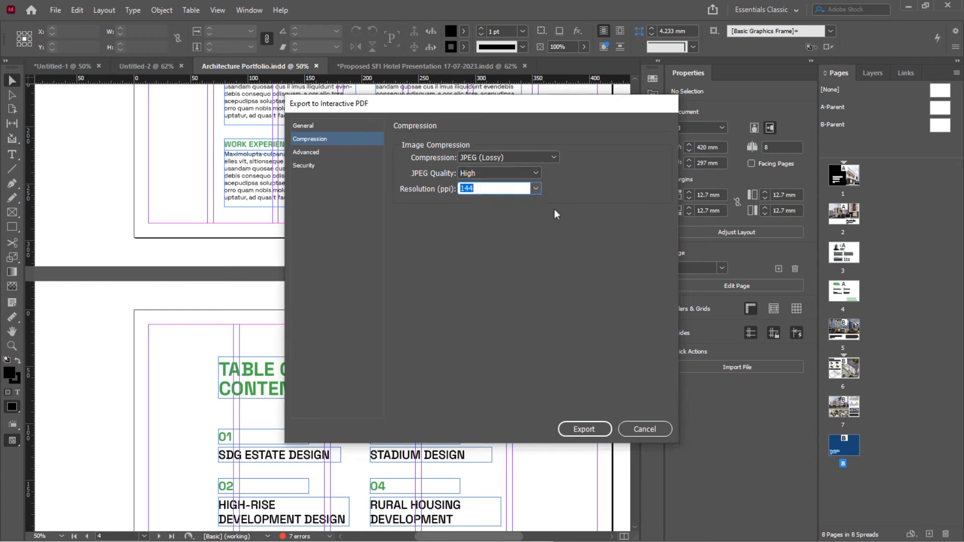
{"action": "left_click", "coordinate": [536, 173]}
{"action": "left_click", "coordinate": [565, 227]}
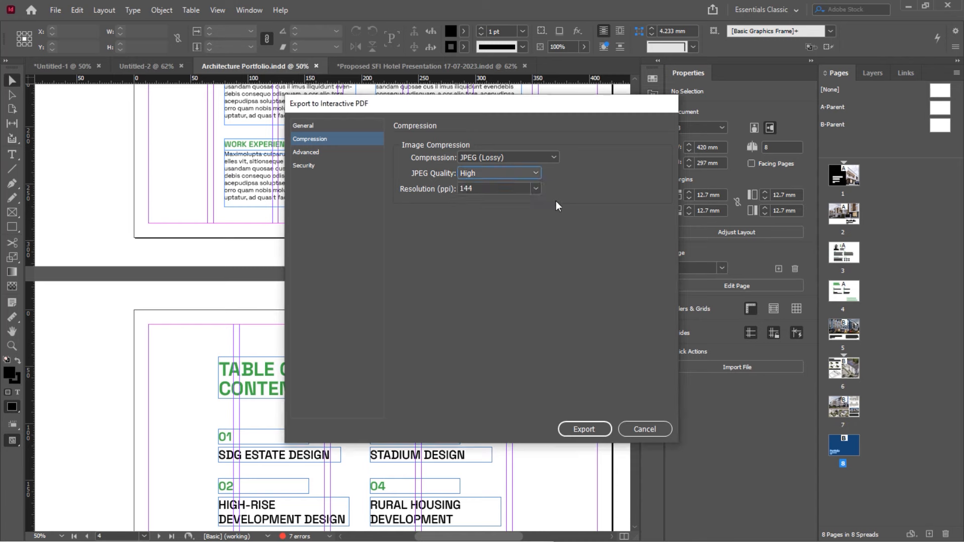
{"action": "left_click", "coordinate": [536, 189]}
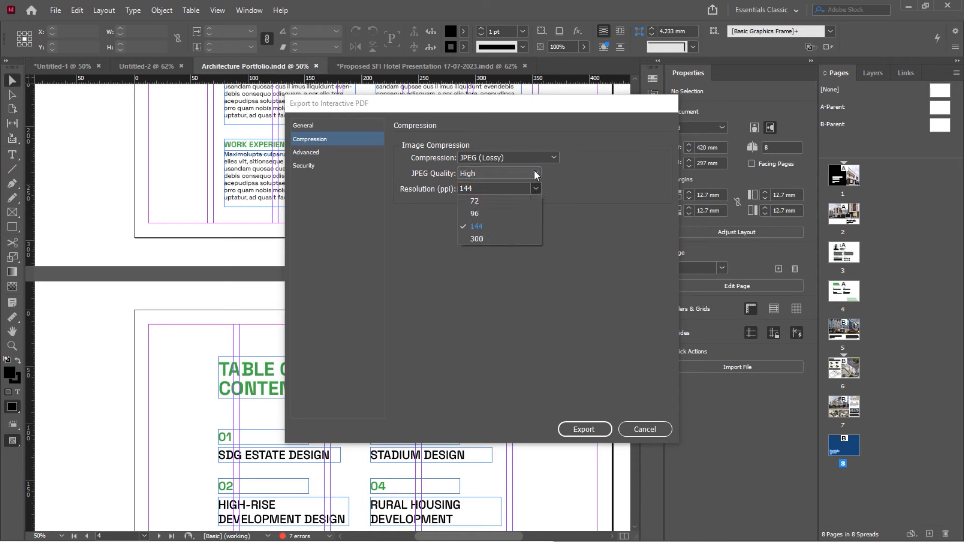
{"action": "left_click", "coordinate": [535, 172]}
{"action": "left_click", "coordinate": [549, 184]}
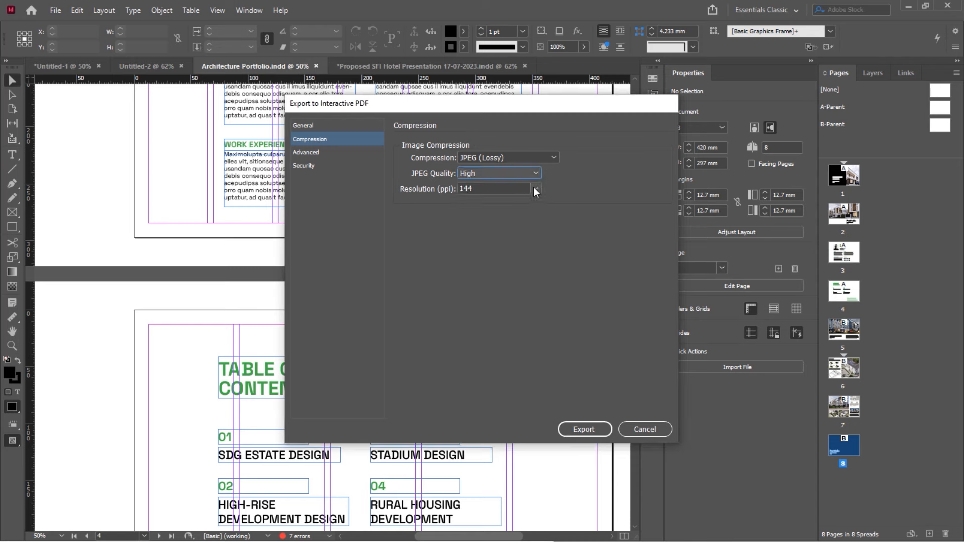
{"action": "left_click", "coordinate": [535, 190]}
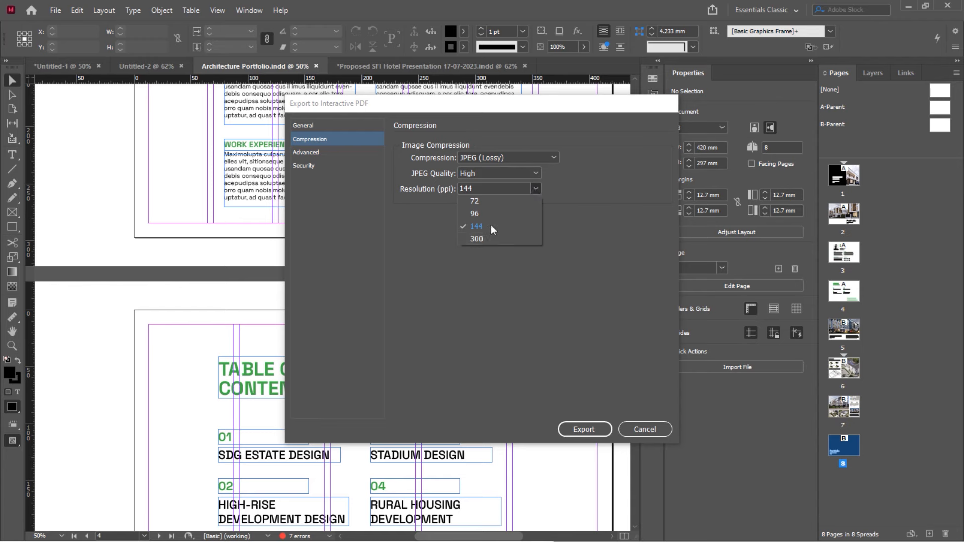
Retry 300 ppi and Maximum quality, then revert to High quality at 144 ppi
{"action": "left_click", "coordinate": [477, 239]}
{"action": "left_click", "coordinate": [529, 172]}
{"action": "left_click", "coordinate": [504, 239]}
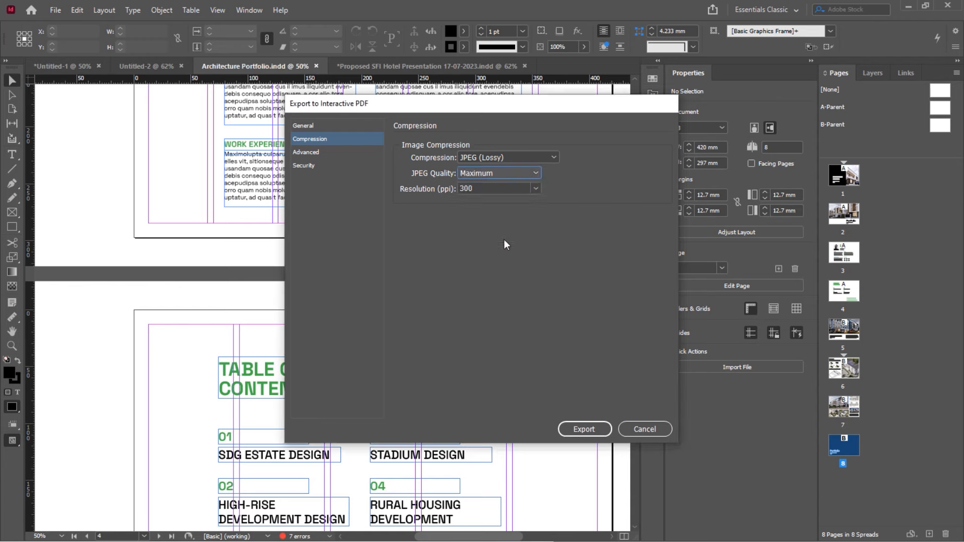
{"action": "left_click", "coordinate": [517, 175]}
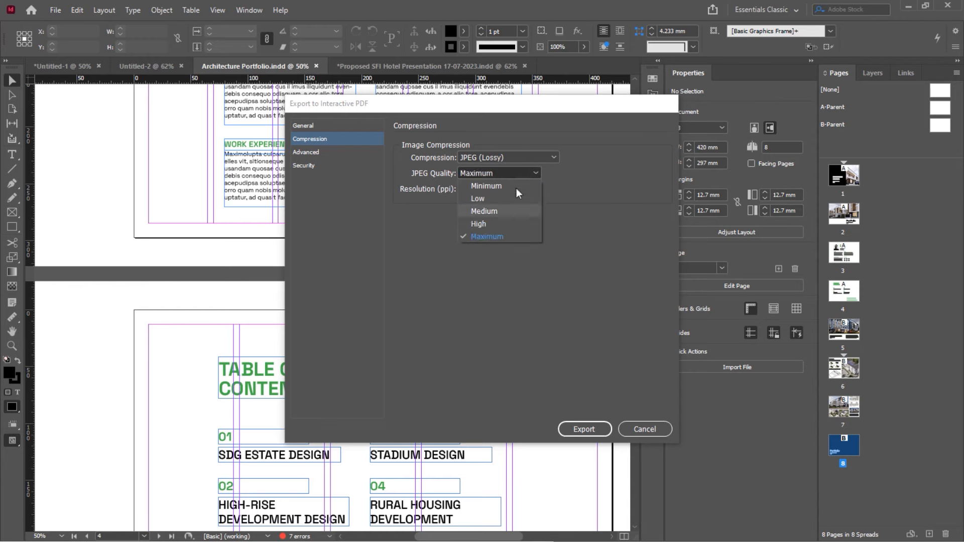
{"action": "left_click", "coordinate": [514, 223]}
{"action": "left_click", "coordinate": [535, 189]}
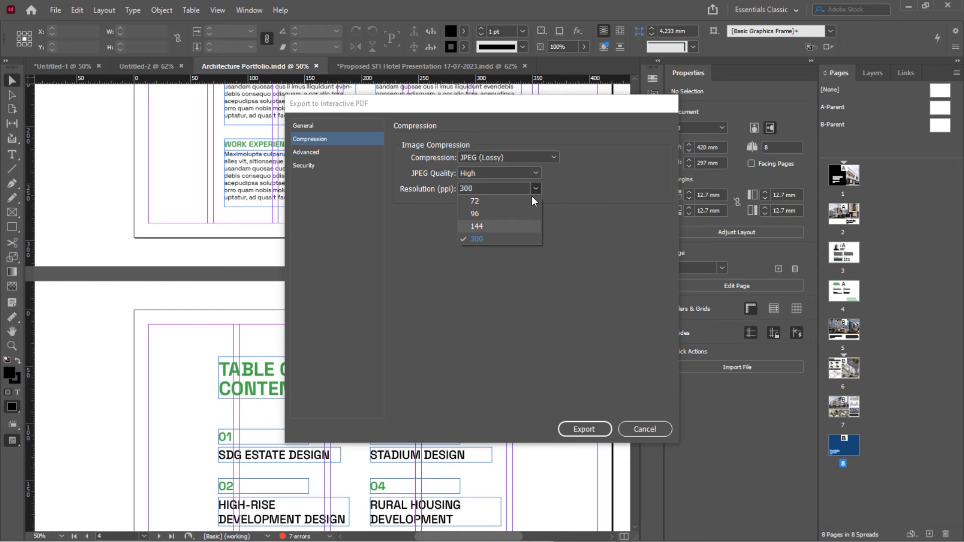
{"action": "left_click", "coordinate": [510, 229]}
In the General options, try exporting as Spreads, then set Export As back to Pages
{"action": "left_click", "coordinate": [337, 128]}
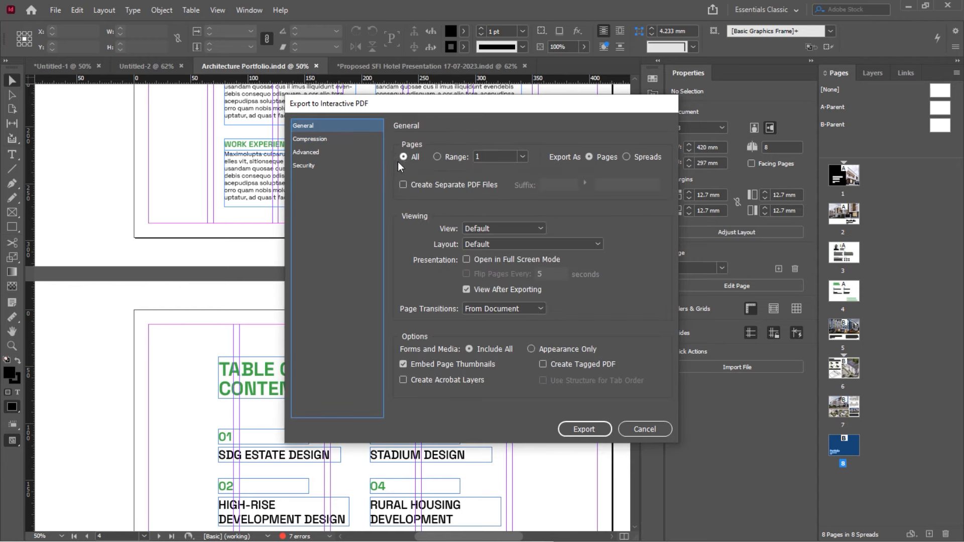
{"action": "left_click", "coordinate": [626, 157]}
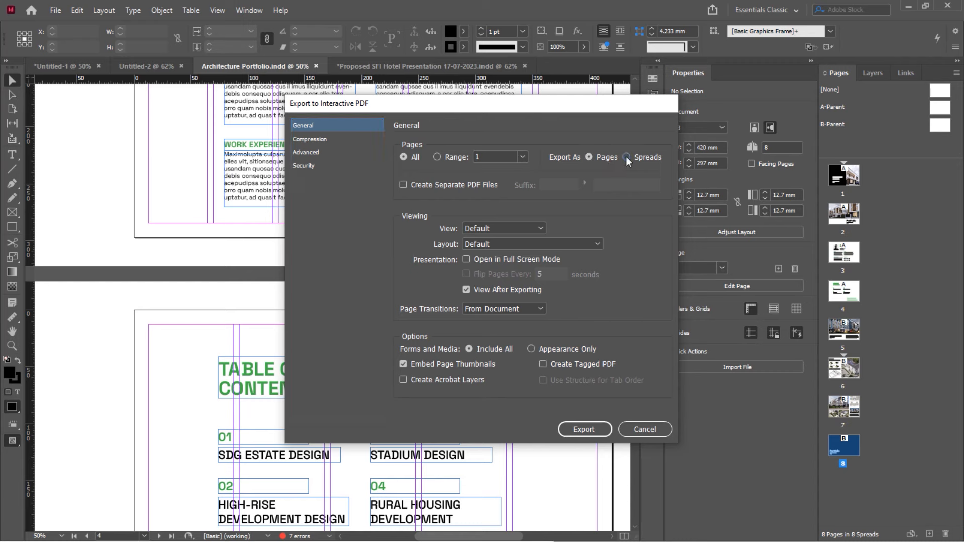
{"action": "left_click", "coordinate": [590, 157]}
Export the interactive PDF and scroll through all eight pages in Foxit PDF Editor
{"action": "key", "text": "Return"}
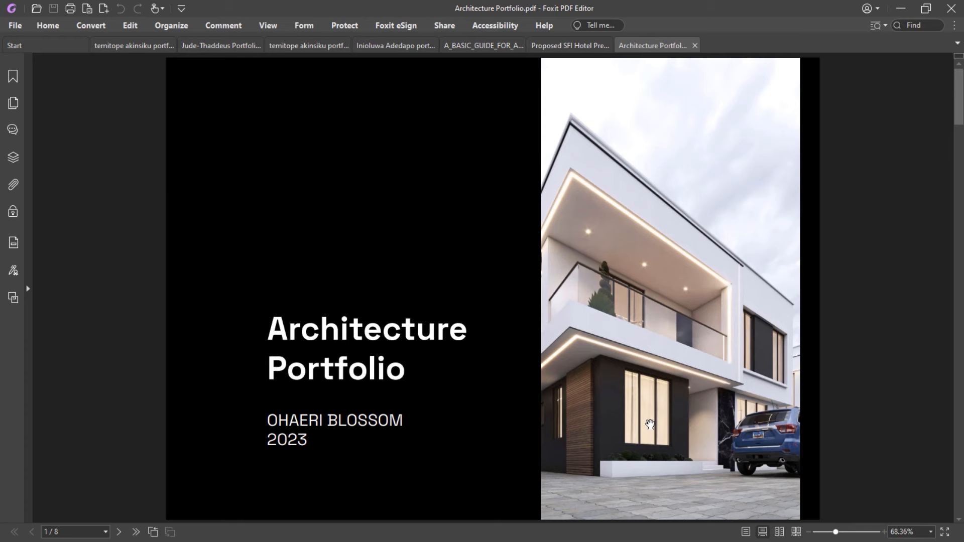
{"action": "scroll", "coordinate": [649, 424], "scroll_direction": "down", "scroll_amount": 10}
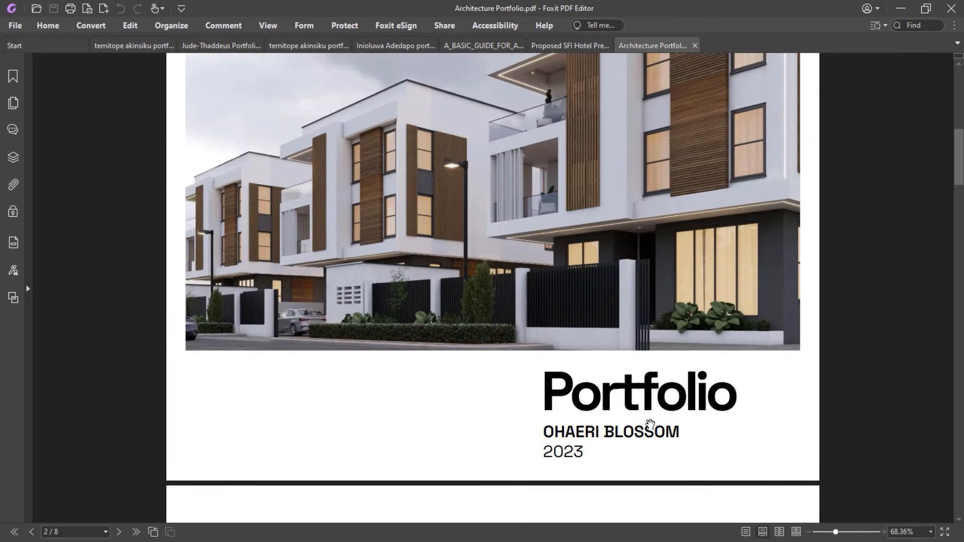
{"action": "scroll", "coordinate": [650, 425], "scroll_direction": "up", "scroll_amount": 2}
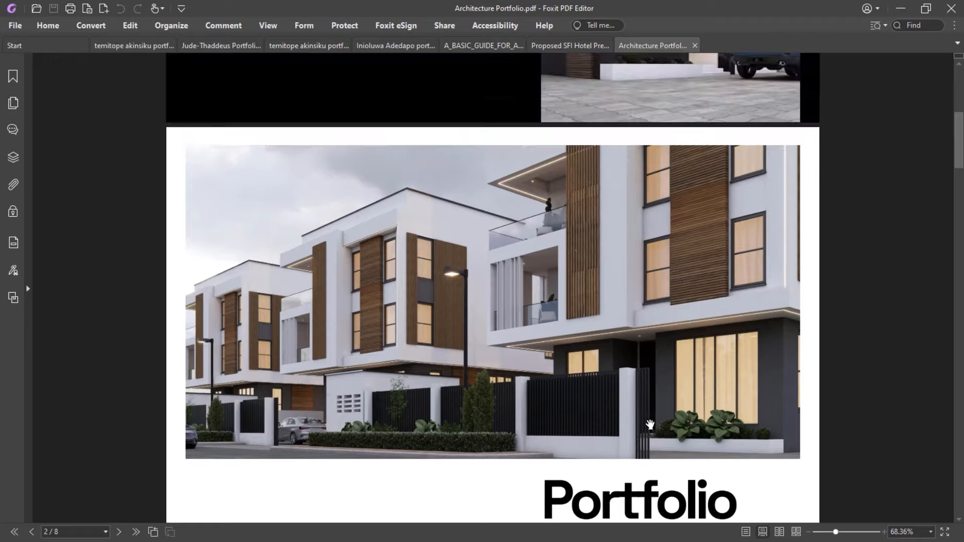
{"action": "scroll", "coordinate": [650, 424], "scroll_direction": "down", "scroll_amount": 2}
{"action": "scroll", "coordinate": [649, 424], "scroll_direction": "up", "scroll_amount": 1}
{"action": "scroll", "coordinate": [650, 424], "scroll_direction": "down", "scroll_amount": 8}
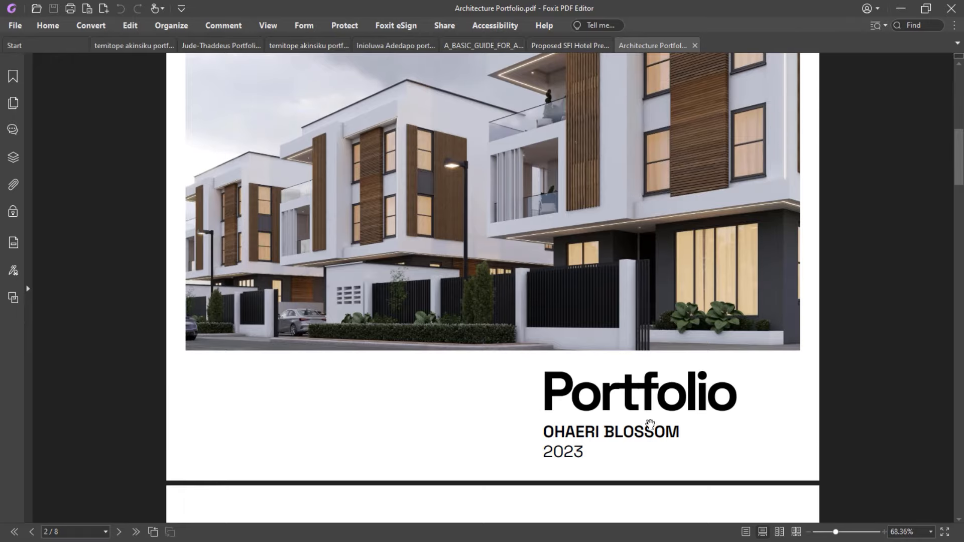
{"action": "scroll", "coordinate": [650, 424], "scroll_direction": "down", "scroll_amount": 20}
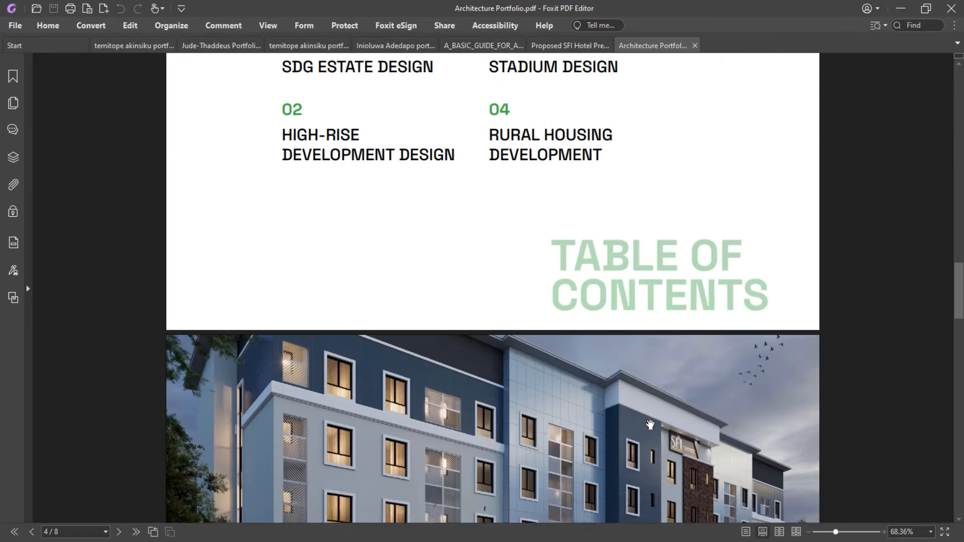
{"action": "scroll", "coordinate": [650, 425], "scroll_direction": "down", "scroll_amount": 10}
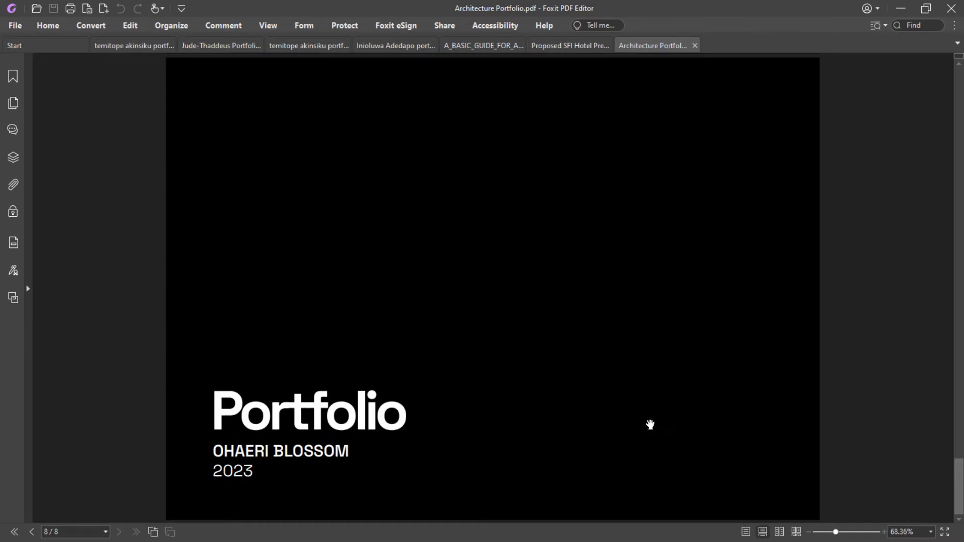
{"action": "scroll", "coordinate": [650, 424], "scroll_direction": "up", "scroll_amount": 8}
{"action": "scroll", "coordinate": [650, 424], "scroll_direction": "up", "scroll_amount": 20}
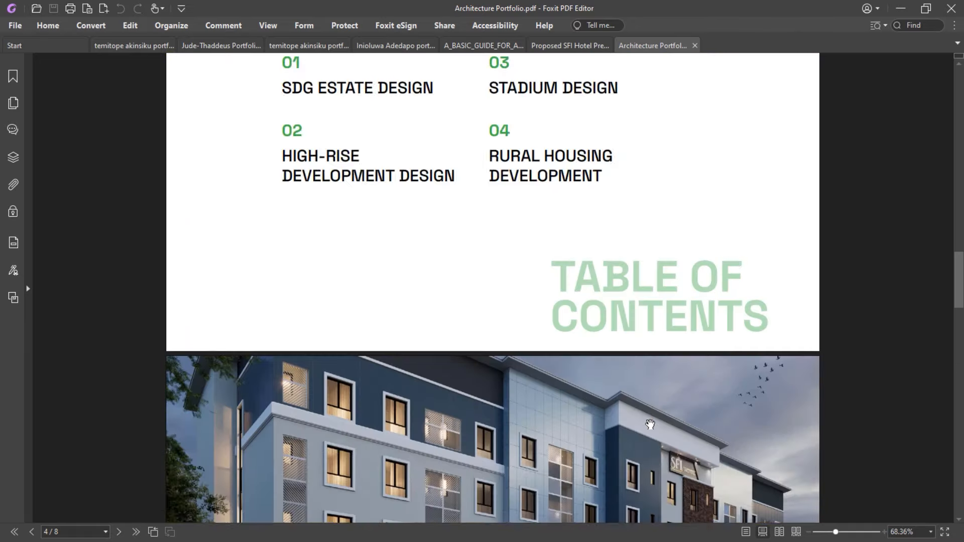
{"action": "scroll", "coordinate": [649, 424], "scroll_direction": "up", "scroll_amount": 15}
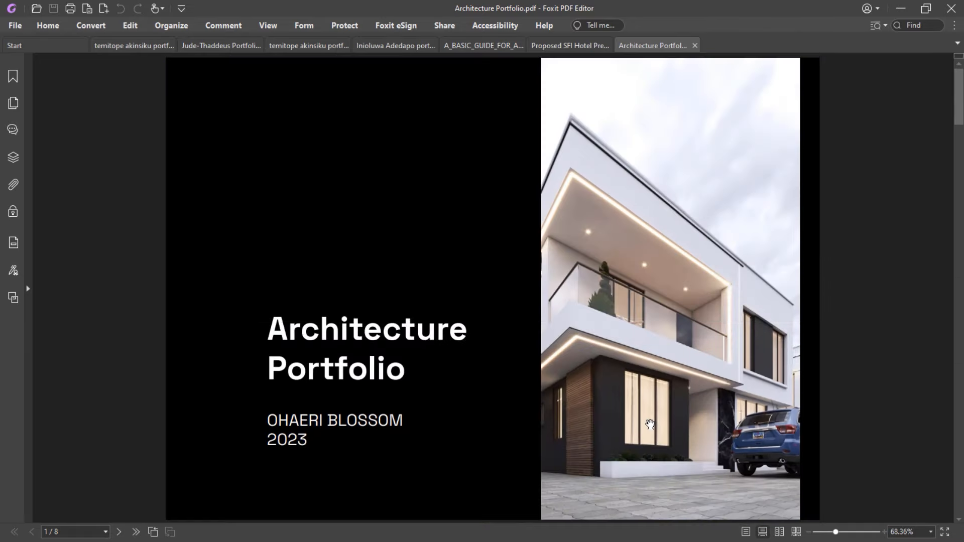
{"action": "scroll", "coordinate": [650, 424], "scroll_direction": "down", "scroll_amount": 10}
{"action": "scroll", "coordinate": [650, 424], "scroll_direction": "down", "scroll_amount": 12}
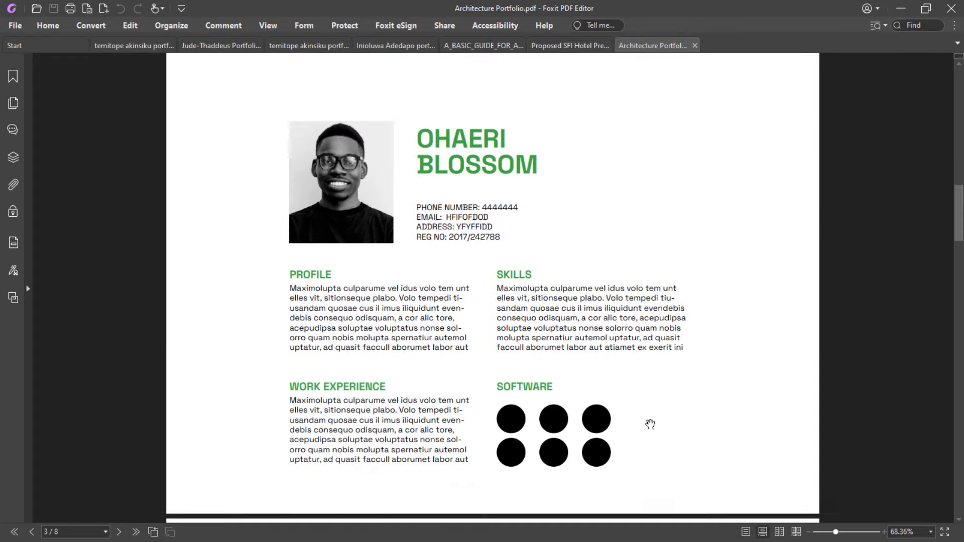
{"action": "scroll", "coordinate": [650, 425], "scroll_direction": "down", "scroll_amount": 15}
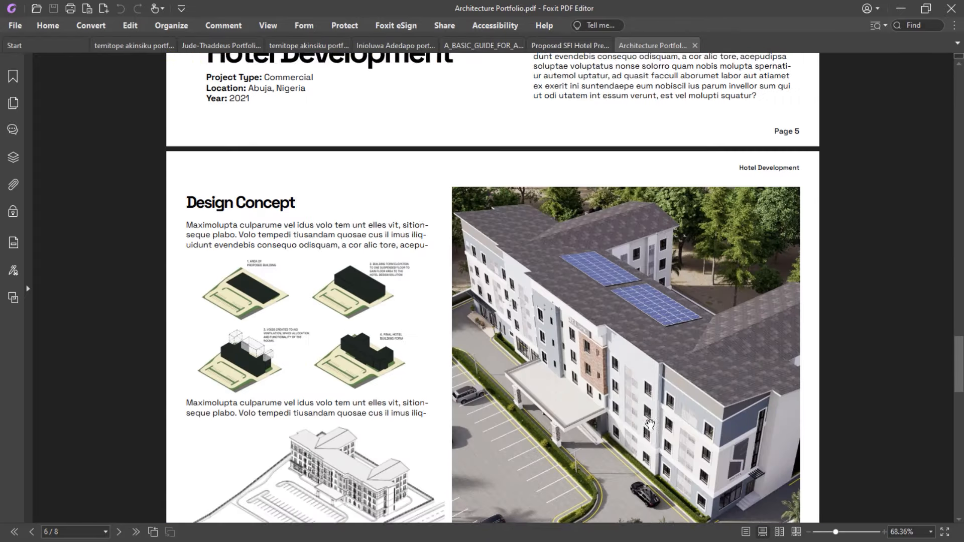
{"action": "scroll", "coordinate": [650, 424], "scroll_direction": "down", "scroll_amount": 10}
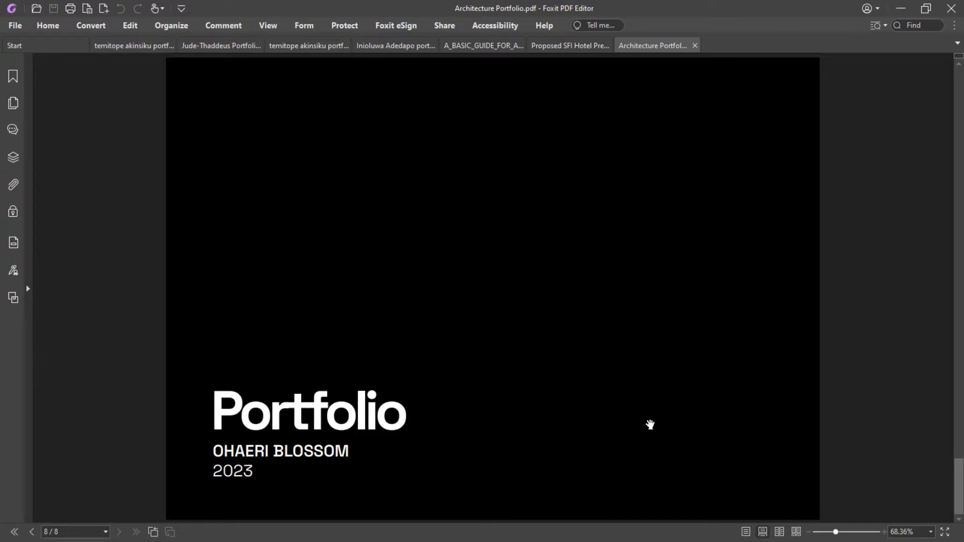
{"action": "key", "text": "super"}
Return to InDesign and scroll down through the portfolio's later pages
{"action": "left_click", "coordinate": [449, 531]}
{"action": "scroll", "coordinate": [452, 359], "scroll_direction": "down", "scroll_amount": 12}
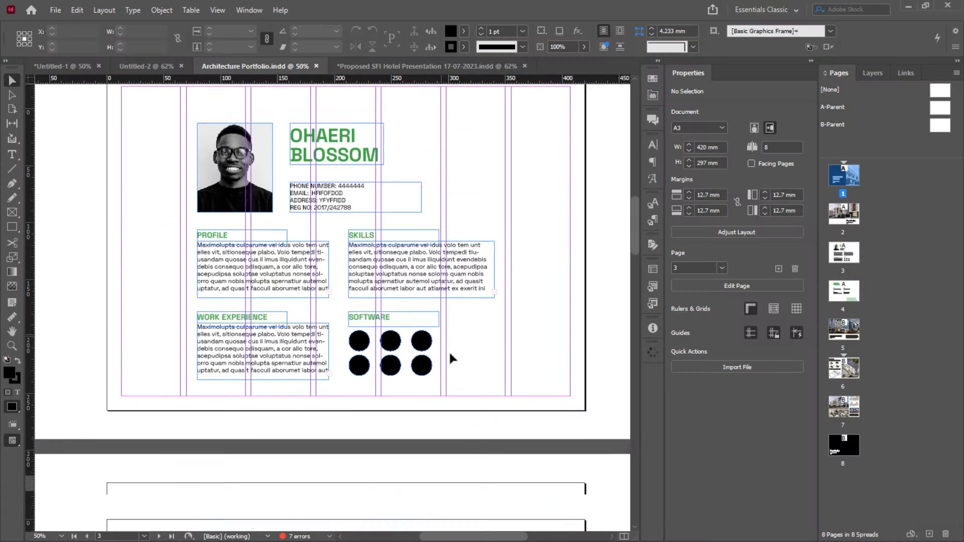
{"action": "scroll", "coordinate": [450, 358], "scroll_direction": "down", "scroll_amount": 10}
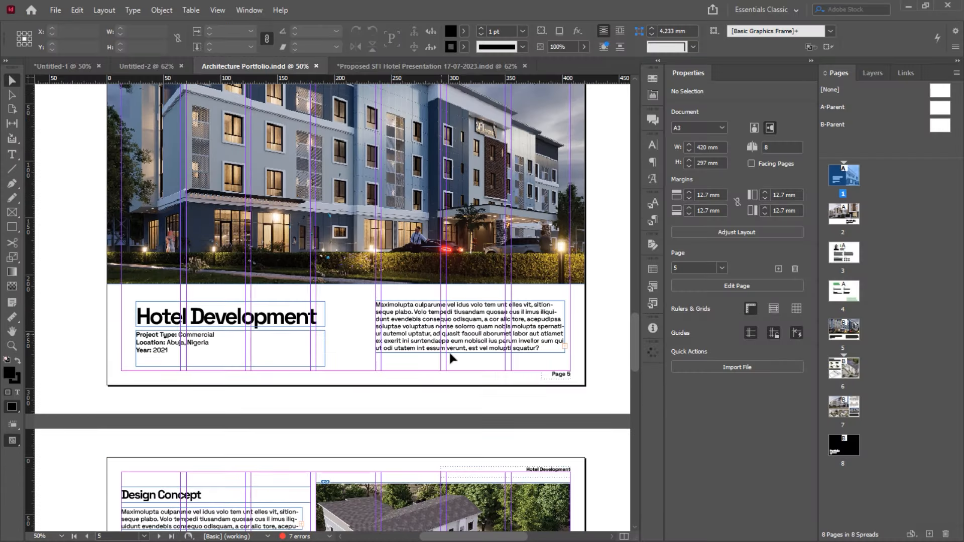
{"action": "scroll", "coordinate": [450, 358], "scroll_direction": "down", "scroll_amount": 5}
{"action": "scroll", "coordinate": [450, 358], "scroll_direction": "down", "scroll_amount": 15}
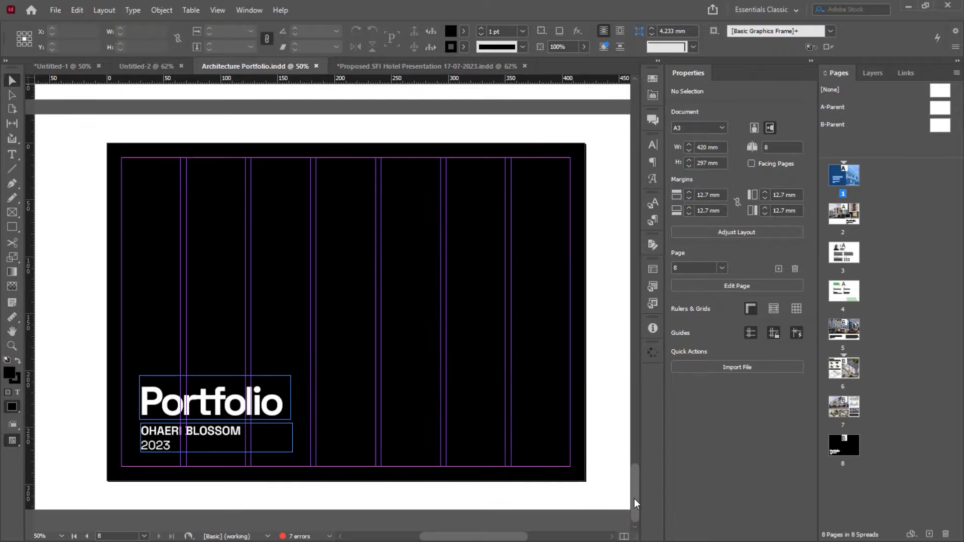
{"action": "left_click_drag", "start_coordinate": [635, 499], "coordinate": [618, 441]}
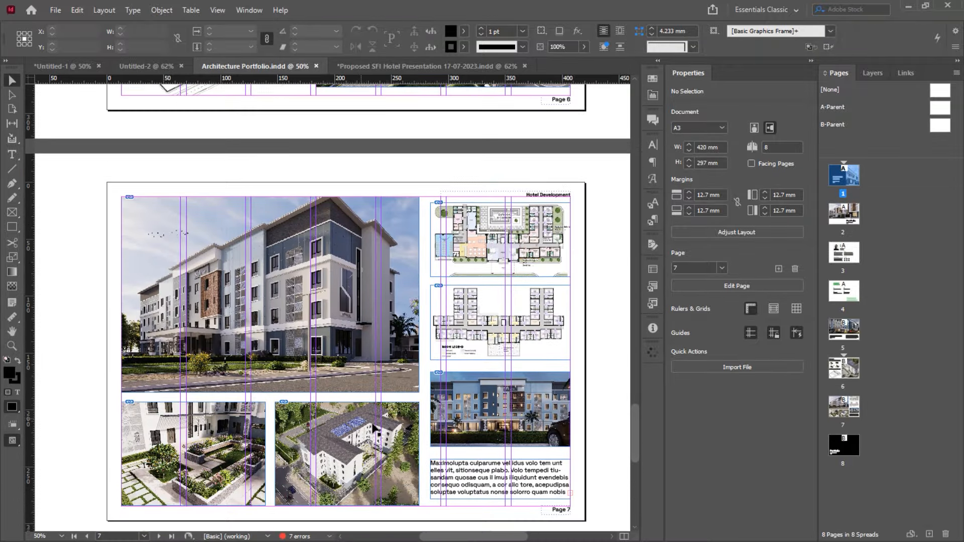
{"action": "key", "text": "super"}
{"action": "left_click", "coordinate": [425, 214]}
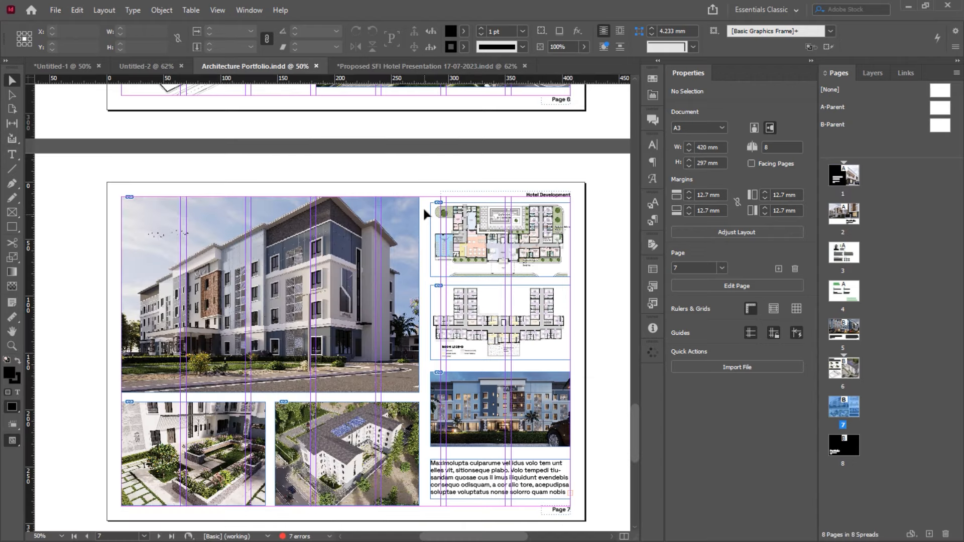
Scroll back up to the Hotel Development layout on page 5
{"action": "scroll", "coordinate": [413, 255], "scroll_direction": "up", "scroll_amount": 8}
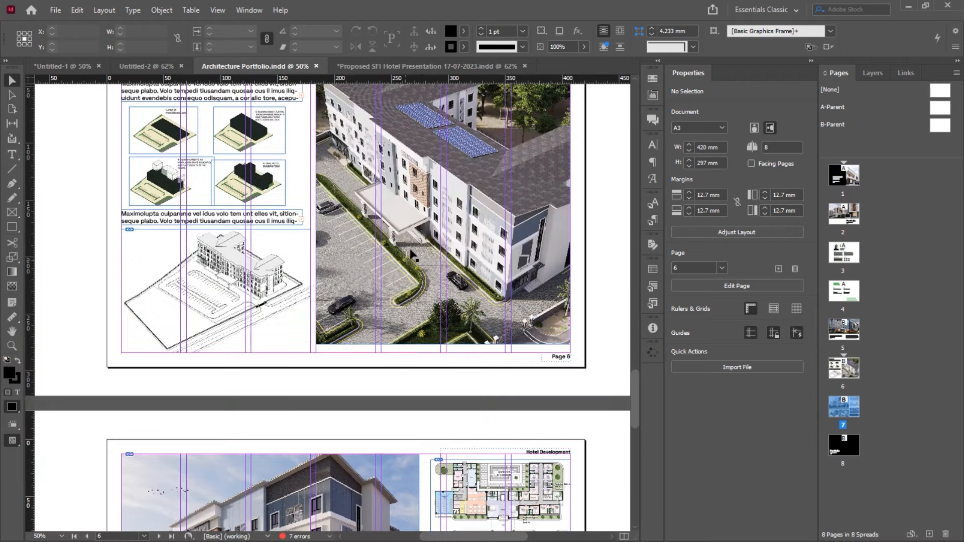
{"action": "scroll", "coordinate": [413, 256], "scroll_direction": "down", "scroll_amount": 4}
{"action": "scroll", "coordinate": [413, 255], "scroll_direction": "up", "scroll_amount": 3}
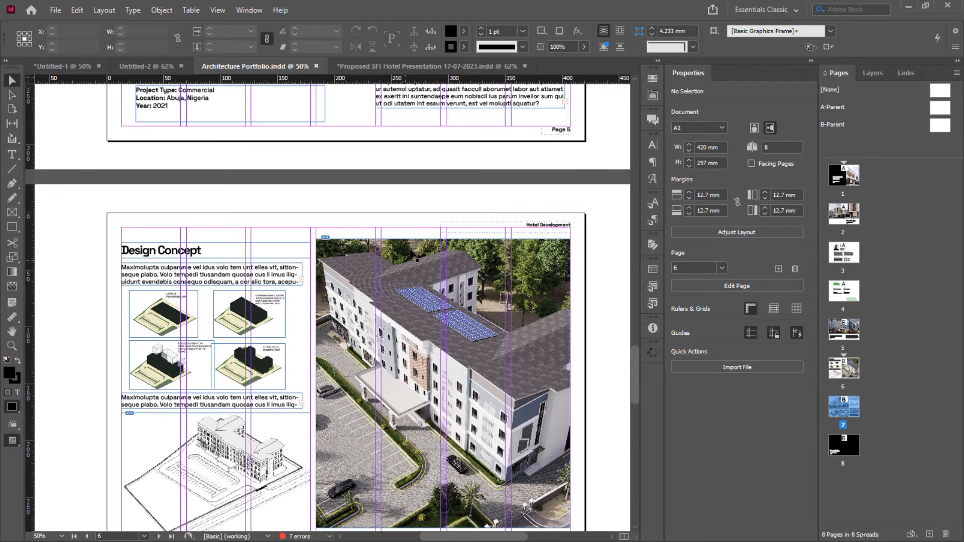
{"action": "scroll", "coordinate": [413, 255], "scroll_direction": "down", "scroll_amount": 2}
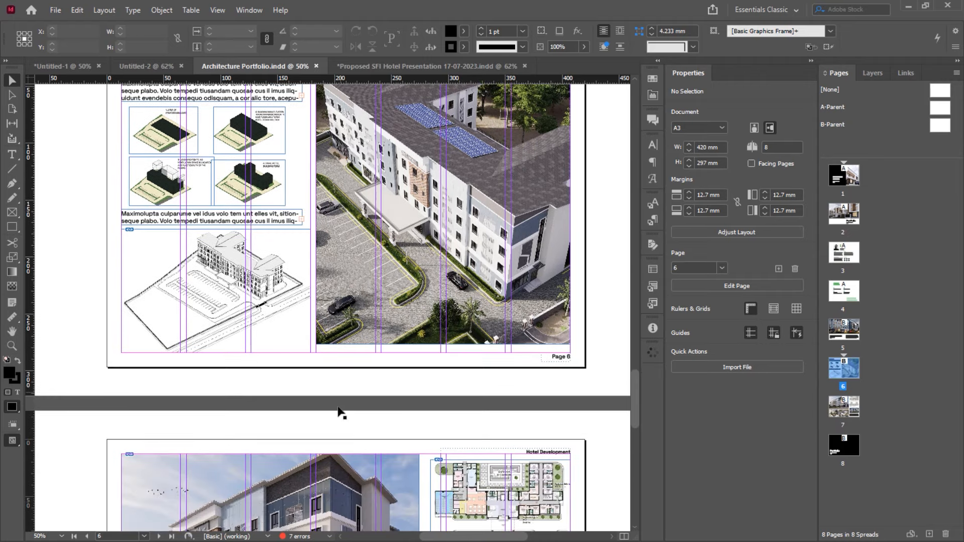
{"action": "scroll", "coordinate": [342, 412], "scroll_direction": "up", "scroll_amount": 10}
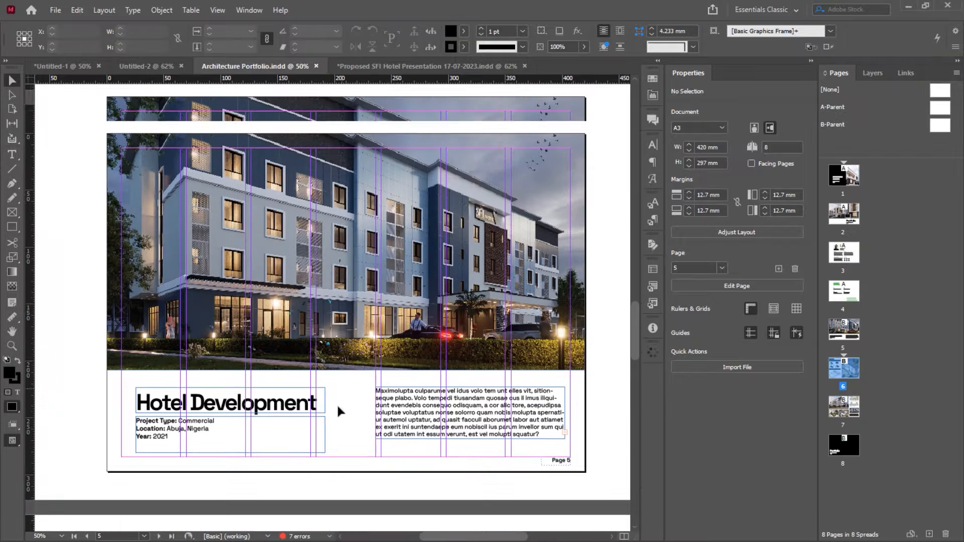
{"action": "scroll", "coordinate": [337, 407], "scroll_direction": "up", "scroll_amount": 2}
{"action": "scroll", "coordinate": [337, 408], "scroll_direction": "down", "scroll_amount": 5}
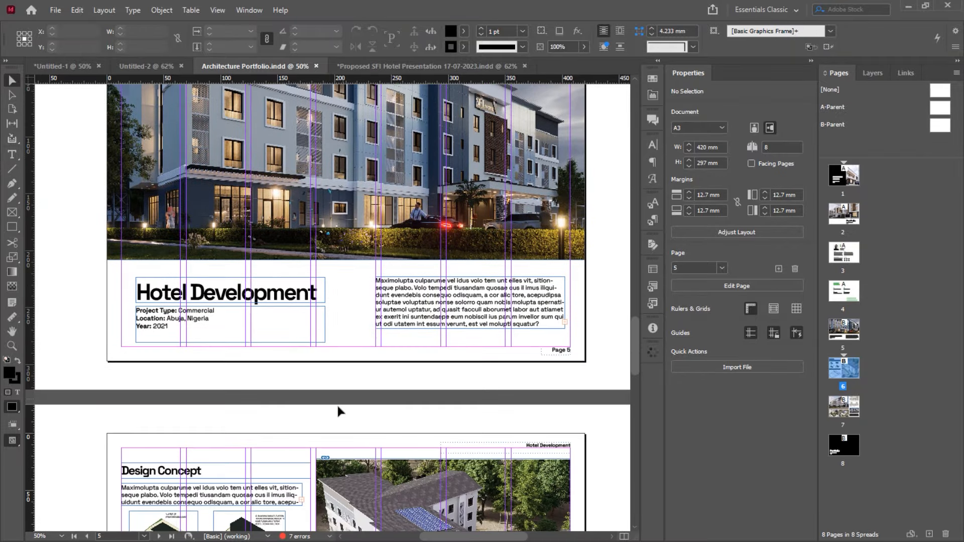
{"action": "scroll", "coordinate": [340, 412], "scroll_direction": "down", "scroll_amount": 1}
{"action": "scroll", "coordinate": [340, 412], "scroll_direction": "up", "scroll_amount": 2}
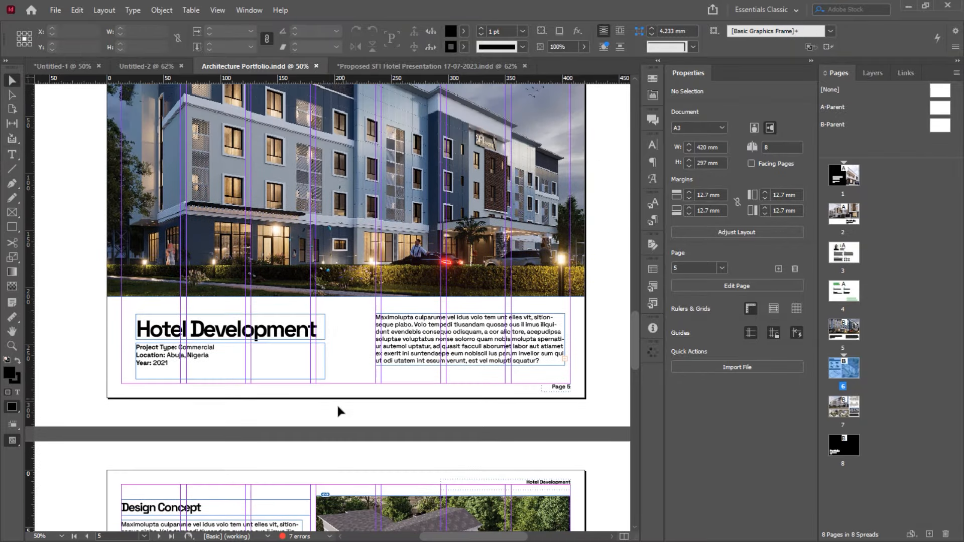
{"action": "scroll", "coordinate": [340, 412], "scroll_direction": "up", "scroll_amount": 3}
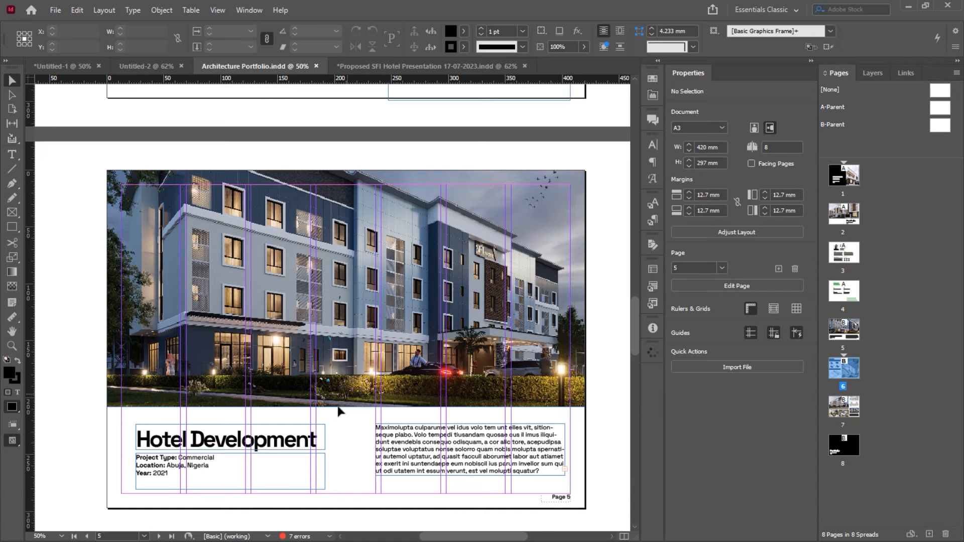
{"action": "scroll", "coordinate": [397, 392], "scroll_direction": "up", "scroll_amount": 2}
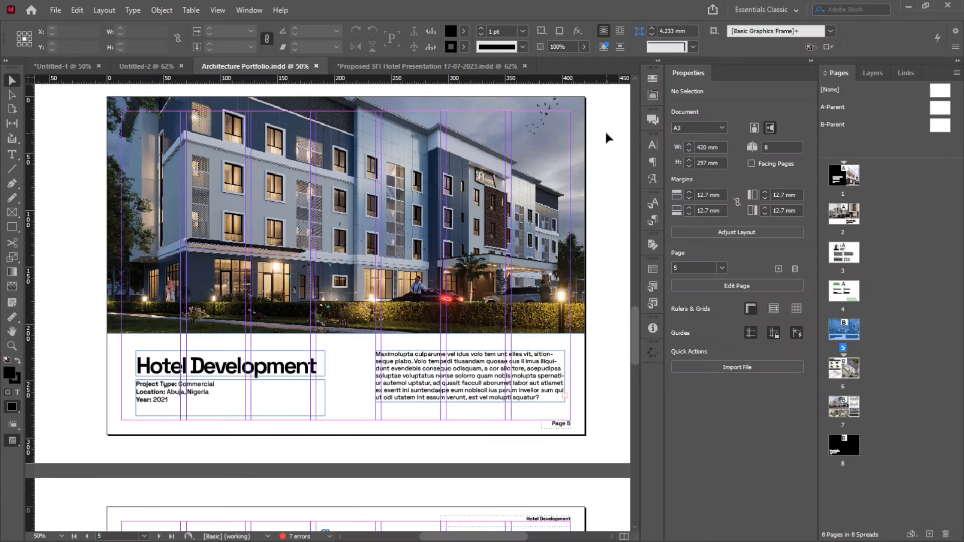
{"action": "scroll", "coordinate": [606, 133], "scroll_direction": "up", "scroll_amount": 2}
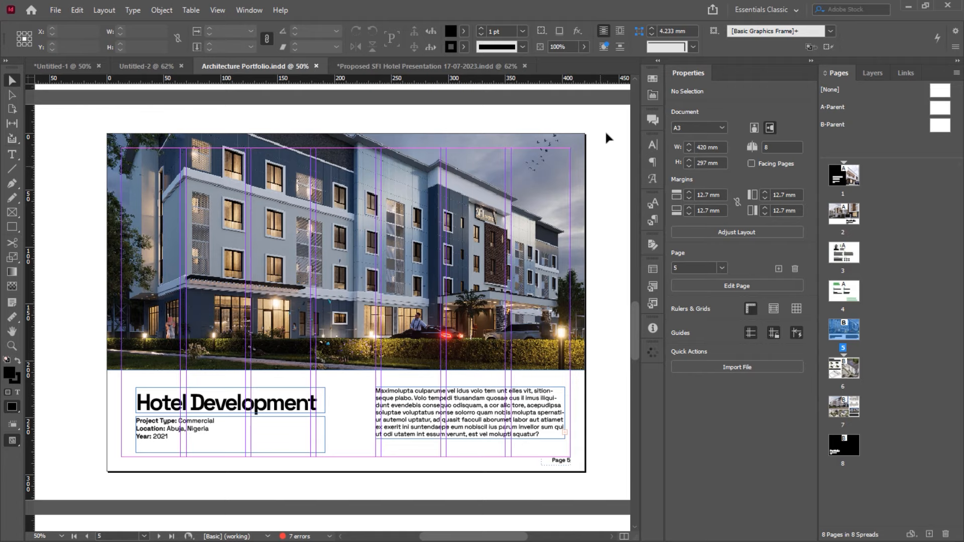
{"action": "left_click_drag", "start_coordinate": [635, 316], "coordinate": [633, 170]}
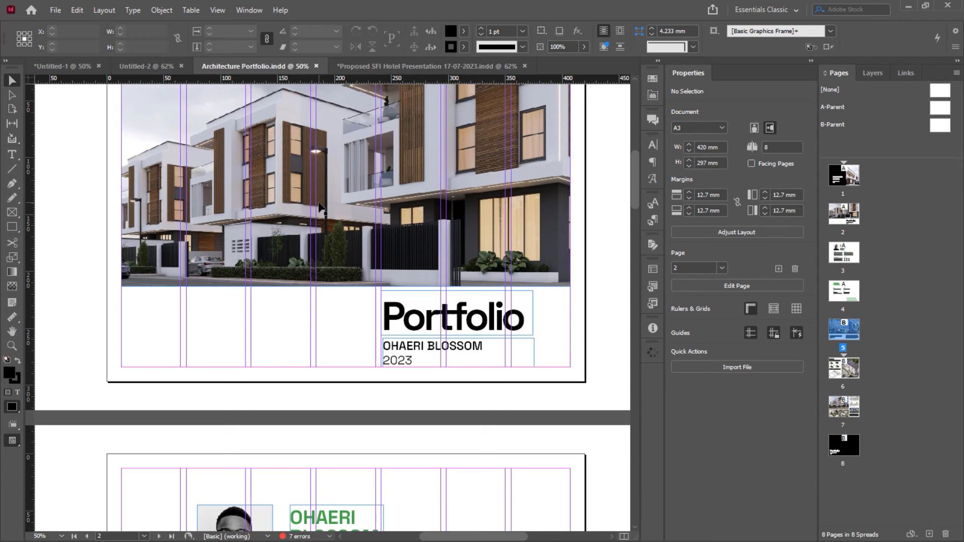
{"action": "scroll", "coordinate": [319, 206], "scroll_direction": "down", "scroll_amount": 10}
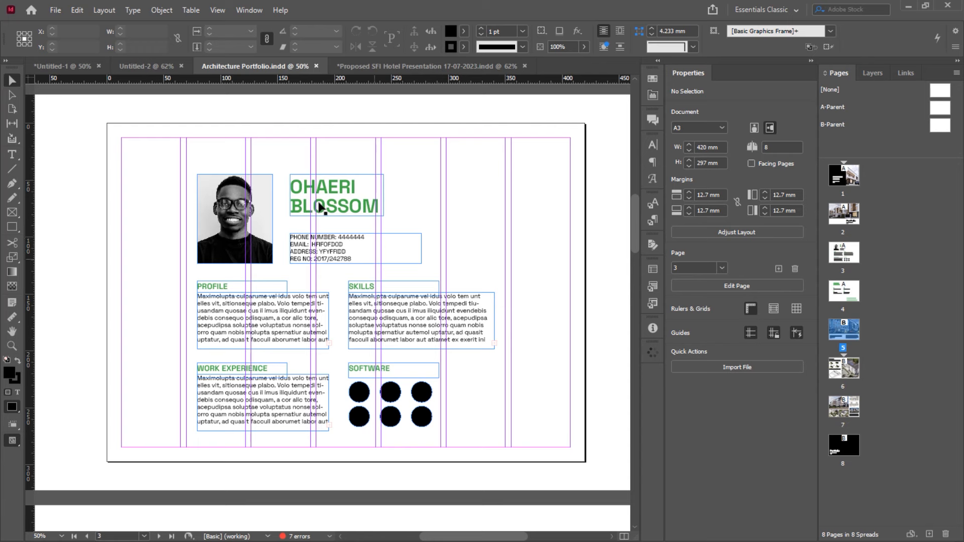
{"action": "scroll", "coordinate": [458, 212], "scroll_direction": "down", "scroll_amount": 1}
{"action": "scroll", "coordinate": [459, 216], "scroll_direction": "up", "scroll_amount": 2}
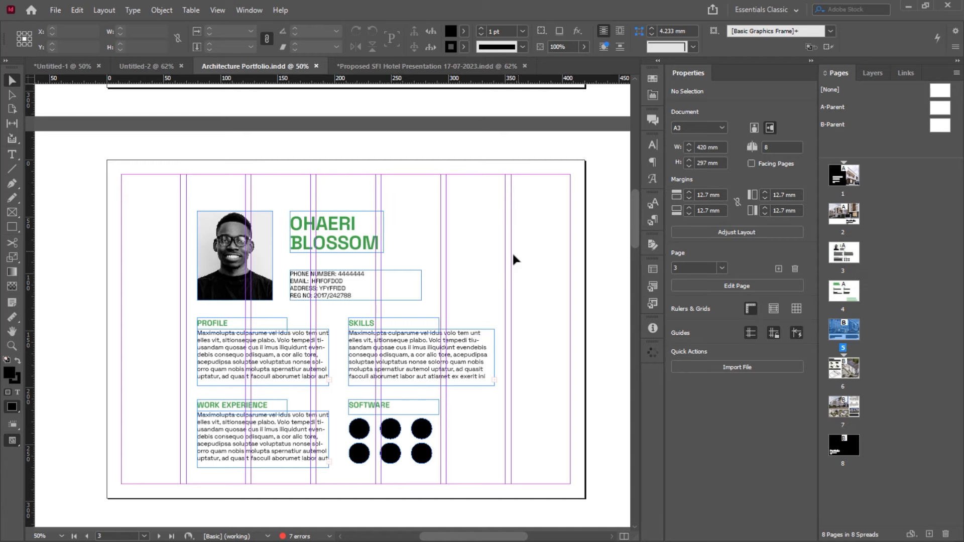
{"action": "scroll", "coordinate": [513, 256], "scroll_direction": "down", "scroll_amount": 6}
{"action": "scroll", "coordinate": [512, 256], "scroll_direction": "up", "scroll_amount": 8}
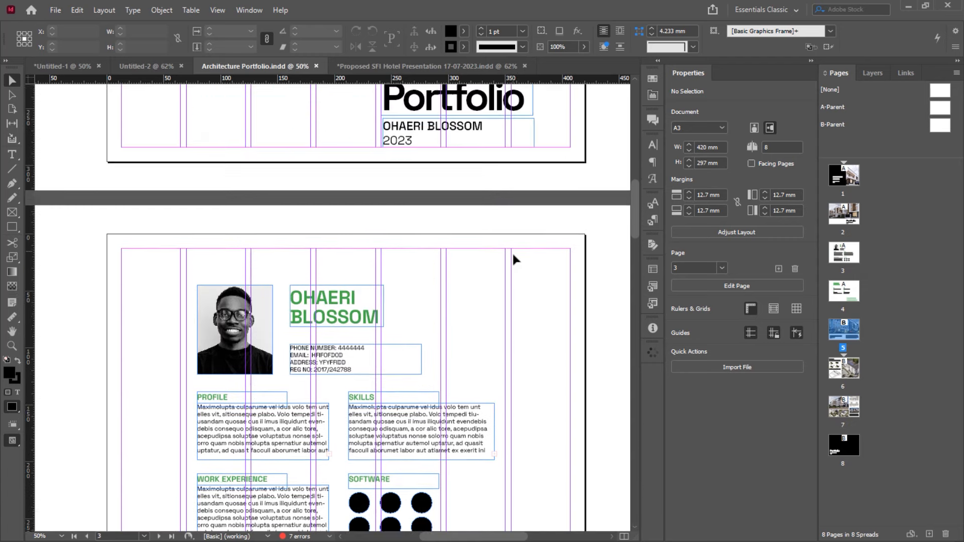
{"action": "scroll", "coordinate": [512, 256], "scroll_direction": "up", "scroll_amount": 10}
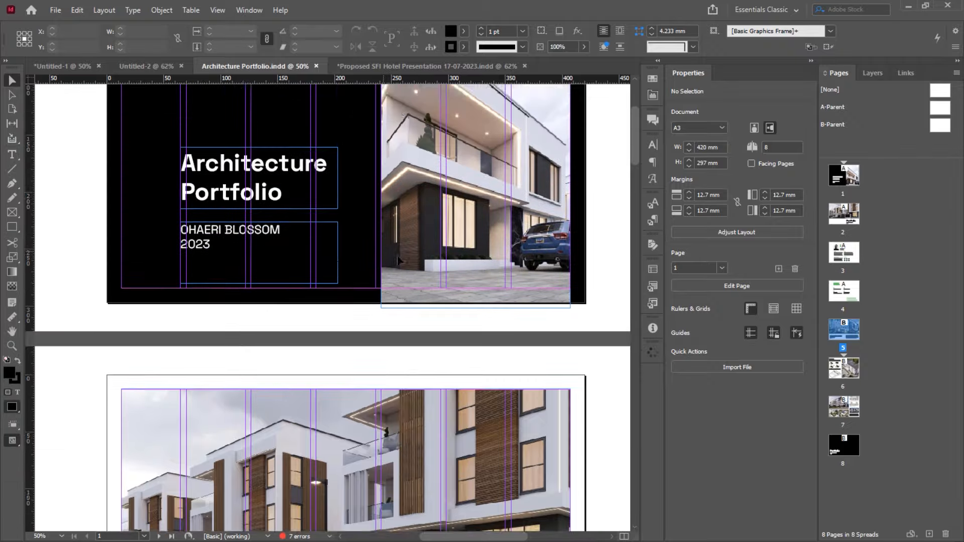
{"action": "scroll", "coordinate": [398, 261], "scroll_direction": "down", "scroll_amount": 10}
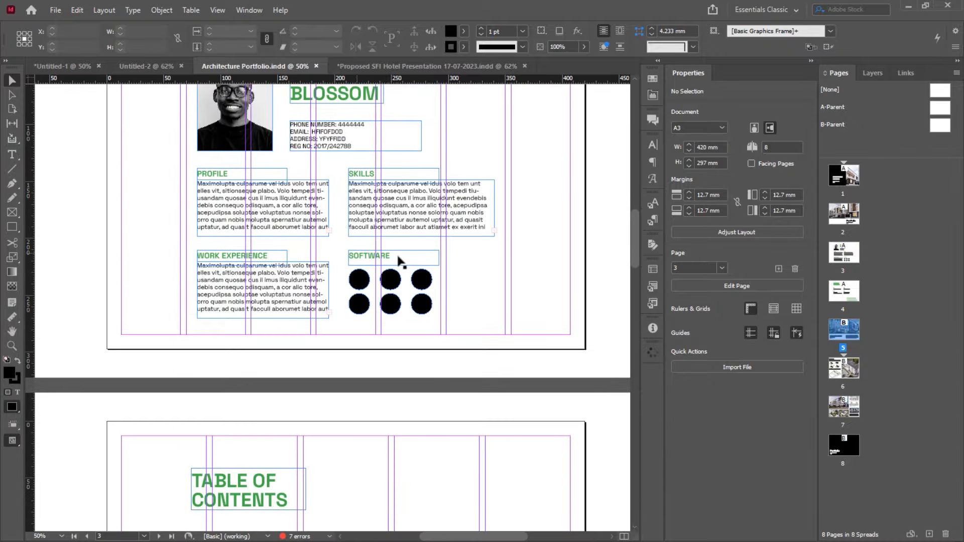
{"action": "scroll", "coordinate": [398, 261], "scroll_direction": "up", "scroll_amount": 6}
{"action": "scroll", "coordinate": [287, 261], "scroll_direction": "down", "scroll_amount": 1}
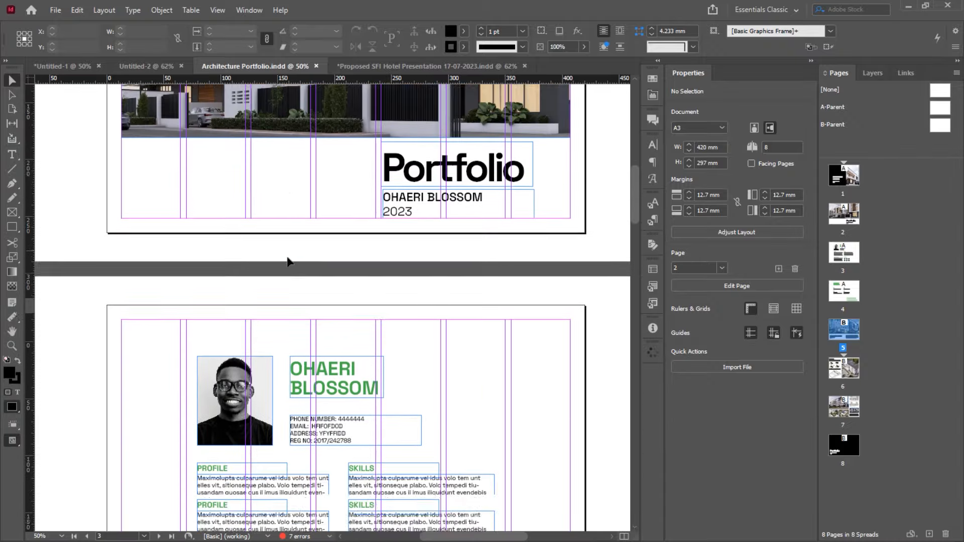
{"action": "scroll", "coordinate": [288, 261], "scroll_direction": "down", "scroll_amount": 3}
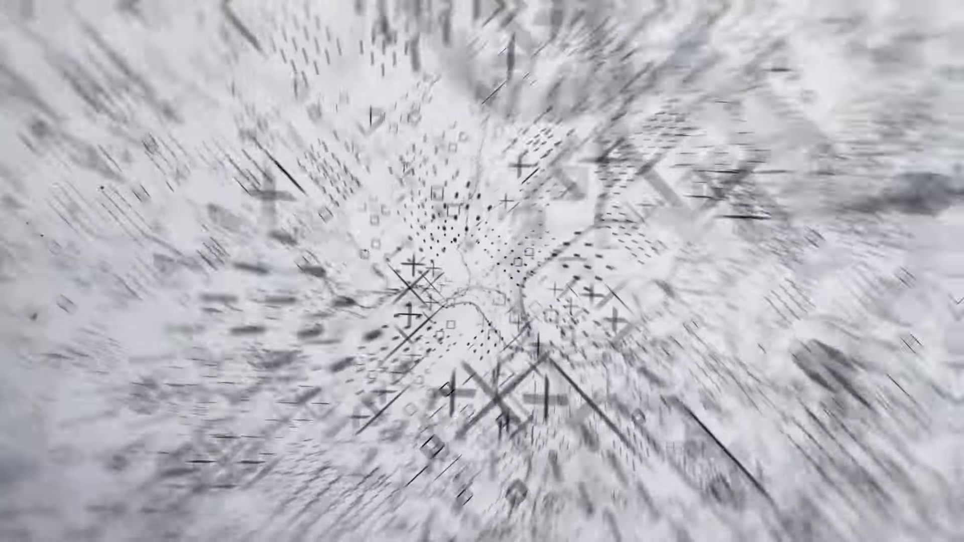